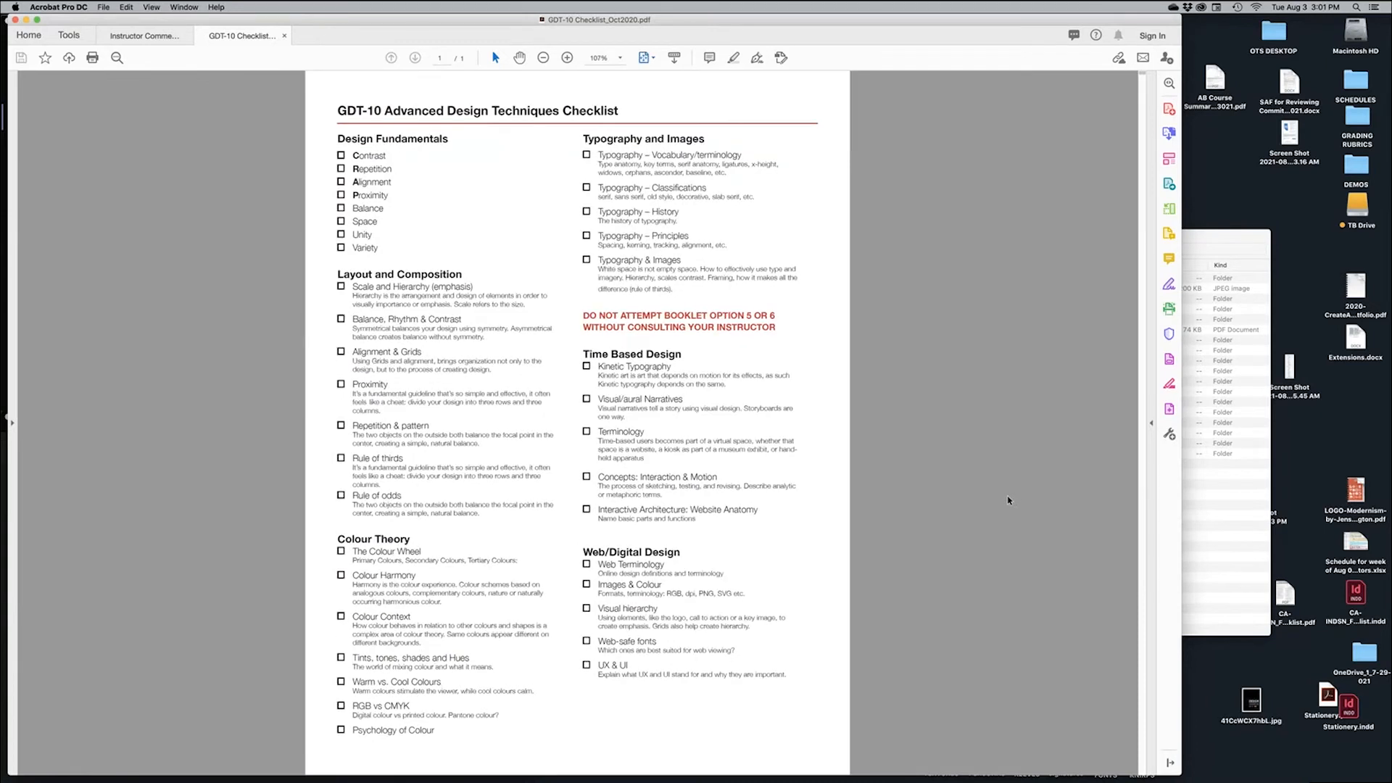
# Zoom the checklist PDF to 150%, select the Design Fundamentals text, then deselect it
pyautogui.press('super+equal')
pyautogui.press('super+equal')
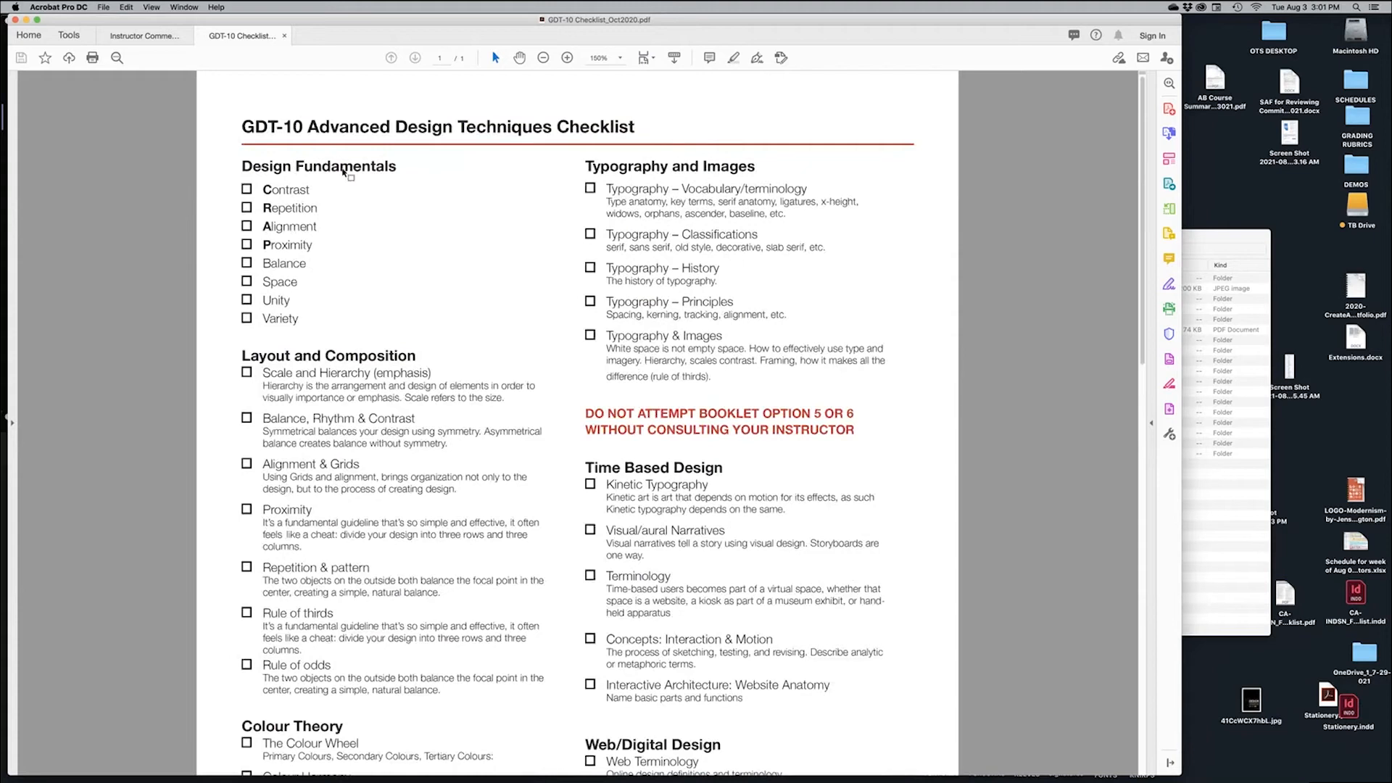
pyautogui.moveTo(246, 168); pyautogui.dragTo(437, 338)
pyautogui.click(489, 291)
# Bring Finder forward, expand GDT10 - IMAGES and browse the ALIGNMENT, COLOUR, CONTRAST and EMPHASIS folders
pyautogui.click(1225, 246)
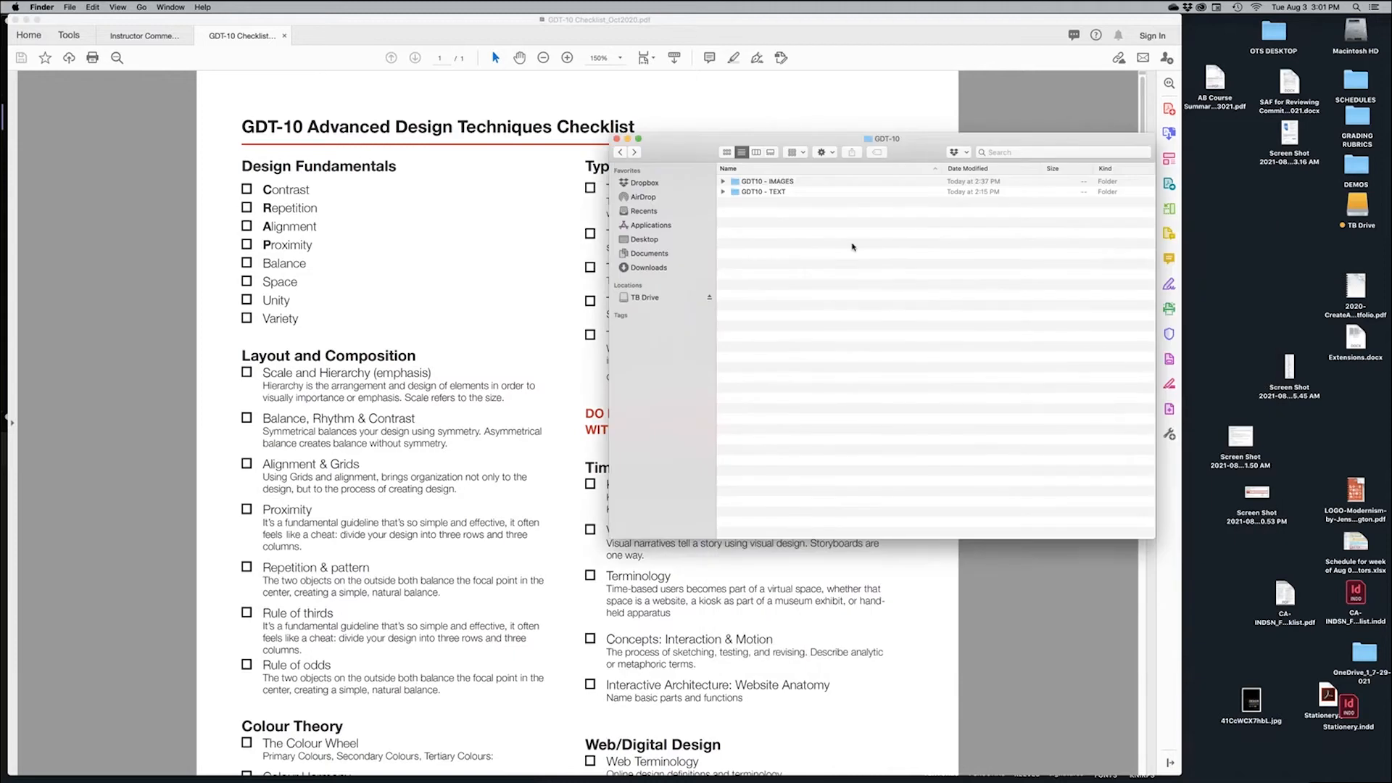
pyautogui.click(723, 182)
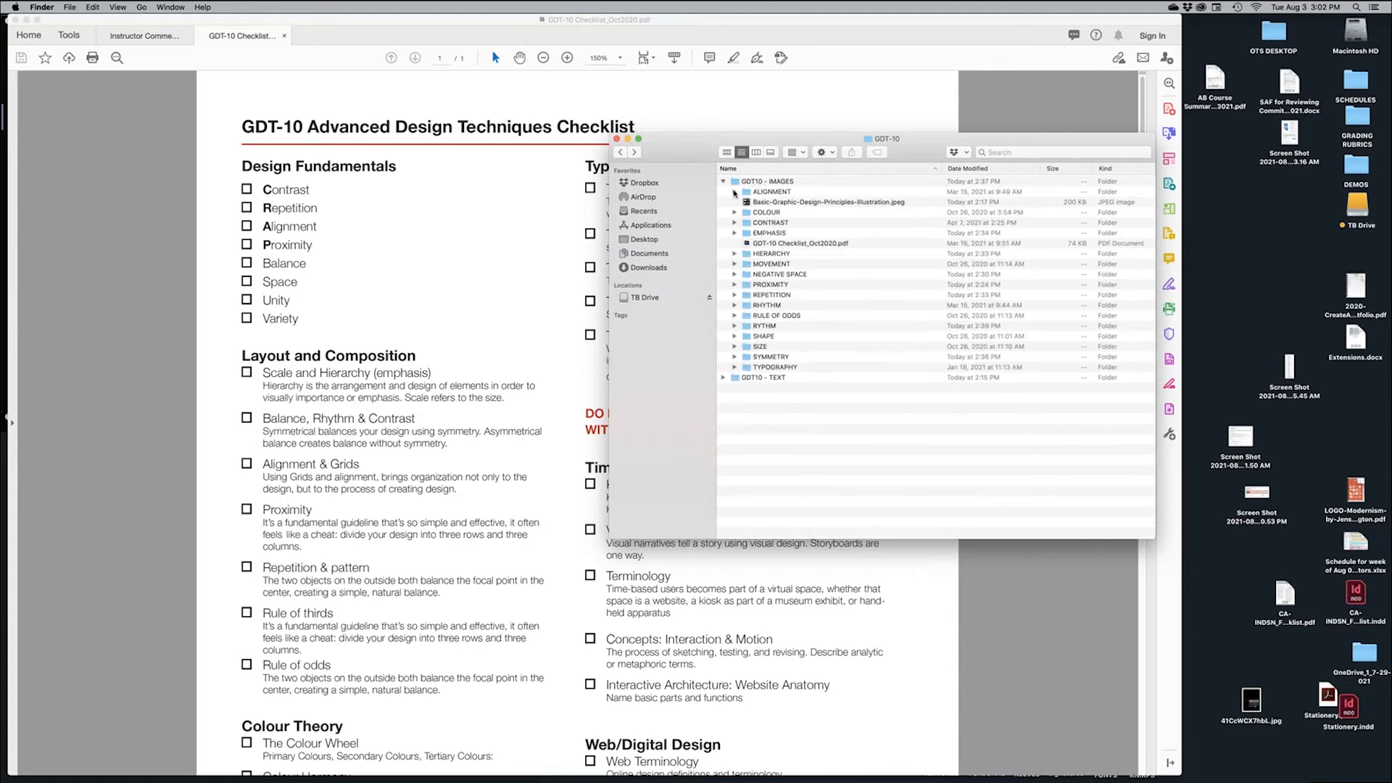
pyautogui.click(735, 193)
pyautogui.click(735, 192)
pyautogui.click(758, 210)
pyautogui.click(792, 225)
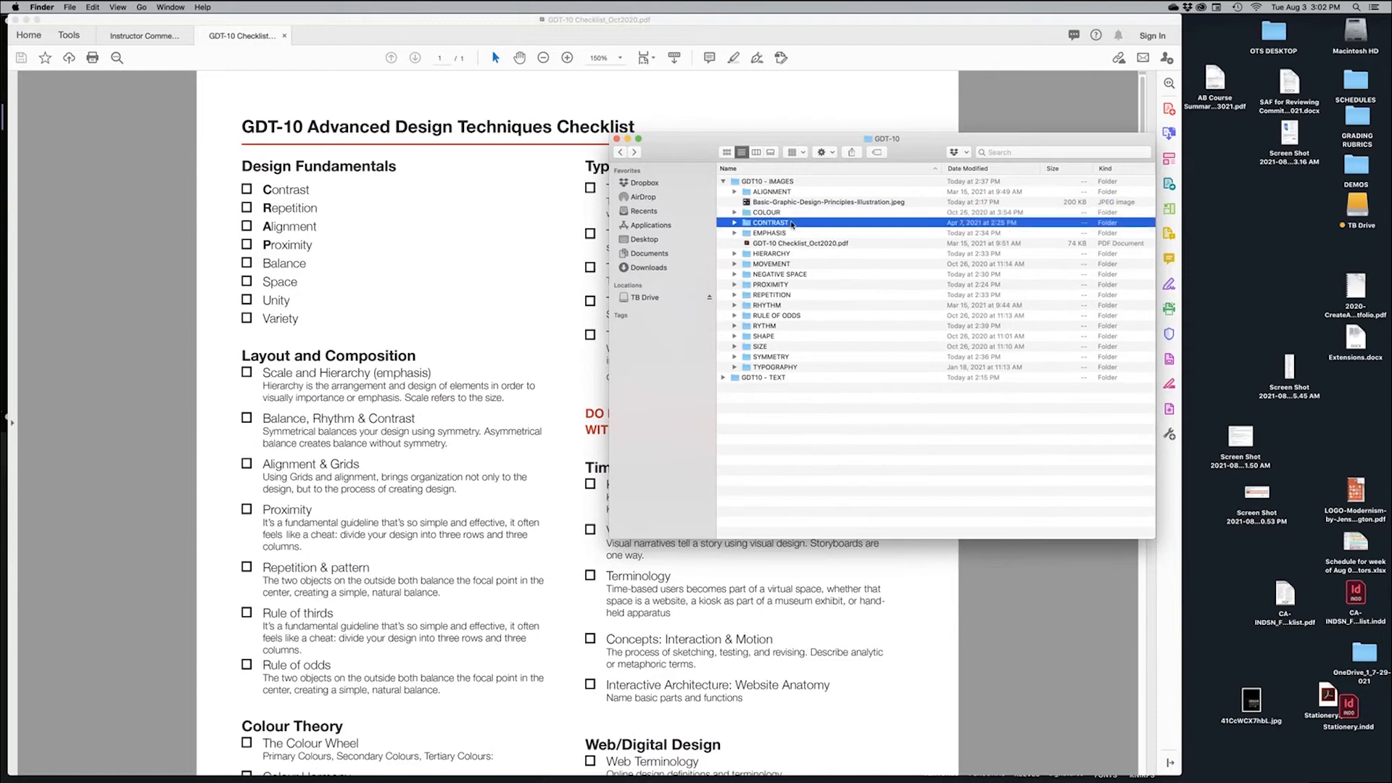
pyautogui.click(790, 233)
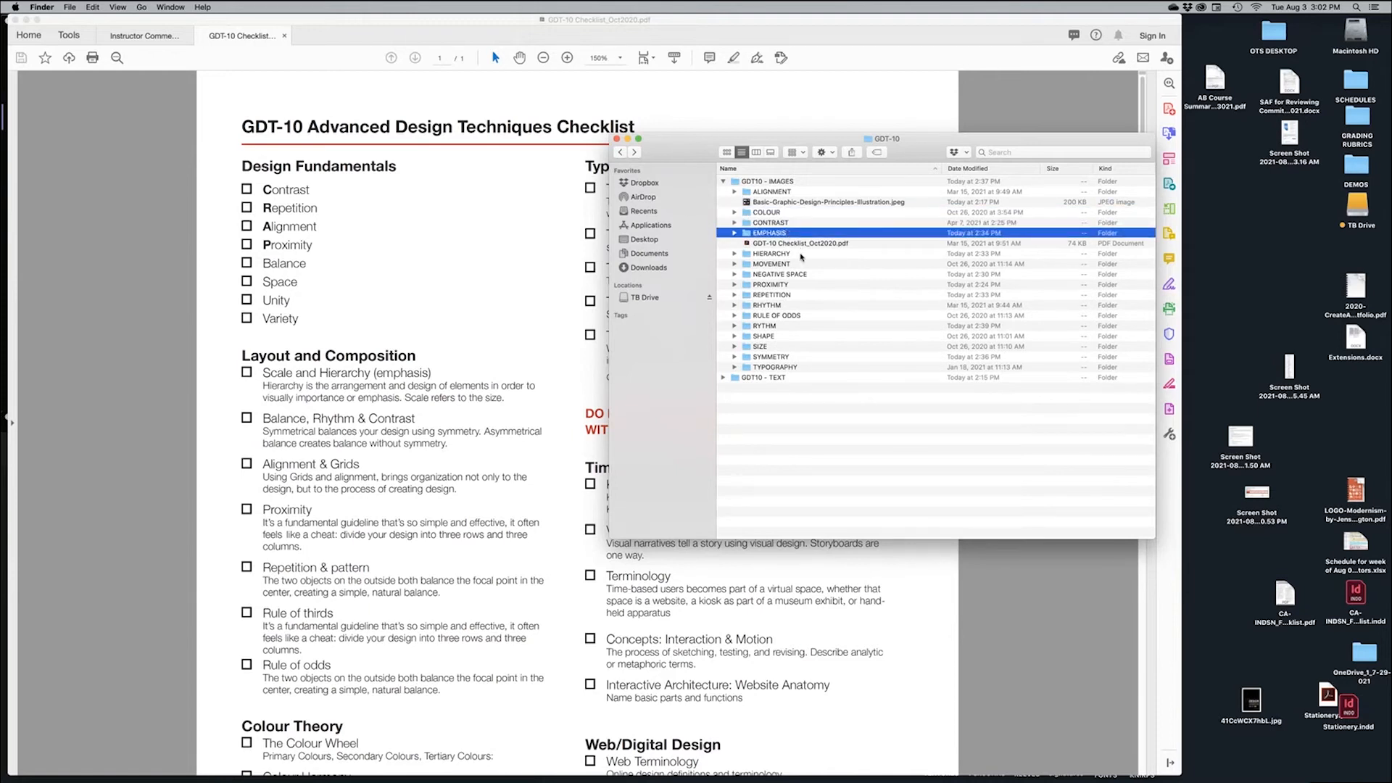
# Check the HIERARCHY, MOVEMENT and PROXIMITY folders, then expand CONTRAST and select its first image
pyautogui.click(801, 256)
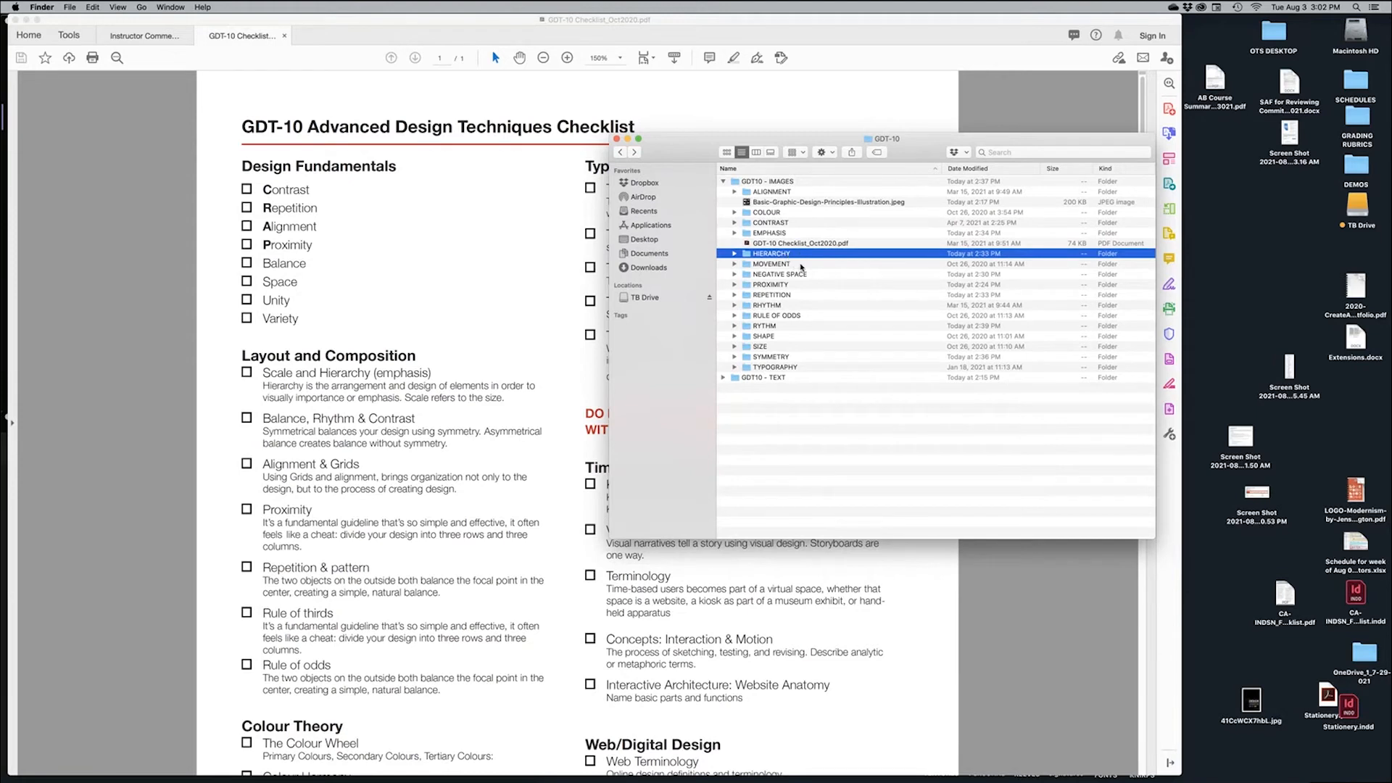
pyautogui.click(801, 265)
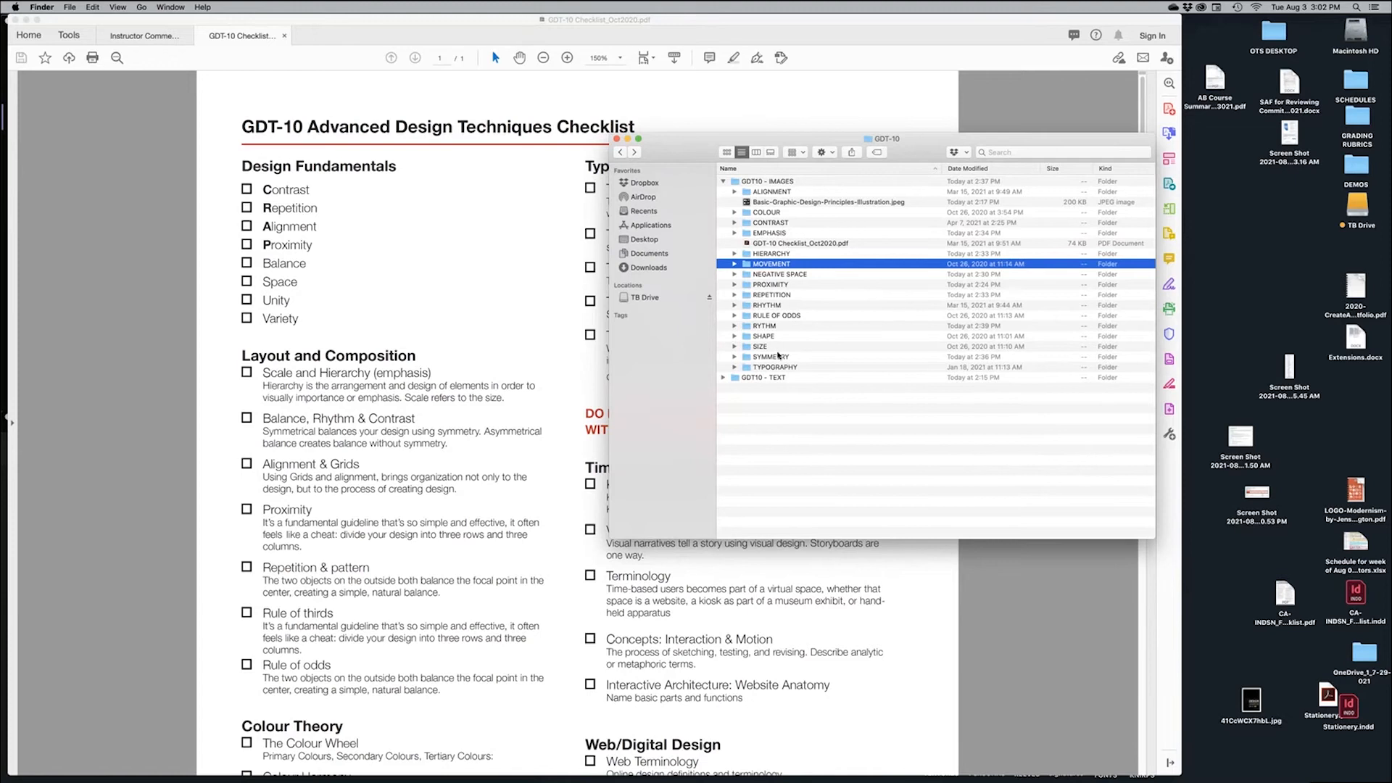
pyautogui.click(776, 285)
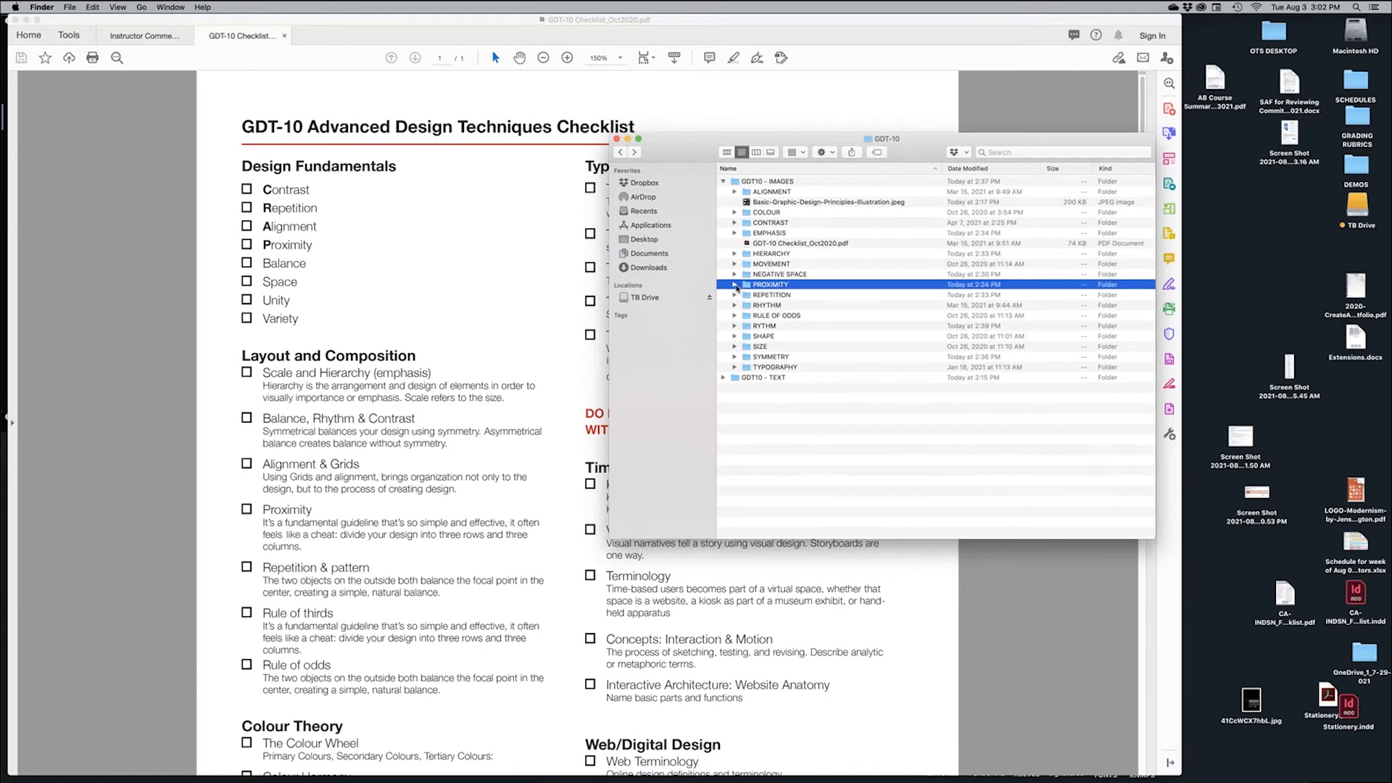
pyautogui.click(736, 286)
pyautogui.click(735, 285)
pyautogui.click(736, 223)
pyautogui.click(834, 233)
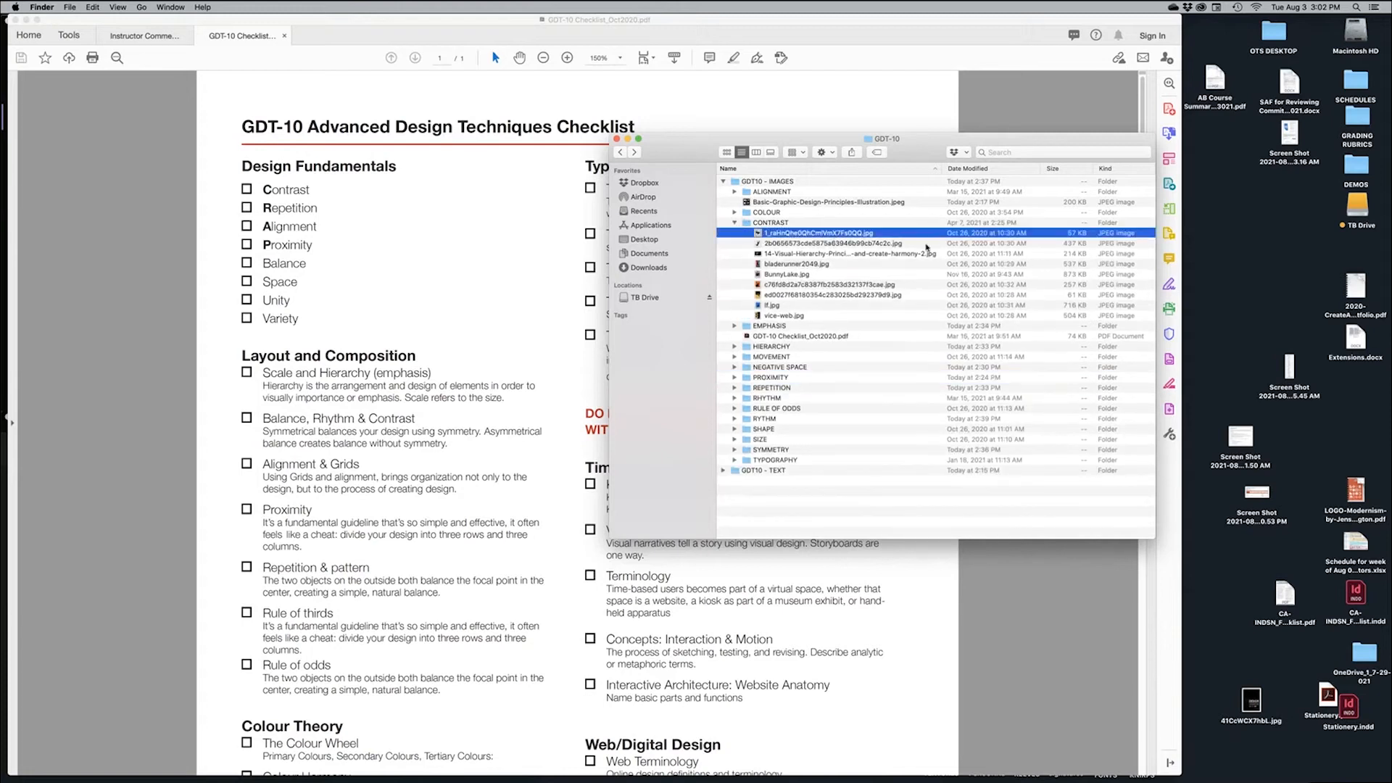
# Quick Look the first CONTRAST images, from the Split poster to the Visual Hierarchy fashion-site example
pyautogui.press('space')
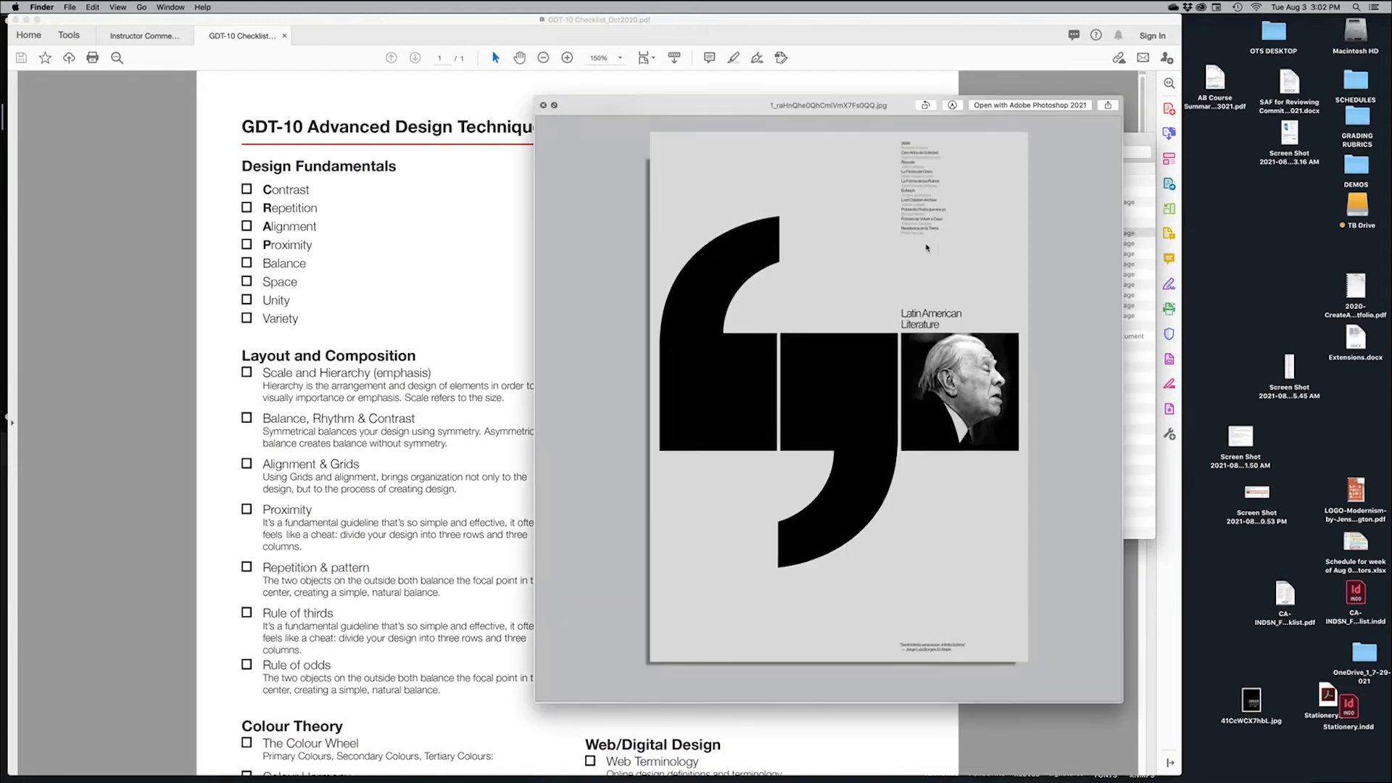
pyautogui.moveTo(892, 112); pyautogui.dragTo(503, 90)
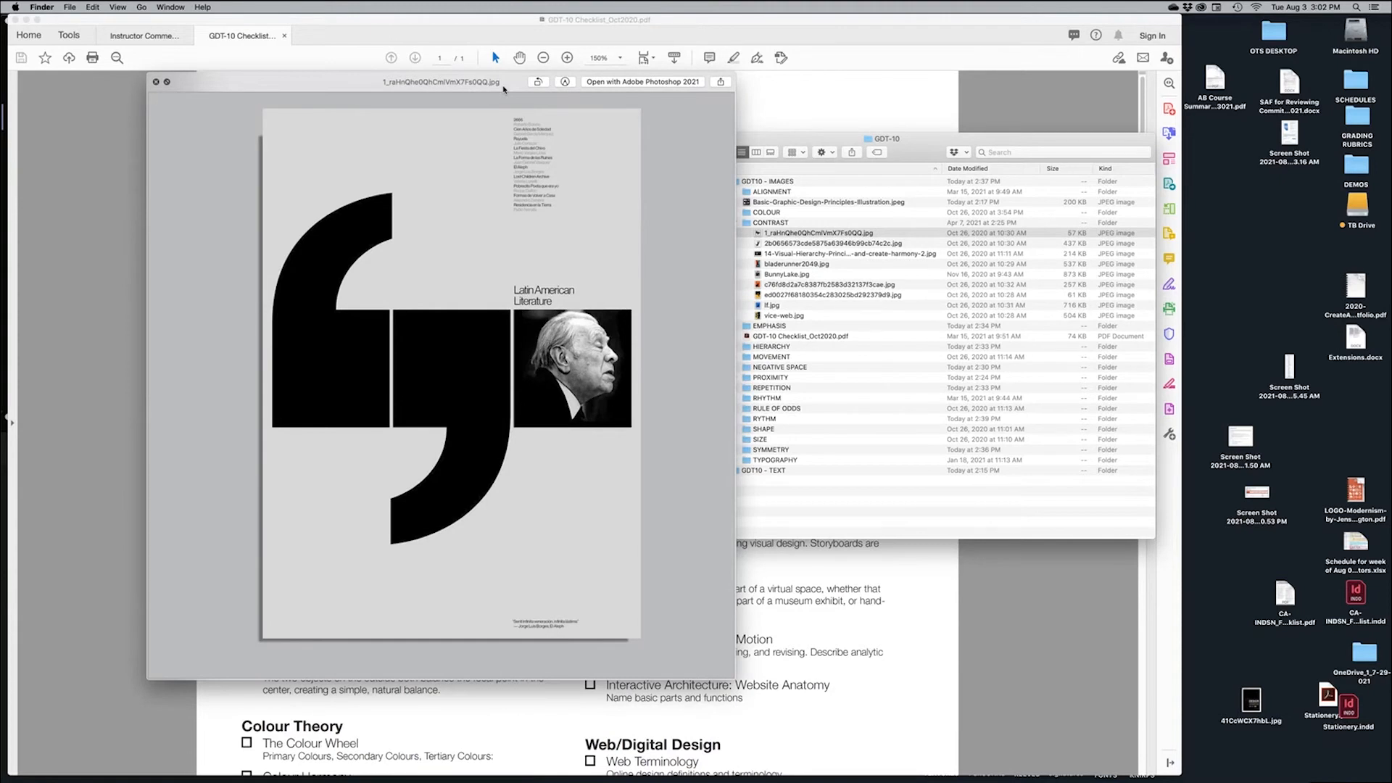
pyautogui.press('Down')
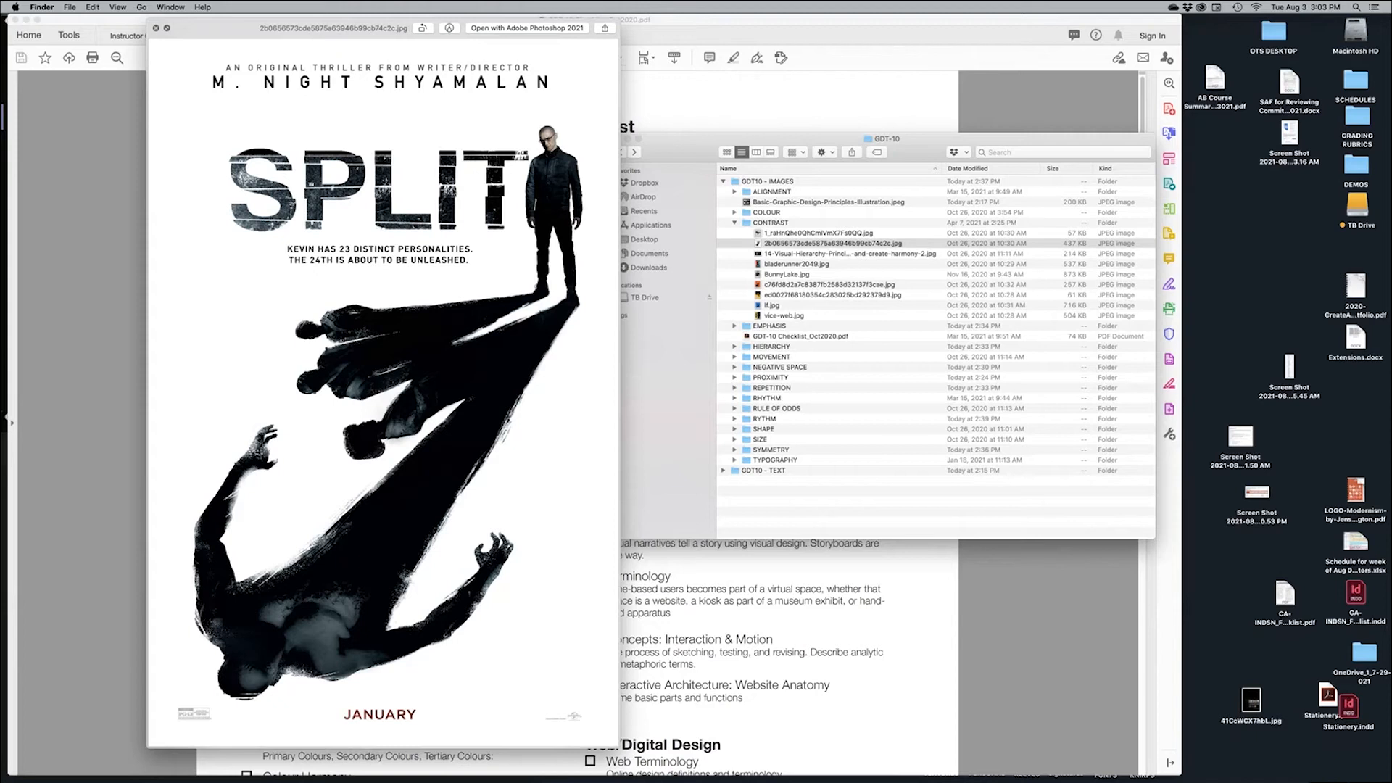
pyautogui.press('Down')
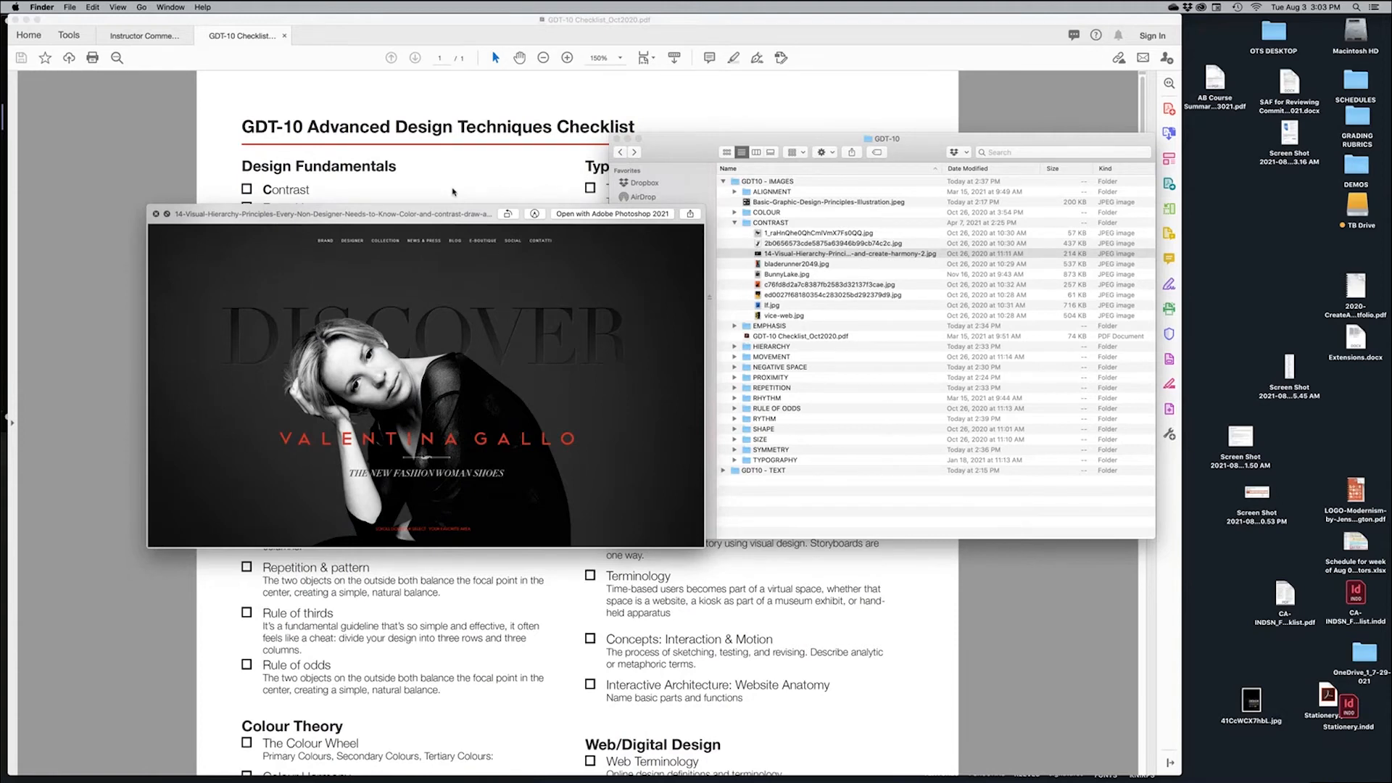
# Preview the Blade Runner 2049, Bunny Lake, Rocky, Taxi Driver and Exodus posters, then collapse CONTRAST
pyautogui.press('Down')
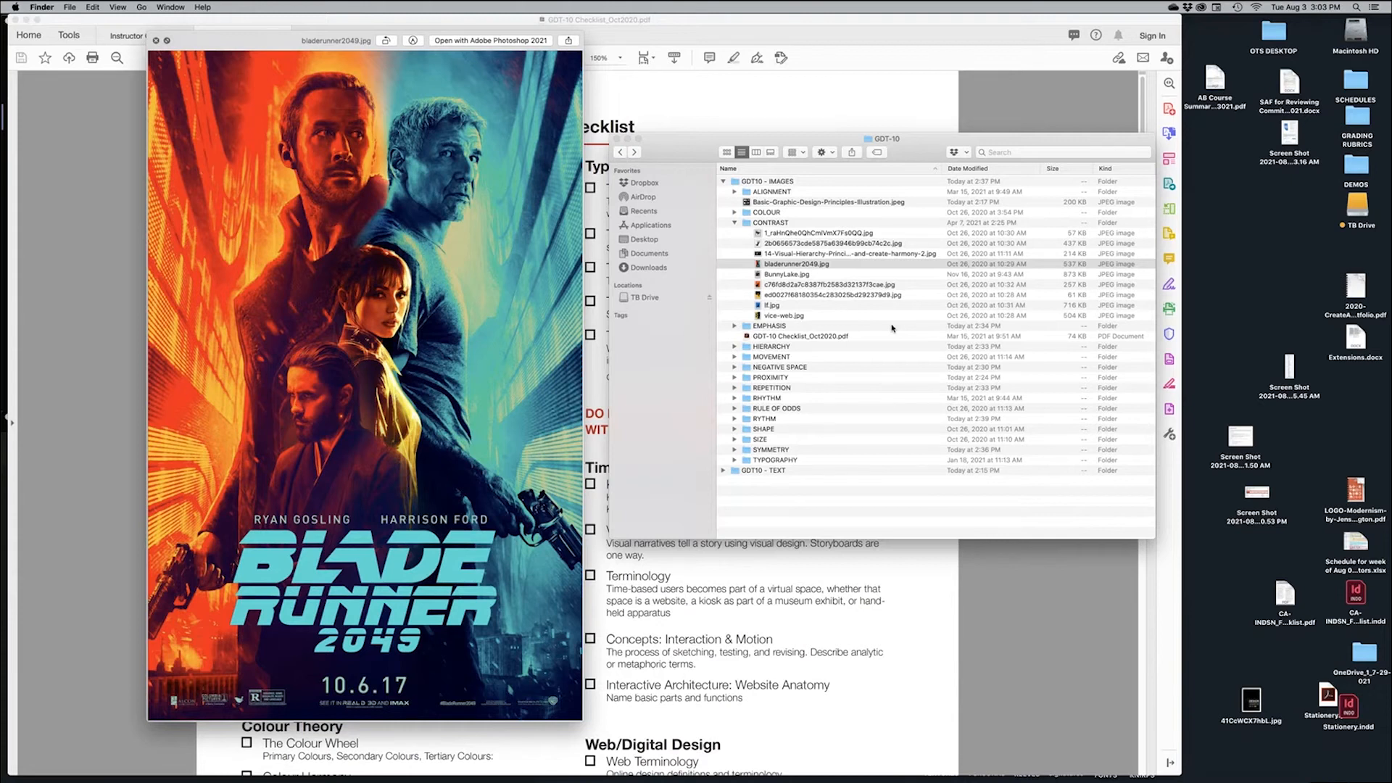
pyautogui.press('Down')
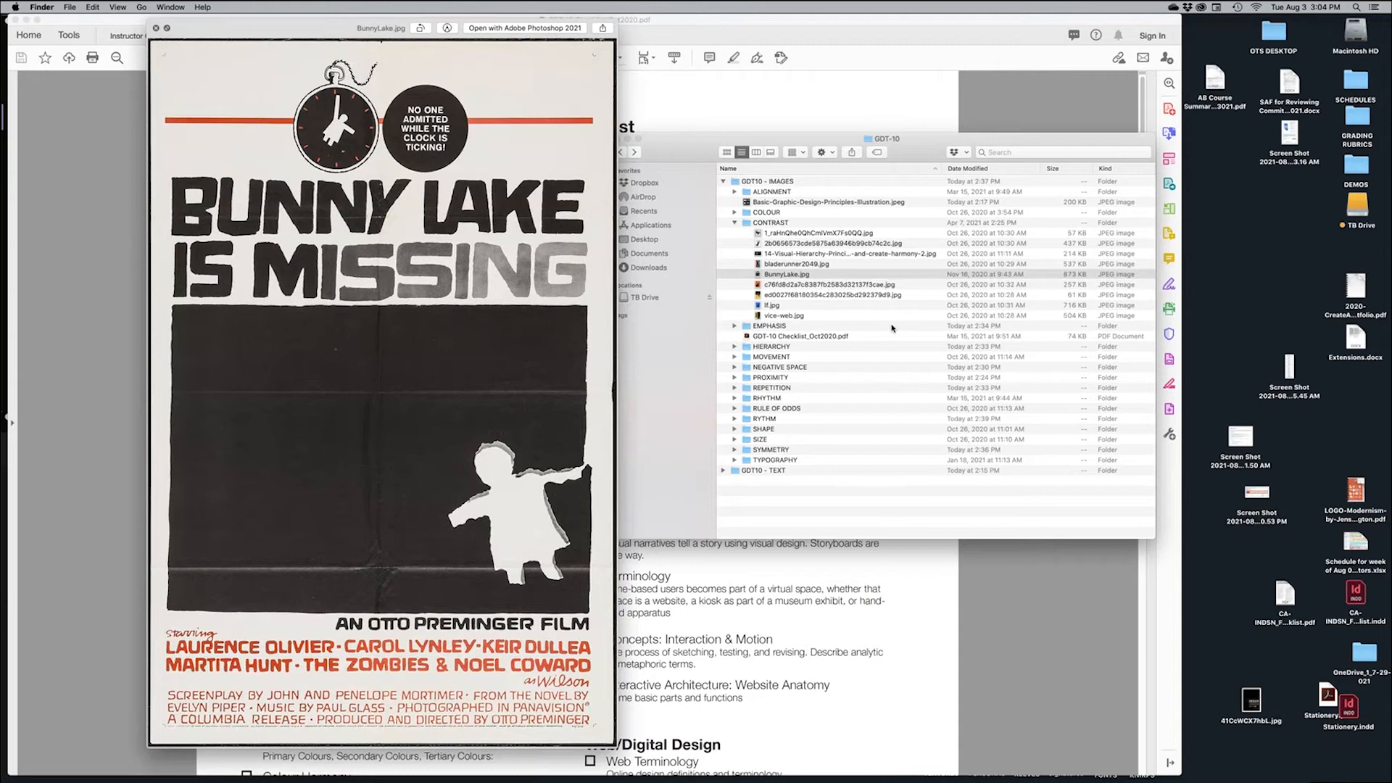
pyautogui.press('Down')
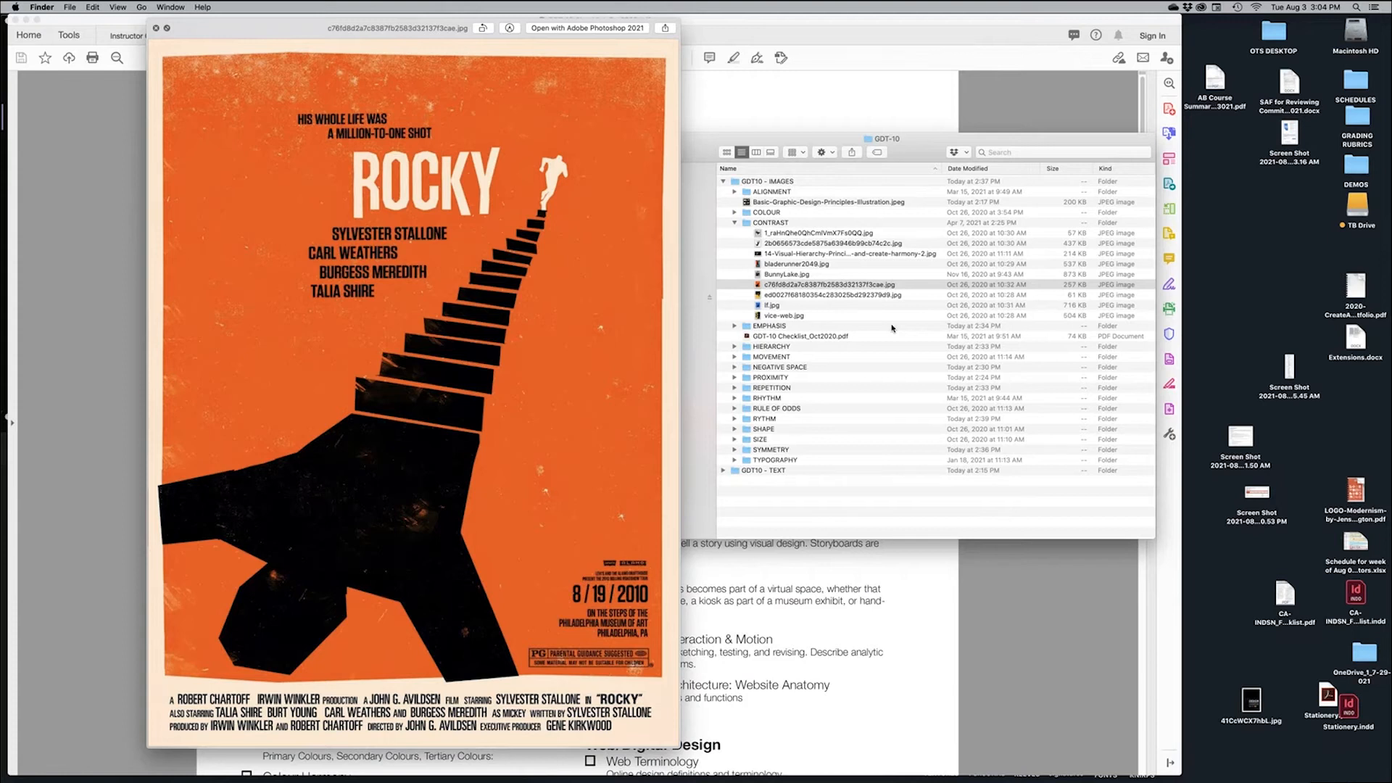
pyautogui.press('Down')
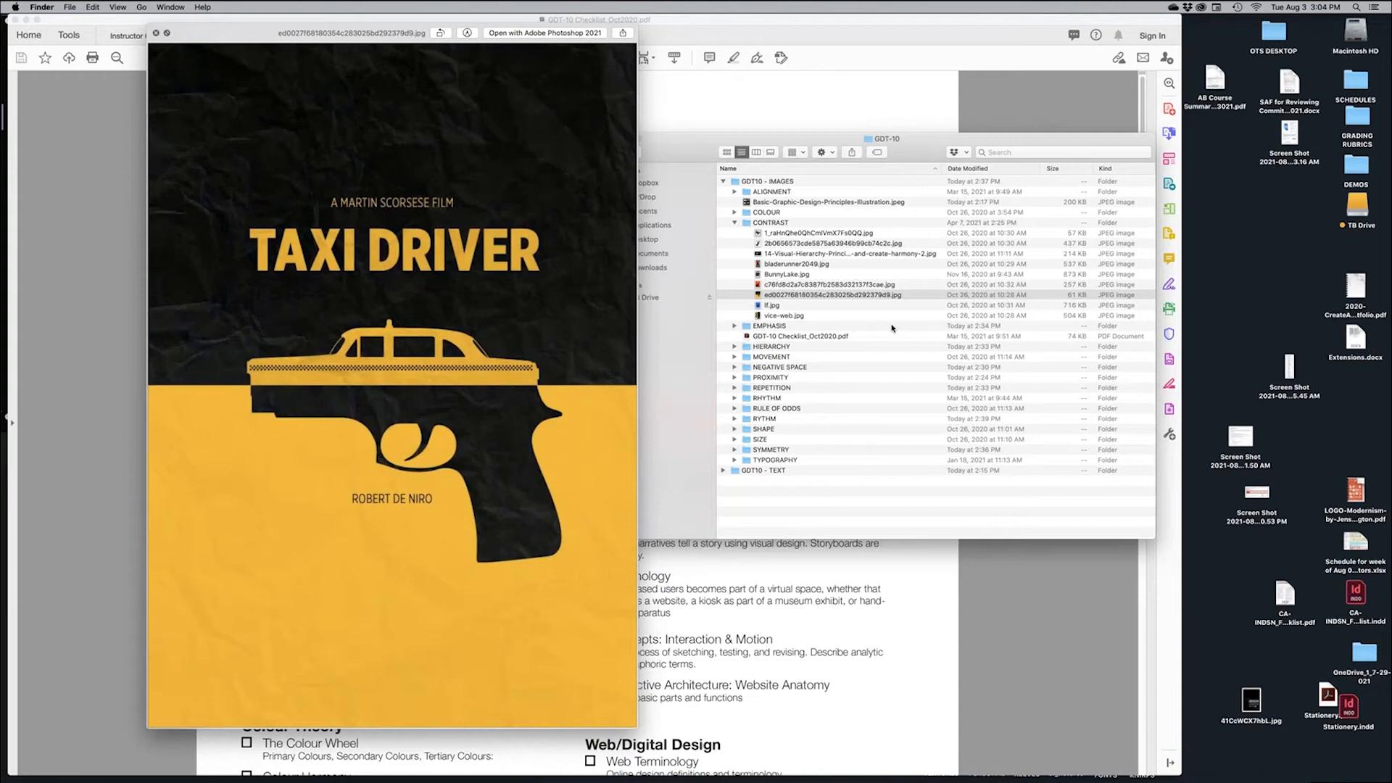
pyautogui.press('Down')
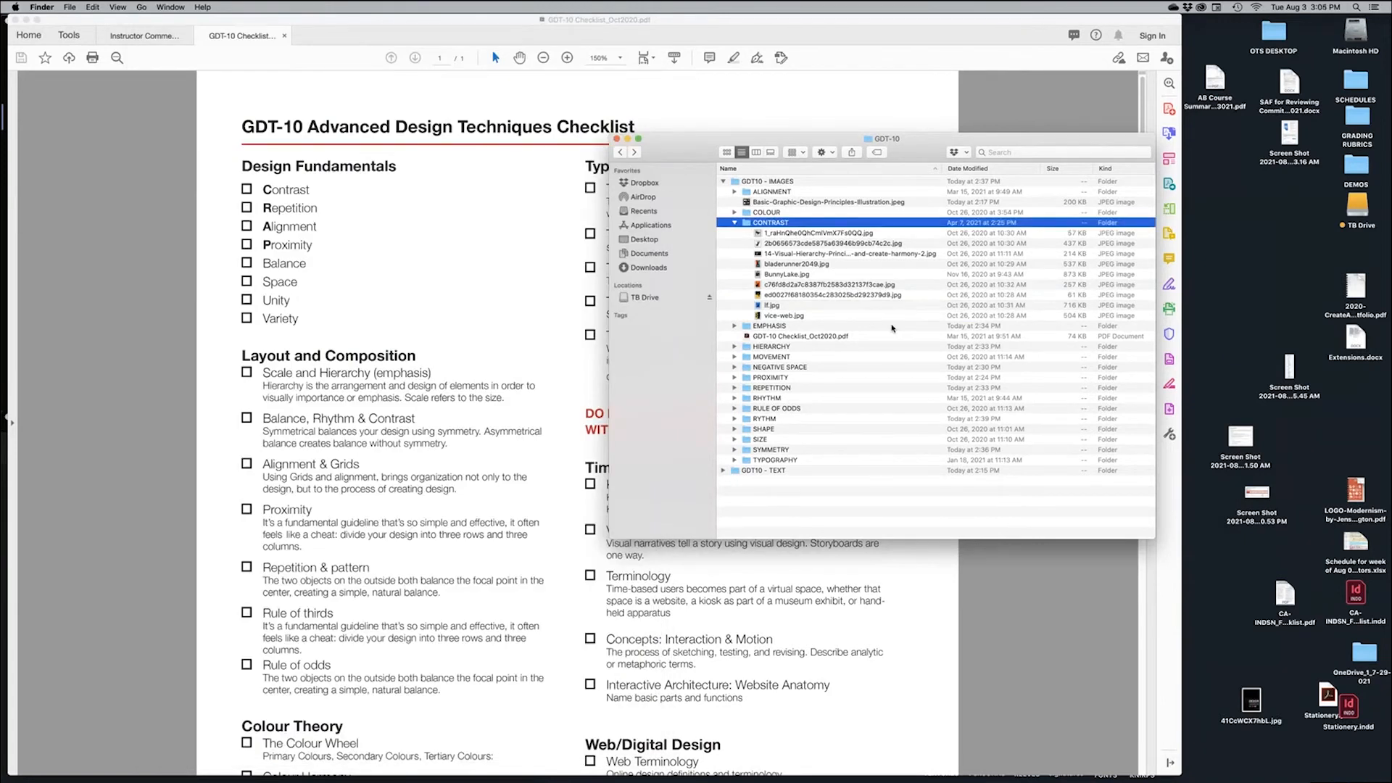
pyautogui.press('Left')
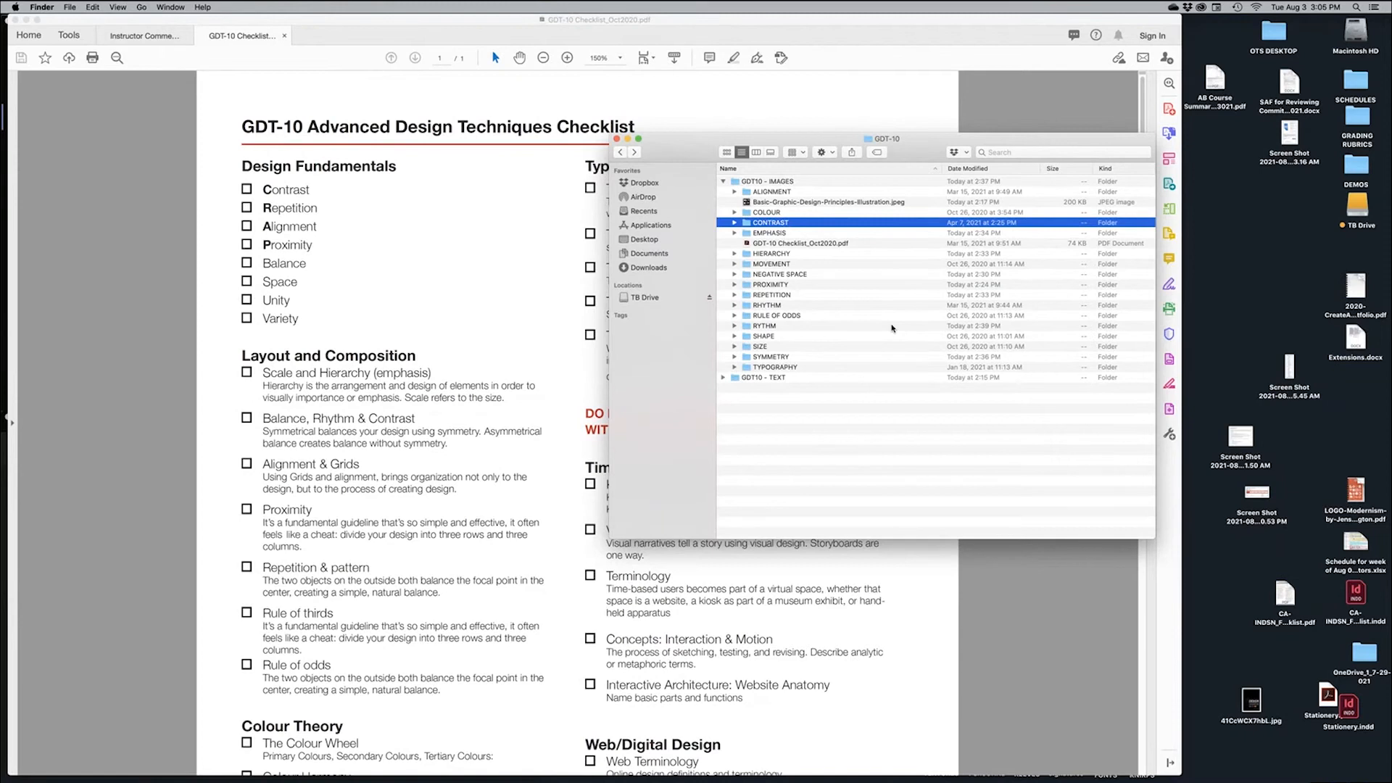
pyautogui.press('super+Tab')
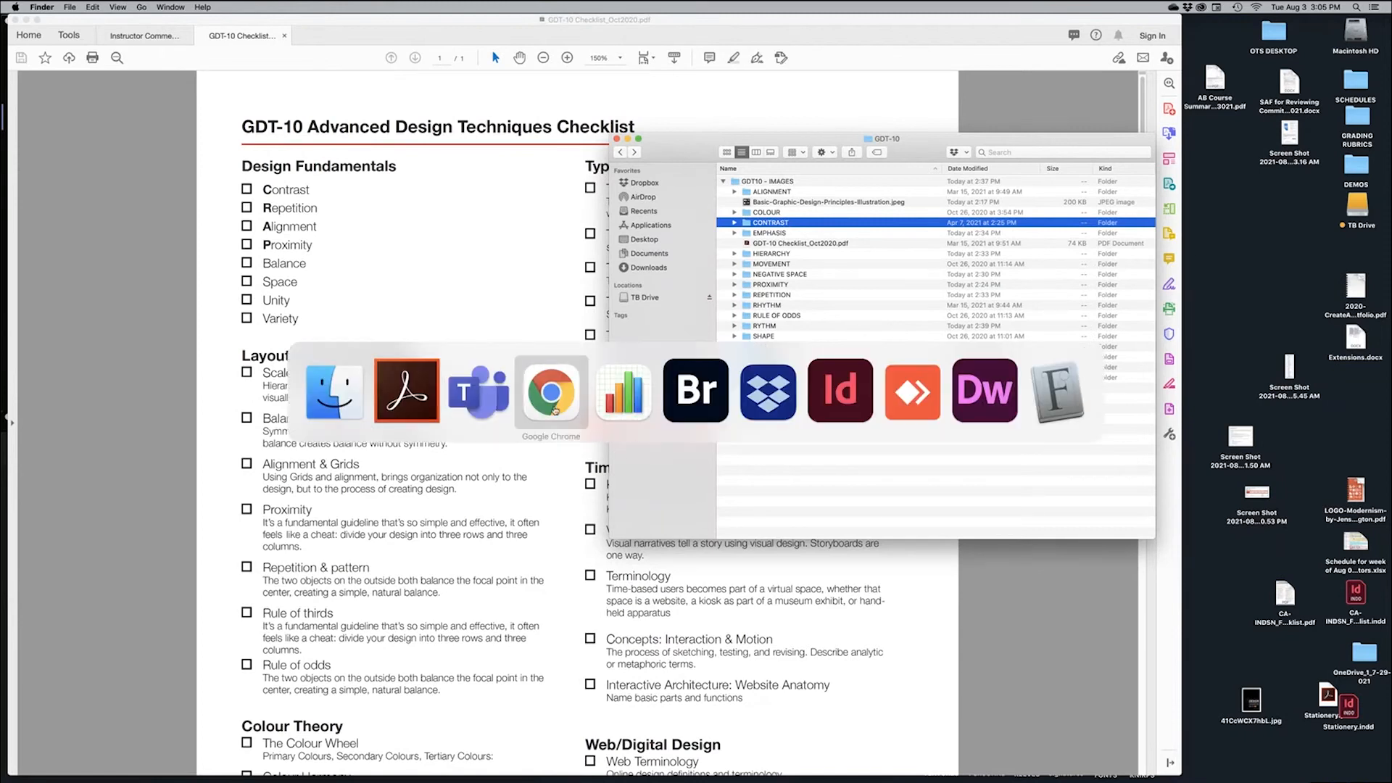
# In Chrome, browse the proximity poster results, enlarging the deer poster and Unilever logo examples
pyautogui.click(553, 410)
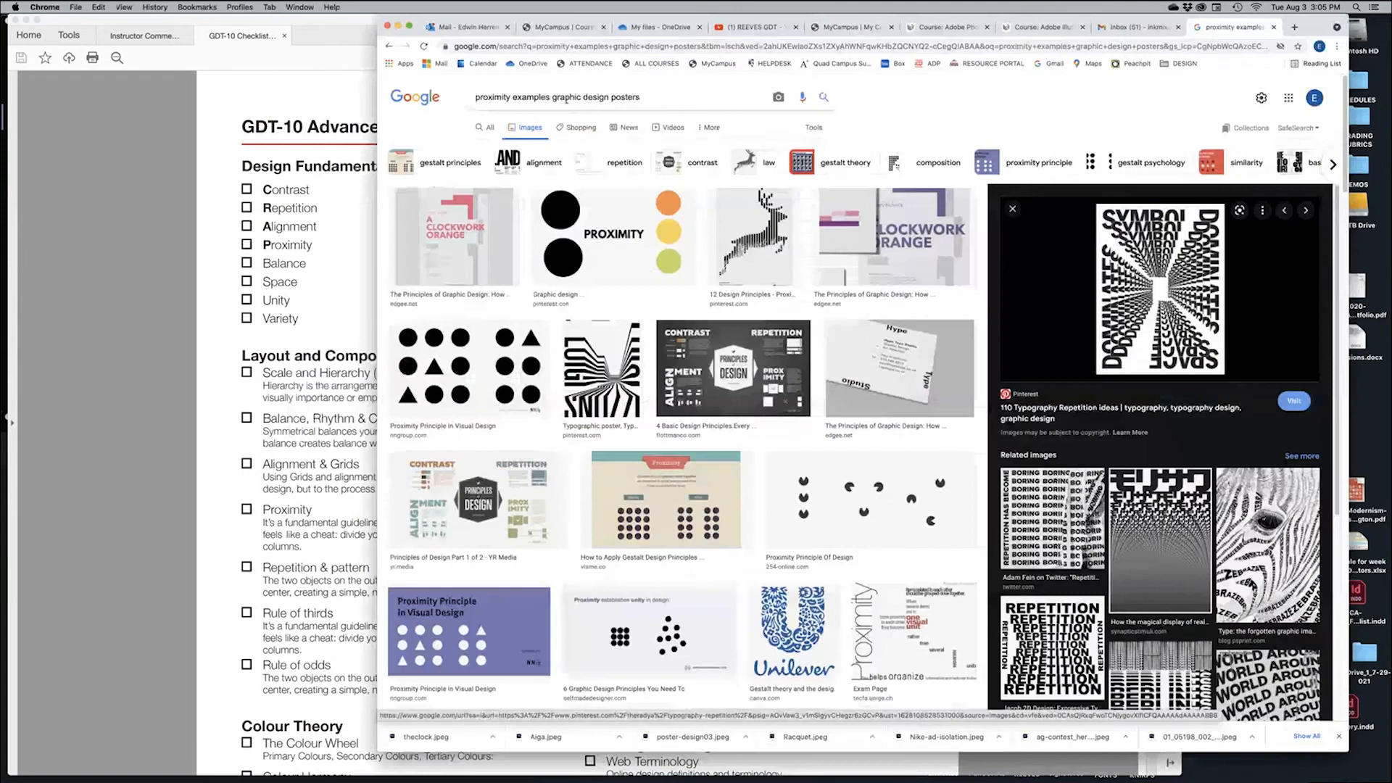
pyautogui.click(644, 96)
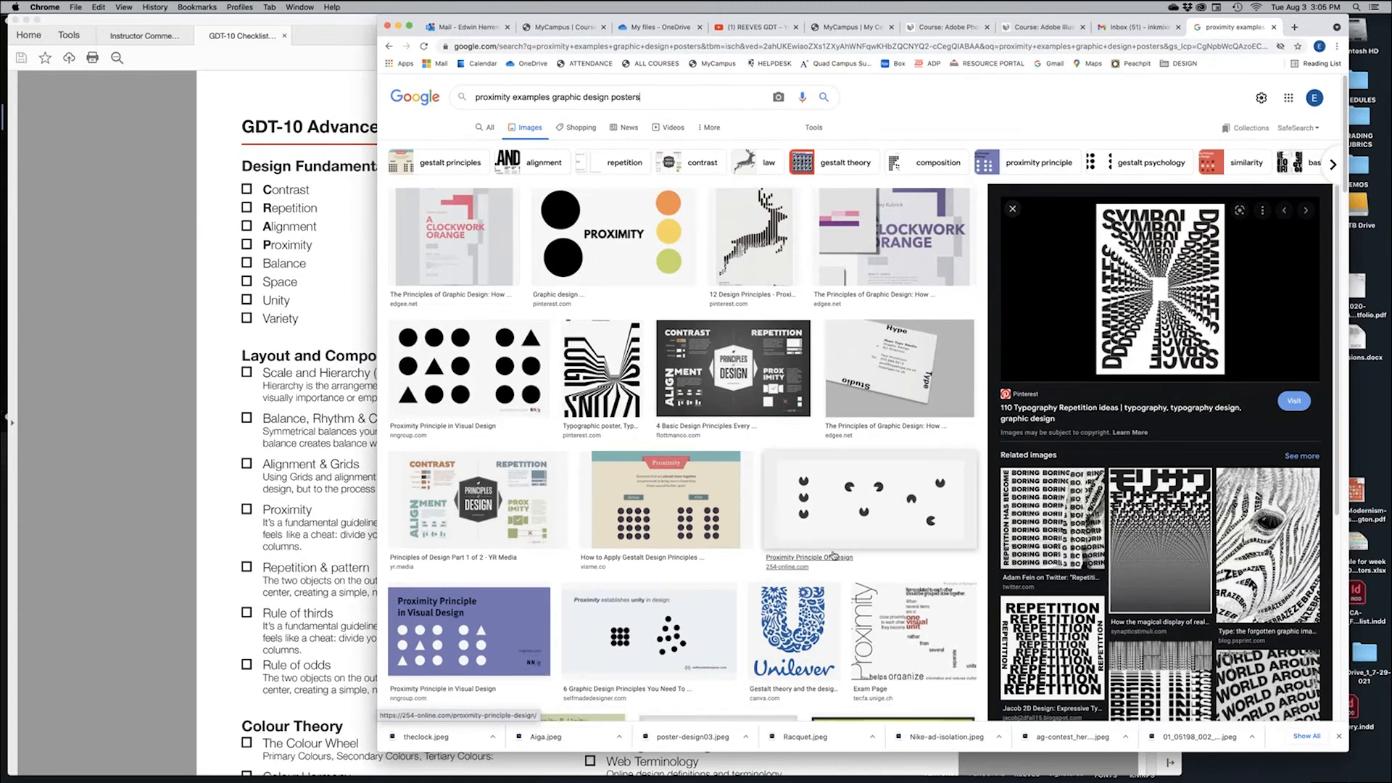
pyautogui.scroll(-1, 820, 531)
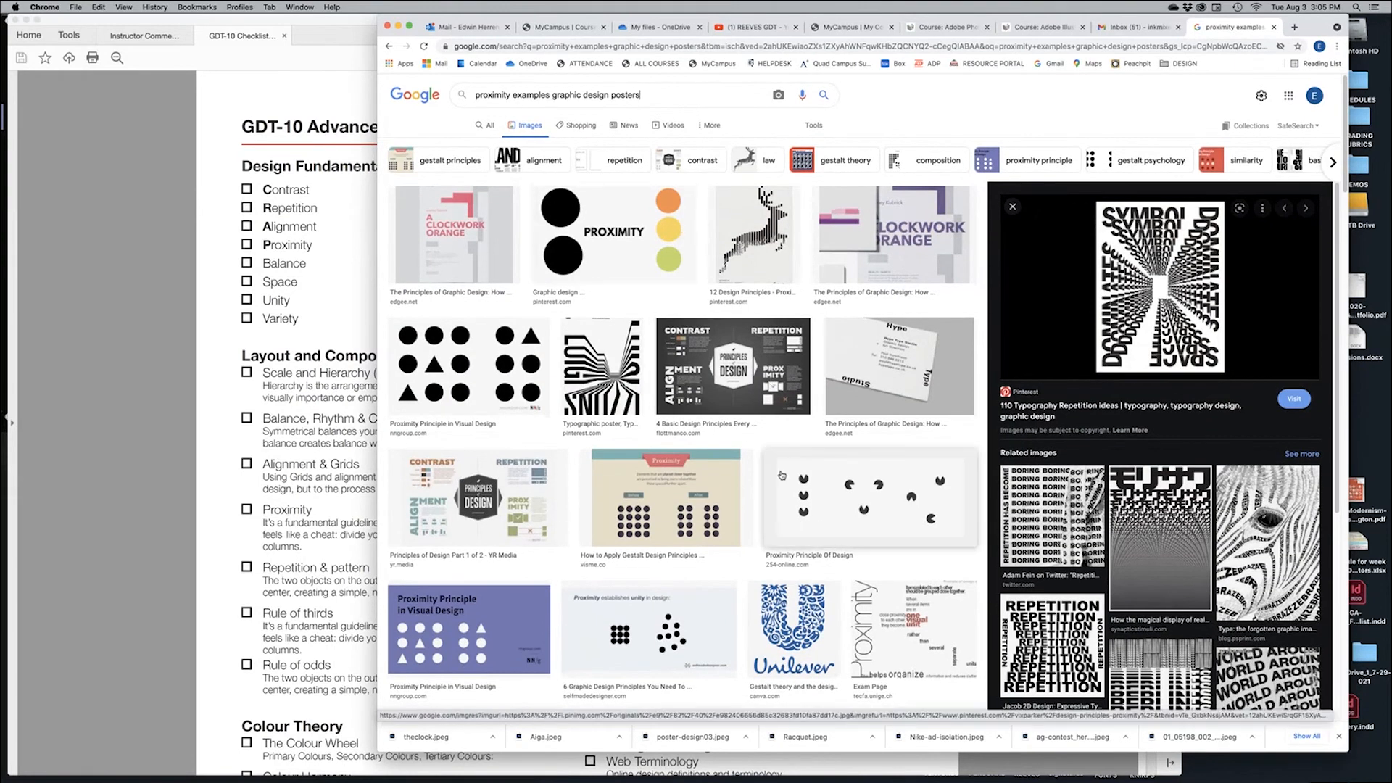
pyautogui.click(745, 256)
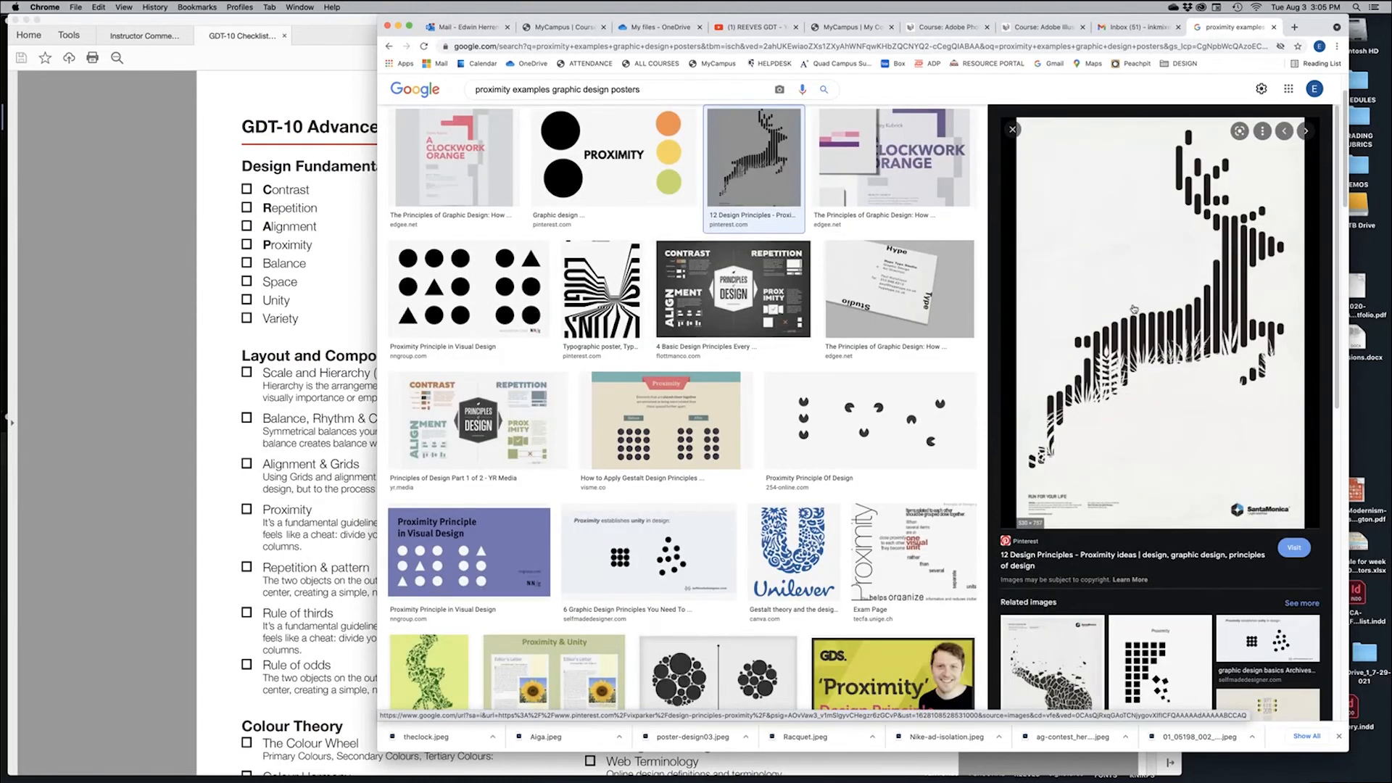
pyautogui.click(798, 551)
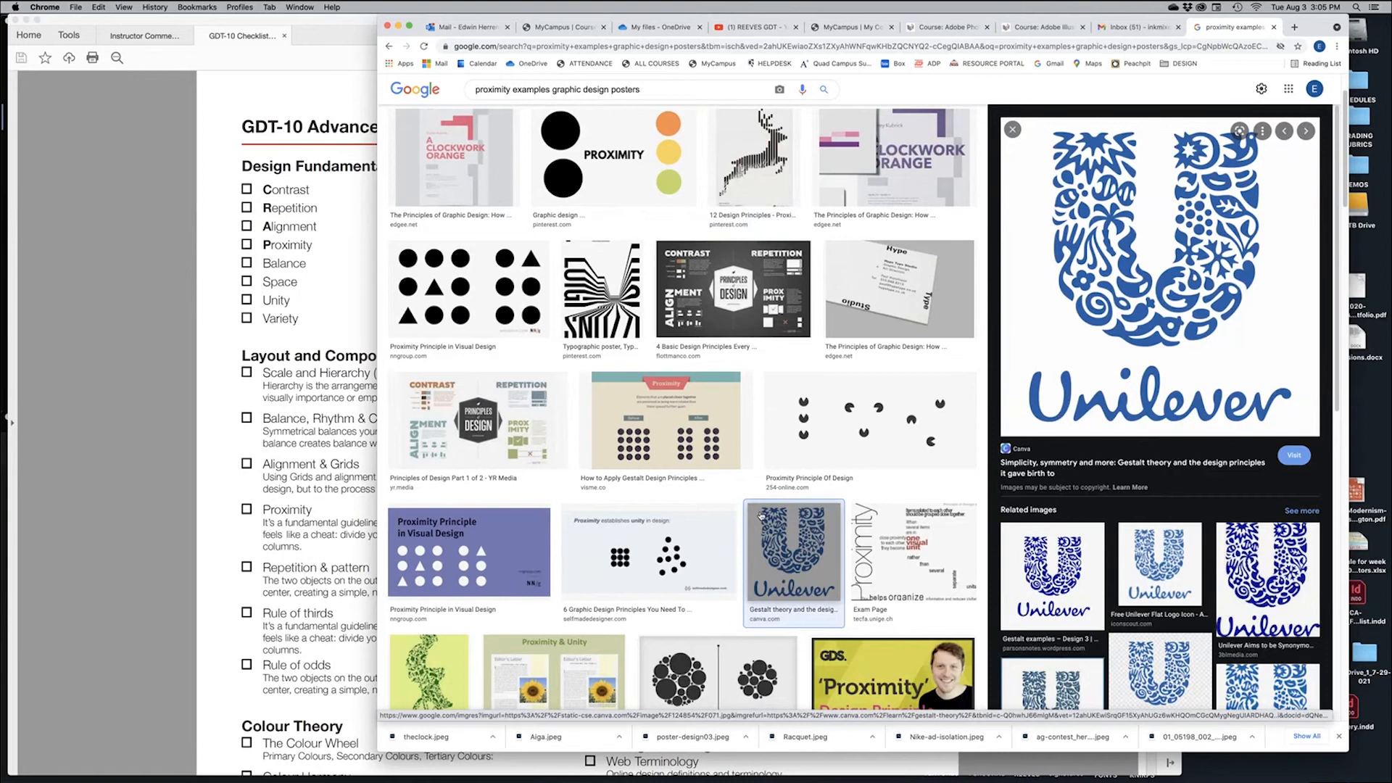
# View the MEMENTO MORI poster, then preview the Proximity Principle in Visual Design image
pyautogui.scroll(-6, 760, 515)
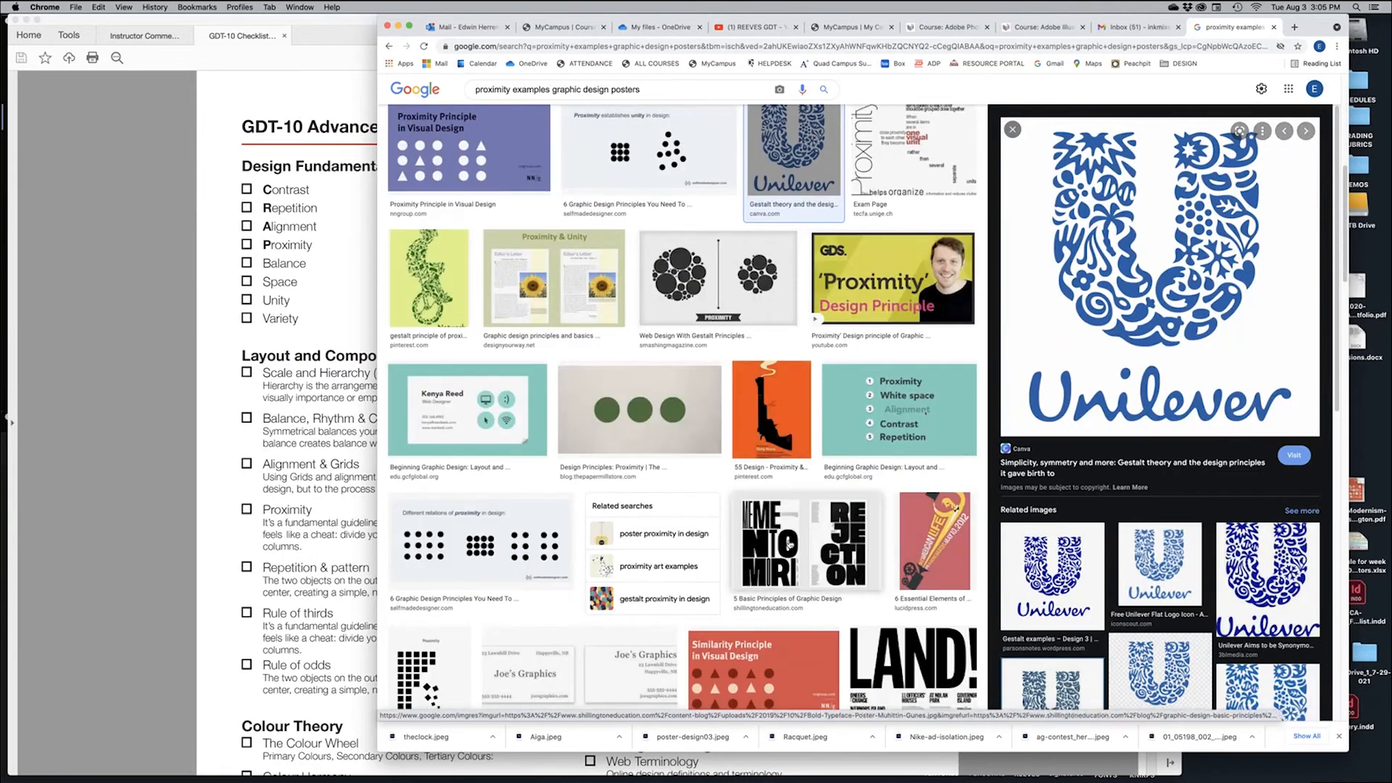
pyautogui.click(790, 544)
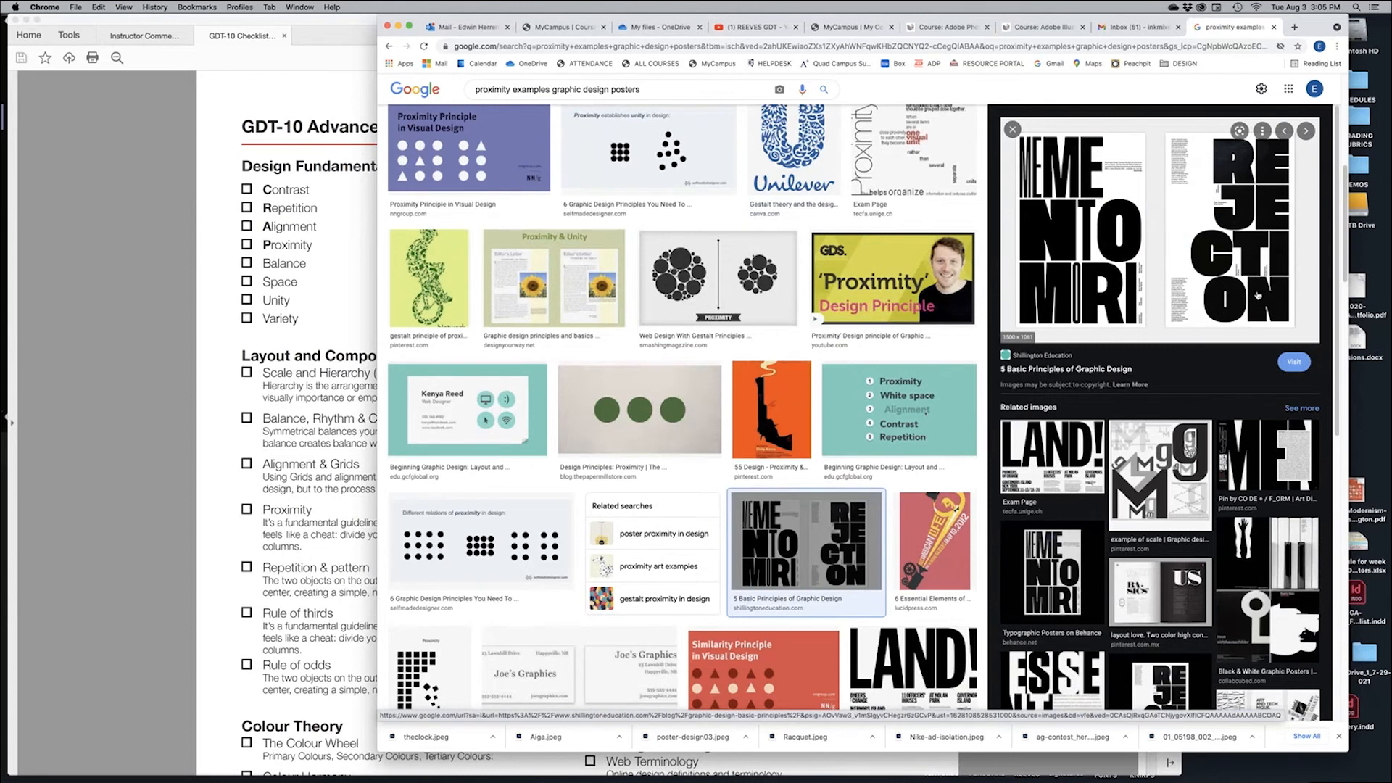
pyautogui.scroll(-3, 768, 285)
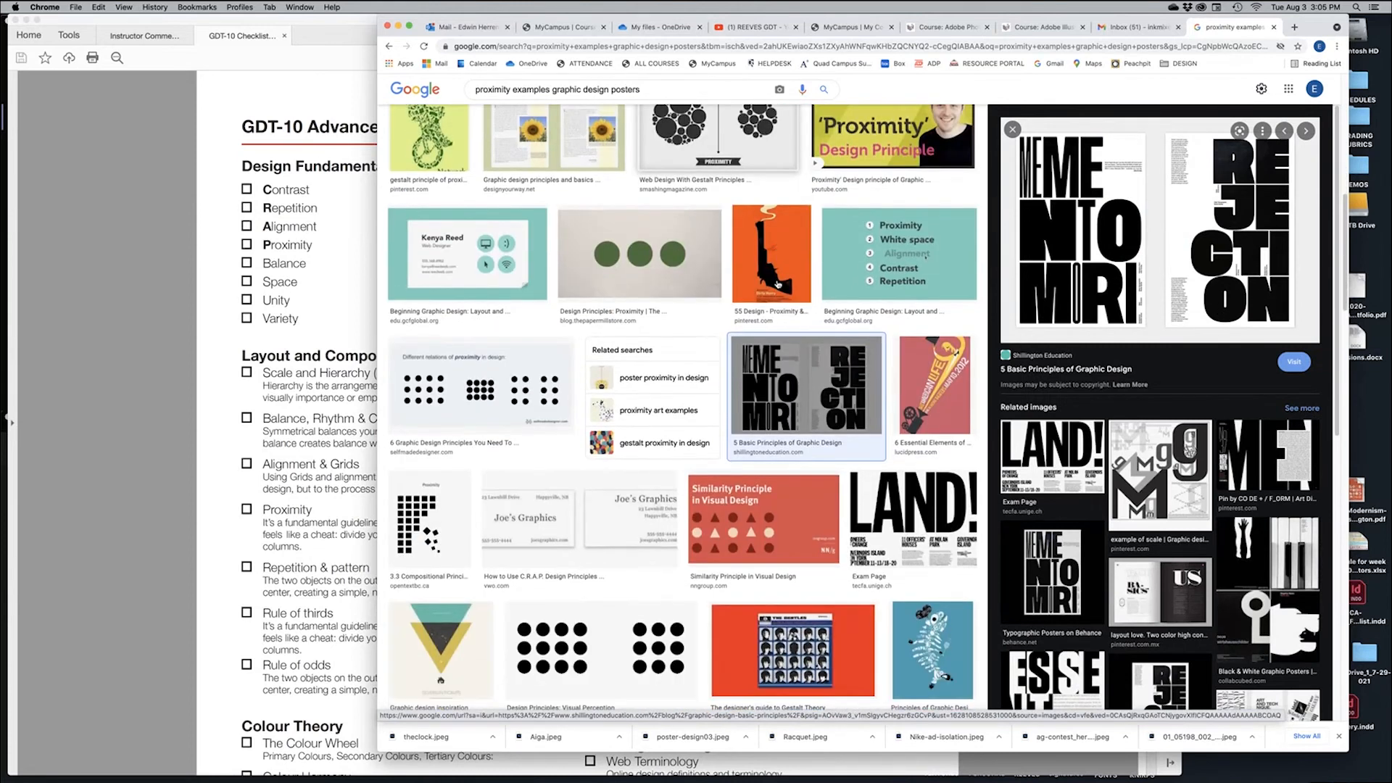
pyautogui.scroll(7, 777, 284)
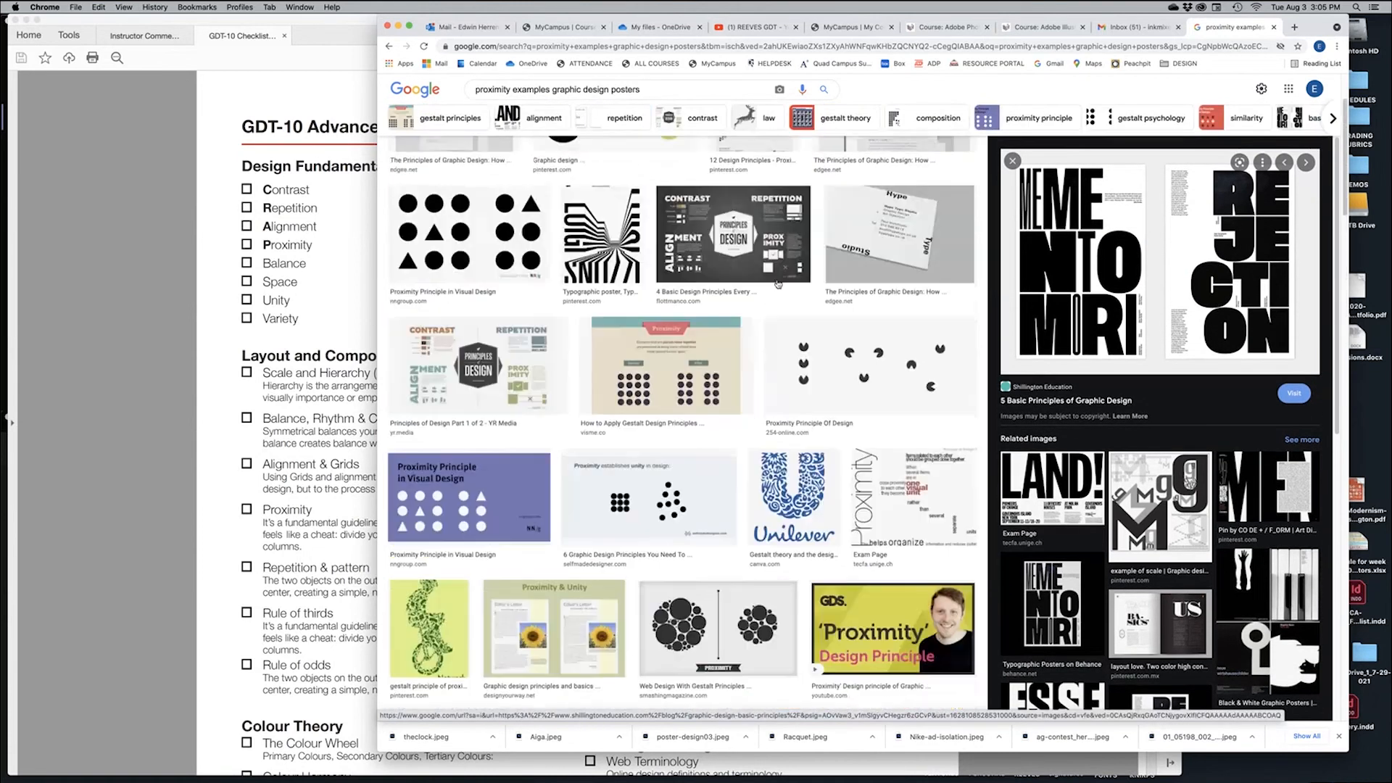
pyautogui.scroll(2, 653, 363)
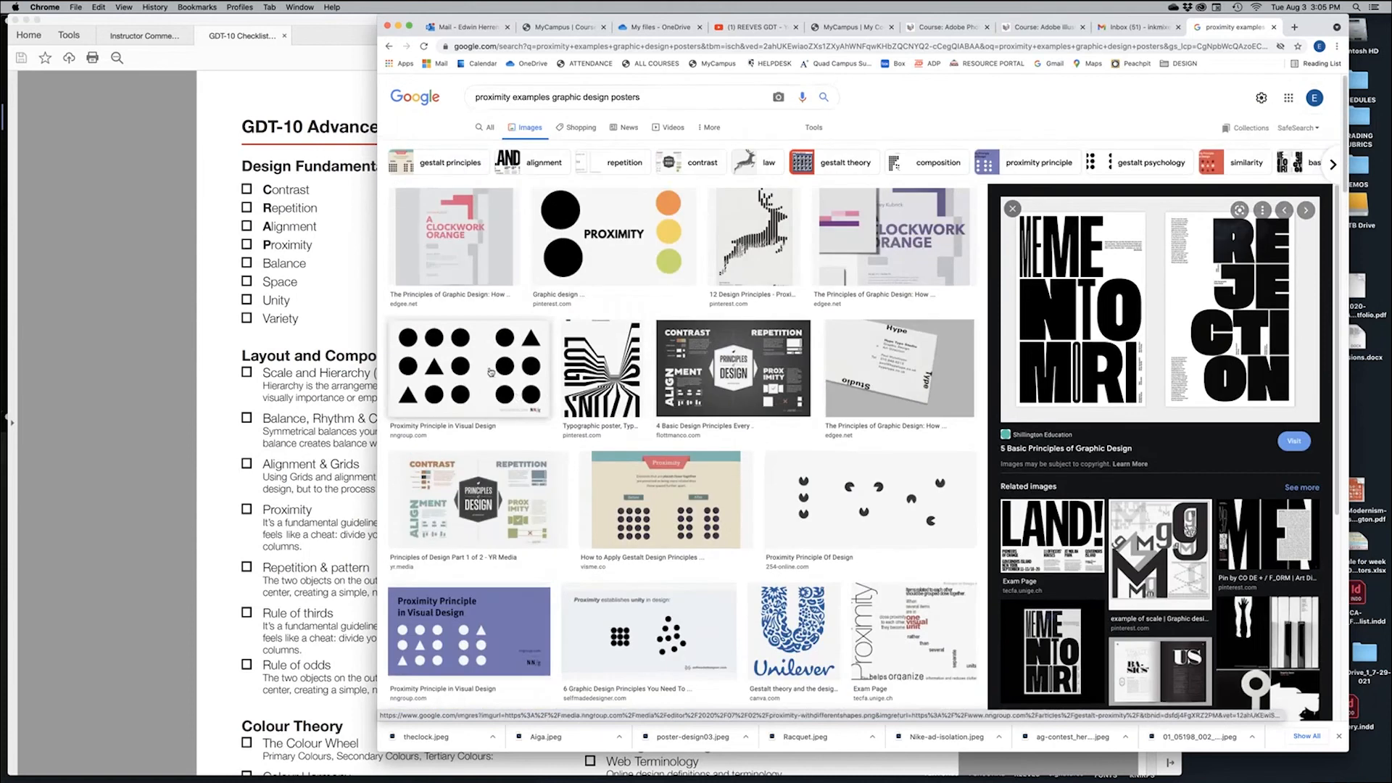
pyautogui.click(491, 373)
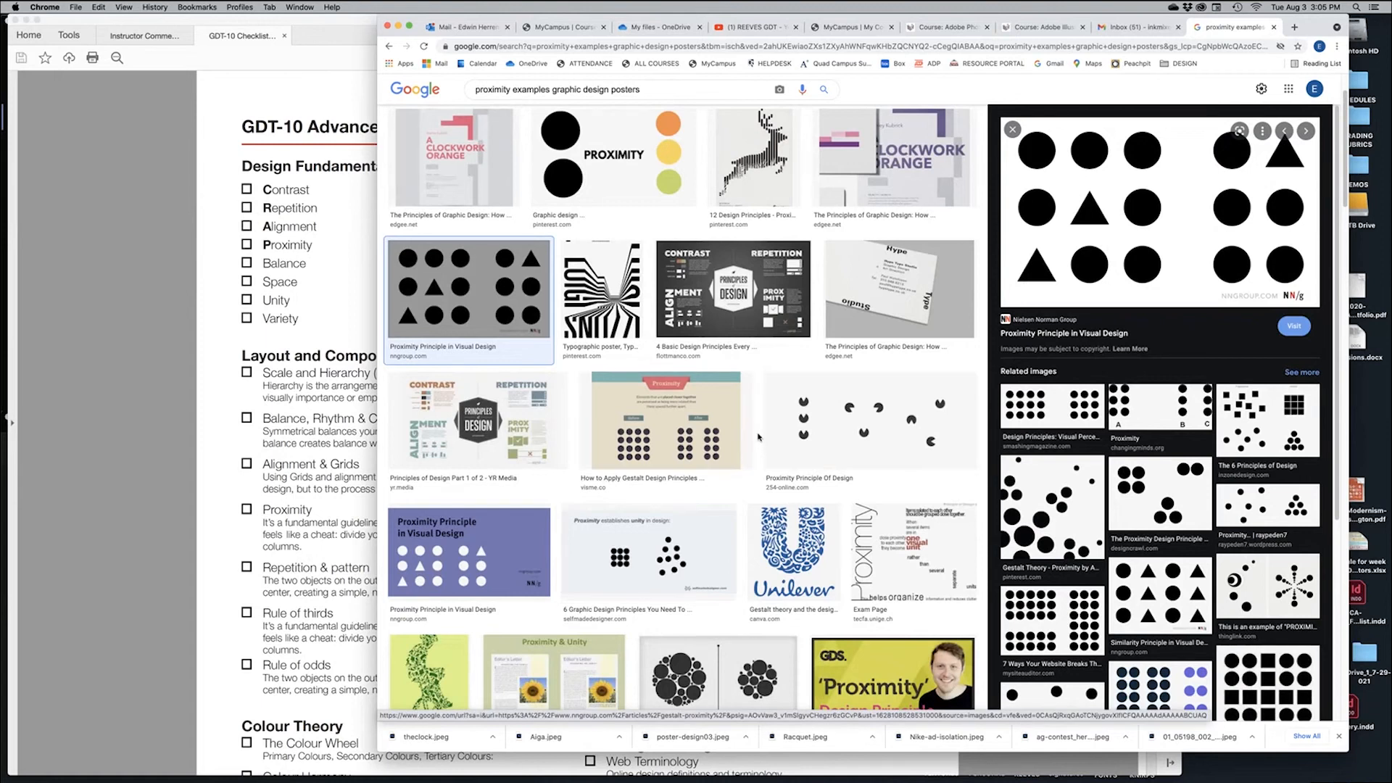
pyautogui.scroll(2, 758, 437)
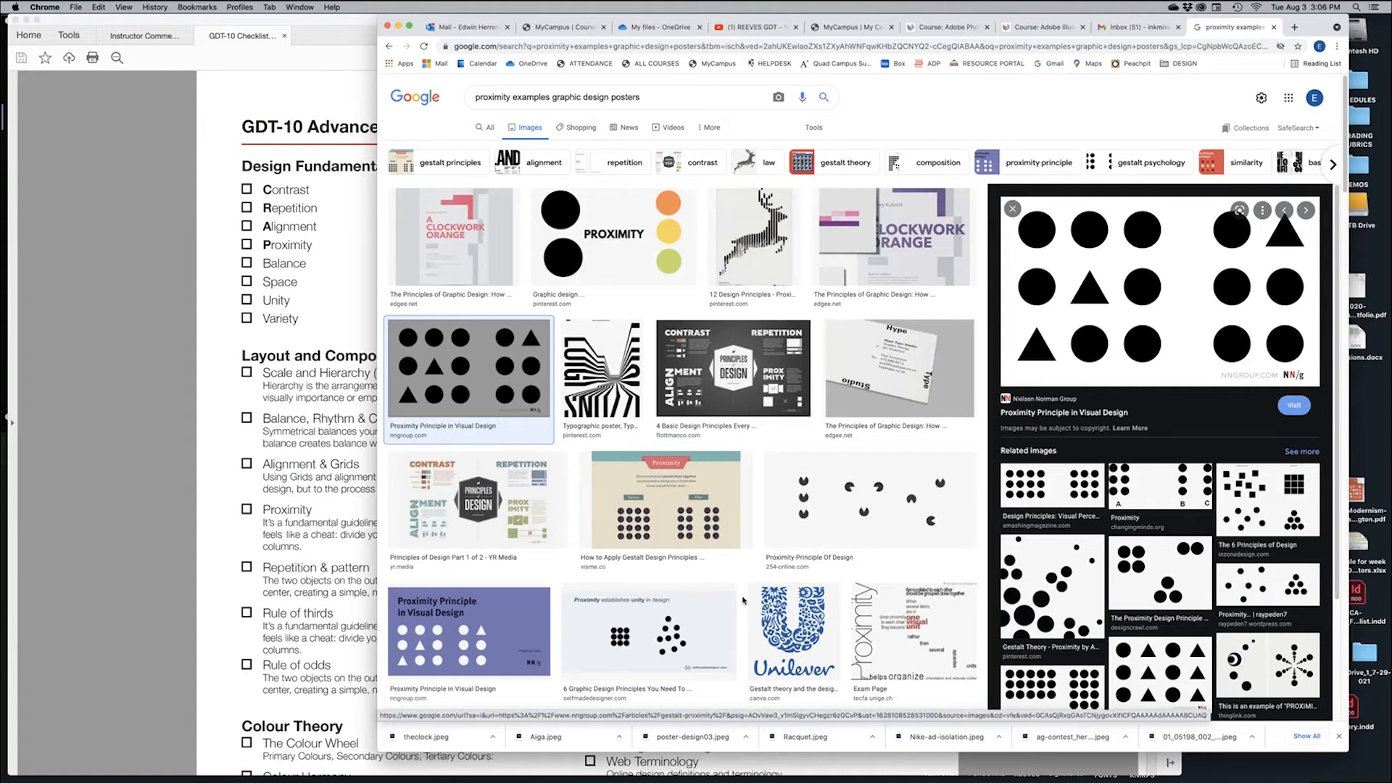
# Preview the Proximity typography Exam Page image and open it full-size in a new tab
pyautogui.click(910, 635)
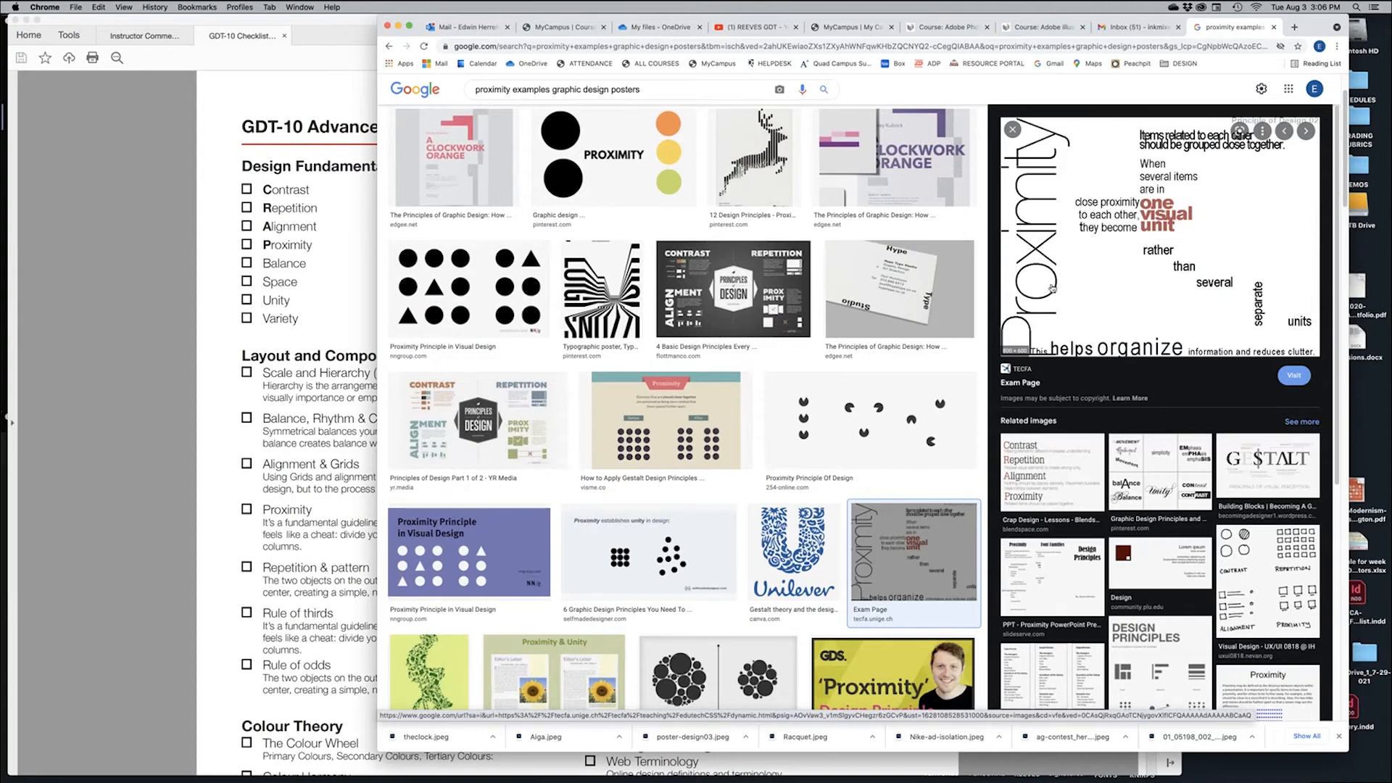
pyautogui.rightClick(1150, 273)
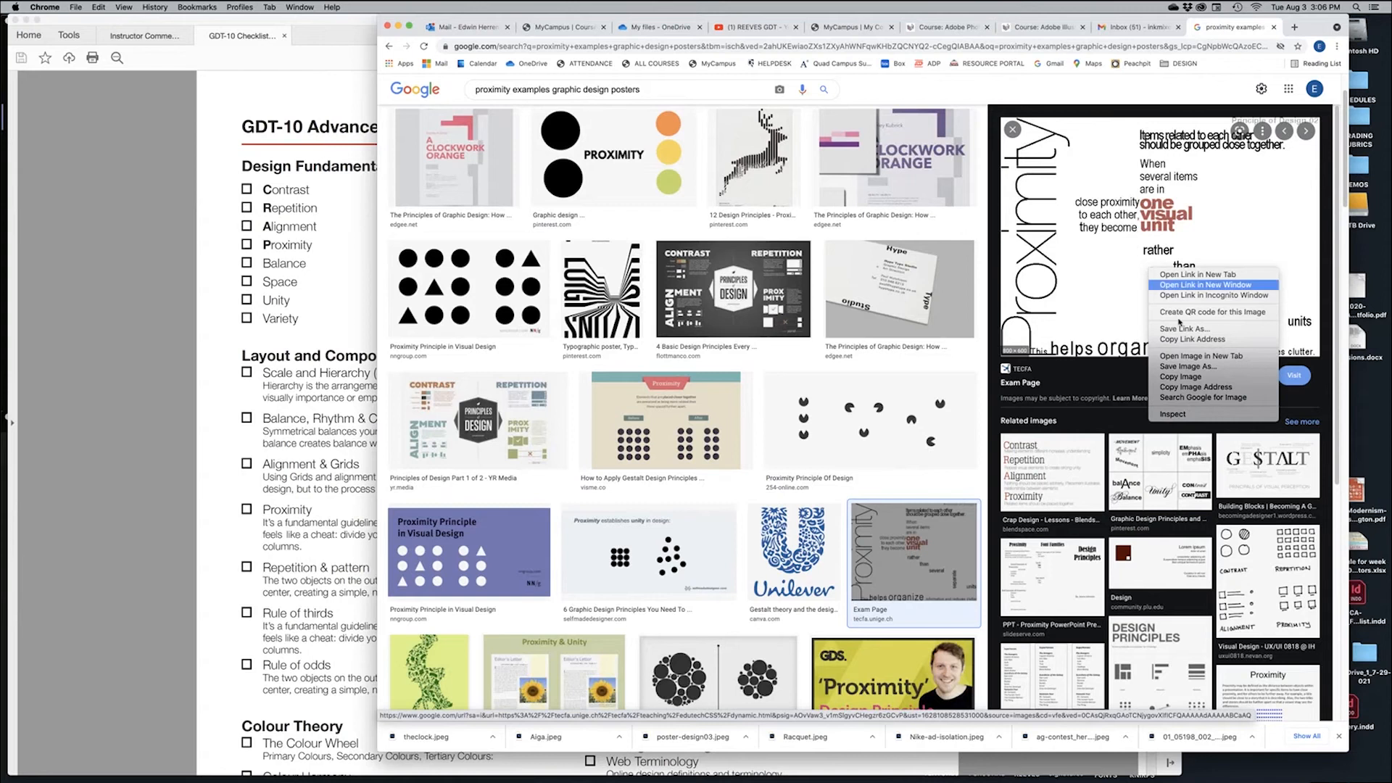
pyautogui.click(1196, 357)
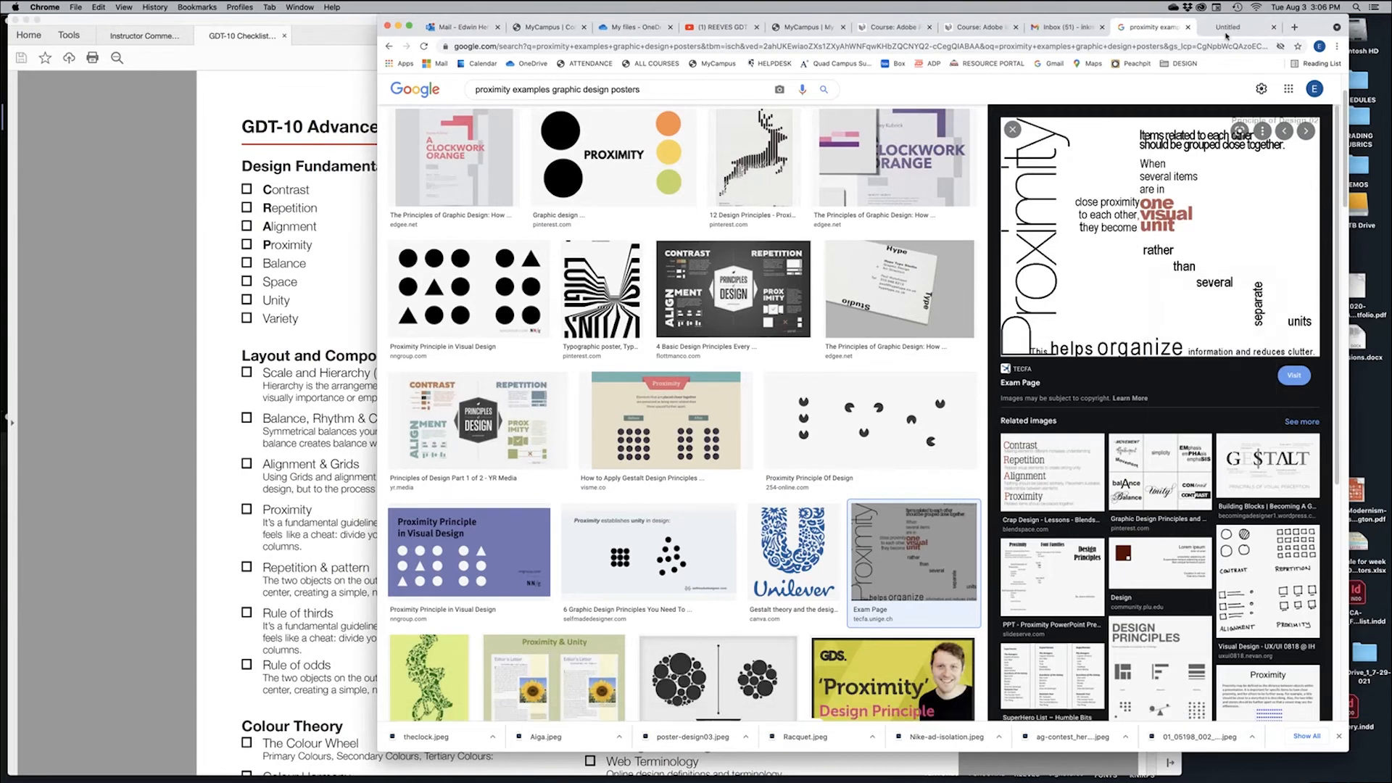
pyautogui.click(1222, 30)
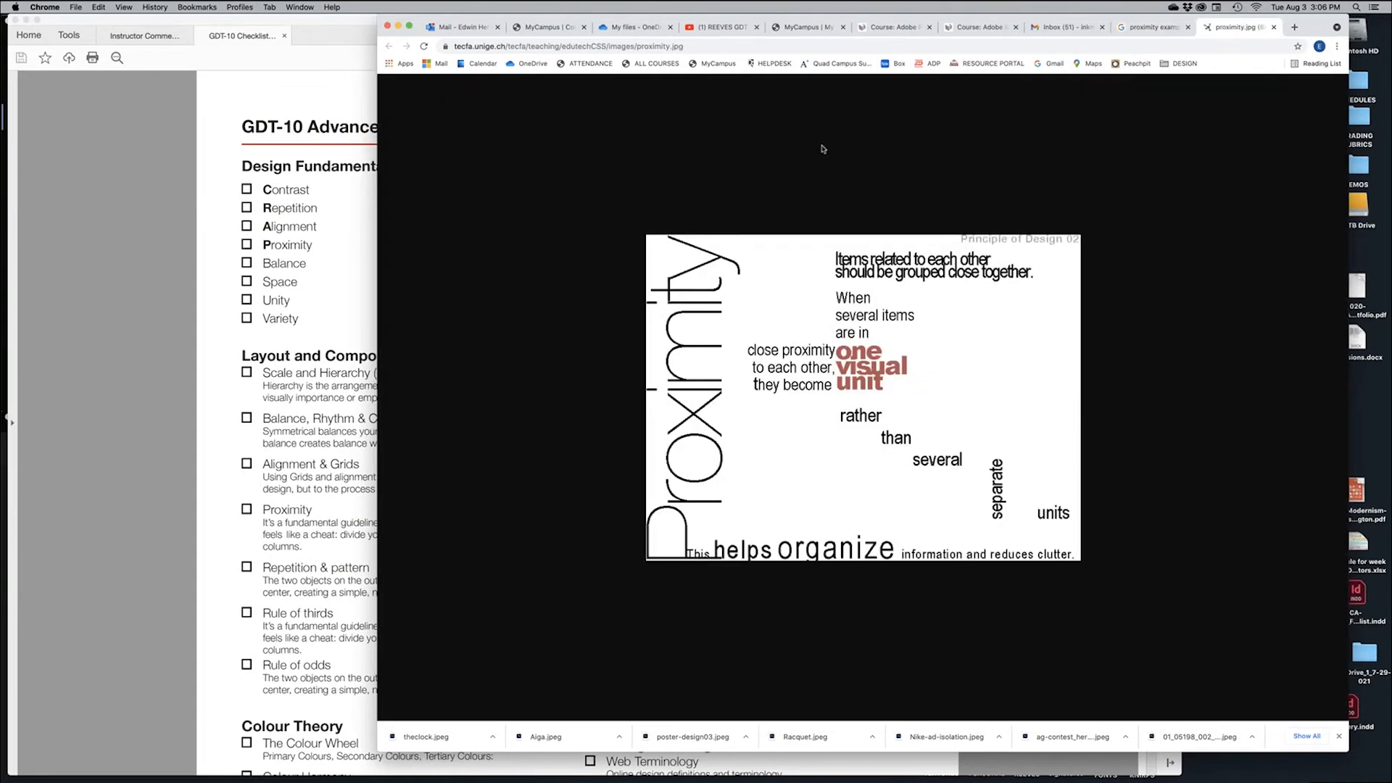
pyautogui.click(673, 45)
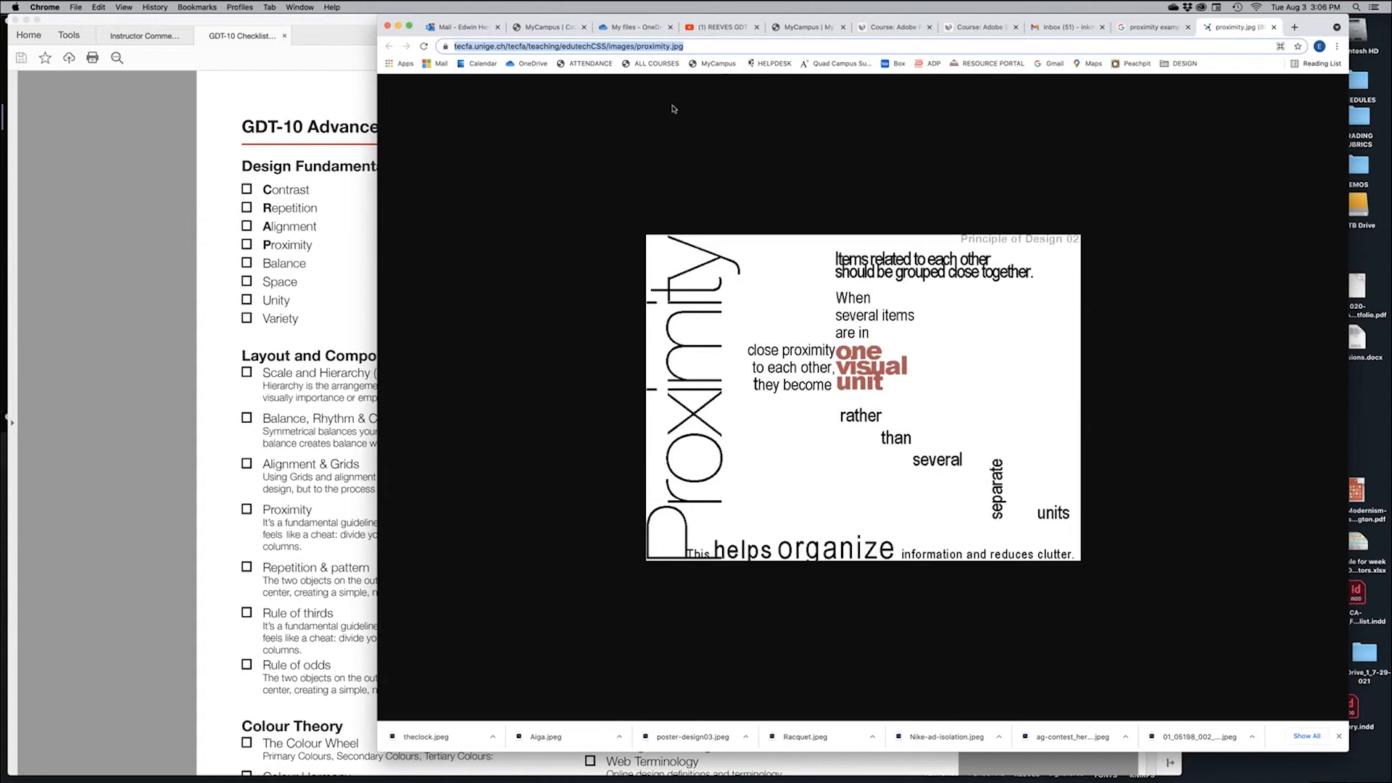
# Save the image as proximity_type in GDT10 - IMAGES/PROXIMITY and close its tab
pyautogui.rightClick(786, 329)
pyautogui.click(826, 346)
pyautogui.click(871, 107)
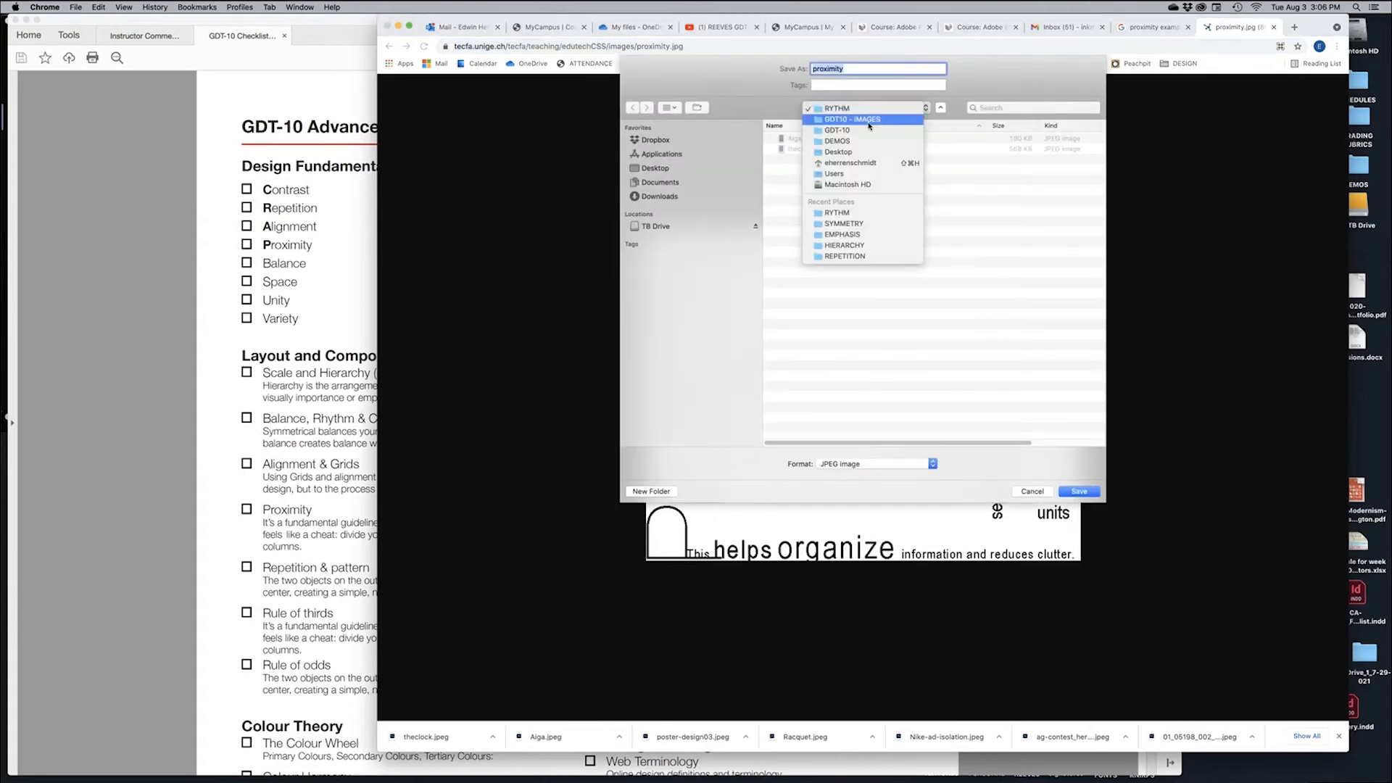
pyautogui.click(870, 121)
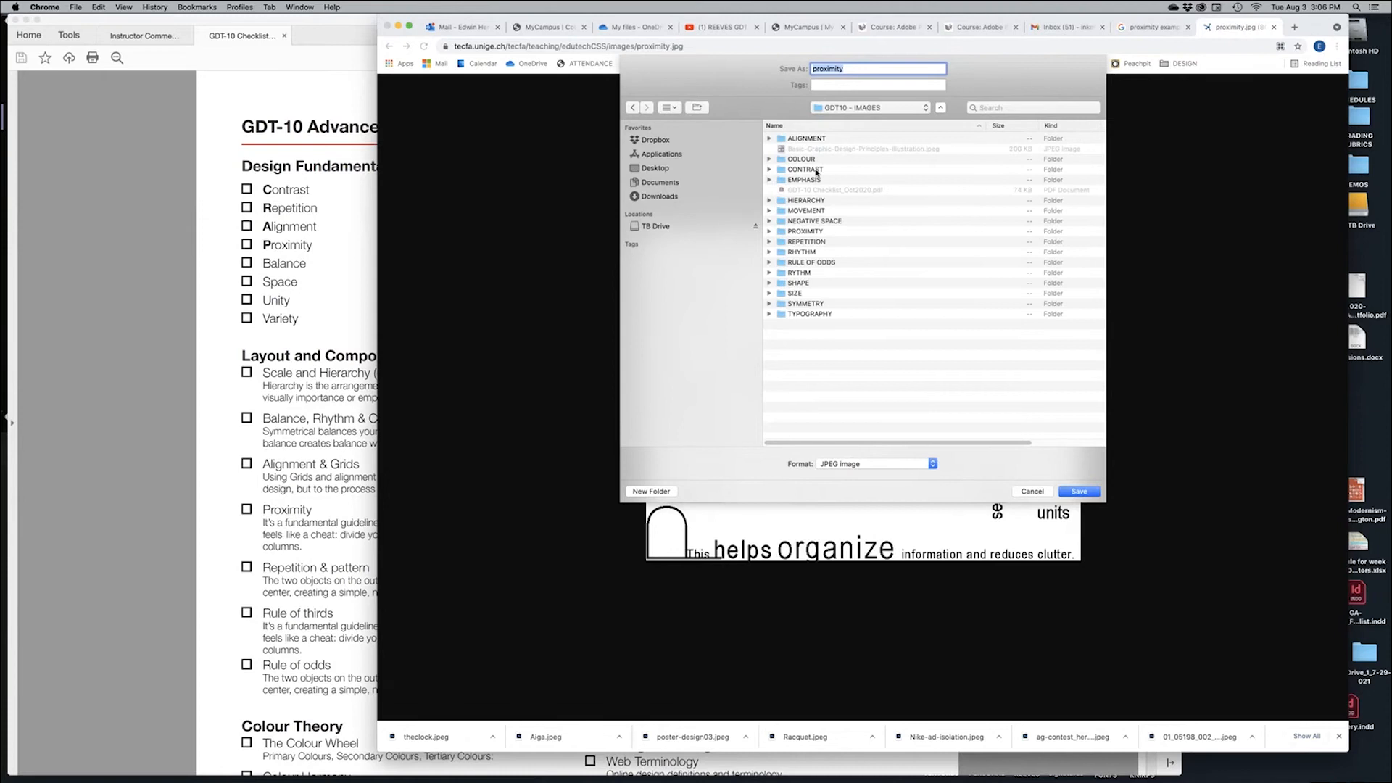
pyautogui.doubleClick(824, 230)
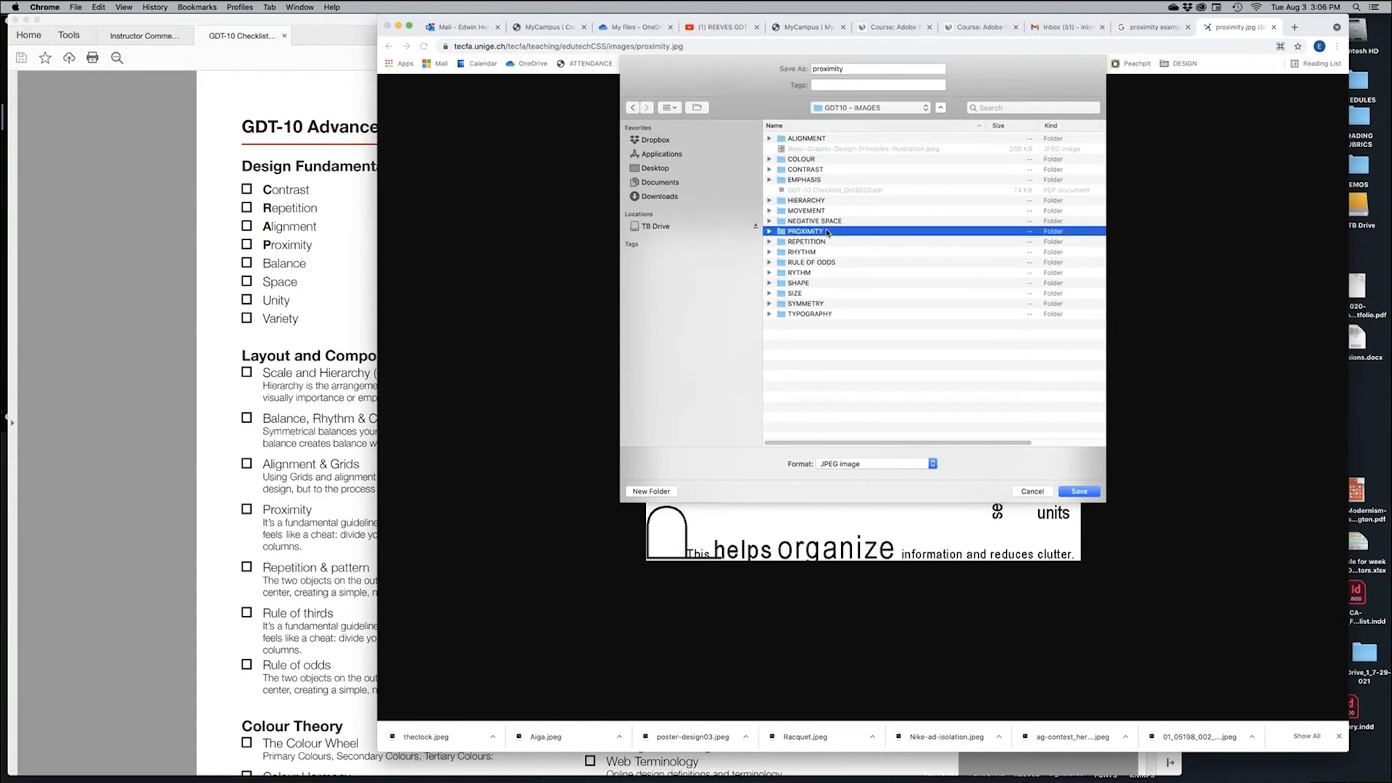
pyautogui.click(859, 68)
pyautogui.write('_')
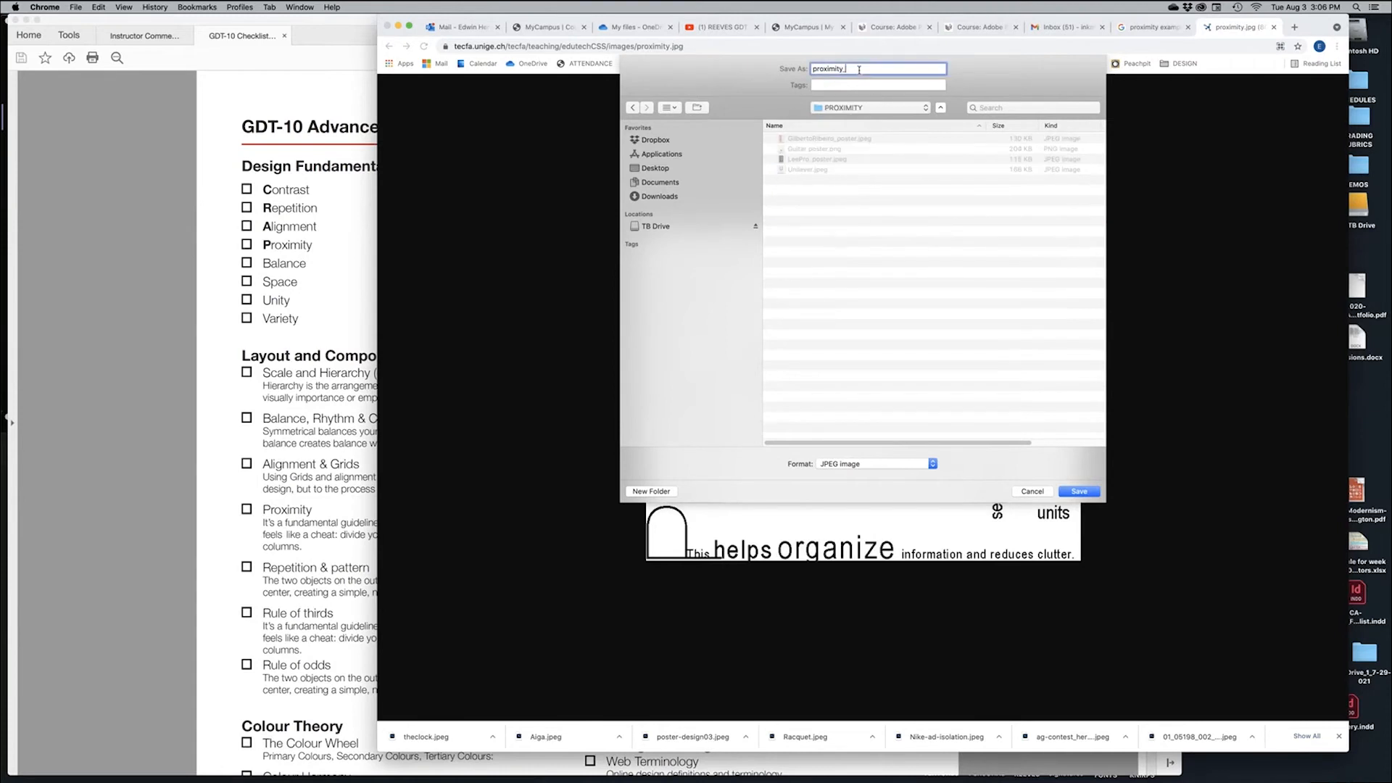
pyautogui.write('type')
pyautogui.click(1078, 491)
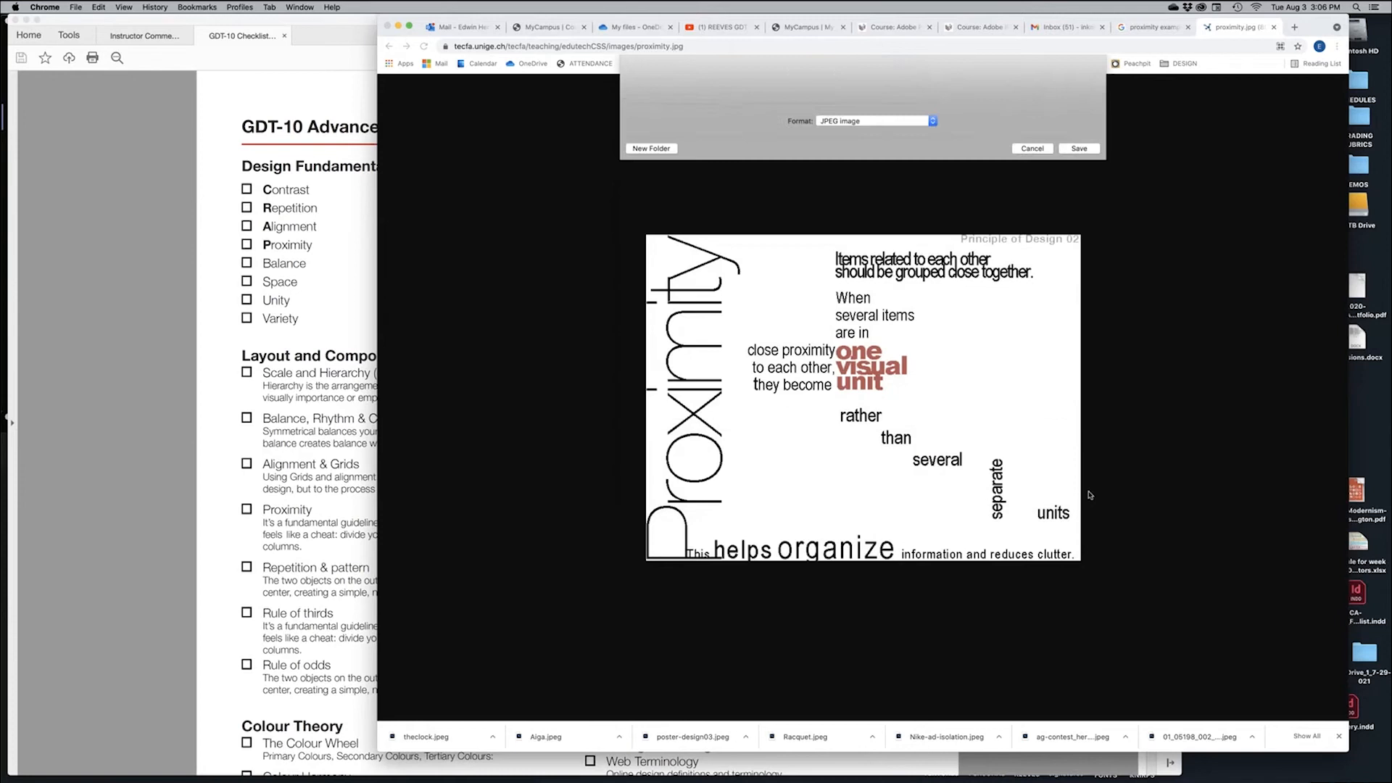
pyautogui.click(1274, 27)
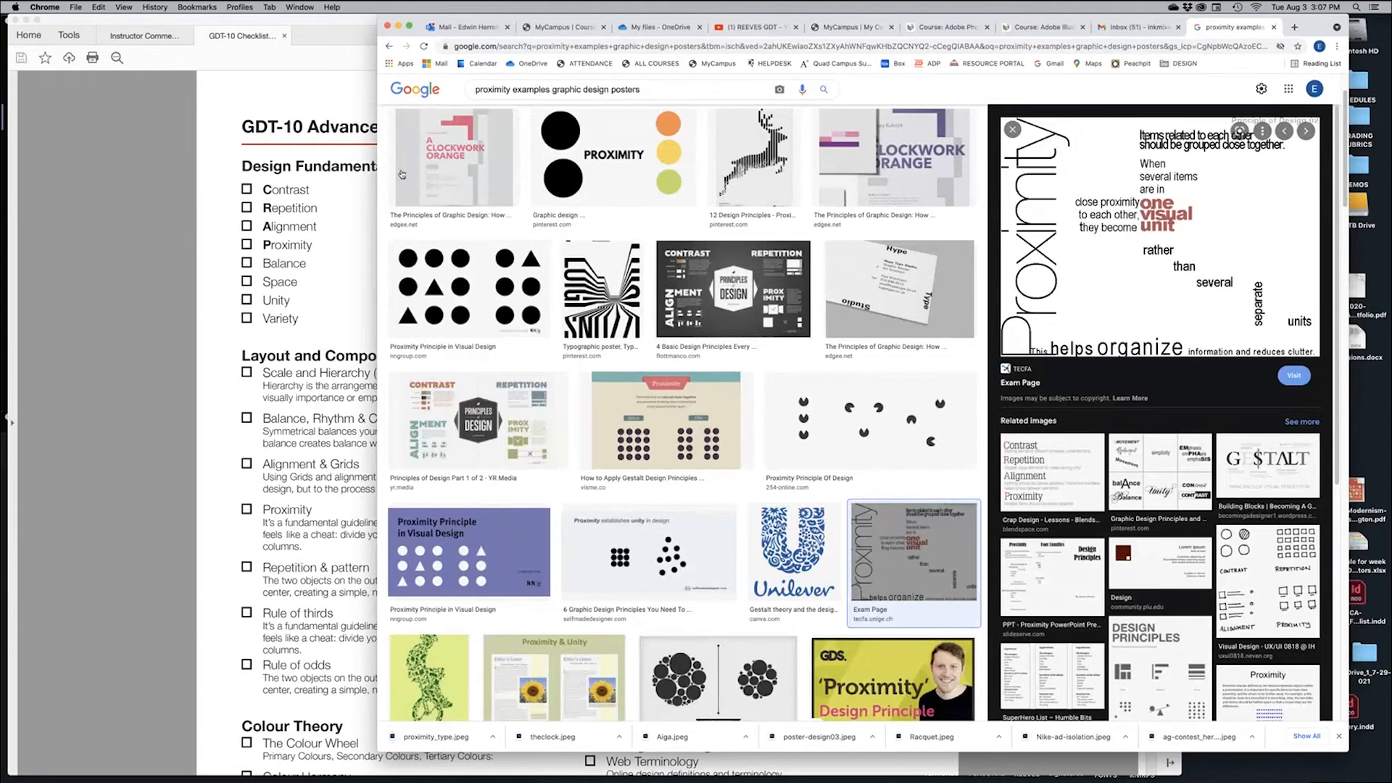
# Search for unity examples graphic design posters and preview the Mad Men and Enchantment Under the Sea posters
pyautogui.doubleClick(470, 97)
pyautogui.write('unity')
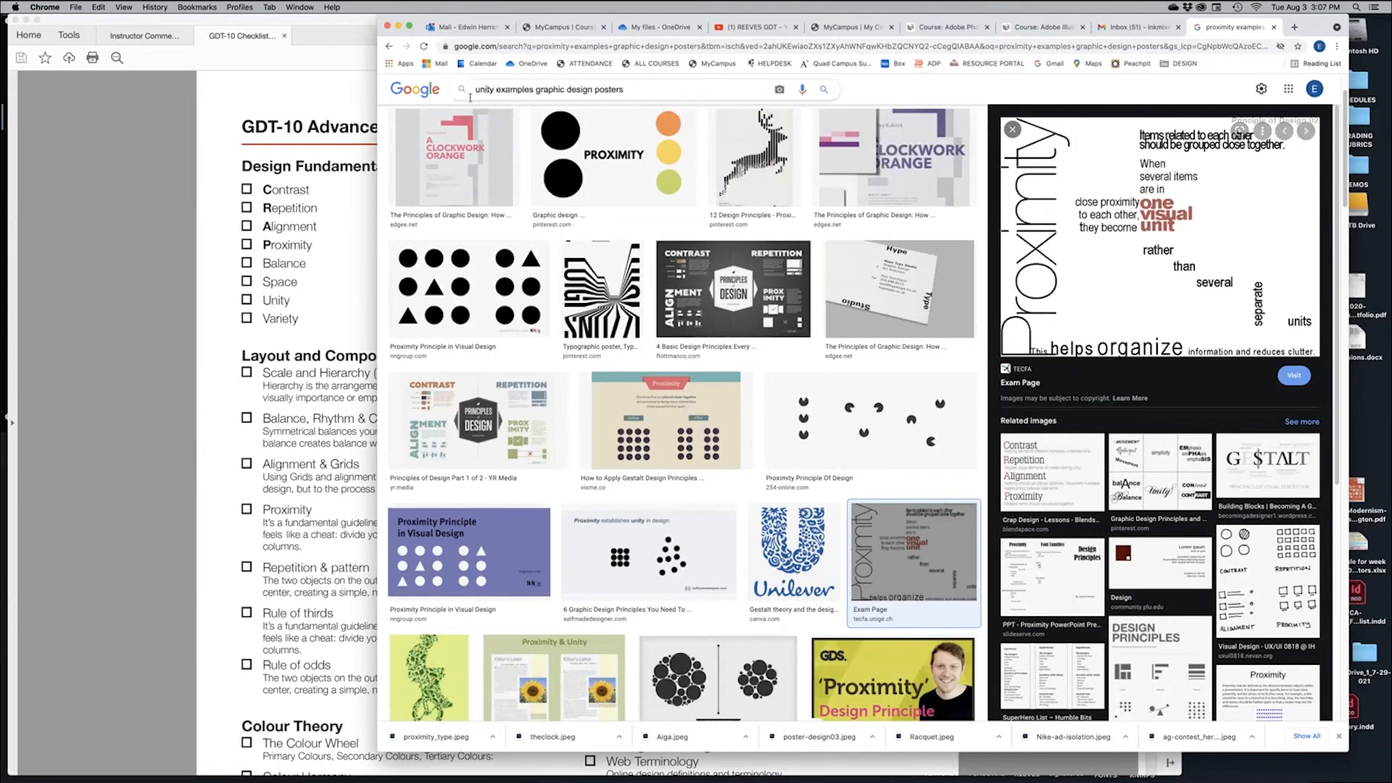
pyautogui.press('Return')
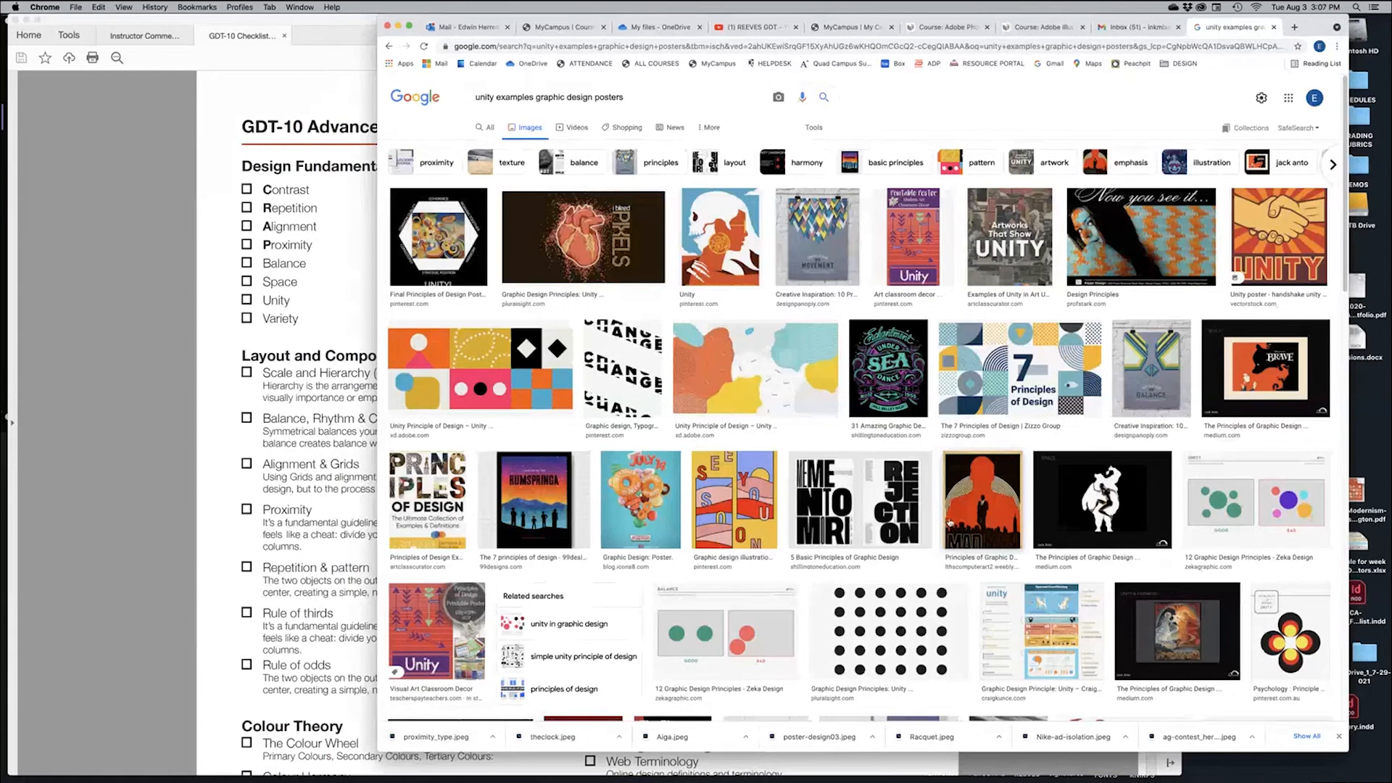
pyautogui.click(974, 510)
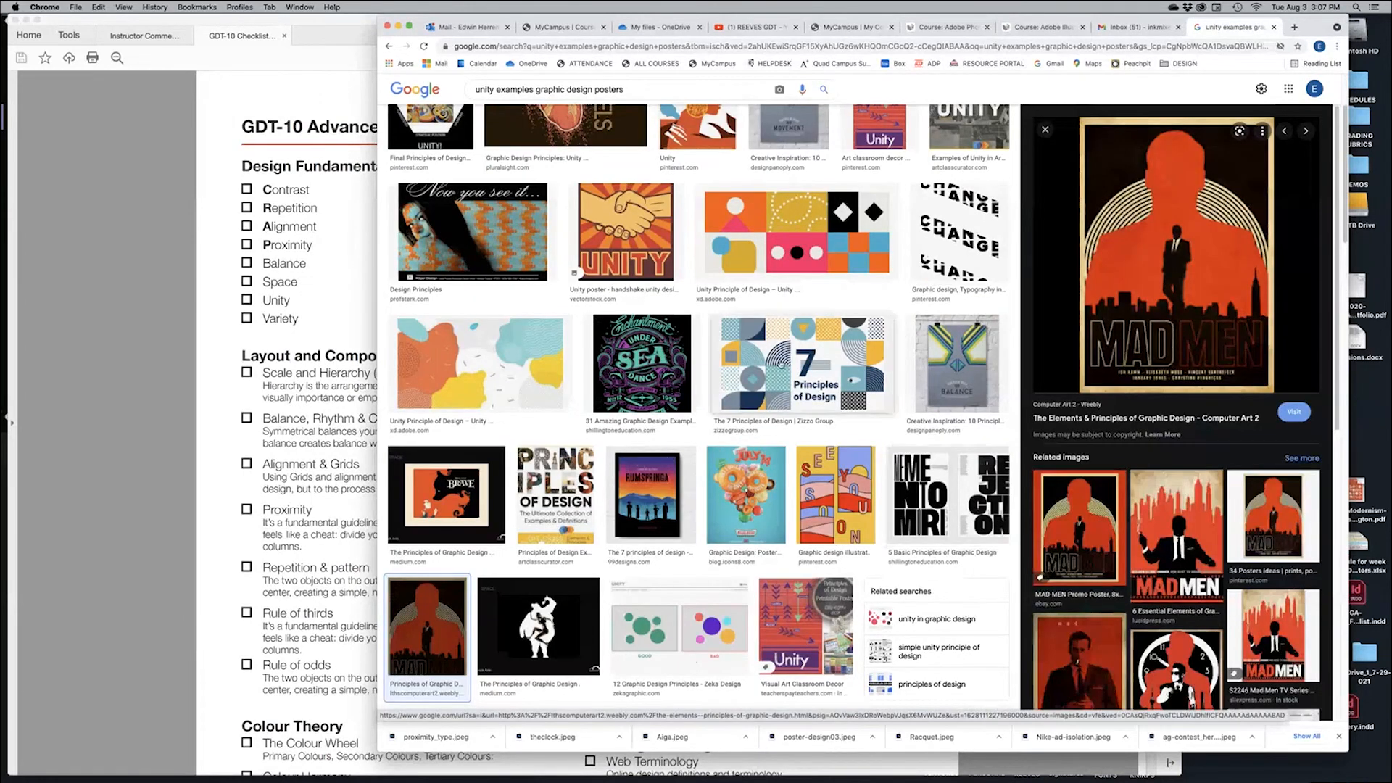
pyautogui.click(640, 361)
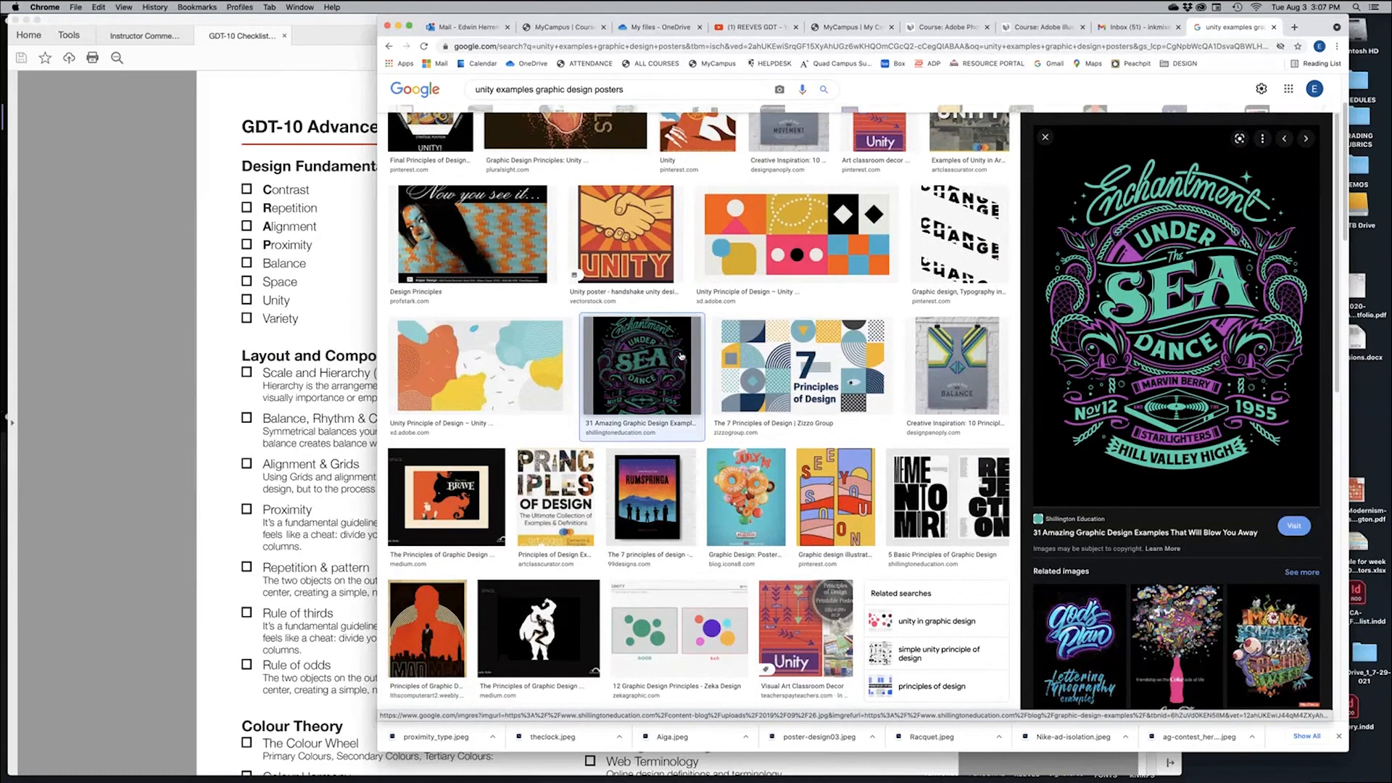
# Preview the heart PIXELS and black-dot grid images, ending on Zeka Design's good-versus-bad diagram
pyautogui.scroll(3, 693, 343)
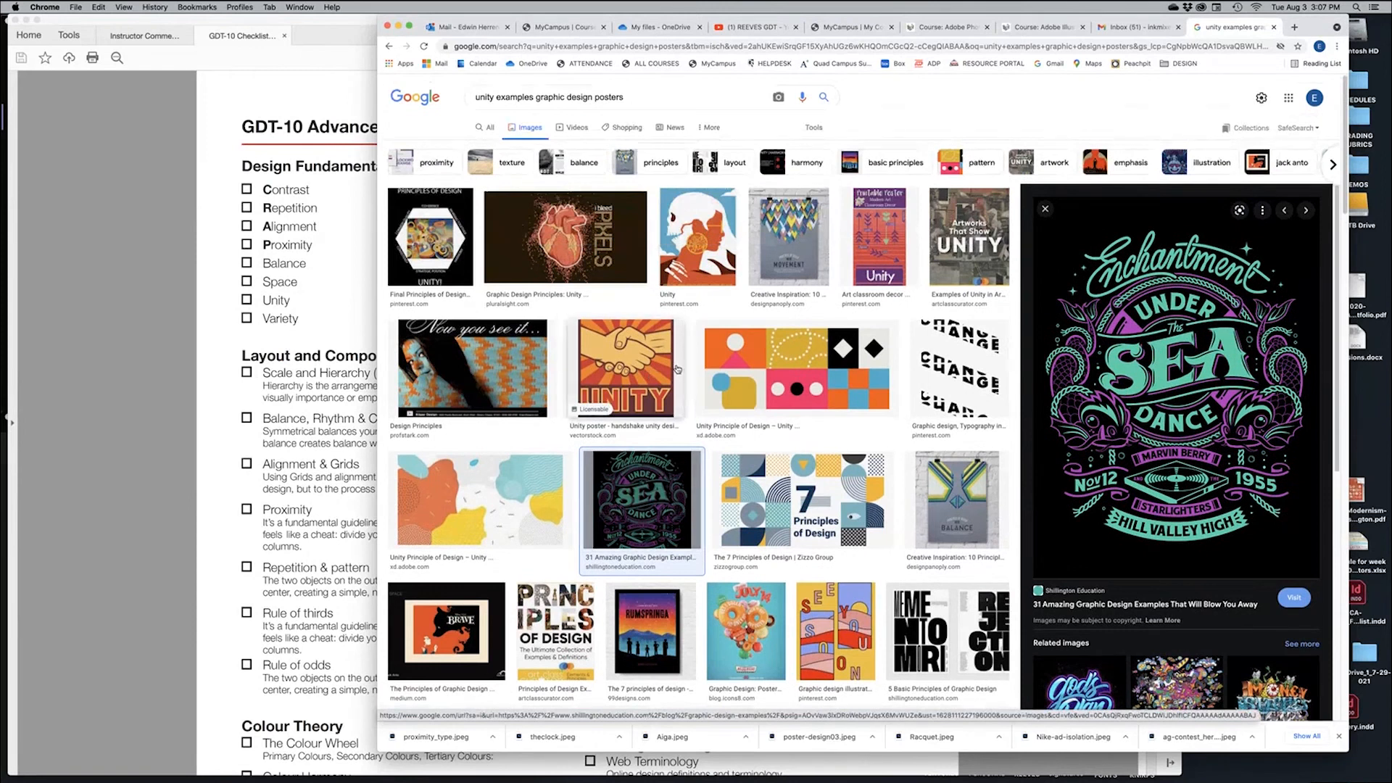
pyautogui.click(576, 249)
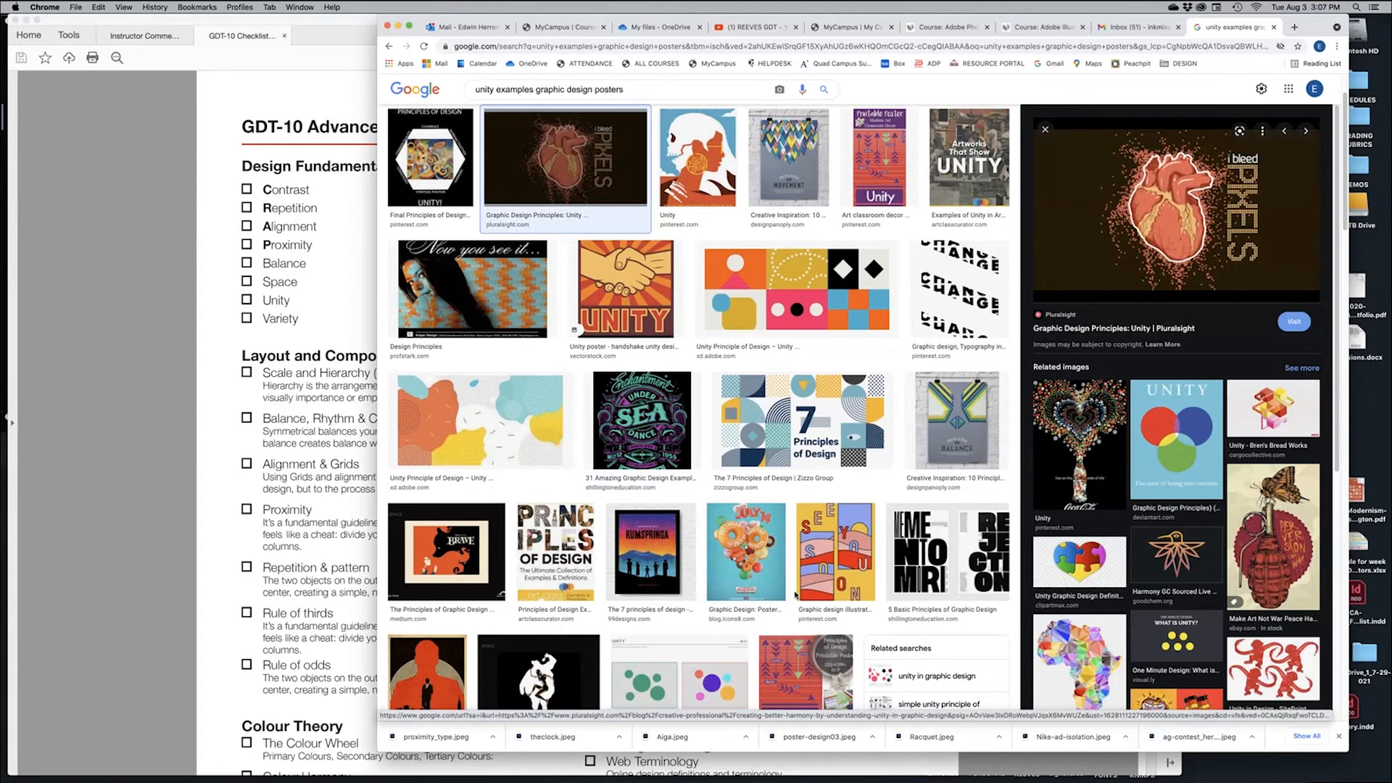
pyautogui.scroll(-1, 796, 595)
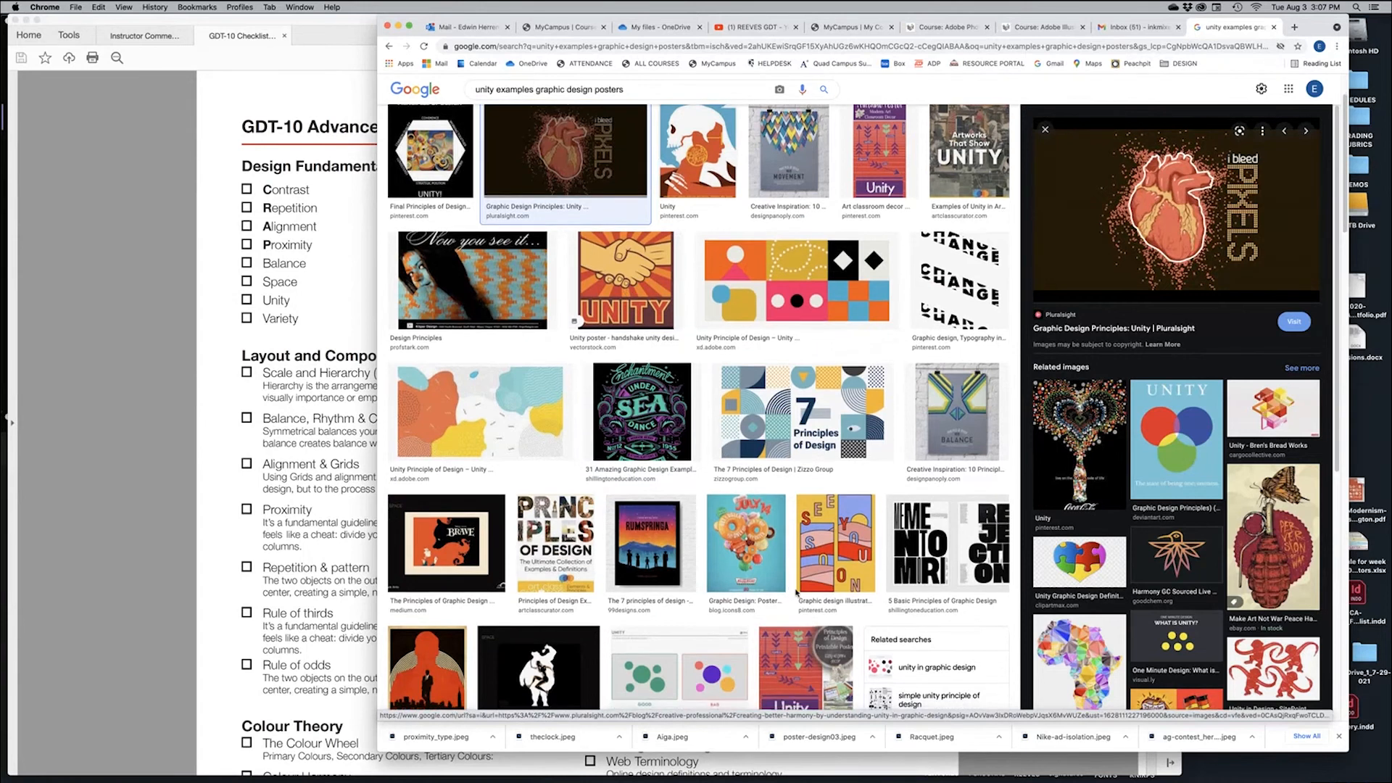
pyautogui.scroll(-2, 772, 559)
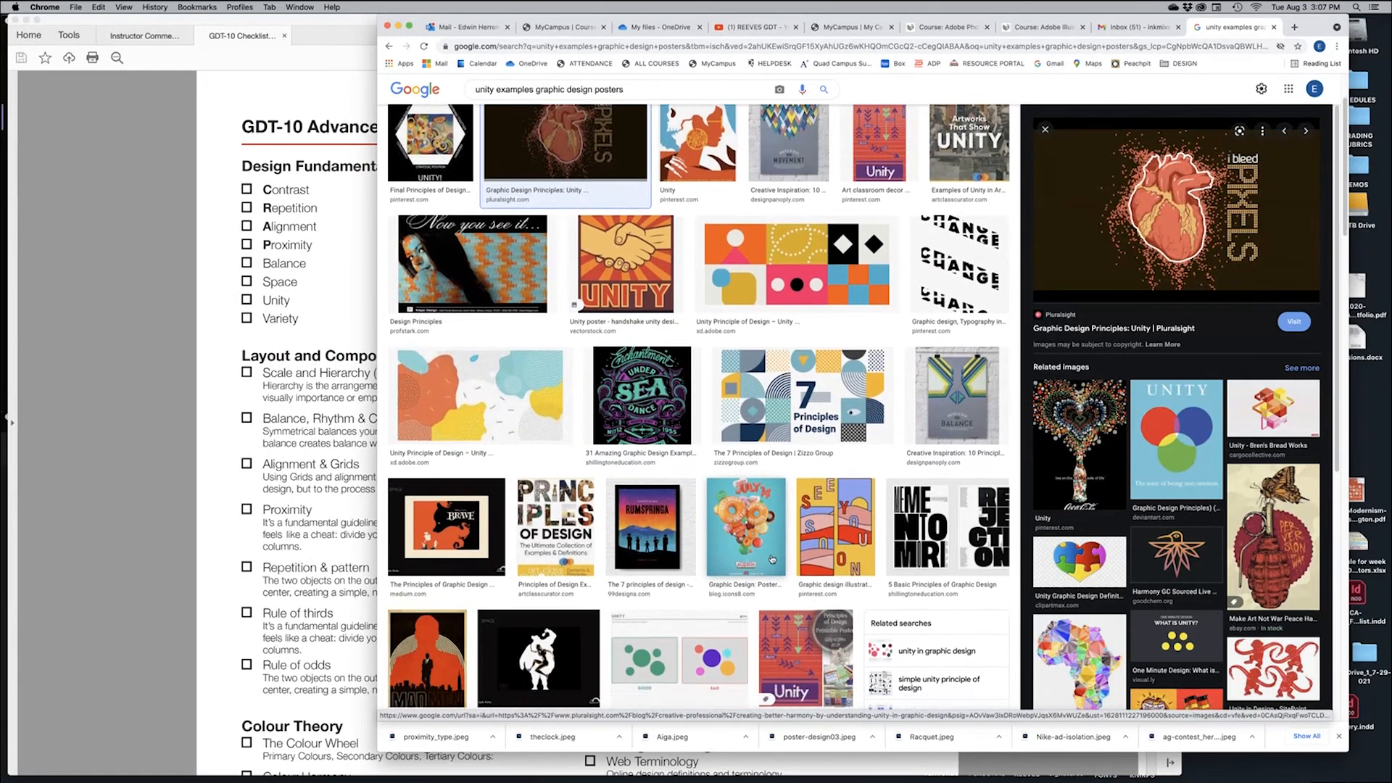
pyautogui.scroll(-5, 772, 558)
pyautogui.scroll(-2, 590, 578)
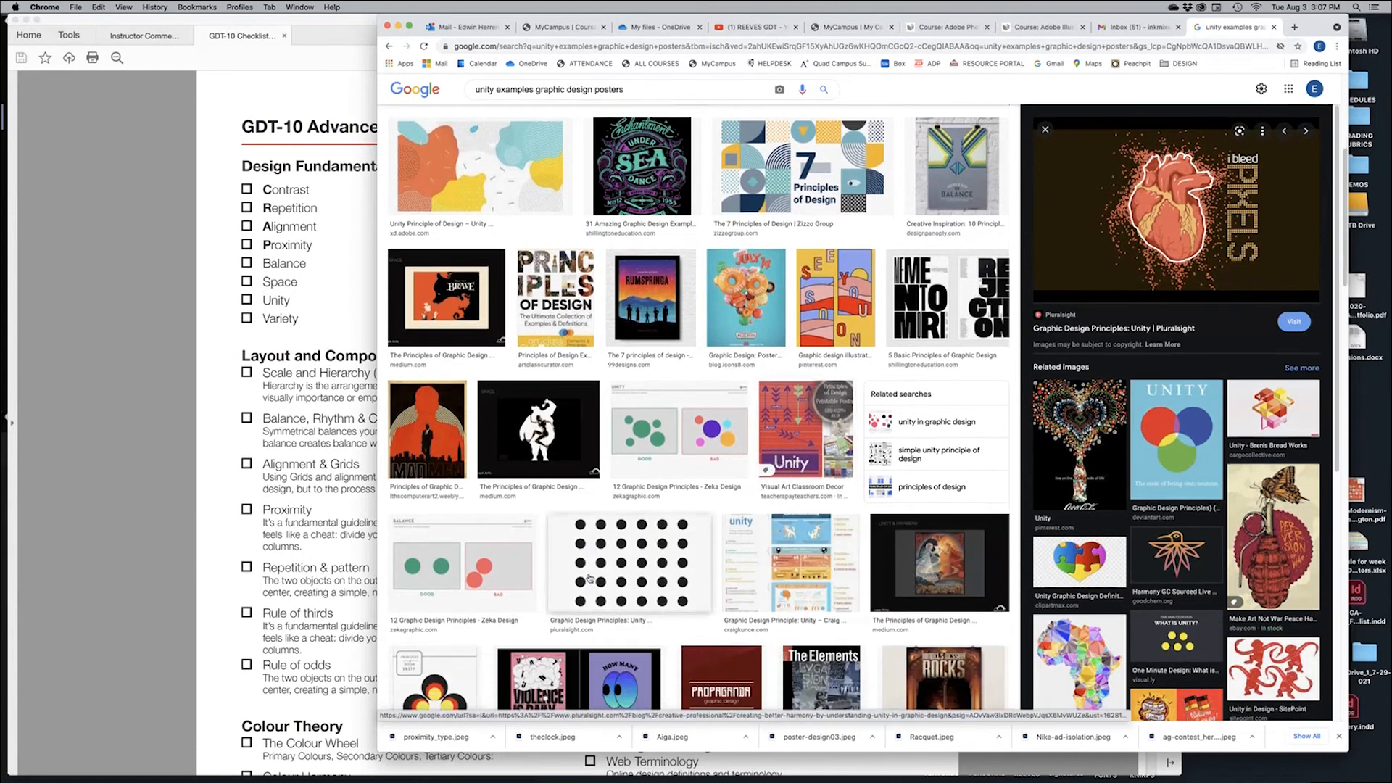
pyautogui.click(639, 598)
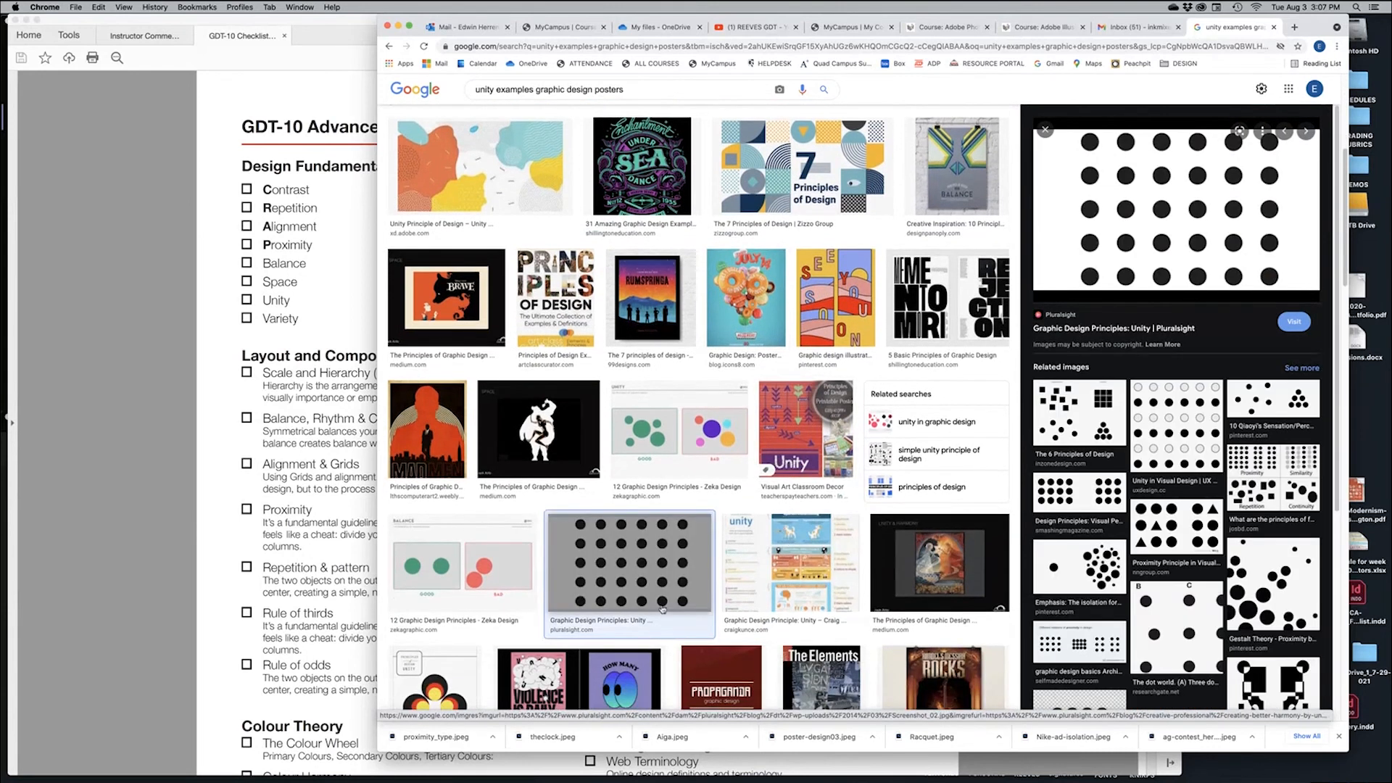
pyautogui.click(447, 586)
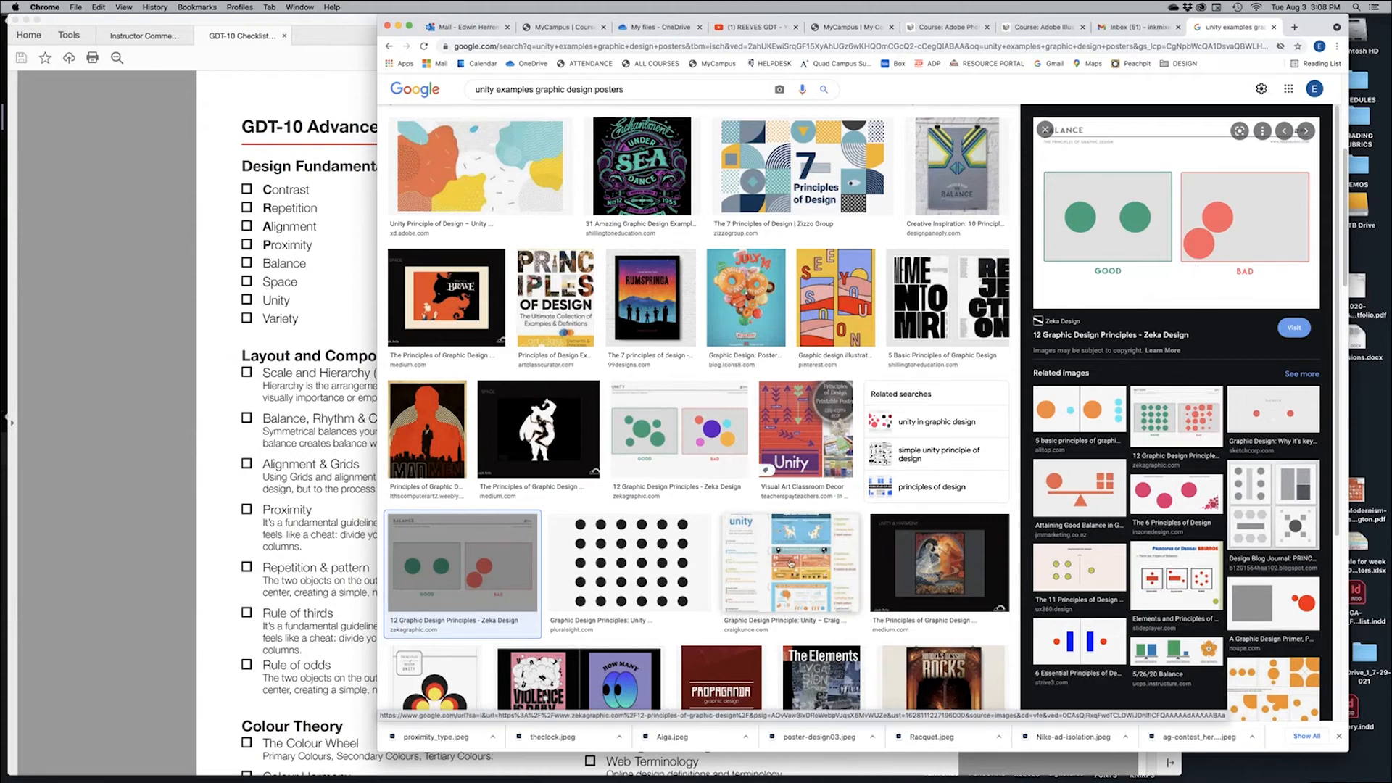
# Scroll through more unity results, preview The Elements of Graphic Design cover, then hide Chrome
pyautogui.scroll(-3, 848, 451)
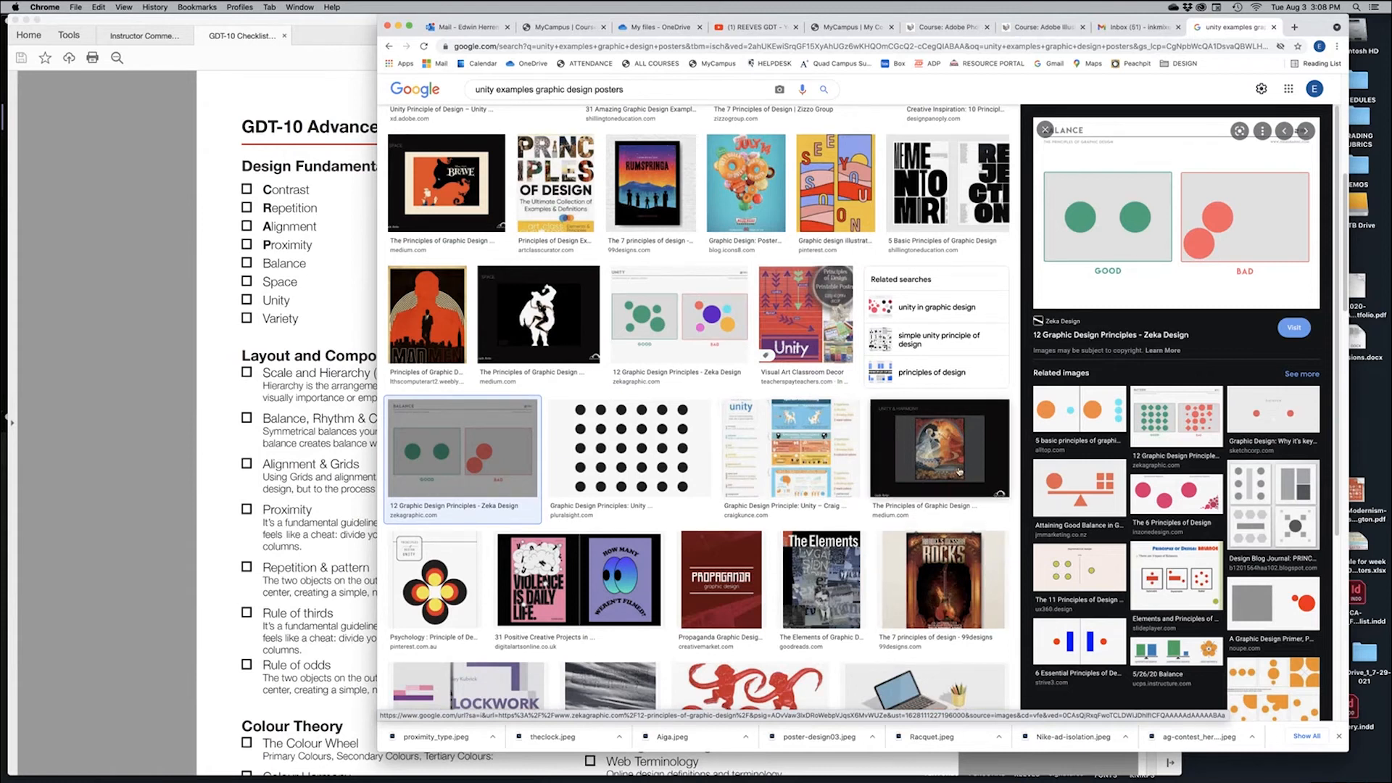
pyautogui.click(831, 572)
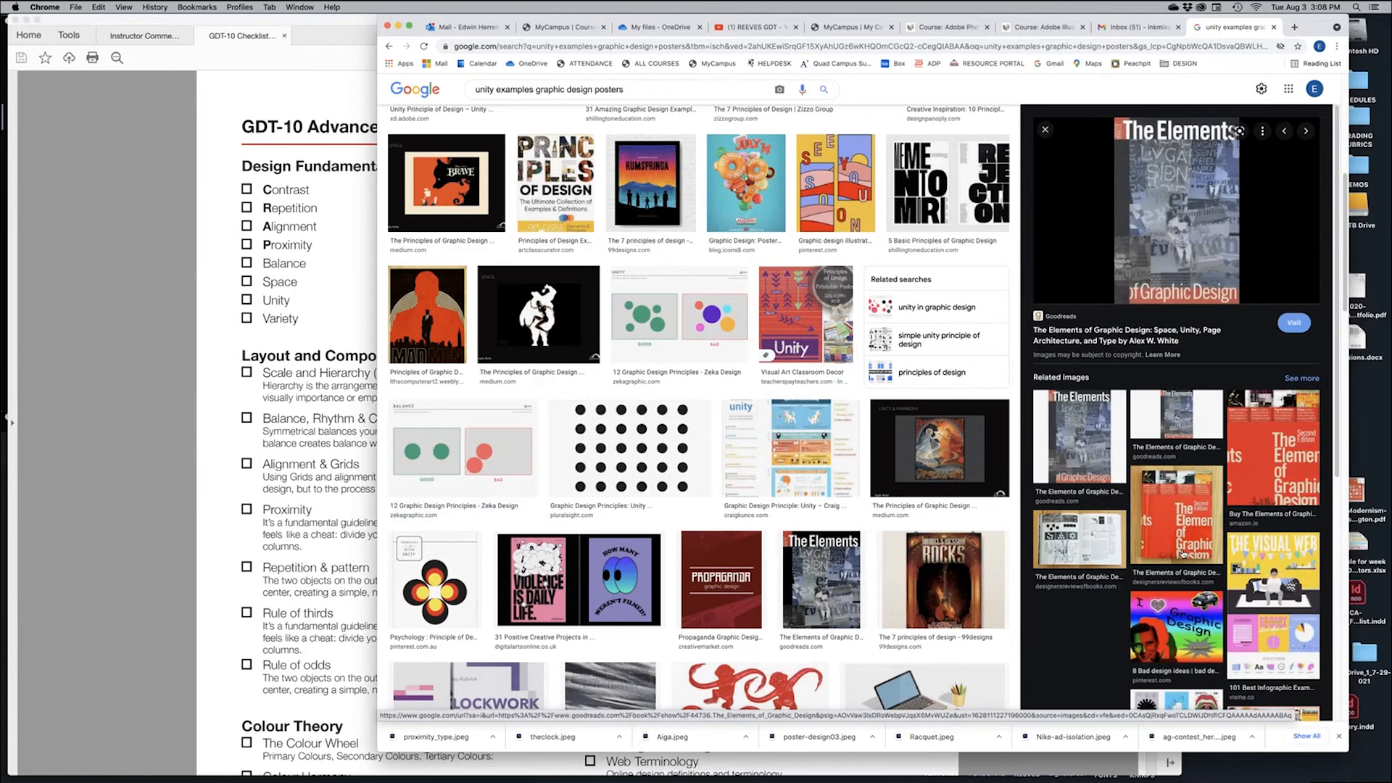
pyautogui.scroll(-3, 734, 506)
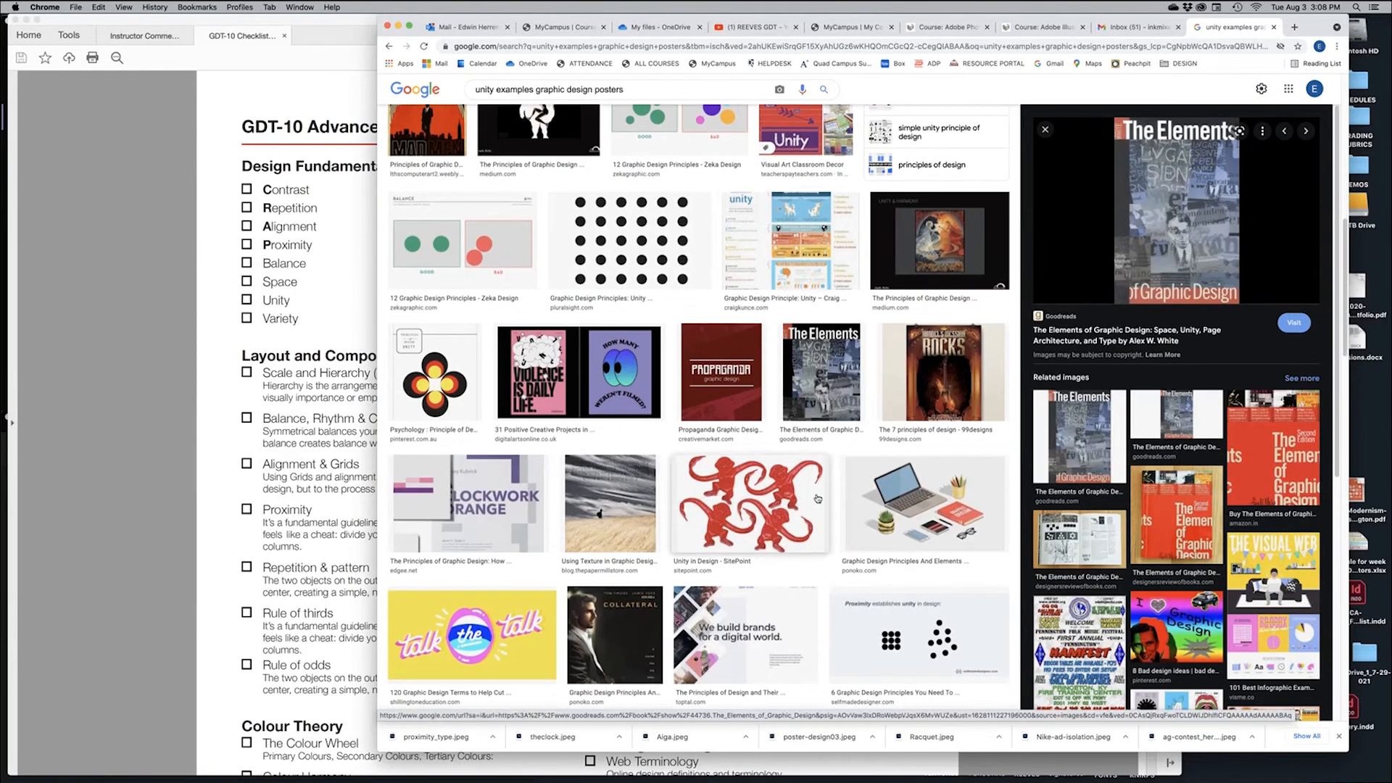
pyautogui.scroll(-1, 617, 573)
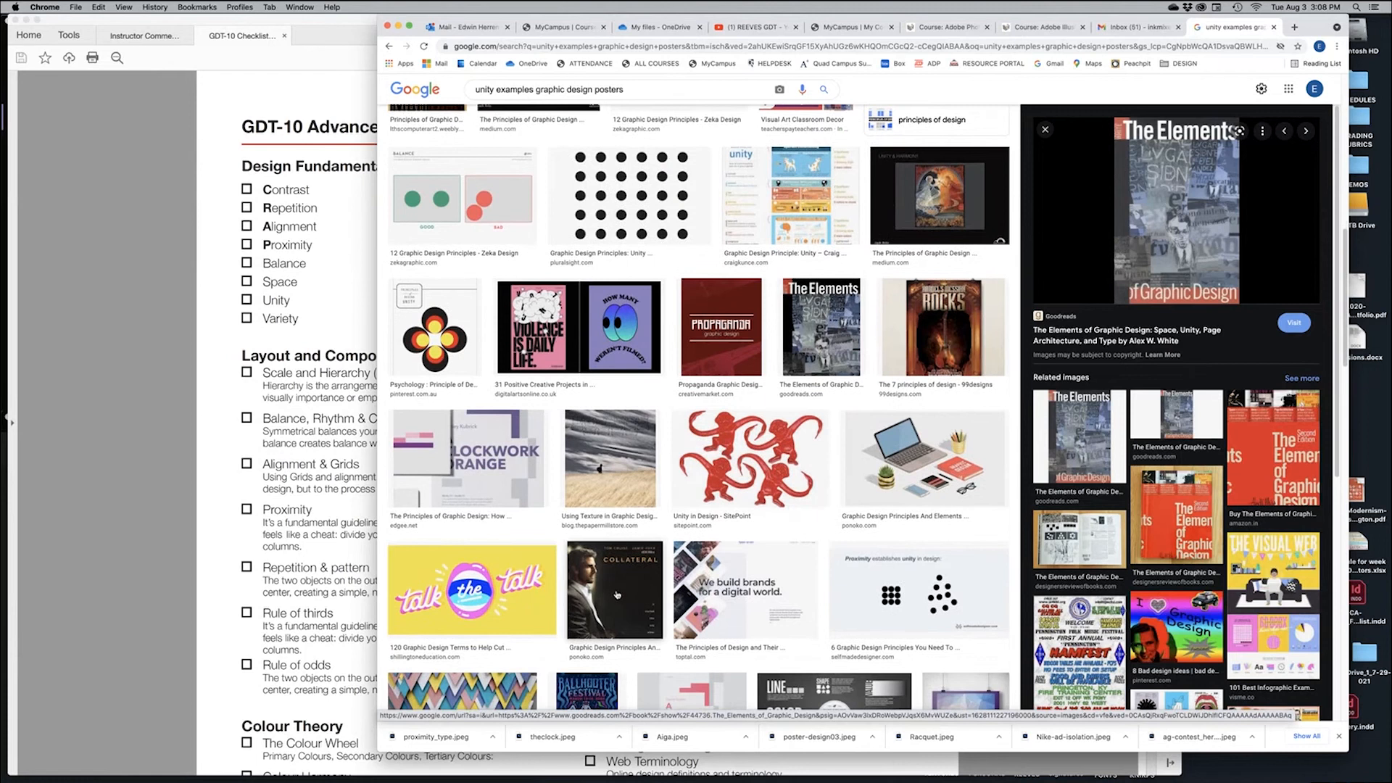
pyautogui.scroll(-2, 624, 592)
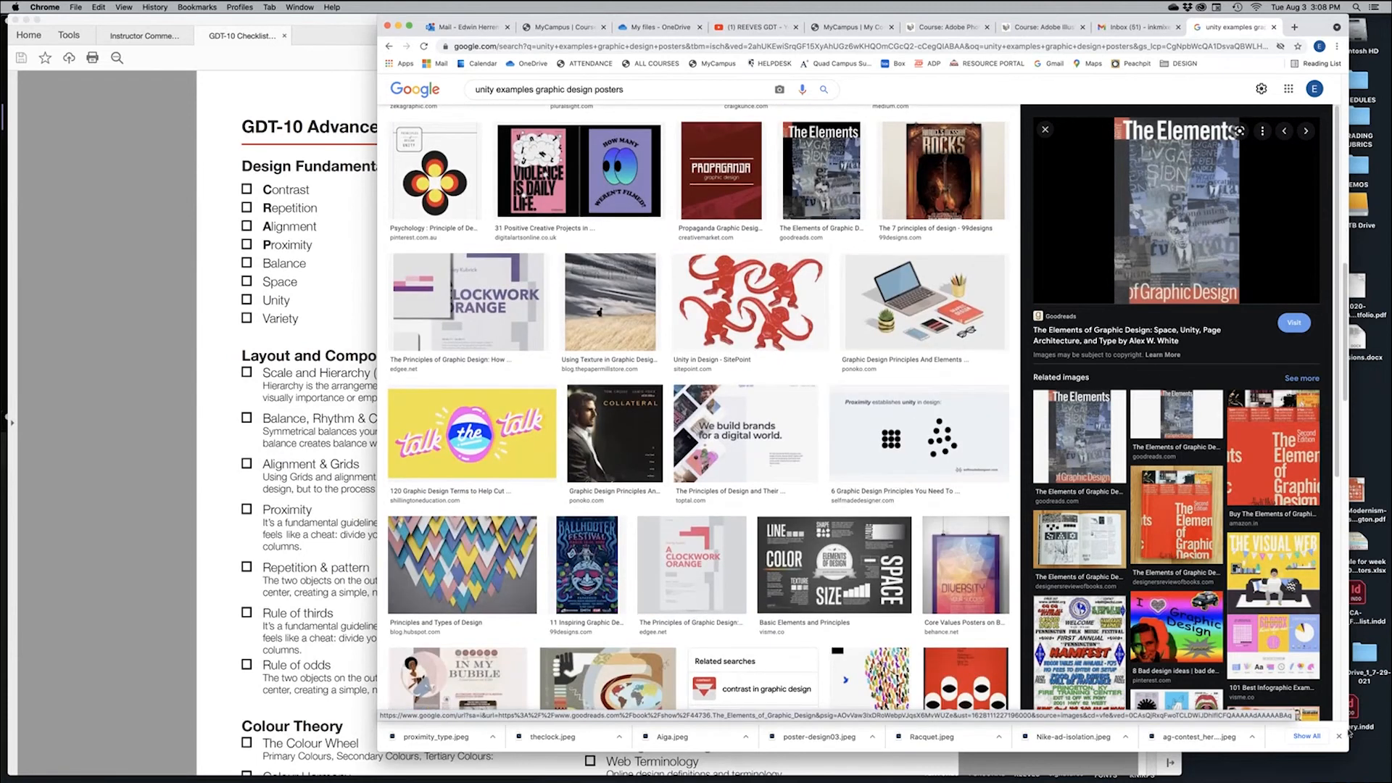
pyautogui.keyDown('alt'); pyautogui.click(1368, 449); pyautogui.keyUp('alt')
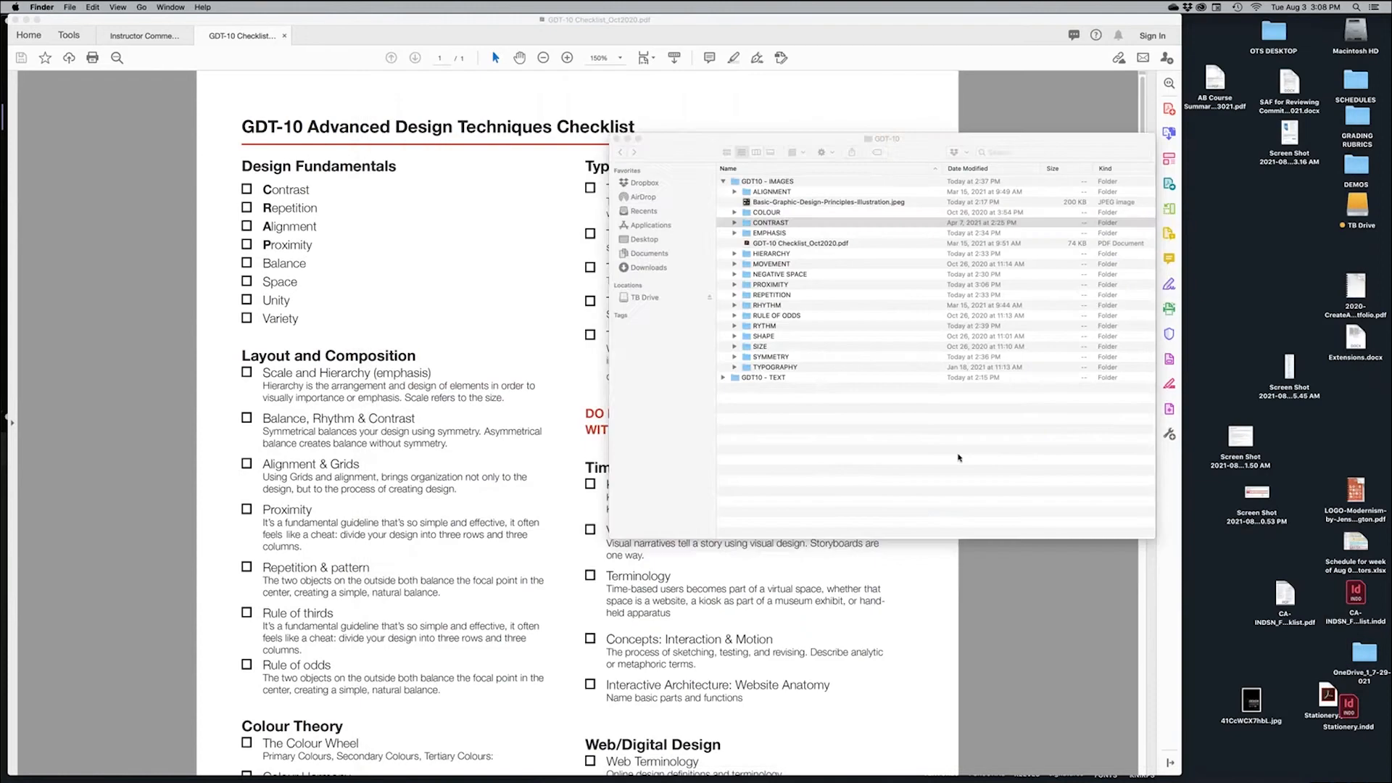
# Return to Finder and open TB Drive > Resources > 05_GDT-10 20 30 40
pyautogui.click(959, 458)
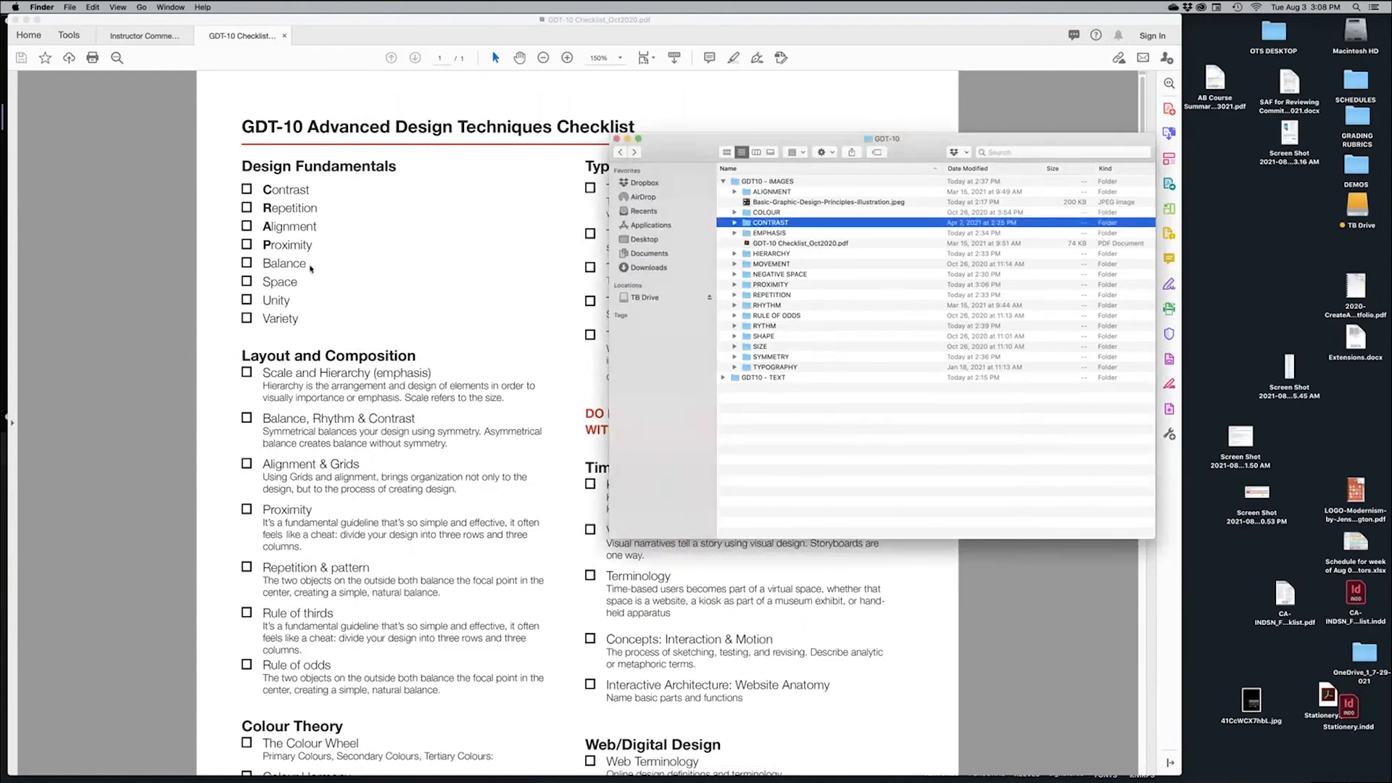
pyautogui.click(438, 291)
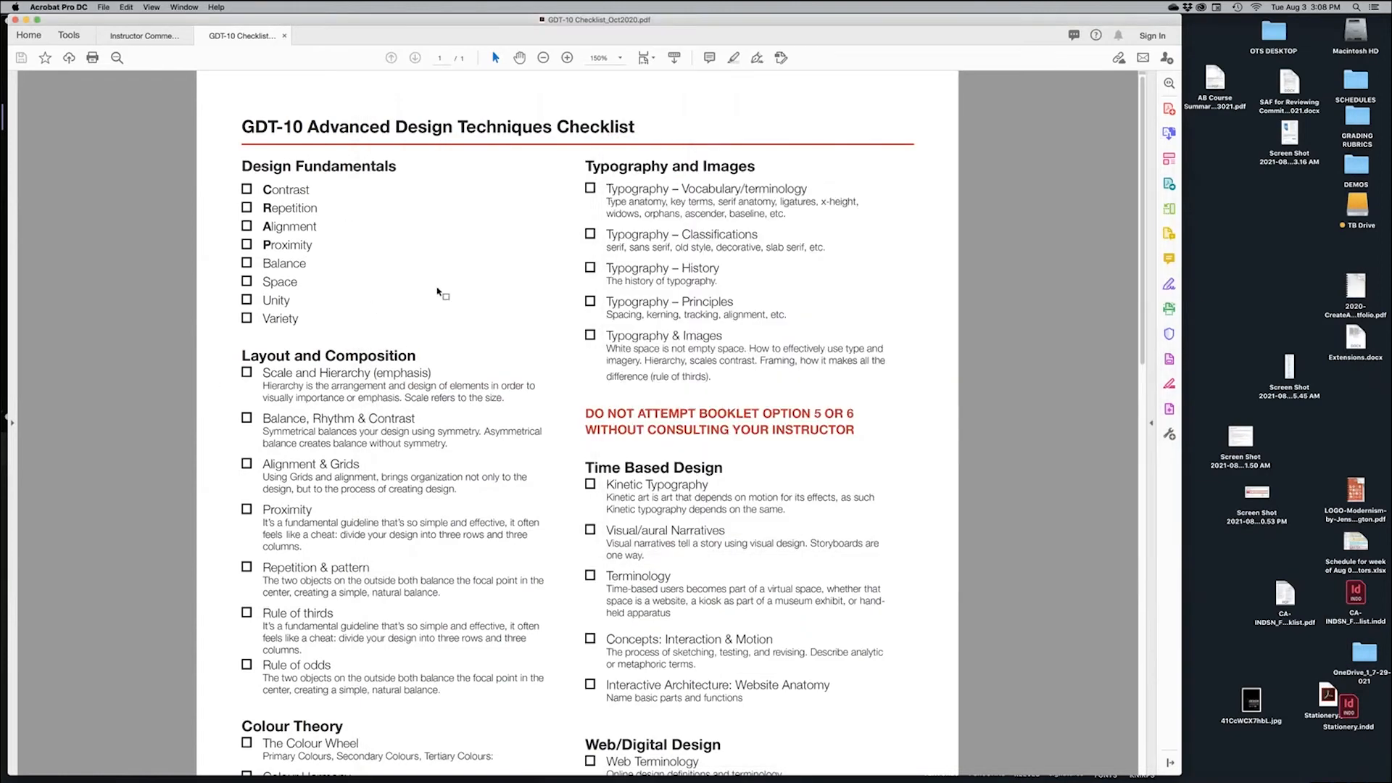
pyautogui.press('super+Tab')
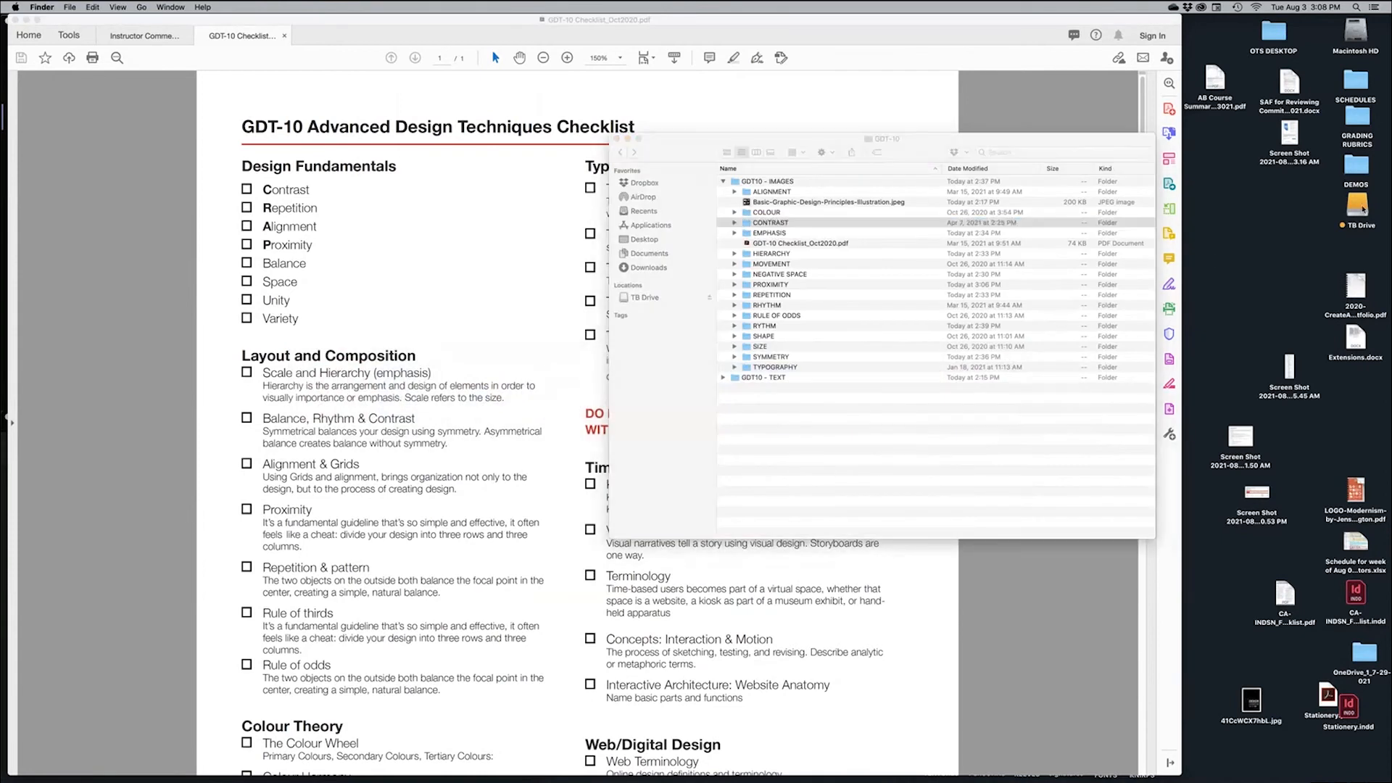
pyautogui.doubleClick(1357, 206)
pyautogui.doubleClick(959, 176)
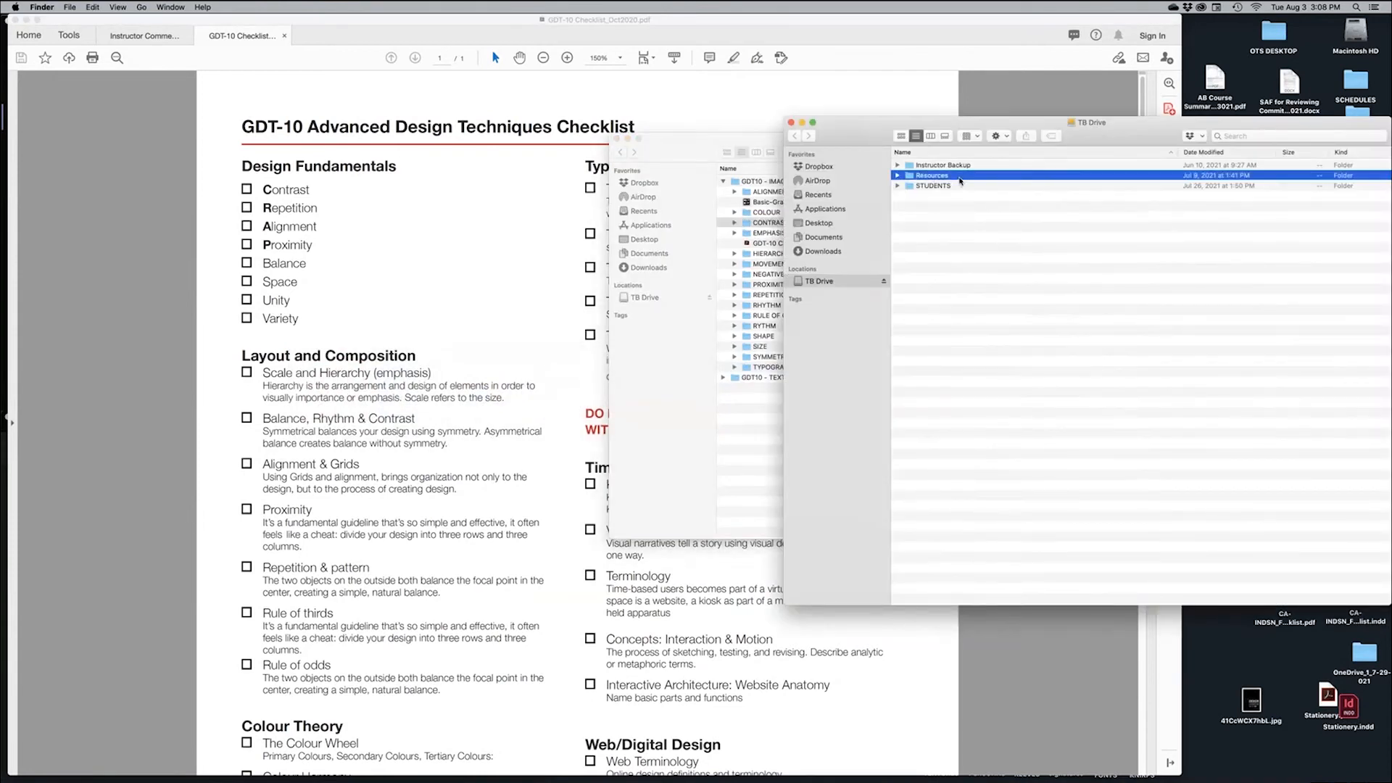
pyautogui.doubleClick(978, 214)
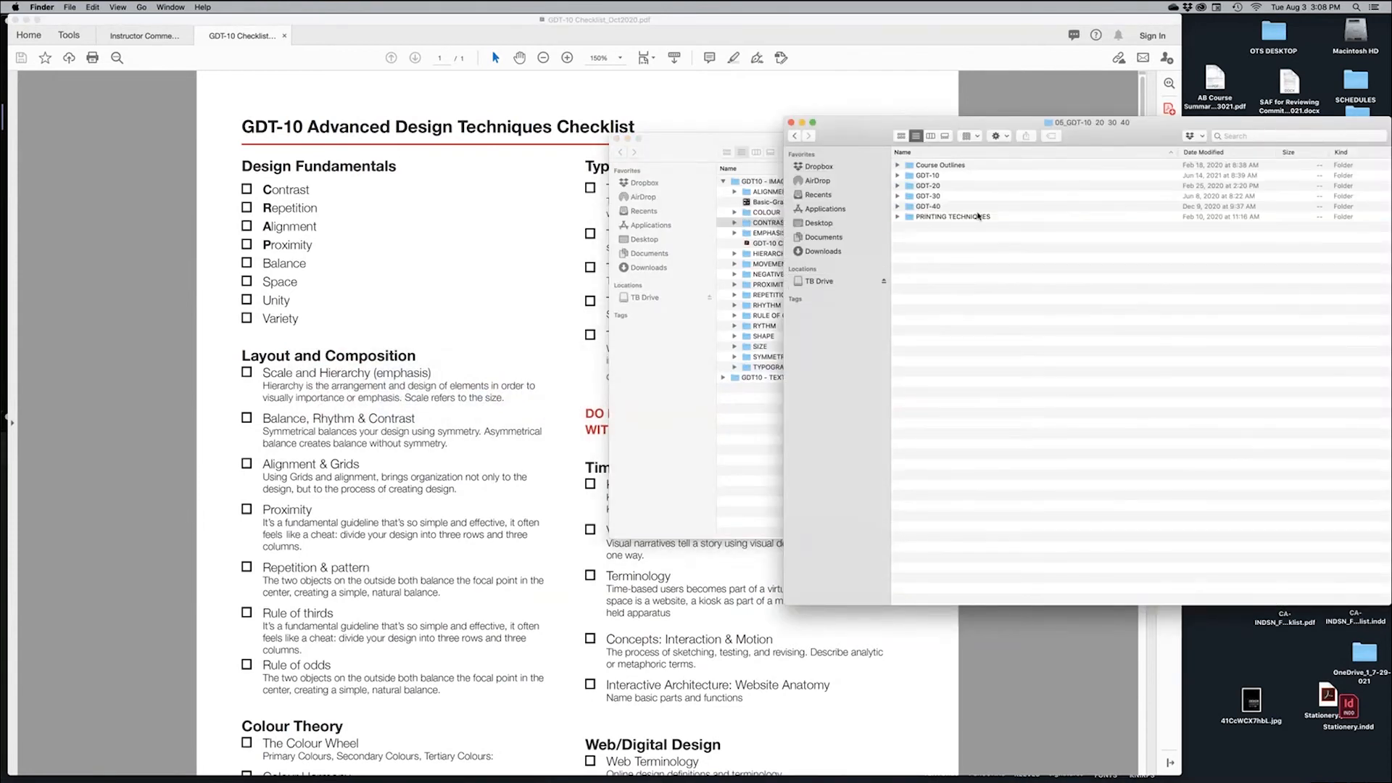
# Open the GDT-10 folder, expand EBOOKS – References and preview the Color Design Workbook
pyautogui.click(954, 176)
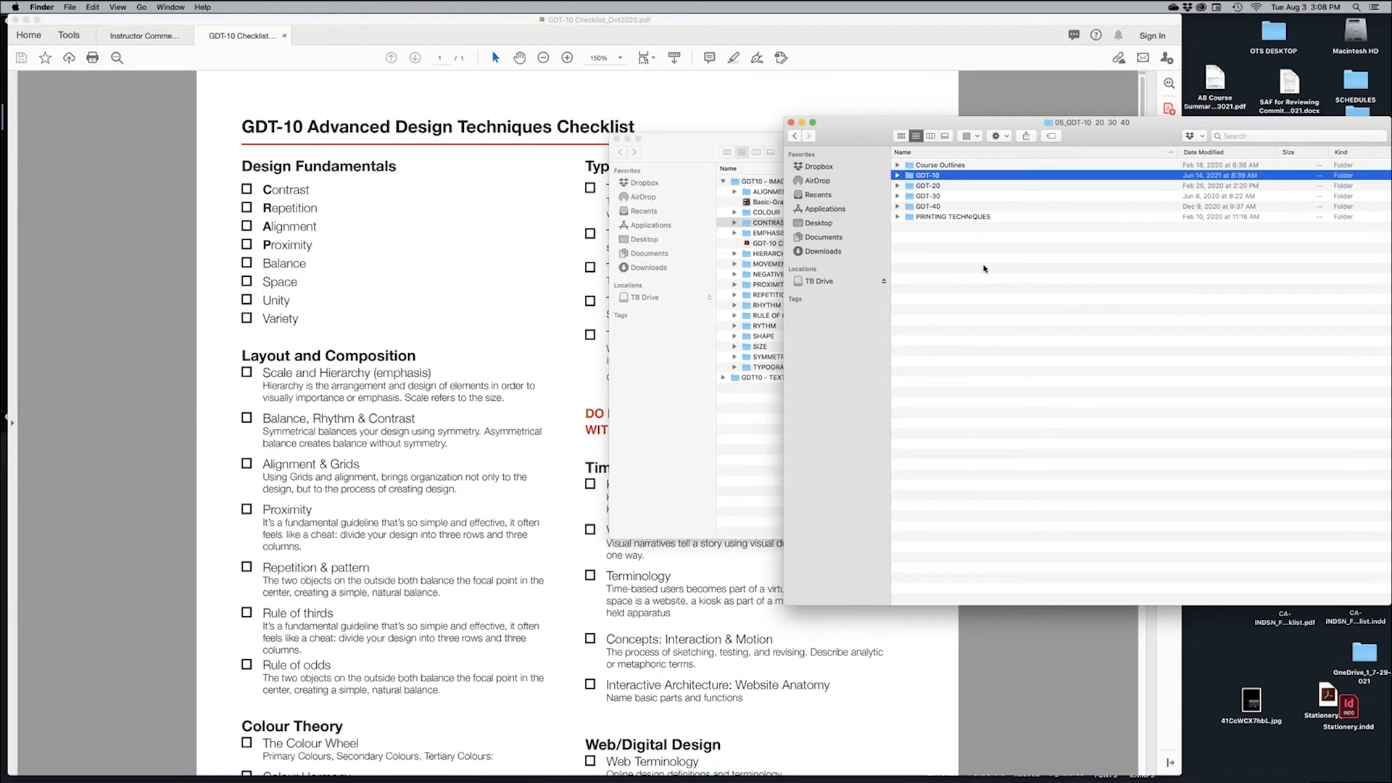
pyautogui.moveTo(1087, 142); pyautogui.dragTo(875, 171)
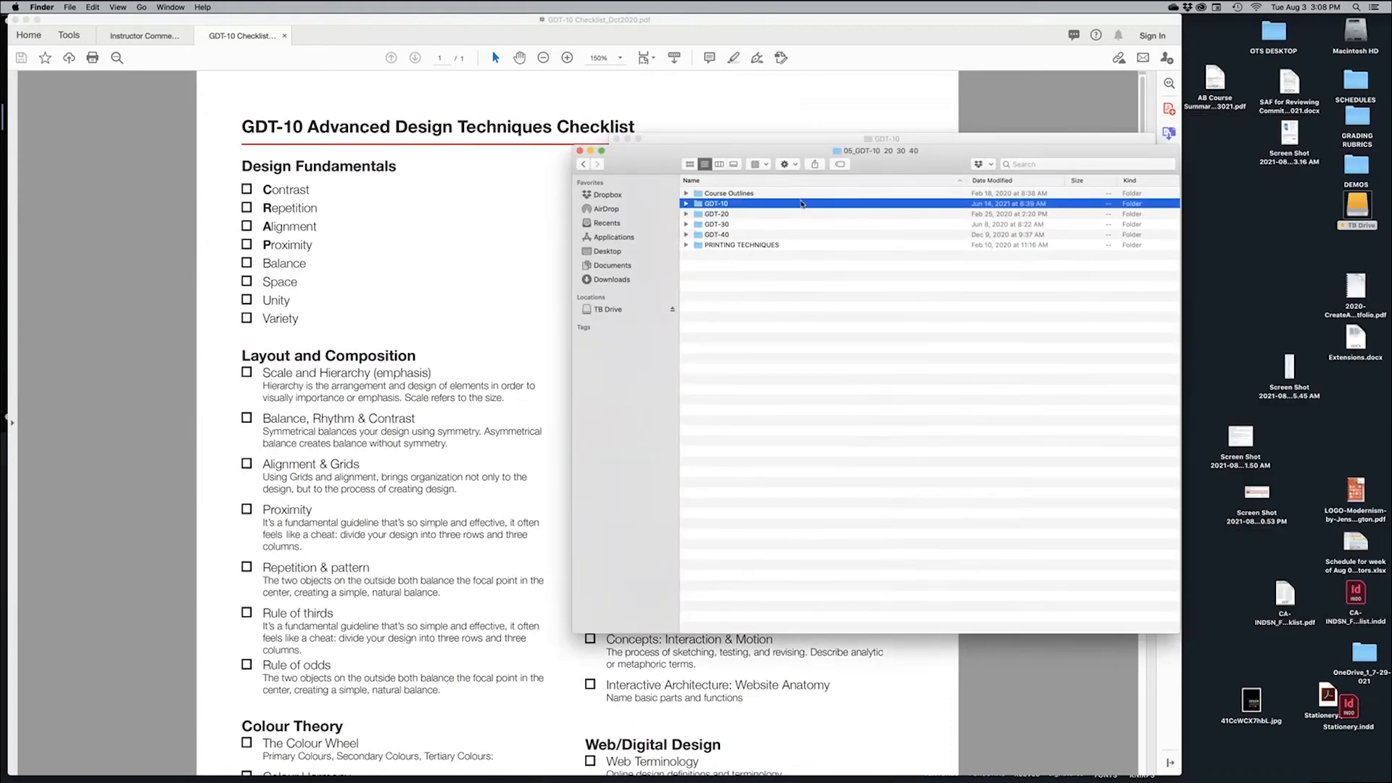
pyautogui.doubleClick(801, 204)
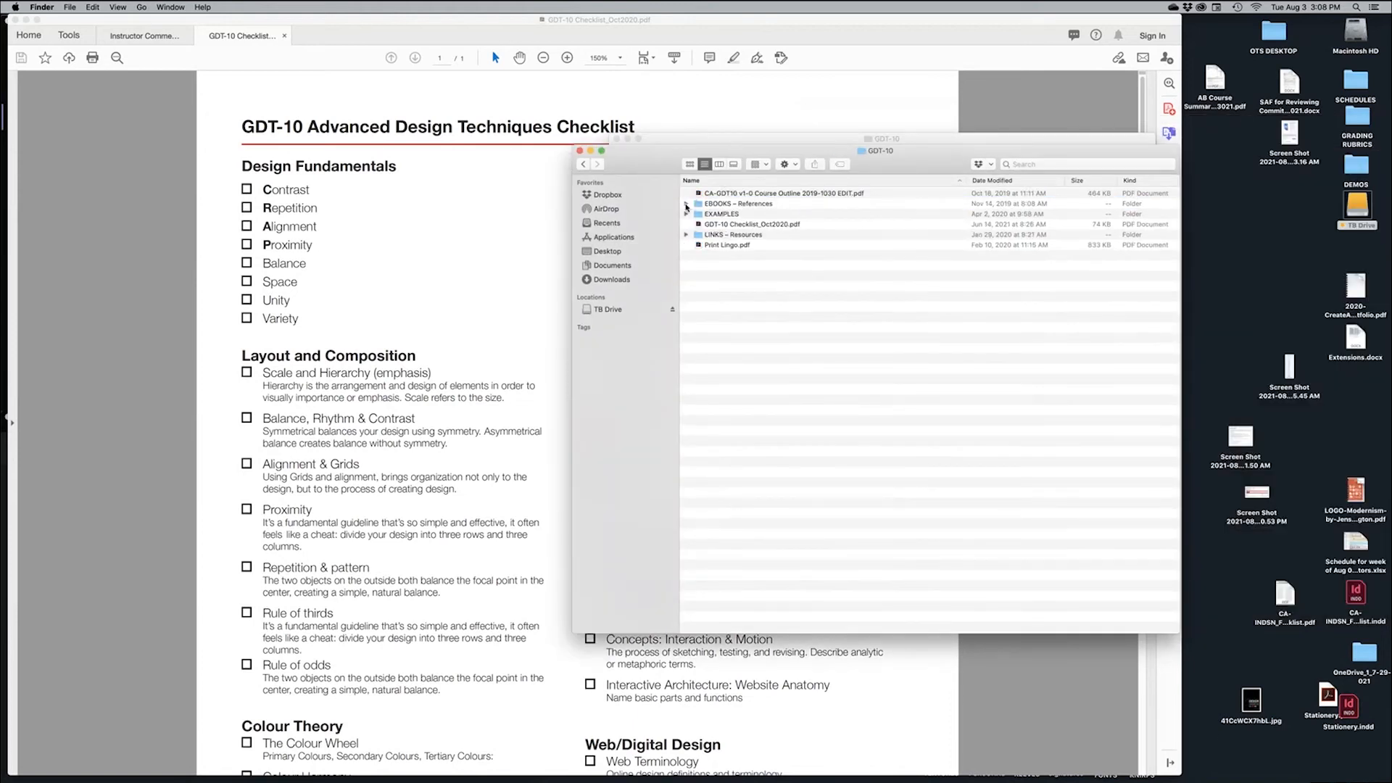
pyautogui.click(686, 203)
pyautogui.click(779, 216)
pyautogui.press('space')
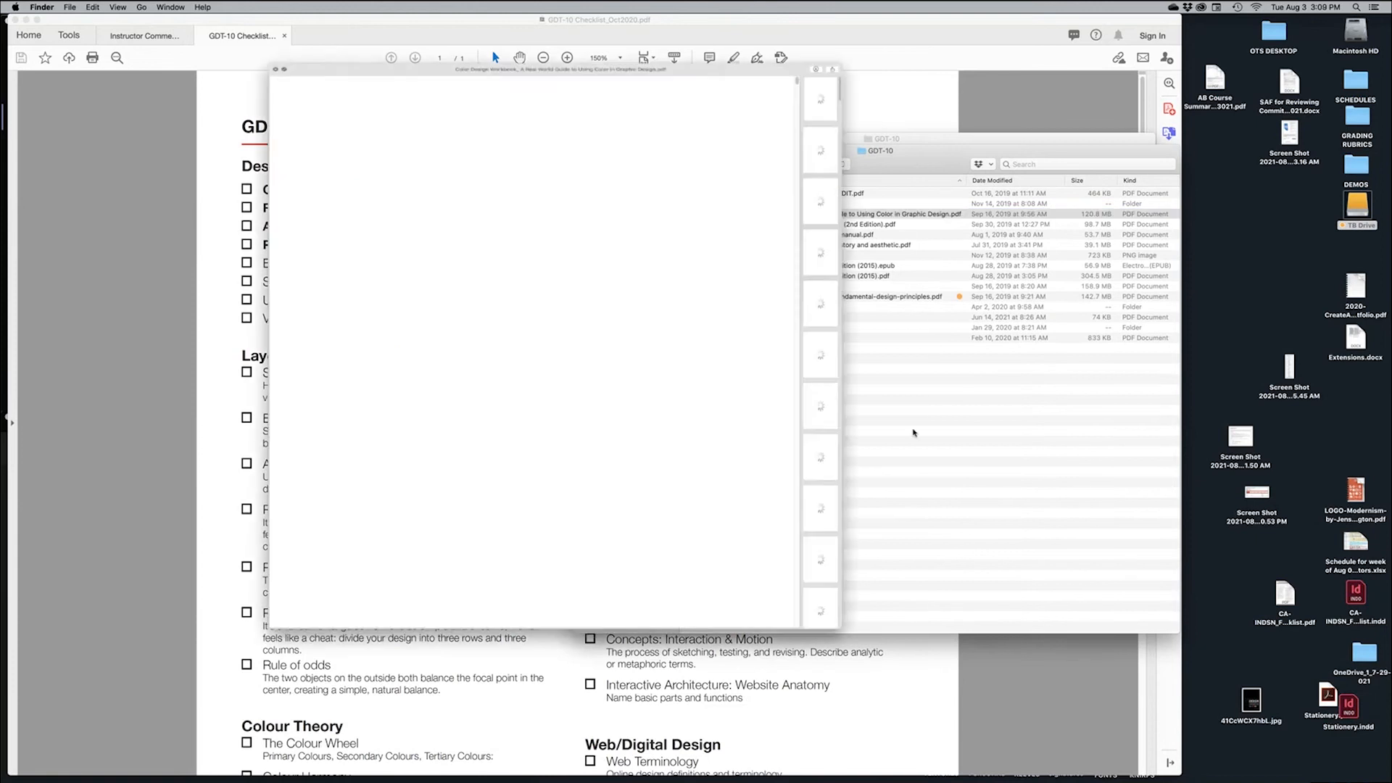
# Step through the Design Elements, The New Basics and Meggs' History previews, then close Quick Look
pyautogui.press('Down')
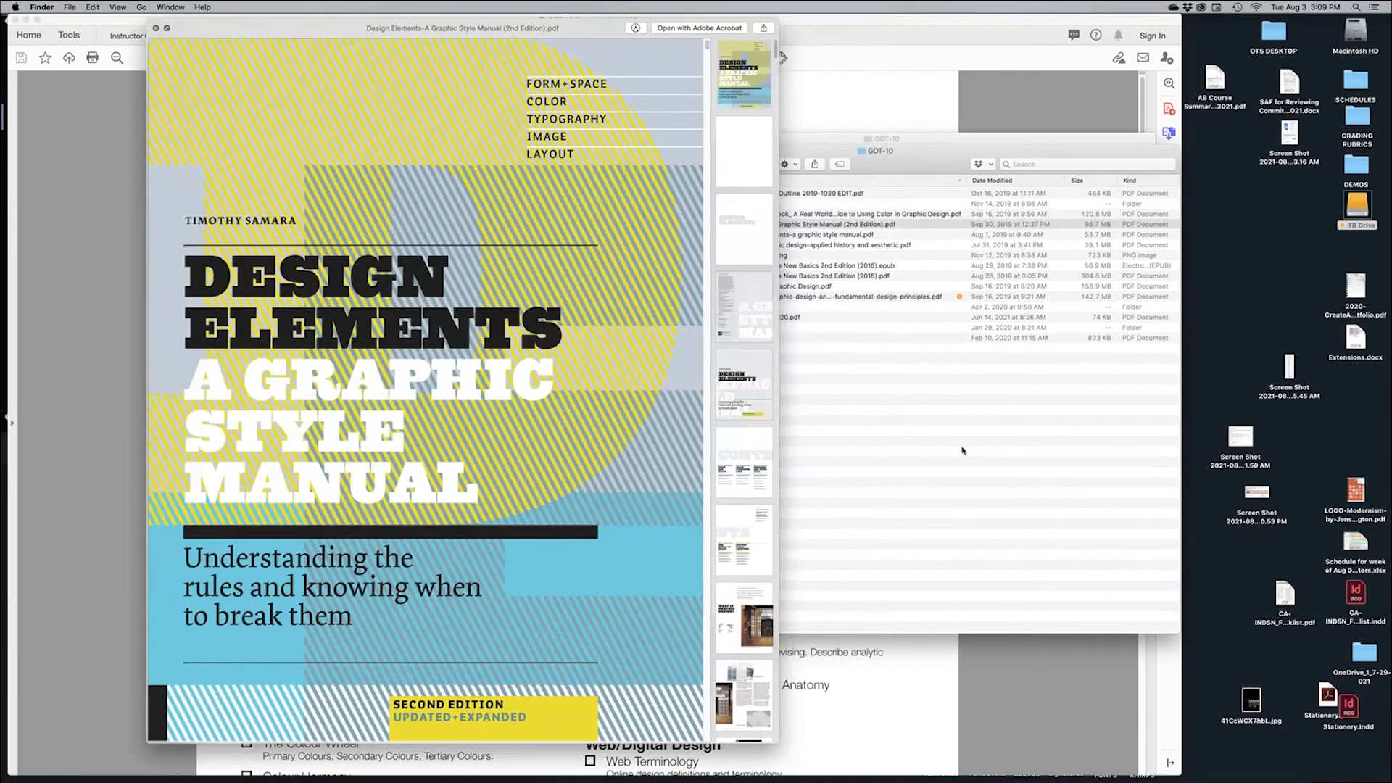
pyautogui.press('Down')
pyautogui.press('Down')
pyautogui.press('Down')
pyautogui.press('Down')
pyautogui.press('Down')
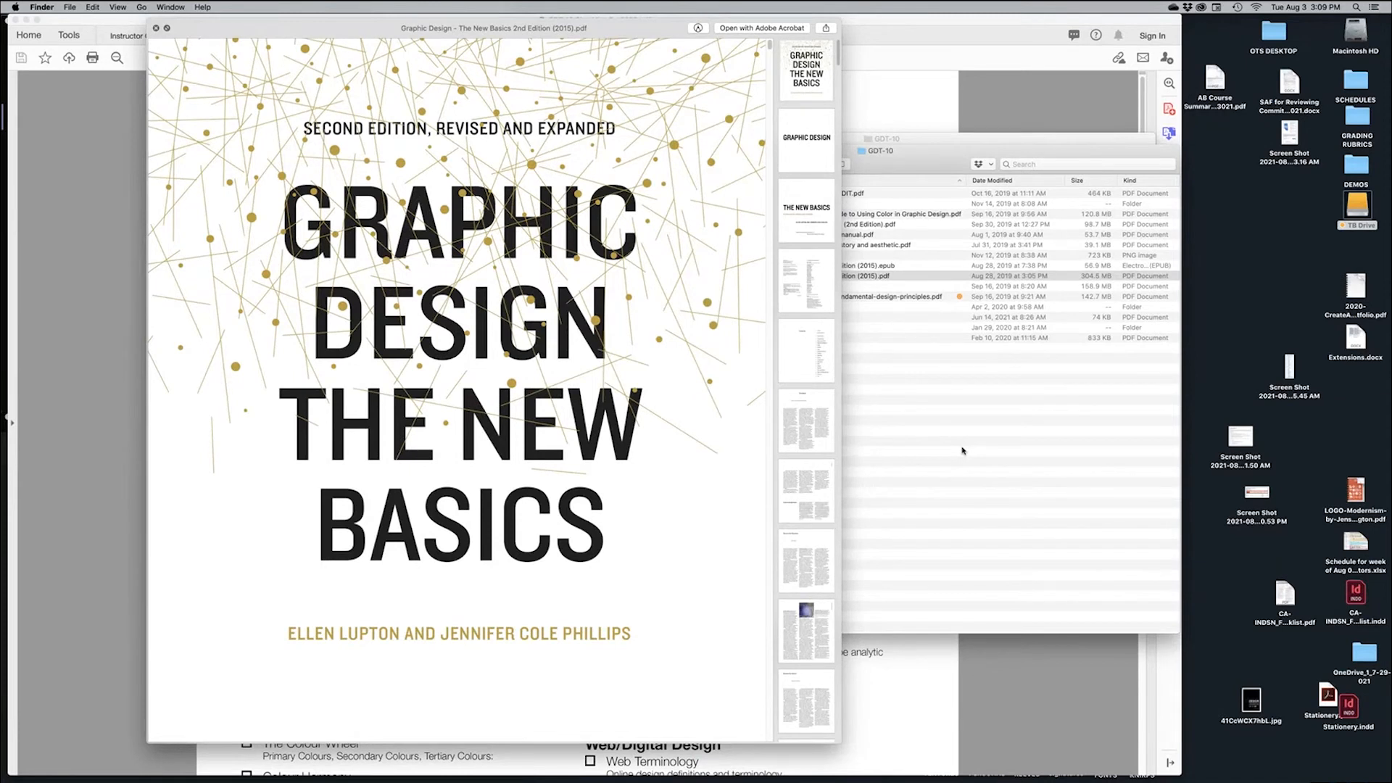
pyautogui.press('Down')
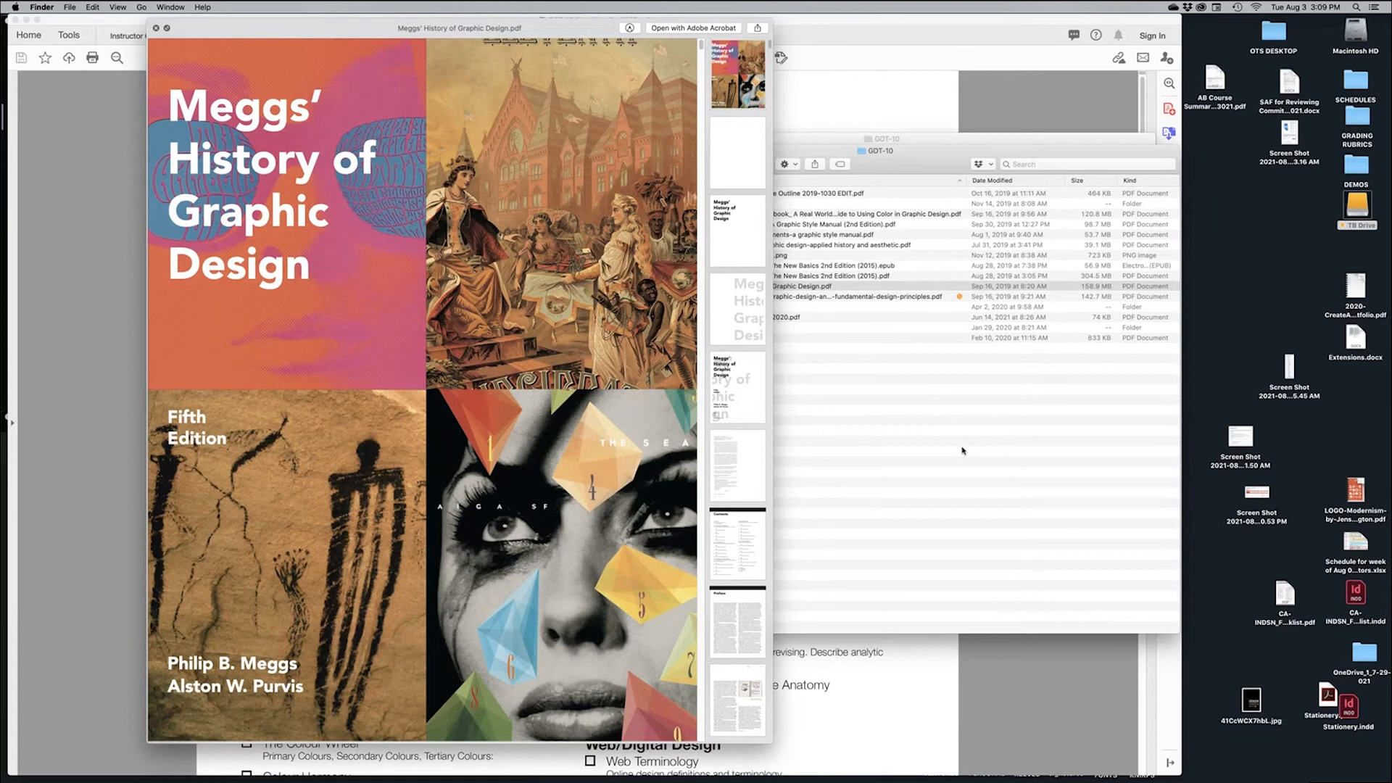
pyautogui.press('Up')
pyautogui.press('Up')
pyautogui.press('Up')
pyautogui.press('Up')
pyautogui.press('Up')
pyautogui.press('Up')
pyautogui.press('Up')
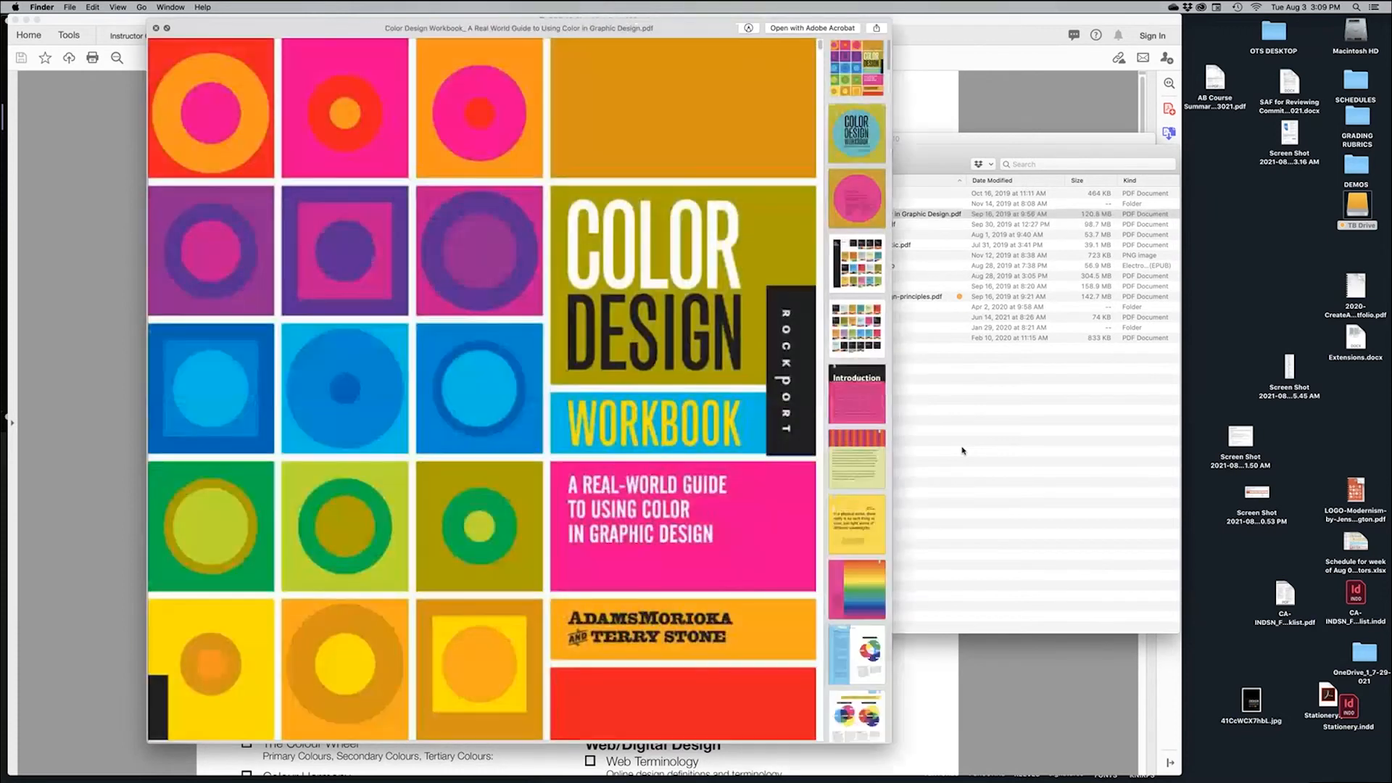
pyautogui.press('space')
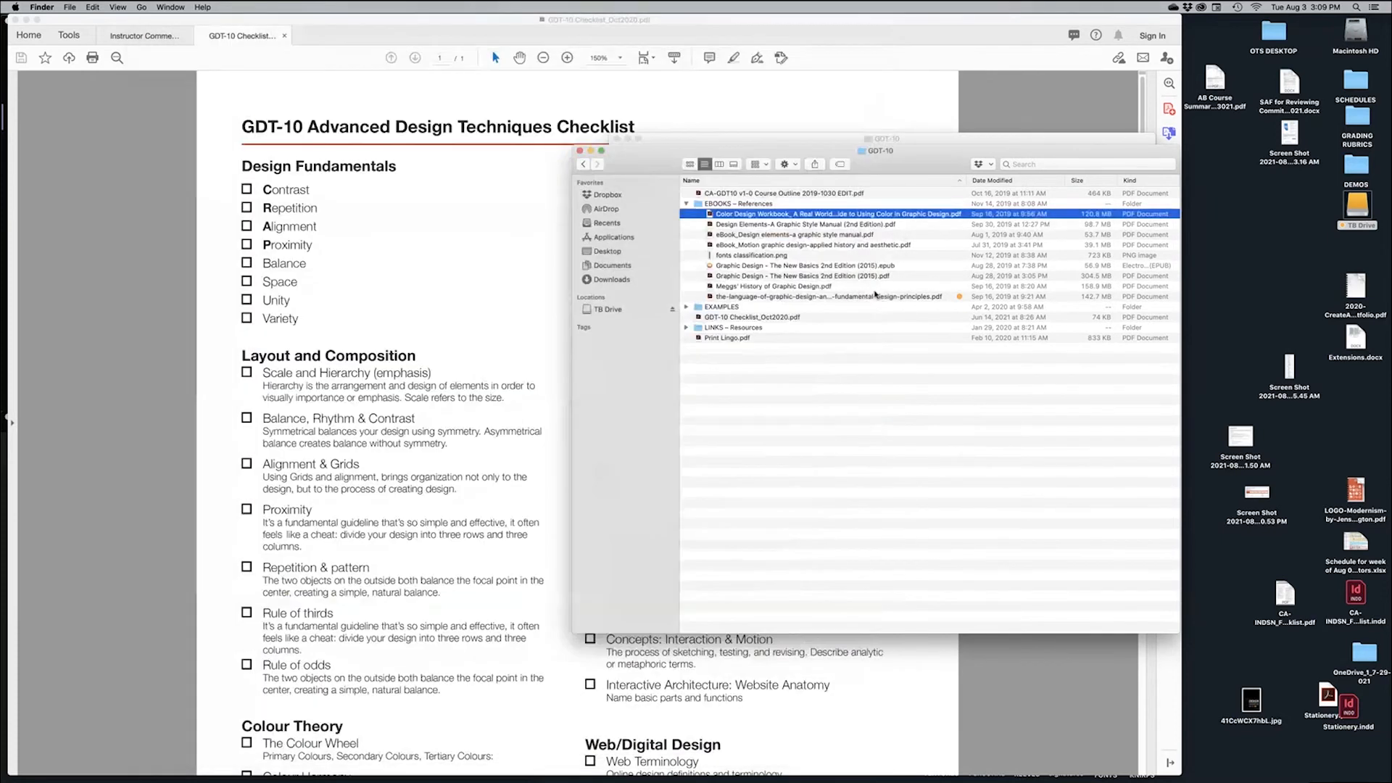
# Reopen and close the Meggs' History preview, then select the language of graphic design ebook
pyautogui.click(875, 290)
pyautogui.press('space')
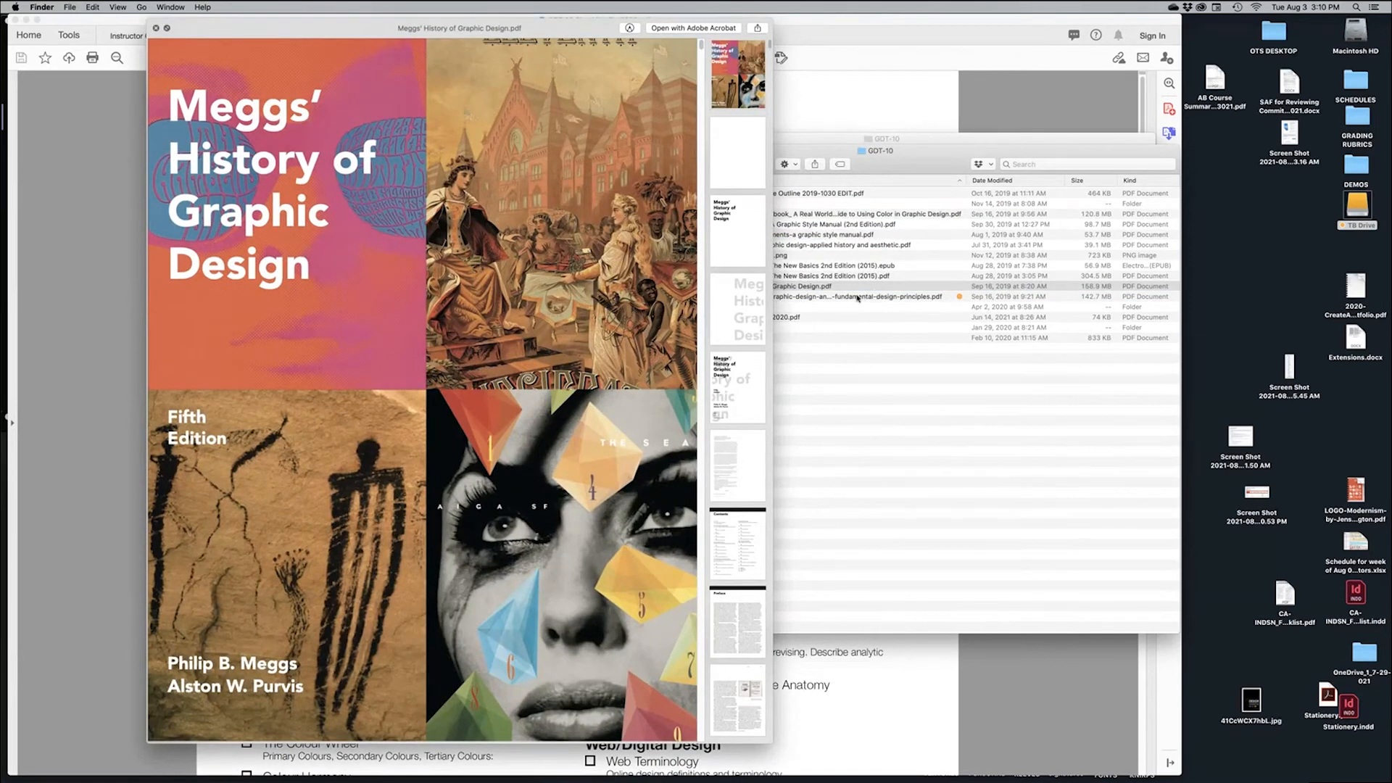
pyautogui.press('space')
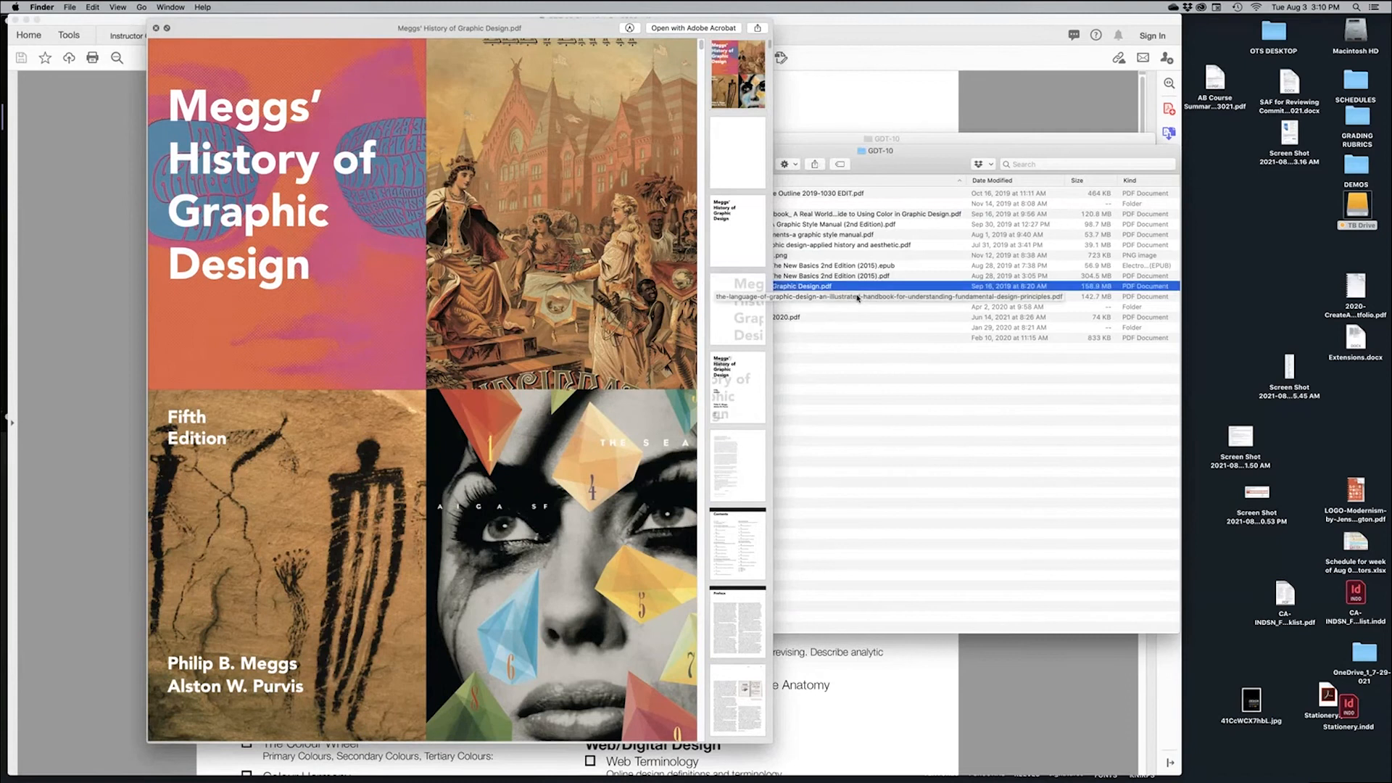
pyautogui.click(878, 354)
pyautogui.click(871, 298)
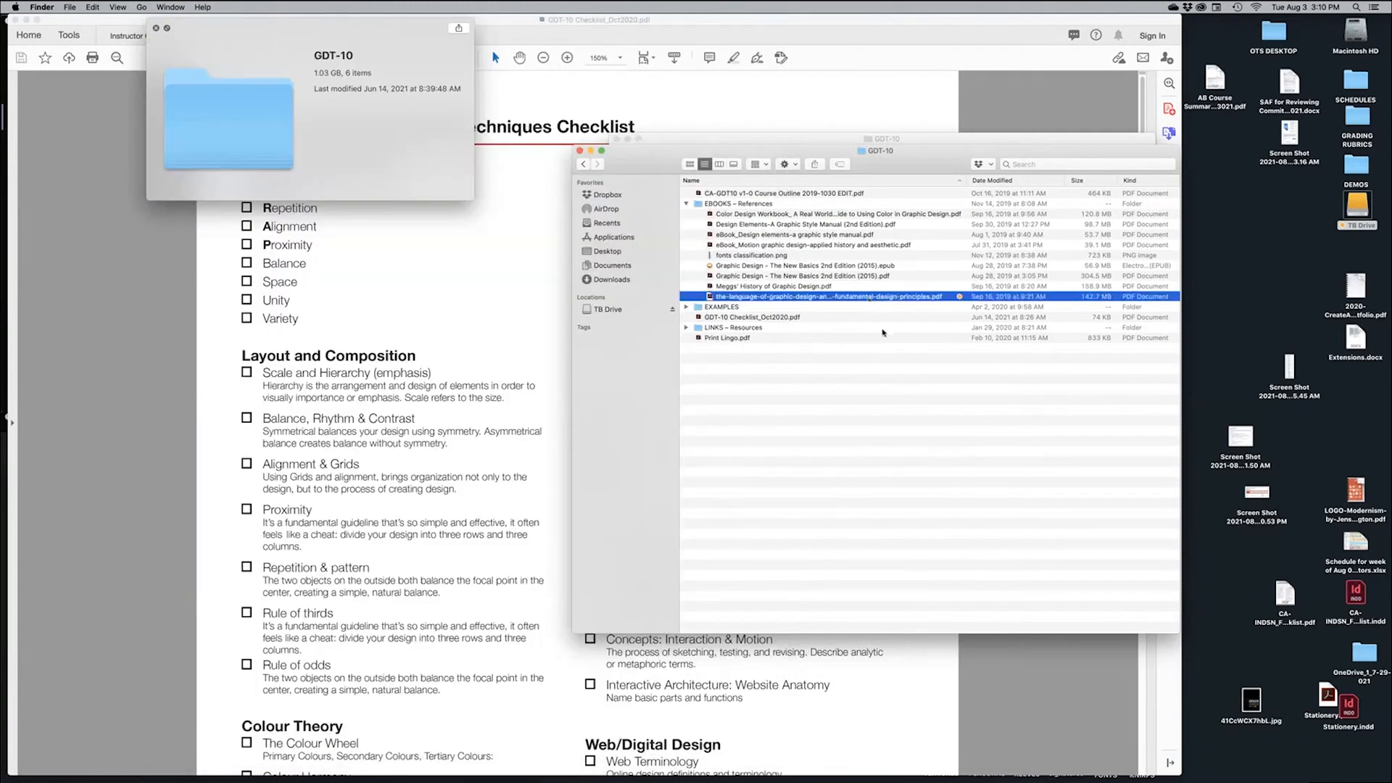
# Expand the EXAMPLES folder and preview ColourTheory_EXAMPLE_LR.pdf, showing its COLOUR THEORY cover
pyautogui.press('space')
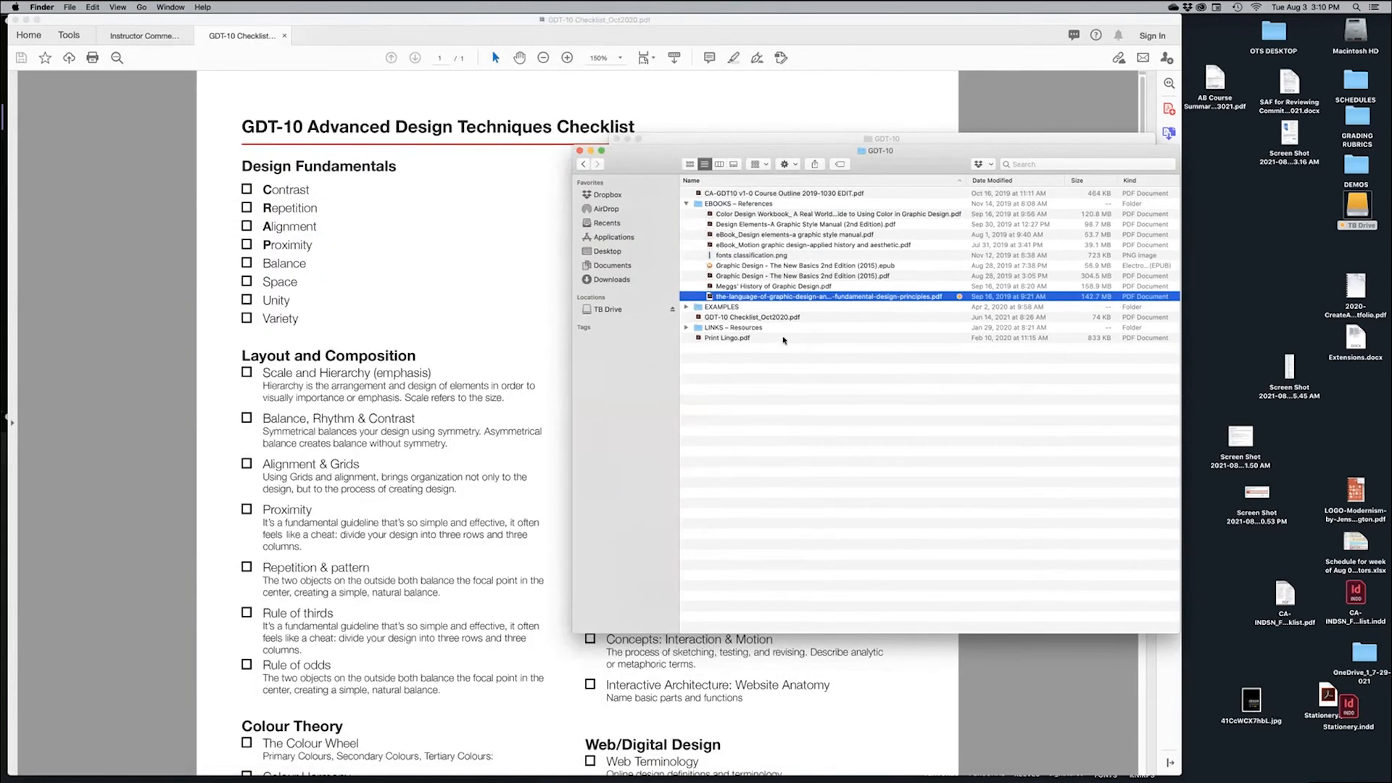
pyautogui.click(687, 307)
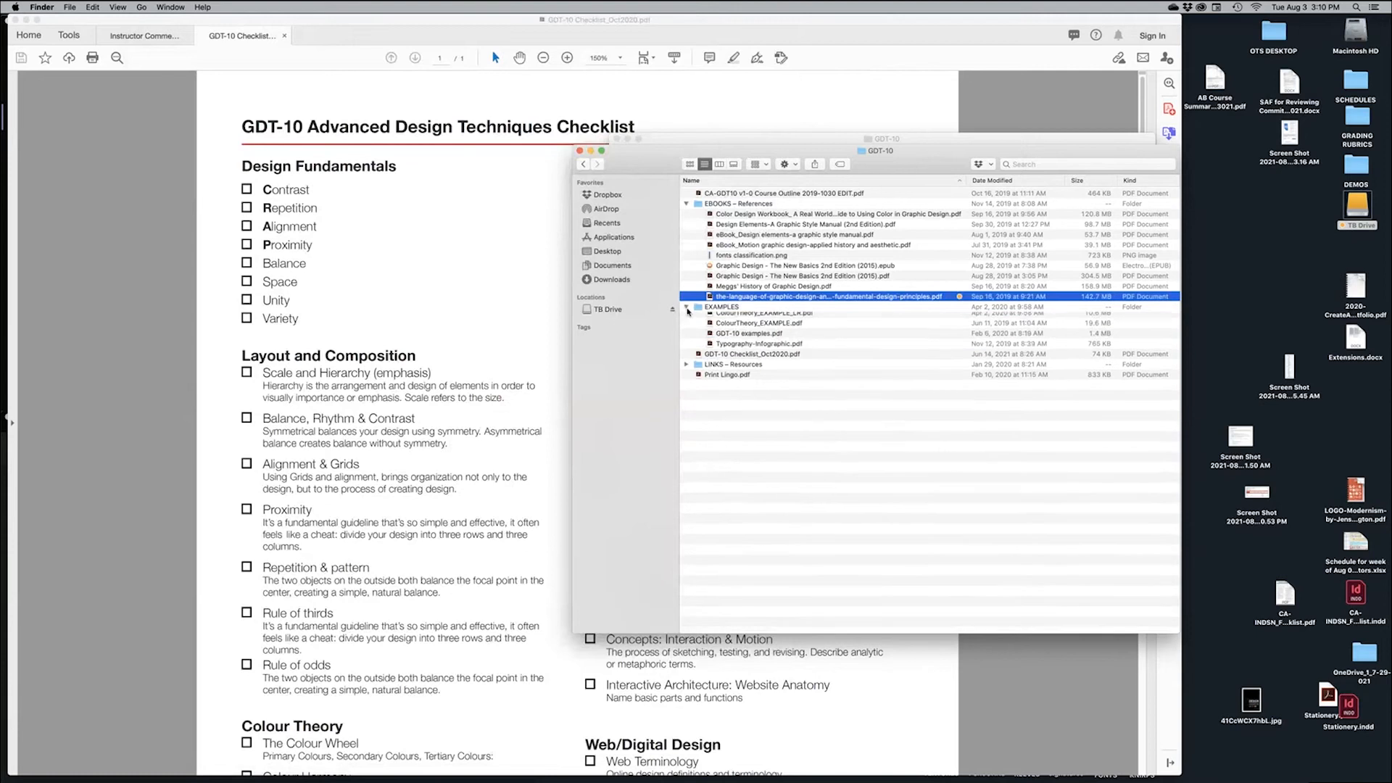
pyautogui.click(837, 320)
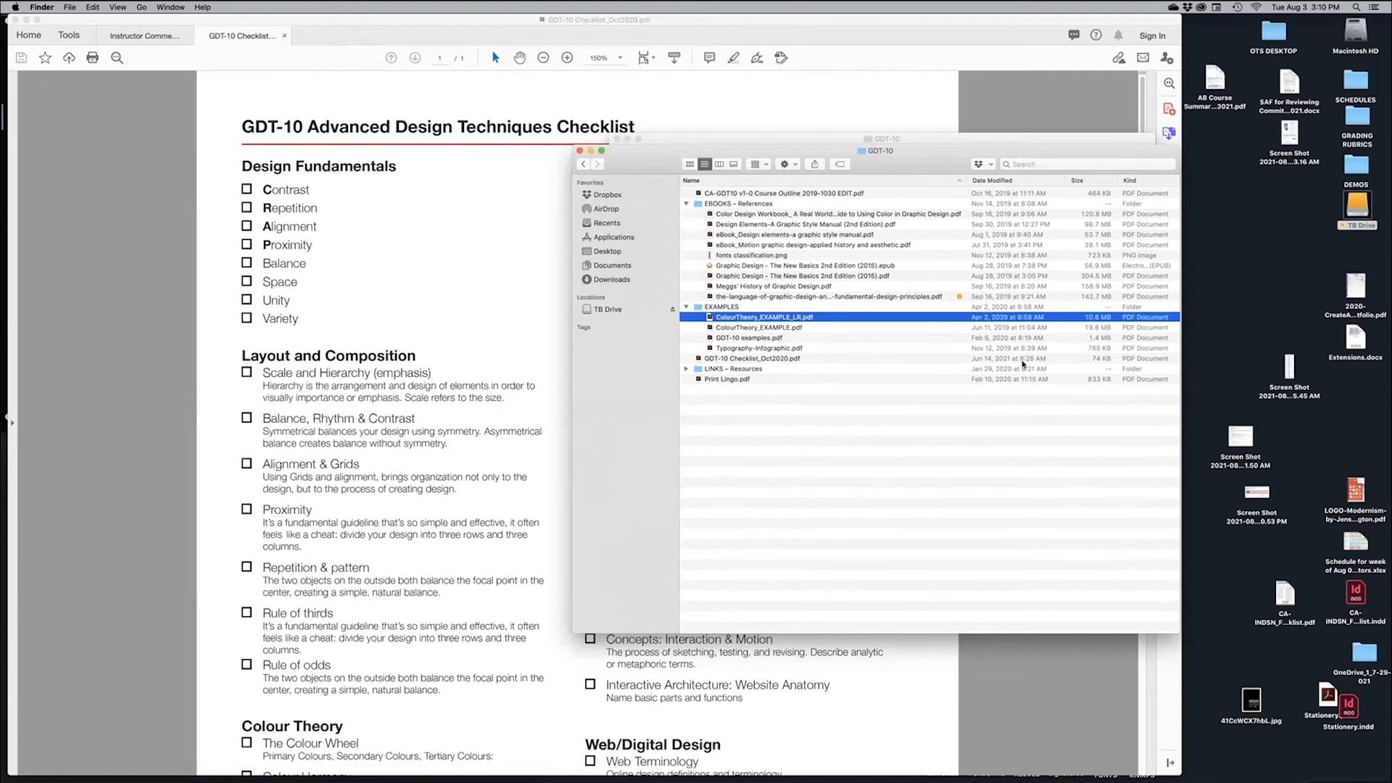
pyautogui.press('space')
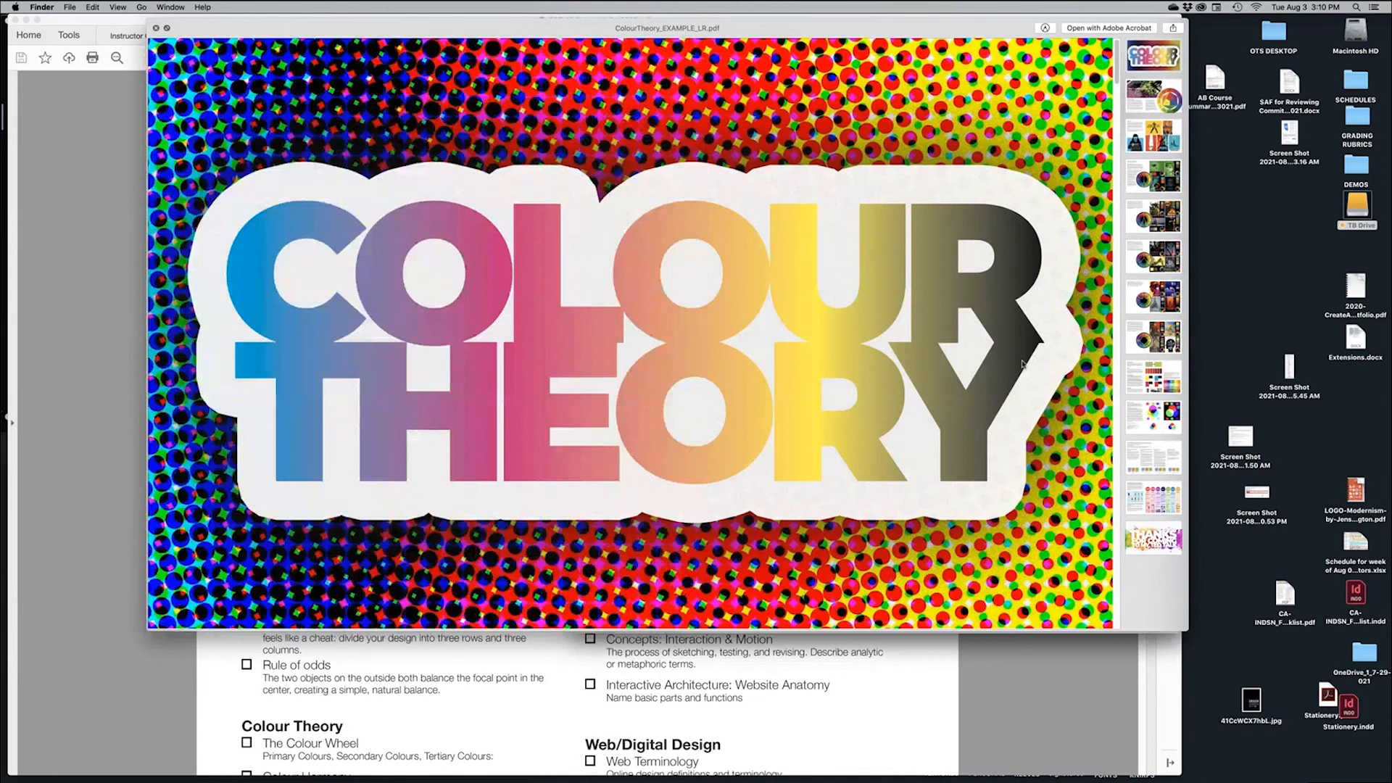
# Preview GDT-10 examples.pdf, viewing its Space, Anatomy of Typography and Balance, Rhythm & Contrast pages, then close it
pyautogui.press('Up')
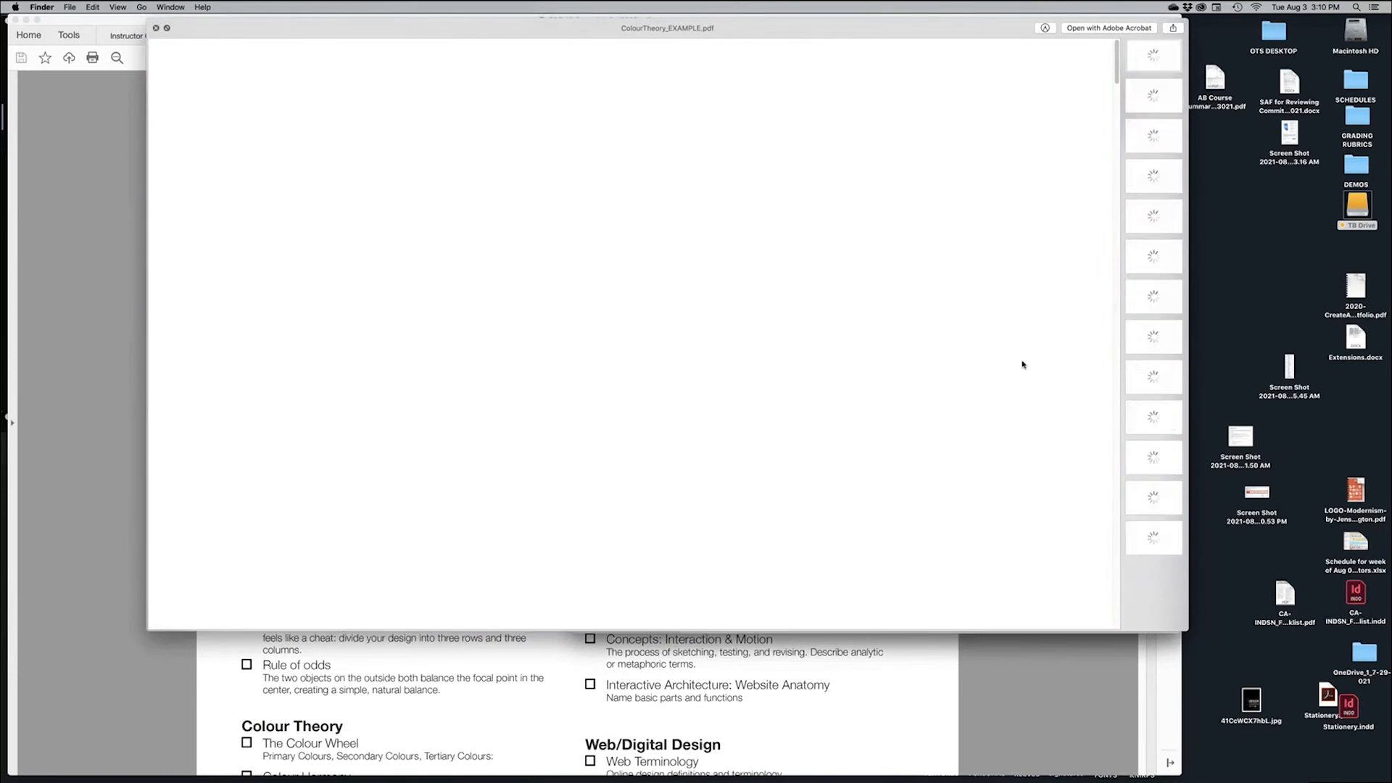
pyautogui.press('Up')
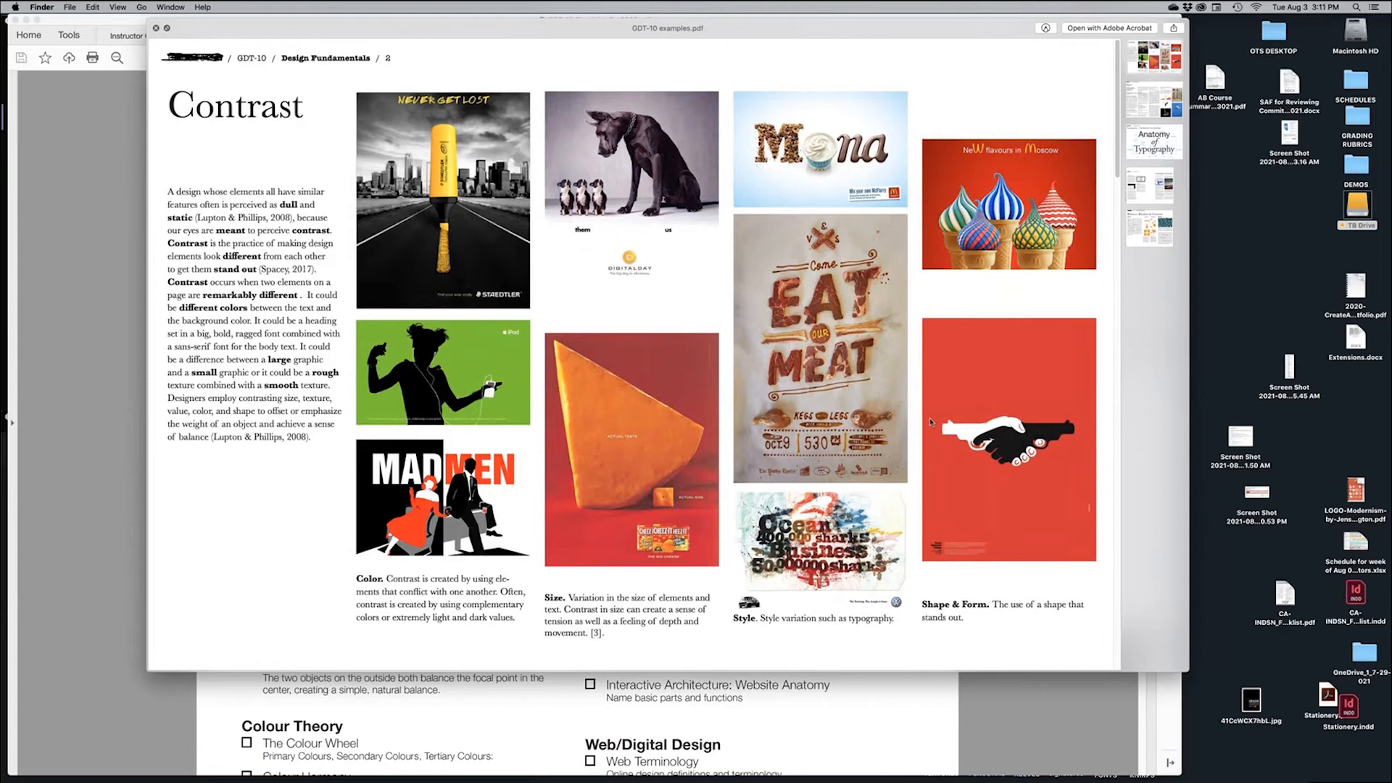
pyautogui.click(1153, 109)
pyautogui.click(1153, 109)
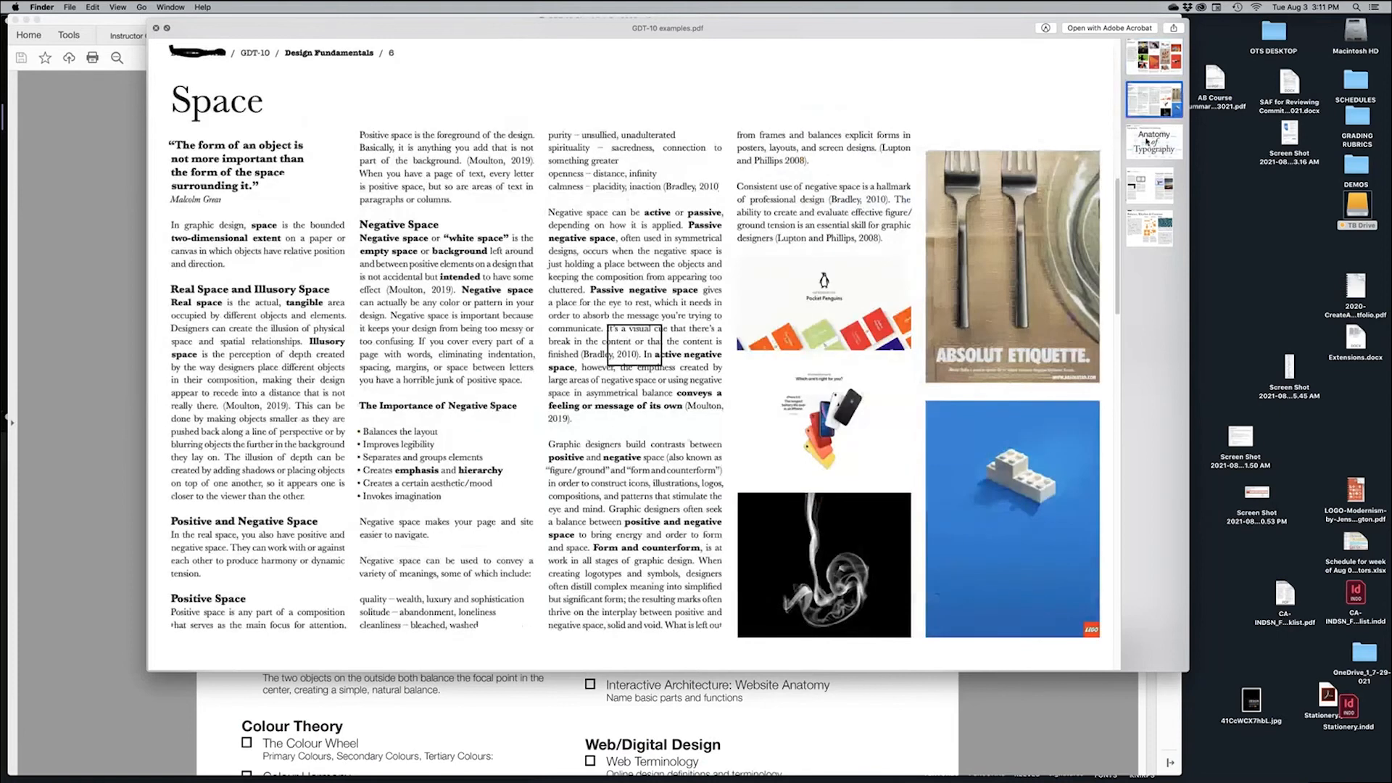
pyautogui.click(1148, 144)
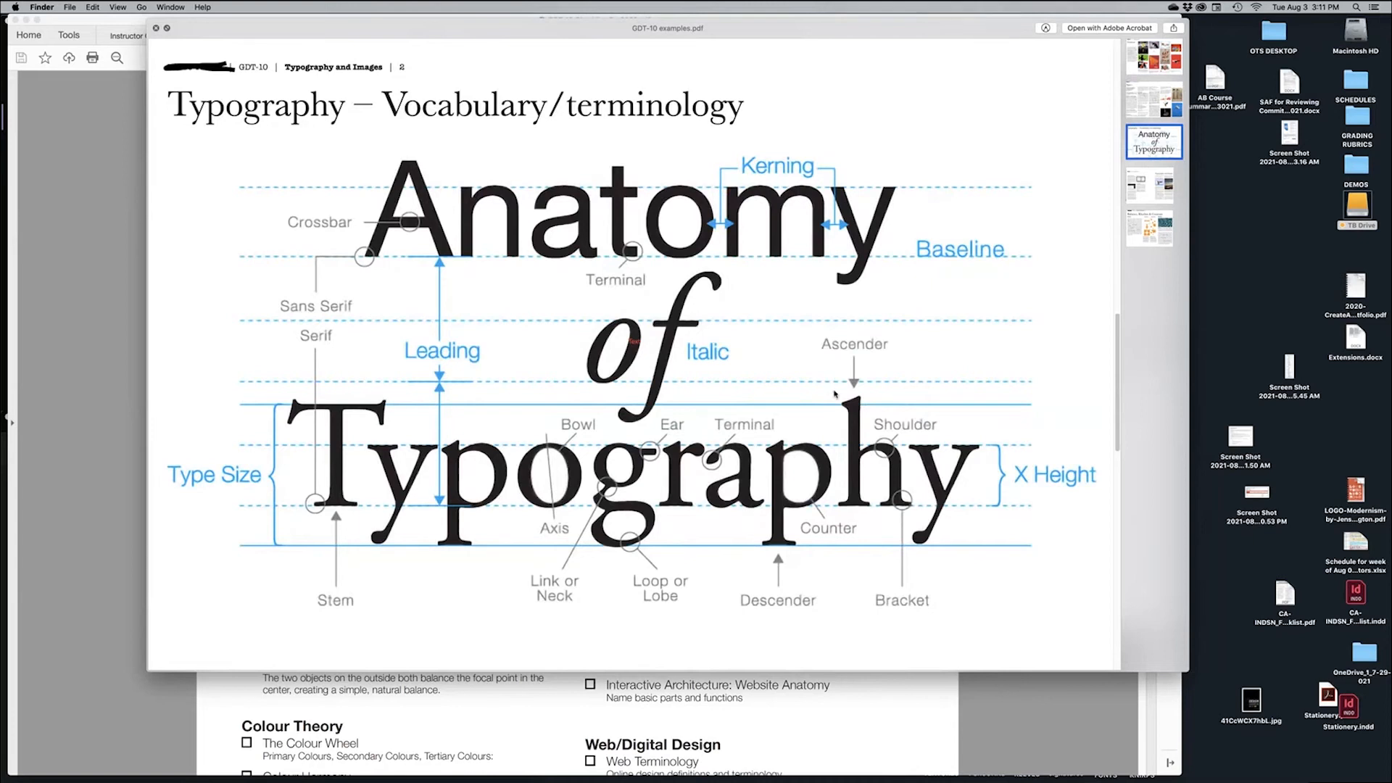
pyautogui.click(1157, 198)
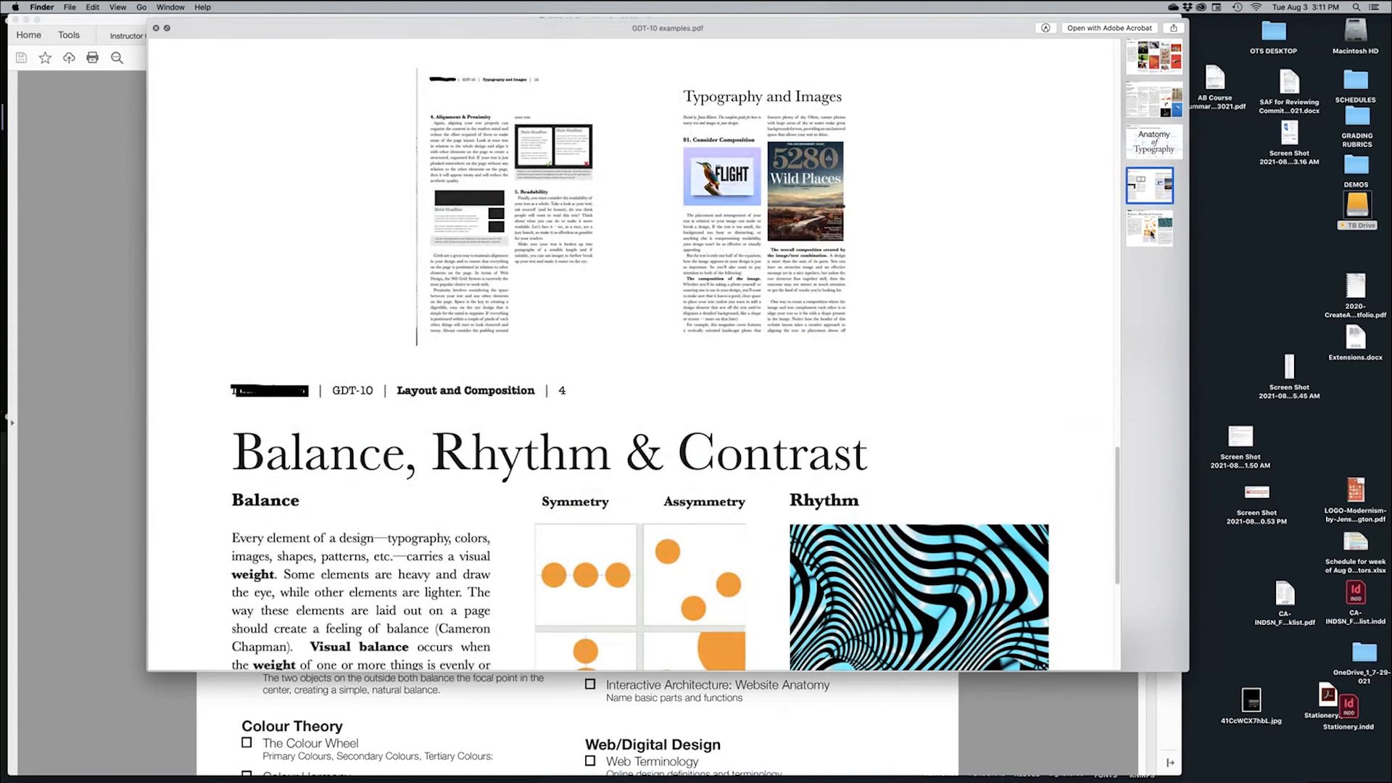
pyautogui.click(1151, 232)
pyautogui.press('space')
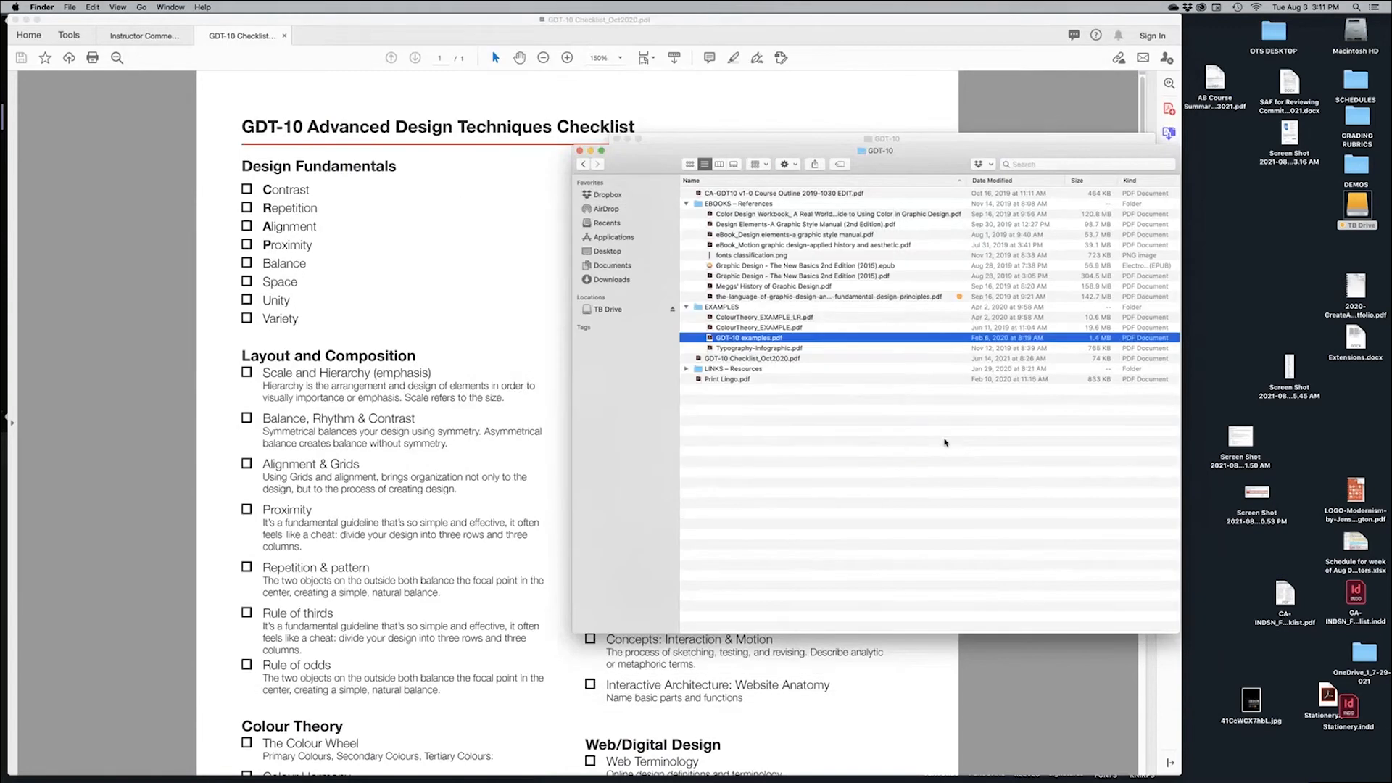
# Collapse EXAMPLES and expand LINKS – Resources to list its four web links
pyautogui.click(784, 439)
pyautogui.click(686, 306)
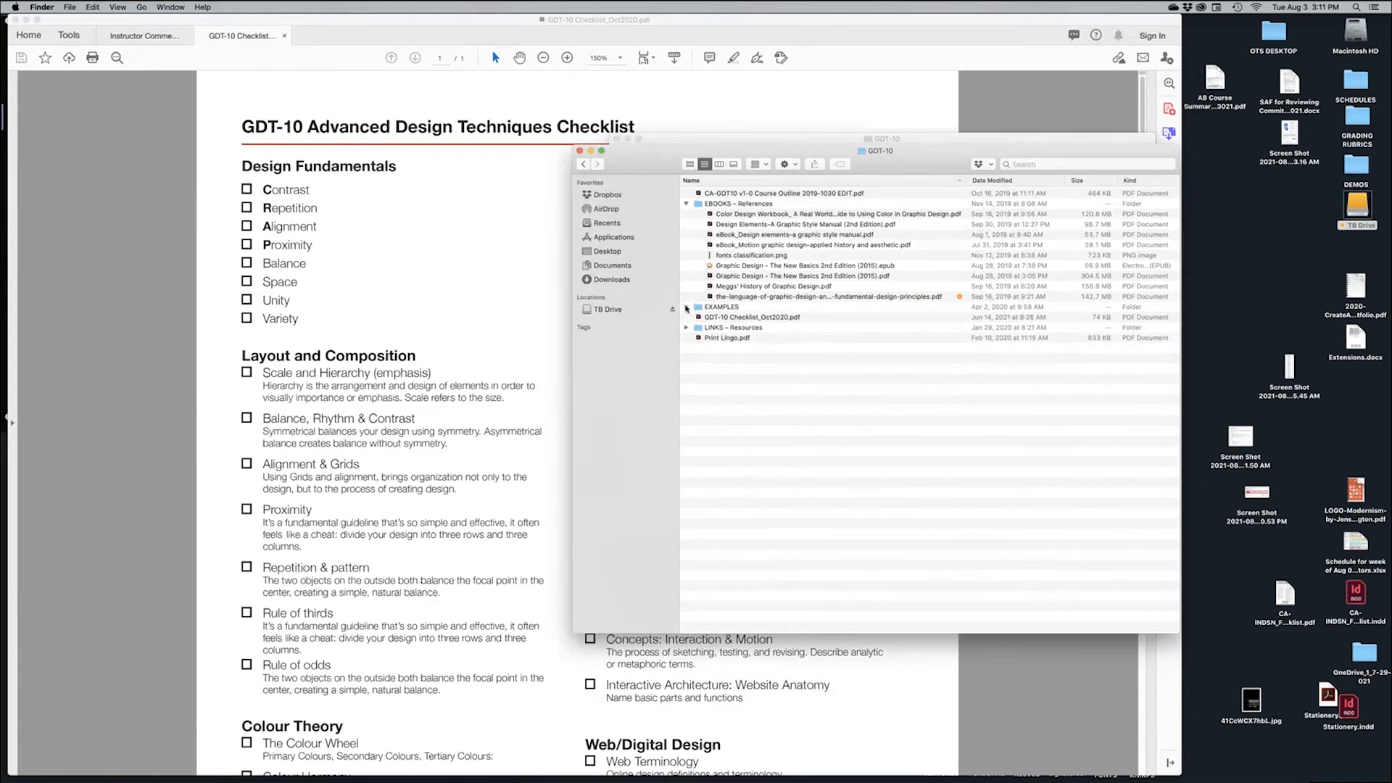
pyautogui.click(686, 327)
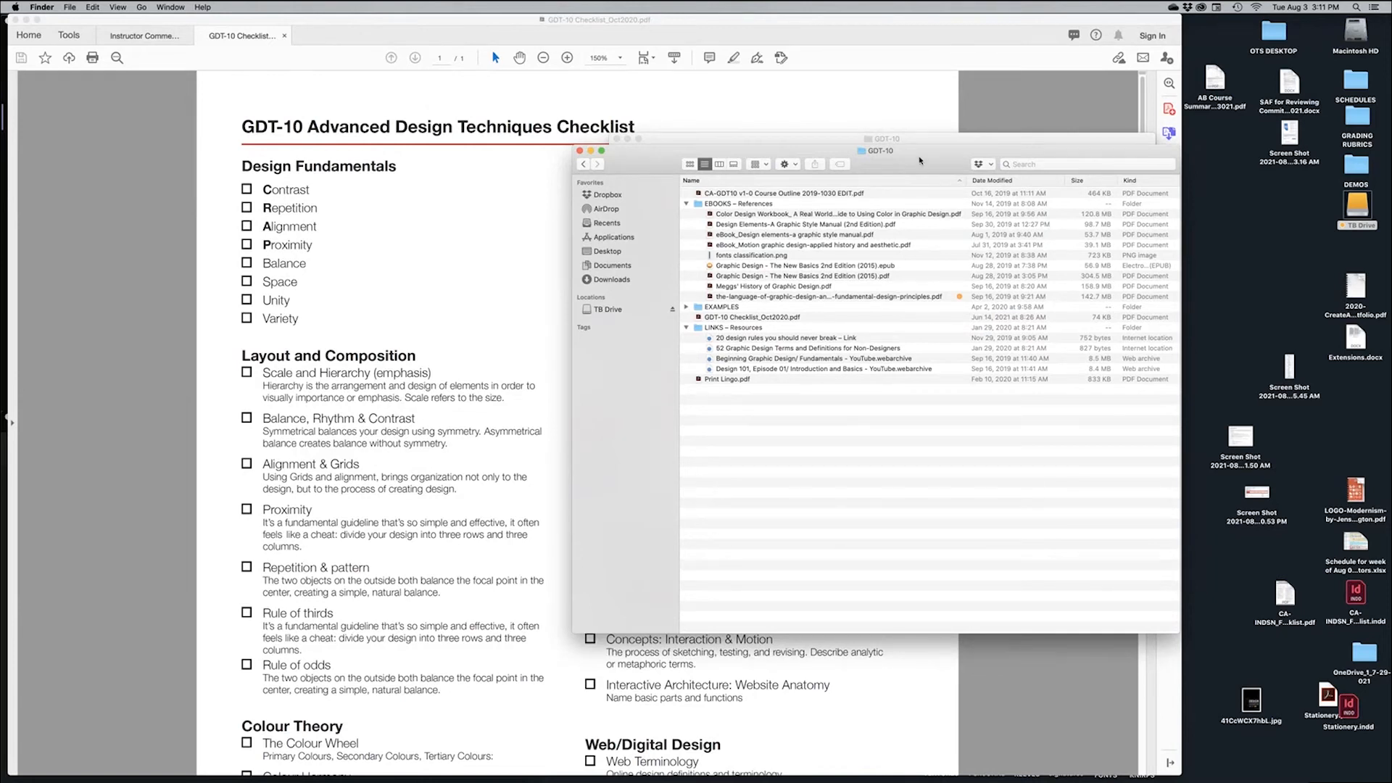
# Switch from Finder to Microsoft Teams
pyautogui.click(1233, 246)
pyautogui.press('super+Tab')
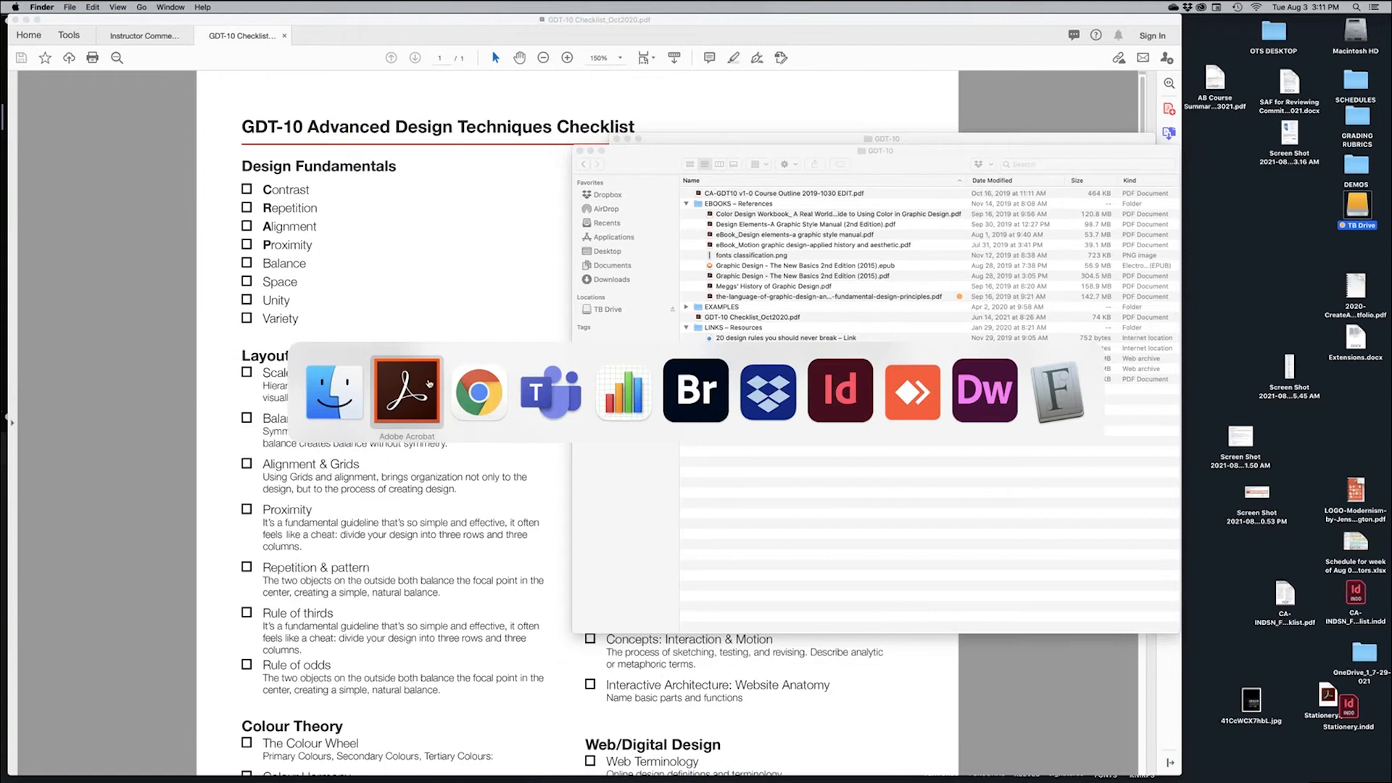
pyautogui.click(555, 405)
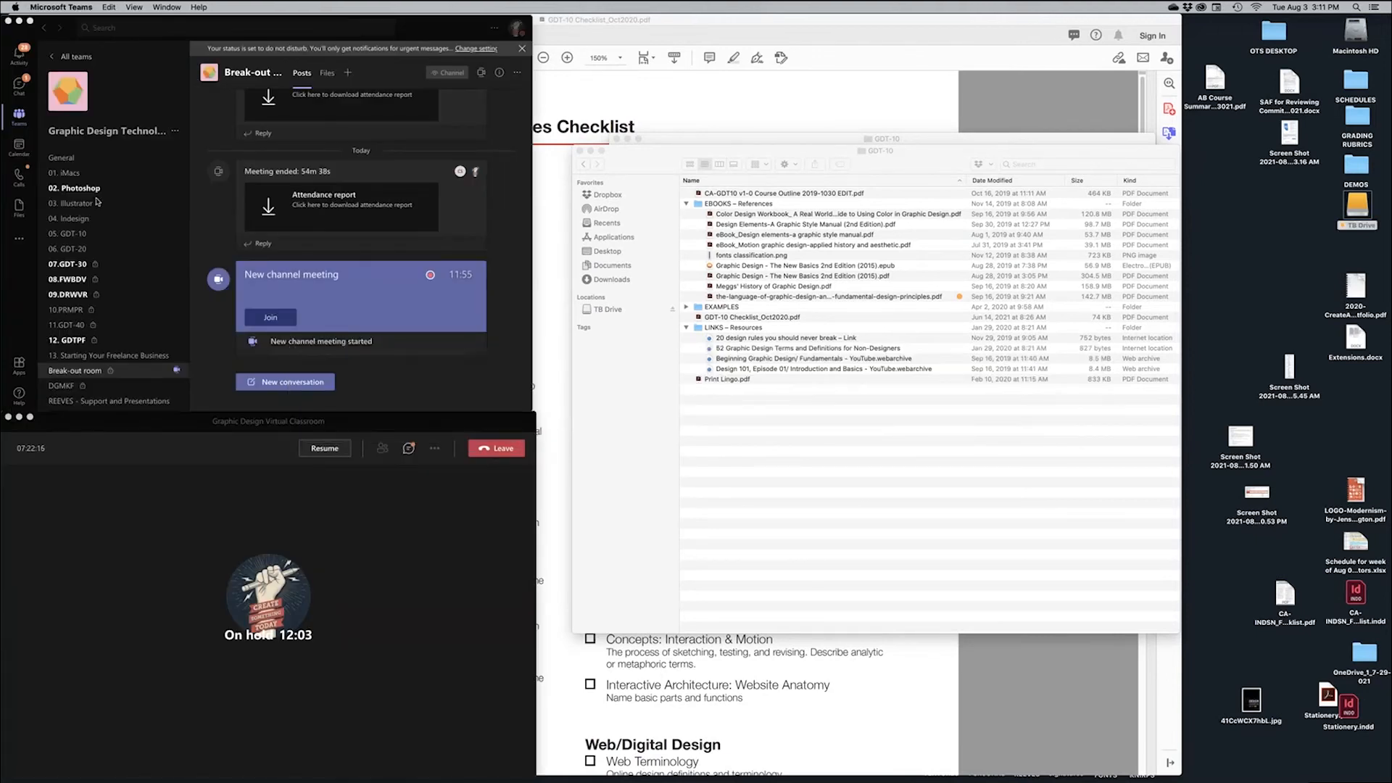
# Open the 05. GDT-10 channel's files and go into Assets > Booklet Text
pyautogui.click(826, 400)
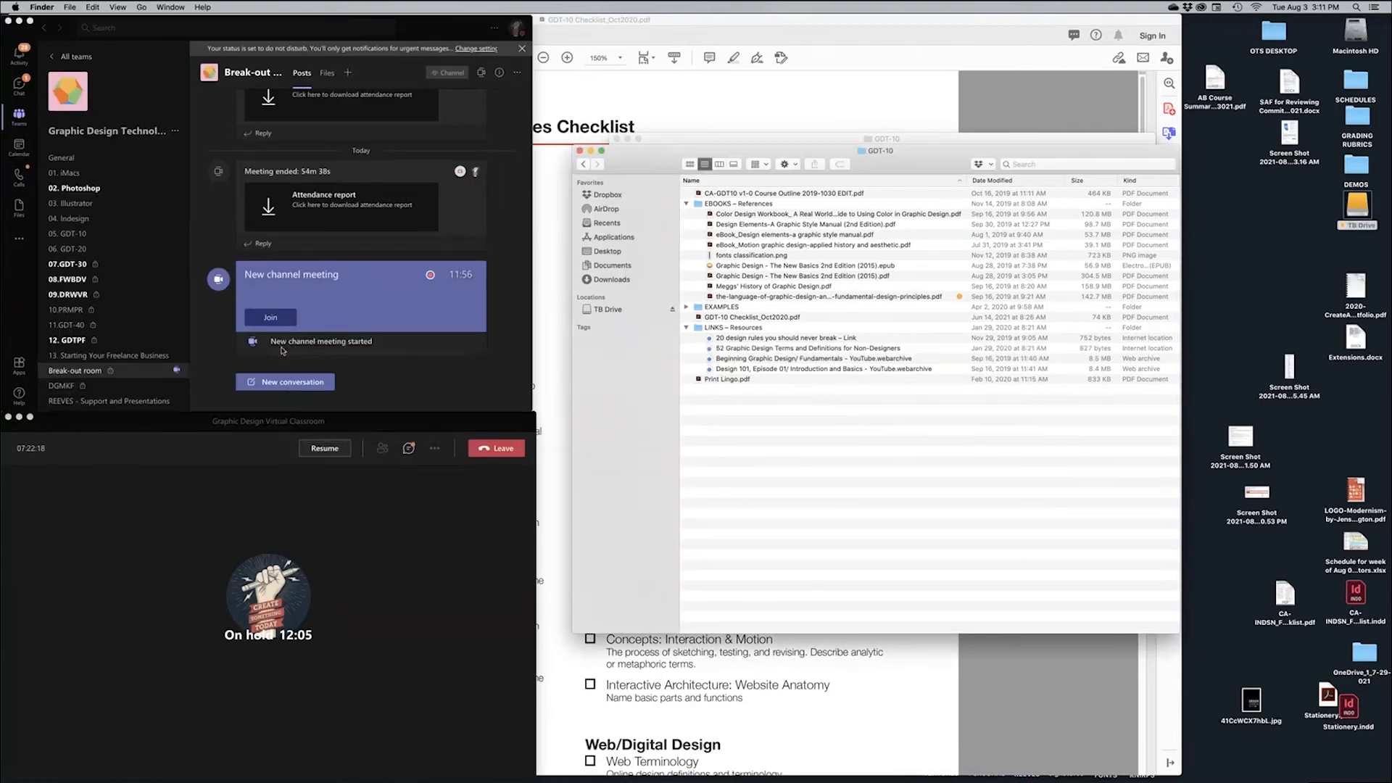
pyautogui.click(101, 270)
pyautogui.click(93, 235)
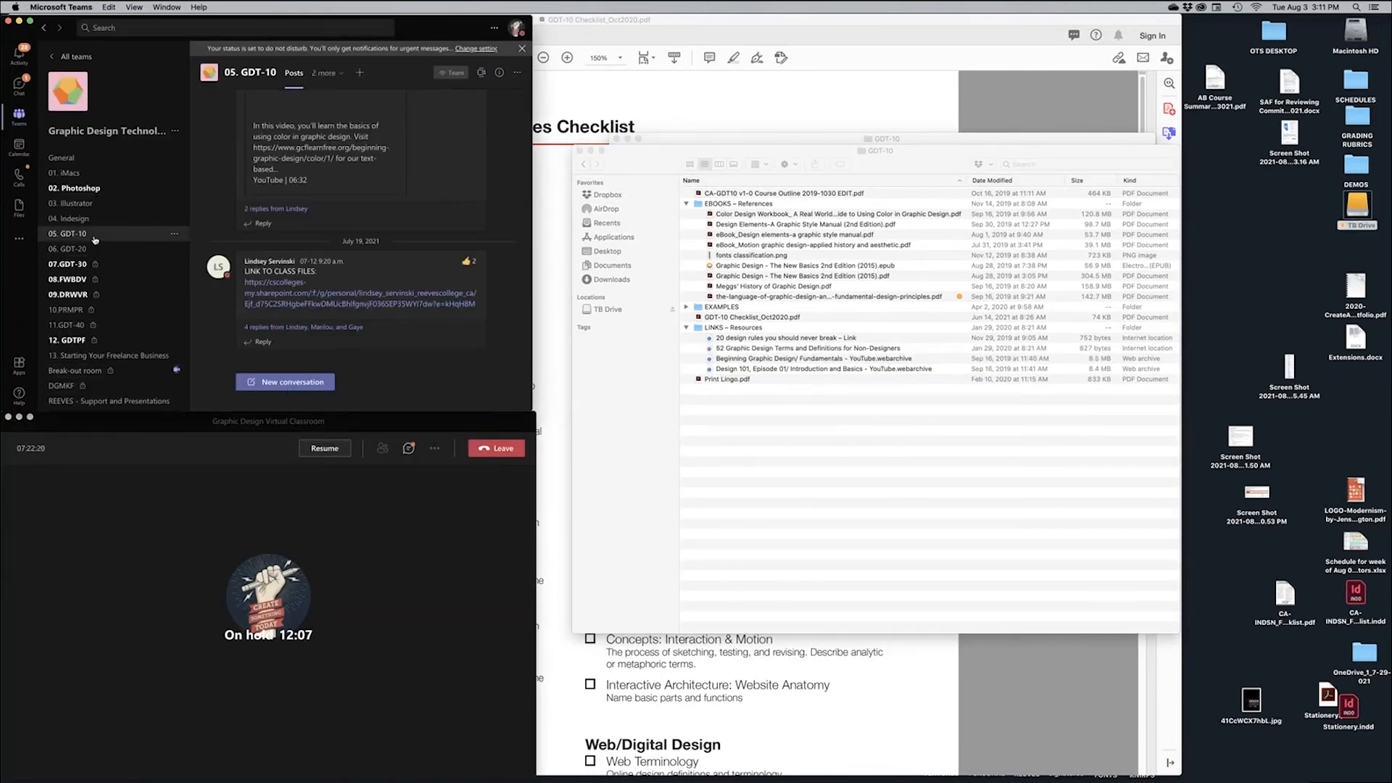
pyautogui.click(333, 75)
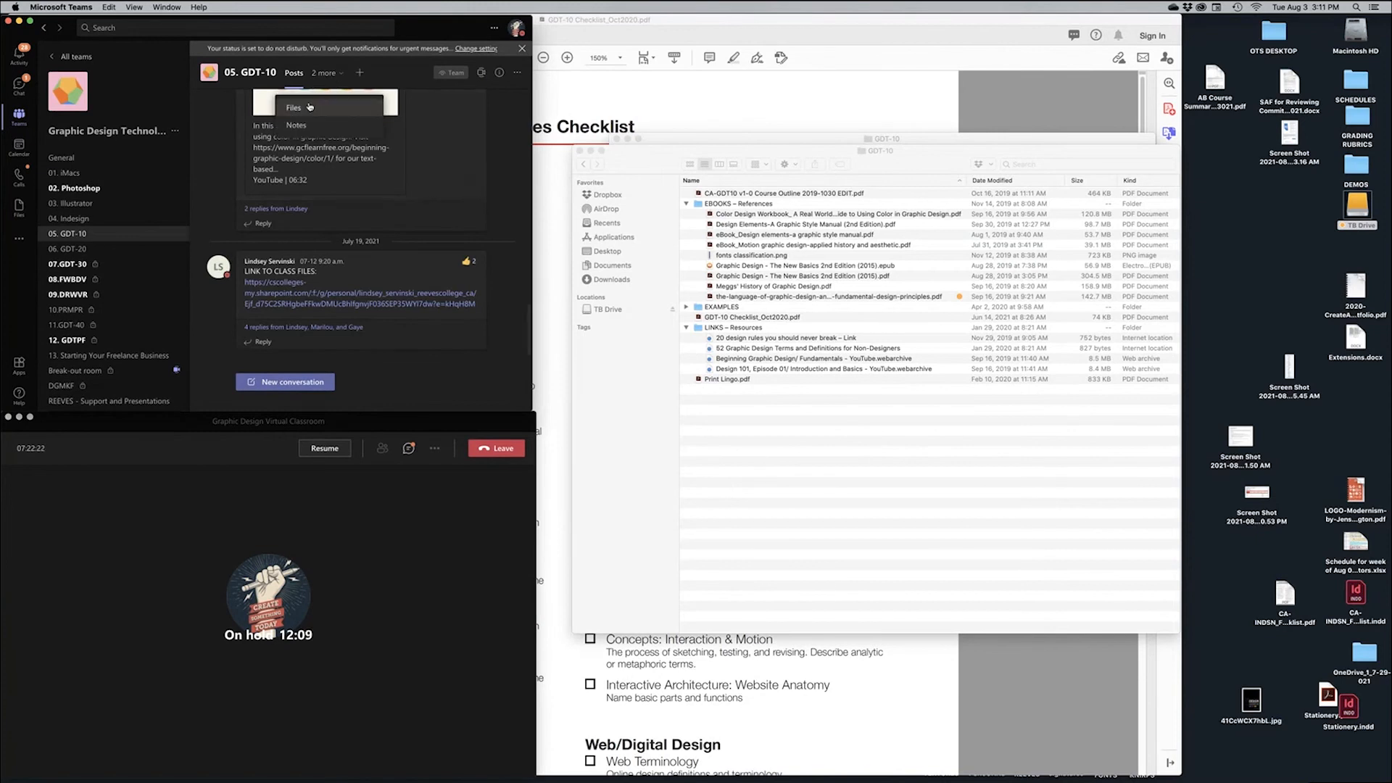
pyautogui.click(304, 108)
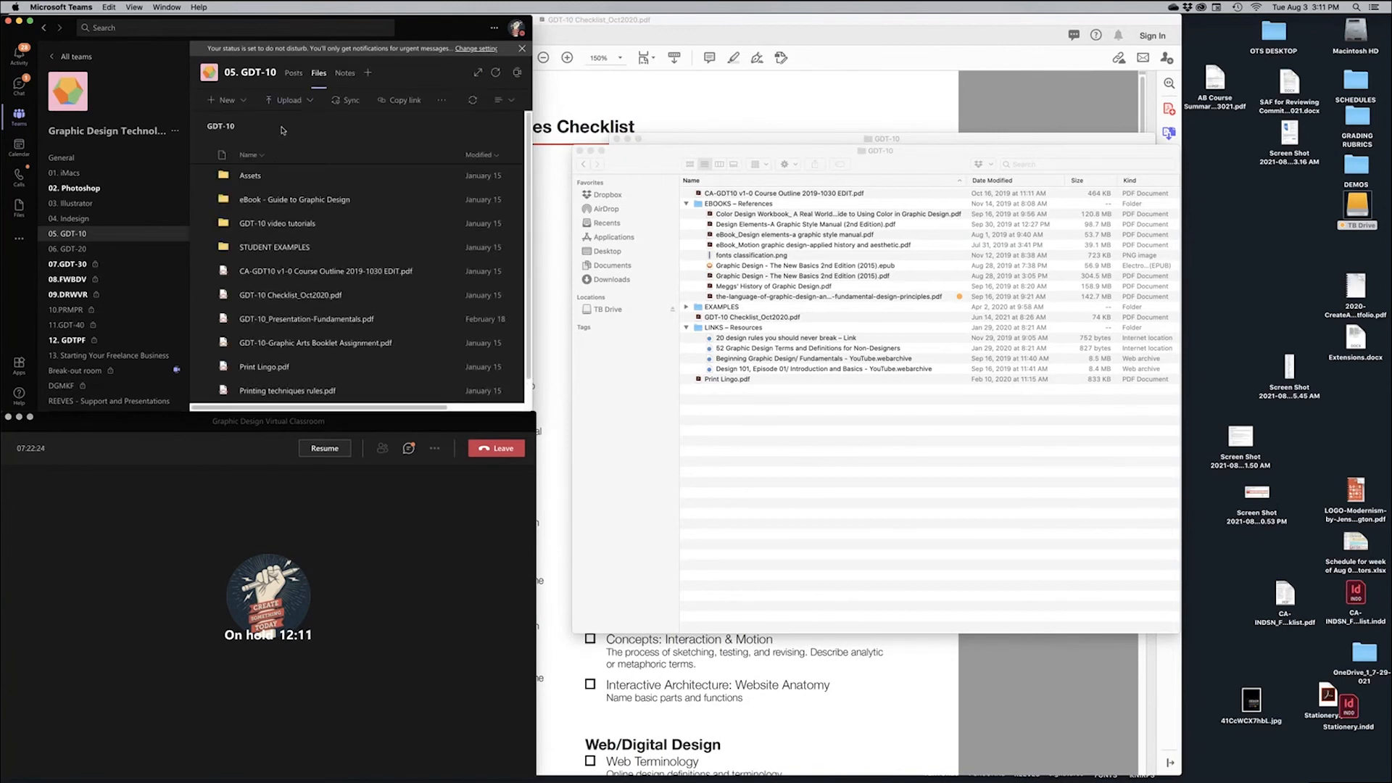
pyautogui.click(247, 177)
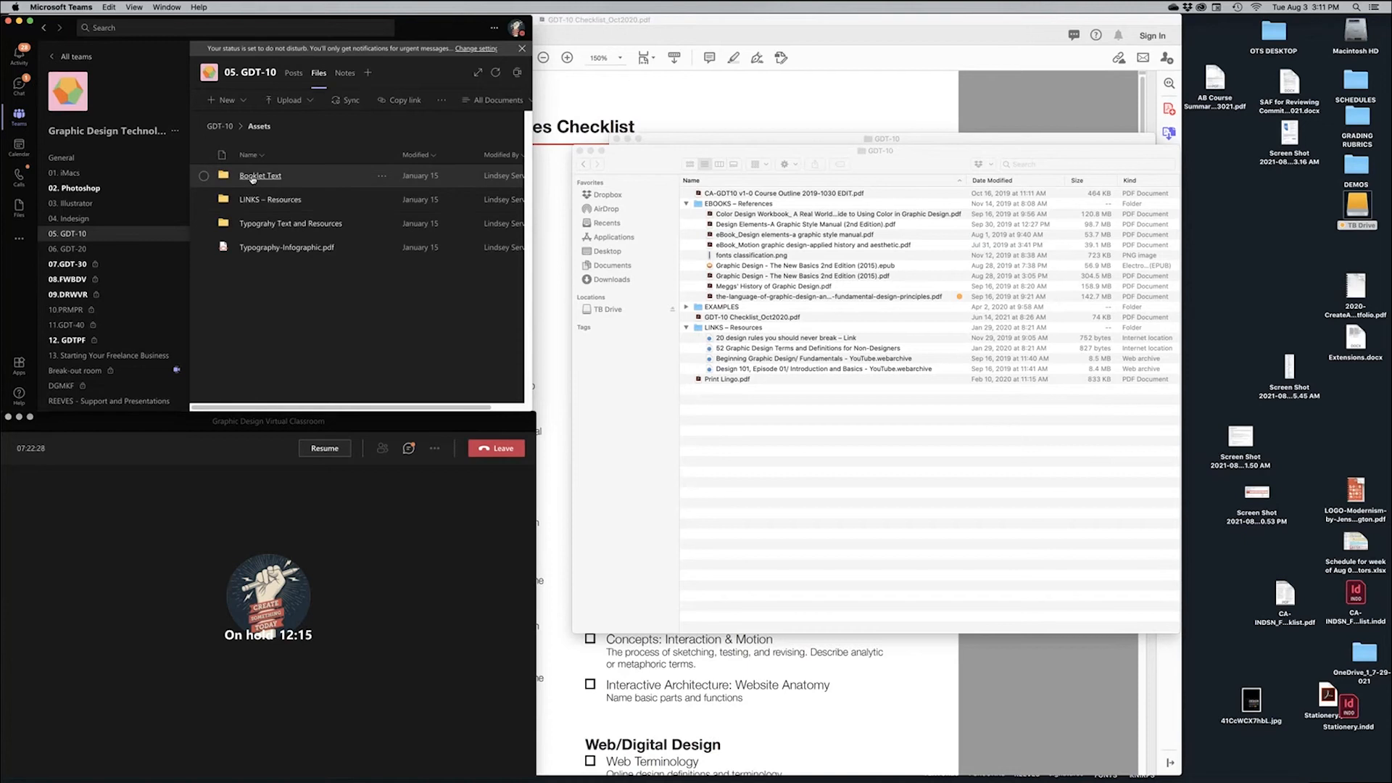
pyautogui.click(253, 177)
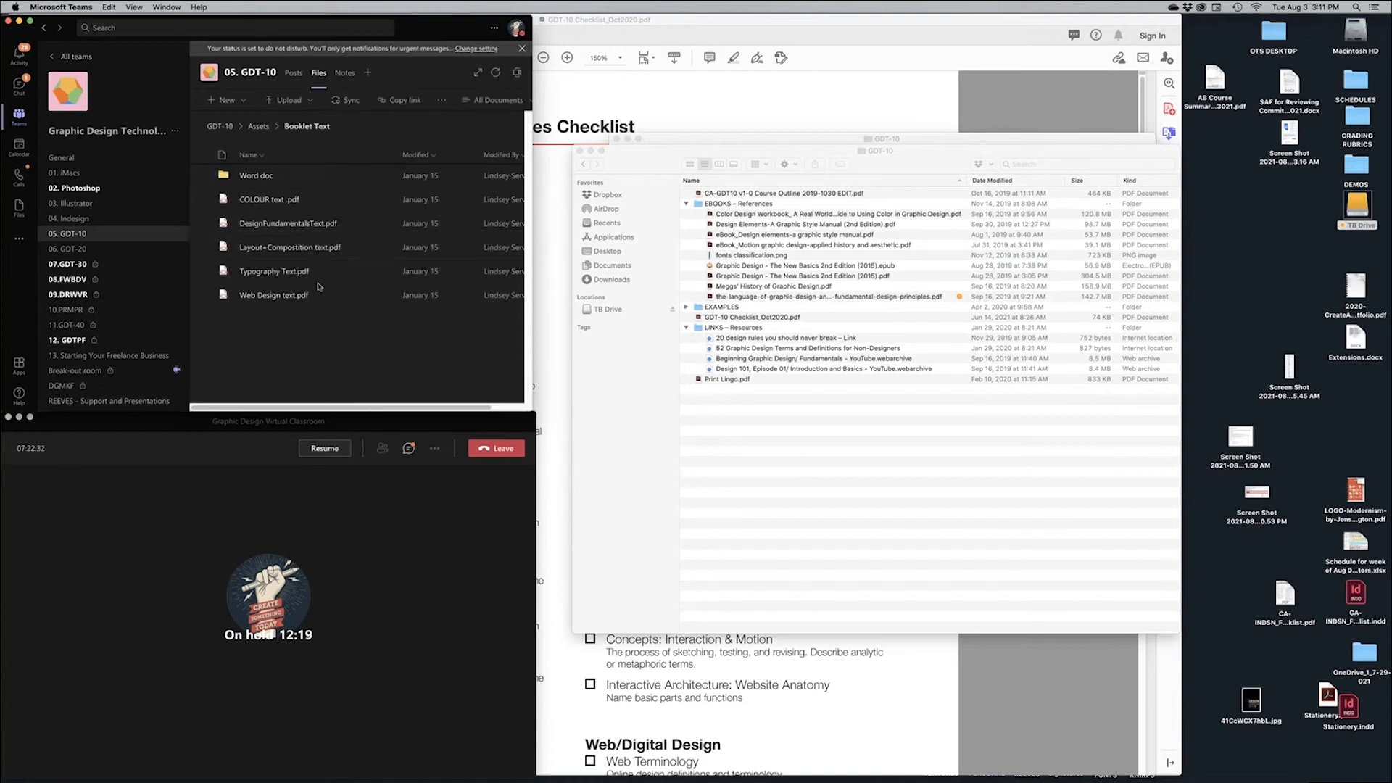
# Download DesignFundamentalsText.docx from the Word doc folder, then return to Finder
pyautogui.moveTo(528, 407); pyautogui.dragTo(571, 408)
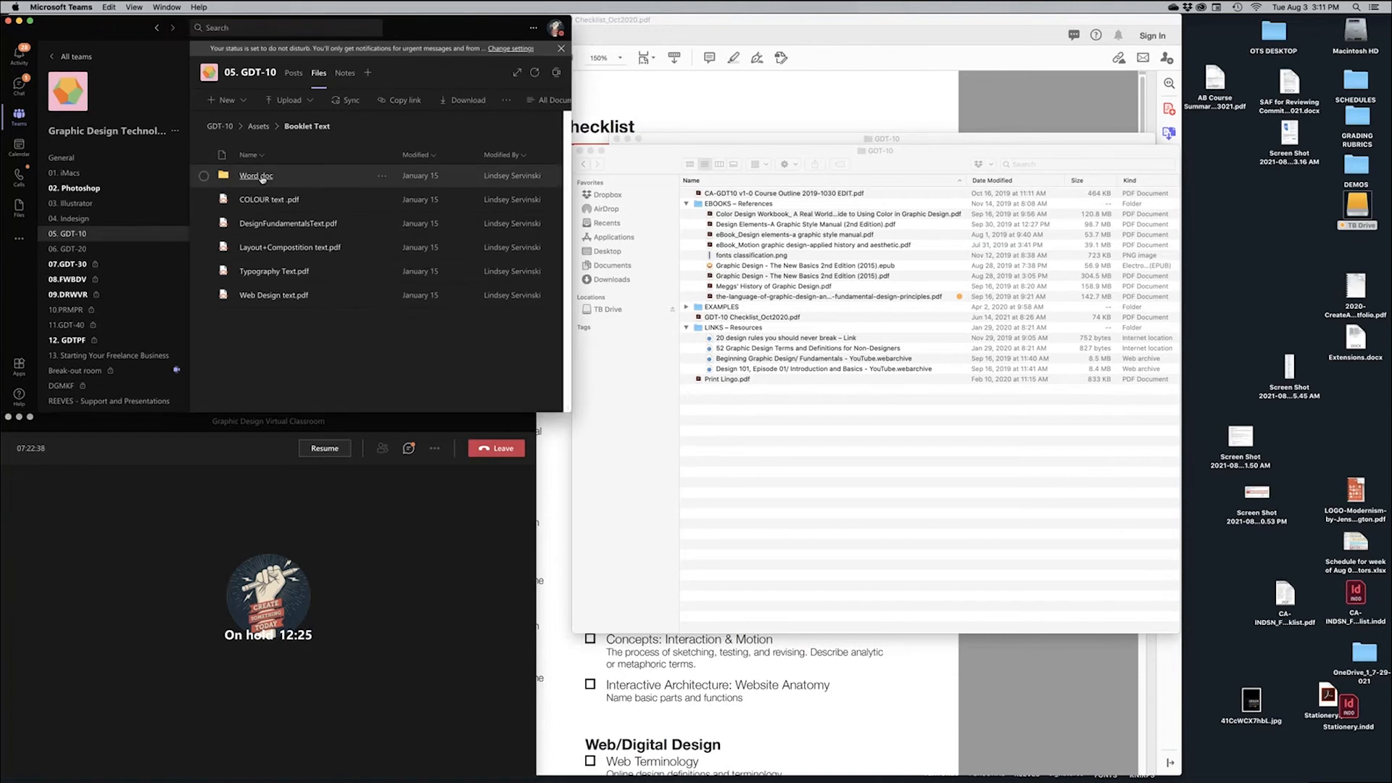
pyautogui.click(257, 176)
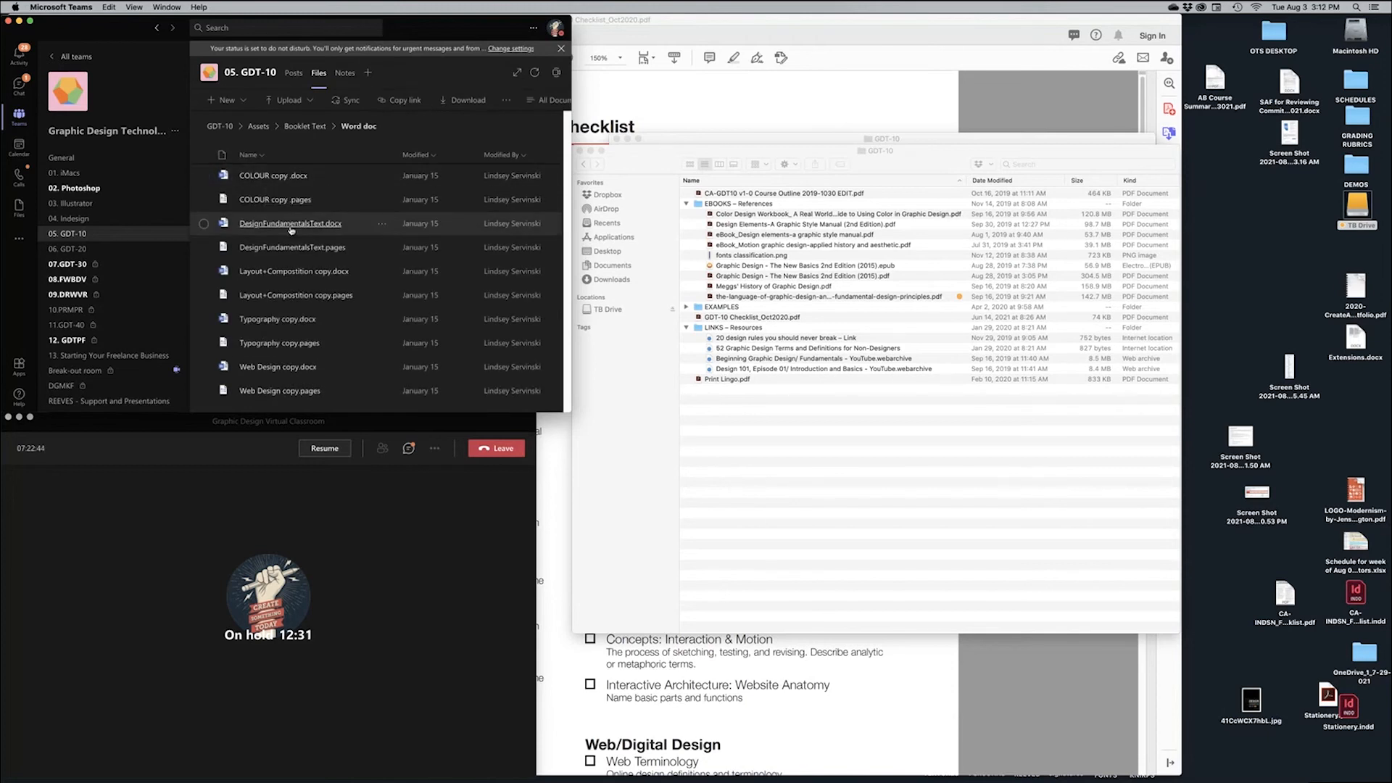
pyautogui.click(204, 224)
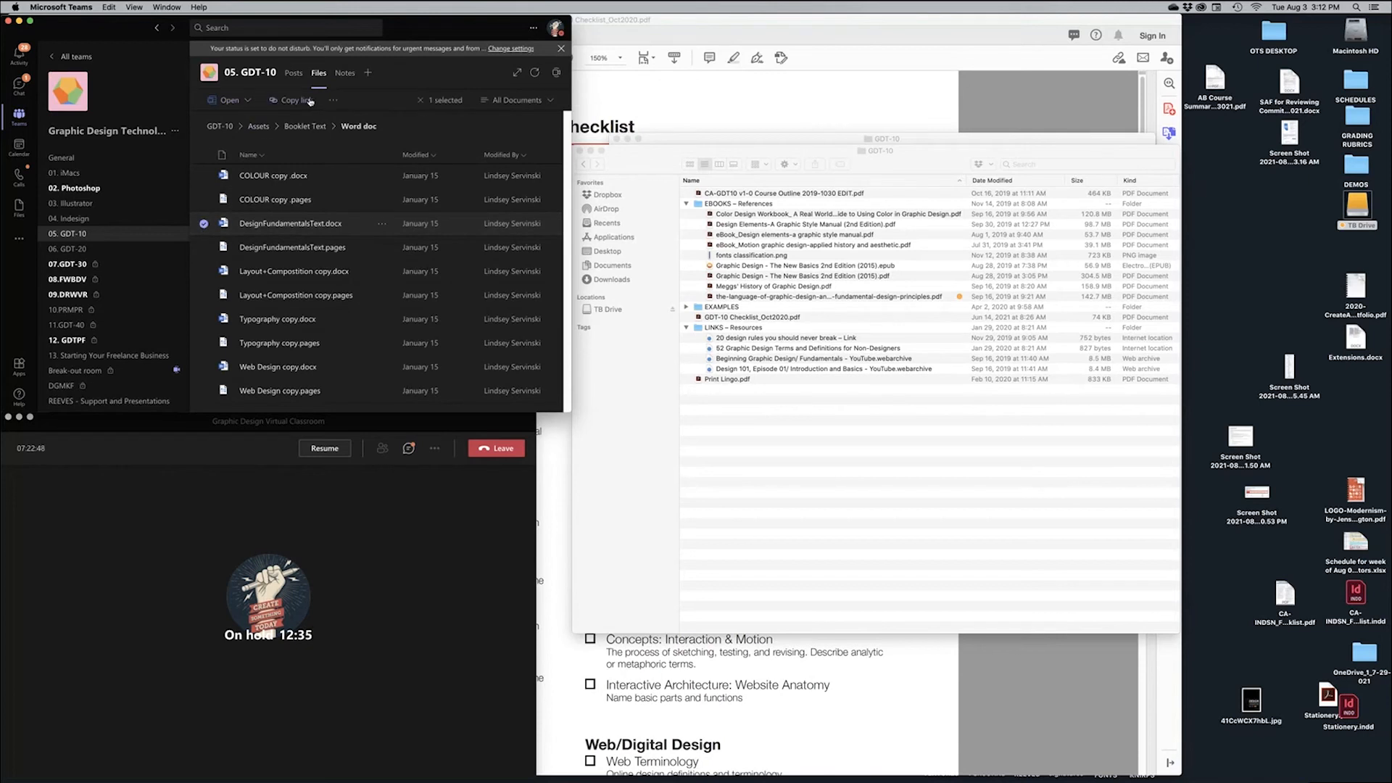
pyautogui.click(334, 100)
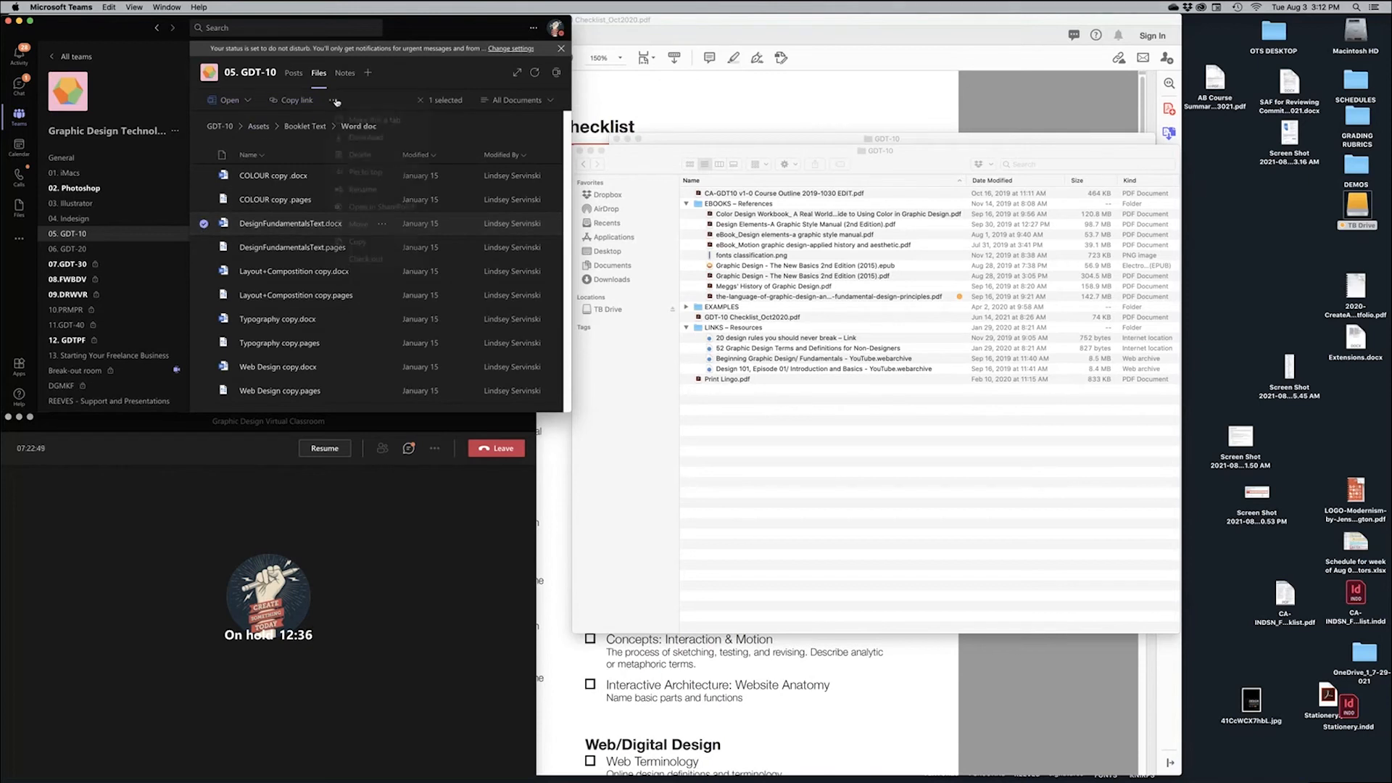
pyautogui.click(371, 143)
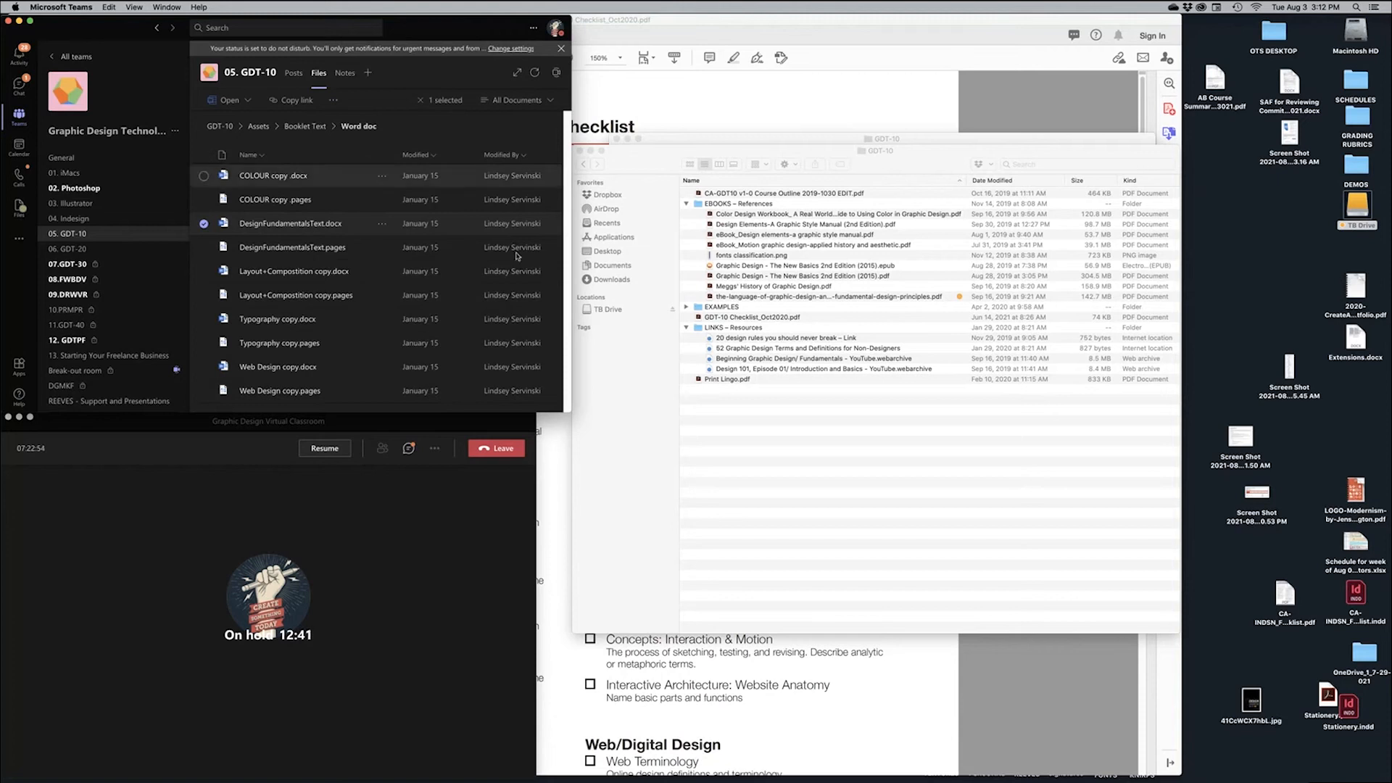
pyautogui.click(822, 481)
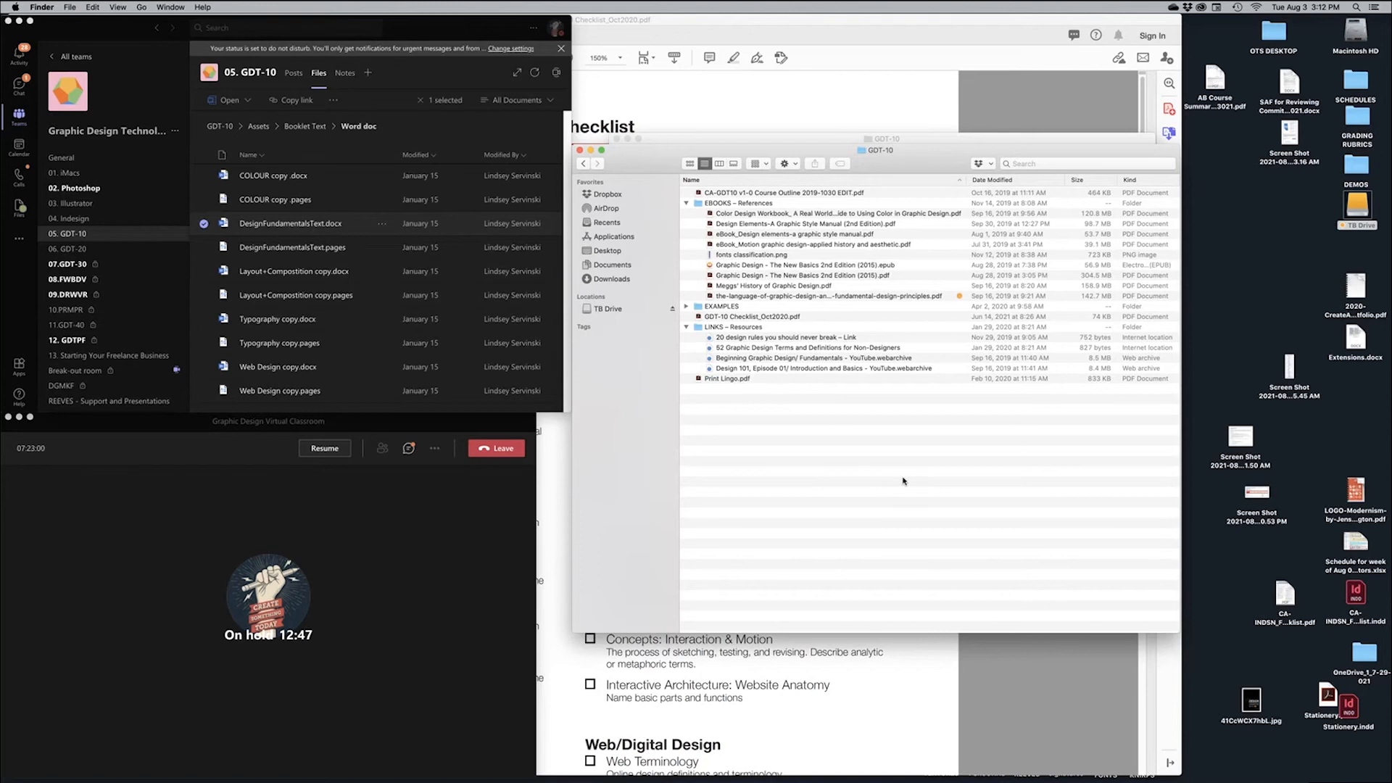
# Close the extra GDT-10 Finder window and collapse the GDT10 - IMAGES folder
pyautogui.press('super+w')
pyautogui.click(860, 447)
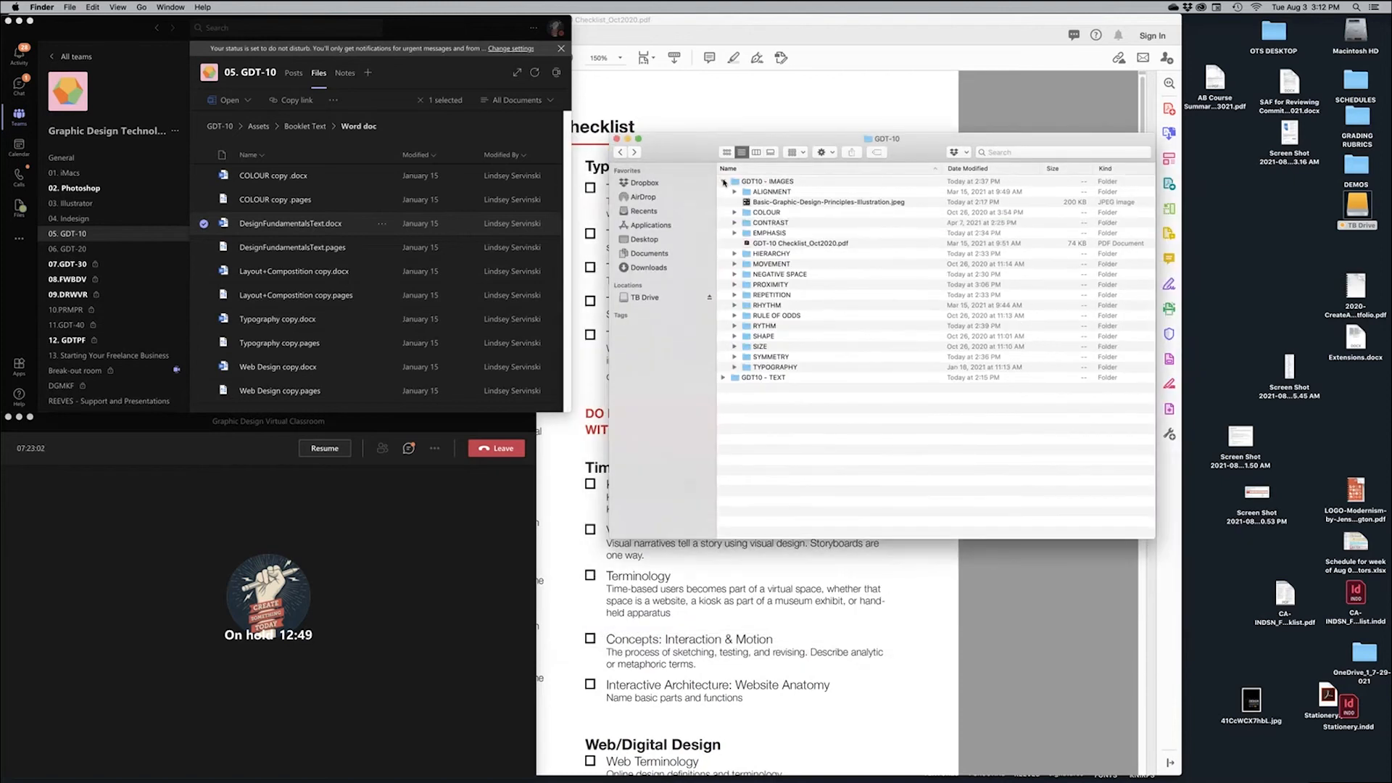
pyautogui.click(723, 182)
pyautogui.click(728, 192)
pyautogui.click(724, 192)
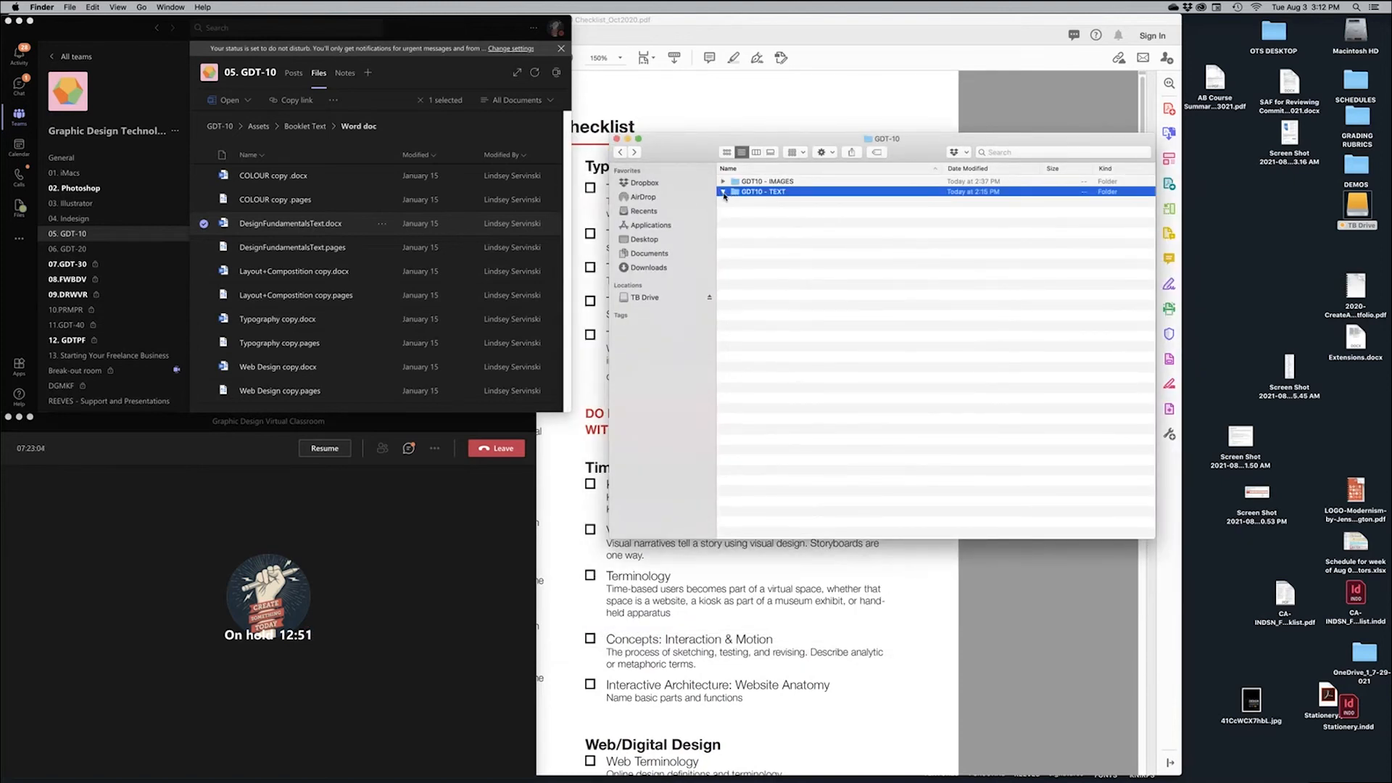
pyautogui.click(724, 194)
pyautogui.click(787, 250)
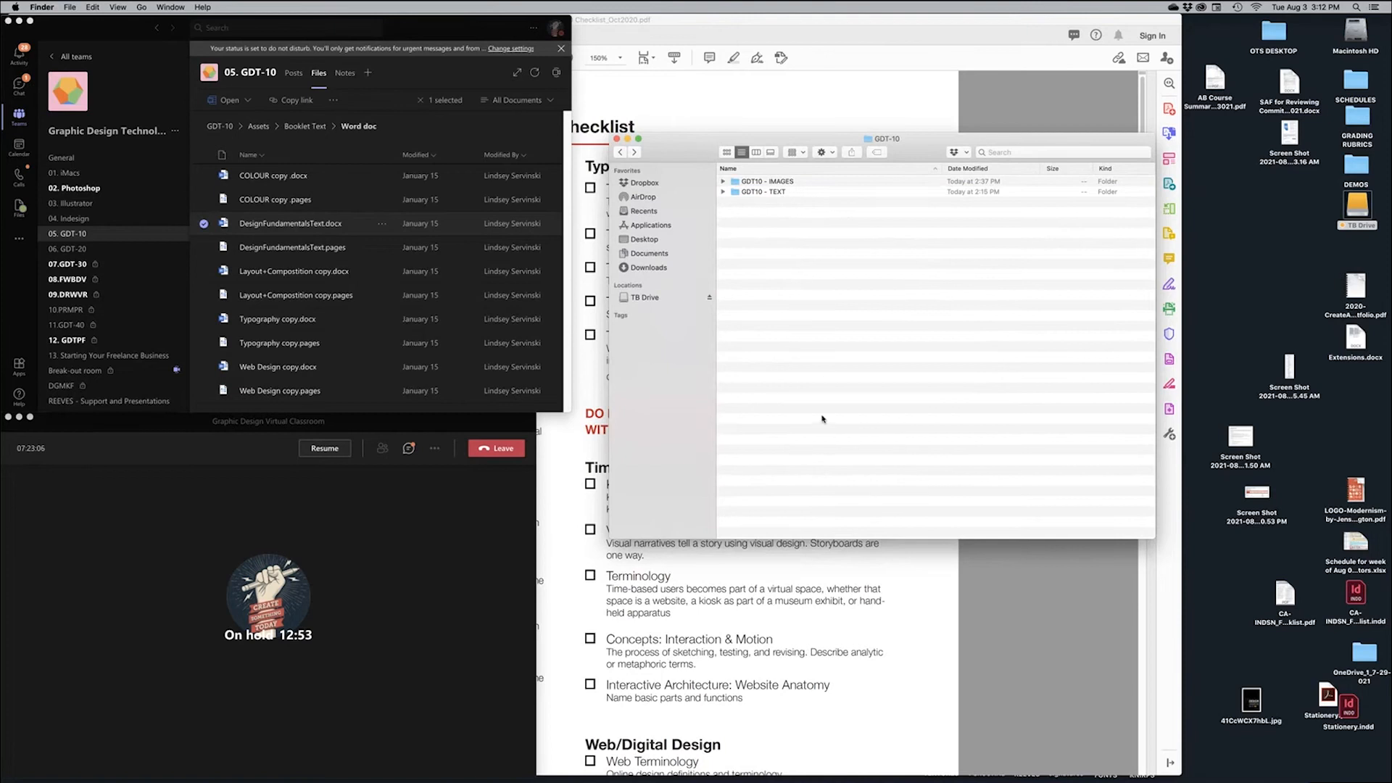
# Move DesignFundamentalsText.docx from Downloads into GDT10 - TEXT, then switch to Adobe InDesign
pyautogui.doubleClick(1356, 33)
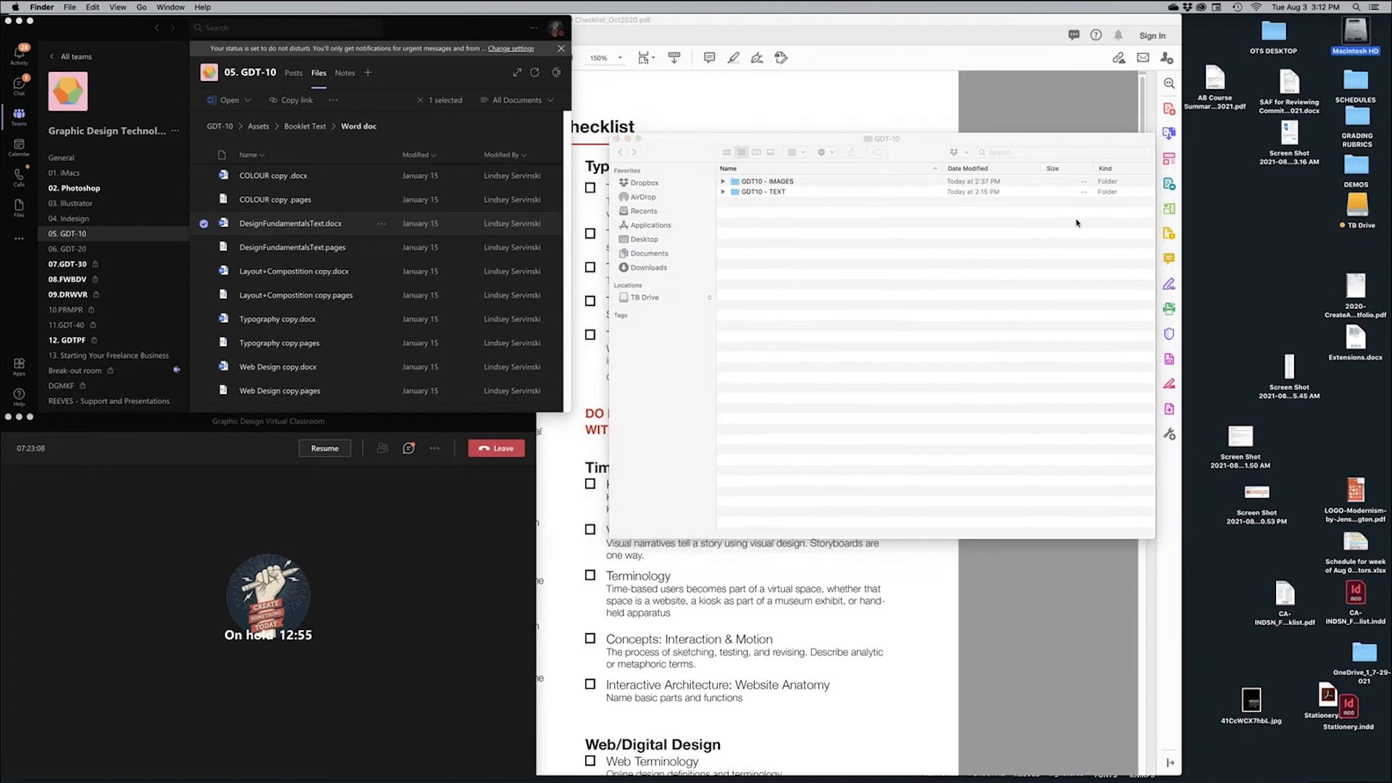
pyautogui.click(661, 279)
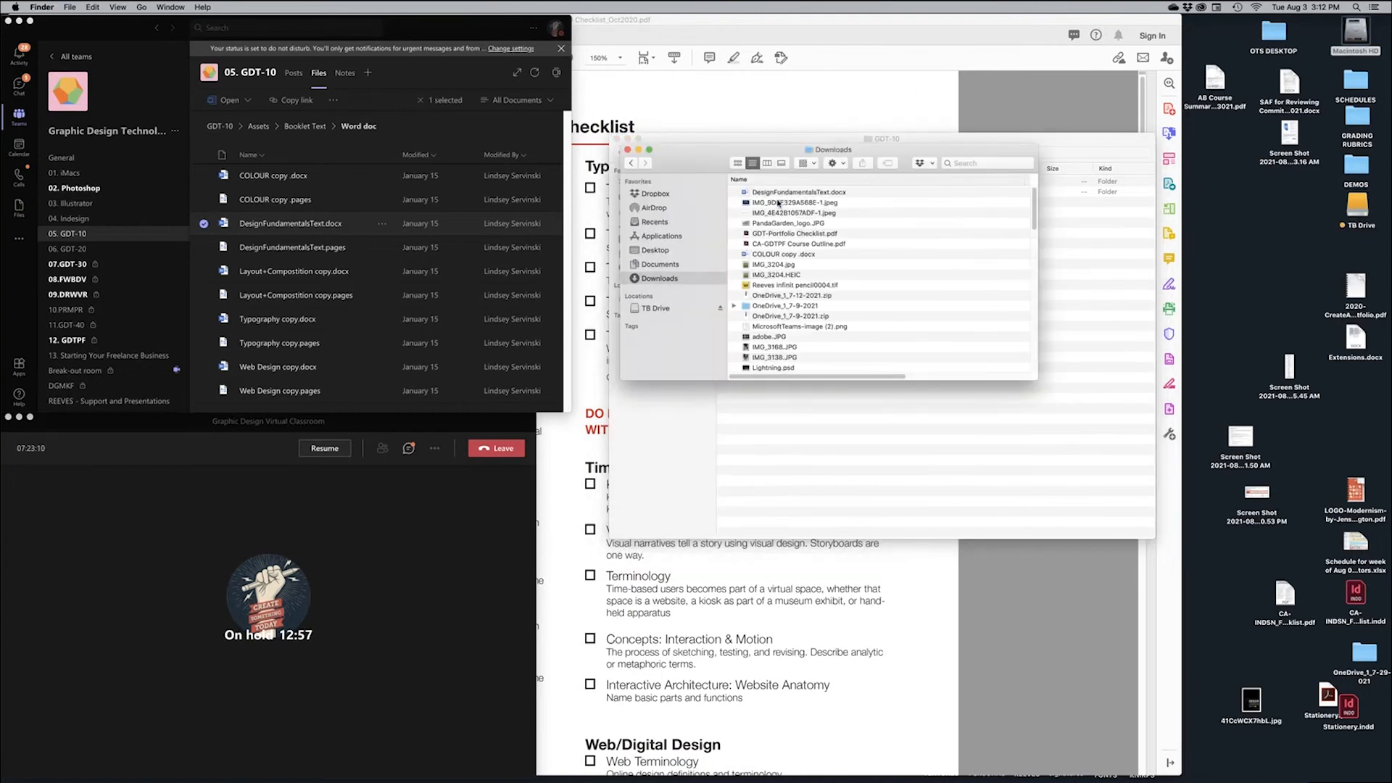
pyautogui.click(784, 193)
pyautogui.moveTo(745, 195); pyautogui.dragTo(1080, 283)
pyautogui.click(628, 149)
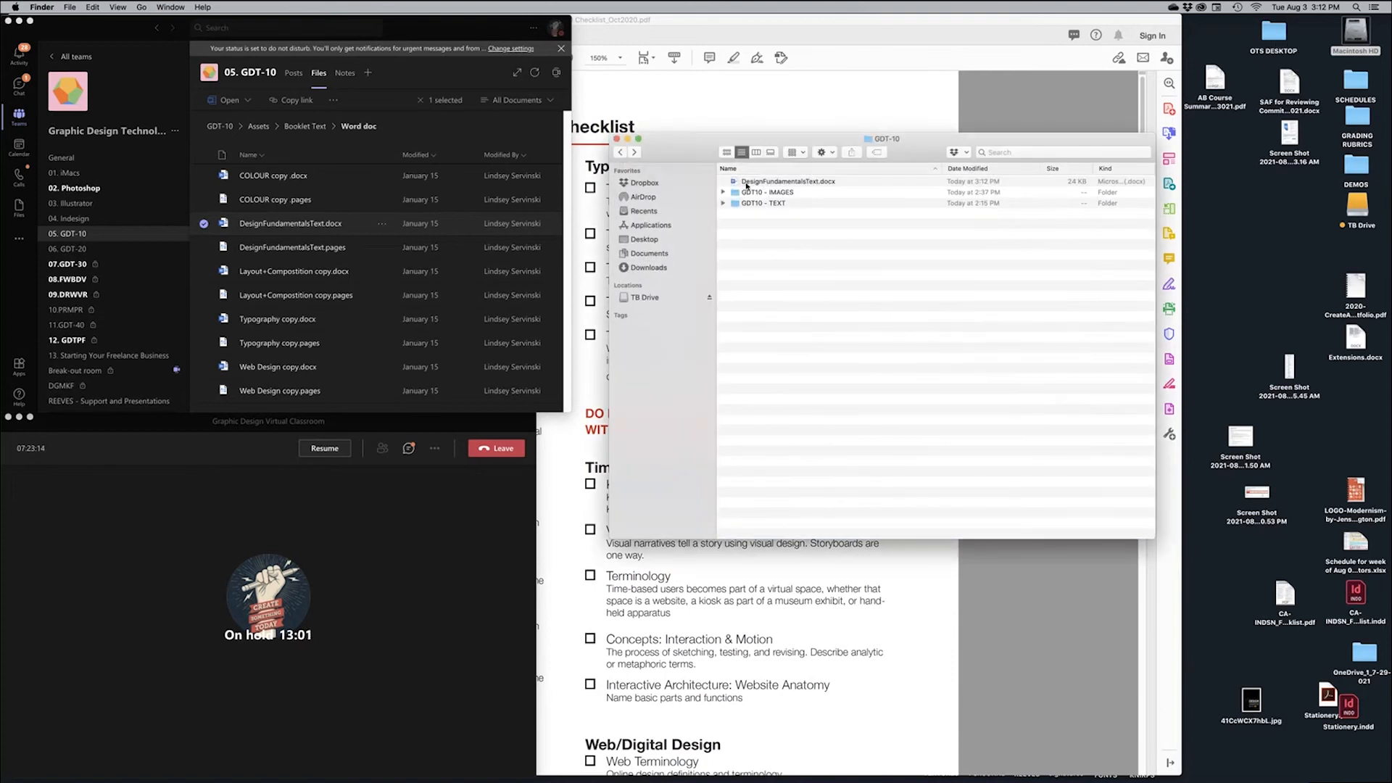
pyautogui.moveTo(749, 183); pyautogui.dragTo(726, 204)
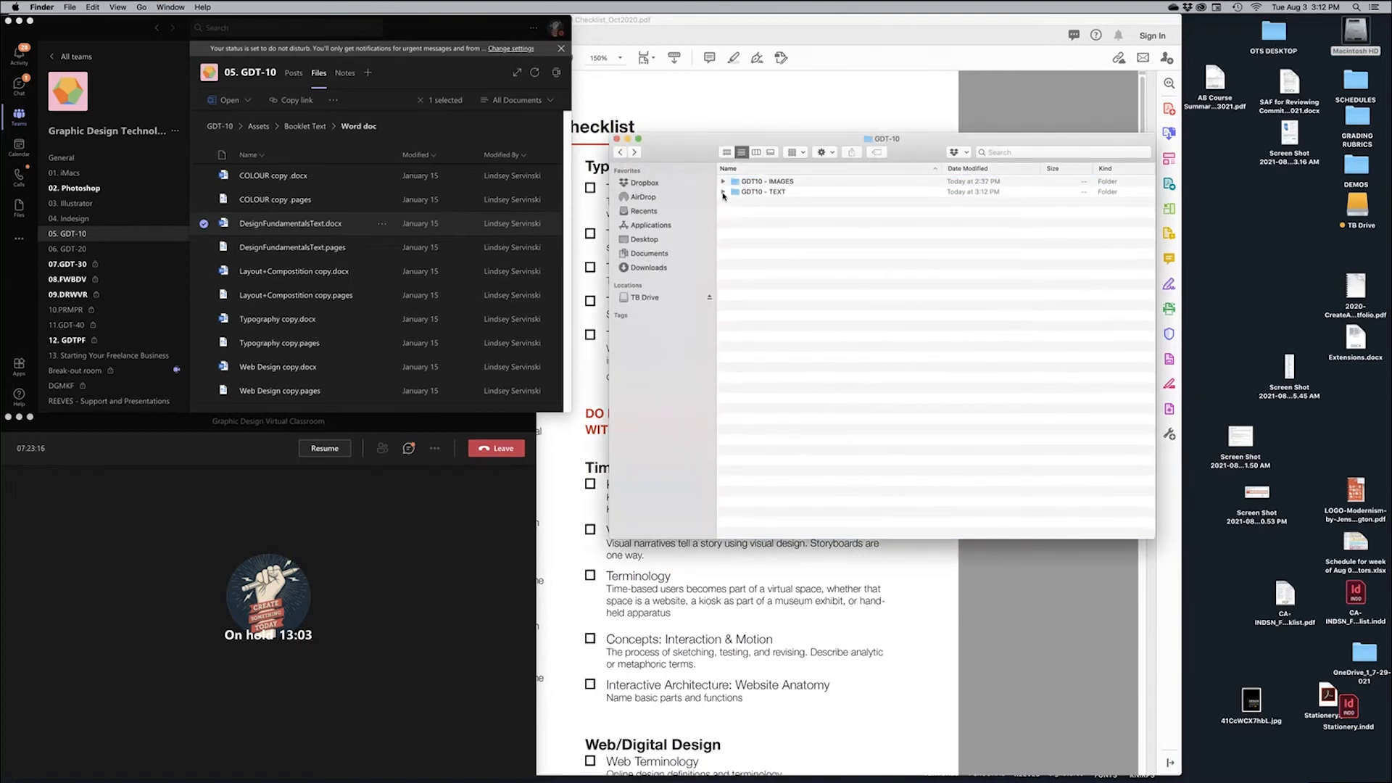
pyautogui.click(723, 191)
pyautogui.click(760, 202)
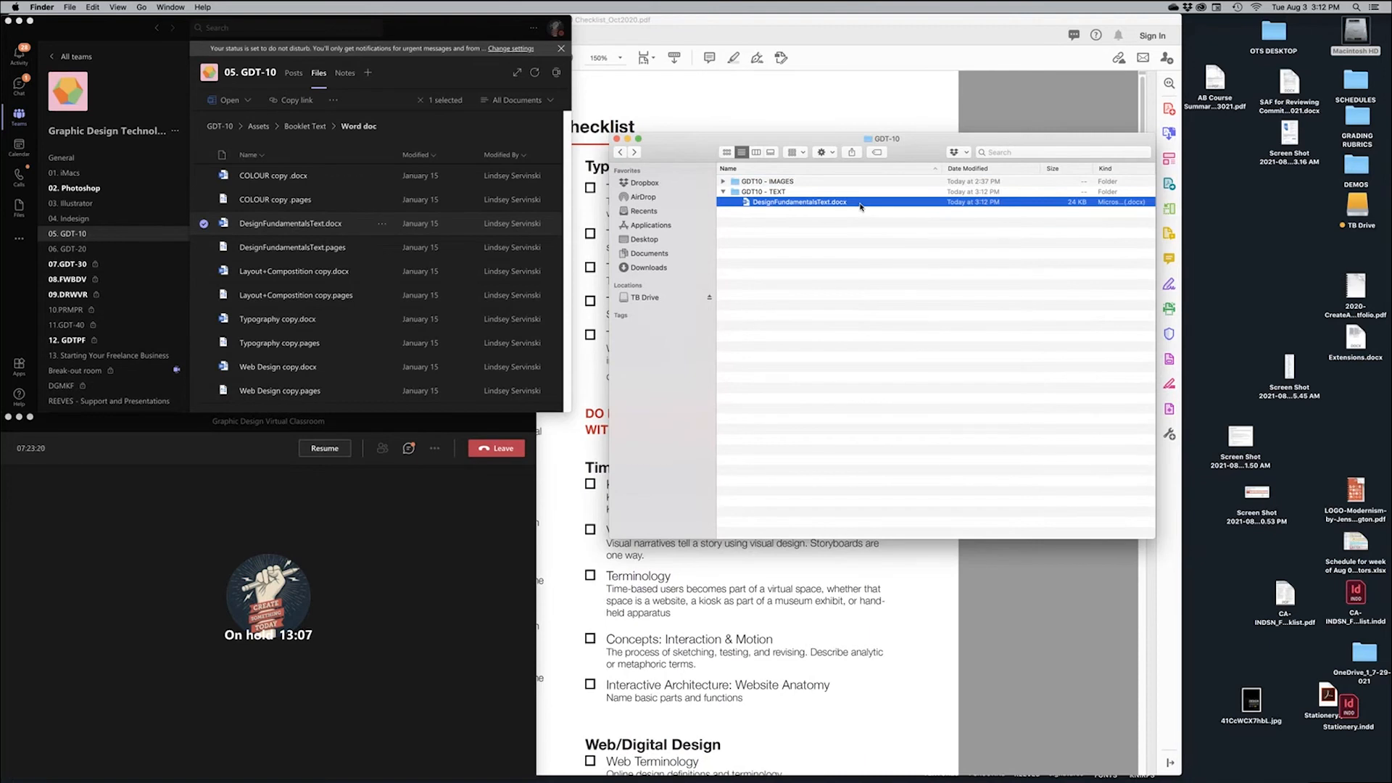
pyautogui.press('super+Tab')
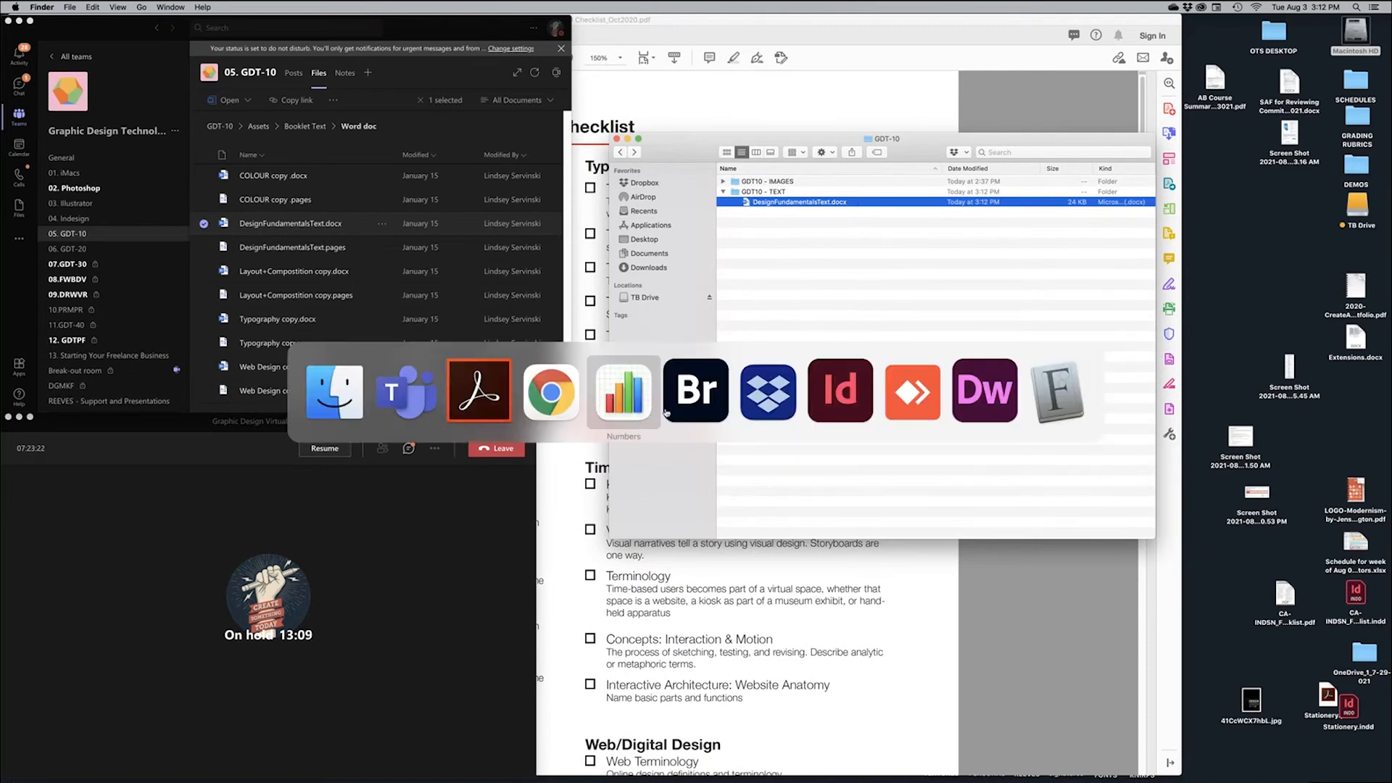
pyautogui.click(841, 397)
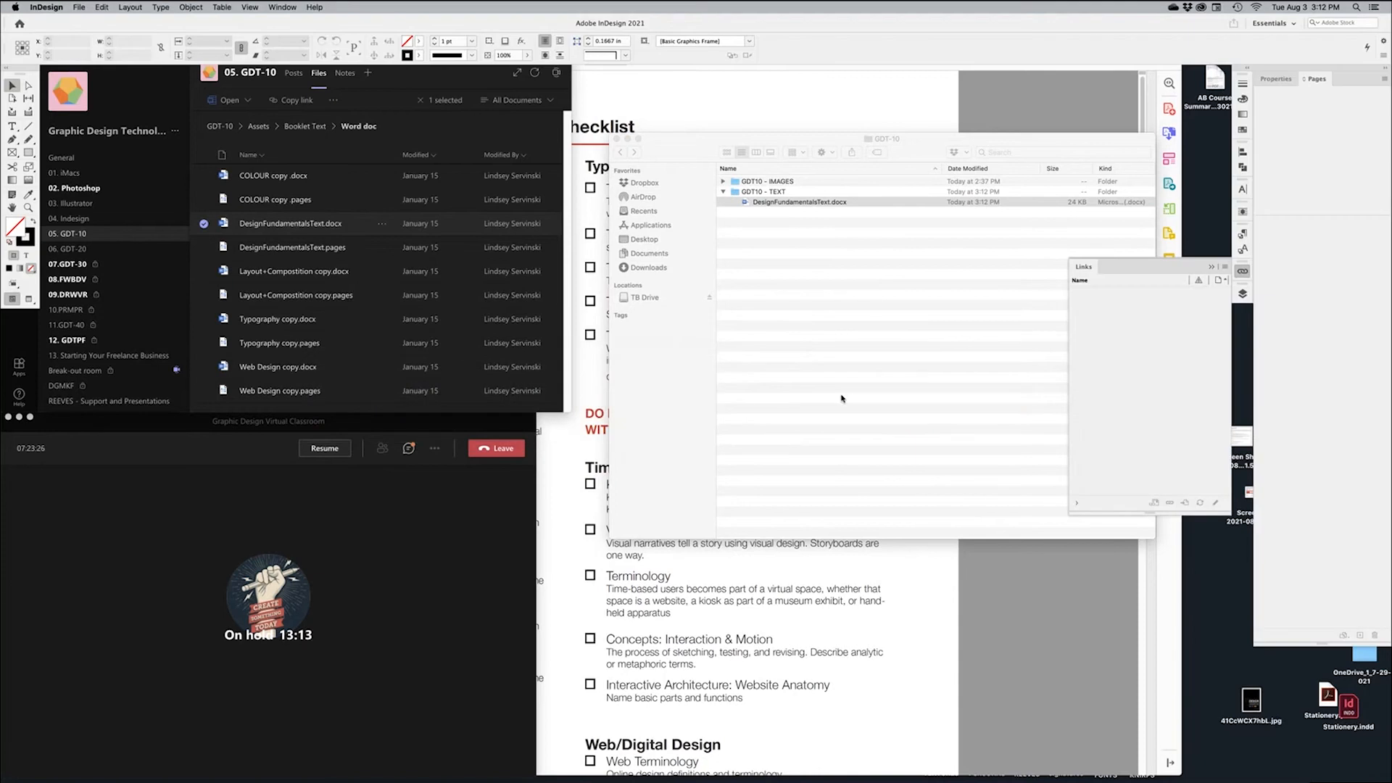
# Start a new print document with 8 pages, 6 columns and 0.25 in gutters
pyautogui.press('super+n')
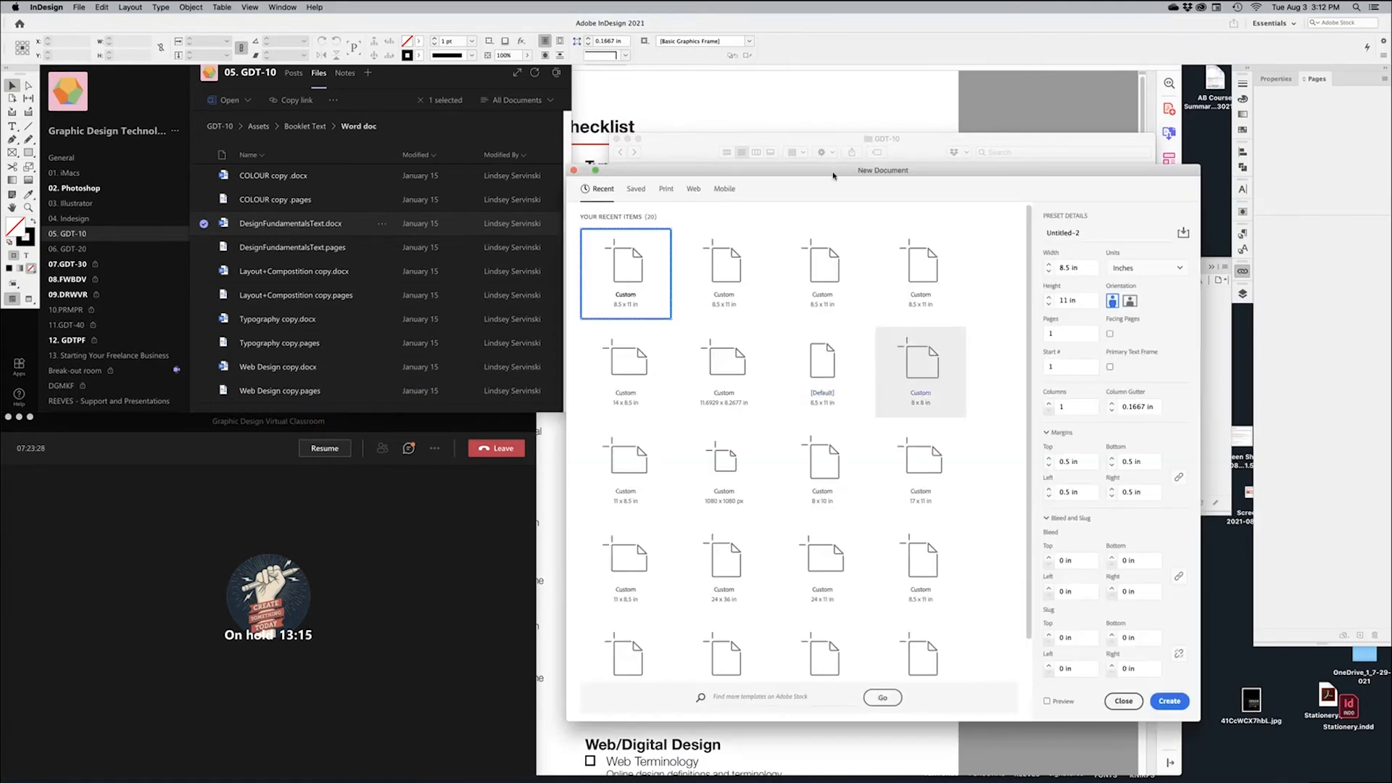
pyautogui.click(667, 192)
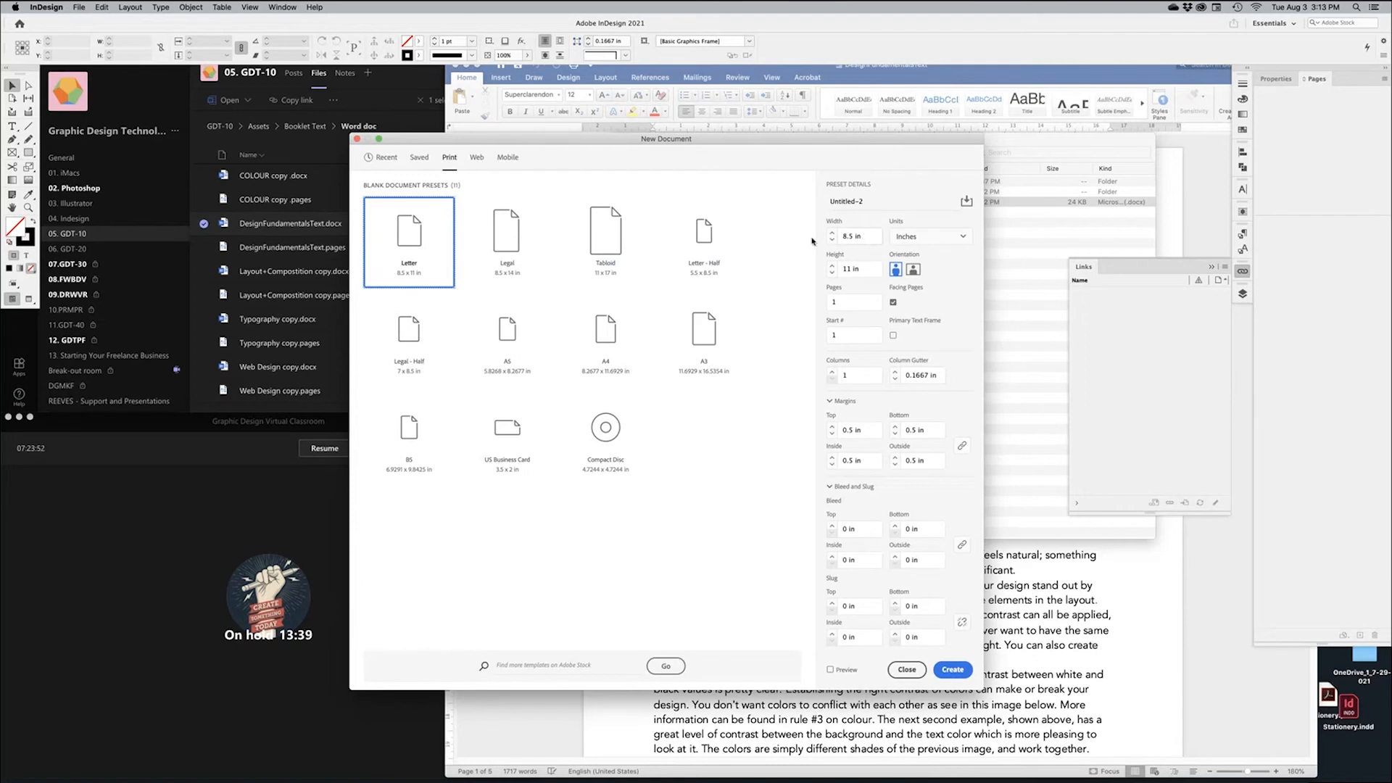
pyautogui.click(876, 237)
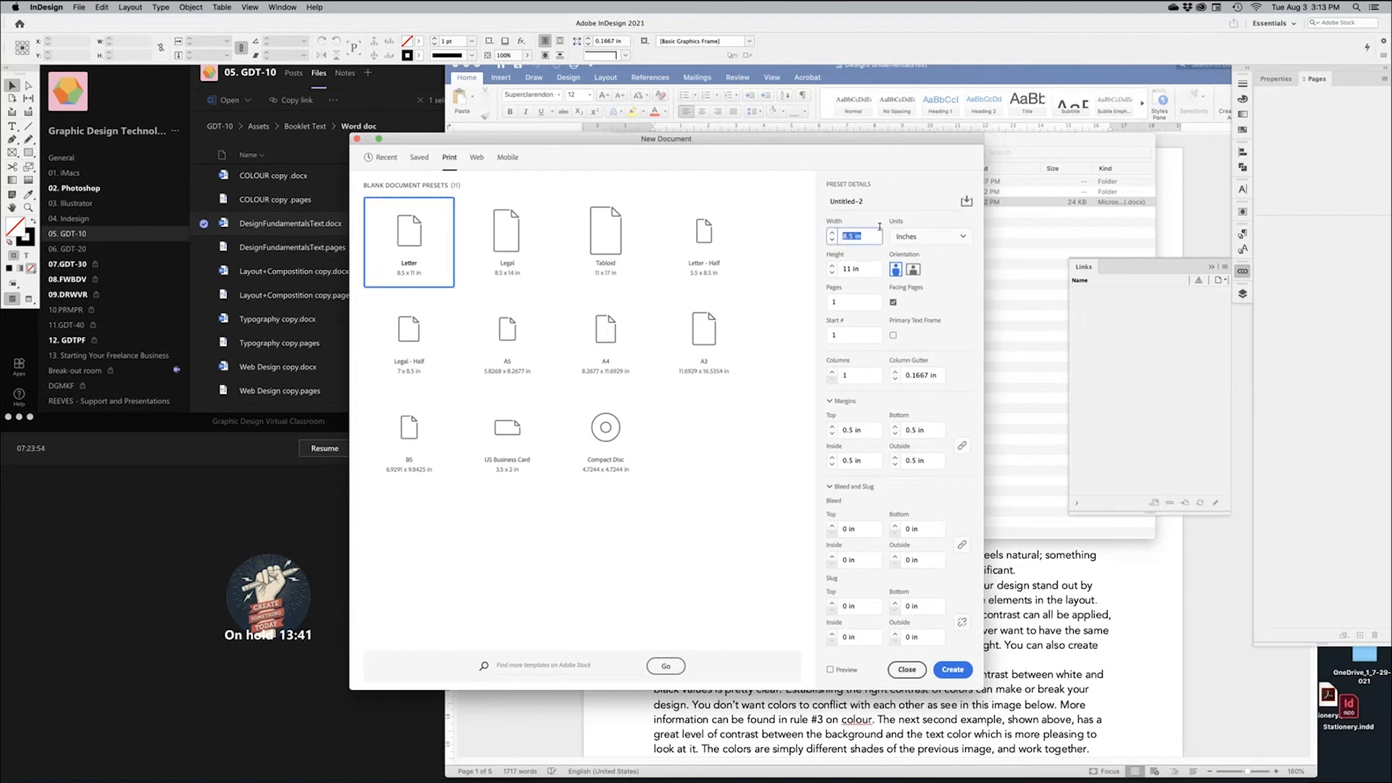
pyautogui.write('8')
pyautogui.press('Tab')
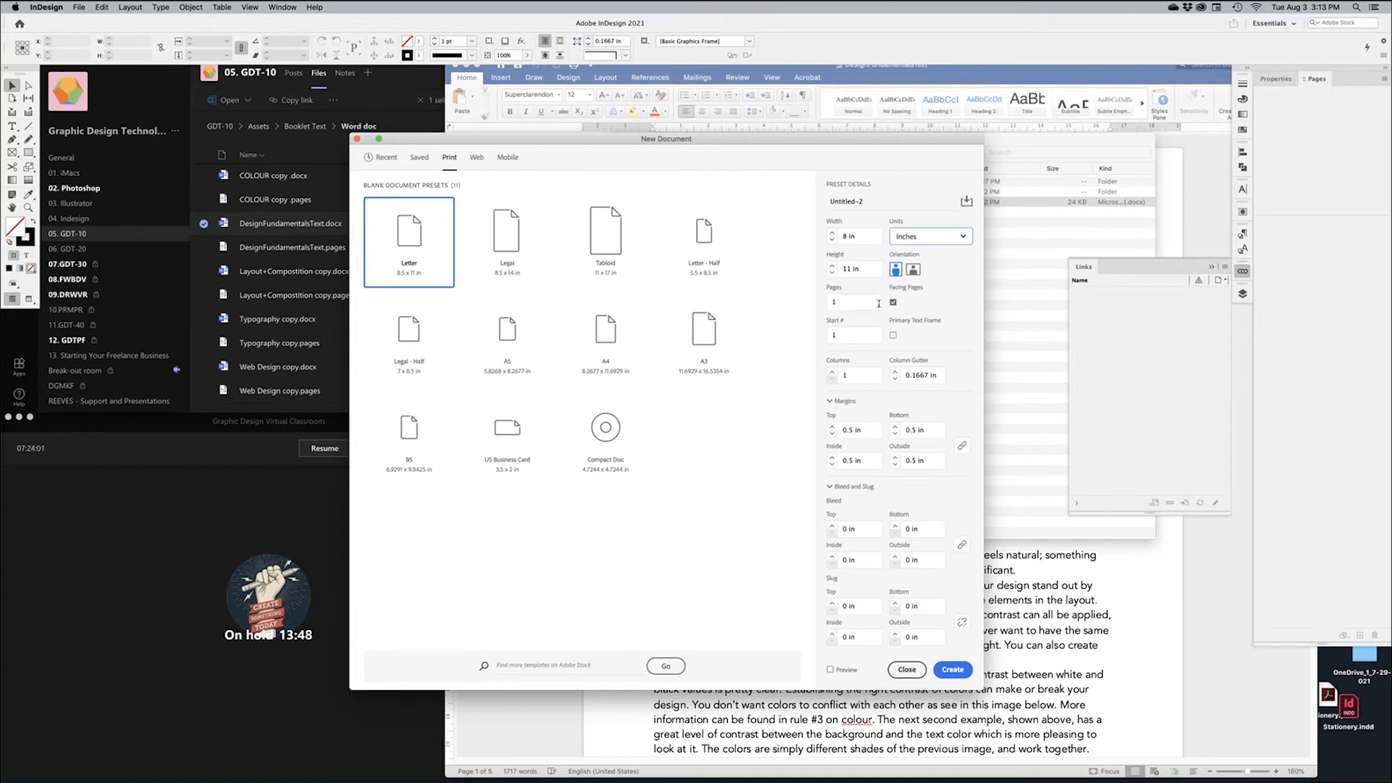
pyautogui.click(834, 303)
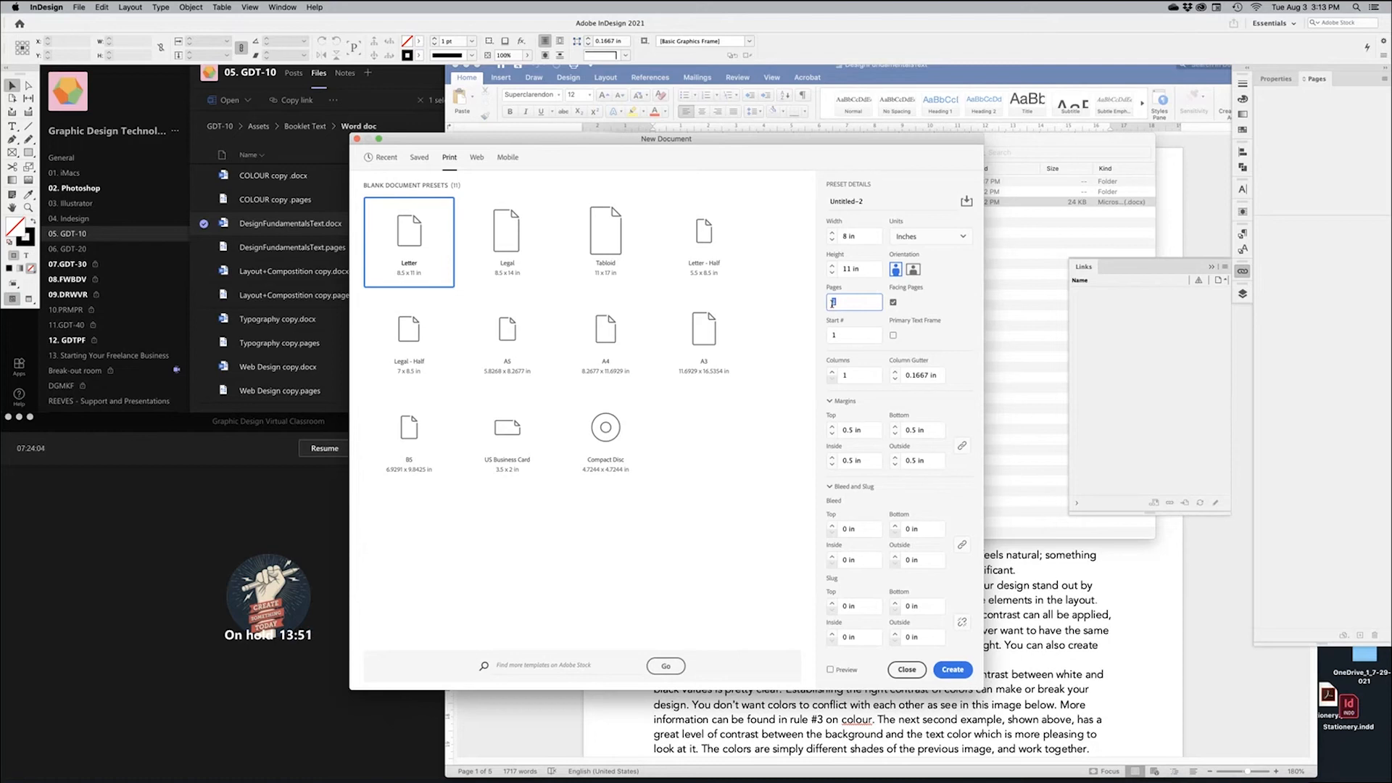
pyautogui.press('Tab')
pyautogui.click(833, 372)
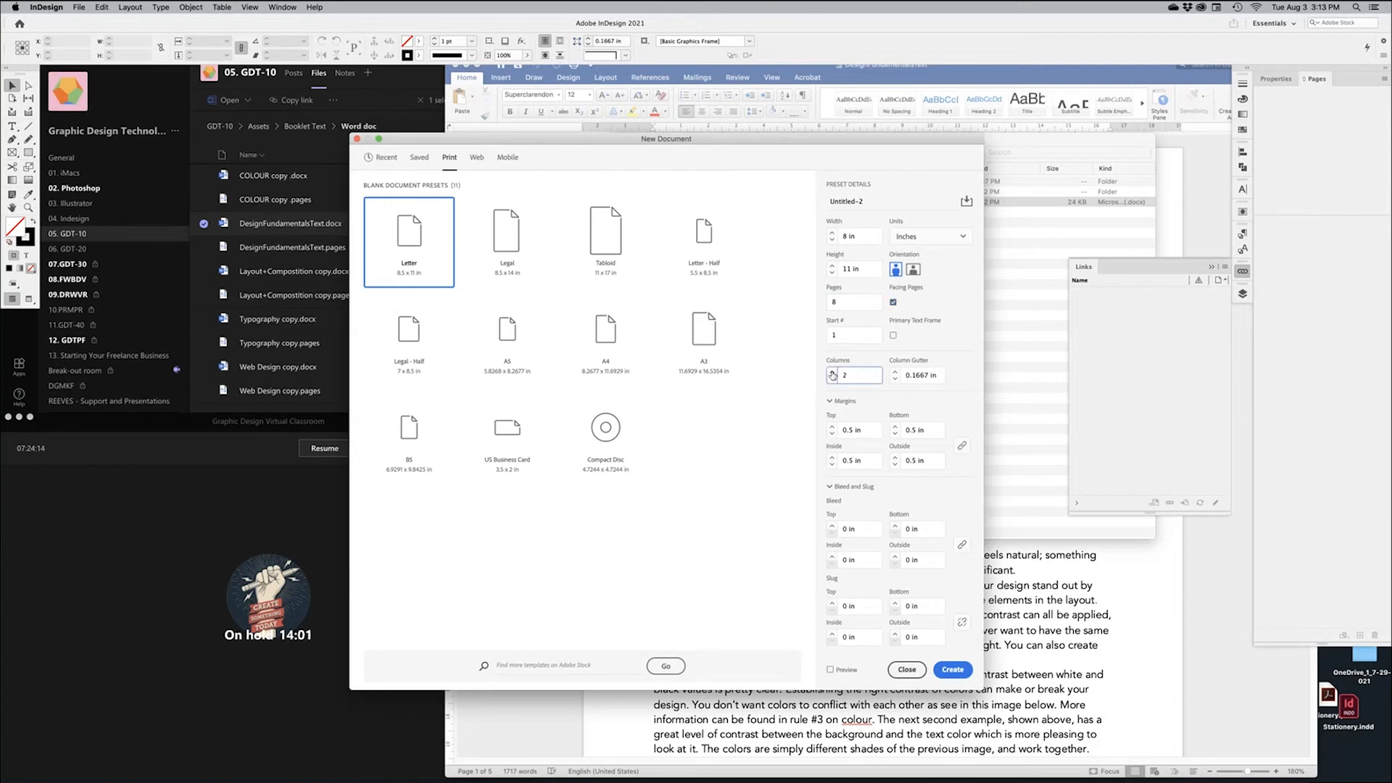
pyautogui.click(833, 373)
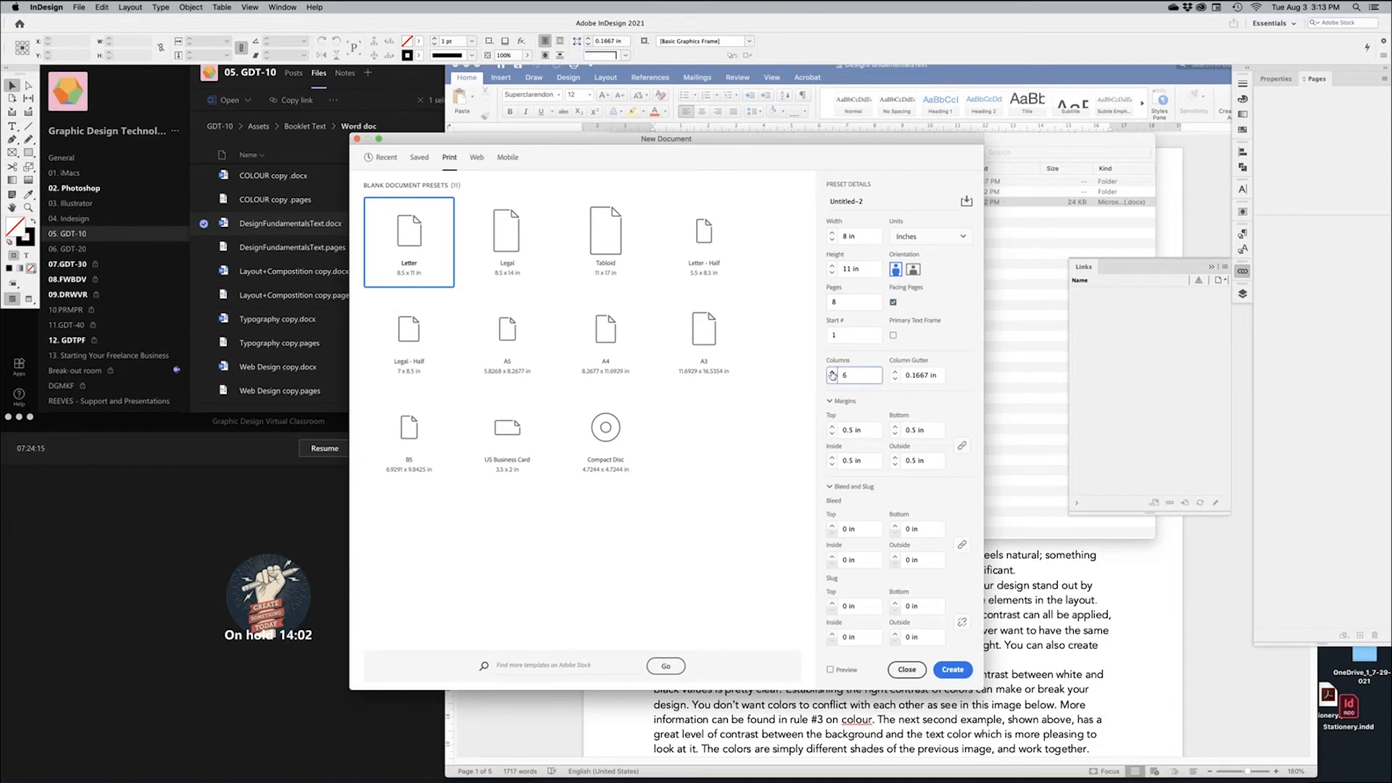
pyautogui.click(896, 372)
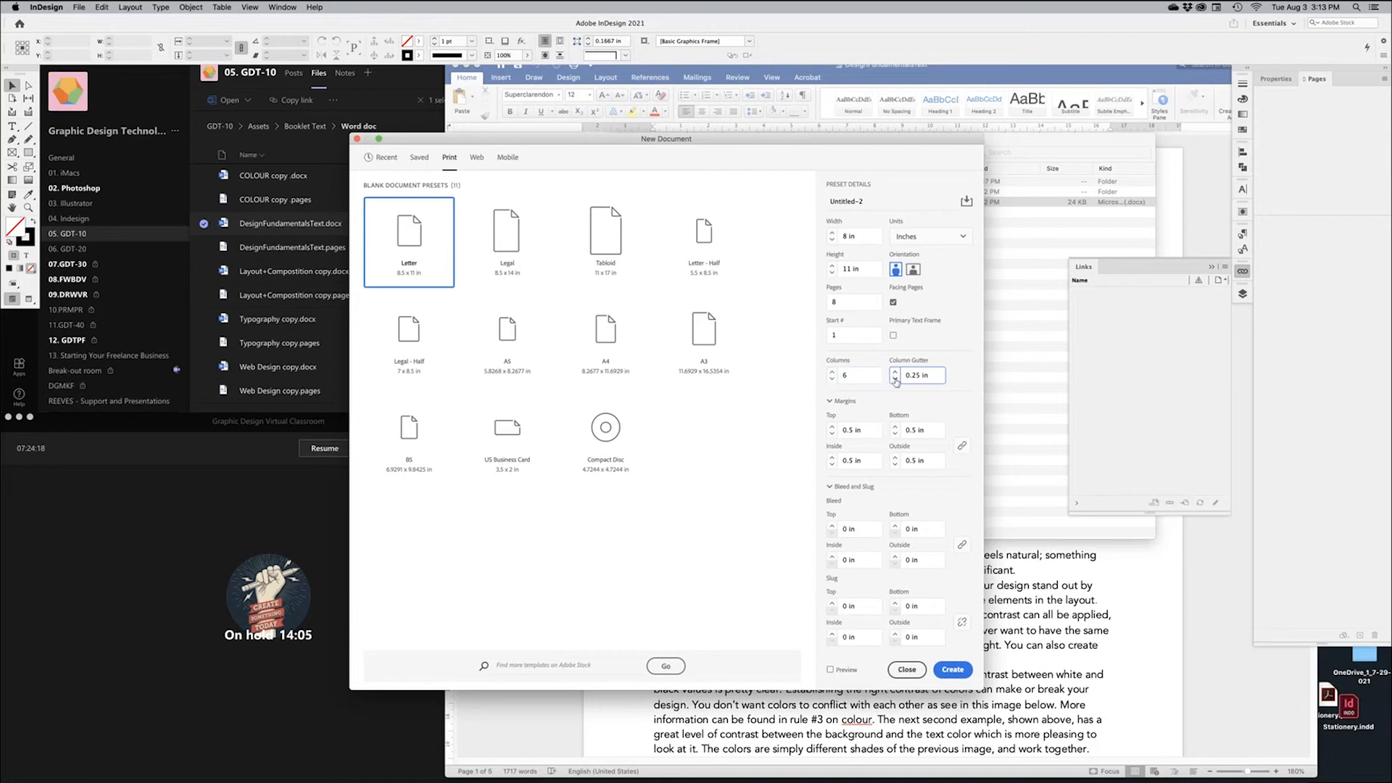
# Make it landscape, 10 in wide, with a 1 in inside margin and 0.125 in bleed, and create it
pyautogui.click(913, 271)
pyautogui.click(870, 236)
pyautogui.write('10')
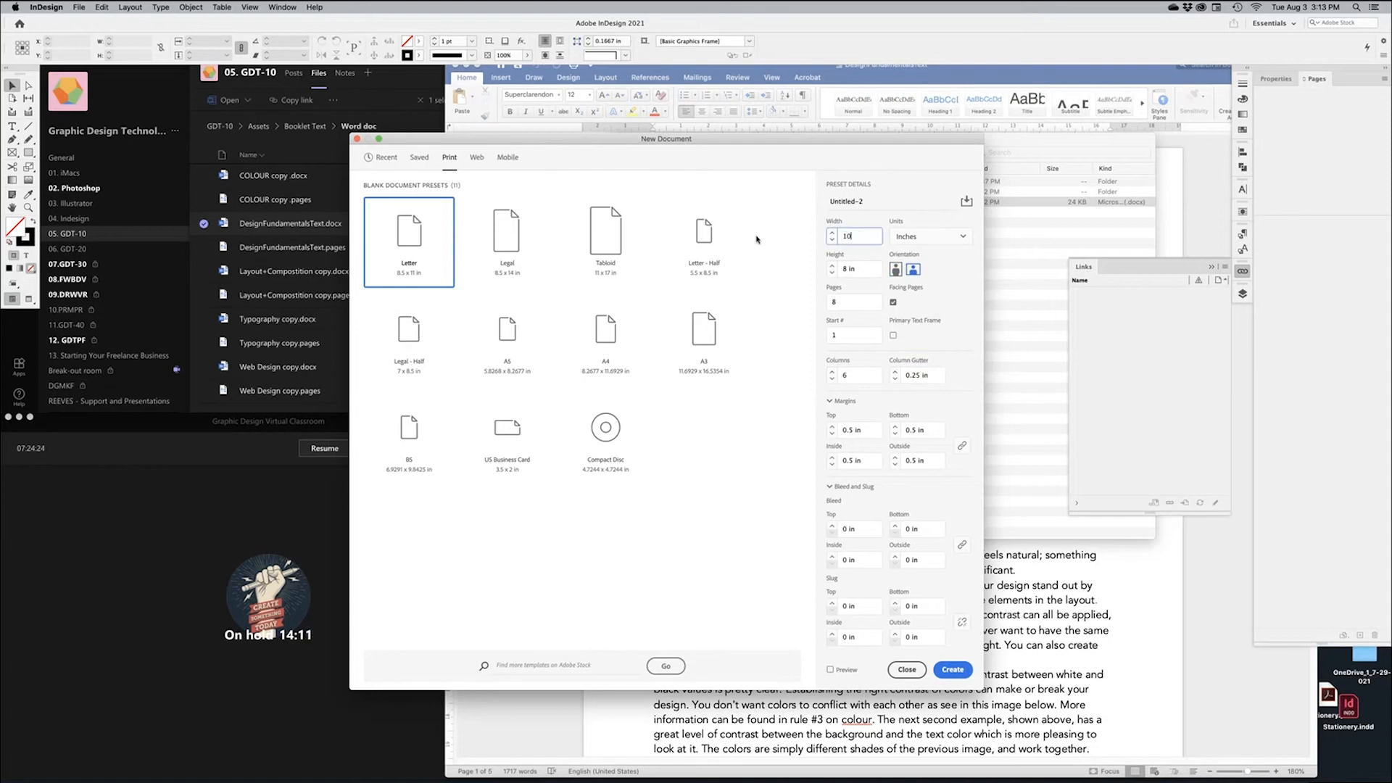
pyautogui.press('Tab')
pyautogui.click(963, 446)
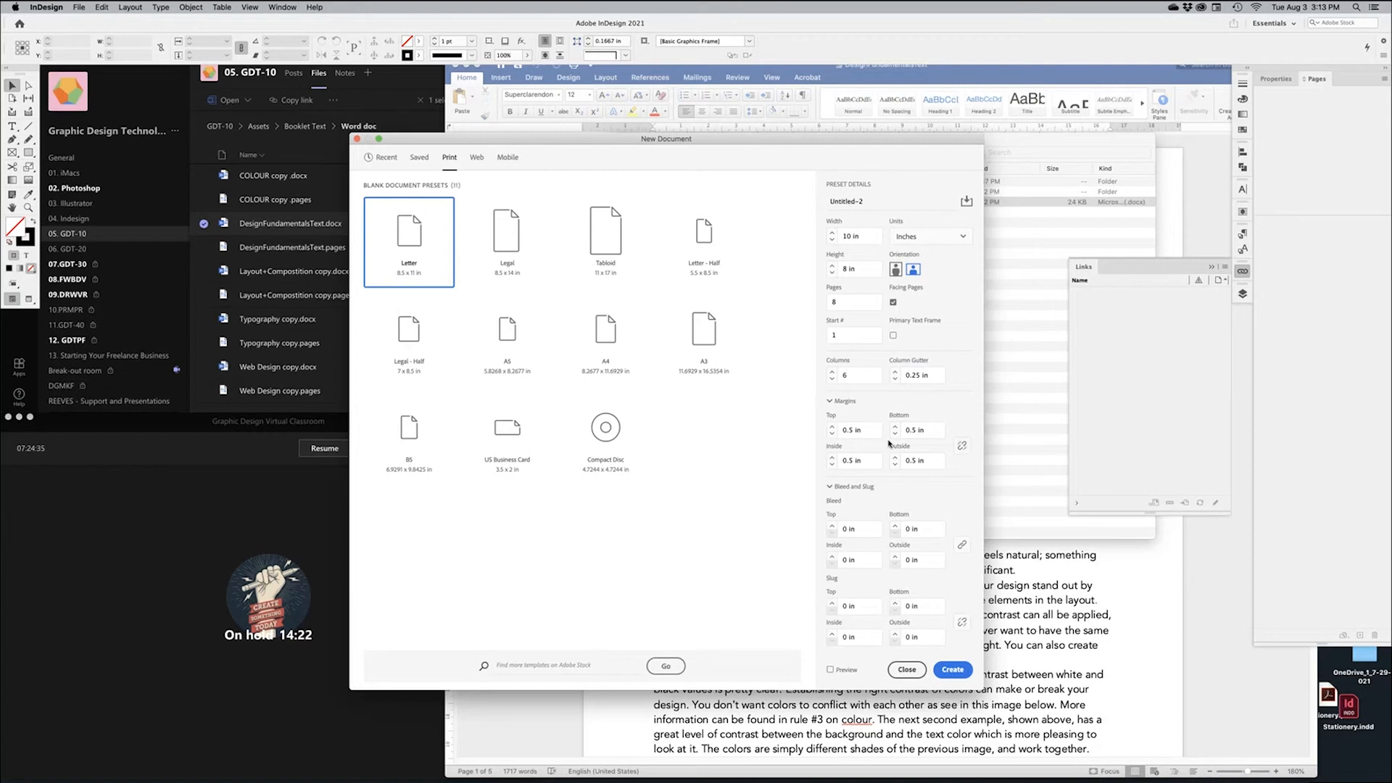
pyautogui.doubleClick(849, 460)
pyautogui.write('1')
pyautogui.click(833, 526)
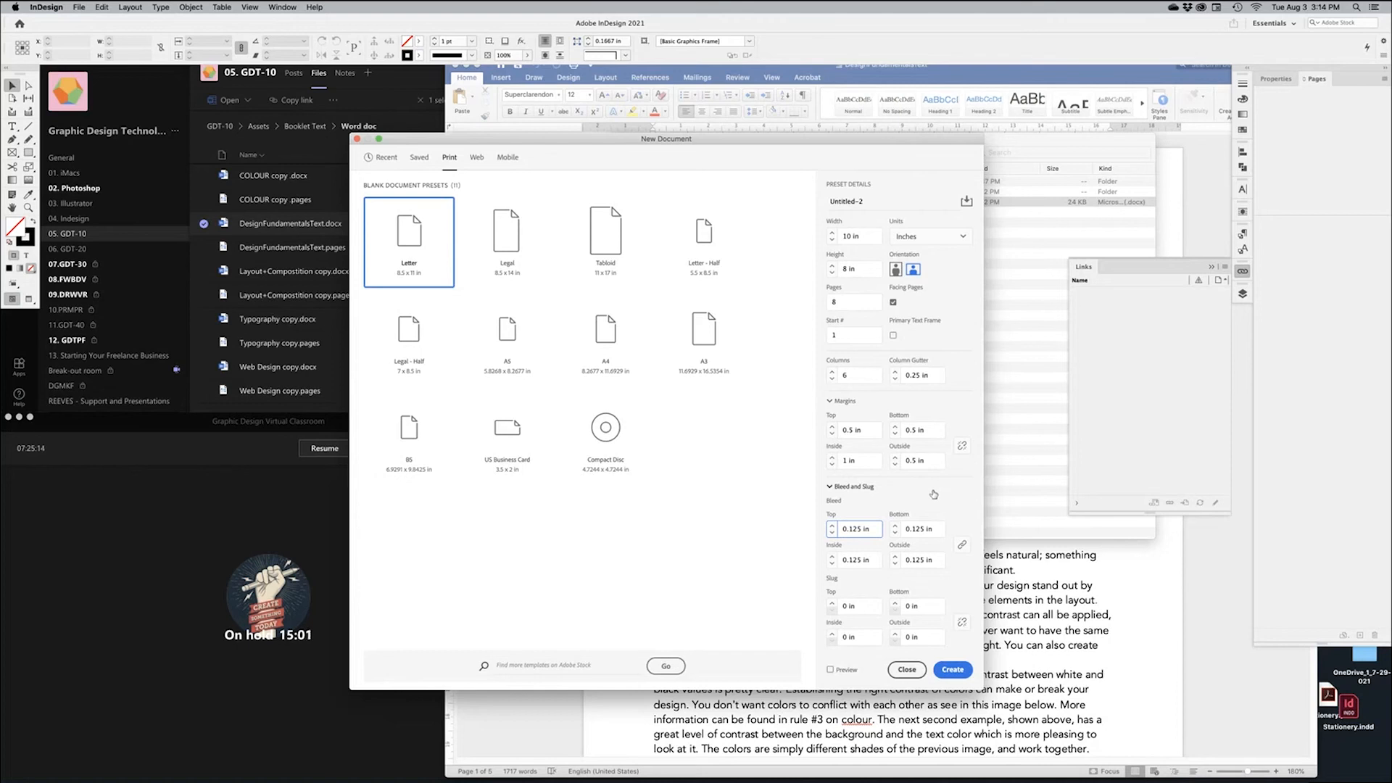
pyautogui.click(952, 670)
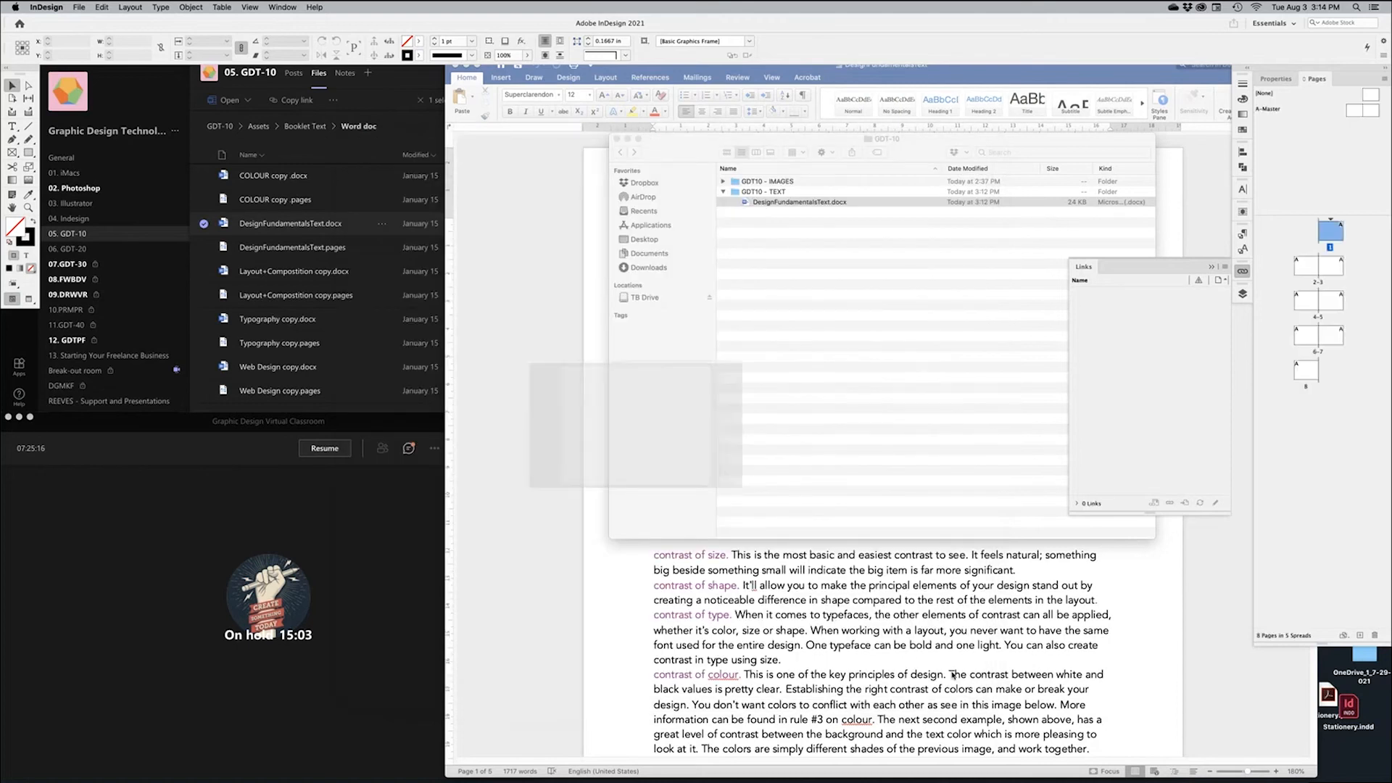
# Center spread 2-3, close the Links panel and show the Paragraph Styles panel
pyautogui.press('super+minus')
pyautogui.press('super+minus')
pyautogui.press('super+minus')
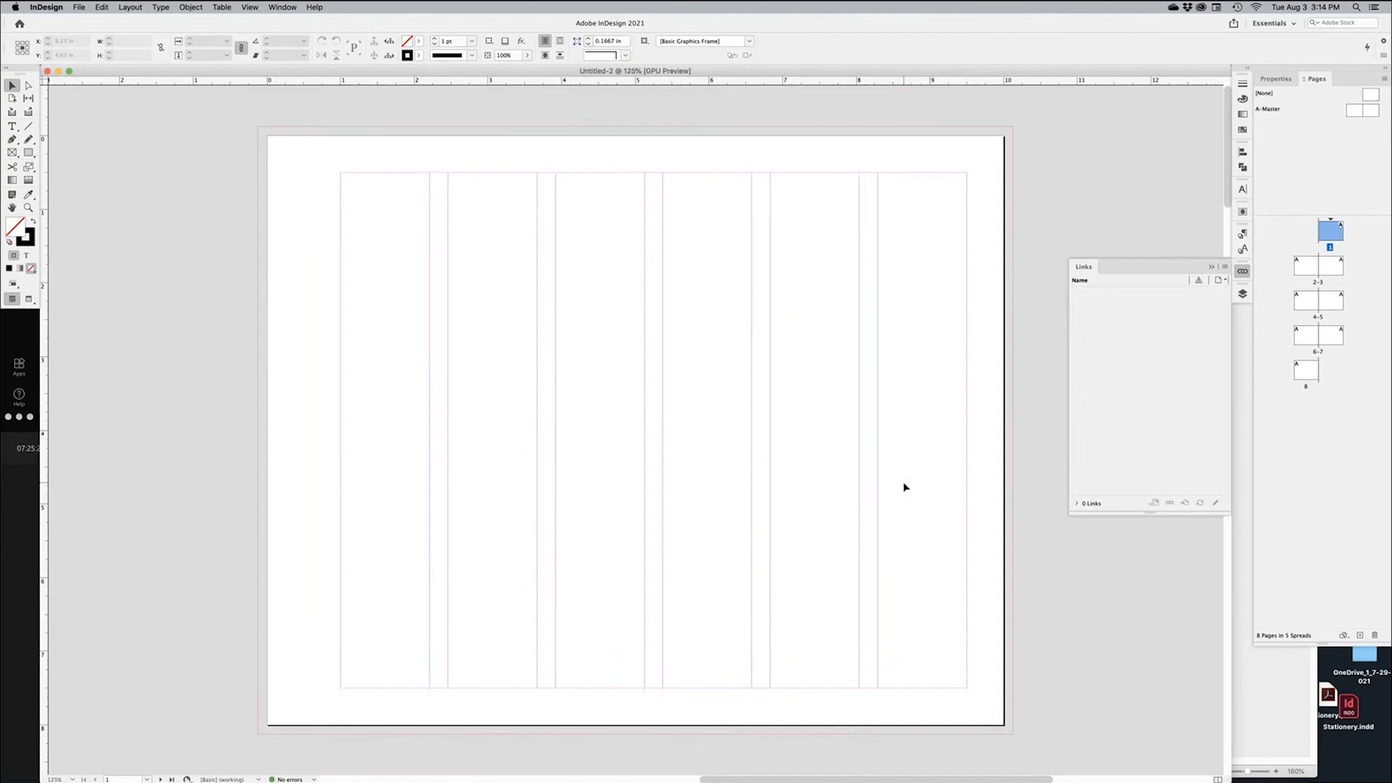
pyautogui.moveTo(586, 564); pyautogui.dragTo(831, 202)
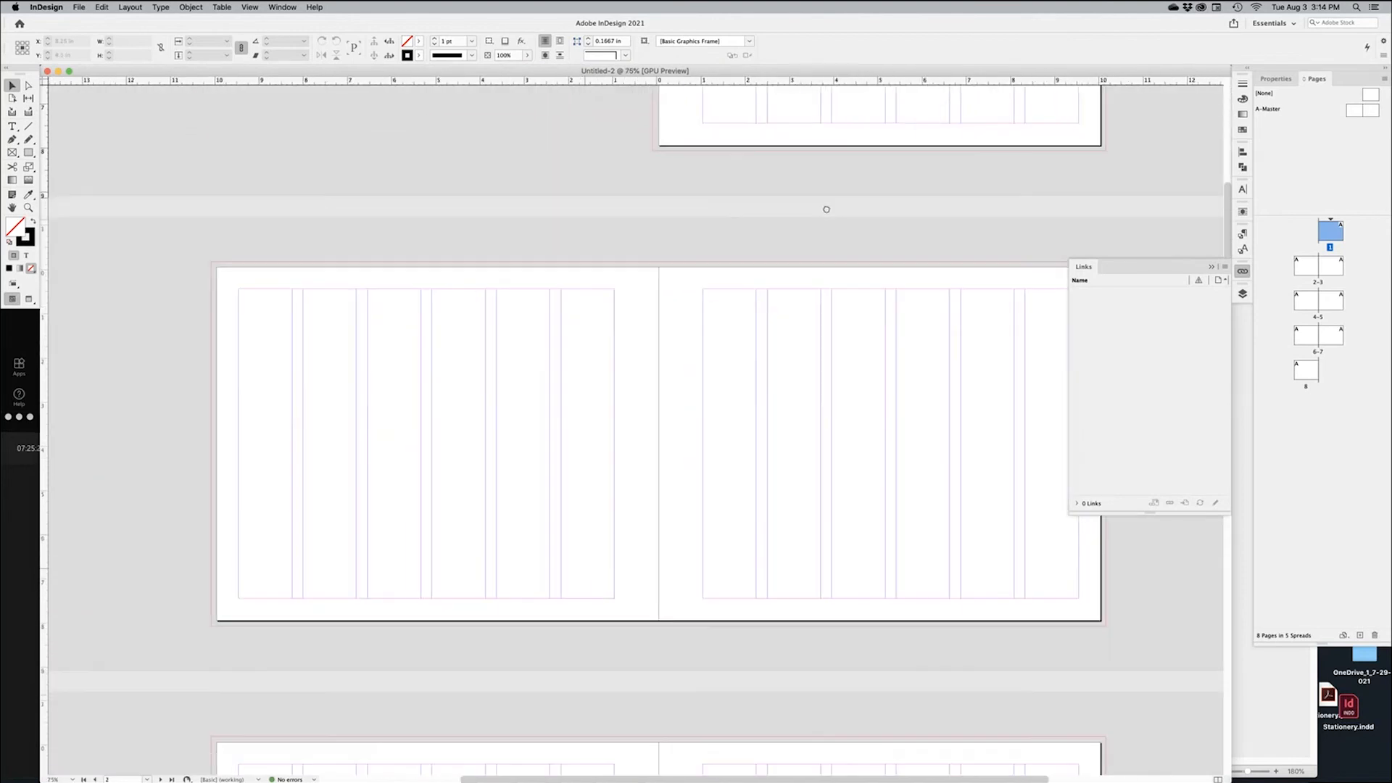
pyautogui.moveTo(660, 406); pyautogui.dragTo(823, 376)
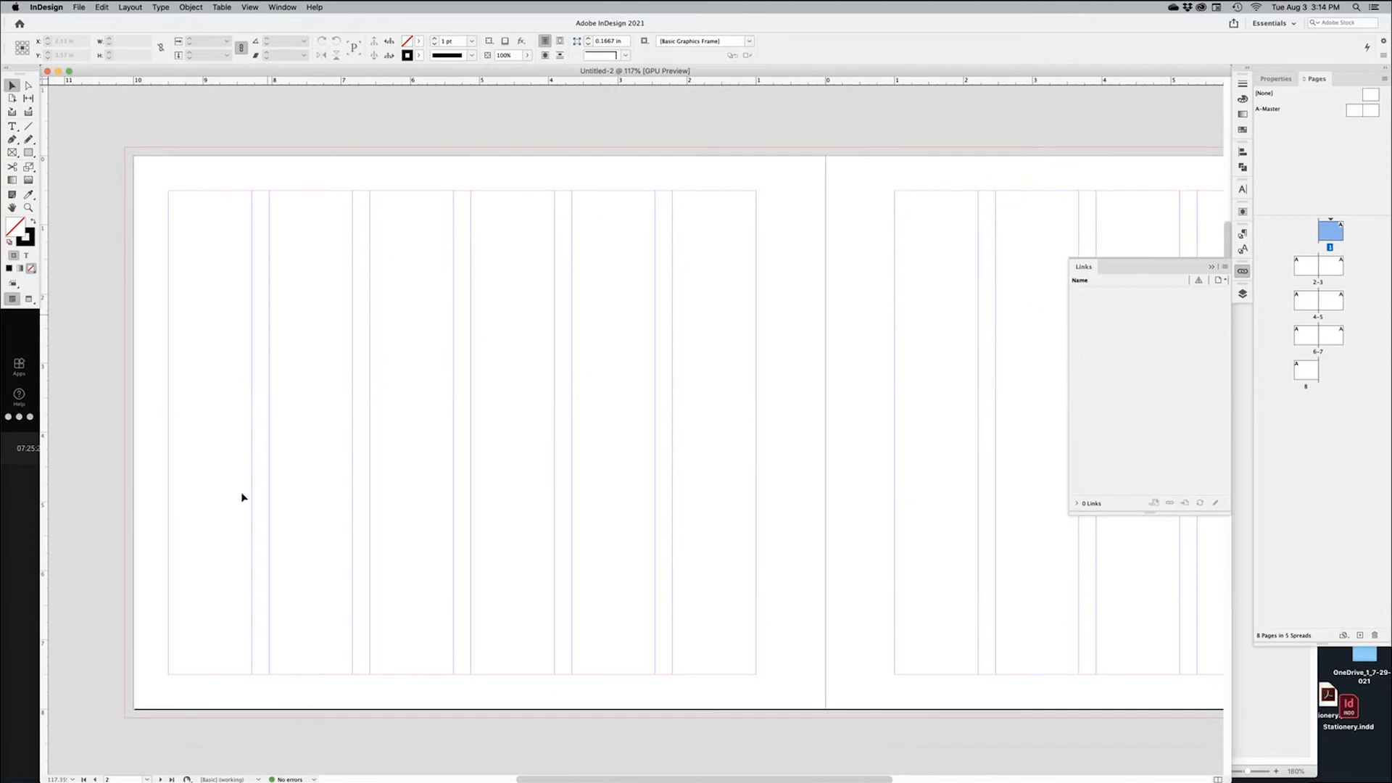
pyautogui.moveTo(741, 470); pyautogui.dragTo(619, 467)
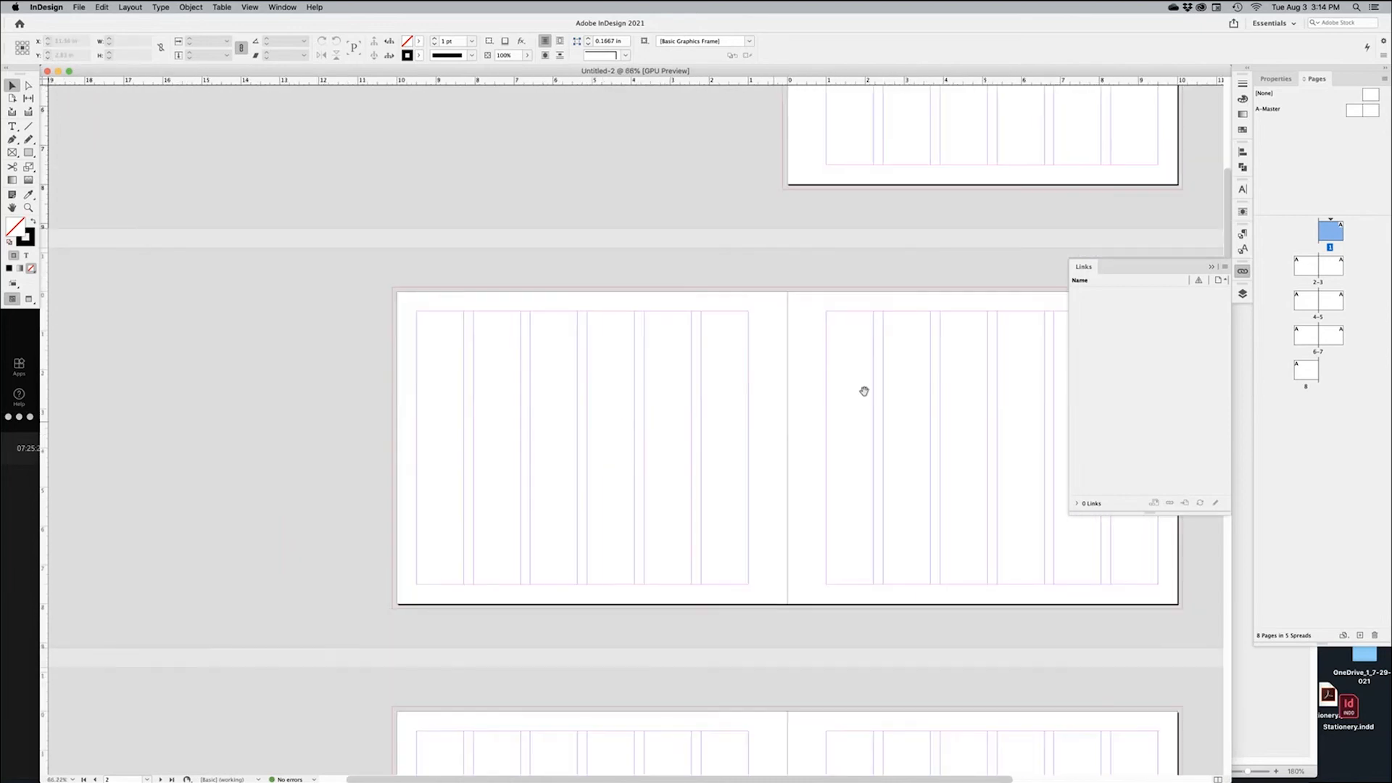
pyautogui.moveTo(865, 394); pyautogui.dragTo(688, 466)
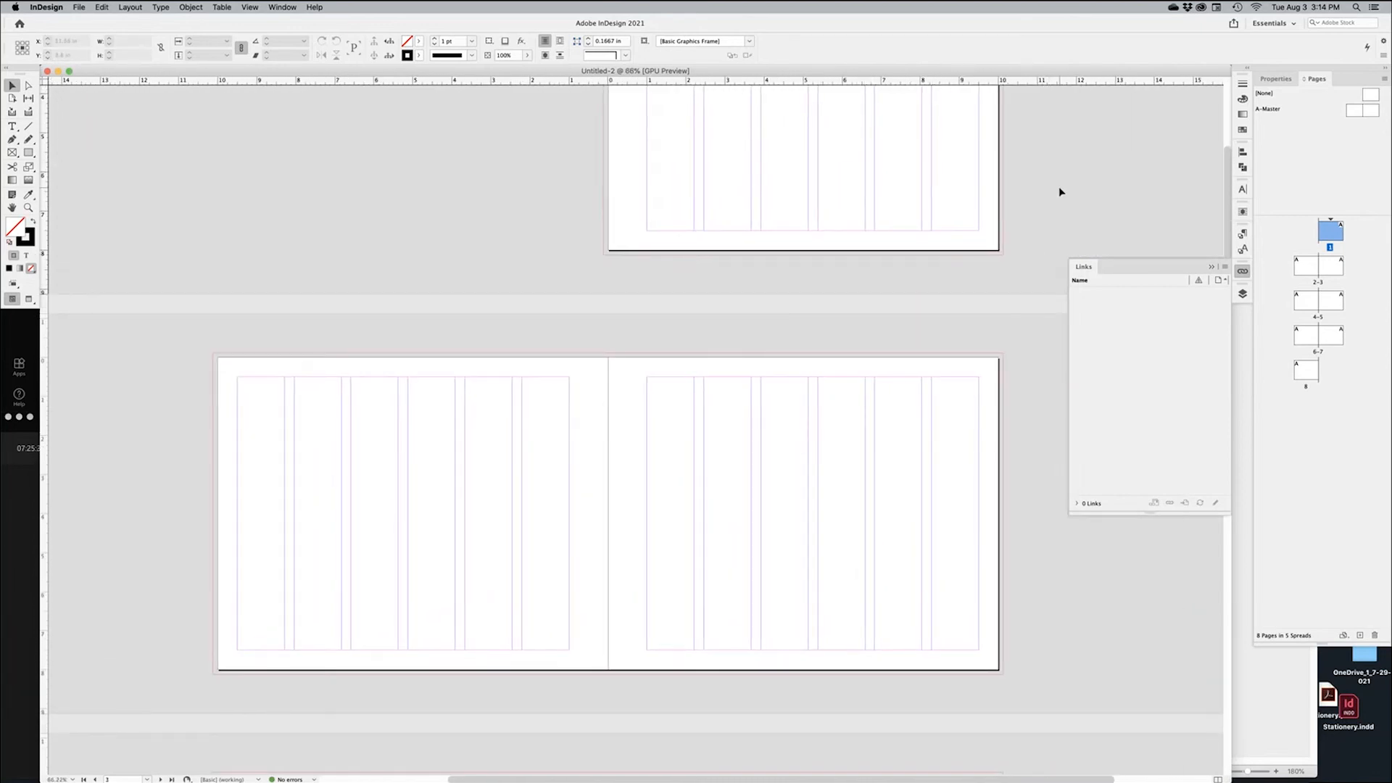
pyautogui.click(1211, 268)
pyautogui.click(1243, 235)
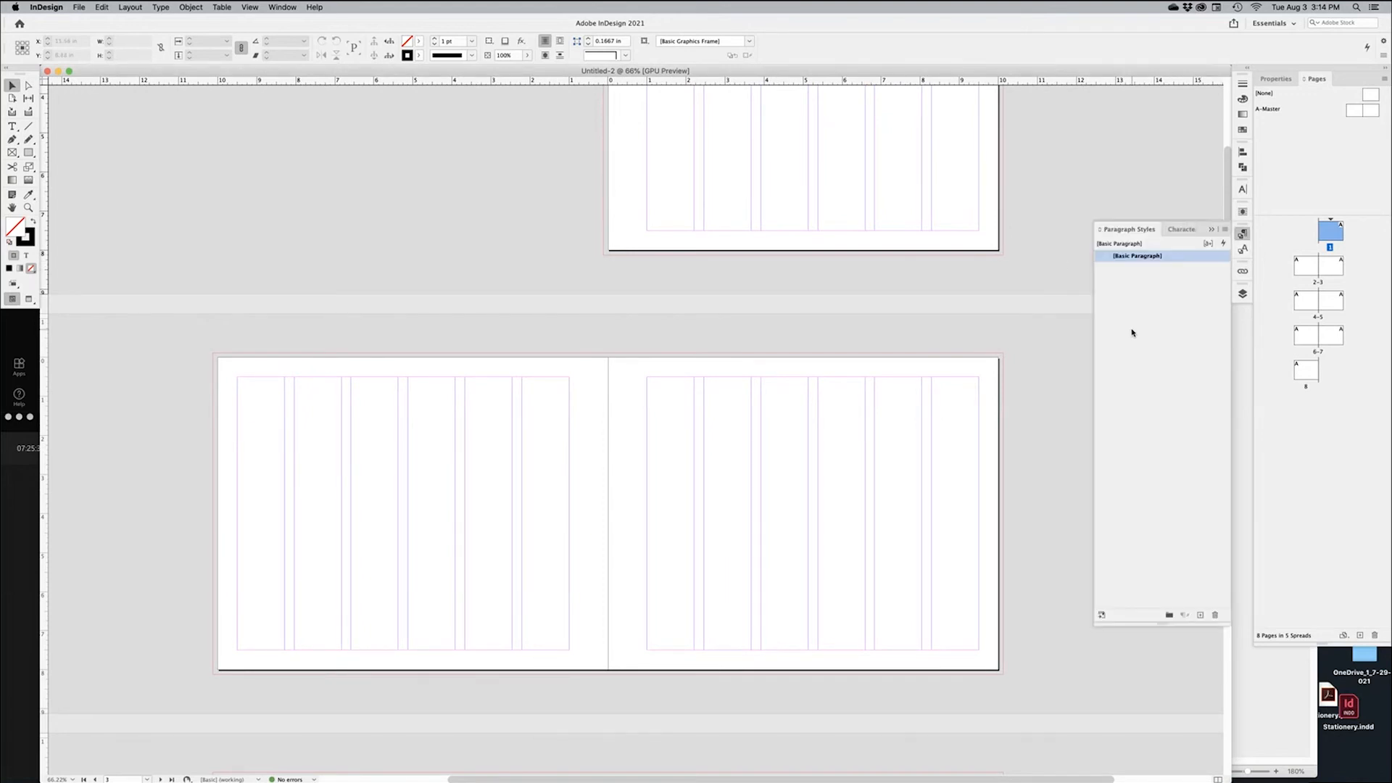
# Create a new paragraph style named Header set in Raleway ExtraBold 20 pt
pyautogui.click(1200, 615)
pyautogui.doubleClick(1162, 269)
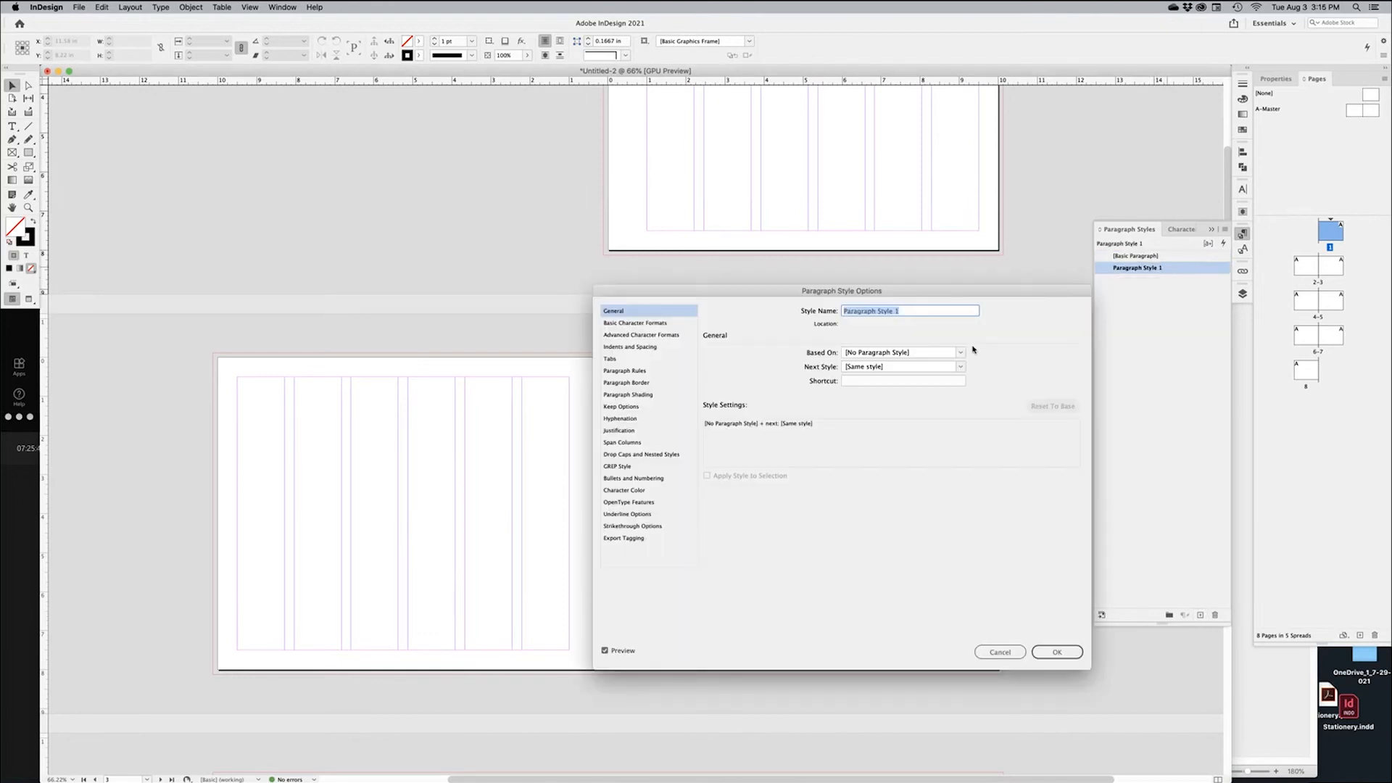
pyautogui.write('Header')
pyautogui.click(634, 324)
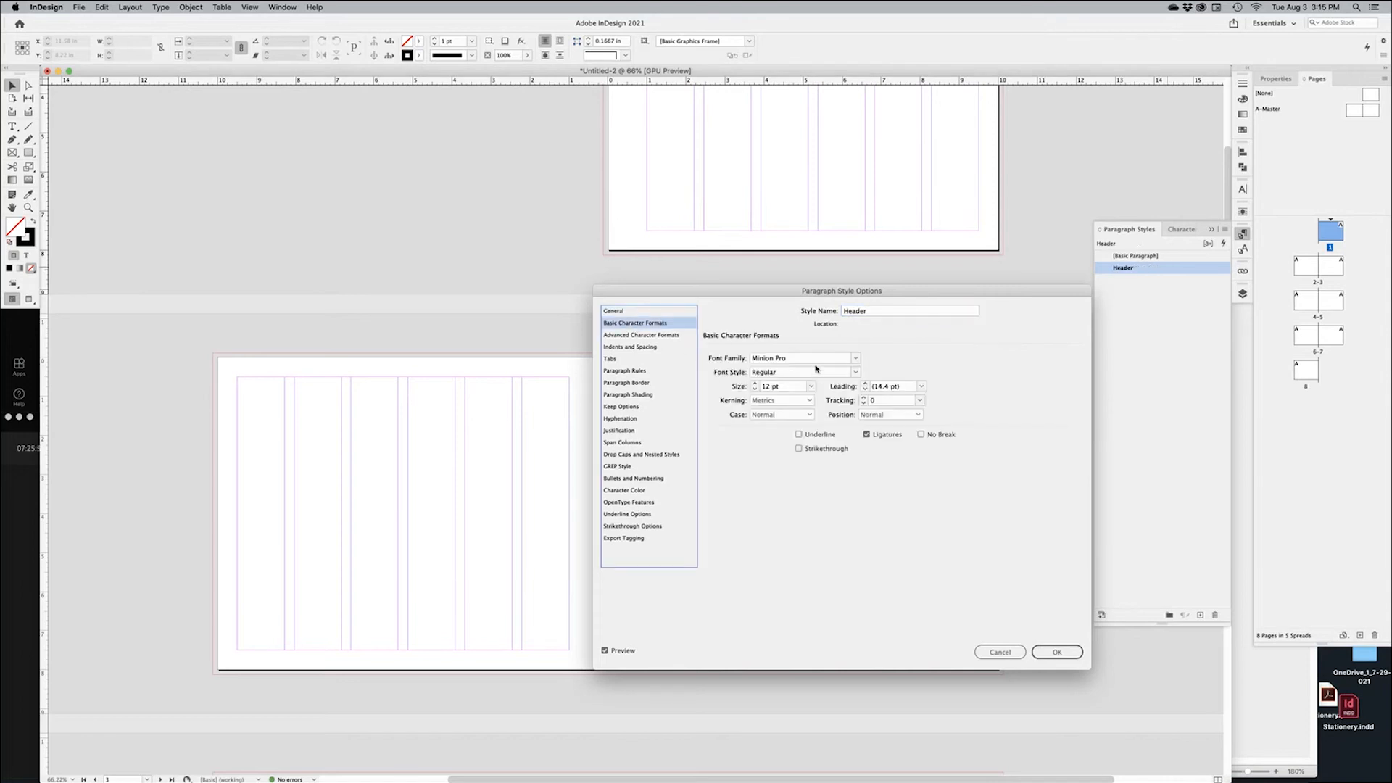
pyautogui.click(855, 359)
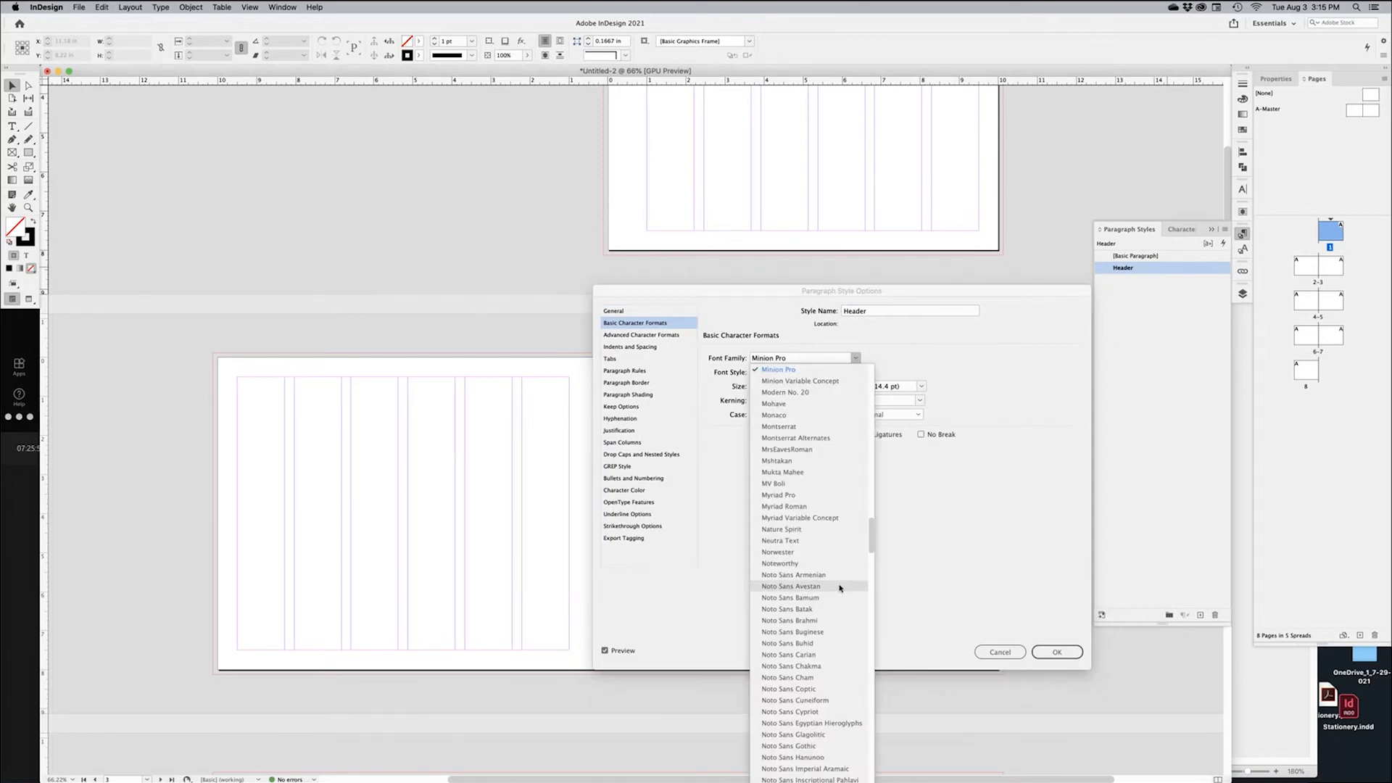
pyautogui.scroll(-7, 840, 588)
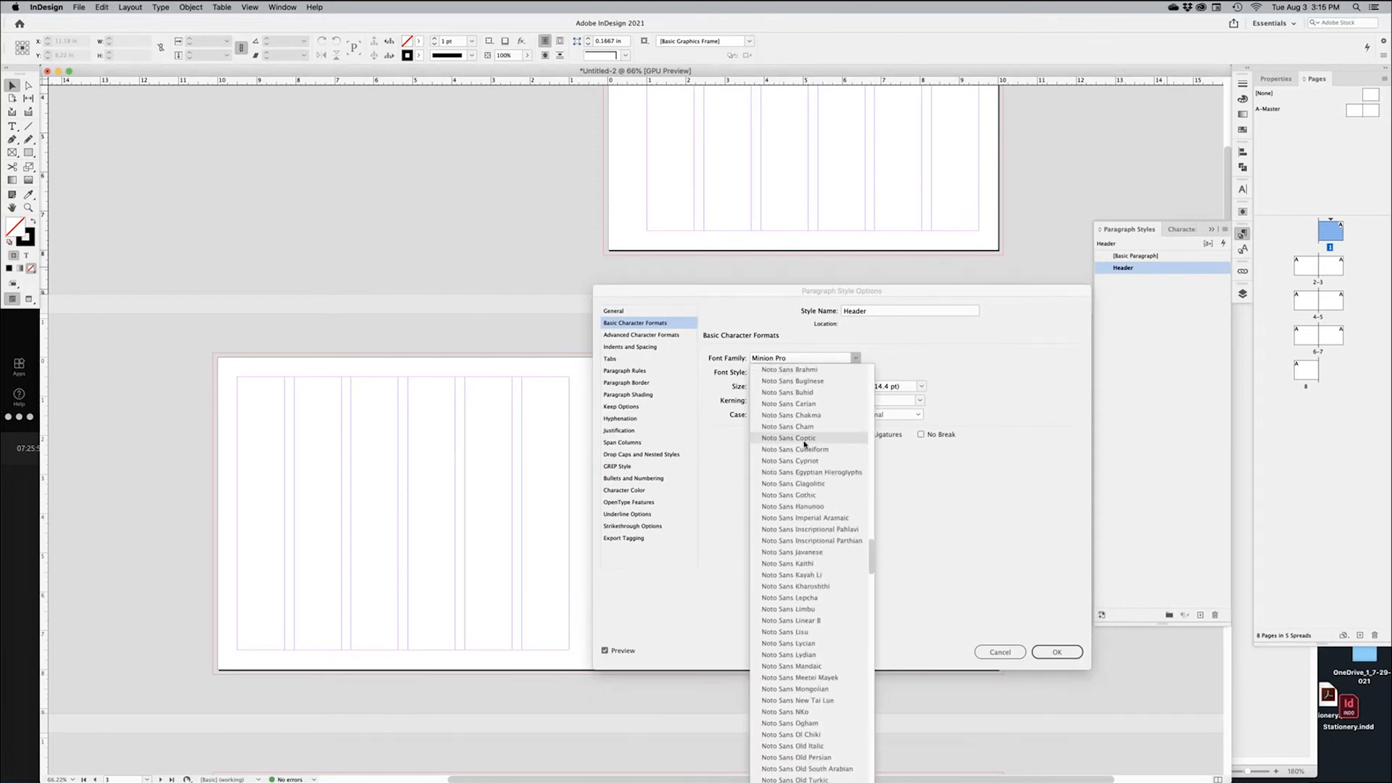
pyautogui.scroll(-10, 798, 685)
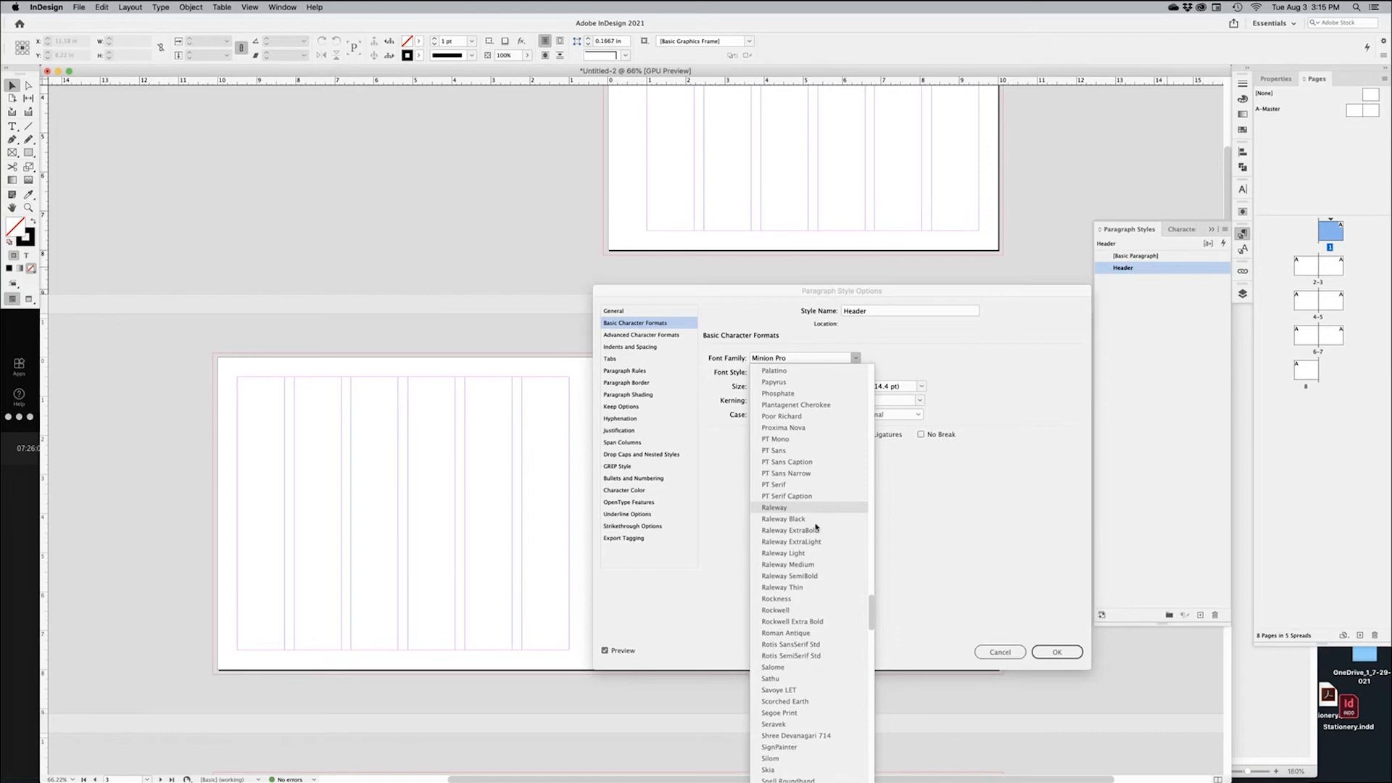
pyautogui.click(814, 532)
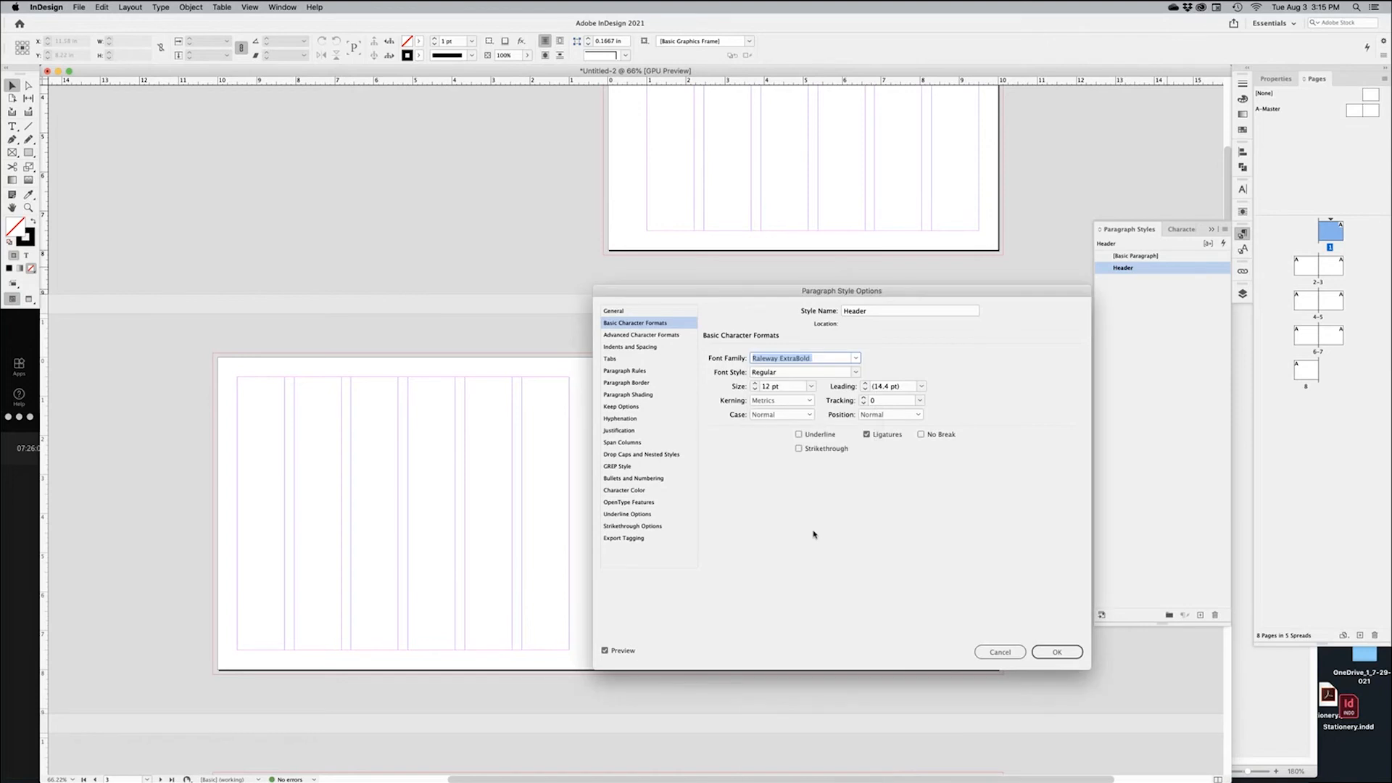
pyautogui.click(856, 375)
pyautogui.click(923, 358)
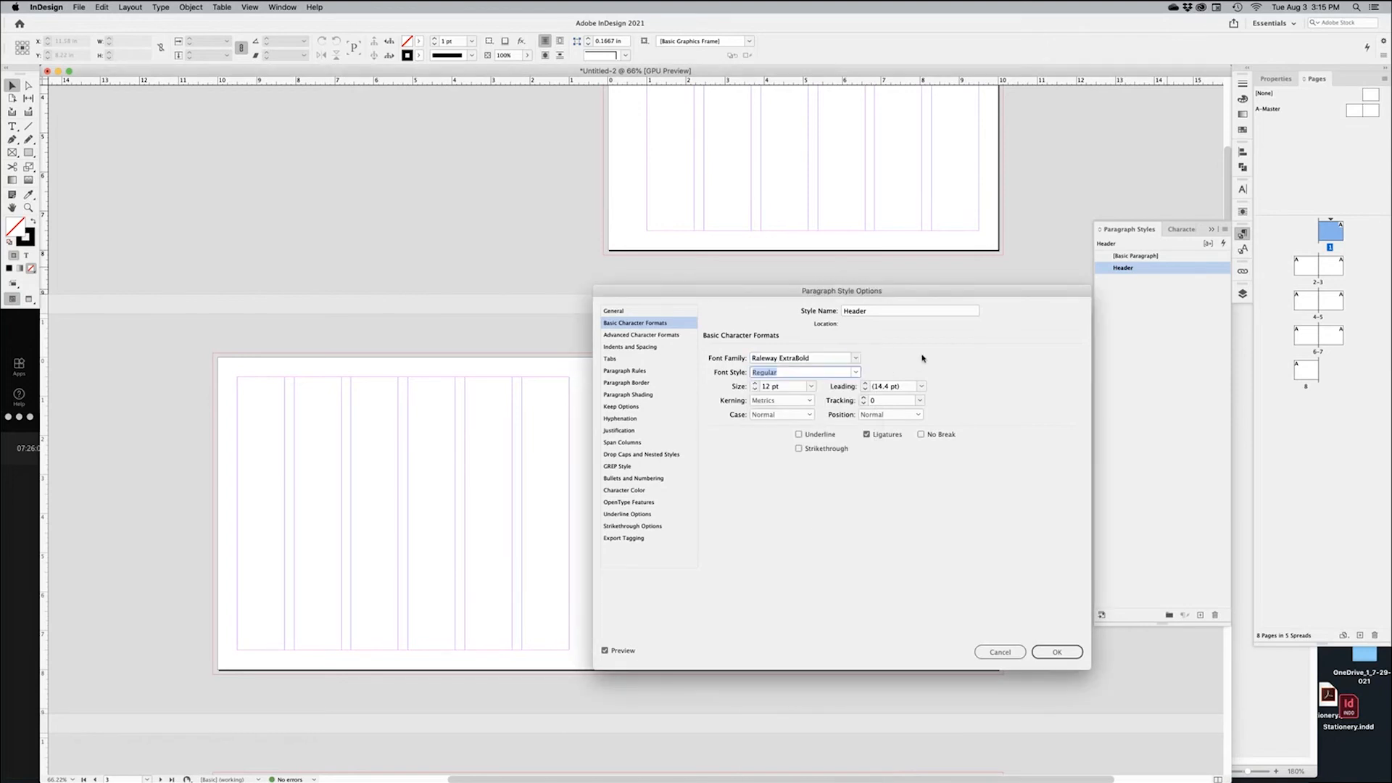
pyautogui.click(755, 385)
# Give the Header style 0.75 in space after and save it
pyautogui.click(638, 492)
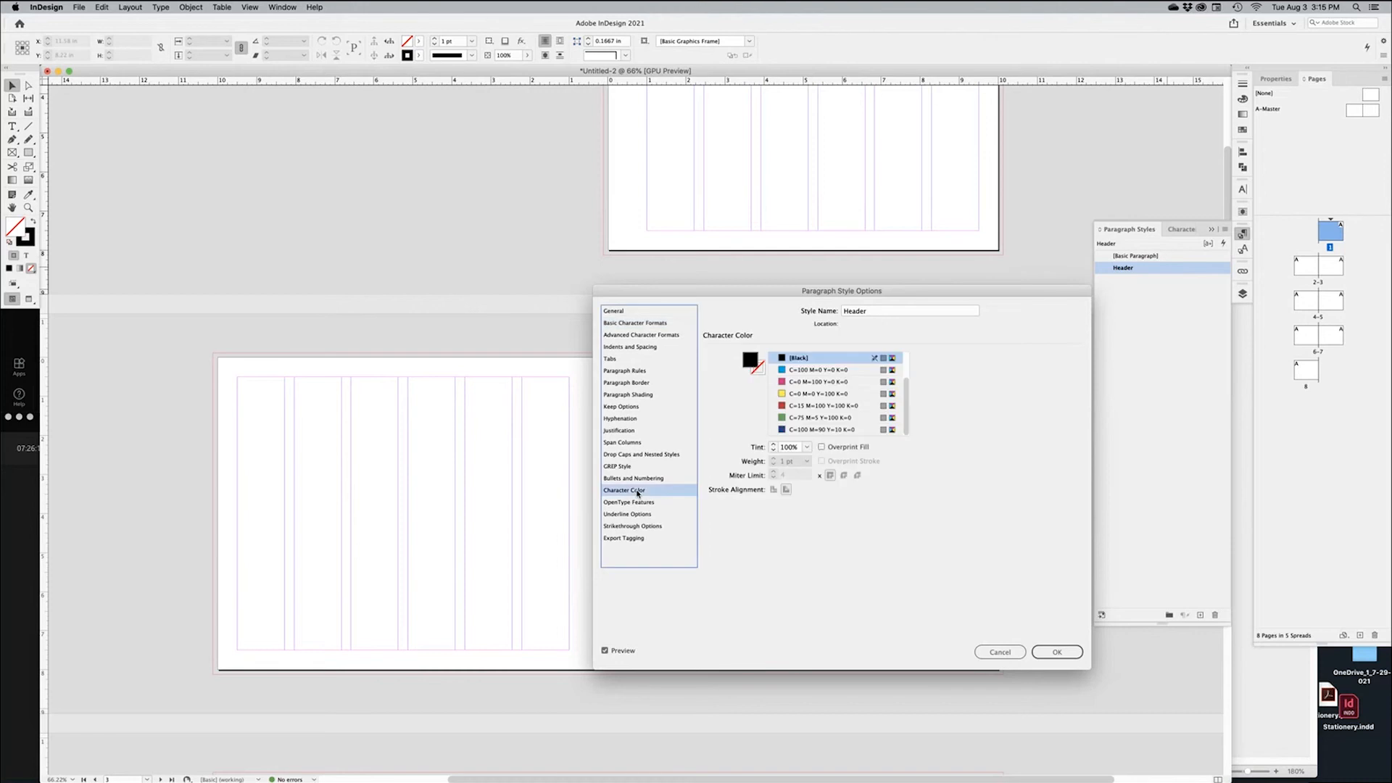
pyautogui.click(647, 349)
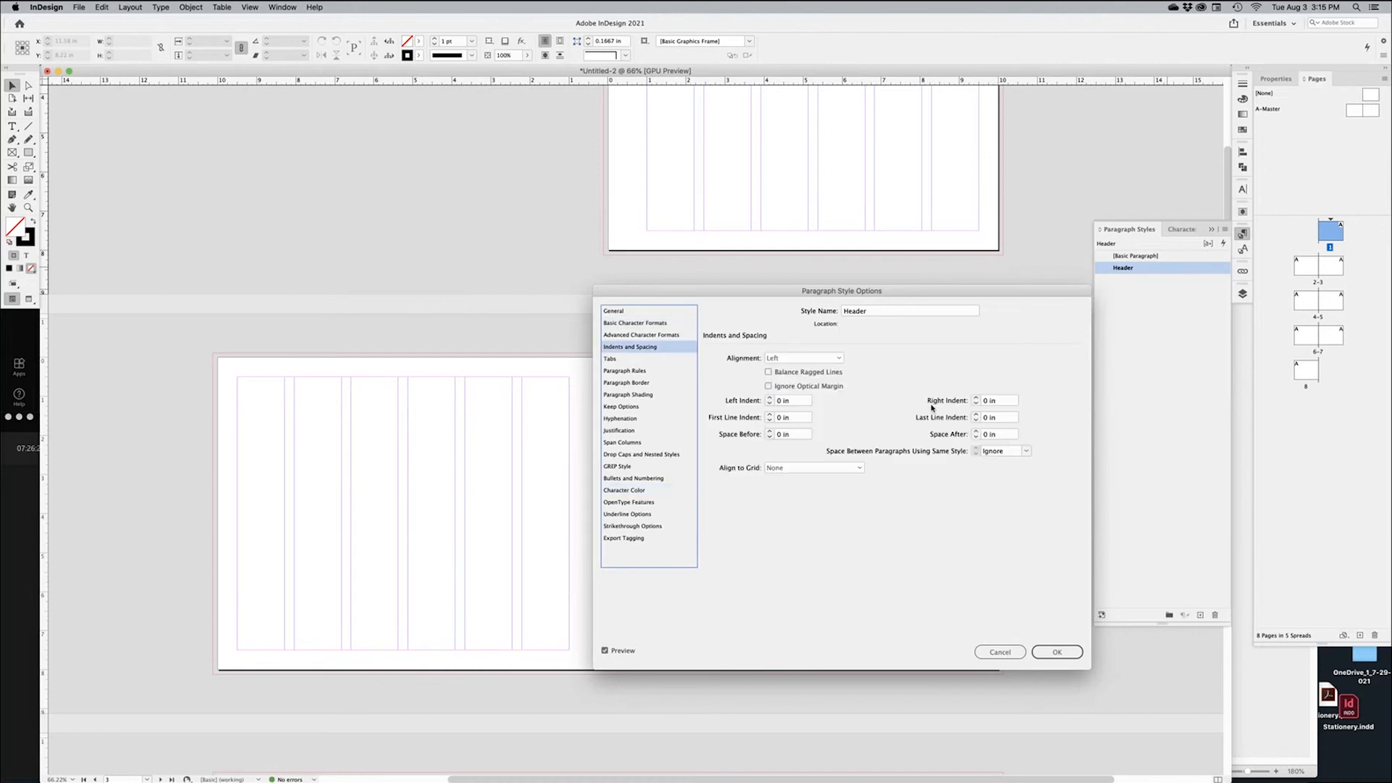
pyautogui.click(976, 431)
pyautogui.click(976, 431)
pyautogui.click(977, 431)
pyautogui.click(1047, 657)
# Draw a text frame at the top-left margin of spread 2-3 and type 'Header'
pyautogui.click(1002, 443)
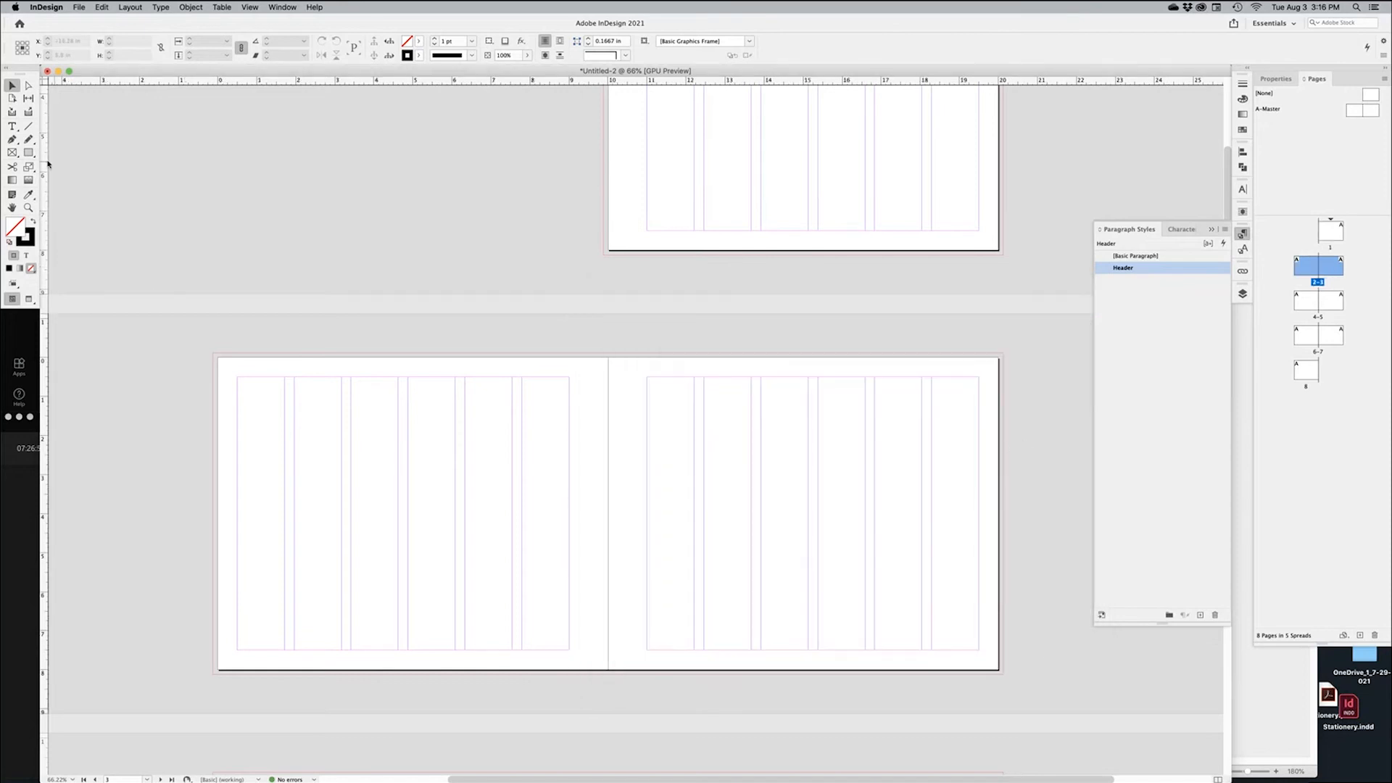
pyautogui.click(12, 127)
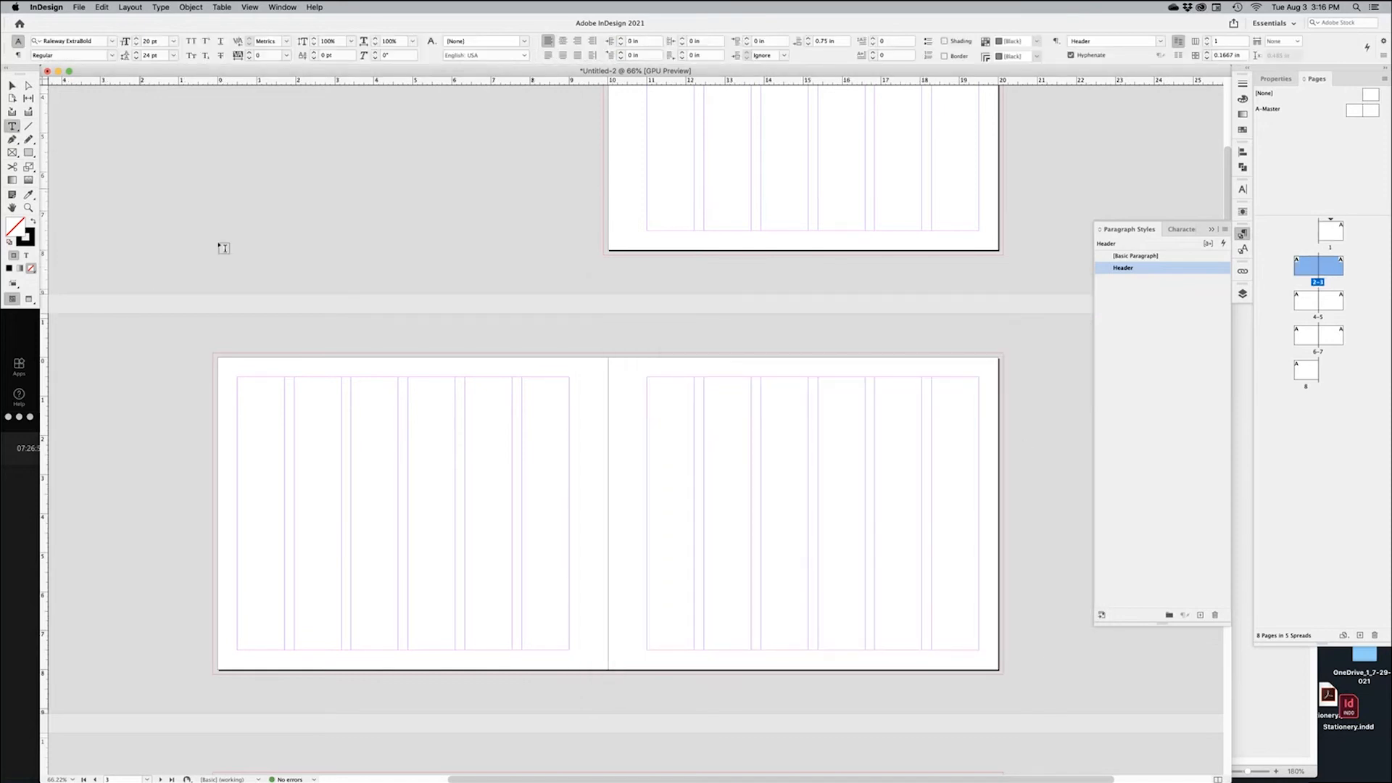
pyautogui.moveTo(732, 231); pyautogui.dragTo(836, 196)
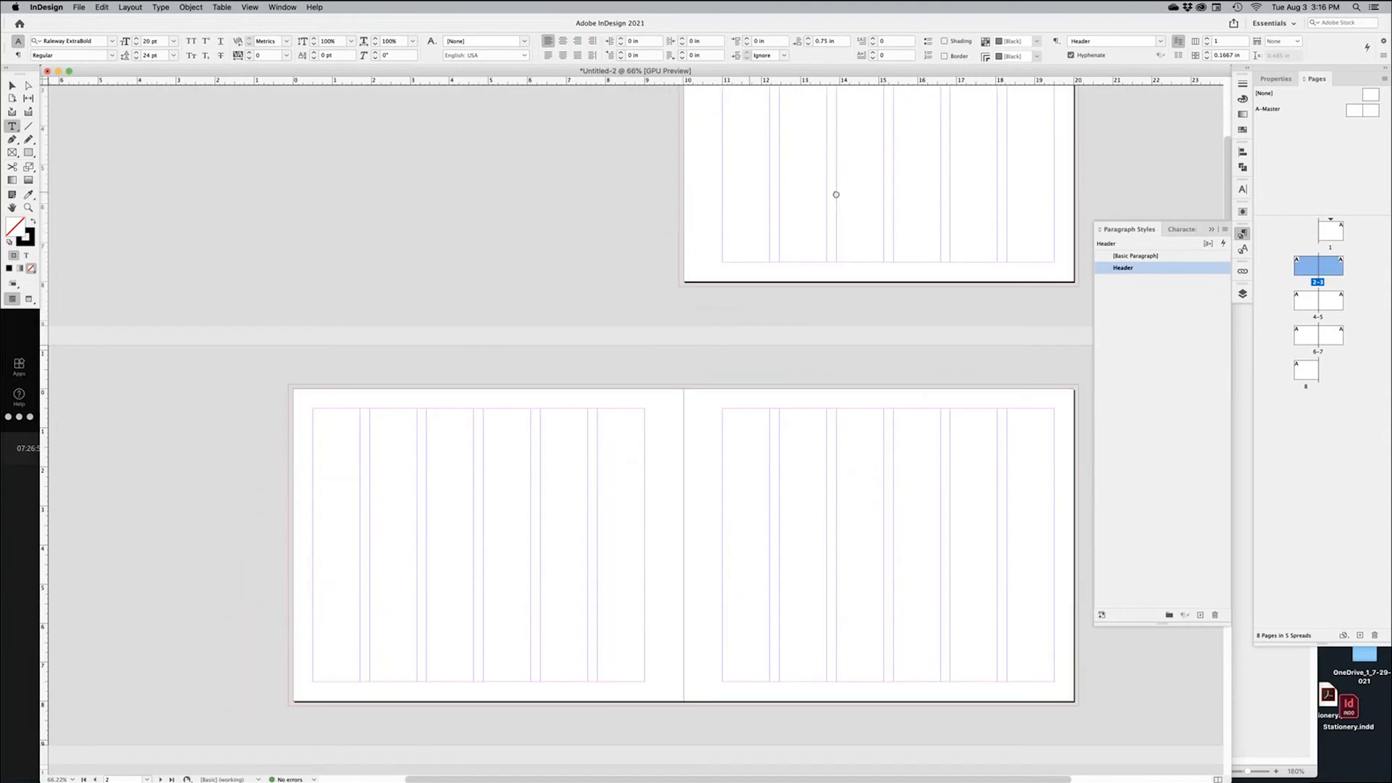
pyautogui.keyDown('super'); pyautogui.click(583, 454); pyautogui.keyUp('super')
pyautogui.scroll(-4, 636, 496)
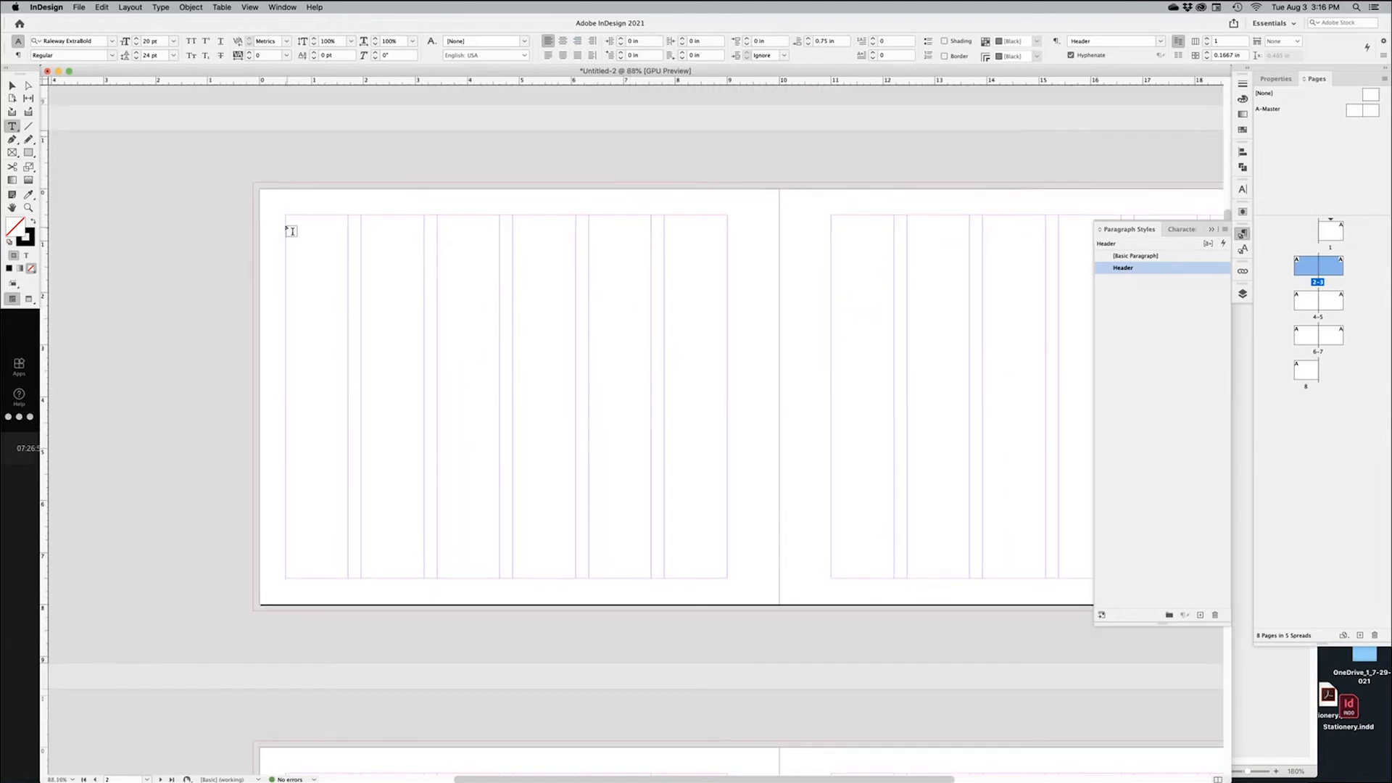
pyautogui.moveTo(287, 216); pyautogui.dragTo(728, 579)
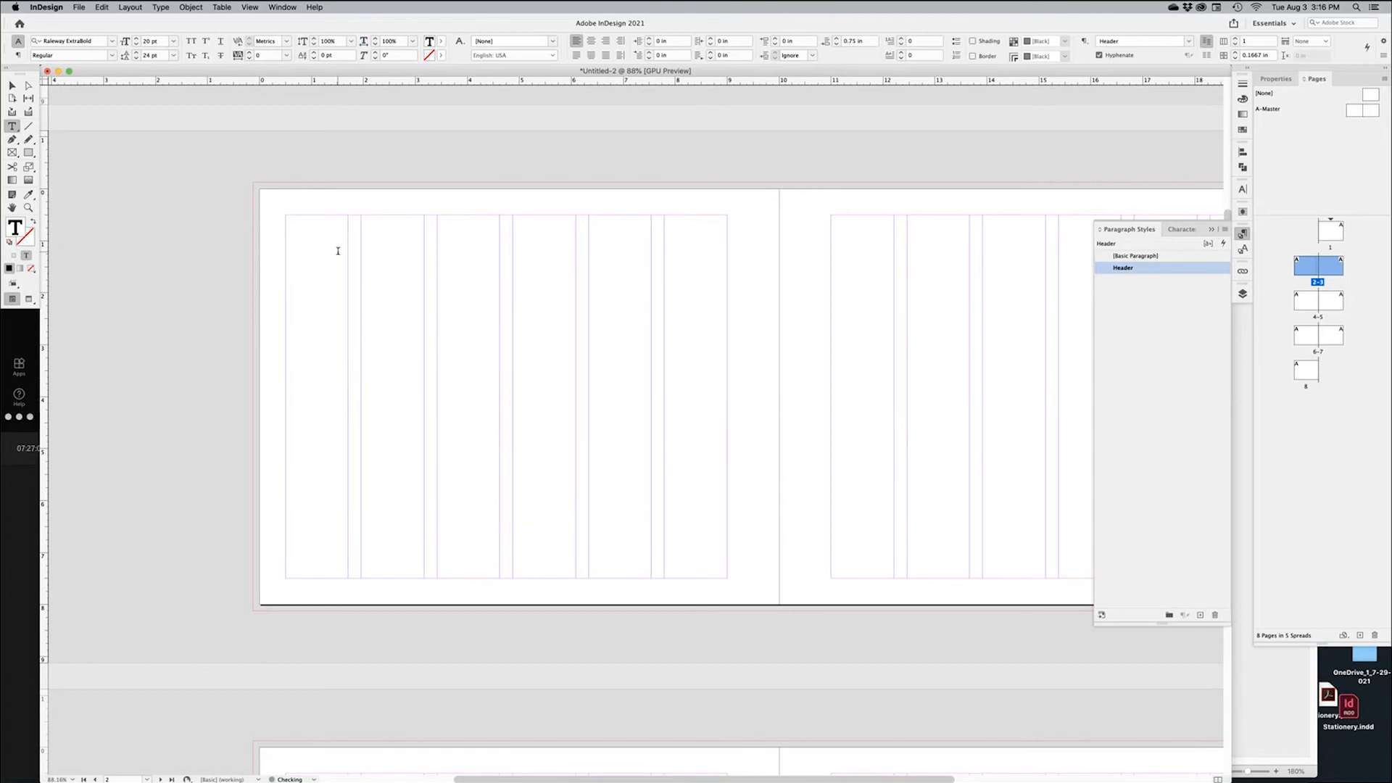
pyautogui.write('Header')
pyautogui.click(1041, 171)
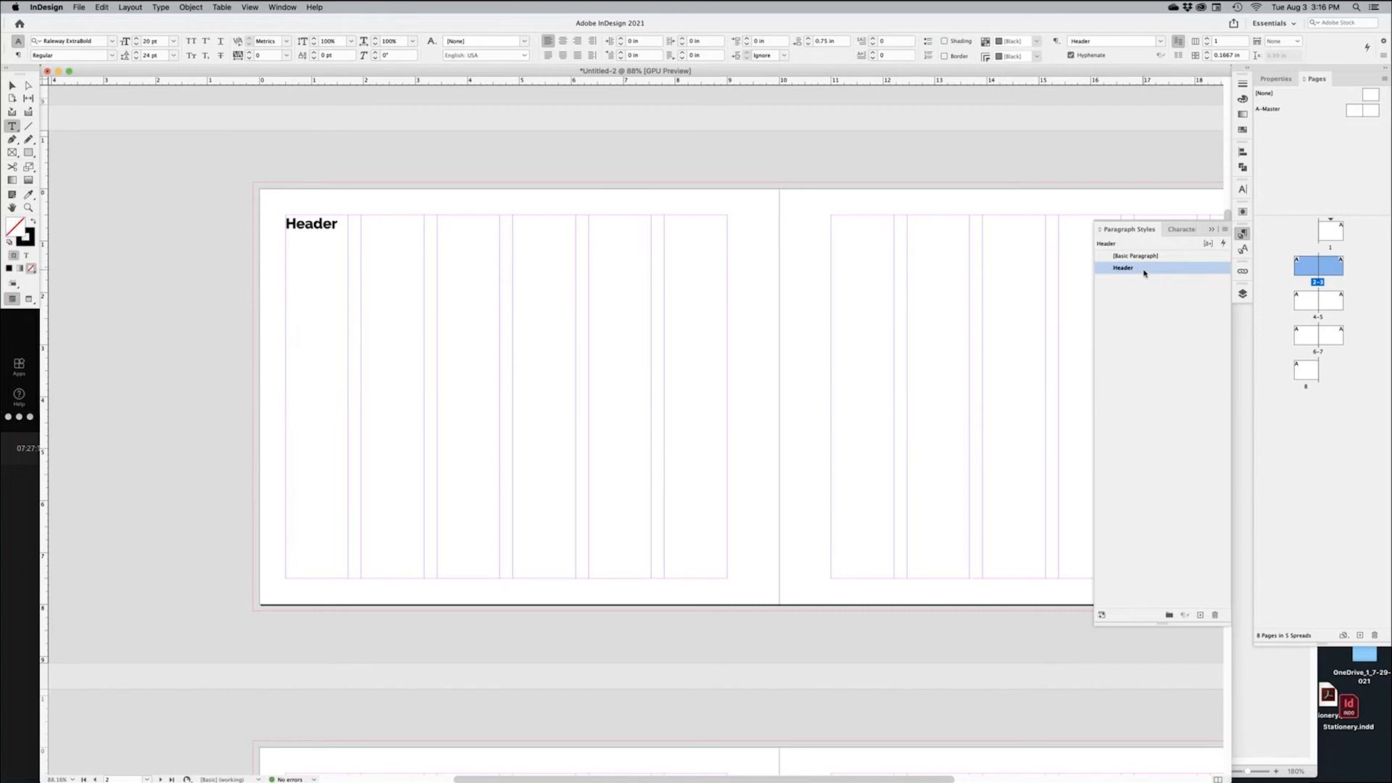
# Change the Header paragraph style to All Caps at 50 pt
pyautogui.doubleClick(1145, 273)
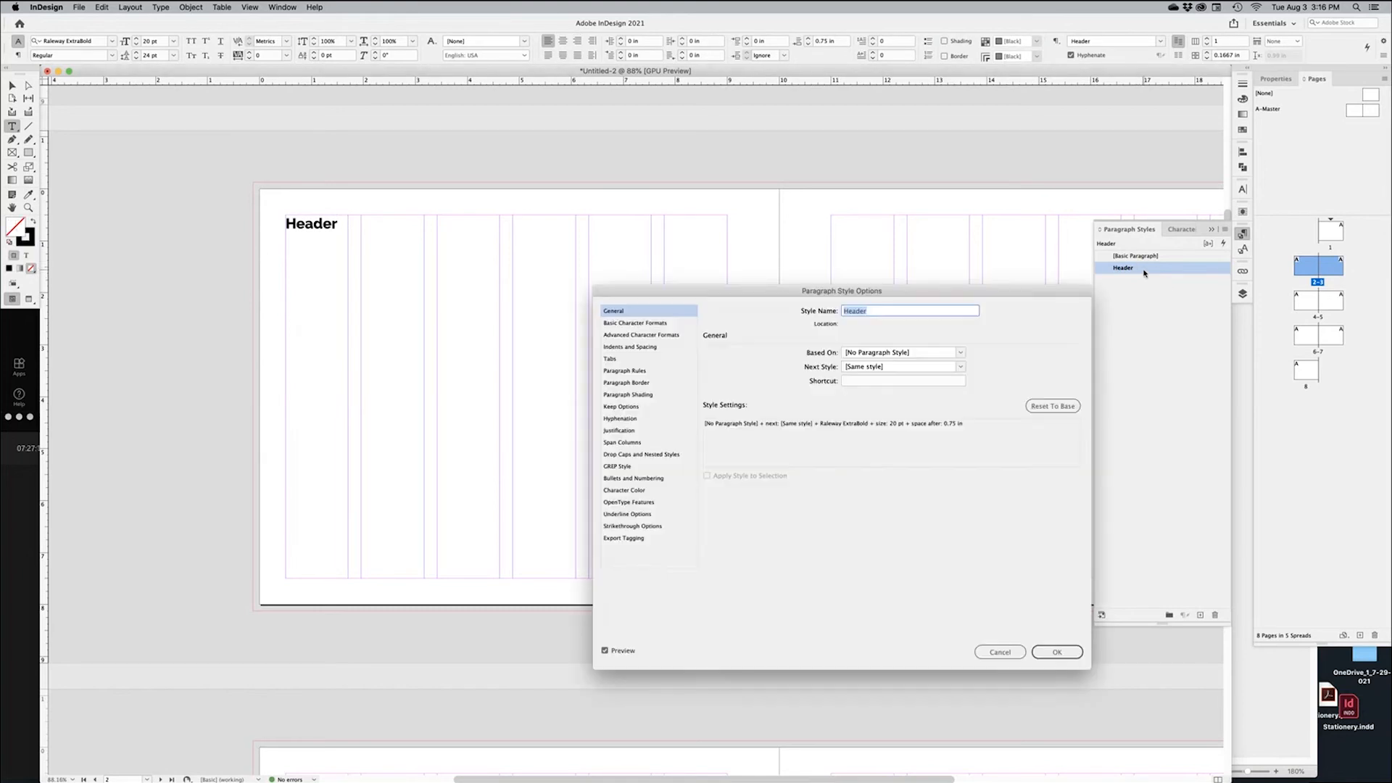
pyautogui.click(633, 323)
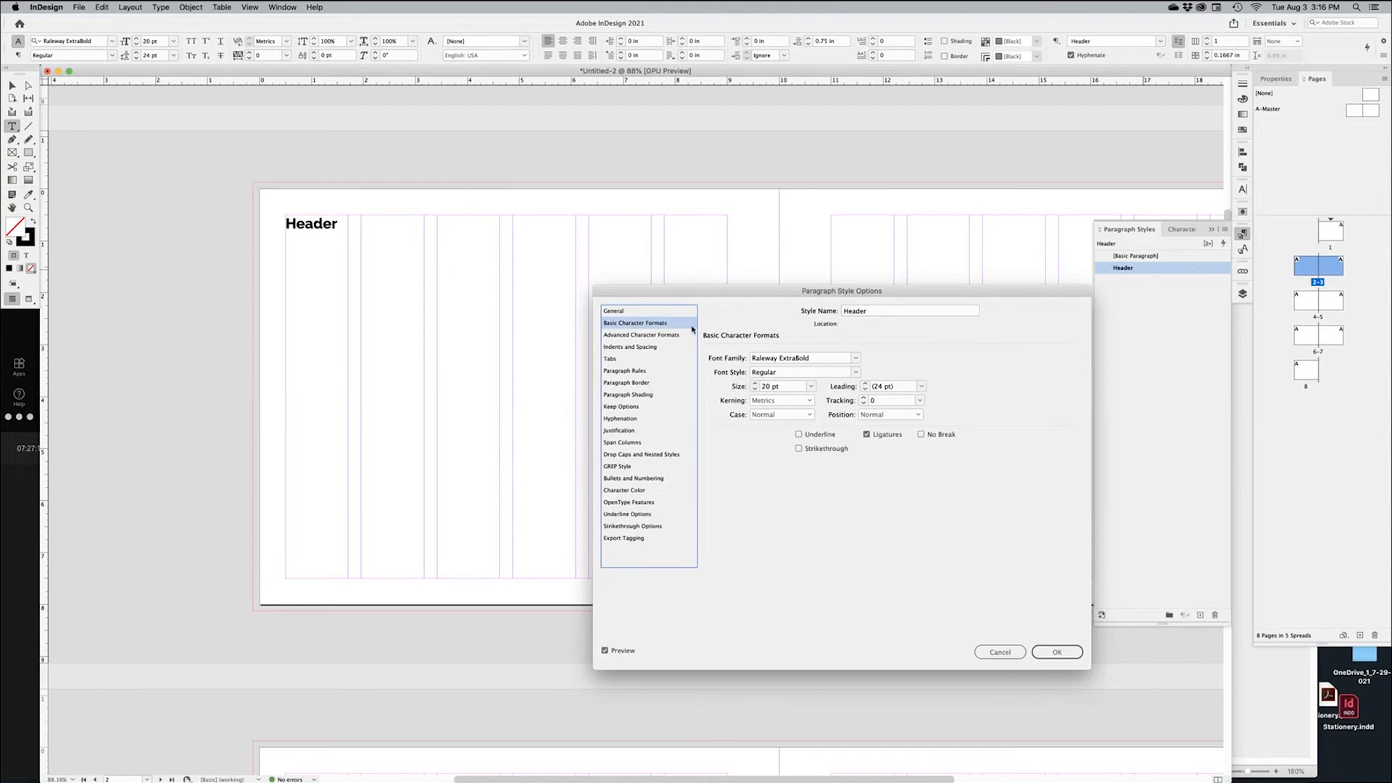
pyautogui.click(805, 416)
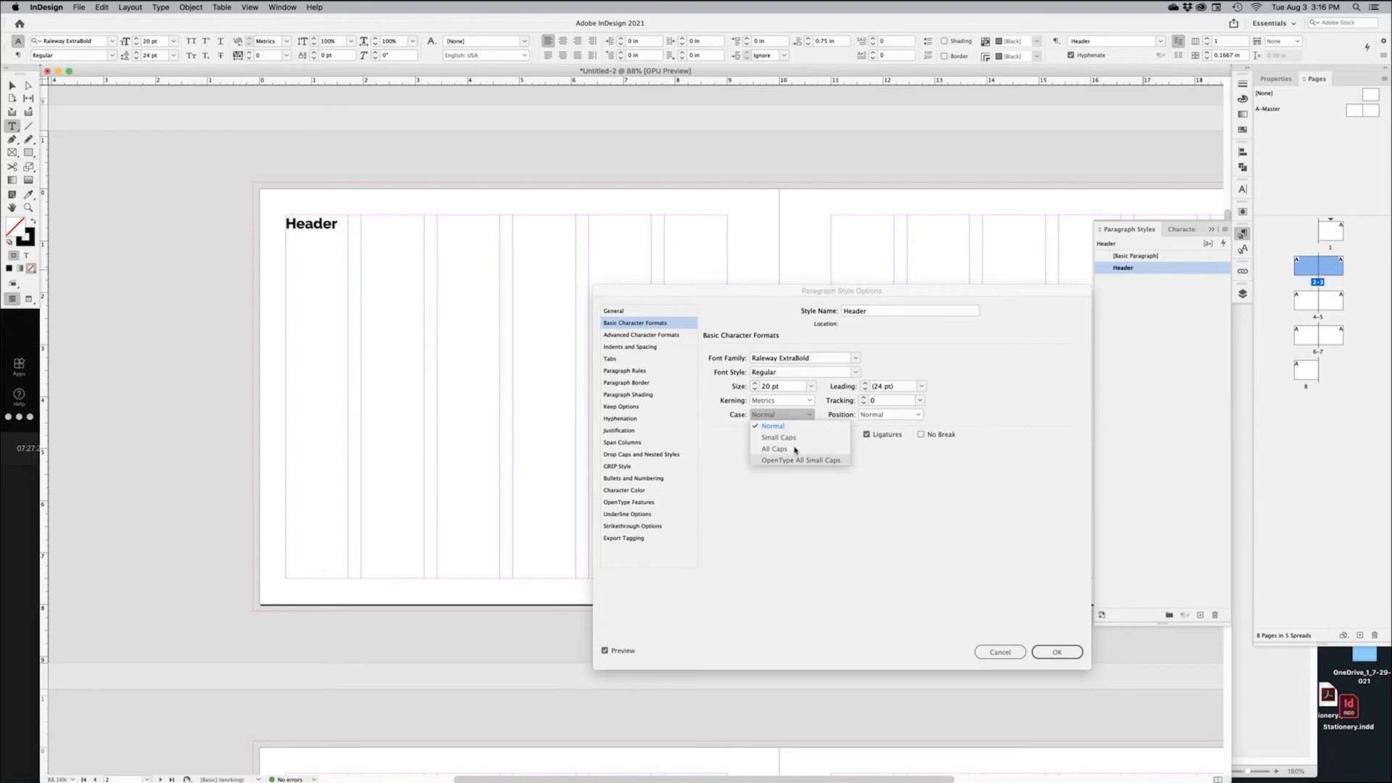
pyautogui.click(795, 450)
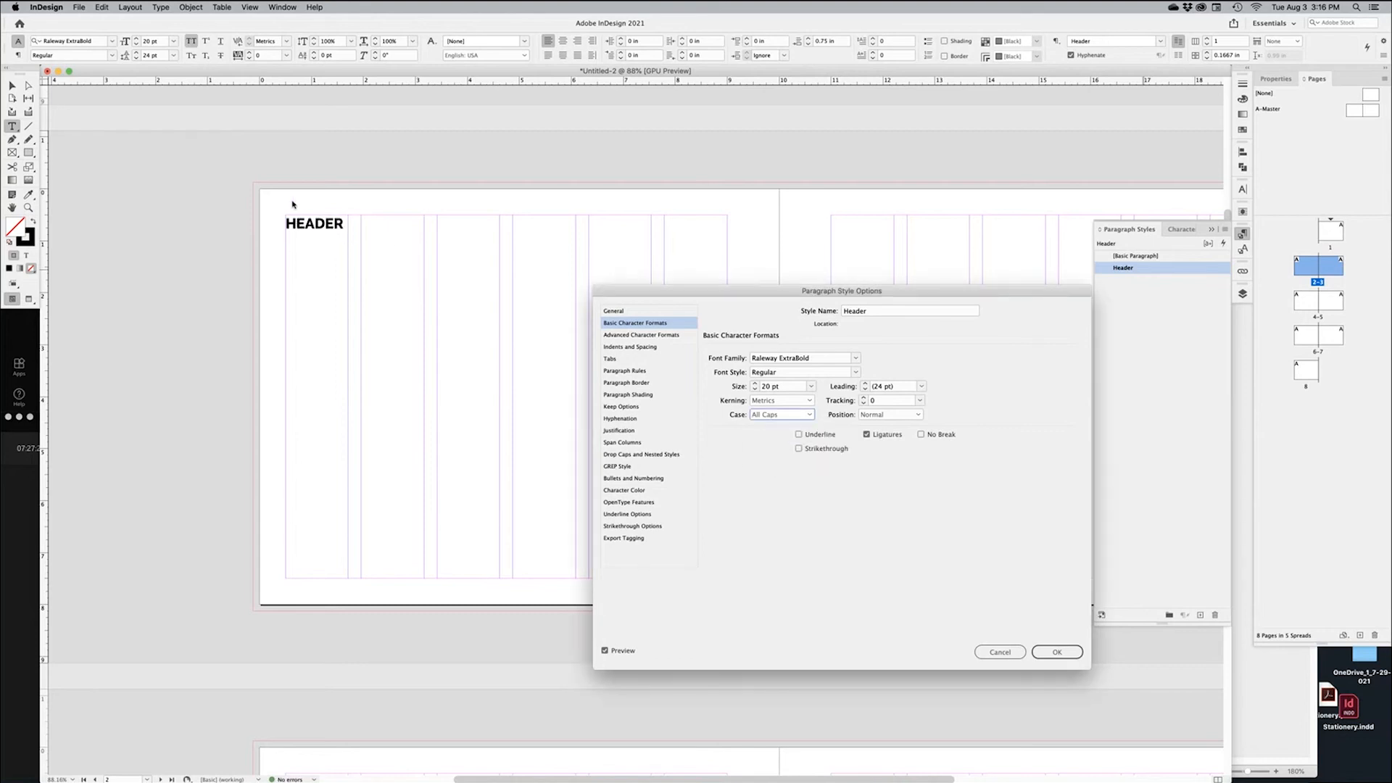
pyautogui.keyDown('shift'); pyautogui.click(754, 384); pyautogui.keyUp('shift')
pyautogui.keyDown('shift'); pyautogui.click(755, 384); pyautogui.keyUp('shift')
pyautogui.keyDown('shift'); pyautogui.click(755, 384); pyautogui.keyUp('shift')
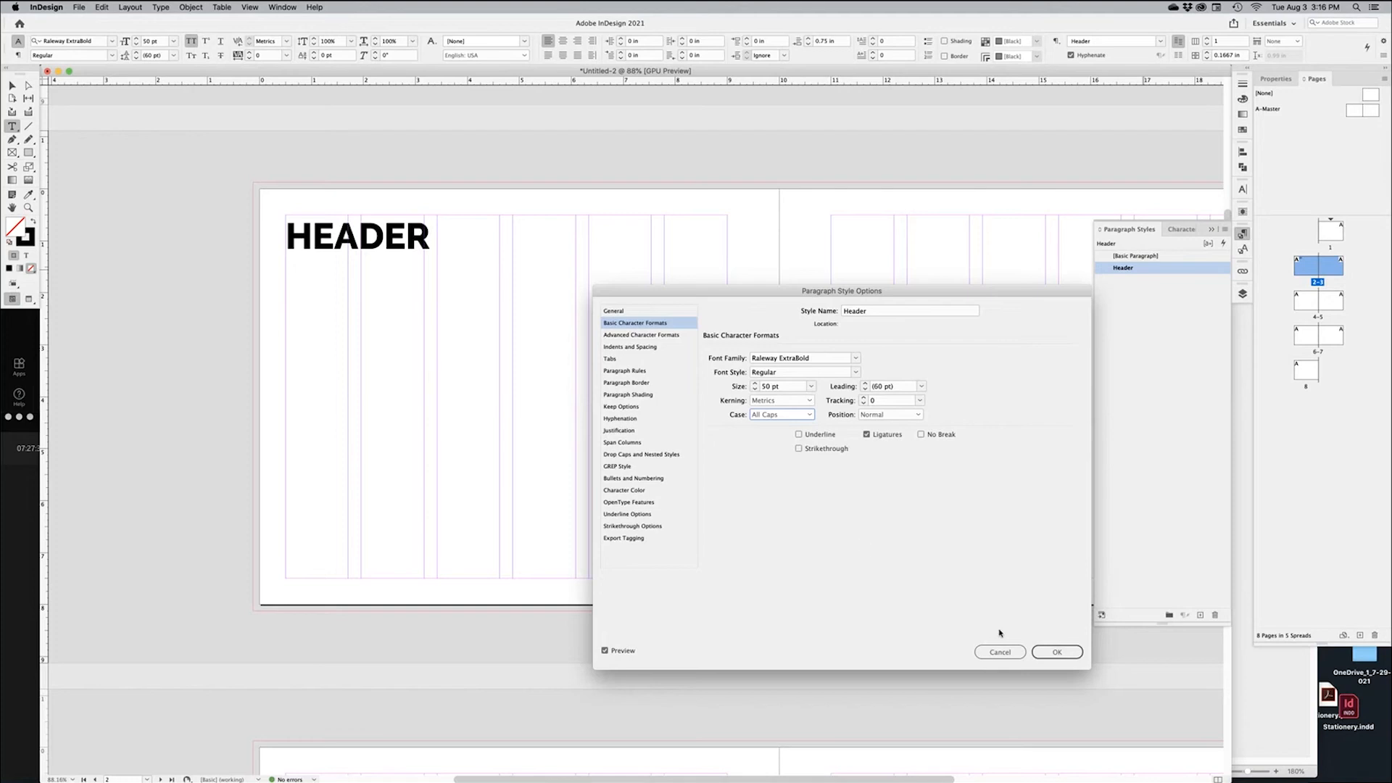
pyautogui.click(1057, 653)
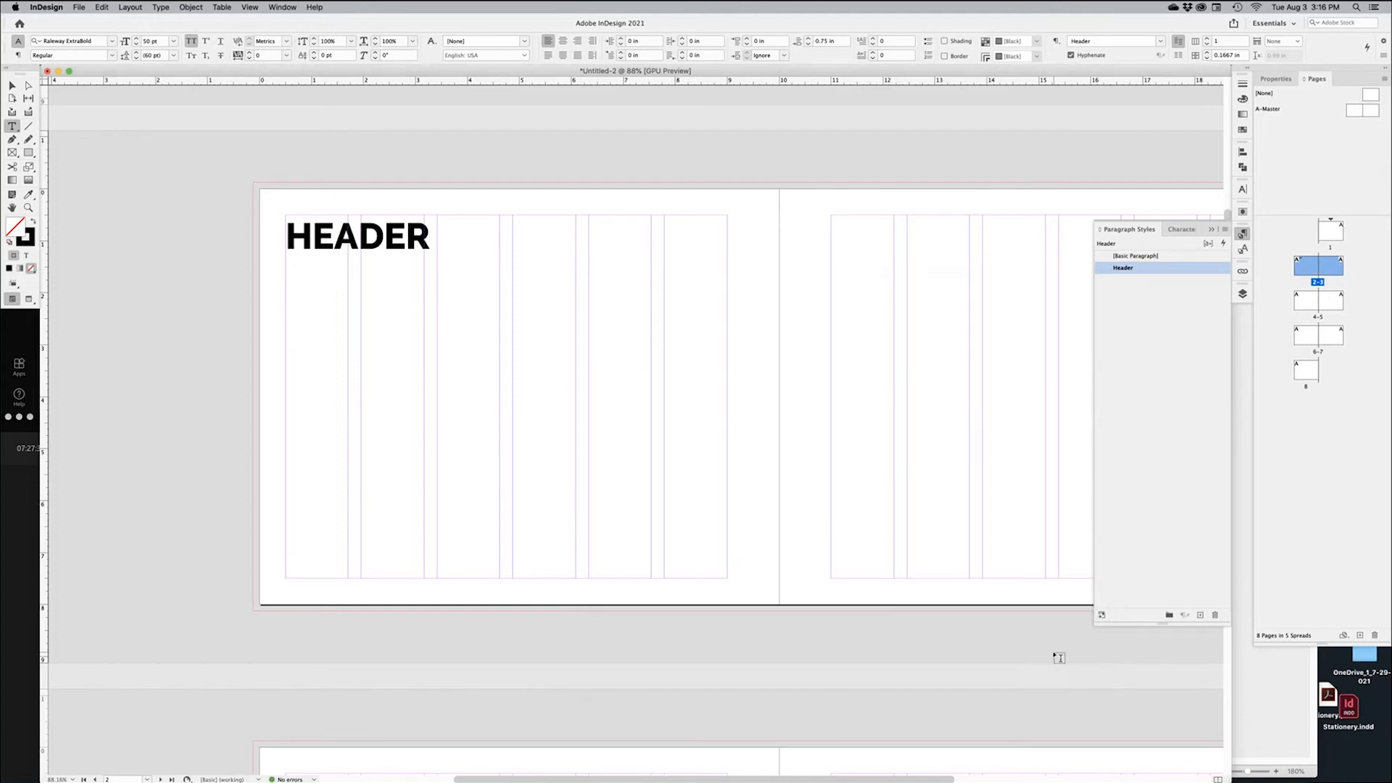
# Browse the font list and change the HEADER word's font from Raleway ExtraBold to Gotham Condensed
pyautogui.doubleClick(312, 242)
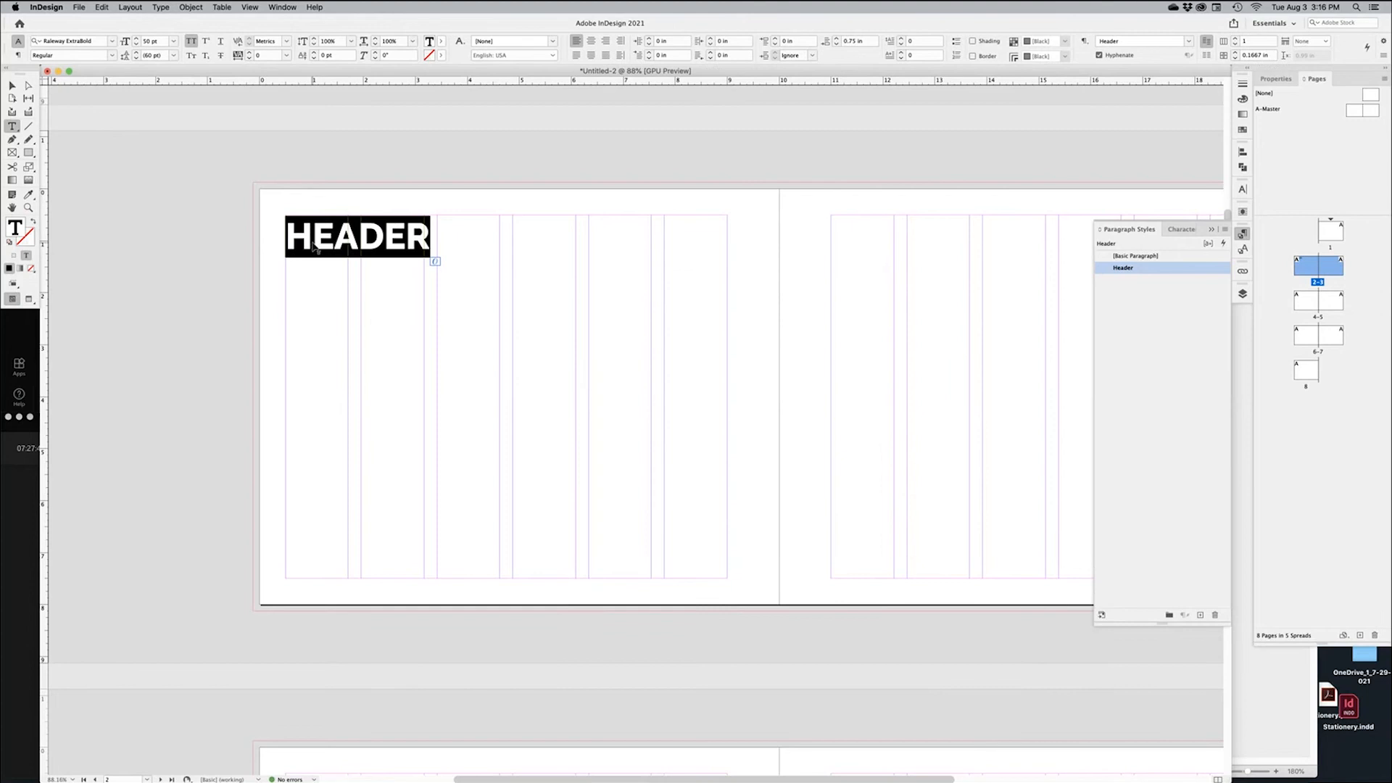
pyautogui.click(112, 42)
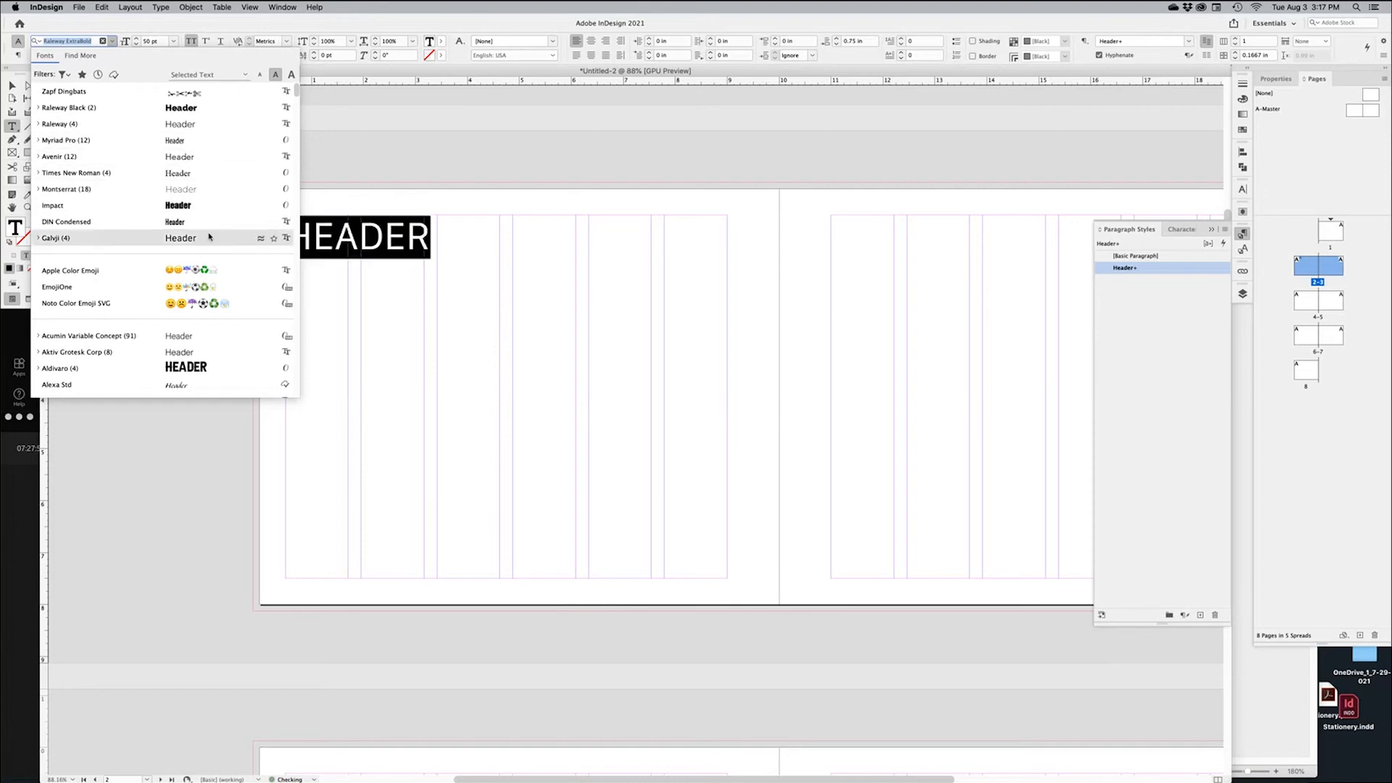
pyautogui.scroll(-3, 199, 225)
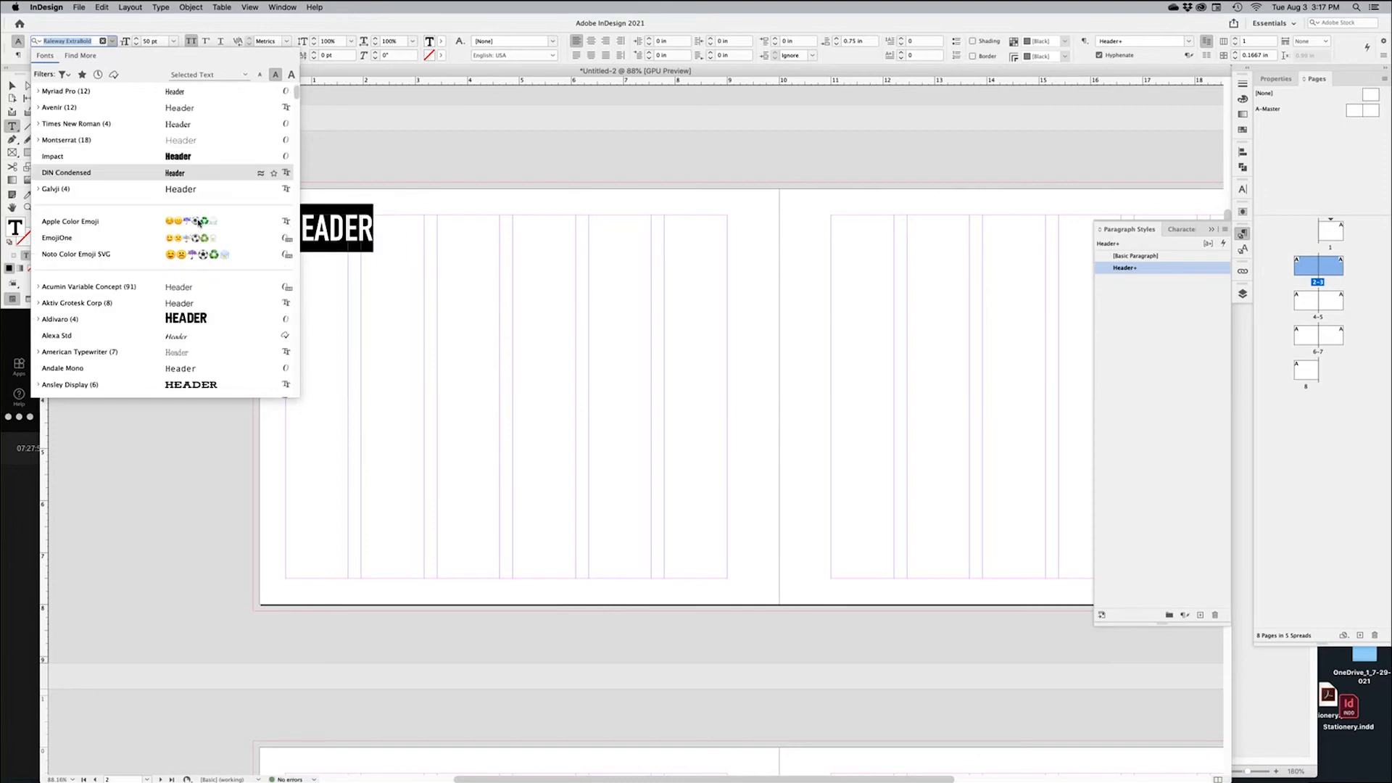
pyautogui.scroll(-15, 208, 178)
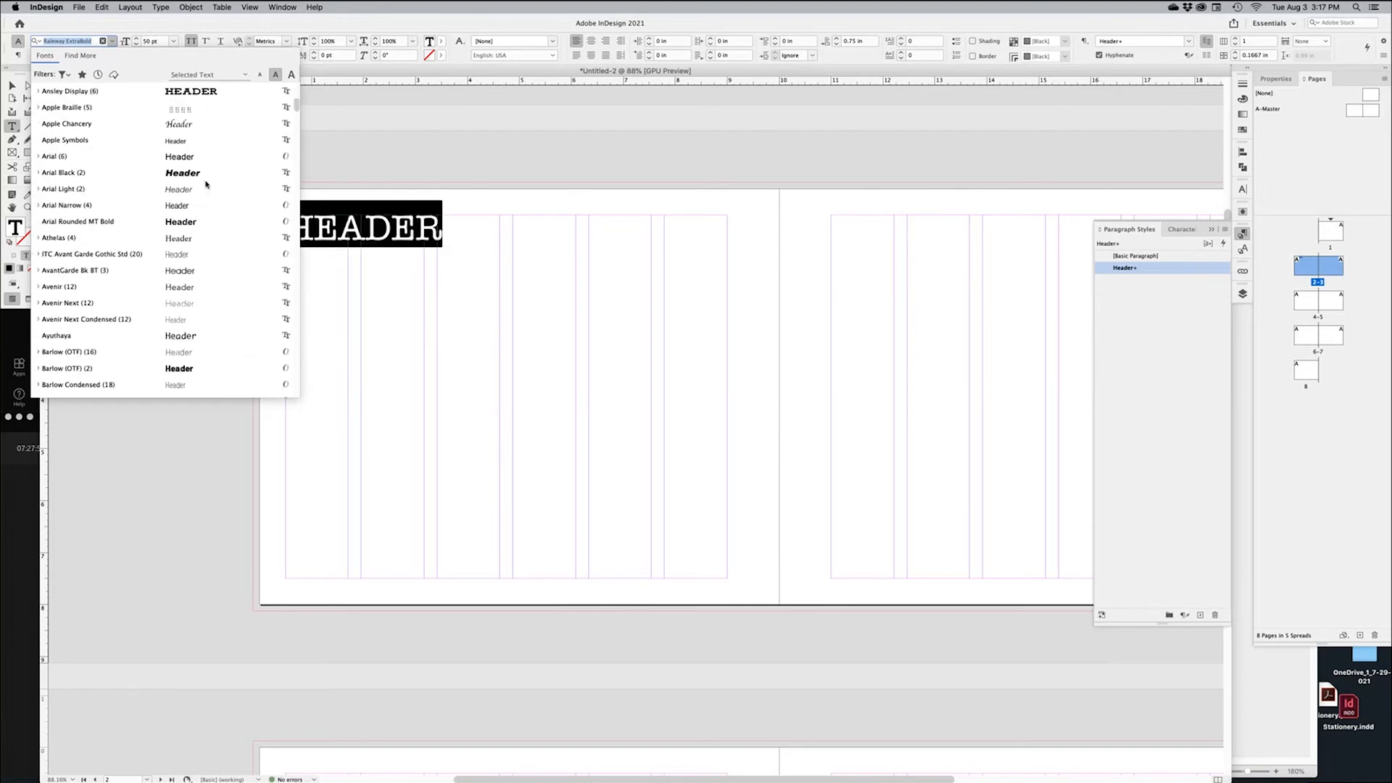
pyautogui.scroll(-1, 206, 184)
pyautogui.scroll(-15, 206, 186)
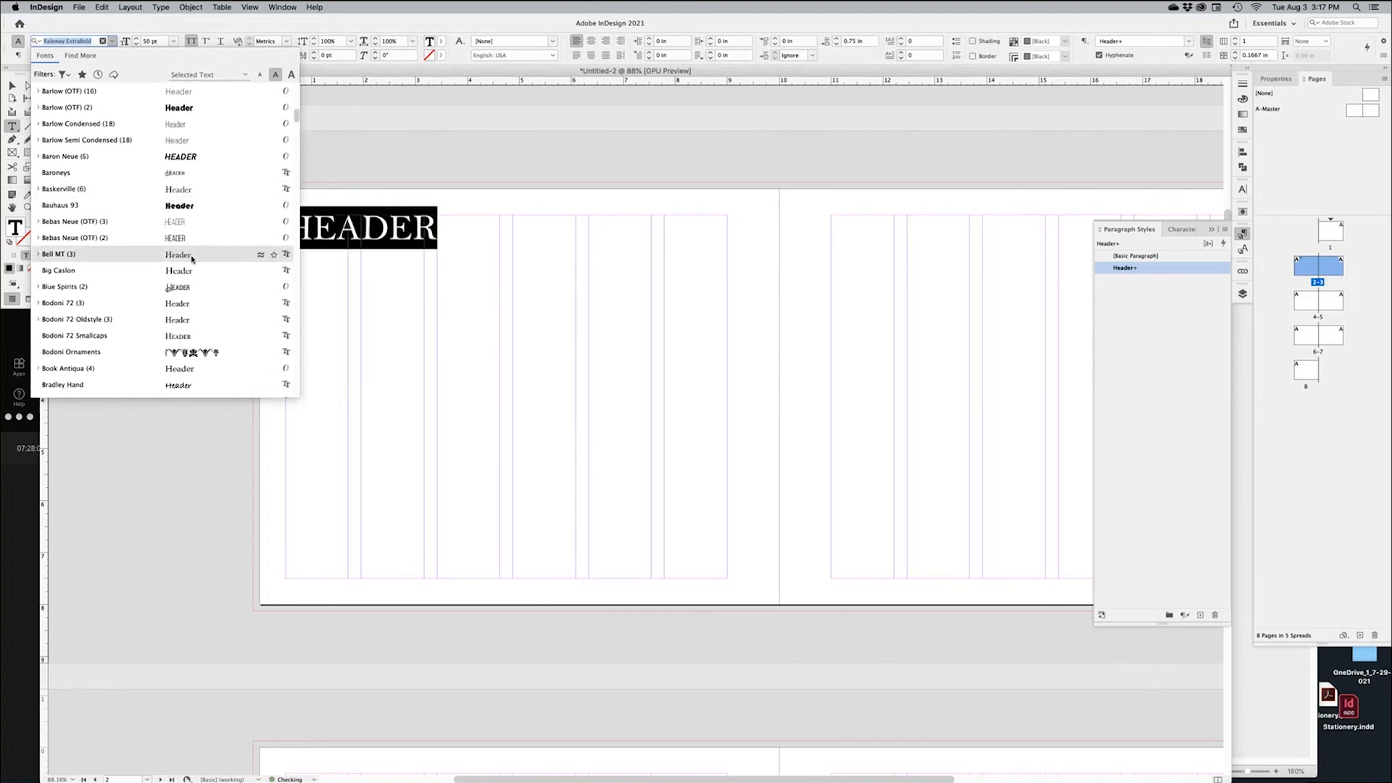
pyautogui.scroll(-3, 193, 259)
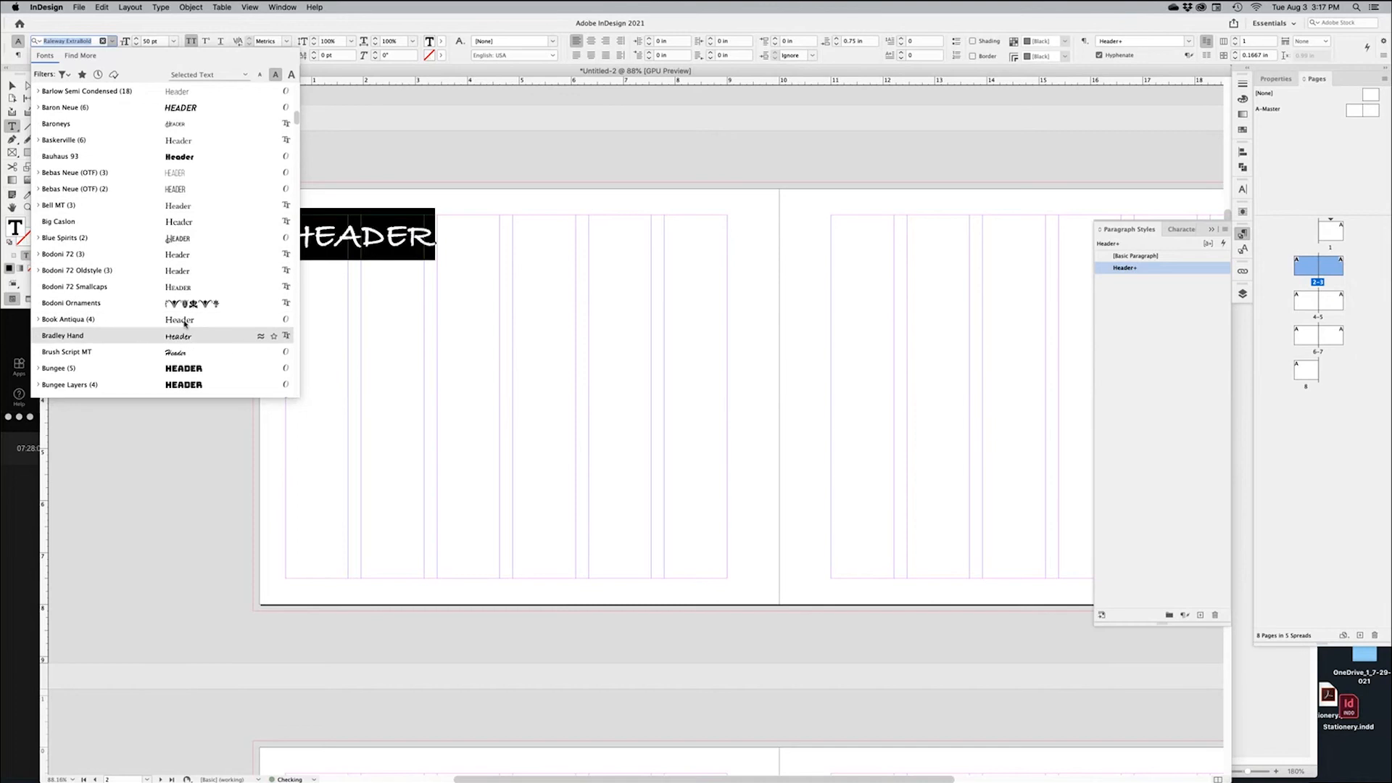
pyautogui.scroll(-14, 197, 260)
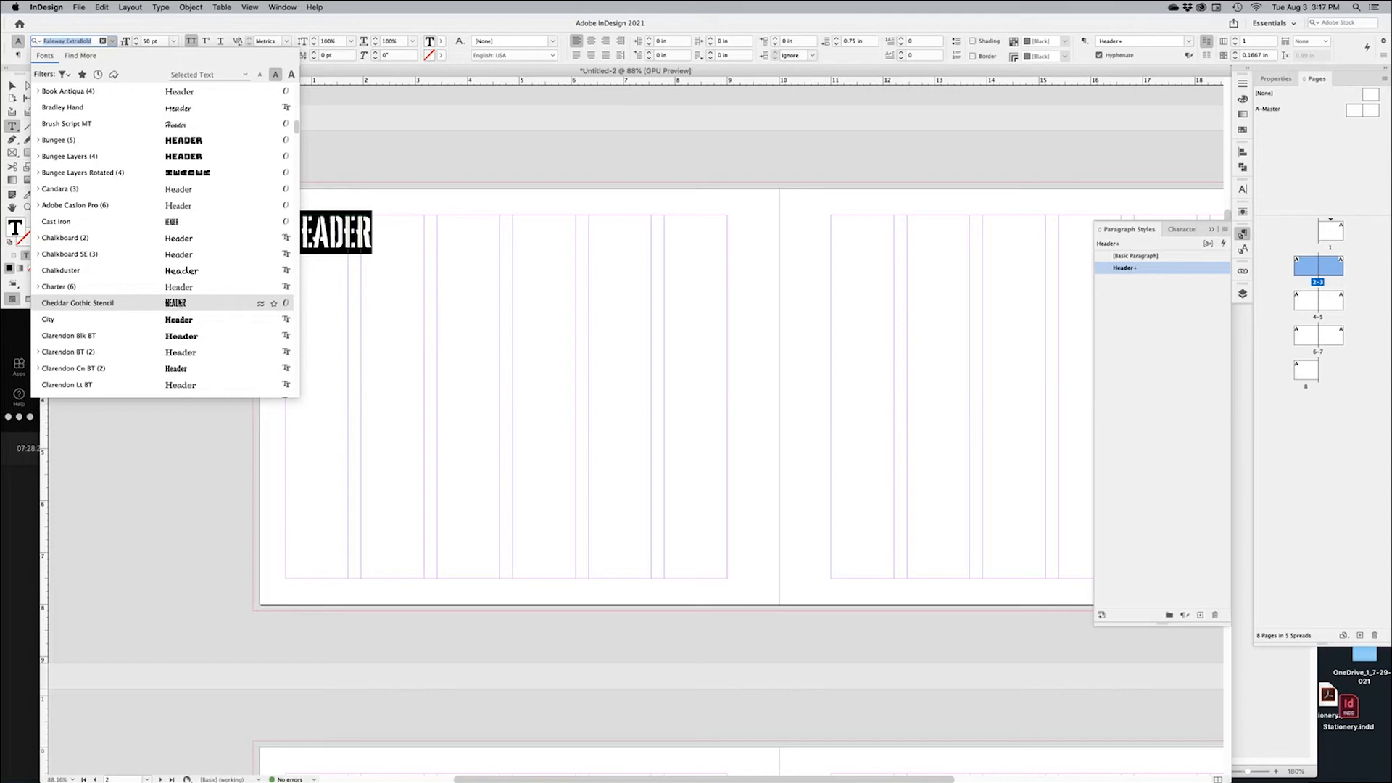
pyautogui.scroll(-1, 187, 302)
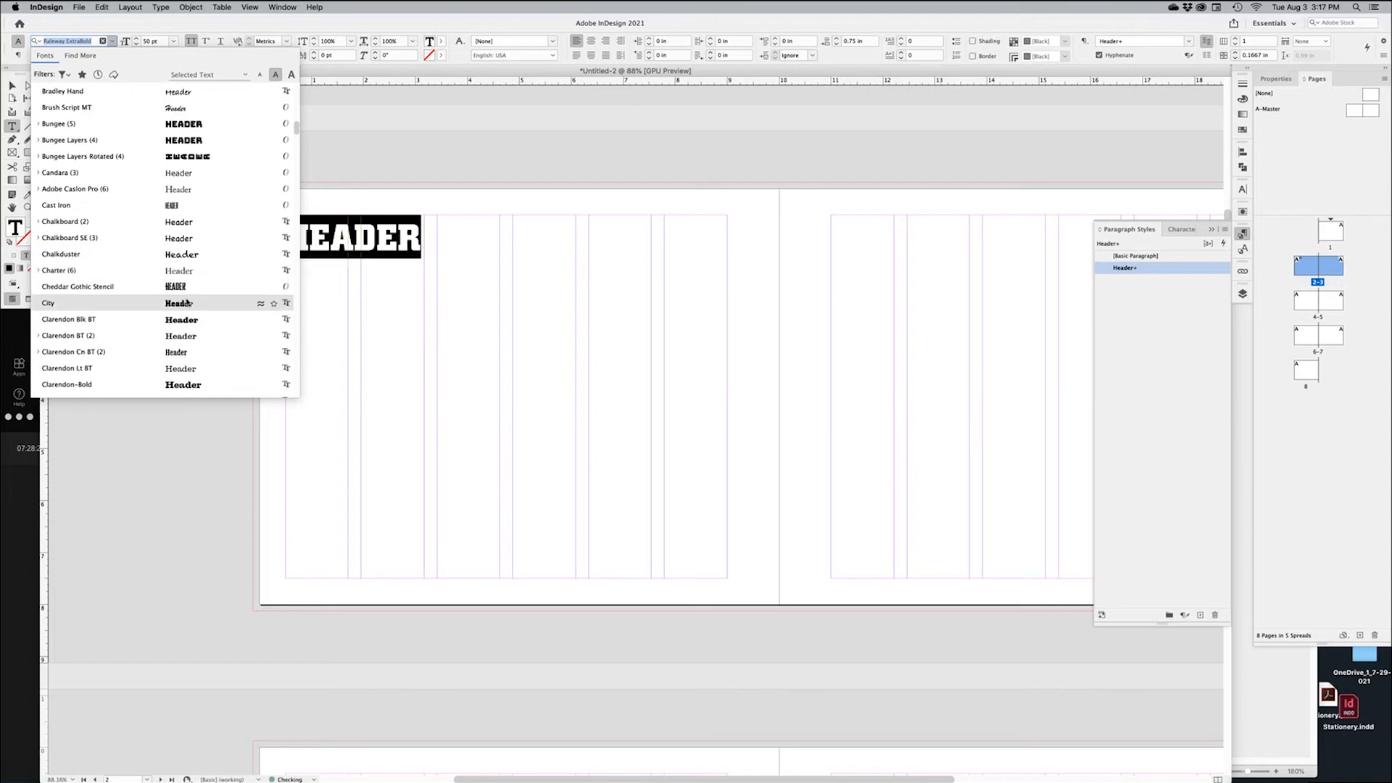
pyautogui.scroll(-20, 187, 302)
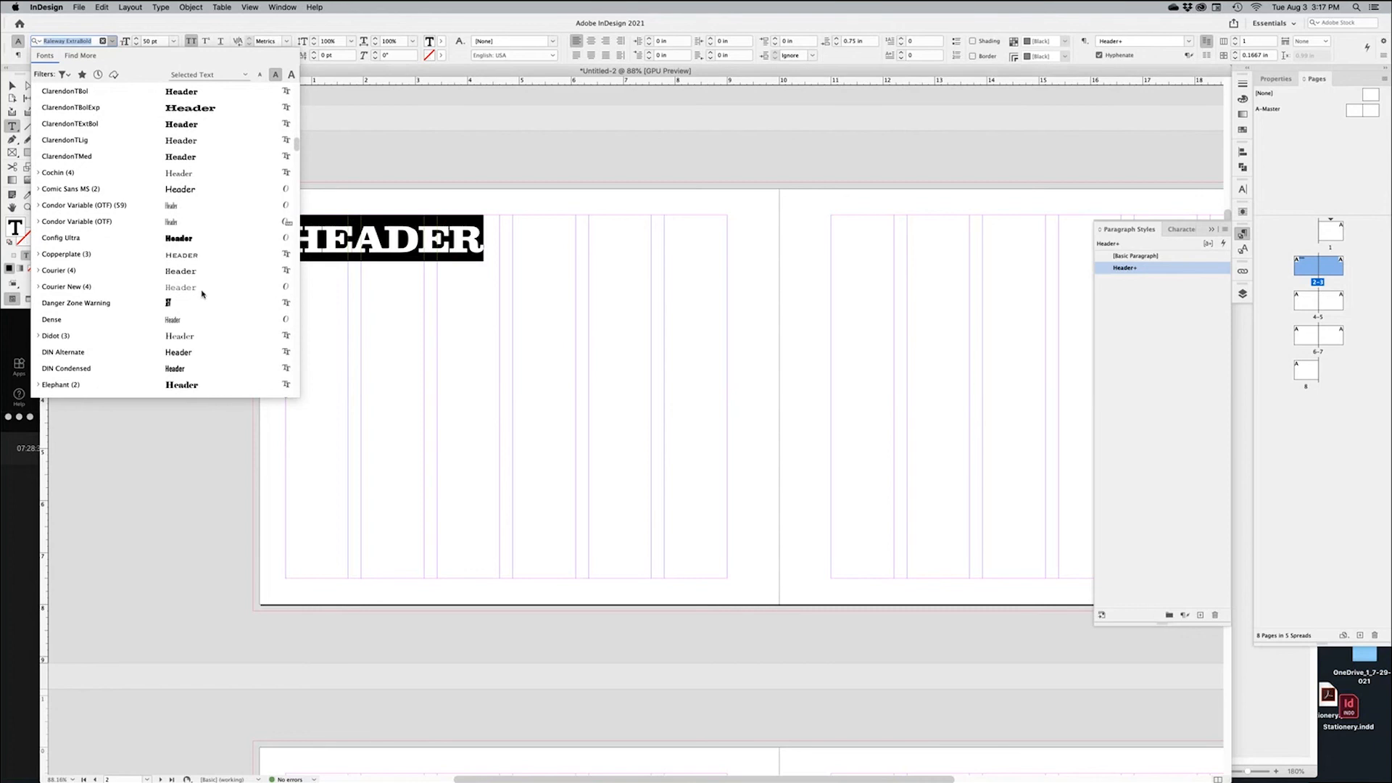
pyautogui.scroll(-2, 202, 293)
pyautogui.scroll(-3, 202, 293)
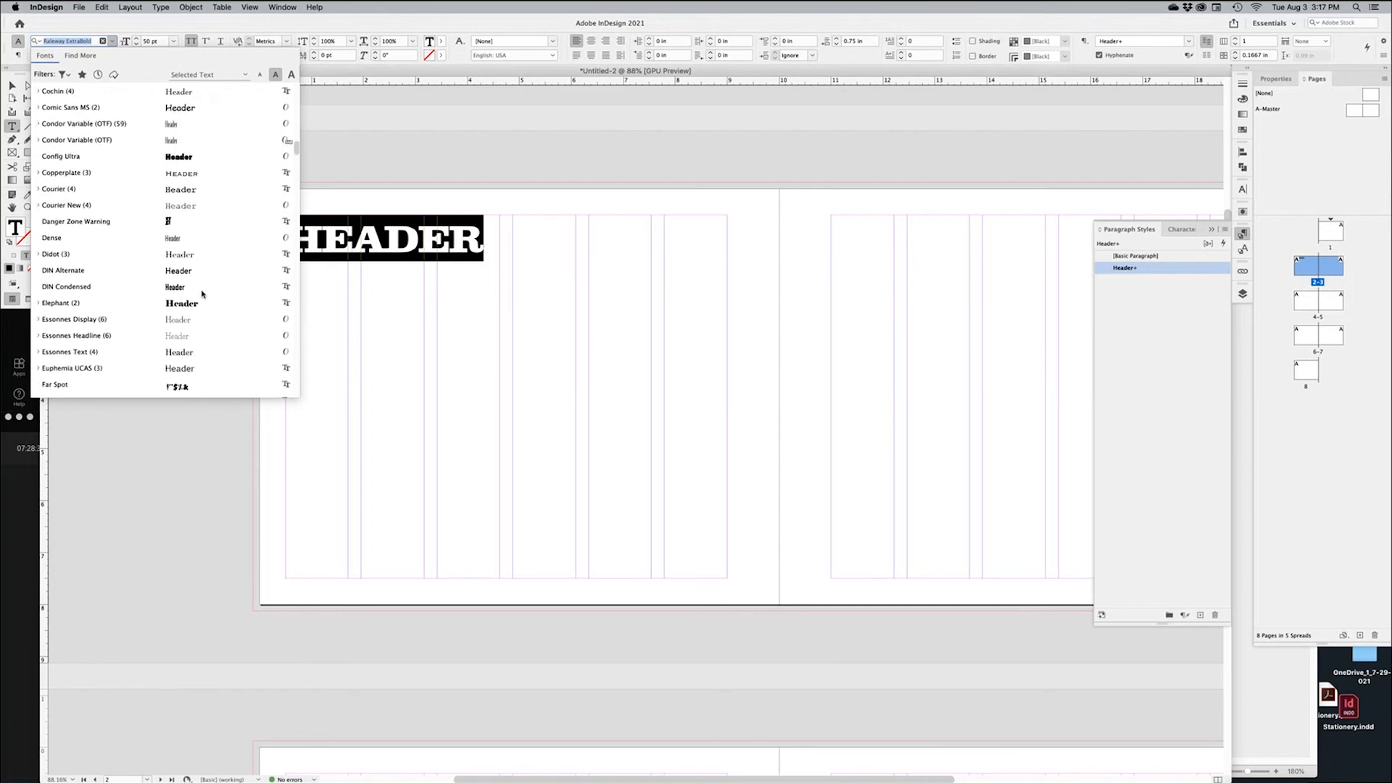
pyautogui.scroll(-15, 202, 293)
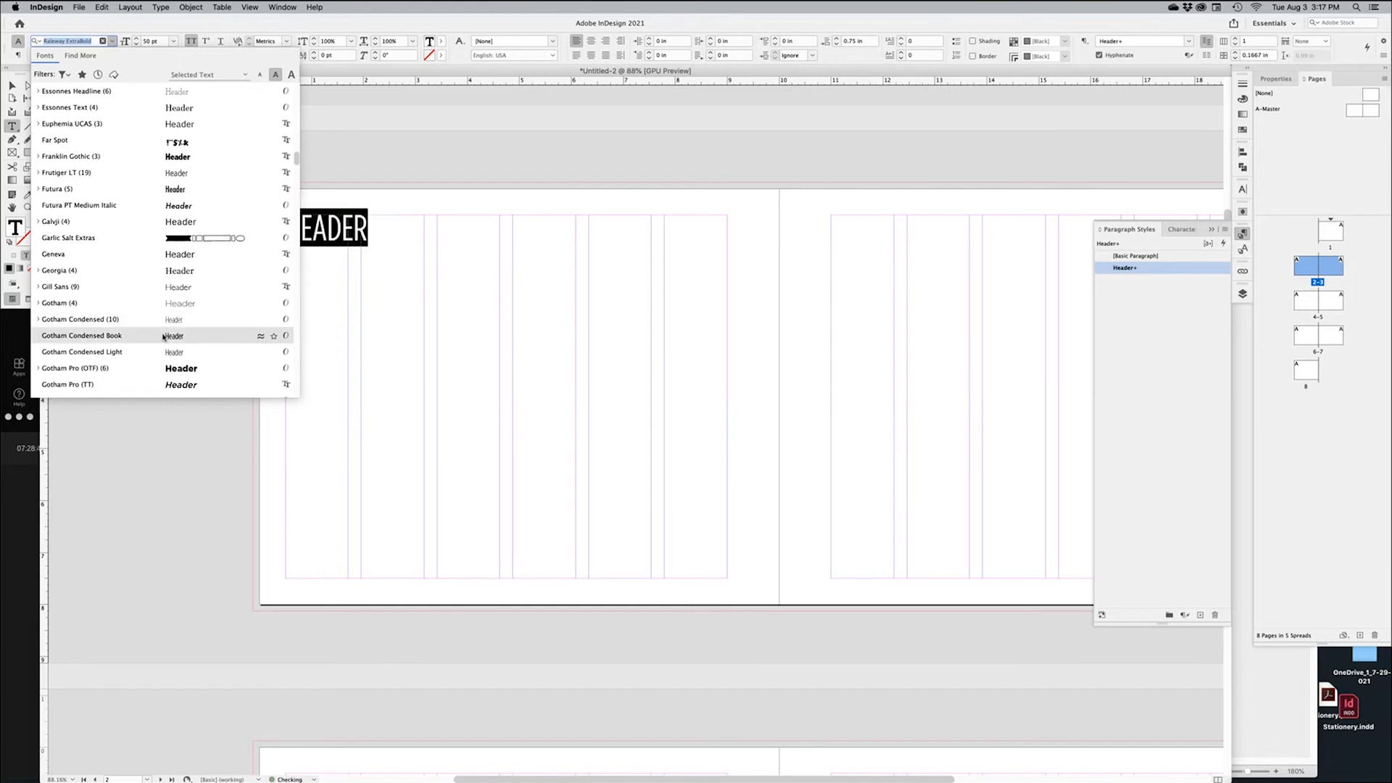
pyautogui.scroll(-10, 236, 311)
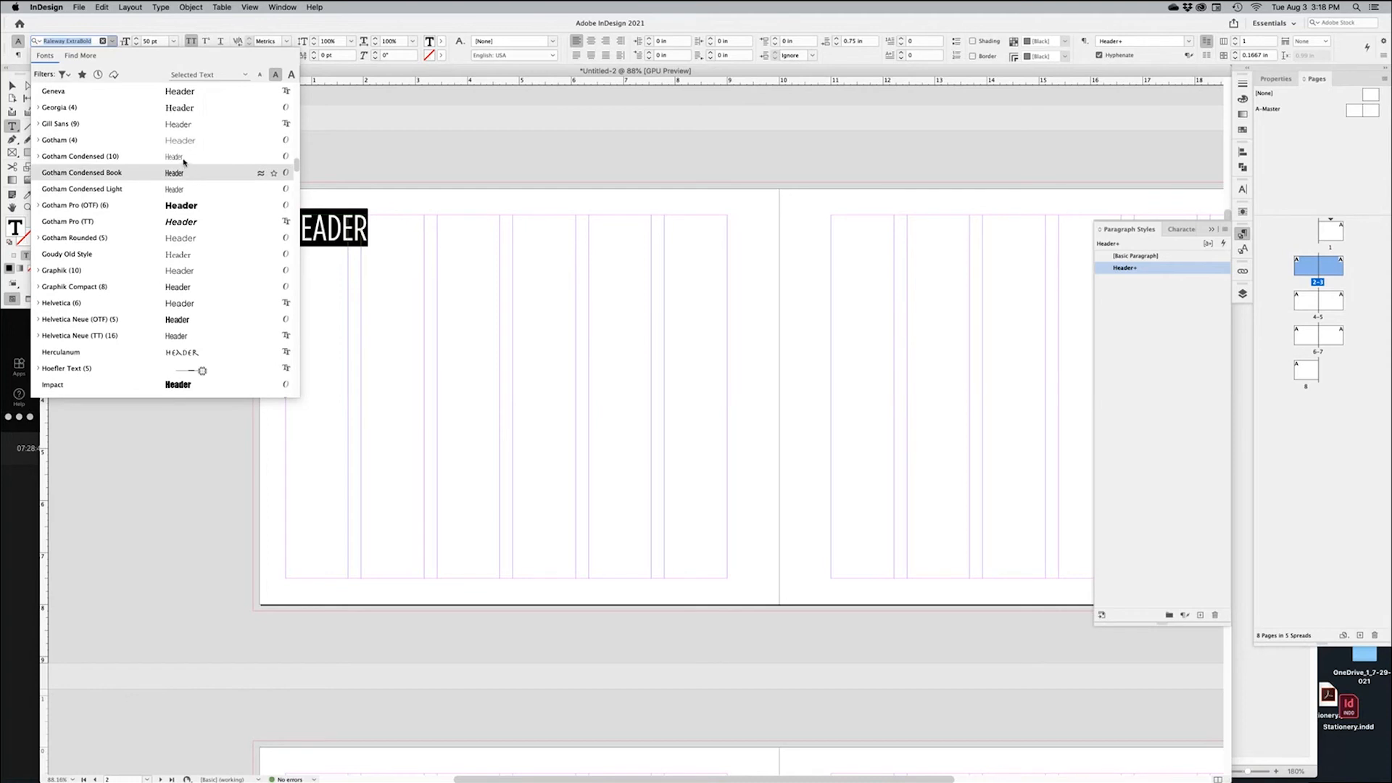
pyautogui.click(128, 157)
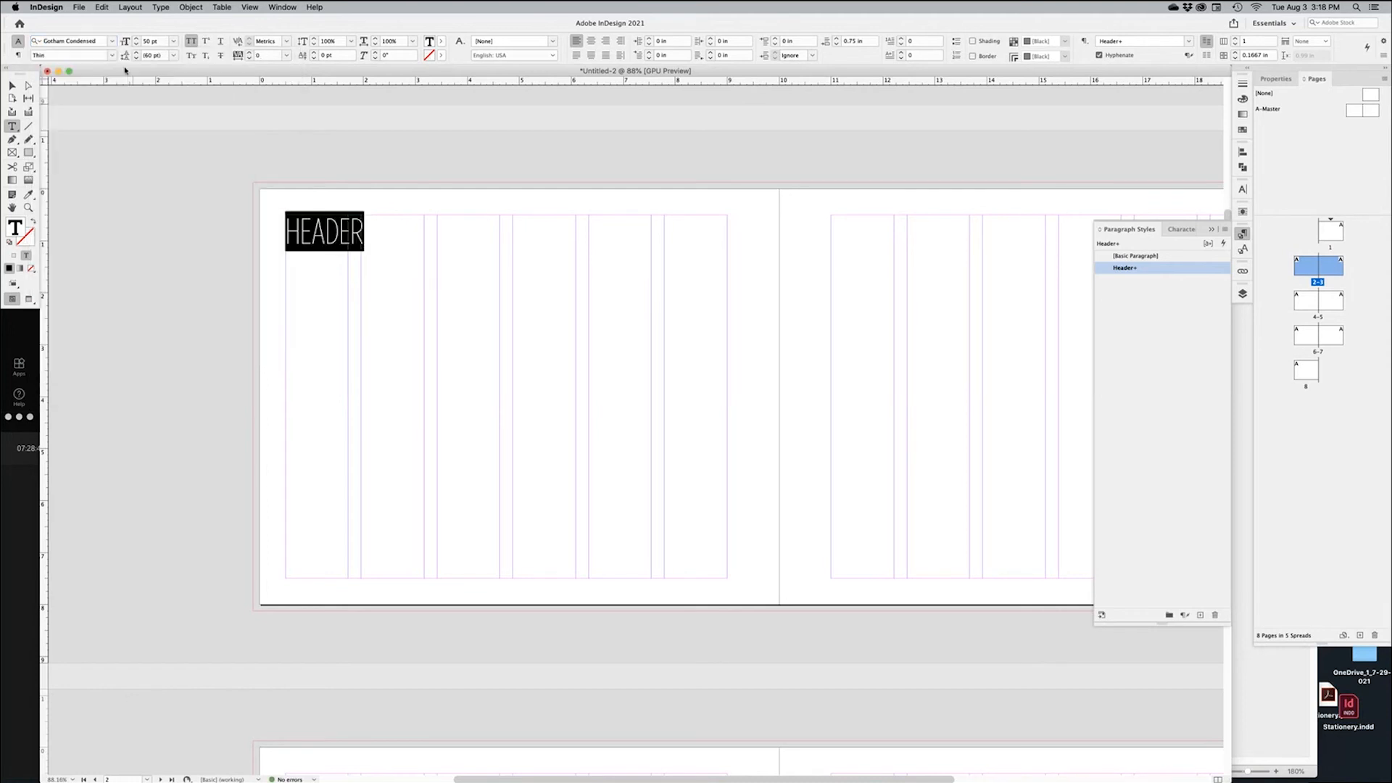
# Make HEADER Gotham Condensed Bold at 80 pt
pyautogui.click(113, 56)
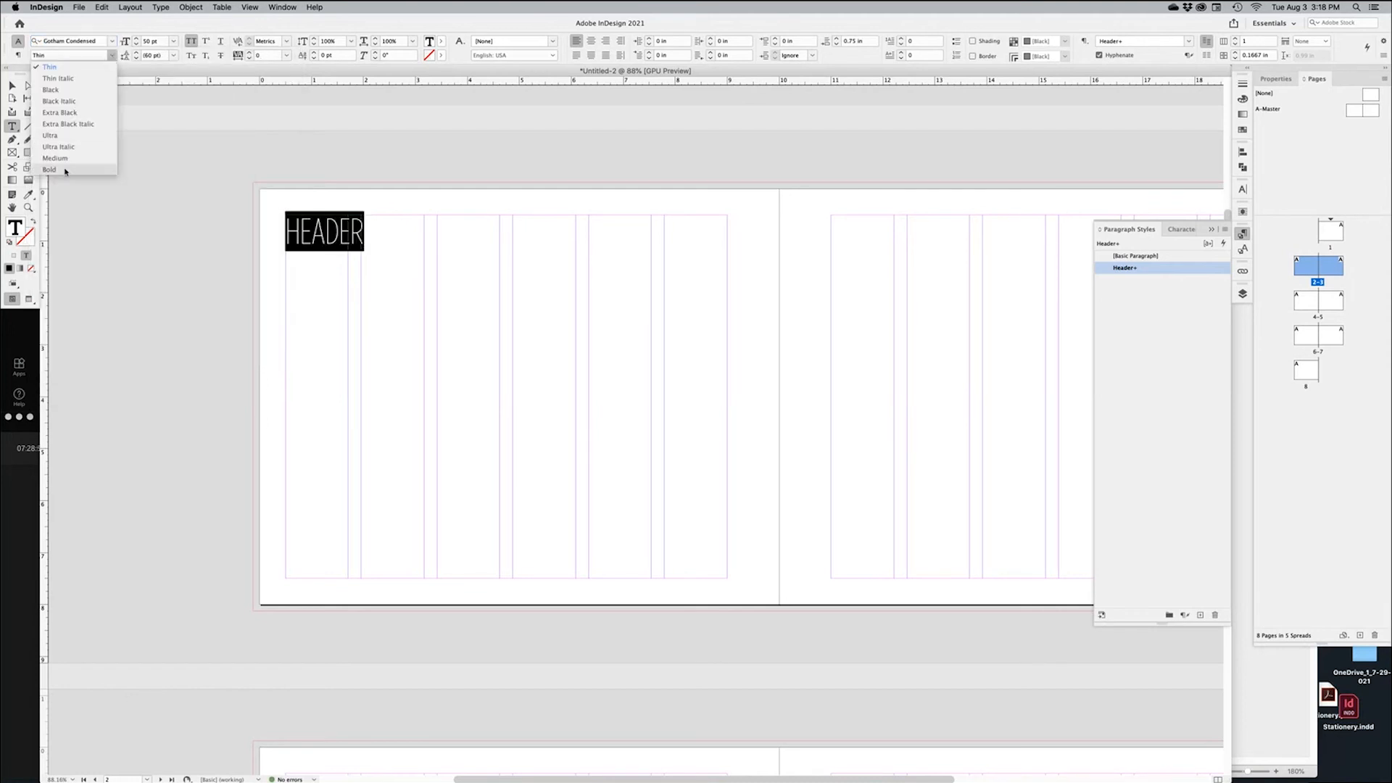
pyautogui.click(68, 138)
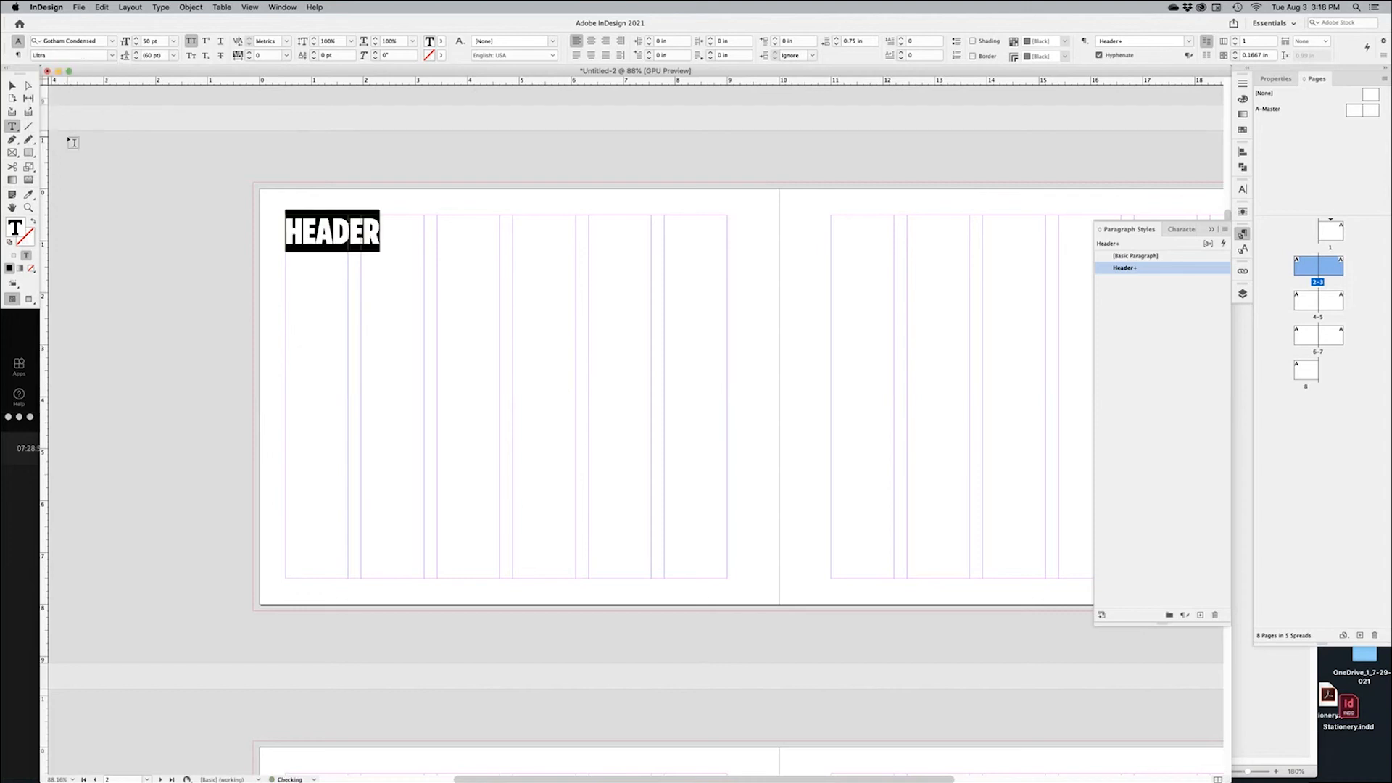
pyautogui.click(113, 56)
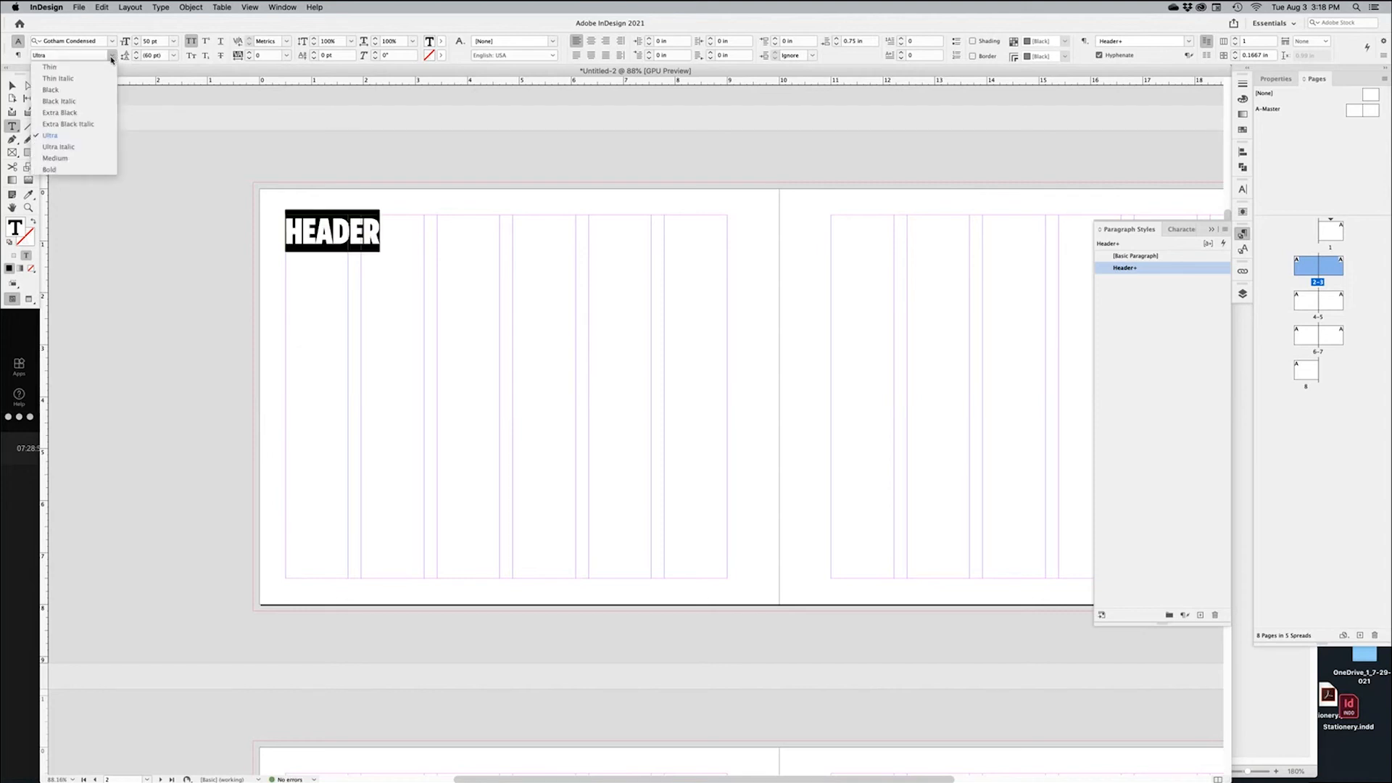
pyautogui.click(51, 170)
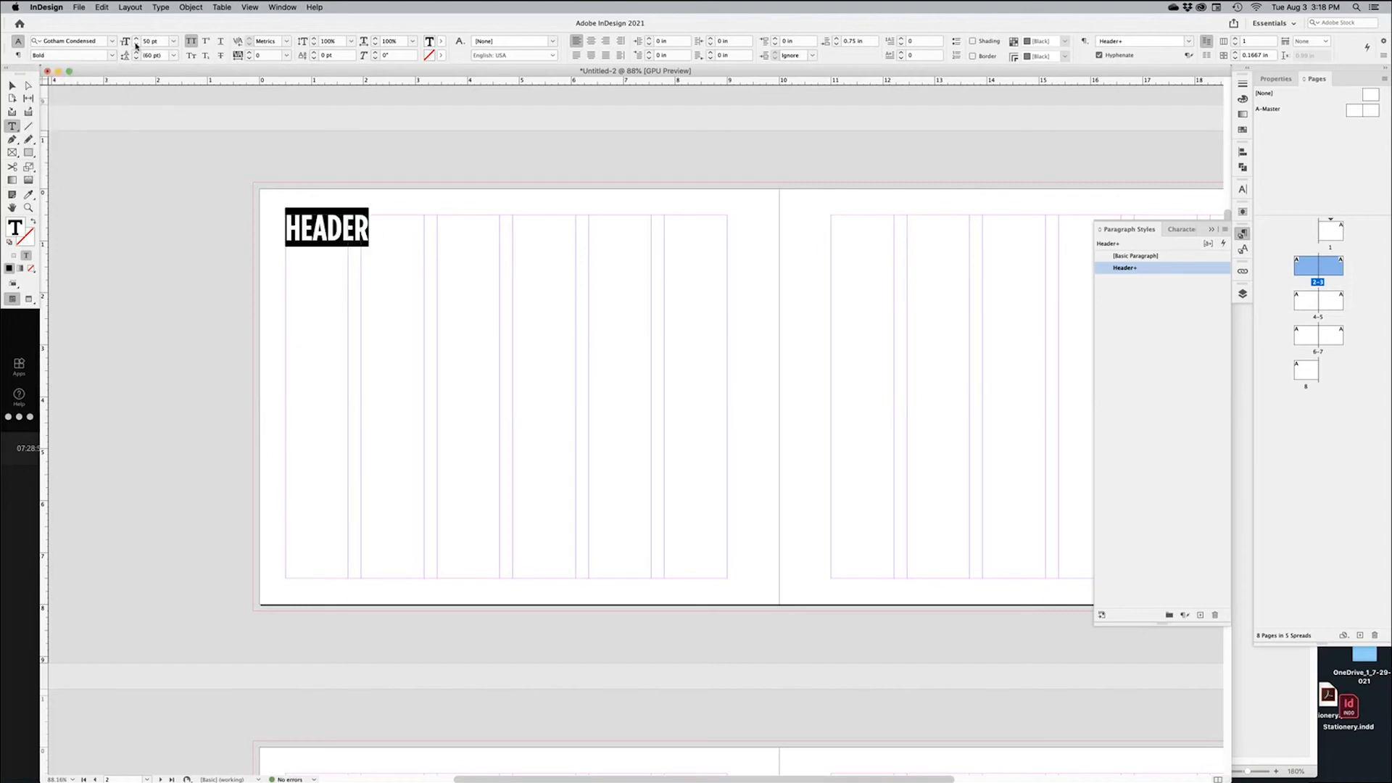
pyautogui.moveTo(136, 40); pyautogui.dragTo(135, 40)
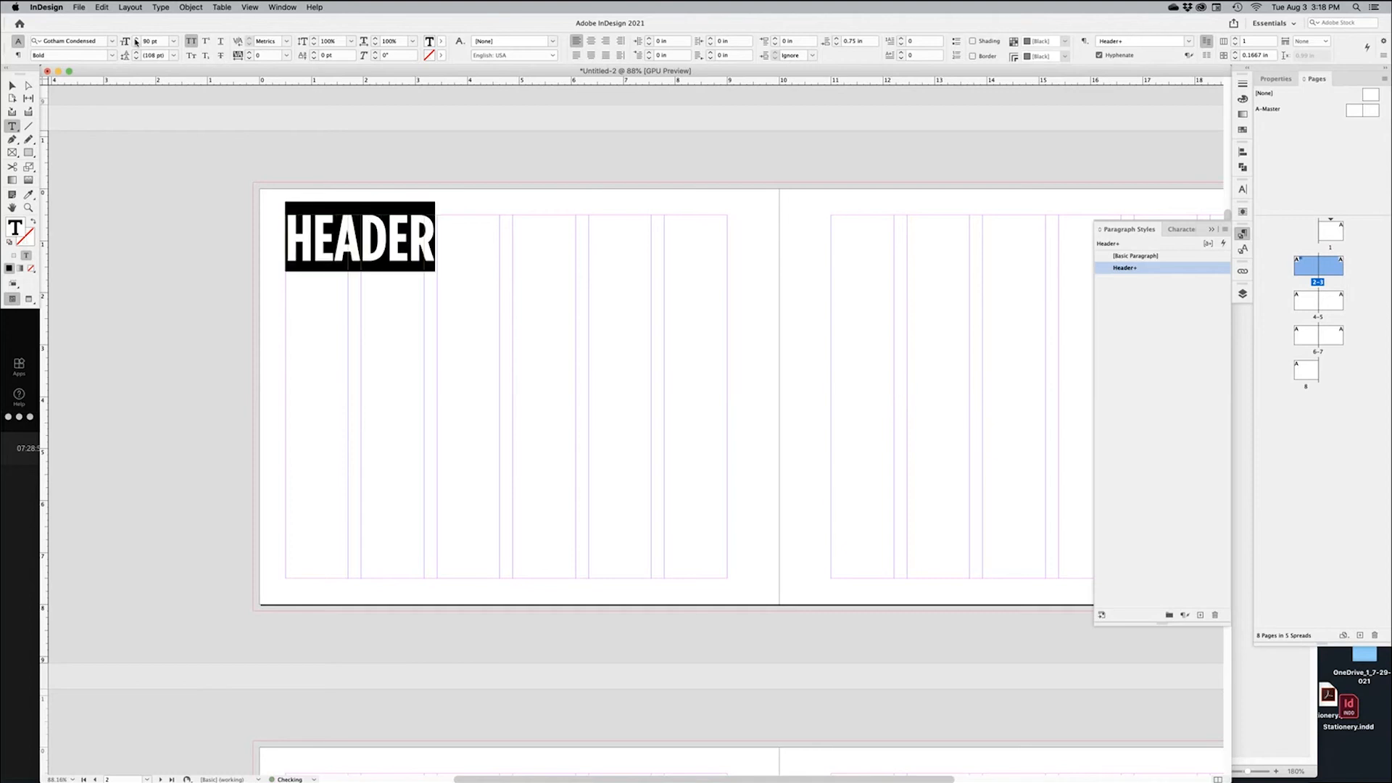
pyautogui.keyDown('shift'); pyautogui.click(135, 44); pyautogui.keyUp('shift')
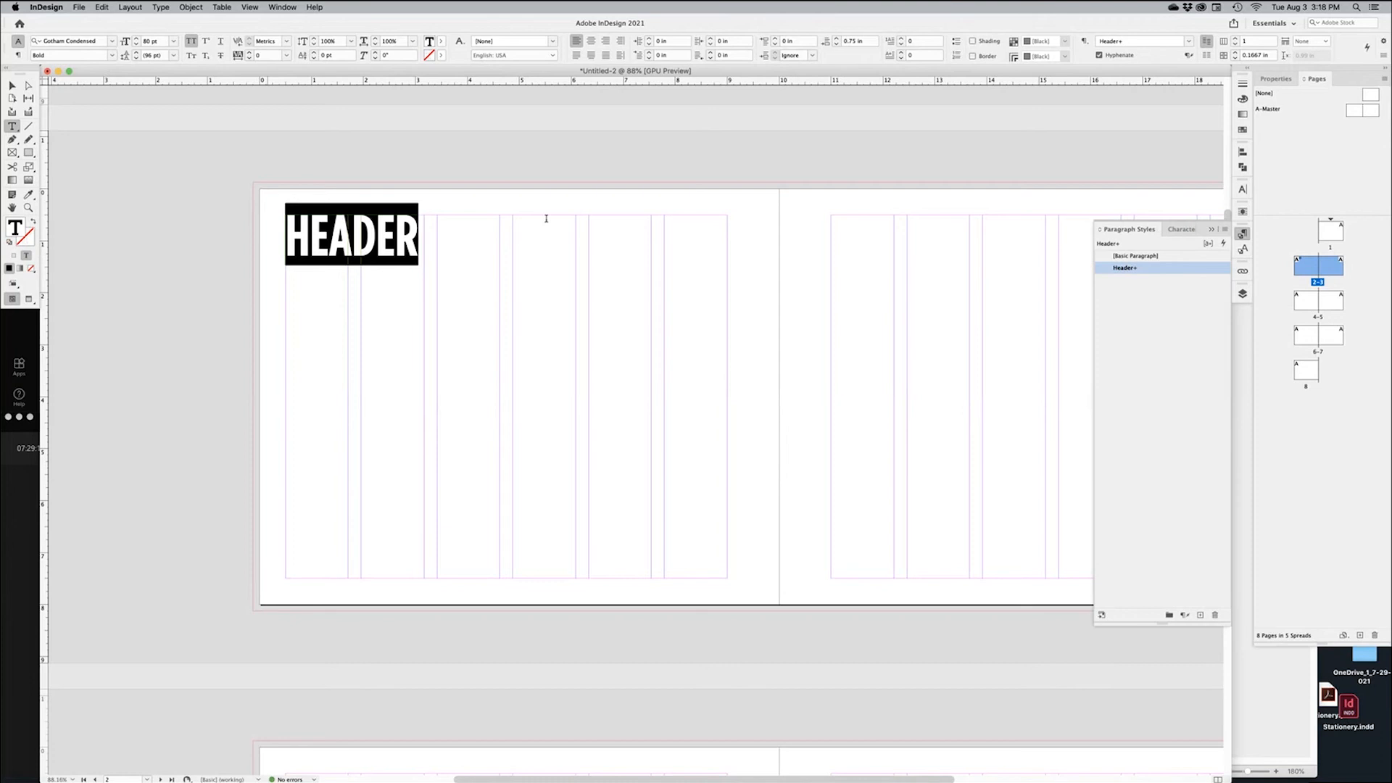
# Redefine the Header paragraph style to match HEADER's new formatting
pyautogui.rightClick(1170, 271)
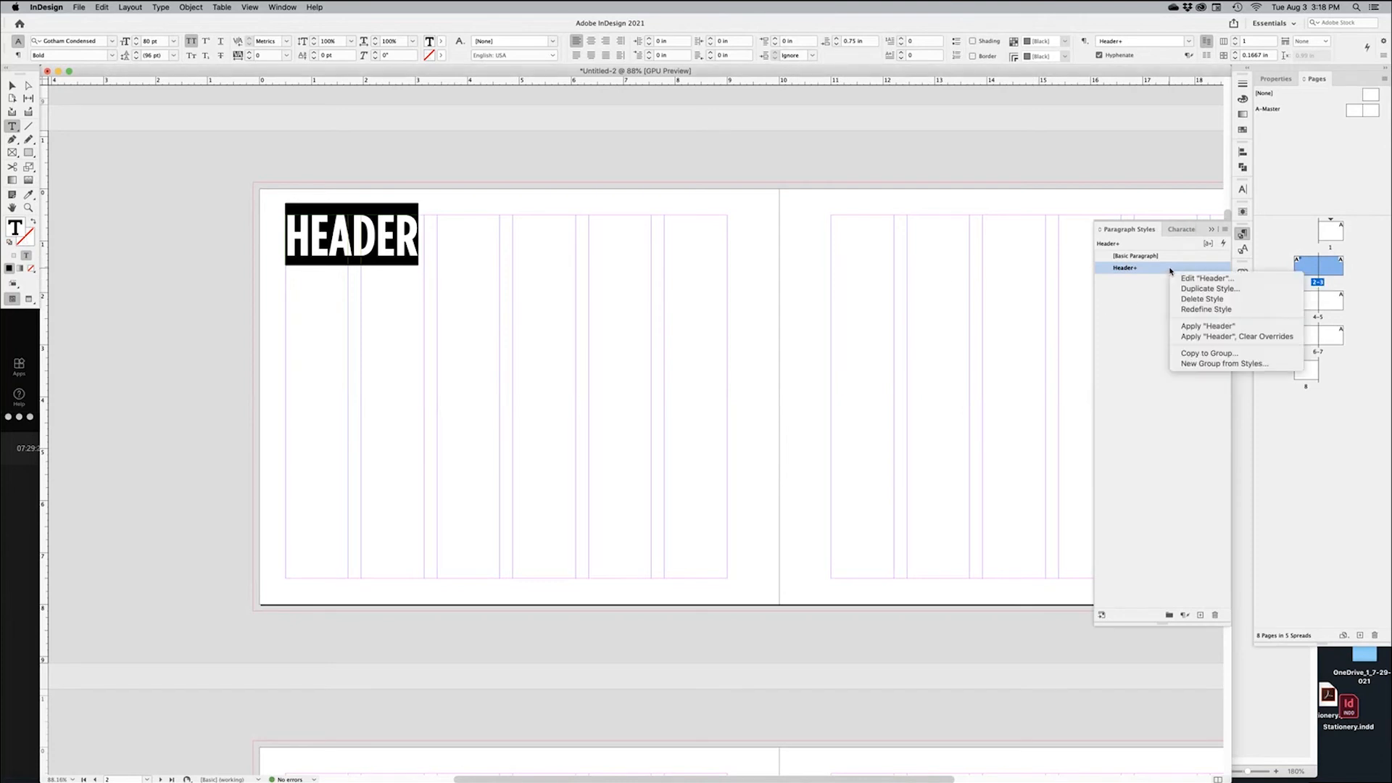
pyautogui.click(1210, 314)
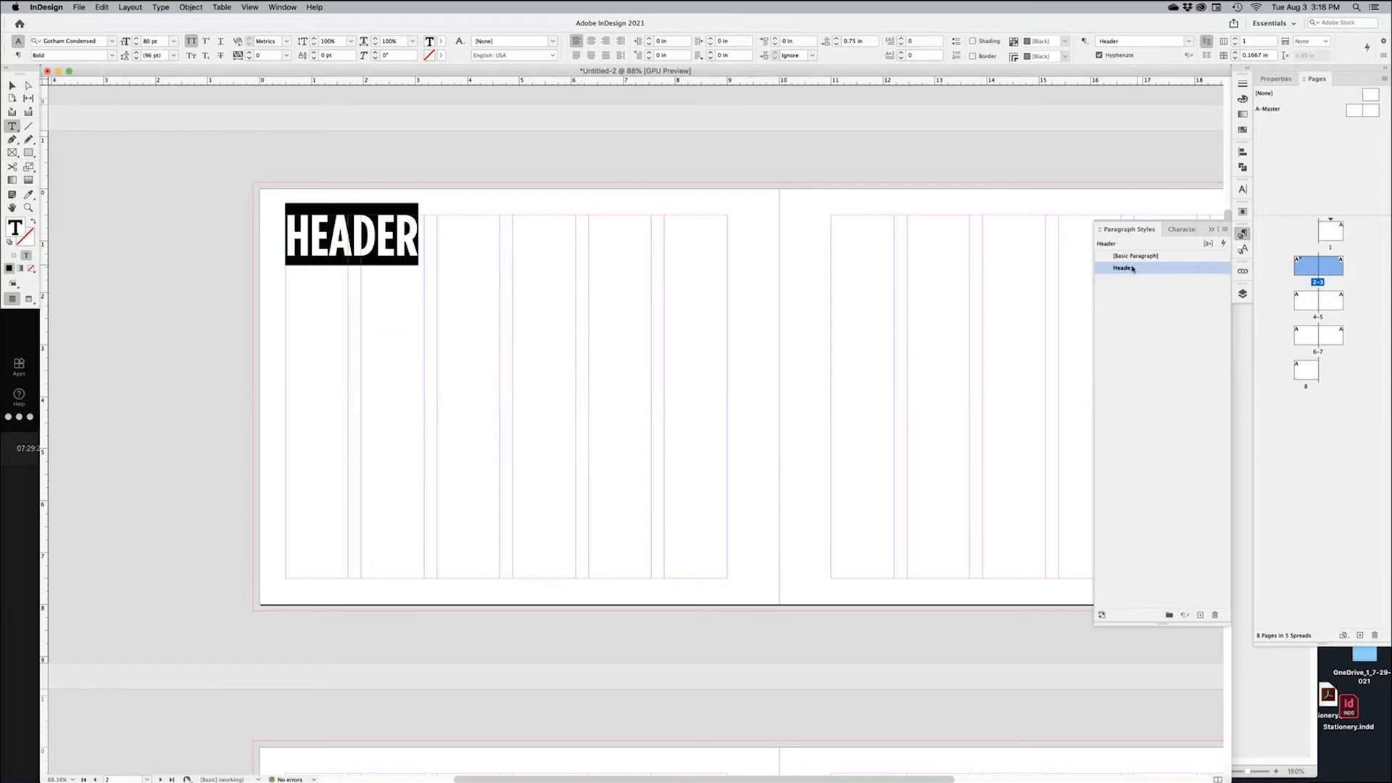
pyautogui.click(388, 237)
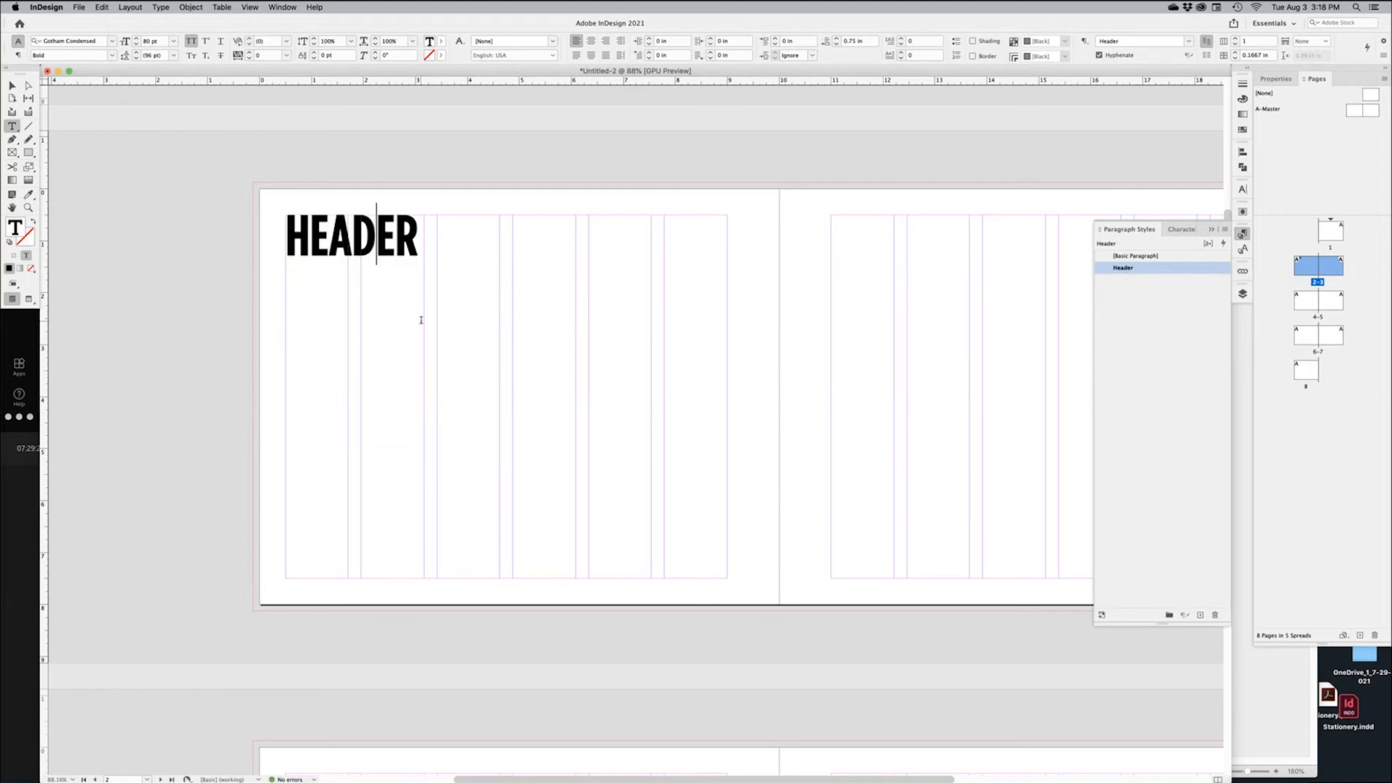
# Type TITLE and COPY as two new lines below HEADER in the same frame
pyautogui.press('Escape')
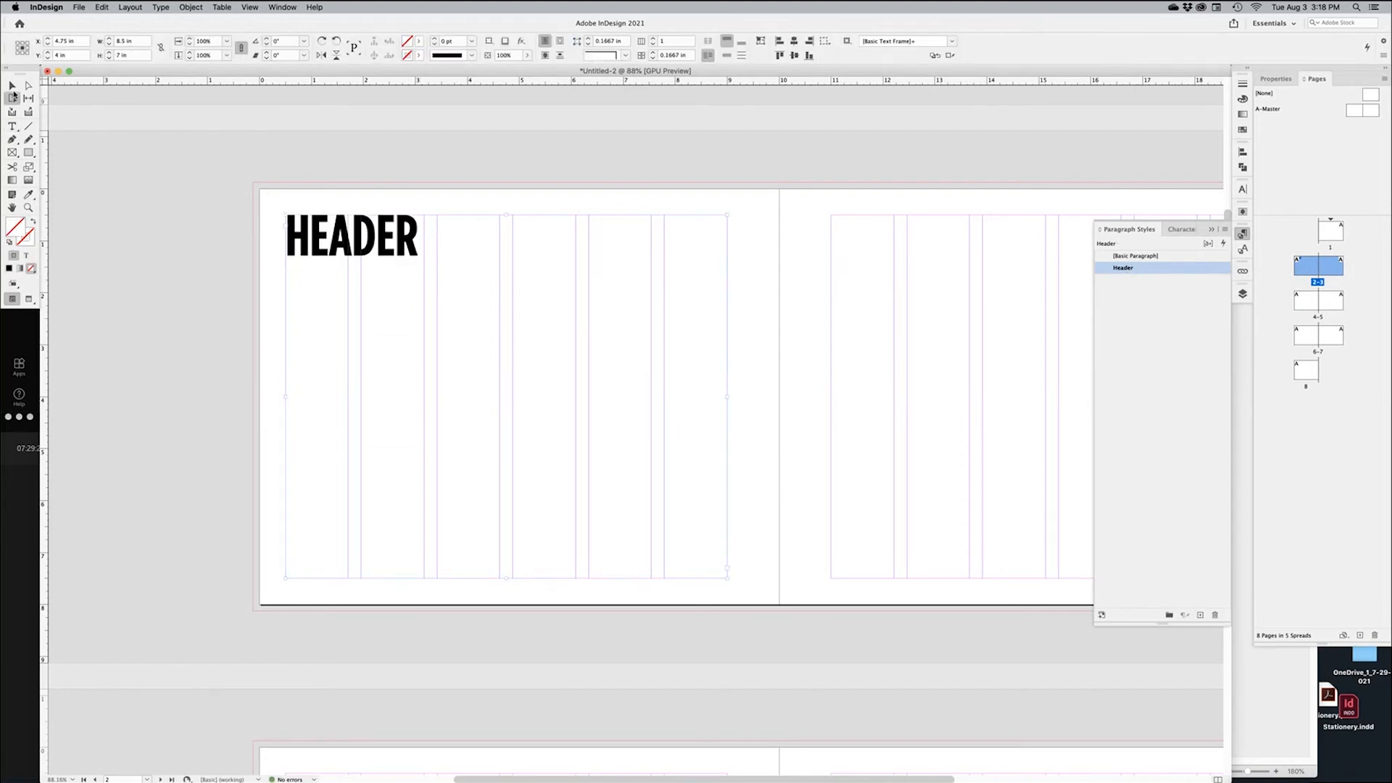
pyautogui.doubleClick(374, 330)
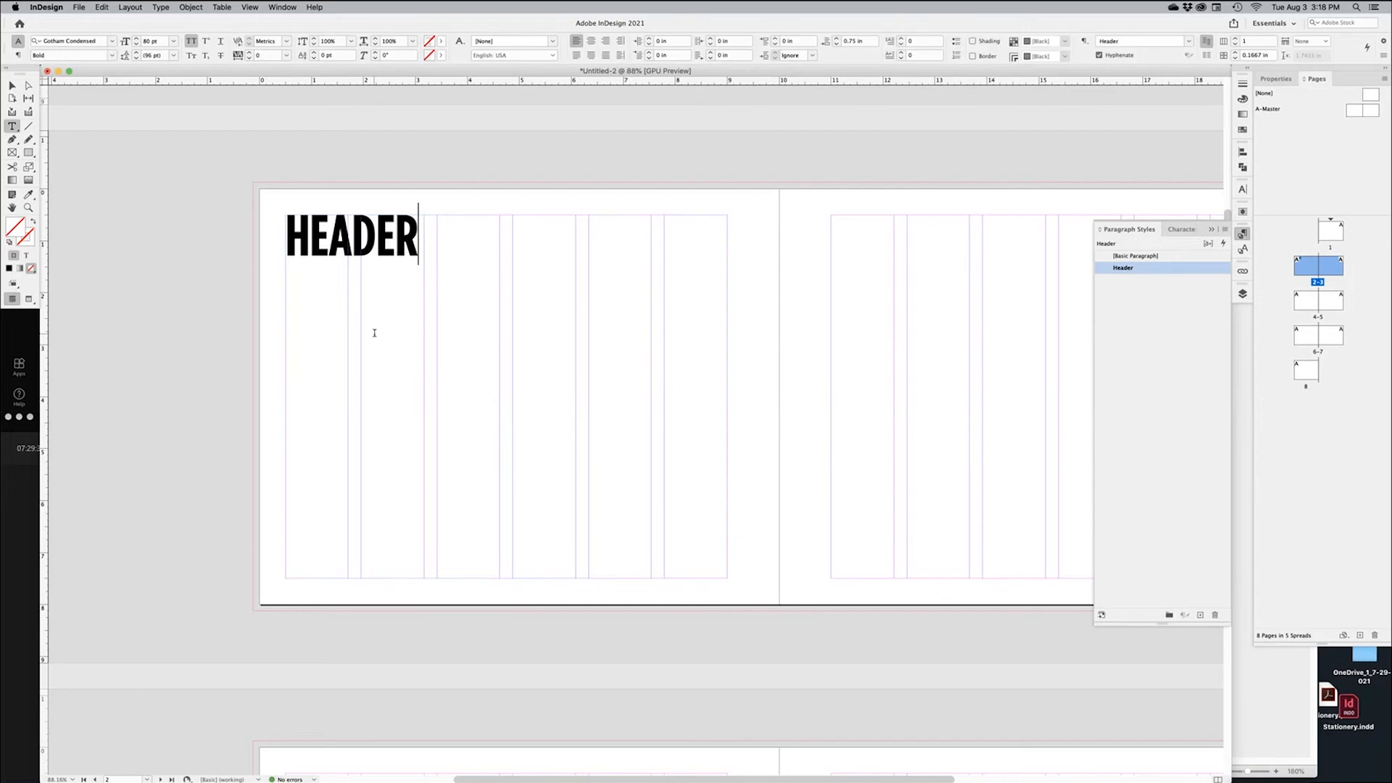
pyautogui.press('Return')
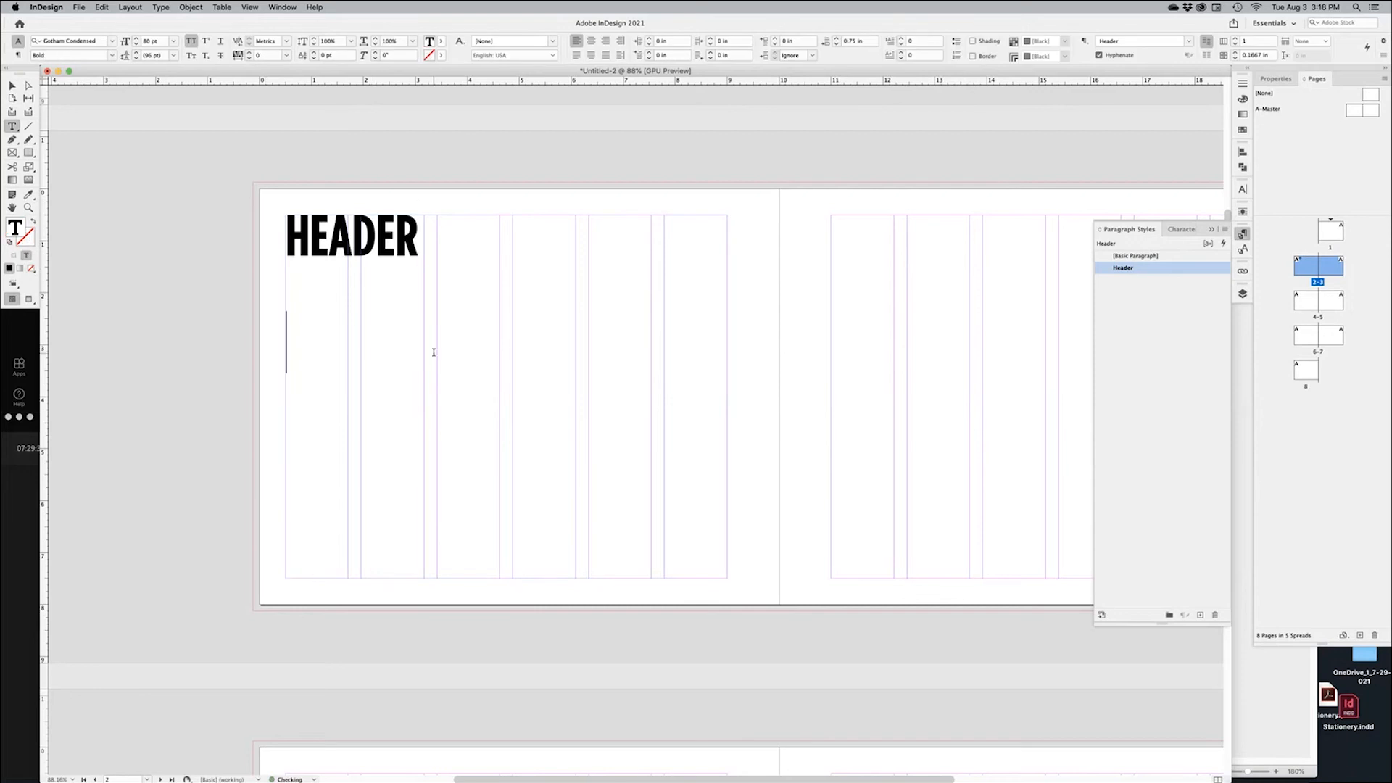
pyautogui.write('TITLE')
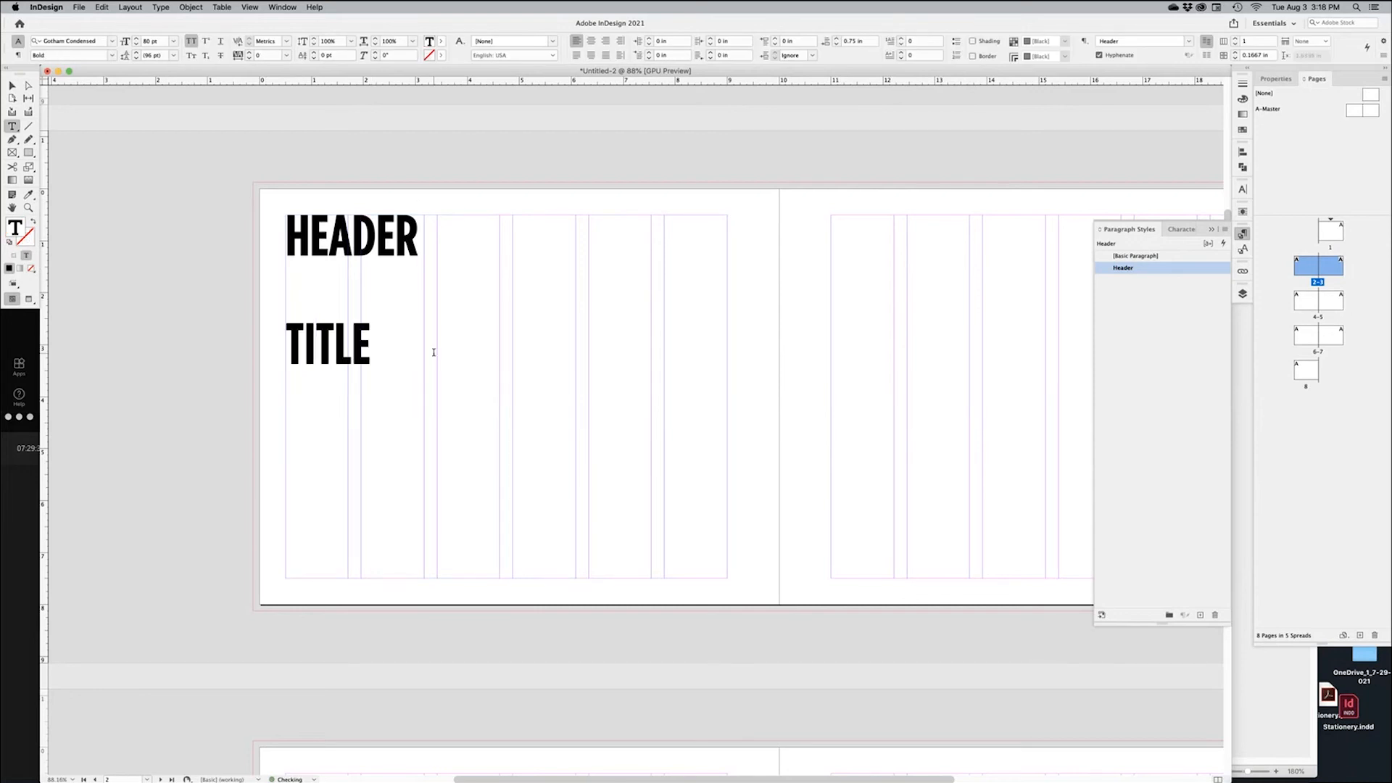
pyautogui.press('Return')
pyautogui.write('COPY')
pyautogui.doubleClick(343, 337)
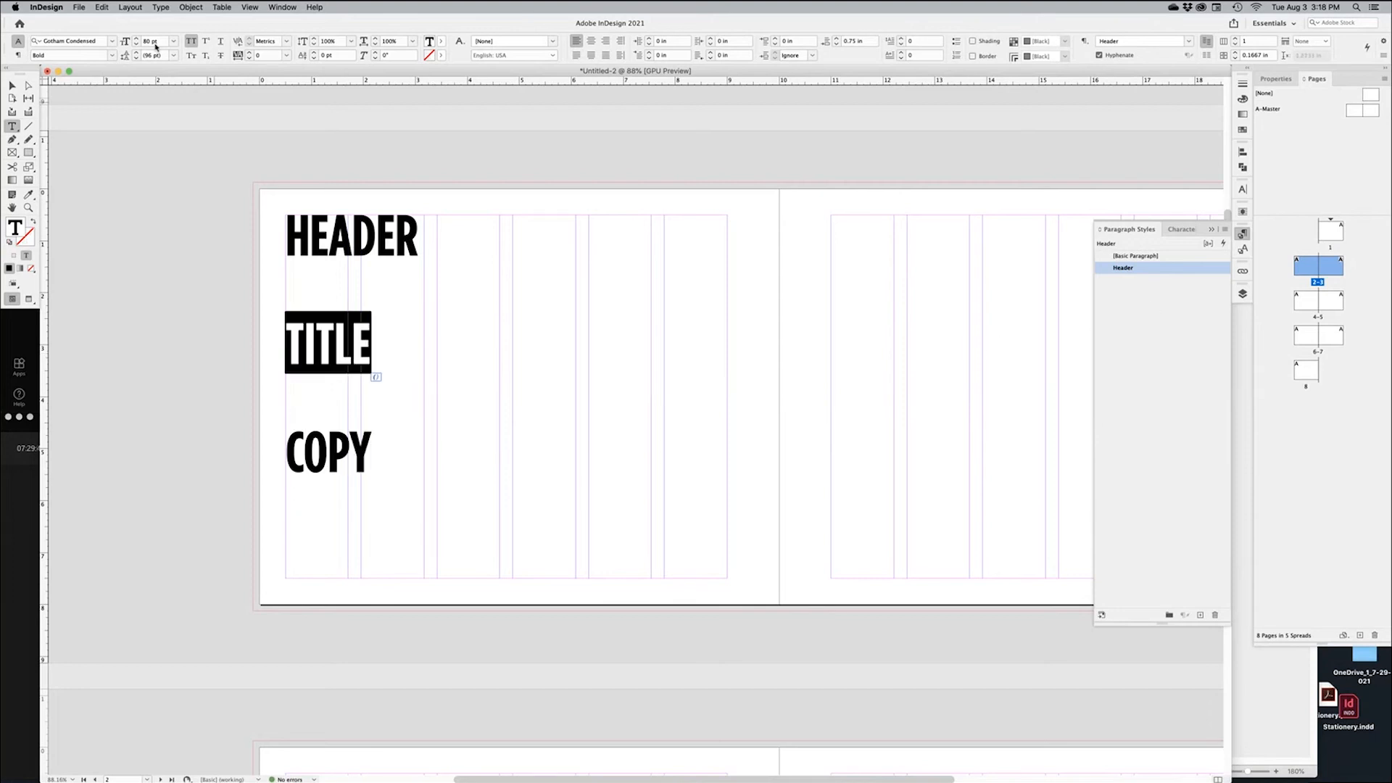
# Set TITLE to Medium weight at 25 pt
pyautogui.click(112, 55)
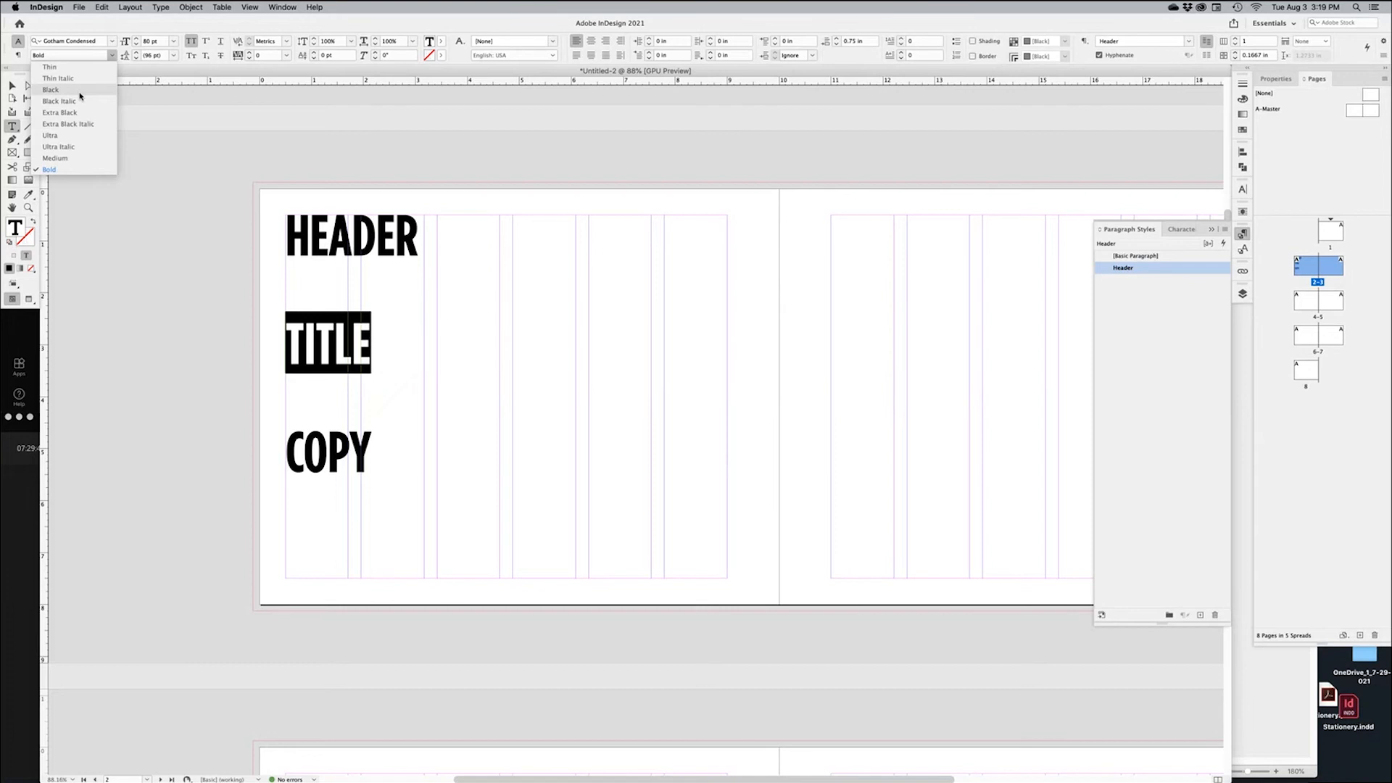
pyautogui.click(70, 159)
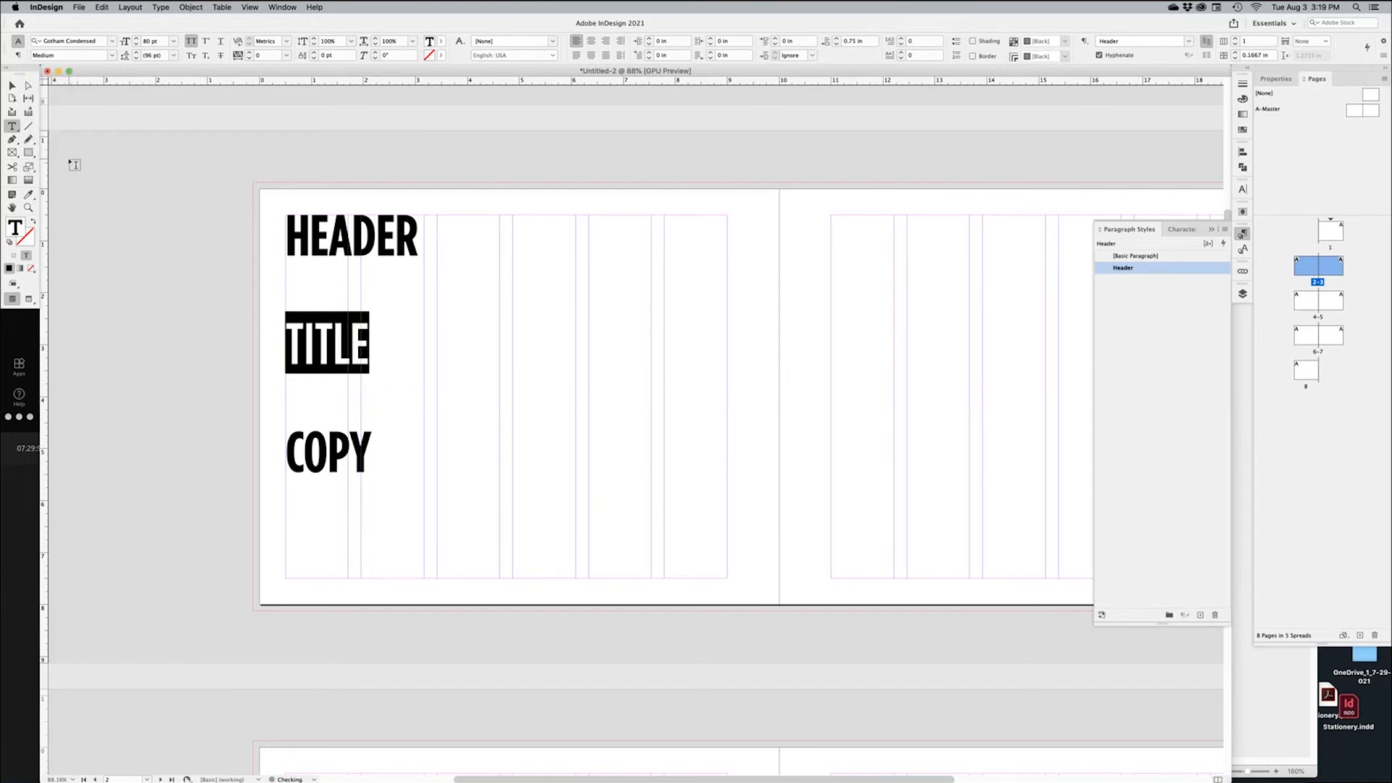
pyautogui.click(136, 44)
pyautogui.click(136, 46)
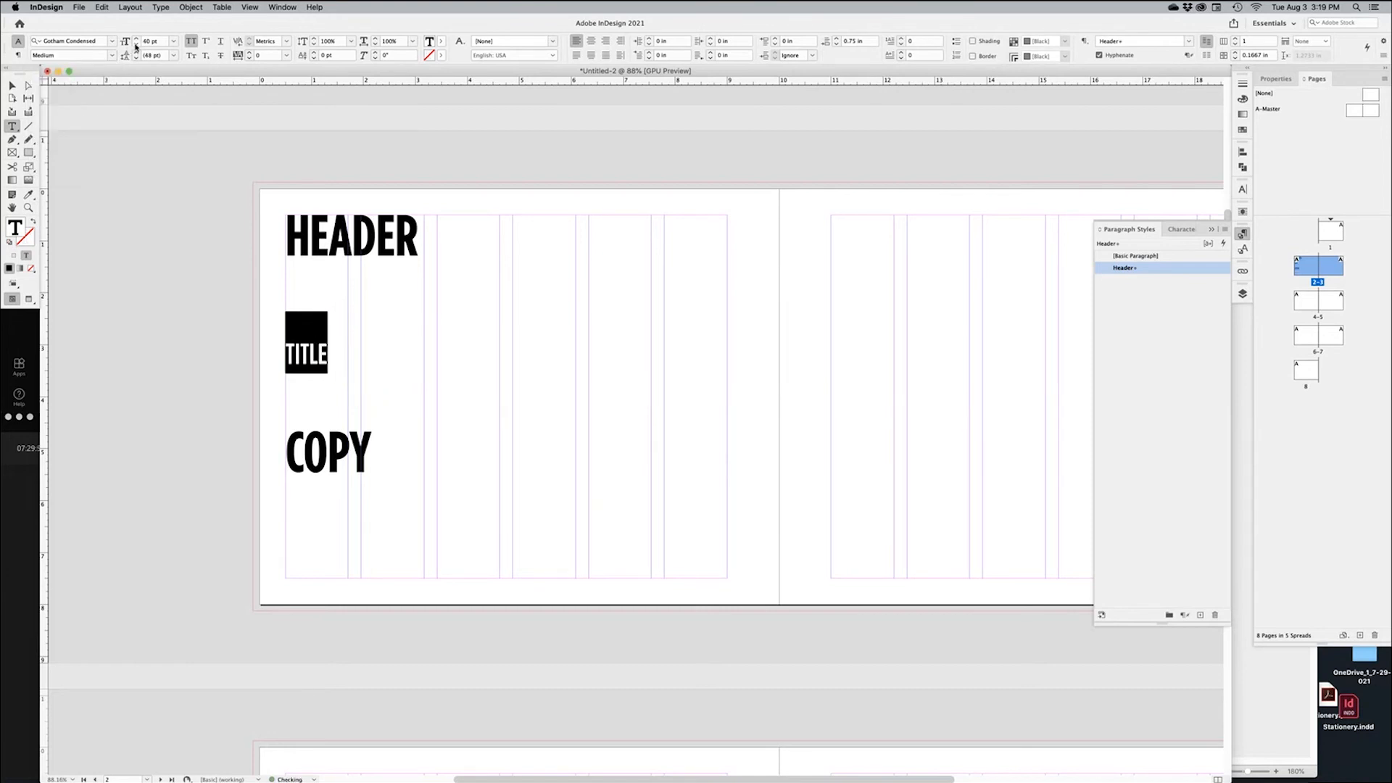
pyautogui.click(135, 47)
pyautogui.click(136, 47)
pyautogui.click(135, 38)
pyautogui.click(136, 39)
pyautogui.click(136, 38)
pyautogui.click(136, 39)
pyautogui.click(136, 38)
# Reapply sampled formatting to the whole TITLE line with the Eyedropper, then select COPY
pyautogui.tripleClick(295, 347)
pyautogui.click(29, 194)
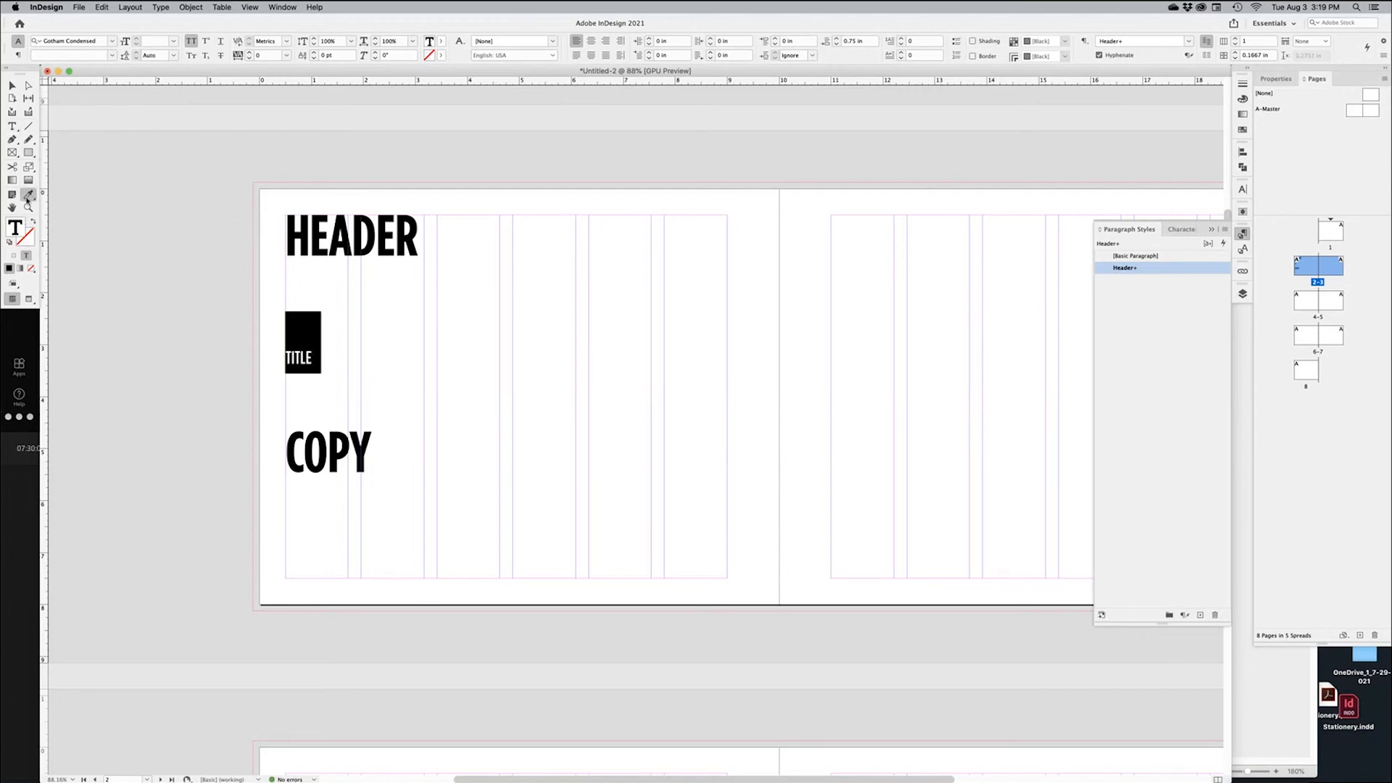
pyautogui.click(305, 350)
pyautogui.press('t')
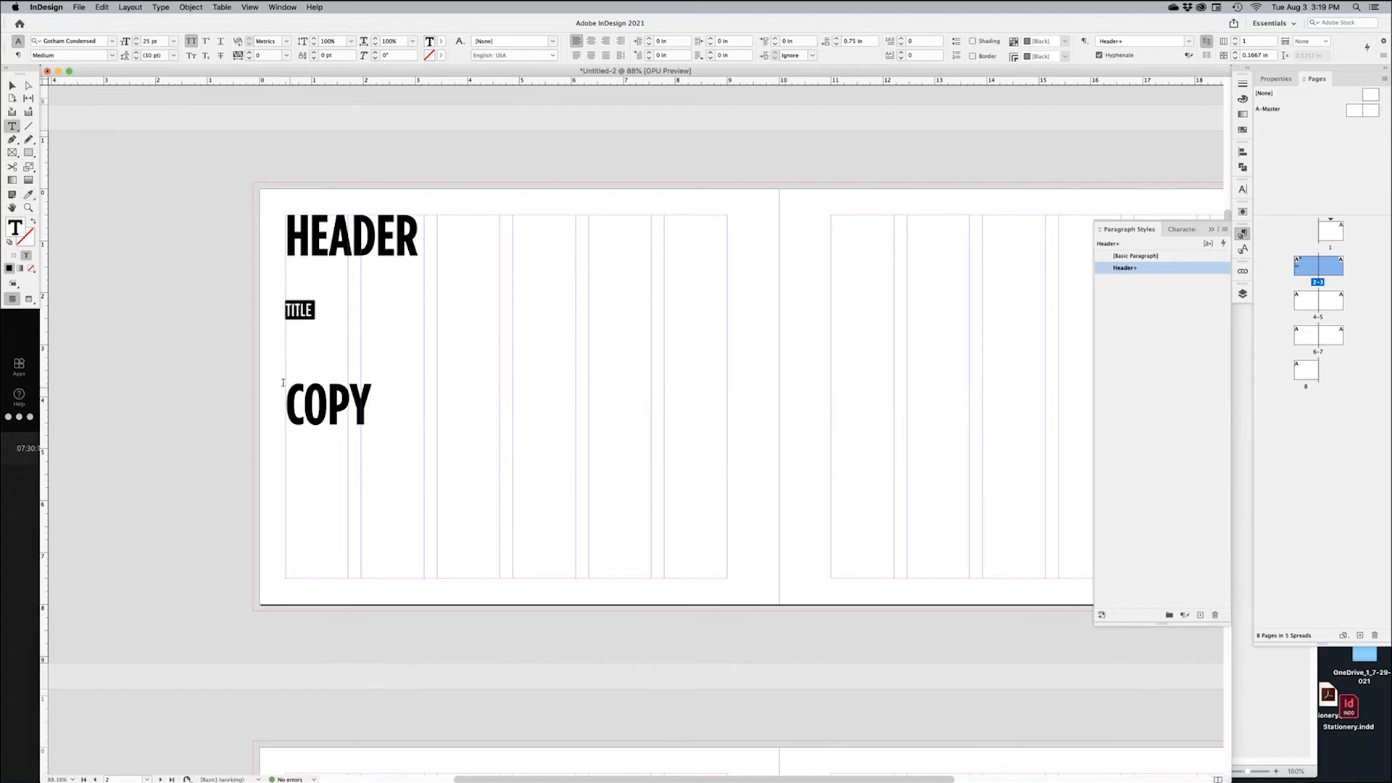
pyautogui.doubleClick(325, 403)
pyautogui.click(329, 406)
# Turn off All Caps on COPY and set it to Times Regular at 10 pt
pyautogui.doubleClick(330, 412)
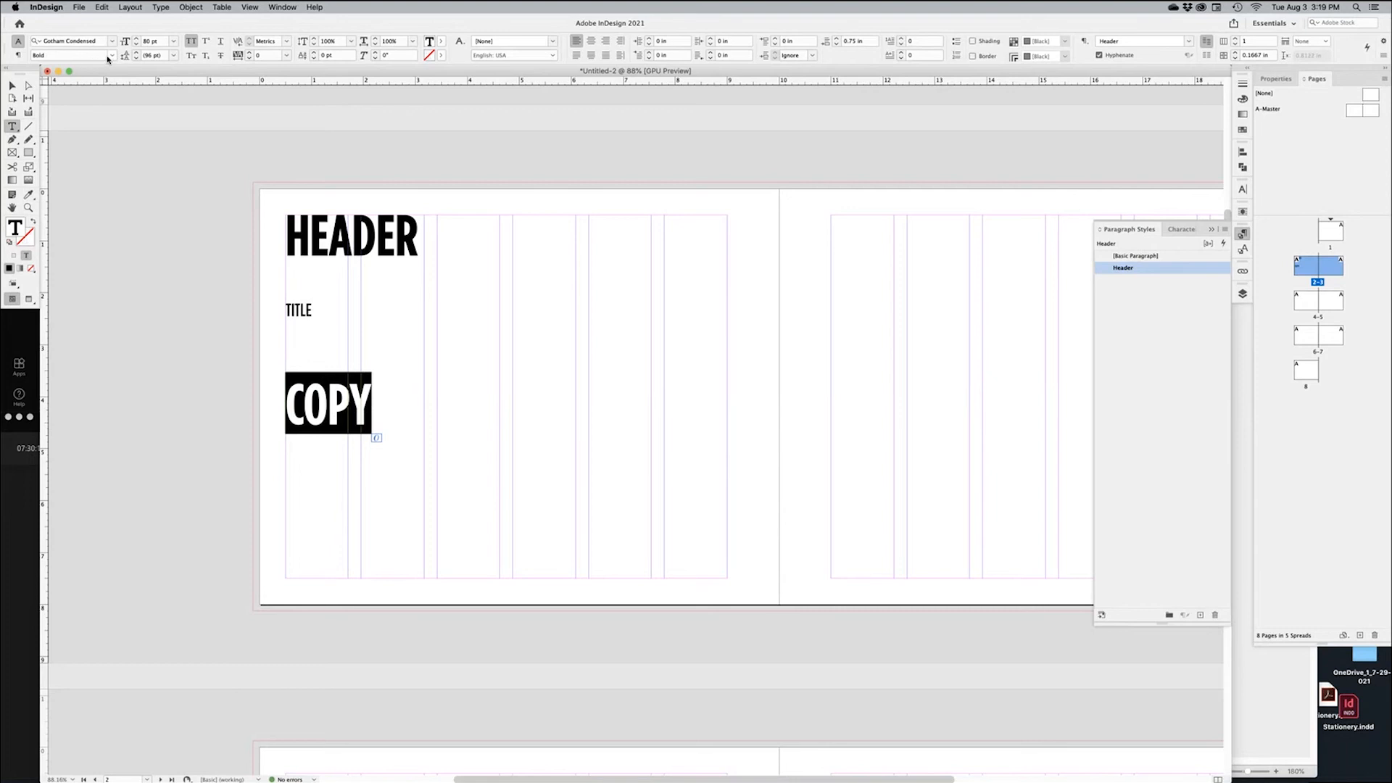
pyautogui.click(192, 43)
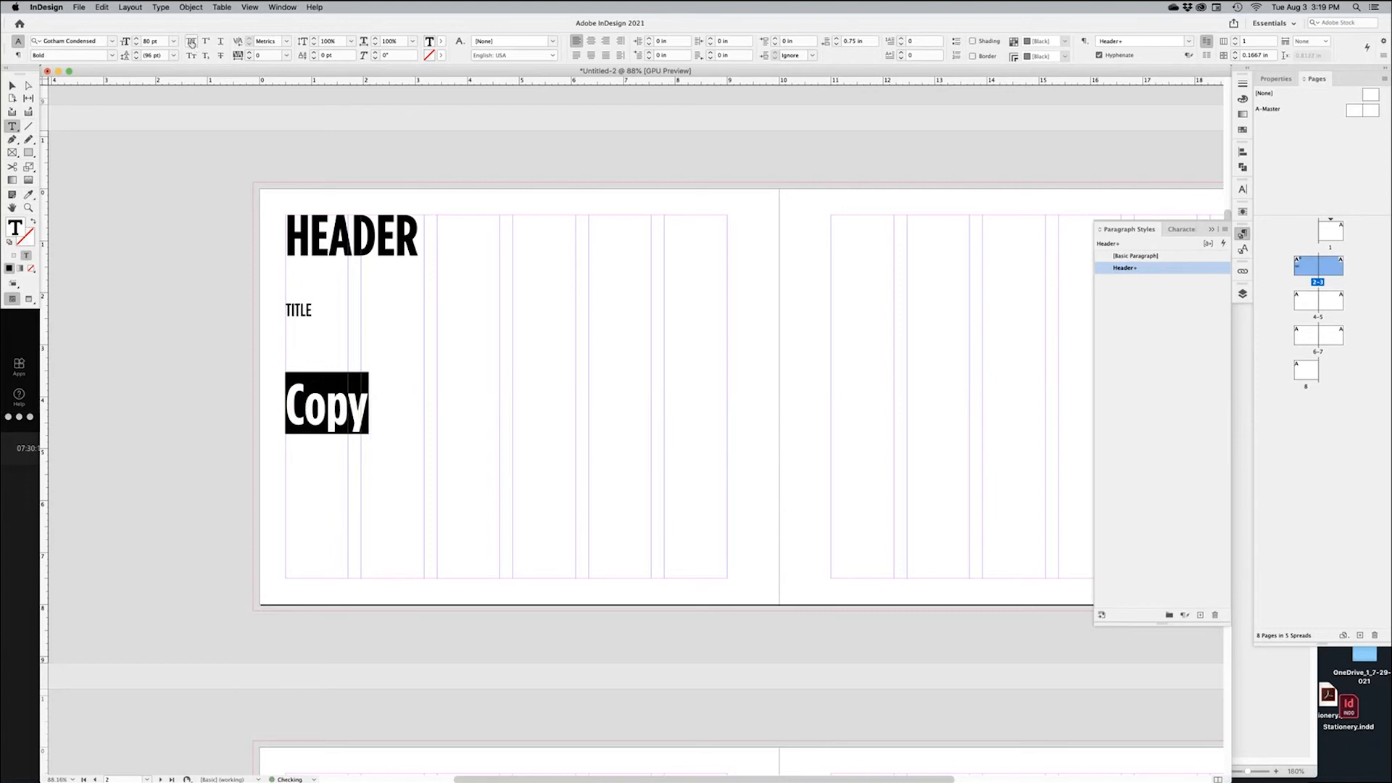
pyautogui.click(112, 41)
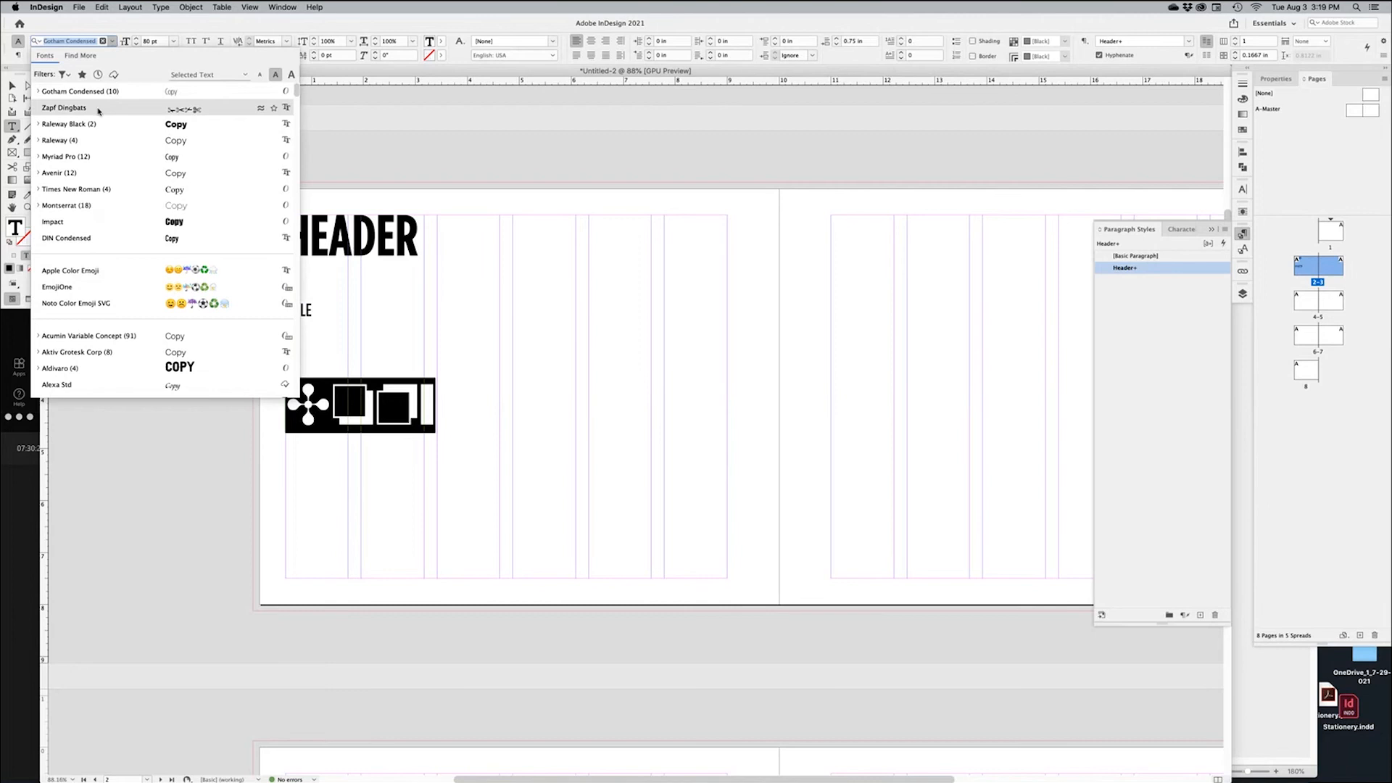
pyautogui.scroll(-3, 116, 178)
pyautogui.scroll(-8, 119, 182)
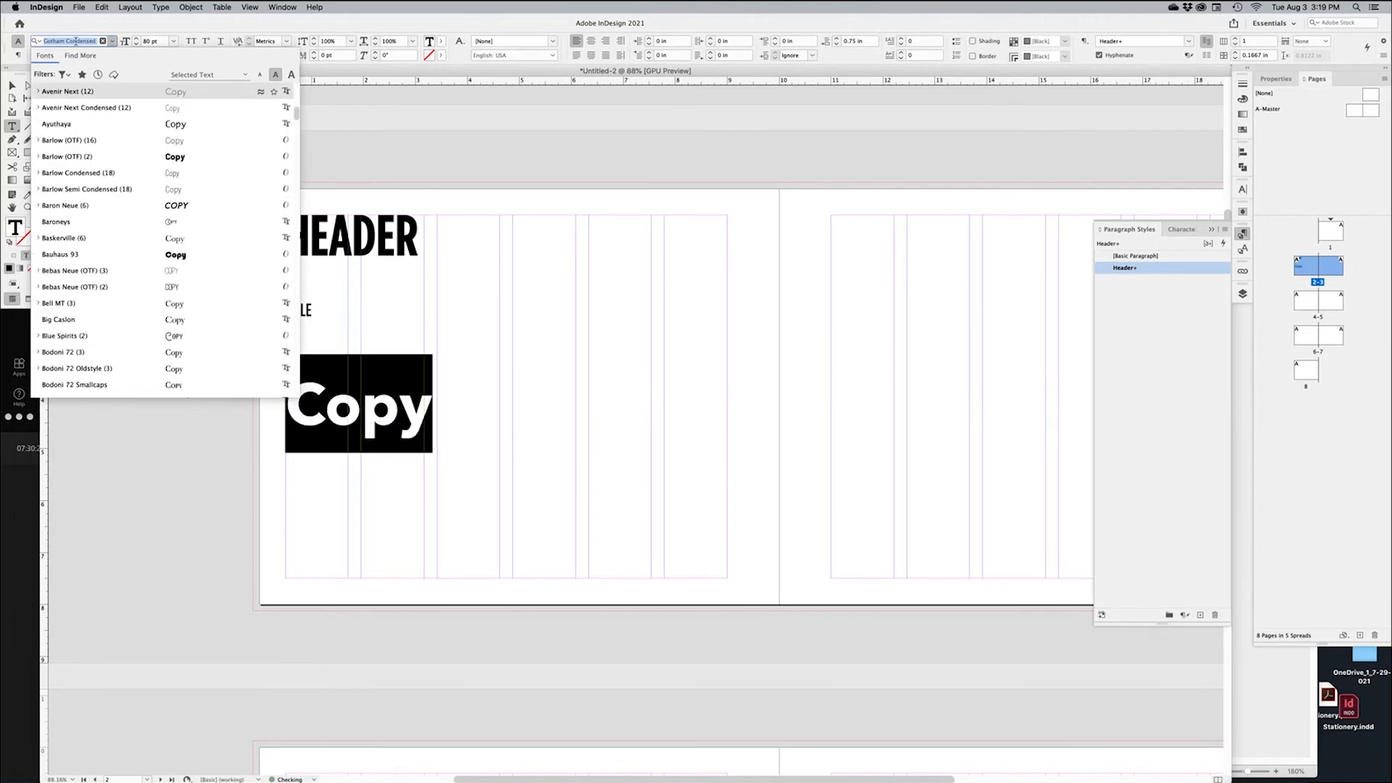
pyautogui.write('time')
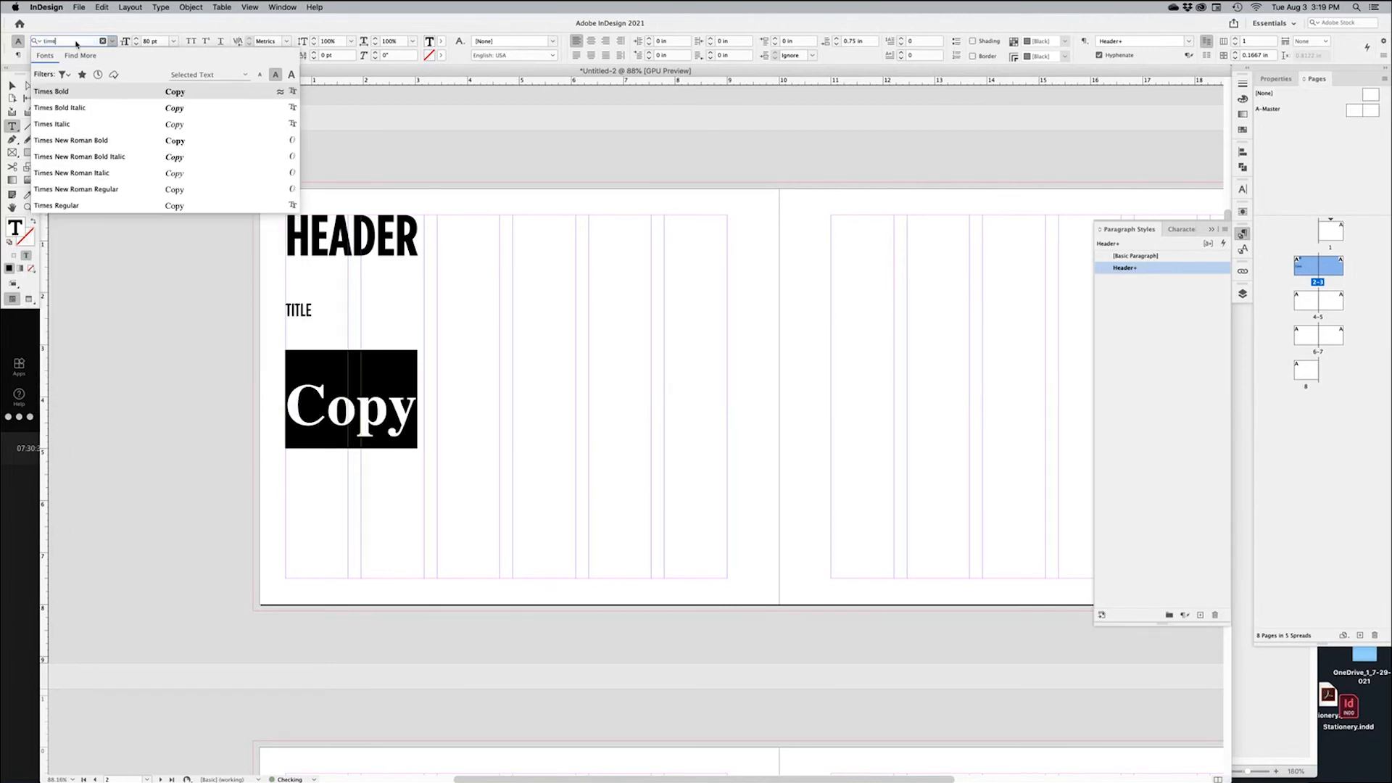
pyautogui.click(79, 207)
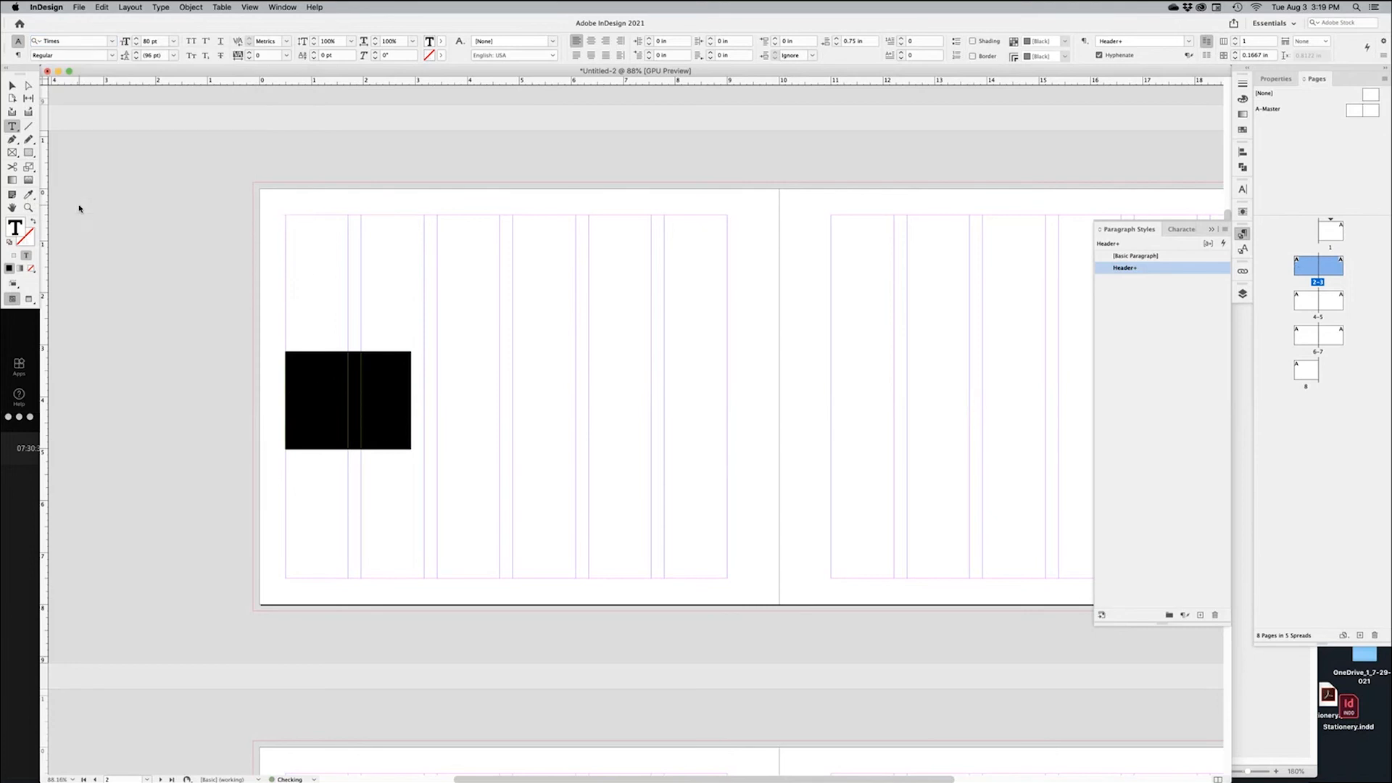
pyautogui.click(174, 42)
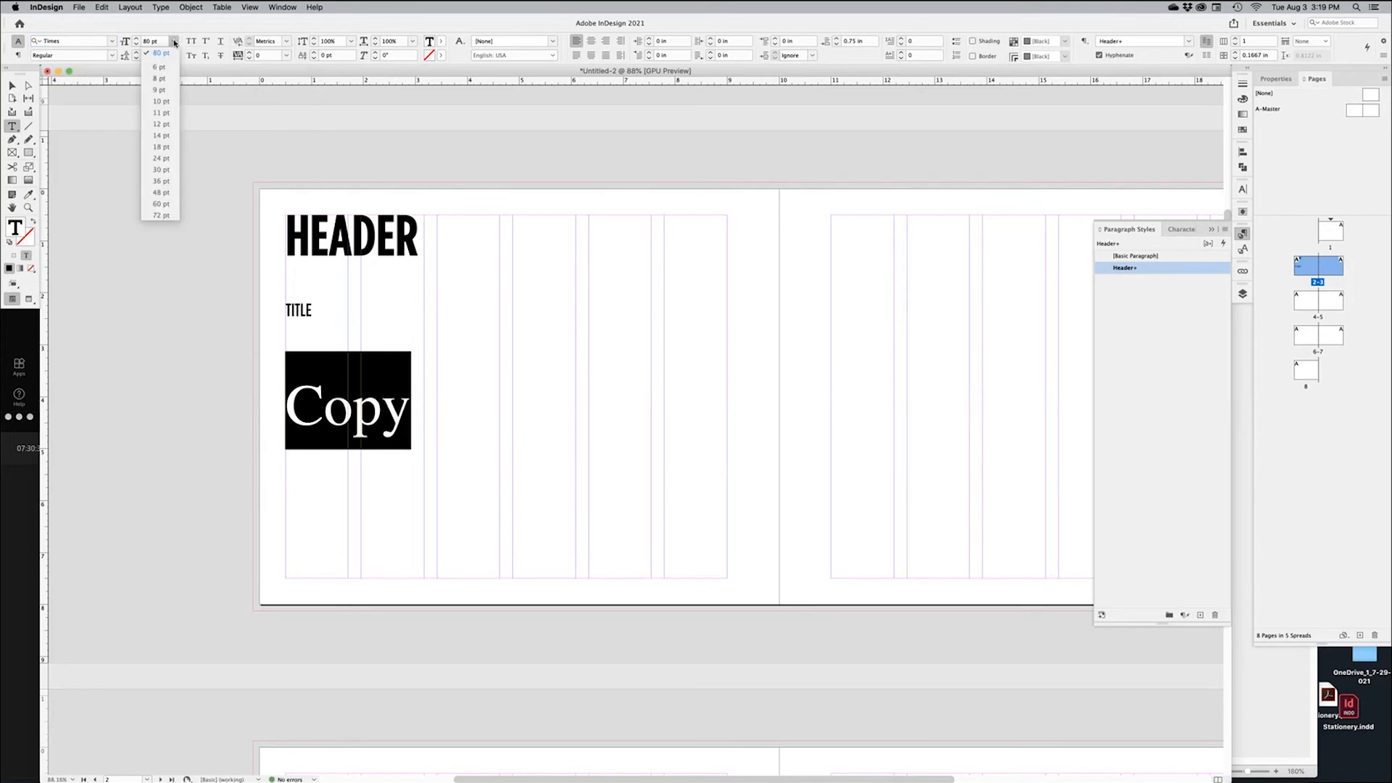
pyautogui.click(170, 102)
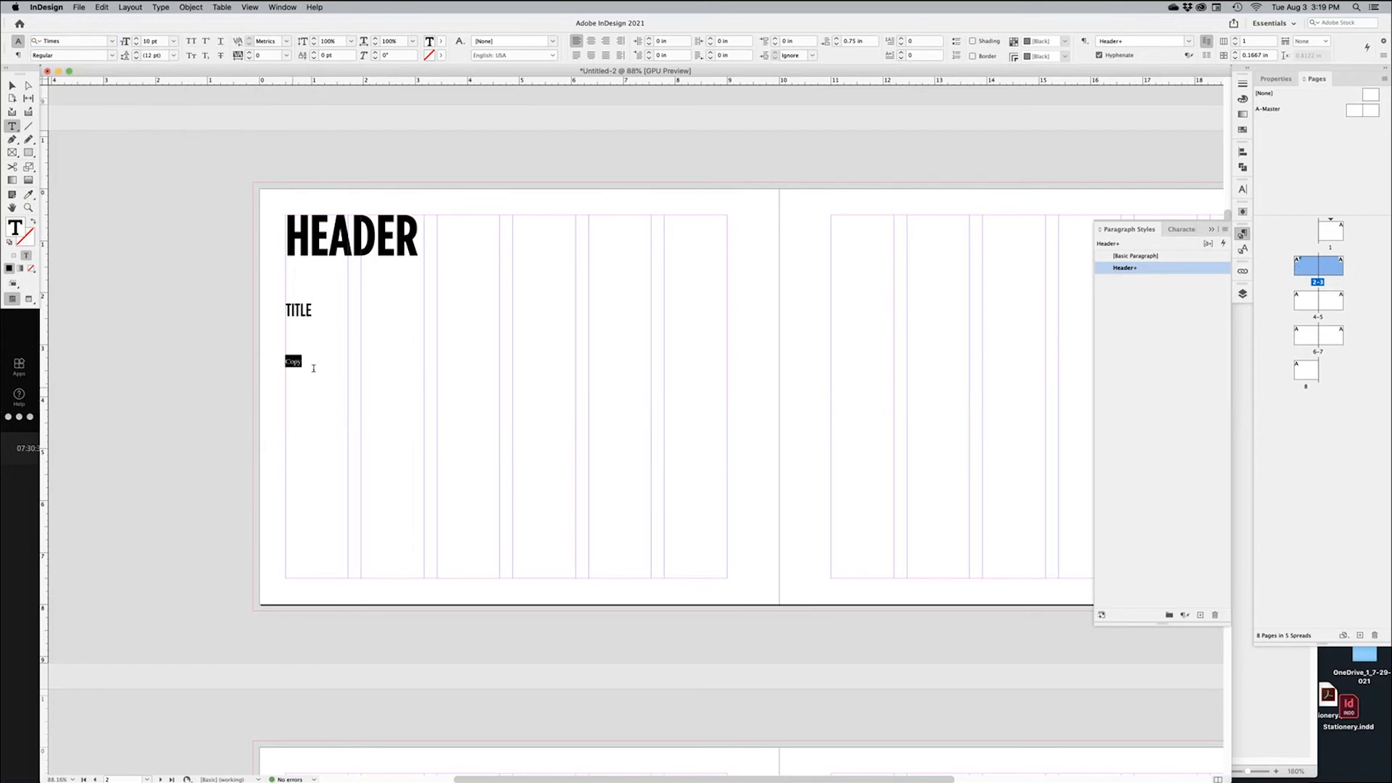
pyautogui.click(187, 358)
pyautogui.moveTo(246, 188); pyautogui.dragTo(475, 333)
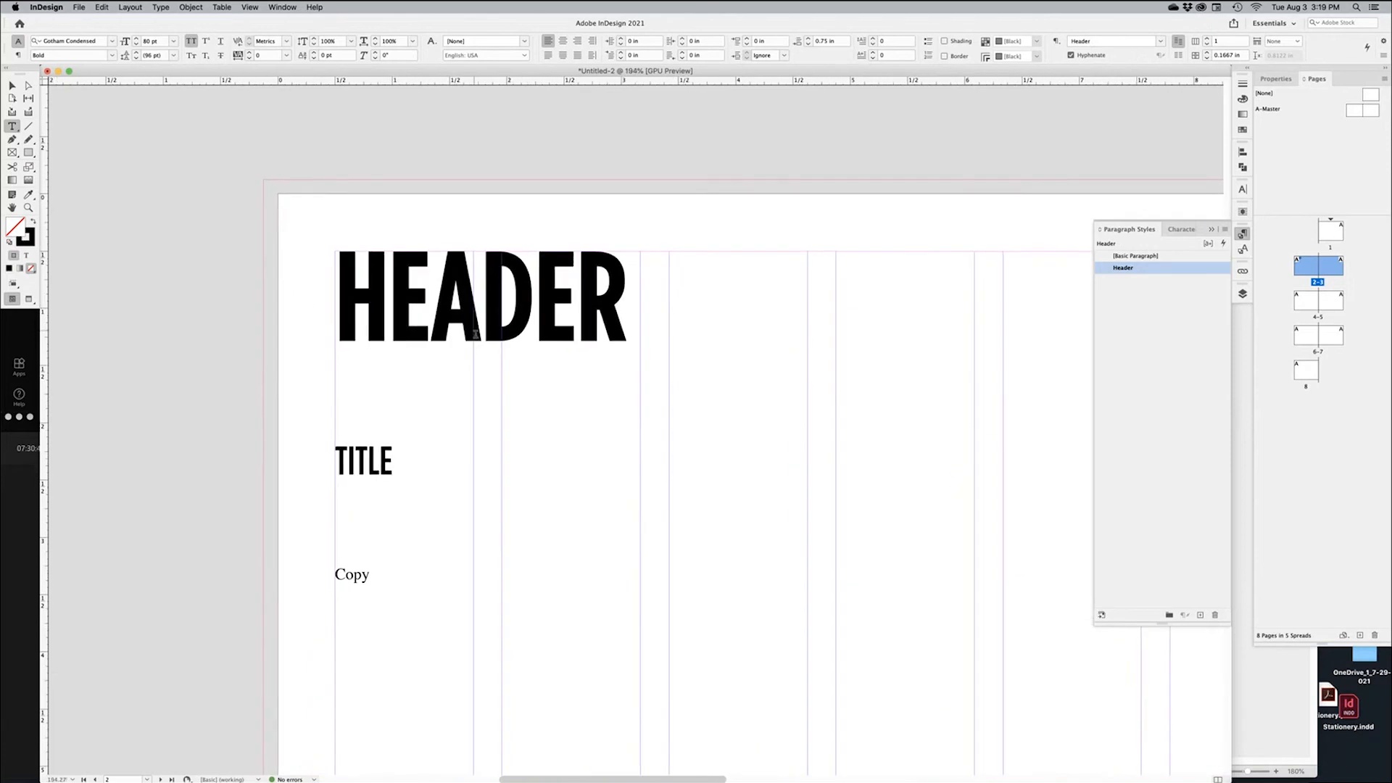
# Create a new paragraph style from the TITLE line, apply it, and name it Title
pyautogui.scroll(-3, 475, 334)
pyautogui.hscroll(3, 475, 334)
pyautogui.doubleClick(276, 368)
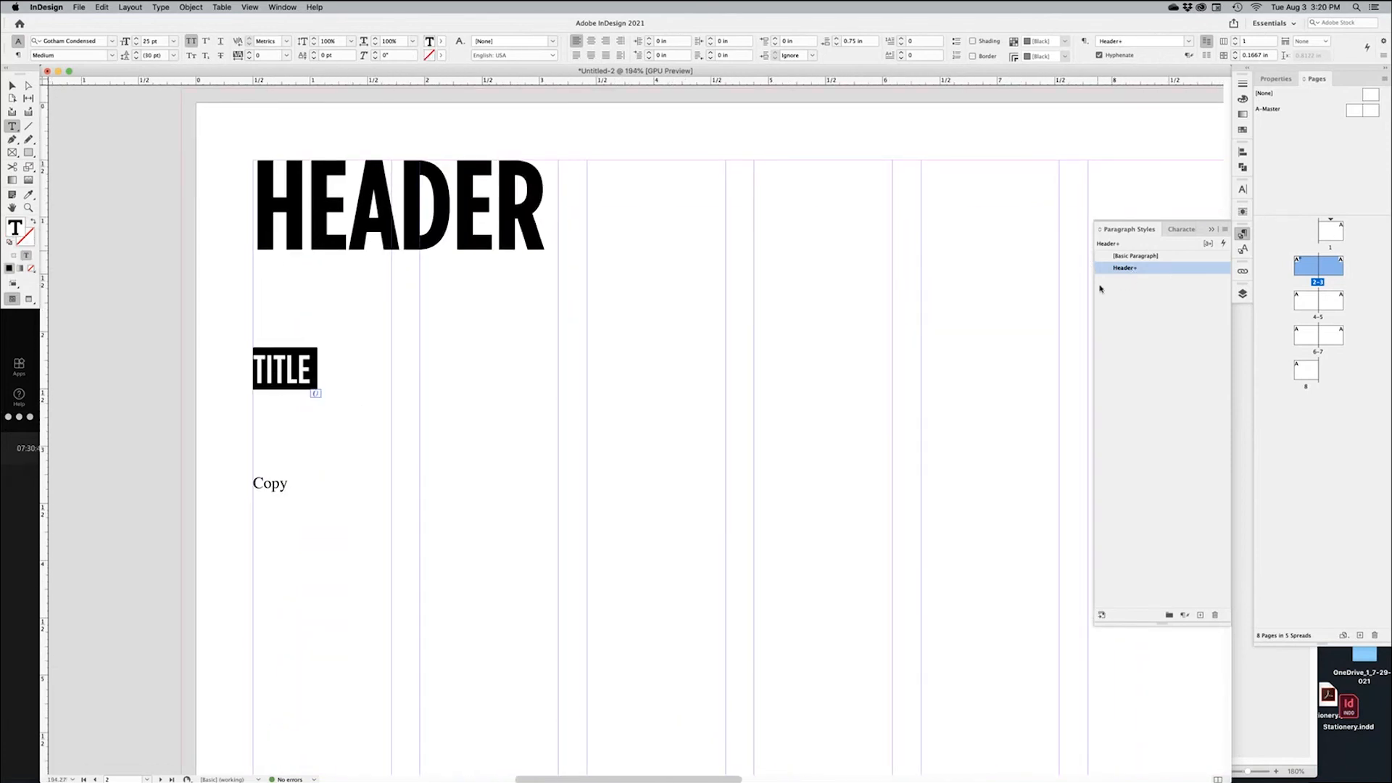
pyautogui.doubleClick(282, 480)
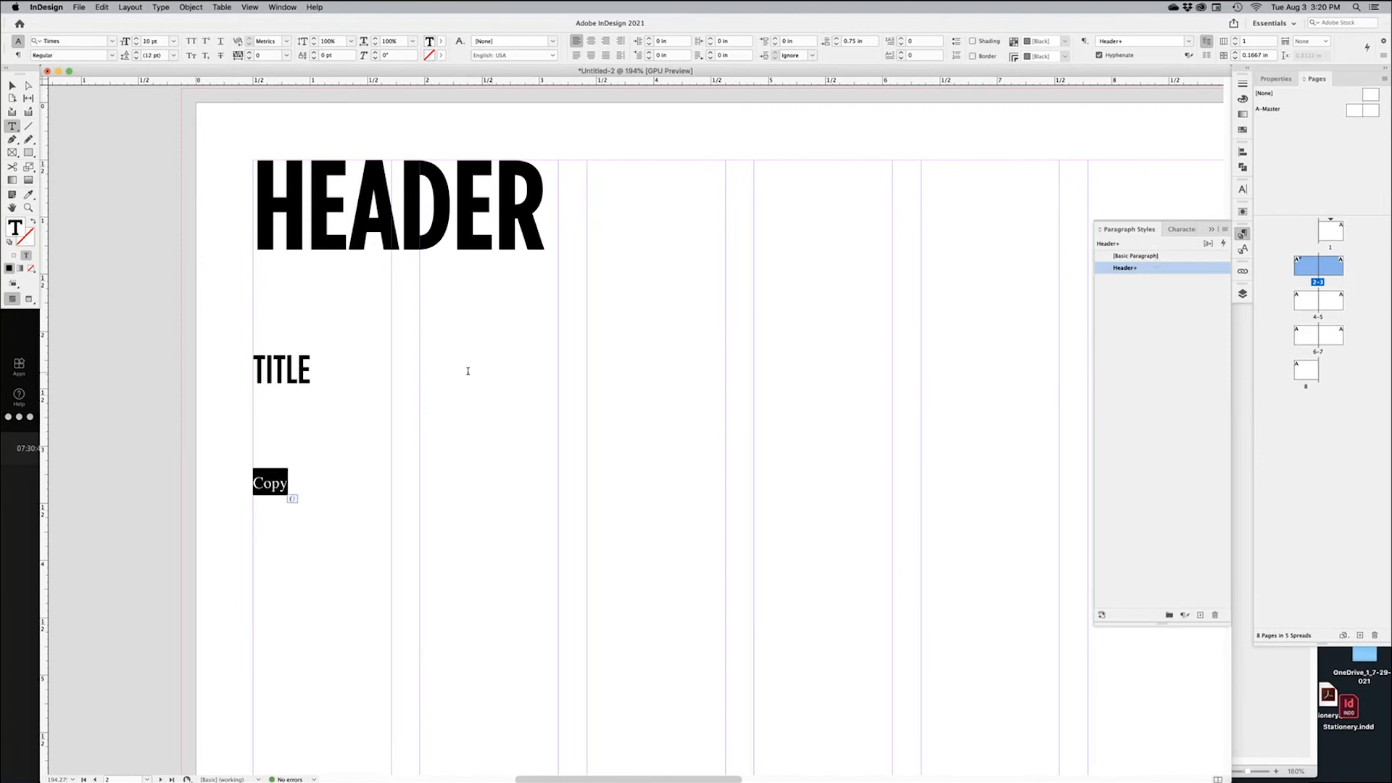
pyautogui.doubleClick(298, 374)
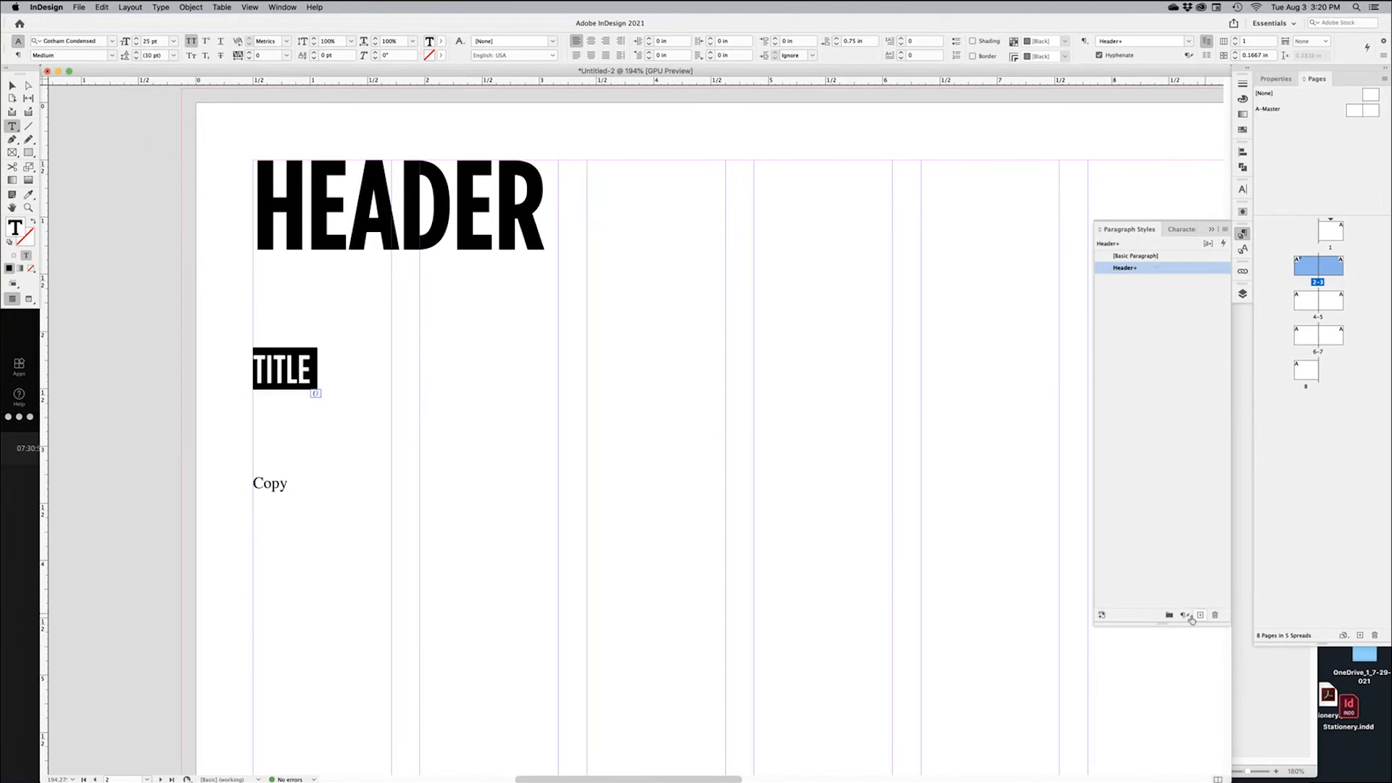
pyautogui.click(1199, 616)
pyautogui.click(1171, 282)
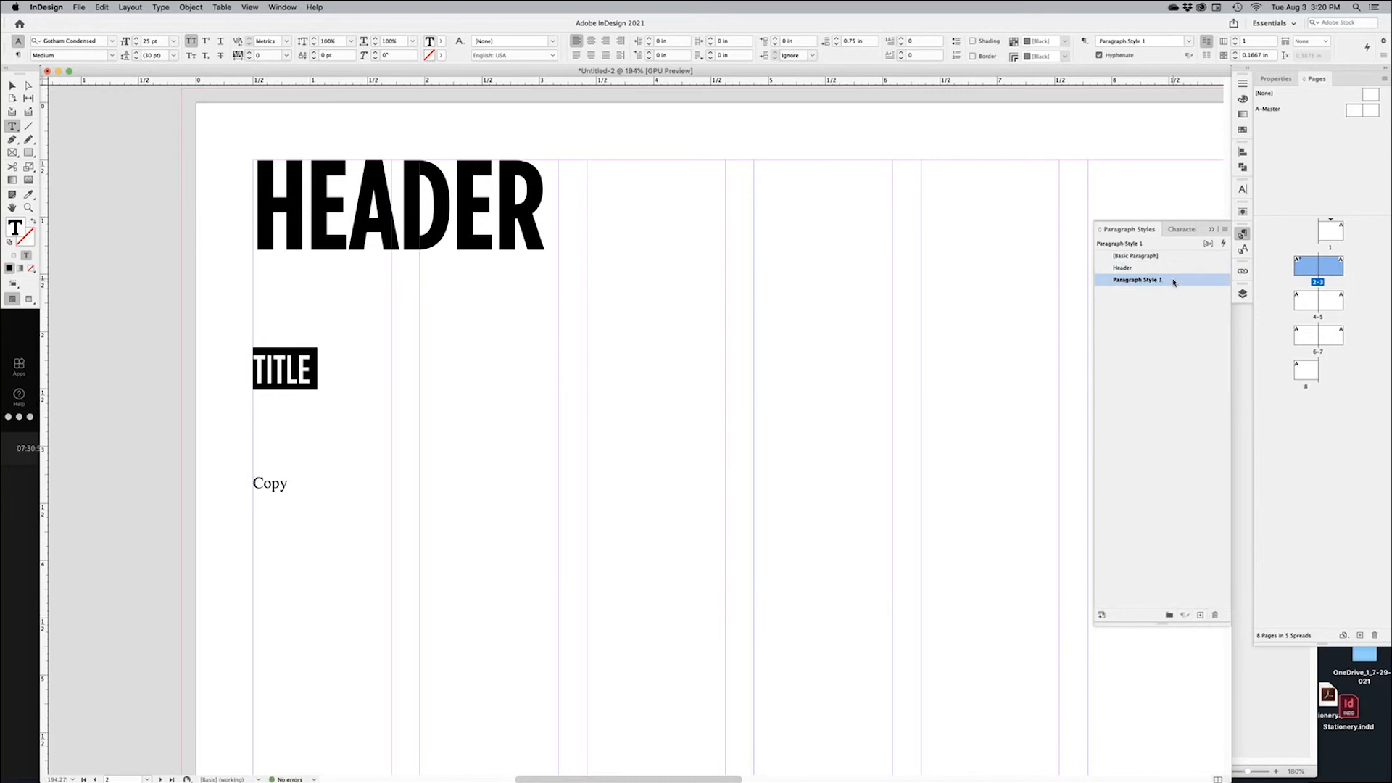
pyautogui.click(1130, 278)
pyautogui.write('Title')
pyautogui.press('Return')
pyautogui.doubleClick(1136, 283)
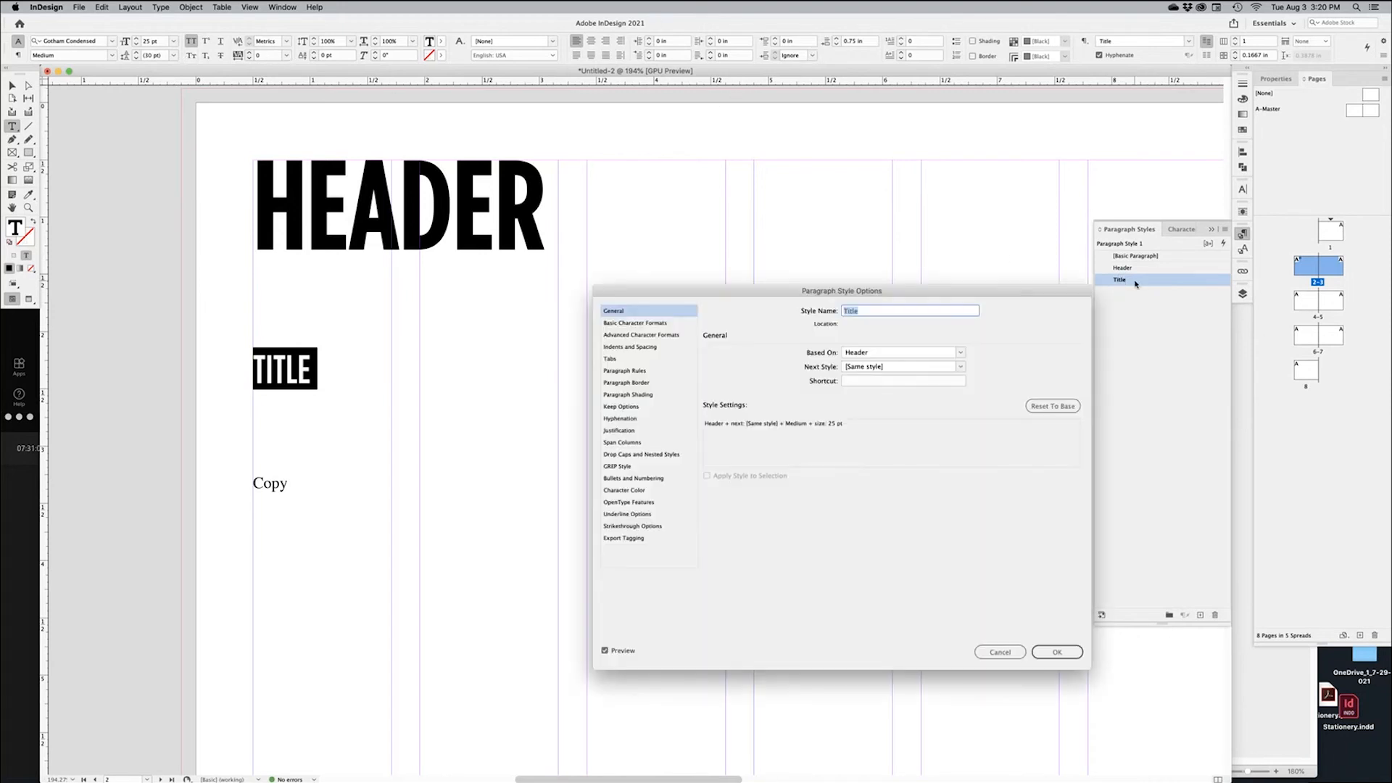
pyautogui.moveTo(1016, 289); pyautogui.dragTo(1014, 229)
pyautogui.click(616, 290)
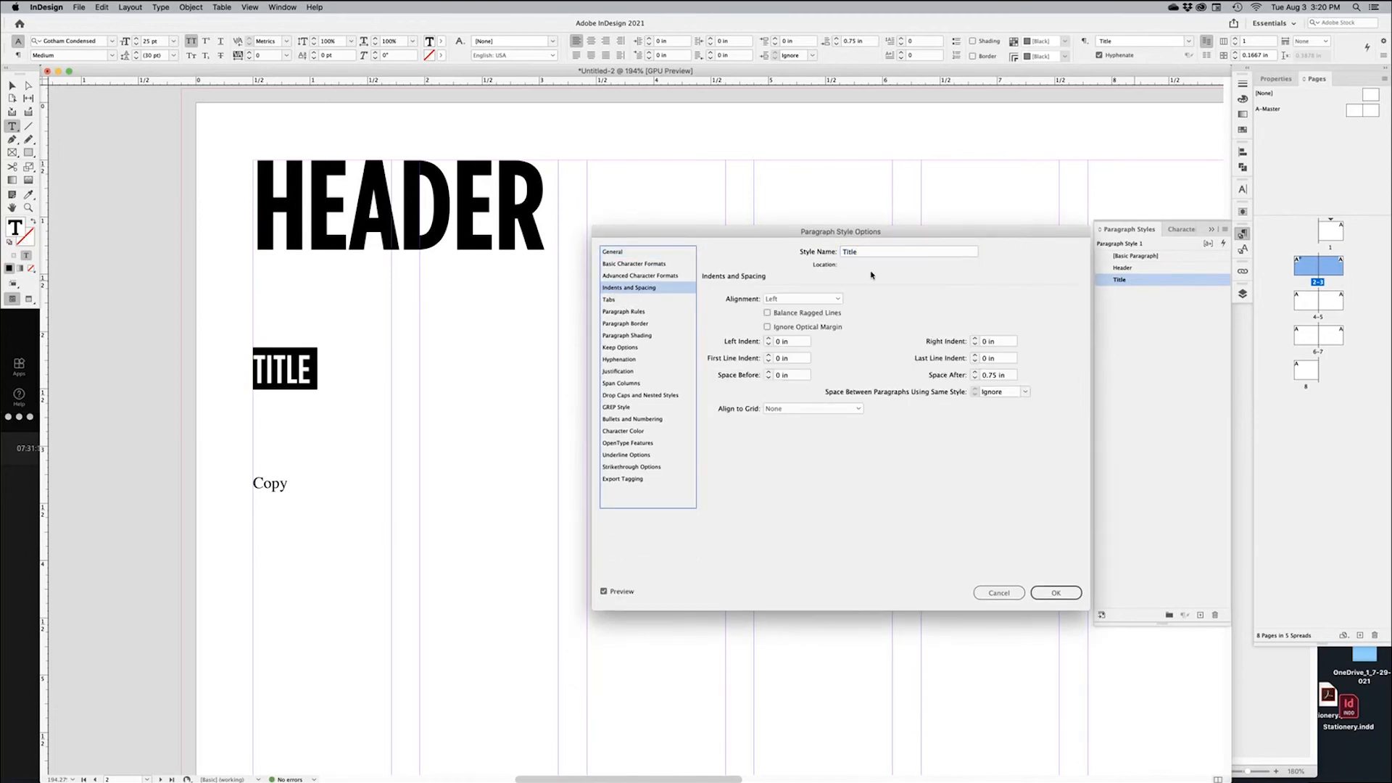
pyautogui.click(1004, 594)
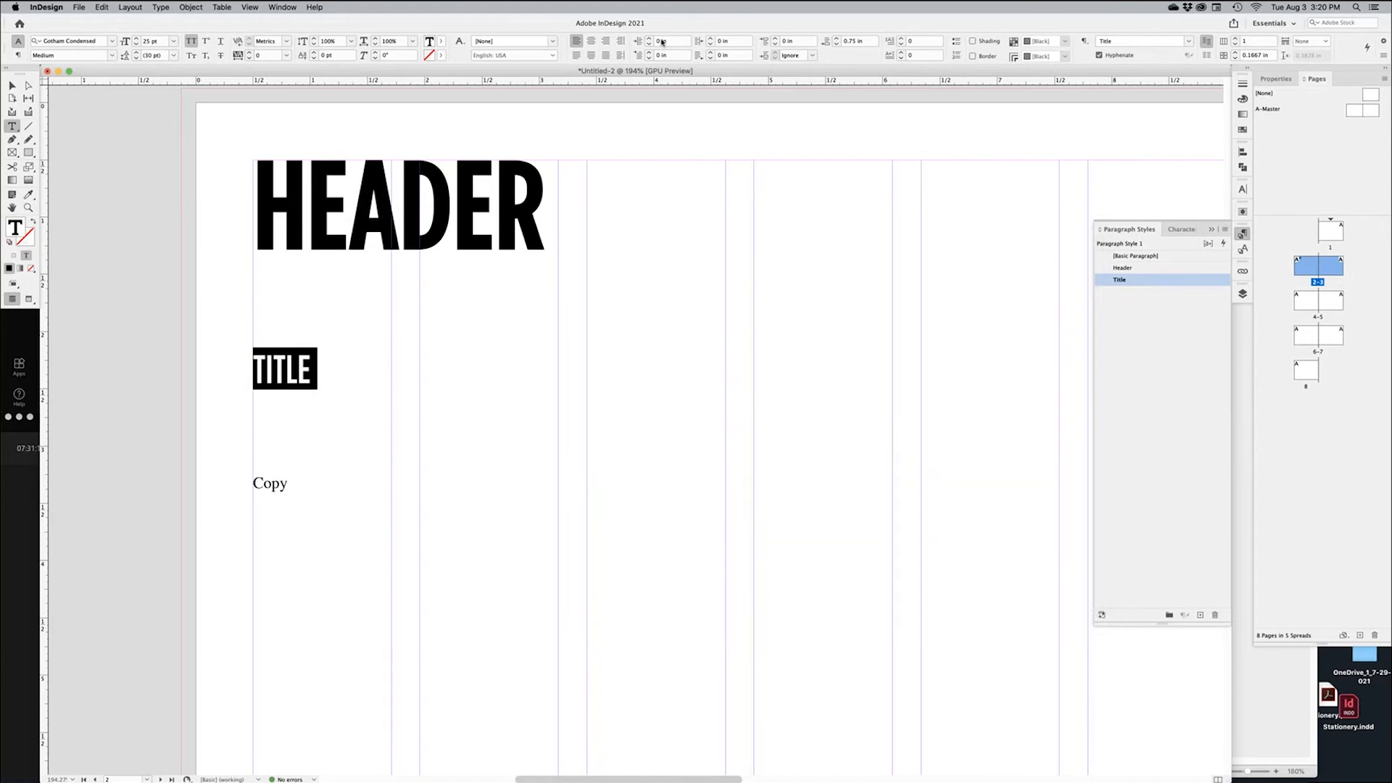
pyautogui.click(19, 53)
pyautogui.click(18, 42)
pyautogui.click(17, 57)
pyautogui.click(17, 43)
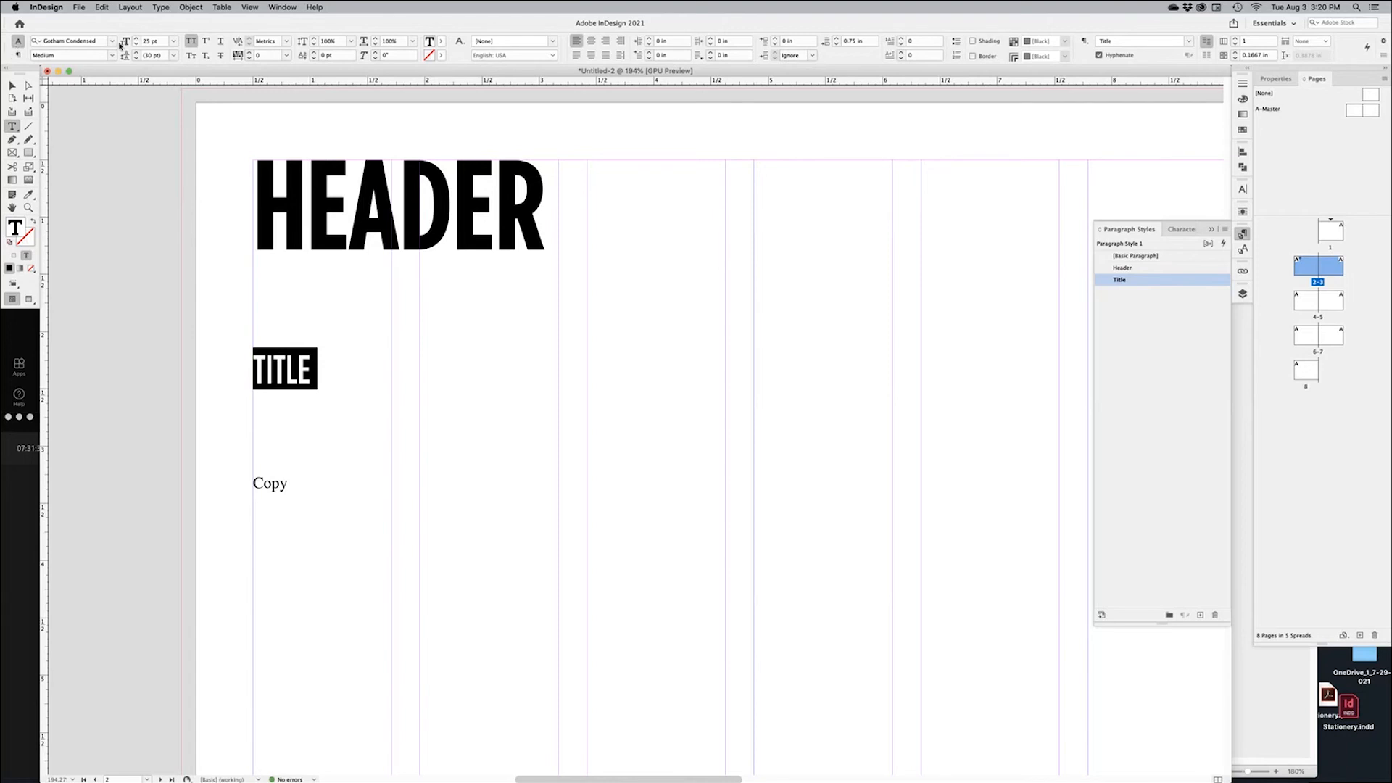
# Lower the space after the TITLE line to 0.125 in
pyautogui.click(16, 57)
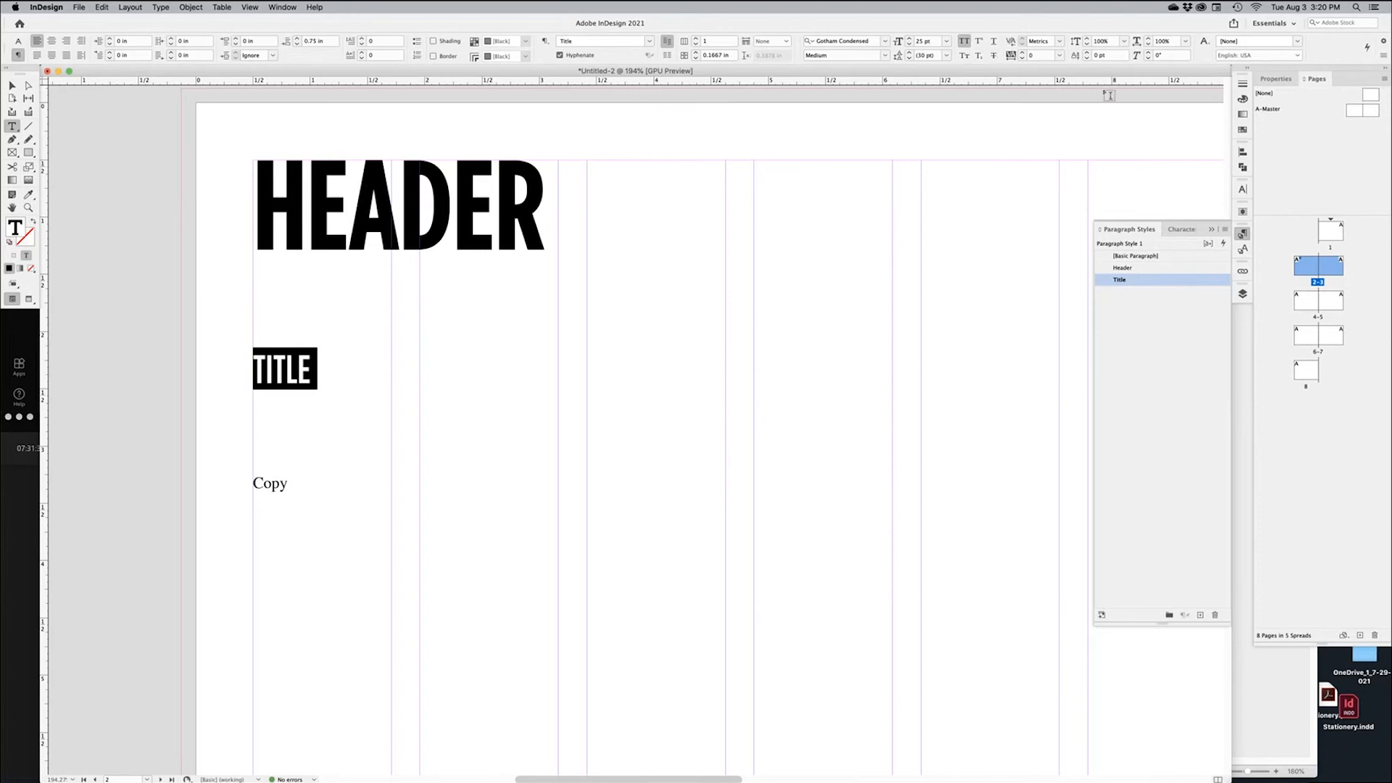
pyautogui.click(18, 41)
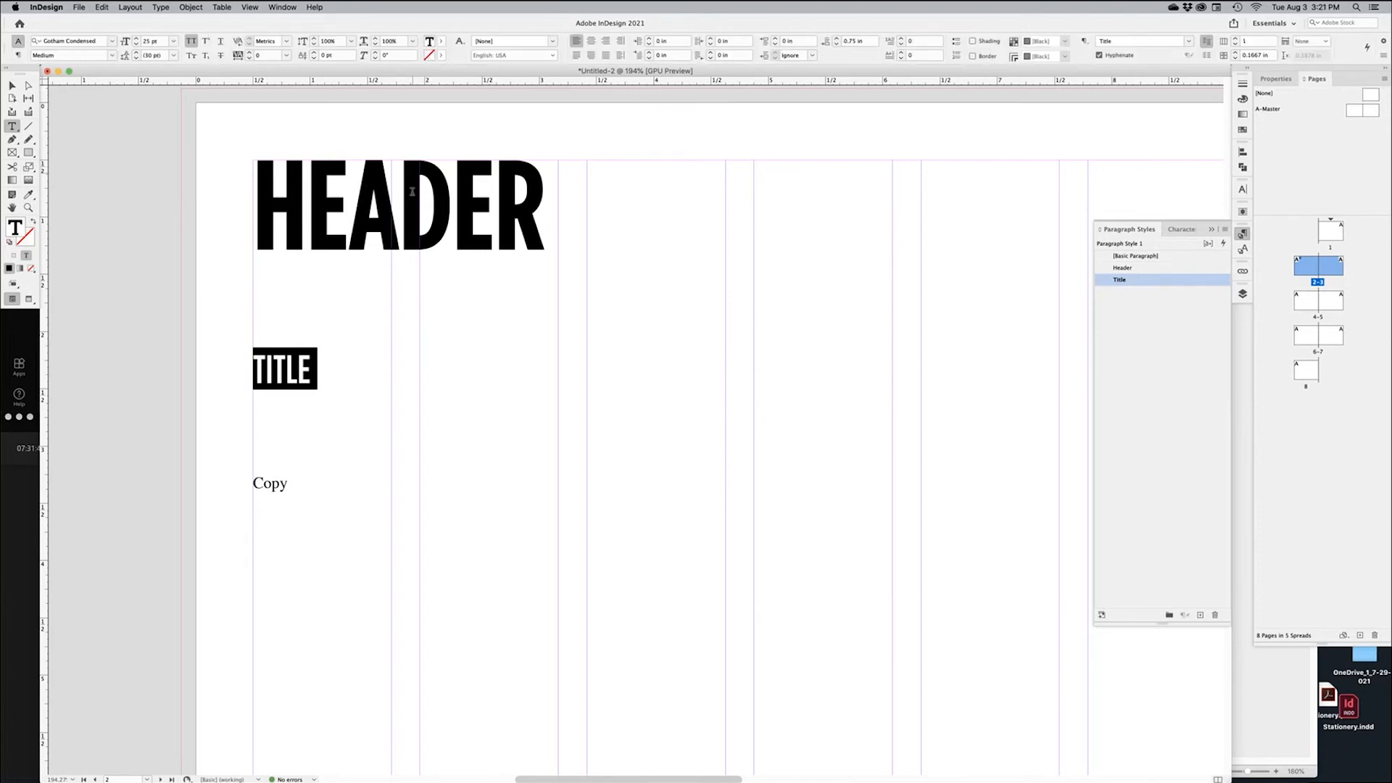
pyautogui.tripleClick(293, 369)
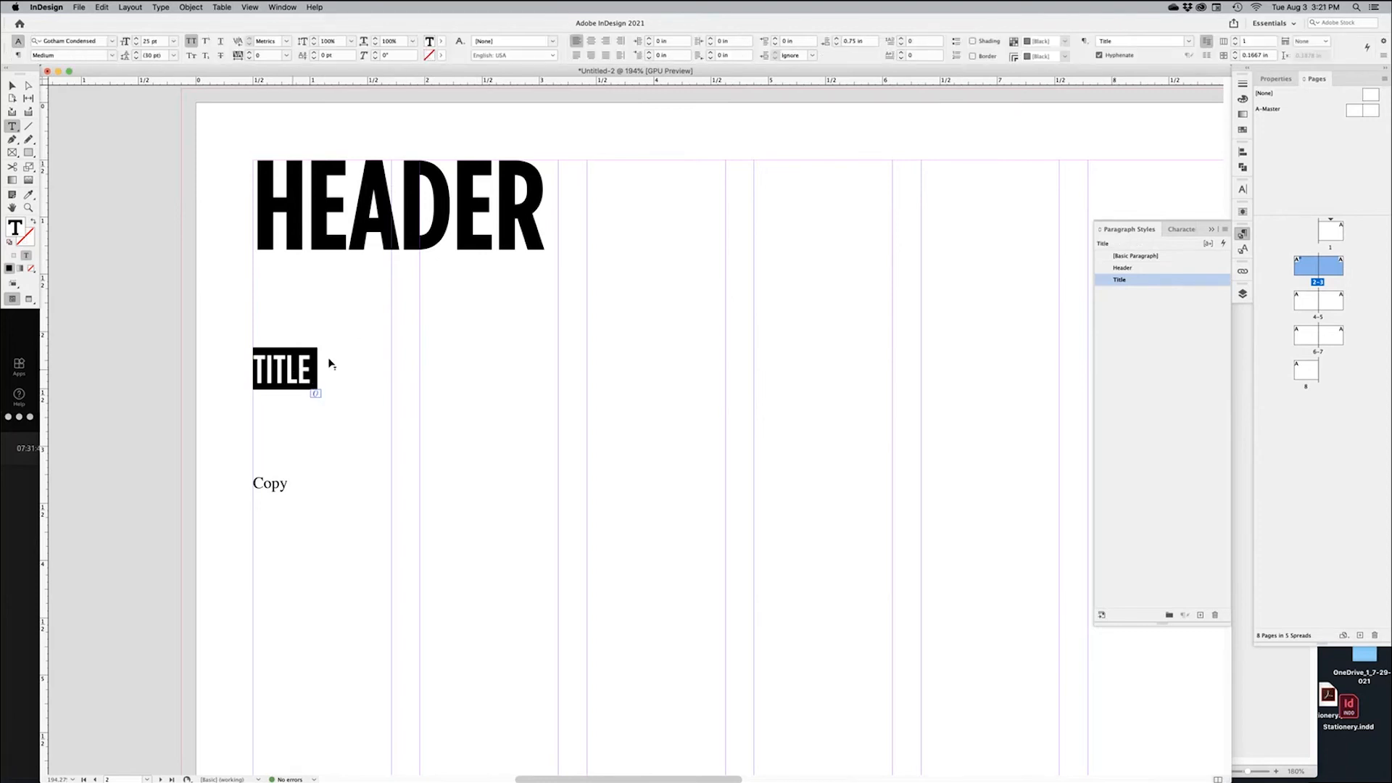
pyautogui.click(837, 46)
pyautogui.click(837, 46)
pyautogui.click(836, 46)
pyautogui.click(836, 47)
# Lower the Copy line's space after to 0.125 in, then toggle All Caps off and on for TITLE
pyautogui.tripleClick(294, 410)
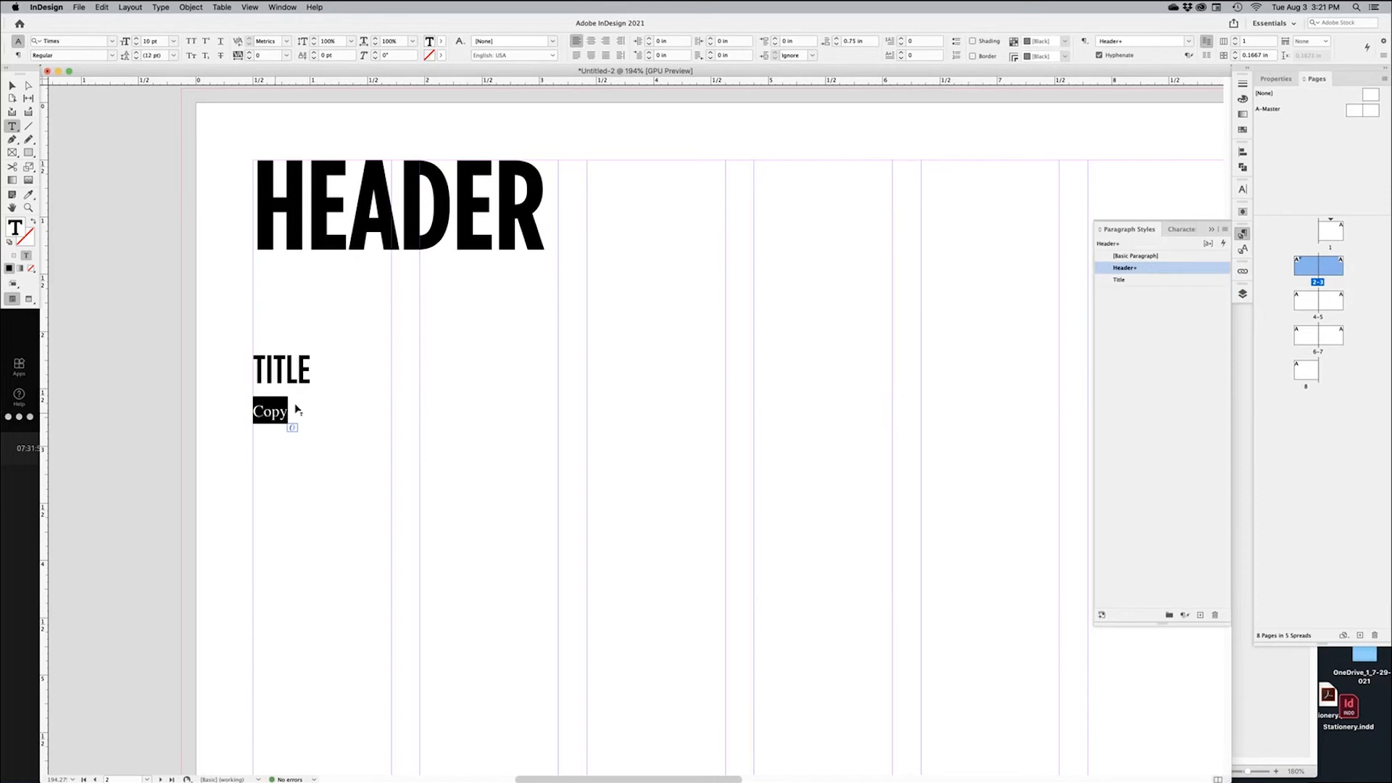
pyautogui.click(837, 44)
pyautogui.click(837, 45)
pyautogui.click(837, 44)
pyautogui.click(837, 44)
pyautogui.click(837, 44)
pyautogui.click(837, 45)
pyautogui.click(837, 44)
pyautogui.click(837, 45)
pyautogui.tripleClick(295, 370)
pyautogui.click(191, 41)
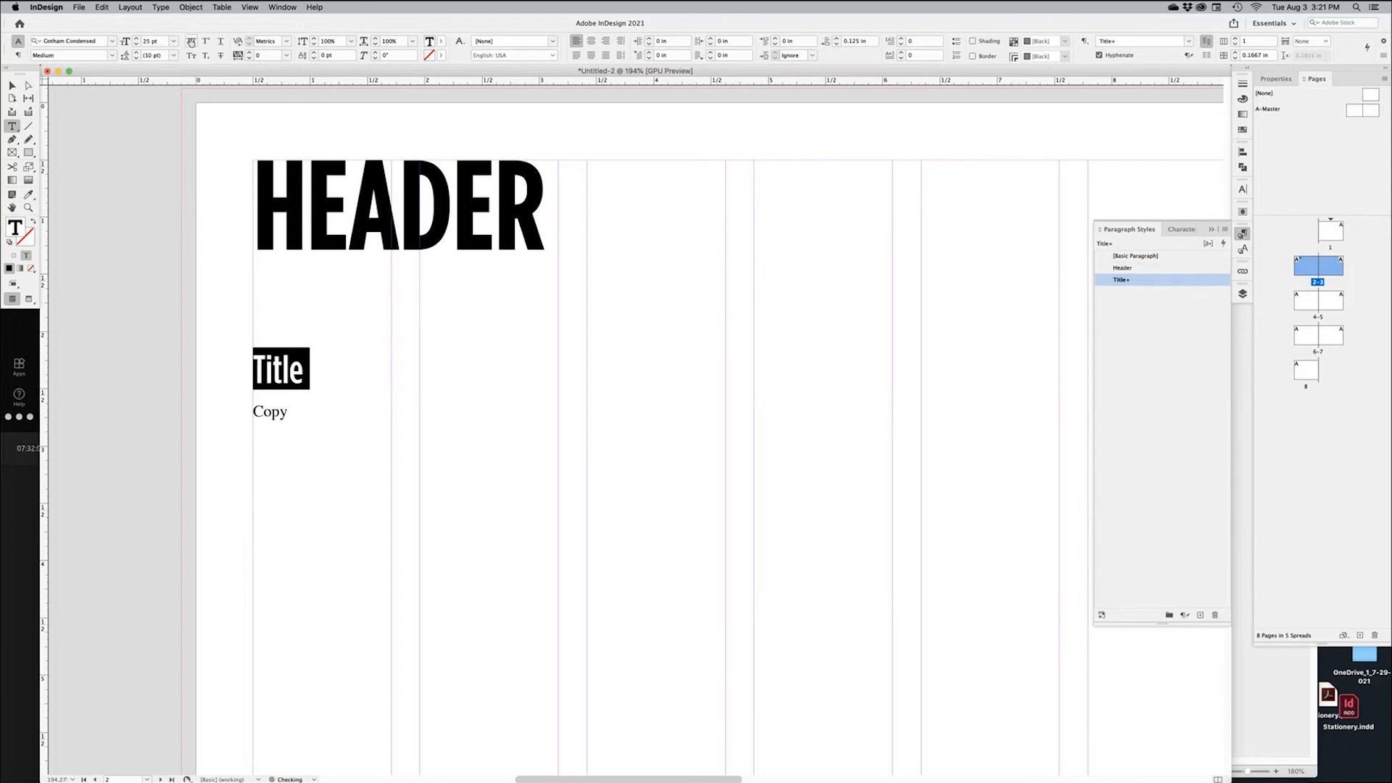
pyautogui.click(191, 41)
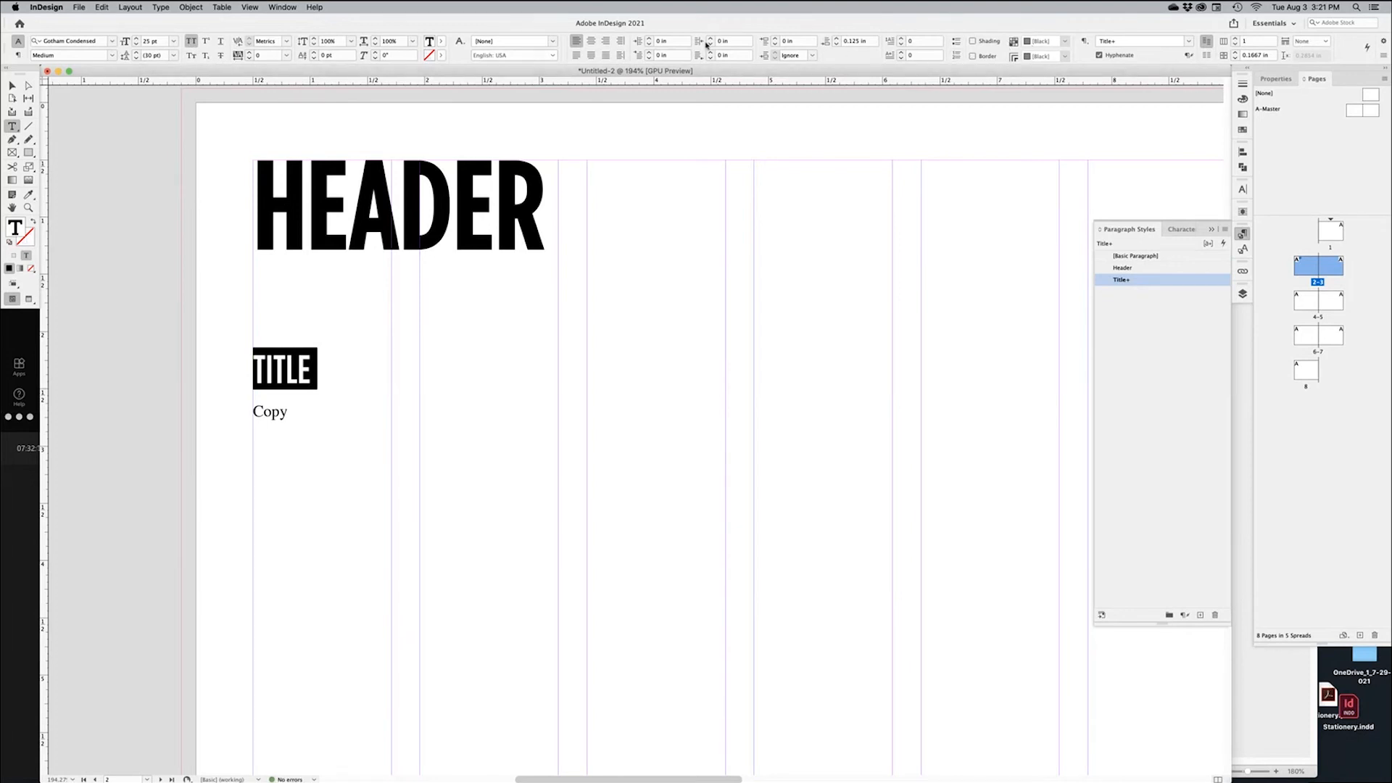
# Give the TITLE text a 70% black tint fill
pyautogui.click(441, 42)
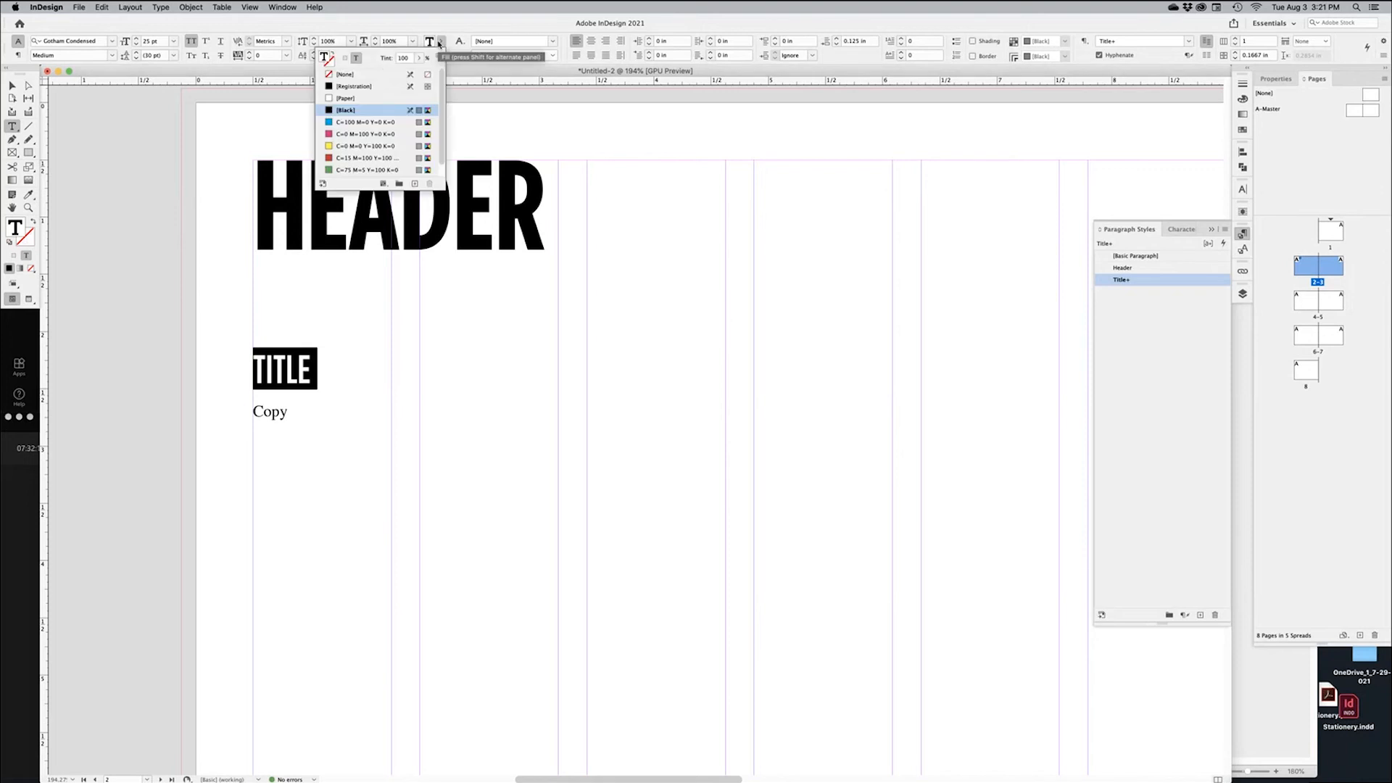
pyautogui.click(397, 59)
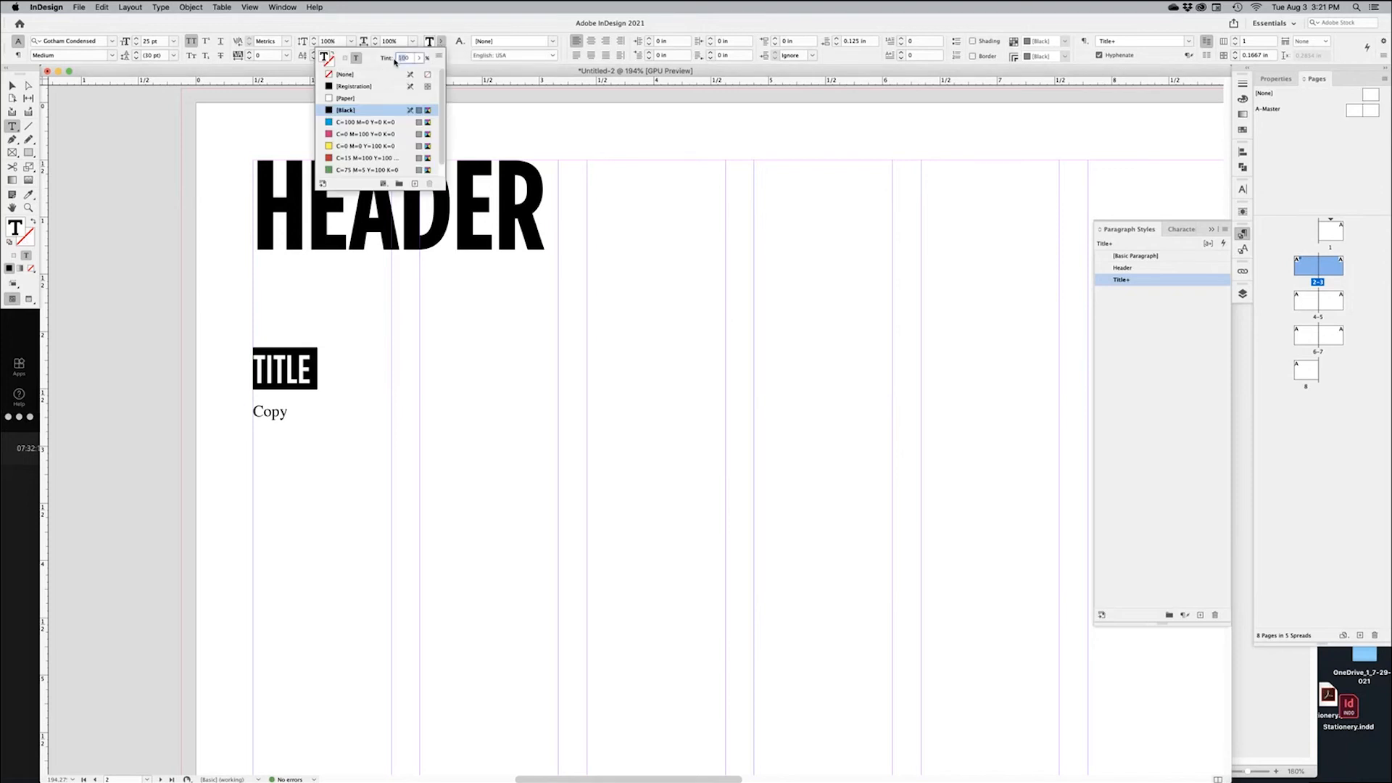
pyautogui.write('70')
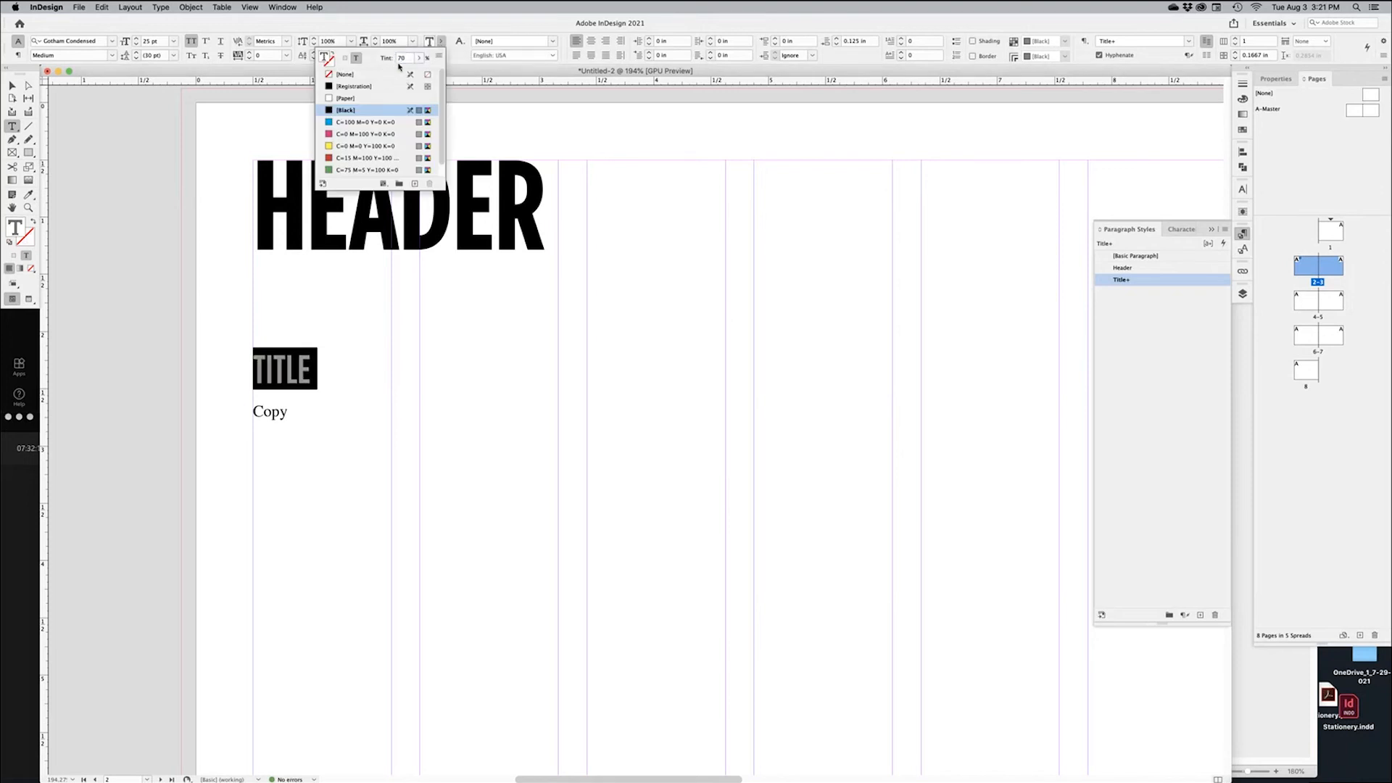
pyautogui.click(536, 135)
# Redefine the Title paragraph style to match the tinted TITLE
pyautogui.click(286, 365)
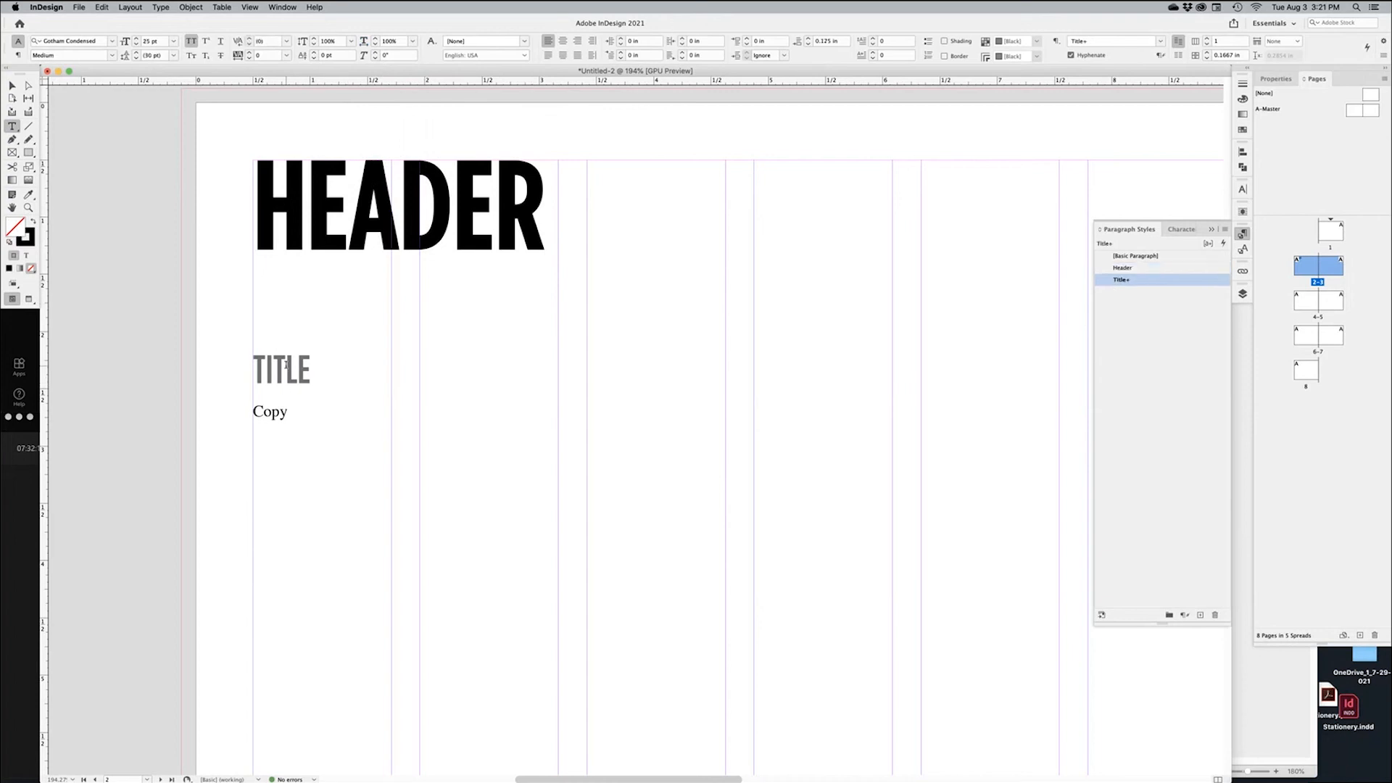
pyautogui.doubleClick(286, 365)
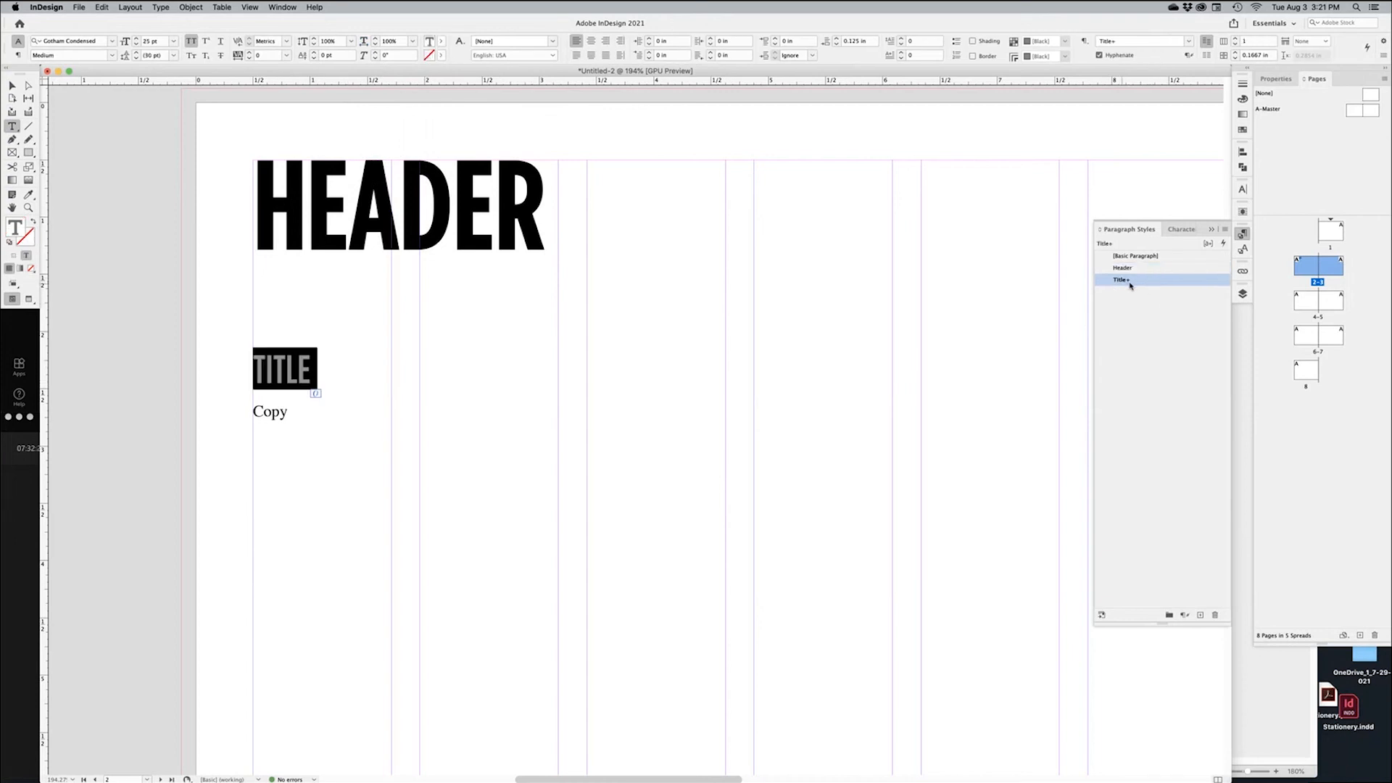
pyautogui.rightClick(1160, 281)
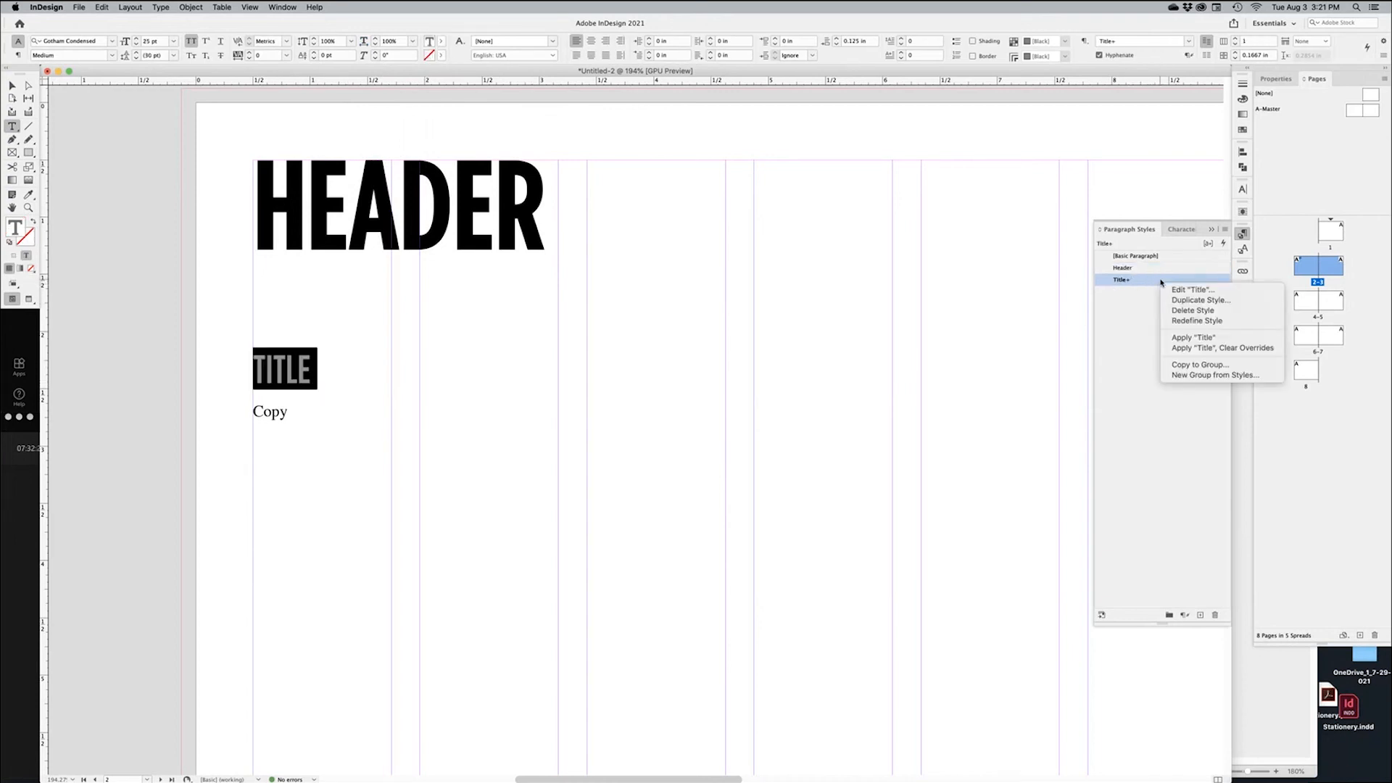
pyautogui.click(1197, 320)
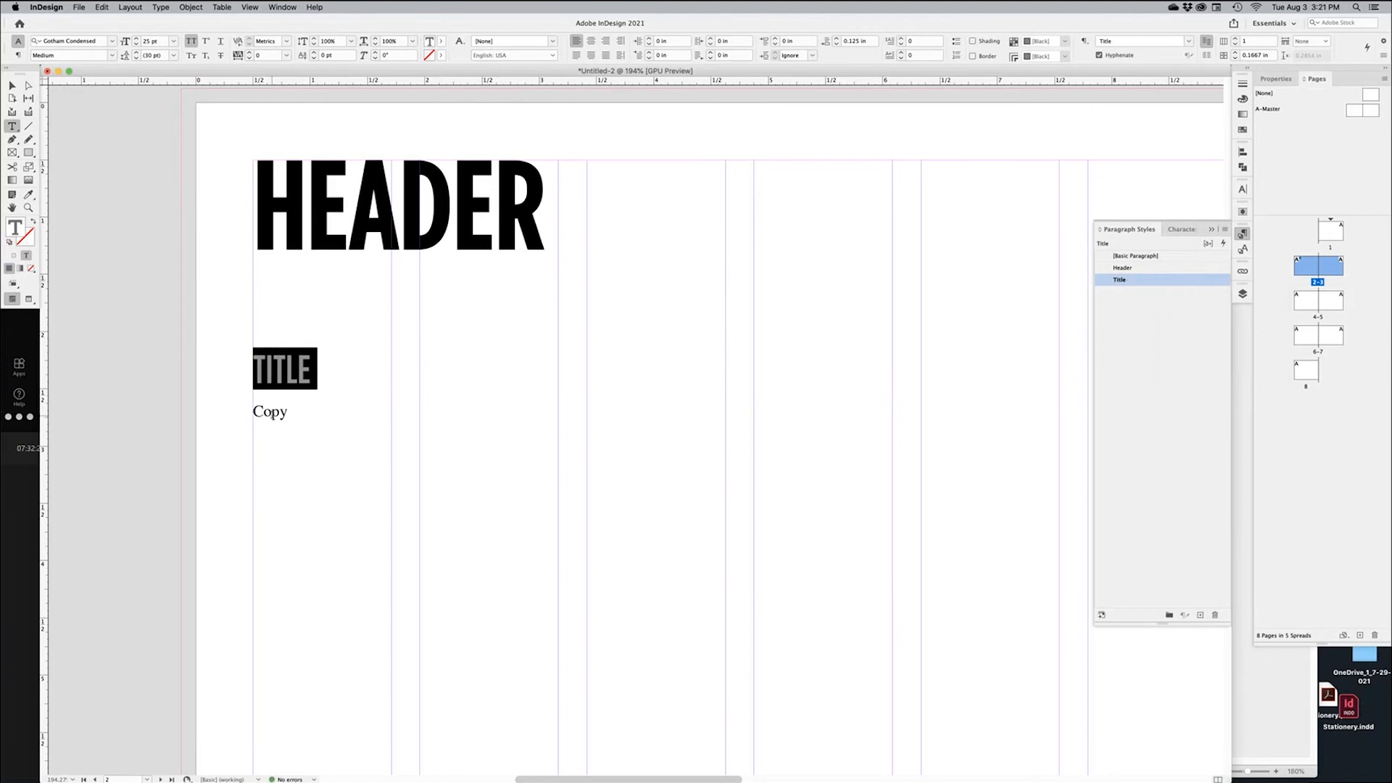
pyautogui.doubleClick(279, 413)
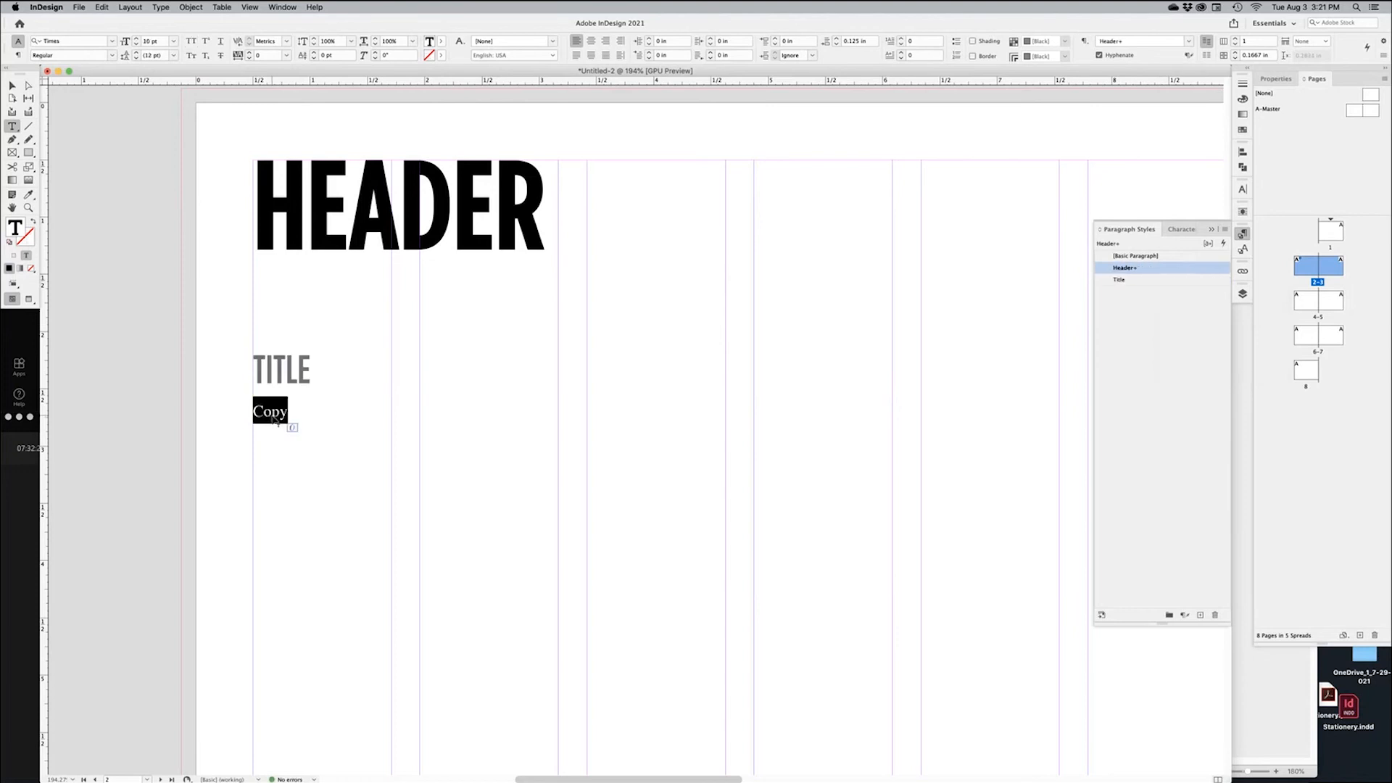
# Create paragraph style Copy on [No Paragraph Style], with 0.125 in first-line indent and Balance Ragged Lines
pyautogui.click(1225, 231)
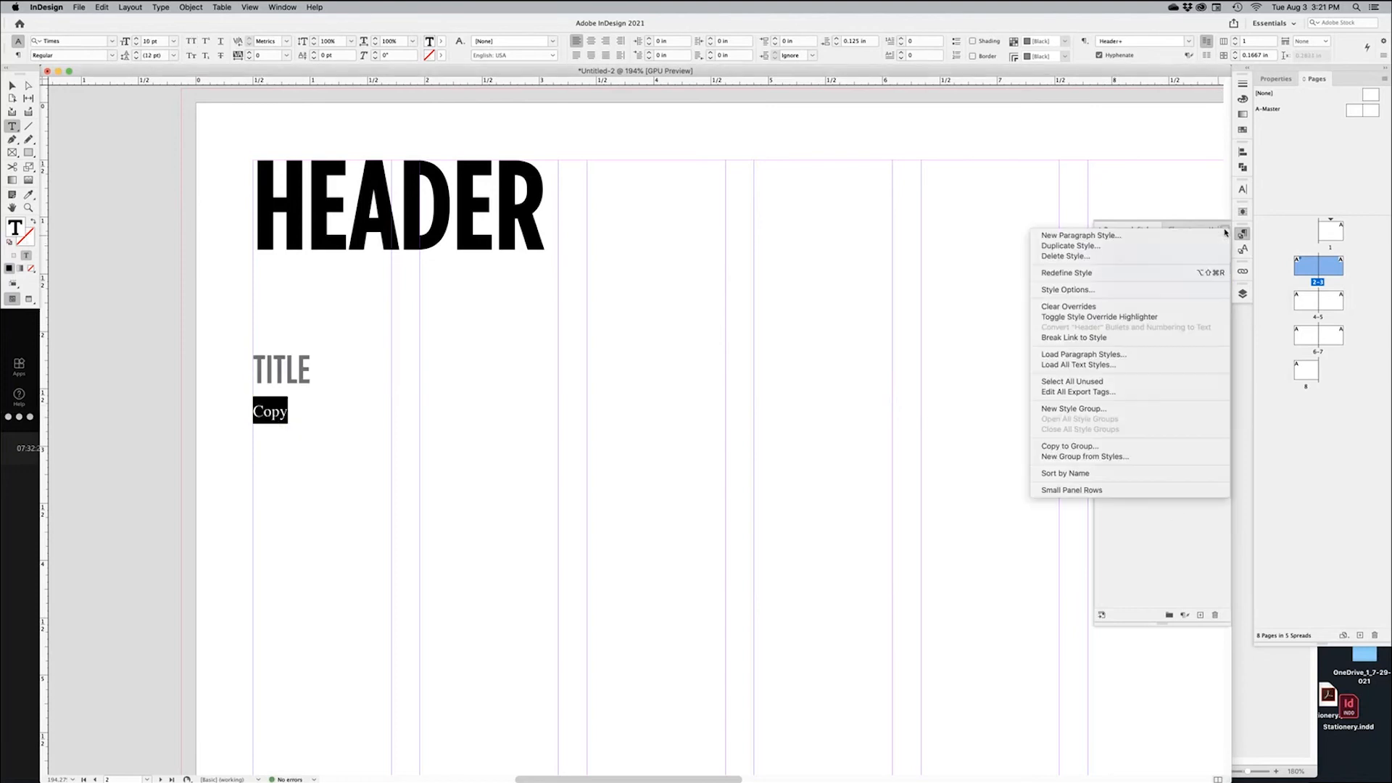
pyautogui.click(1131, 236)
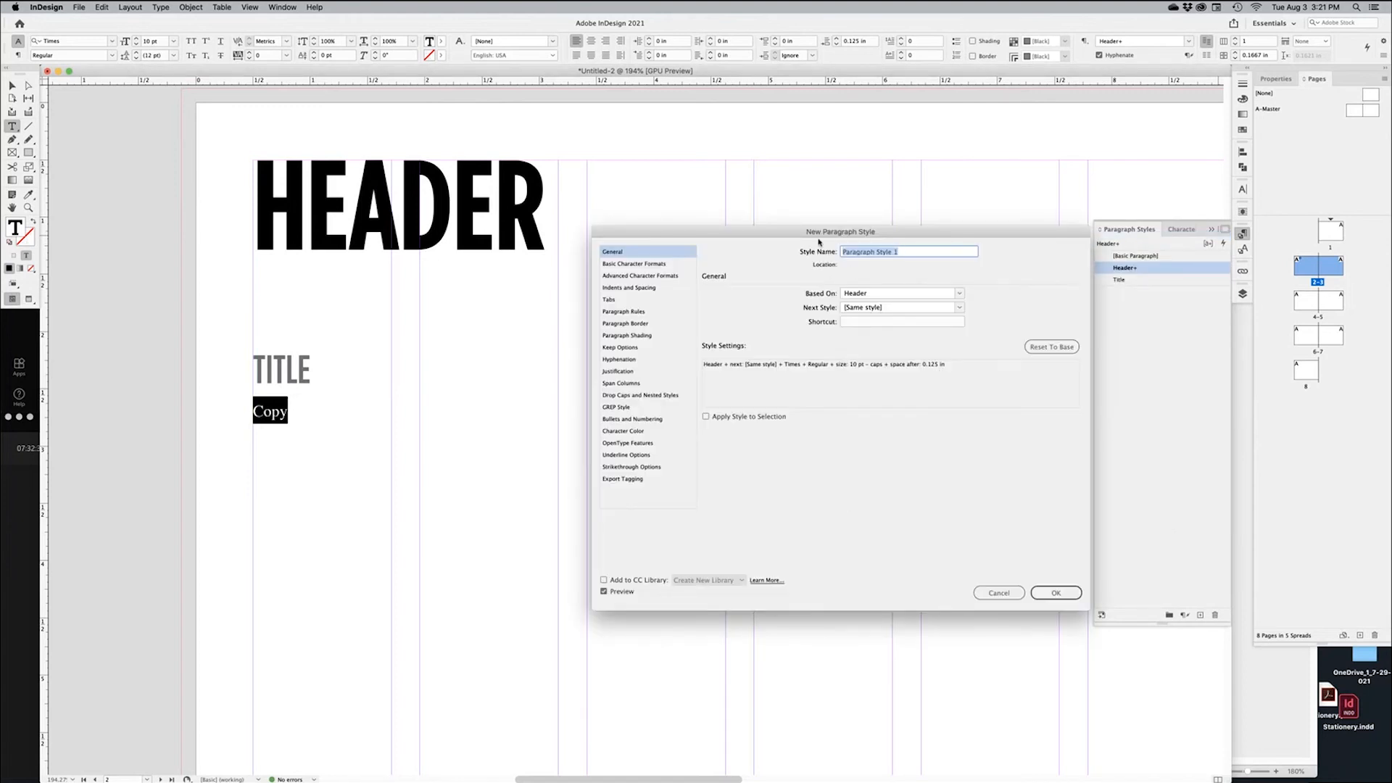
pyautogui.write('Copy')
pyautogui.click(963, 298)
pyautogui.click(906, 300)
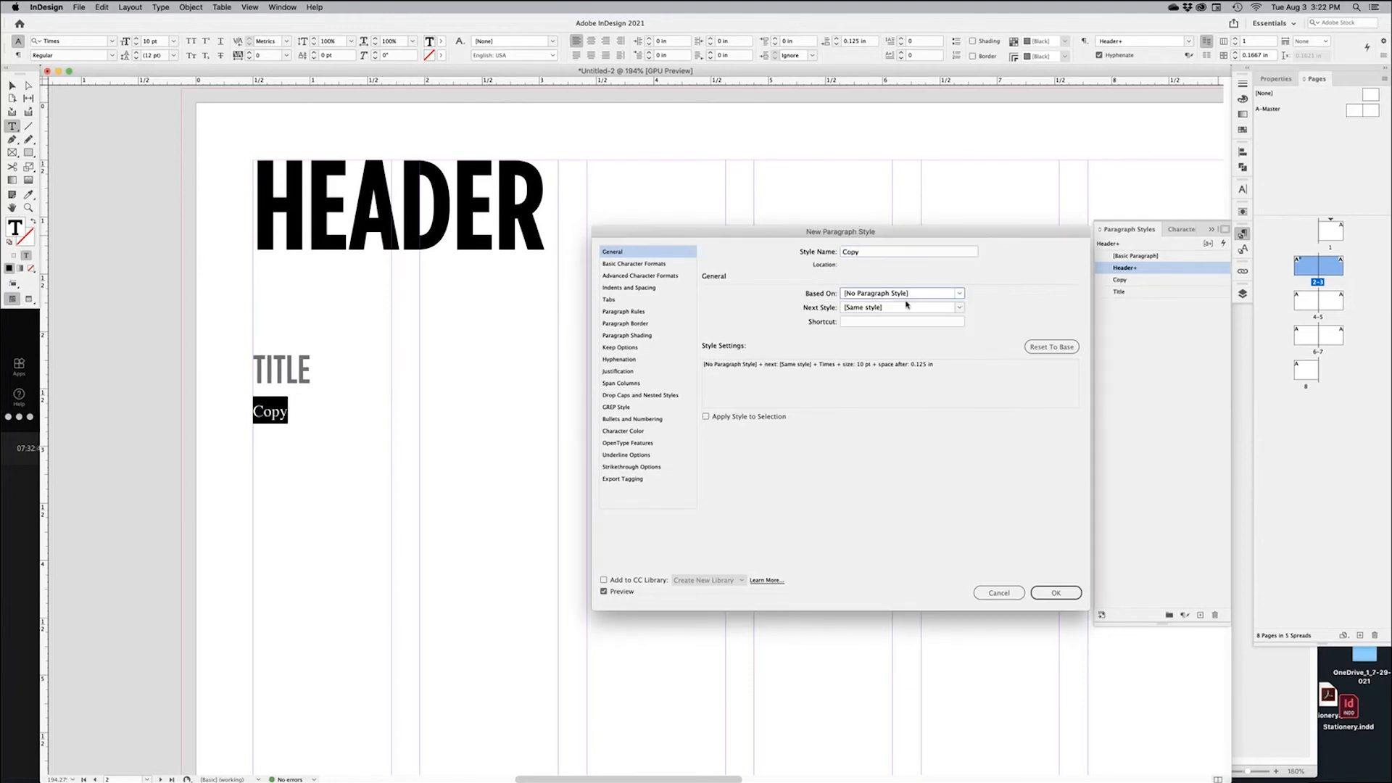
pyautogui.click(617, 290)
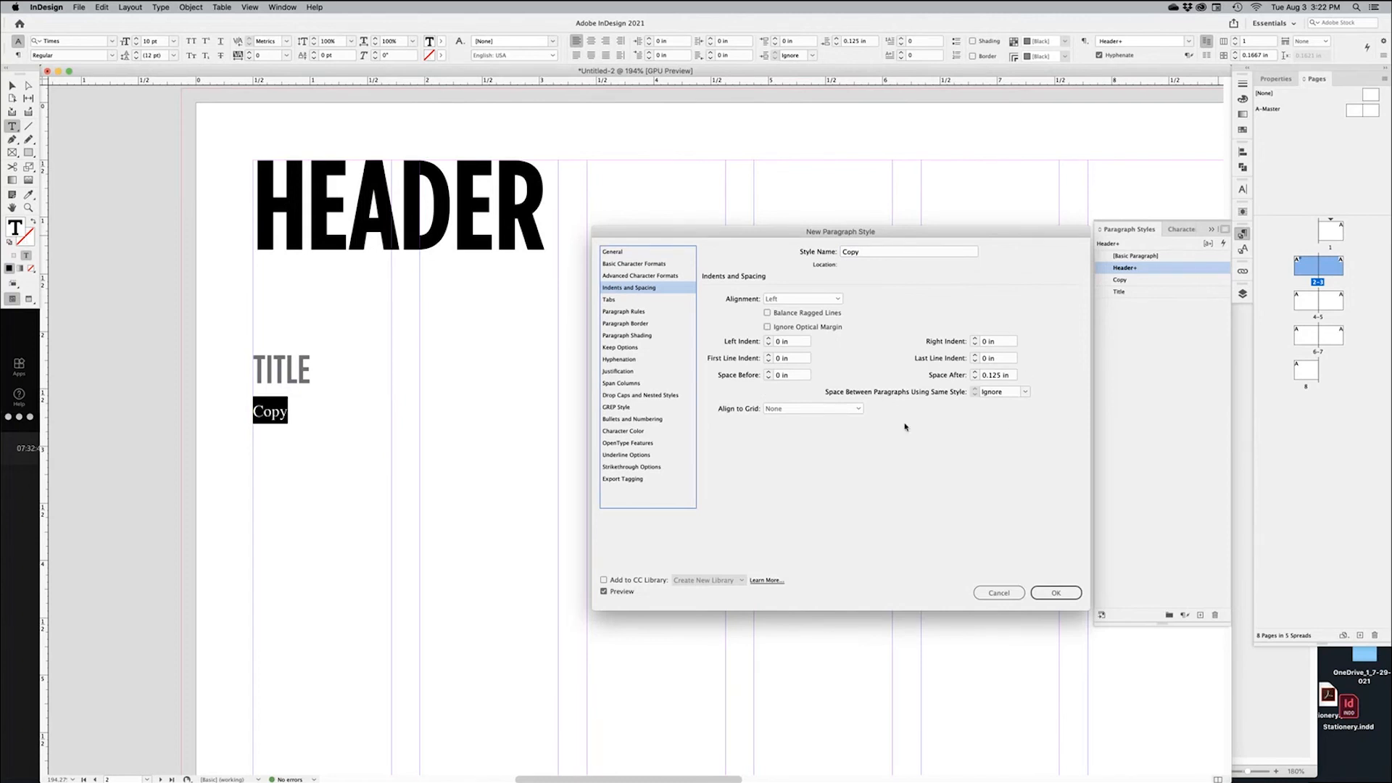
pyautogui.click(643, 432)
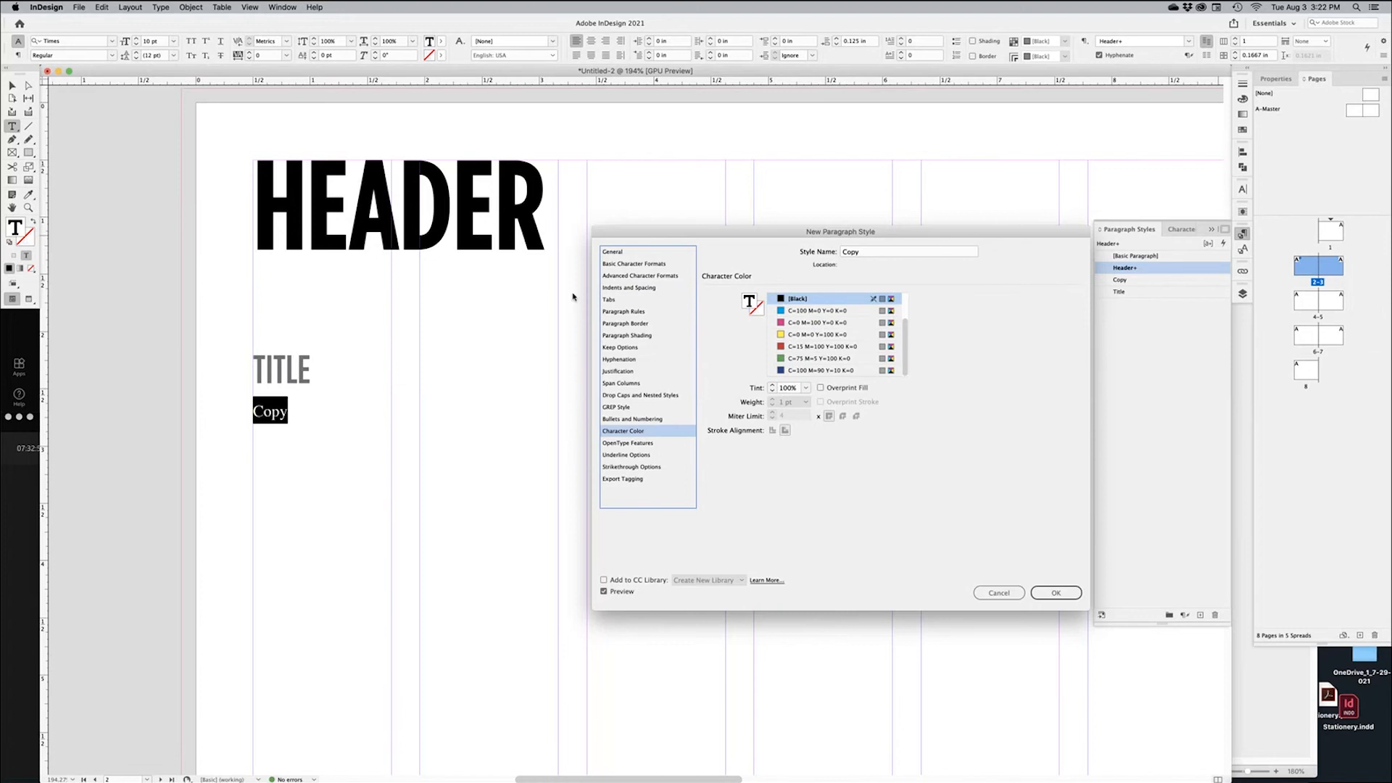
pyautogui.click(623, 288)
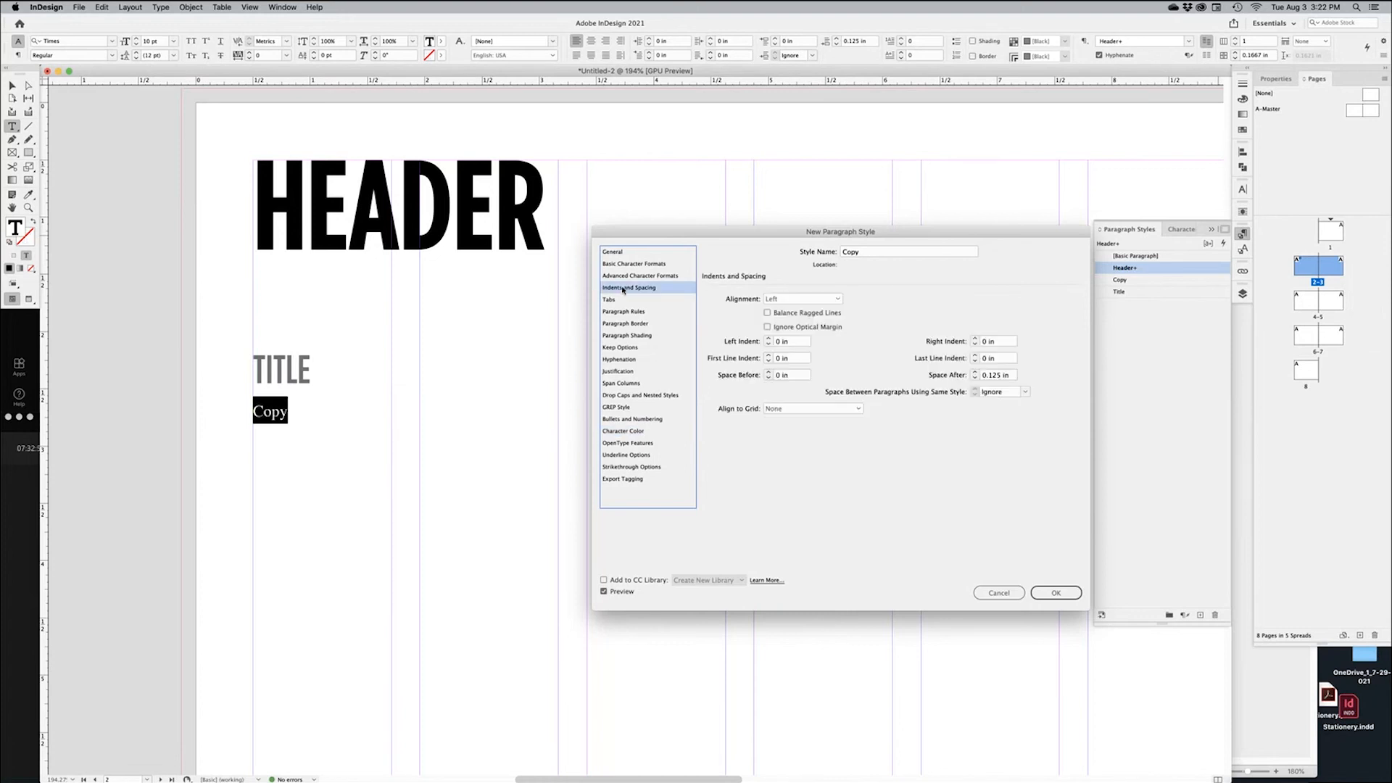
pyautogui.click(768, 356)
pyautogui.click(767, 313)
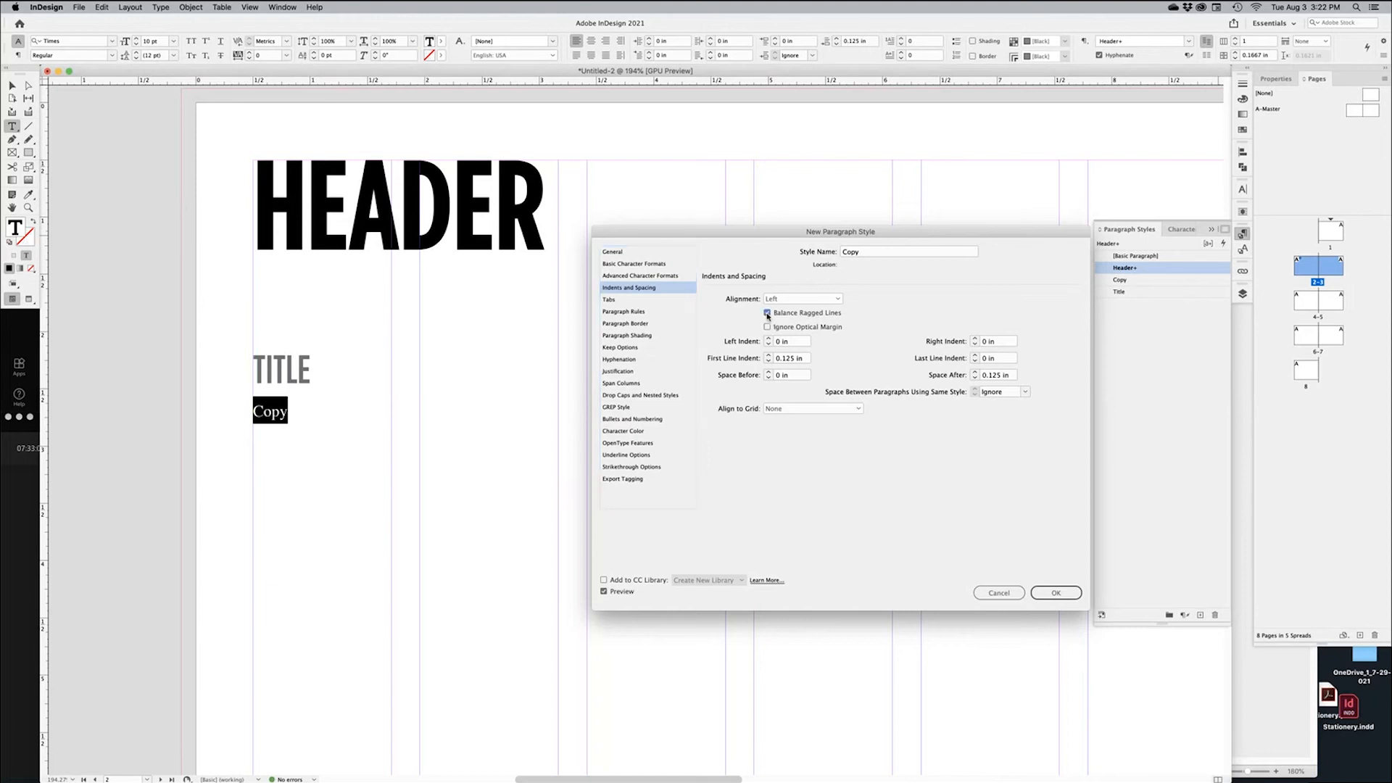
pyautogui.click(1058, 594)
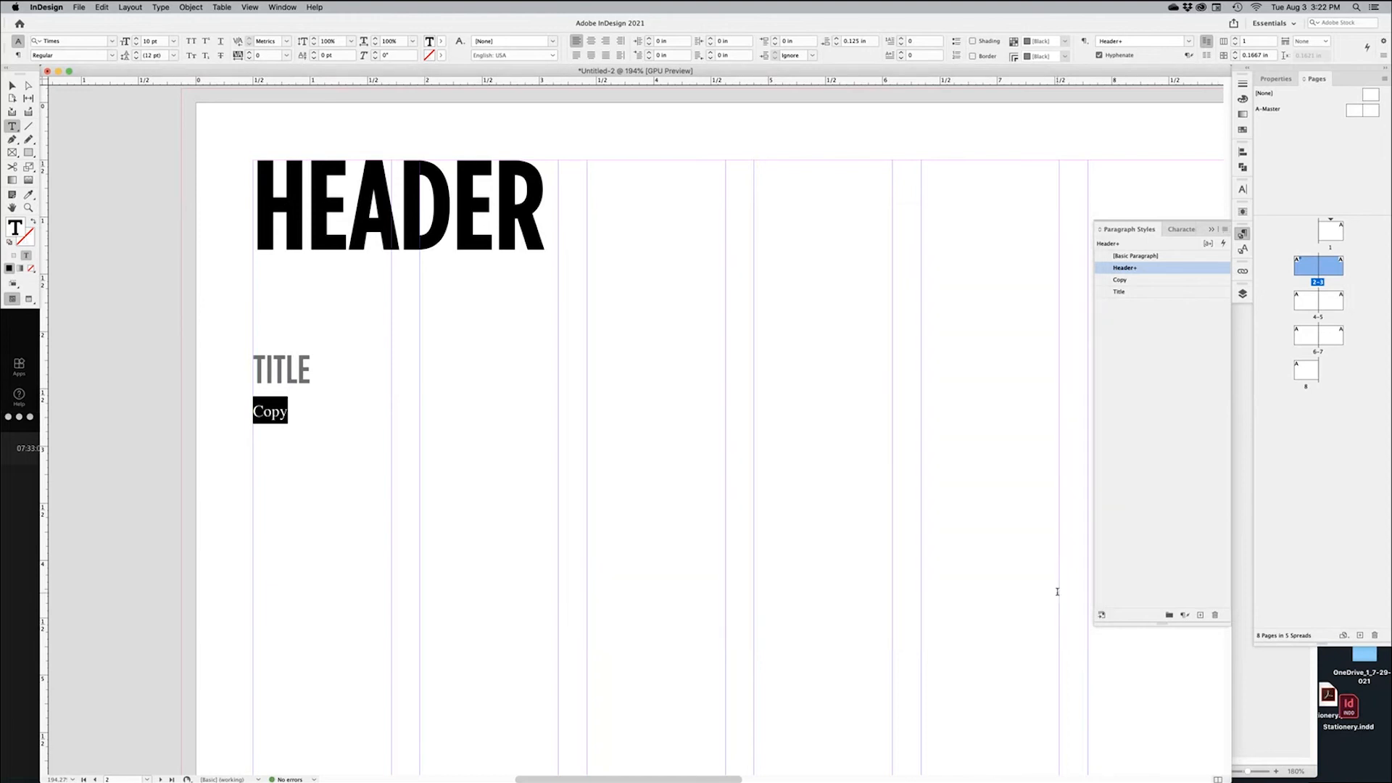
# Fill the Copy text frame with placeholder text and zoom out to see it
pyautogui.click(309, 418)
pyautogui.click(161, 8)
pyautogui.click(204, 348)
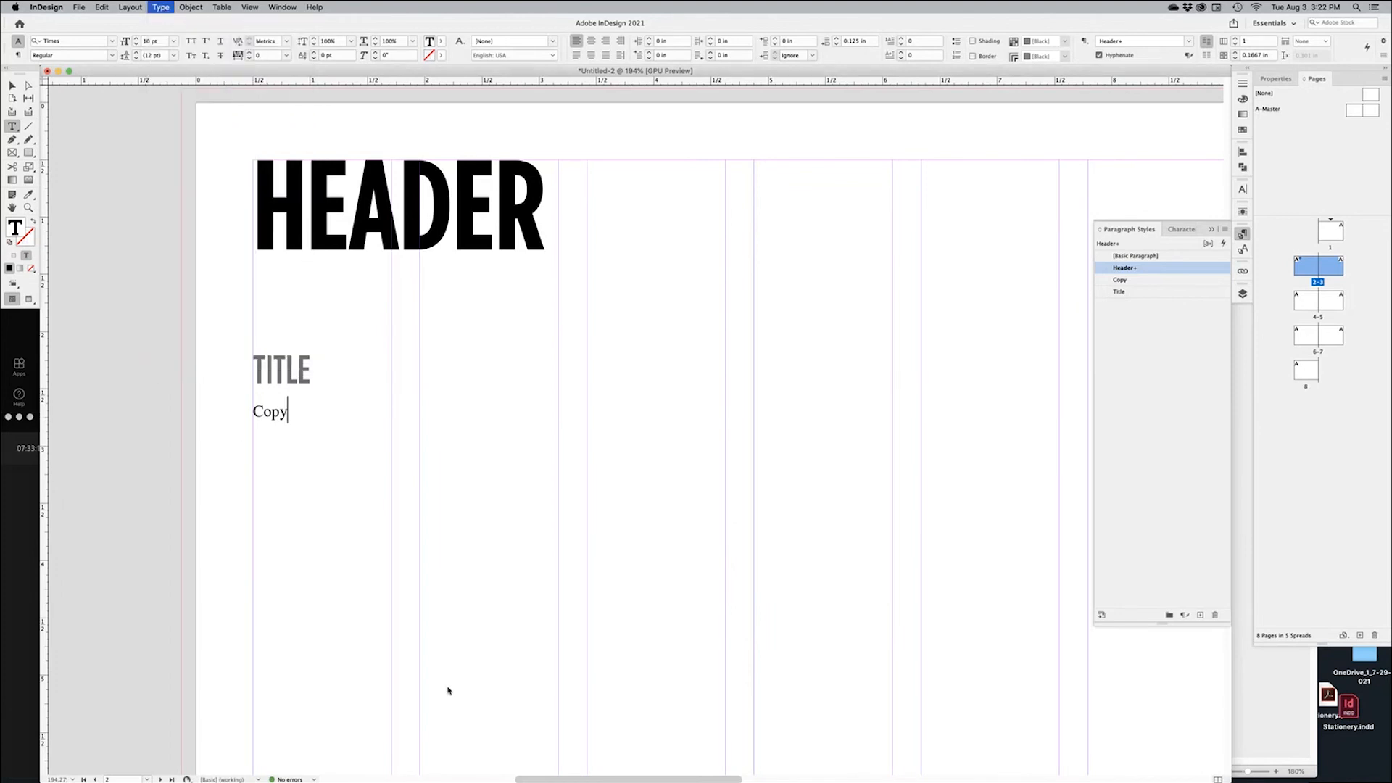
pyautogui.press('super+shift+a')
pyautogui.press('super+minus')
pyautogui.press('super+minus')
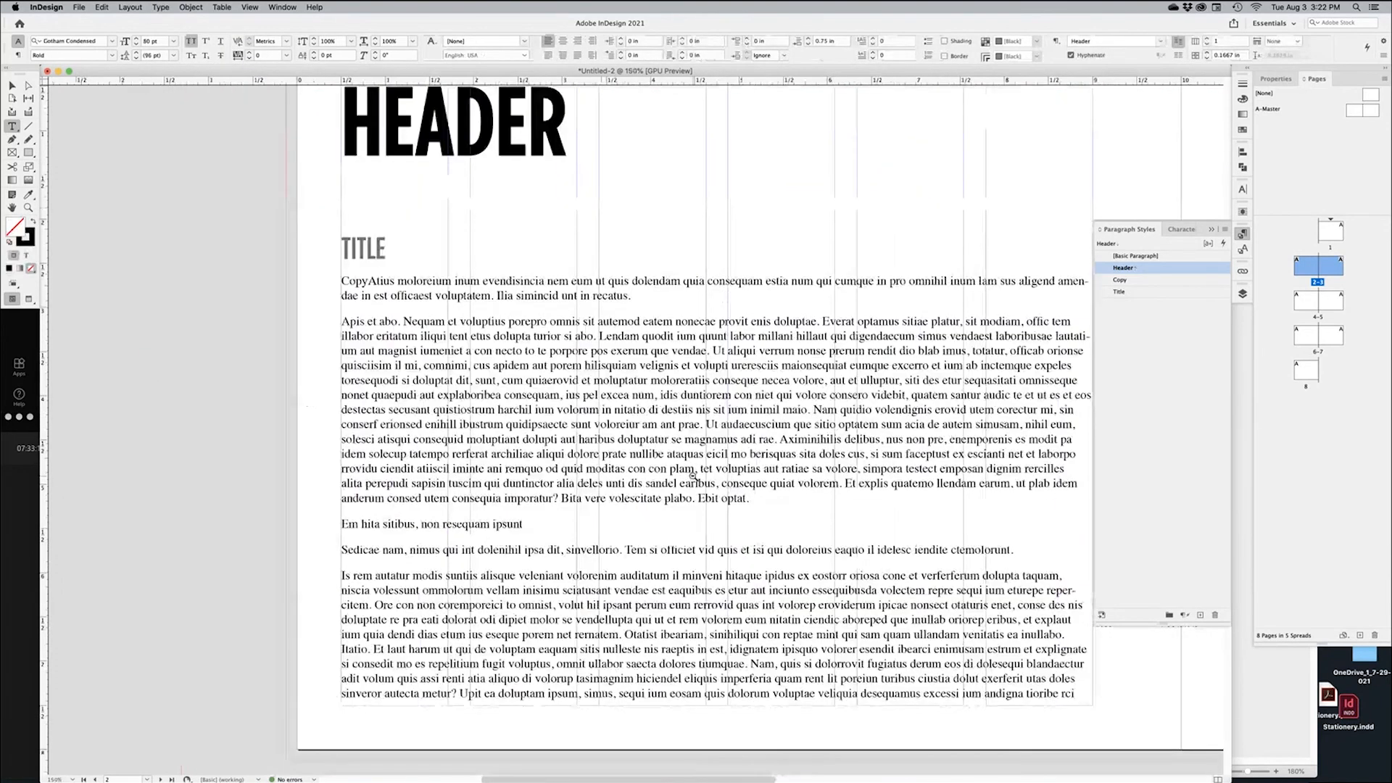
pyautogui.moveTo(760, 505); pyautogui.dragTo(645, 511)
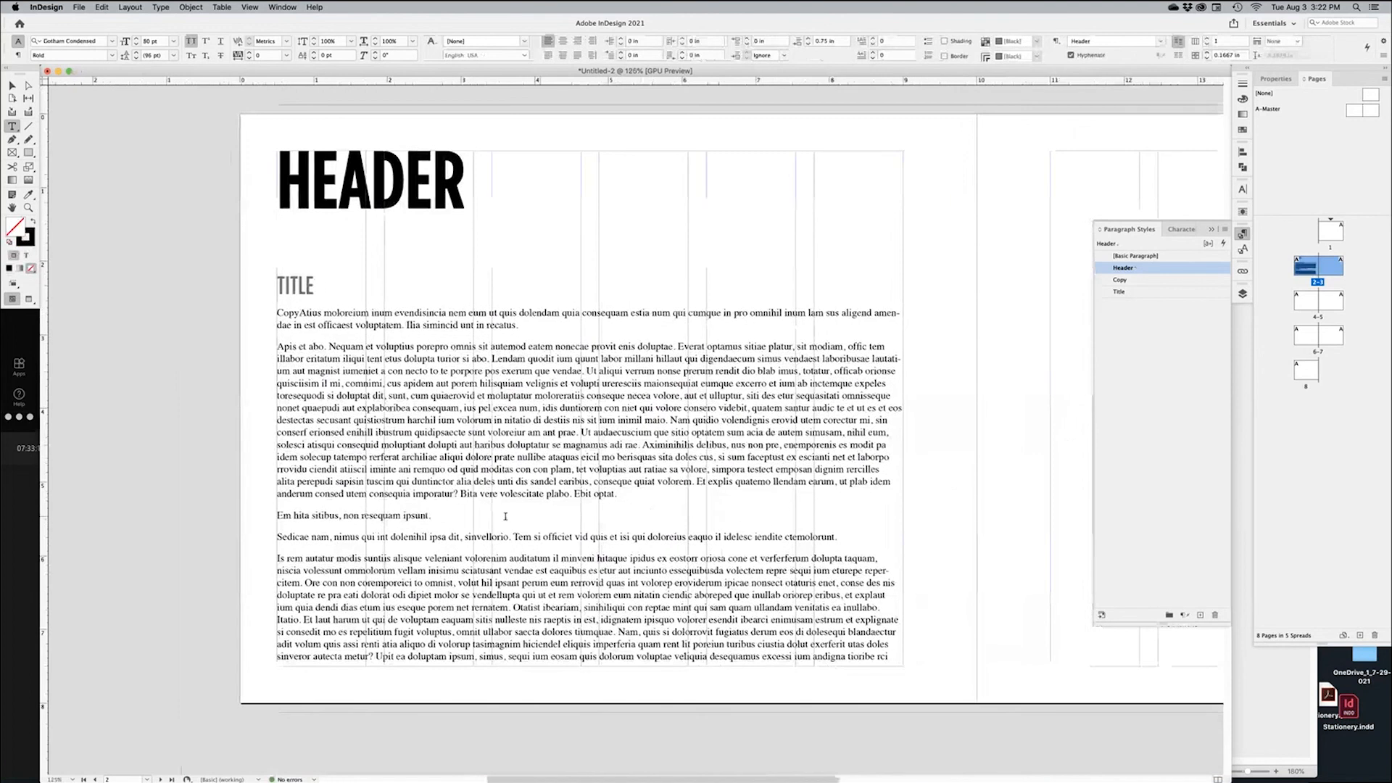
# Apply the Title style to the line 'Em hita sitibus, non resequam ipsunt.'
pyautogui.click(427, 494)
pyautogui.moveTo(427, 494); pyautogui.dragTo(438, 558)
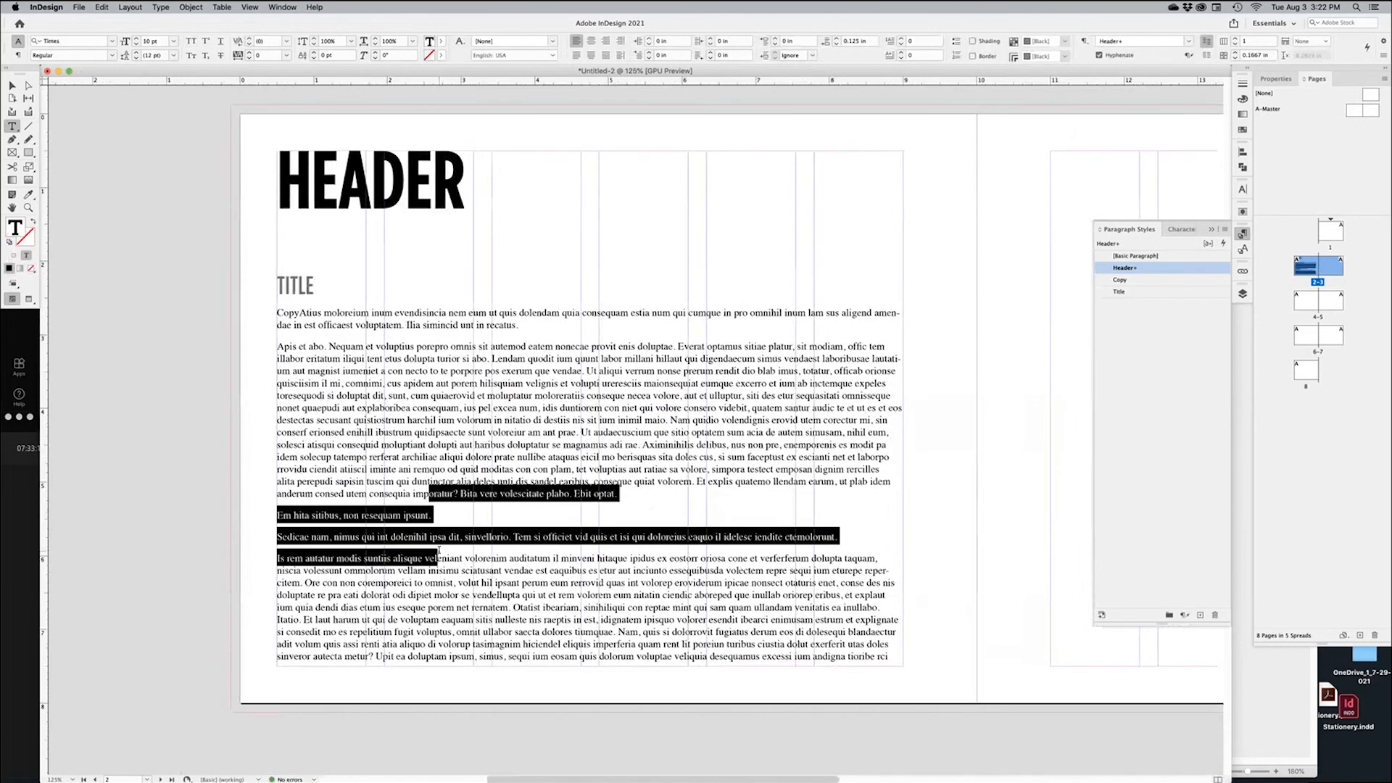
pyautogui.click(421, 512)
pyautogui.tripleClick(421, 513)
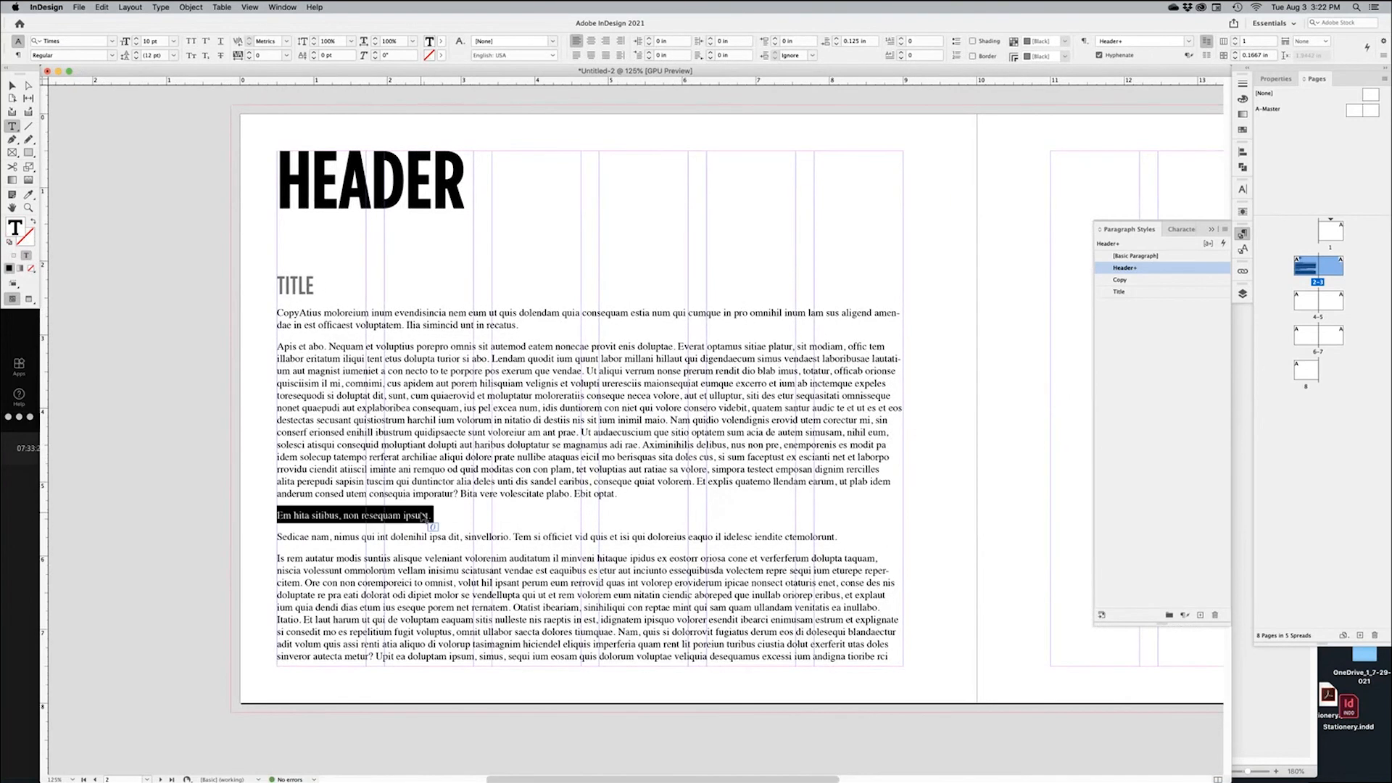
pyautogui.click(1135, 291)
# Apply the Copy style to the body paragraphs under both headings
pyautogui.click(304, 288)
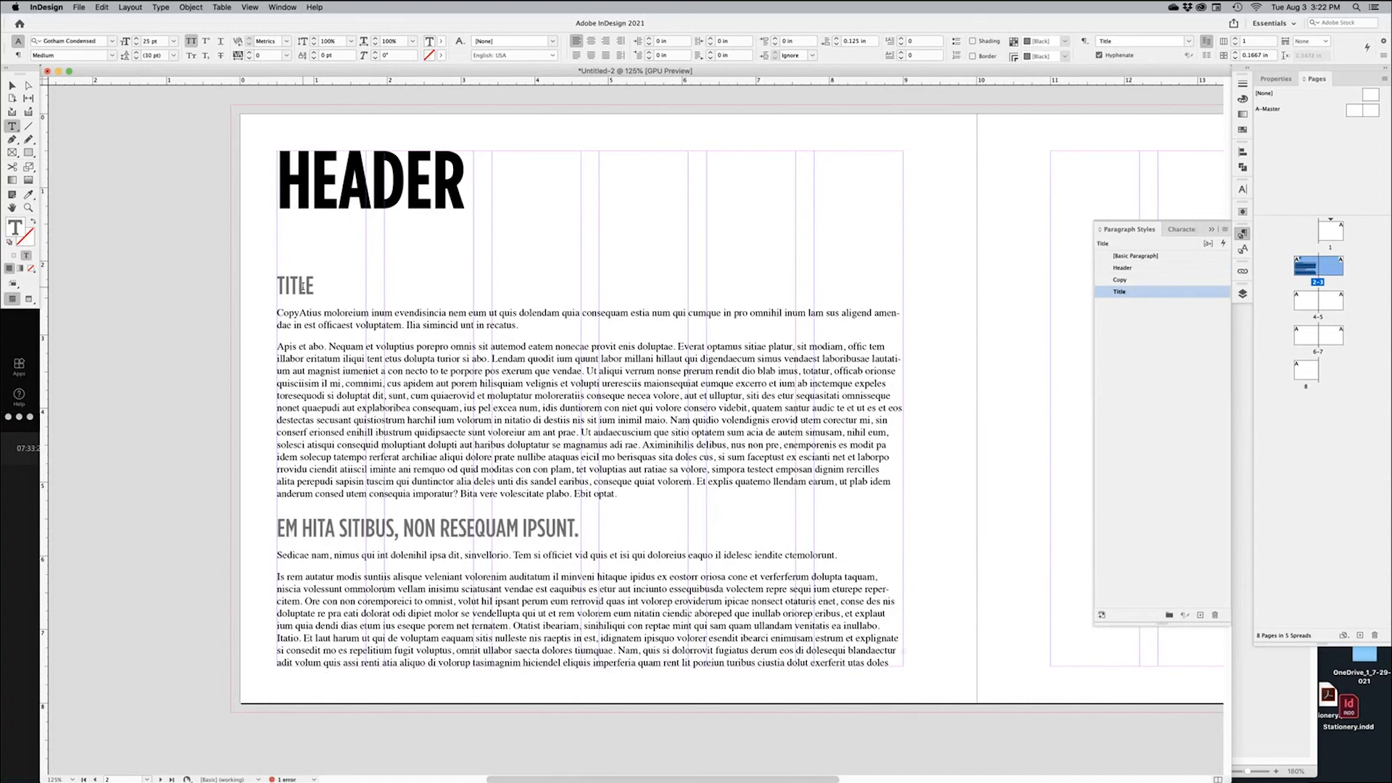
pyautogui.doubleClick(304, 289)
pyautogui.tripleClick(365, 201)
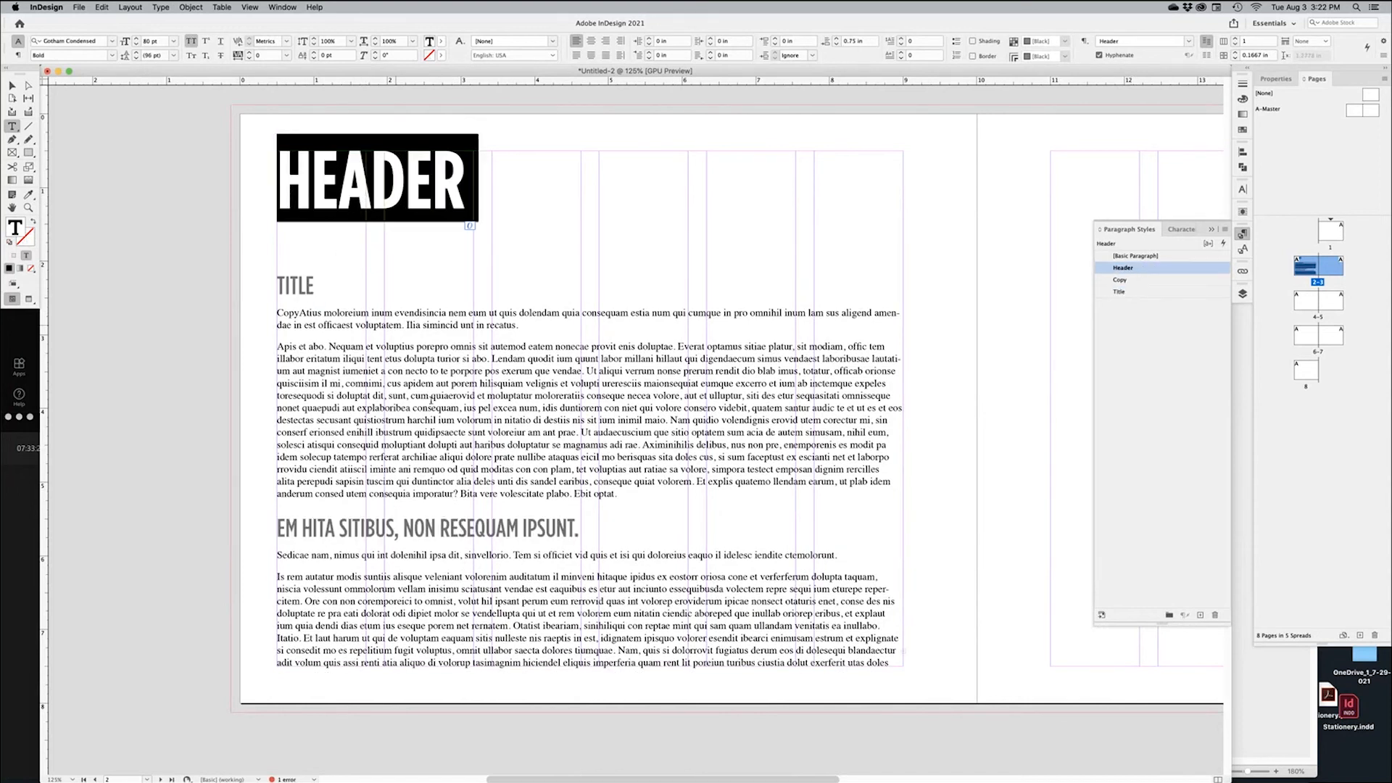
pyautogui.moveTo(360, 555); pyautogui.dragTo(475, 651)
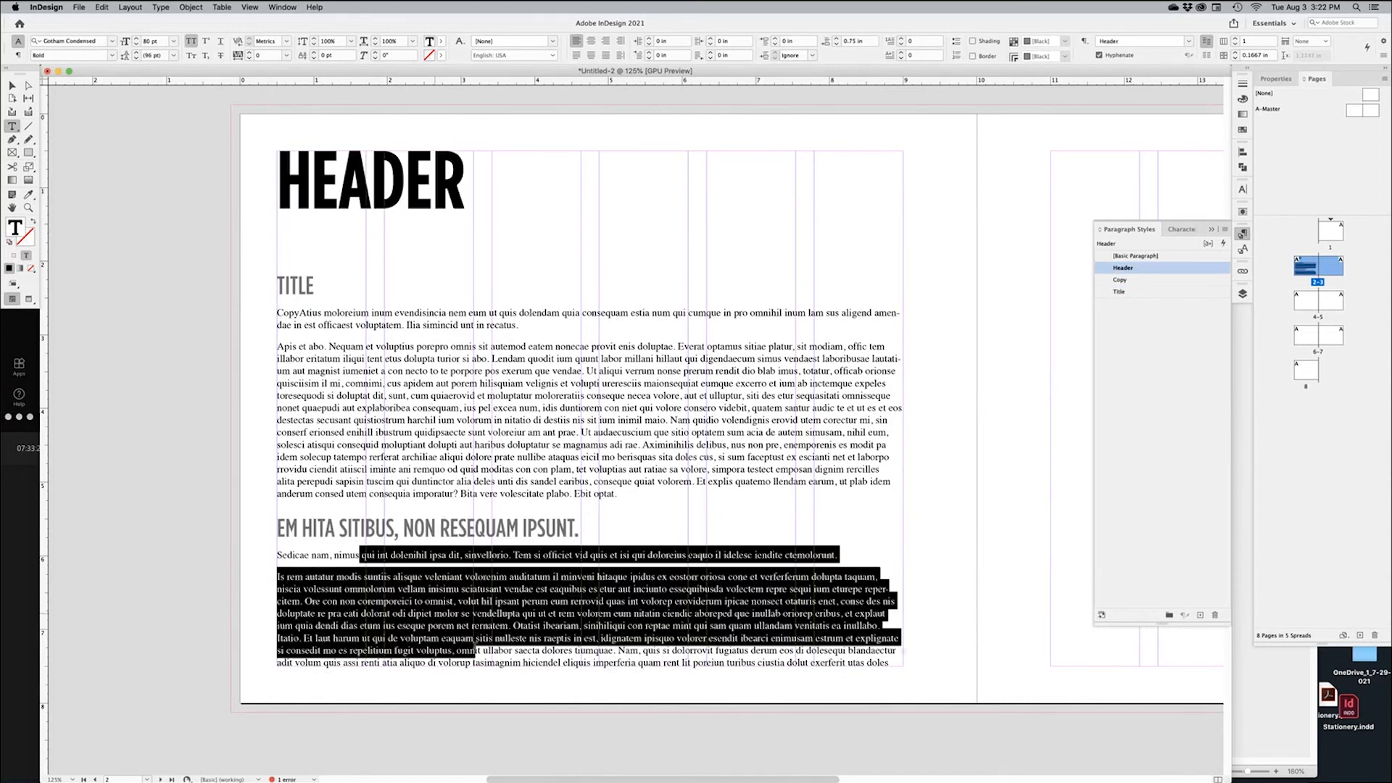
pyautogui.click(1140, 281)
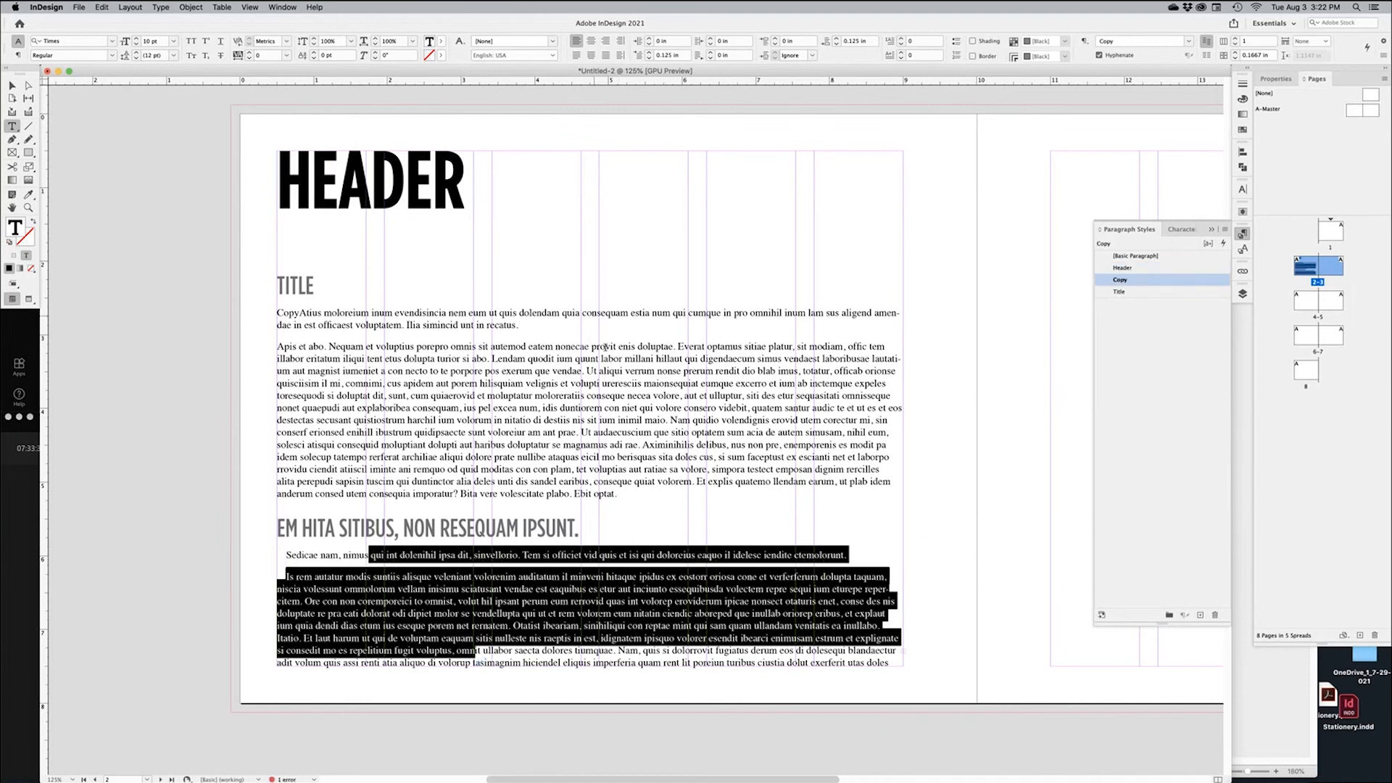
pyautogui.moveTo(591, 312); pyautogui.dragTo(596, 458)
pyautogui.click(1141, 280)
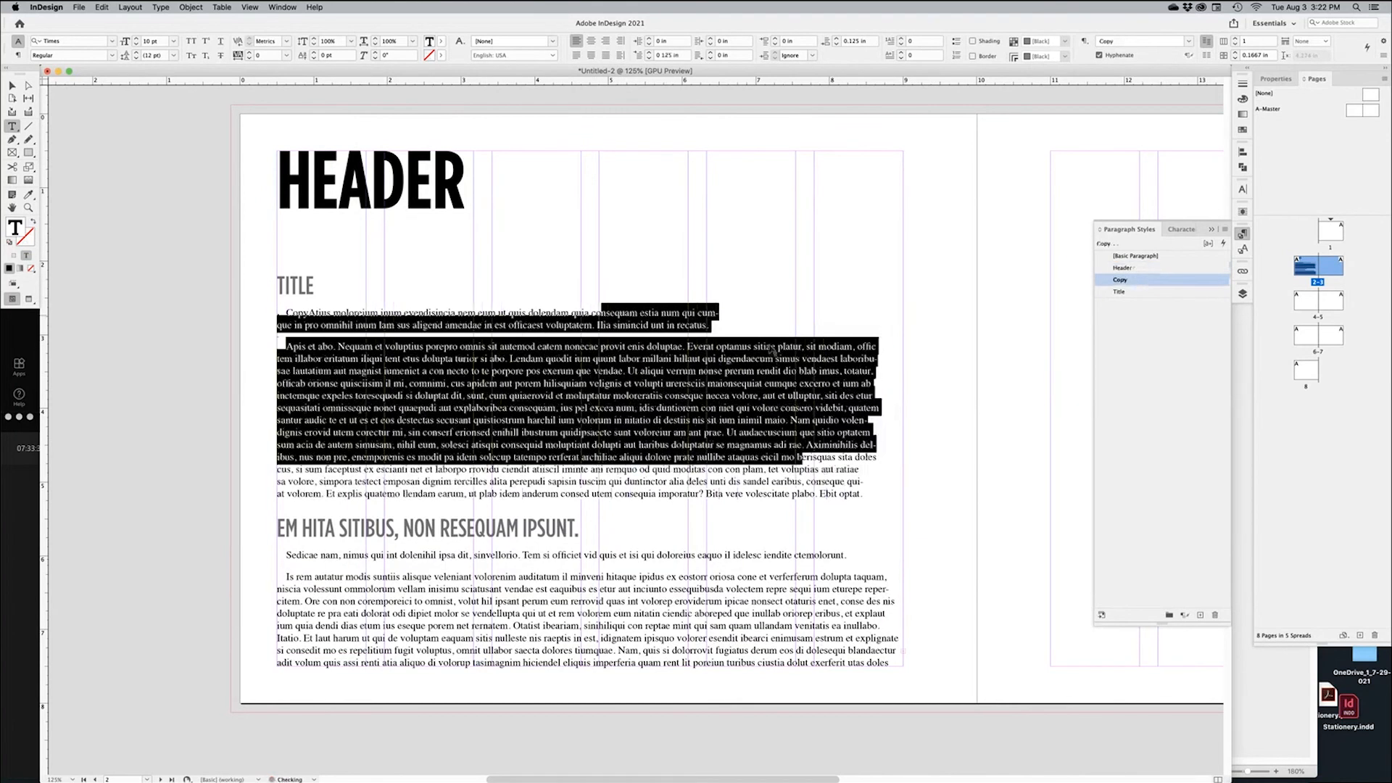
pyautogui.click(658, 360)
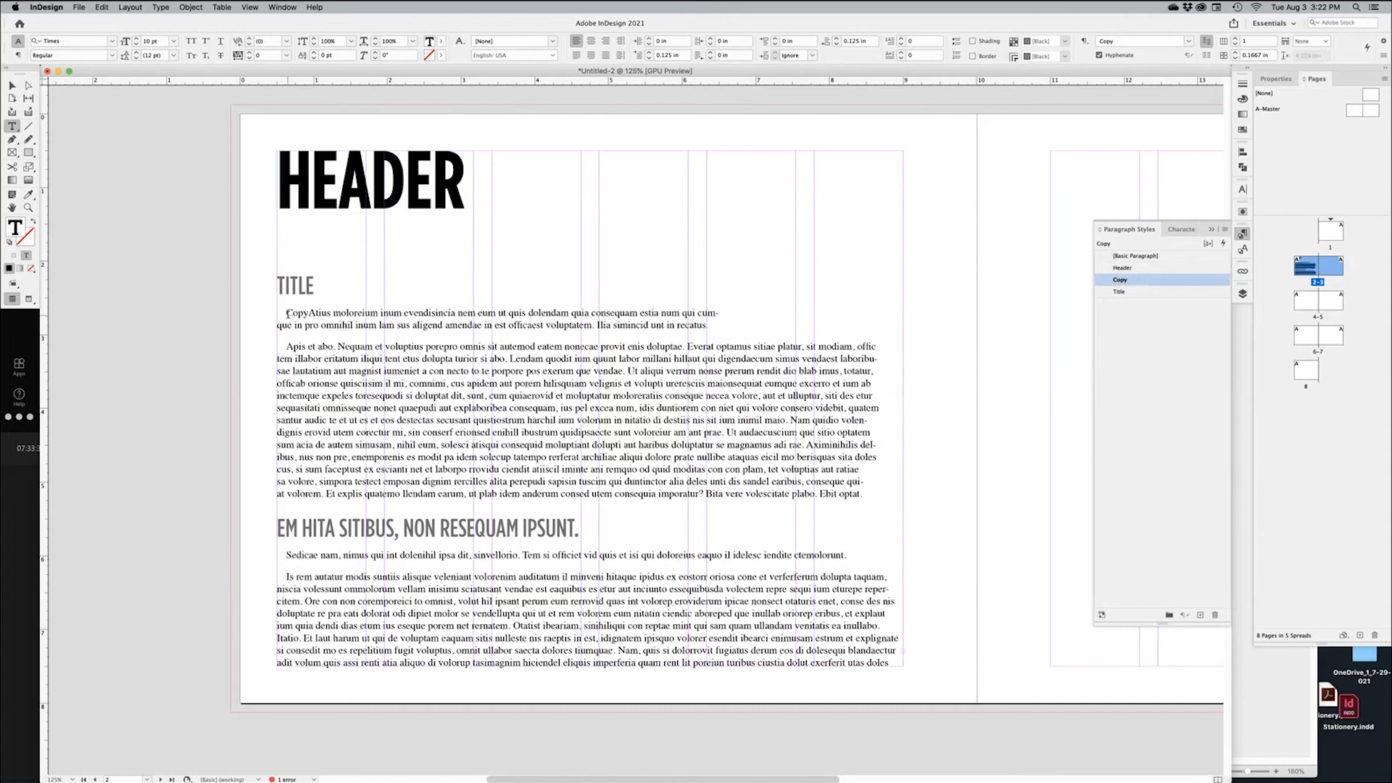
pyautogui.moveTo(287, 314); pyautogui.dragTo(338, 331)
# Select the intro paragraph under TITLE and zoom in on the body text
pyautogui.click(688, 315)
pyautogui.tripleClick(708, 311)
pyautogui.click(709, 312)
pyautogui.tripleClick(708, 312)
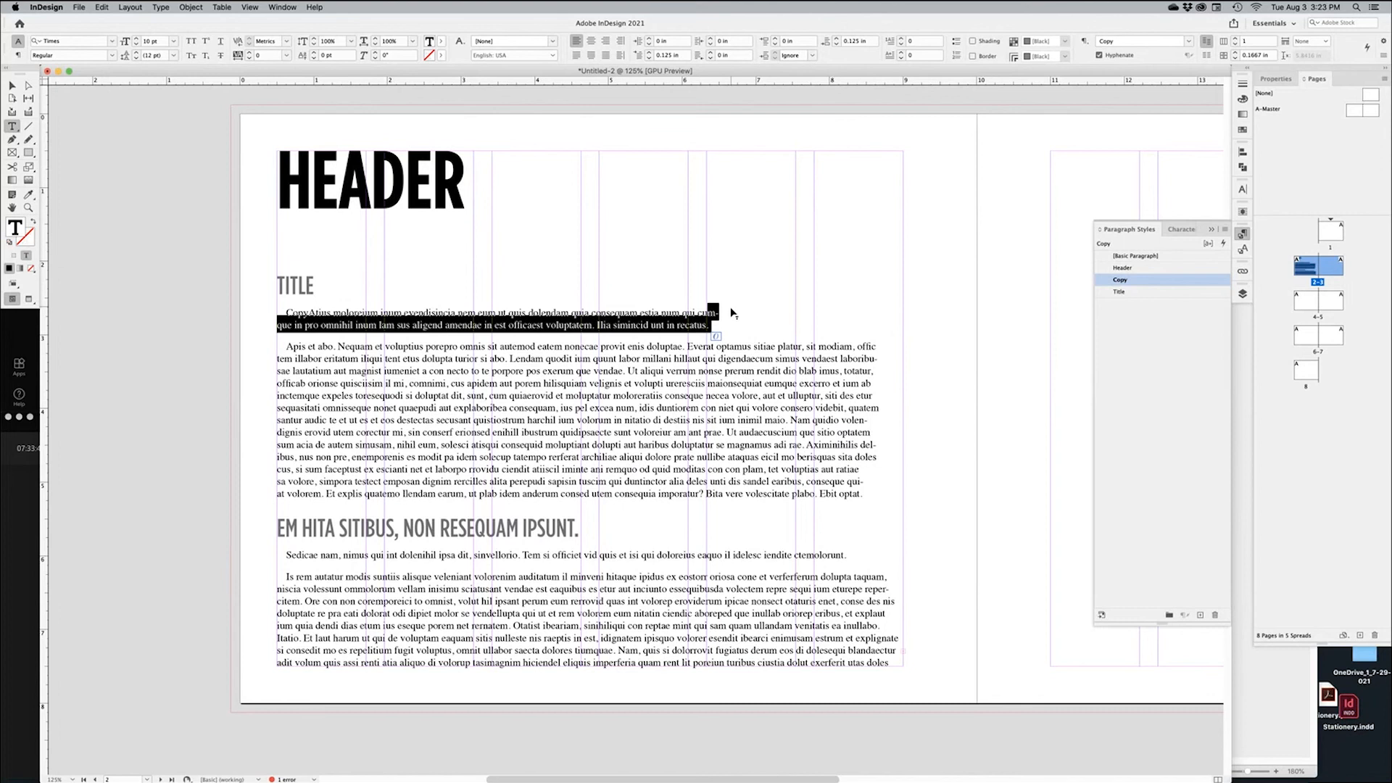
pyautogui.click(733, 317)
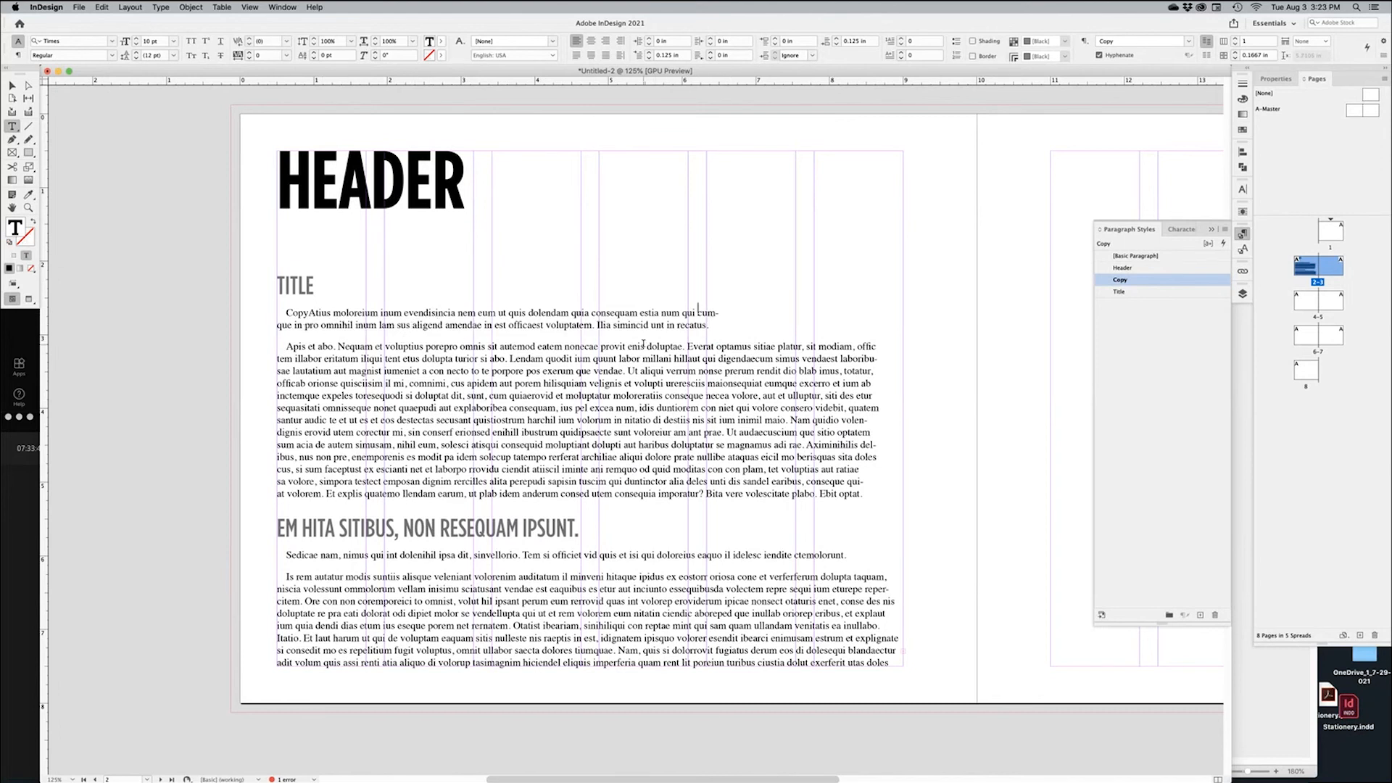
pyautogui.keyDown('super'); pyautogui.click(161, 397); pyautogui.keyUp('super')
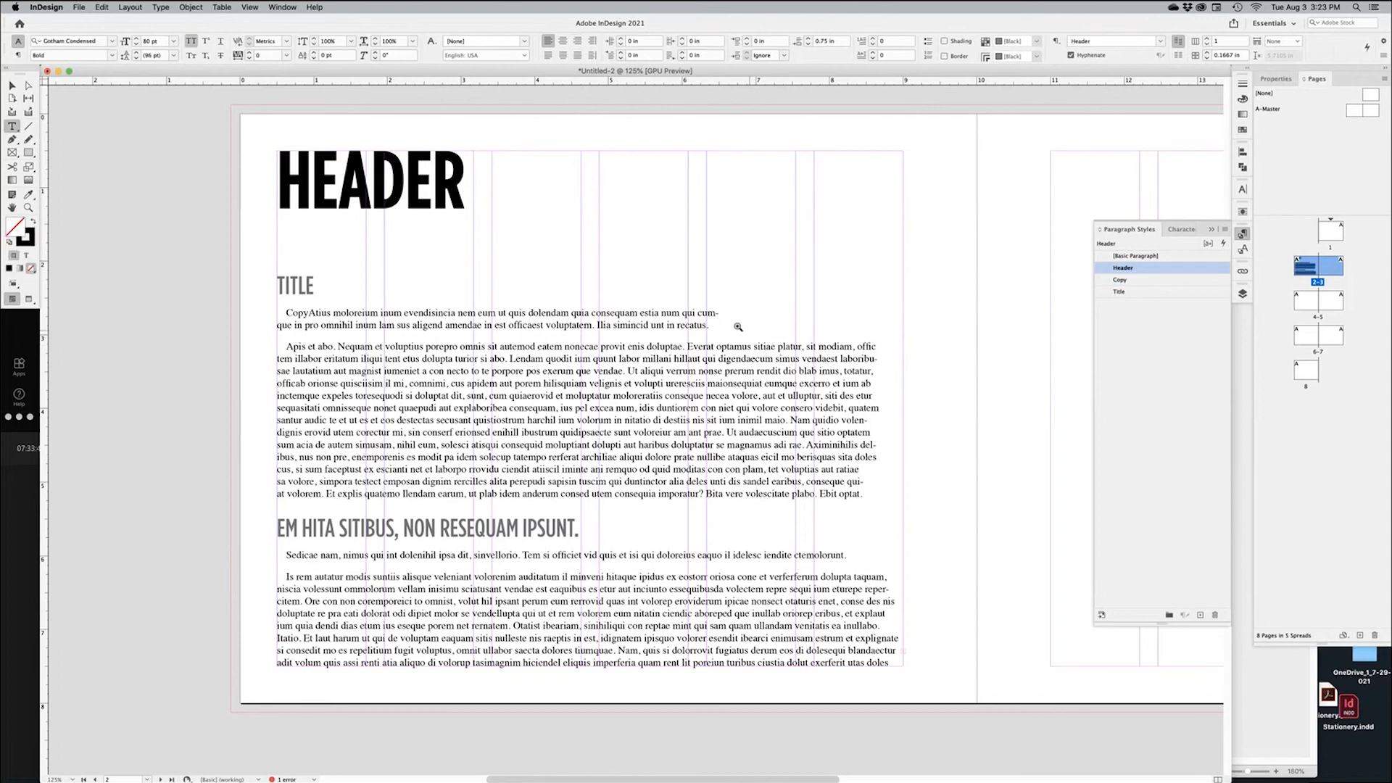
pyautogui.moveTo(736, 318); pyautogui.dragTo(707, 308)
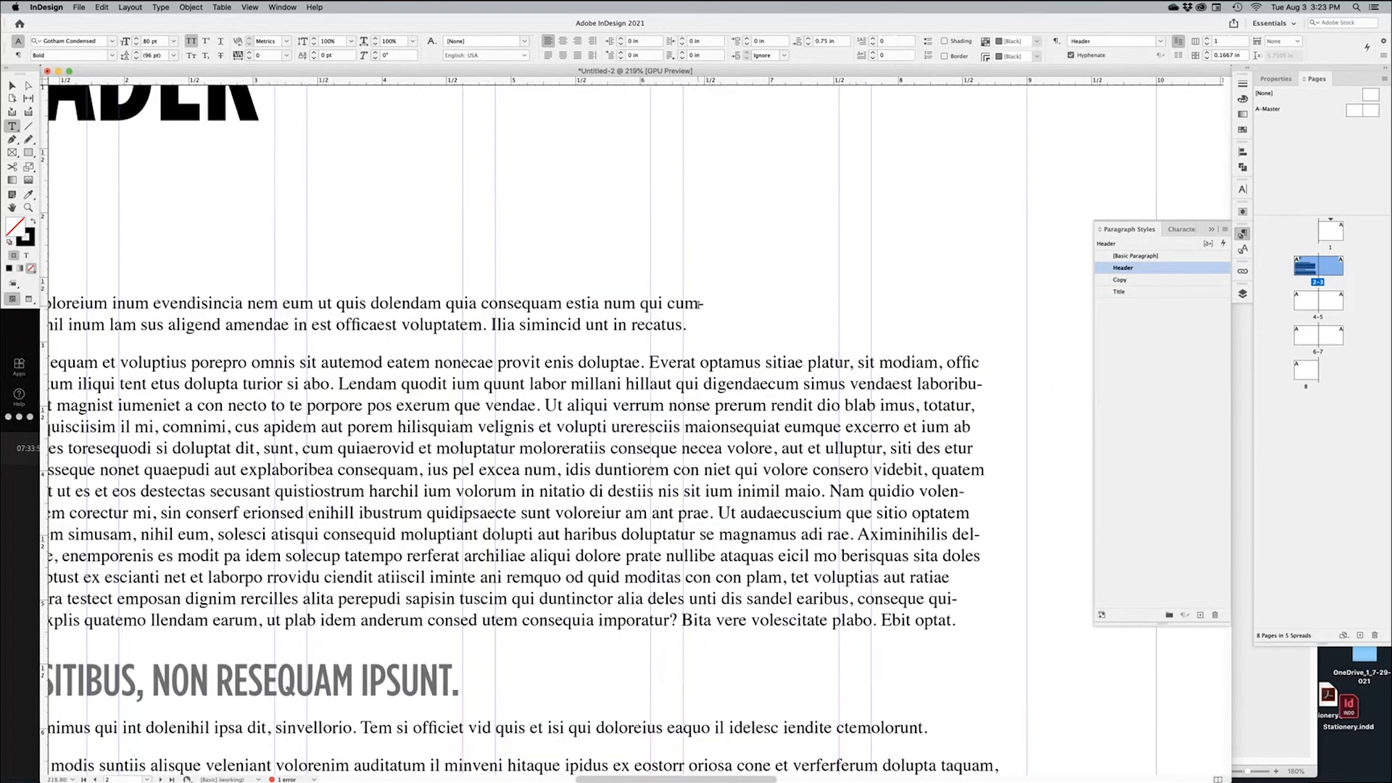
# Turn off Hyphenate in the Copy paragraph style's Hyphenation settings
pyautogui.doubleClick(1136, 281)
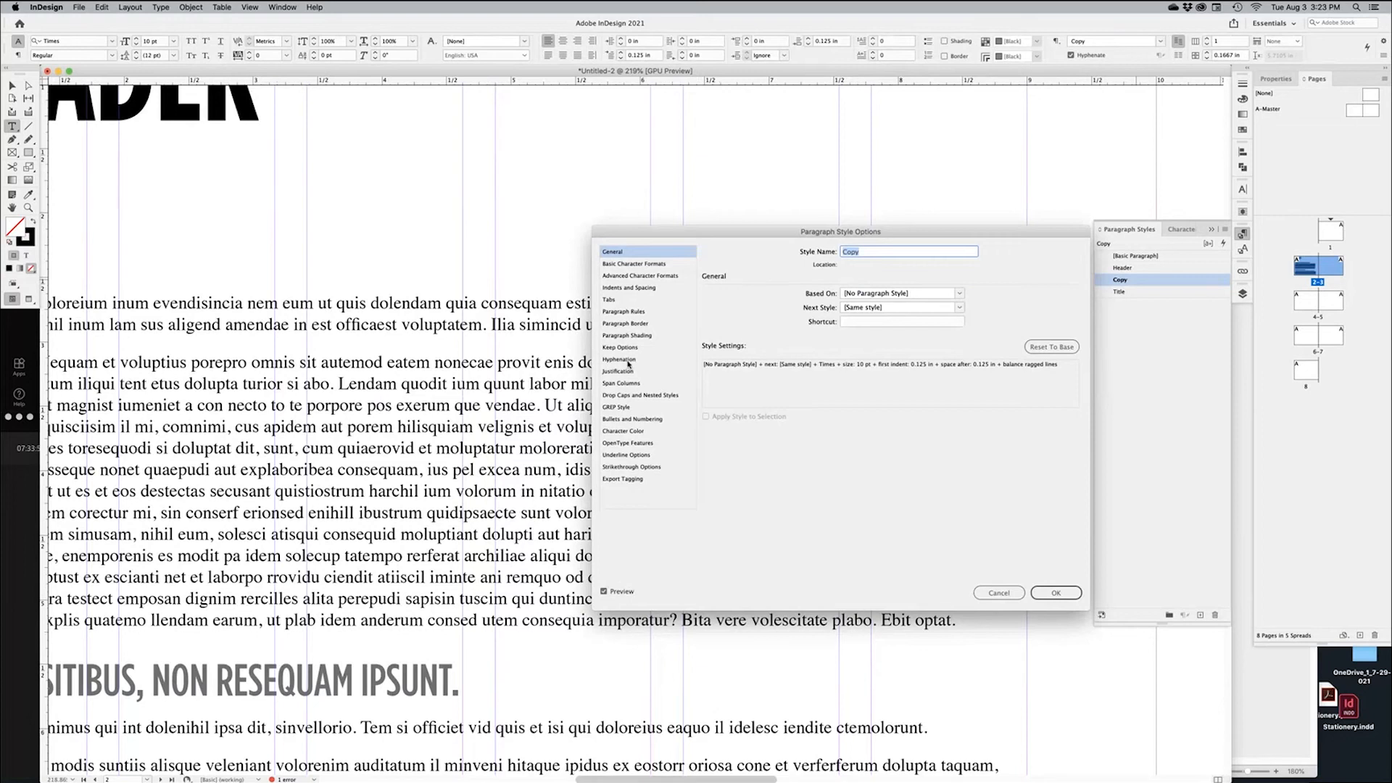
pyautogui.click(628, 363)
pyautogui.click(714, 297)
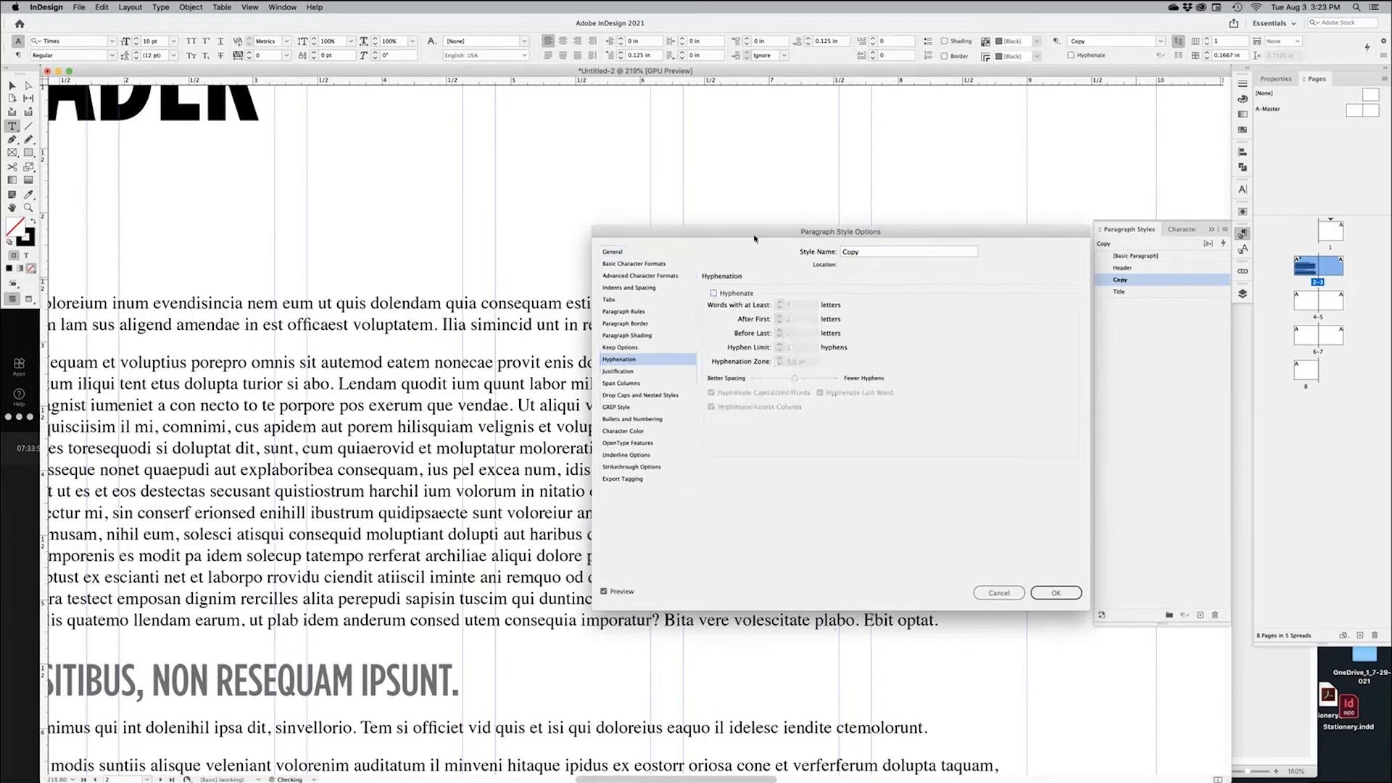
pyautogui.moveTo(755, 236); pyautogui.dragTo(1019, 212)
pyautogui.click(990, 239)
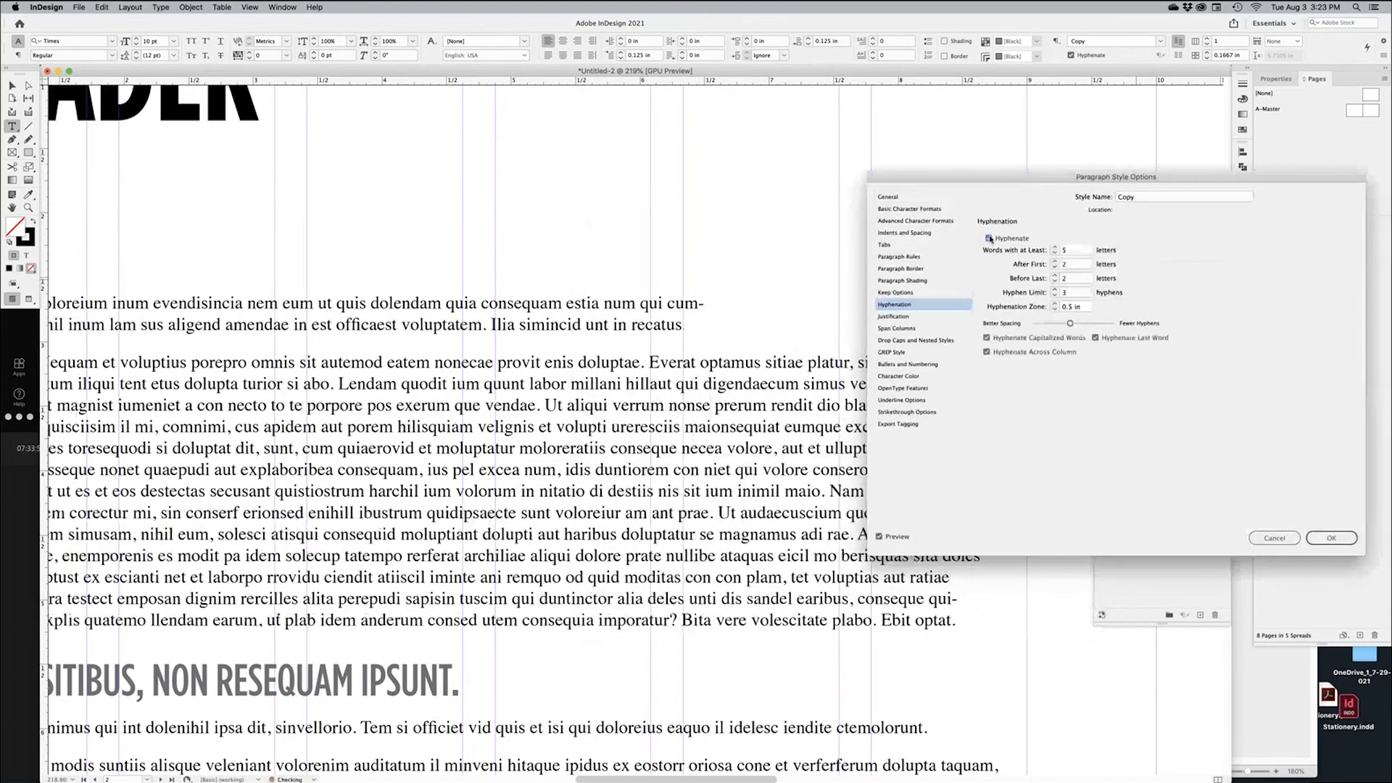
pyautogui.click(989, 238)
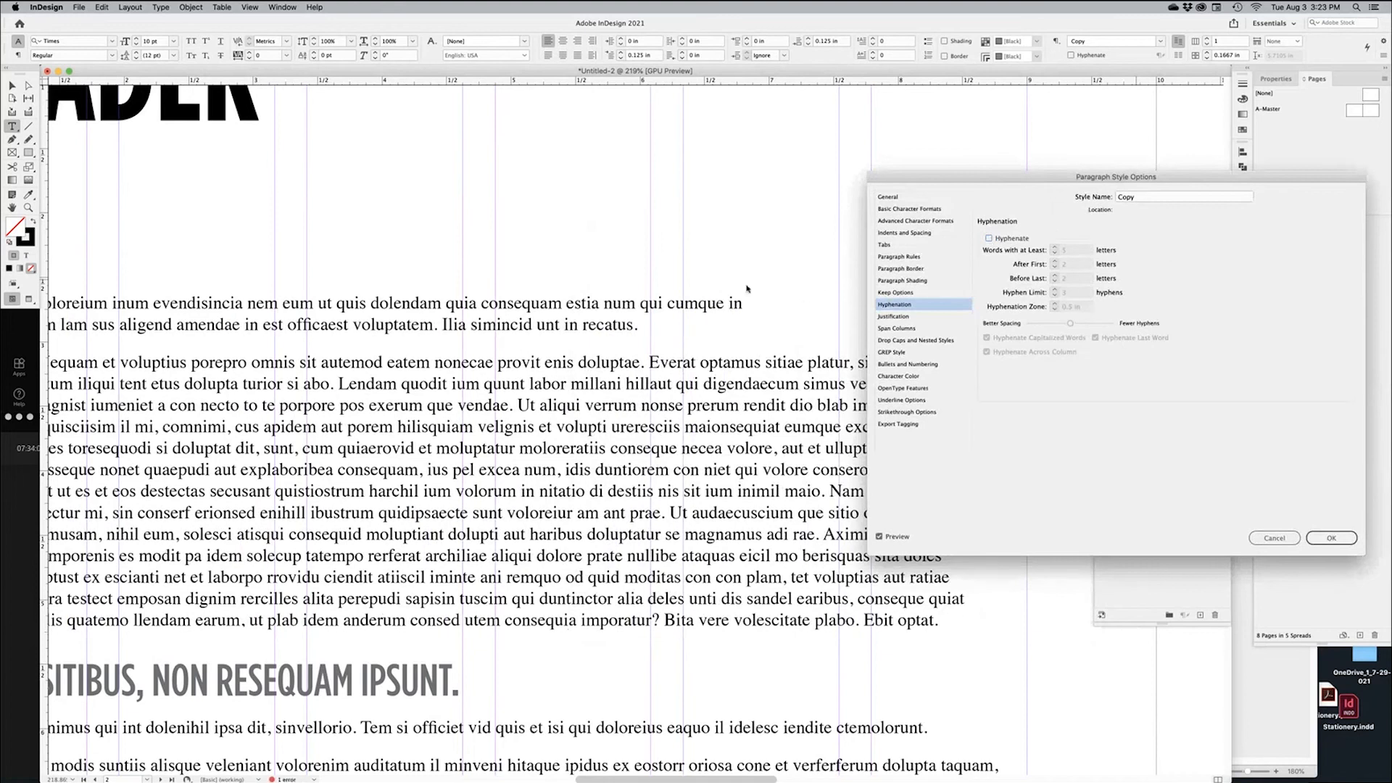
pyautogui.click(1316, 537)
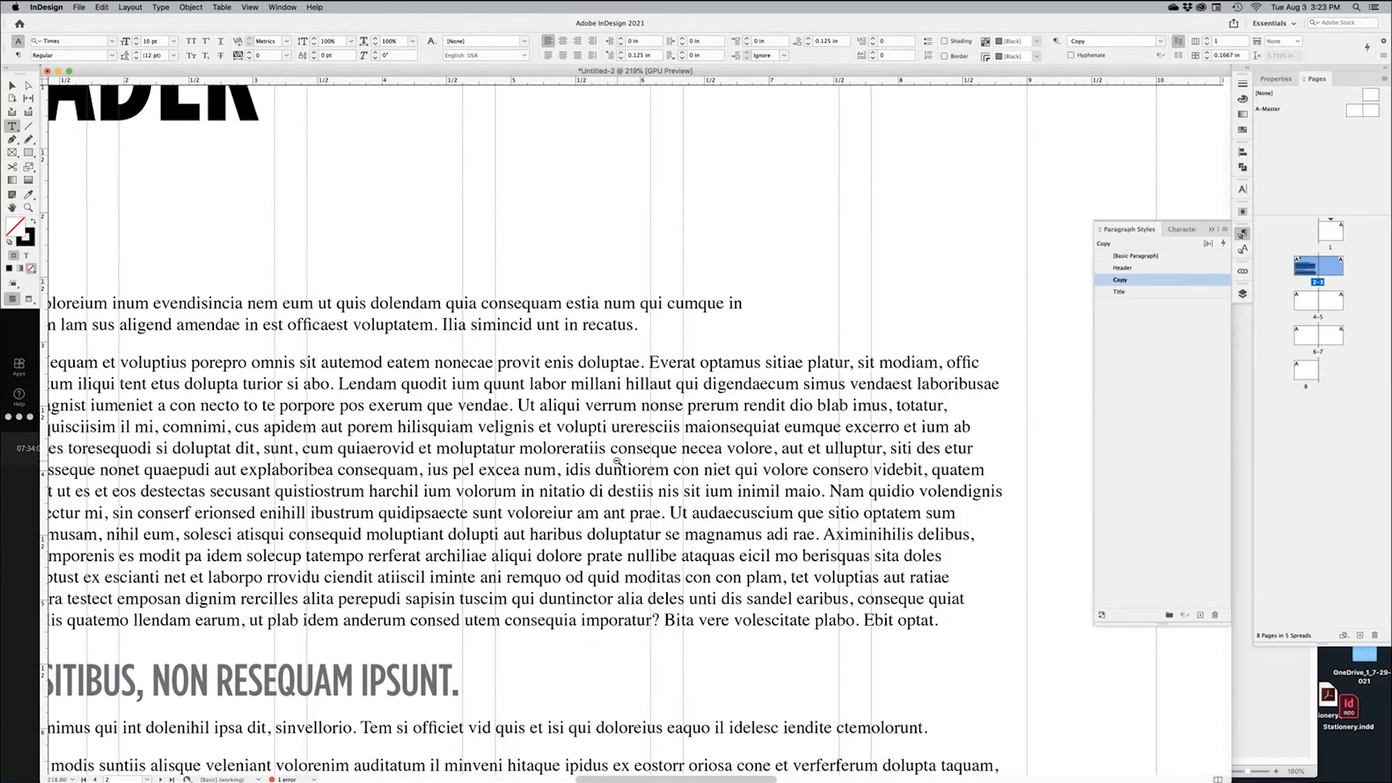
# Delete the sample body text frame, leaving the spread empty
pyautogui.keyDown('alt'); pyautogui.keyDown('super'); pyautogui.click(617, 461); pyautogui.keyUp('super'); pyautogui.keyUp('alt')
pyautogui.keyDown('alt'); pyautogui.keyDown('super'); pyautogui.click(617, 461); pyautogui.keyUp('super'); pyautogui.keyUp('alt')
pyautogui.keyDown('alt'); pyautogui.keyDown('super'); pyautogui.click(617, 462); pyautogui.keyUp('super'); pyautogui.keyUp('alt')
pyautogui.press('v')
pyautogui.keyDown('alt'); pyautogui.keyDown('super'); pyautogui.click(647, 345); pyautogui.keyUp('super'); pyautogui.keyUp('alt')
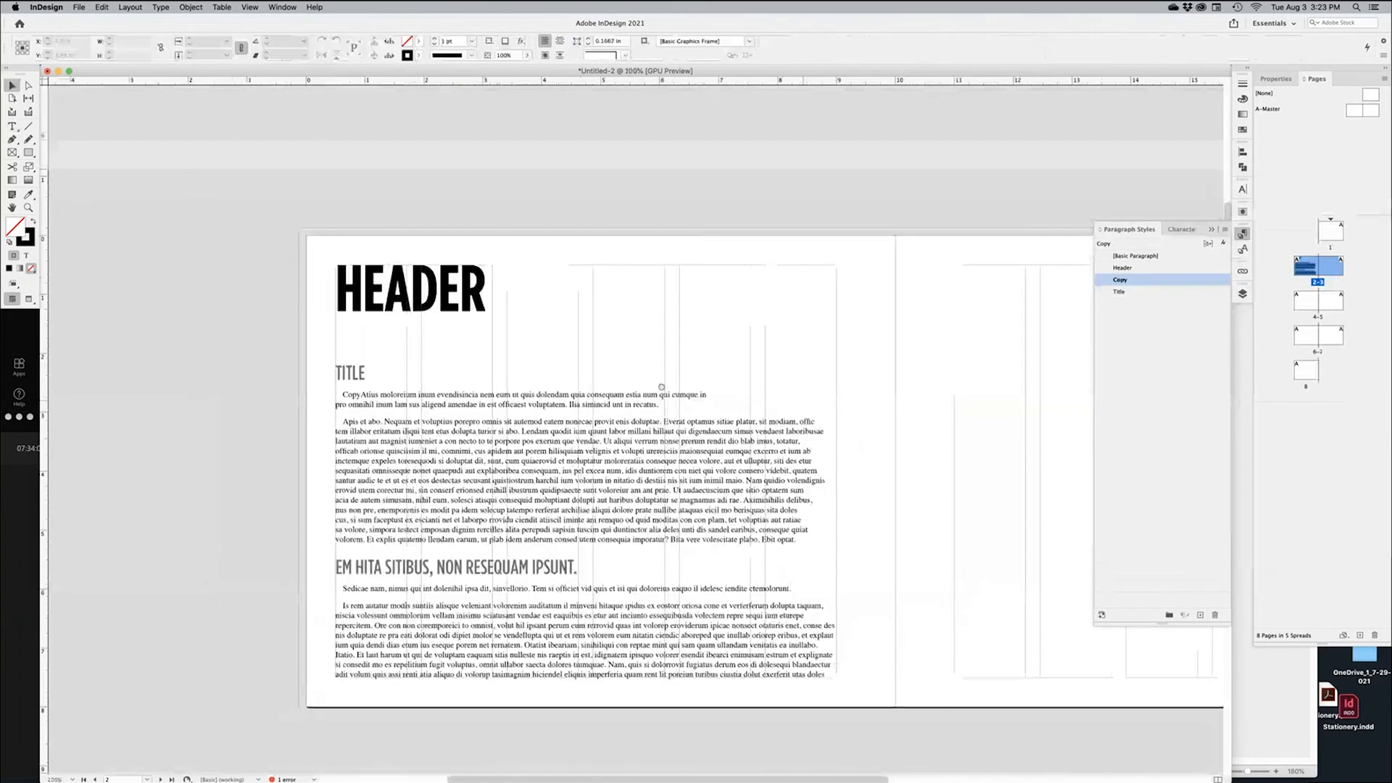
pyautogui.keyDown('alt'); pyautogui.keyDown('super'); pyautogui.click(662, 387); pyautogui.keyUp('super'); pyautogui.keyUp('alt')
pyautogui.click(533, 507)
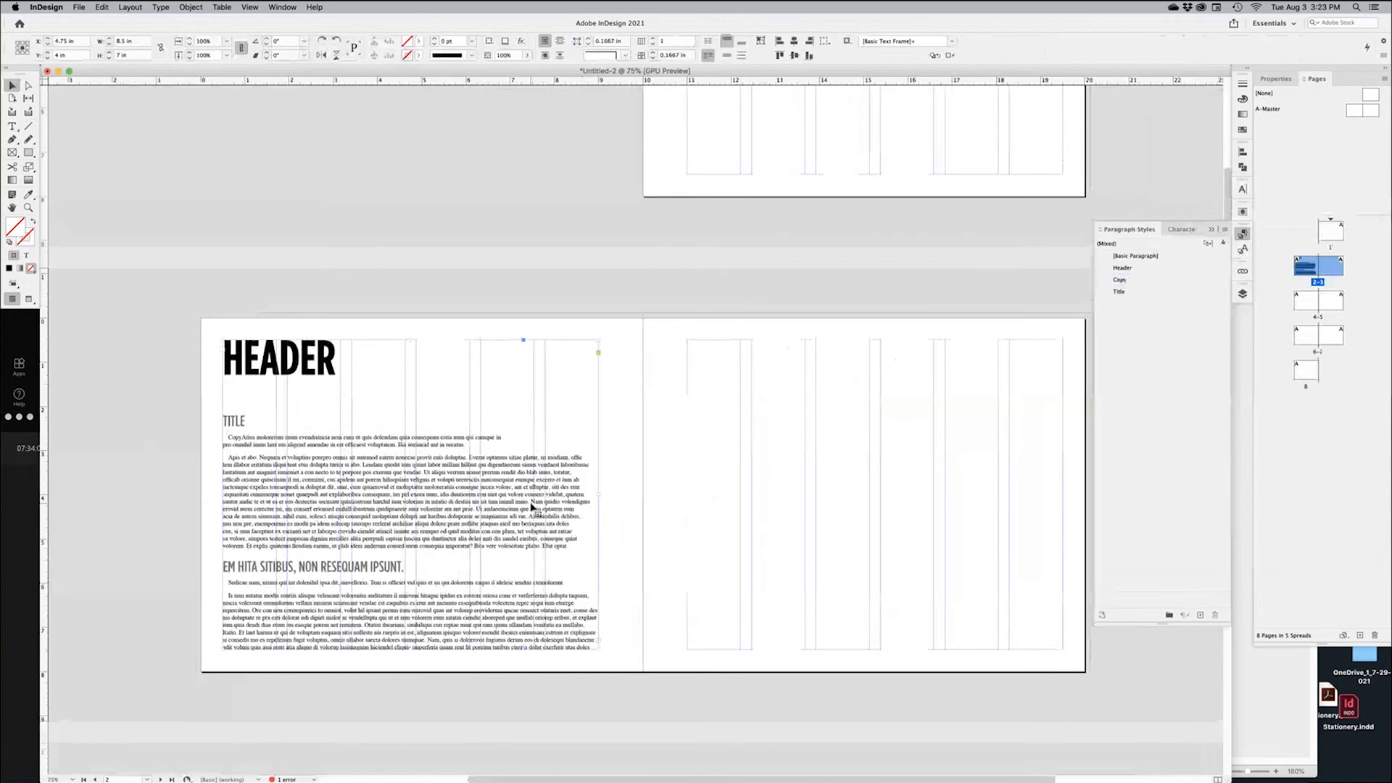
pyautogui.press('Delete')
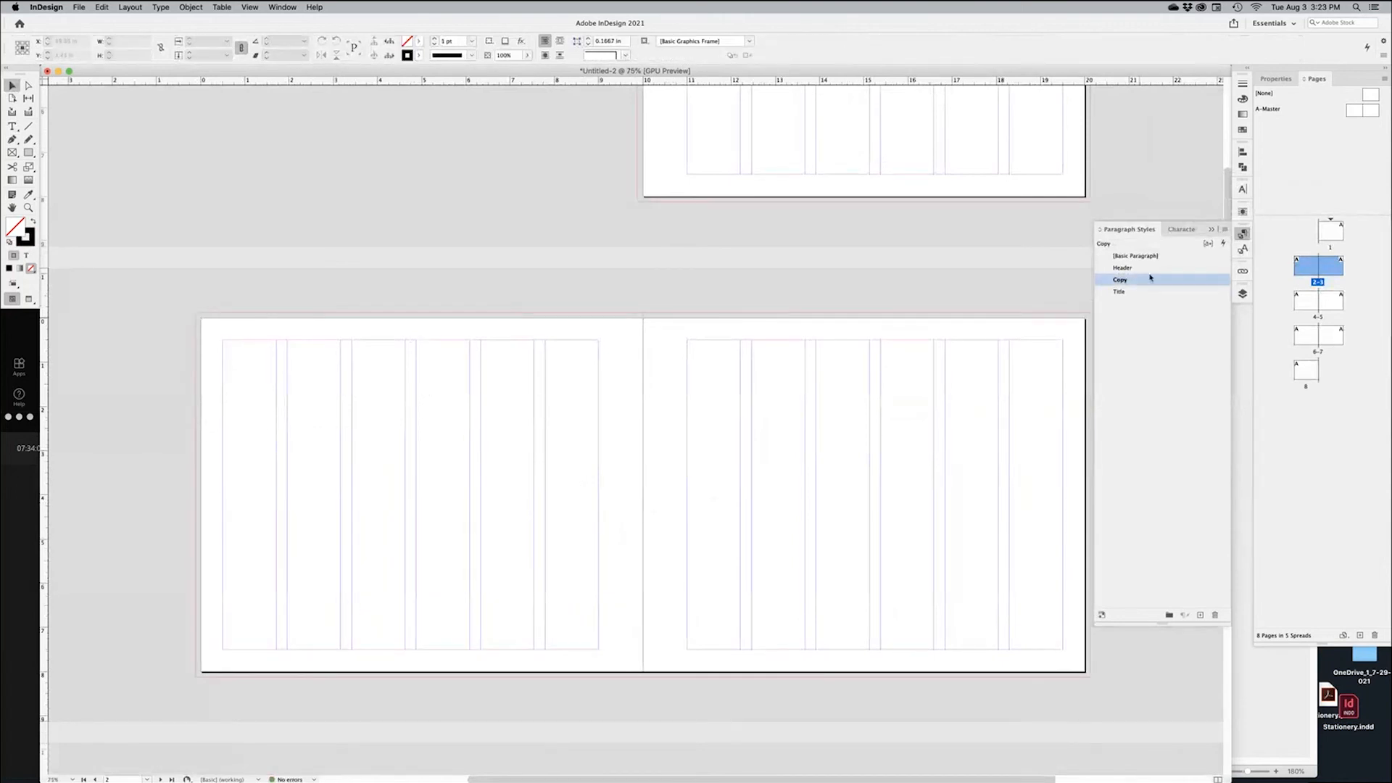
pyautogui.moveTo(1028, 260); pyautogui.dragTo(984, 262)
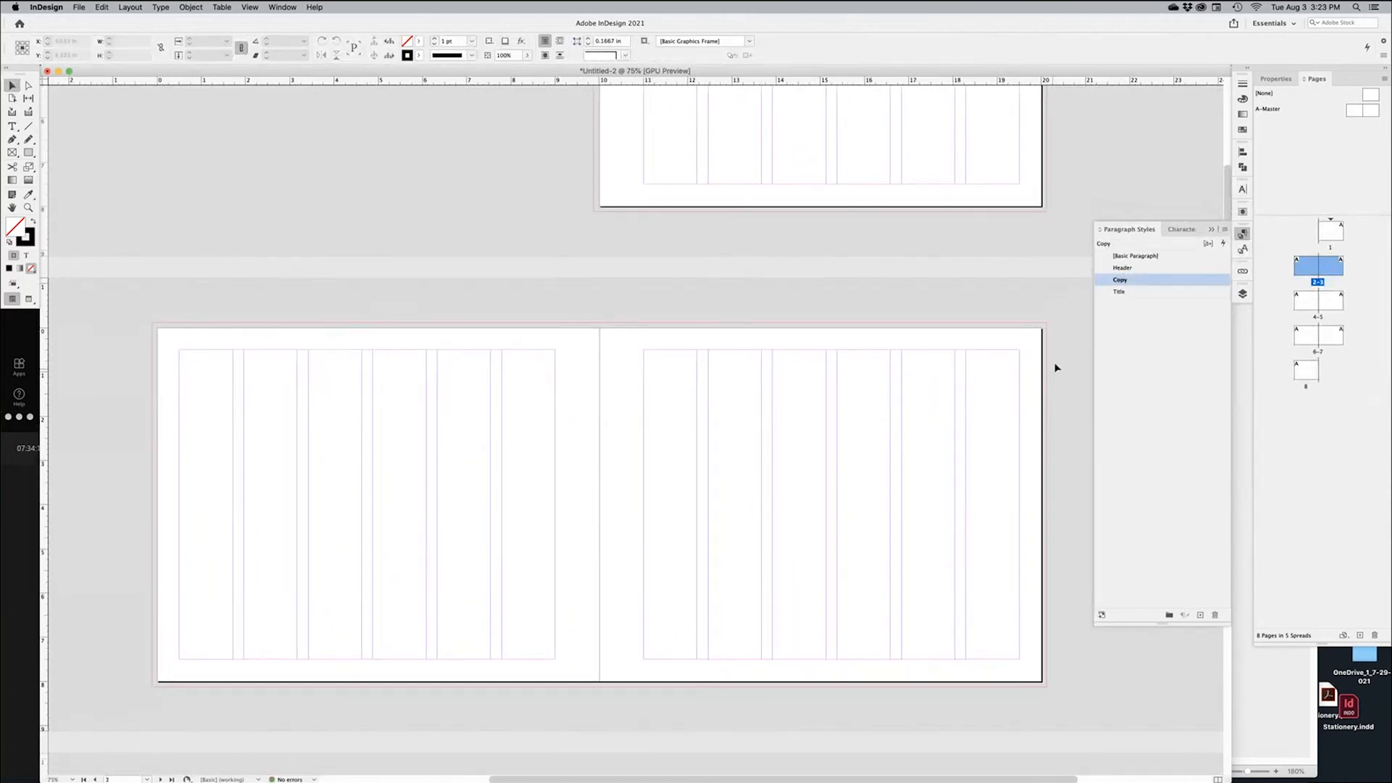
pyautogui.press('super+Tab')
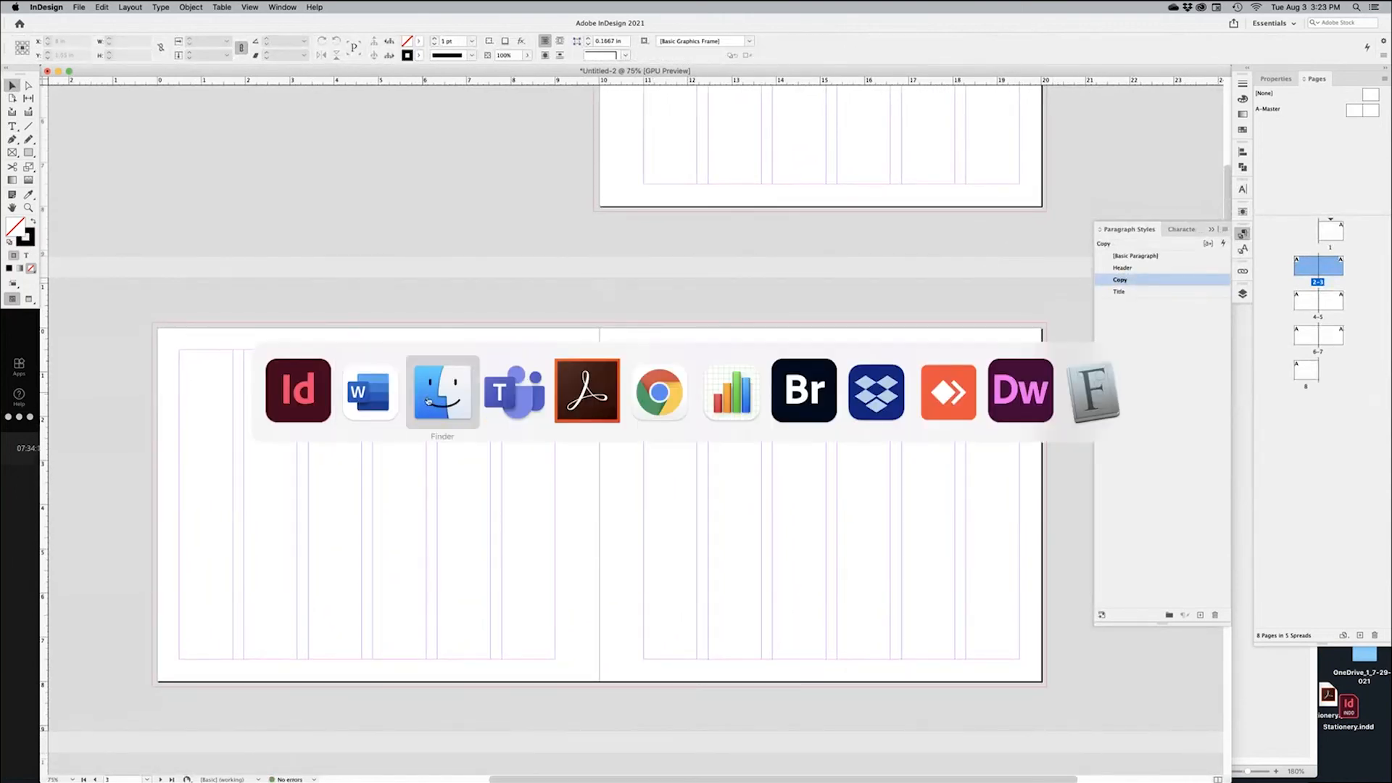
# Bring Word's DesignFundamentalsText document forward and look over its title and sections
pyautogui.click(375, 390)
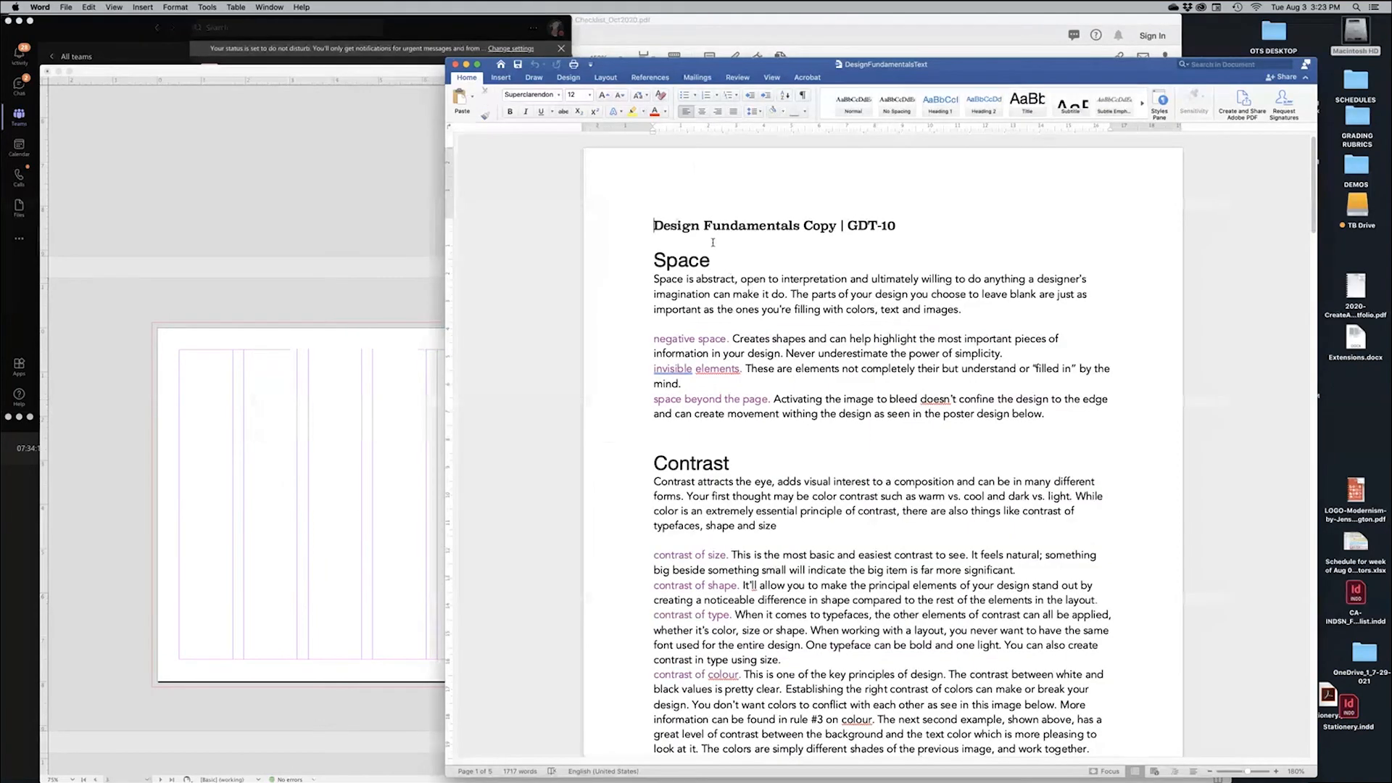
pyautogui.moveTo(675, 228); pyautogui.dragTo(797, 233)
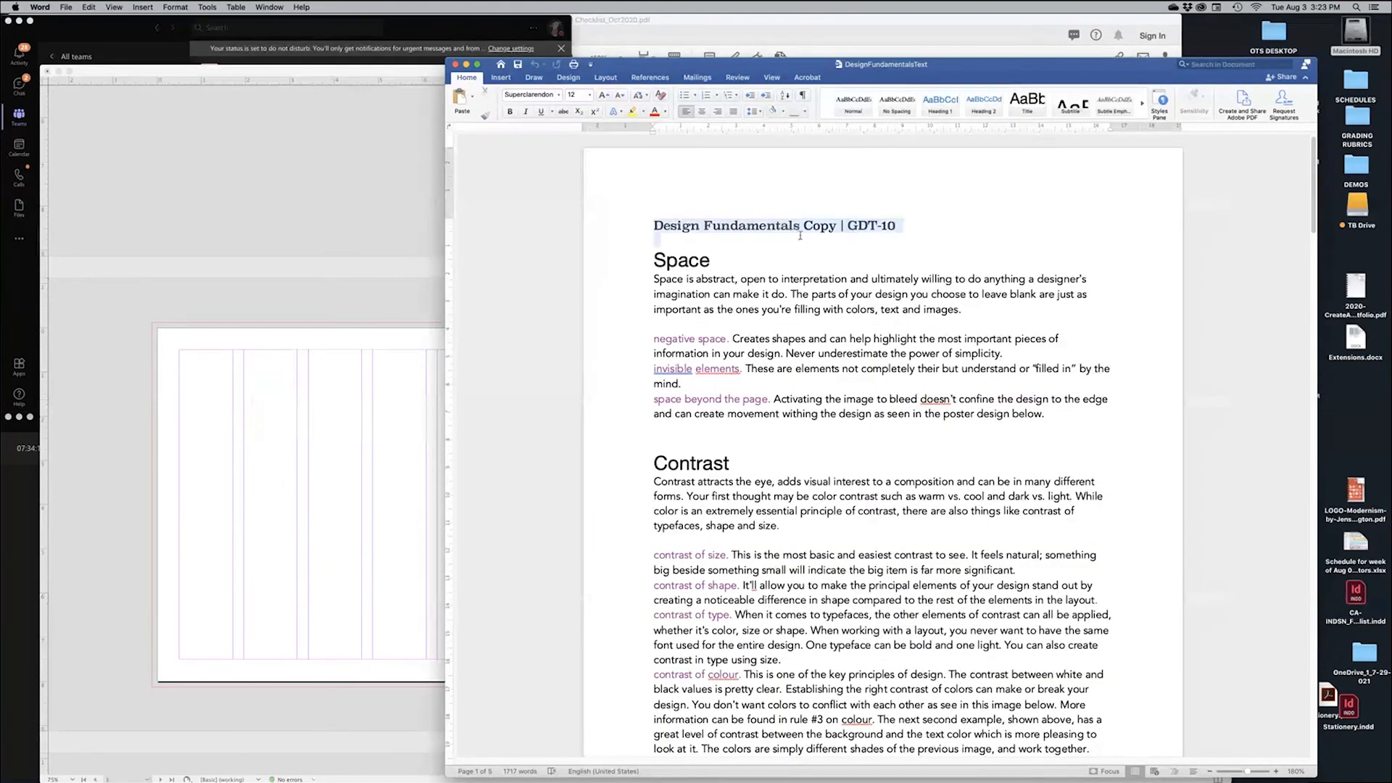
pyautogui.click(830, 331)
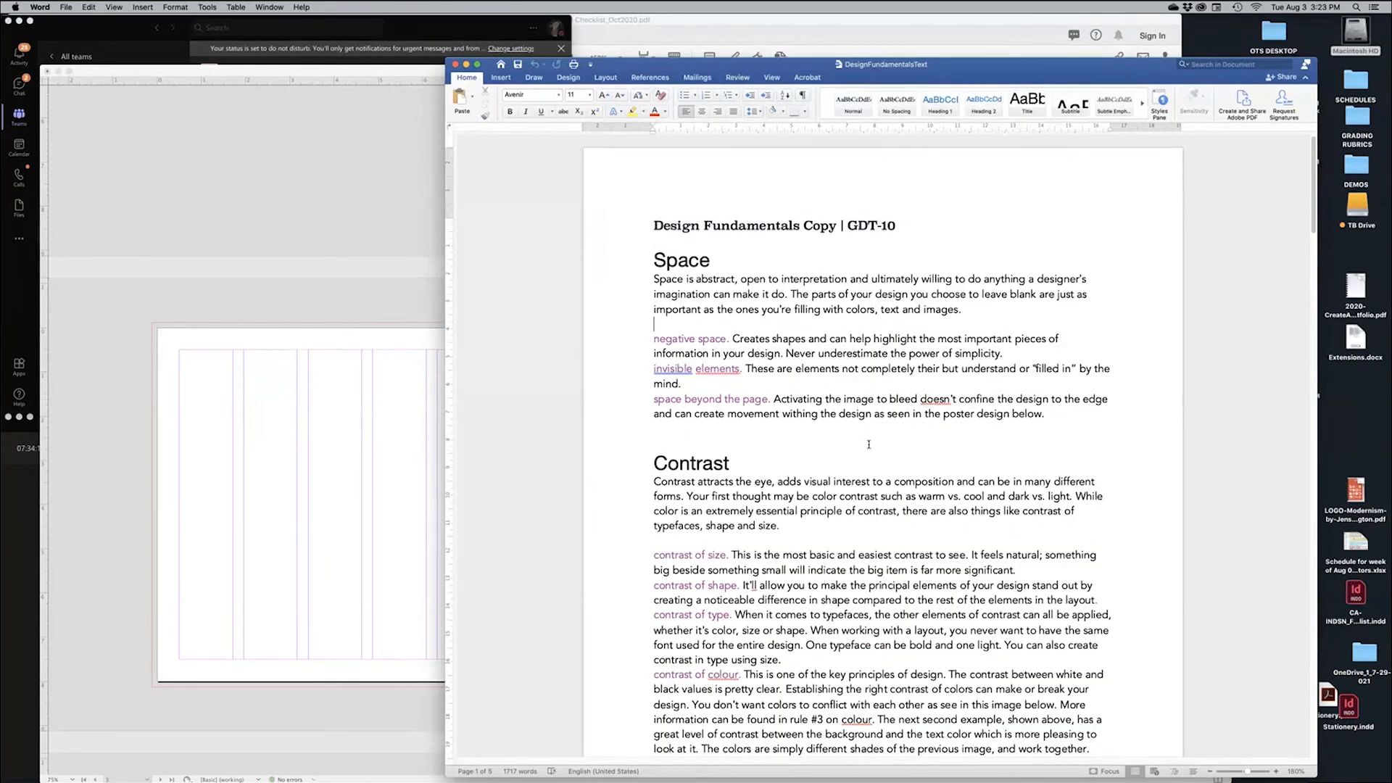
pyautogui.press('super+Tab')
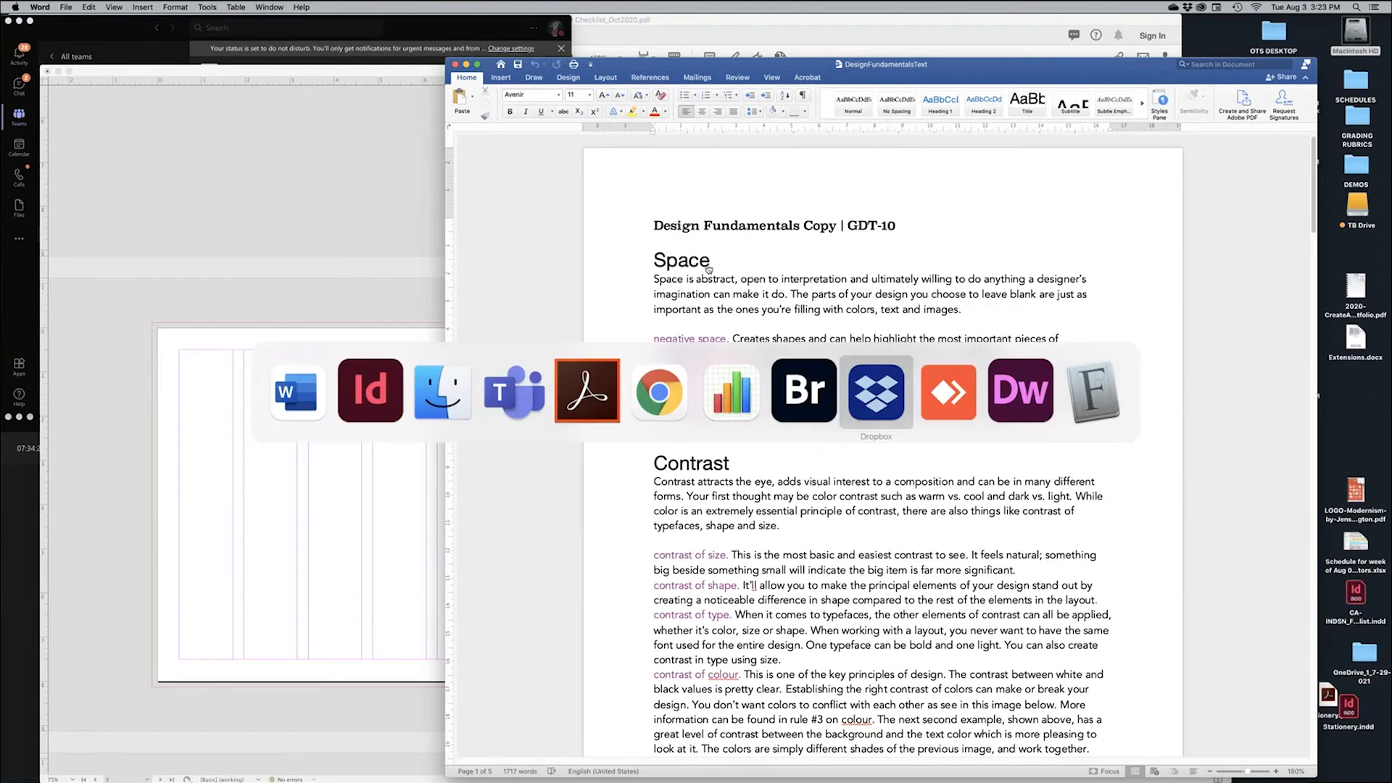
pyautogui.click(581, 411)
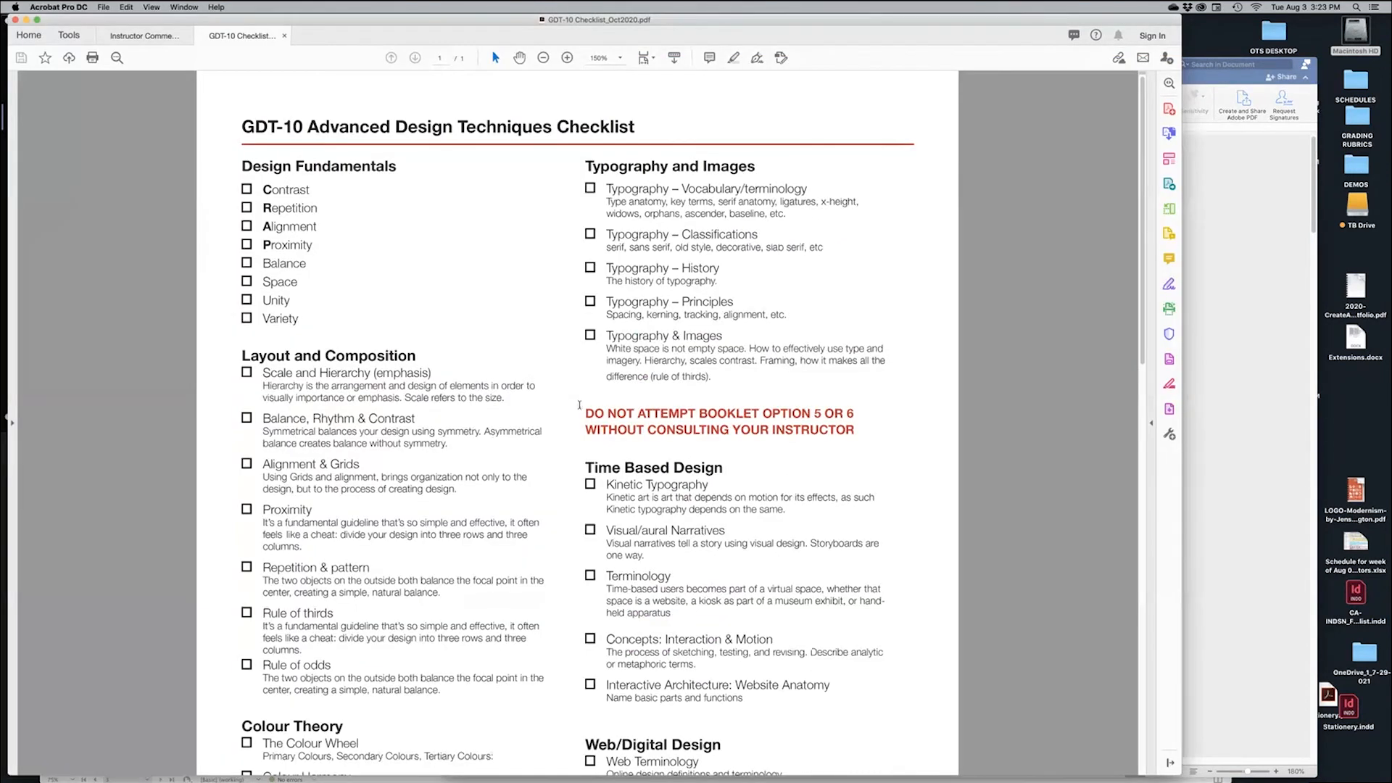
pyautogui.moveTo(242, 166); pyautogui.dragTo(310, 208)
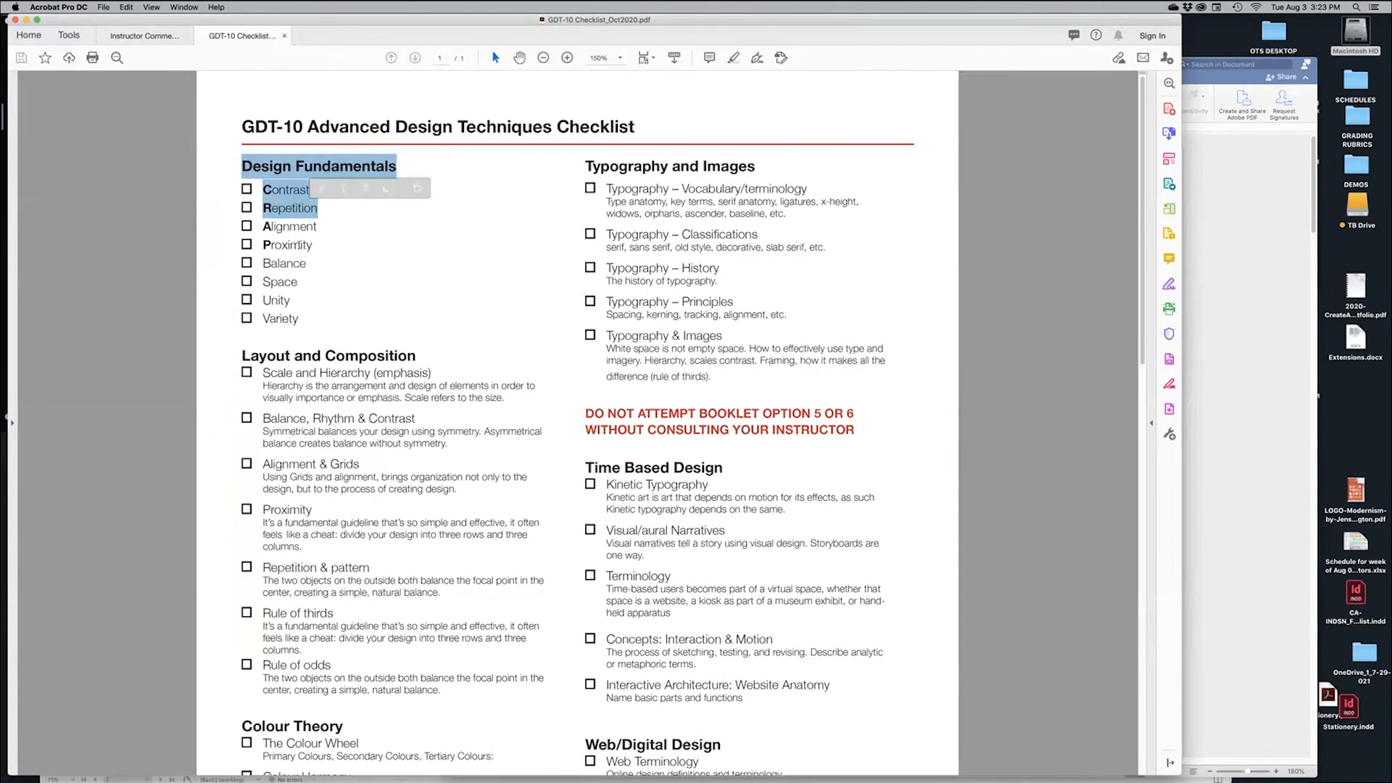
pyautogui.click(302, 191)
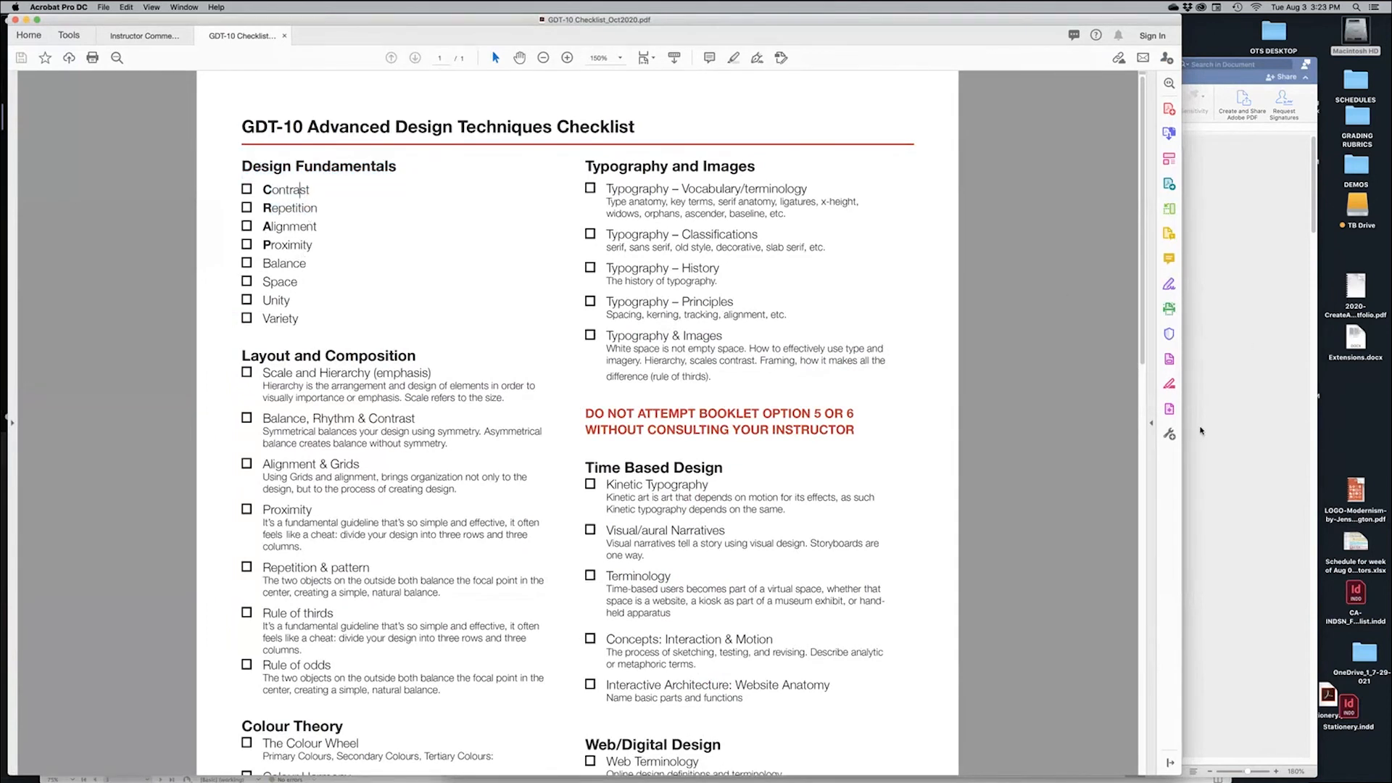
pyautogui.press('super+Tab')
pyautogui.scroll(-2, 798, 433)
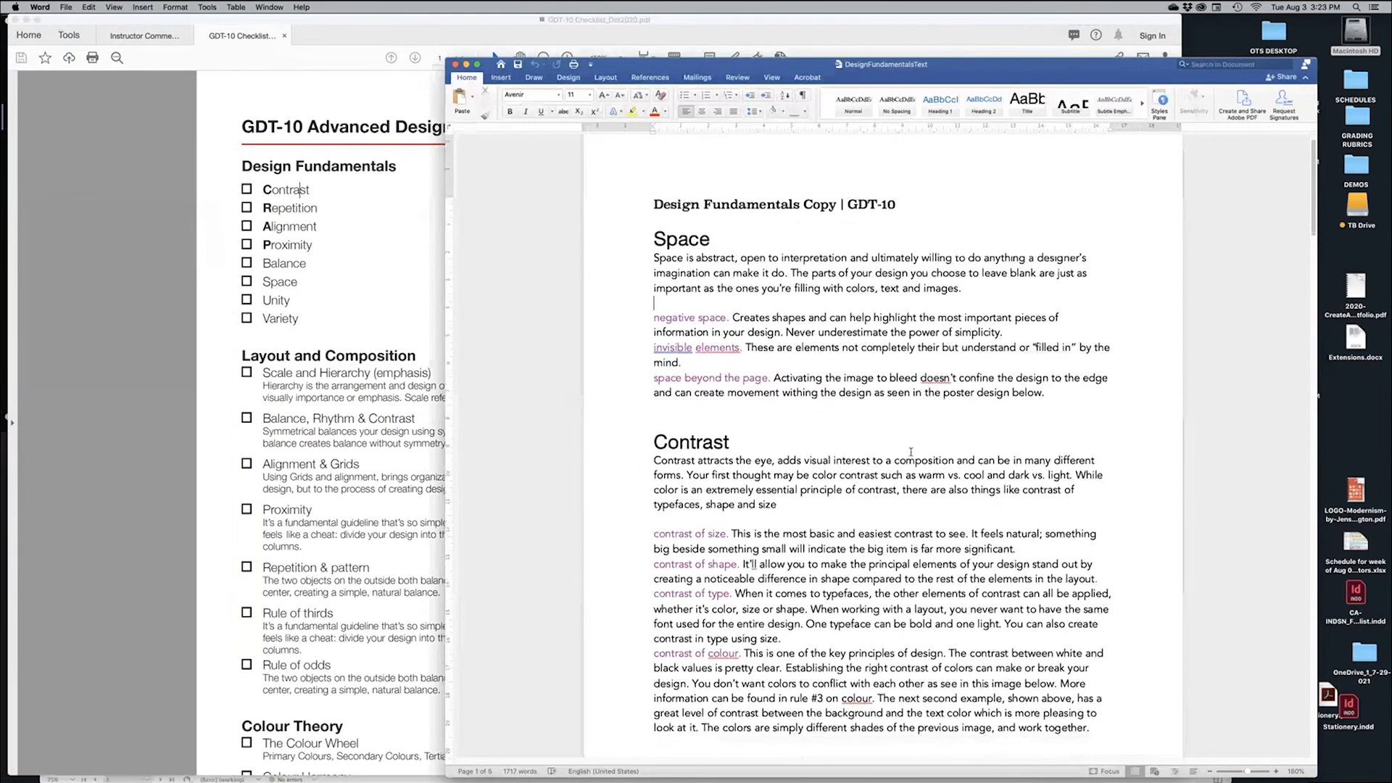
# Select the Contrast section from its heading through the contrast of colour paragraph and copy it
pyautogui.moveTo(656, 416); pyautogui.dragTo(1096, 705)
pyautogui.press('super+c')
pyautogui.scroll(-2, 922, 427)
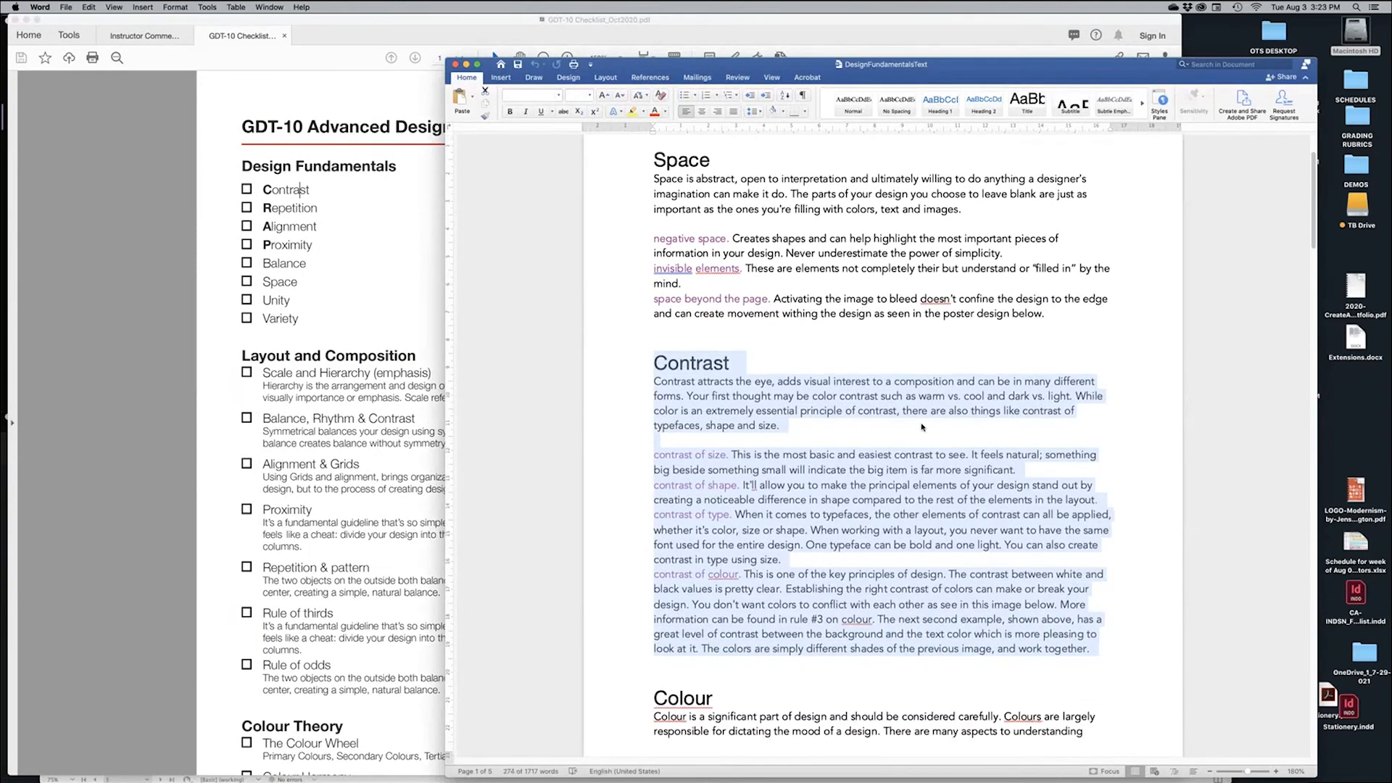
pyautogui.press('super+Tab')
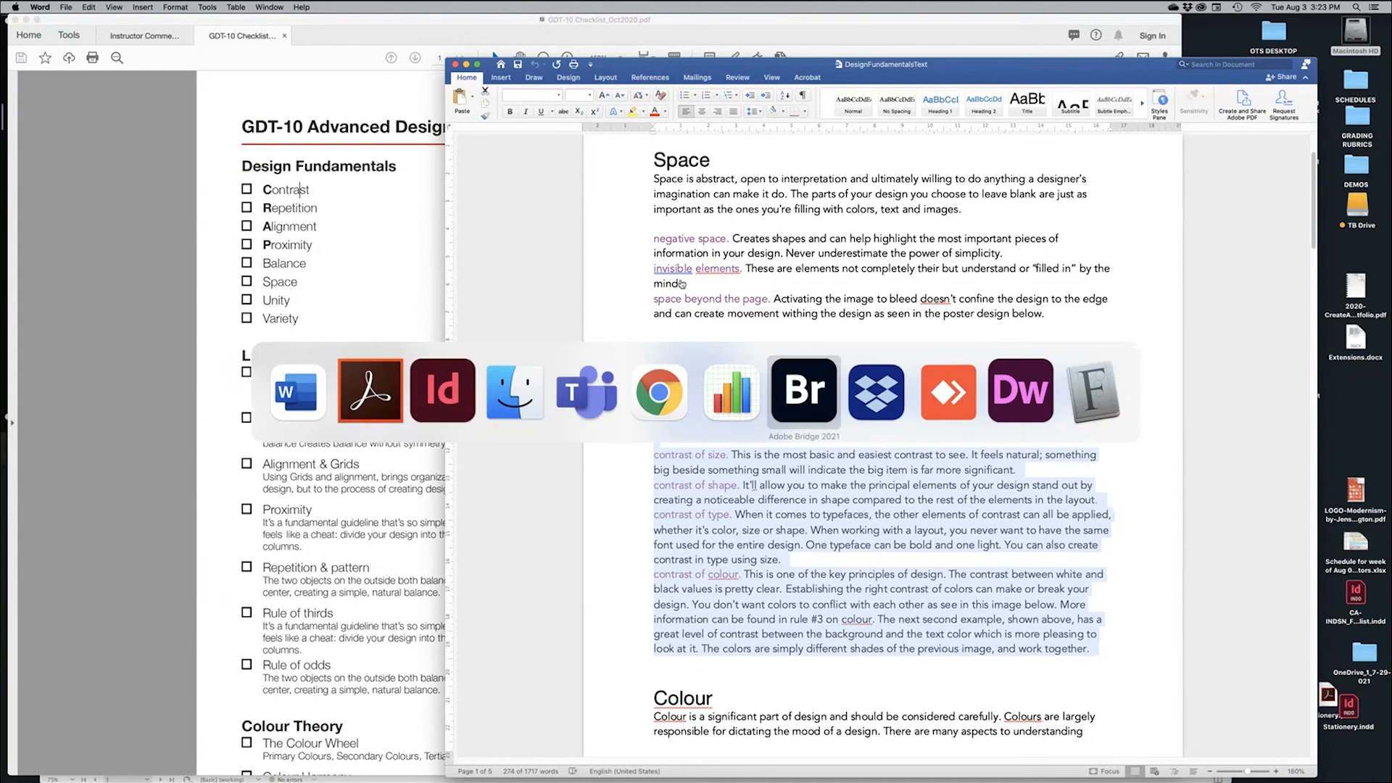
# Paste the Contrast copy into a new frame on the right-hand page and delete the empty line
pyautogui.click(441, 408)
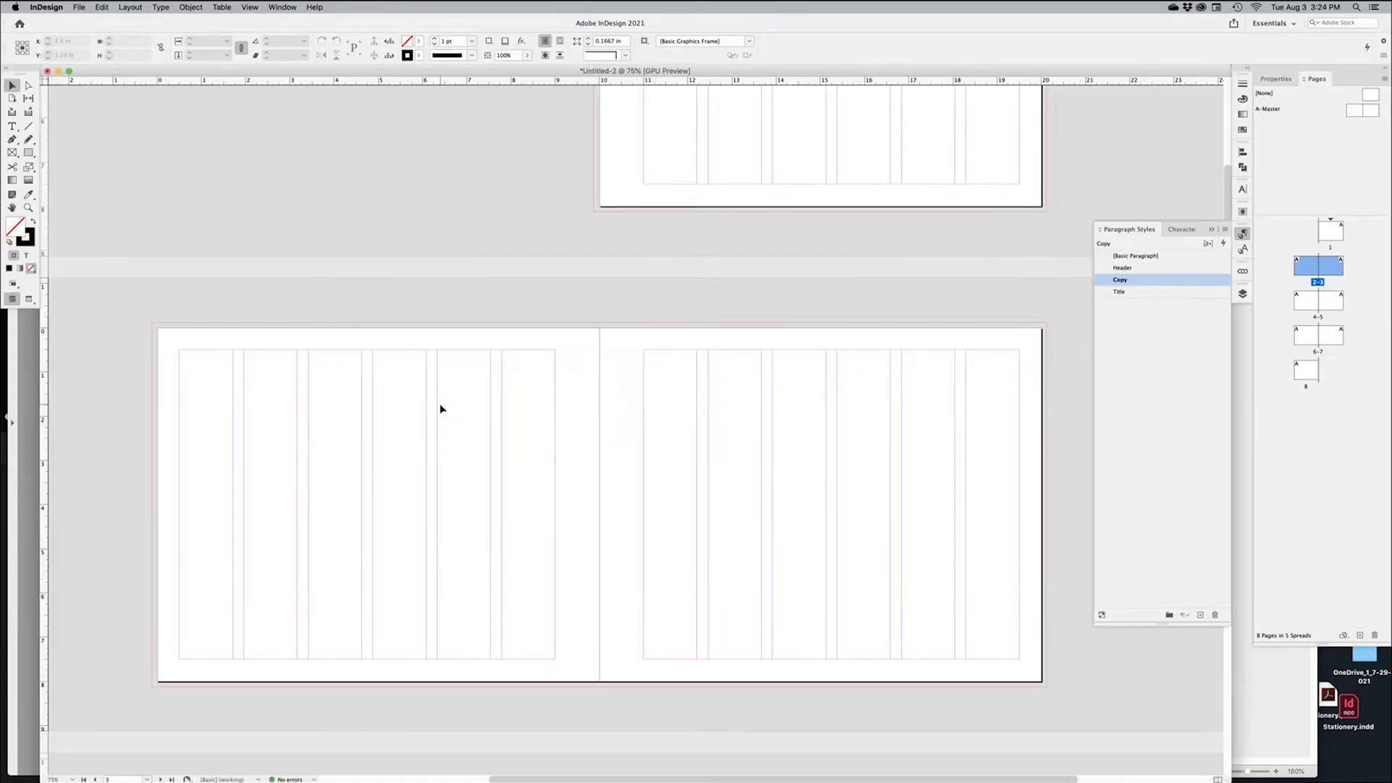
pyautogui.click(12, 128)
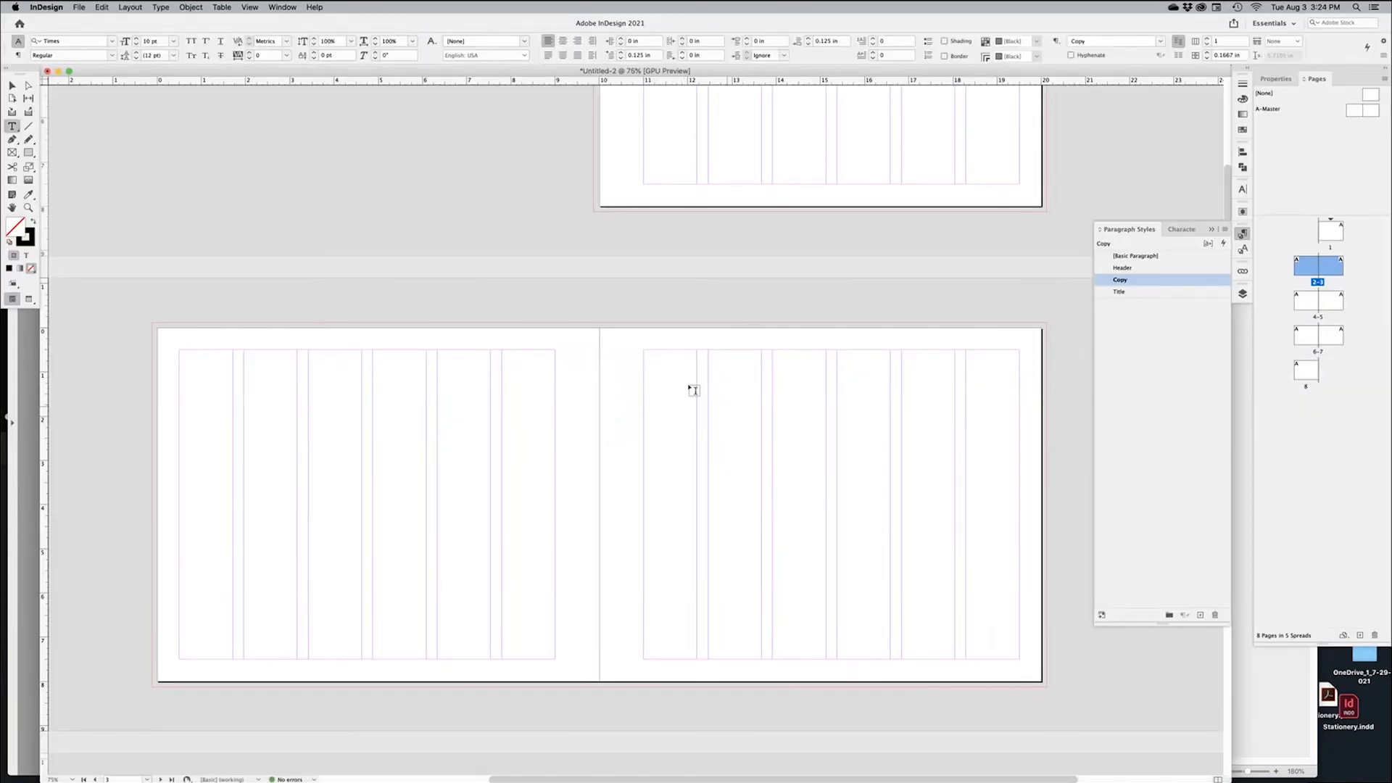
pyautogui.moveTo(644, 350); pyautogui.dragTo(1020, 659)
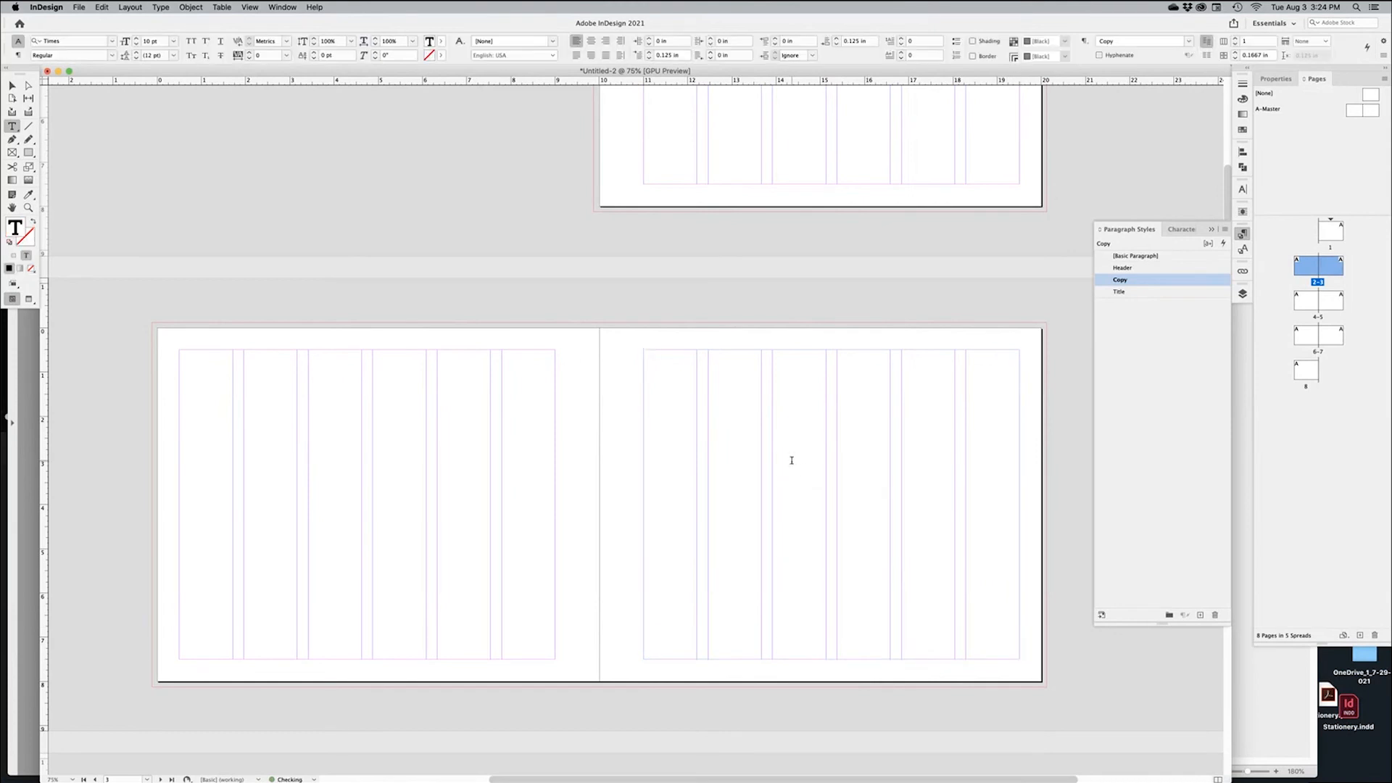
pyautogui.press('super+v')
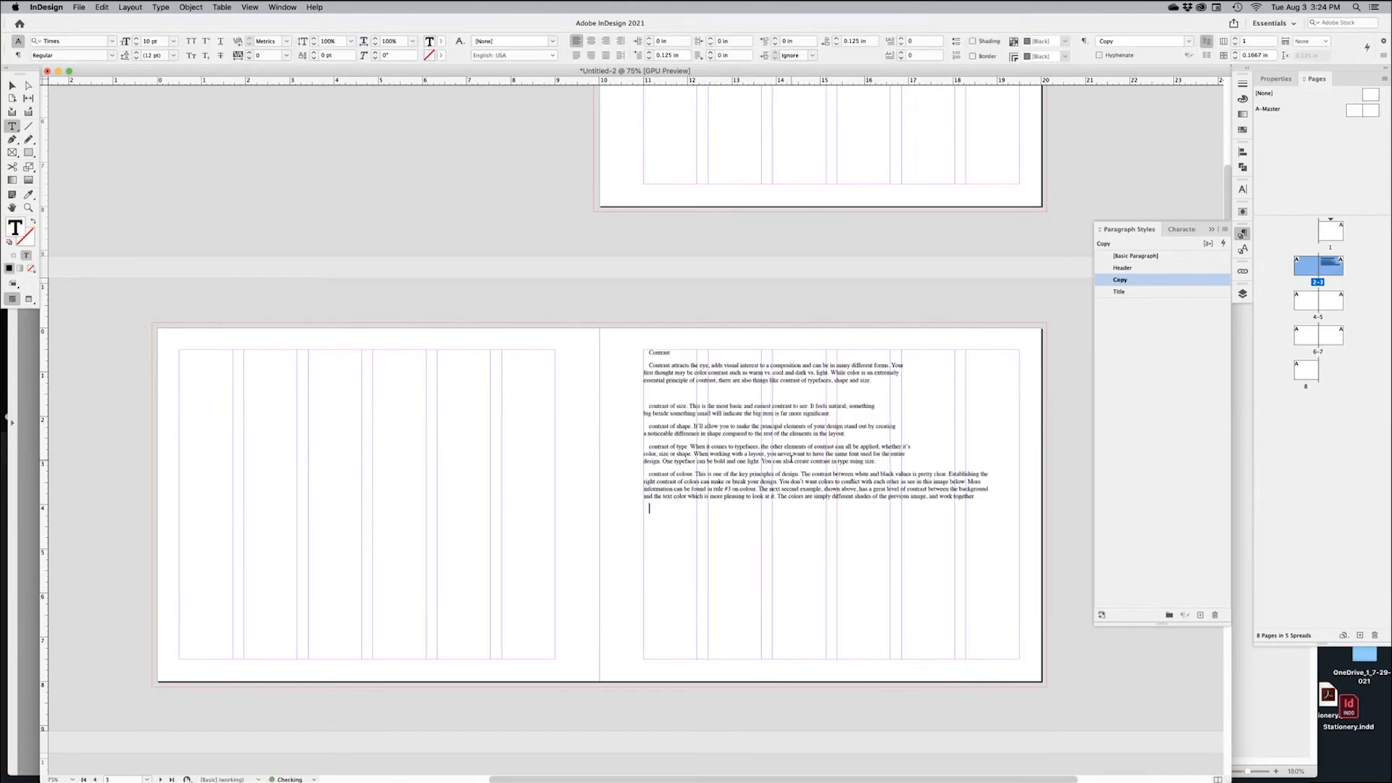
pyautogui.keyDown('super'); pyautogui.click(749, 318); pyautogui.keyUp('super')
pyautogui.scroll(5, 756, 401)
pyautogui.click(671, 404)
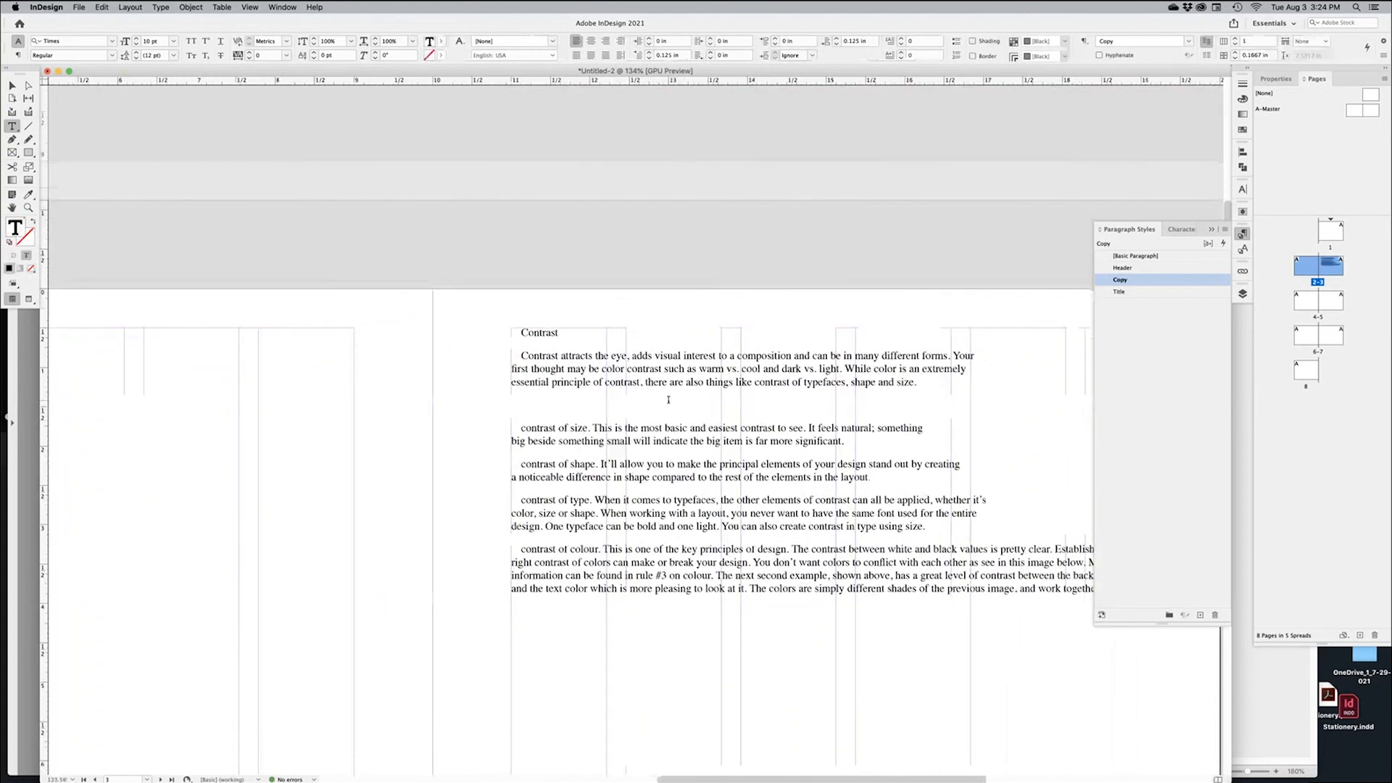
pyautogui.press('BackSpace')
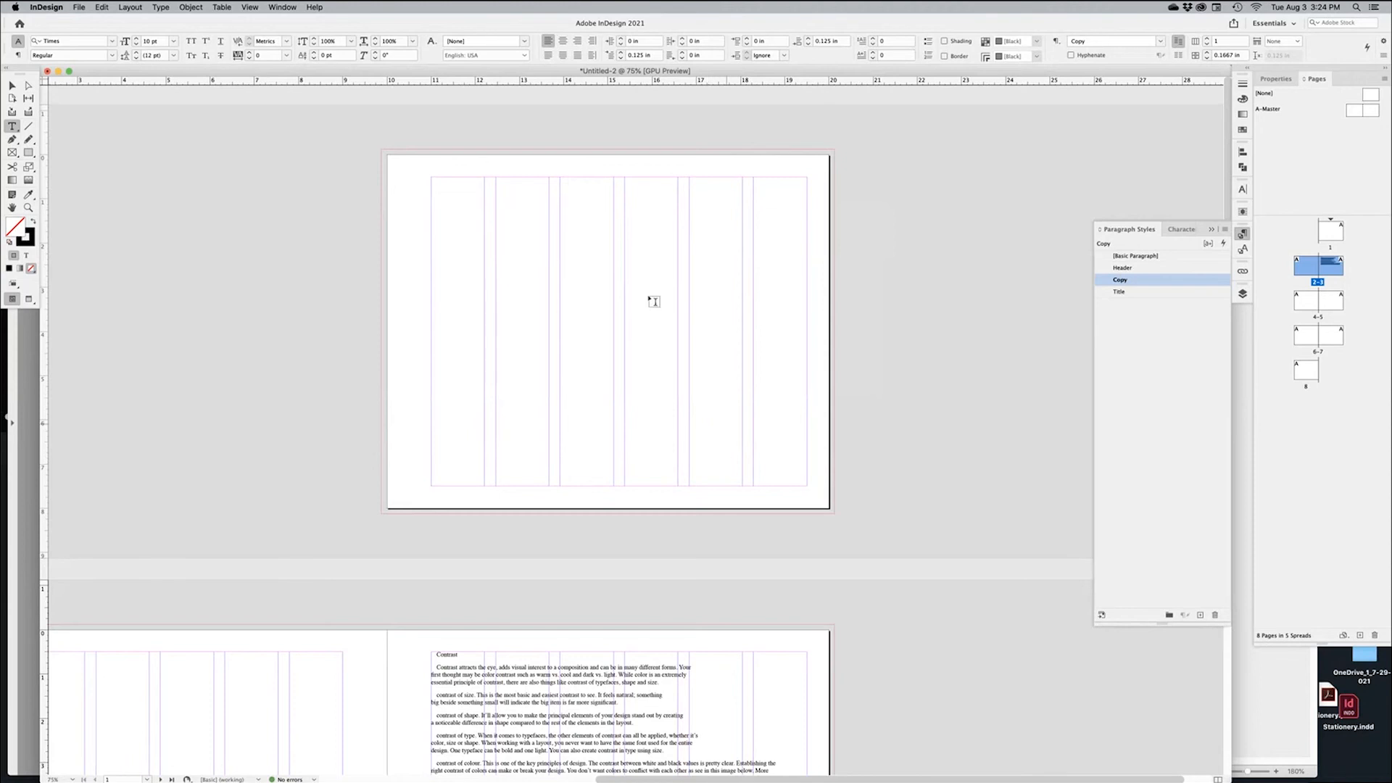
# Copy the Design Fundamentals heading from the checklist PDF and draw a text frame on page 1
pyautogui.press('super+Tab')
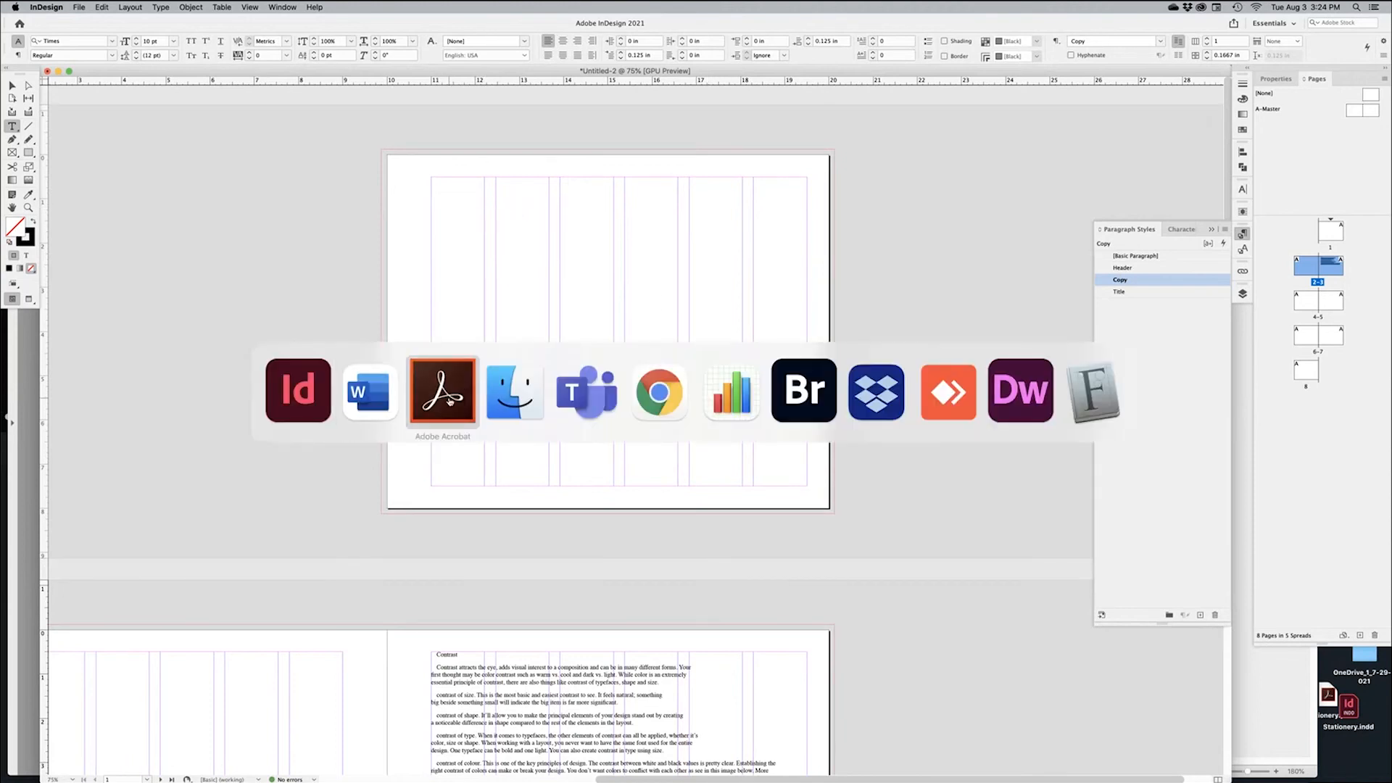
pyautogui.click(450, 401)
pyautogui.moveTo(243, 167); pyautogui.dragTo(415, 170)
pyautogui.press('super+c')
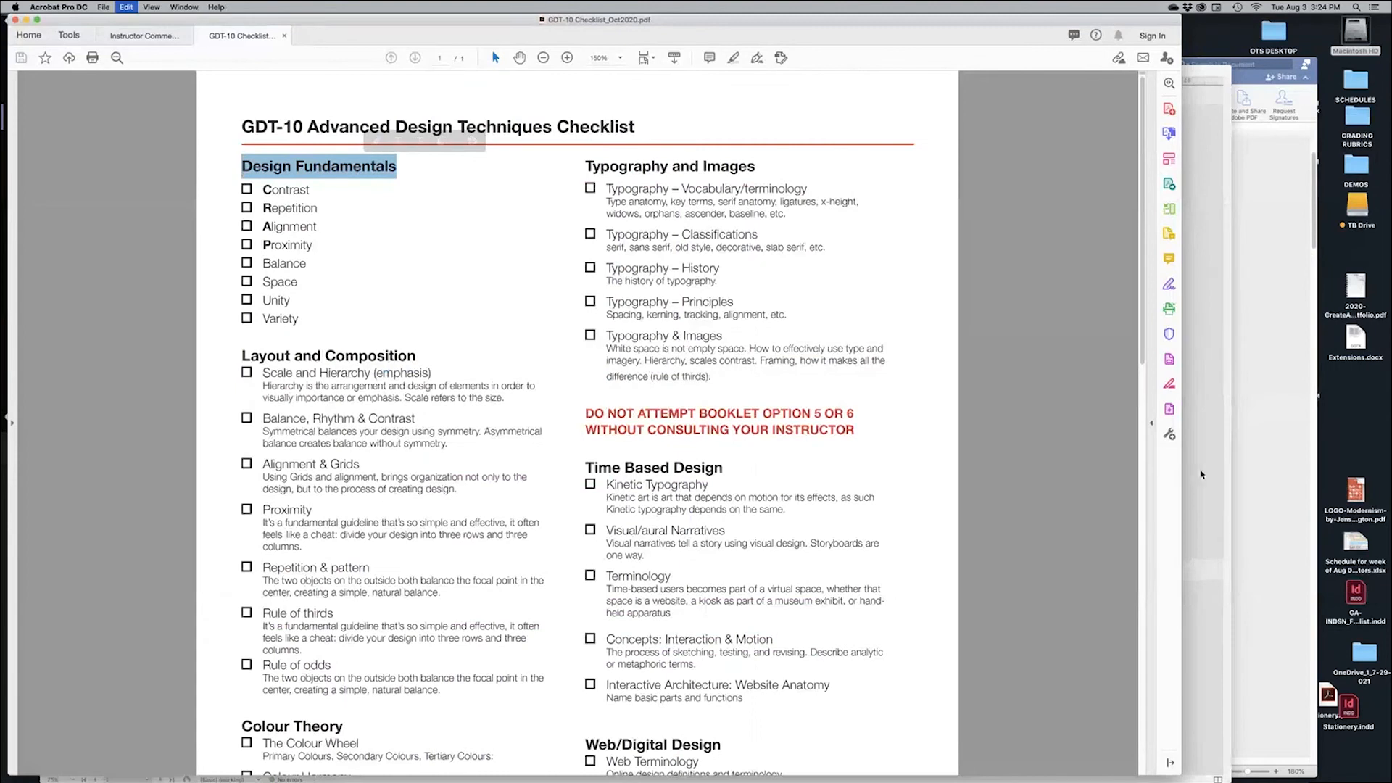
pyautogui.press('super+Tab')
pyautogui.moveTo(447, 239); pyautogui.dragTo(807, 351)
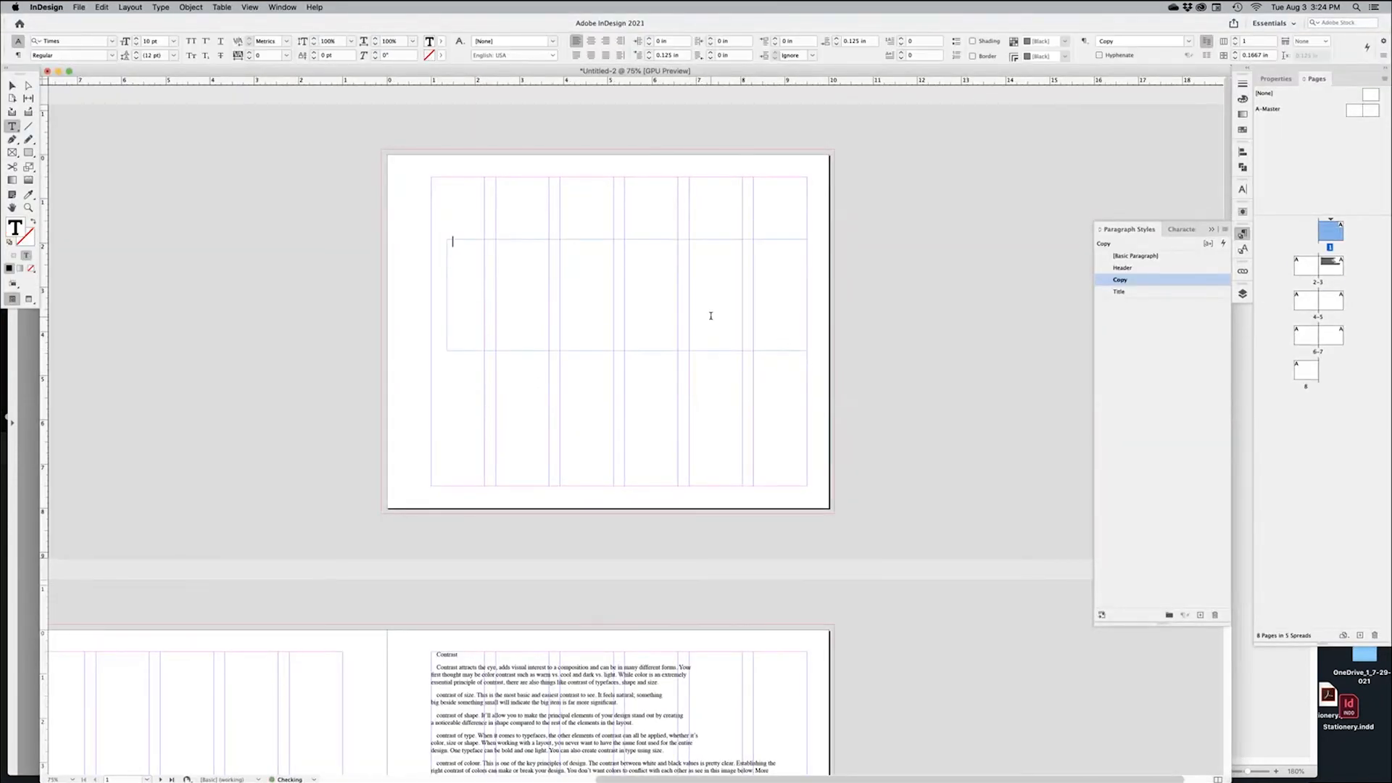
# Paste DESIGN FUNDAMENTALS in Header style and move its frame lower on page 1, 8.5 in wide
pyautogui.press('super+v')
pyautogui.press('super+a')
pyautogui.click(1129, 269)
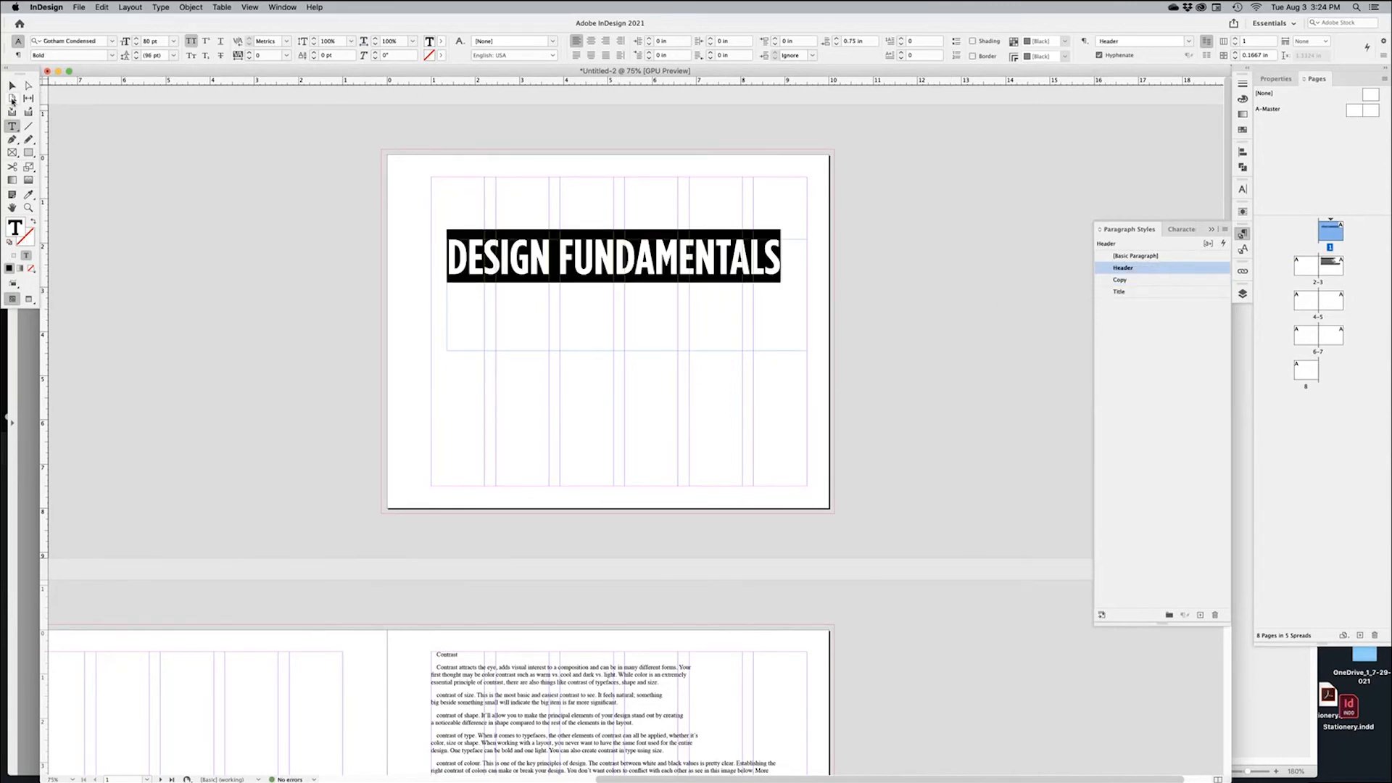
pyautogui.click(11, 86)
pyautogui.moveTo(734, 305); pyautogui.dragTo(738, 438)
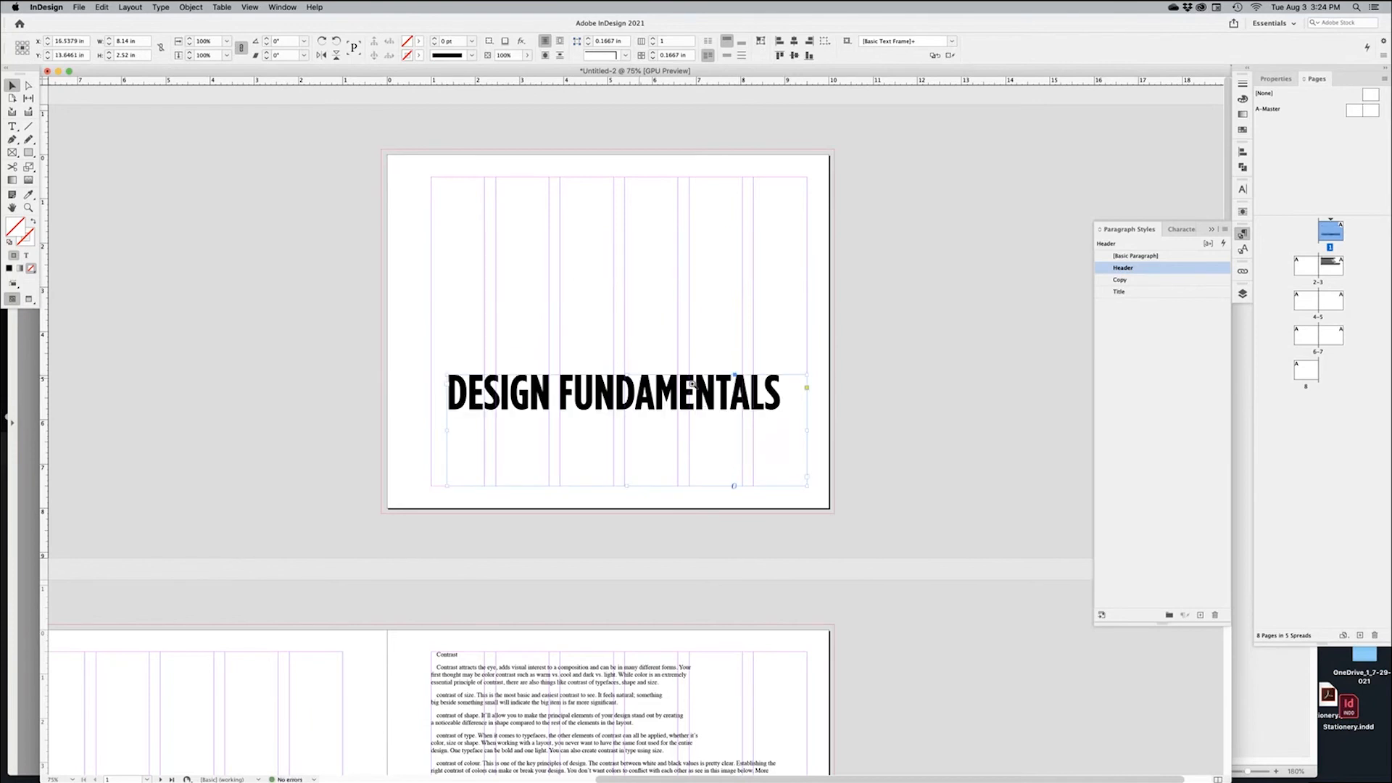
pyautogui.scroll(2, 697, 390)
pyautogui.moveTo(512, 426); pyautogui.dragTo(465, 430)
pyautogui.moveTo(847, 441); pyautogui.dragTo(870, 441)
# Right-align the DESIGN FUNDAMENTALS heading within its frame
pyautogui.keyDown('super'); pyautogui.click(646, 359); pyautogui.keyUp('super')
pyautogui.moveTo(660, 474); pyautogui.dragTo(746, 429)
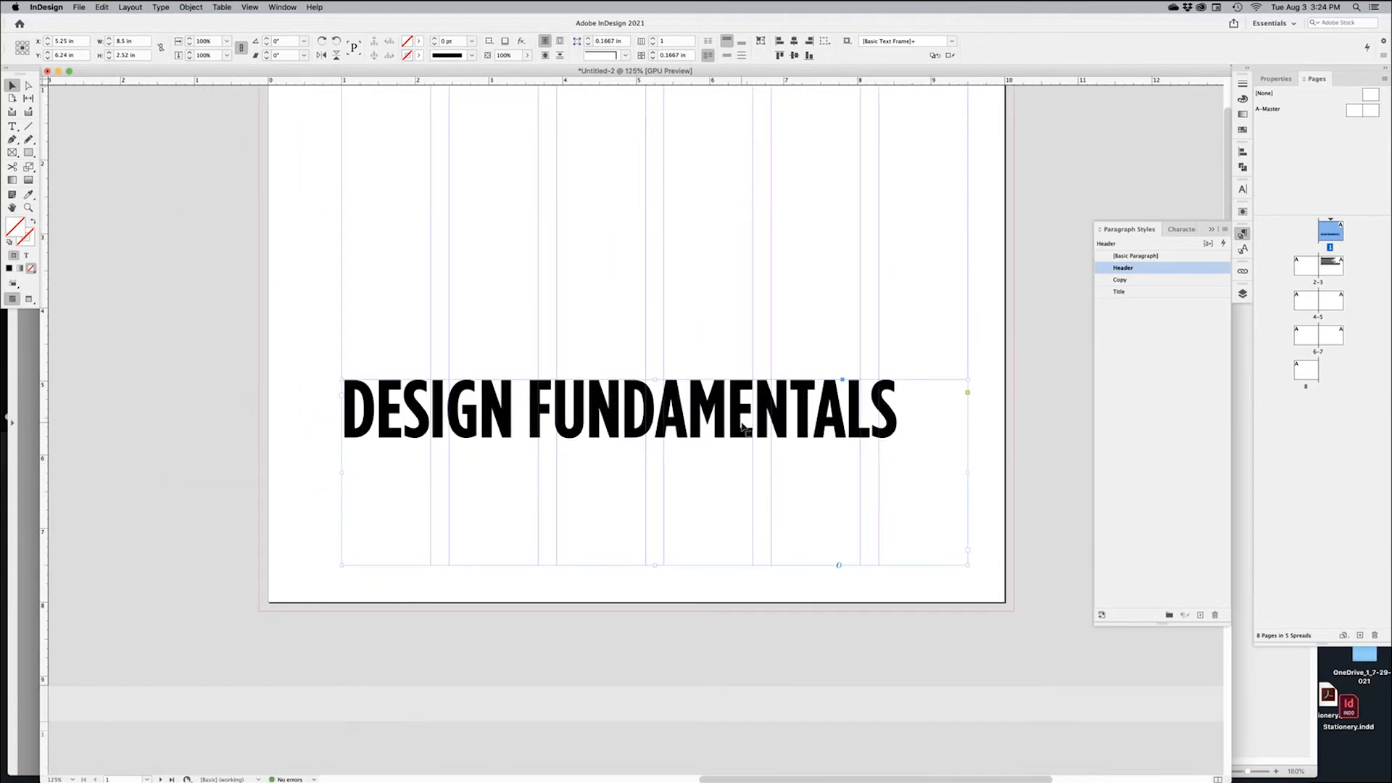
pyautogui.tripleClick(784, 433)
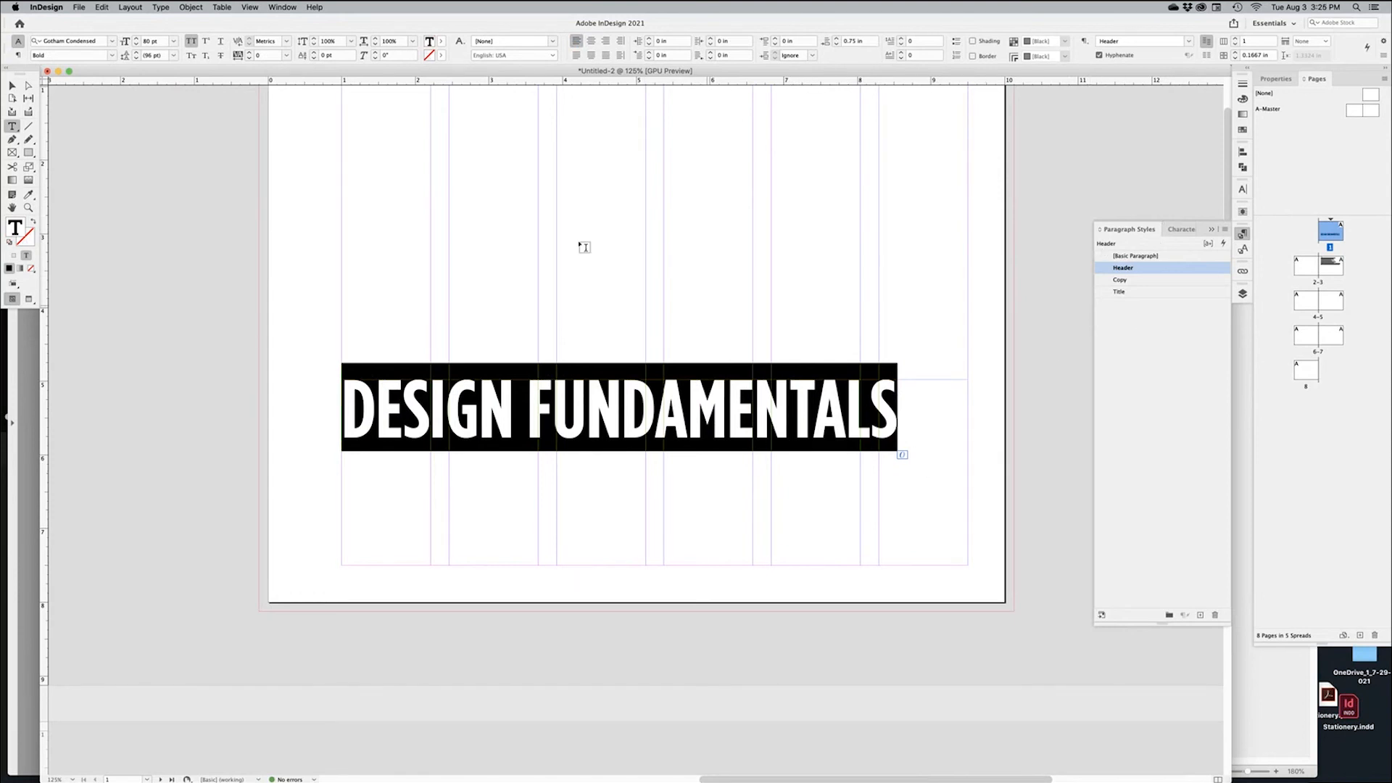
pyautogui.click(607, 42)
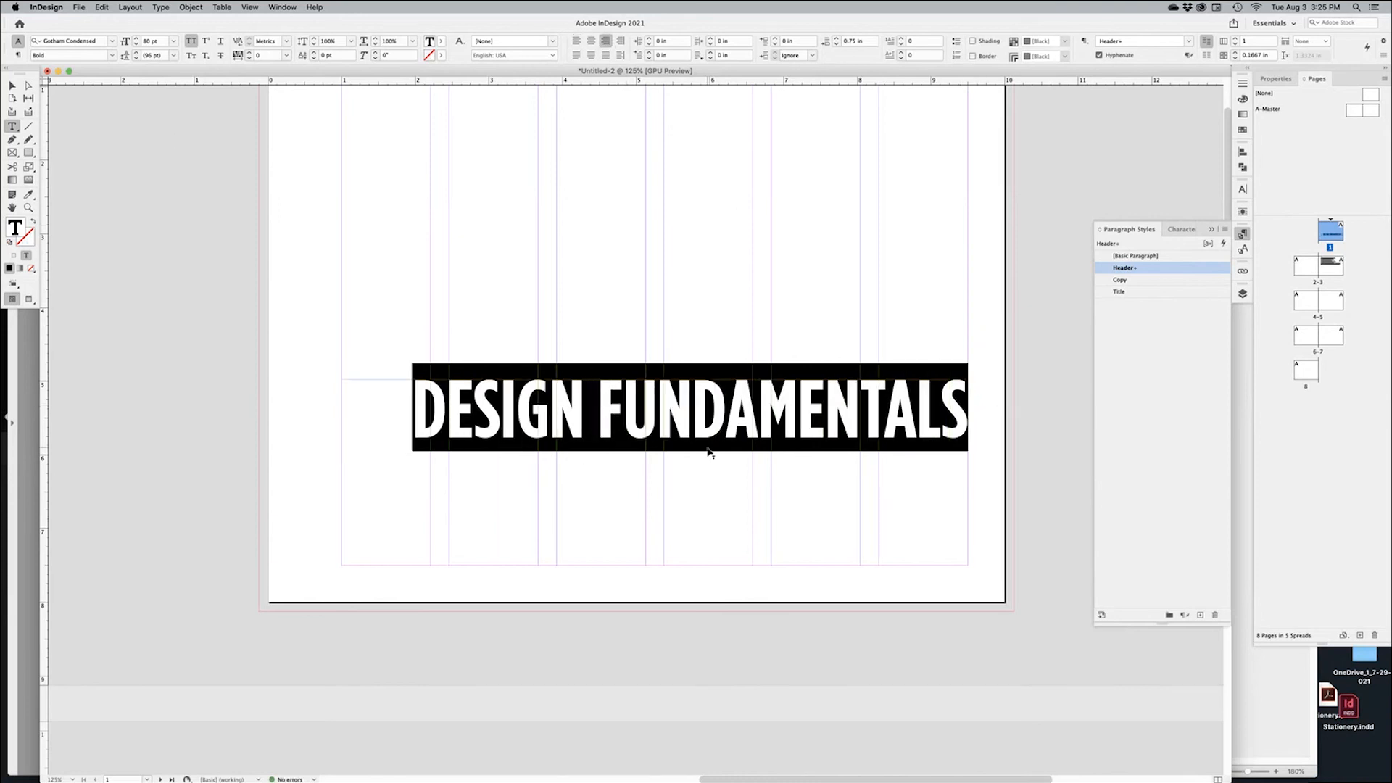
pyautogui.press('Escape')
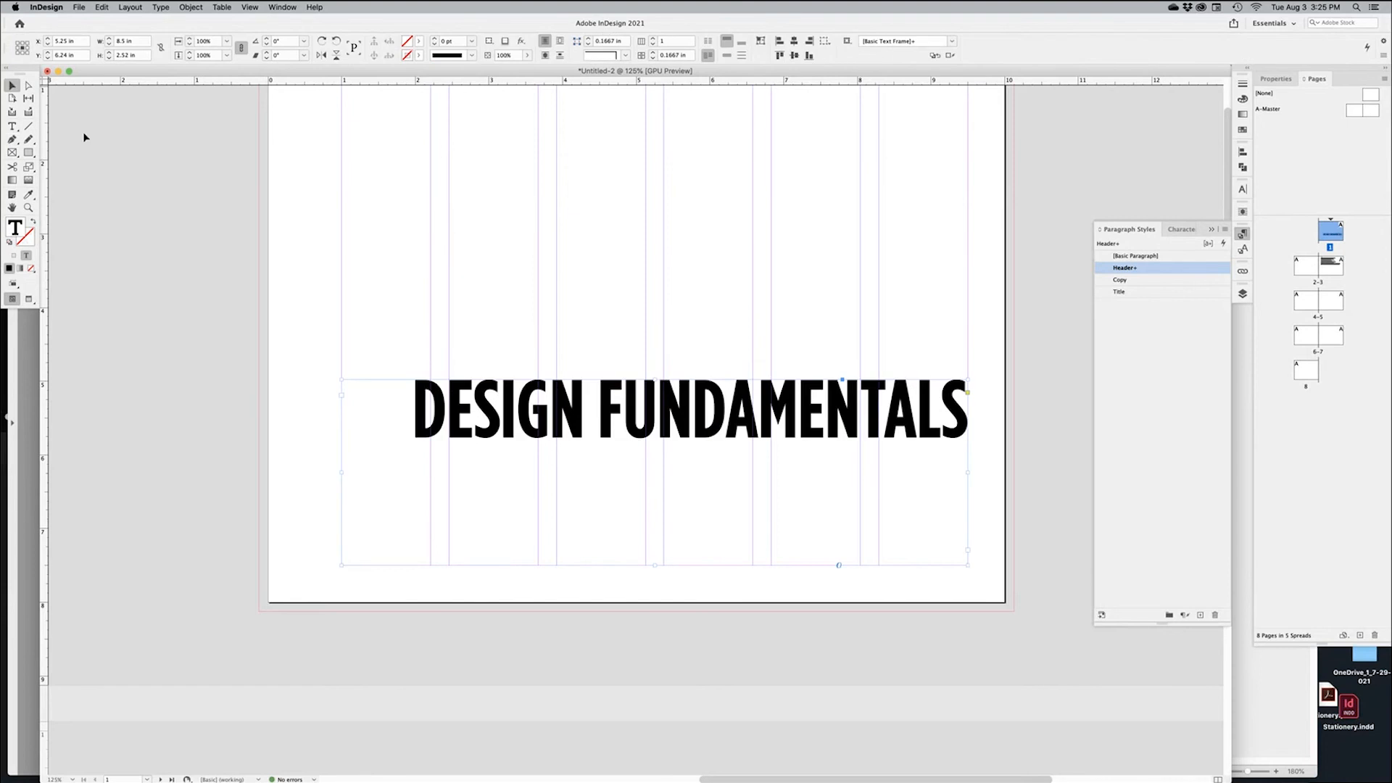
pyautogui.rightClick(682, 483)
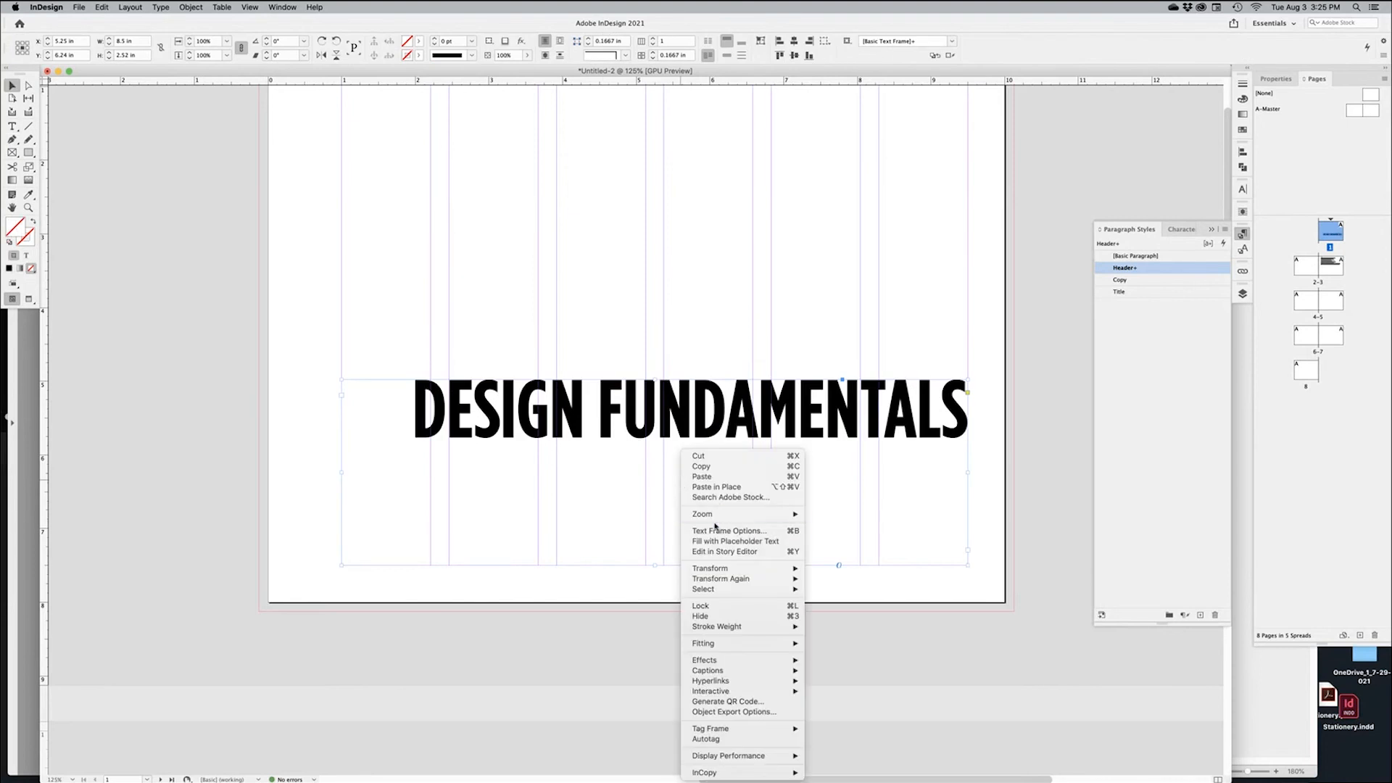
# Set the heading frame's Text Frame Options vertical justification to Bottom
pyautogui.click(784, 532)
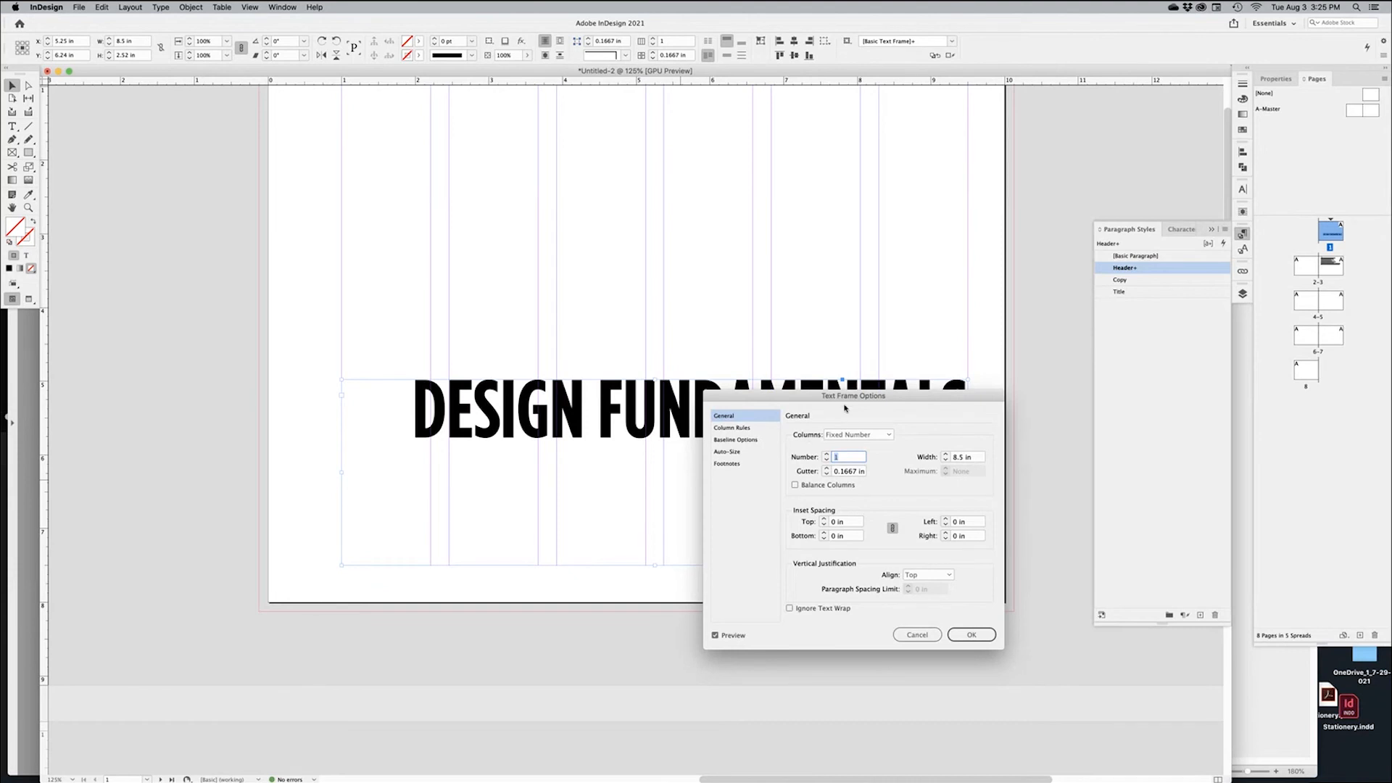
pyautogui.moveTo(845, 408); pyautogui.dragTo(660, 118)
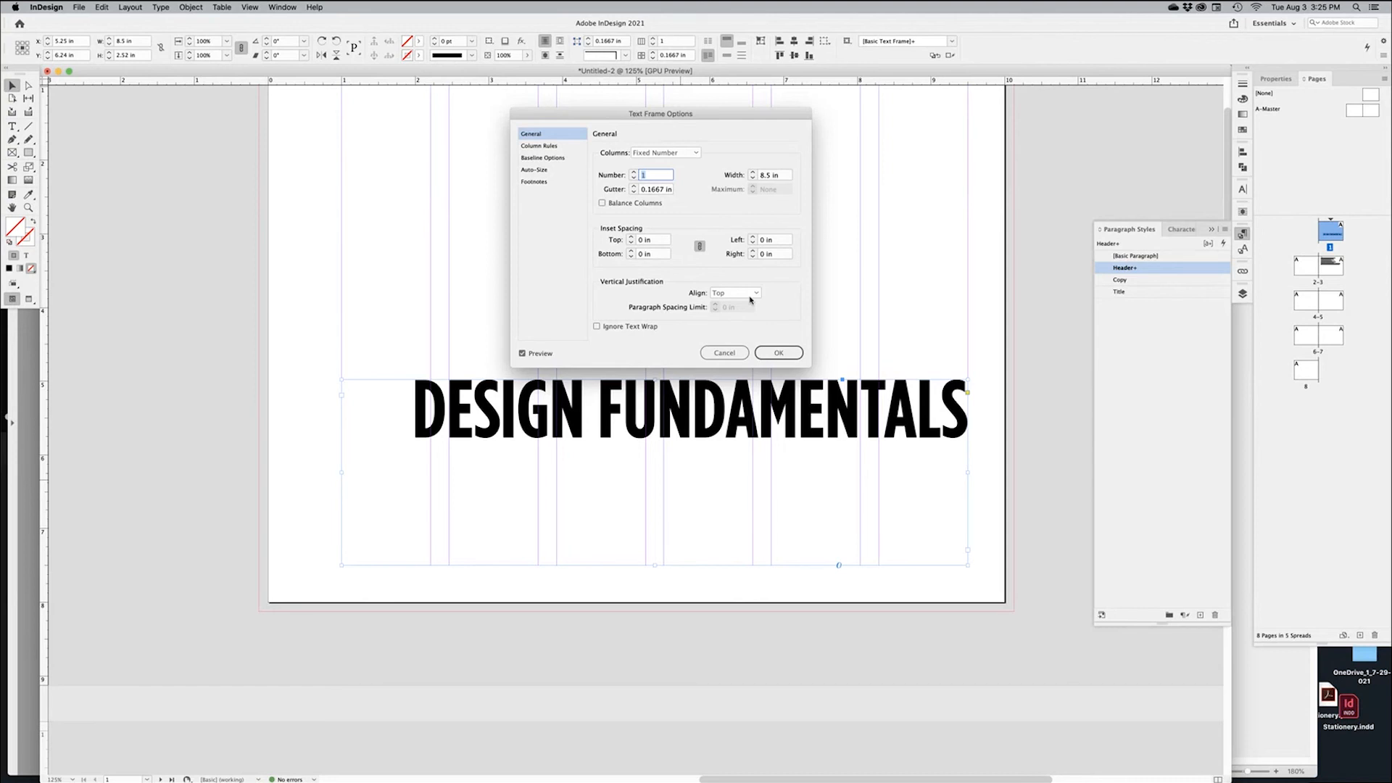
pyautogui.click(740, 294)
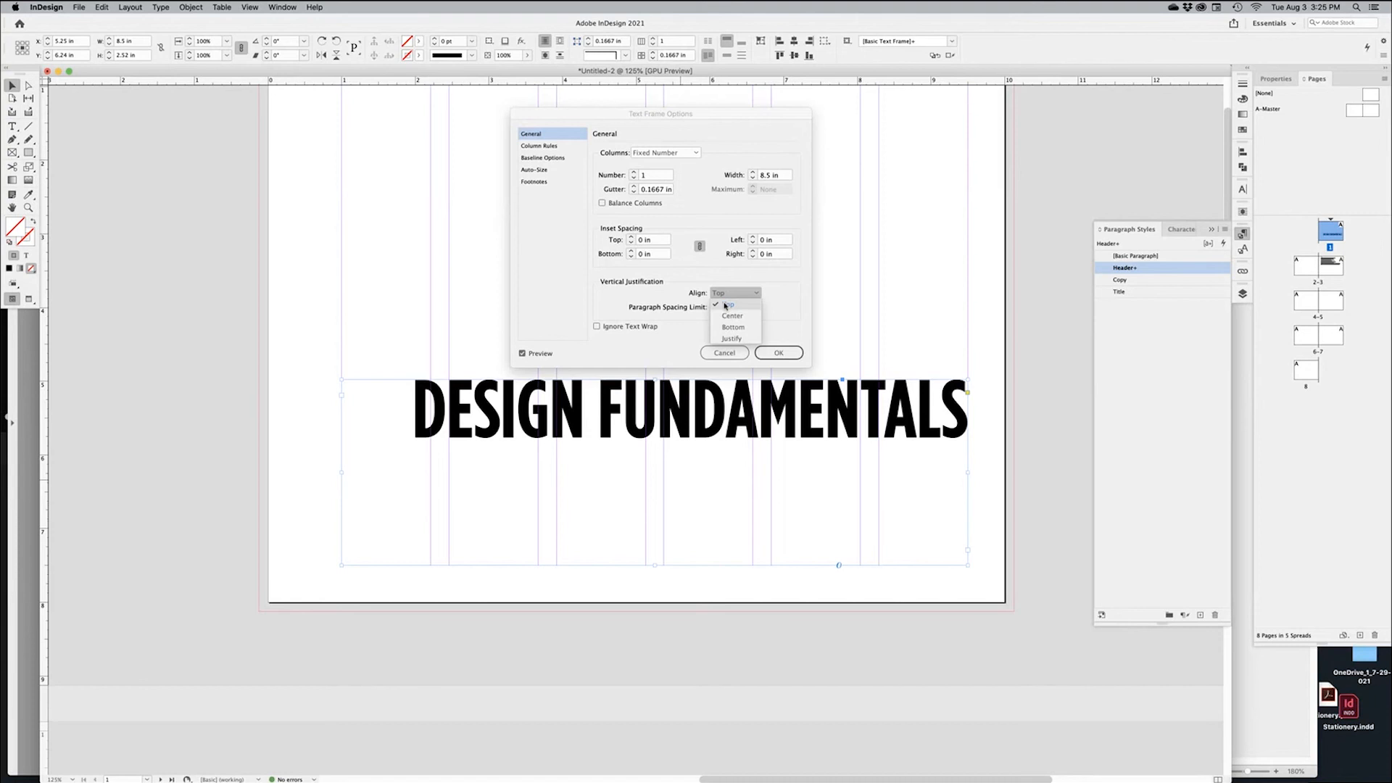
pyautogui.click(736, 327)
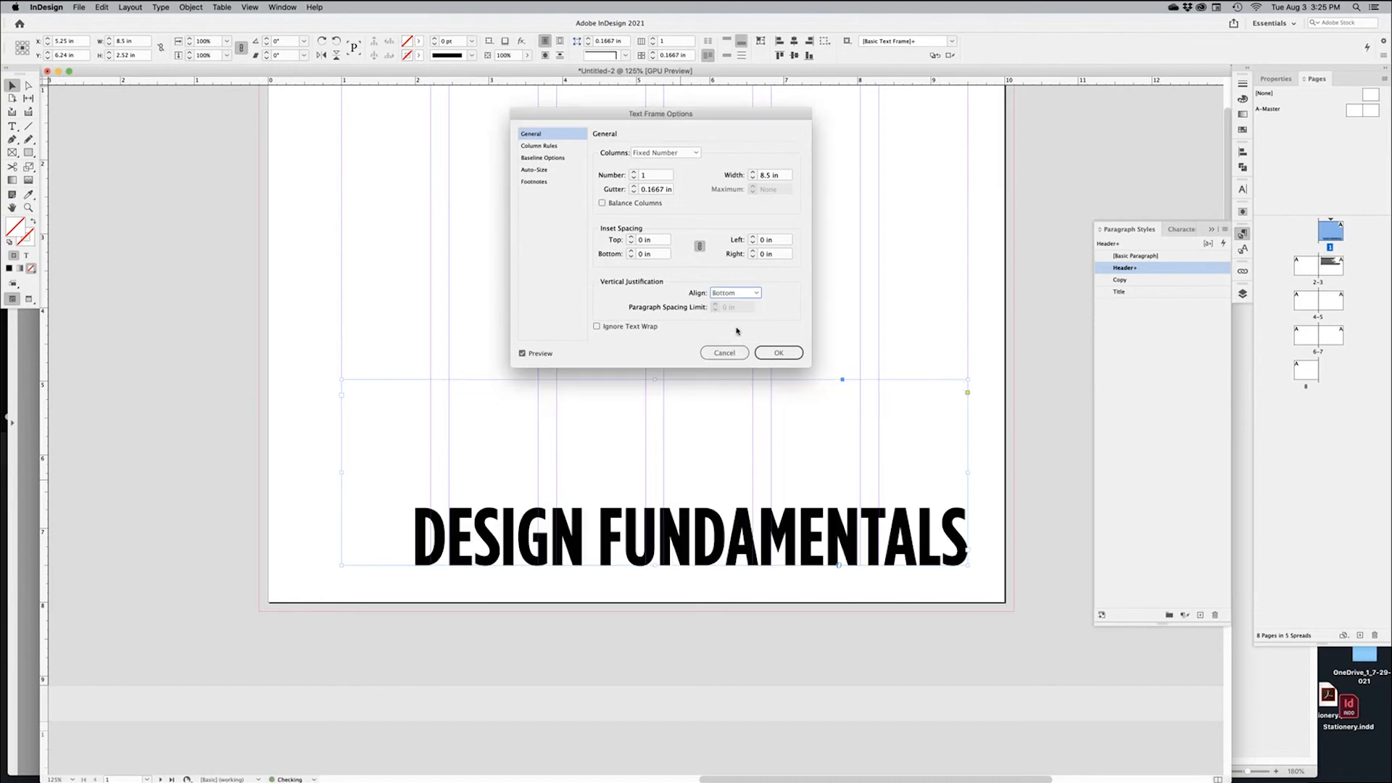
pyautogui.click(777, 353)
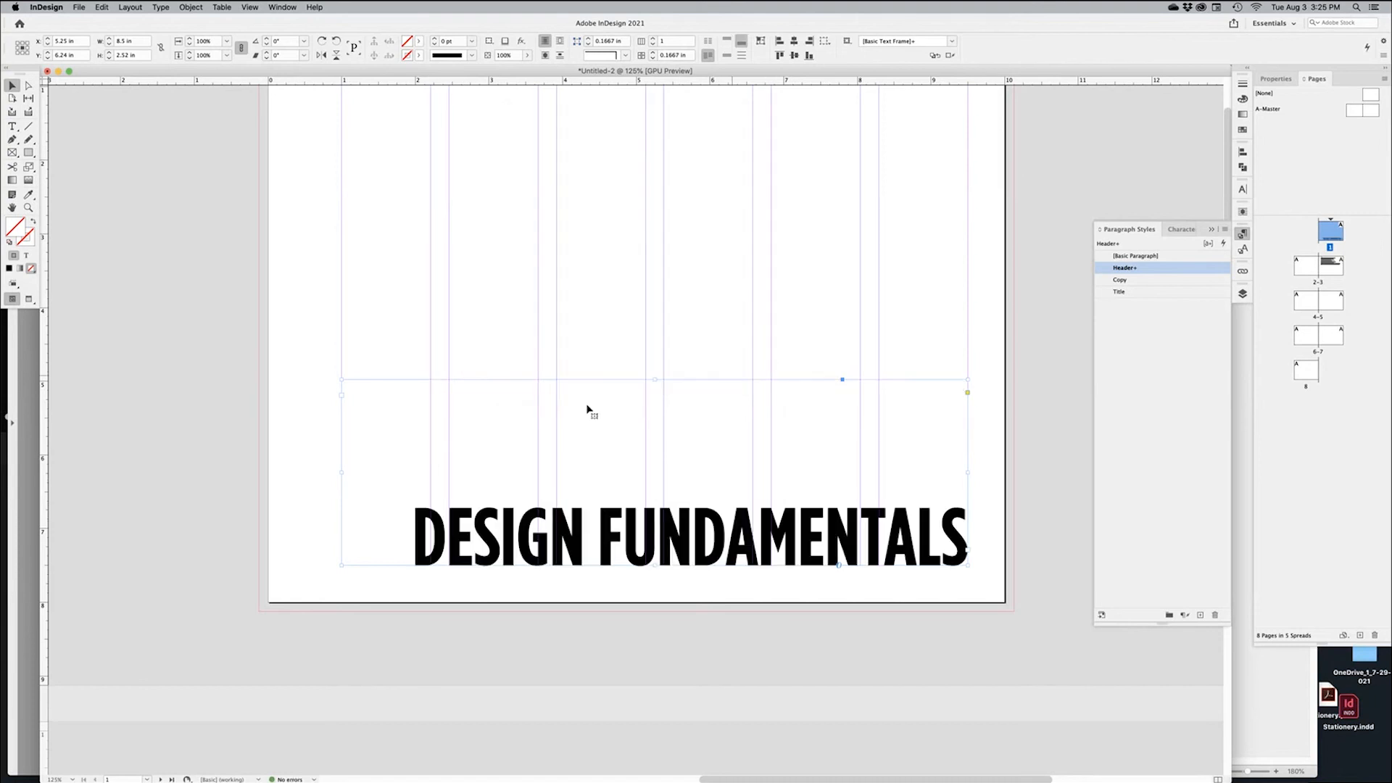
# Insert a new line above DESIGN FUNDAMENTALS, give it the Title style and type GDT-10
pyautogui.doubleClick(391, 526)
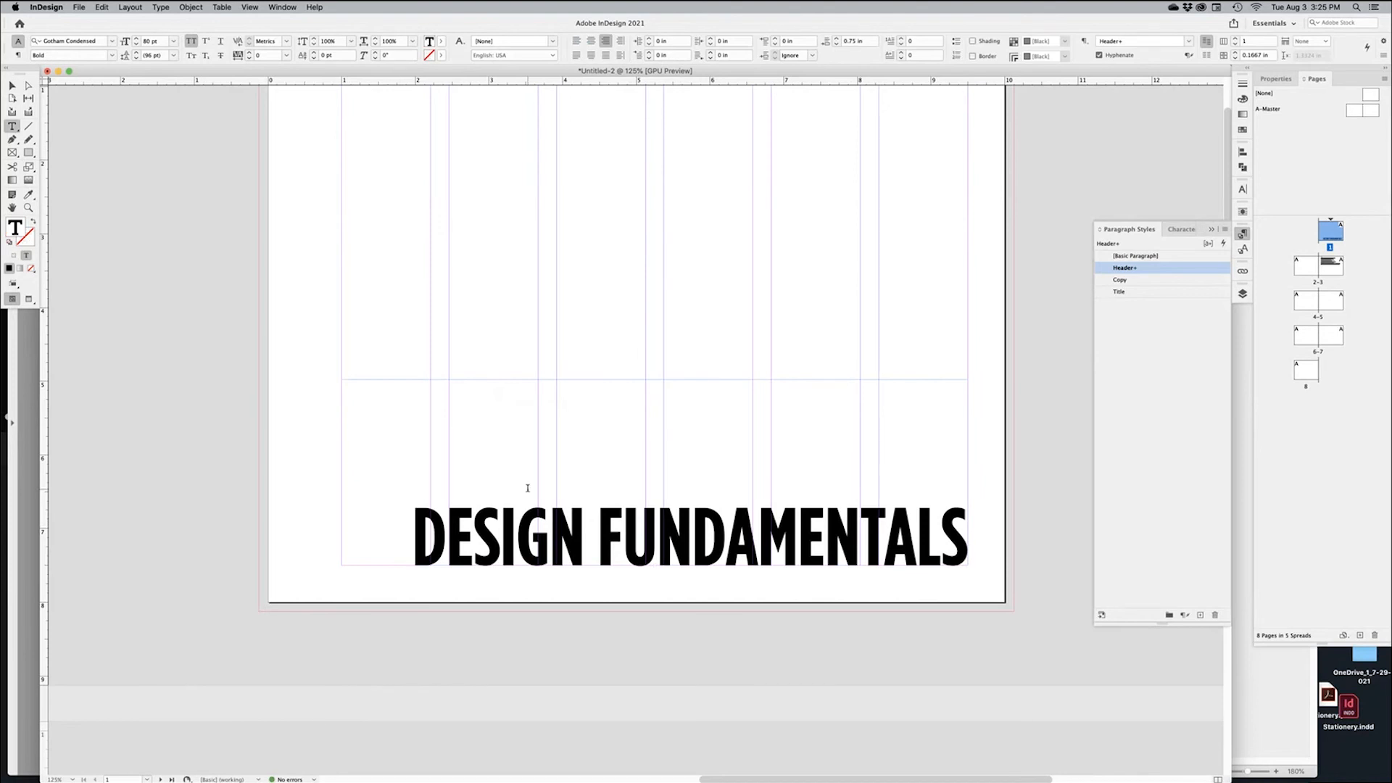
pyautogui.press('Return')
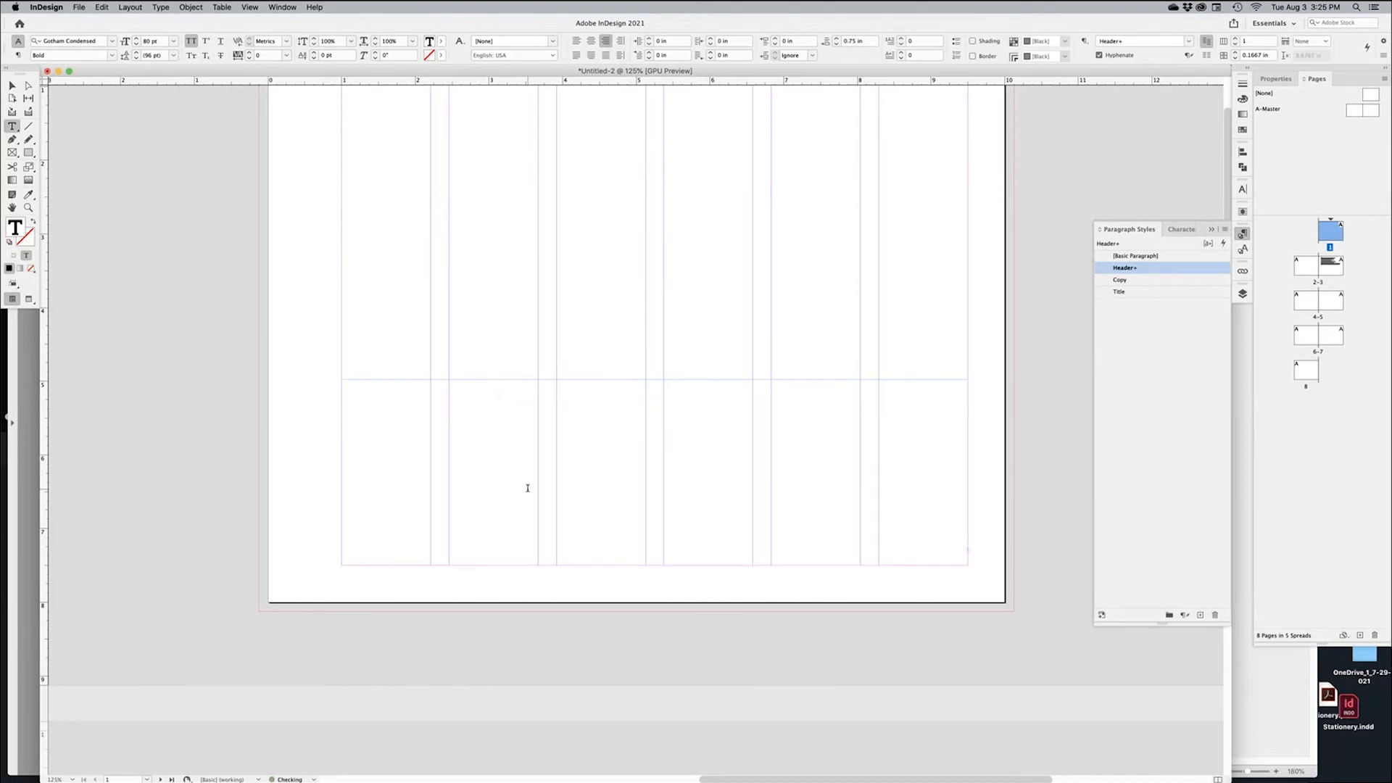
pyautogui.click(1136, 293)
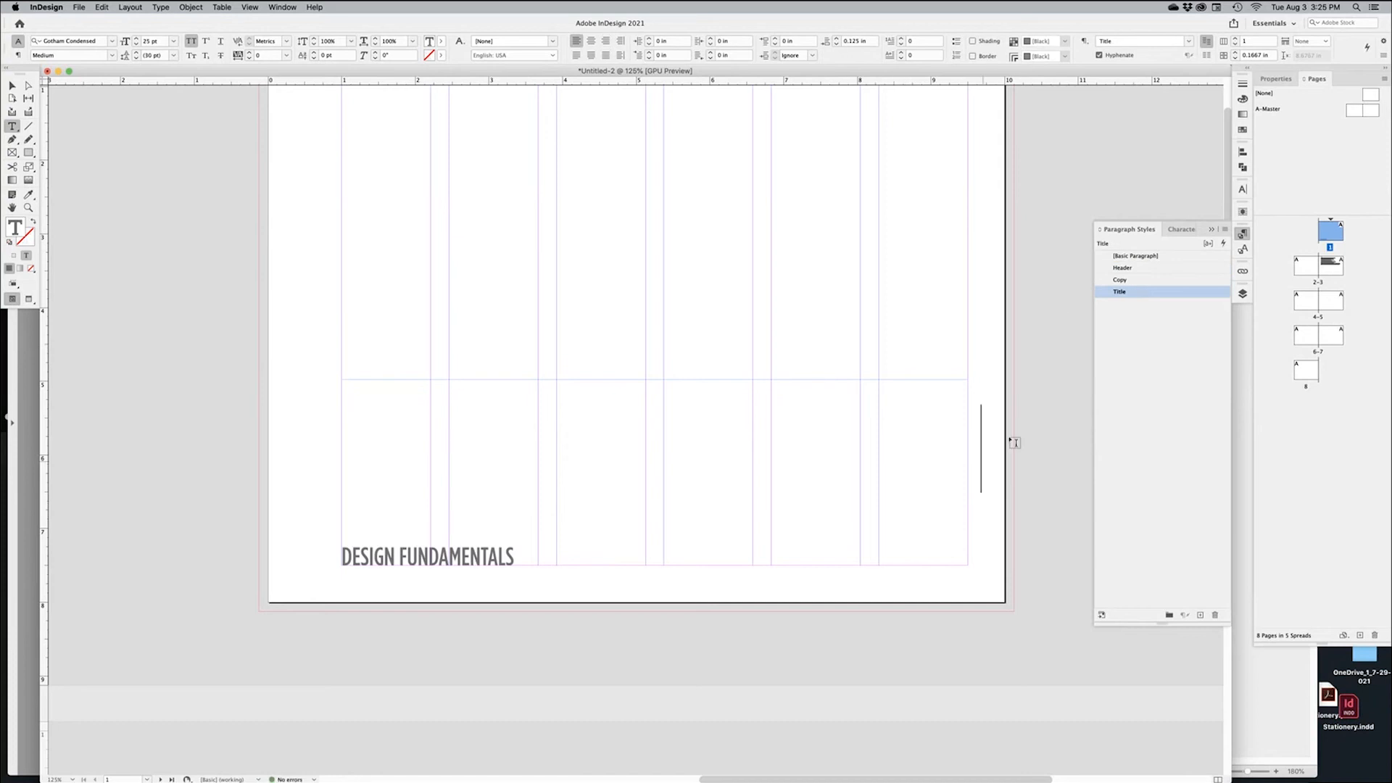
pyautogui.click(1150, 269)
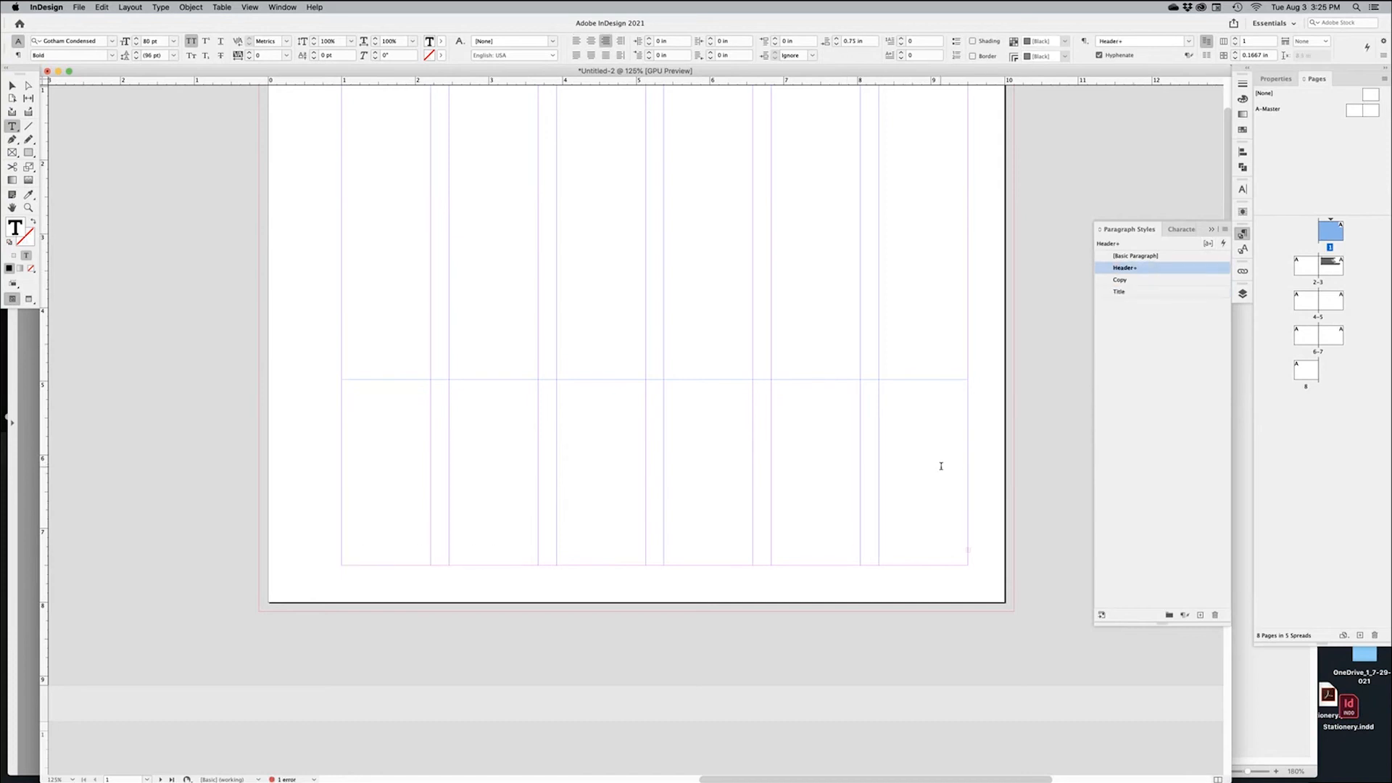
pyautogui.click(1136, 282)
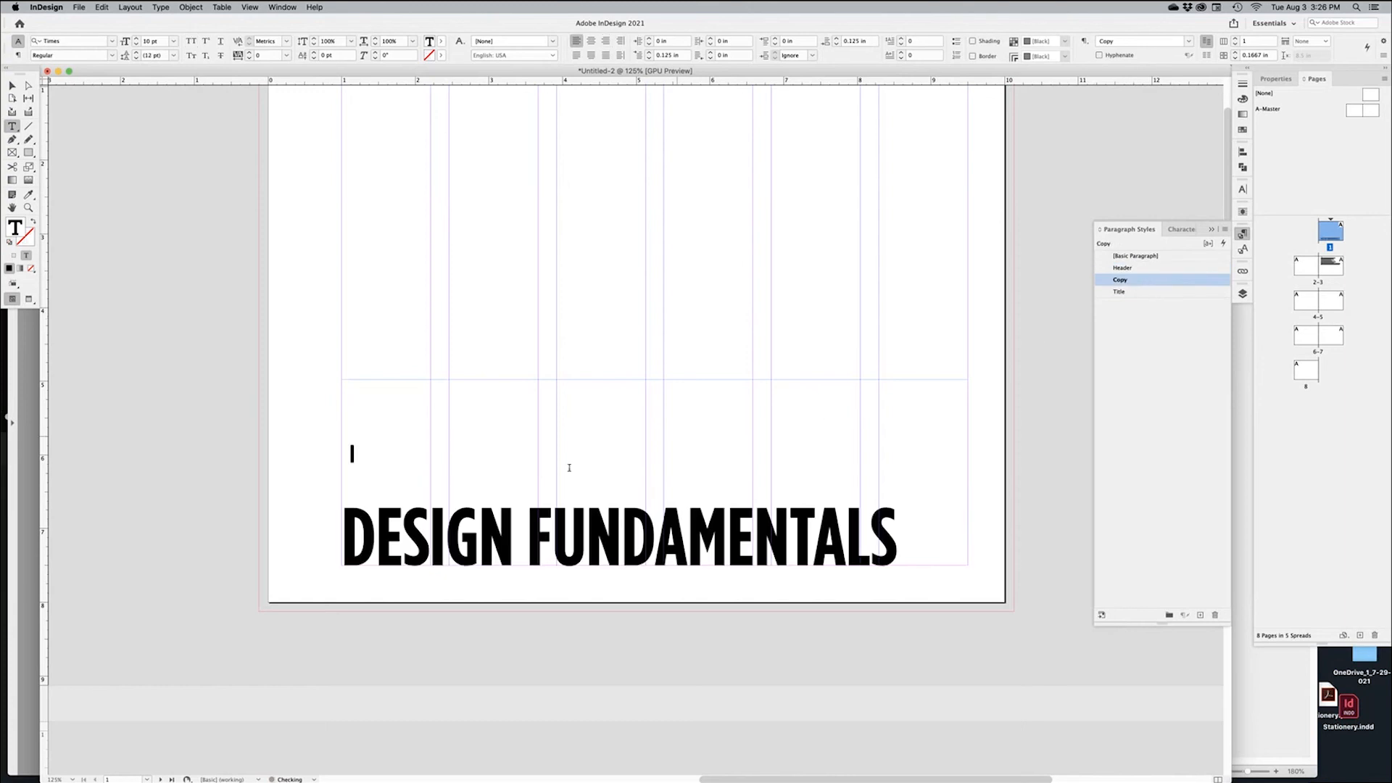
pyautogui.click(1134, 293)
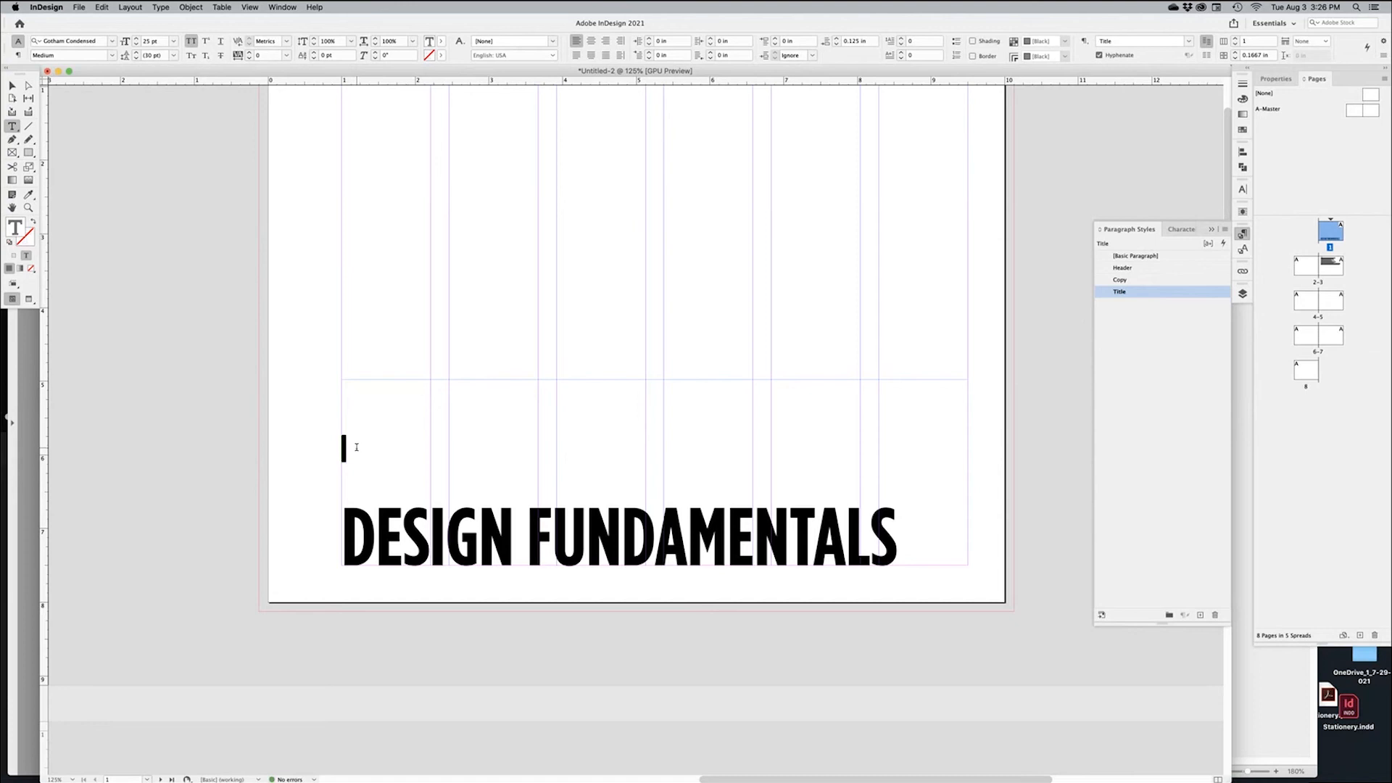
pyautogui.write('GDT-10')
# Right-align the DESIGN FUNDAMENTALS heading again and return the cursor to the end of GDT-10
pyautogui.click(408, 540)
pyautogui.press('super+shift+r')
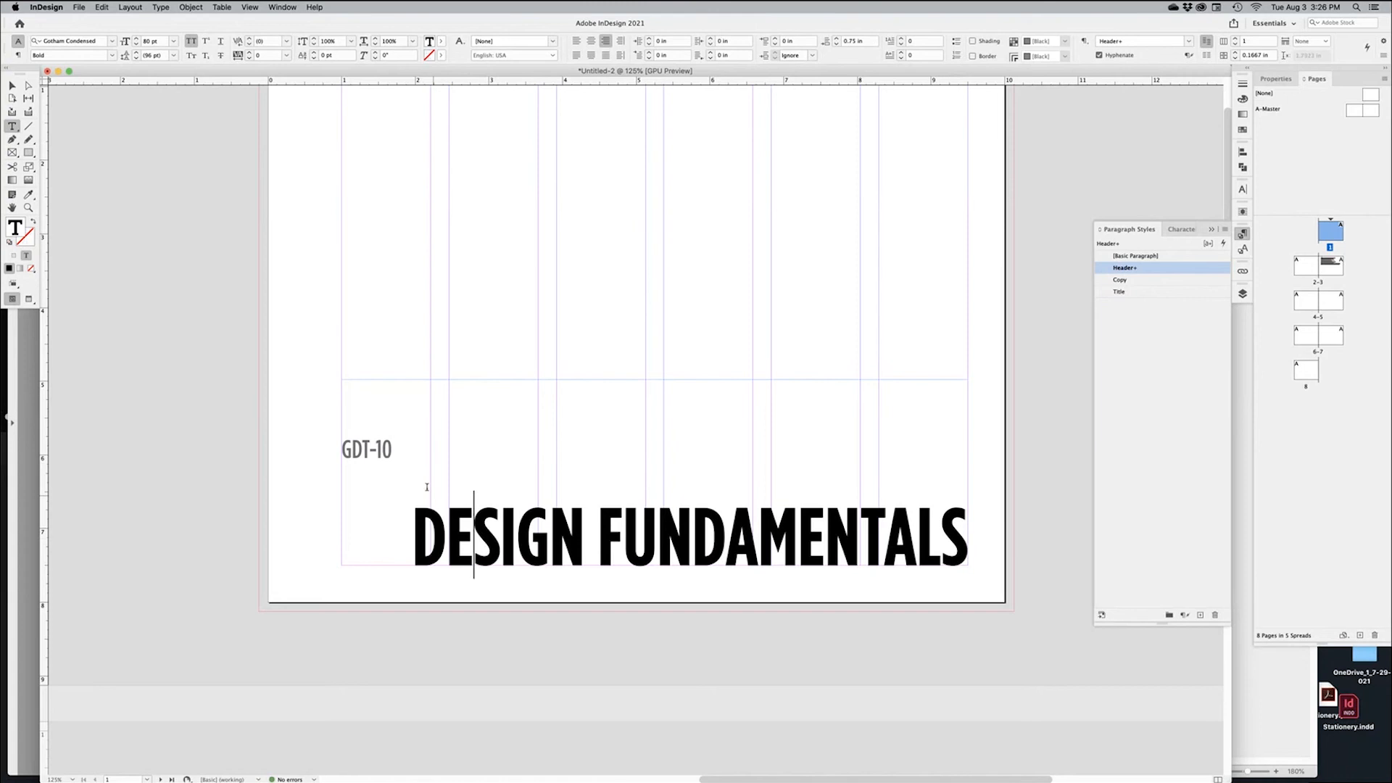
pyautogui.moveTo(343, 451); pyautogui.dragTo(659, 517)
pyautogui.click(490, 499)
pyautogui.click(392, 451)
# Copy 'Advanced Design Techniques' from the checklist PDF title in Acrobat
pyautogui.press('super+Tab')
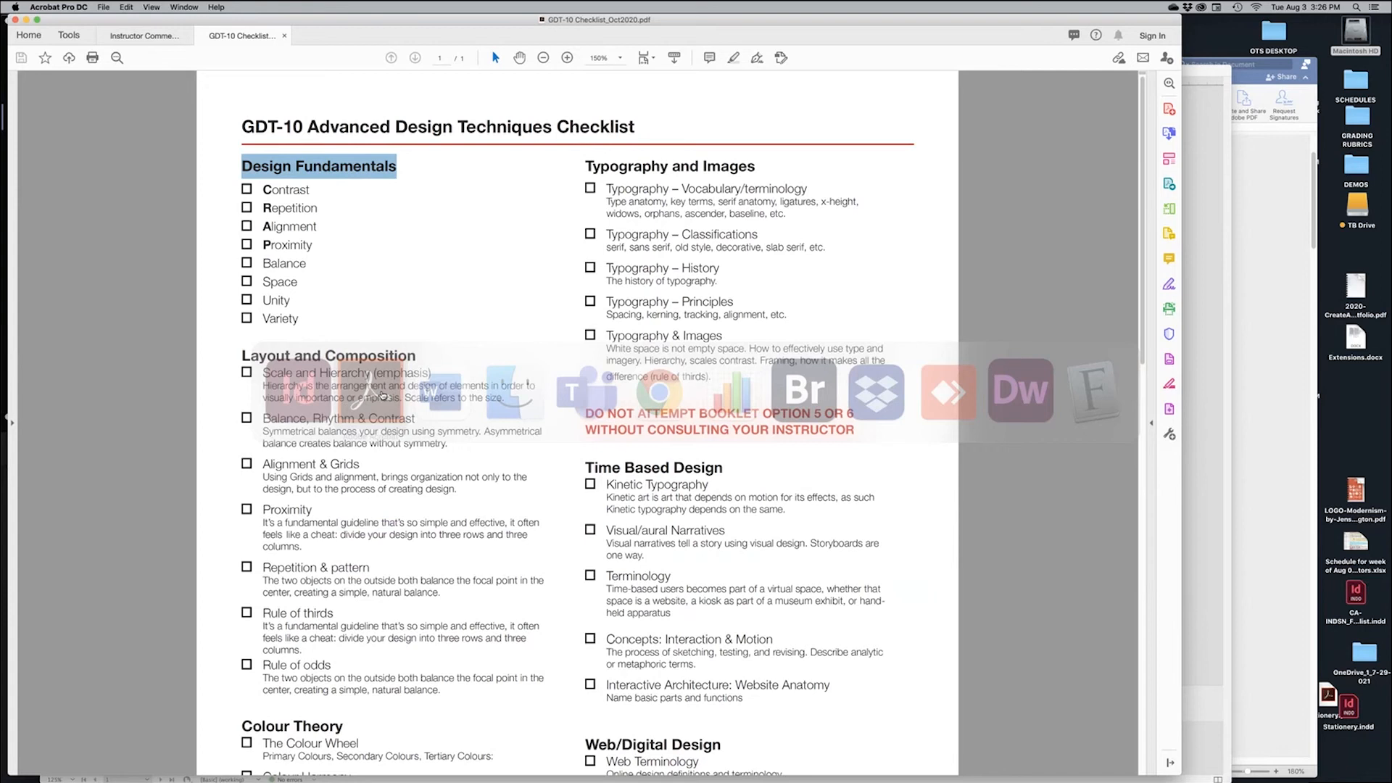
pyautogui.click(303, 127)
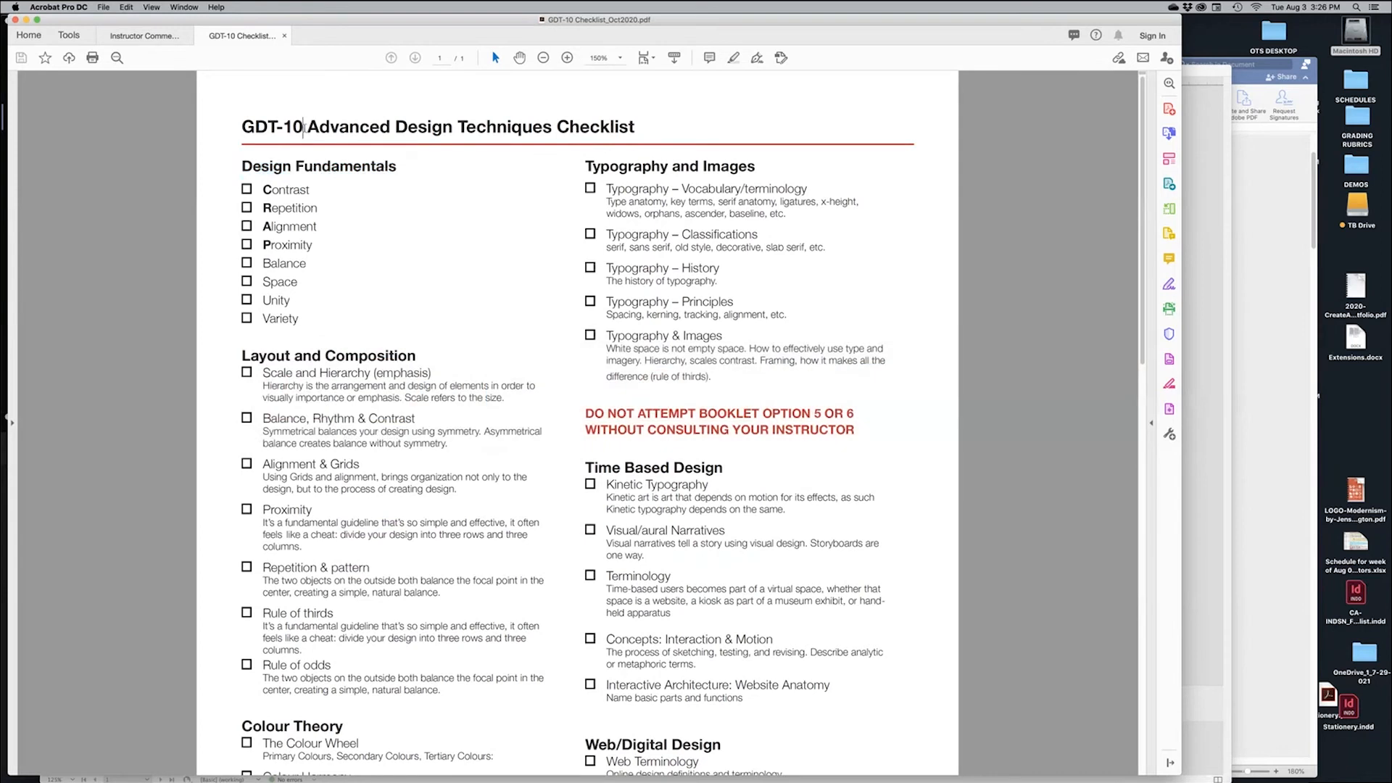
pyautogui.moveTo(305, 127); pyautogui.dragTo(552, 127)
pyautogui.press('super+Tab')
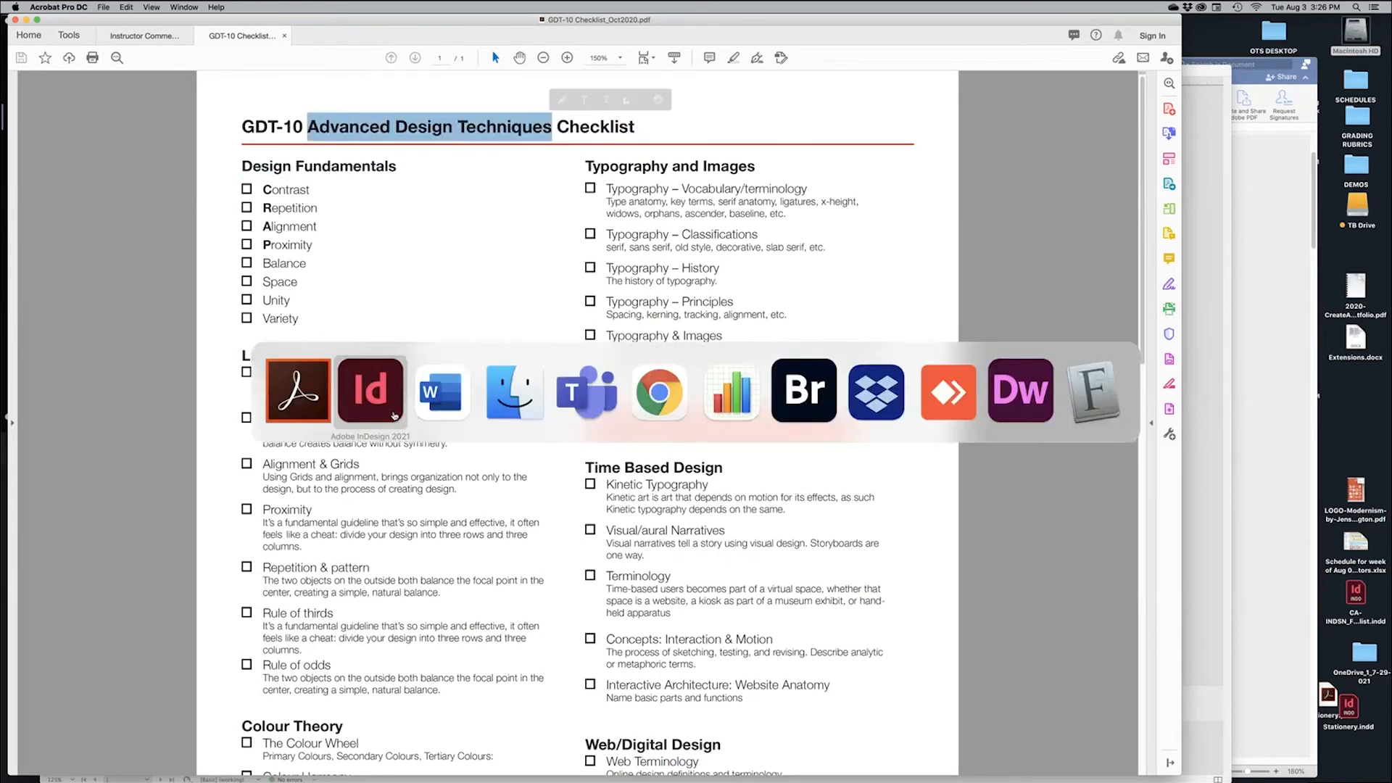
pyautogui.click(403, 442)
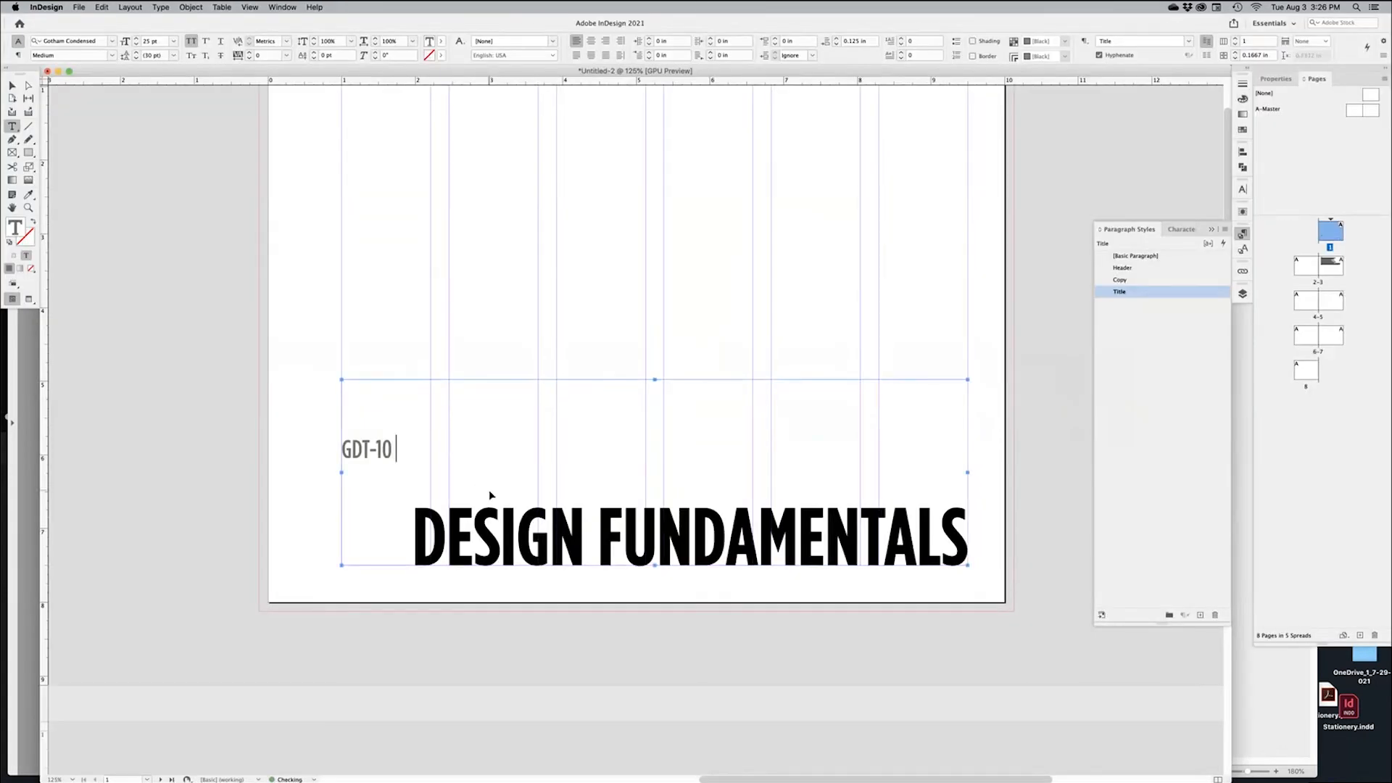
# Paste ADVANCED DESIGN TECHNIQUES after GDT-10 on the cover subtitle line
pyautogui.write('ADVANCED DESIGN TECHNIQUES')
pyautogui.hotkey('shift', 'alt', 'Left')
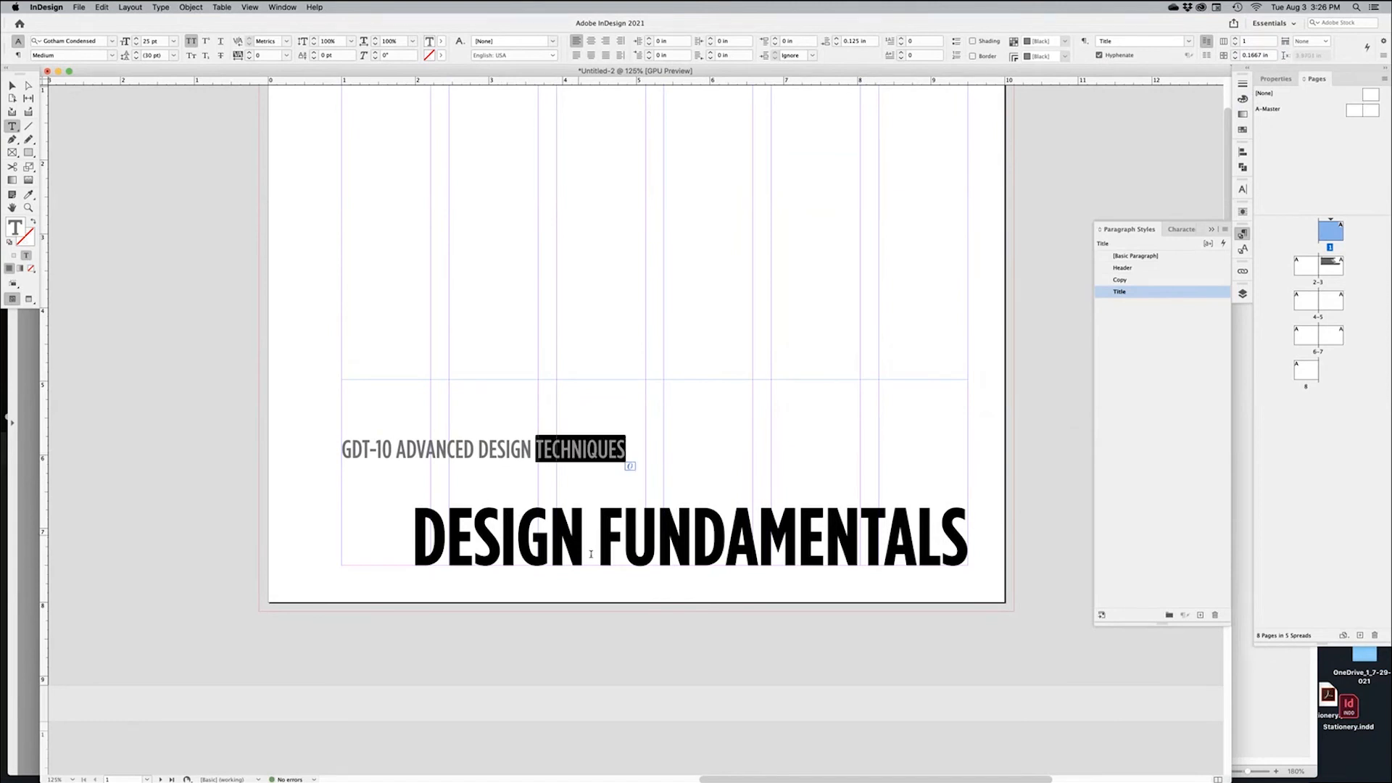
pyautogui.doubleClick(687, 551)
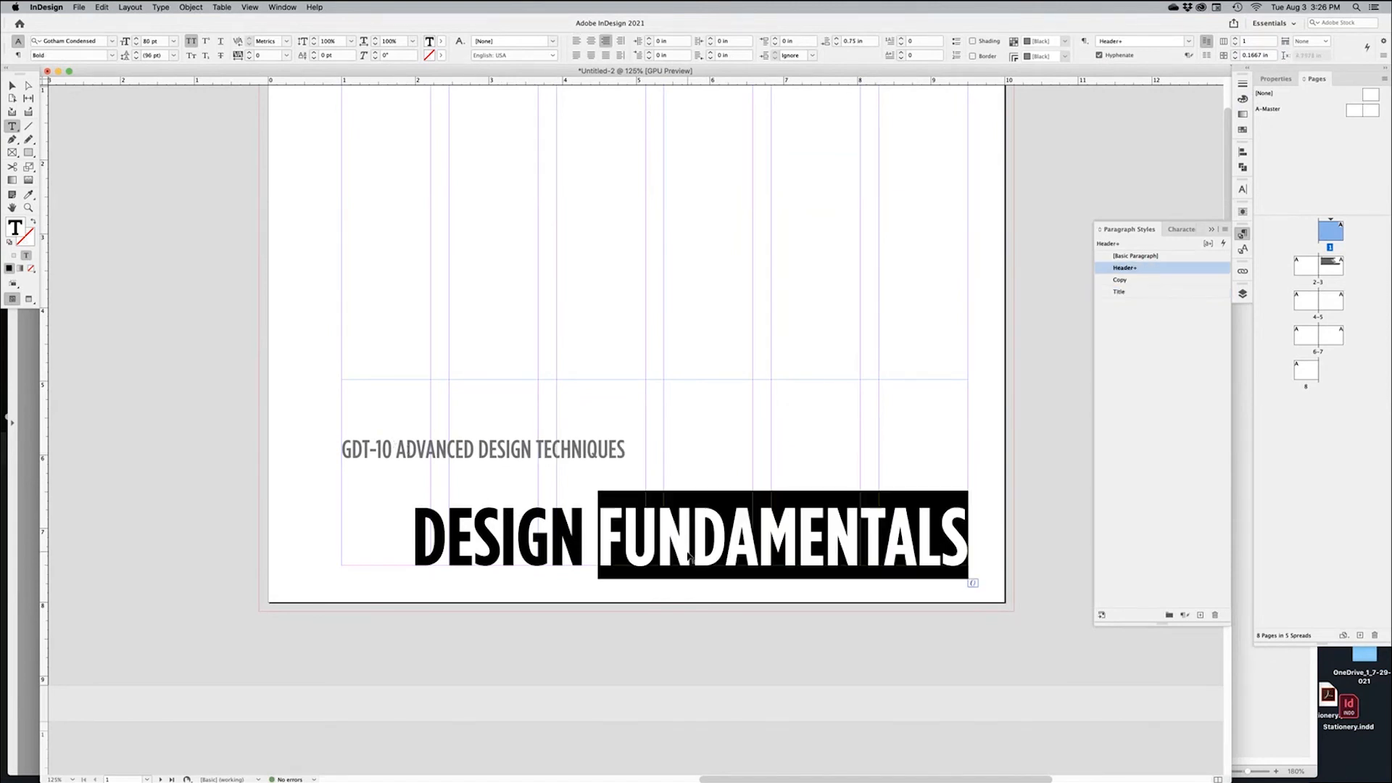
pyautogui.doubleClick(687, 551)
pyautogui.click(687, 552)
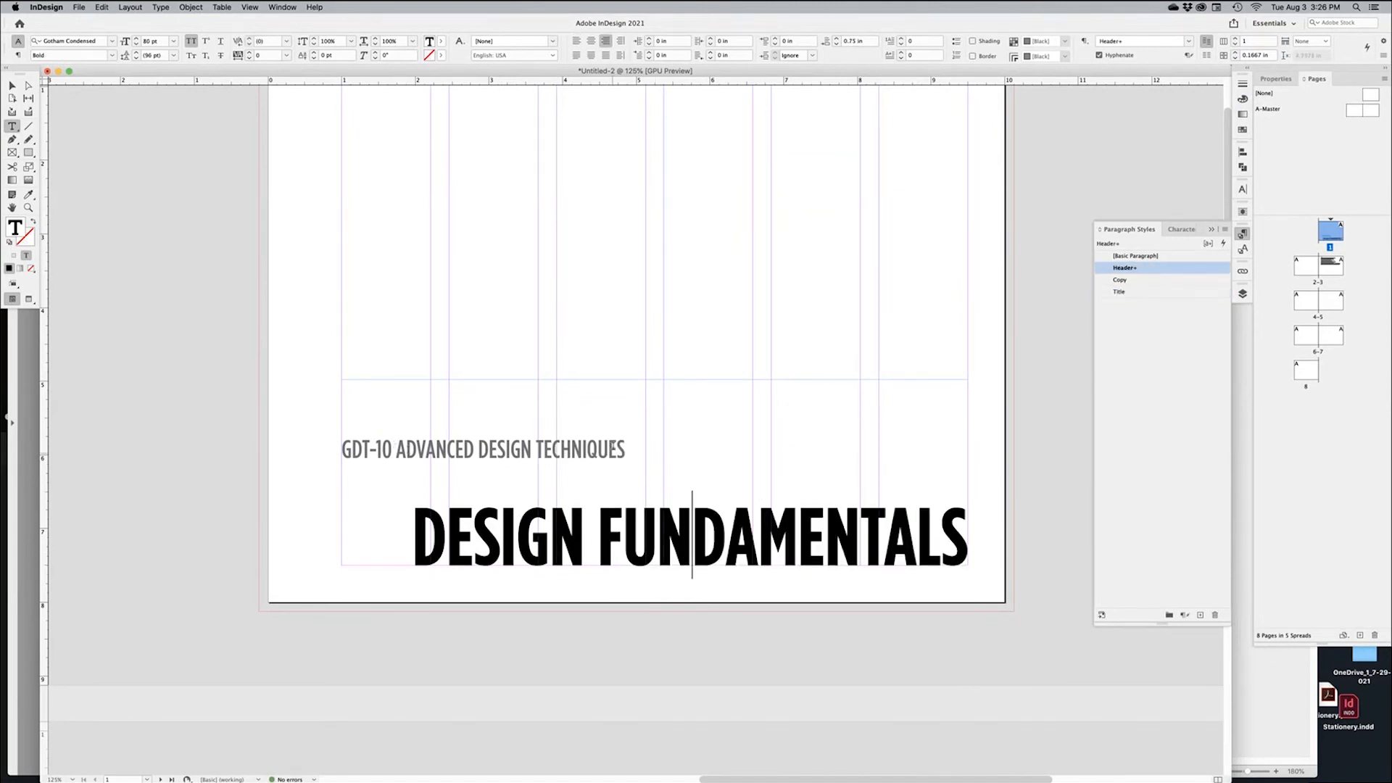
pyautogui.moveTo(618, 450); pyautogui.dragTo(417, 451)
pyautogui.moveTo(502, 536); pyautogui.dragTo(884, 527)
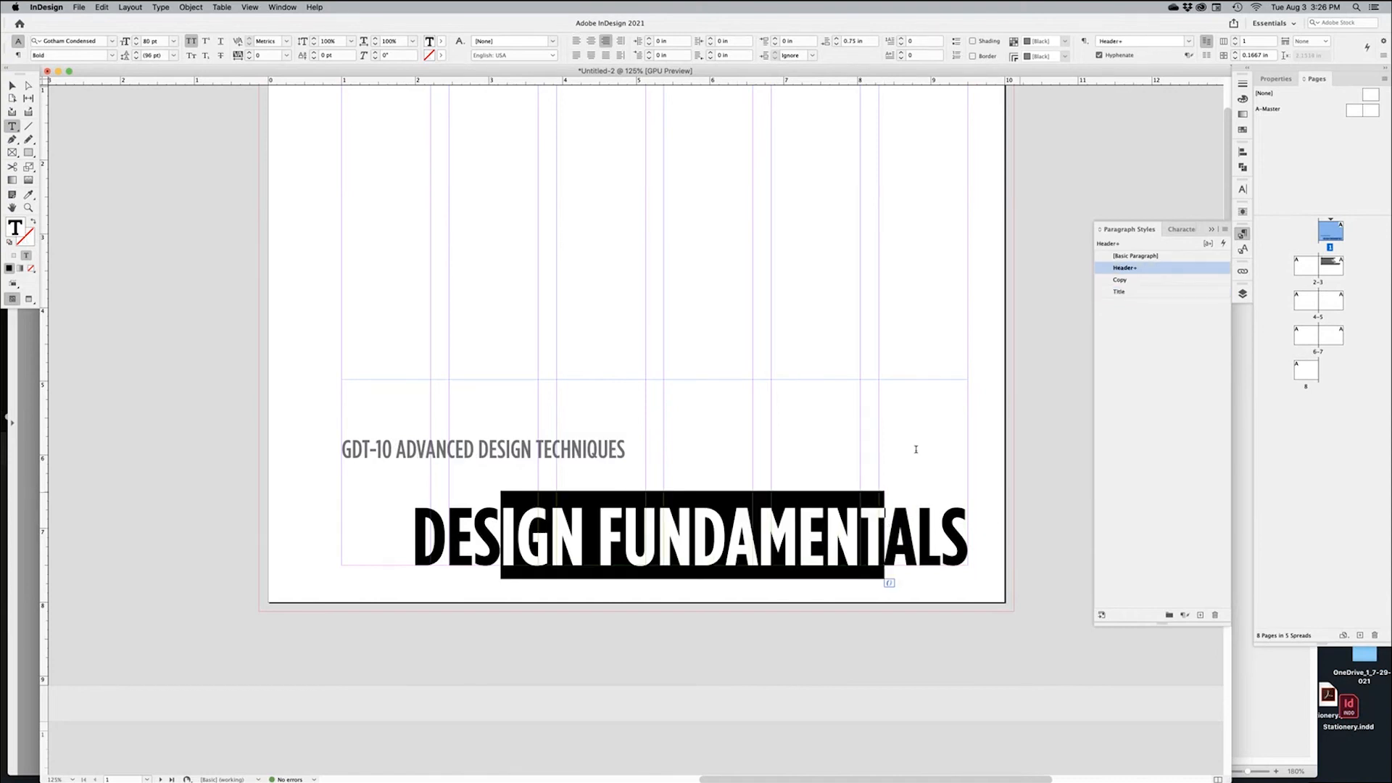
pyautogui.click(13, 87)
pyautogui.press('super+1')
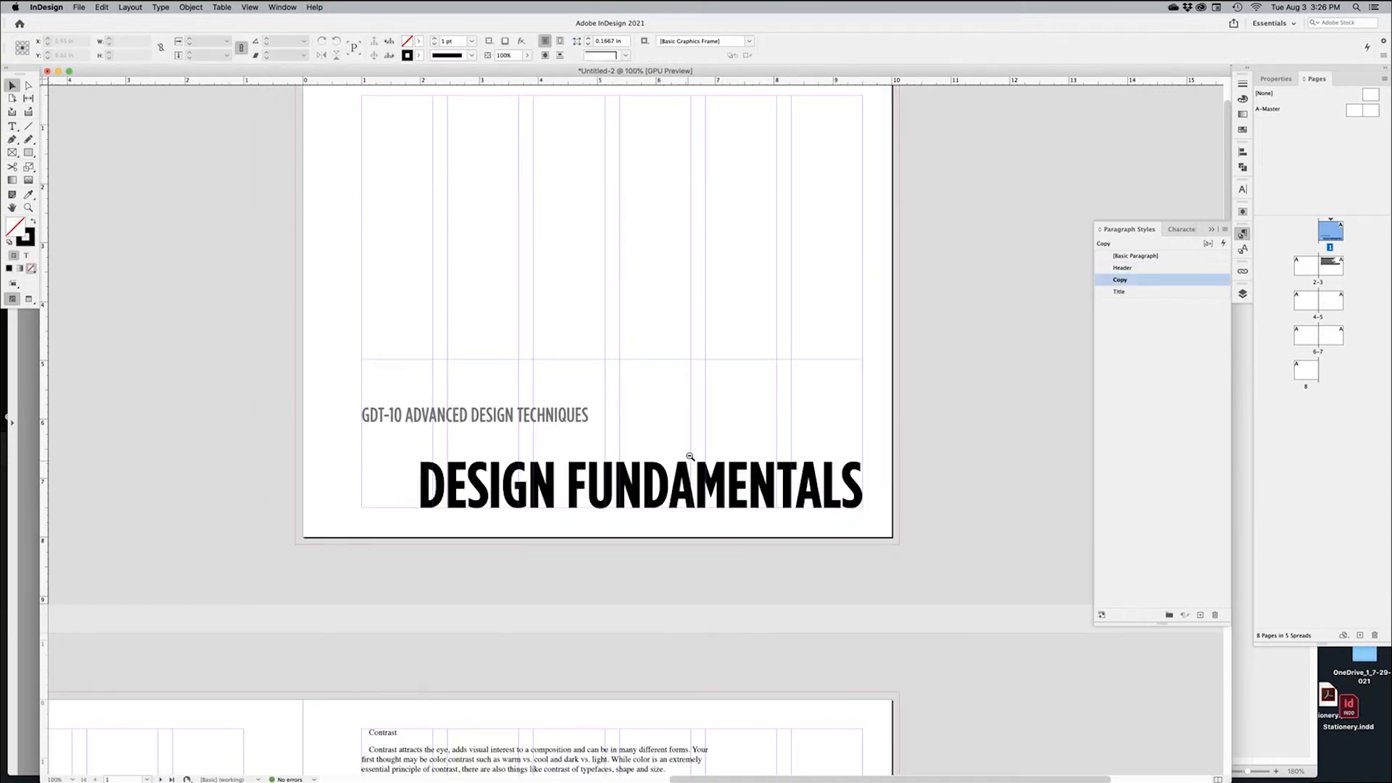
# Select the DESIGN FUNDAMENTALS line and set its leading to 52 pt
pyautogui.tripleClick(615, 489)
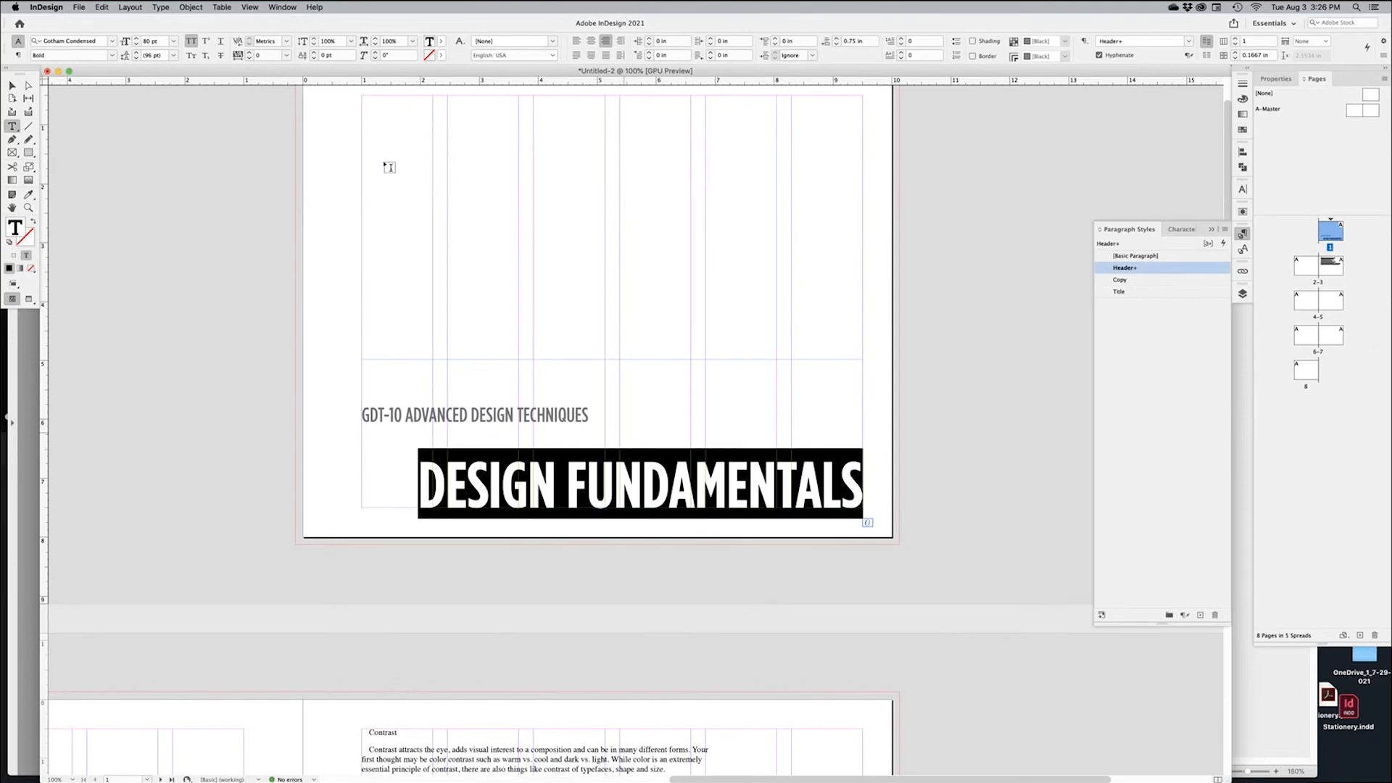
pyautogui.click(137, 58)
pyautogui.click(137, 58)
pyautogui.click(137, 58)
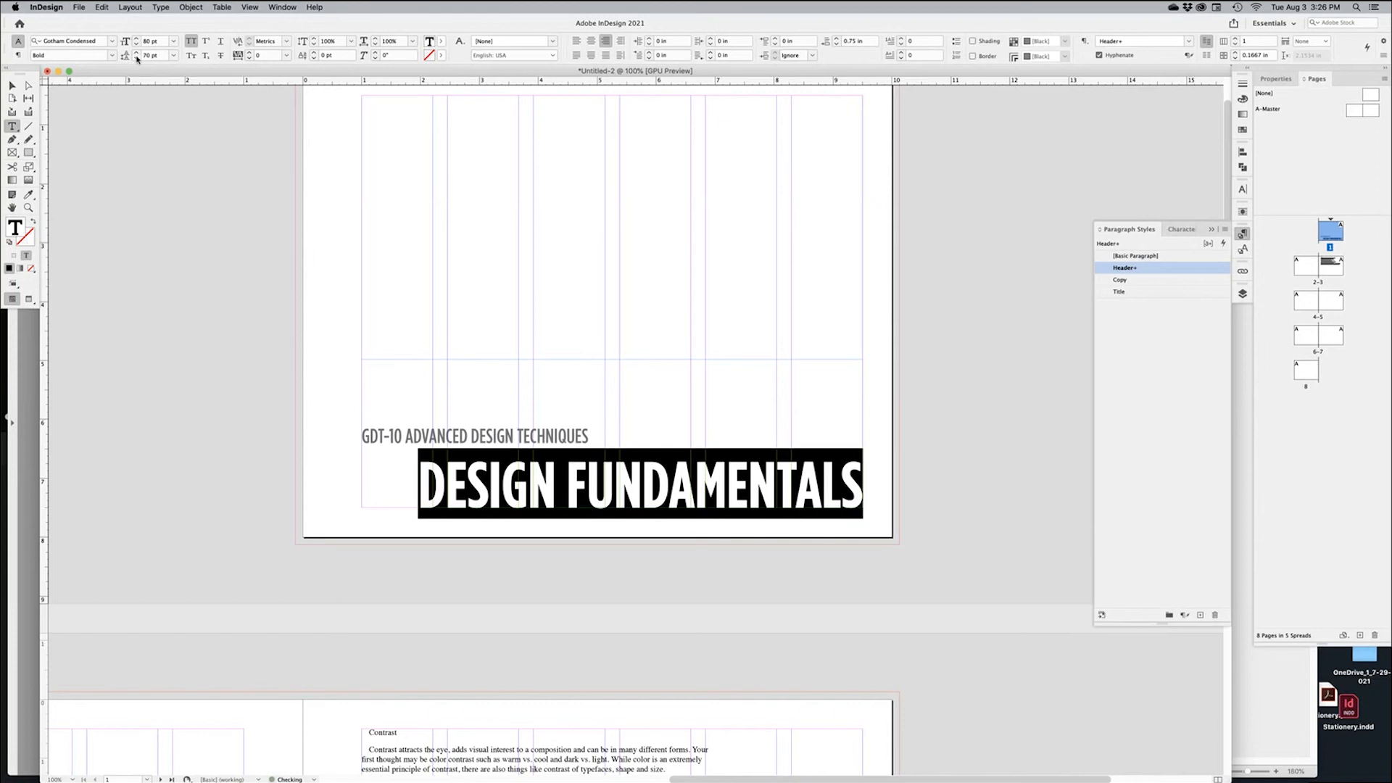
pyautogui.click(137, 58)
pyautogui.click(137, 58)
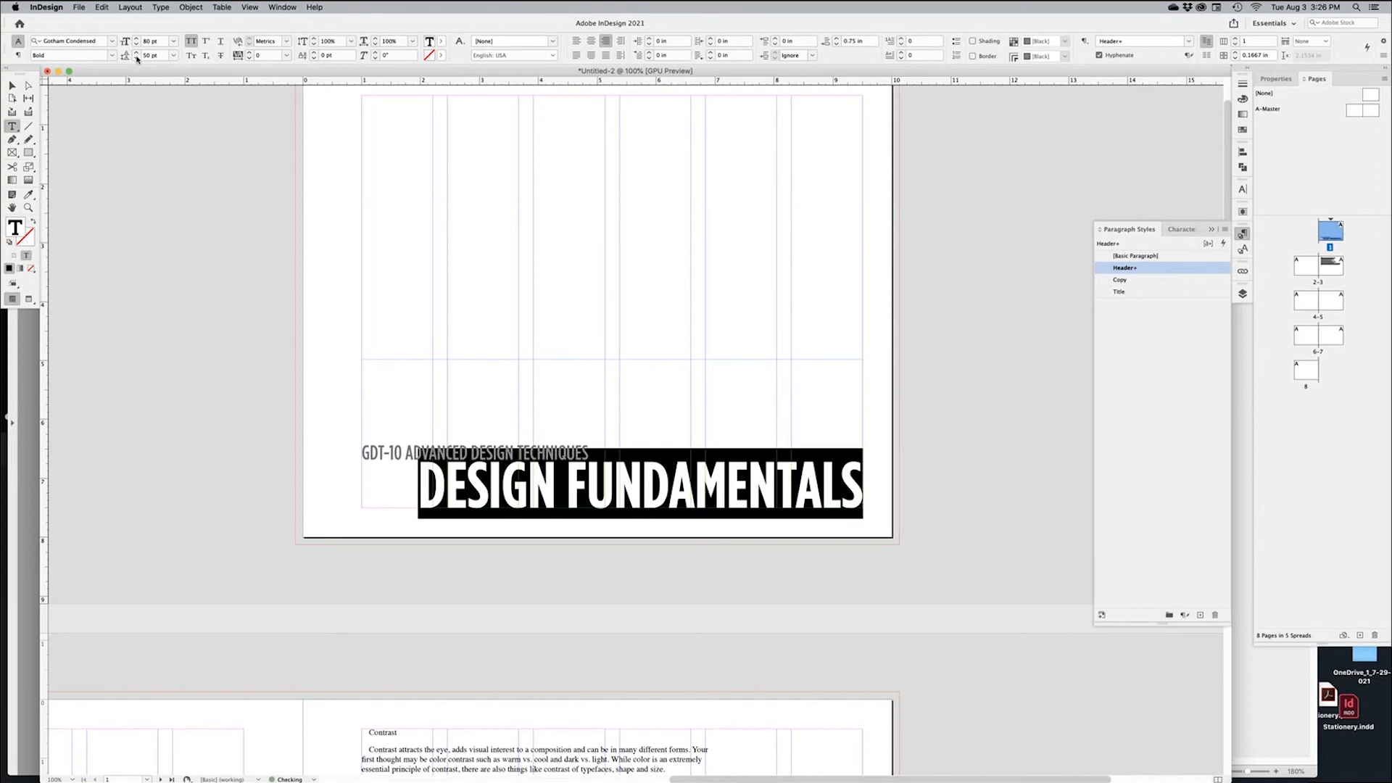
pyautogui.click(136, 52)
pyautogui.click(136, 52)
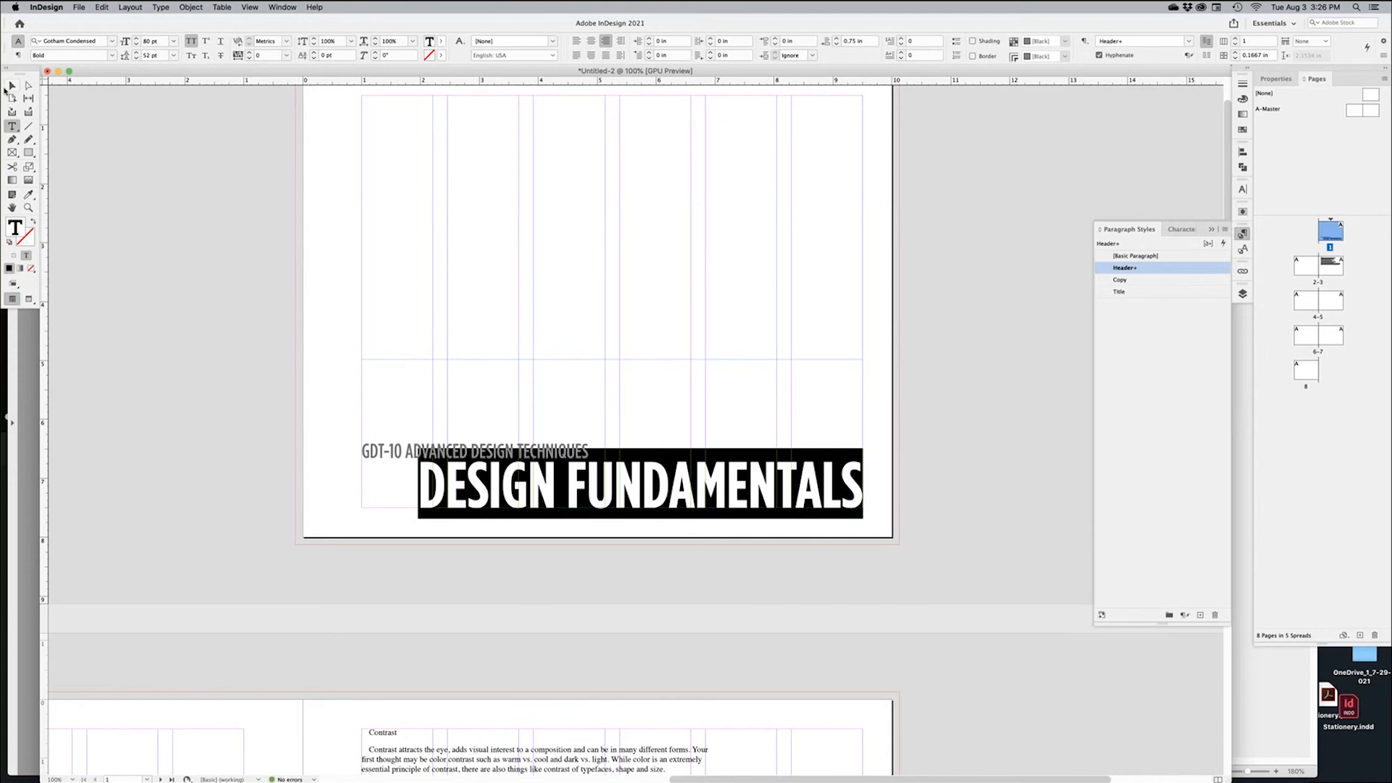
pyautogui.click(12, 86)
pyautogui.click(324, 564)
# Draw a black-filled rectangle without a stroke covering the whole cover page to the bleed
pyautogui.press('w')
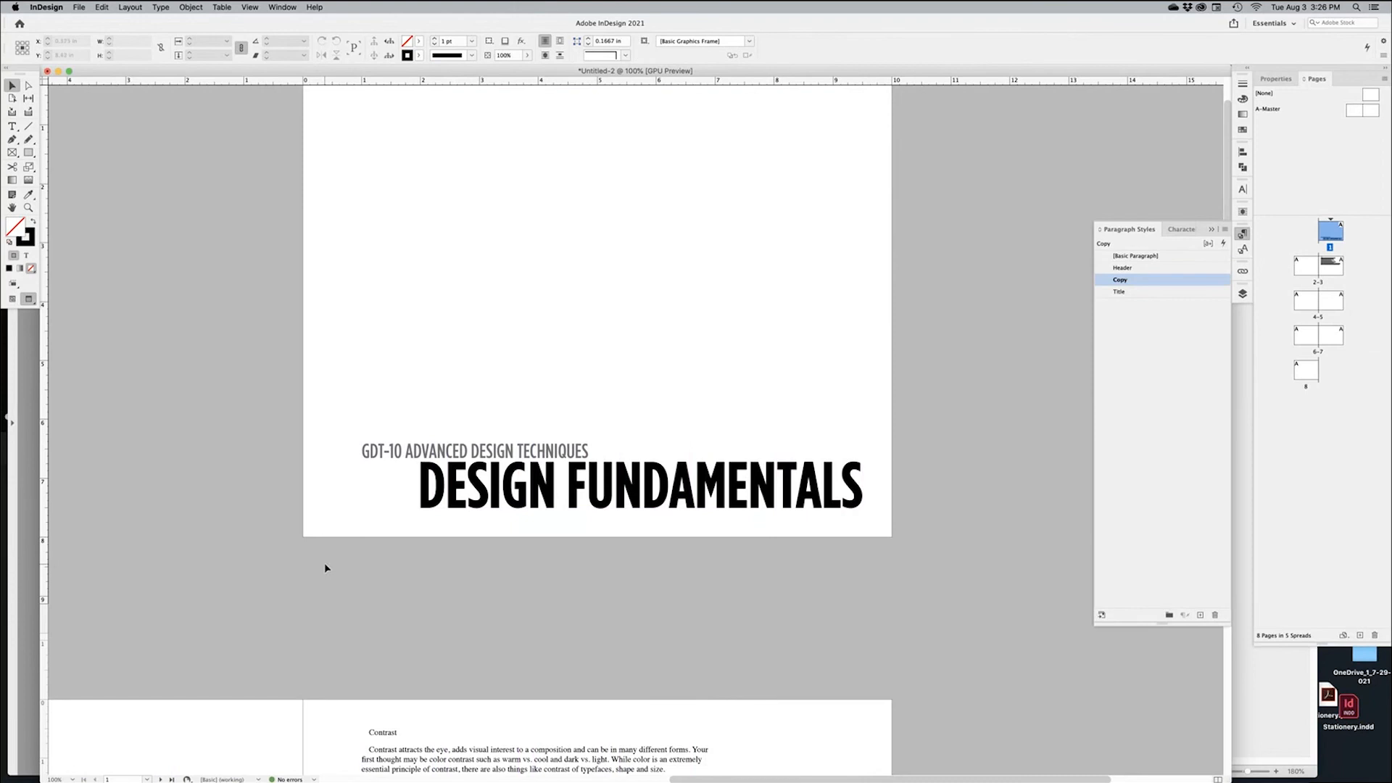
pyautogui.press('super+minus')
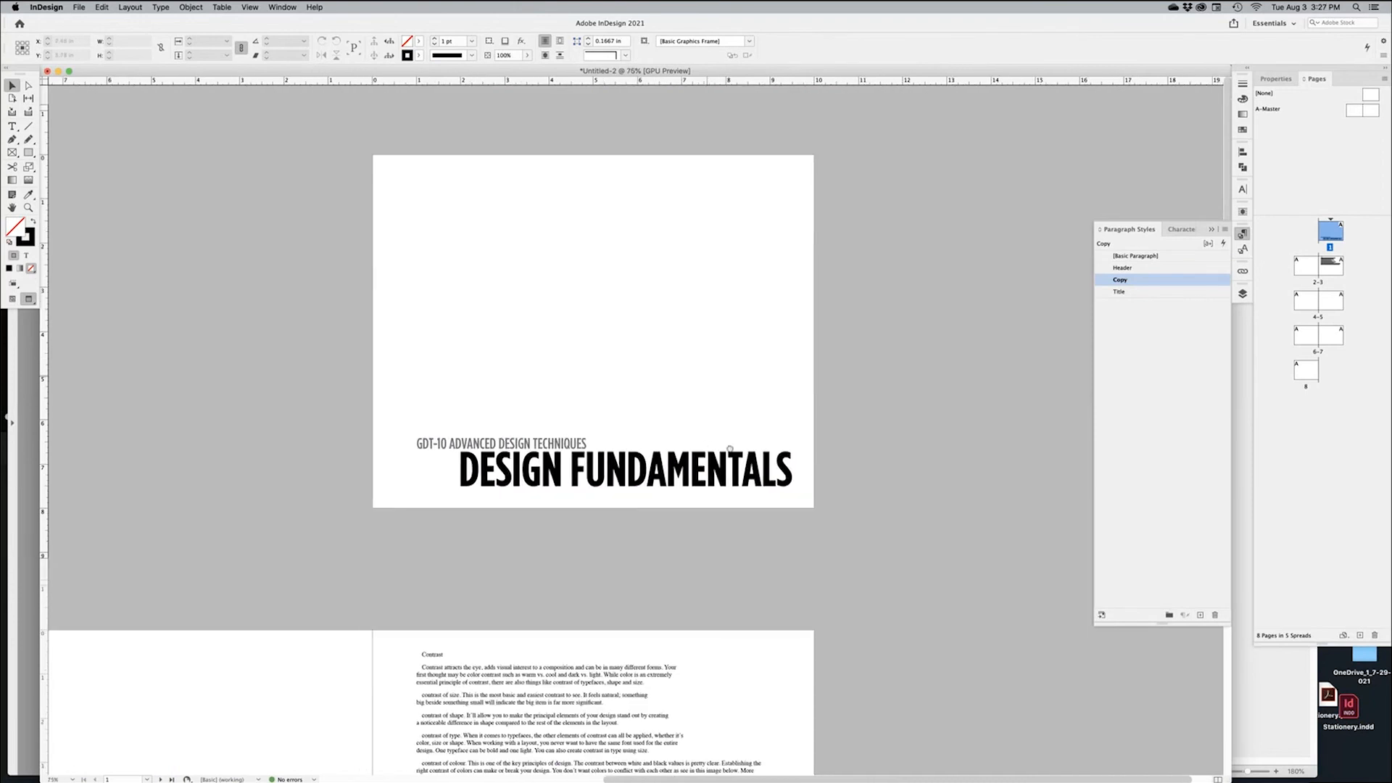
pyautogui.moveTo(719, 404); pyautogui.dragTo(817, 404)
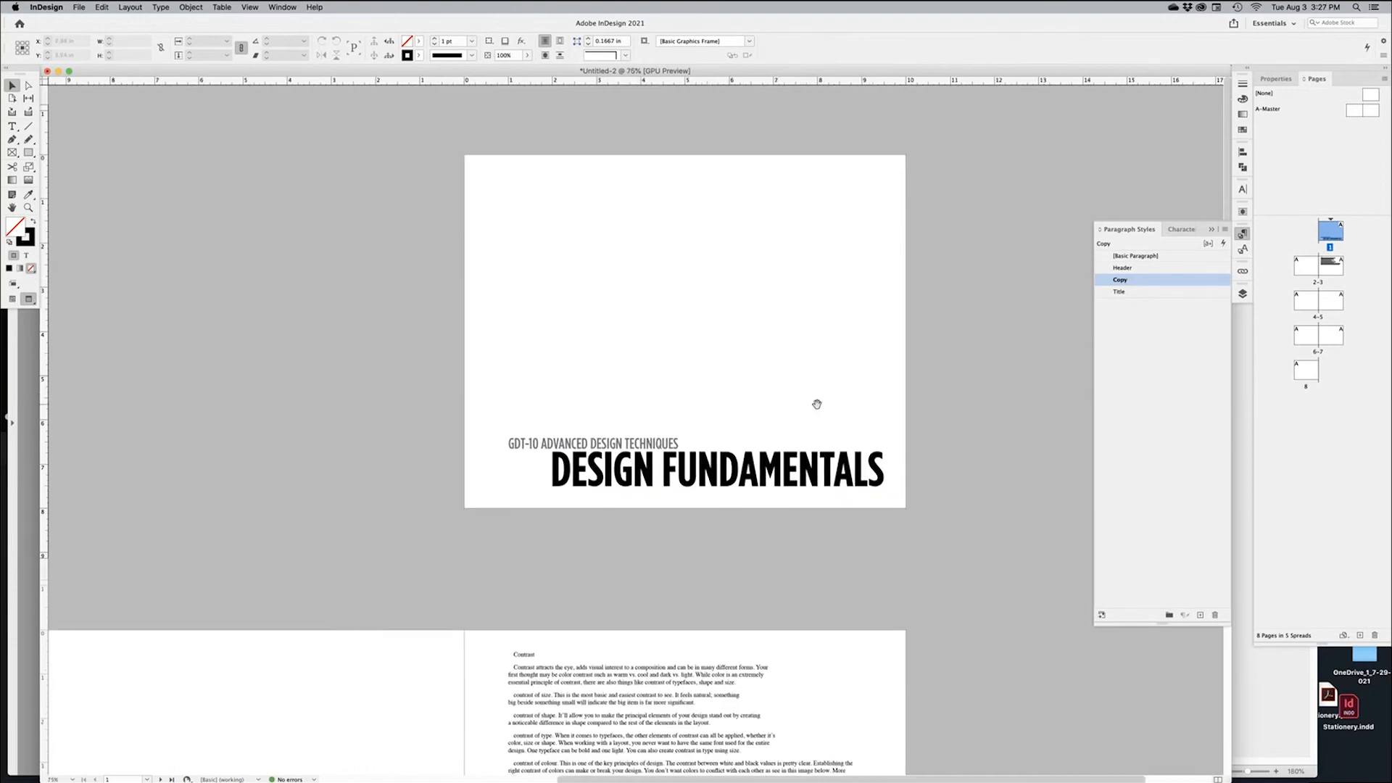
pyautogui.press('w')
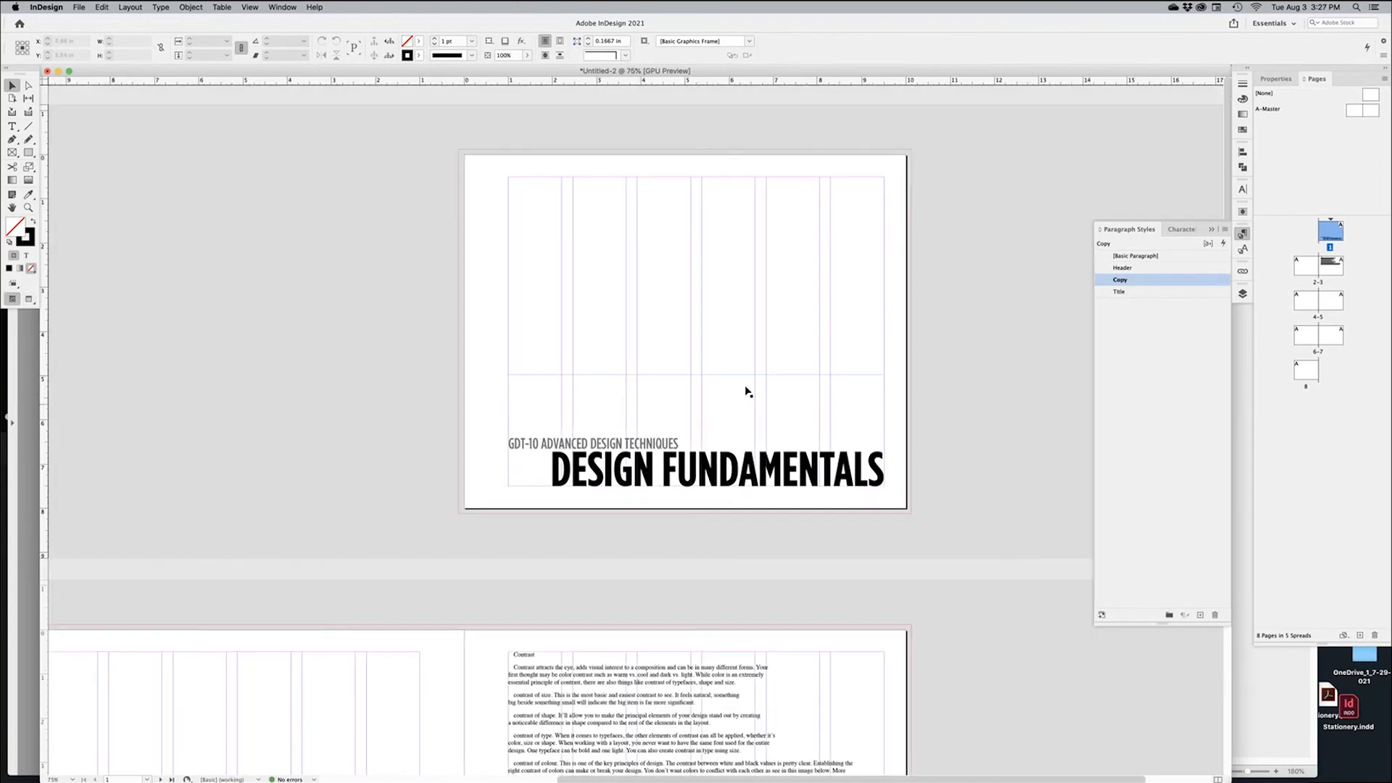
pyautogui.click(30, 153)
pyautogui.moveTo(455, 148); pyautogui.dragTo(912, 515)
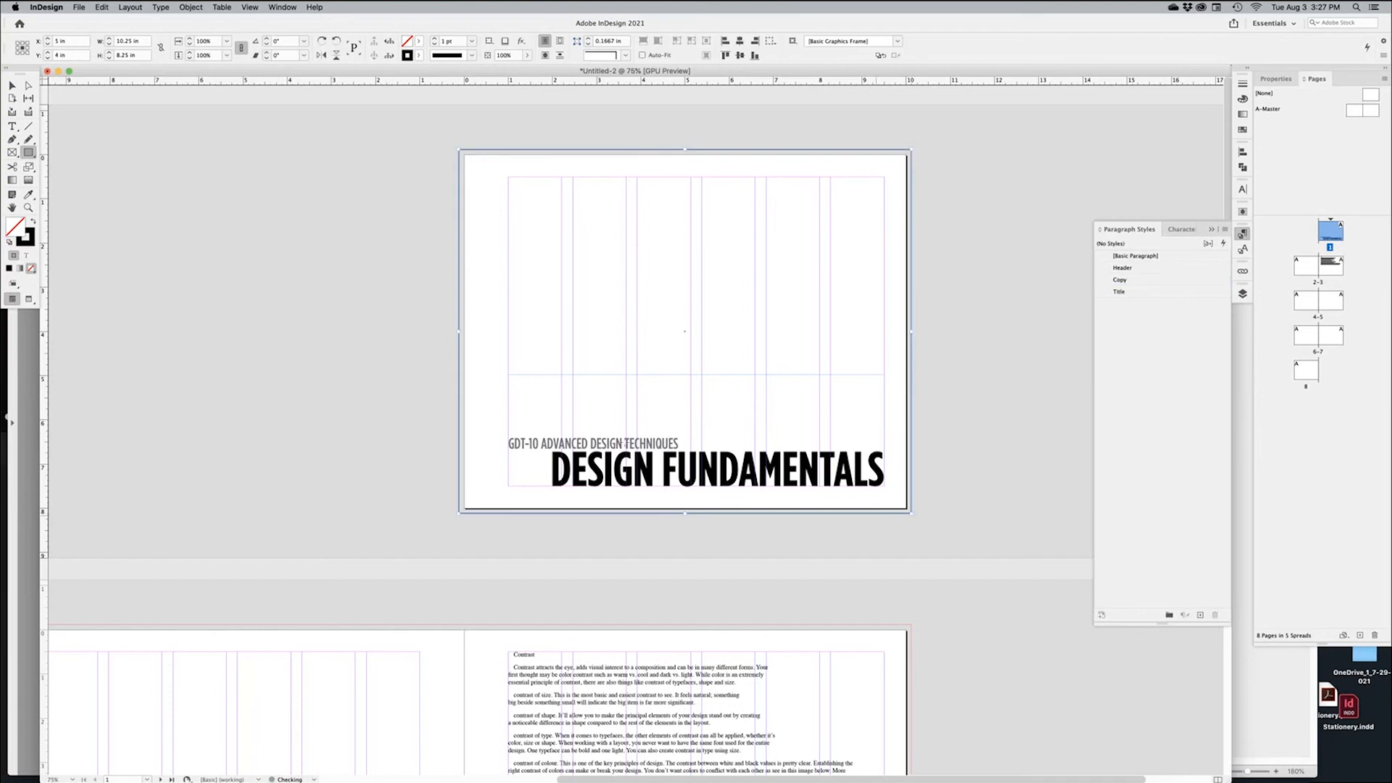
pyautogui.click(33, 220)
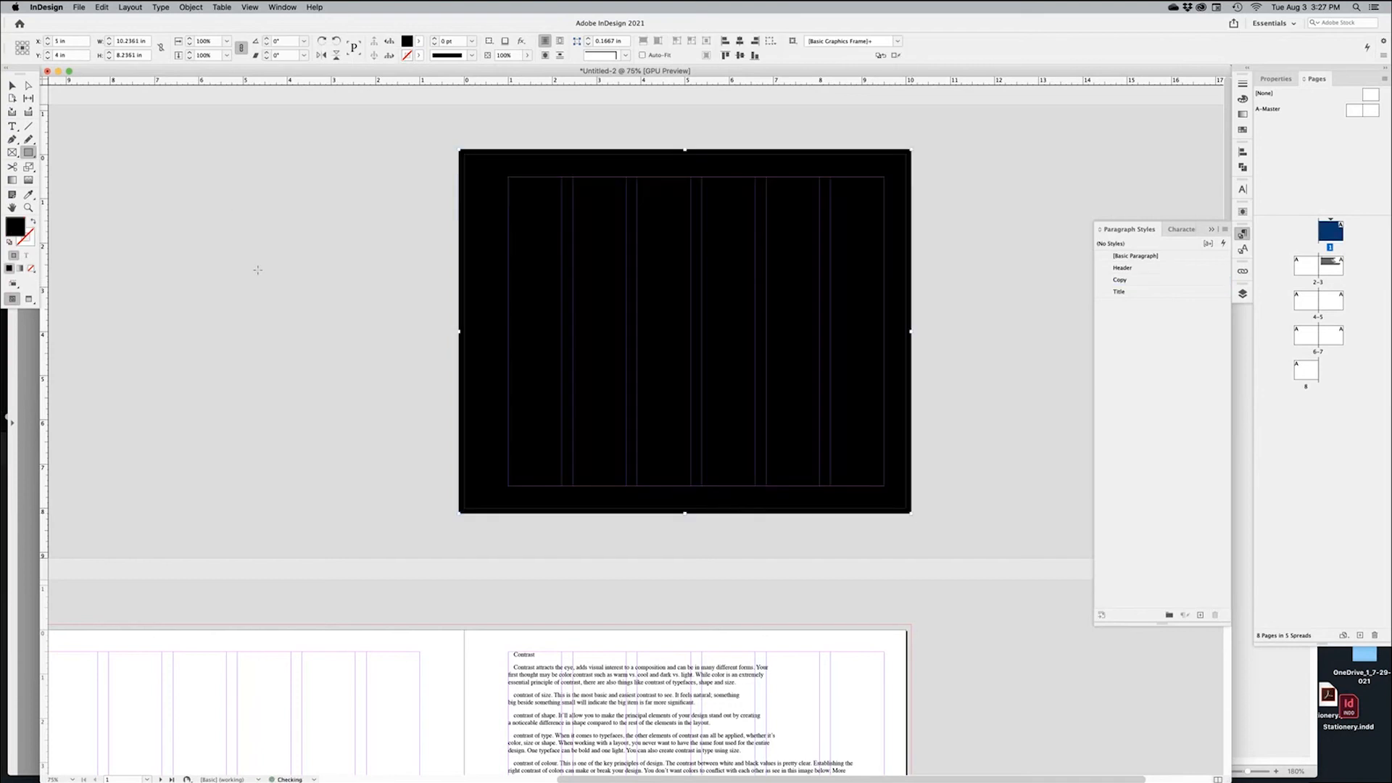
pyautogui.click(12, 85)
pyautogui.click(247, 167)
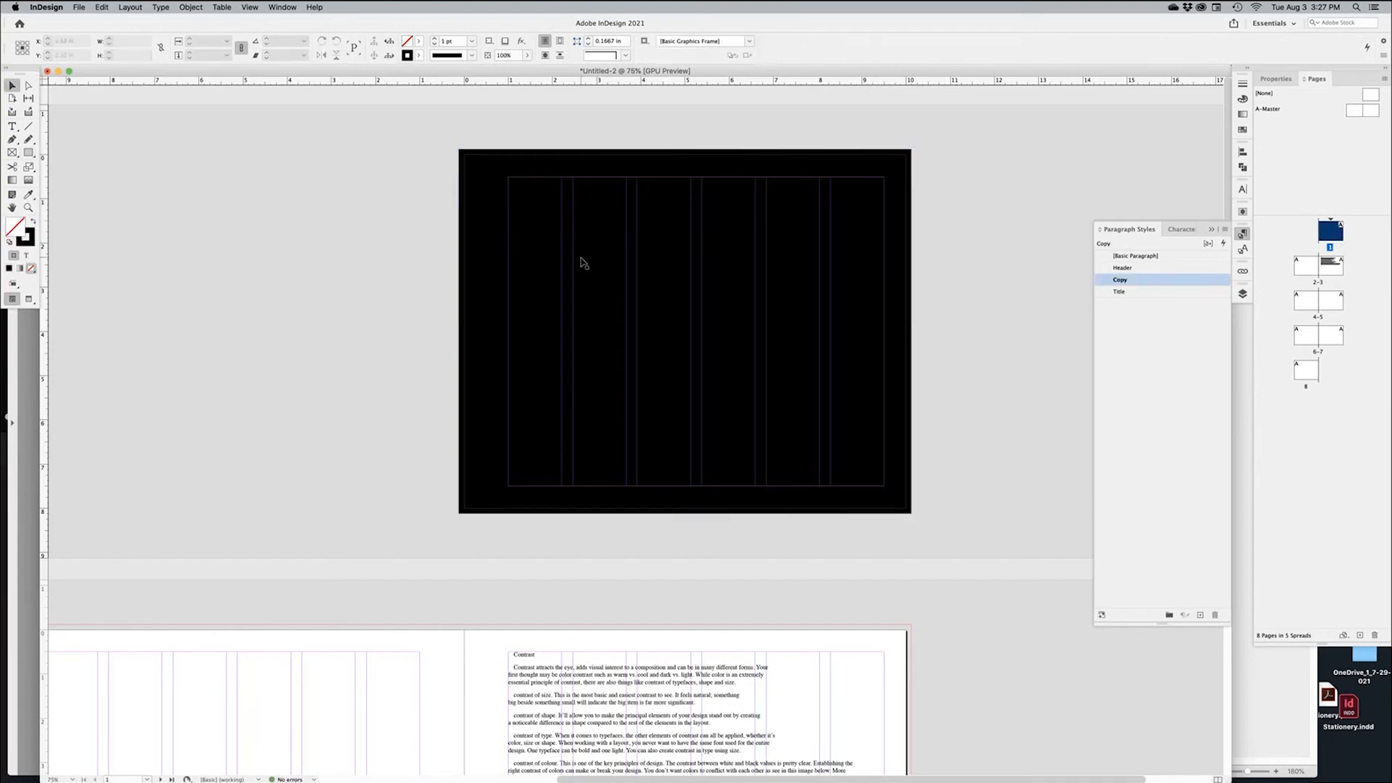
pyautogui.click(581, 259)
# Snap the rectangle's corners to the top-left and bottom-right bleed corners
pyautogui.moveTo(455, 138); pyautogui.dragTo(1012, 387)
pyautogui.moveTo(518, 290); pyautogui.dragTo(514, 285)
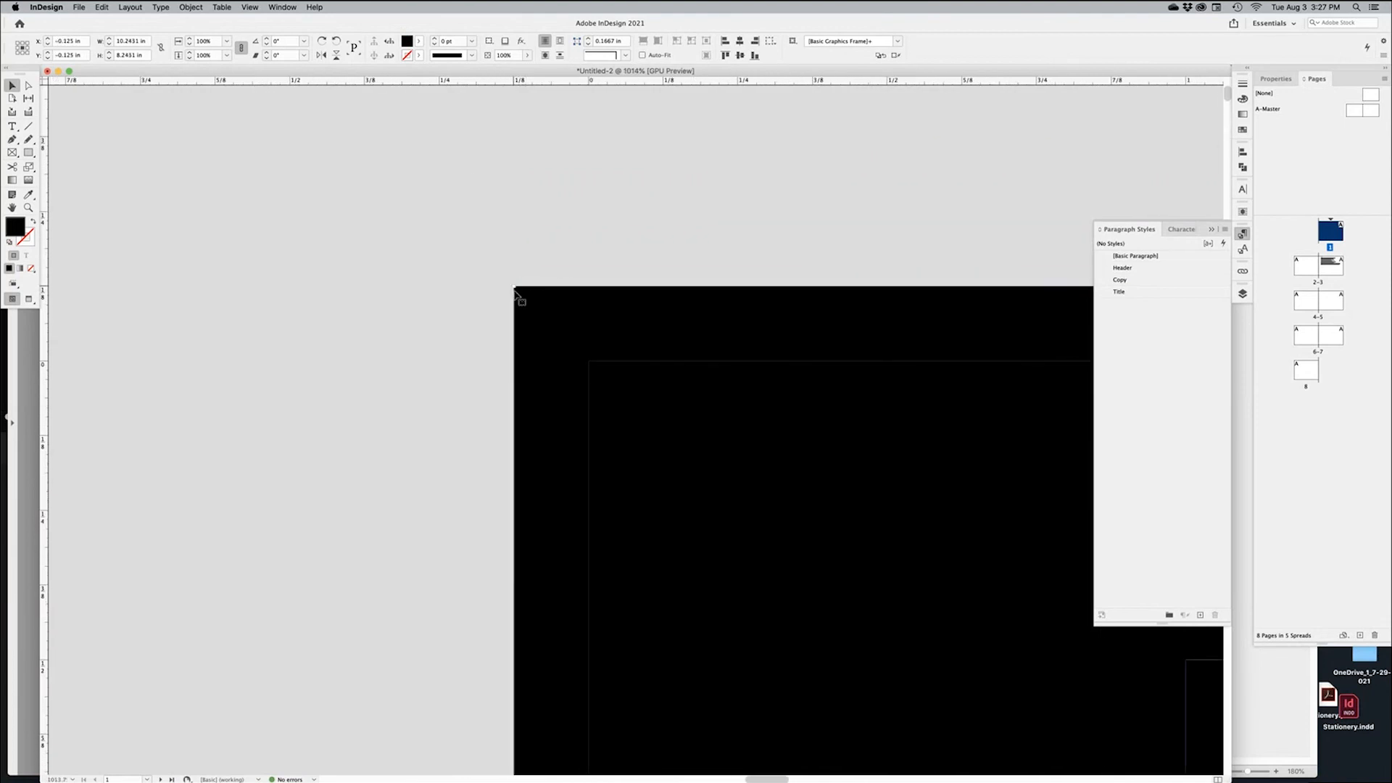
pyautogui.click(433, 320)
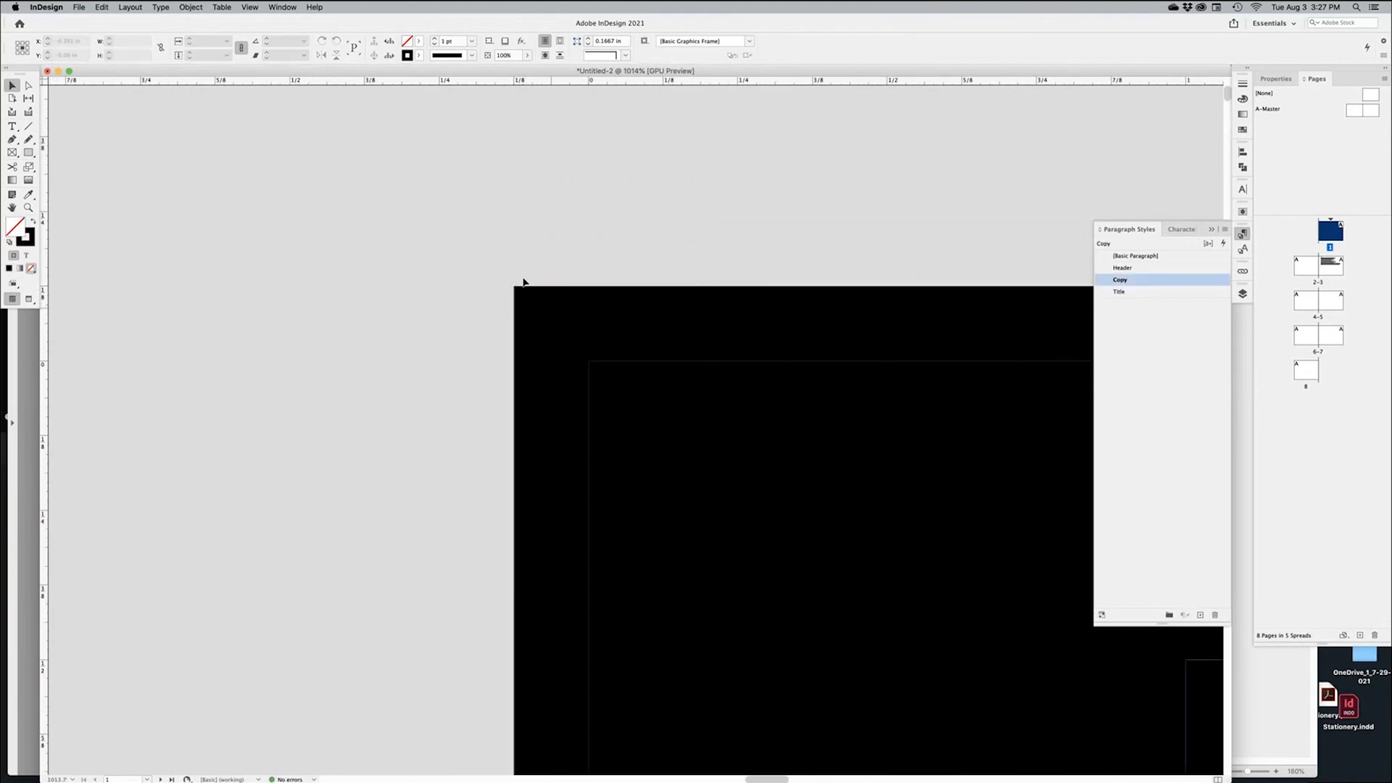
pyautogui.moveTo(562, 318); pyautogui.dragTo(638, 399)
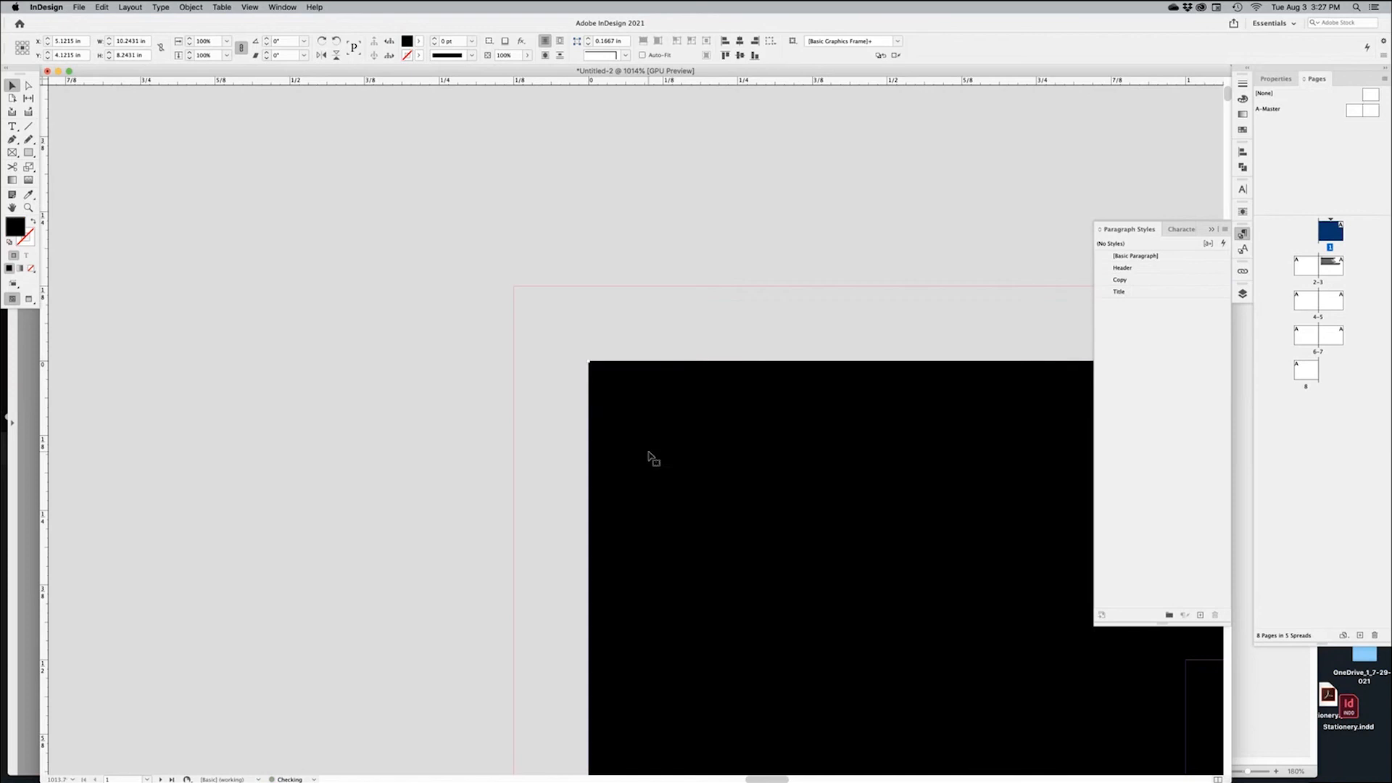
pyautogui.moveTo(650, 457); pyautogui.dragTo(575, 383)
pyautogui.press('super+0')
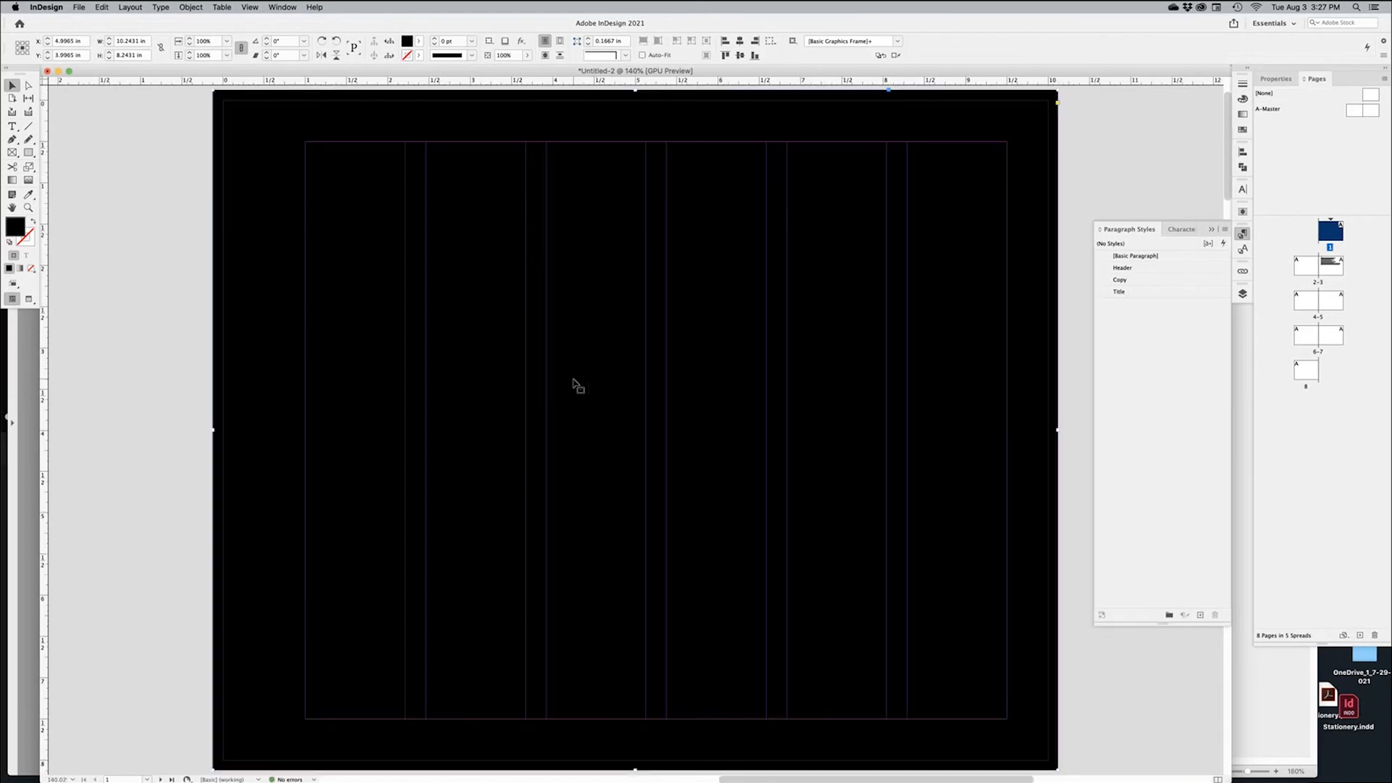
pyautogui.moveTo(1024, 769); pyautogui.dragTo(816, 562)
pyautogui.click(859, 558)
pyautogui.press('super+0')
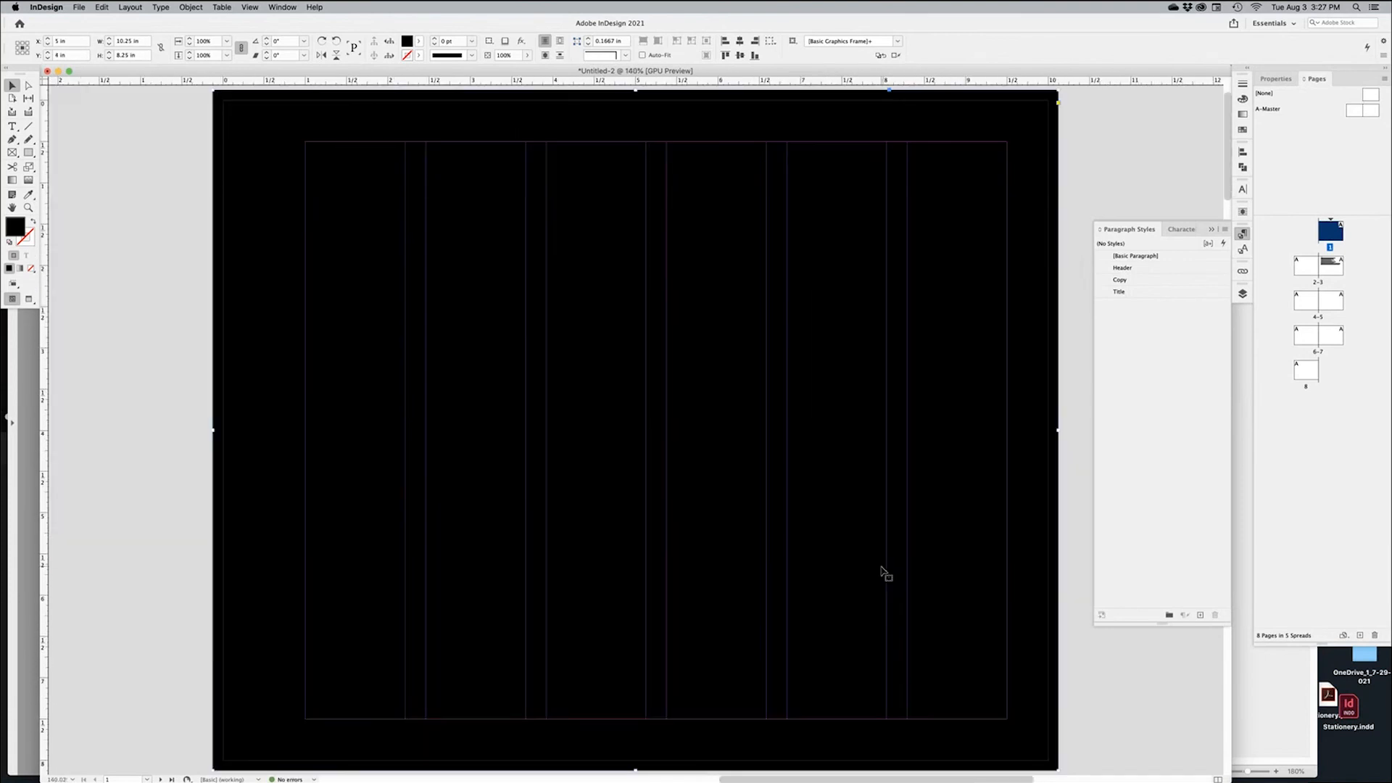
# Send the black rectangle to the back, behind the cover text
pyautogui.rightClick(813, 461)
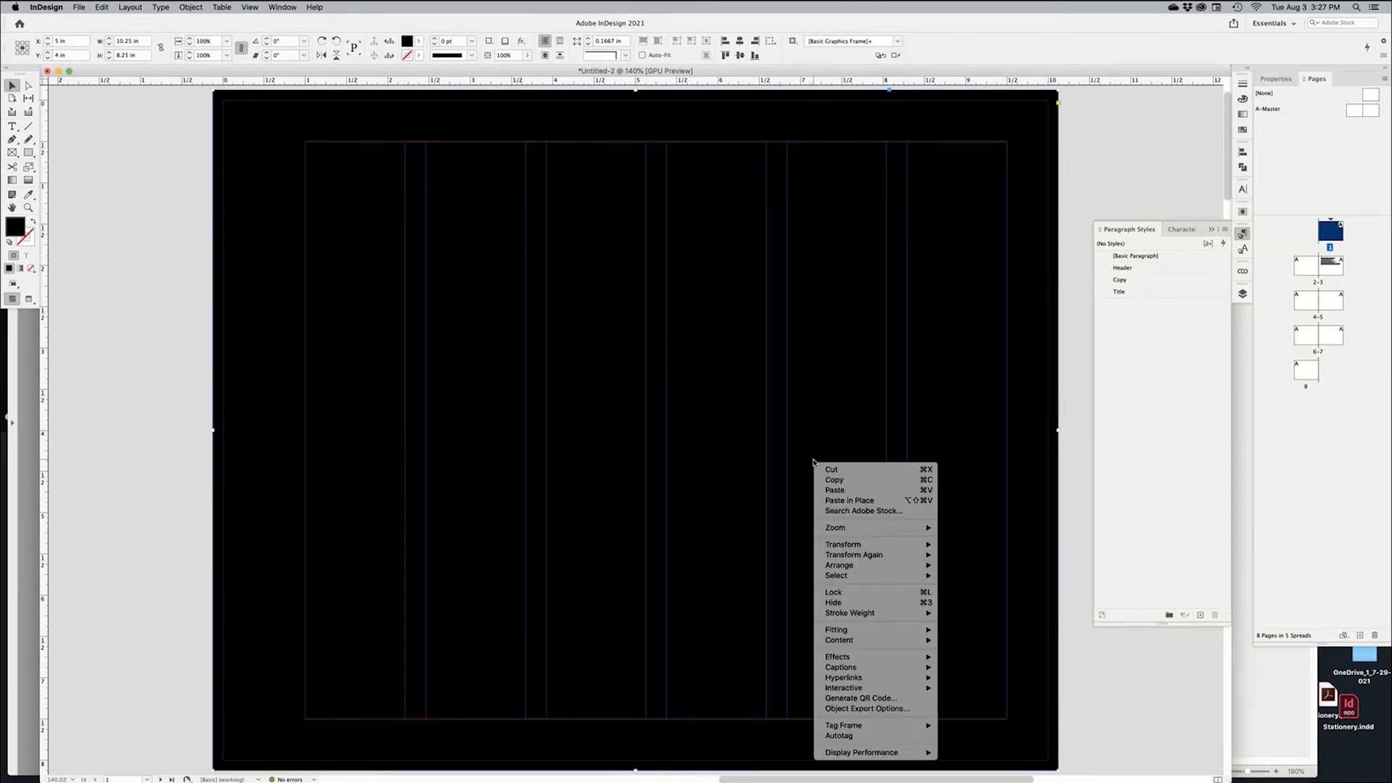
pyautogui.moveTo(829, 570)
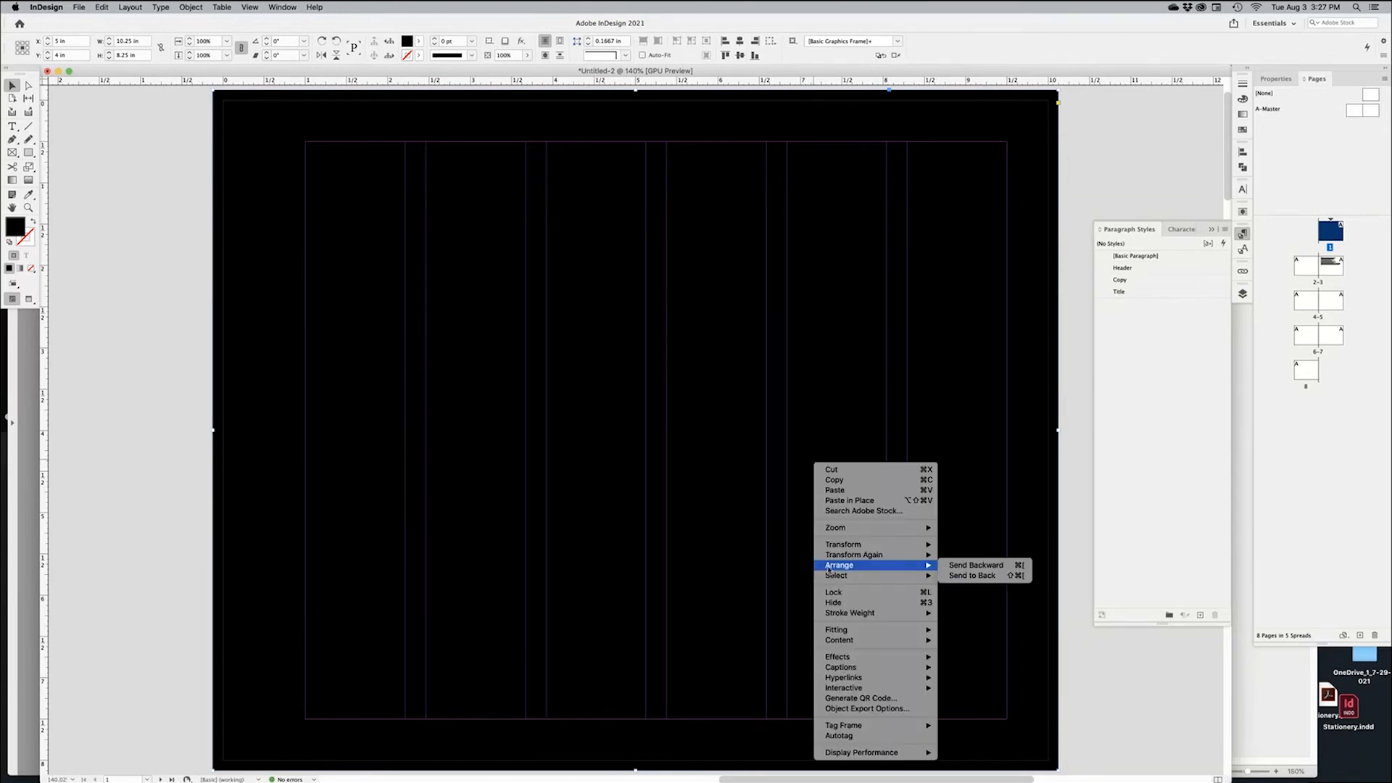
pyautogui.click(984, 576)
pyautogui.press('super+shift+a')
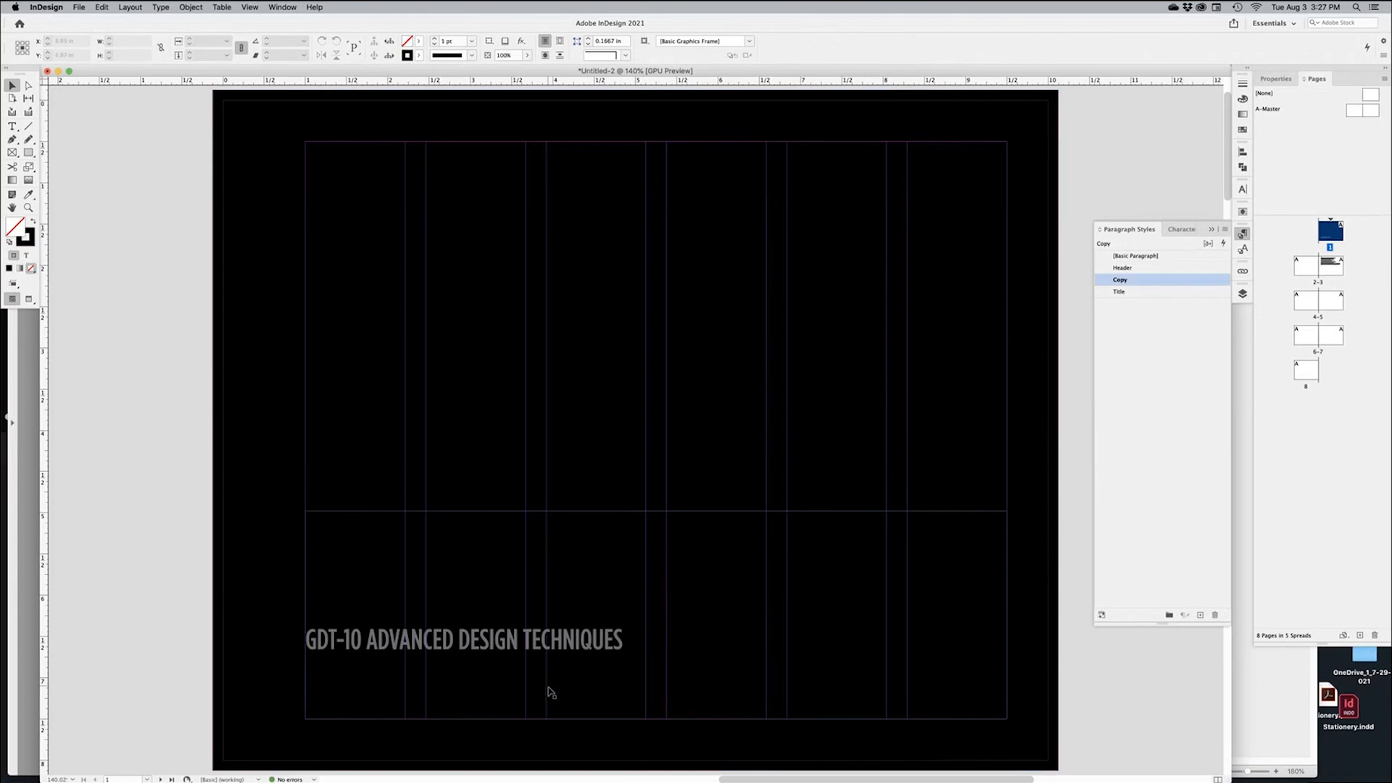
# Apply the [Paper] swatch to the DESIGN FUNDAMENTALS title text
pyautogui.press('w')
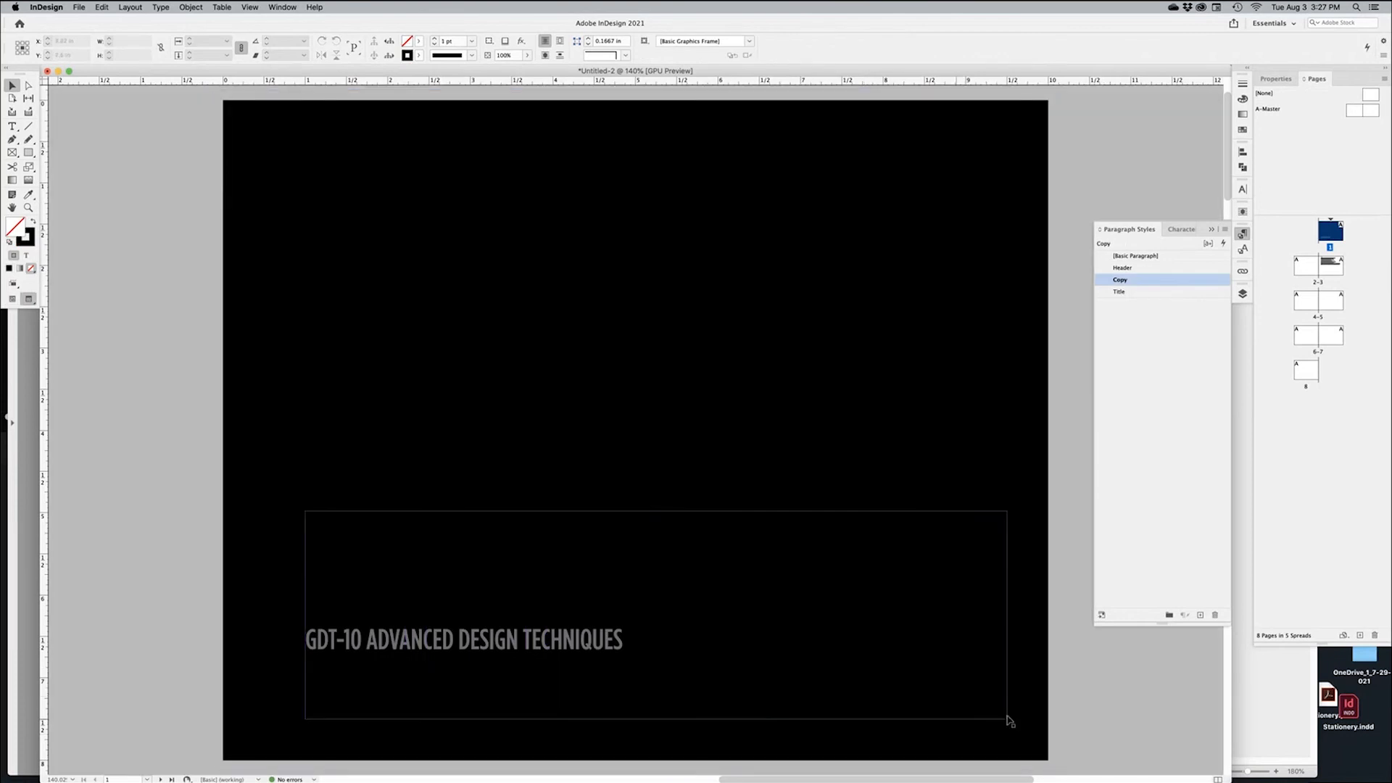
pyautogui.press('w')
pyautogui.press('w')
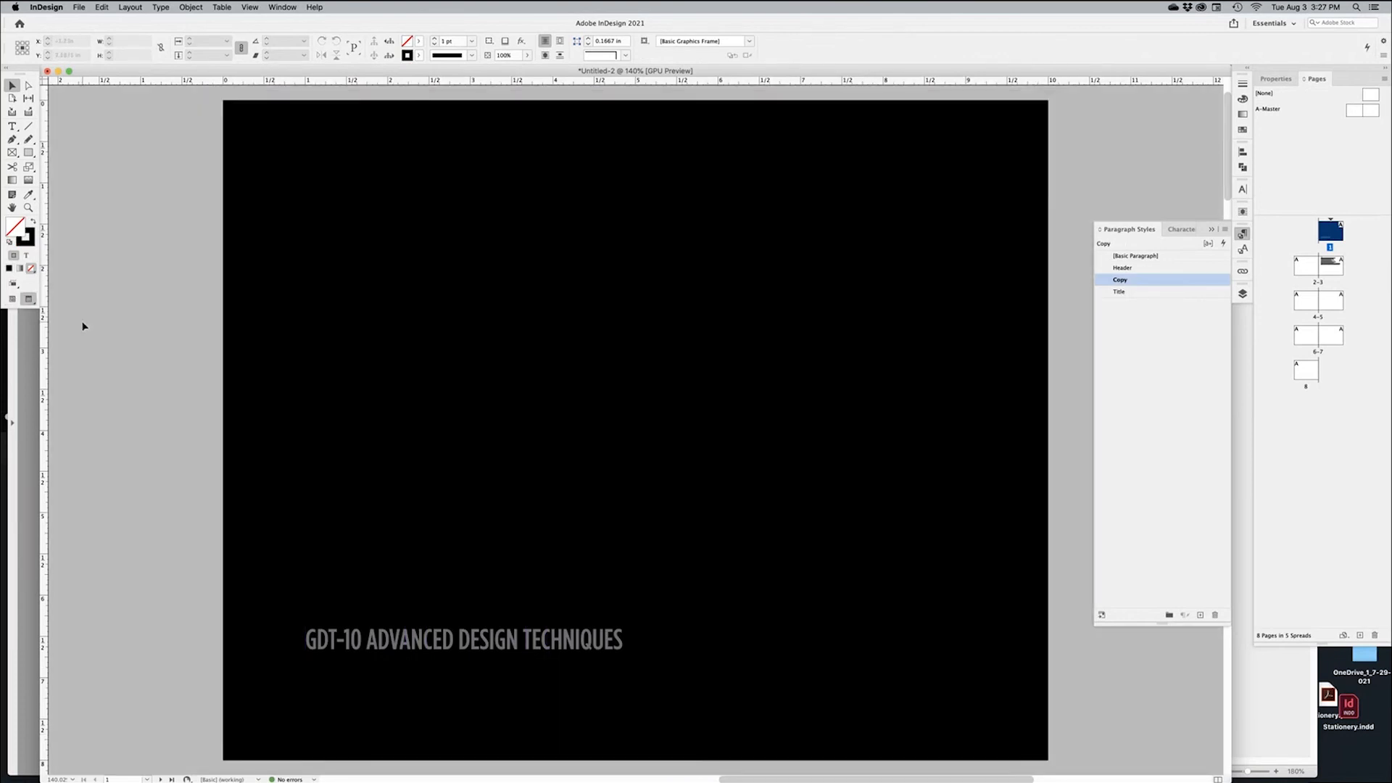
pyautogui.press('w')
pyautogui.click(29, 300)
pyautogui.click(458, 675)
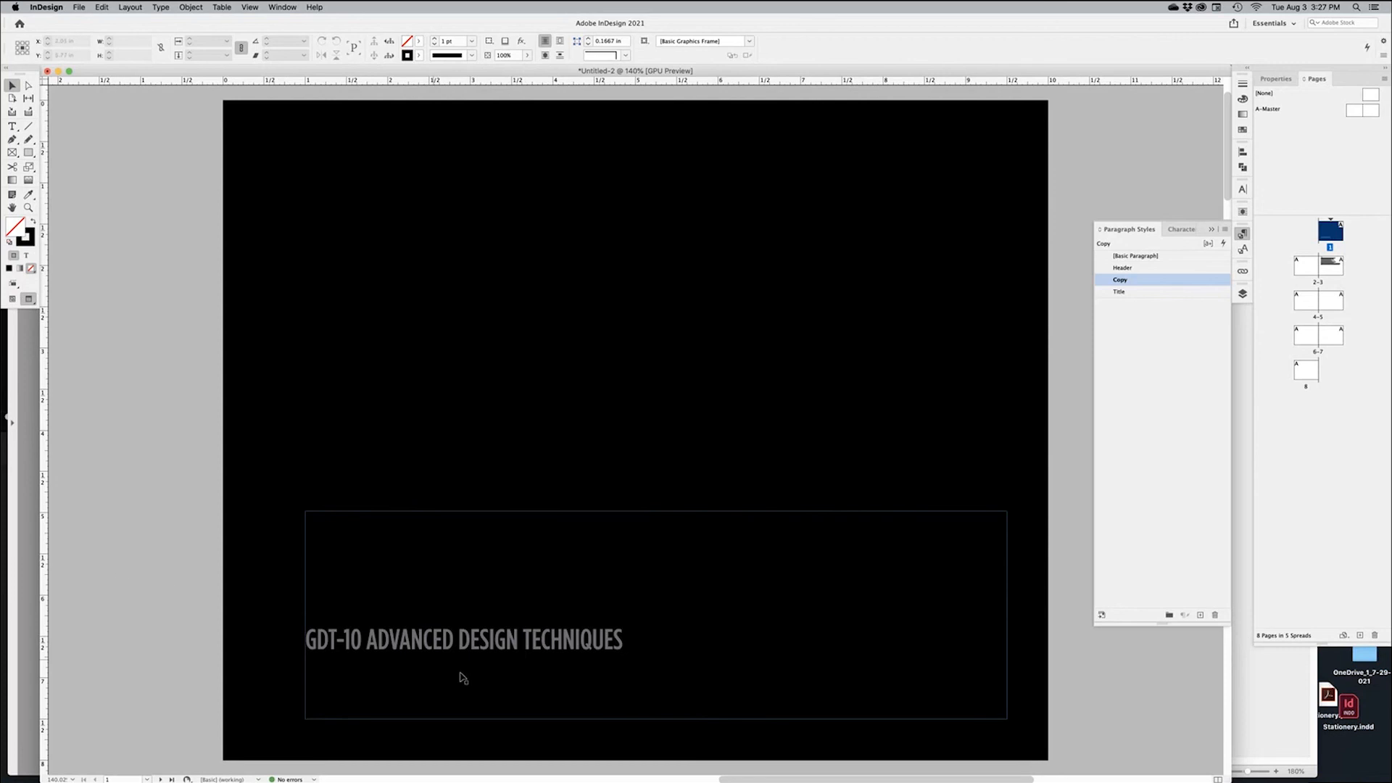
pyautogui.doubleClick(475, 678)
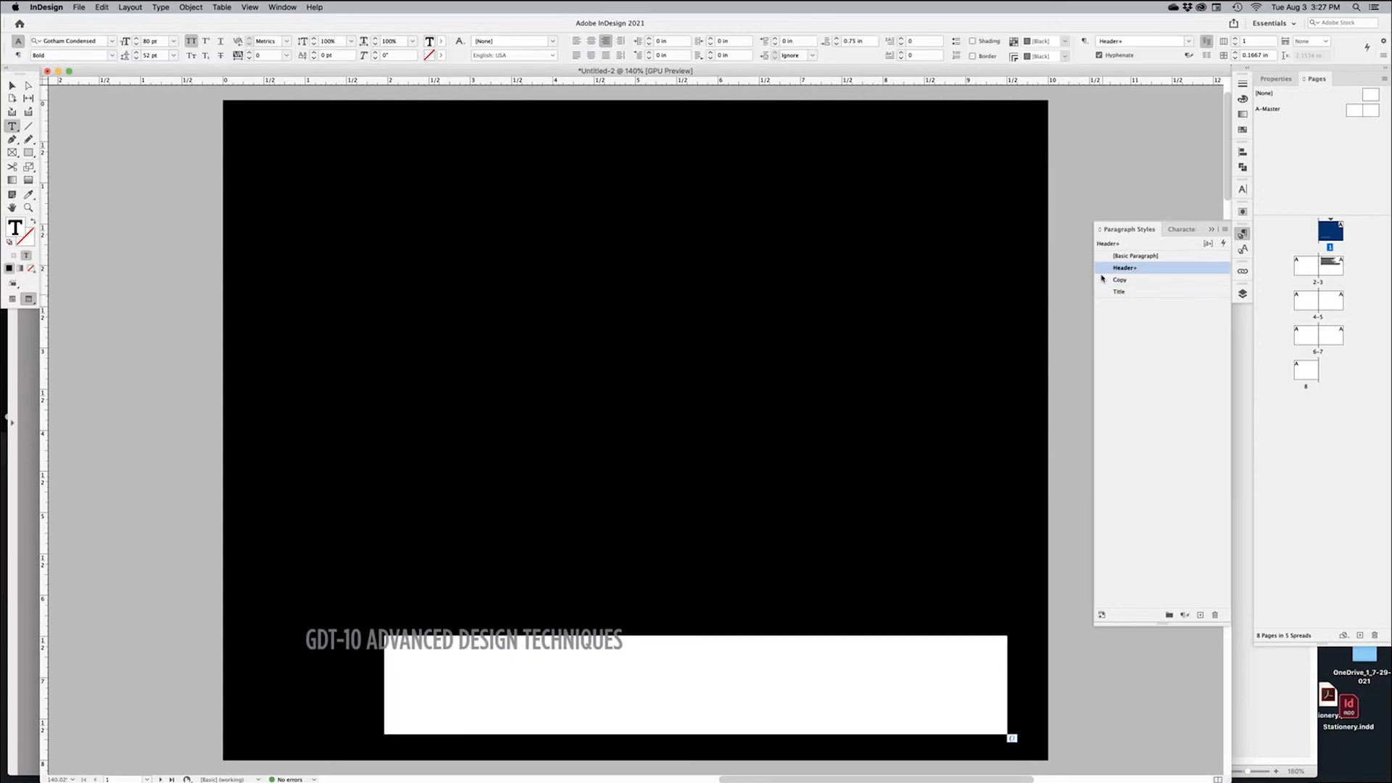
pyautogui.click(1243, 101)
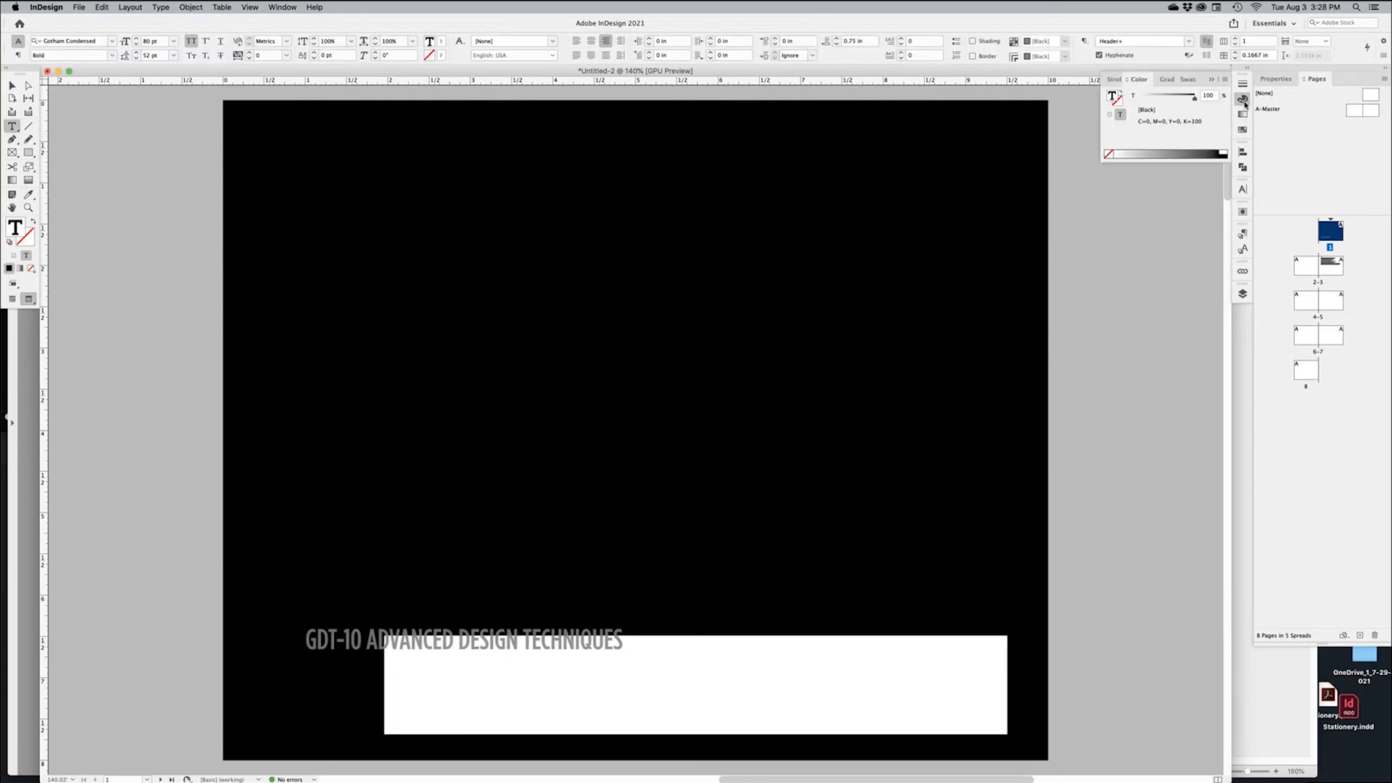
pyautogui.click(1243, 131)
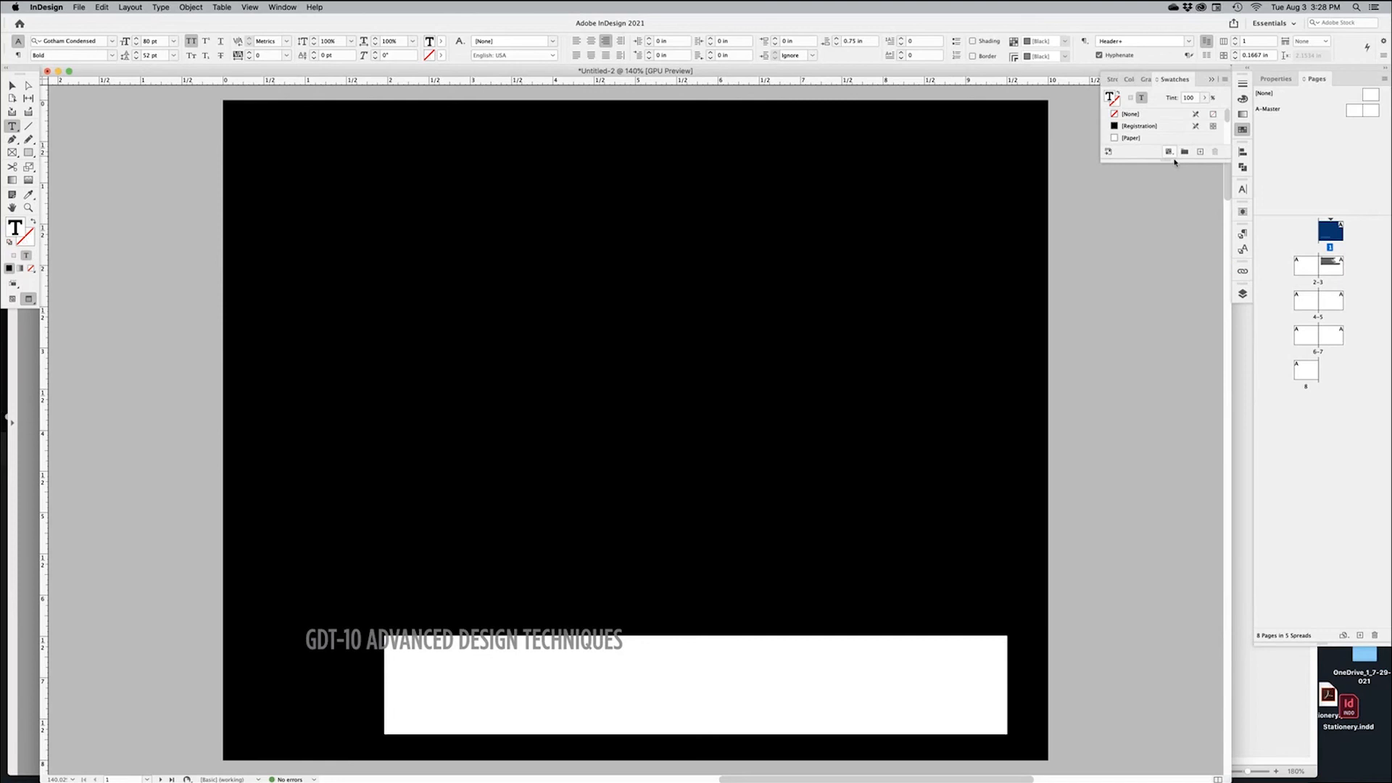
pyautogui.click(1131, 138)
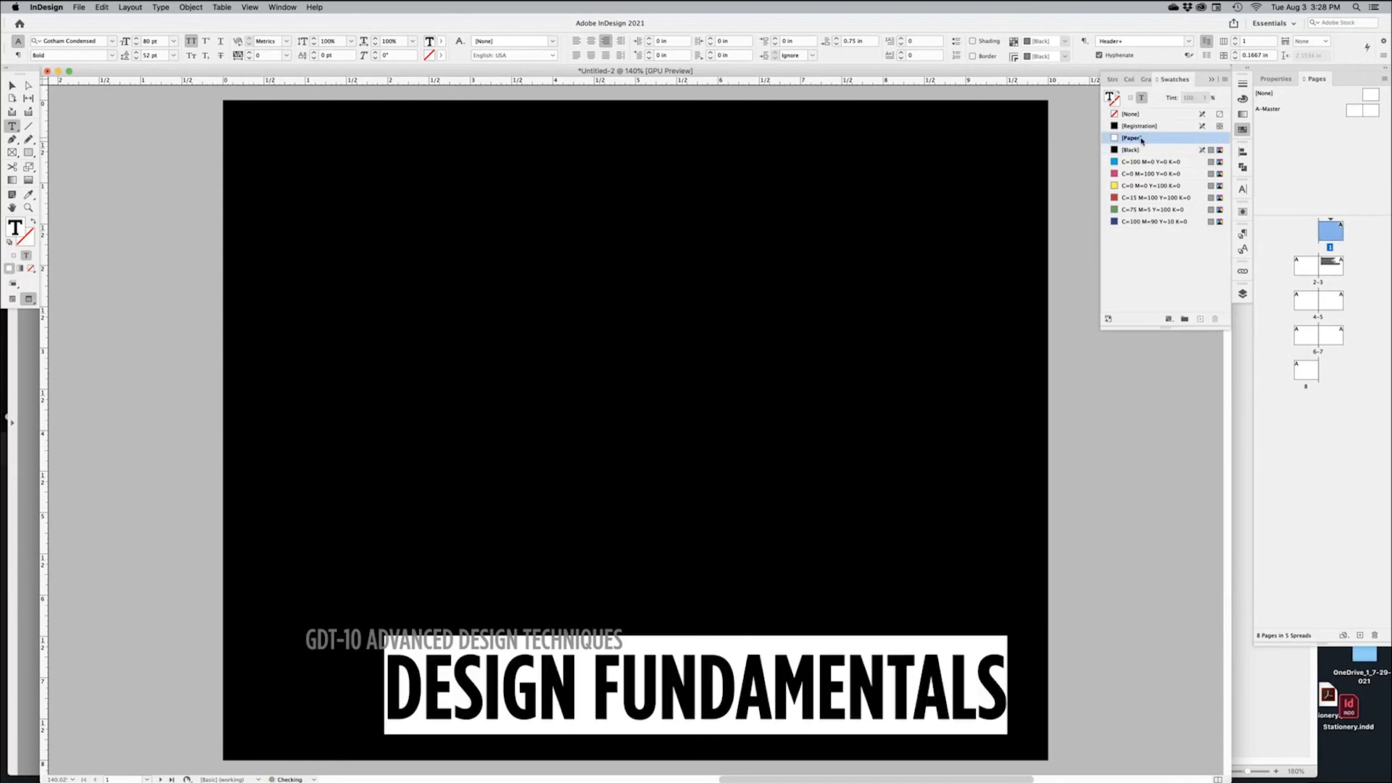
# Deselect the title to confirm it is white and recentre the cover at 100%
pyautogui.click(1097, 488)
pyautogui.click(12, 86)
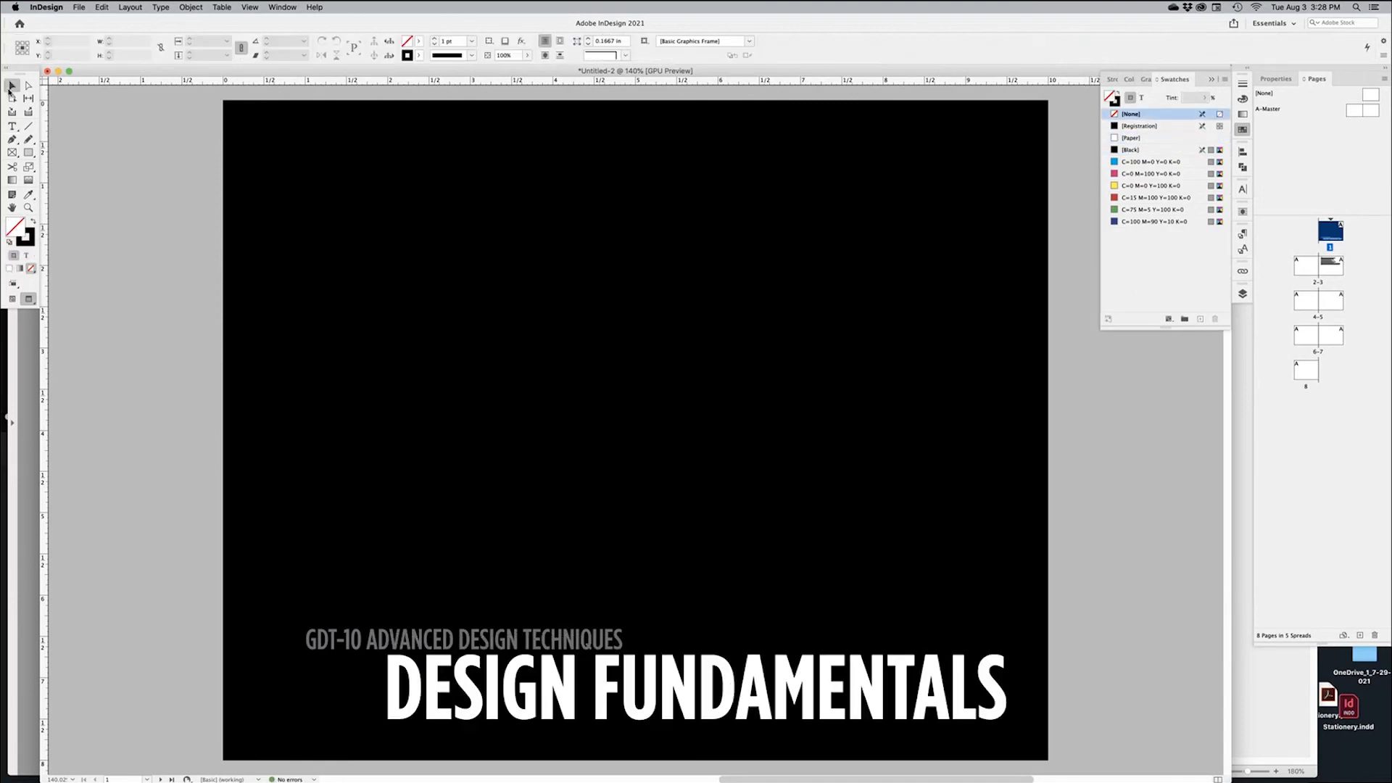
pyautogui.keyDown('alt'); pyautogui.keyDown('super'); pyautogui.click(568, 586); pyautogui.keyUp('super'); pyautogui.keyUp('alt')
pyautogui.keyDown('alt'); pyautogui.keyDown('super'); pyautogui.click(659, 525); pyautogui.keyUp('super'); pyautogui.keyUp('alt')
pyautogui.moveTo(751, 425); pyautogui.dragTo(612, 561)
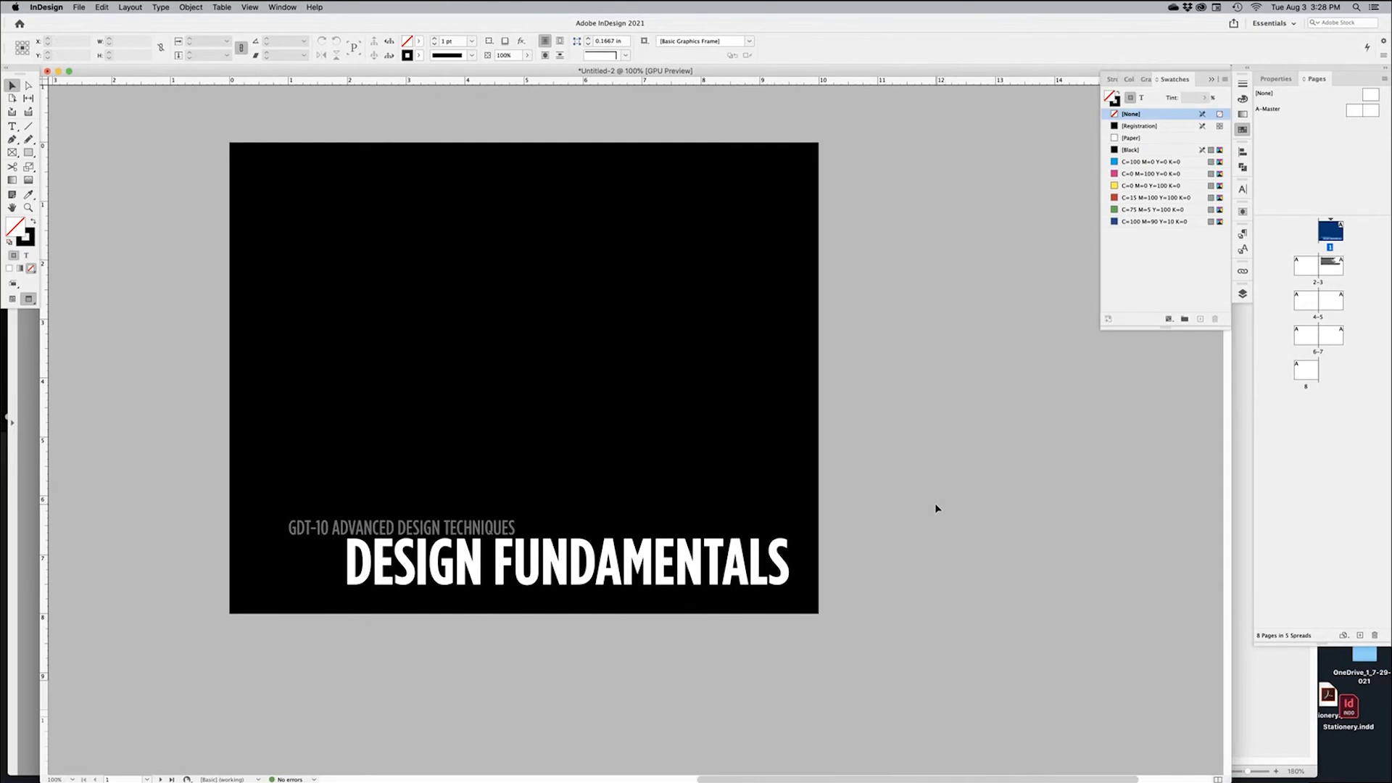
# Draw a small bar at the top guide corner and fill it with cyan
pyautogui.press('w')
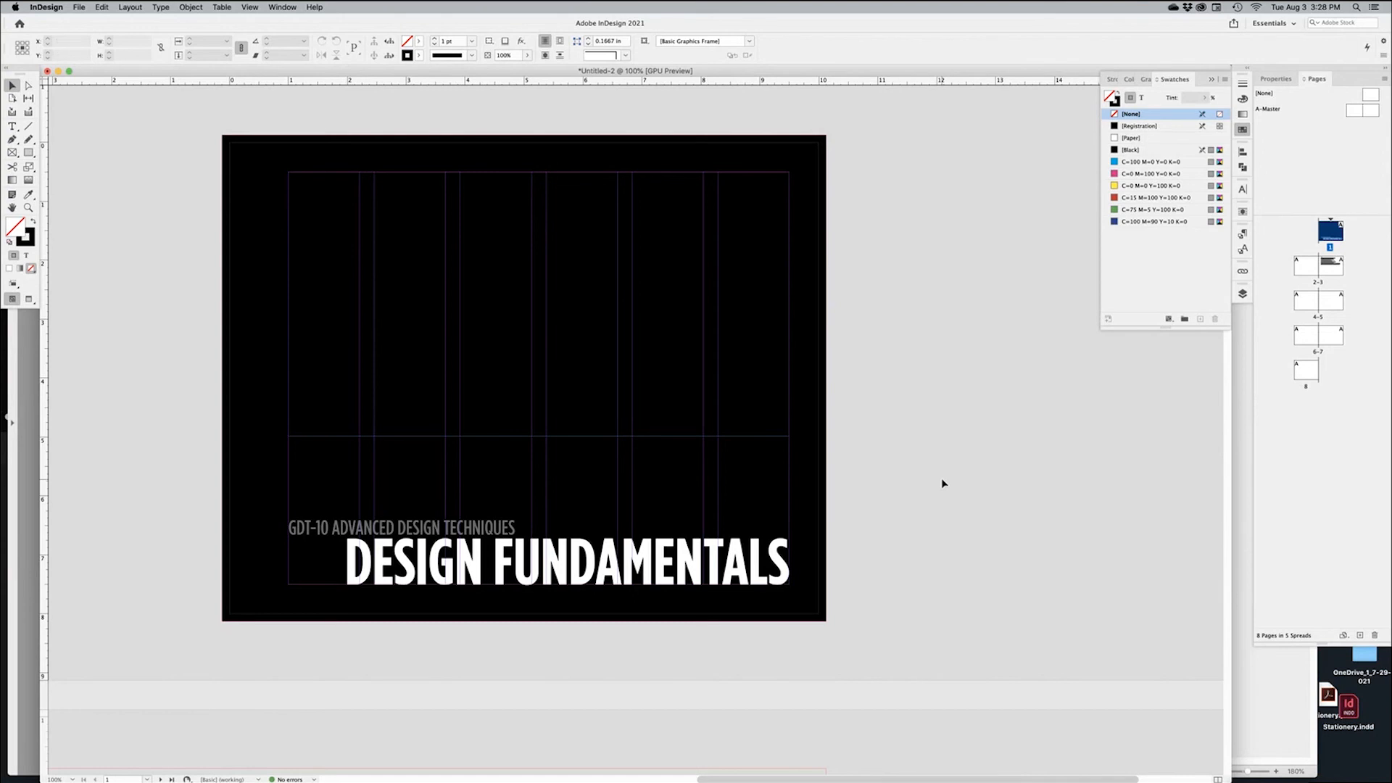
pyautogui.press('m')
pyautogui.hotkey('shift', 'x')
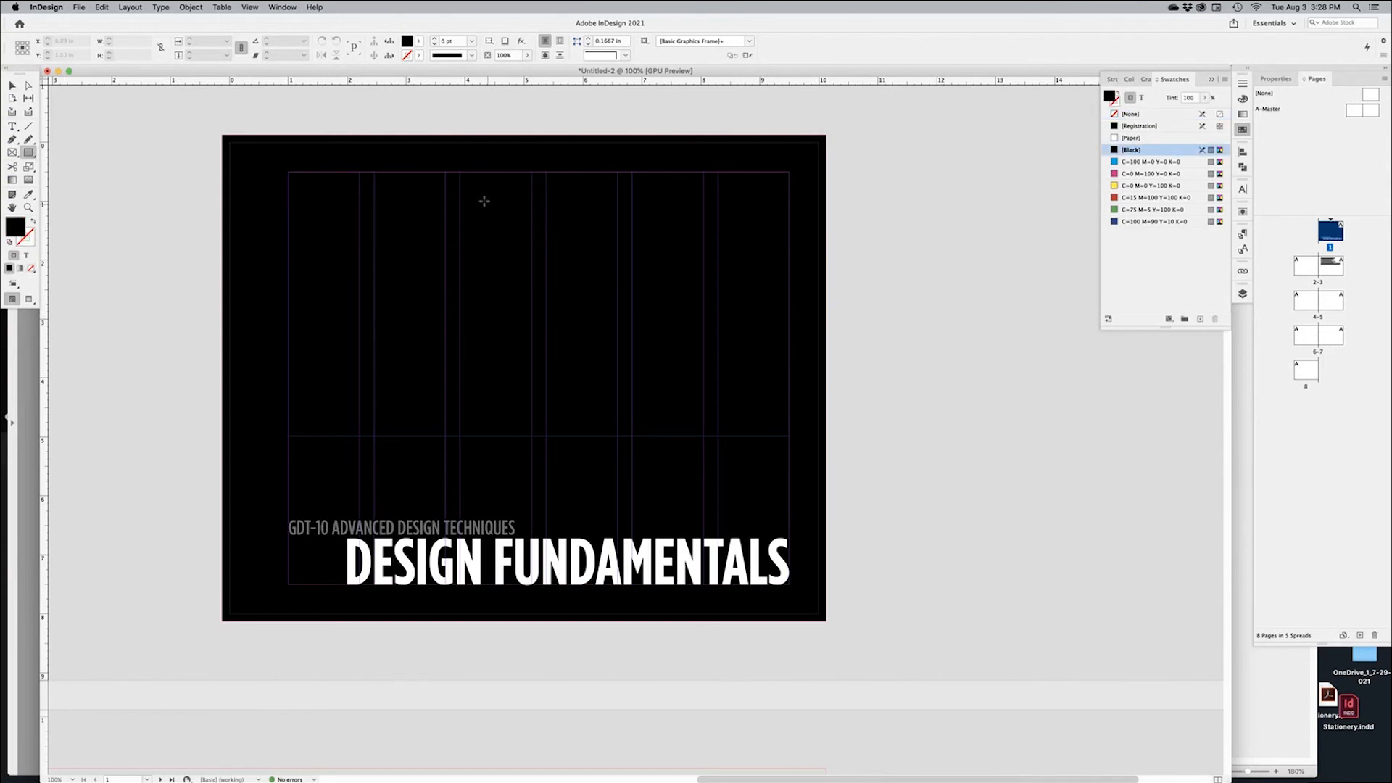
pyautogui.moveTo(459, 172); pyautogui.dragTo(531, 186)
pyautogui.scroll(5, 590, 205)
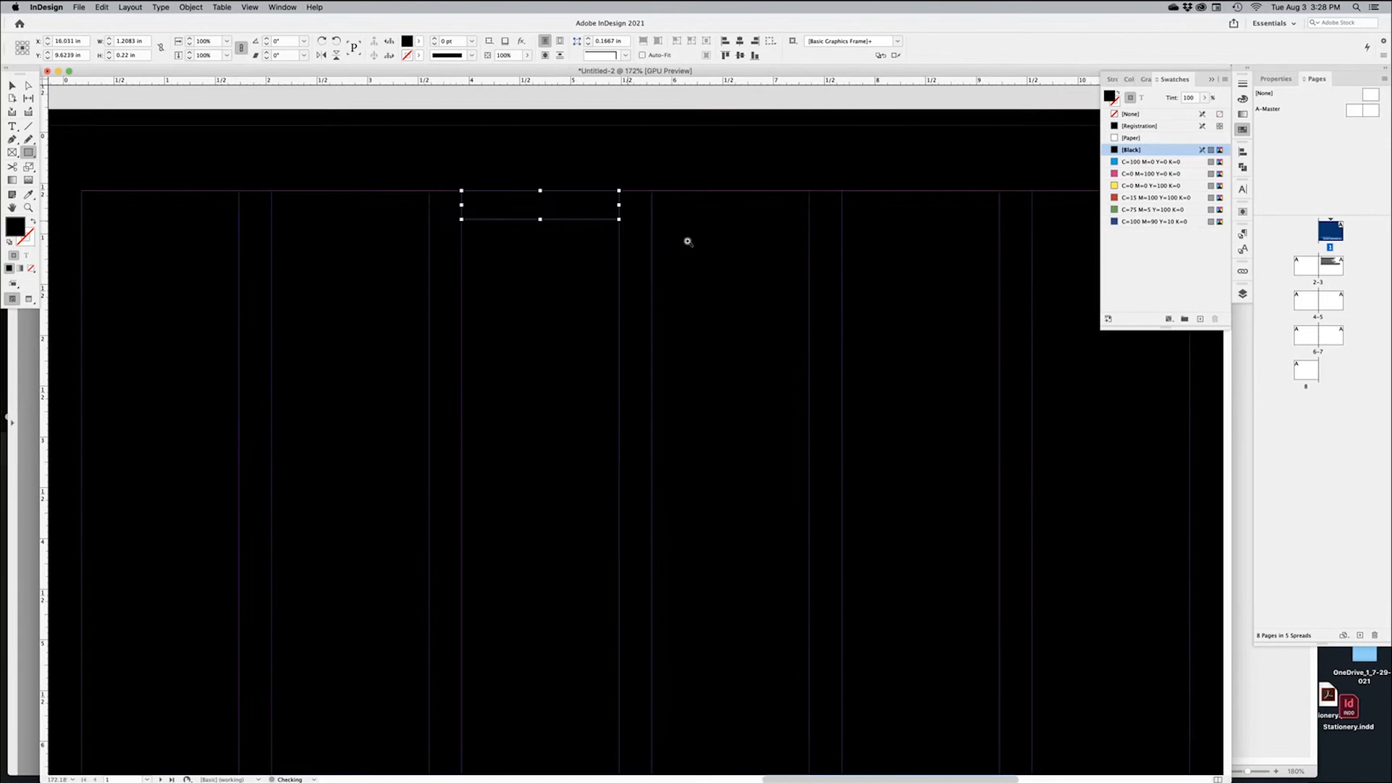
pyautogui.click(1137, 162)
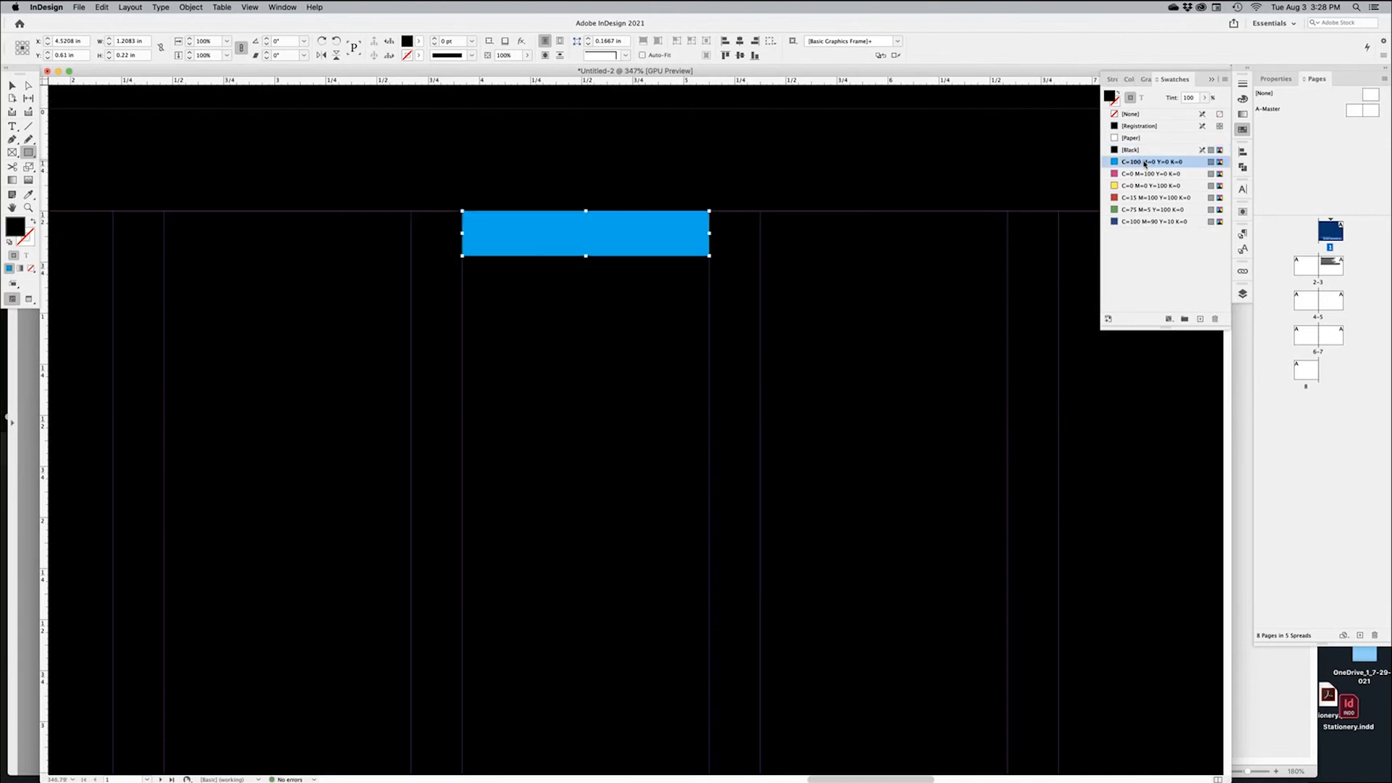
# Set the cyan bar's height to 0.1875 in from its top-left reference point
pyautogui.click(21, 44)
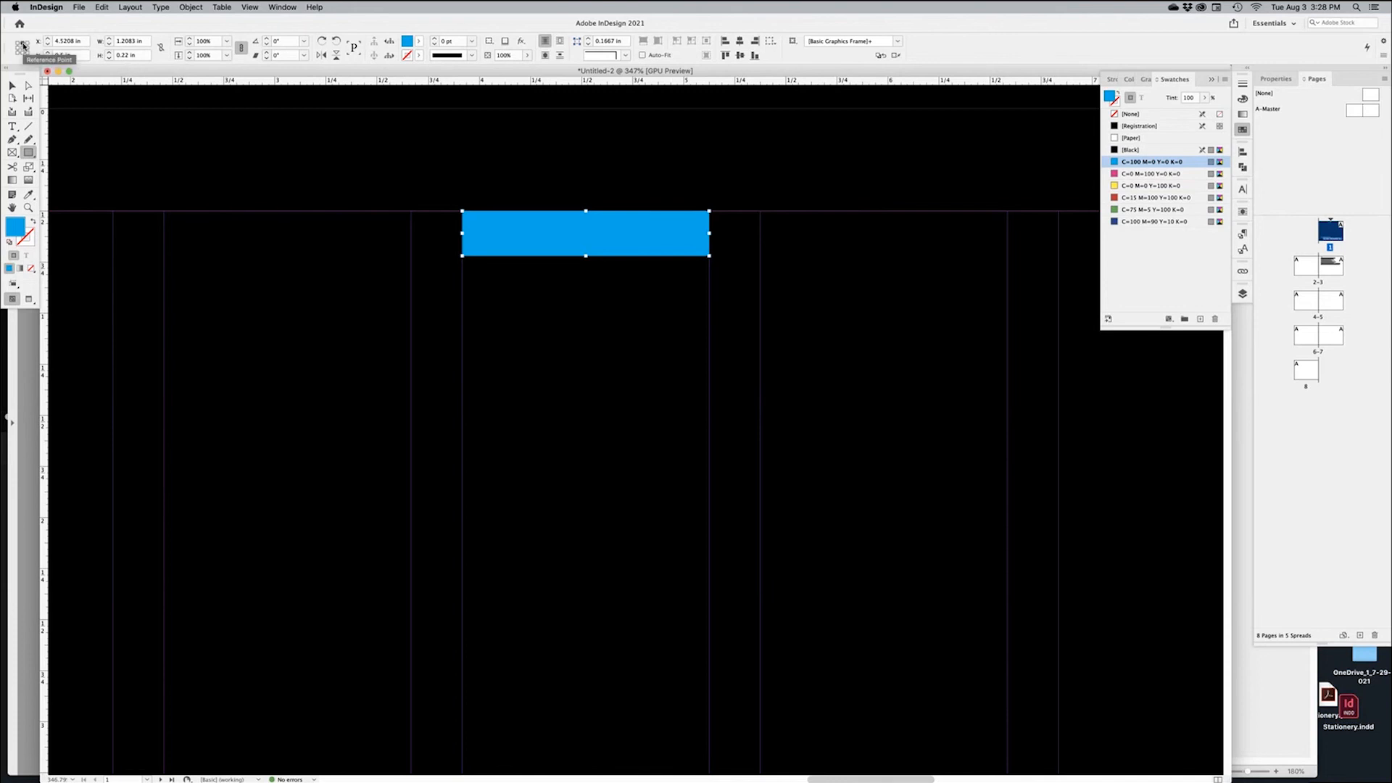
pyautogui.click(109, 53)
pyautogui.click(108, 54)
pyautogui.click(109, 54)
pyautogui.click(109, 54)
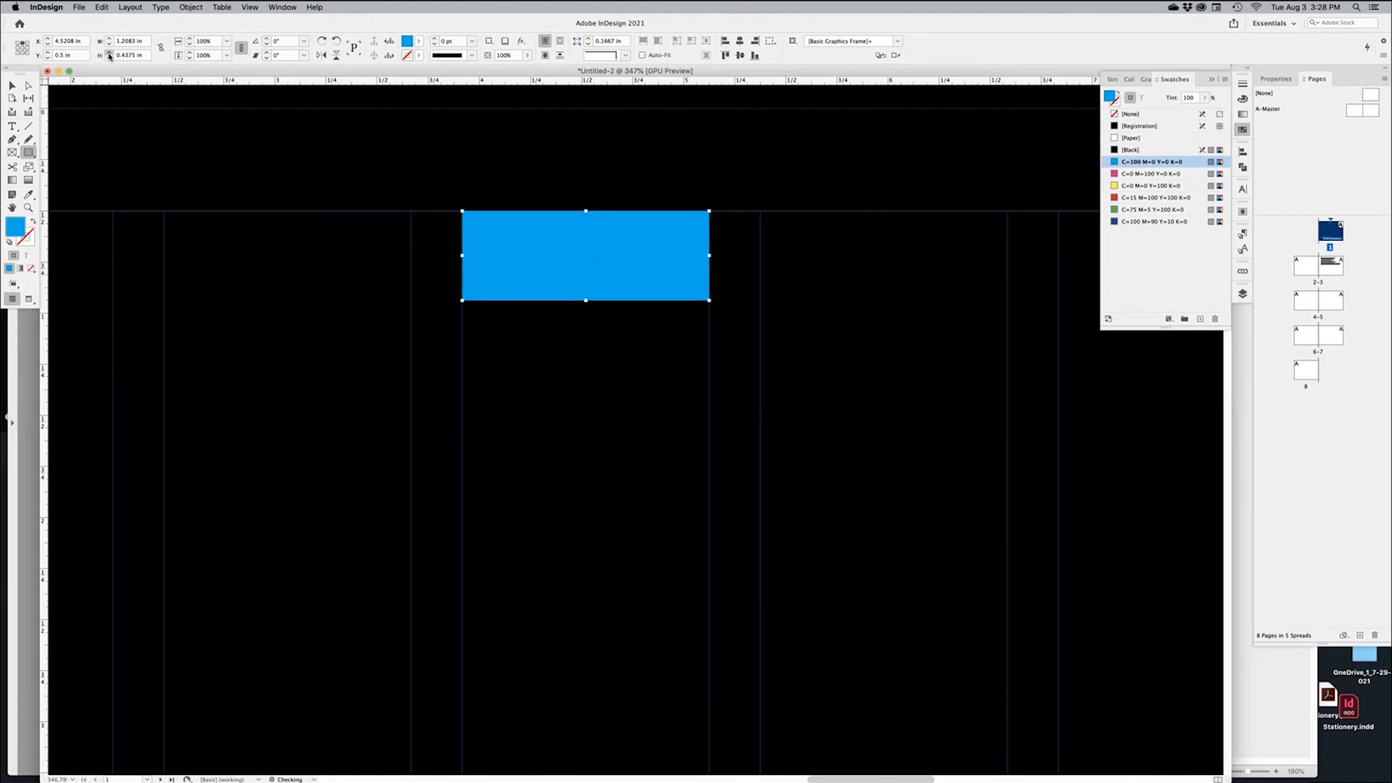
pyautogui.click(109, 53)
pyautogui.click(109, 58)
pyautogui.click(109, 58)
pyautogui.click(109, 58)
pyautogui.click(109, 58)
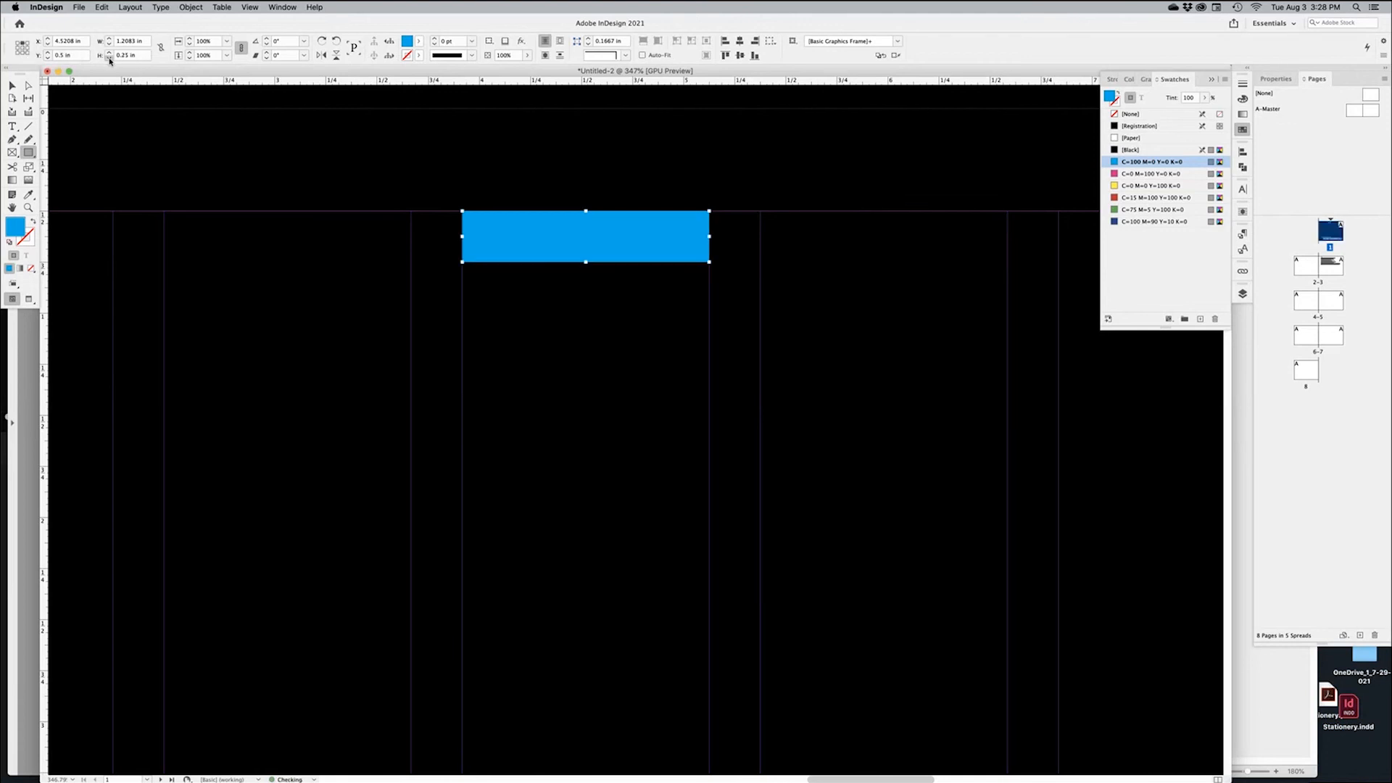
pyautogui.click(109, 58)
pyautogui.click(109, 54)
pyautogui.click(108, 58)
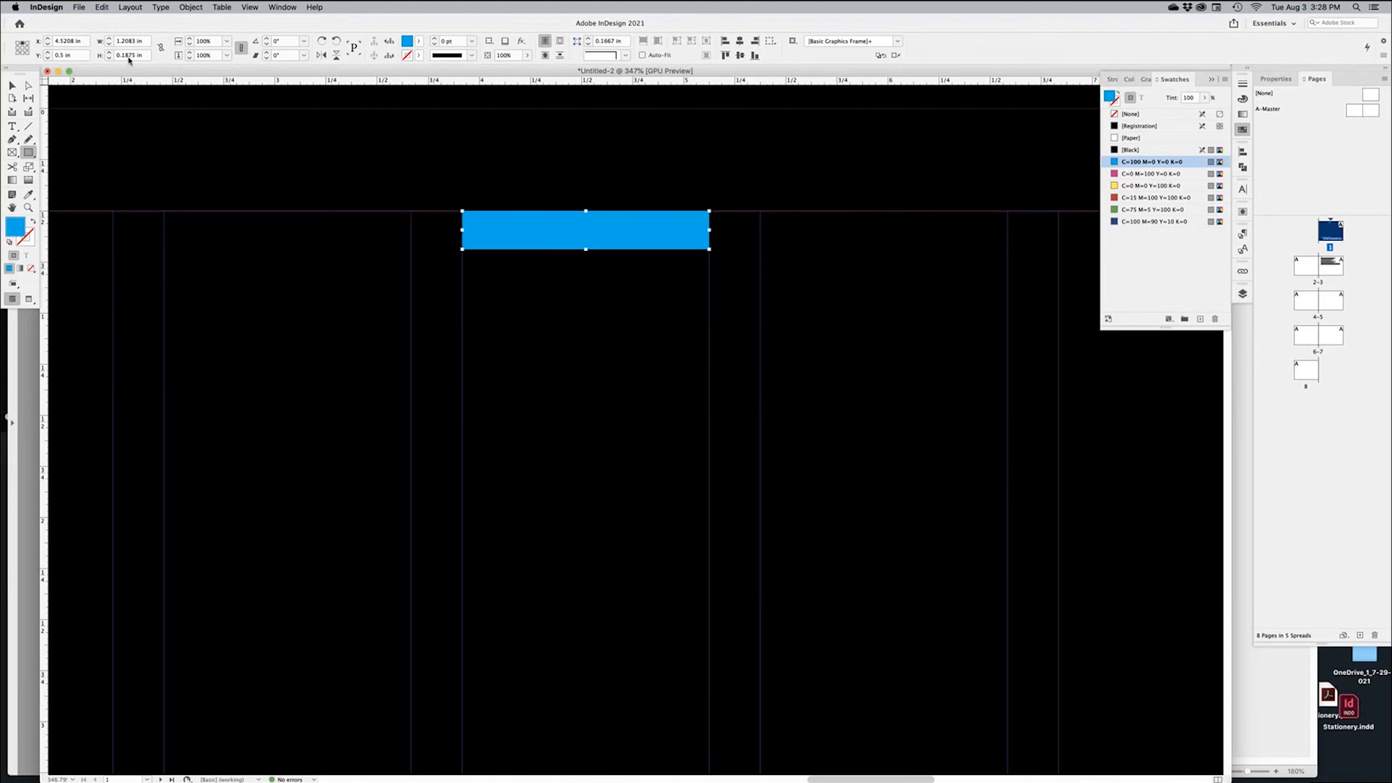
# Deselect the cyan bar and zoom out to view more of the cover
pyautogui.click(14, 86)
pyautogui.press('super+minus')
pyautogui.press('super+minus')
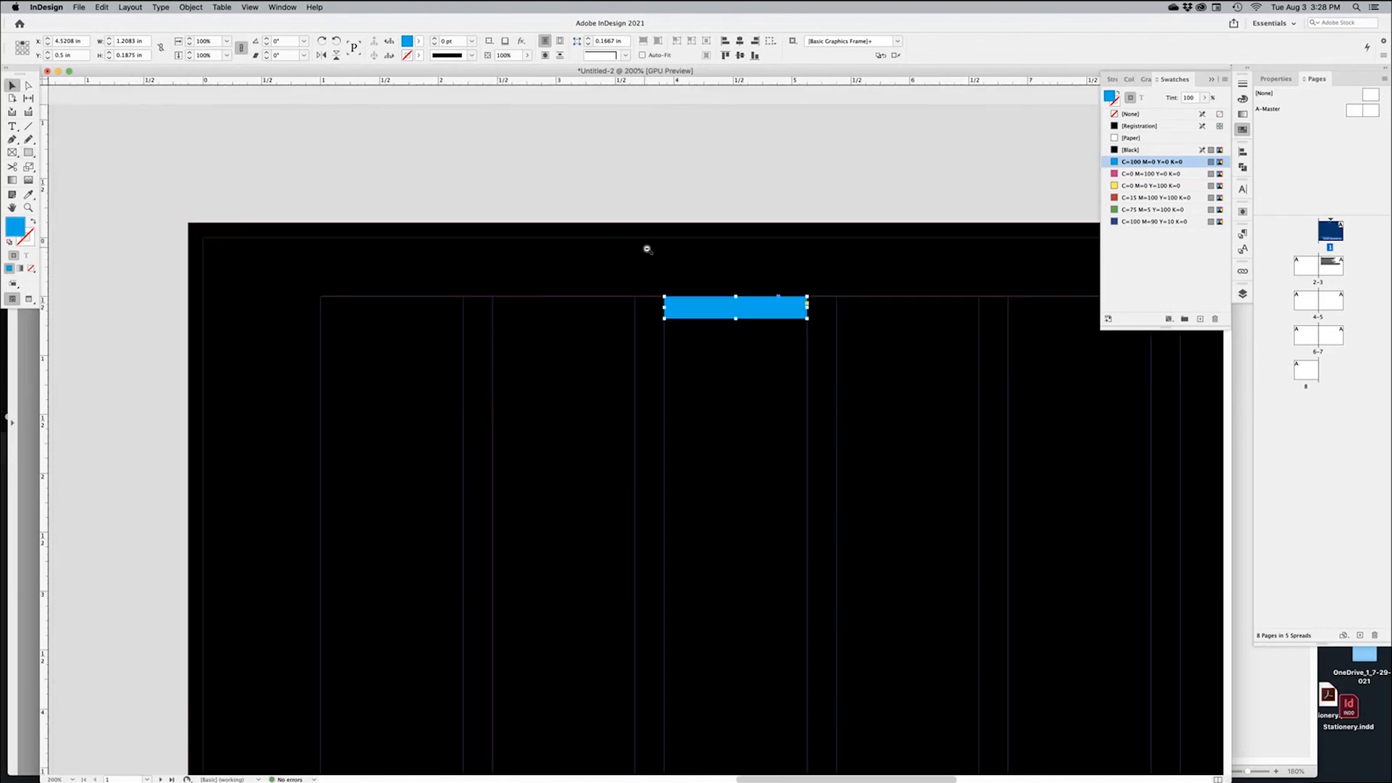
pyautogui.click(715, 188)
pyautogui.click(773, 259)
pyautogui.hscroll(4, 369, 242)
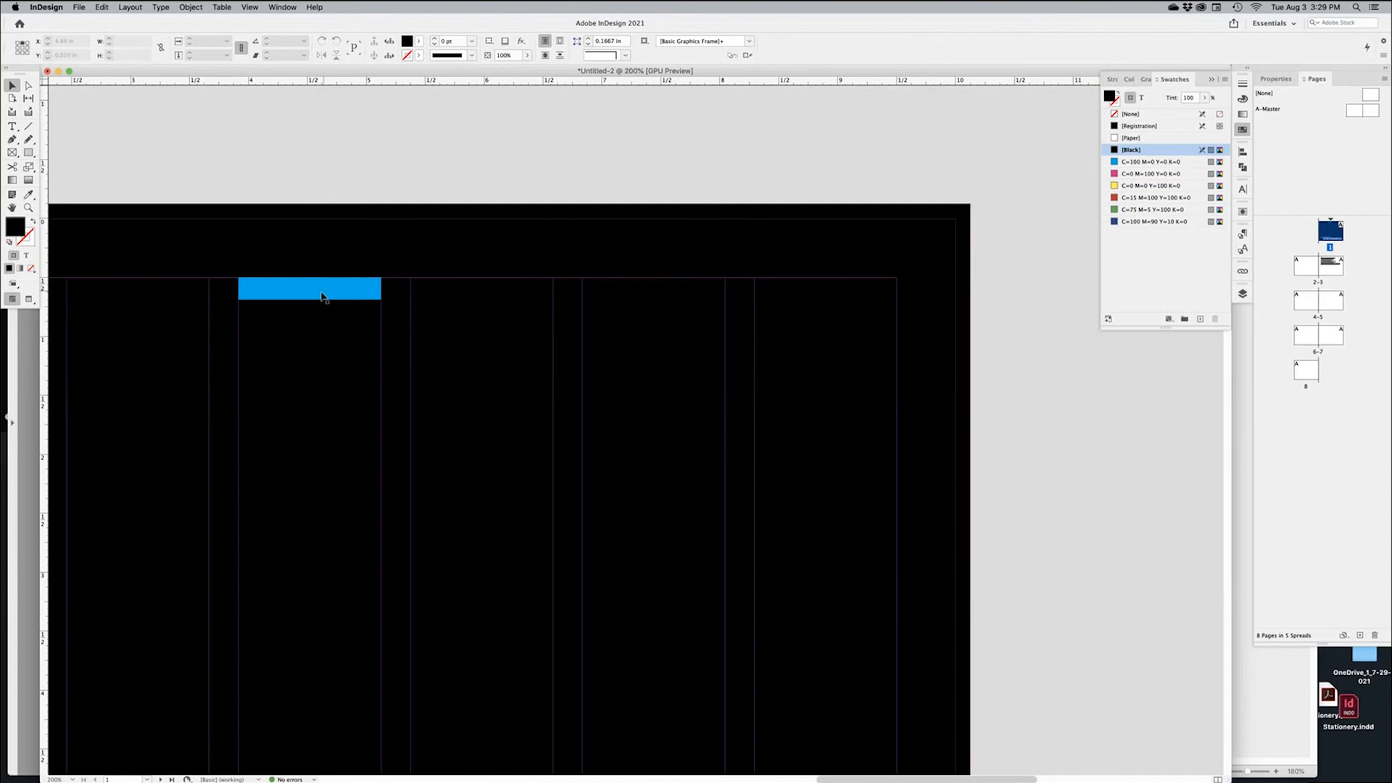
# Alt-drag copies of the cyan bar across the next columns to form a row of four
pyautogui.click(323, 291)
pyautogui.moveTo(394, 293); pyautogui.dragTo(858, 295)
pyautogui.click(1016, 340)
pyautogui.press('w')
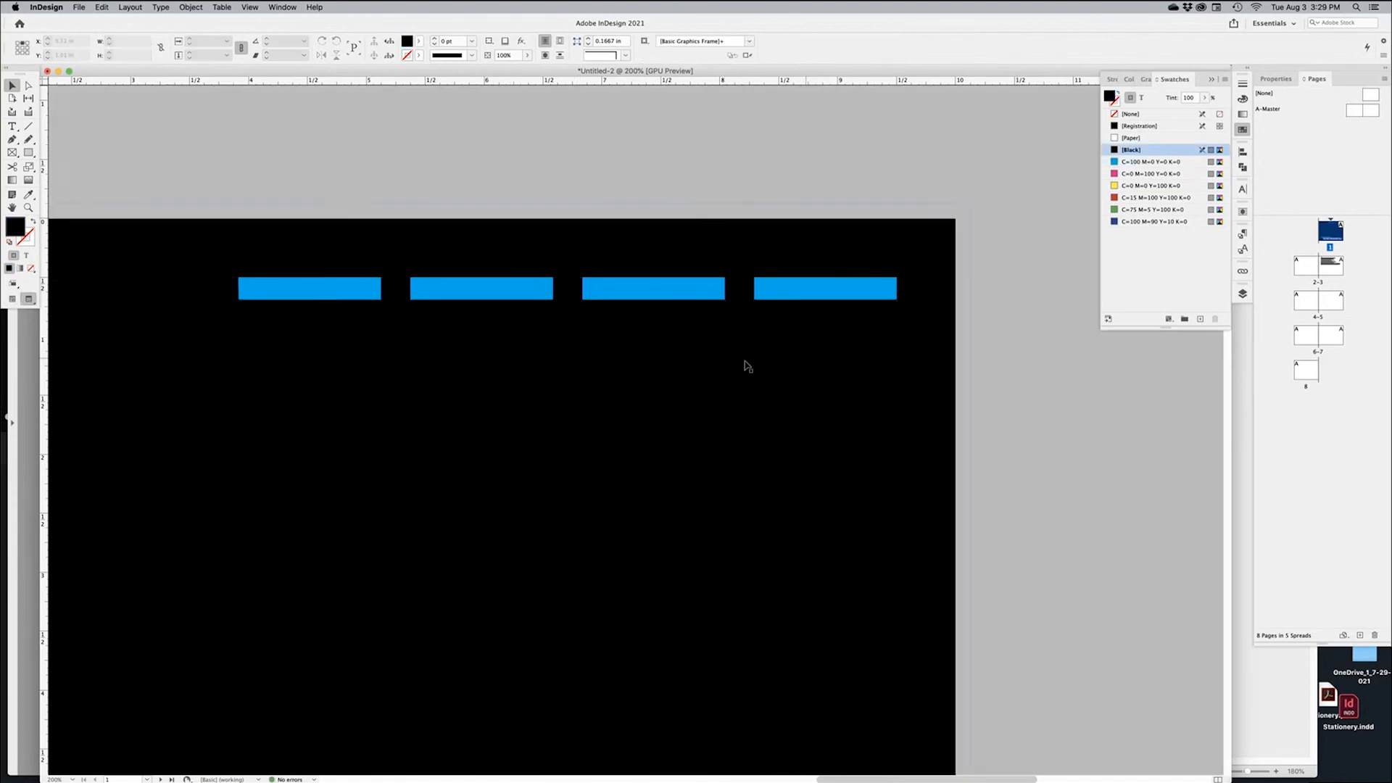
pyautogui.press('super+minus')
pyautogui.press('w')
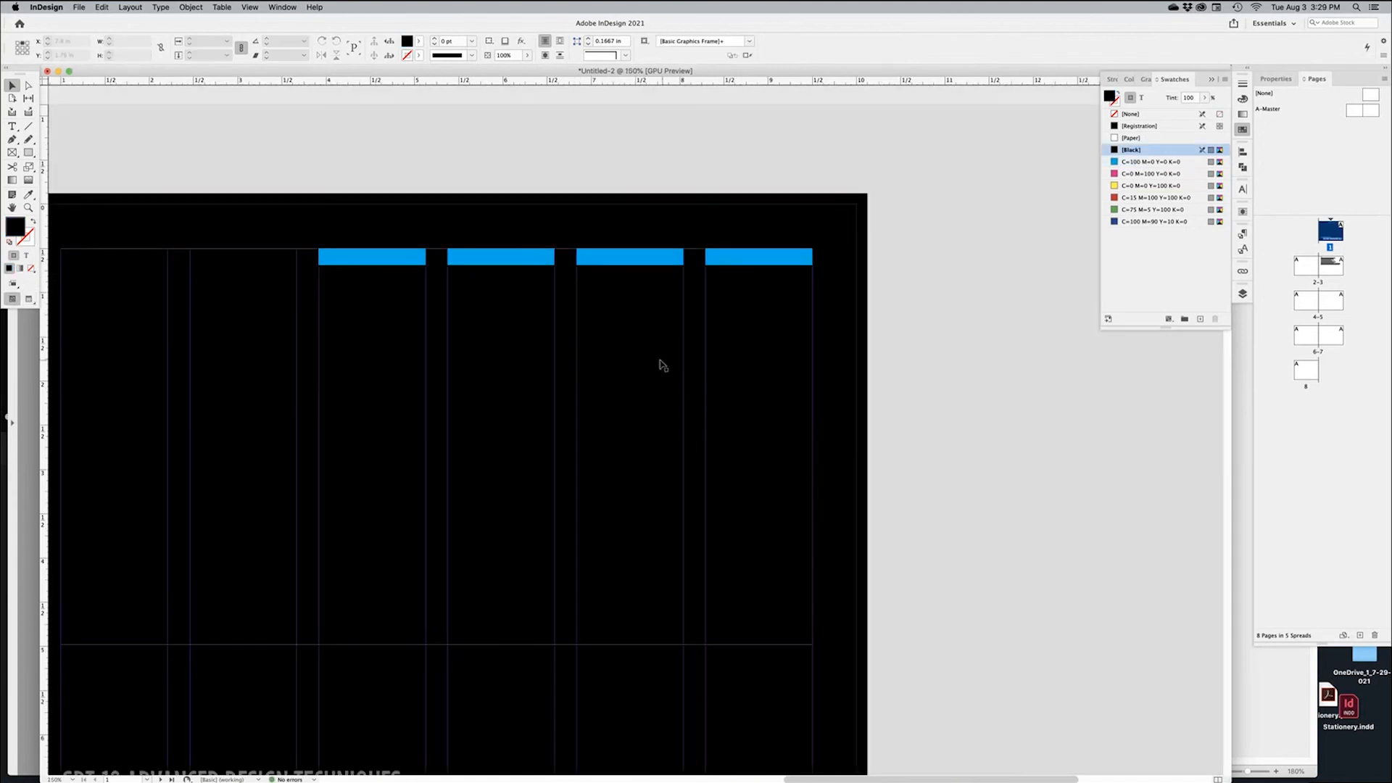
# Fill the second bar magenta and the third bar yellow
pyautogui.click(504, 263)
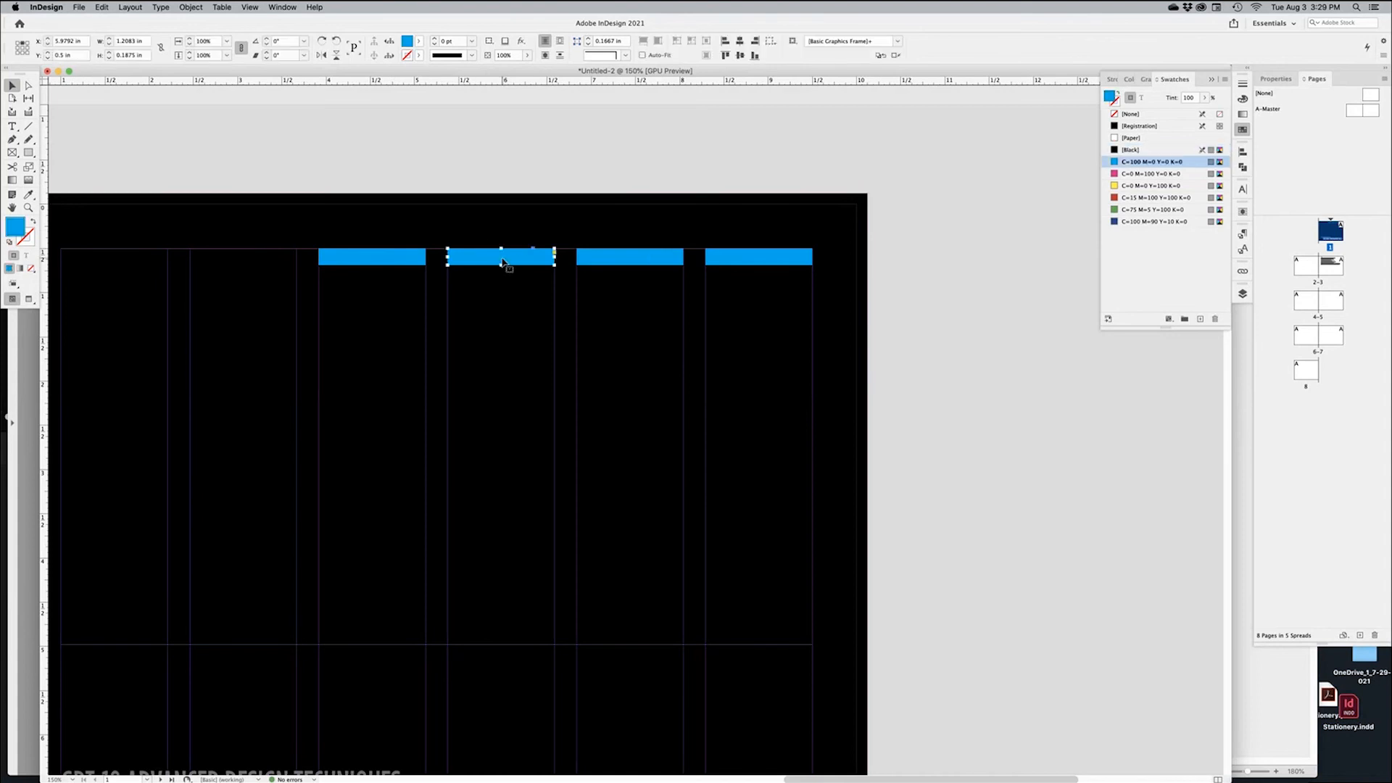
pyautogui.click(1167, 177)
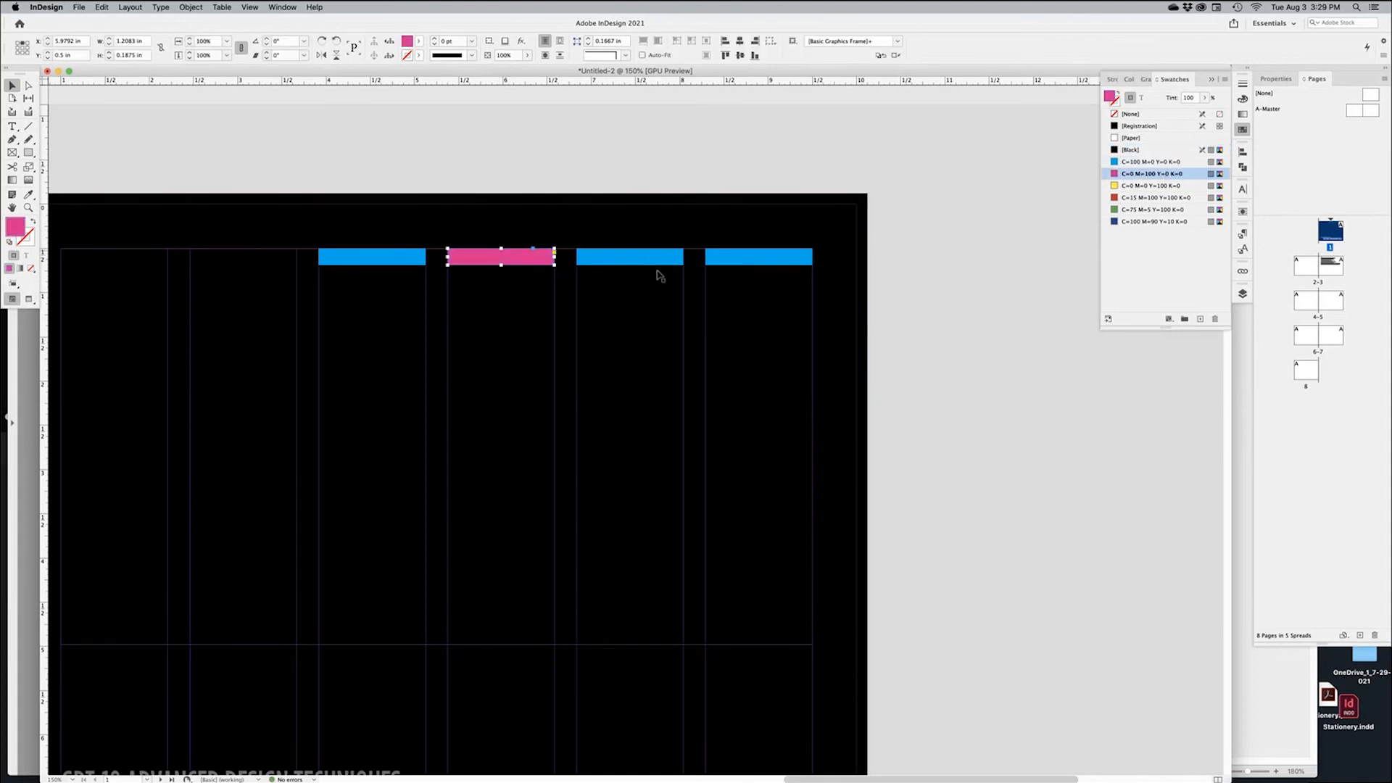
pyautogui.click(625, 256)
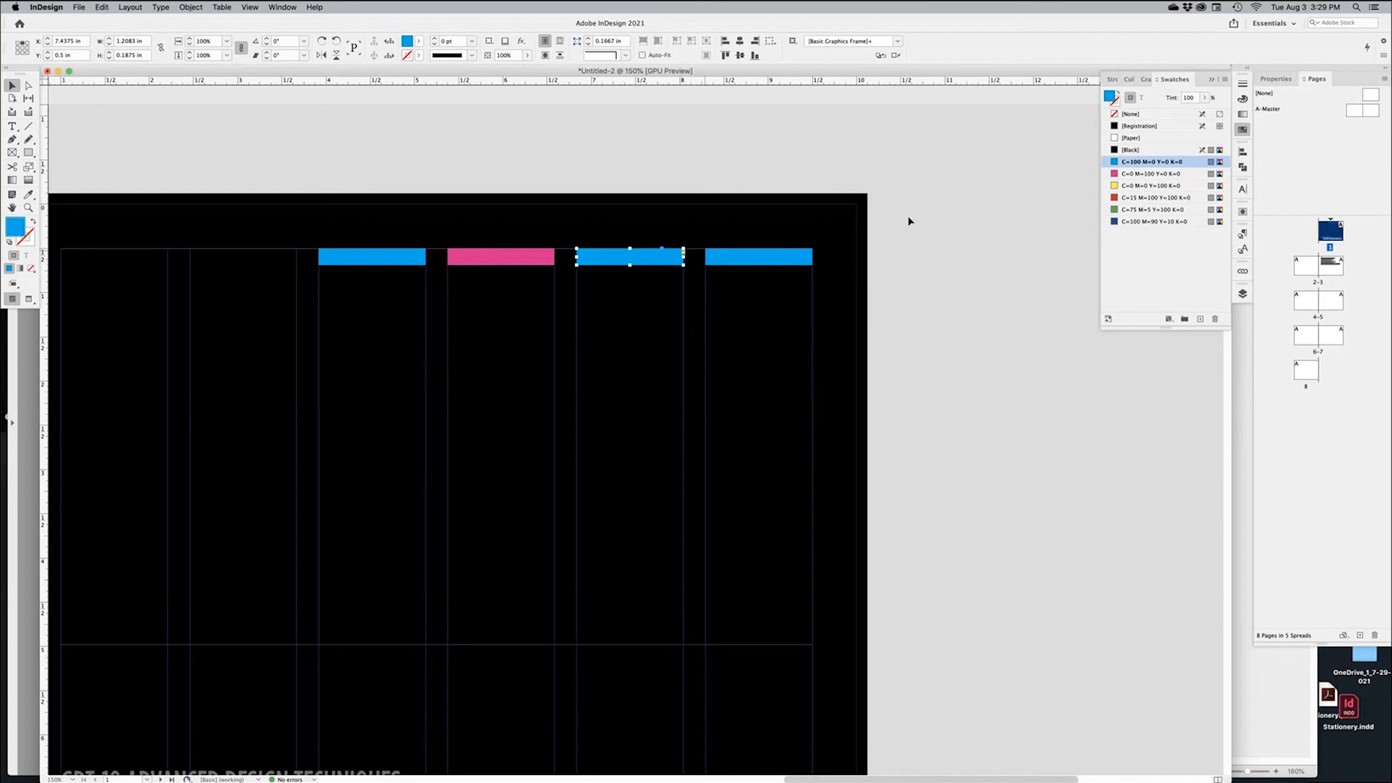
pyautogui.click(1148, 187)
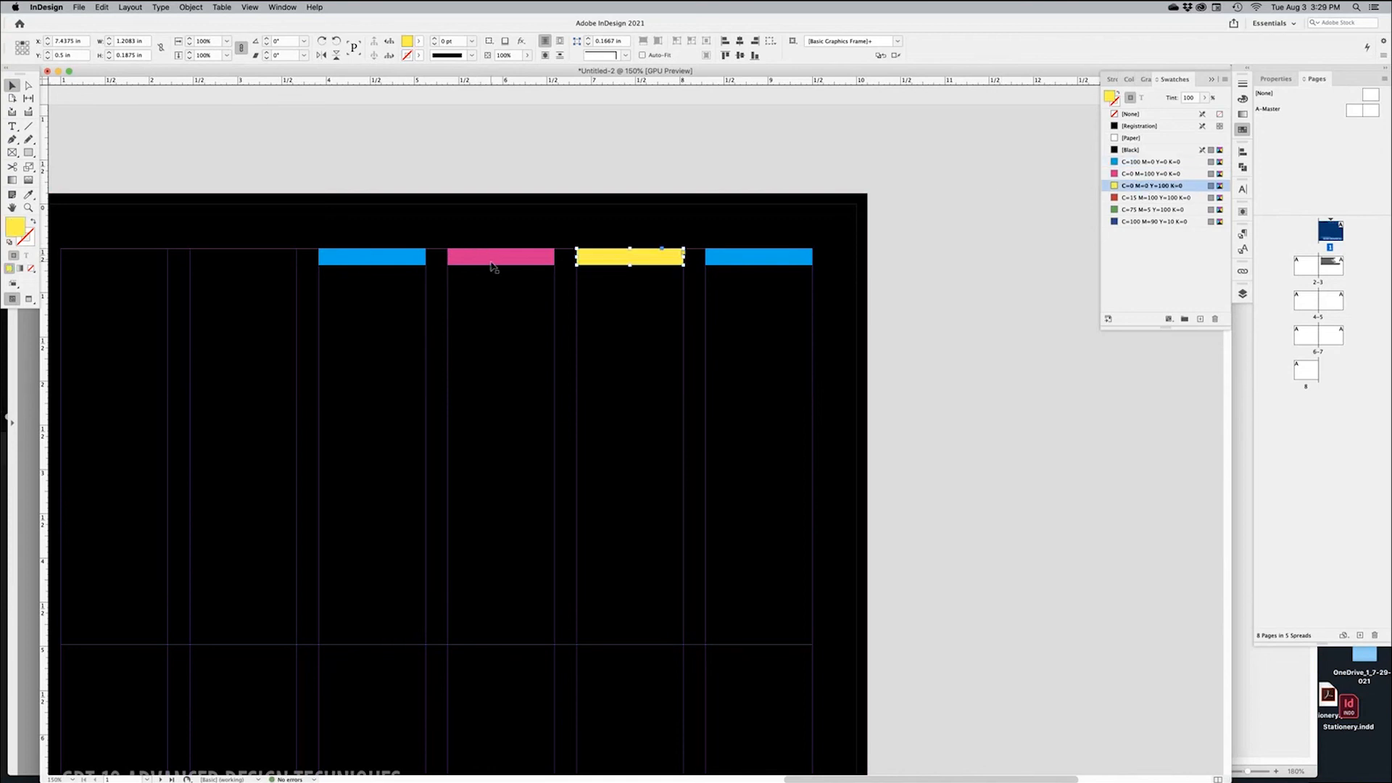
# Give the fourth bar no fill and a white [Paper] outline
pyautogui.click(733, 261)
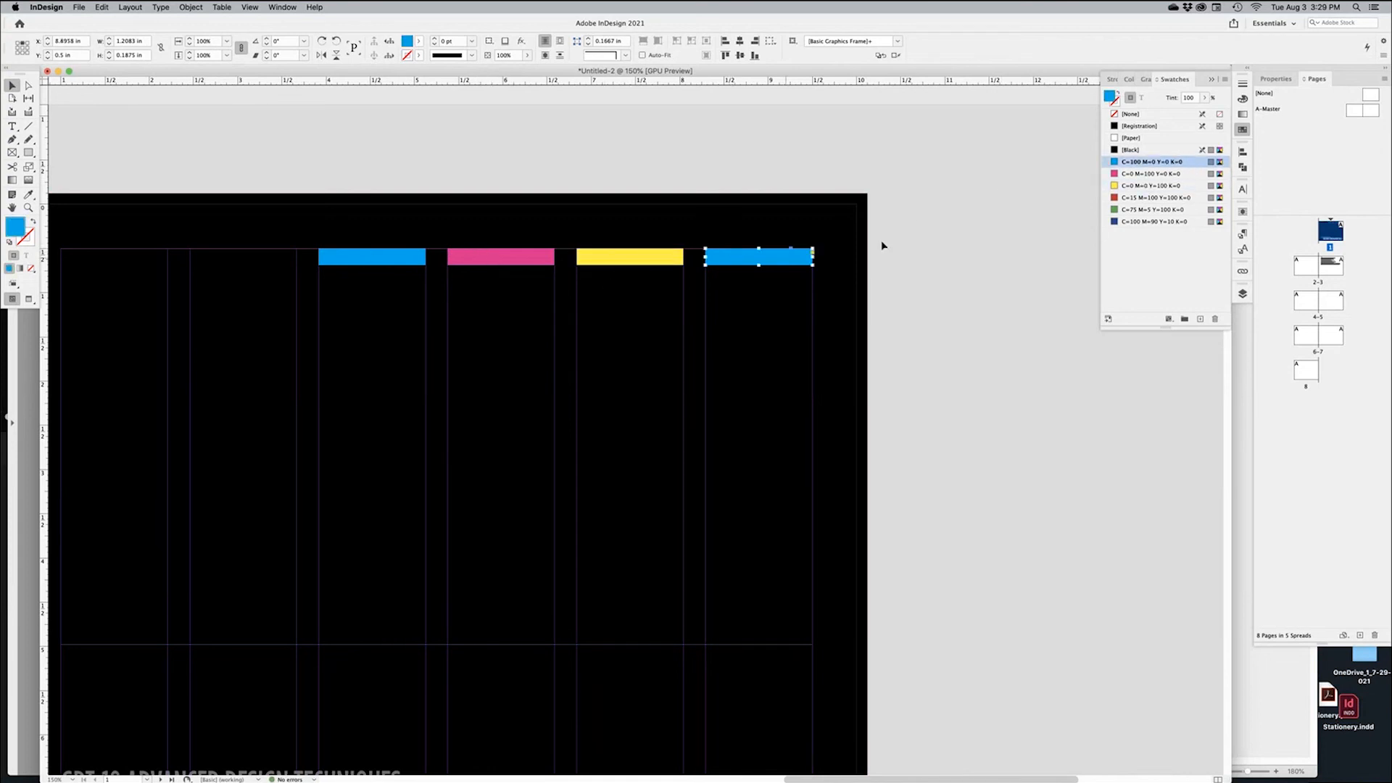
pyautogui.click(33, 224)
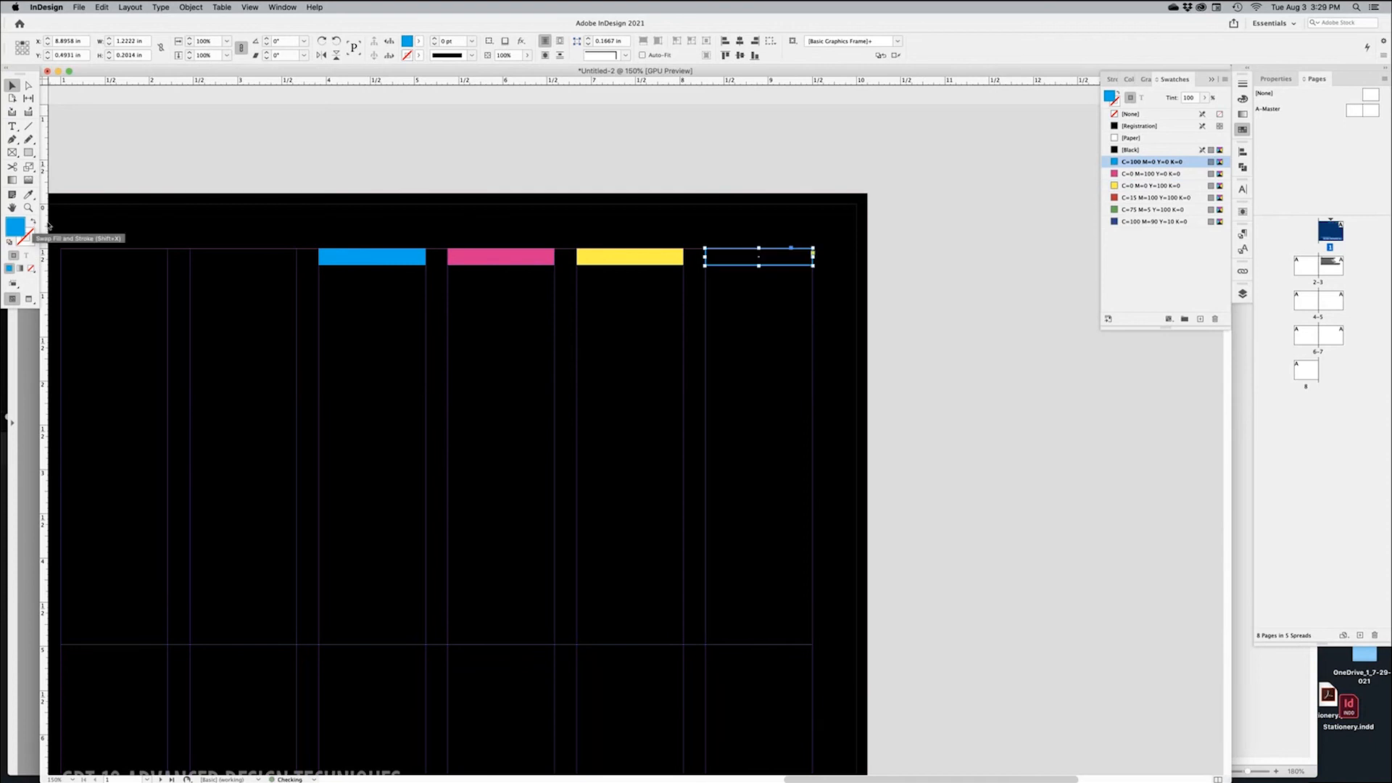
pyautogui.click(1117, 106)
pyautogui.click(1132, 139)
pyautogui.click(991, 336)
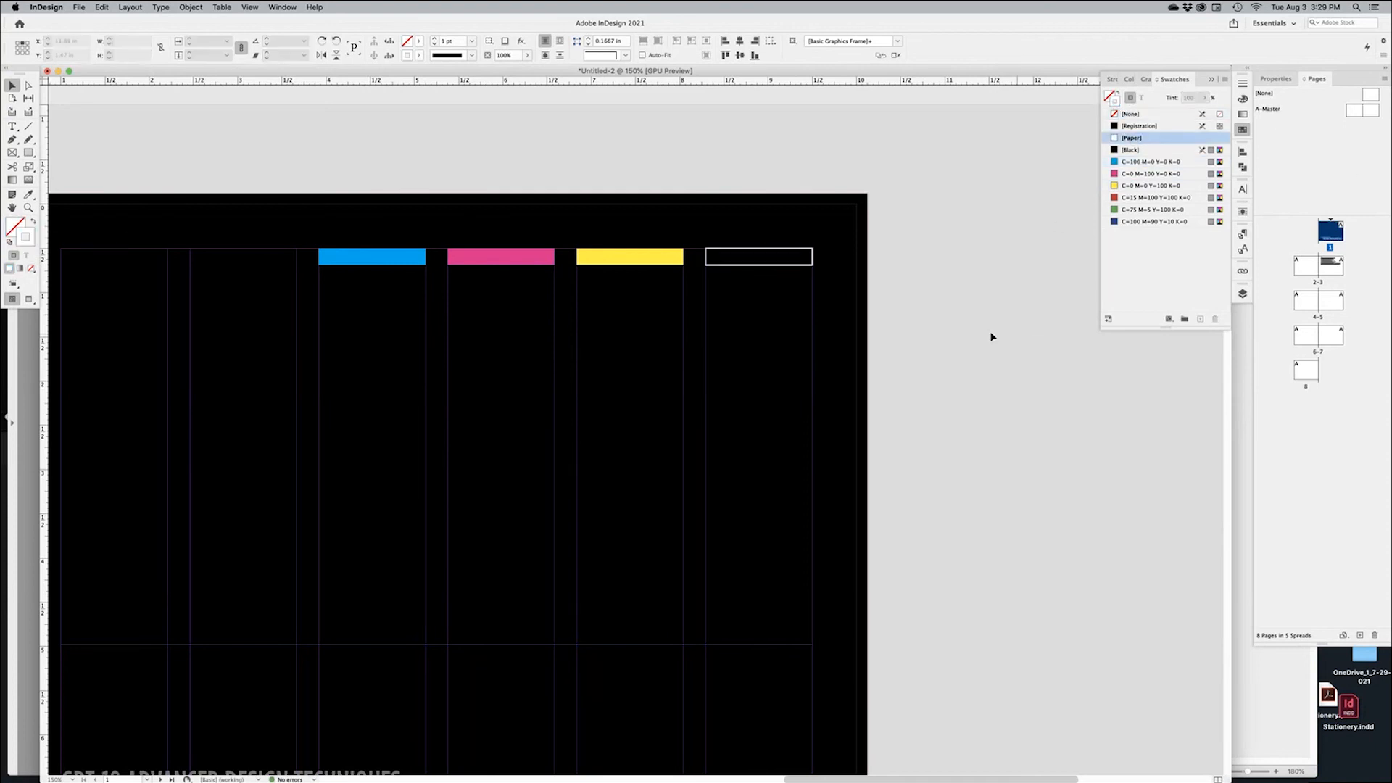
pyautogui.press('w')
pyautogui.moveTo(711, 221); pyautogui.dragTo(907, 294)
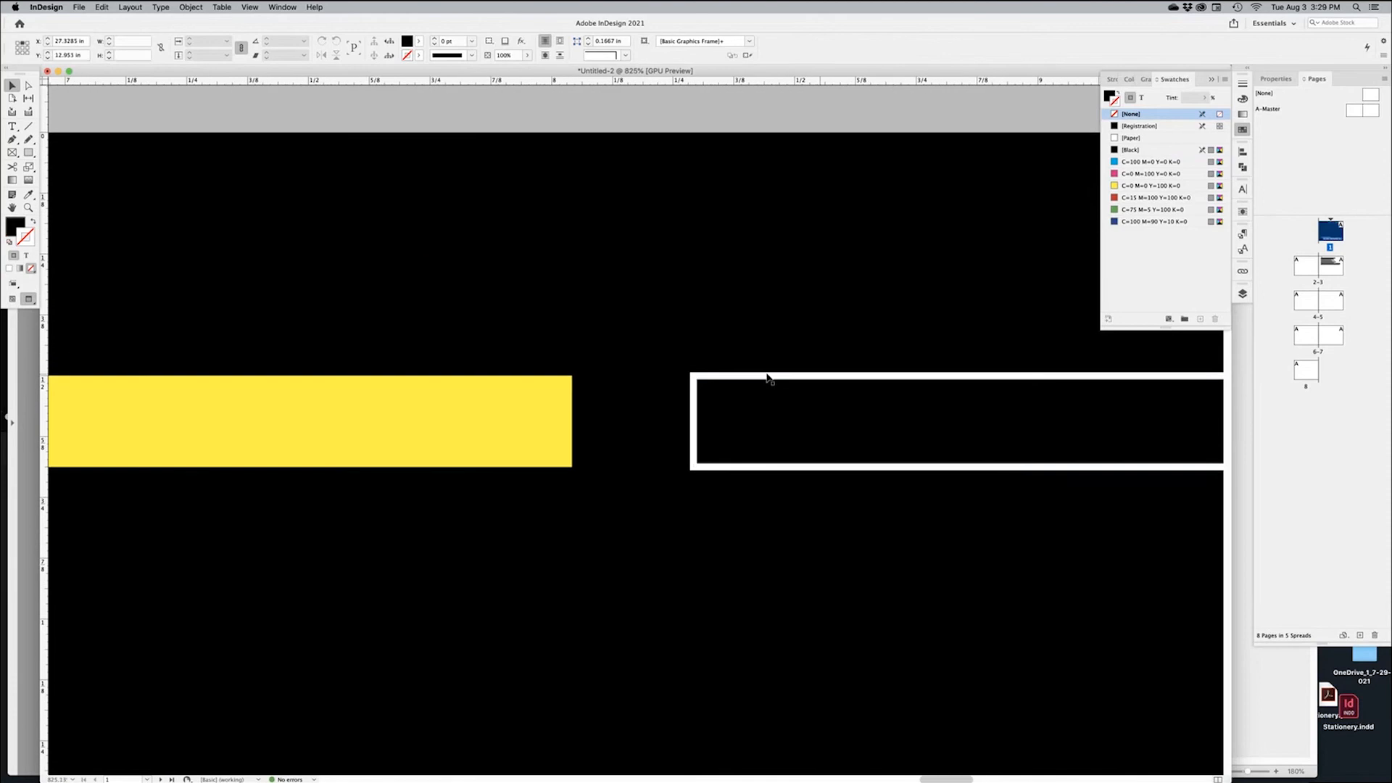
# Align the fourth bar's white stroke to the inside of its frame in the Stroke panel
pyautogui.press('w')
pyautogui.click(760, 378)
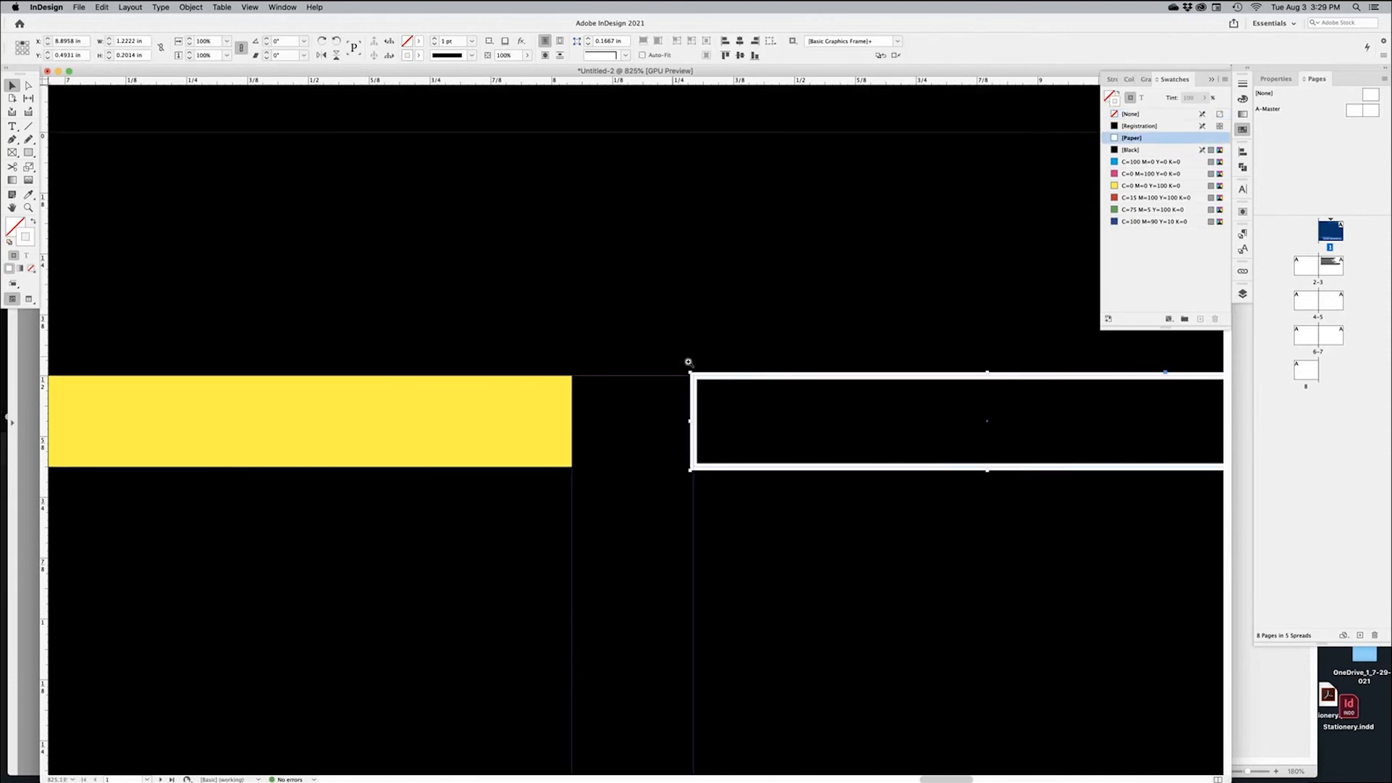
pyautogui.moveTo(685, 361); pyautogui.dragTo(805, 437)
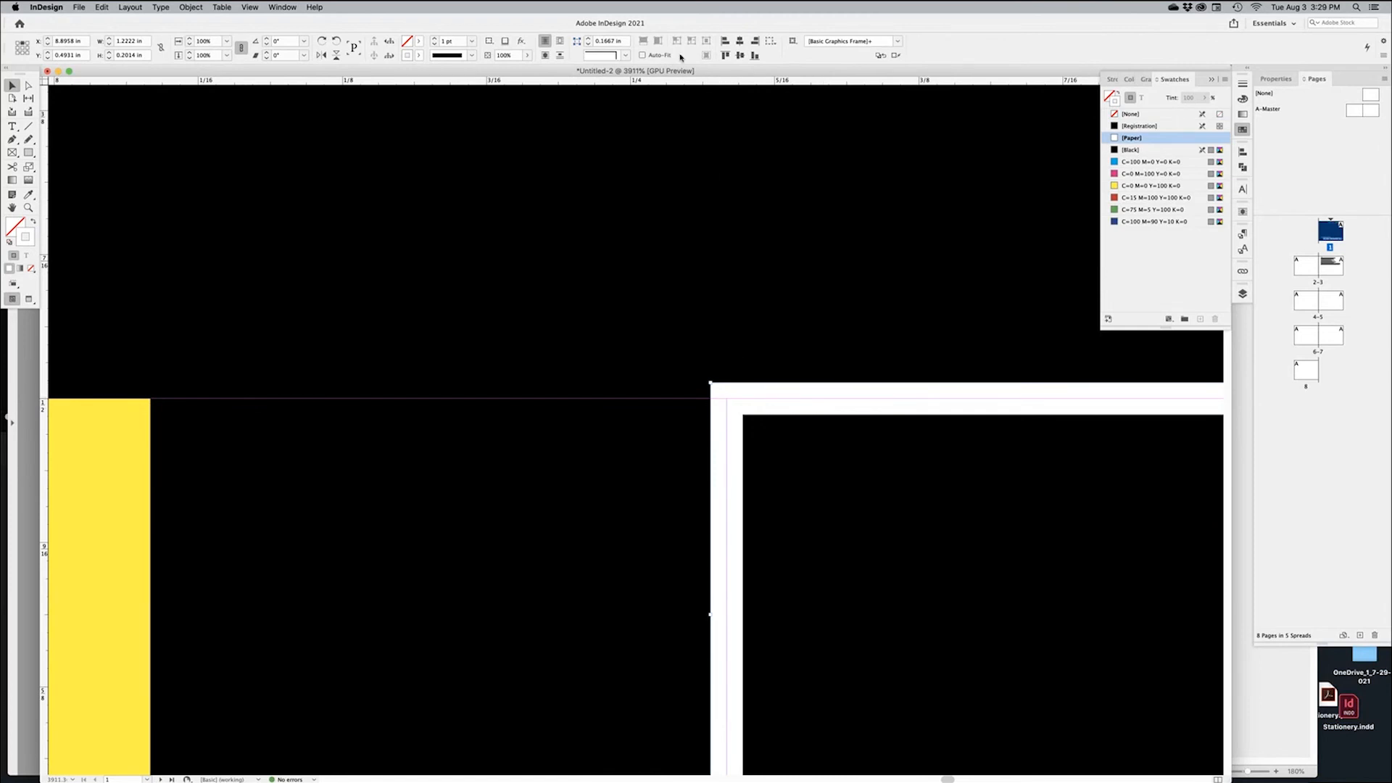
pyautogui.click(1243, 84)
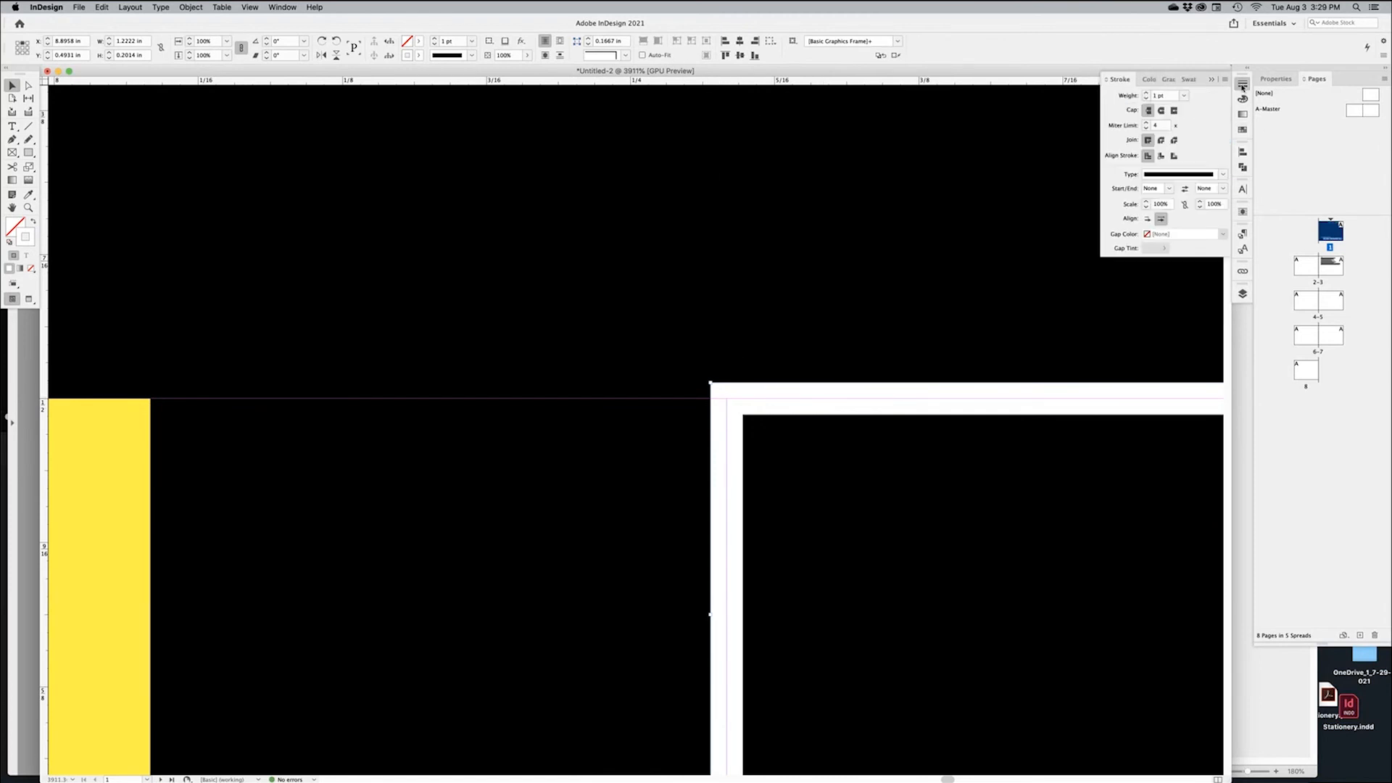
pyautogui.click(1161, 157)
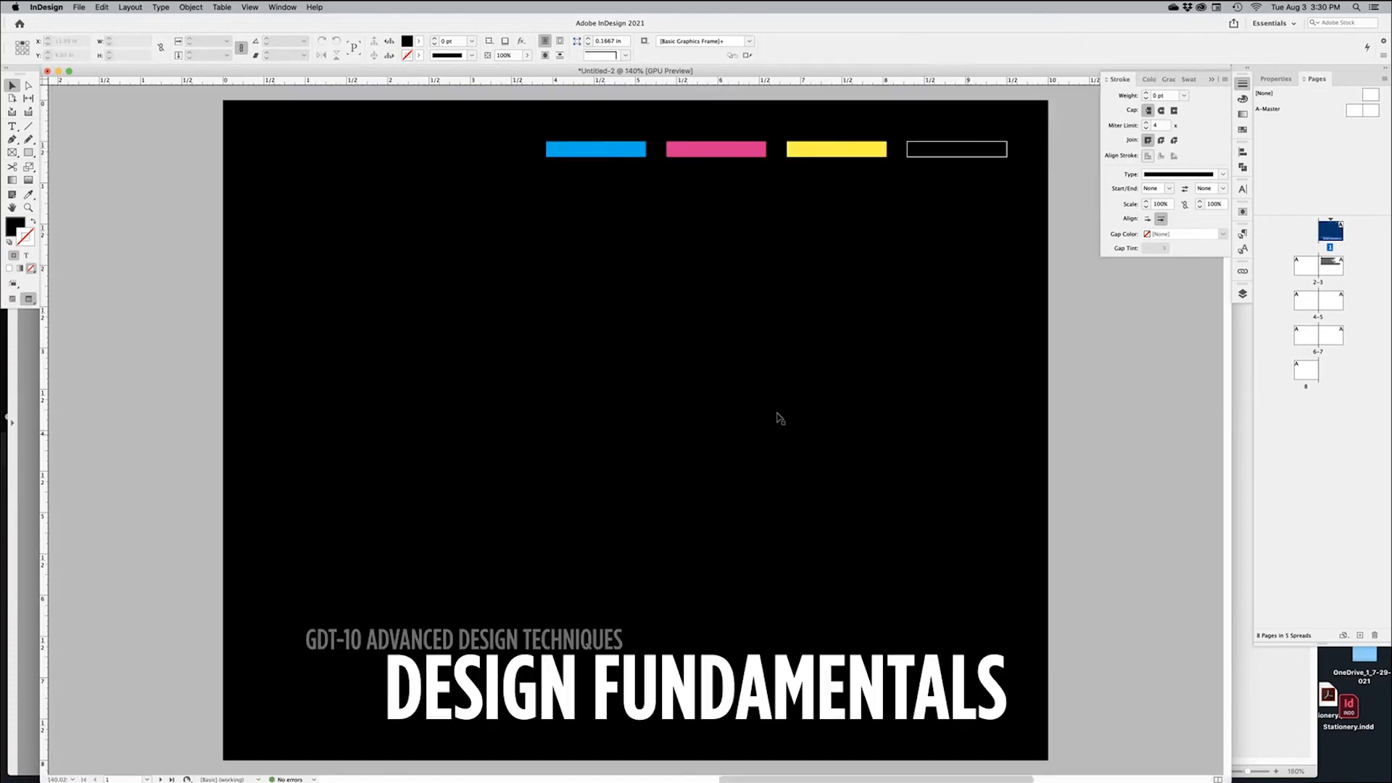
pyautogui.keyDown('alt'); pyautogui.keyDown('super'); pyautogui.click(745, 415); pyautogui.keyUp('super'); pyautogui.keyUp('alt')
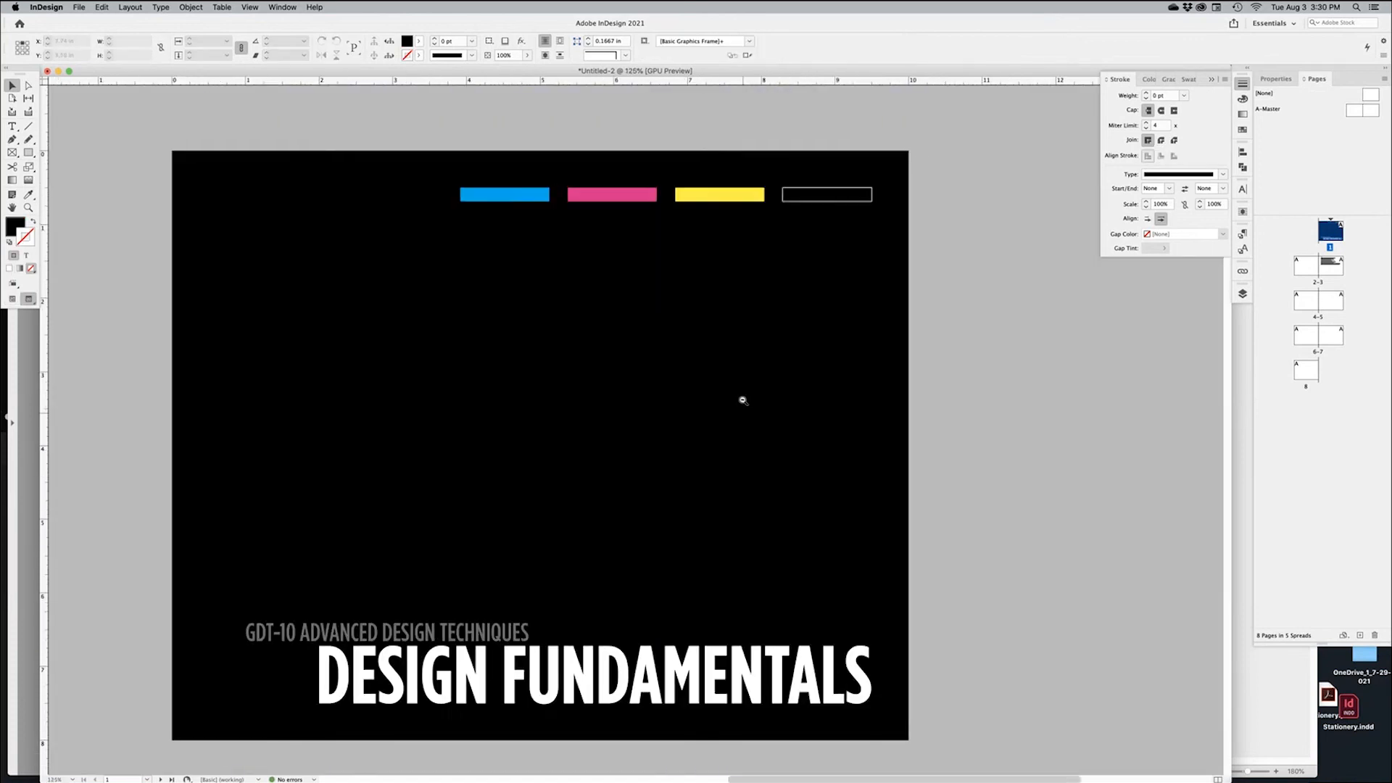
# Place a copy of the DESIGN FUNDAMENTALS title higher on the cover and delete its GDT-10 subtitle line
pyautogui.moveTo(618, 280); pyautogui.dragTo(670, 227)
pyautogui.moveTo(1010, 389); pyautogui.dragTo(1026, 384)
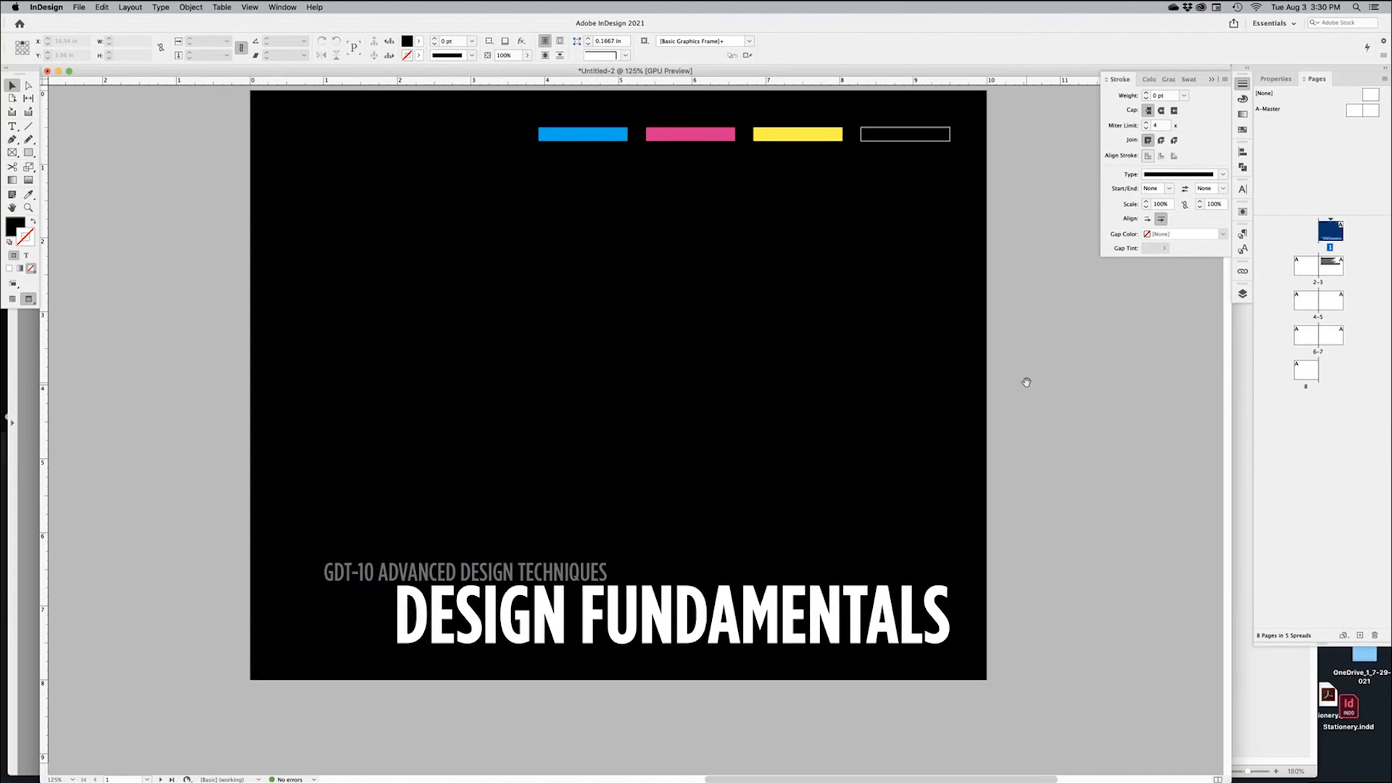
pyautogui.click(734, 629)
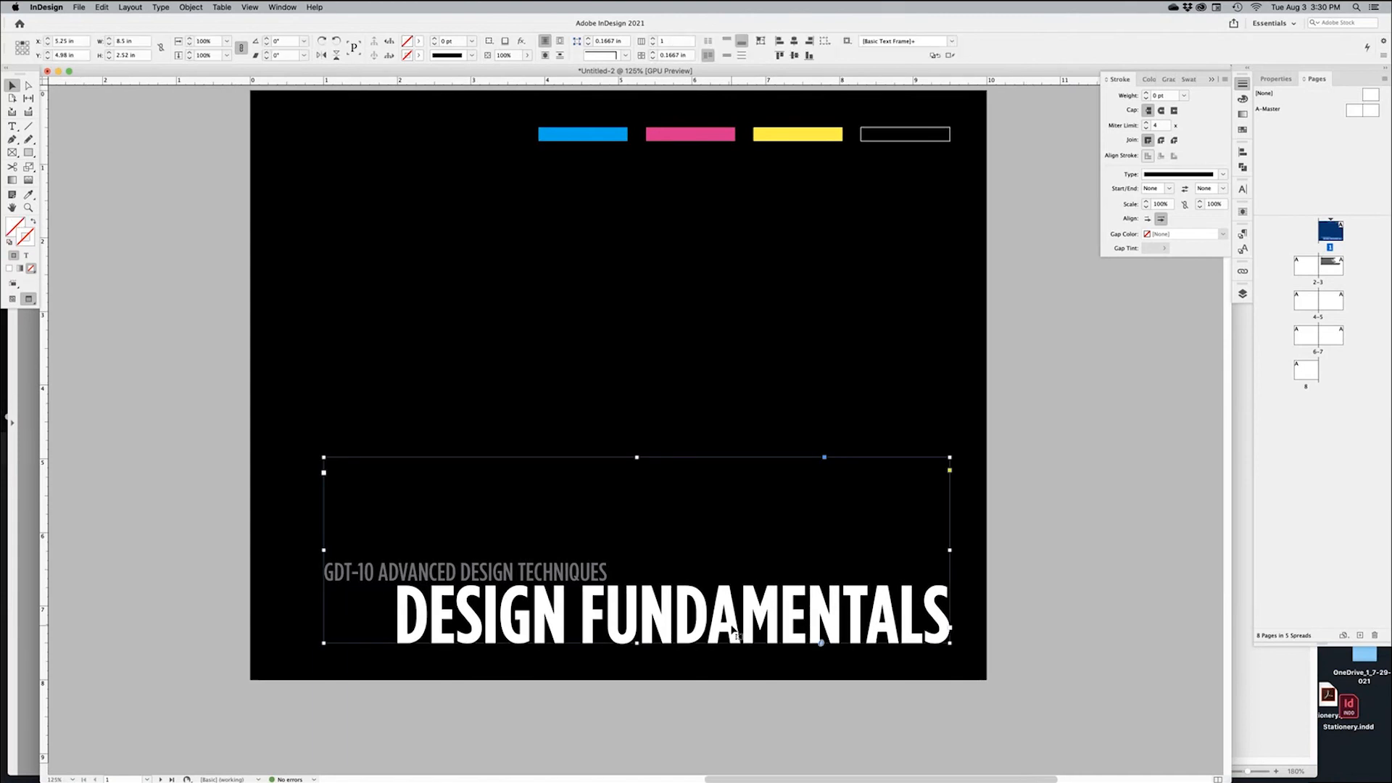
pyautogui.press('super+minus')
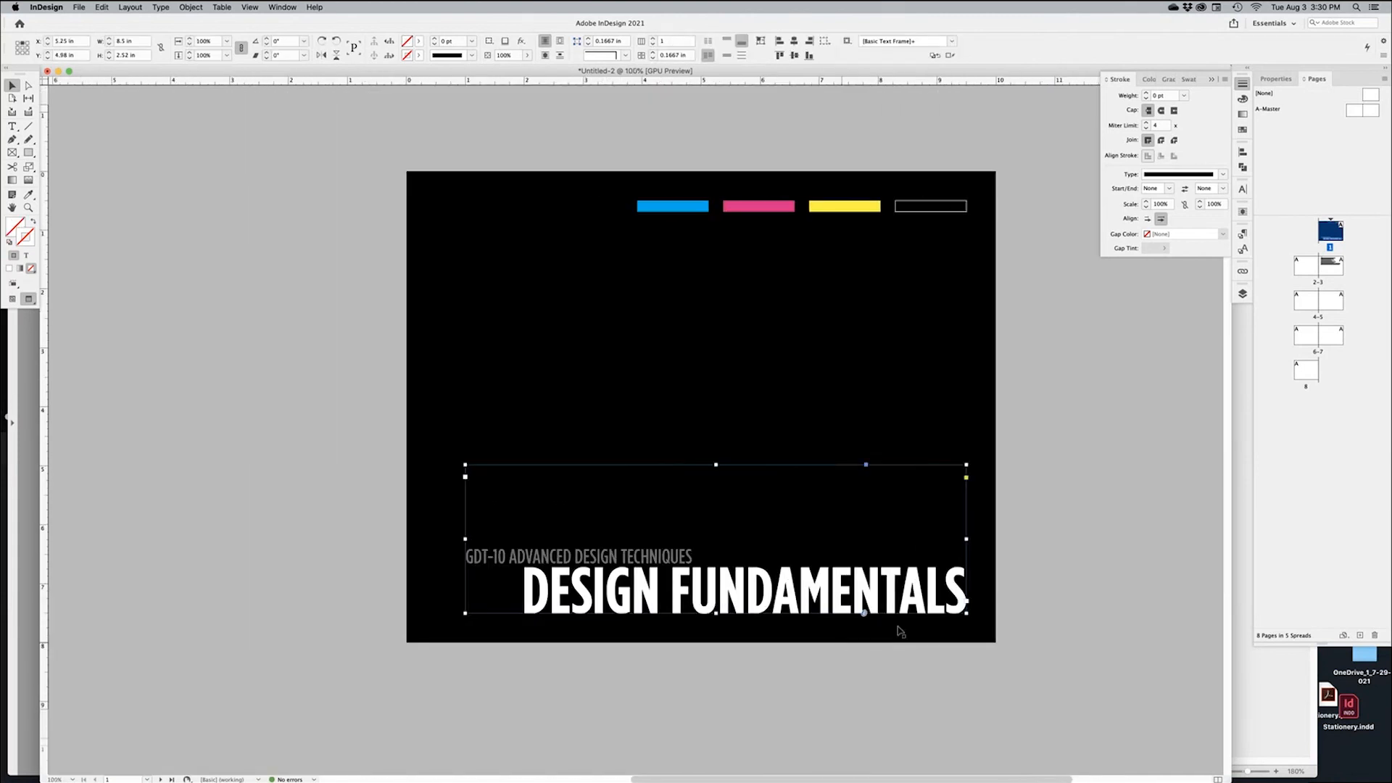
pyautogui.moveTo(812, 588); pyautogui.dragTo(805, 385)
pyautogui.tripleClick(552, 354)
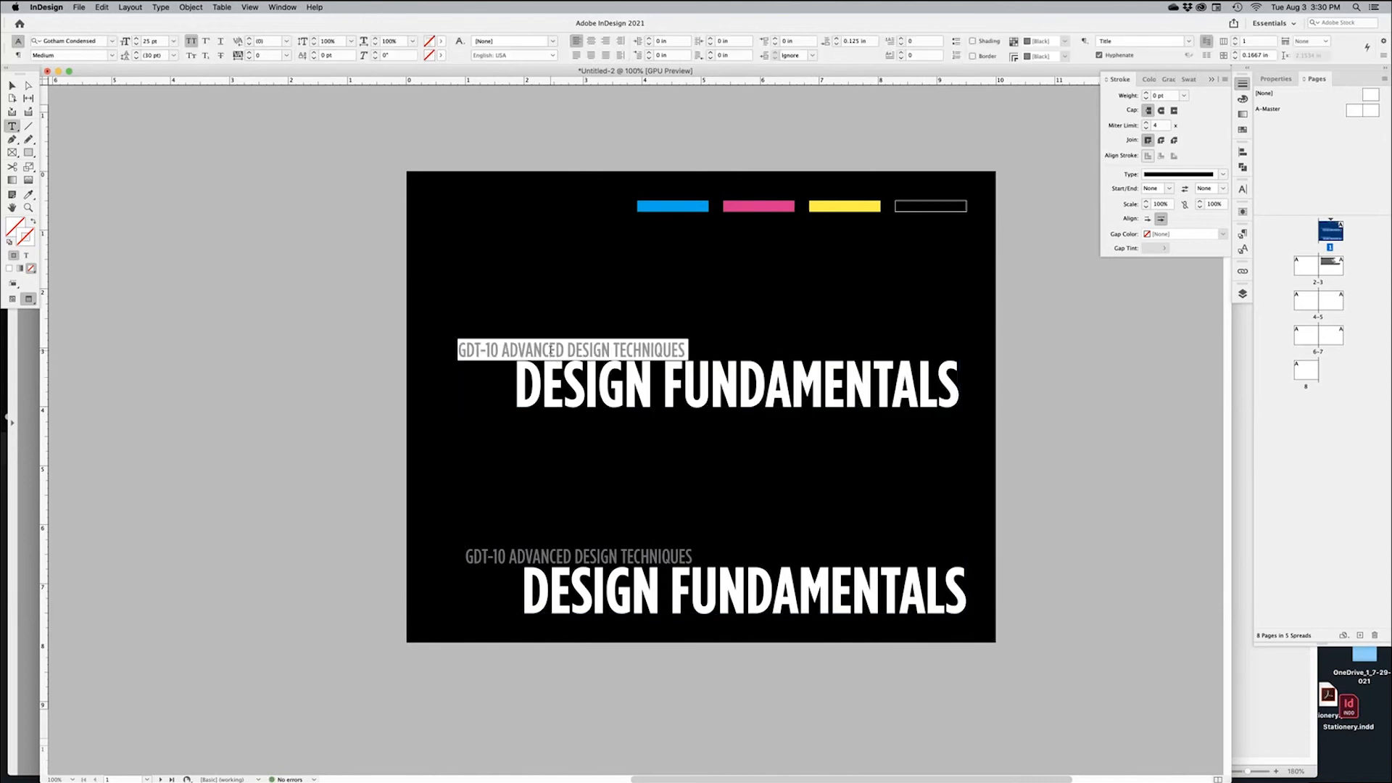
pyautogui.press('BackSpace')
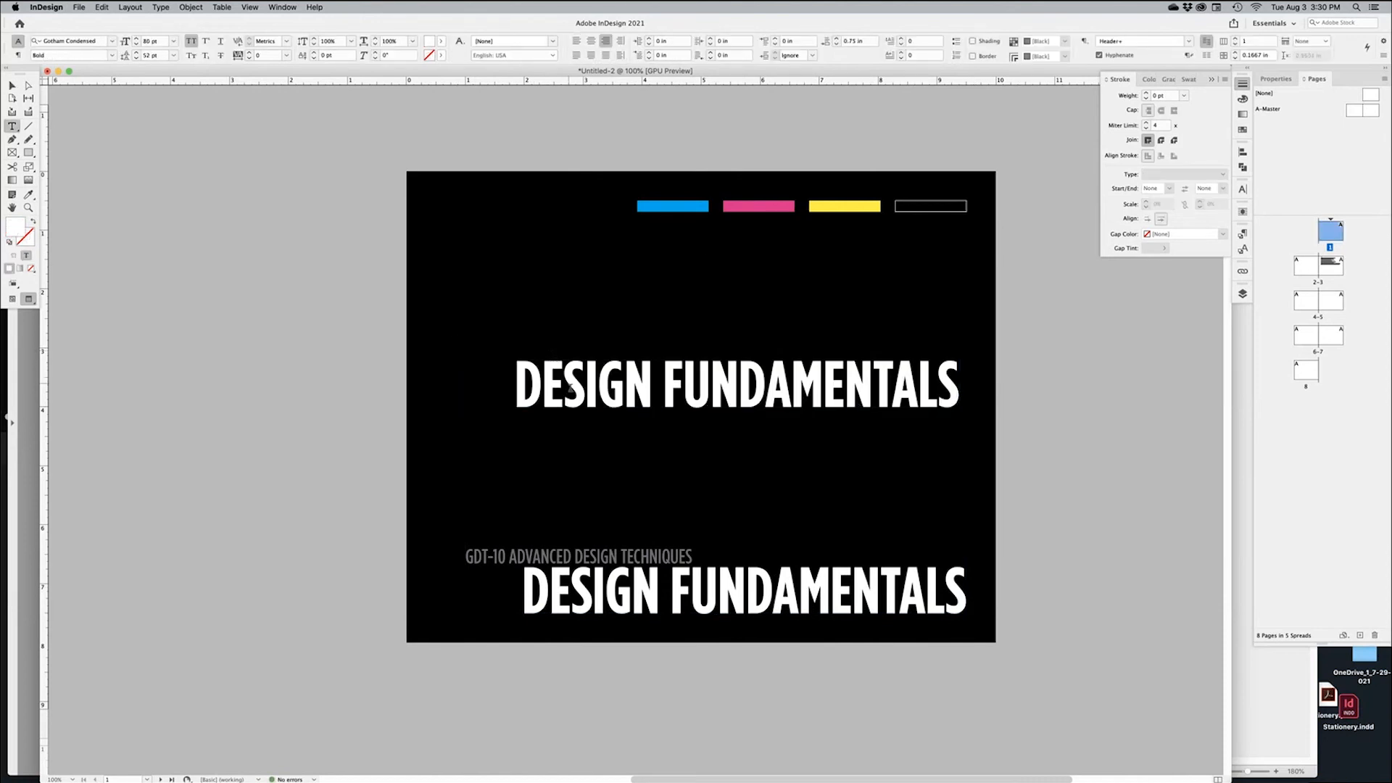
# Break the headline into two lines (DESIGN / FUNDAMENTALS), enlarge the font, and left-align it
pyautogui.doubleClick(571, 386)
pyautogui.click(655, 393)
pyautogui.moveTo(654, 392); pyautogui.dragTo(661, 396)
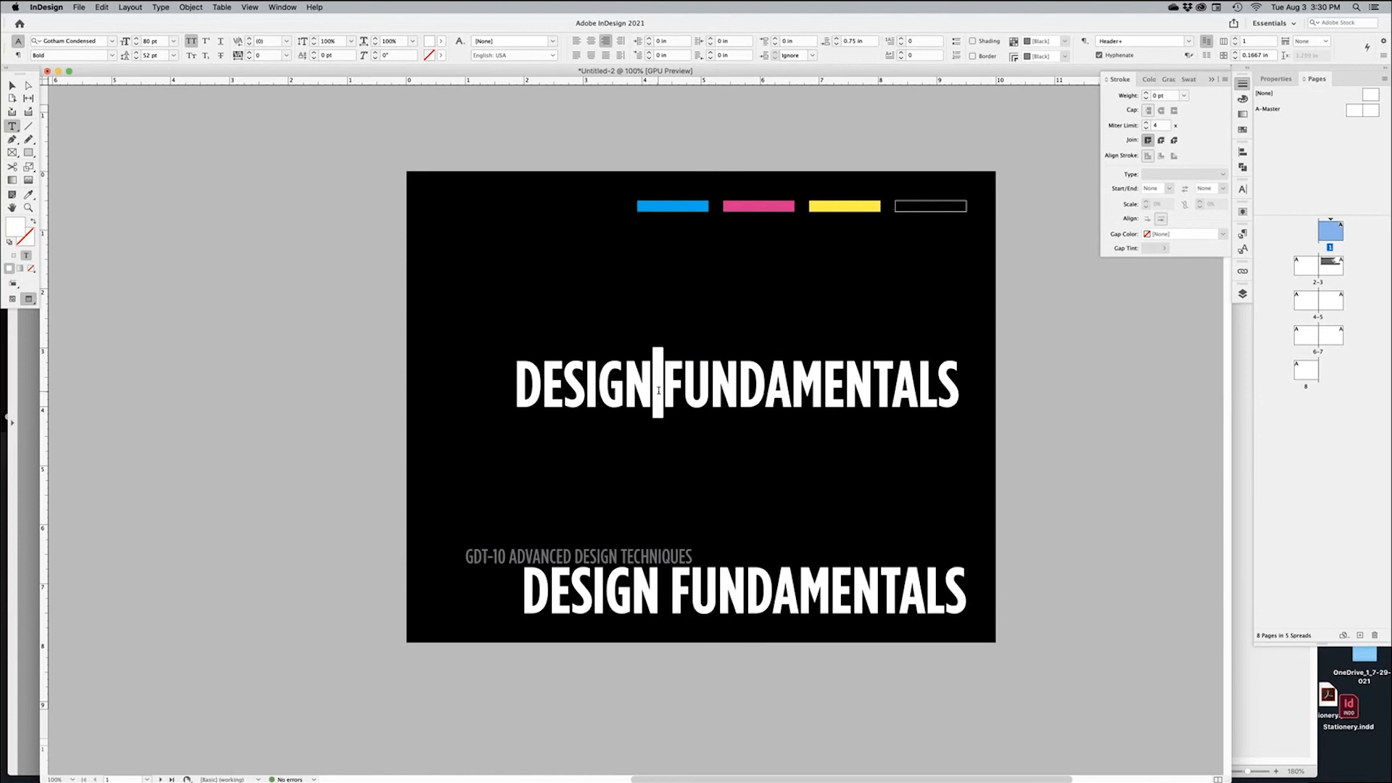
pyautogui.press('Return')
pyautogui.press('super+a')
pyautogui.keyDown('shift'); pyautogui.click(136, 39); pyautogui.keyUp('shift')
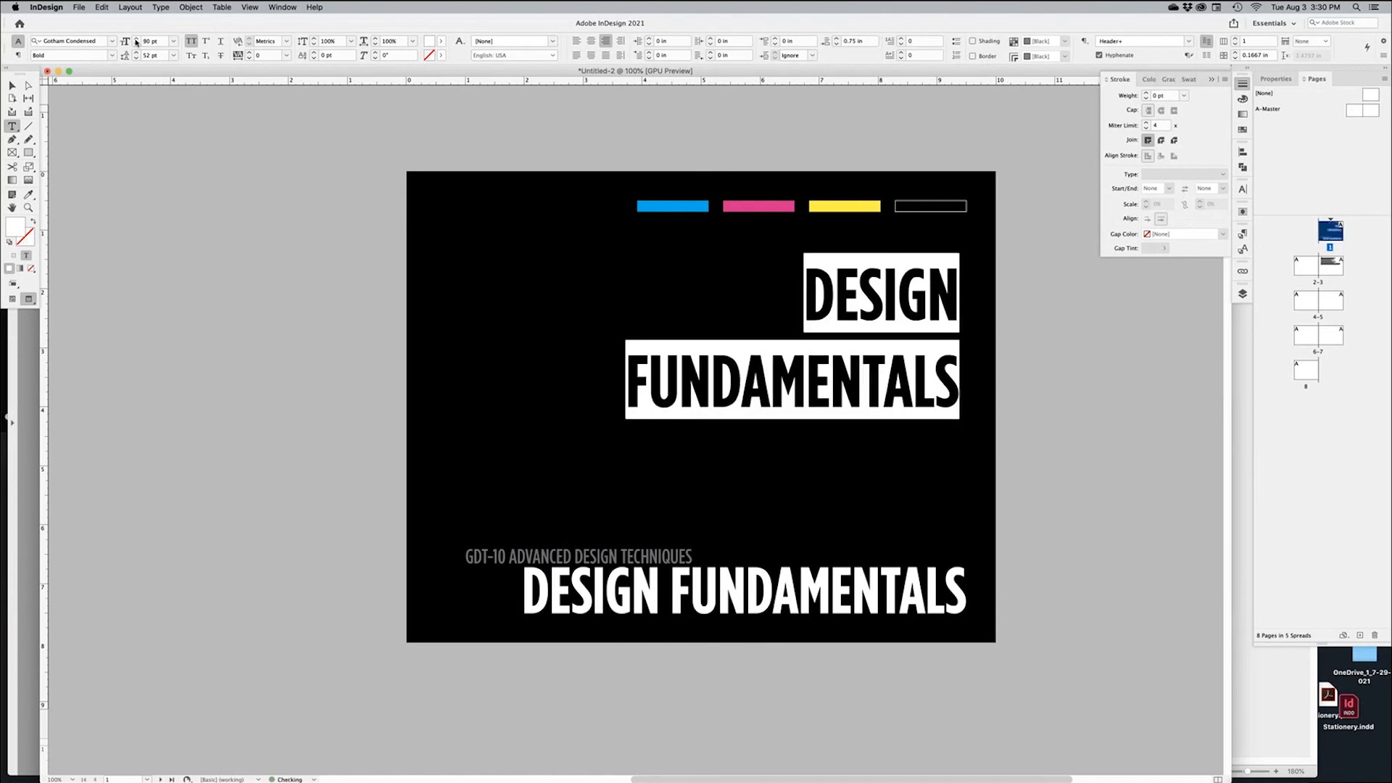
pyautogui.keyDown('shift'); pyautogui.click(136, 40); pyautogui.keyUp('shift')
pyautogui.press('shift+super+l')
pyautogui.press('Escape')
# Move the headline frame to the top-left, enlarge it, tighten leading and set tracking to -25
pyautogui.moveTo(729, 301); pyautogui.dragTo(662, 190)
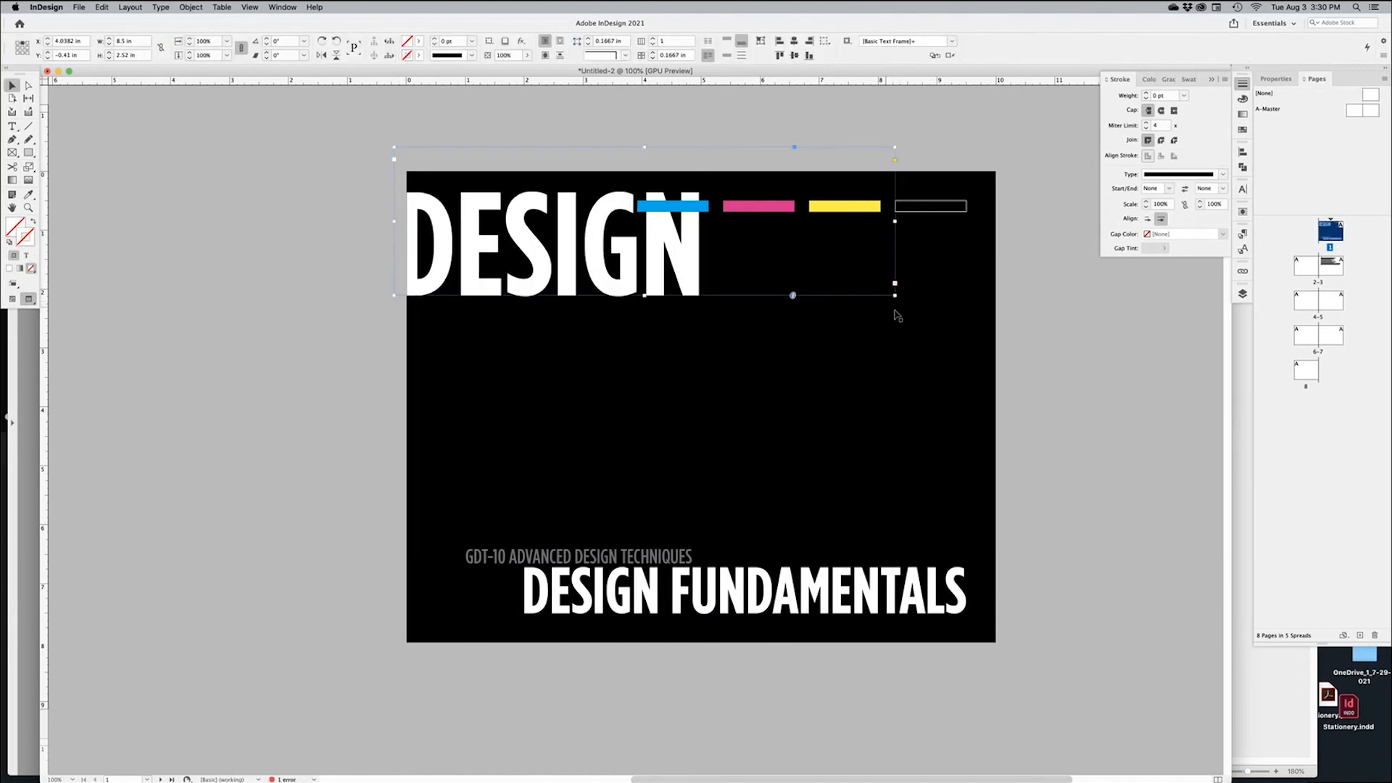
pyautogui.moveTo(895, 296); pyautogui.dragTo(1016, 500)
pyautogui.tripleClick(918, 480)
pyautogui.press('super+a')
pyautogui.click(136, 53)
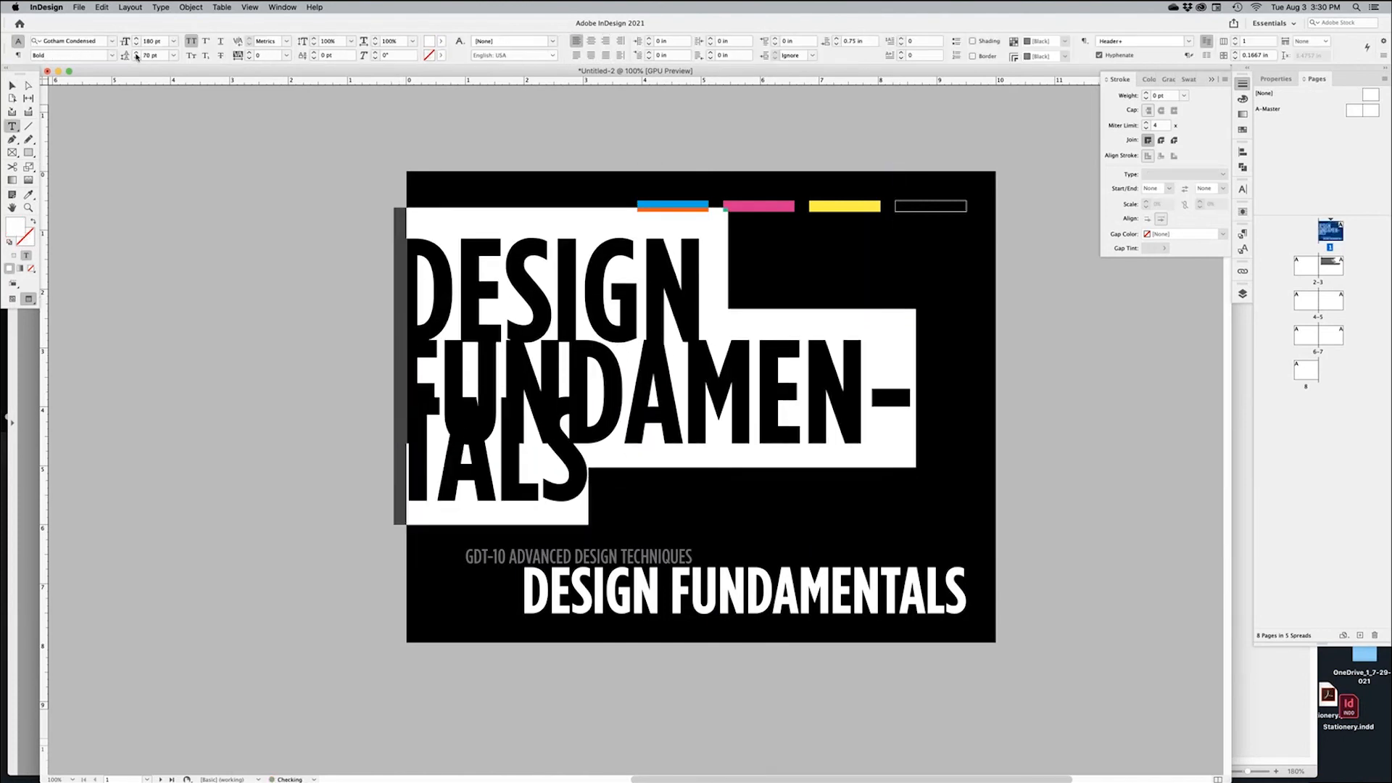
pyautogui.keyDown('shift'); pyautogui.click(249, 58); pyautogui.keyUp('shift')
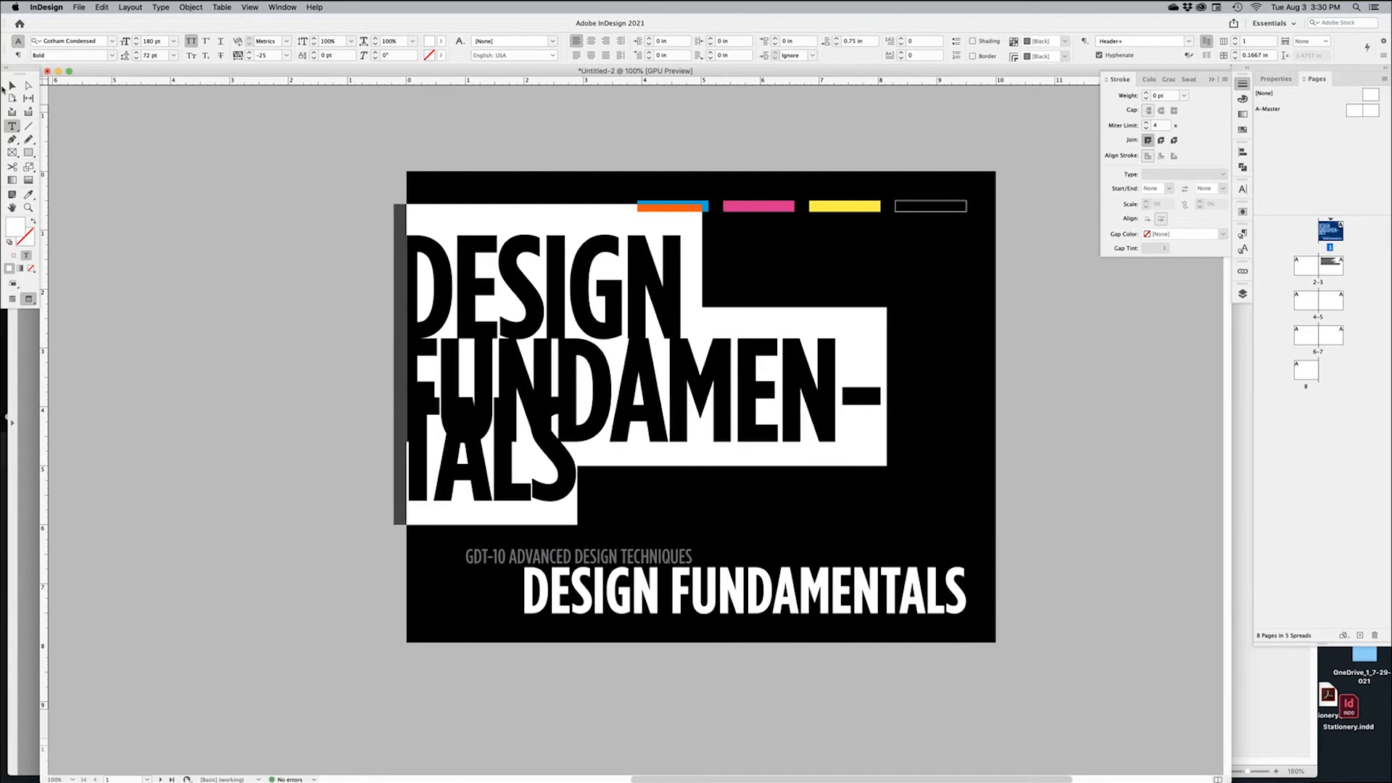
pyautogui.press('Escape')
pyautogui.moveTo(1016, 325); pyautogui.dragTo(1042, 328)
# Set the headline to 176 pt with 67 pt leading and colour it [Black]
pyautogui.tripleClick(911, 498)
pyautogui.press('super+a')
pyautogui.click(136, 45)
pyautogui.click(136, 45)
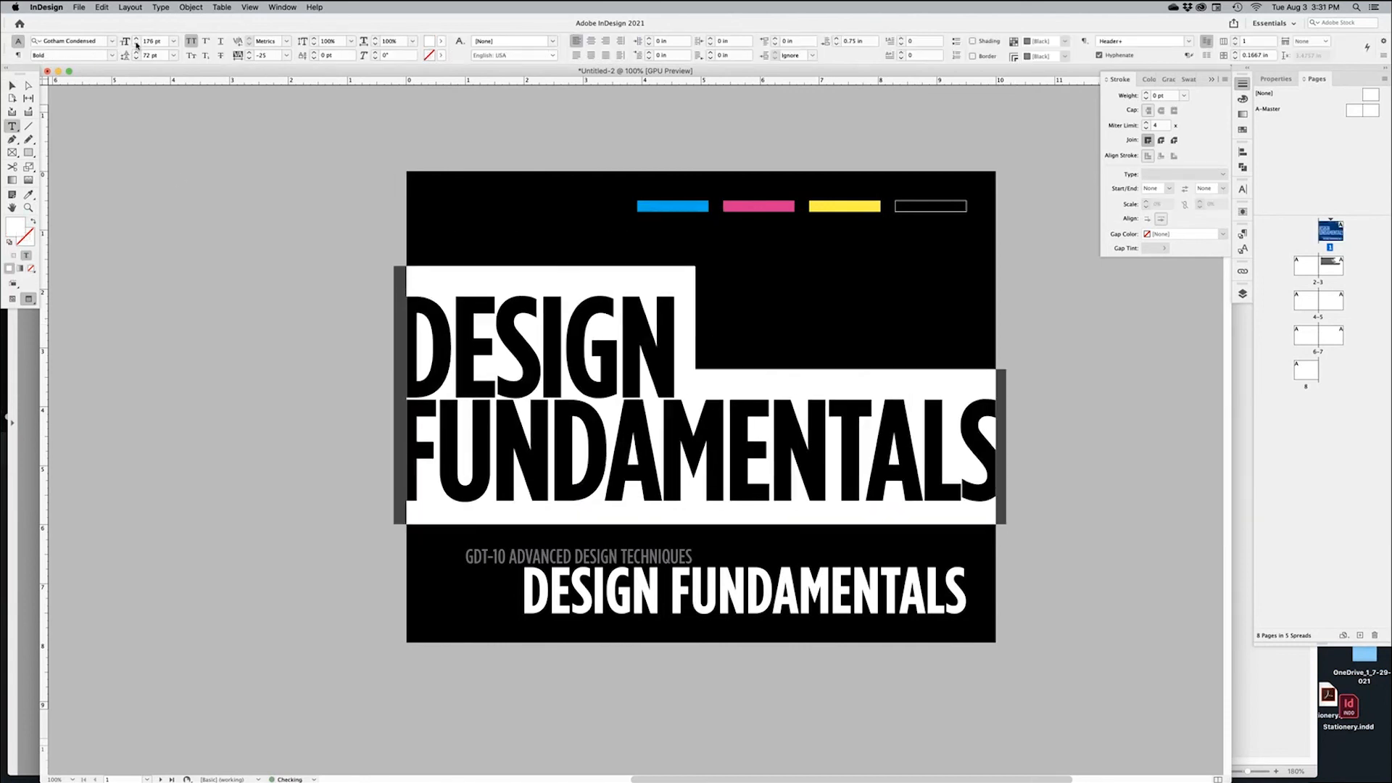
pyautogui.click(10, 87)
pyautogui.doubleClick(763, 451)
pyautogui.tripleClick(763, 450)
pyautogui.press('super+a')
pyautogui.click(136, 58)
pyautogui.click(137, 58)
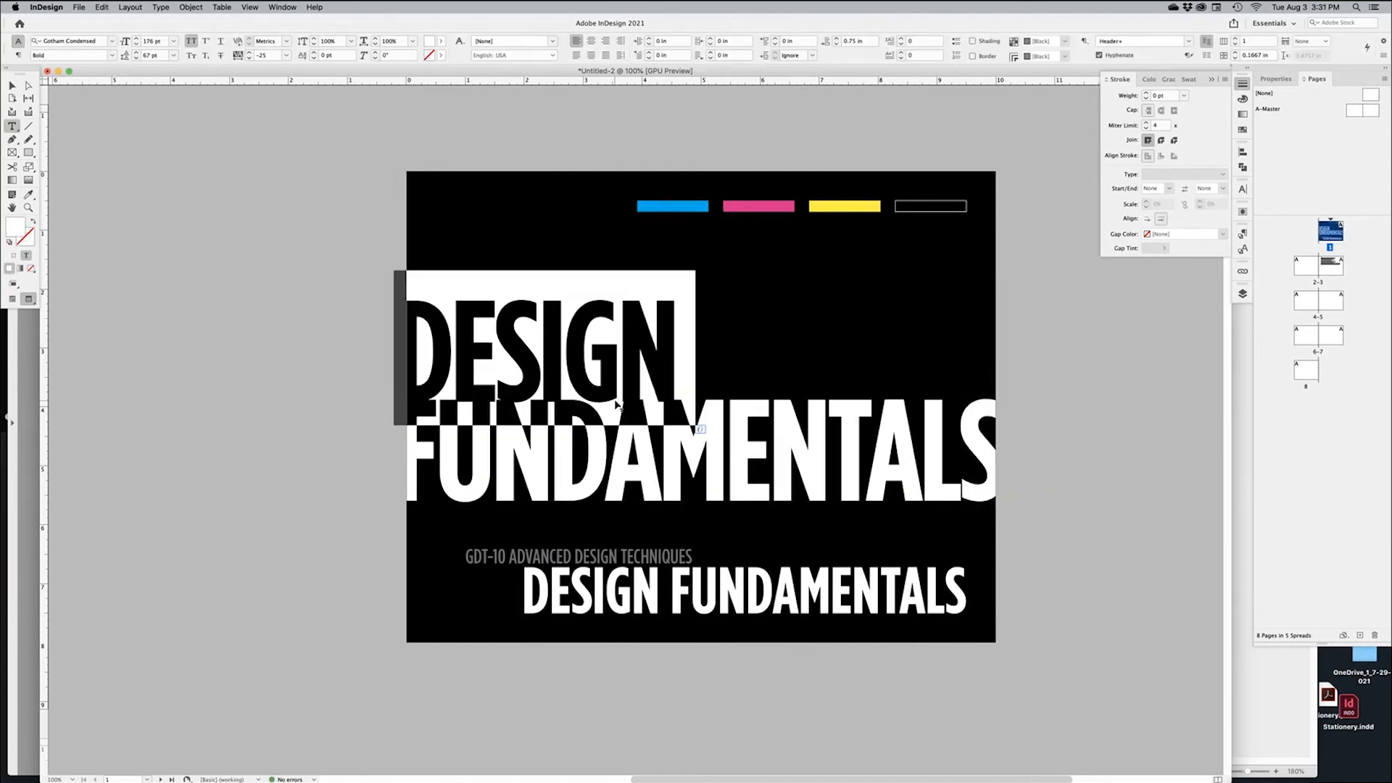
pyautogui.click(1243, 129)
pyautogui.click(1149, 150)
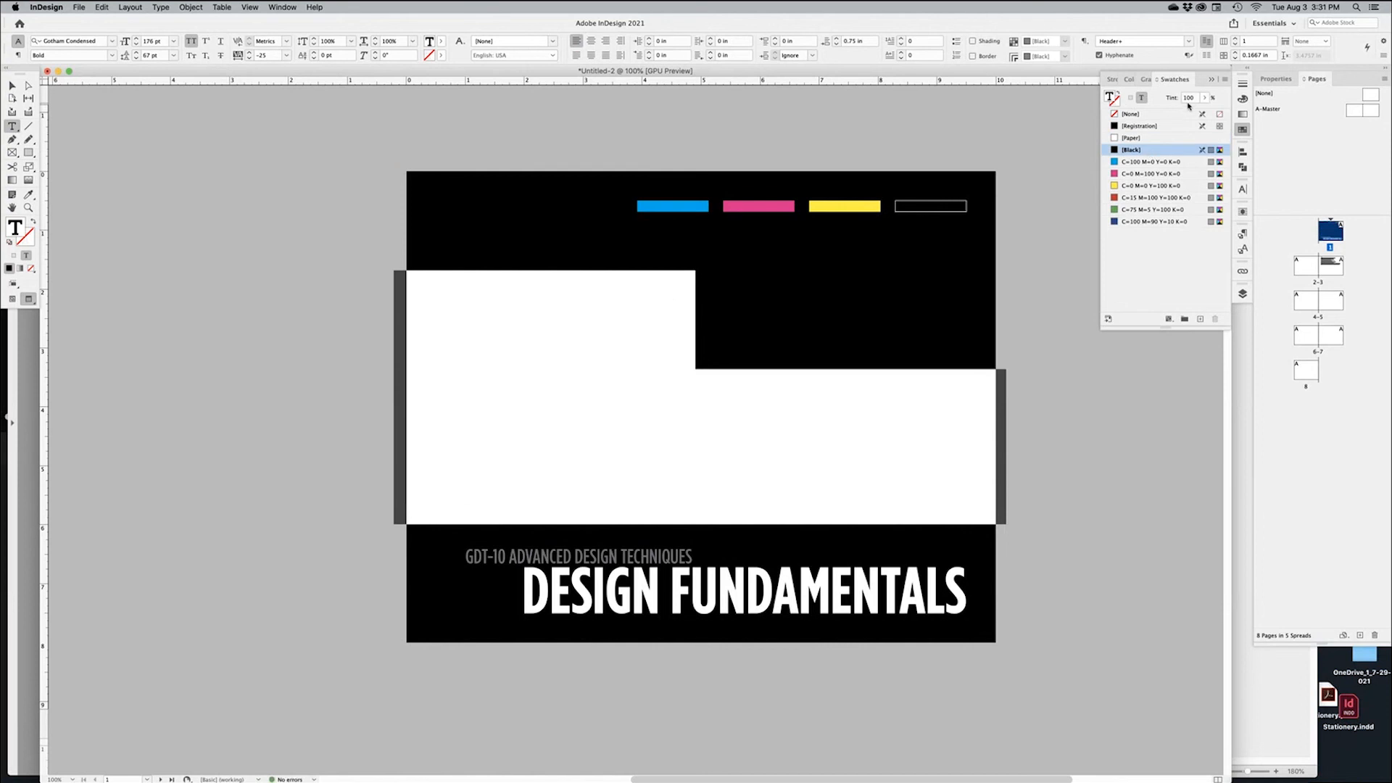
# Set the headline's Black tint to 94%
pyautogui.hotkey('shift', 'Down')
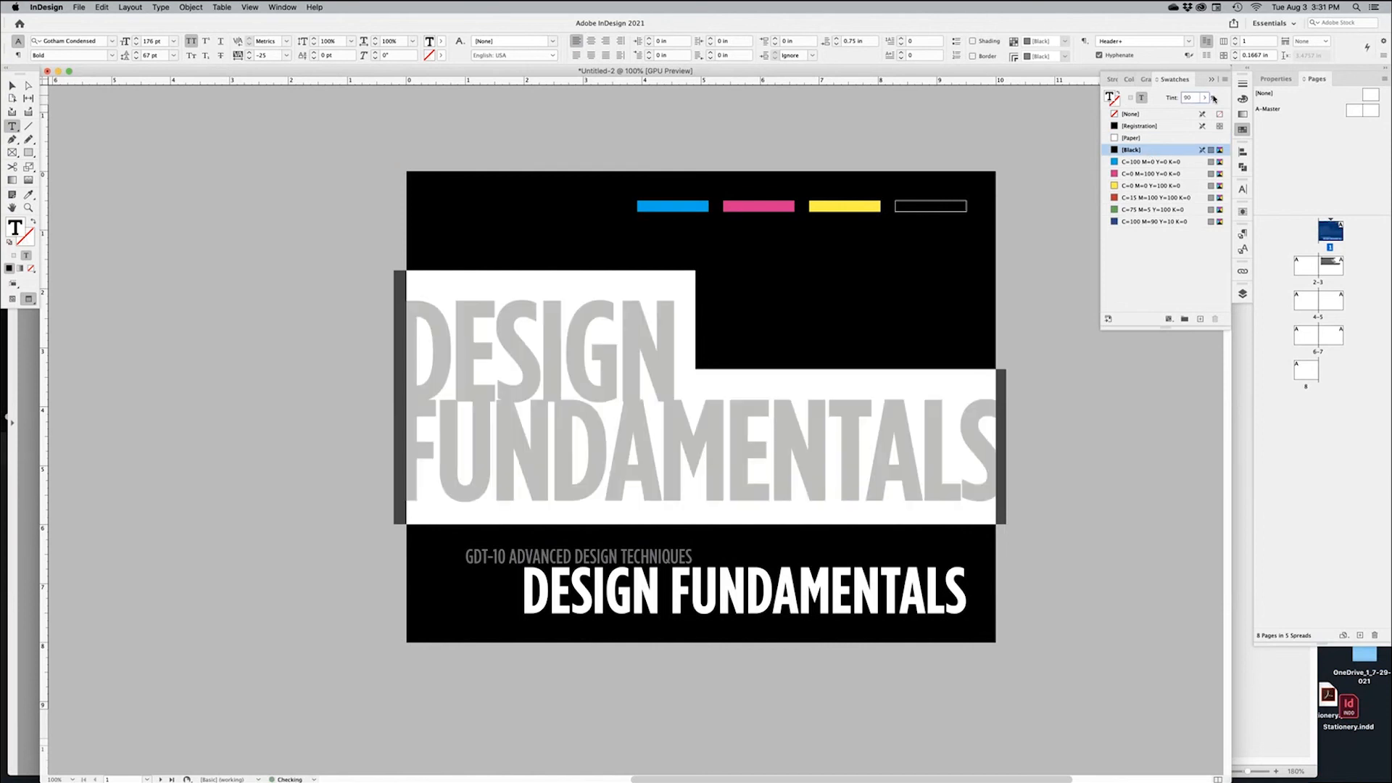
pyautogui.press('Up')
pyautogui.press('Up')
pyautogui.press('Up')
pyautogui.press('Up')
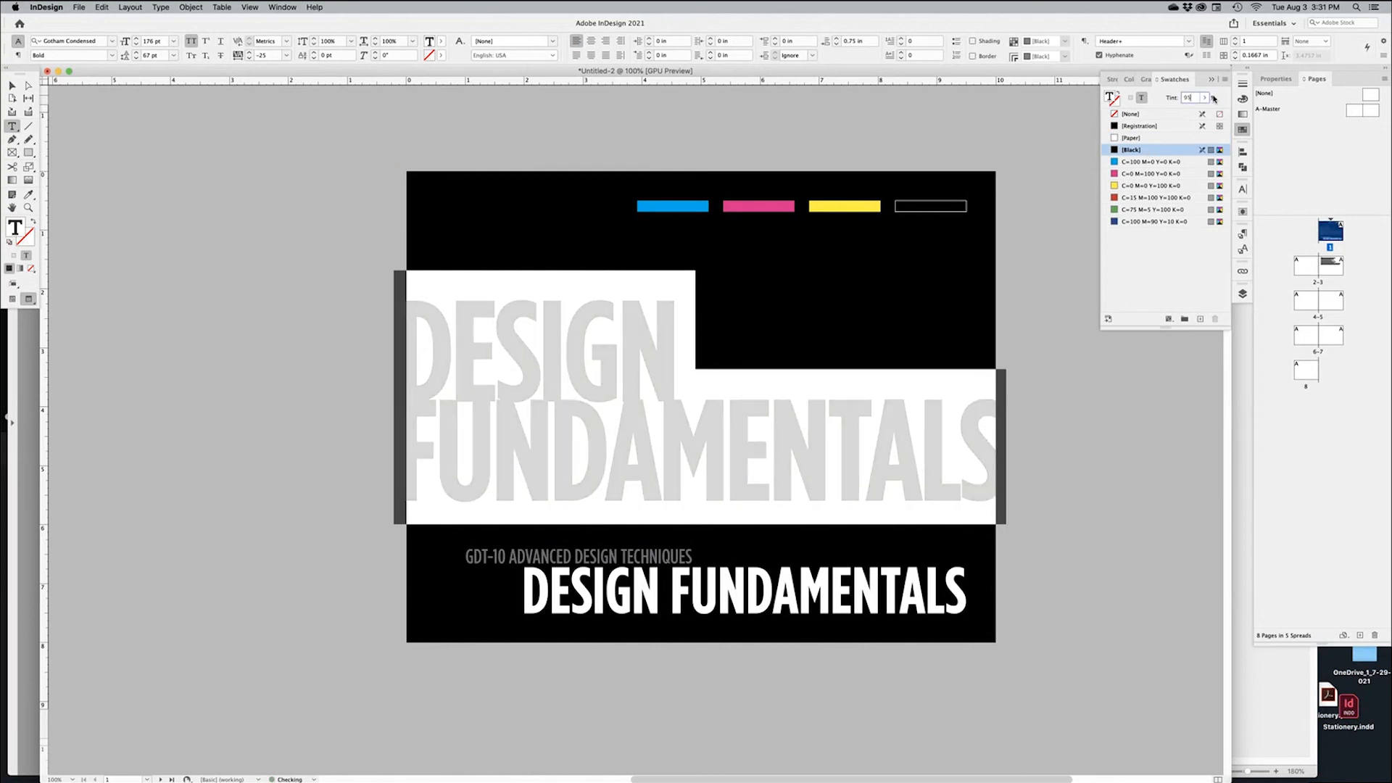
pyautogui.click(1074, 487)
pyautogui.click(12, 86)
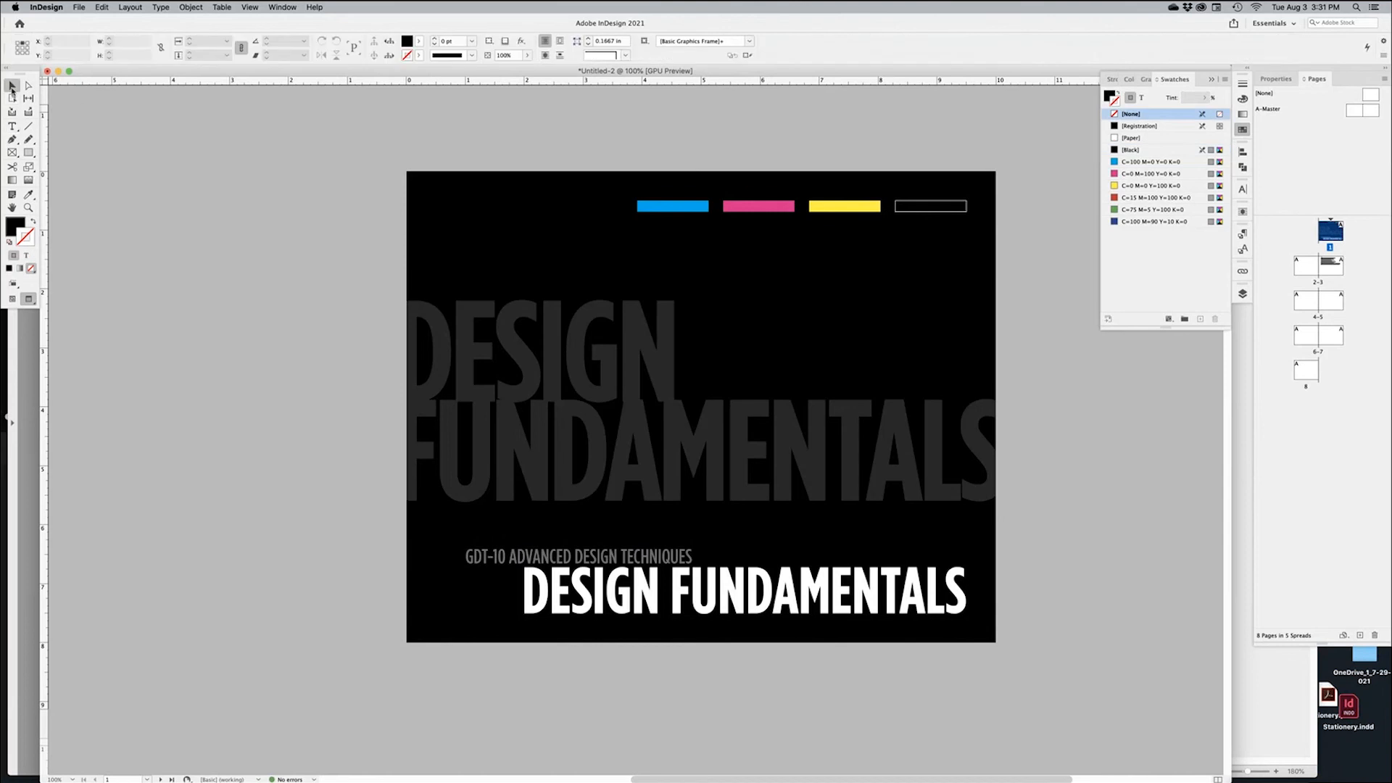
# Move the grey headline frame down the cover and shrink it from the top
pyautogui.click(757, 468)
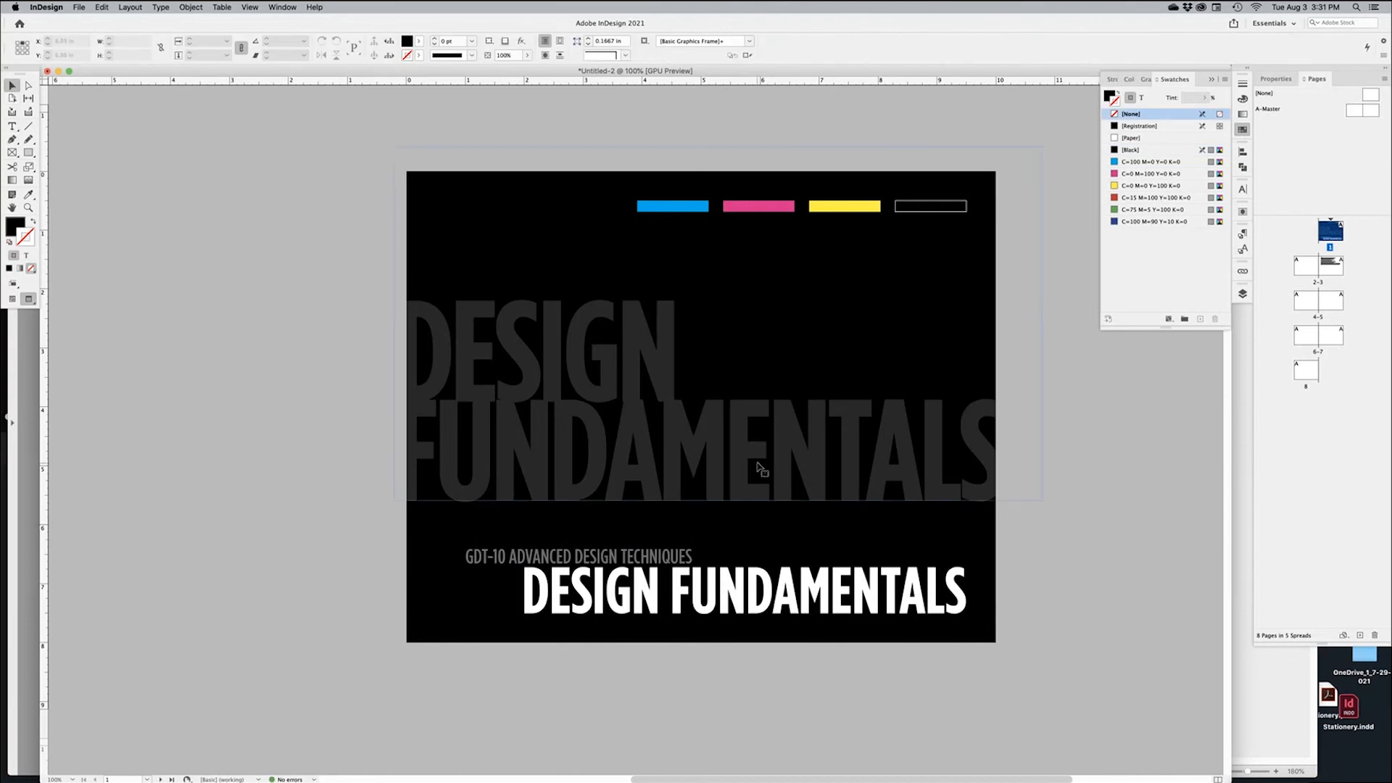
pyautogui.moveTo(797, 457); pyautogui.dragTo(810, 610)
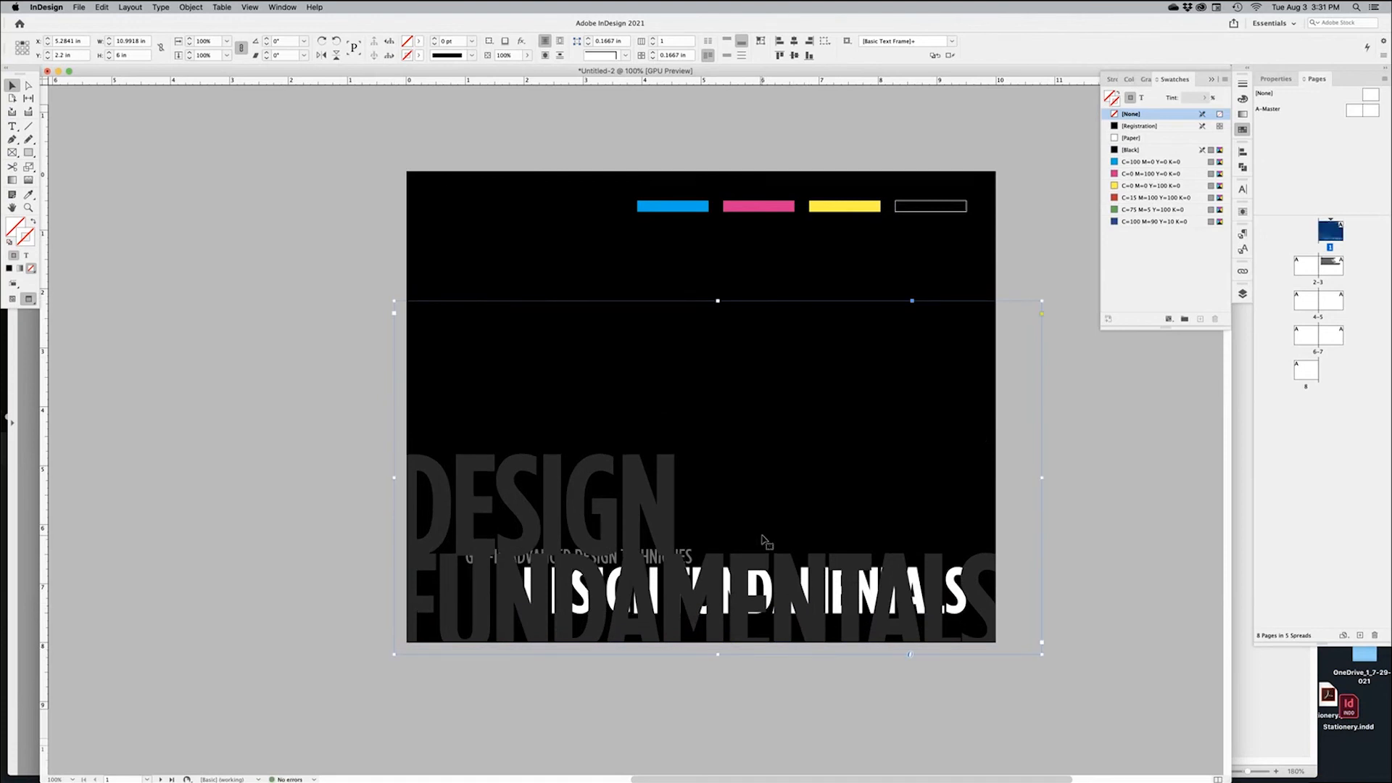
pyautogui.moveTo(718, 301); pyautogui.dragTo(717, 449)
# Bring the white title frame in front of the grey headline with Arrange > Bring to Front
pyautogui.click(723, 580)
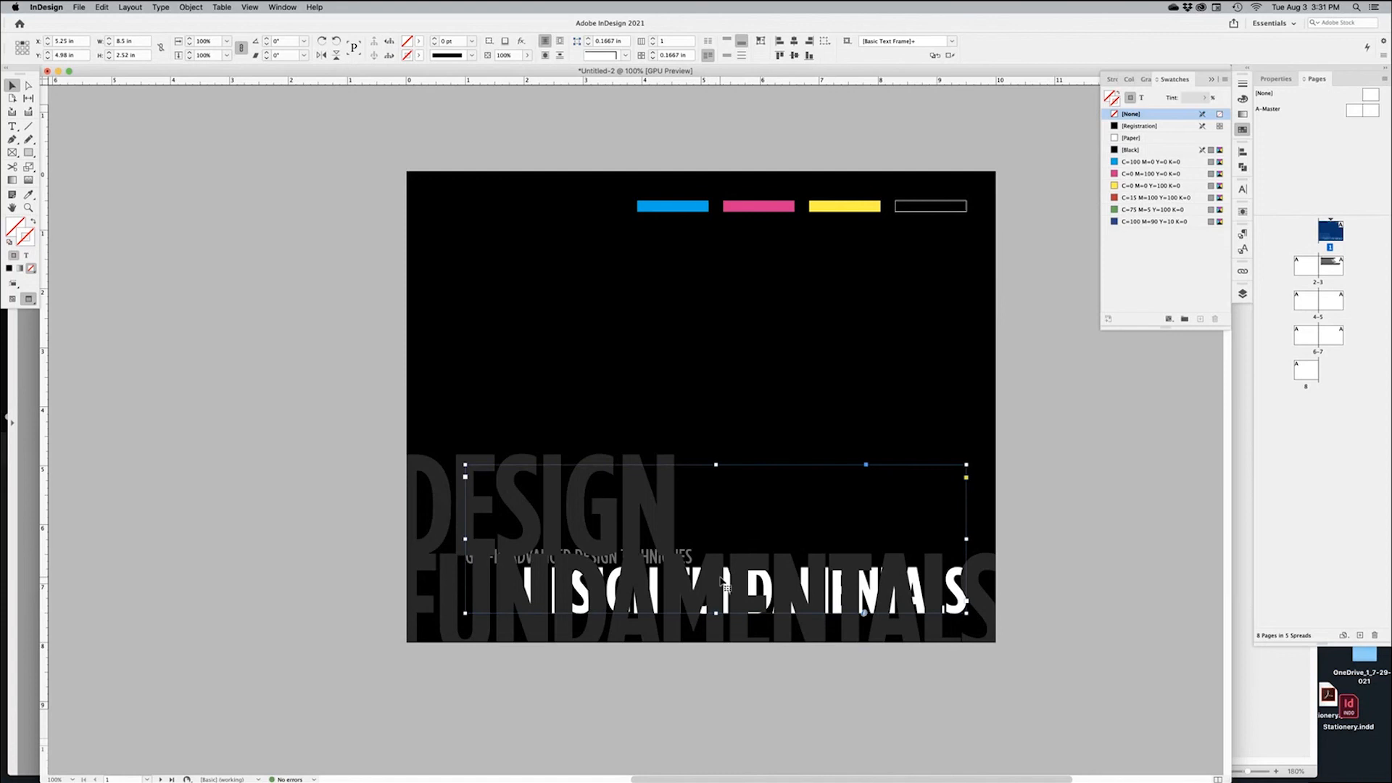
pyautogui.keyDown('super'); pyautogui.click(723, 581); pyautogui.keyUp('super')
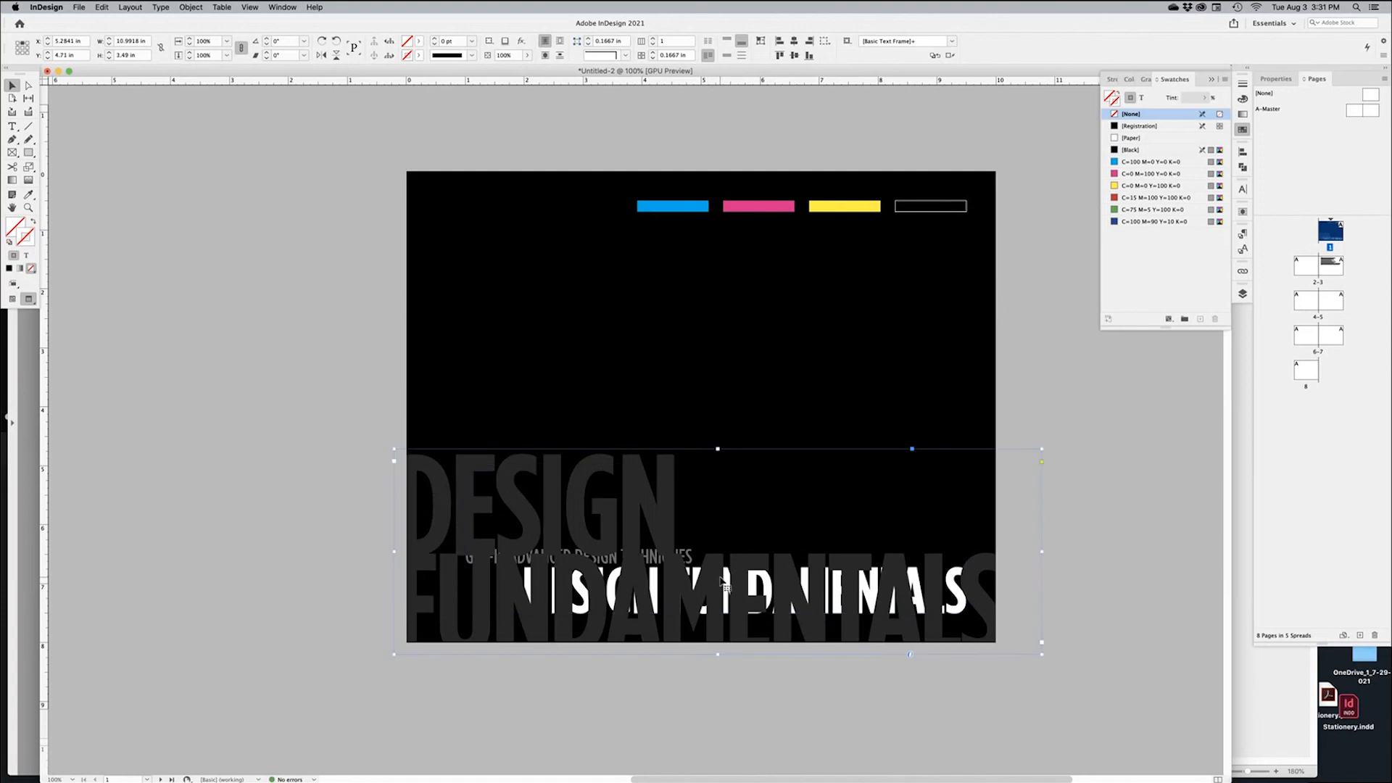
pyautogui.click(721, 580)
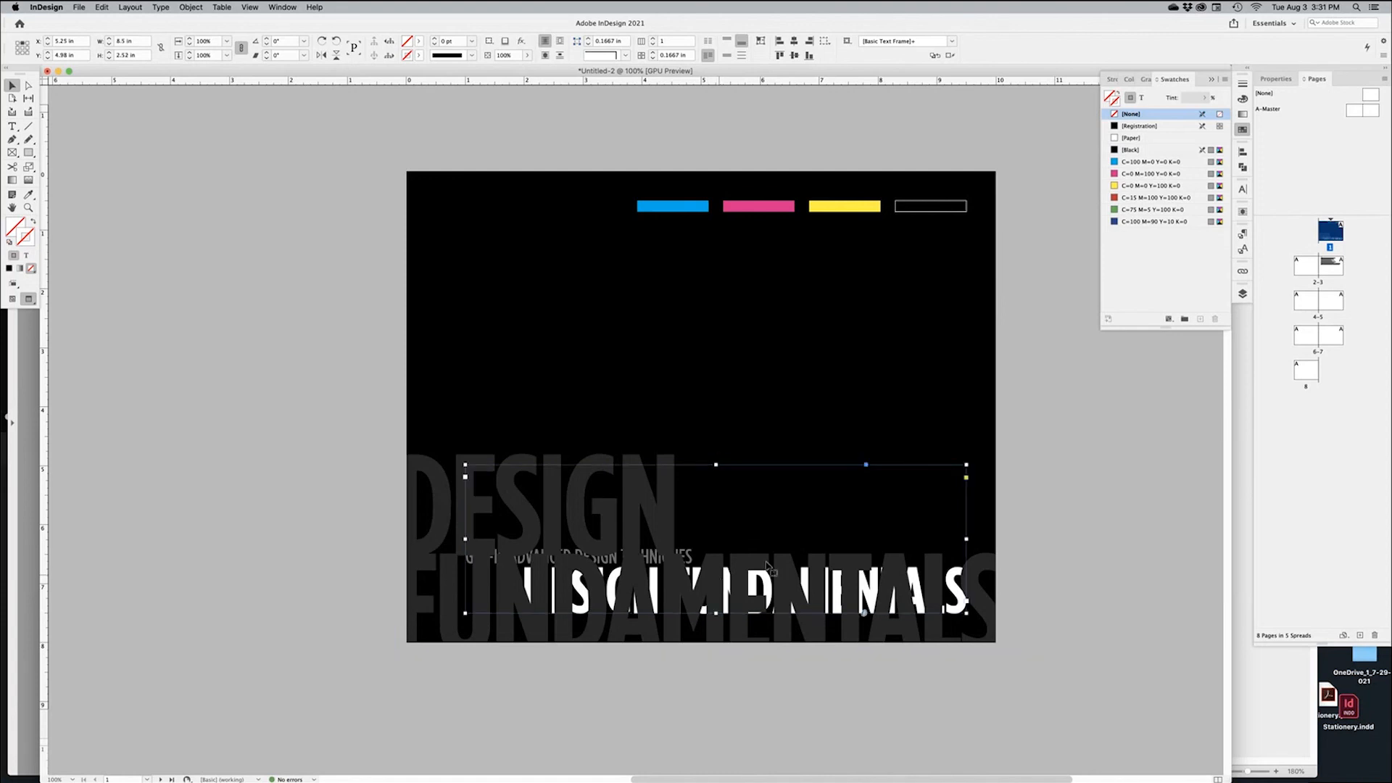
pyautogui.rightClick(777, 508)
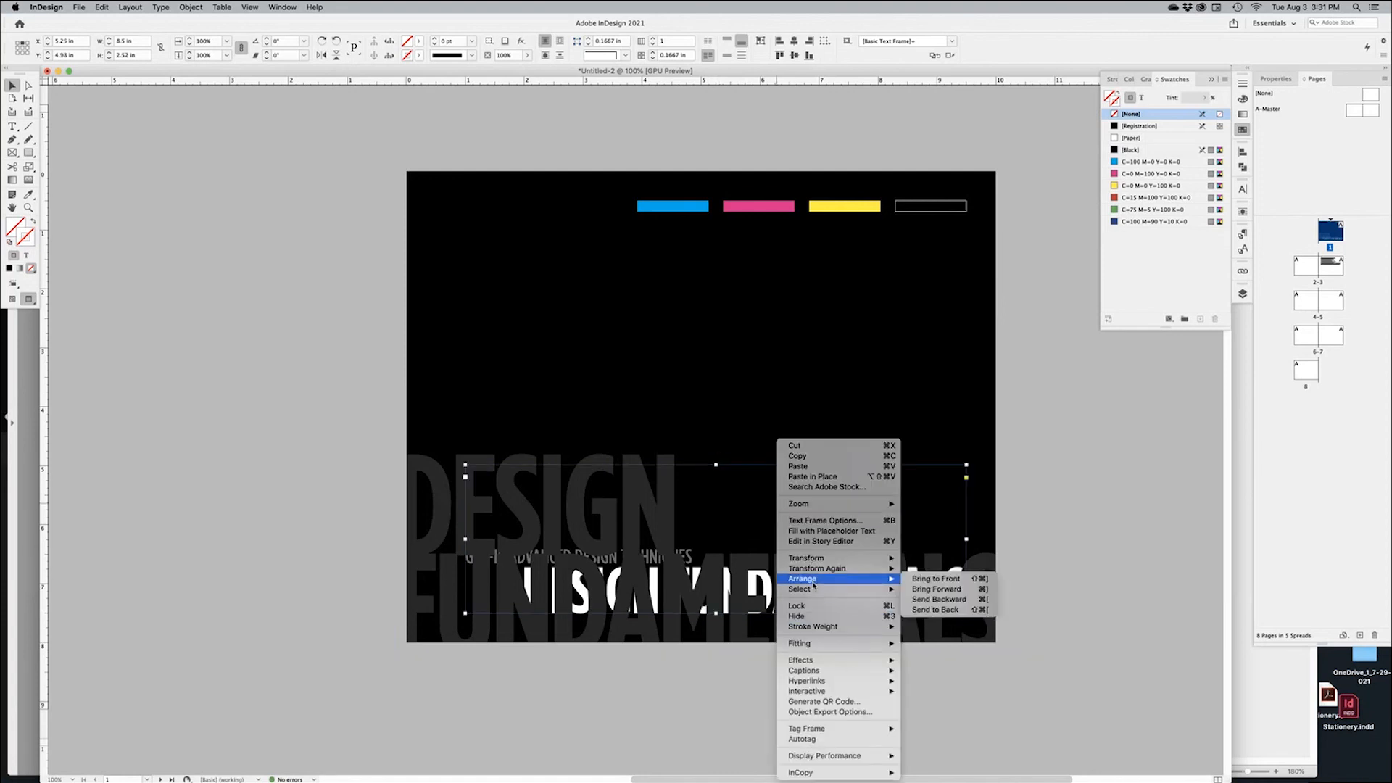
pyautogui.click(935, 580)
pyautogui.click(1029, 702)
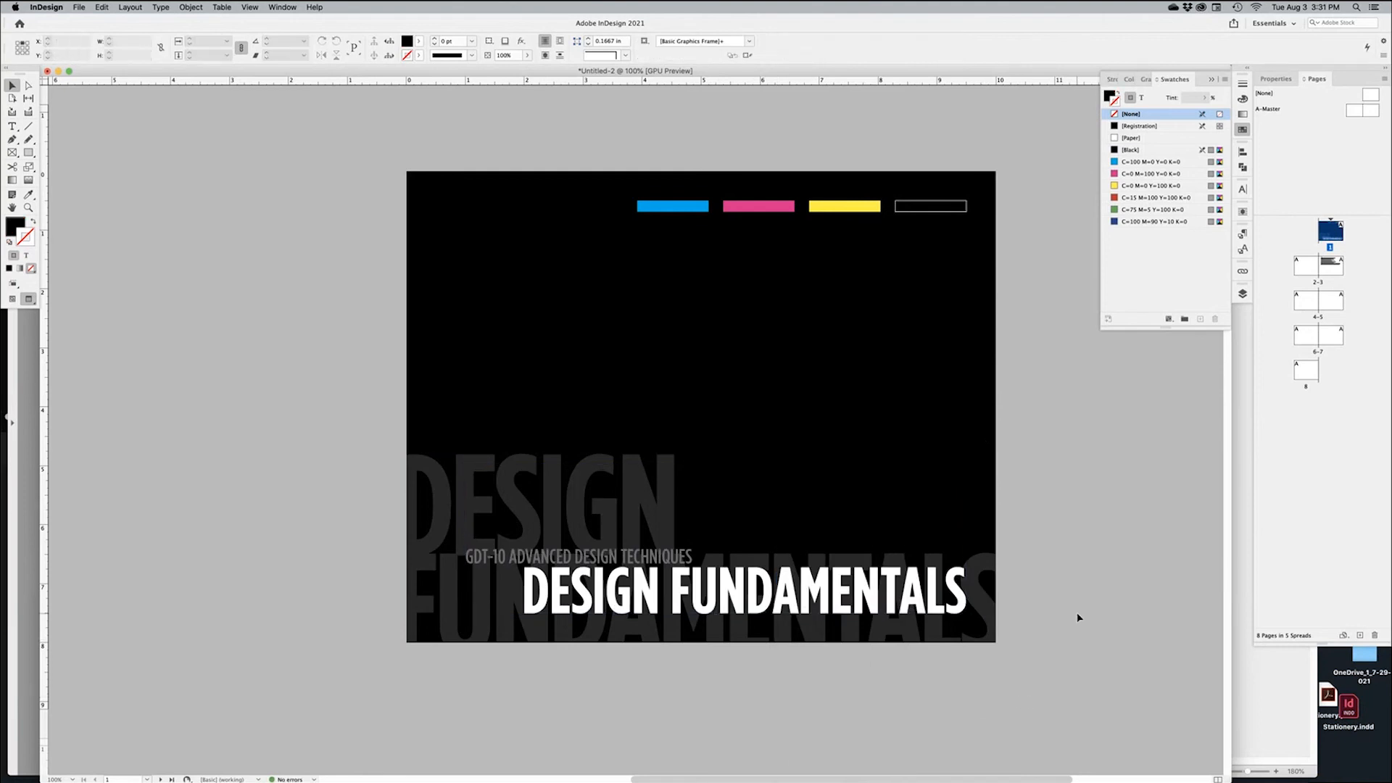
# Zoom in on the cover title and select all the grey background headline text
pyautogui.moveTo(796, 526); pyautogui.dragTo(824, 473)
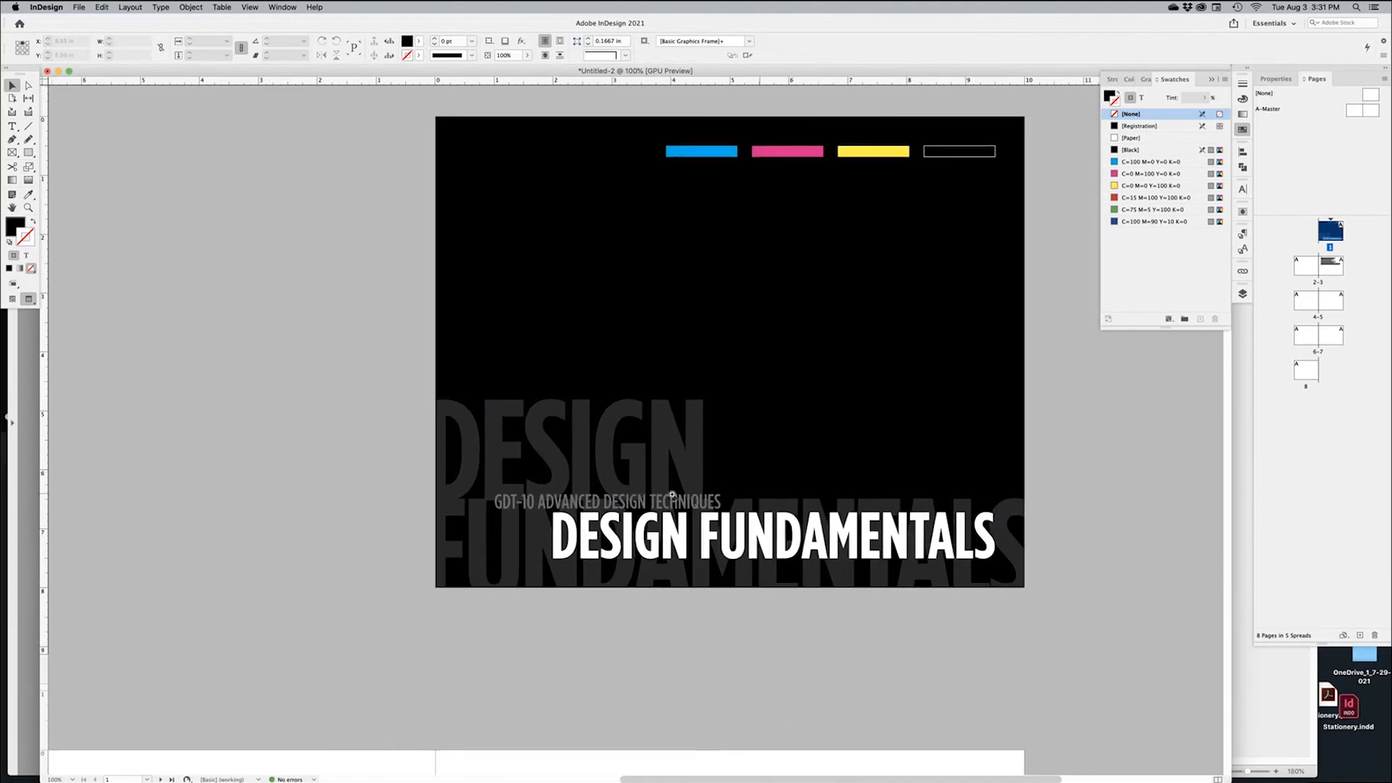
pyautogui.keyDown('super'); pyautogui.click(672, 493); pyautogui.keyUp('super')
pyautogui.keyDown('super'); pyautogui.click(672, 494); pyautogui.keyUp('super')
pyautogui.scroll(3, 680, 522)
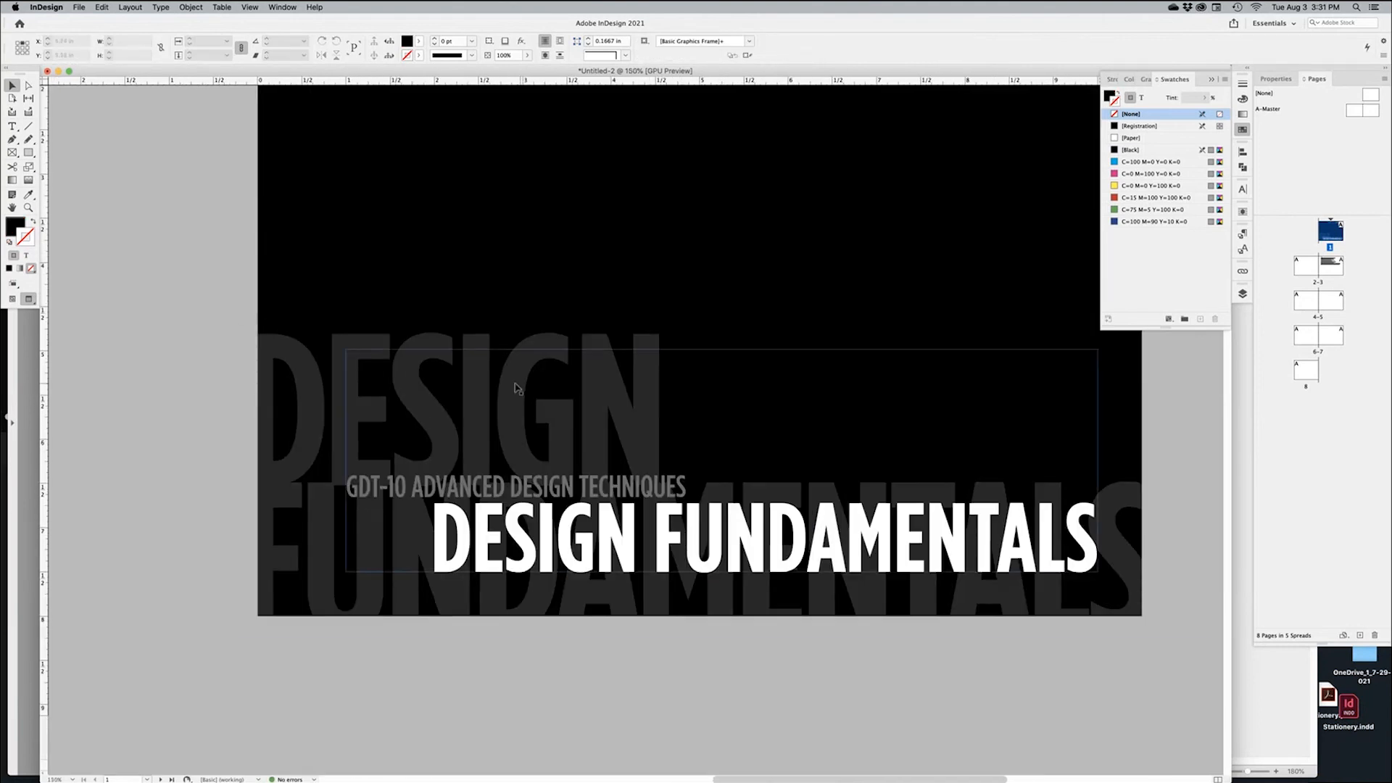
pyautogui.click(435, 347)
pyautogui.doubleClick(274, 380)
pyautogui.press('super+a')
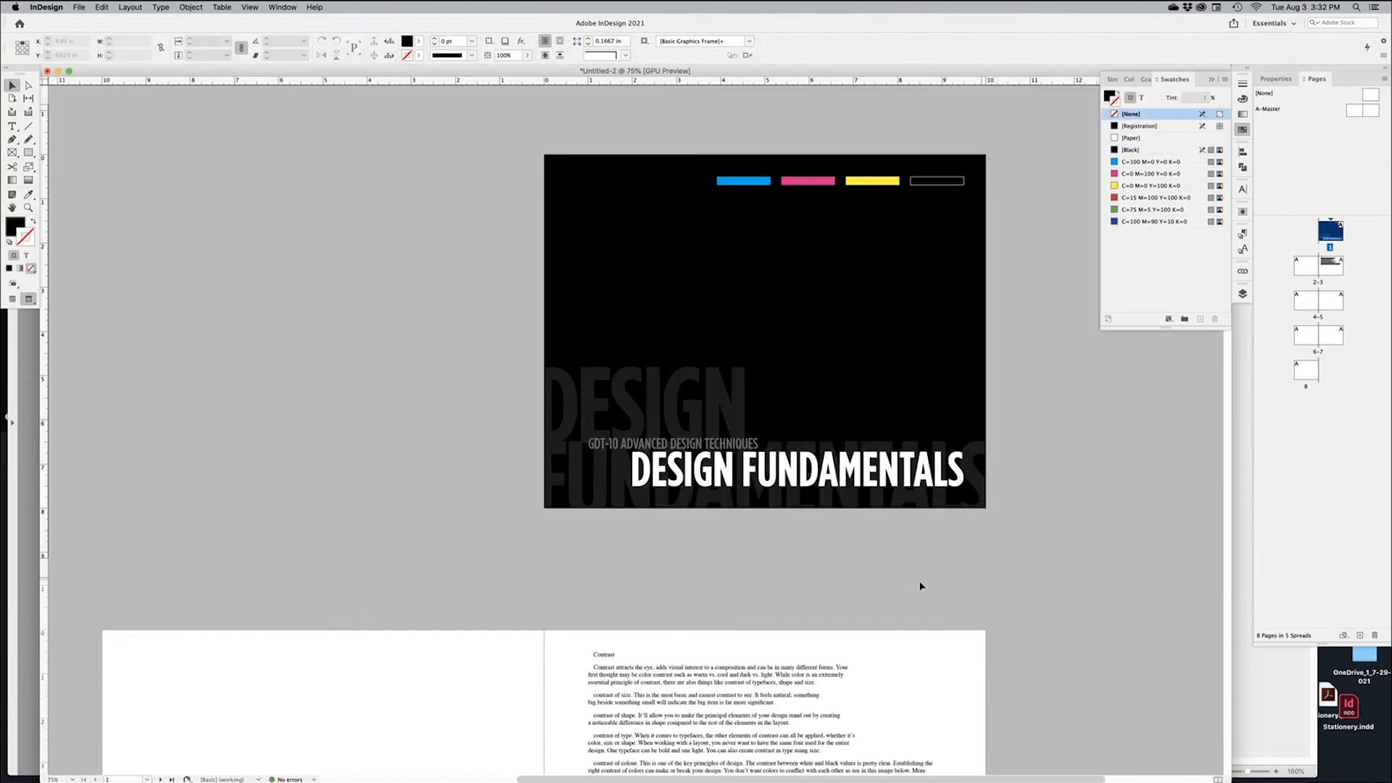
# Move to the Contrast spread, select its body text frame, zoom in, and show Paragraph Styles
pyautogui.moveTo(809, 597); pyautogui.dragTo(917, 372)
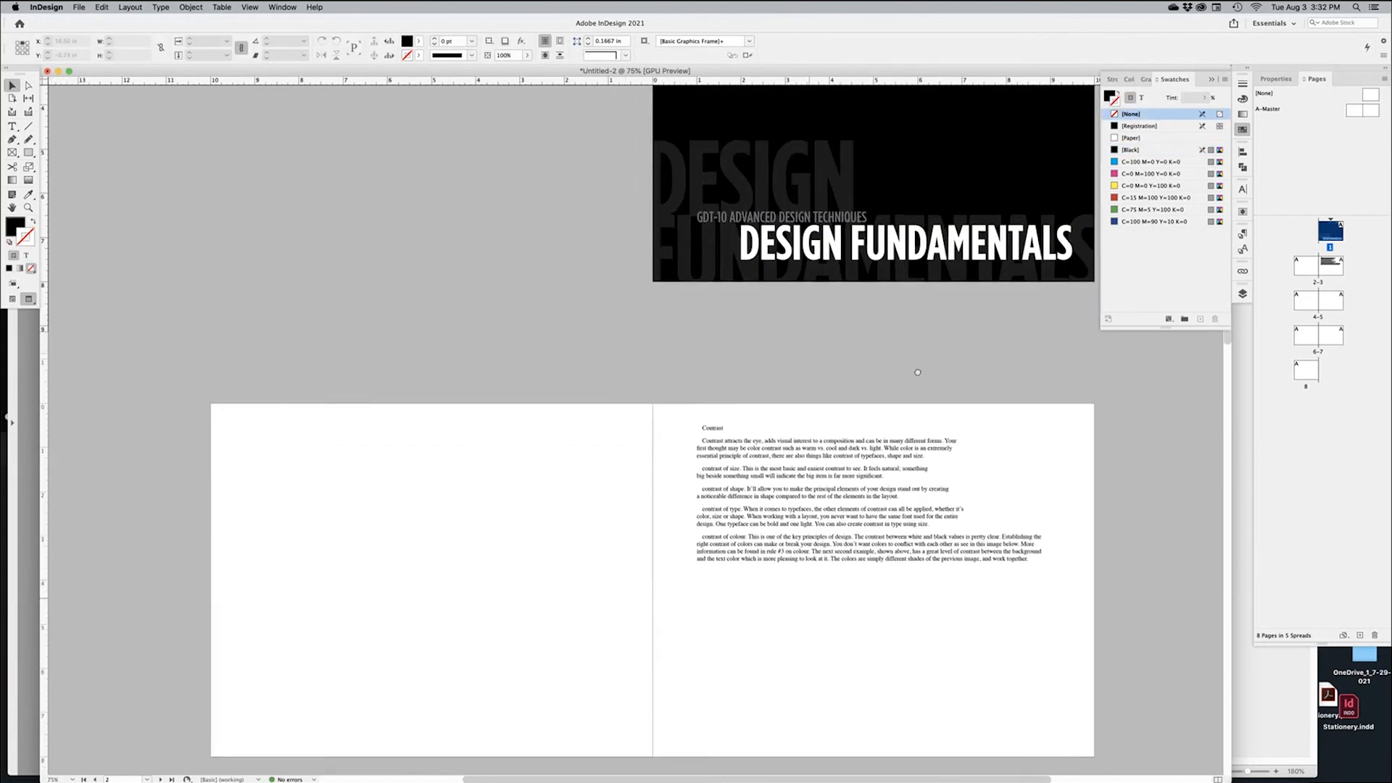
pyautogui.scroll(-3, 917, 372)
pyautogui.click(789, 466)
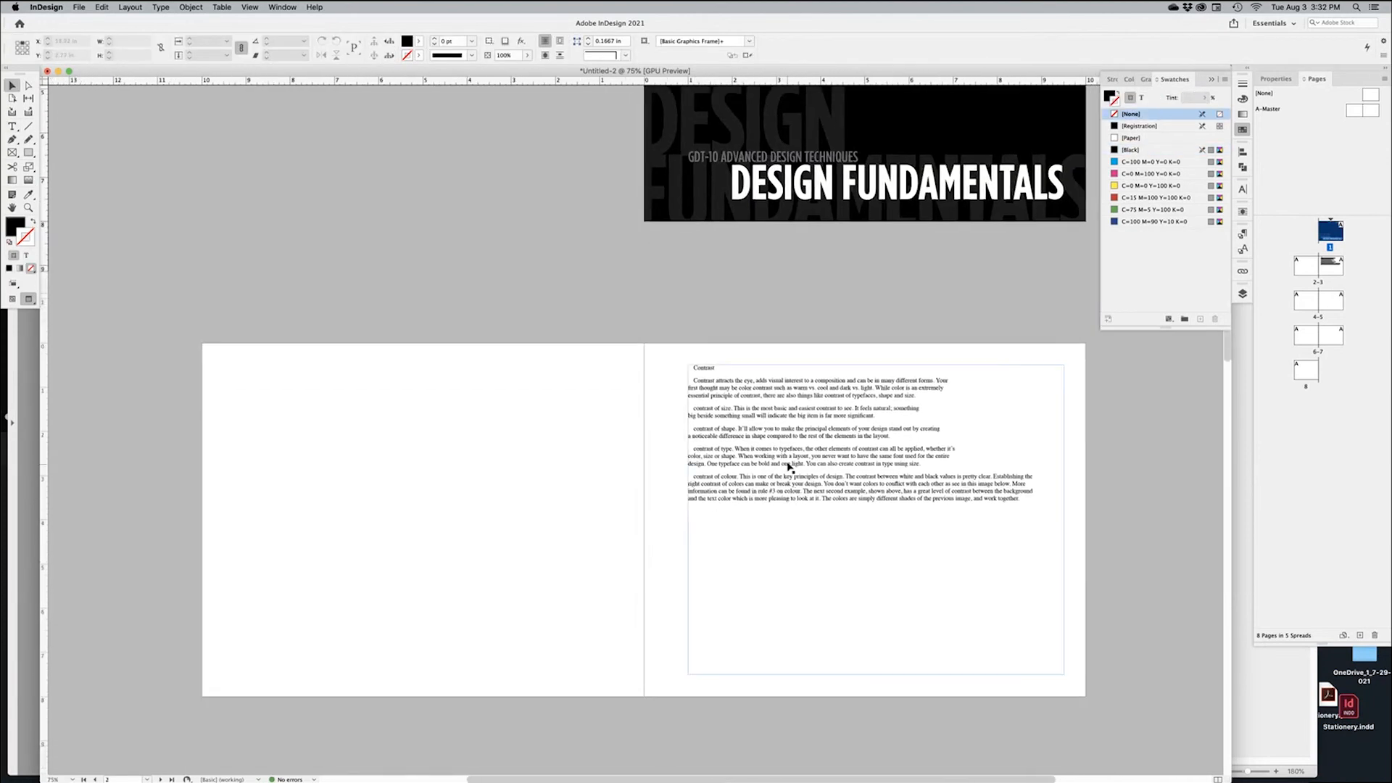
pyautogui.press('super+equal')
pyautogui.press('super+equal')
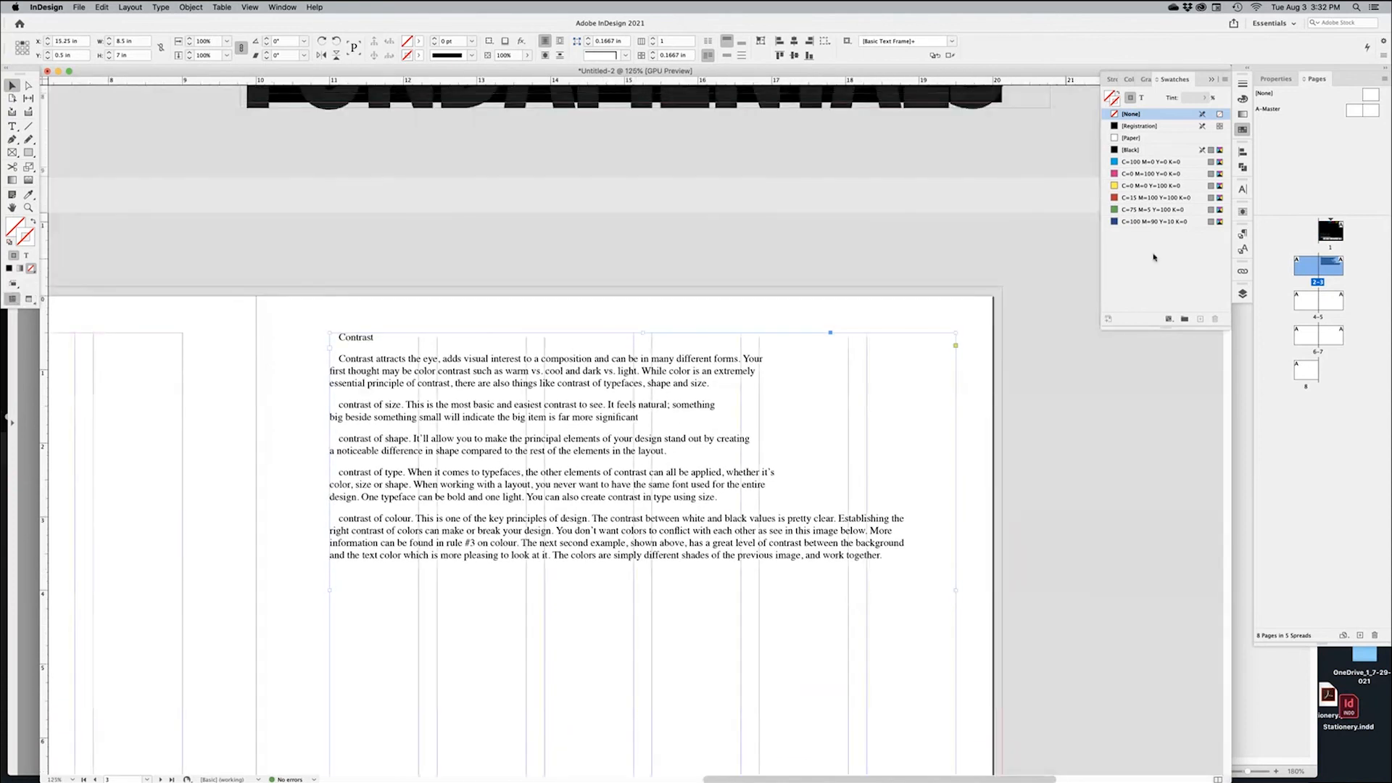
pyautogui.click(1243, 239)
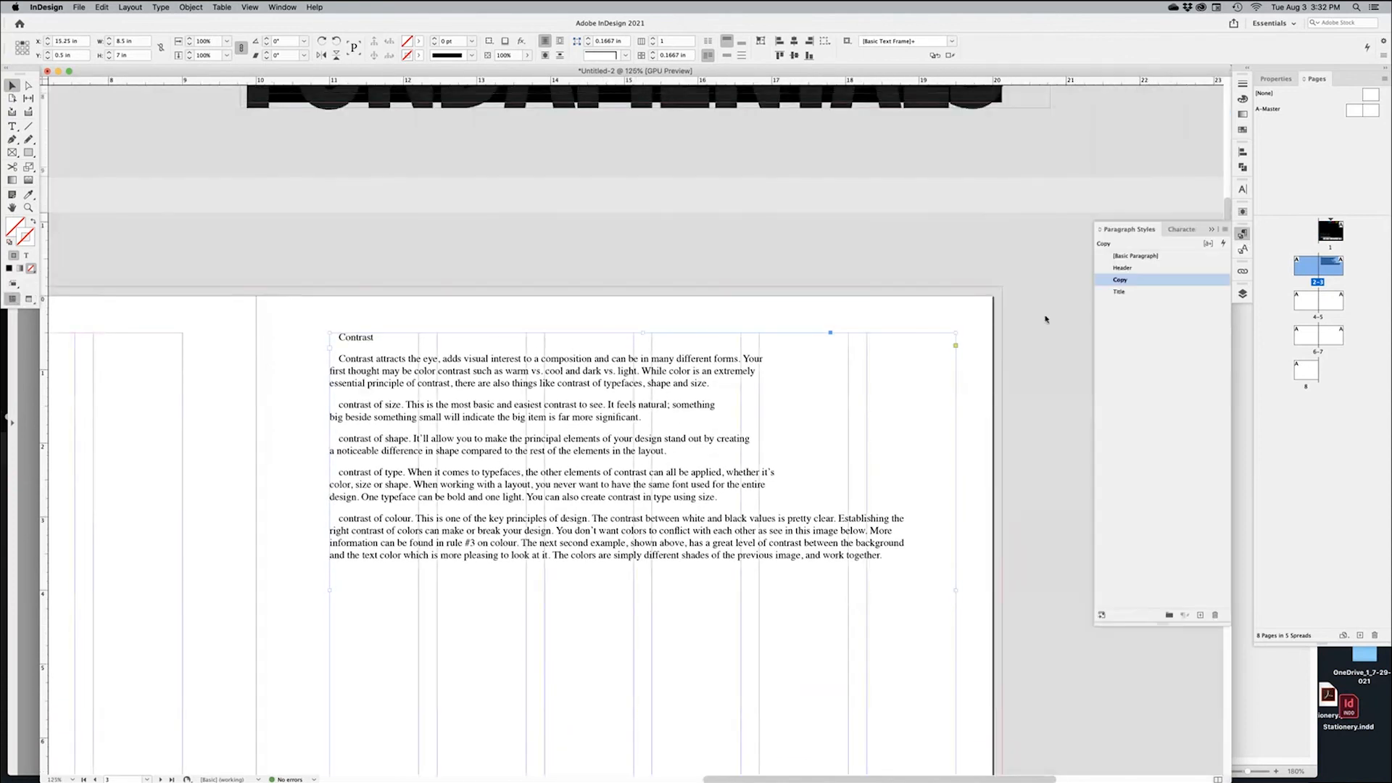
# Apply the Header paragraph style to the word Contrast
pyautogui.doubleClick(367, 338)
pyautogui.click(1123, 267)
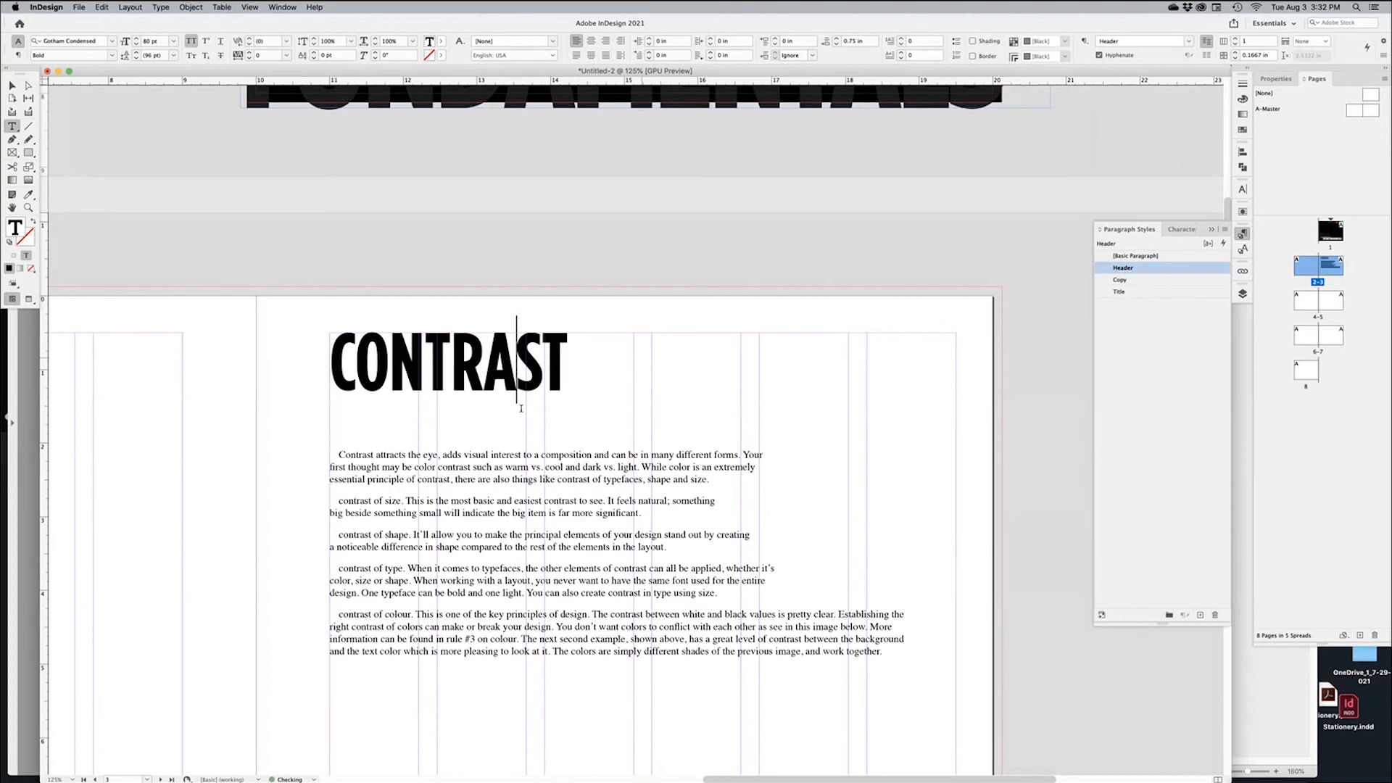
pyautogui.moveTo(377, 455); pyautogui.dragTo(391, 609)
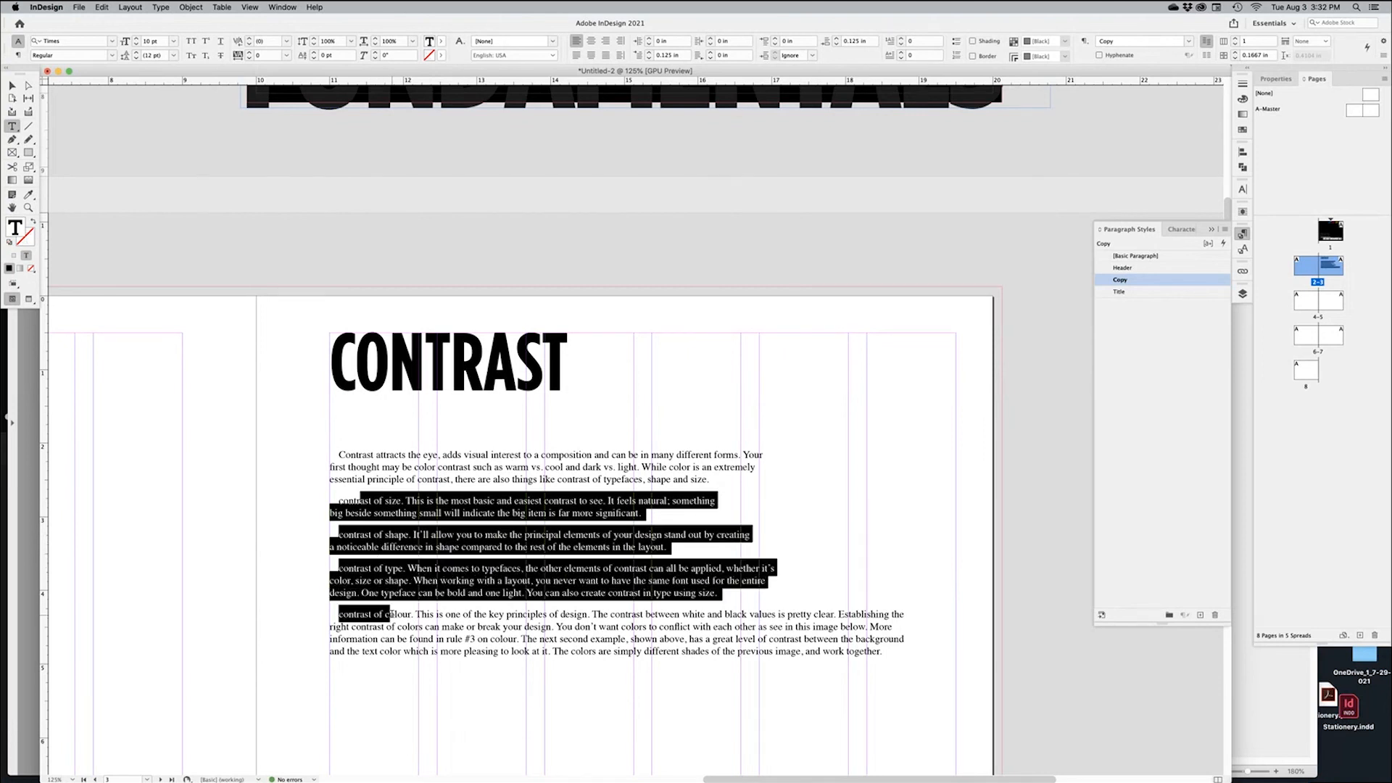
pyautogui.click(1068, 709)
pyautogui.moveTo(362, 487); pyautogui.dragTo(328, 508)
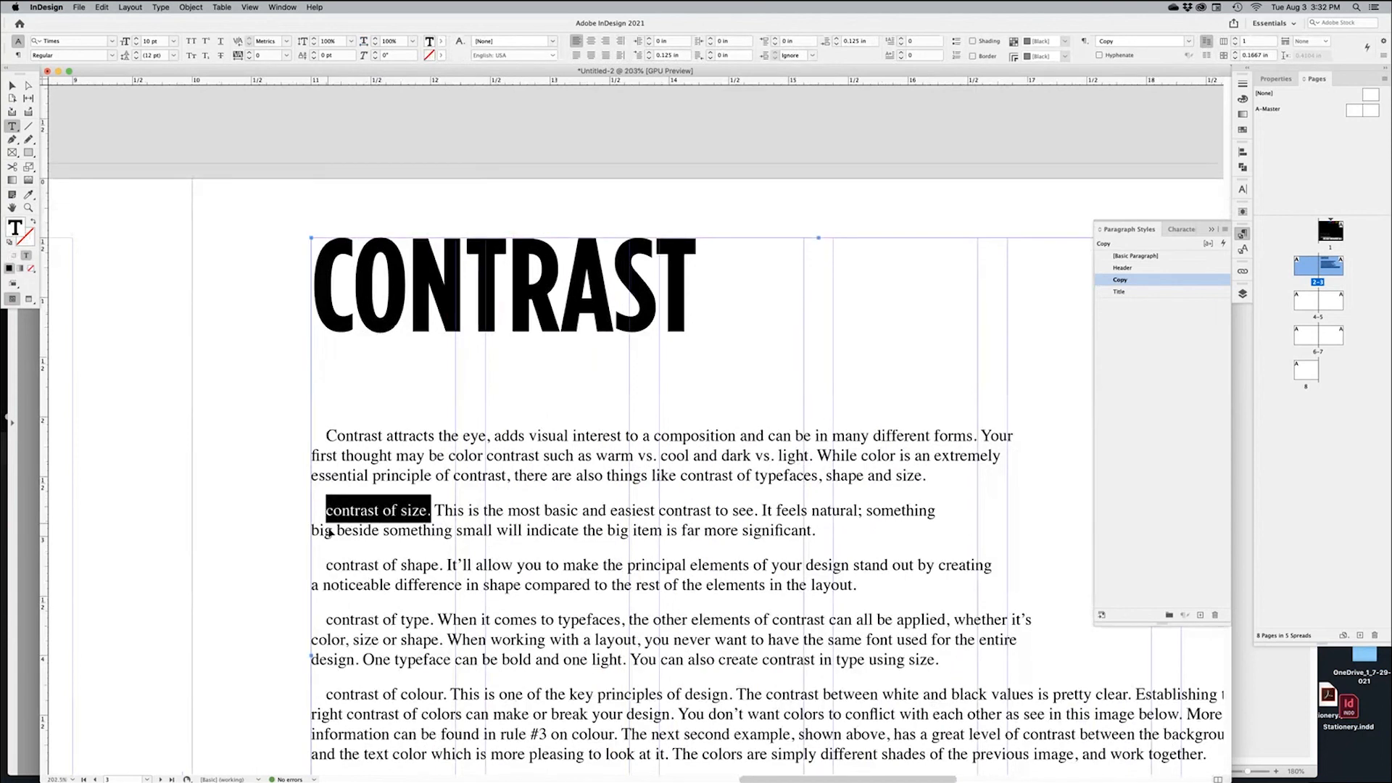
# Check the Word source document, selecting the phrase 'contrast of size.', then return to InDesign
pyautogui.press('super+Tab')
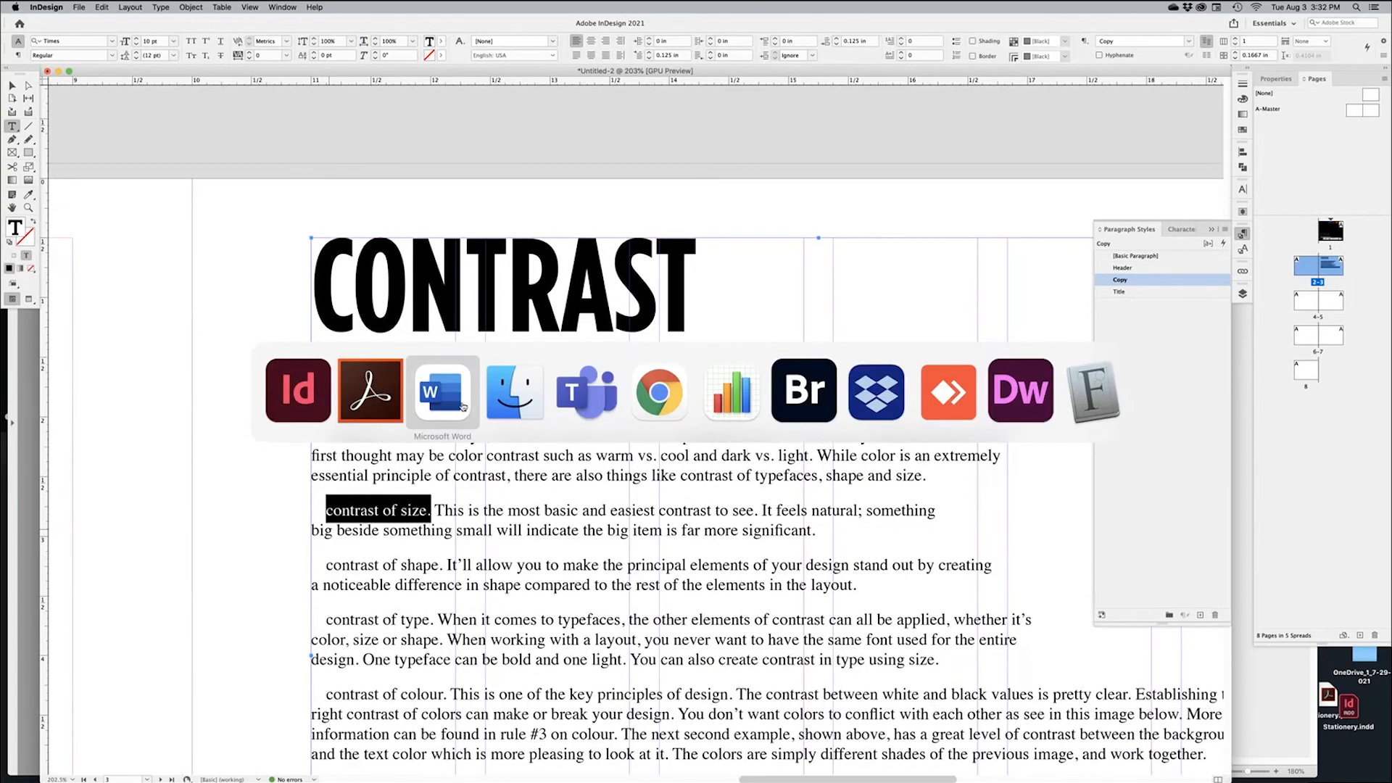
pyautogui.press('super+Tab')
pyautogui.click(728, 457)
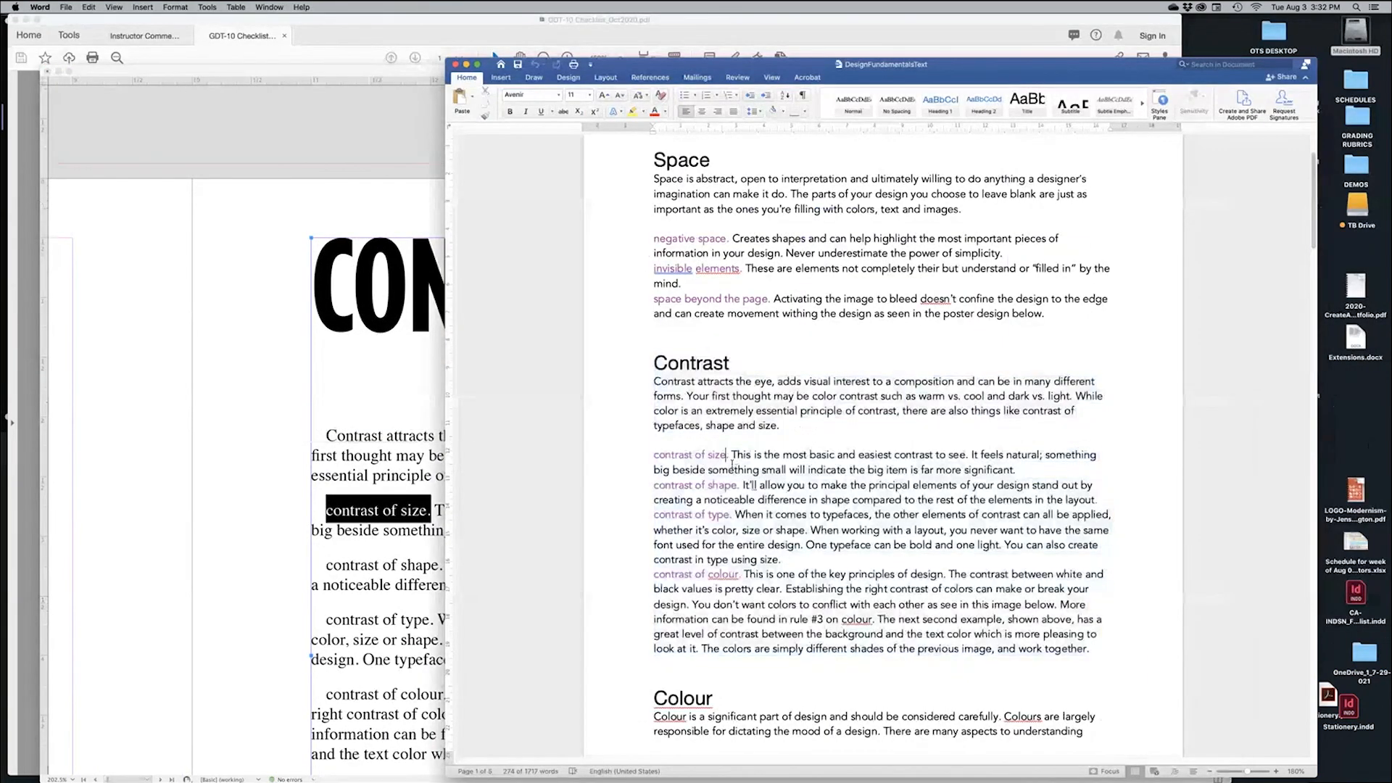
pyautogui.moveTo(728, 457); pyautogui.dragTo(654, 456)
pyautogui.click(324, 422)
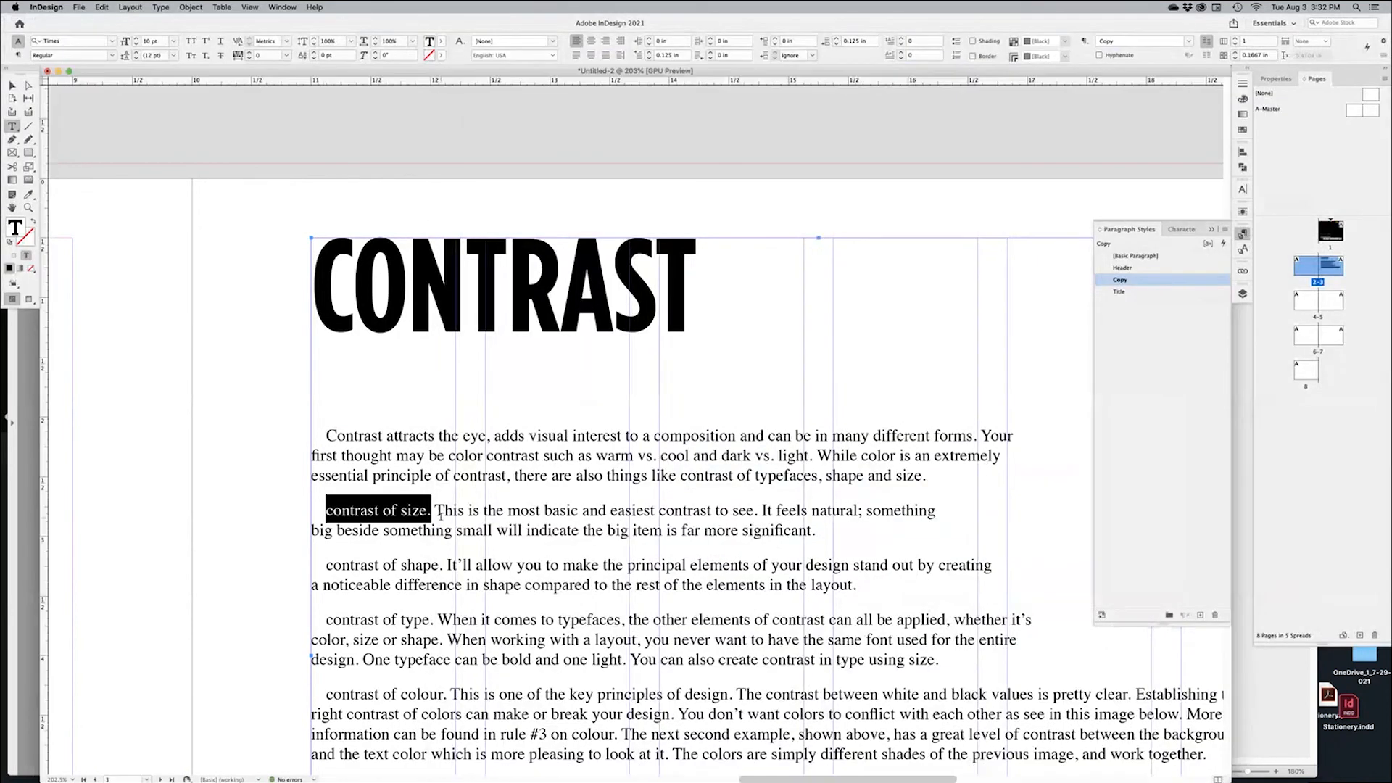
# Make 'contrast of size' and 'contrast of shape' separate Title-style headings and delete the stray period
pyautogui.click(432, 511)
pyautogui.press('Return')
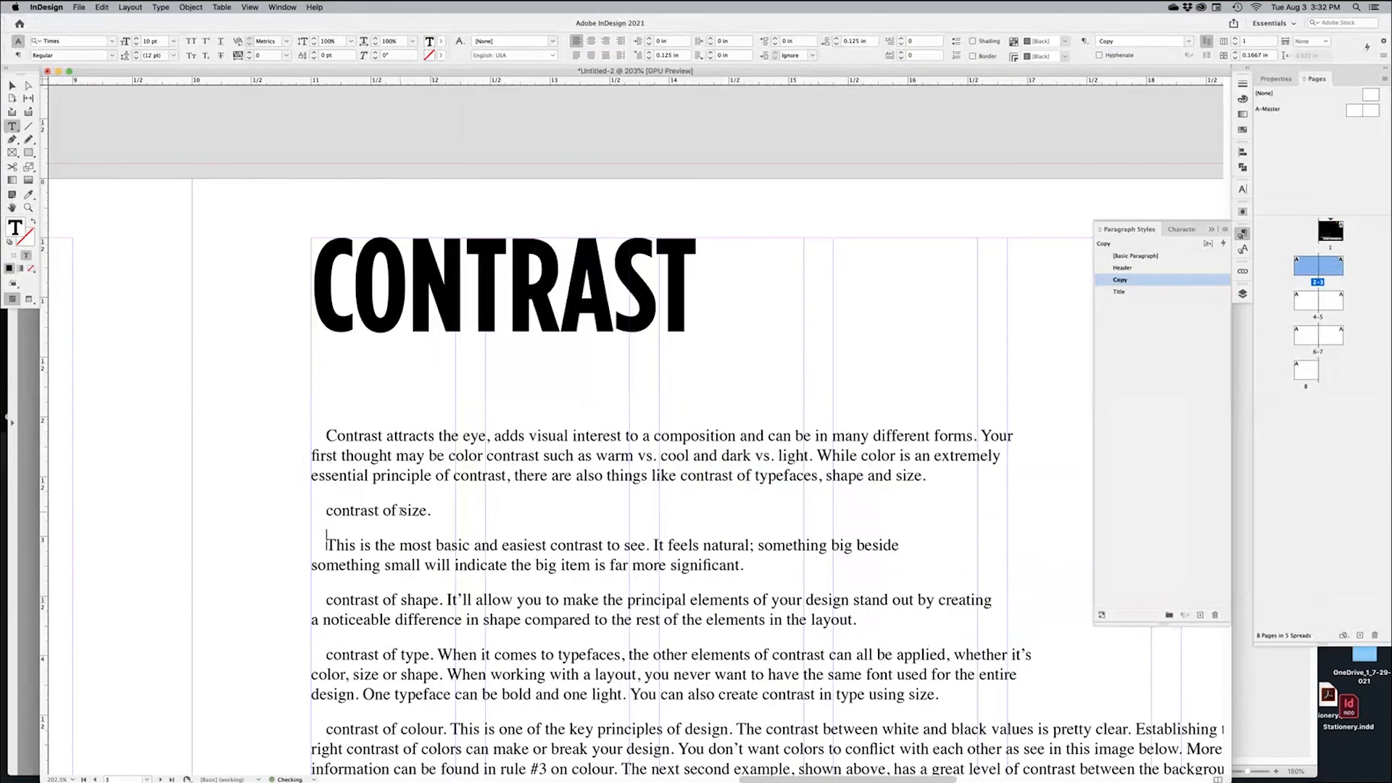
pyautogui.click(1131, 293)
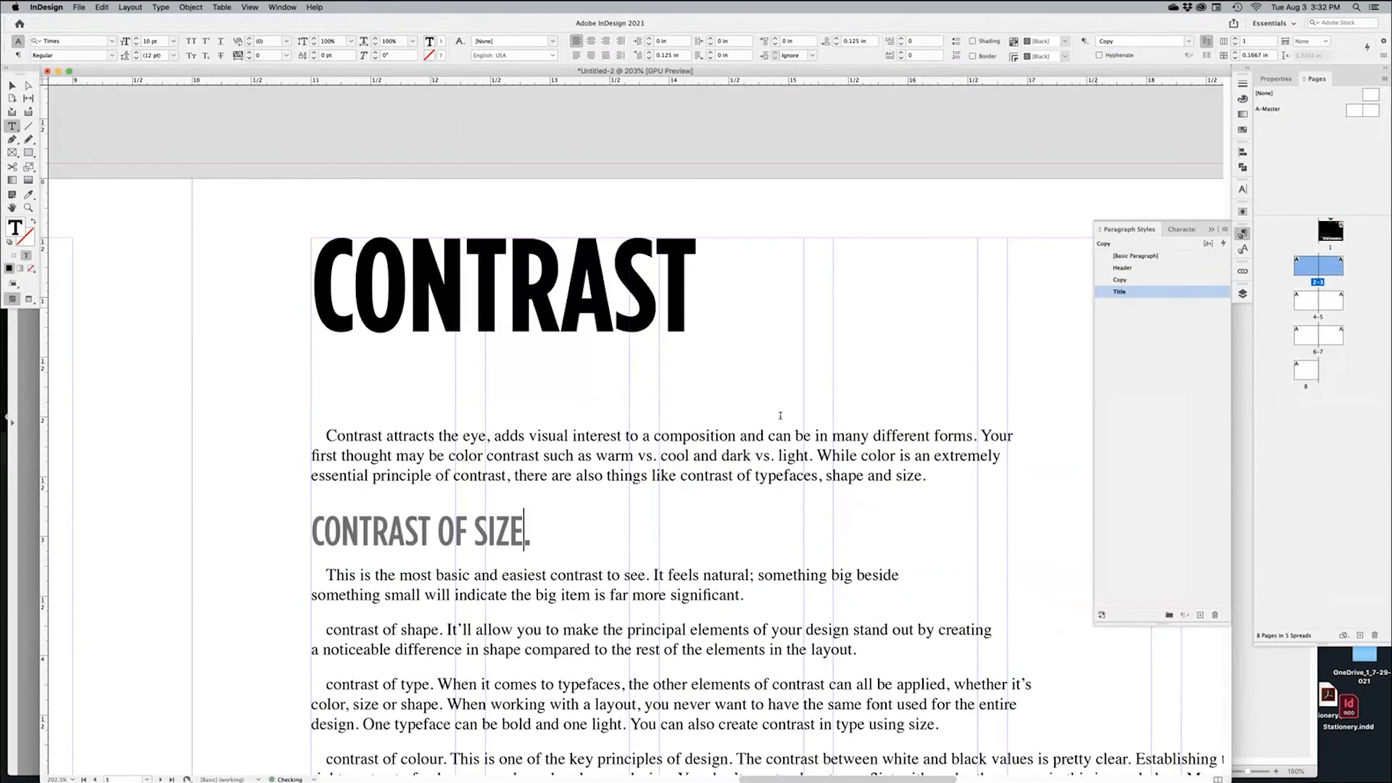
pyautogui.click(444, 631)
pyautogui.press('Return')
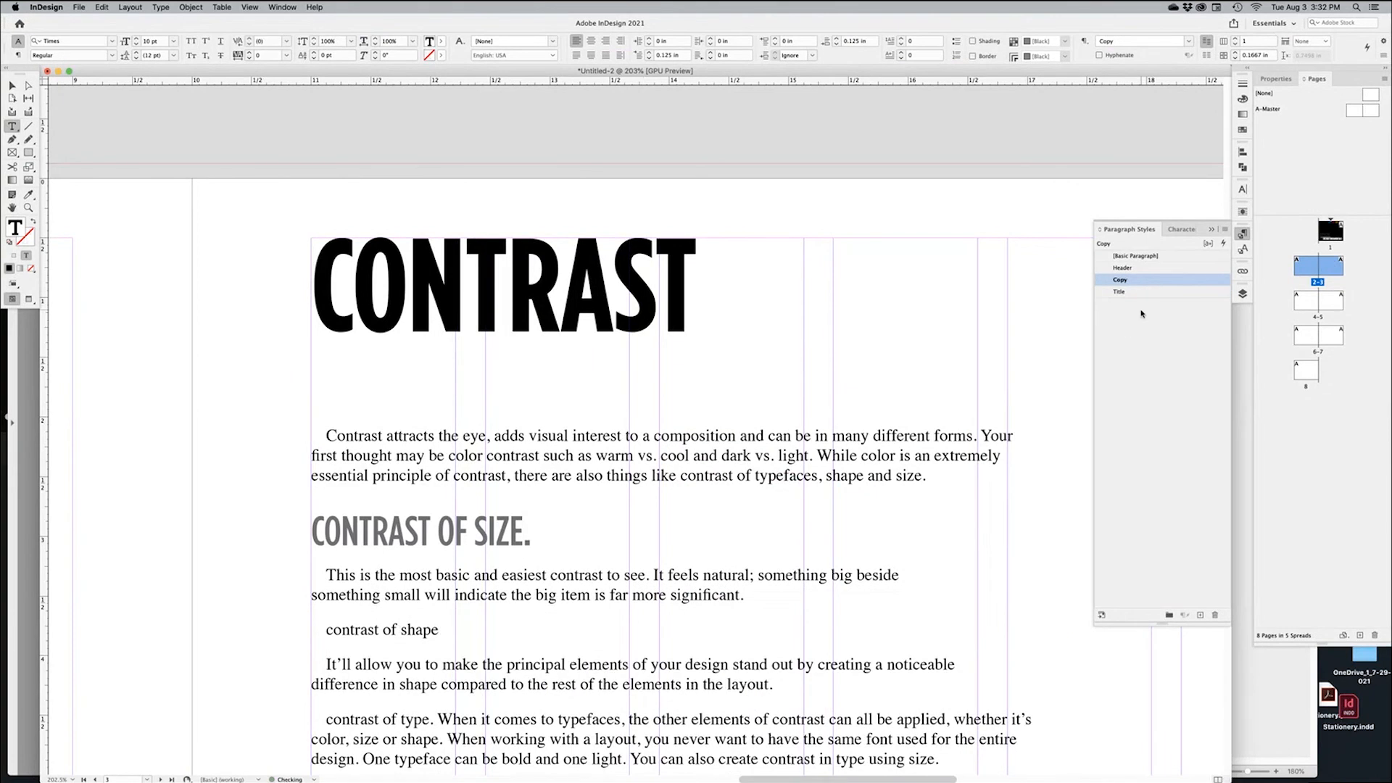
pyautogui.click(1121, 291)
pyautogui.moveTo(533, 537); pyautogui.dragTo(524, 538)
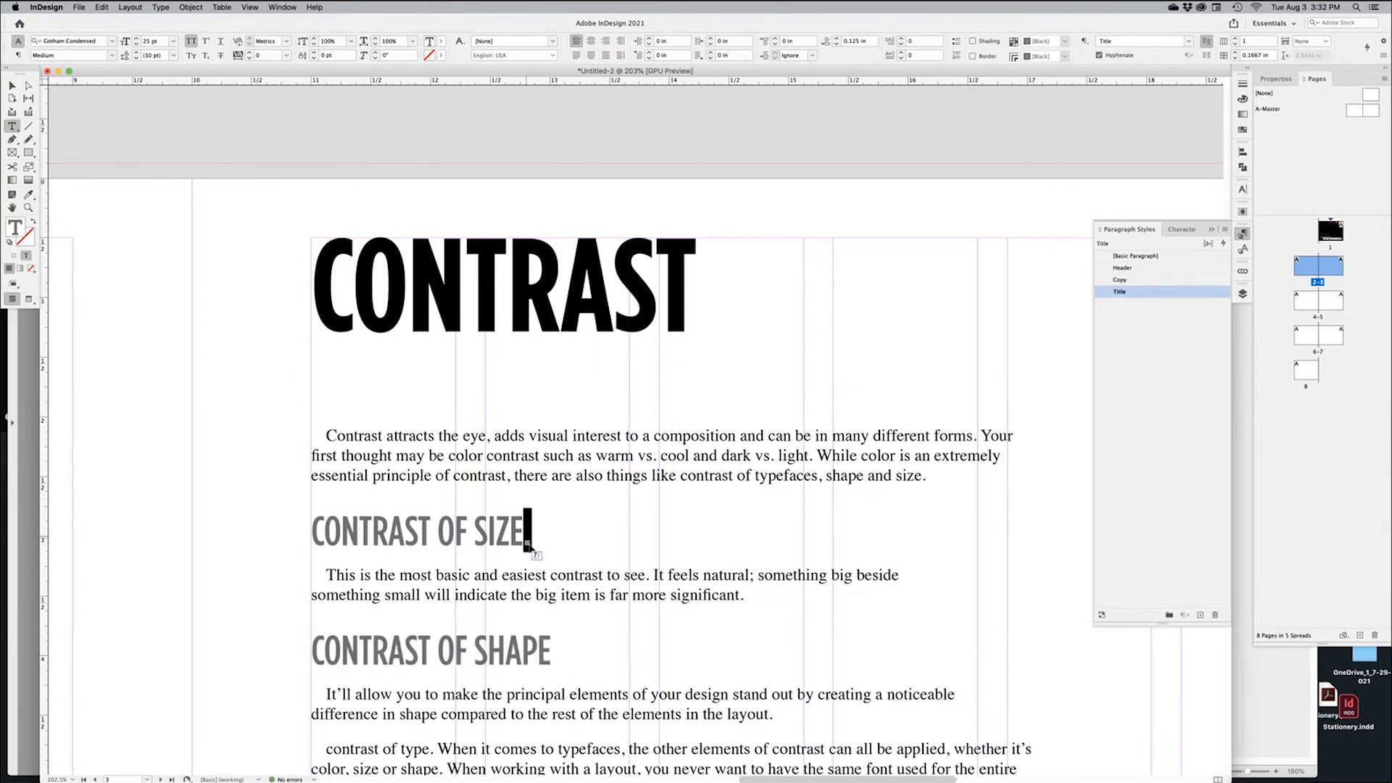
pyautogui.press('BackSpace')
# Split 'contrast of type' and 'contrast of colour' into their own Title-style headings
pyautogui.scroll(-5, 527, 544)
pyautogui.moveTo(429, 534); pyautogui.dragTo(440, 534)
pyautogui.press('Return')
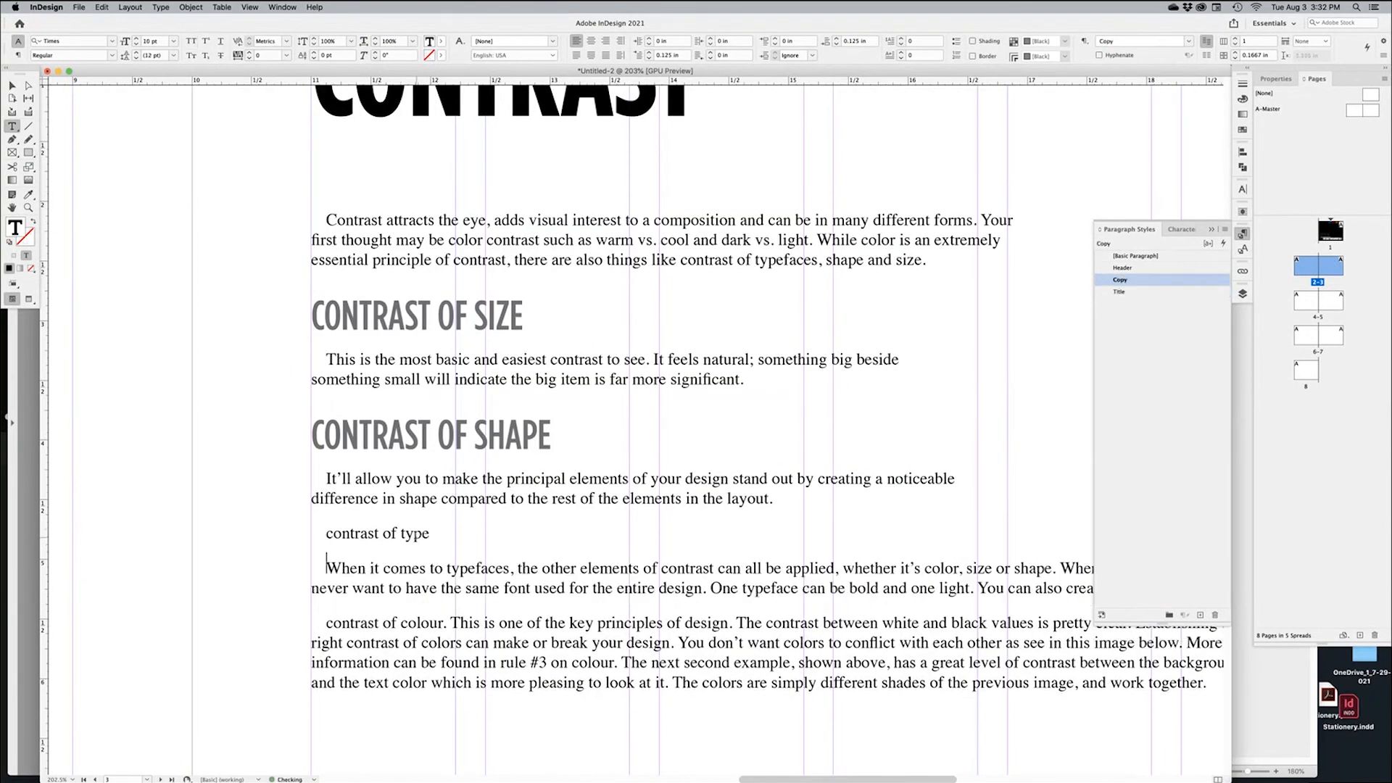
pyautogui.click(414, 534)
pyautogui.click(1121, 292)
pyautogui.moveTo(443, 654); pyautogui.dragTo(452, 653)
pyautogui.press('Return')
pyautogui.click(420, 653)
pyautogui.click(1120, 292)
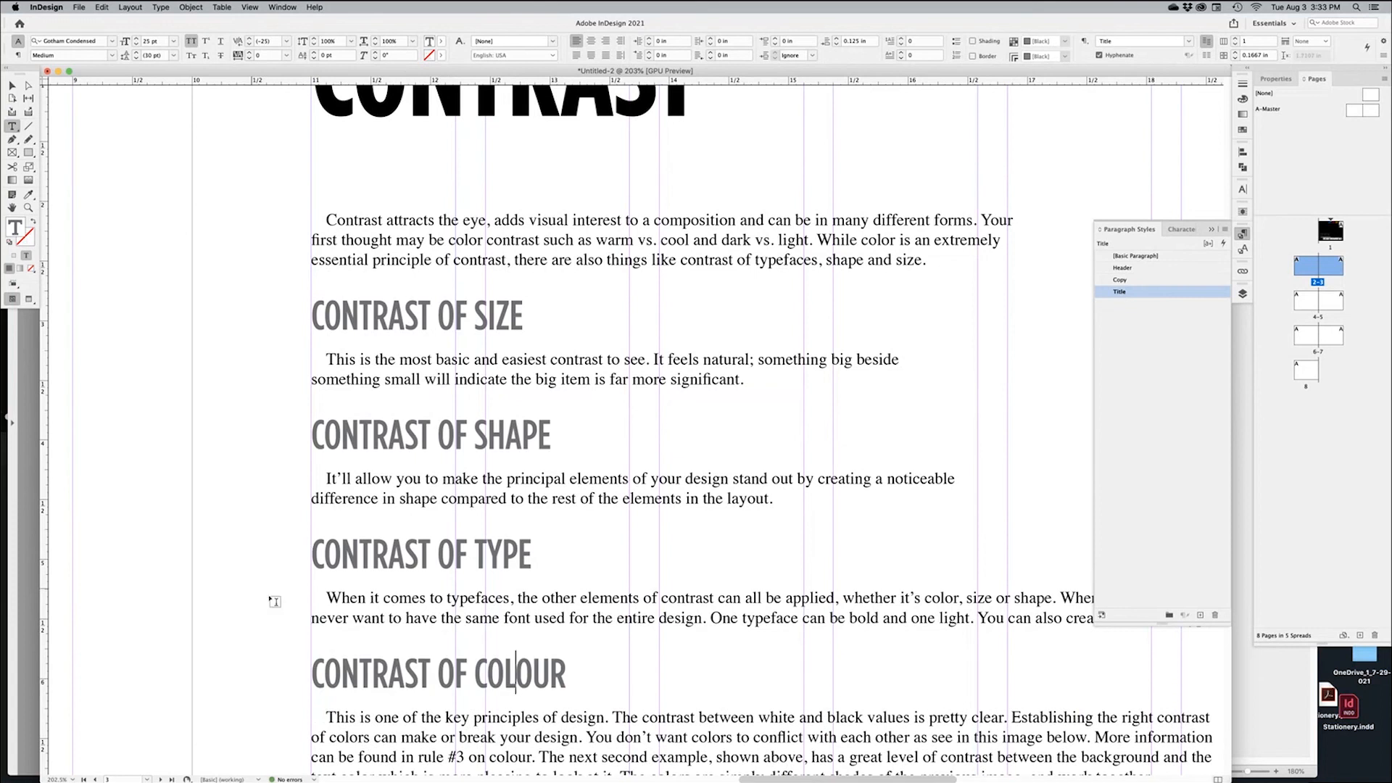
# Deselect the text, zoom out to fit the page, and return to the Selection tool
pyautogui.click(233, 593)
pyautogui.keyDown('alt'); pyautogui.keyDown('super'); pyautogui.click(645, 424); pyautogui.keyUp('super'); pyautogui.keyUp('alt')
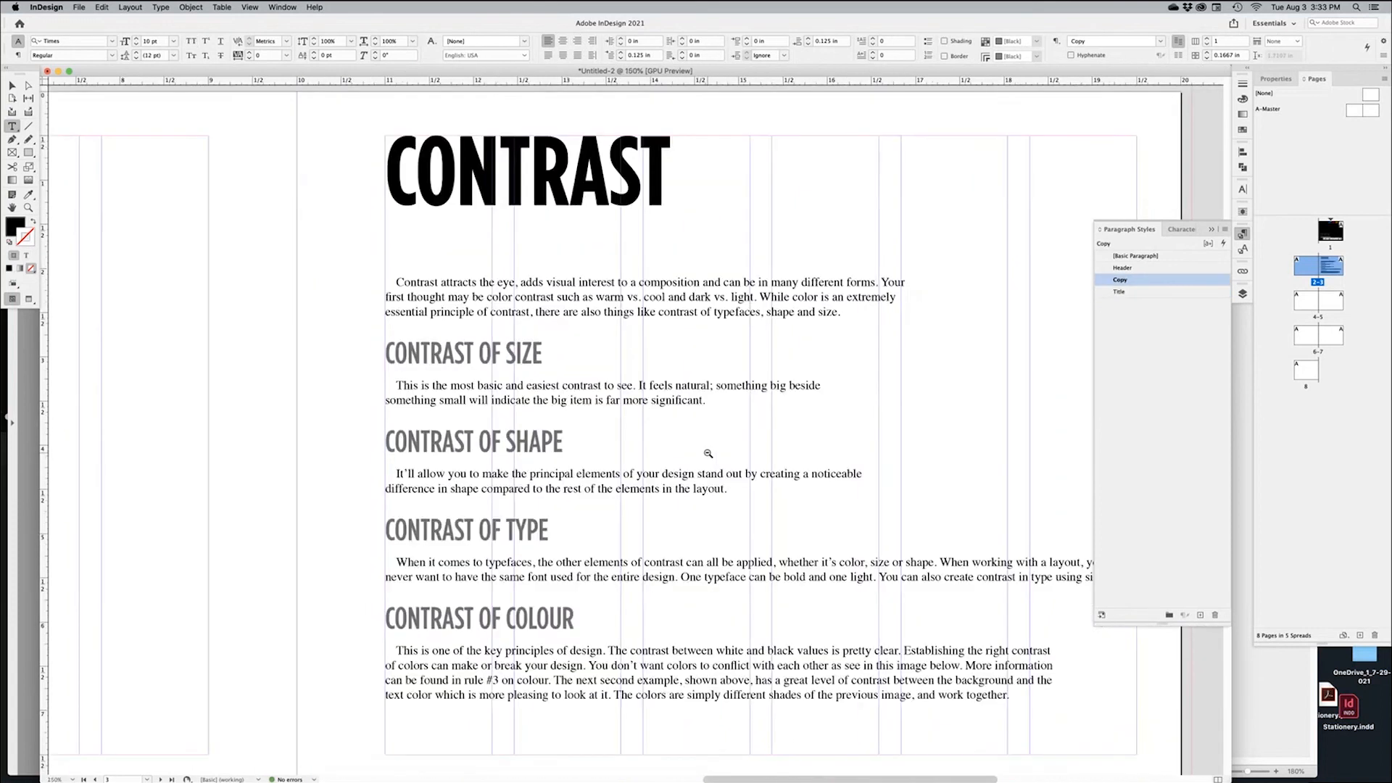
pyautogui.keyDown('alt'); pyautogui.keyDown('super'); pyautogui.click(708, 453); pyautogui.keyUp('super'); pyautogui.keyUp('alt')
pyautogui.click(12, 86)
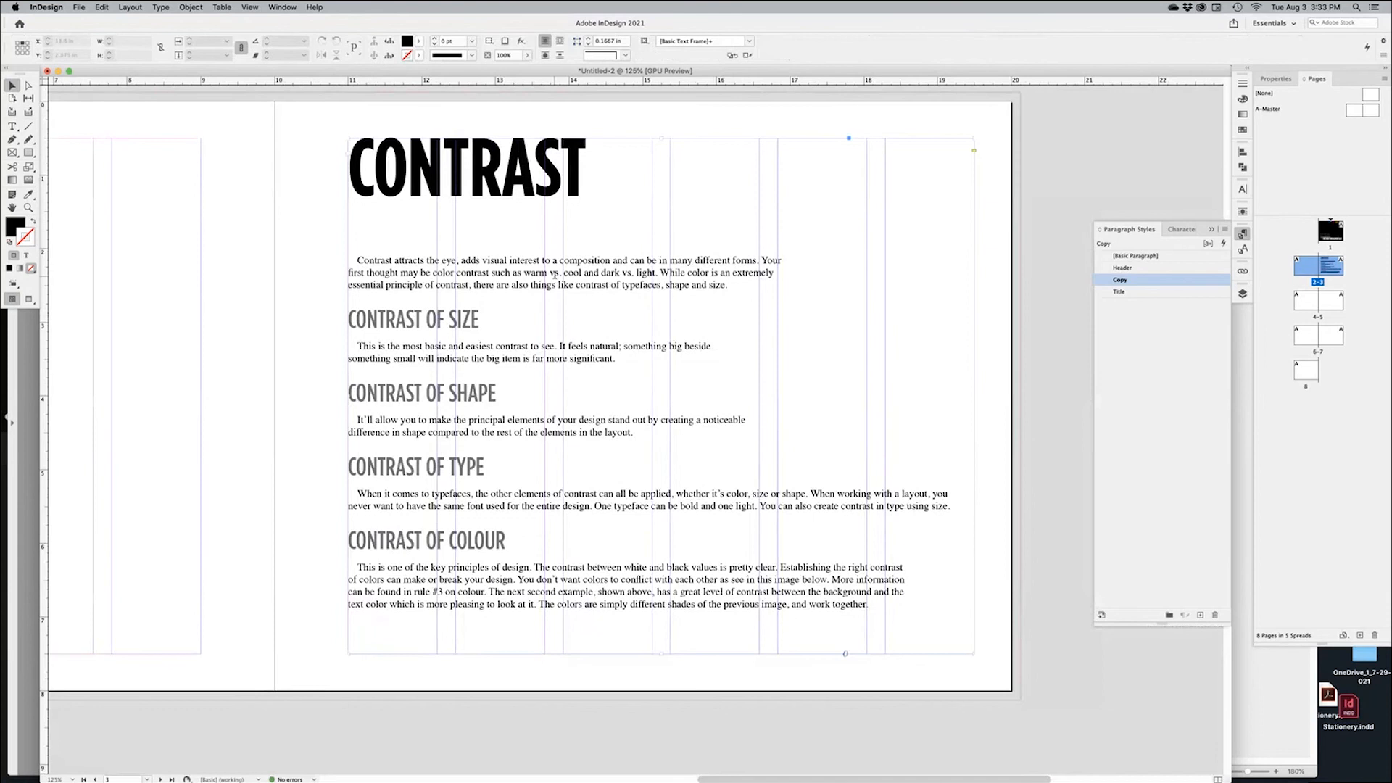
# Format the Contrast intro paragraph as Bold 12 pt with 19 pt leading
pyautogui.doubleClick(561, 285)
pyautogui.tripleClick(560, 285)
pyautogui.tripleClick(560, 285)
pyautogui.click(558, 278)
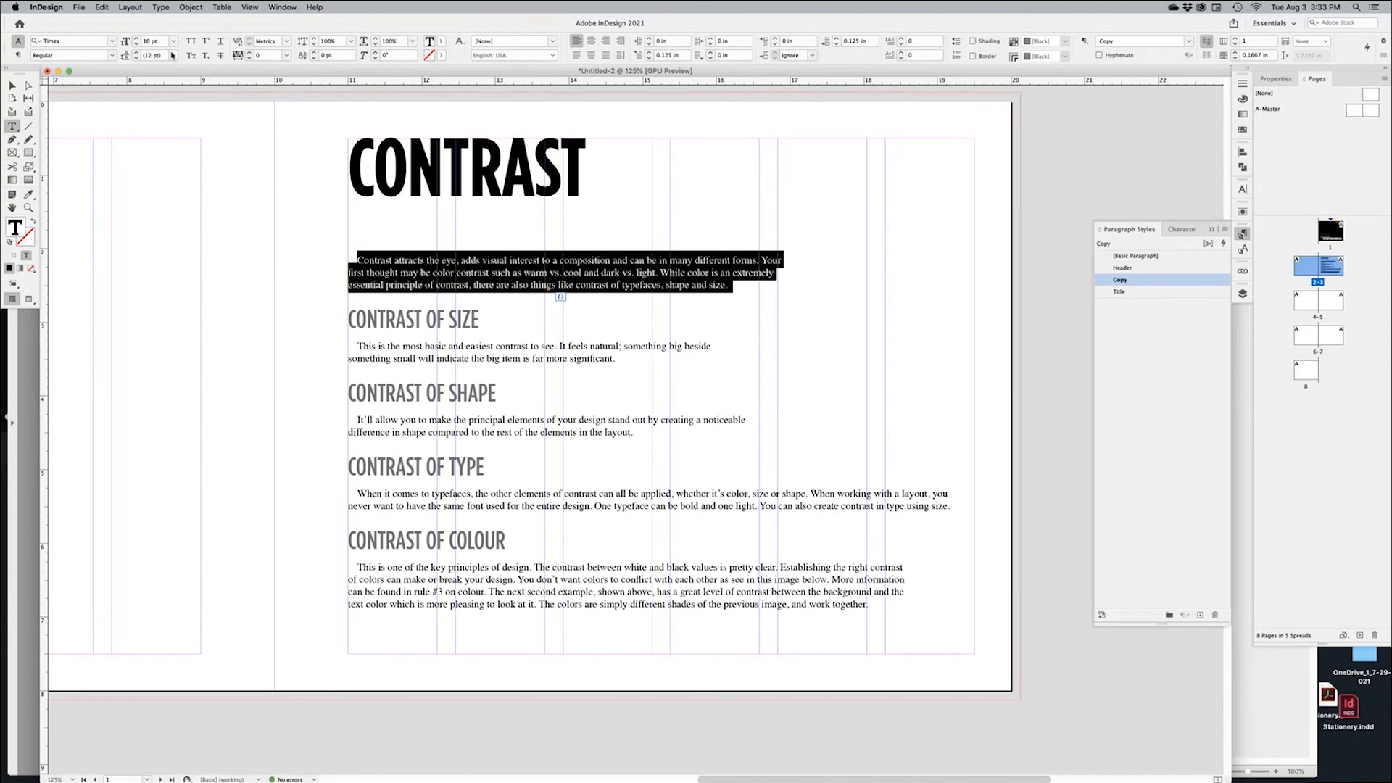
pyautogui.click(136, 39)
pyautogui.click(137, 39)
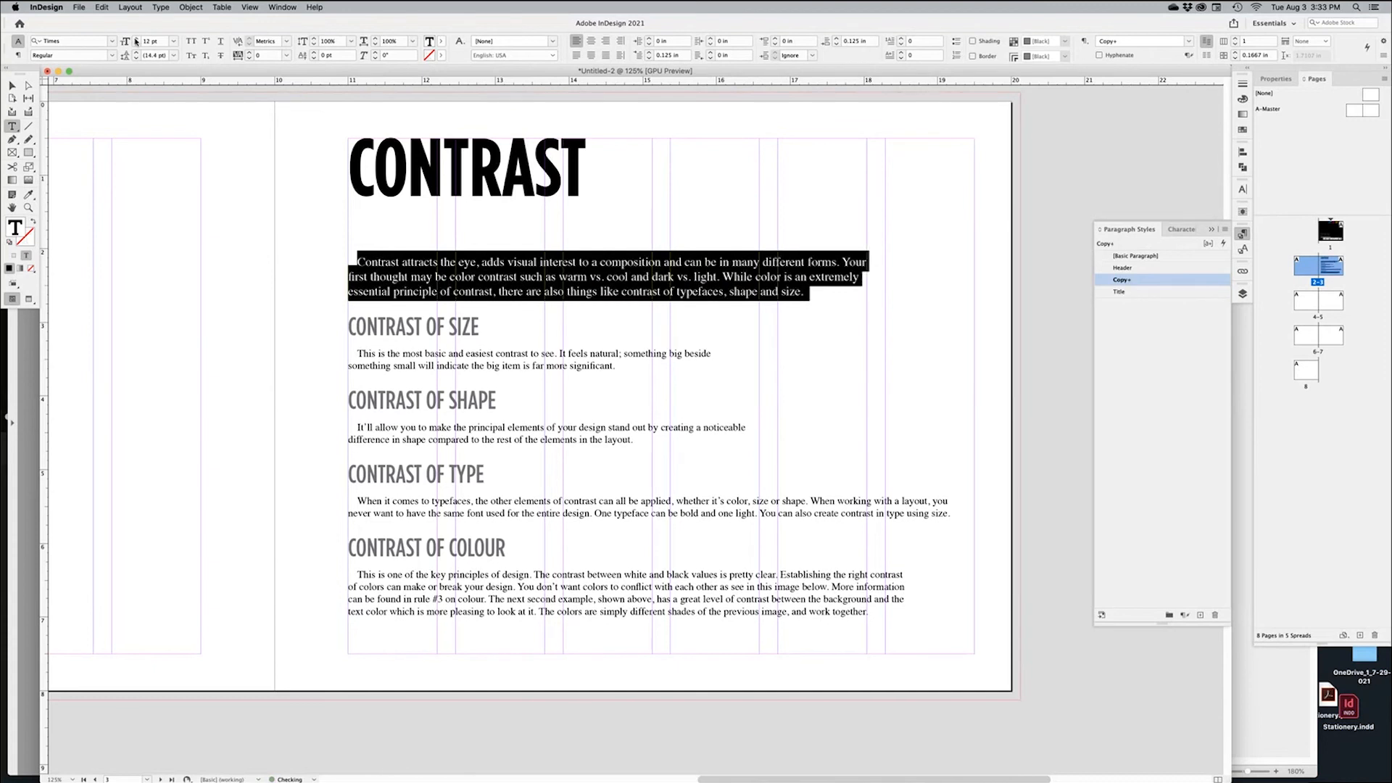
pyautogui.click(137, 53)
pyautogui.click(137, 53)
pyautogui.click(137, 54)
pyautogui.click(136, 54)
pyautogui.click(136, 53)
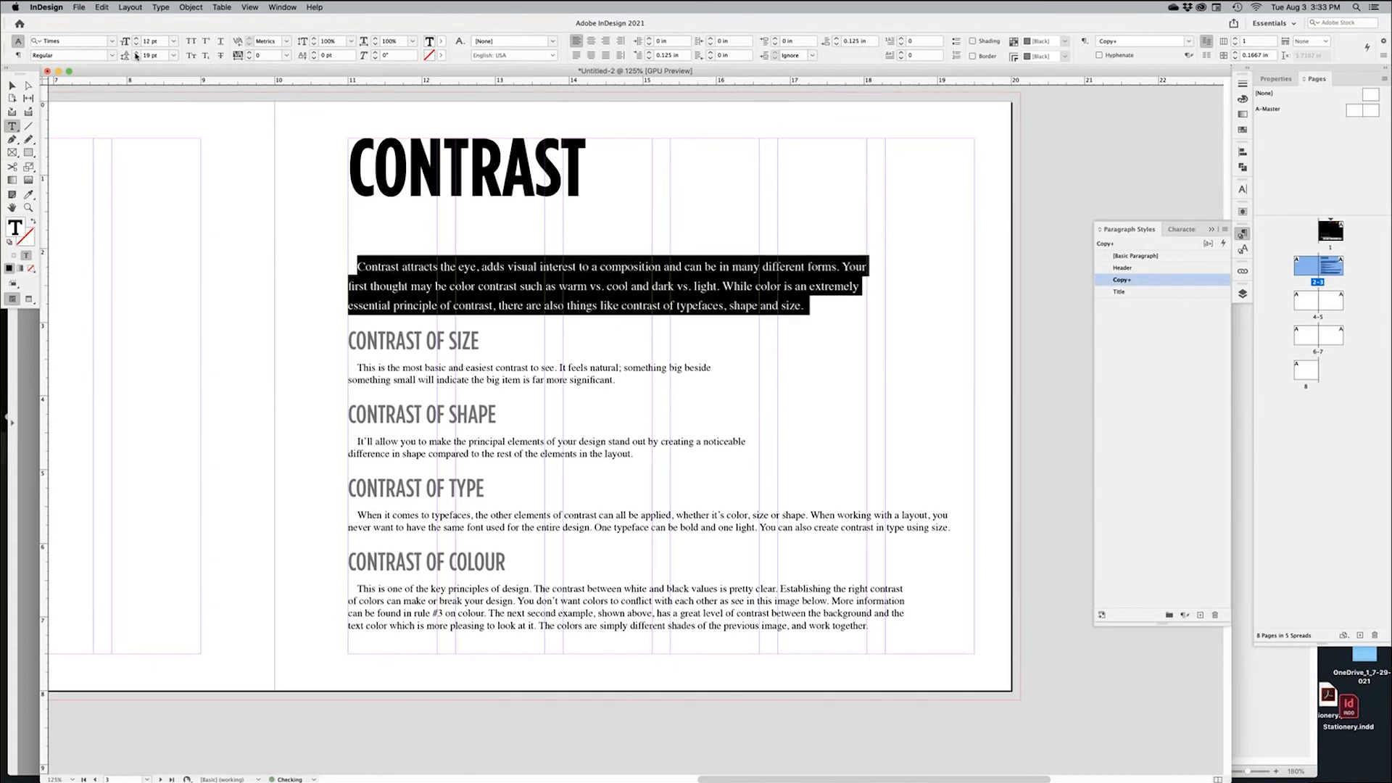
pyautogui.click(113, 58)
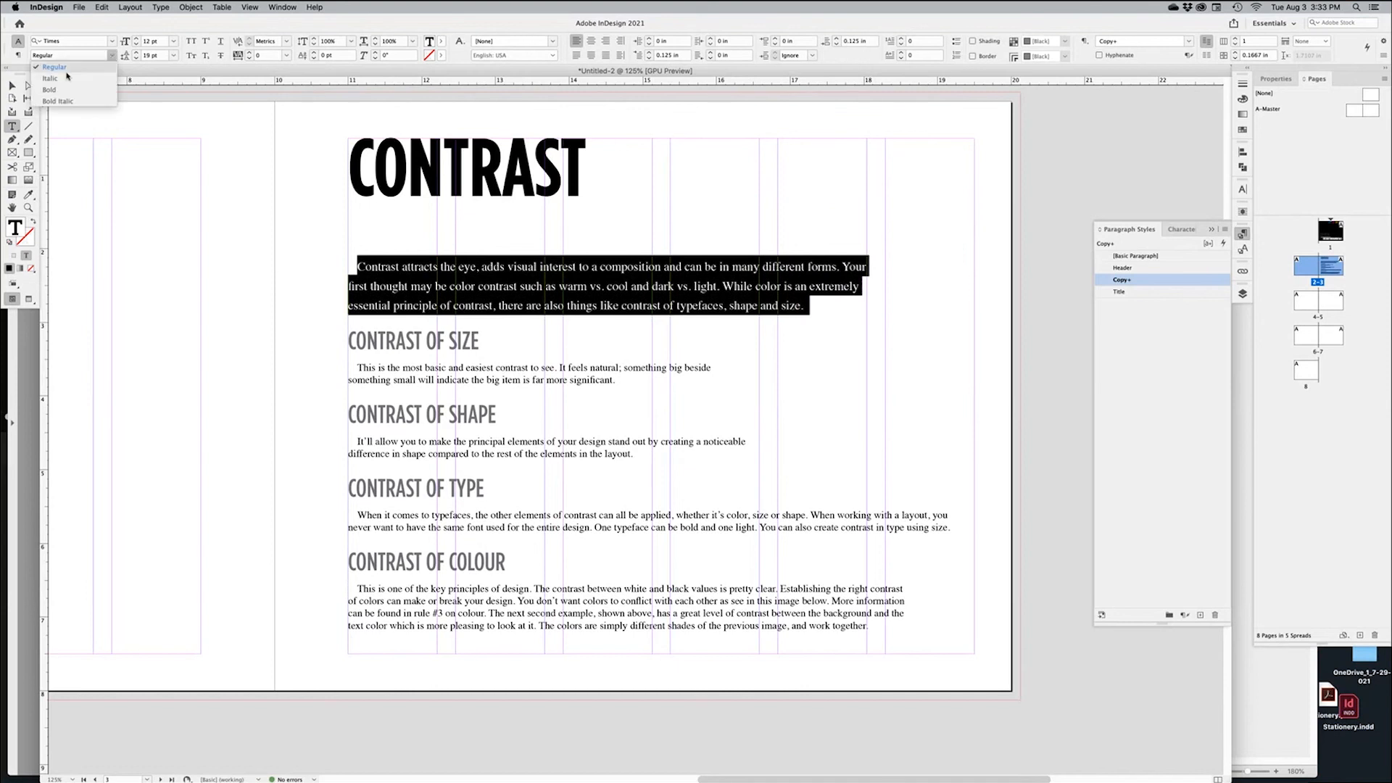
pyautogui.click(58, 80)
# Preview the page without guides, then create a new paragraph style from the bold intro
pyautogui.click(1094, 393)
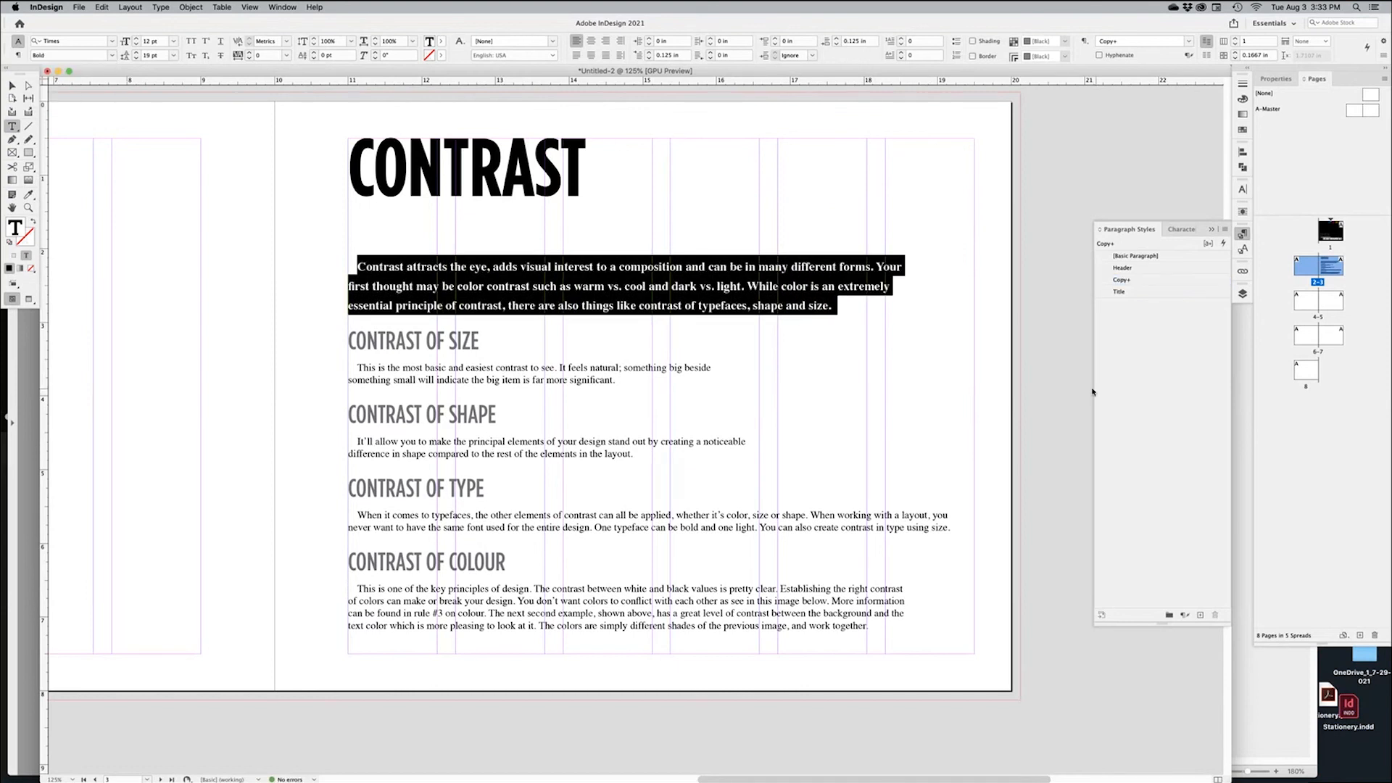
pyautogui.click(1048, 395)
pyautogui.press('w')
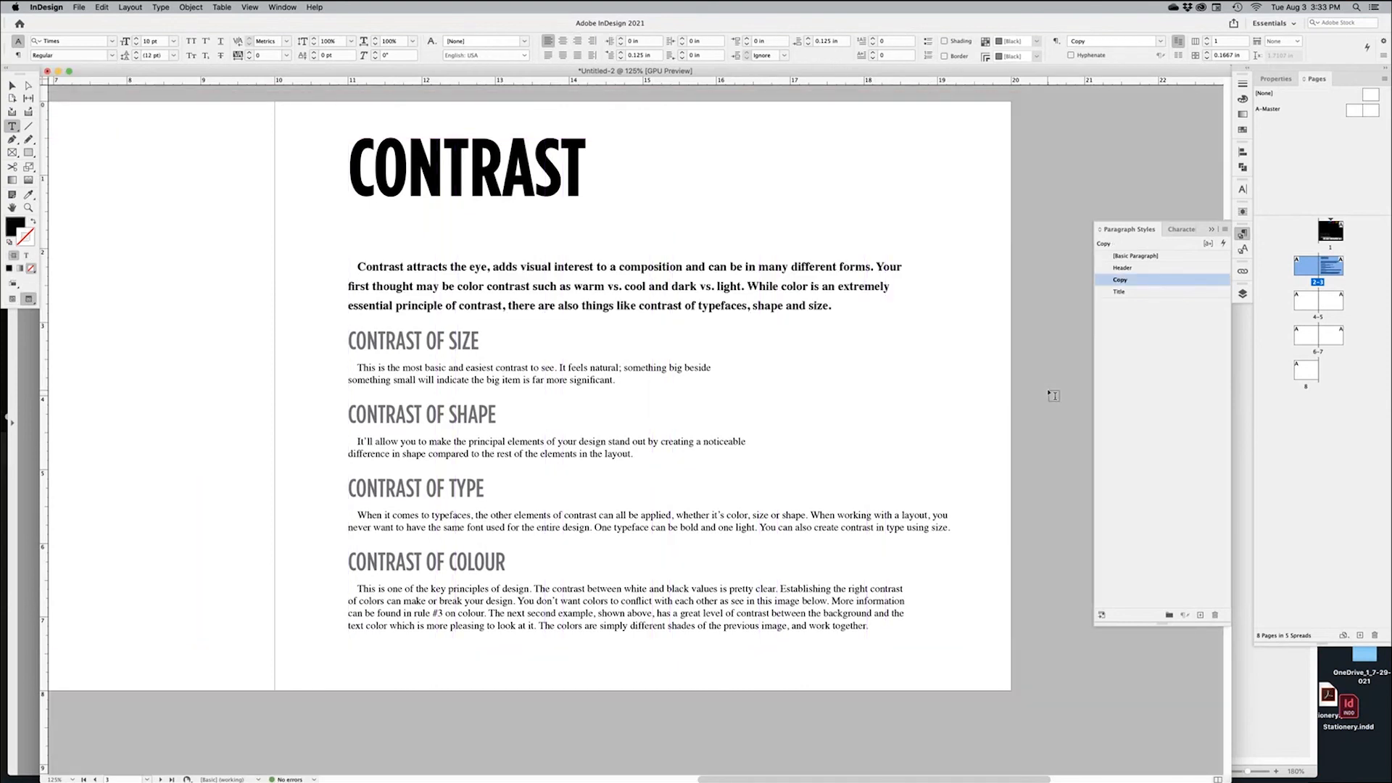
pyautogui.click(694, 290)
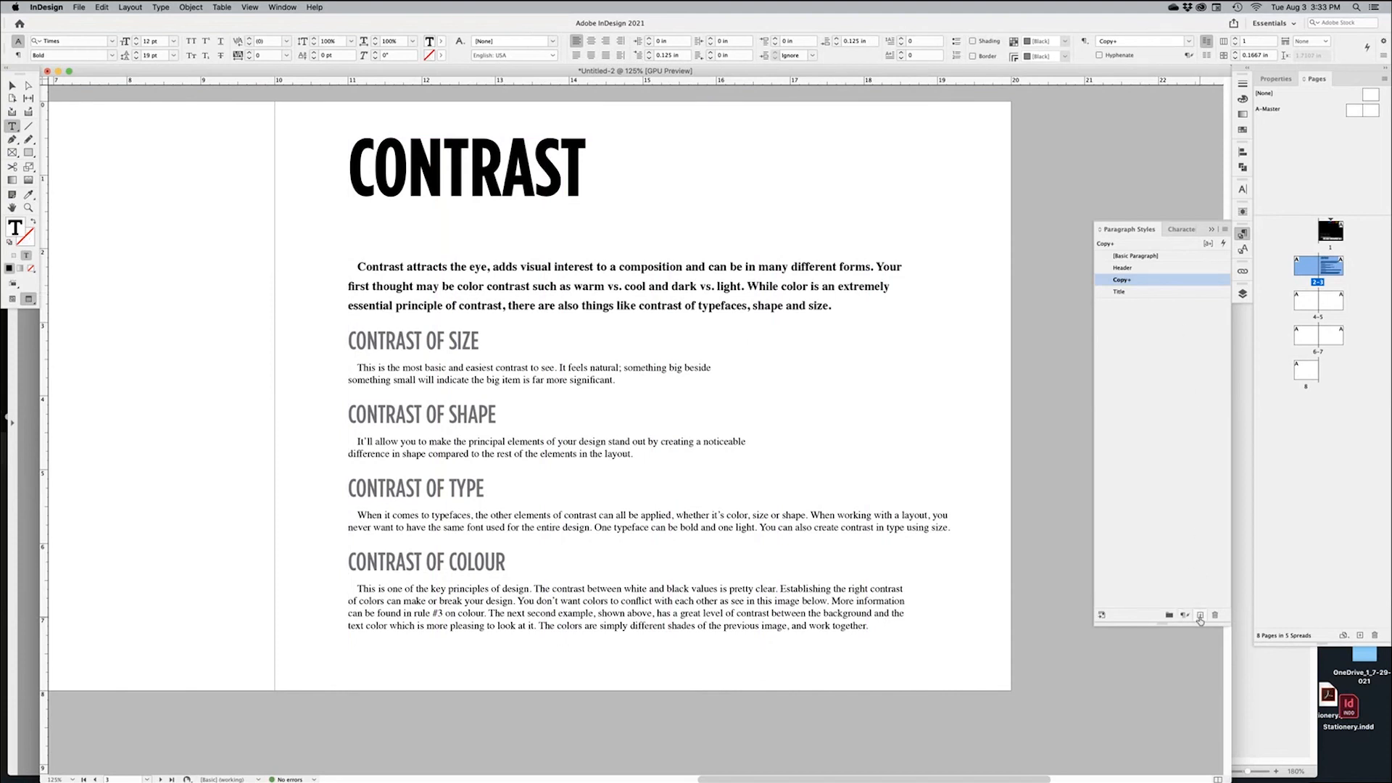
pyautogui.click(1200, 616)
# Rename the new style Intro and set its First Line Indent to 0 in
pyautogui.doubleClick(1136, 291)
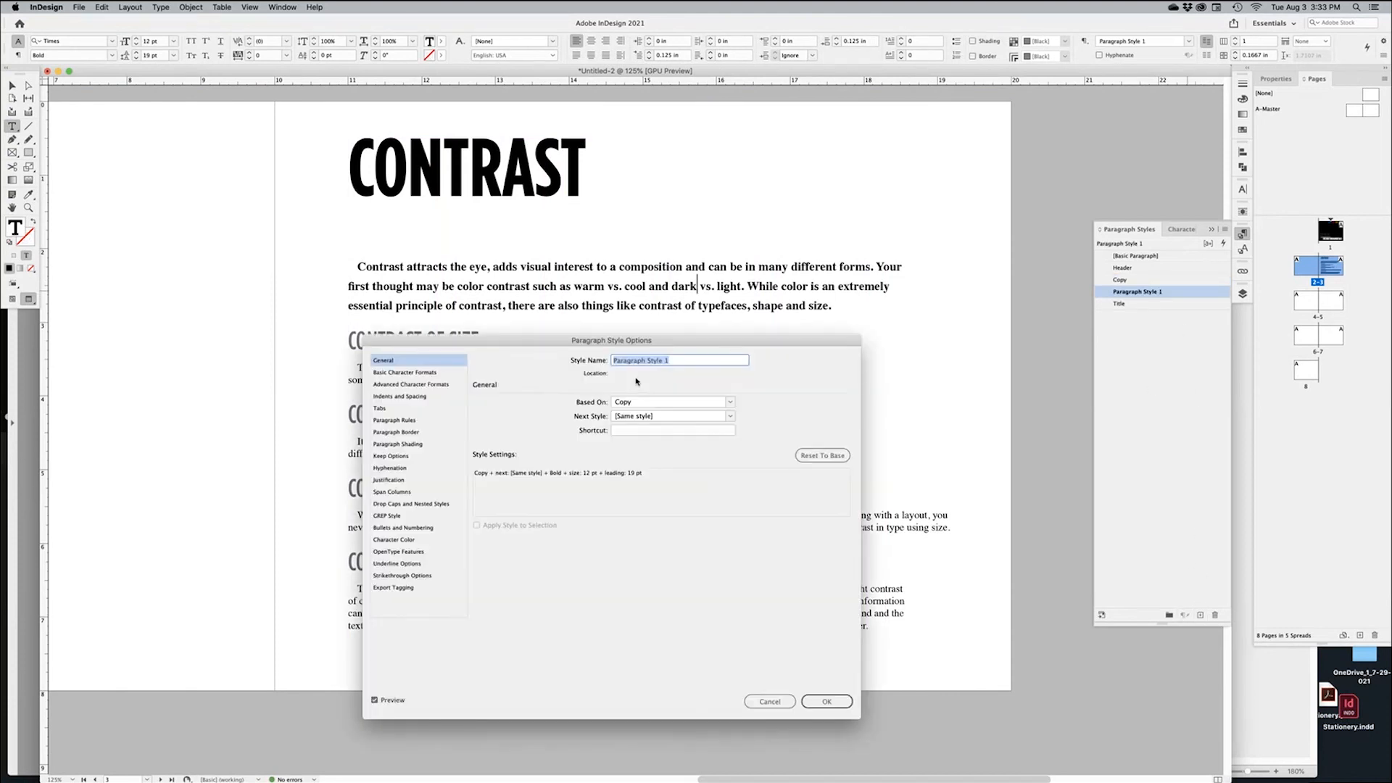
pyautogui.write('In')
pyautogui.click(395, 396)
pyautogui.click(538, 471)
pyautogui.click(538, 471)
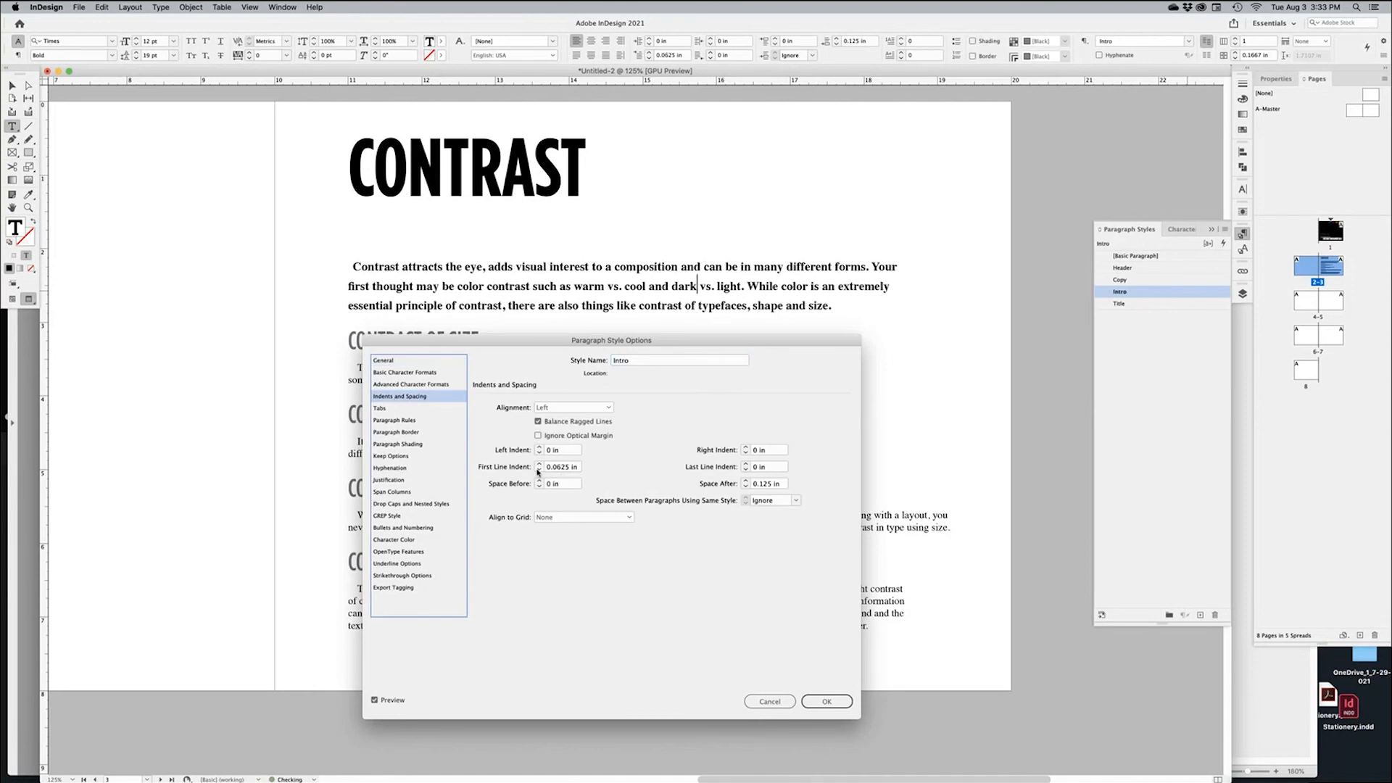
pyautogui.click(539, 471)
pyautogui.click(702, 545)
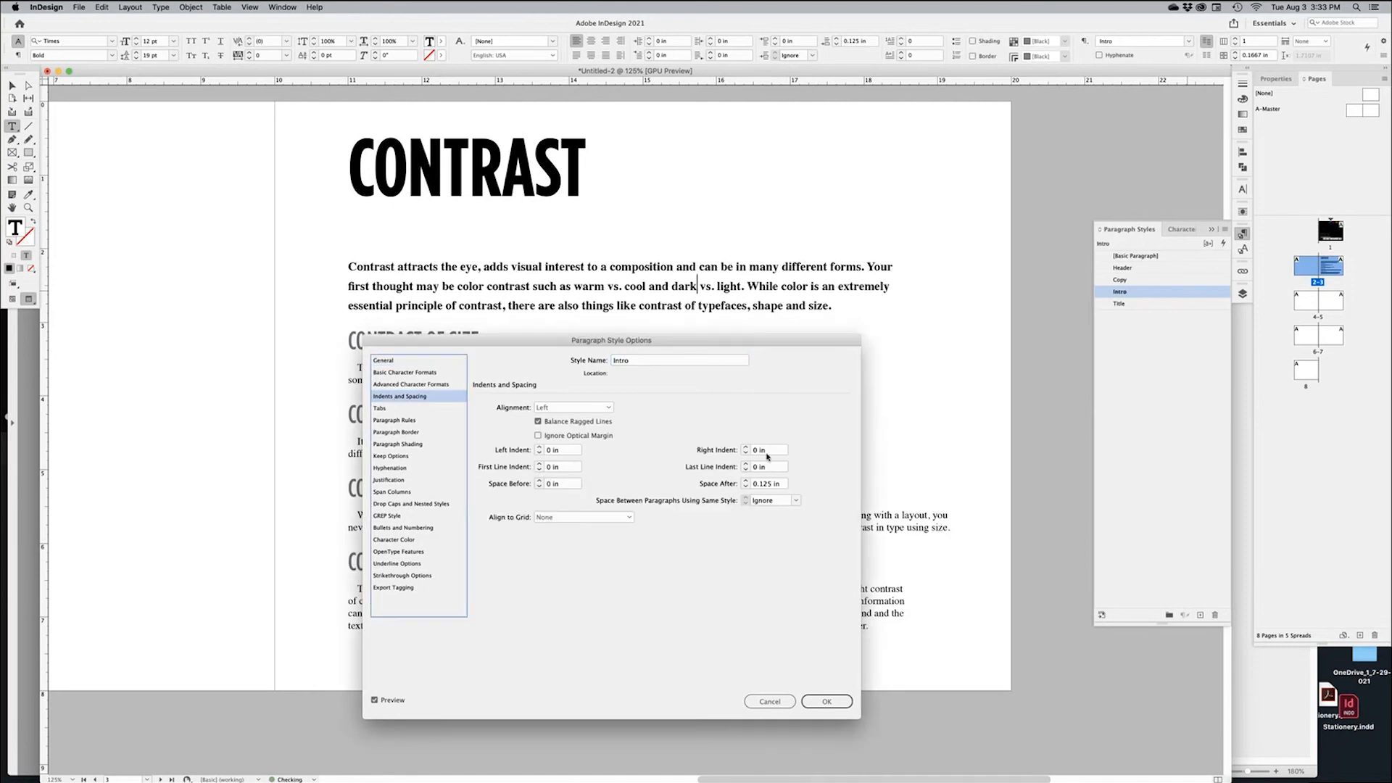
# Set the Intro style's Space After to 0.25 in and confirm
pyautogui.moveTo(727, 342); pyautogui.dragTo(849, 342)
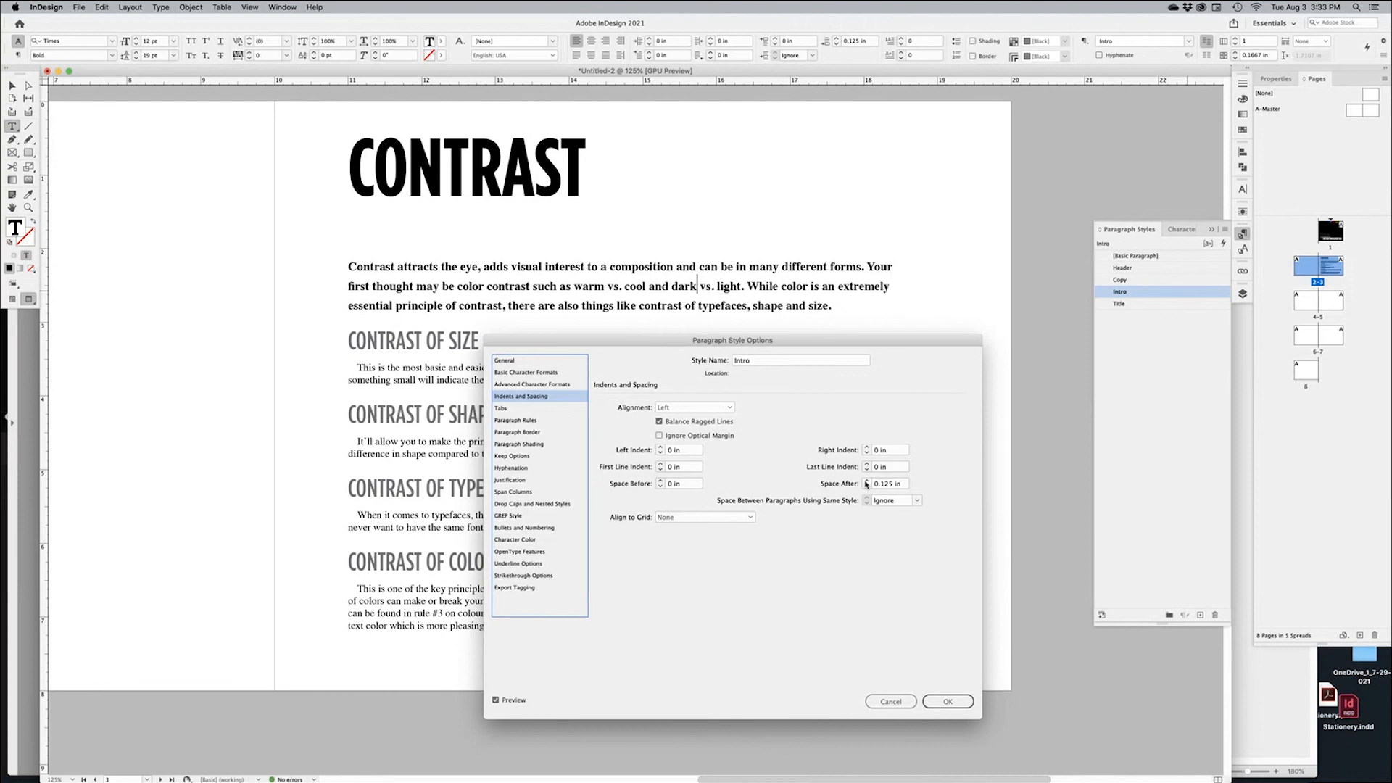
pyautogui.click(867, 483)
pyautogui.click(867, 482)
pyautogui.click(867, 482)
pyautogui.click(867, 486)
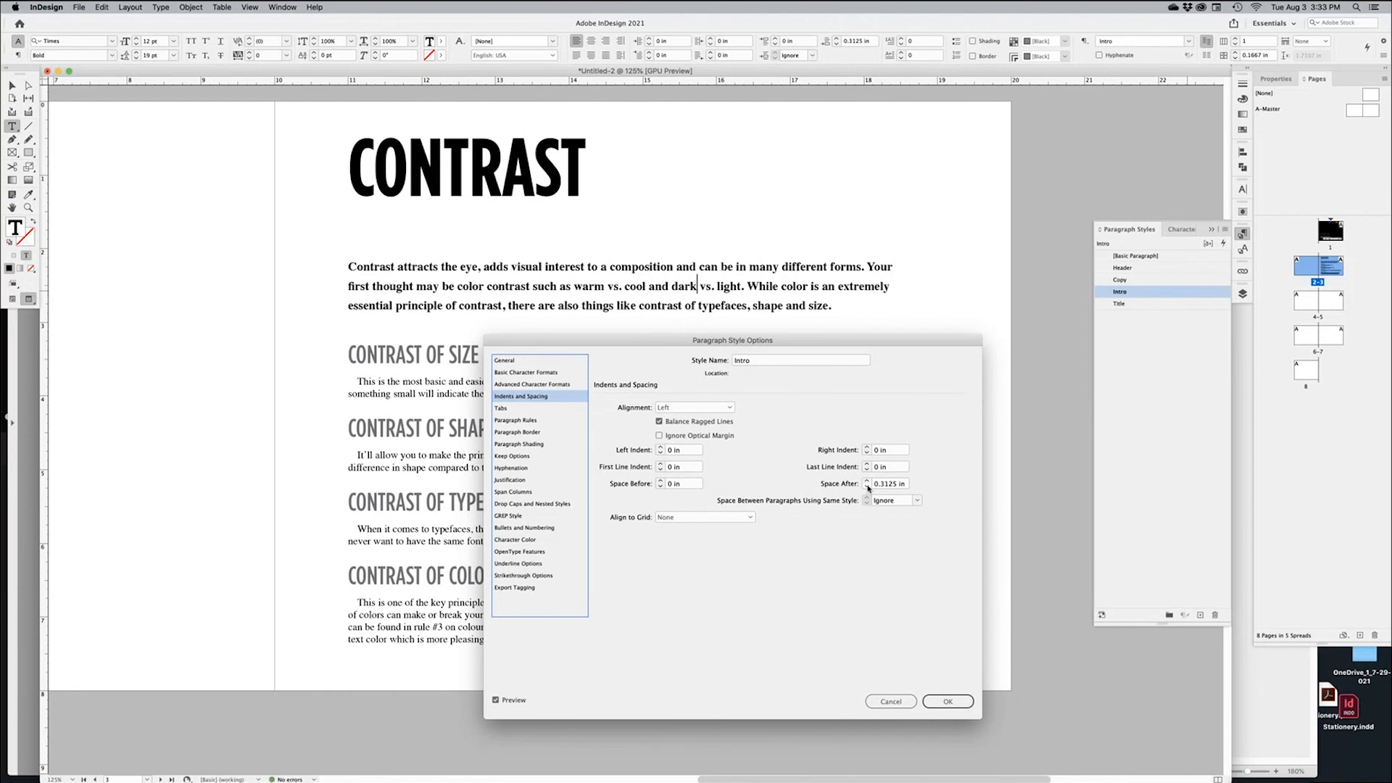
pyautogui.click(947, 702)
# Deselect the text, show the guides again, and reselect the text frame
pyautogui.press('Escape')
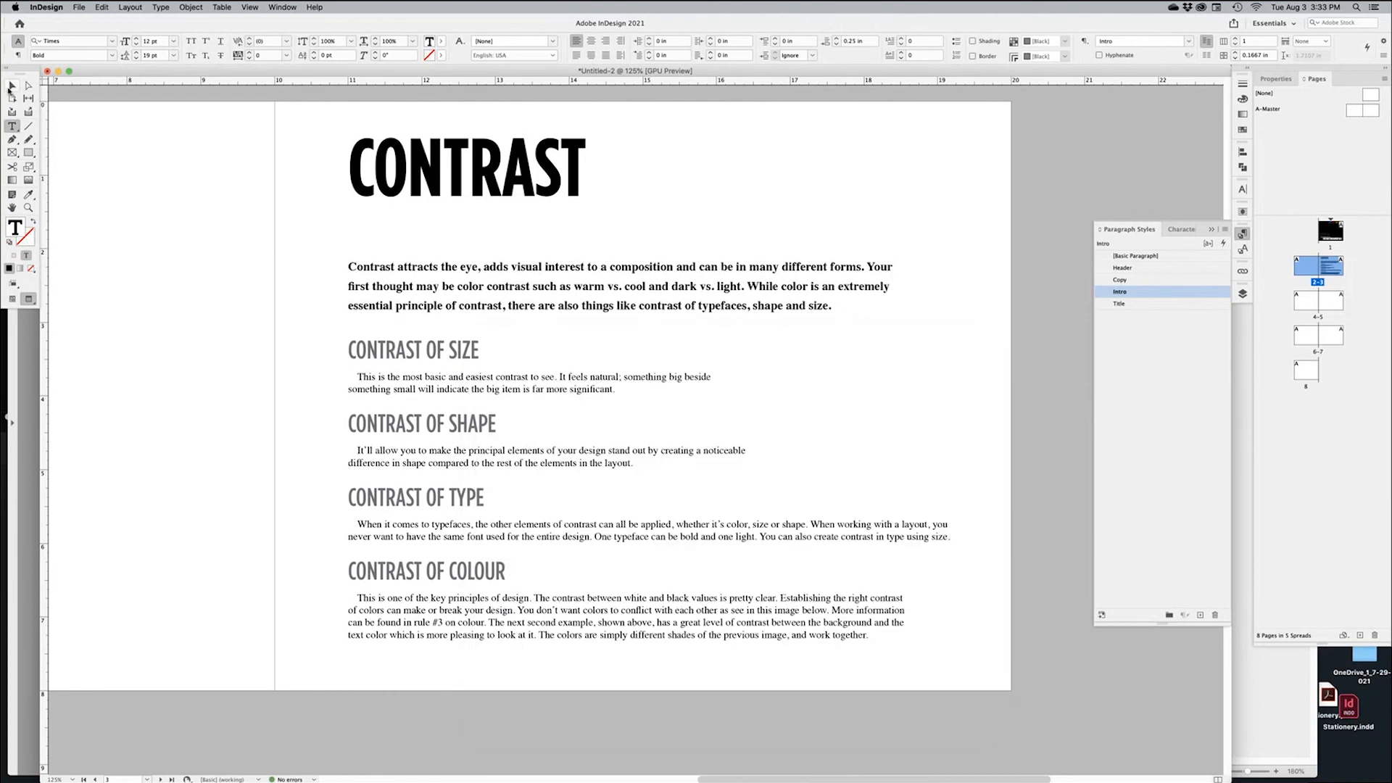
pyautogui.click(1073, 707)
pyautogui.press('w')
pyautogui.click(754, 394)
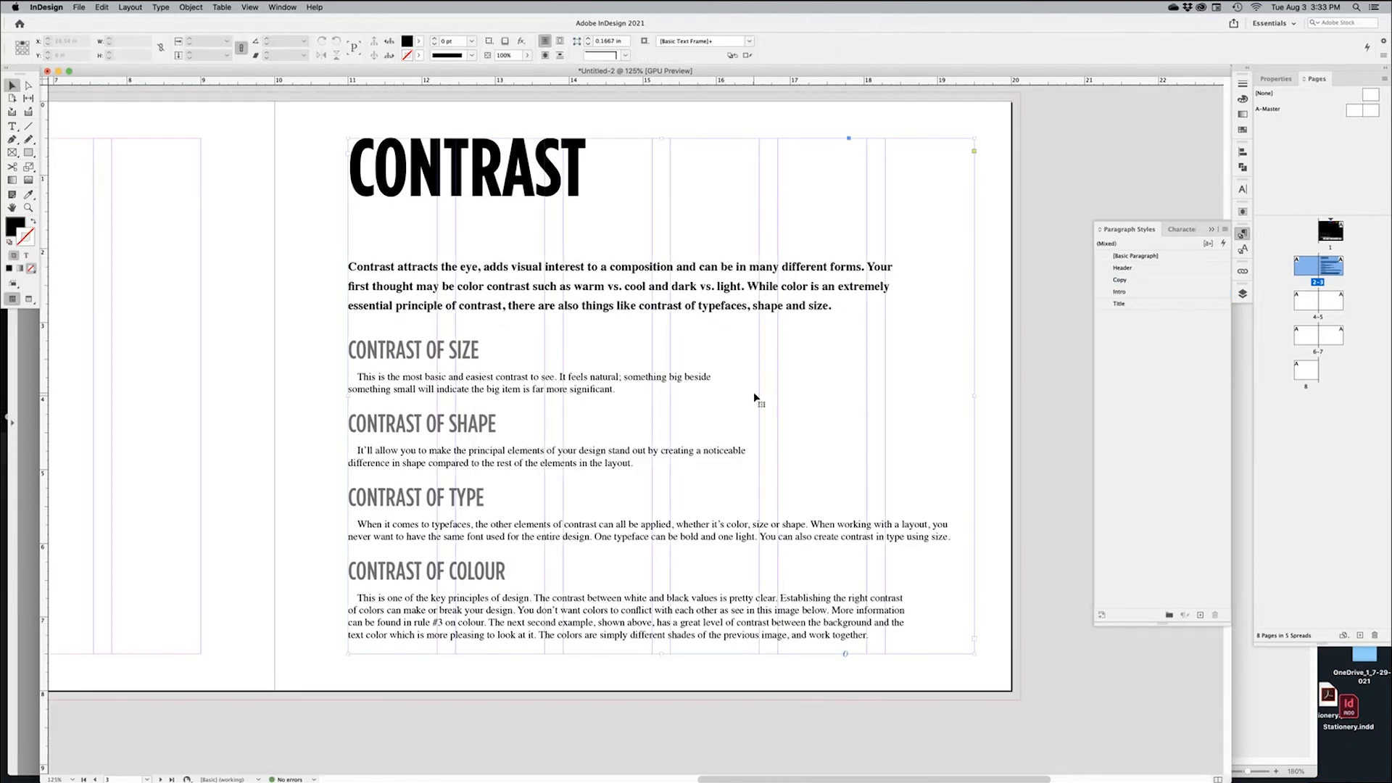
pyautogui.press('w')
pyautogui.press('w')
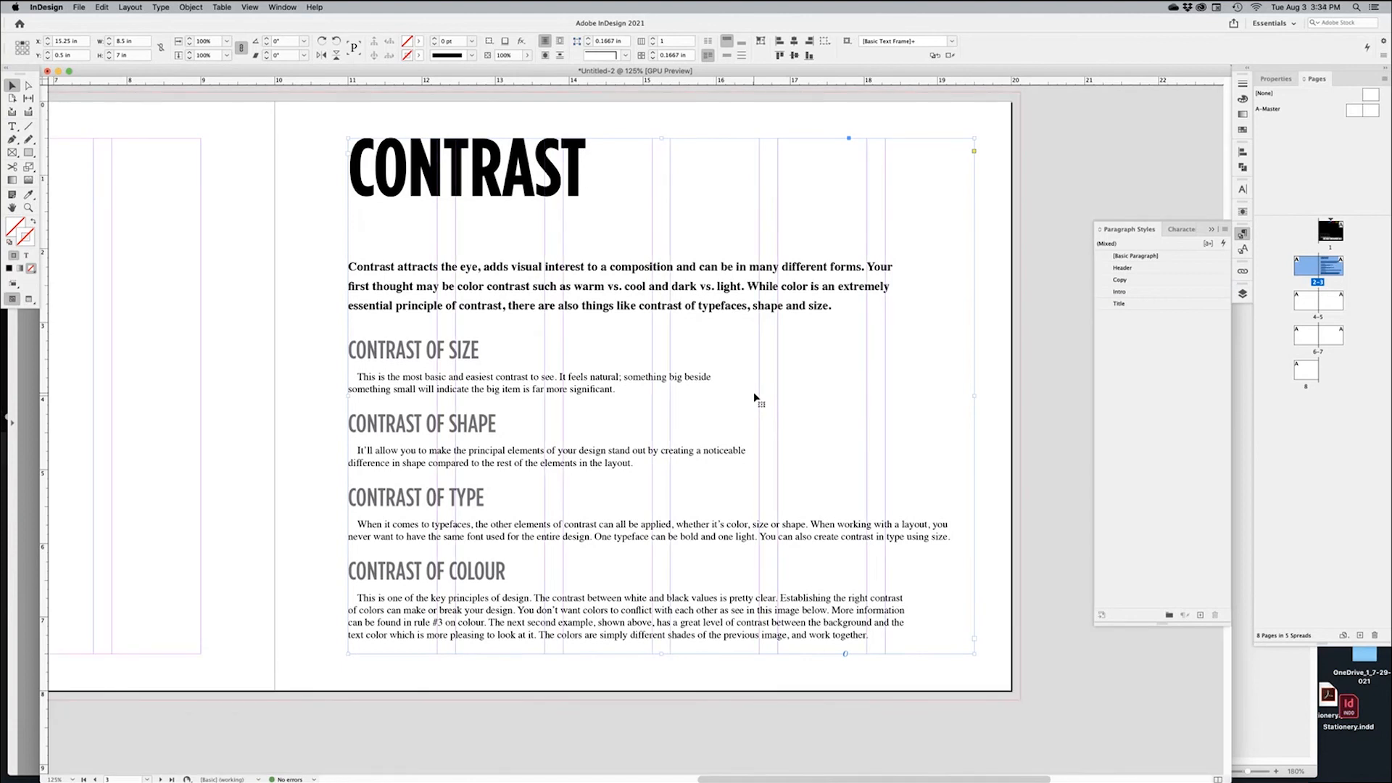
pyautogui.press('super+minus')
pyautogui.press('super+minus')
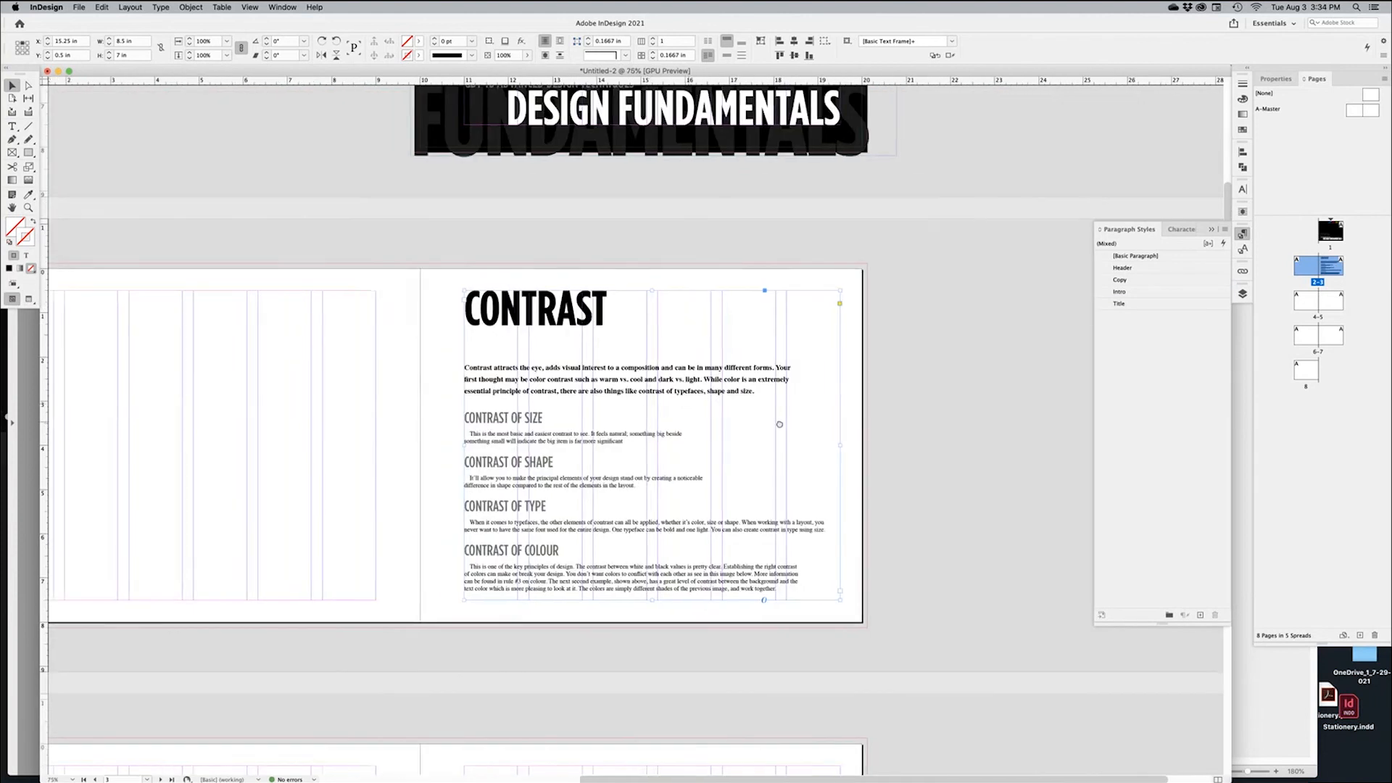
pyautogui.moveTo(710, 424); pyautogui.dragTo(779, 424)
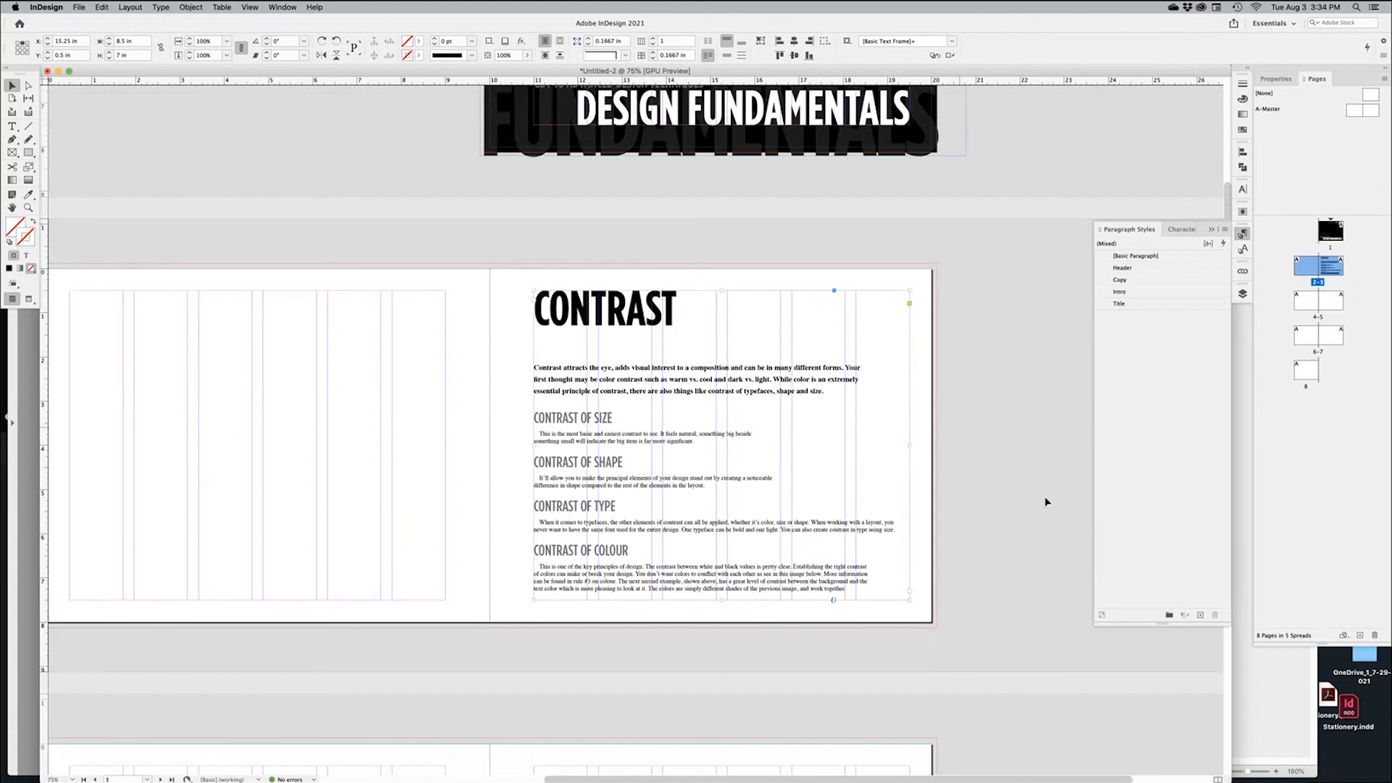
pyautogui.click(1027, 428)
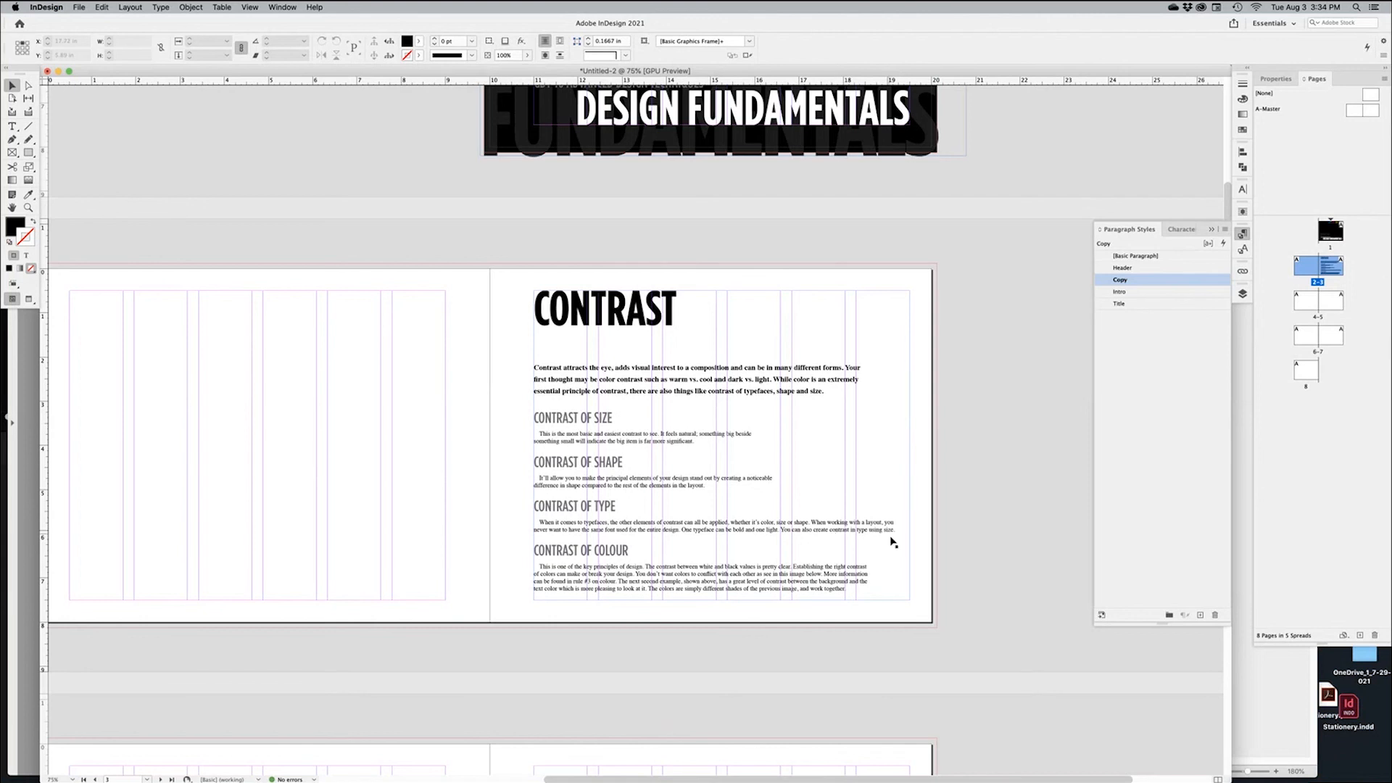
pyautogui.scroll(-3, 868, 517)
pyautogui.hscroll(-2, 868, 516)
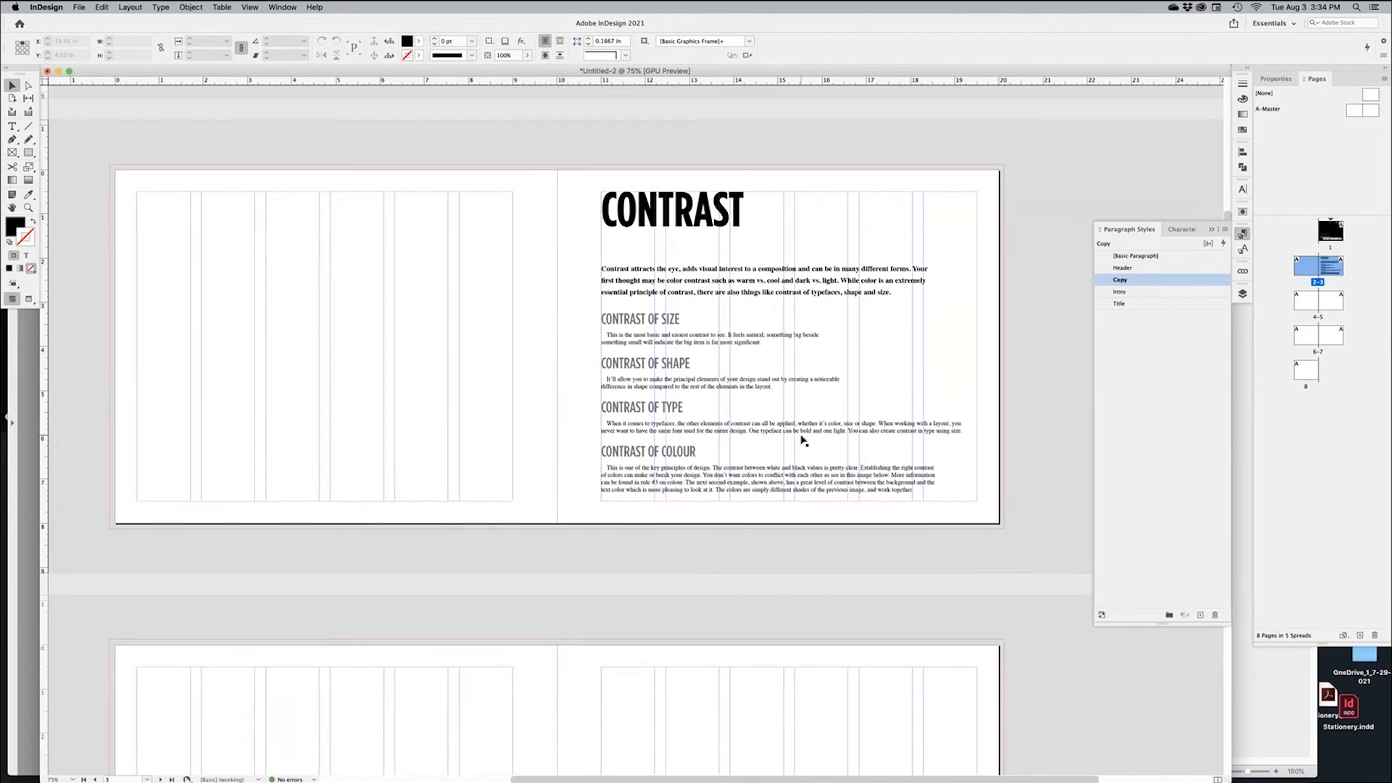
pyautogui.moveTo(869, 296); pyautogui.dragTo(905, 362)
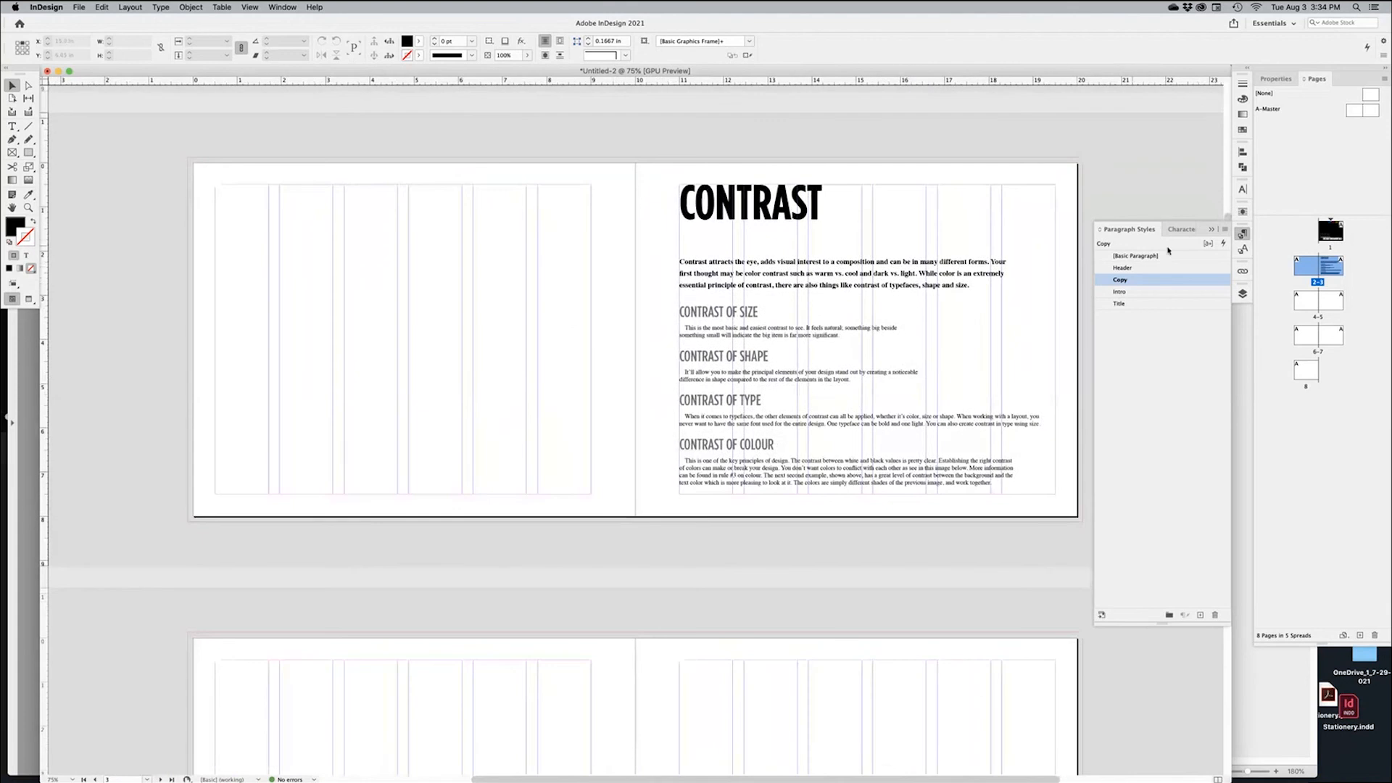
pyautogui.click(934, 351)
pyautogui.moveTo(937, 381); pyautogui.dragTo(927, 271)
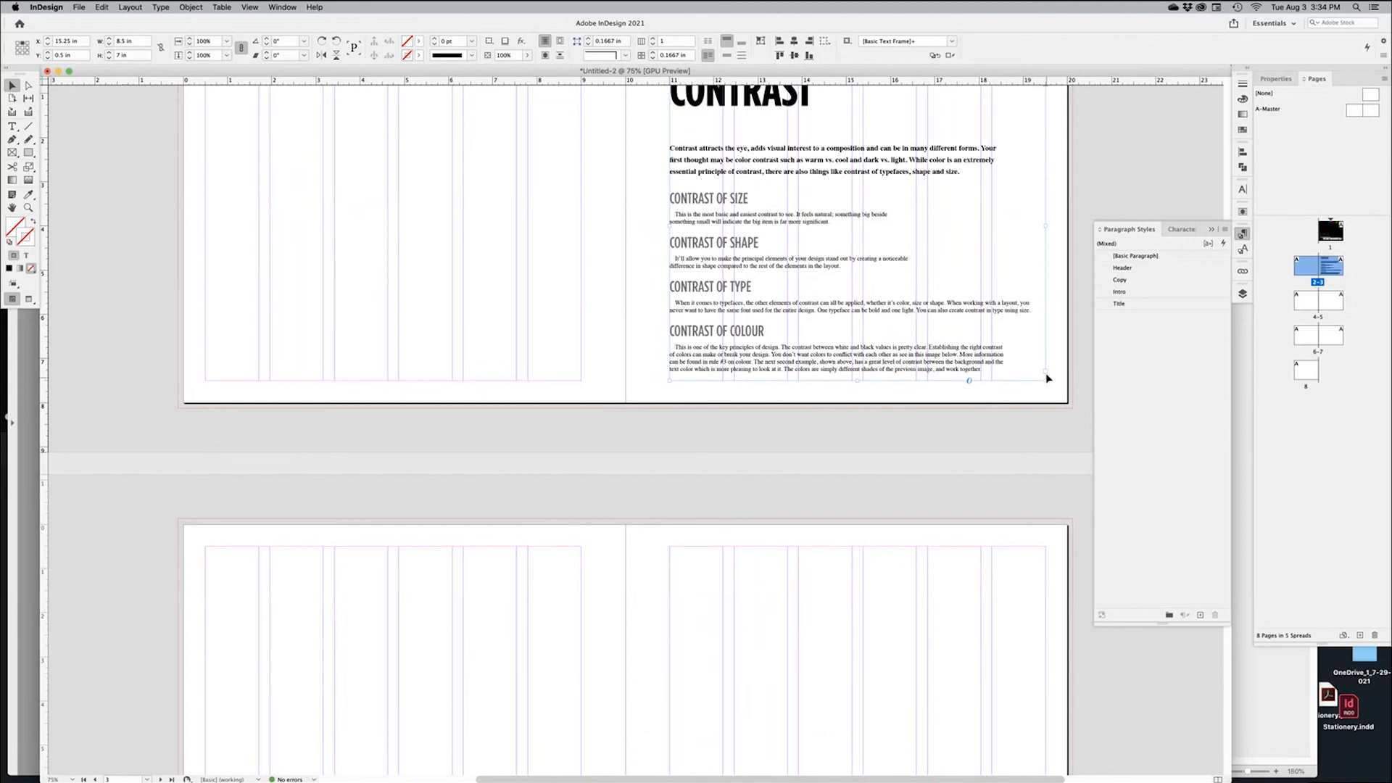
# Thread the Contrast story from its out port into a new text frame drawn on page 4
pyautogui.click(1046, 372)
pyautogui.moveTo(357, 551); pyautogui.dragTo(396, 318)
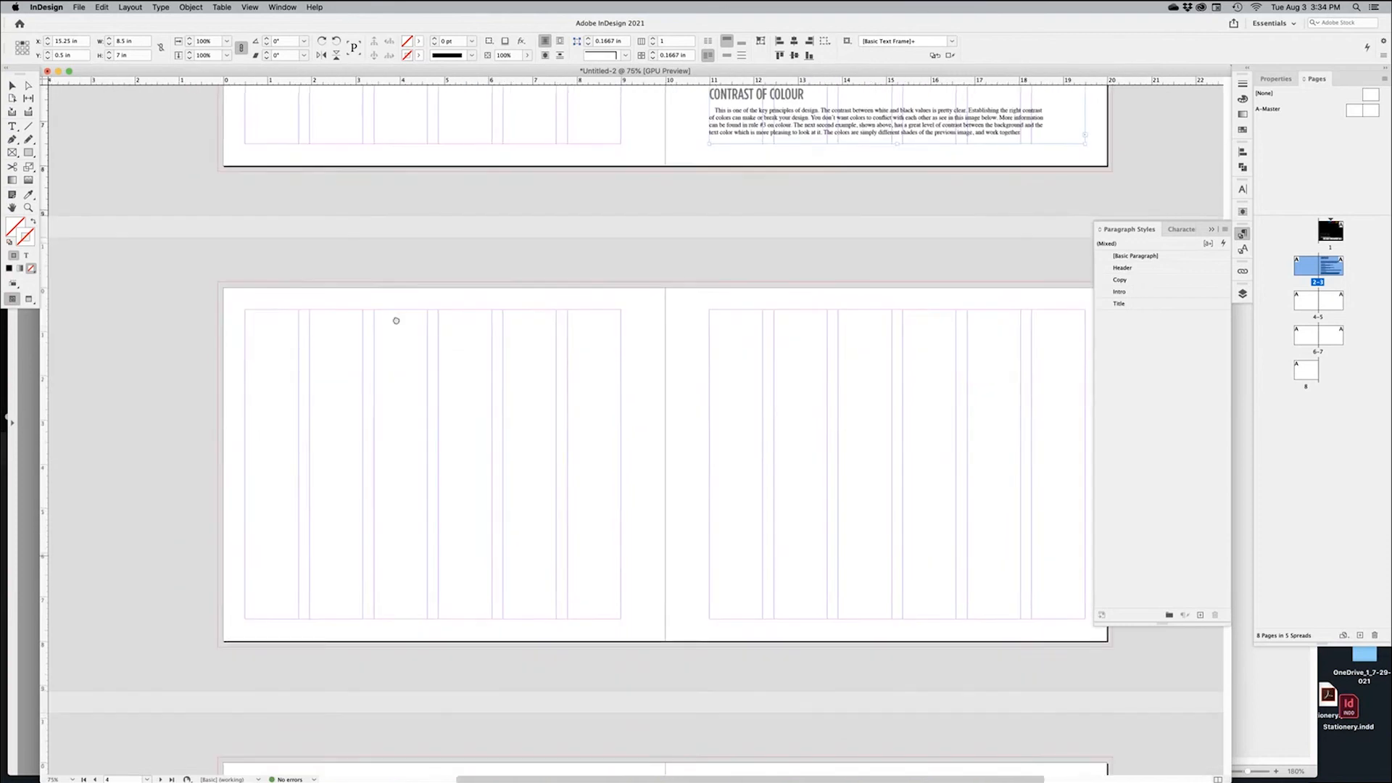
pyautogui.moveTo(248, 317); pyautogui.dragTo(621, 619)
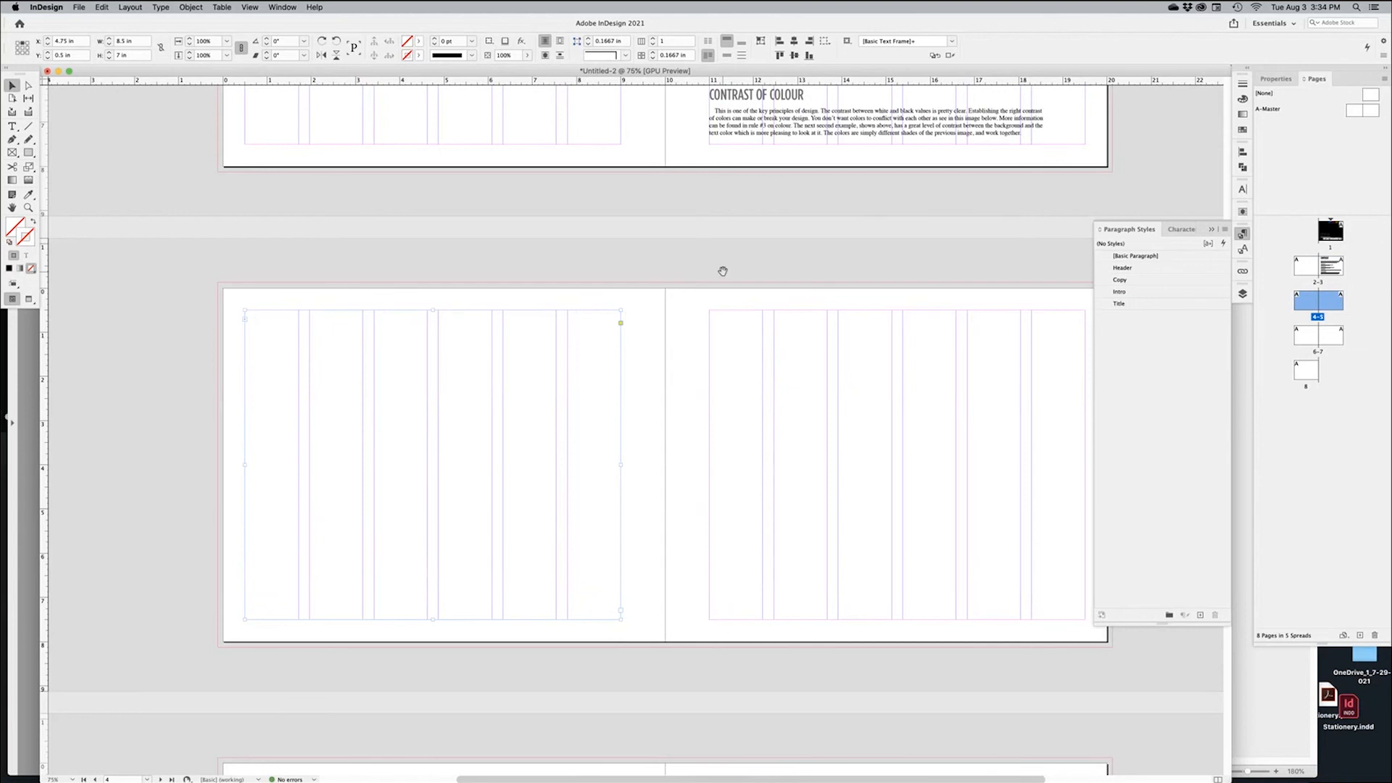
pyautogui.scroll(4, 721, 271)
pyautogui.hscroll(3, 722, 270)
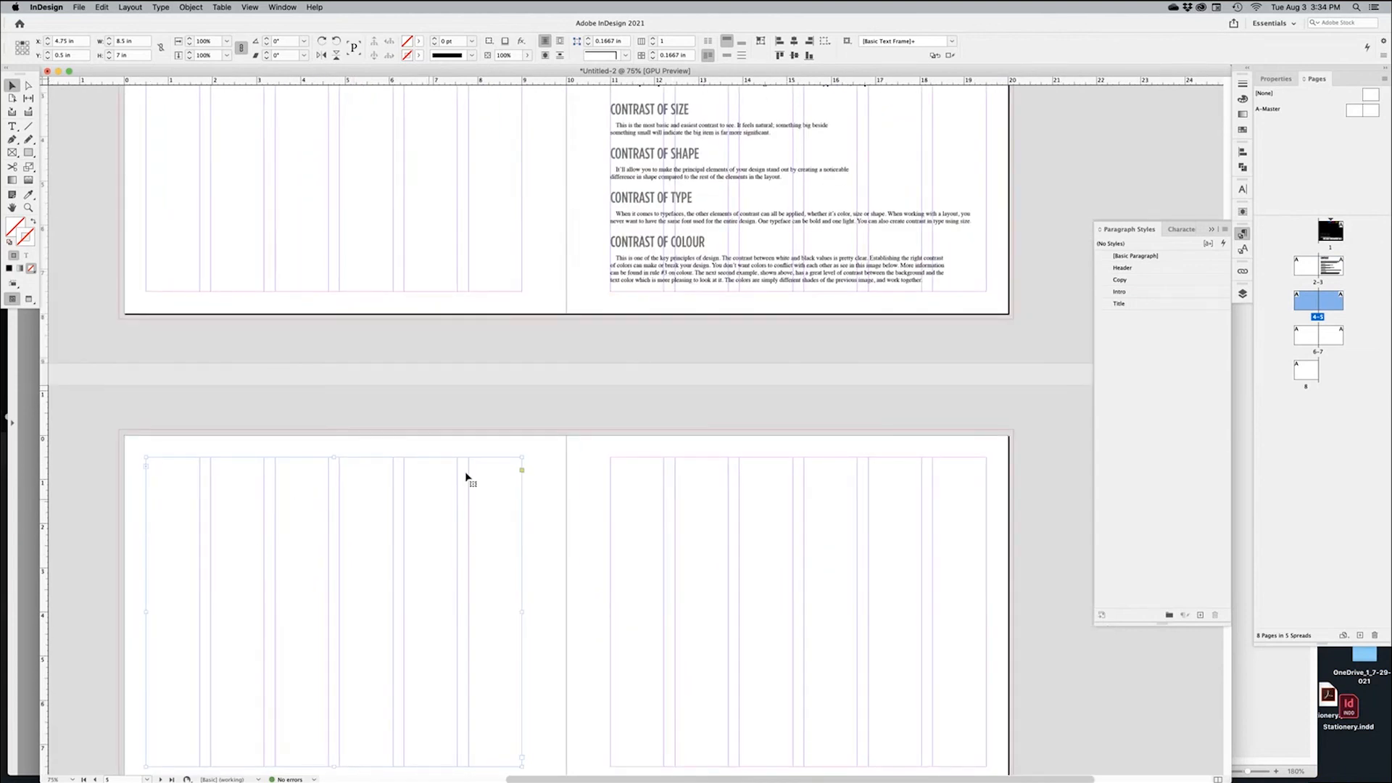
# Turn on View > Extras > Show Text Threads to display the link between the frames
pyautogui.click(250, 8)
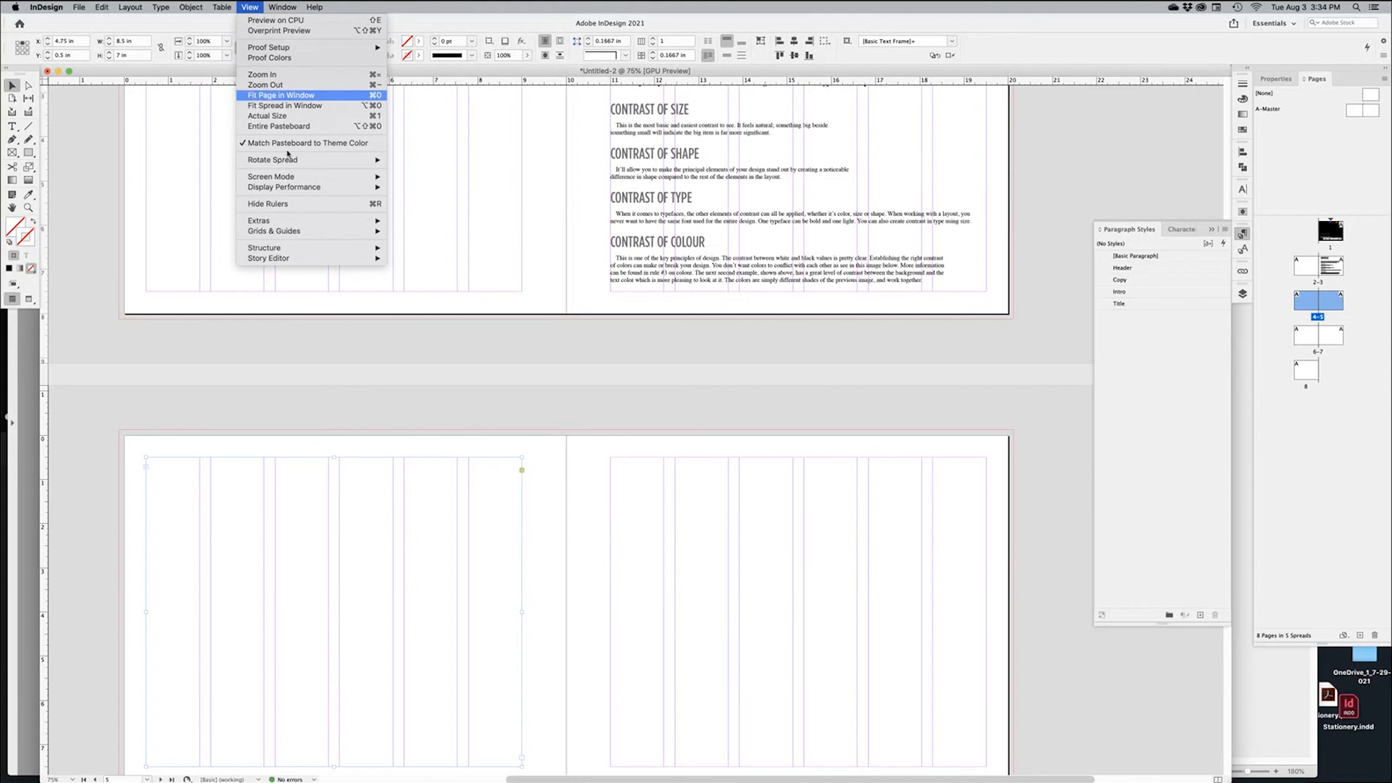
pyautogui.moveTo(287, 225)
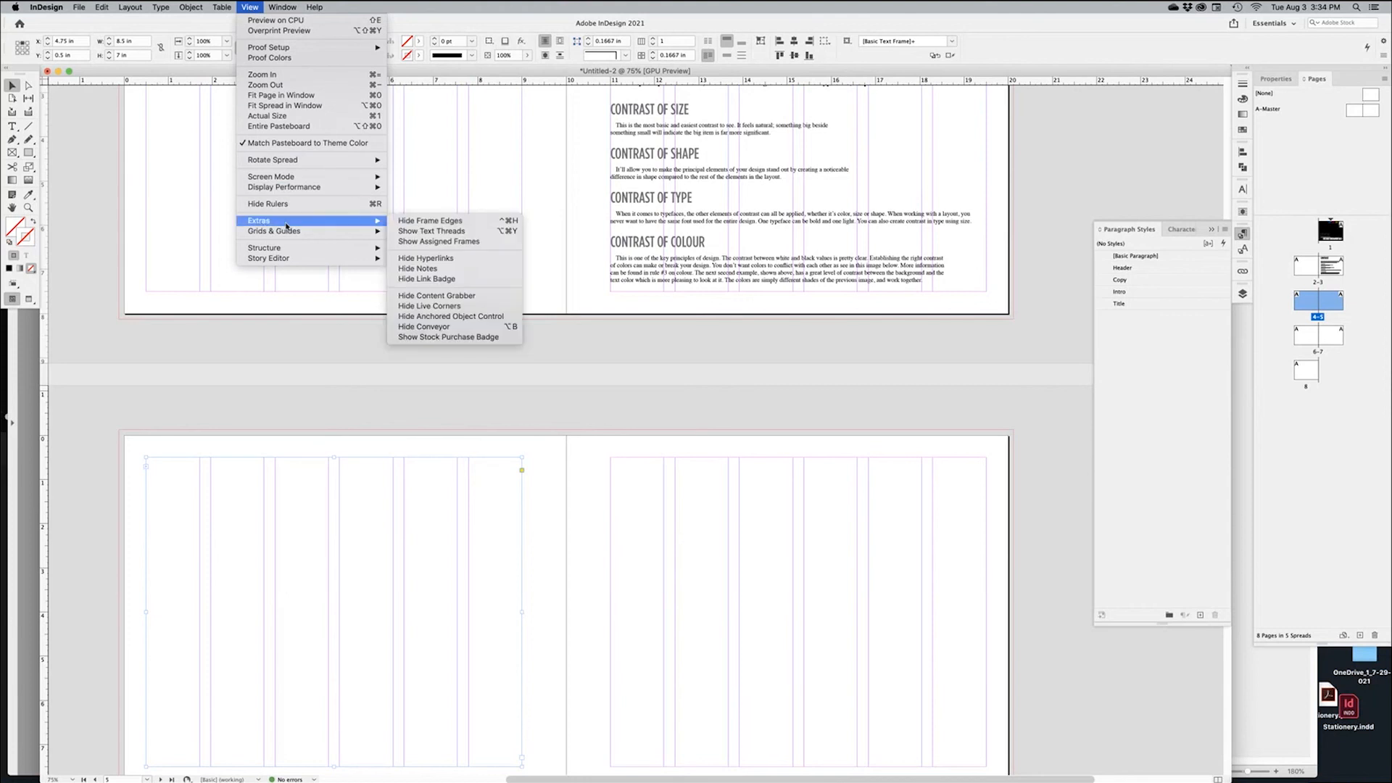
pyautogui.click(438, 230)
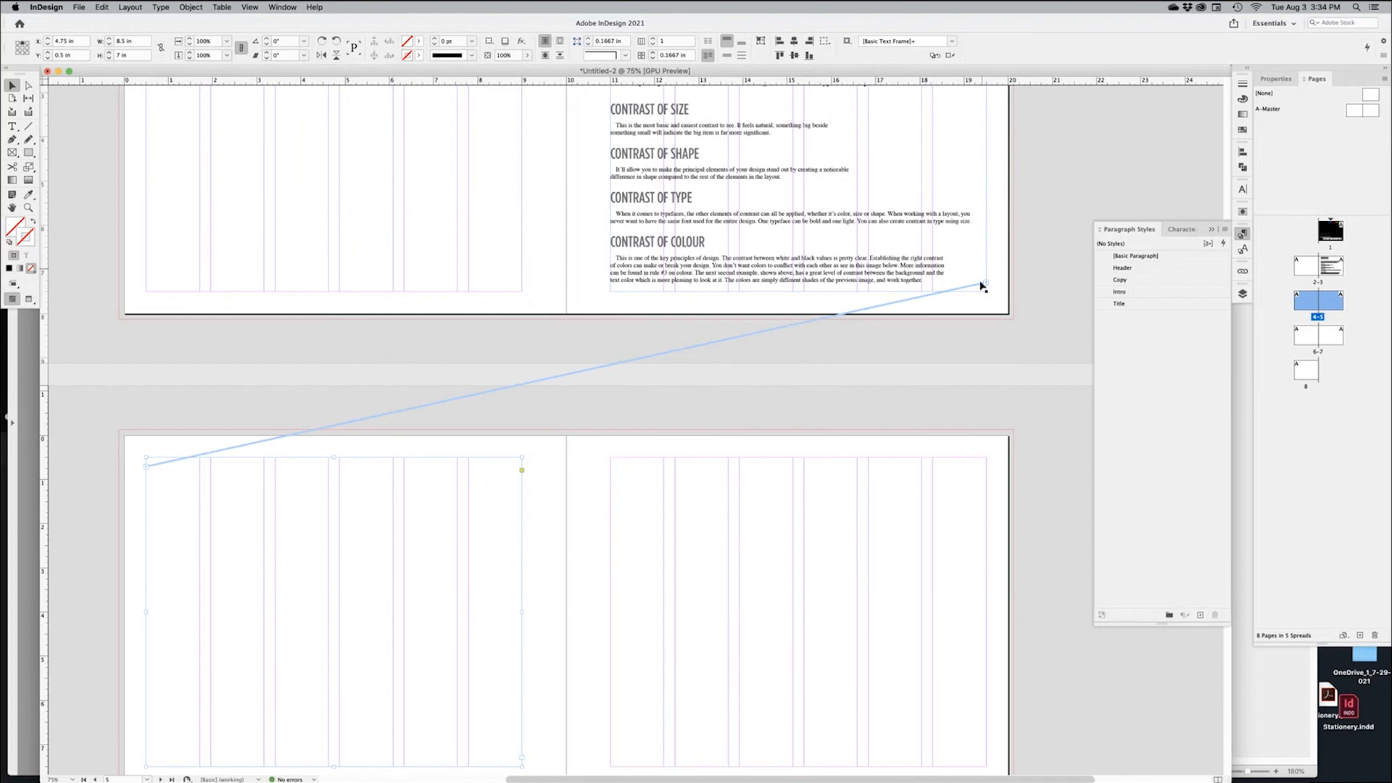
pyautogui.click(1066, 228)
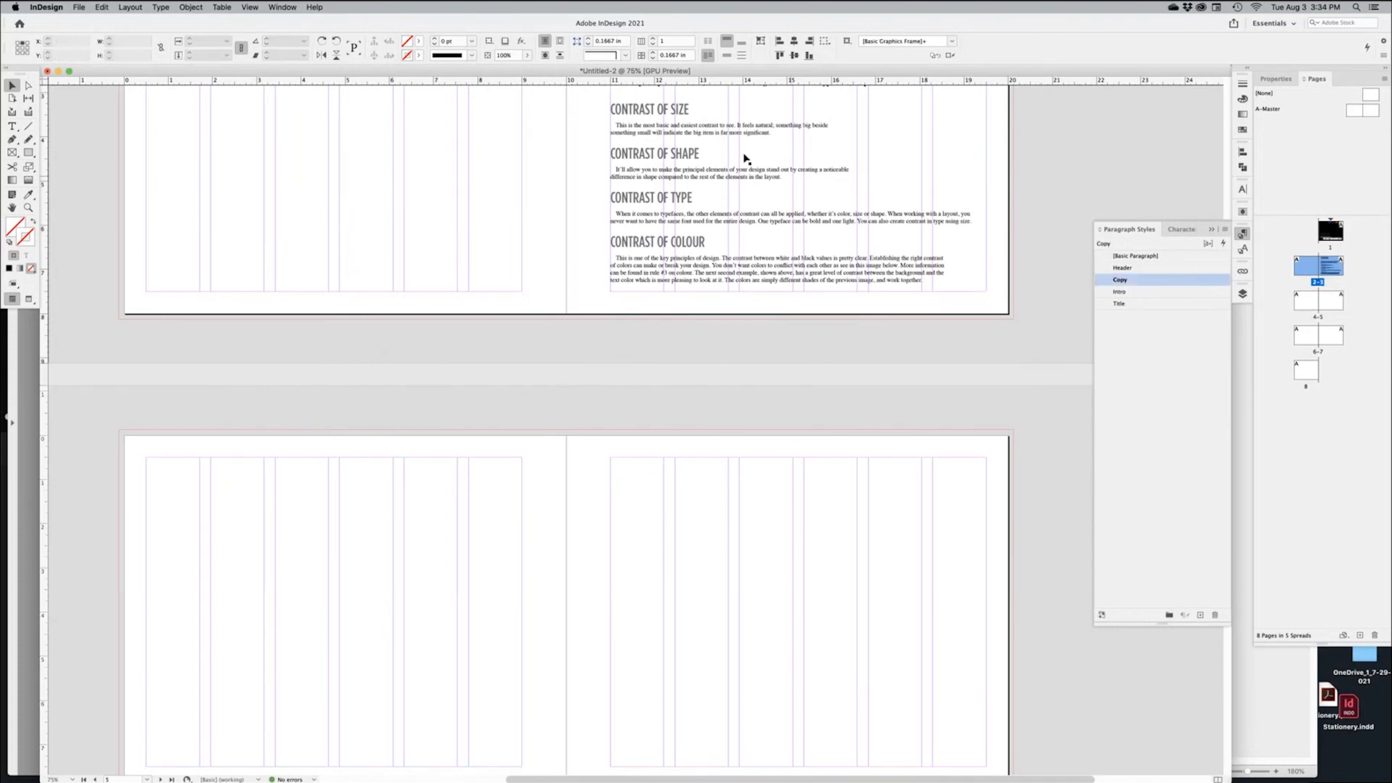
# Insert a Frame Break after 'significant.' and delete the leftover empty line on page 4
pyautogui.moveTo(754, 174); pyautogui.dragTo(712, 311)
pyautogui.keyDown('super'); pyautogui.click(735, 285); pyautogui.keyUp('super')
pyautogui.keyDown('super'); pyautogui.click(735, 286); pyautogui.keyUp('super')
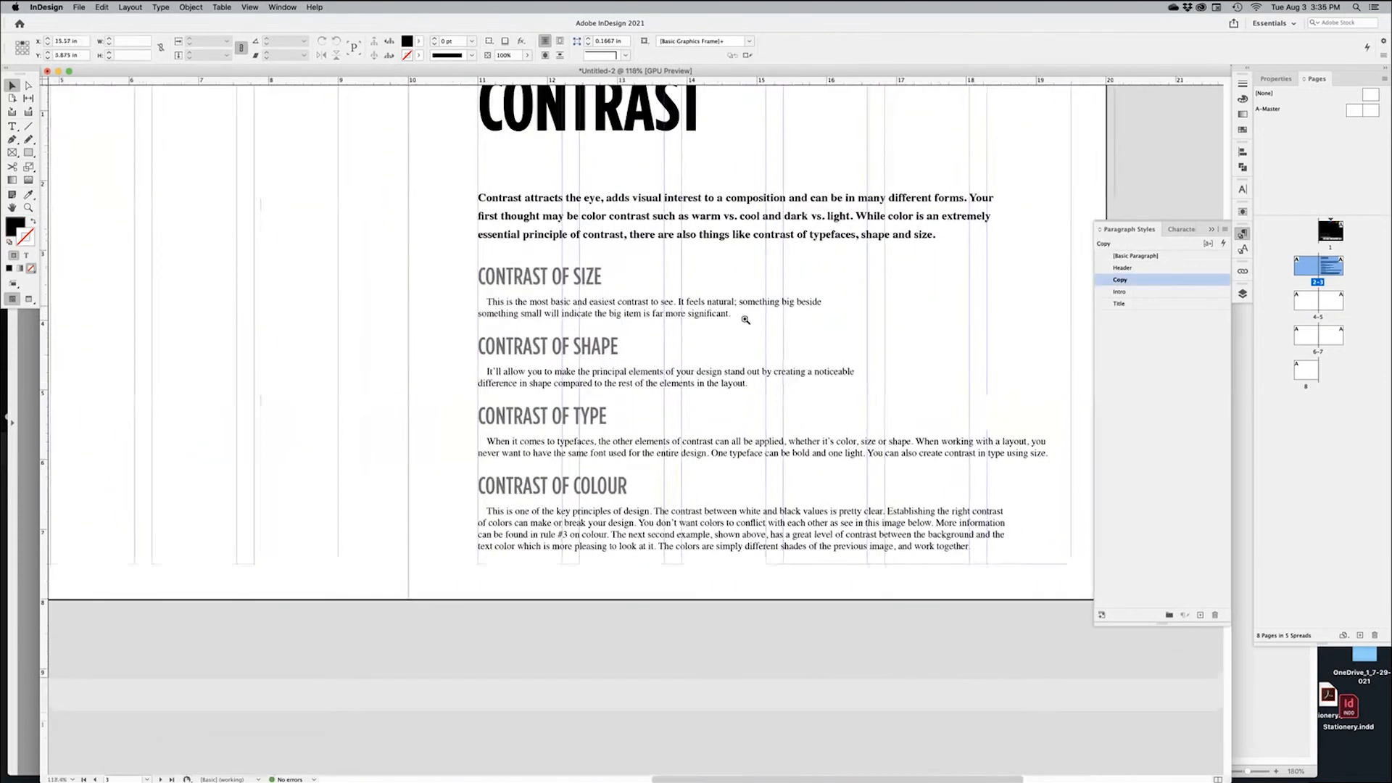
pyautogui.doubleClick(738, 313)
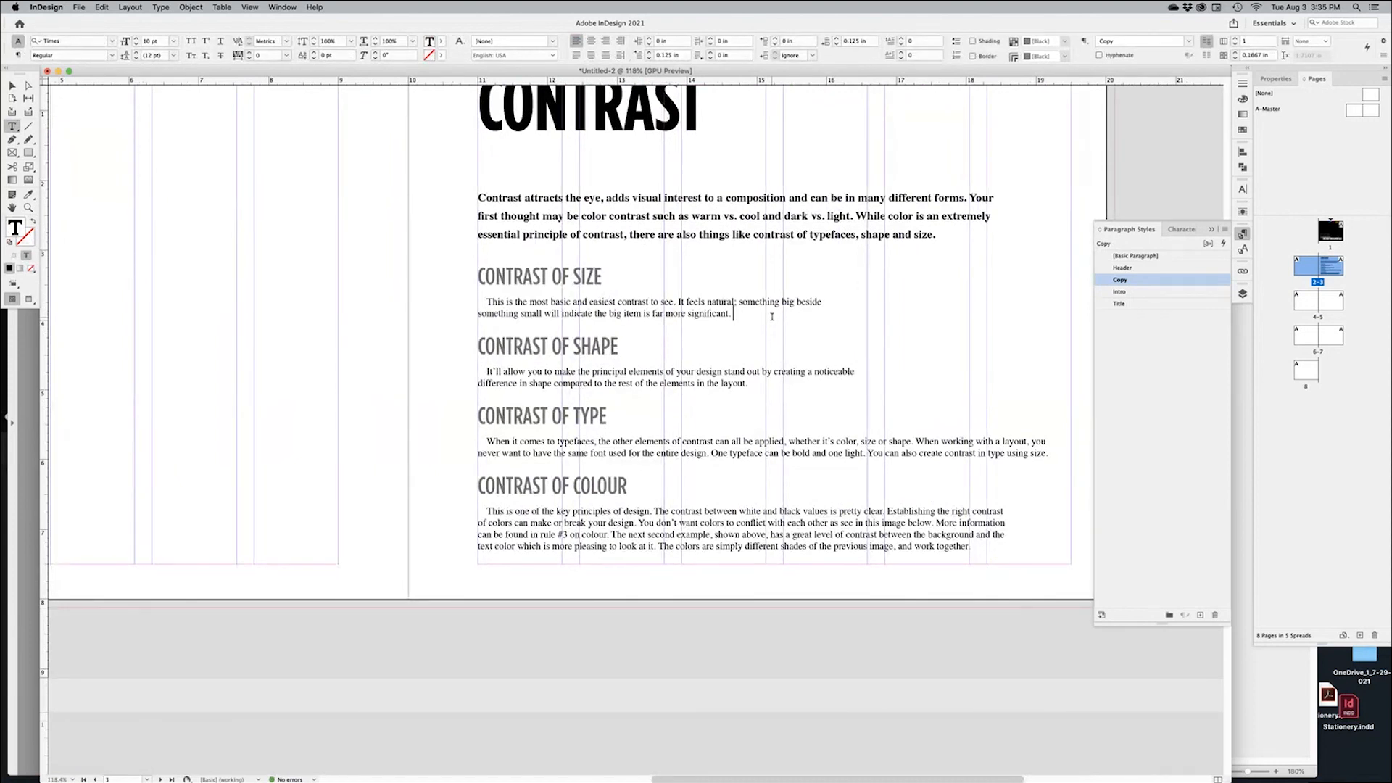
pyautogui.rightClick(773, 318)
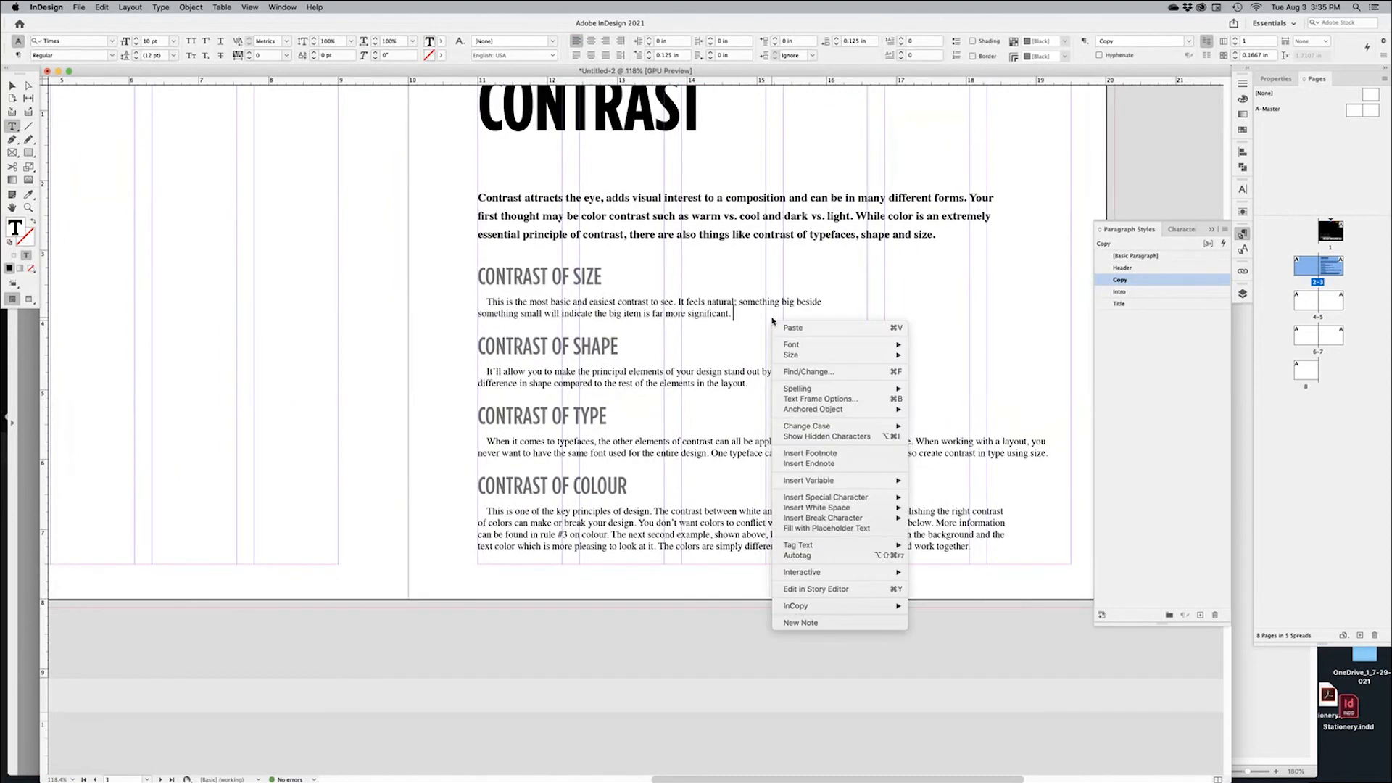
pyautogui.moveTo(821, 499)
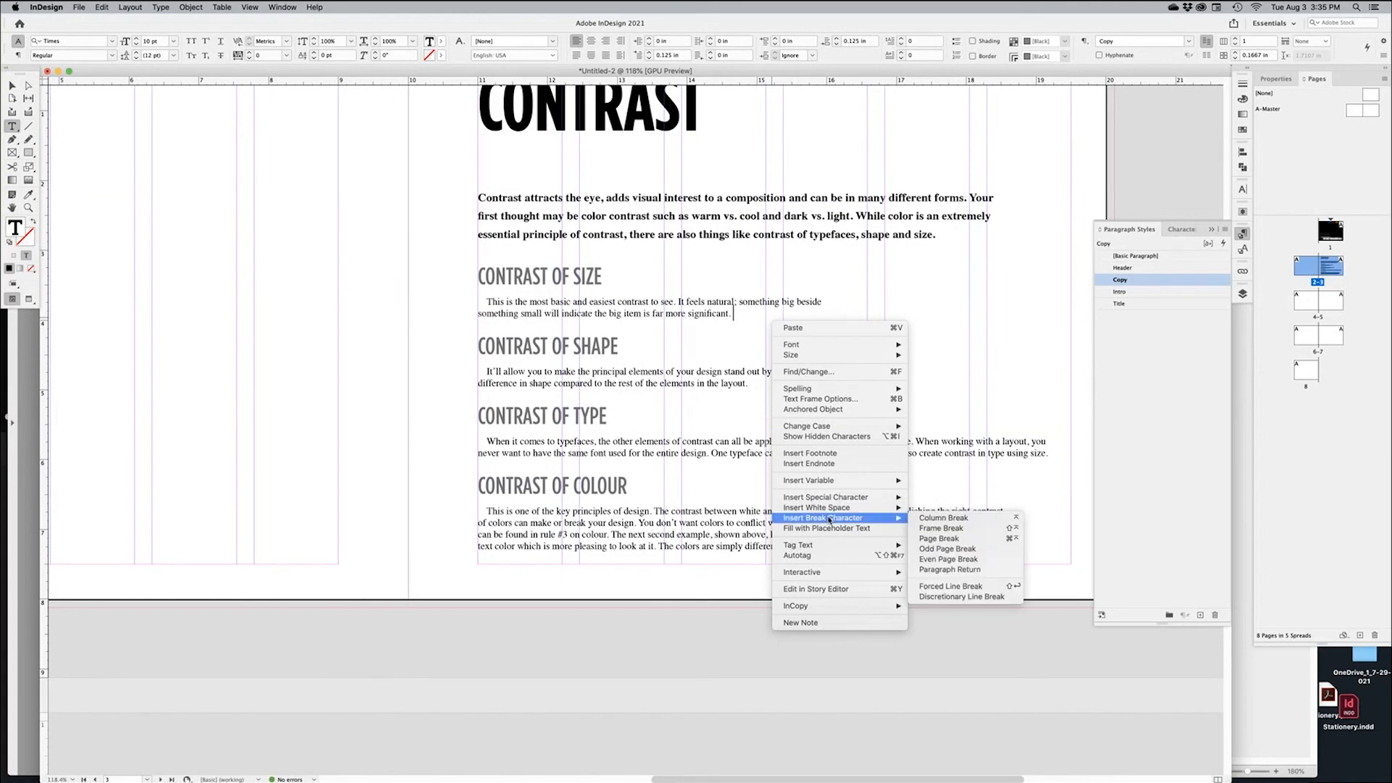
pyautogui.click(950, 527)
pyautogui.press('Delete')
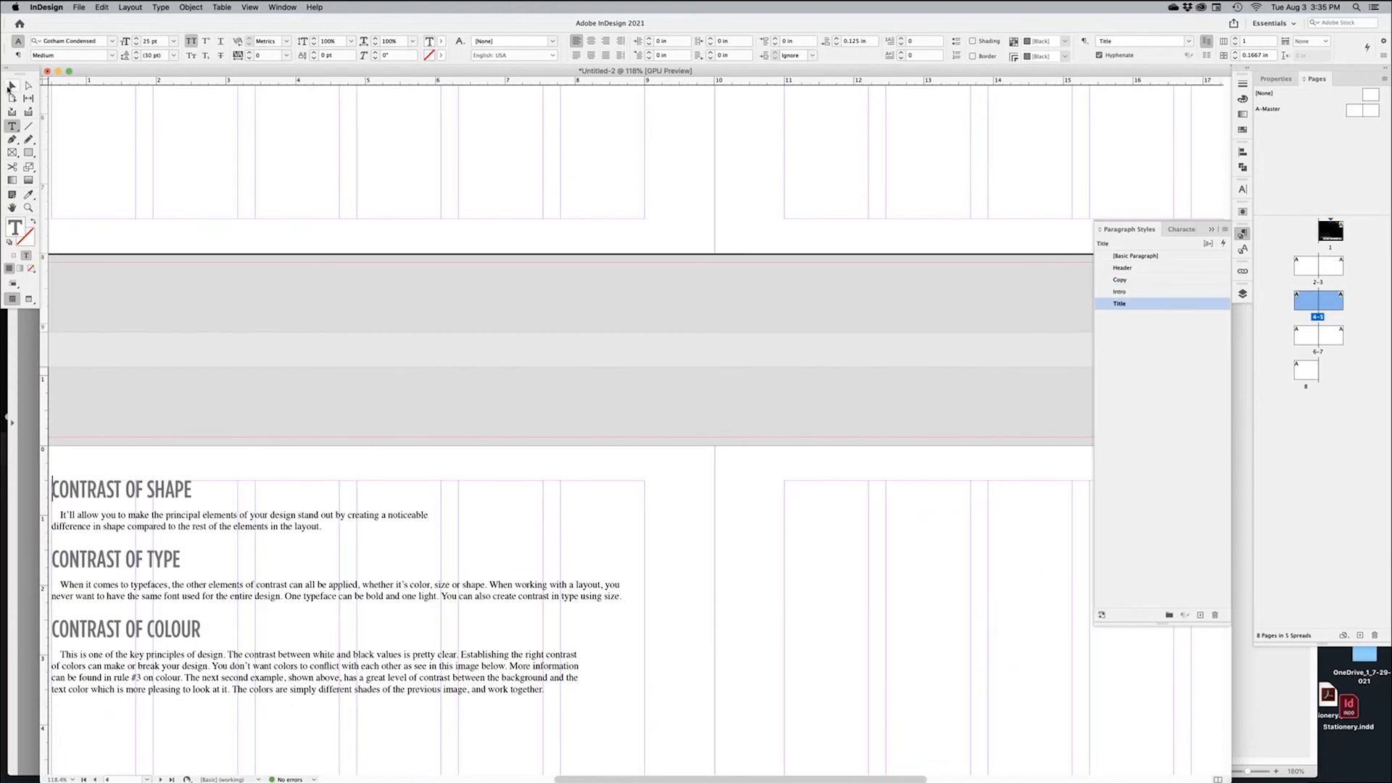
# Zoom back in on page 3 showing the title, intro and Contrast of Size
pyautogui.click(12, 87)
pyautogui.click(417, 415)
pyautogui.press('super+minus')
pyautogui.press('super+minus')
pyautogui.moveTo(755, 391); pyautogui.dragTo(622, 511)
pyautogui.click(746, 288)
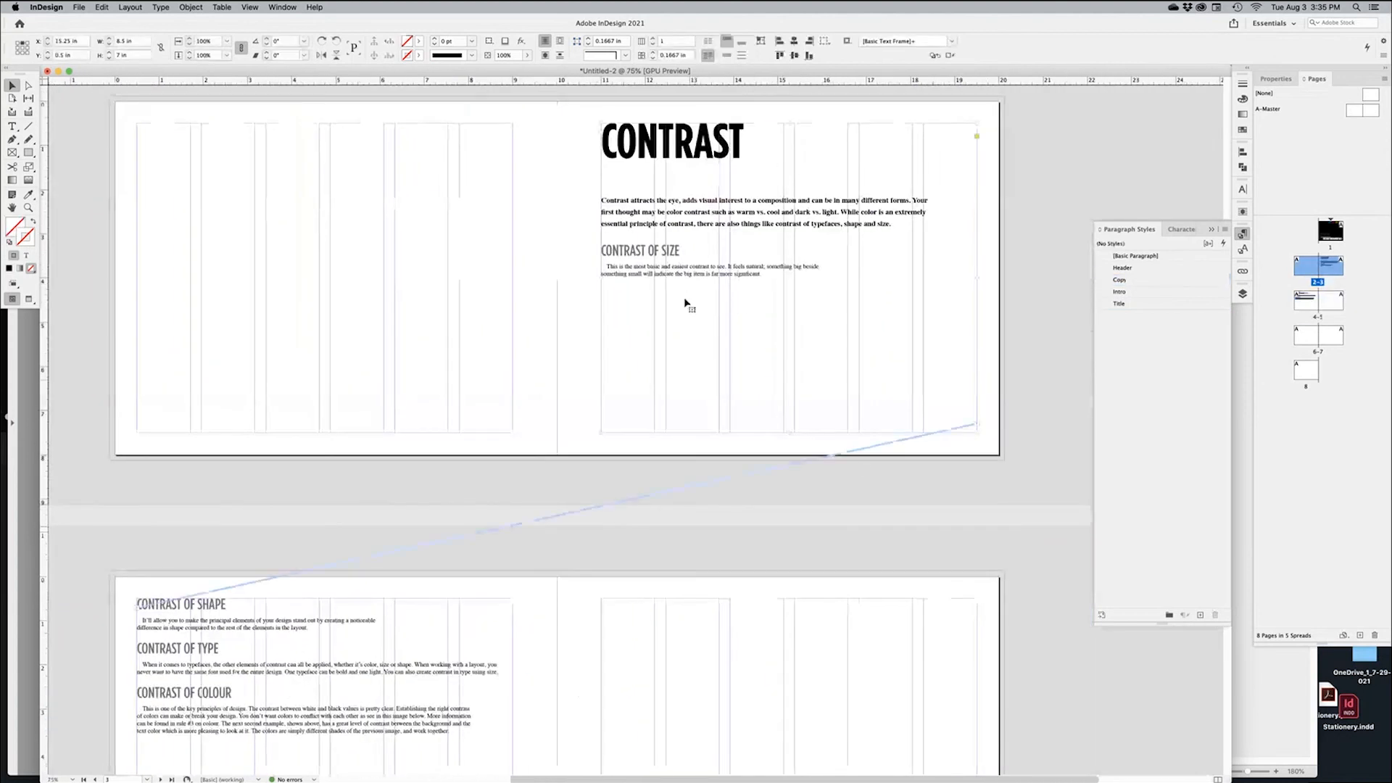
pyautogui.click(1020, 367)
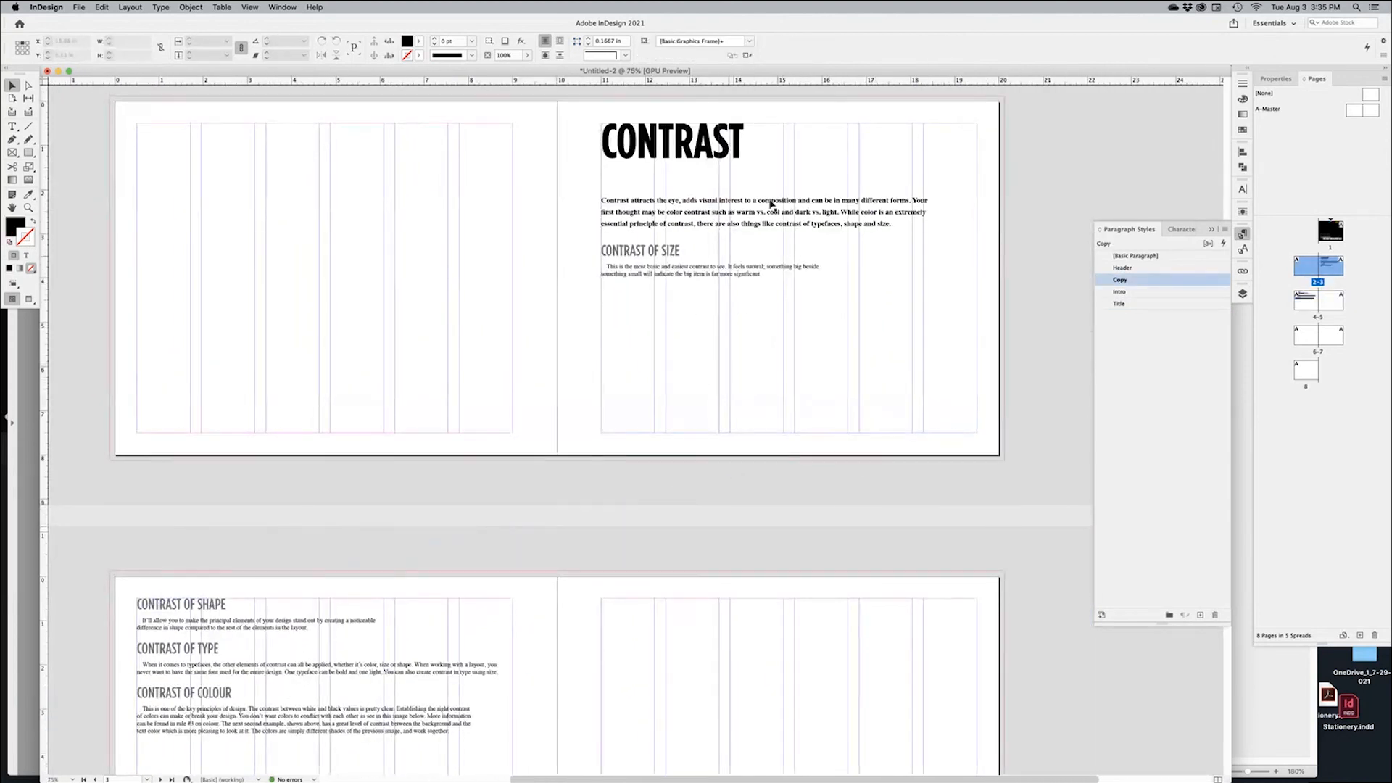
pyautogui.moveTo(738, 303); pyautogui.dragTo(553, 404)
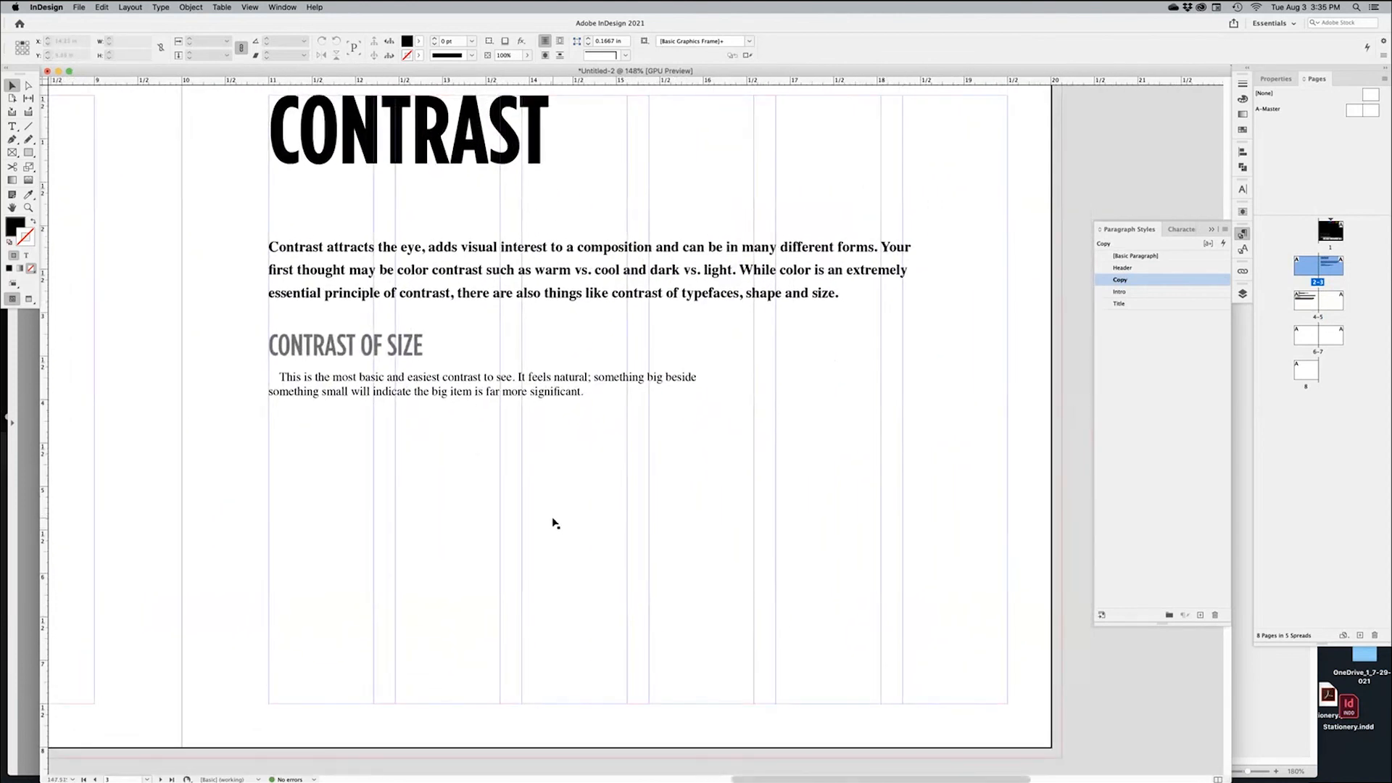
pyautogui.press('super+Tab')
pyautogui.press('super+Tab')
pyautogui.press('super+Tab')
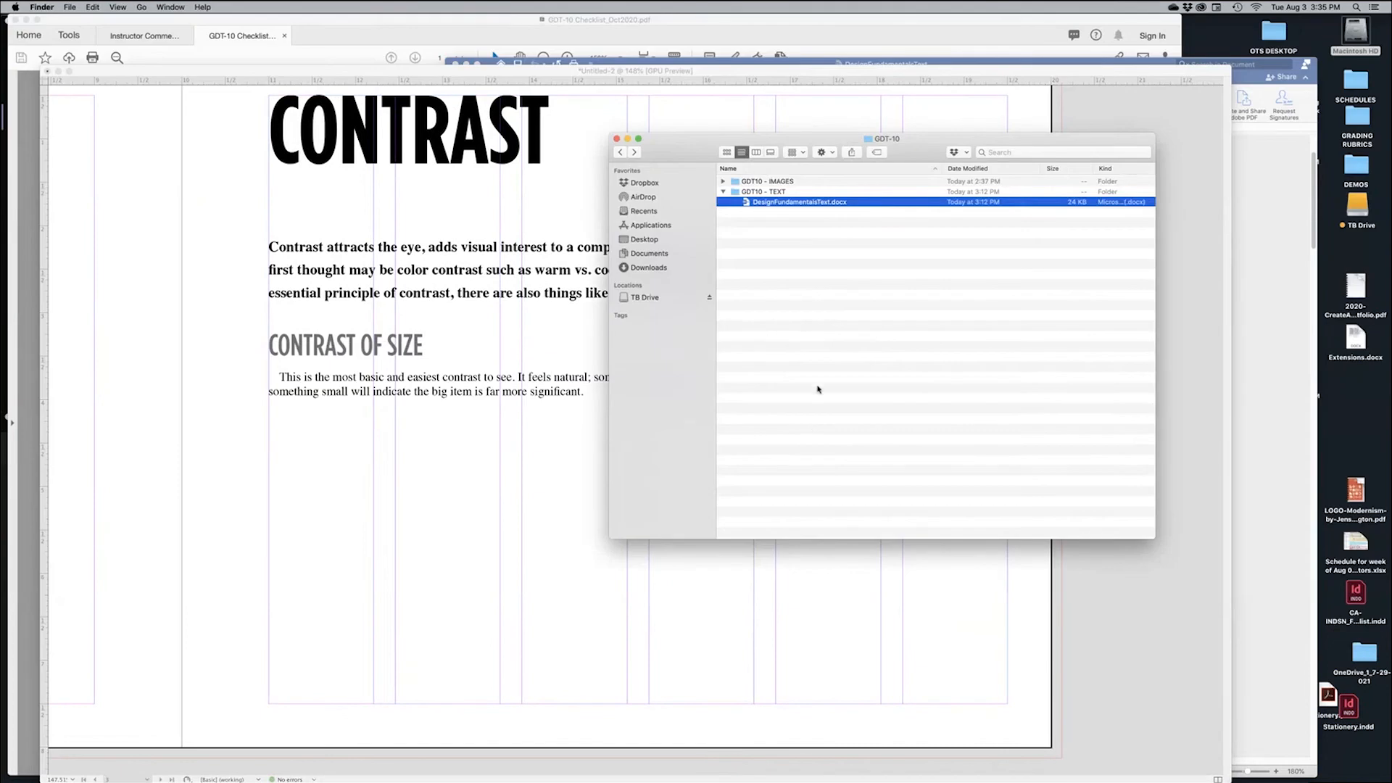
# In Finder, collapse GDT10 - TEXT and expand GDT10 - IMAGES > CONTRAST
pyautogui.click(818, 390)
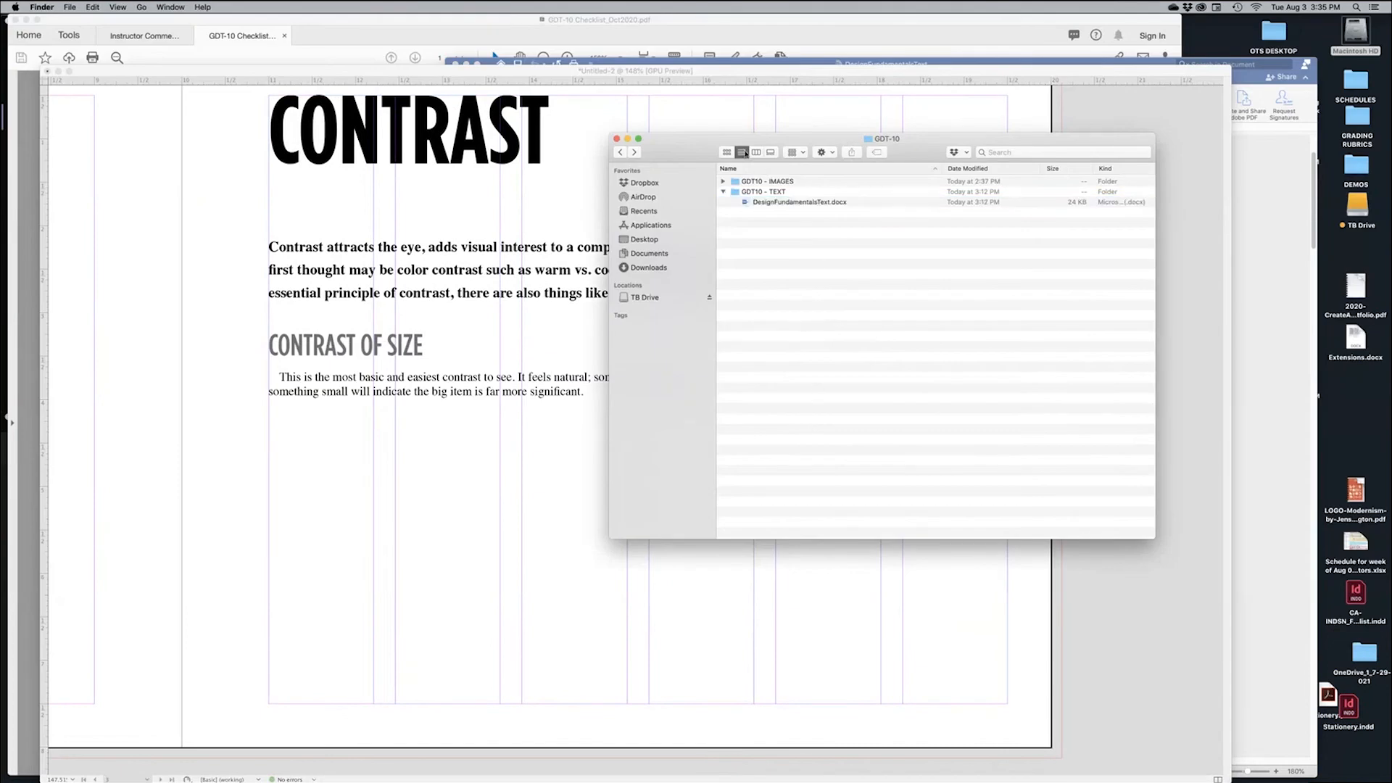
pyautogui.click(723, 192)
pyautogui.click(723, 182)
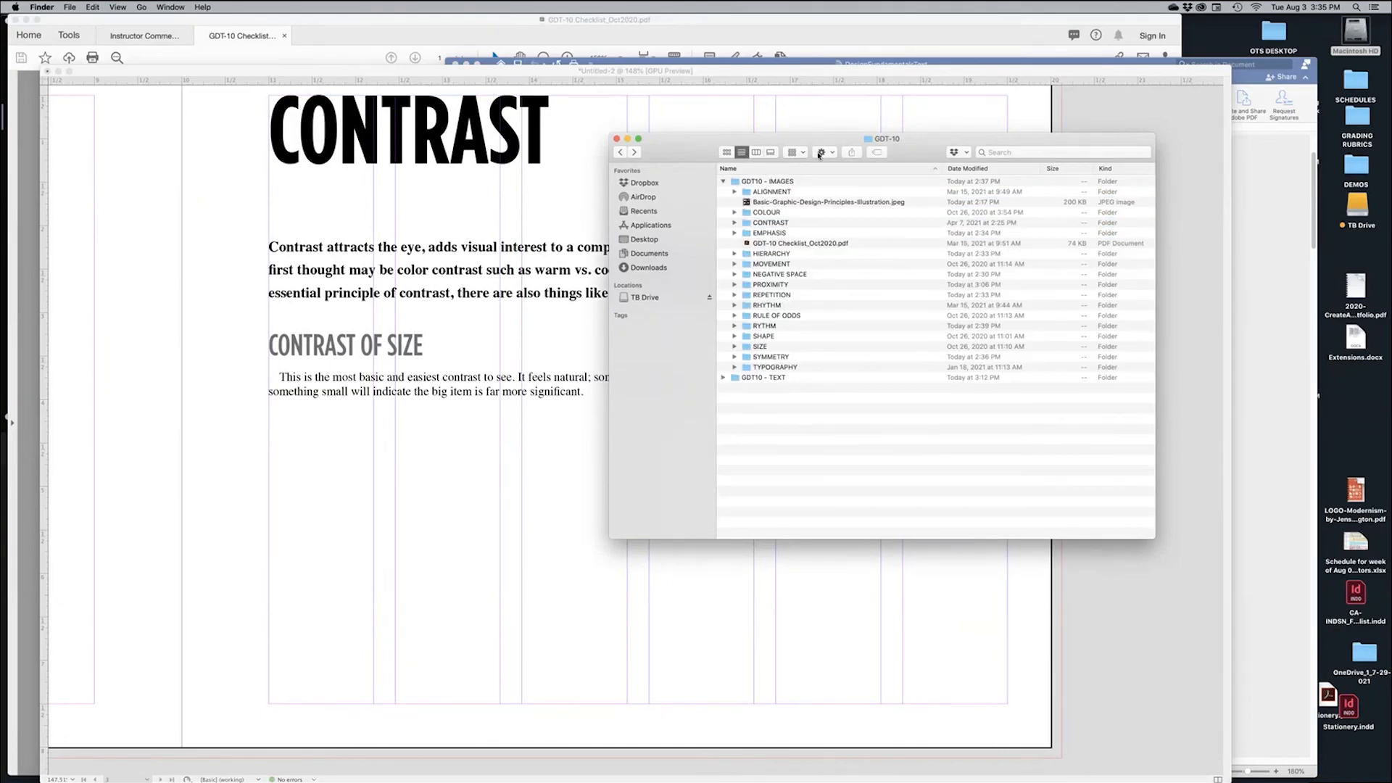
pyautogui.moveTo(823, 143); pyautogui.dragTo(1050, 173)
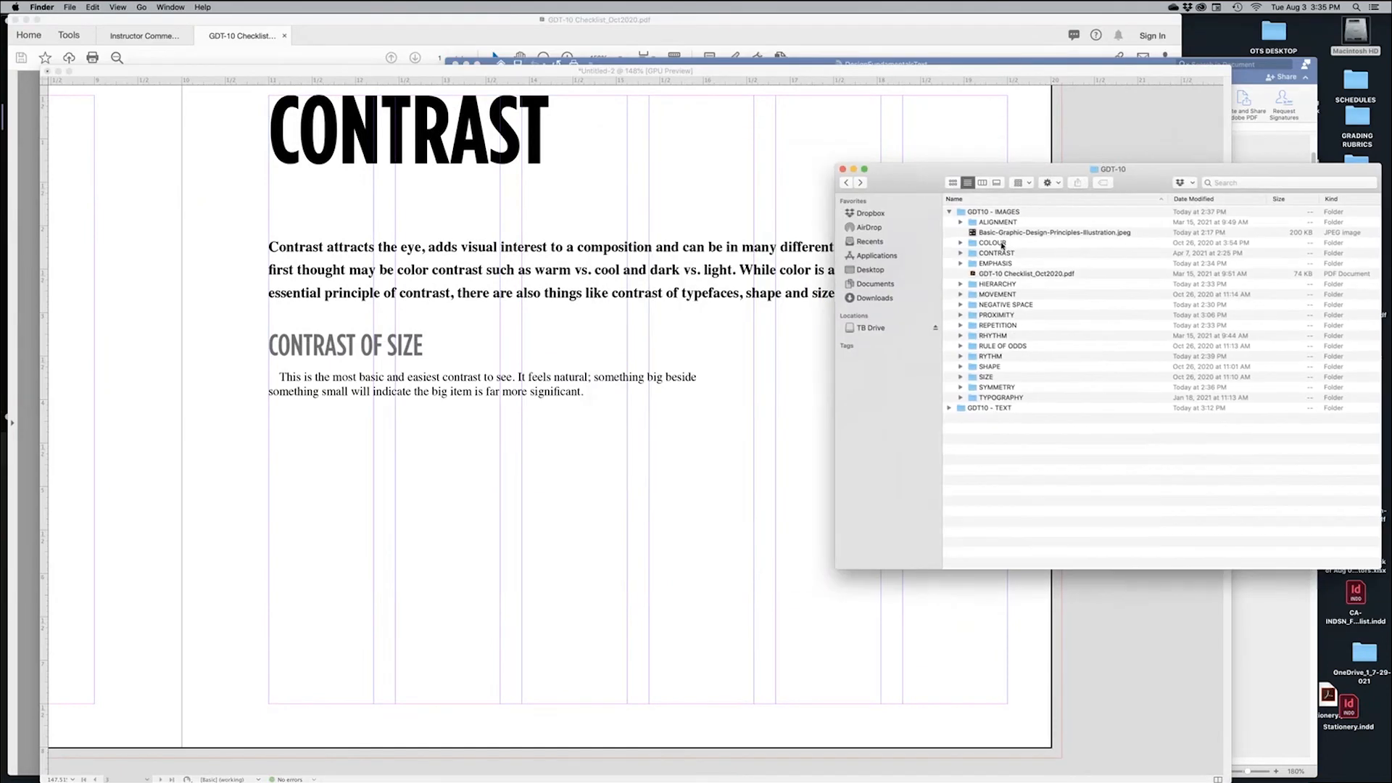
pyautogui.click(961, 253)
pyautogui.click(1076, 264)
# Quick Look through the posters, then drag the Split poster below Contrast of Size
pyautogui.press('space')
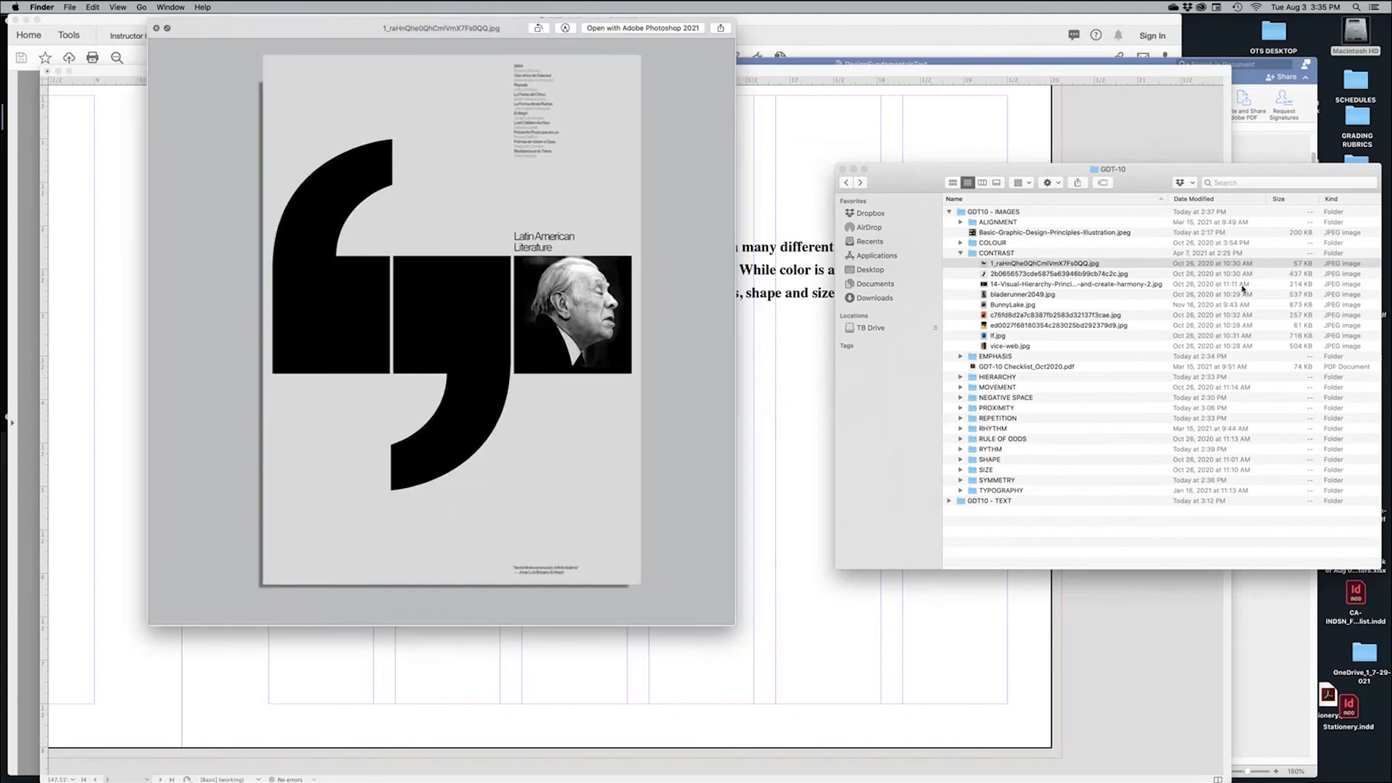
pyautogui.press('Down')
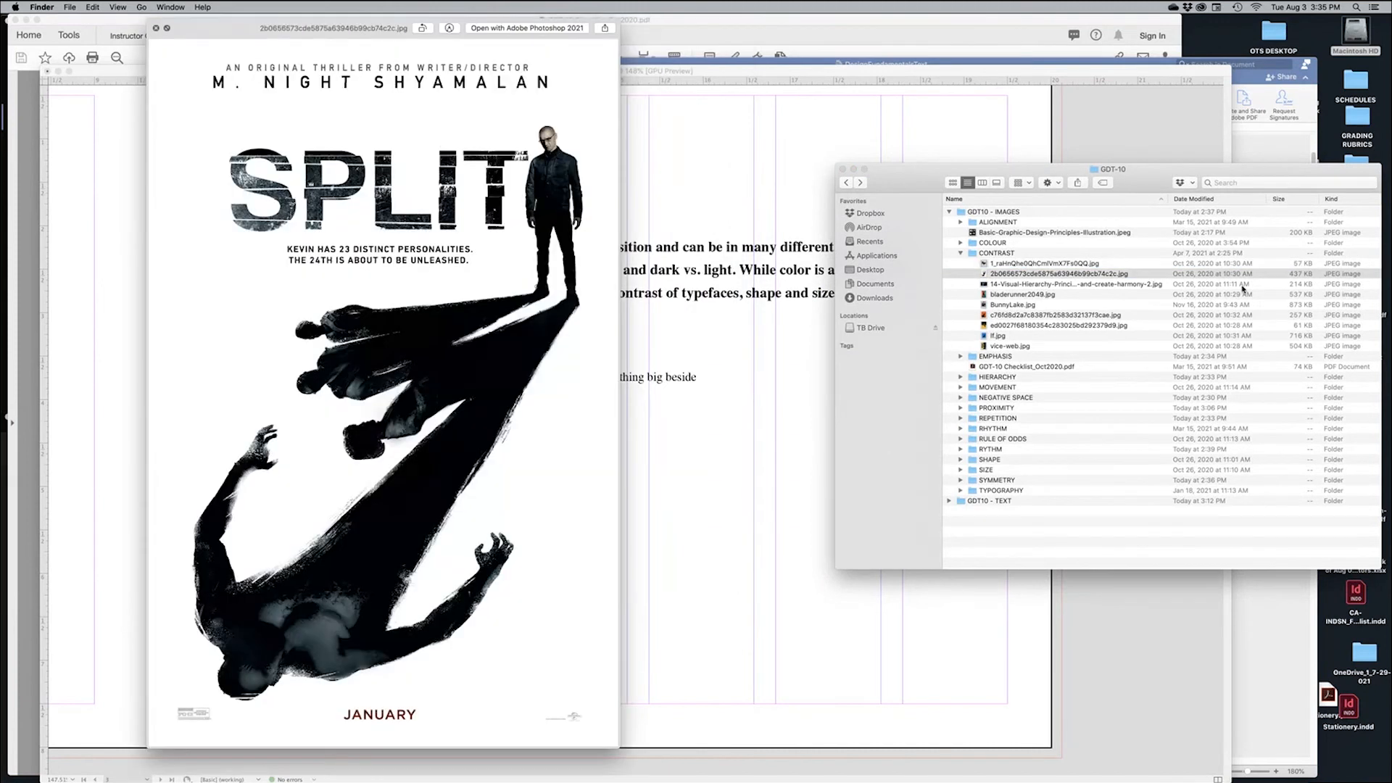
pyautogui.press('Down')
pyautogui.press('Down')
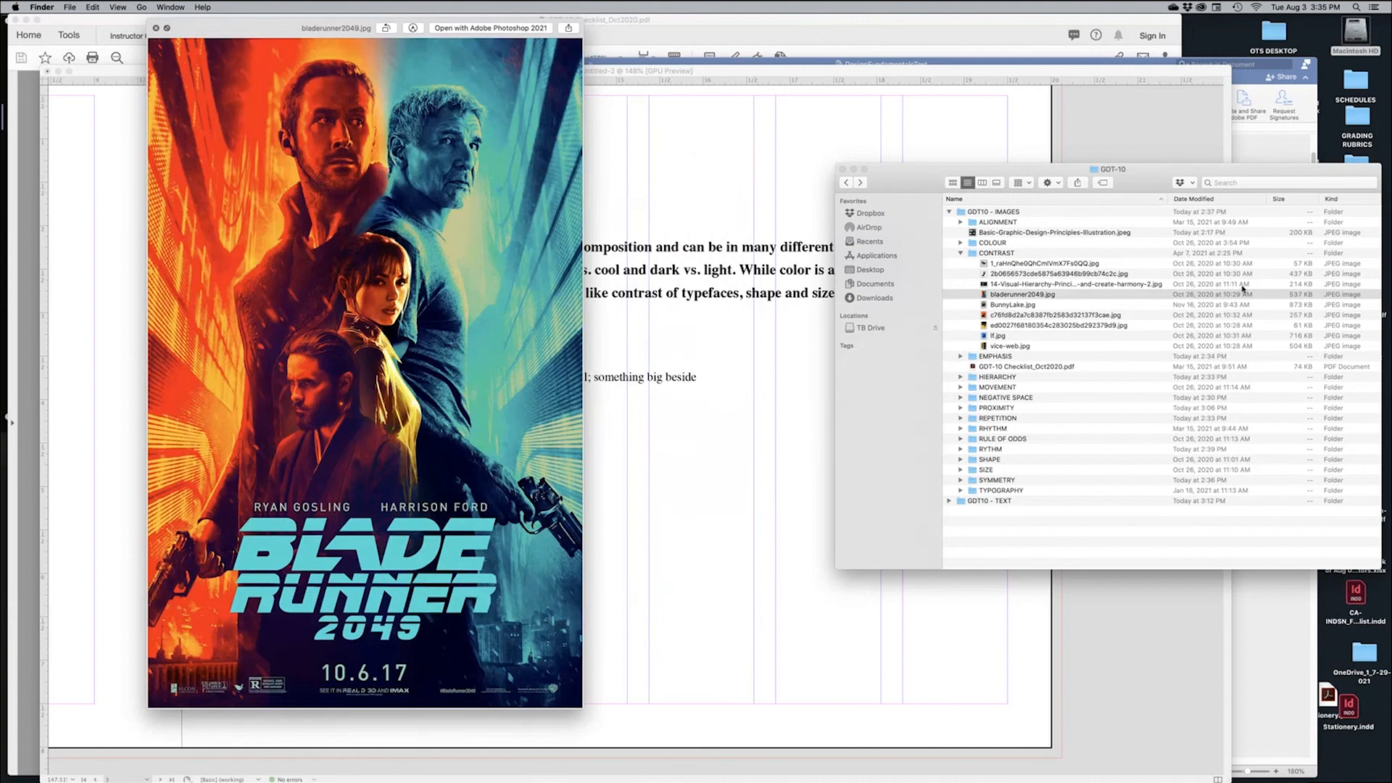
pyautogui.press('Down')
pyautogui.press('Down')
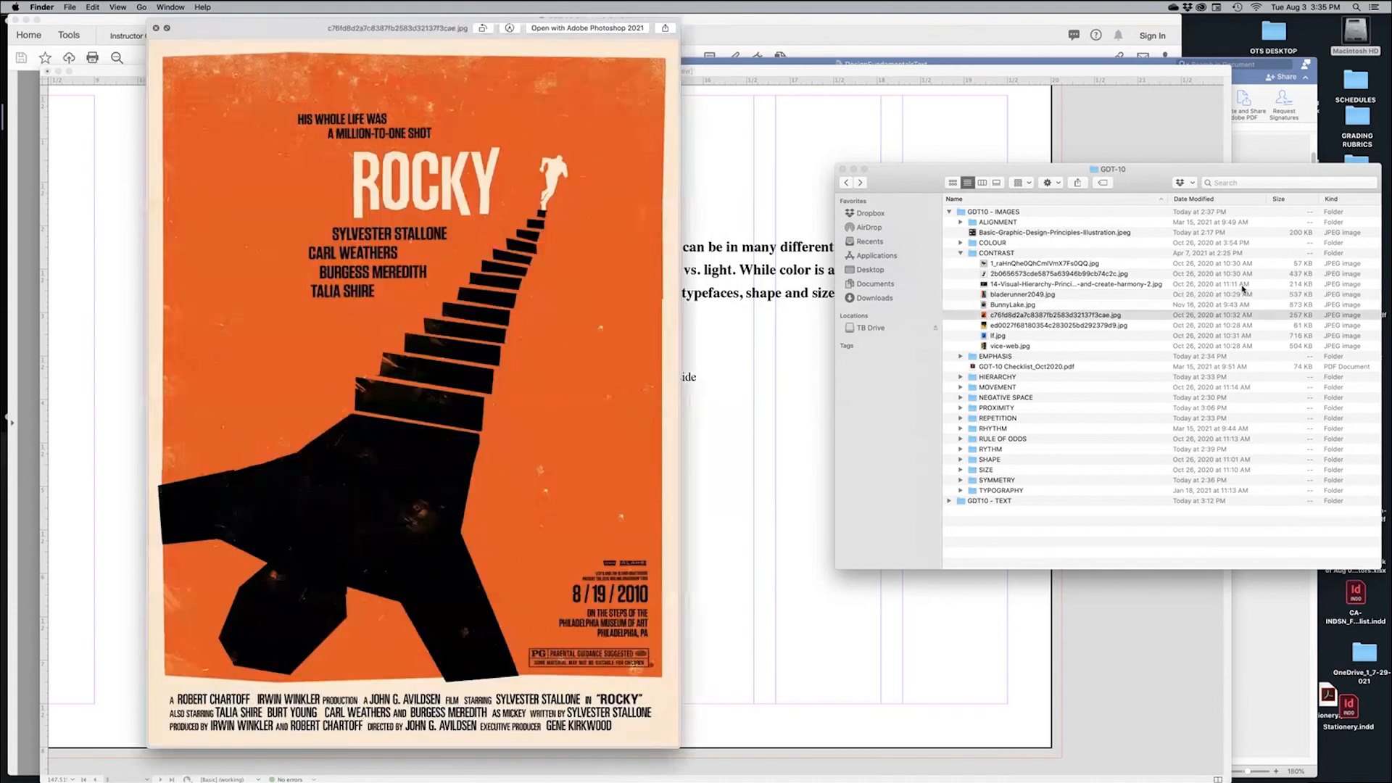
pyautogui.press('Down')
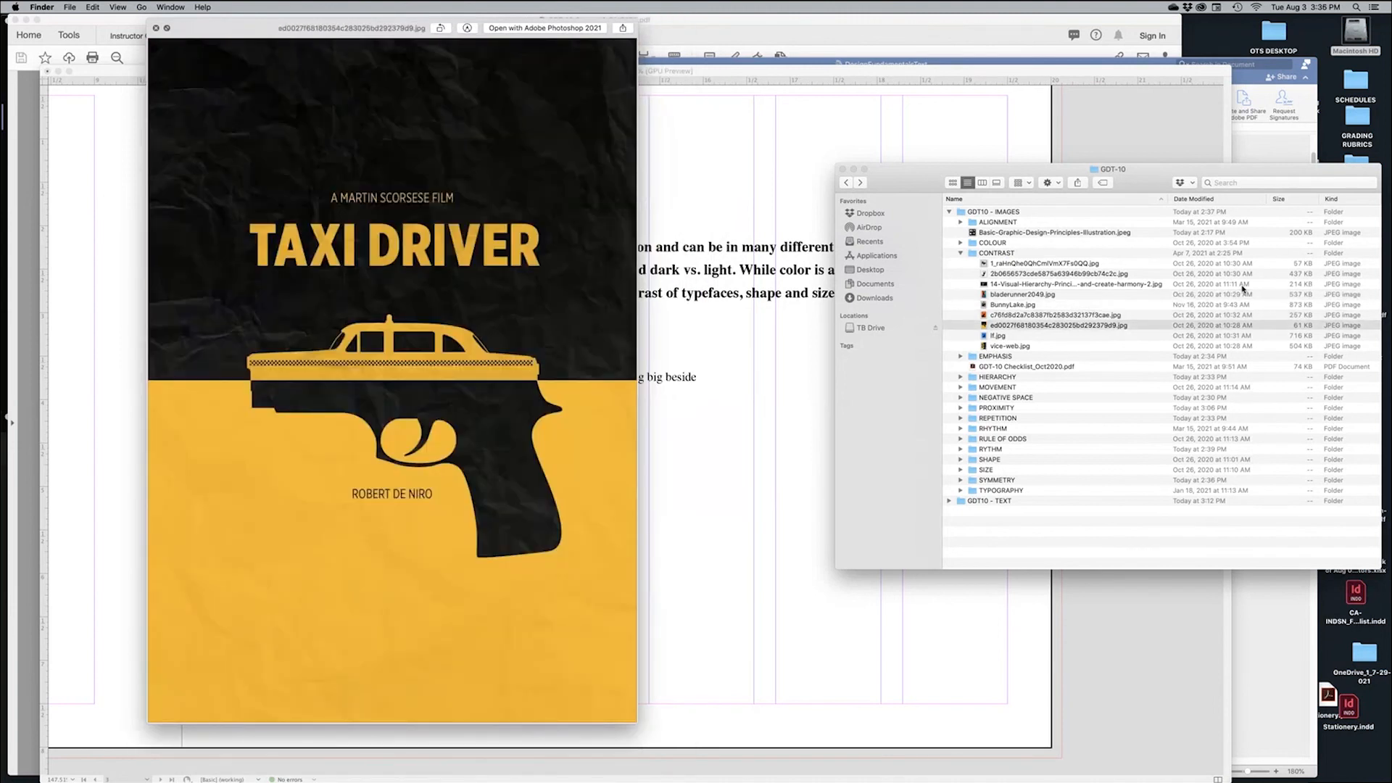
pyautogui.press('Down')
pyautogui.press('Down')
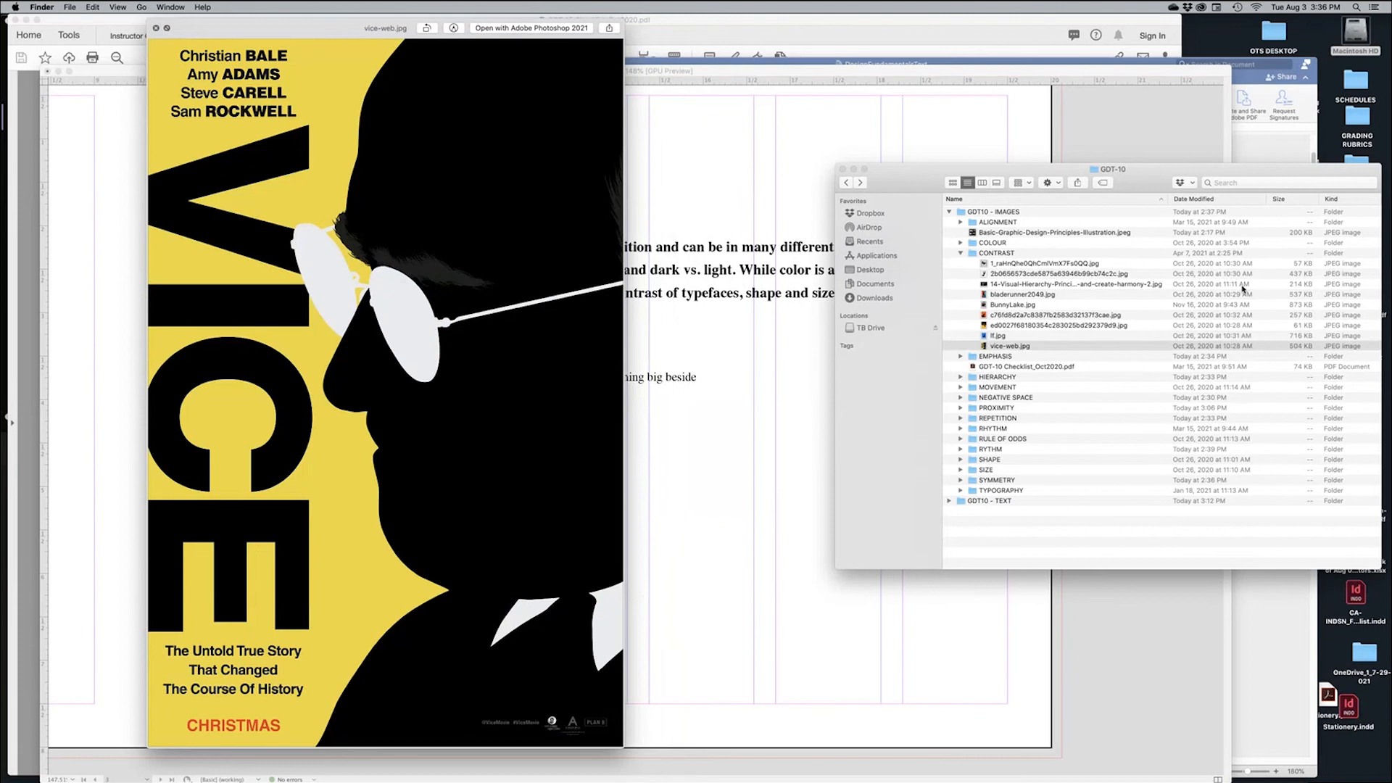
pyautogui.press('Up')
pyautogui.press('Up')
pyautogui.press('Up')
pyautogui.press('Up')
pyautogui.press('Up')
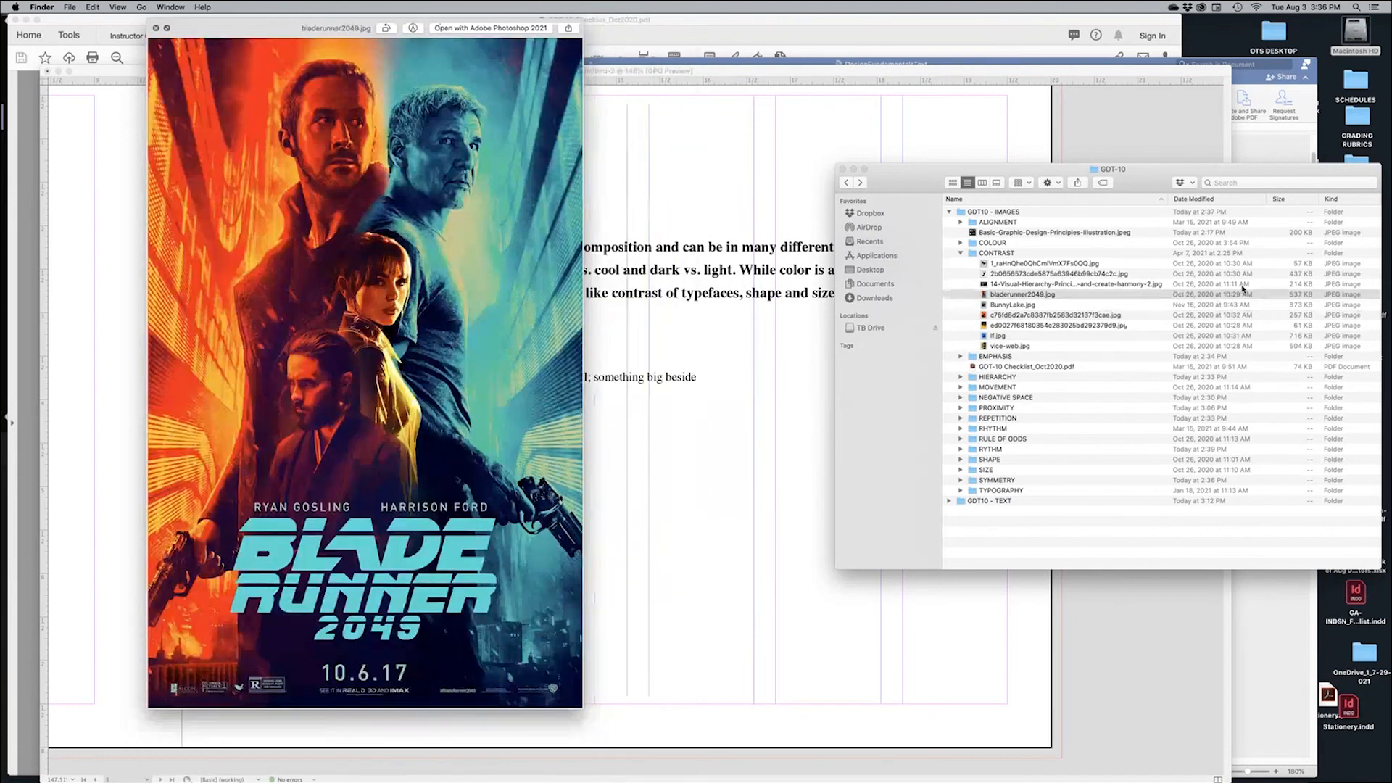
pyautogui.press('Up')
pyautogui.press('Up')
pyautogui.press('space')
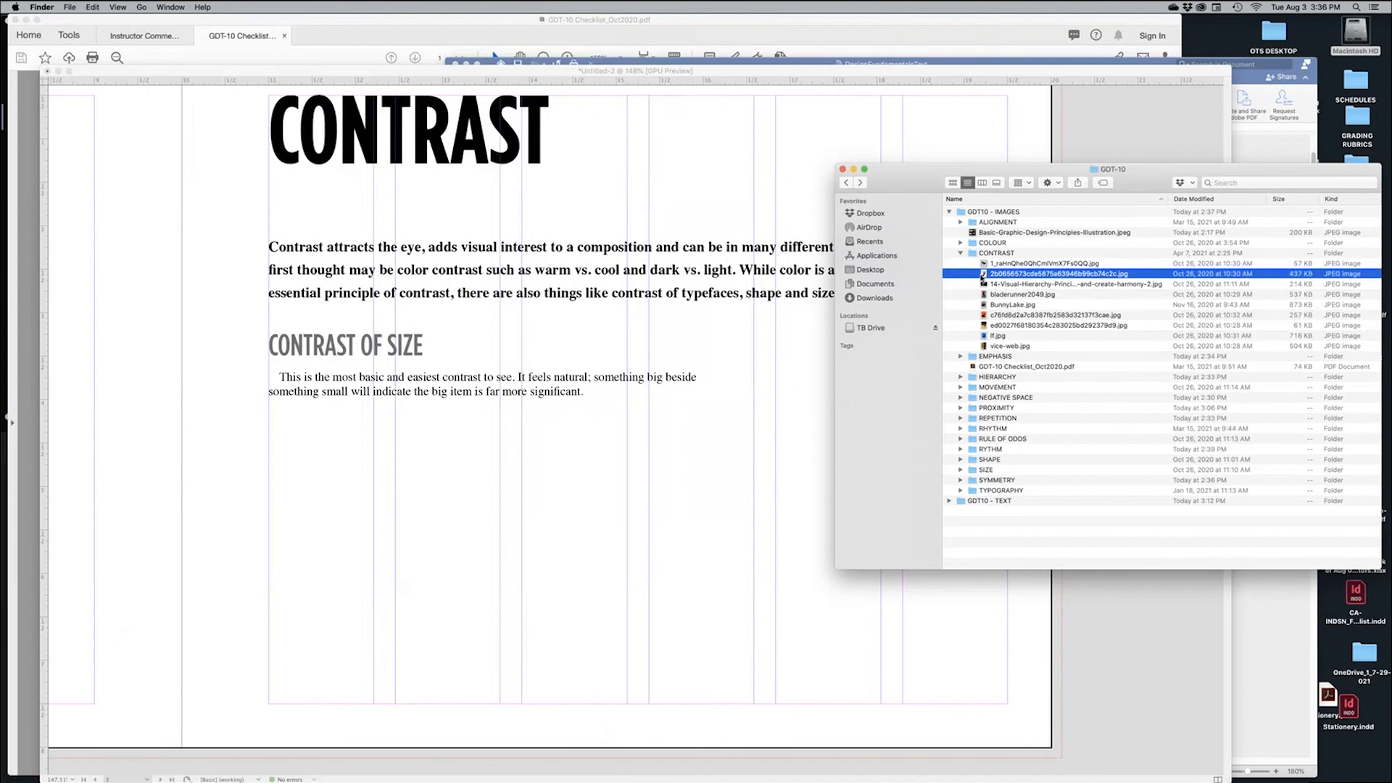
pyautogui.moveTo(983, 276)
pyautogui.mouseDown()
pyautogui.moveTo(451, 507)
pyautogui.moveTo(295, 466)
pyautogui.moveTo(435, 585)
pyautogui.moveTo(504, 698)
pyautogui.moveTo(501, 655)
pyautogui.mouseUp()
pyautogui.moveTo(454, 493); pyautogui.dragTo(960, 421)
# Give the Split poster frame a 0.25 pt stroke in the Stroke panel
pyautogui.click(994, 668)
pyautogui.press('w')
pyautogui.hscroll(4, 976, 554)
pyautogui.scroll(2, 976, 553)
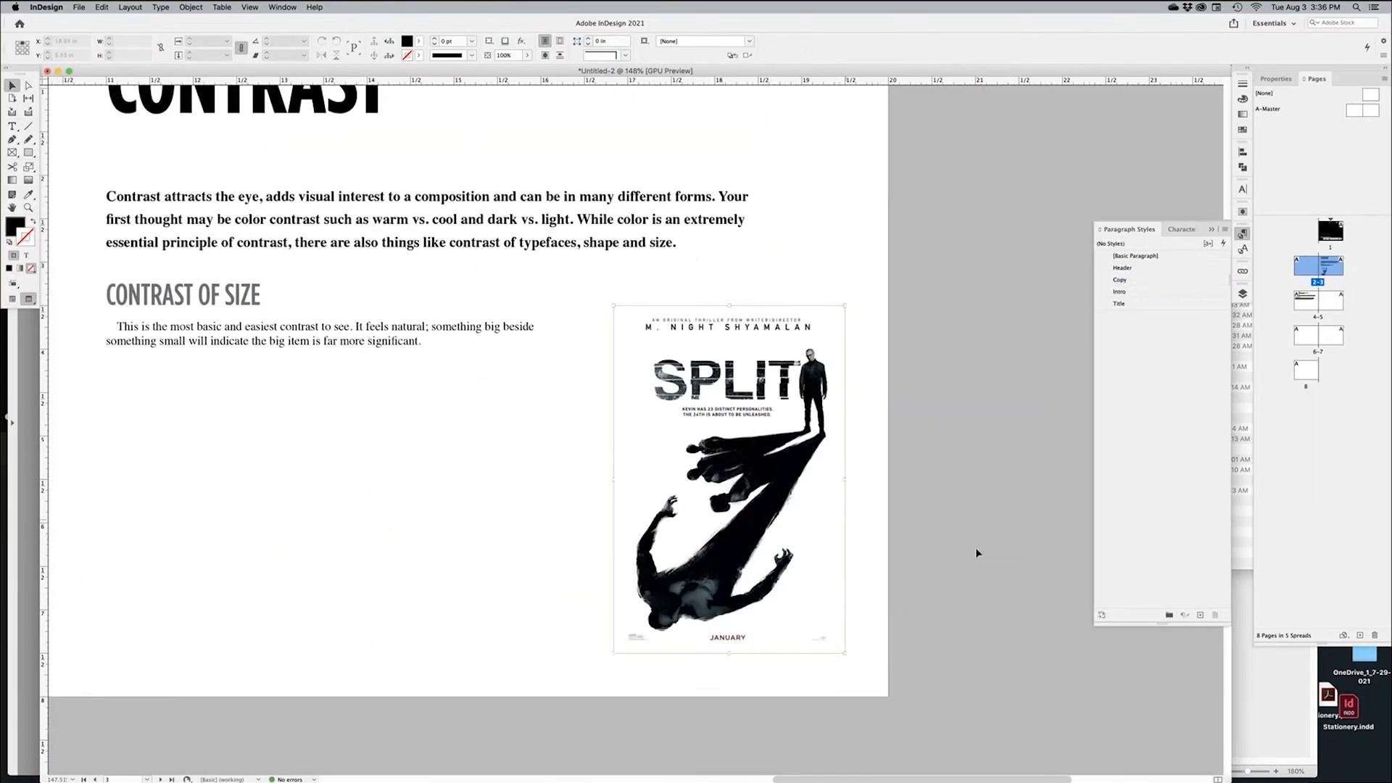
pyautogui.click(796, 499)
pyautogui.click(996, 490)
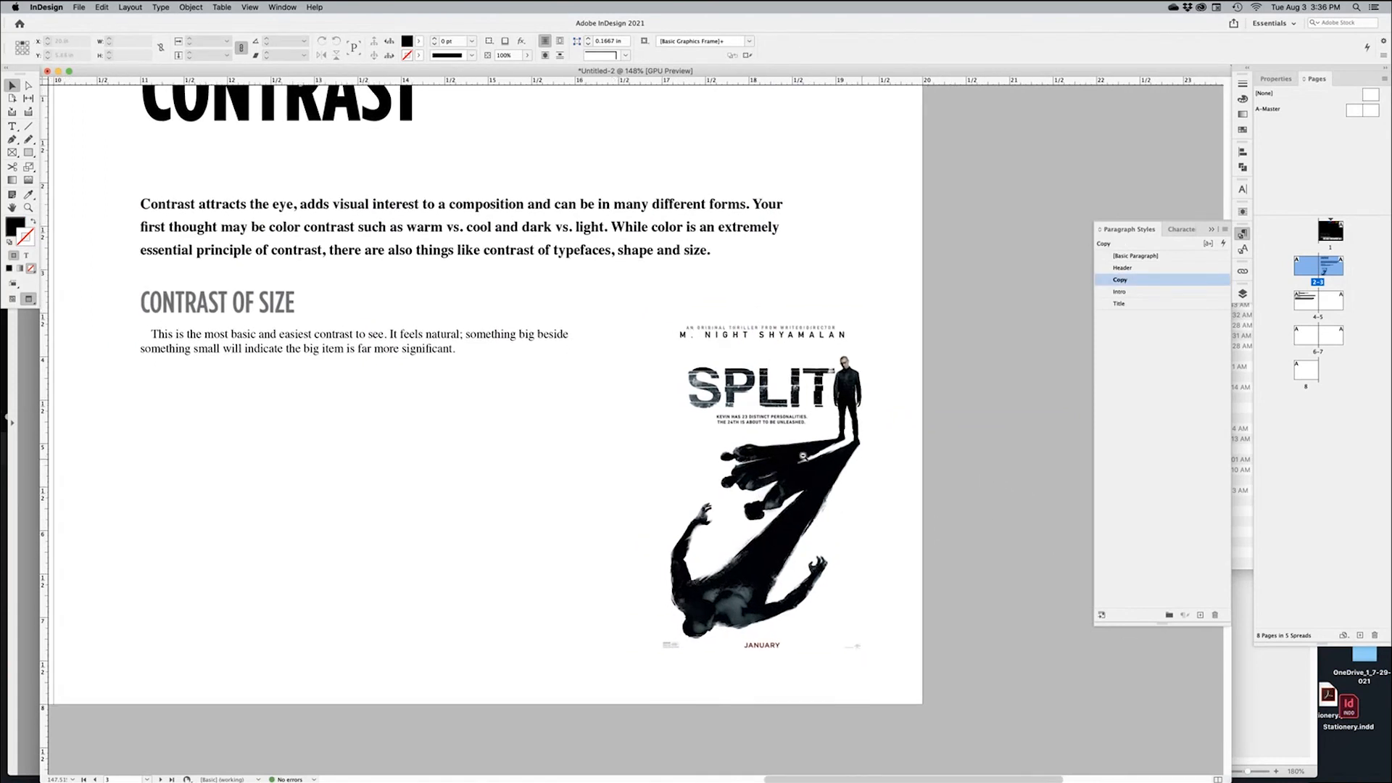
pyautogui.press('super+minus')
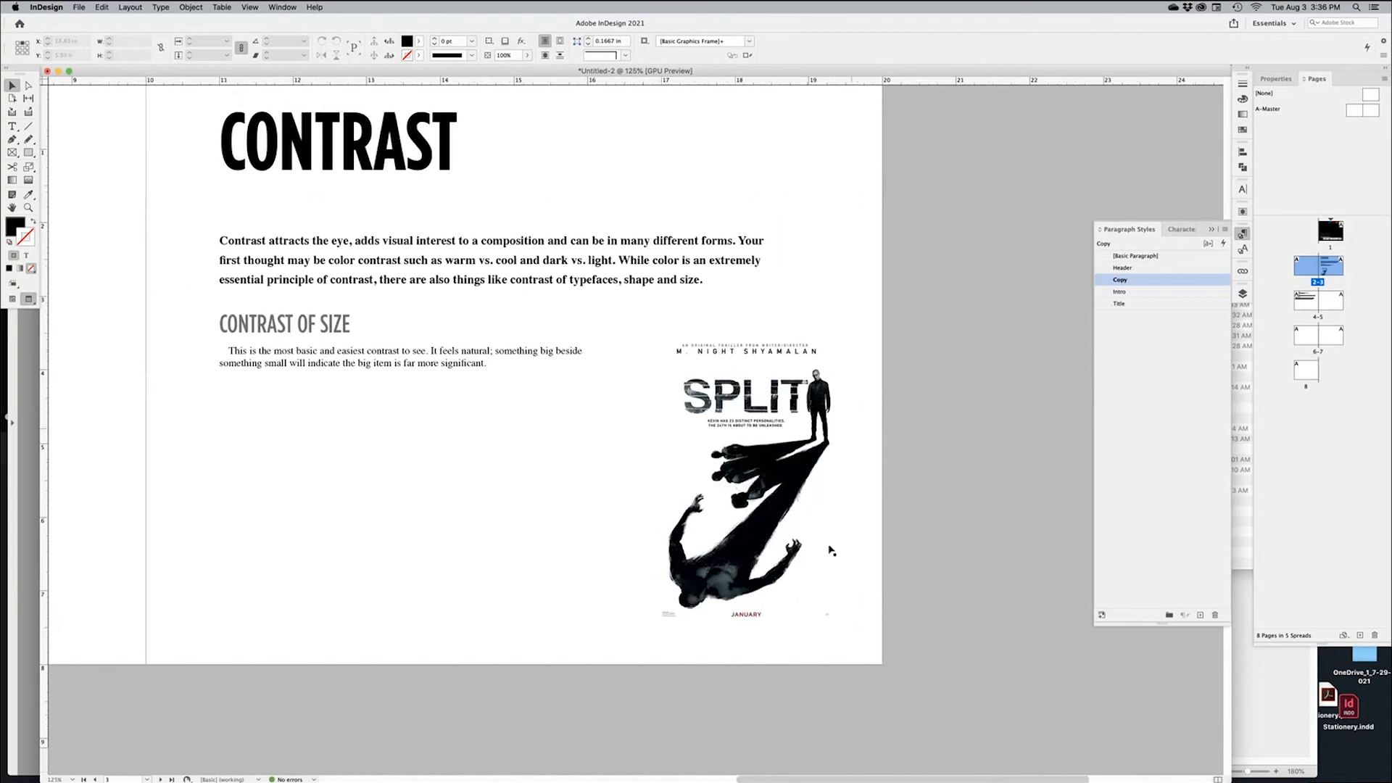
pyautogui.click(832, 550)
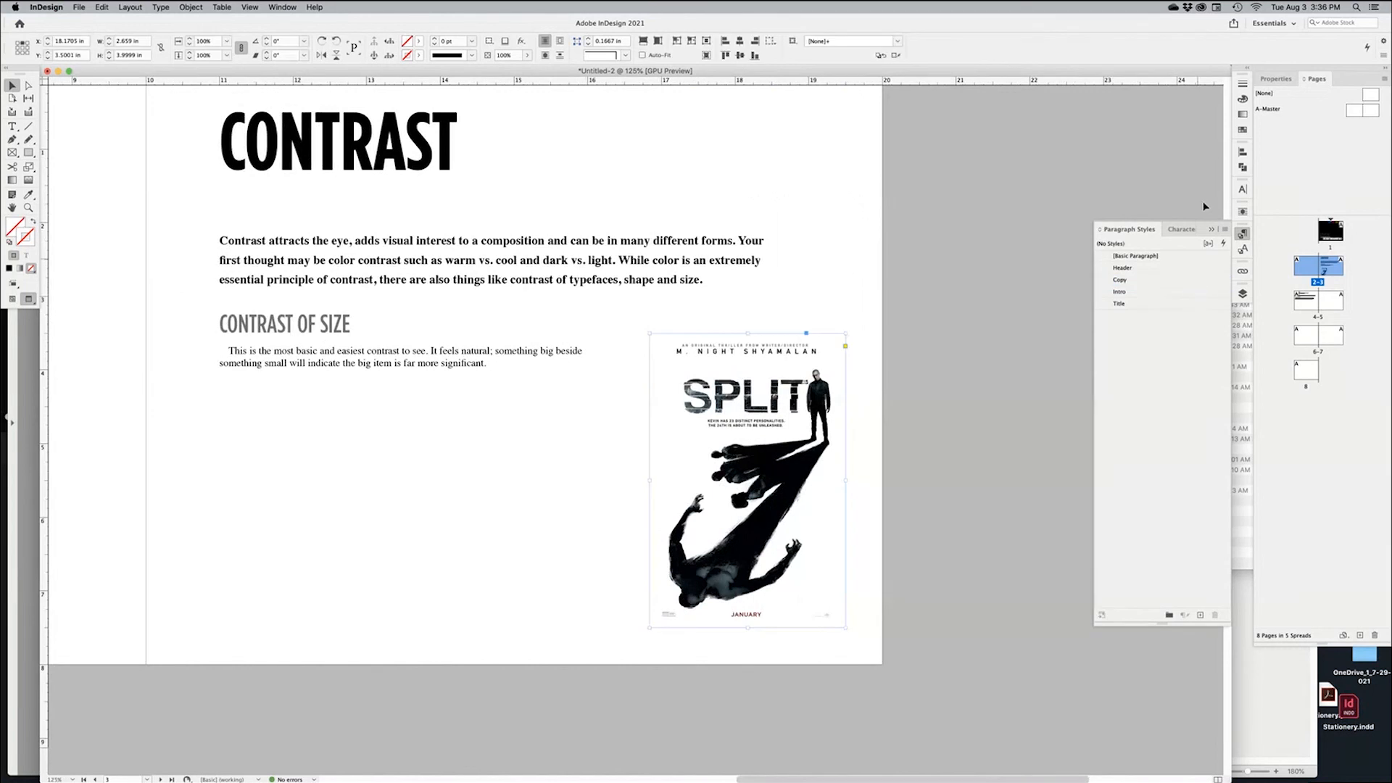
pyautogui.click(1243, 83)
pyautogui.click(1185, 96)
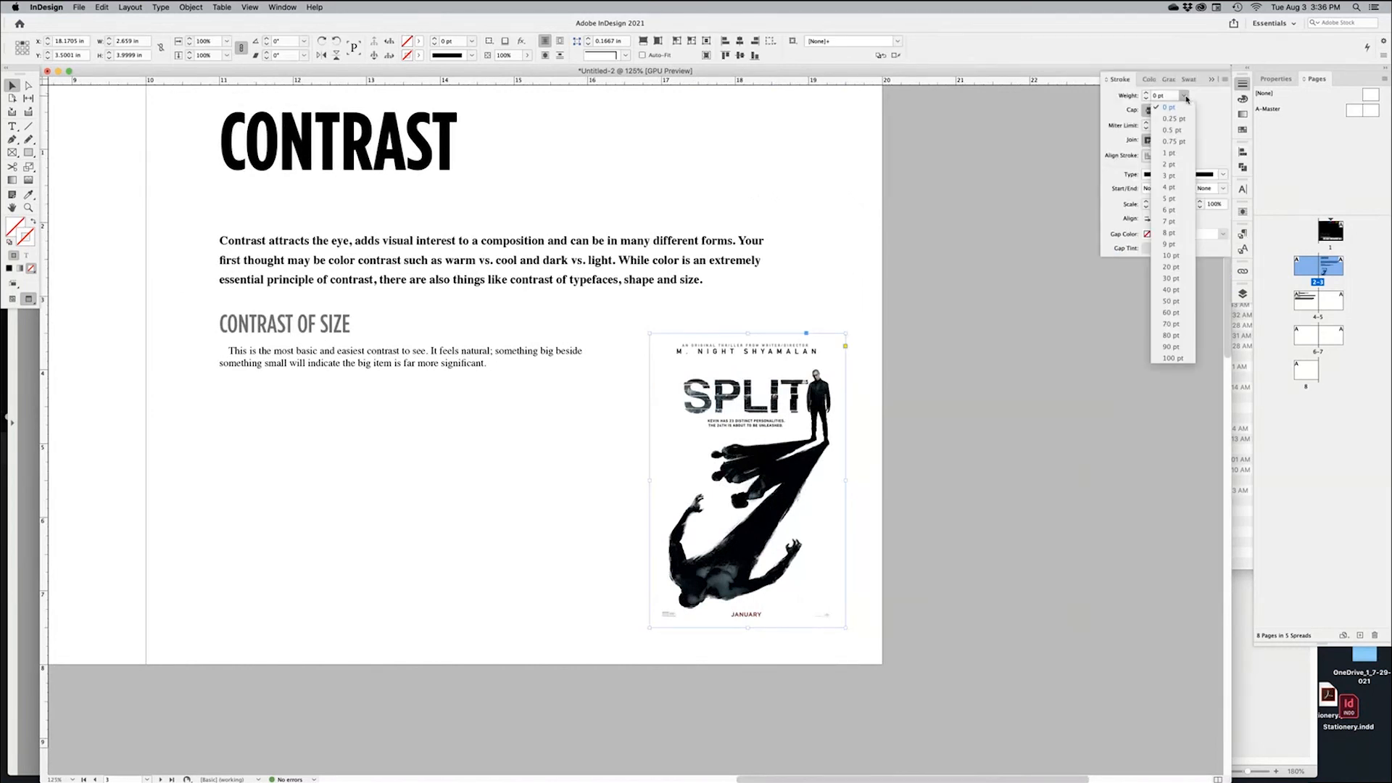
pyautogui.click(1169, 119)
pyautogui.click(1014, 450)
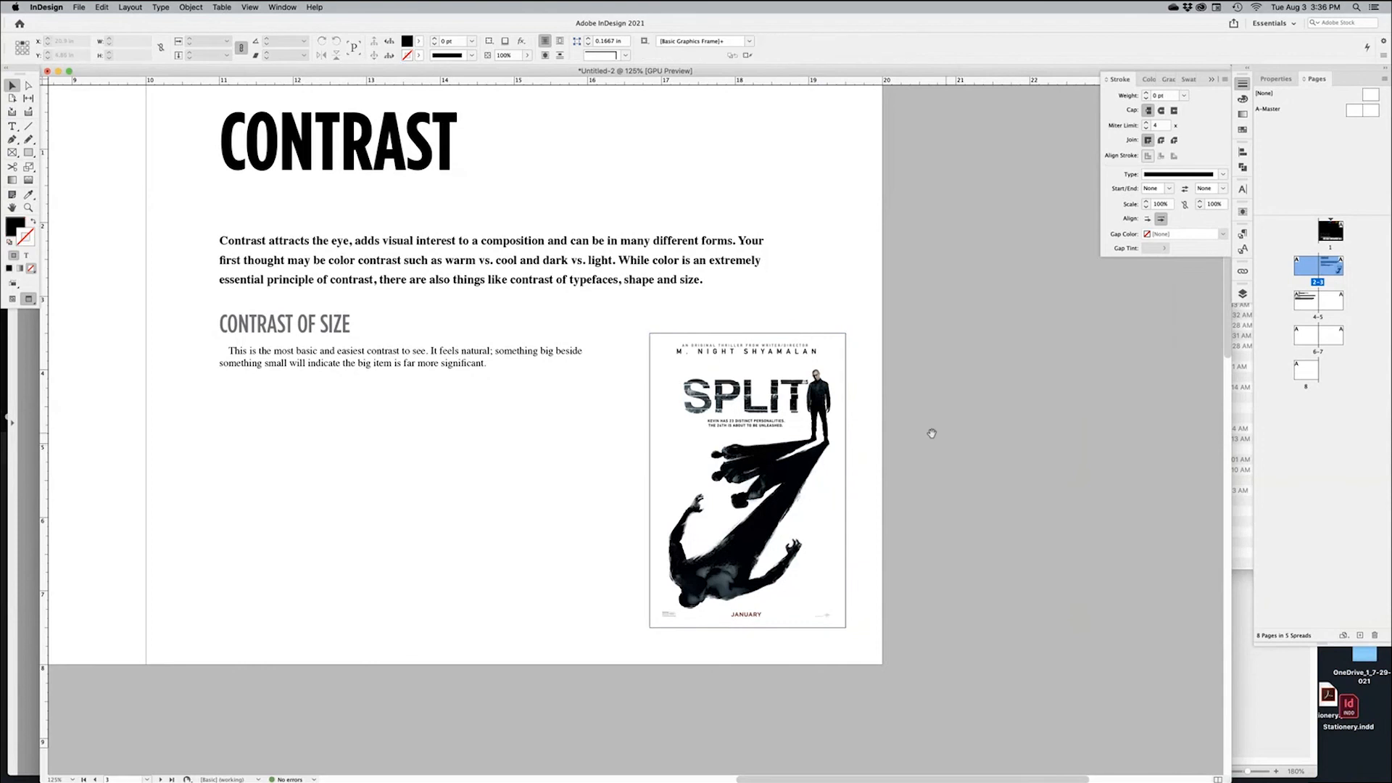
# Zoom out to 75% and bring the page 4–5 spread into view, selecting its text frame
pyautogui.hscroll(-3, 1005, 446)
pyautogui.hscroll(-2, 1004, 439)
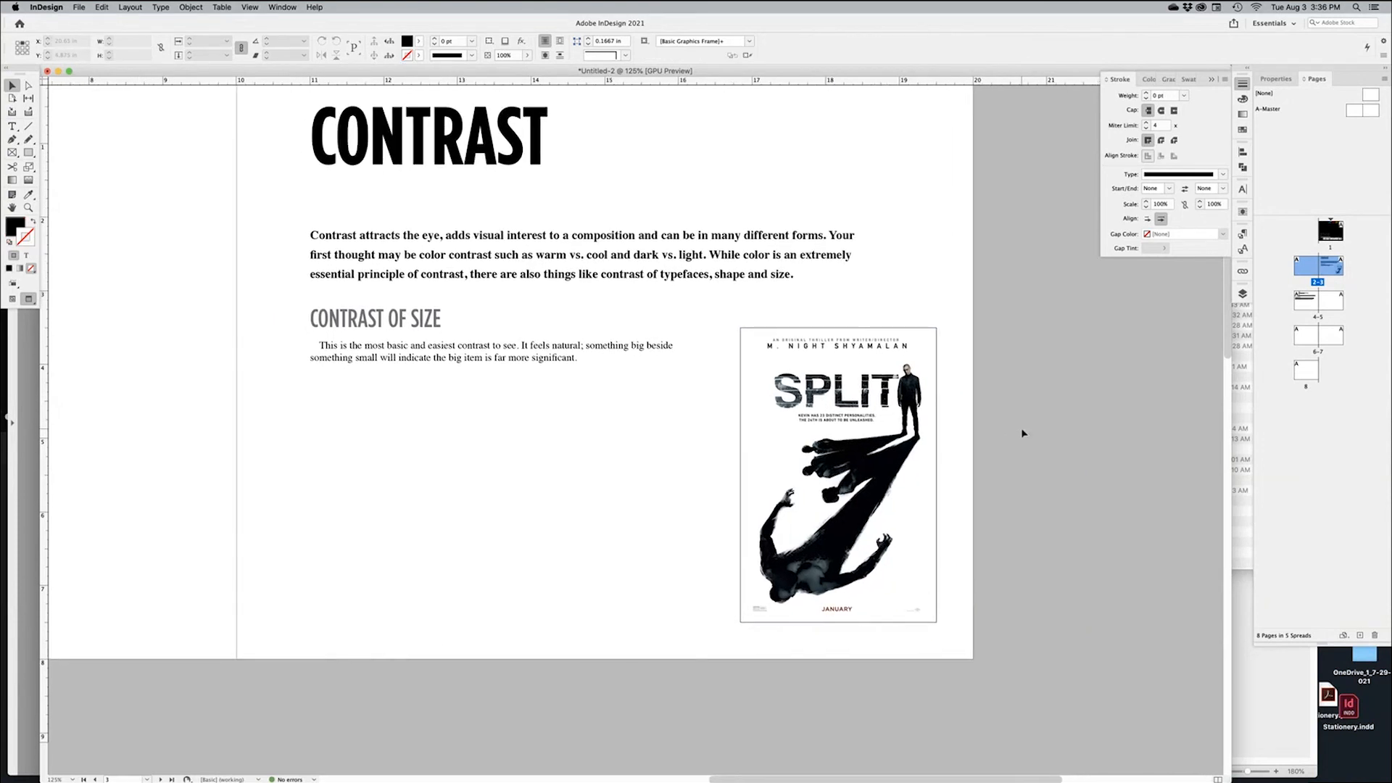
pyautogui.moveTo(639, 457); pyautogui.dragTo(703, 457)
pyautogui.keyDown('alt'); pyautogui.keyDown('super'); pyautogui.click(702, 457); pyautogui.keyUp('super'); pyautogui.keyUp('alt')
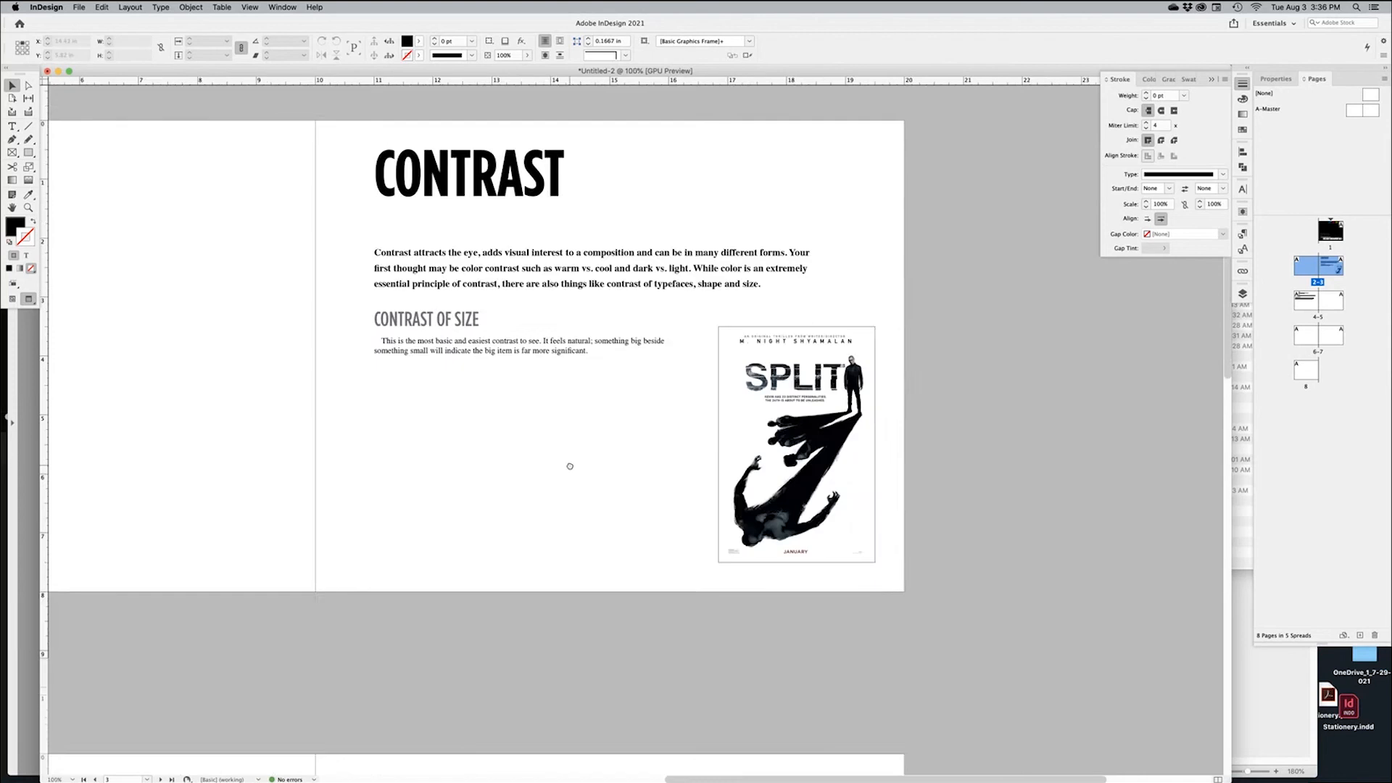
pyautogui.moveTo(541, 469); pyautogui.dragTo(826, 465)
pyautogui.keyDown('alt'); pyautogui.keyDown('super'); pyautogui.click(689, 459); pyautogui.keyUp('super'); pyautogui.keyUp('alt')
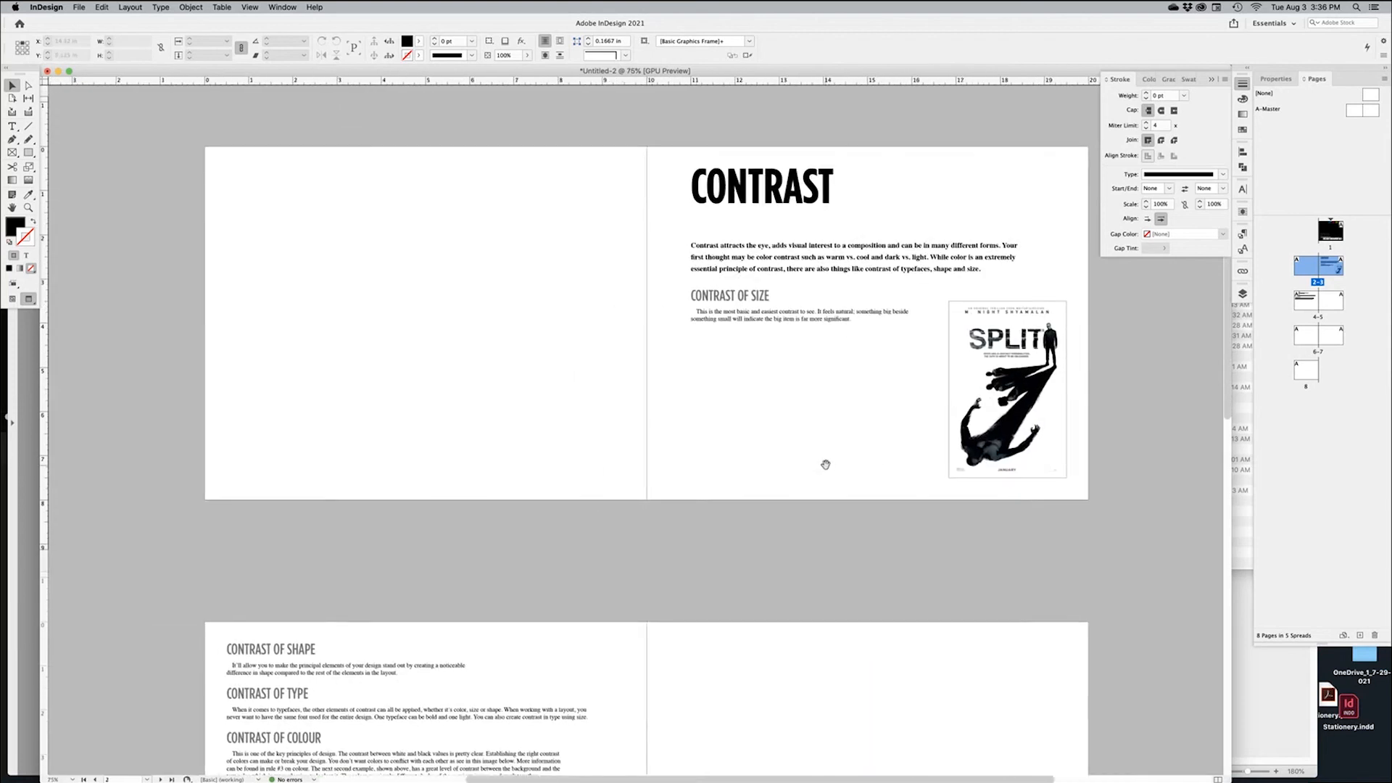
pyautogui.moveTo(637, 550); pyautogui.dragTo(637, 476)
pyautogui.press('w')
pyautogui.click(603, 516)
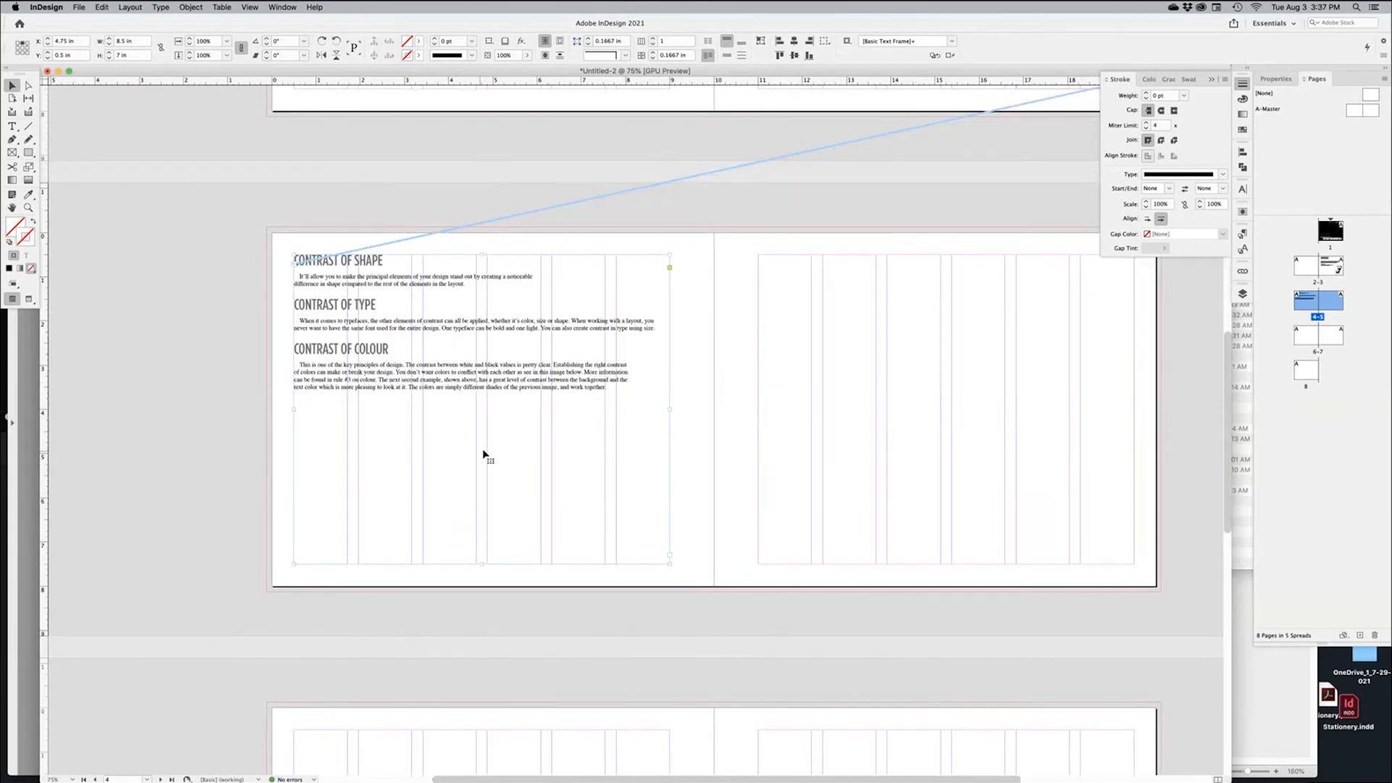
# Set the page 4 text frame to 3 columns with a 0.25 in gutter
pyautogui.rightClick(517, 405)
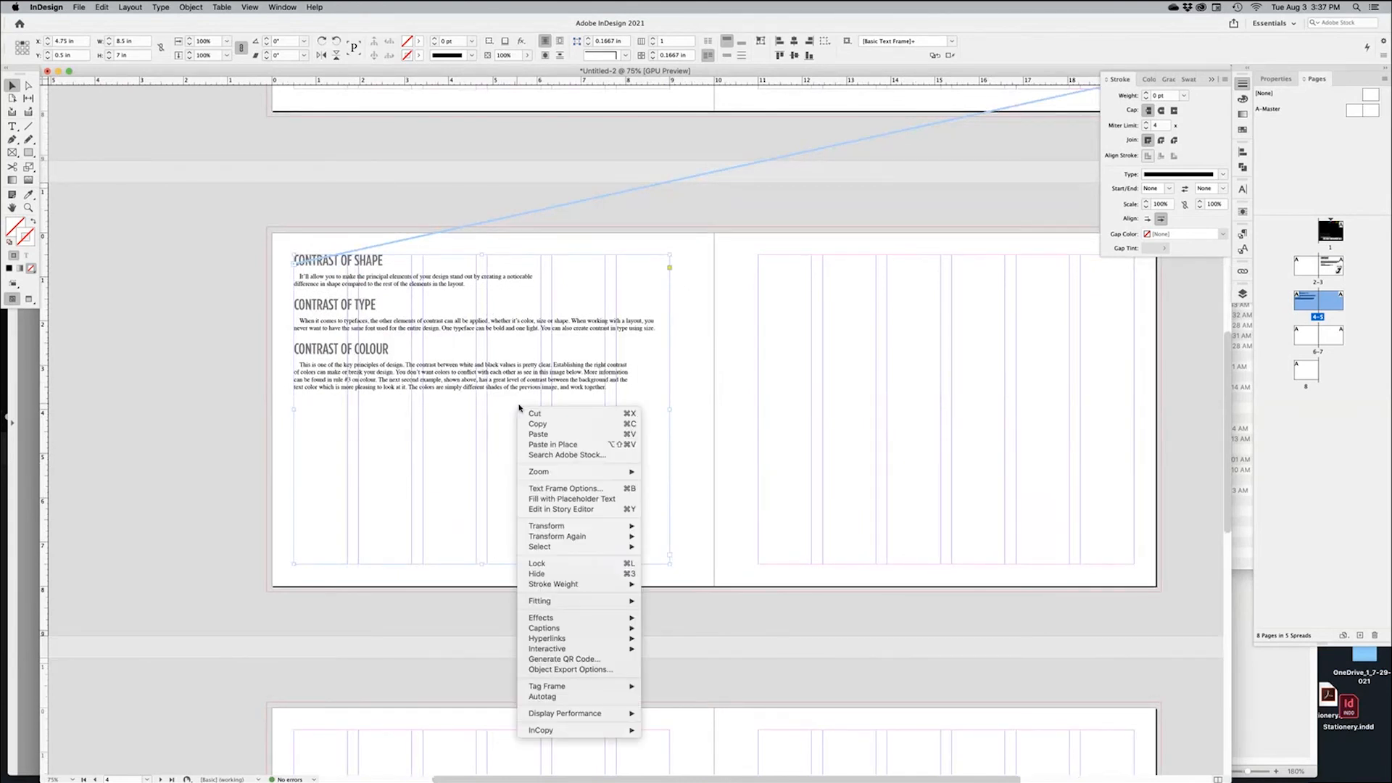
pyautogui.click(565, 489)
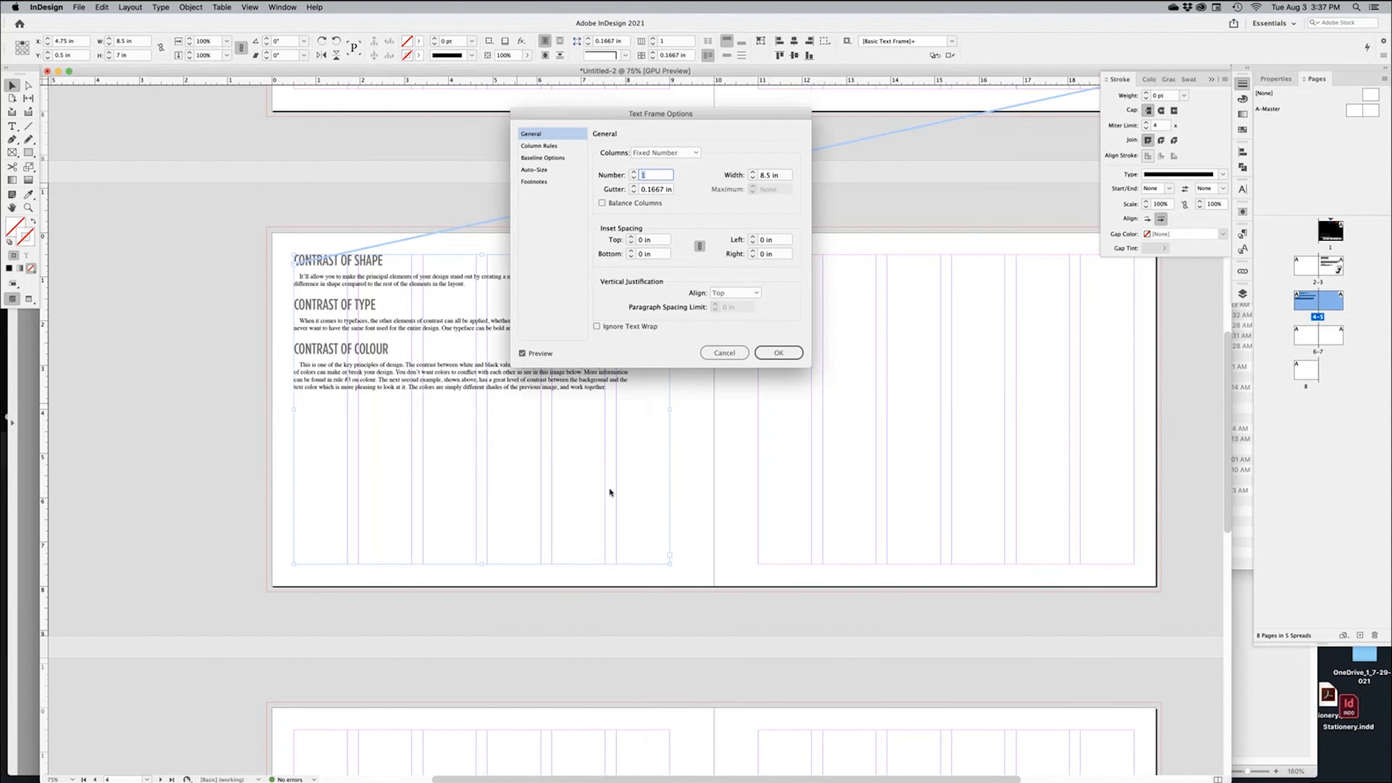
pyautogui.click(633, 173)
pyautogui.click(633, 173)
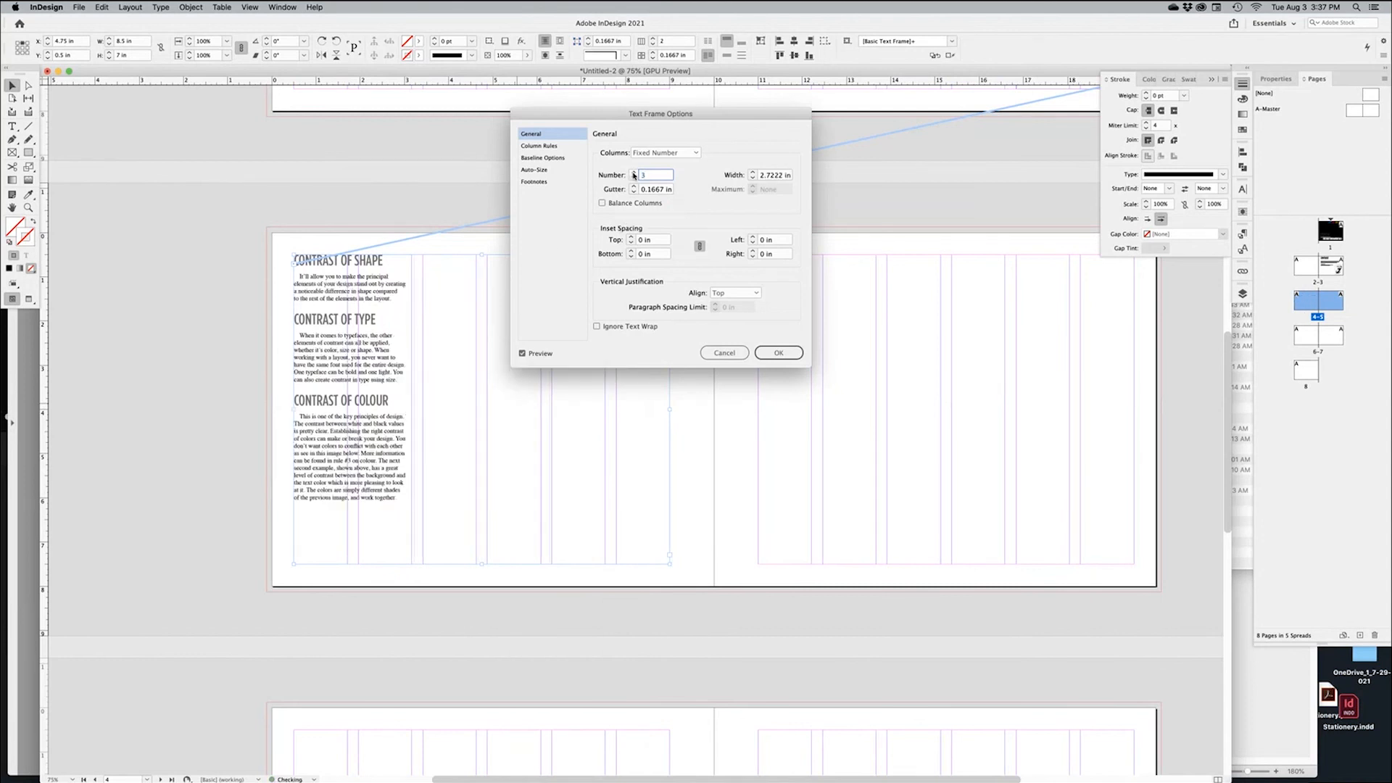
pyautogui.click(633, 174)
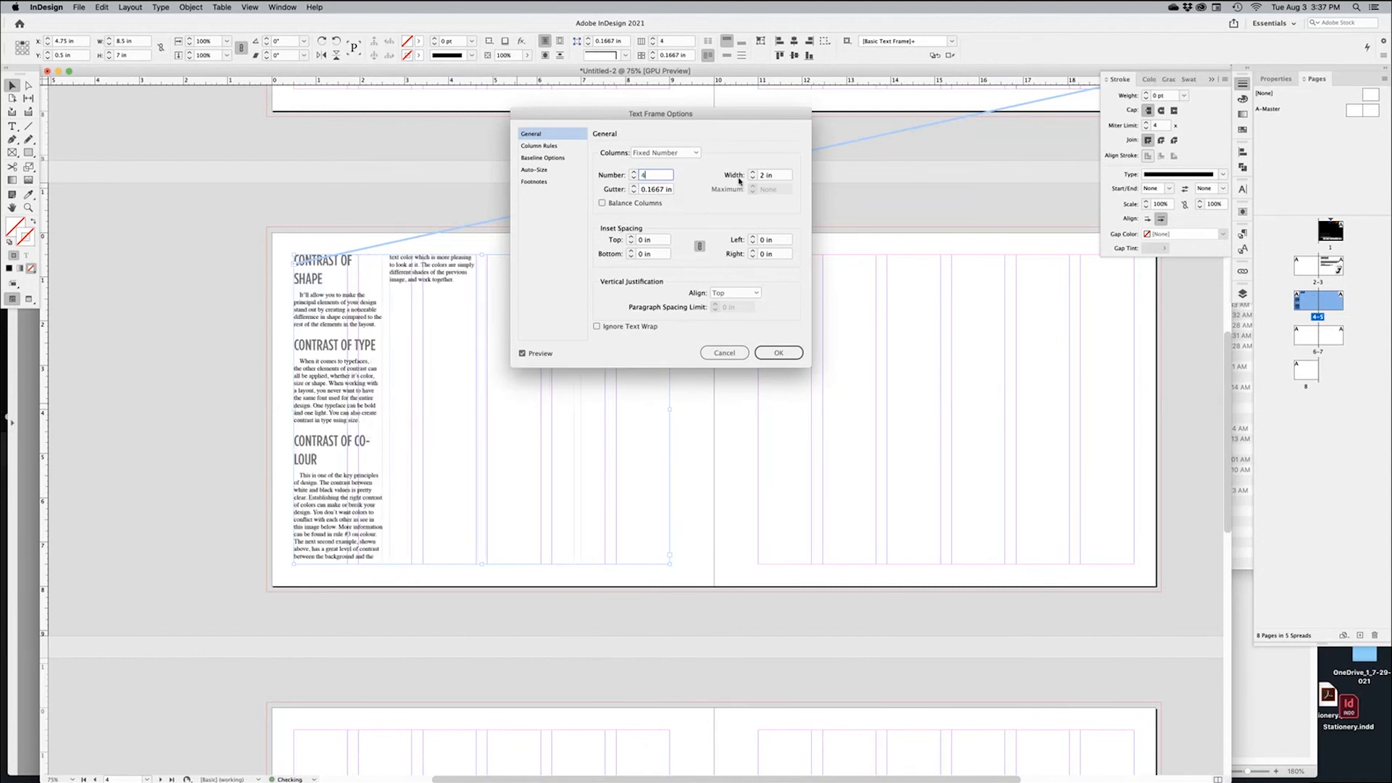
pyautogui.click(635, 187)
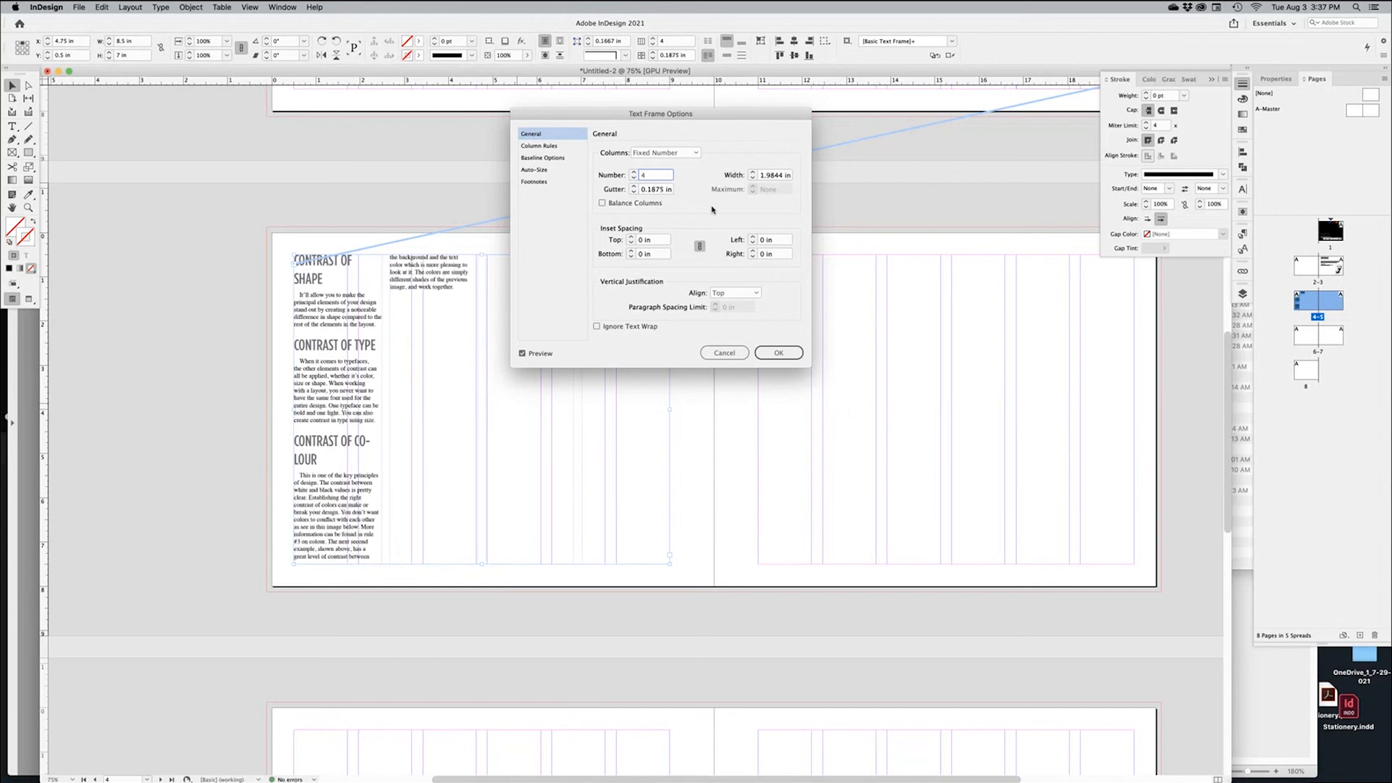
pyautogui.click(635, 187)
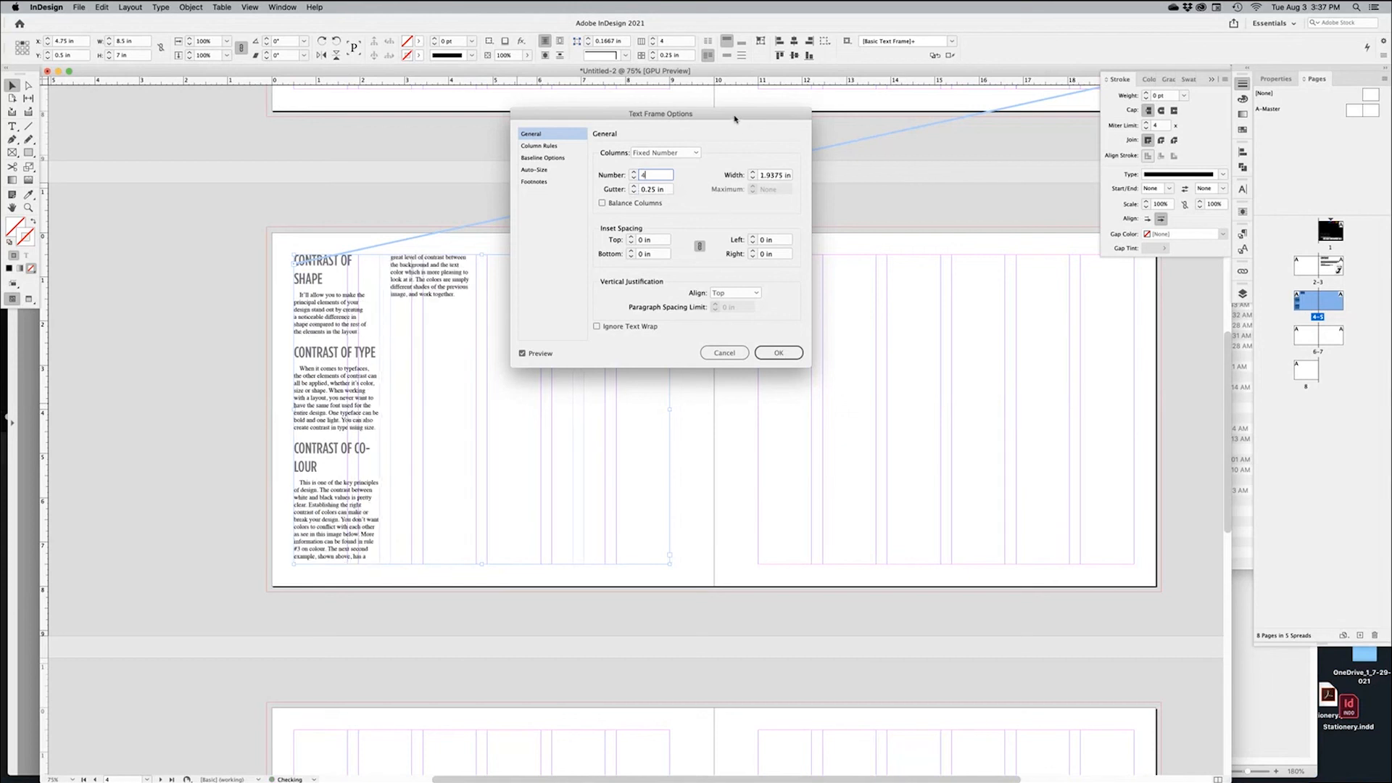
pyautogui.moveTo(733, 115); pyautogui.dragTo(910, 179)
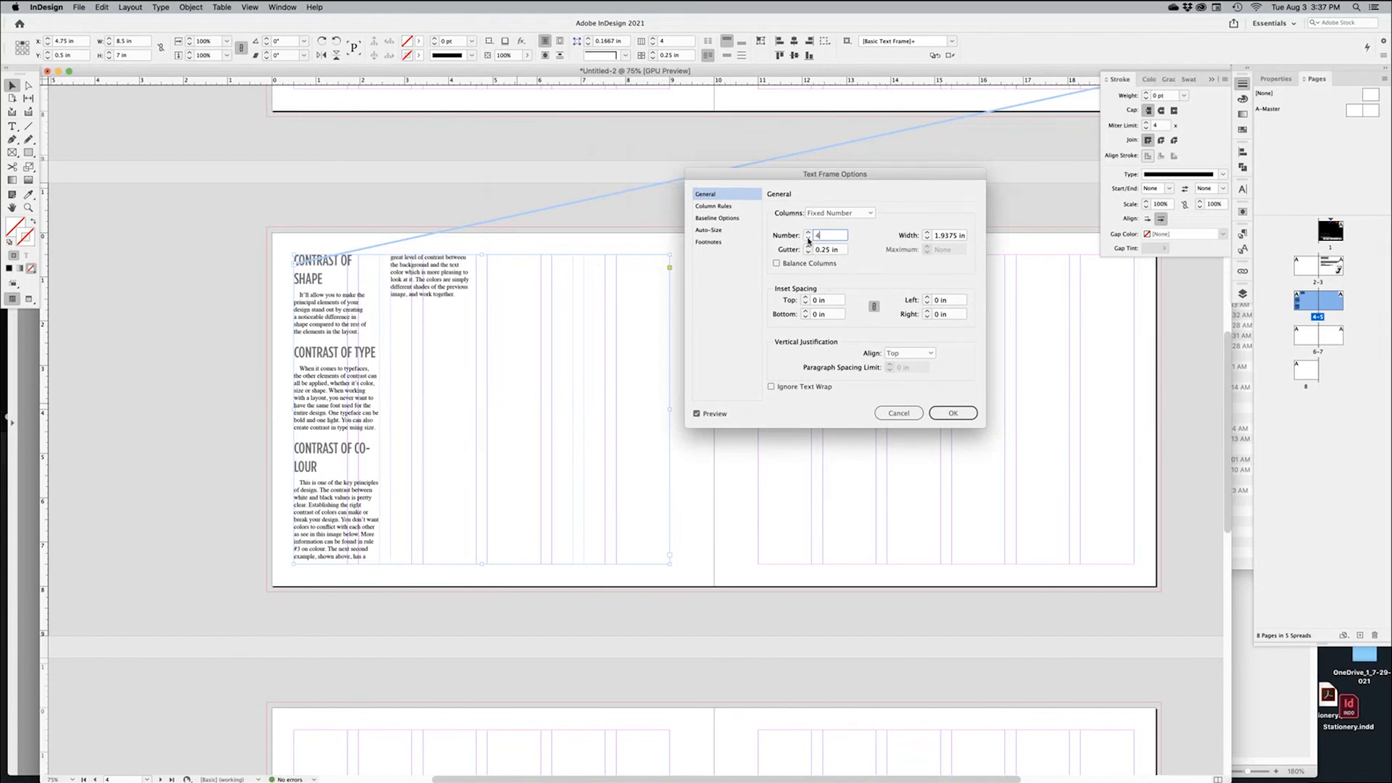
pyautogui.click(809, 239)
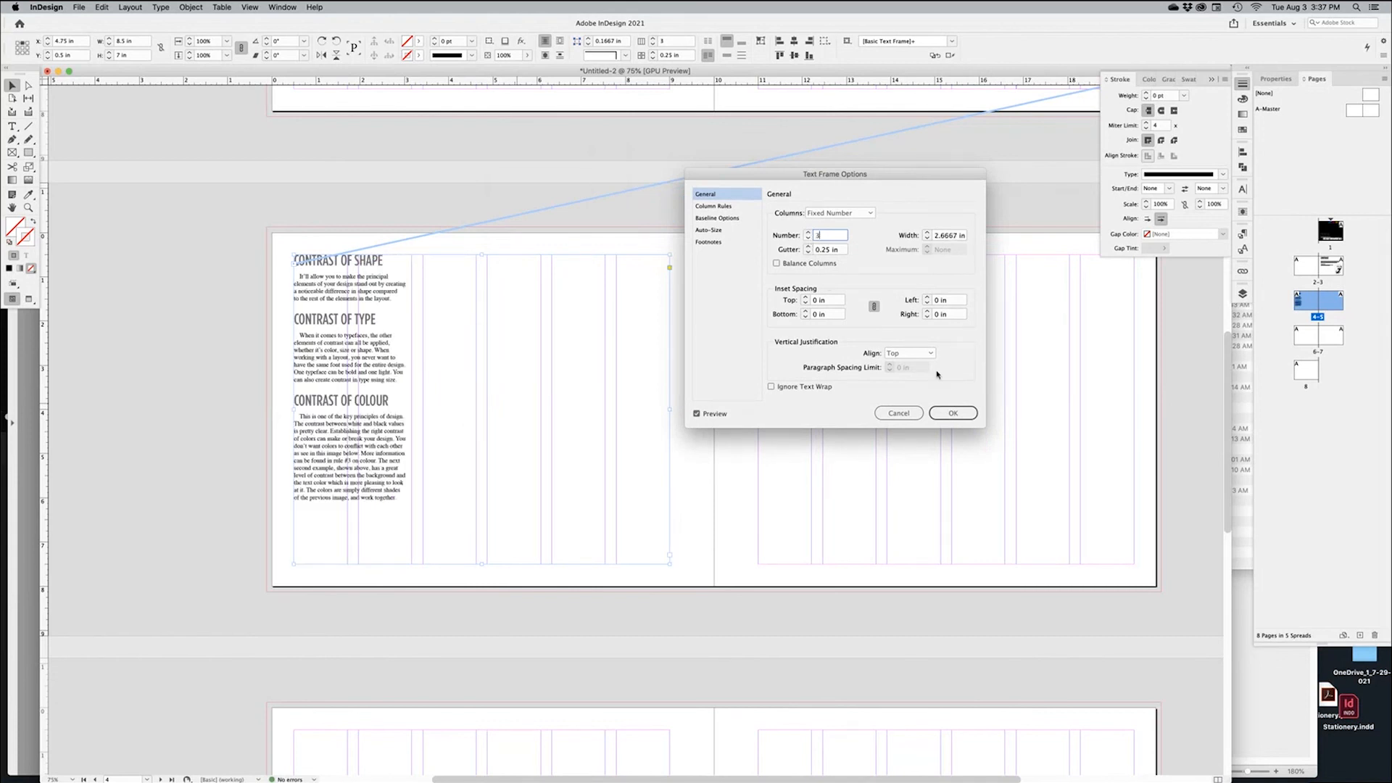
pyautogui.click(953, 413)
# Zoom page 4 to 100% and reselect the three-column text frame
pyautogui.click(476, 589)
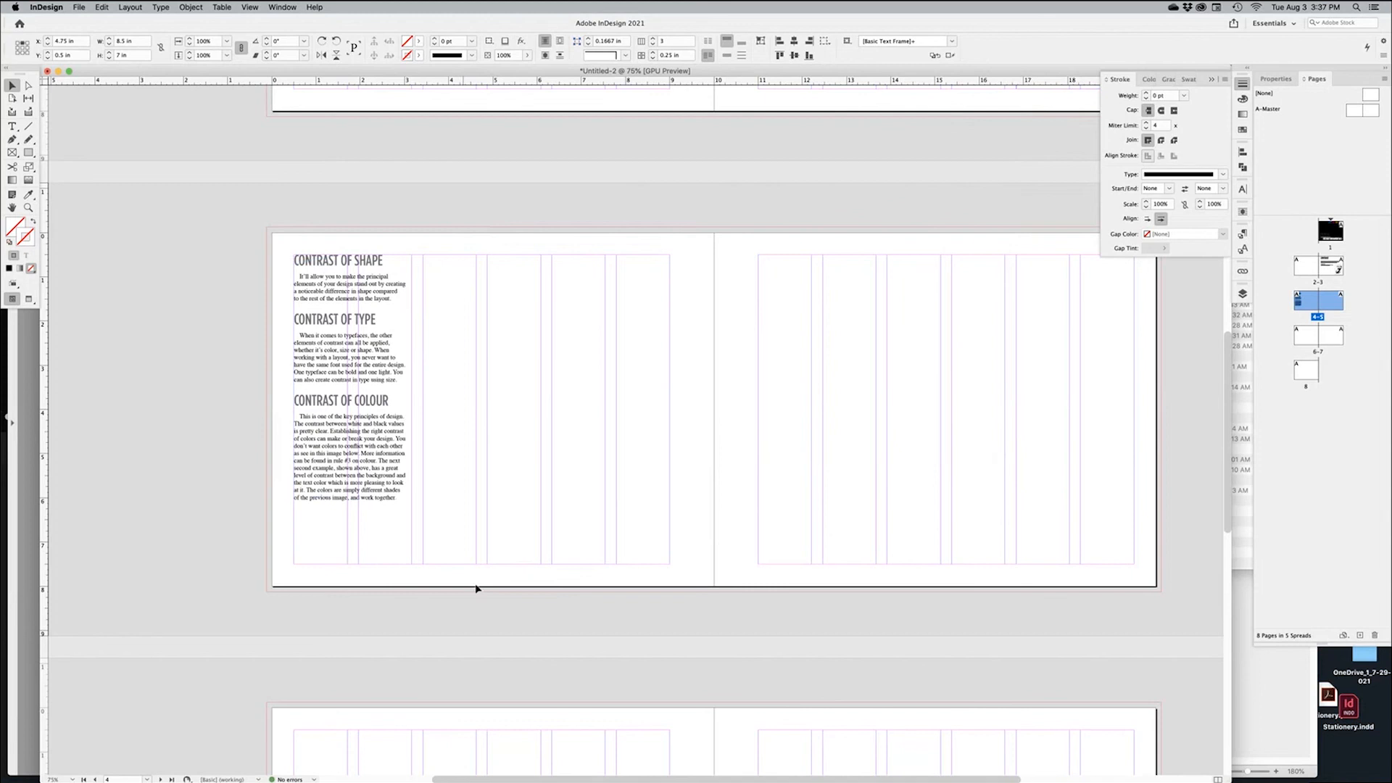
pyautogui.click(480, 477)
pyautogui.click(580, 638)
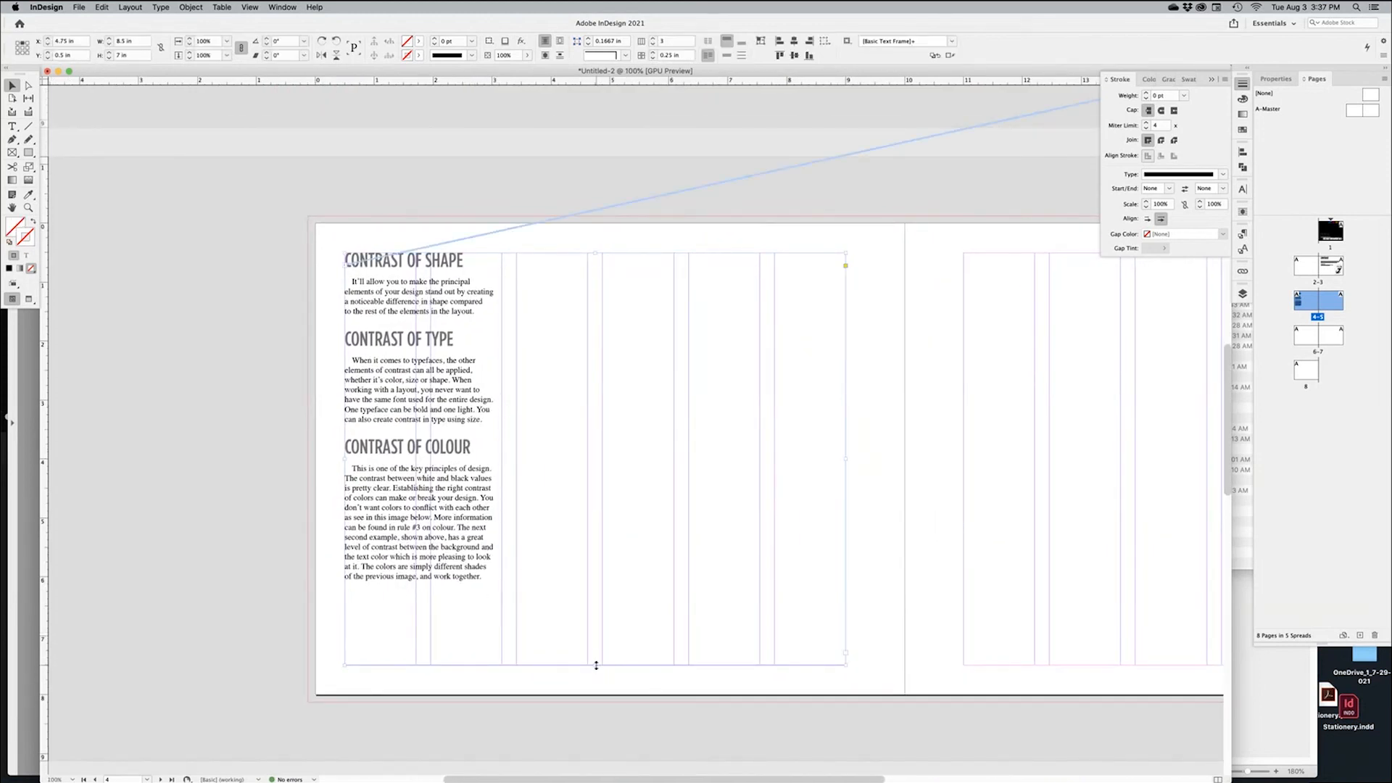
# Shorten the frame and insert column breaks before Contrast of Type and Contrast of Colour
pyautogui.moveTo(596, 665); pyautogui.dragTo(575, 333)
pyautogui.moveTo(574, 340); pyautogui.dragTo(574, 432)
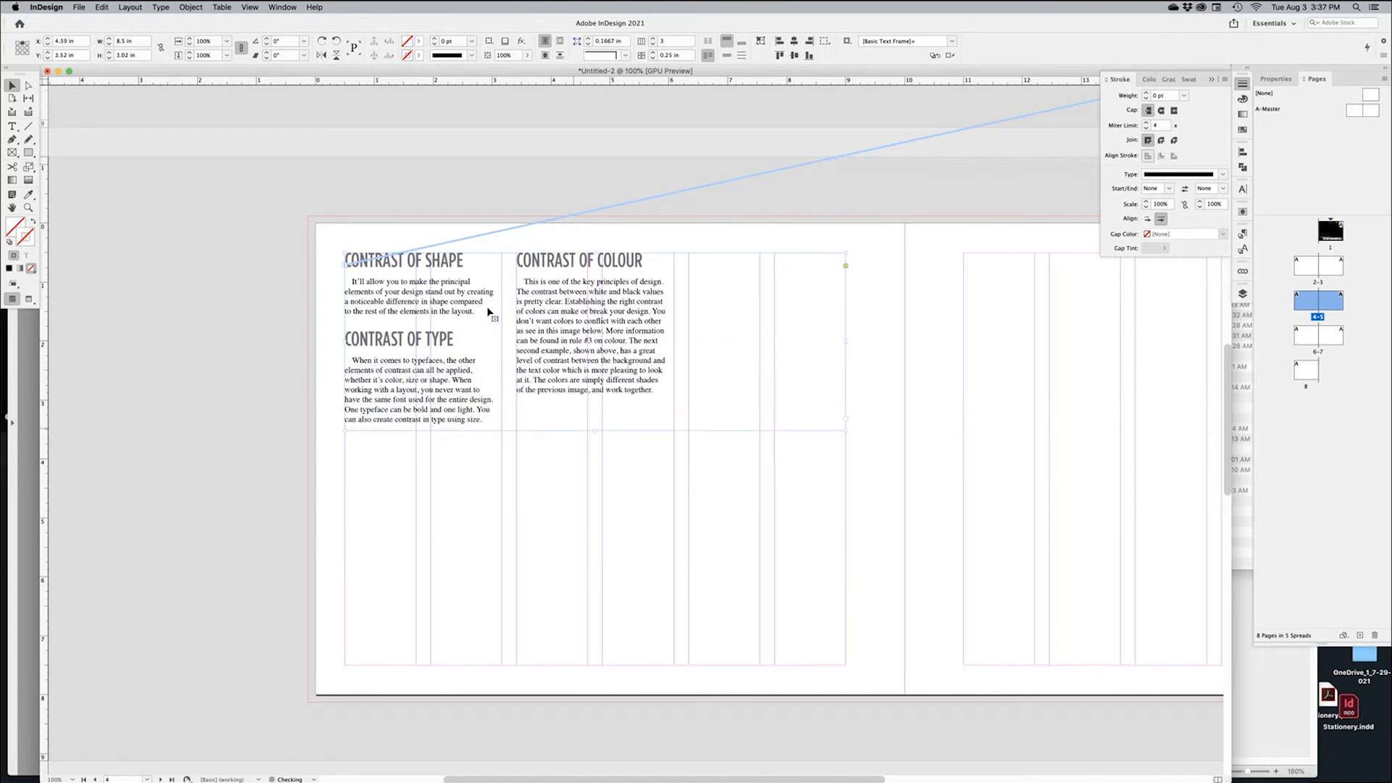
pyautogui.doubleClick(485, 312)
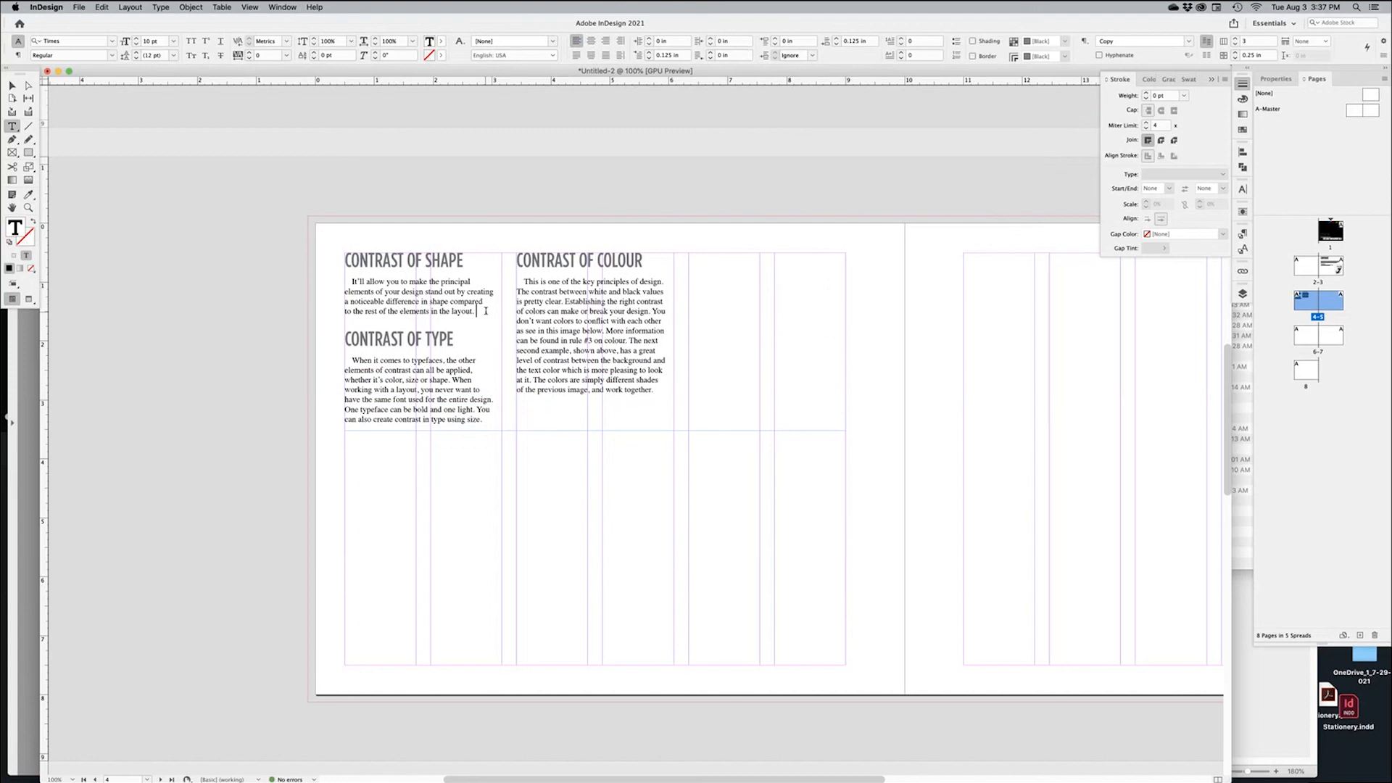
pyautogui.press('KP_Enter')
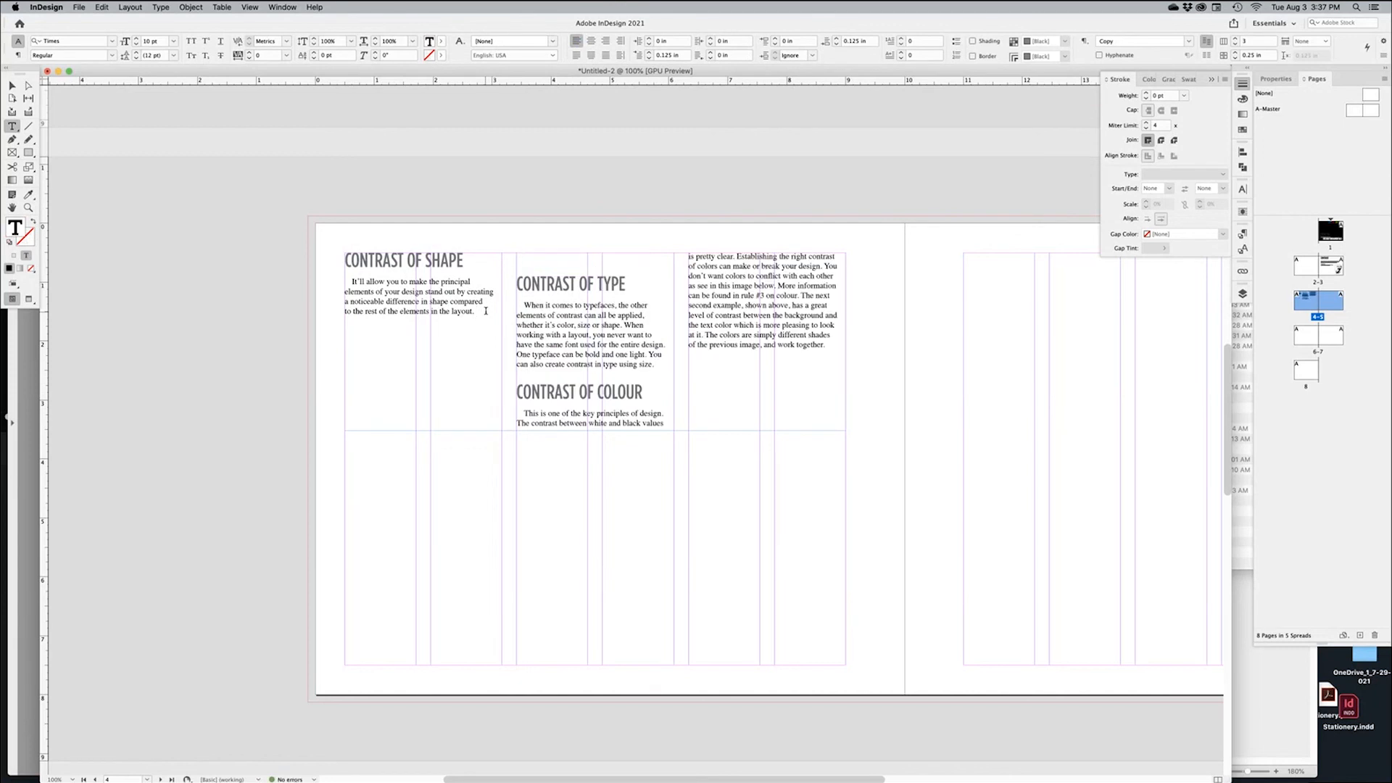
pyautogui.click(655, 344)
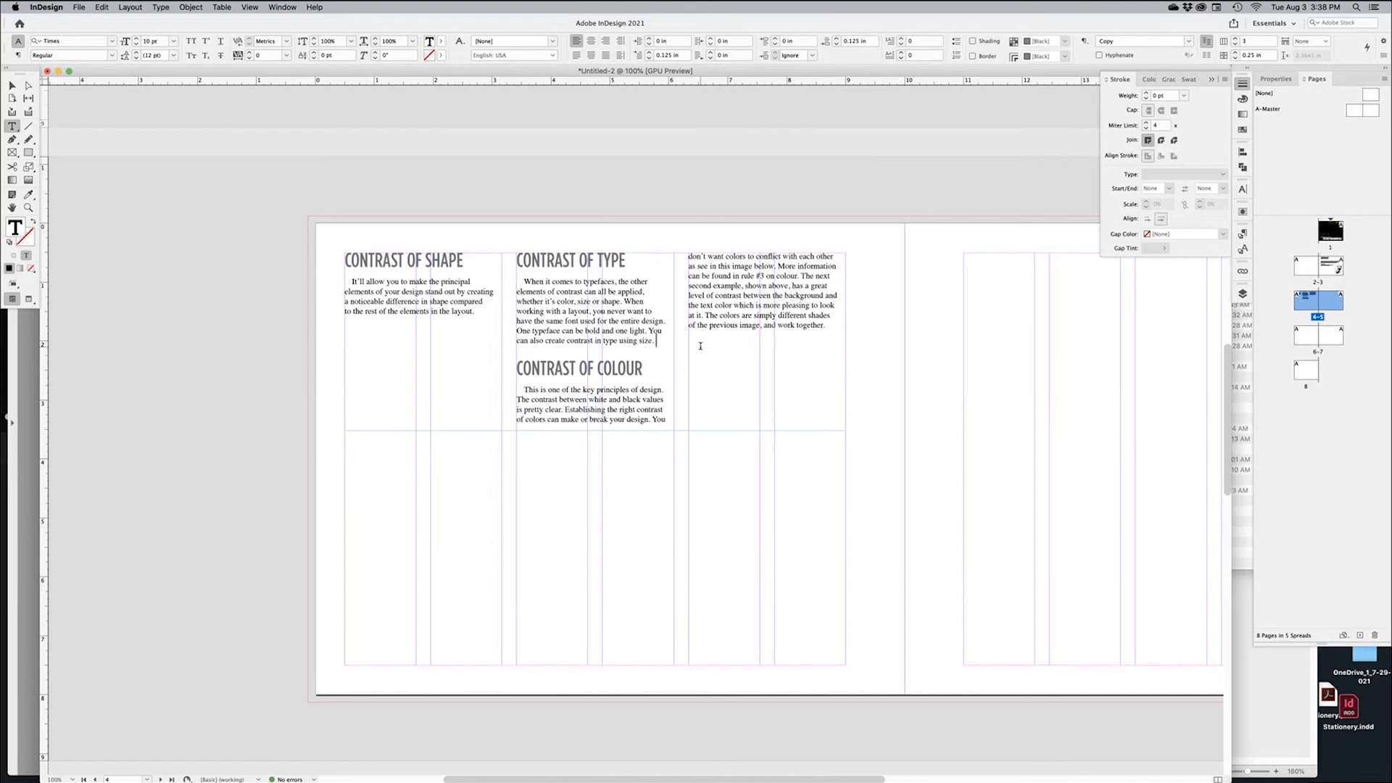
pyautogui.press('KP_Enter')
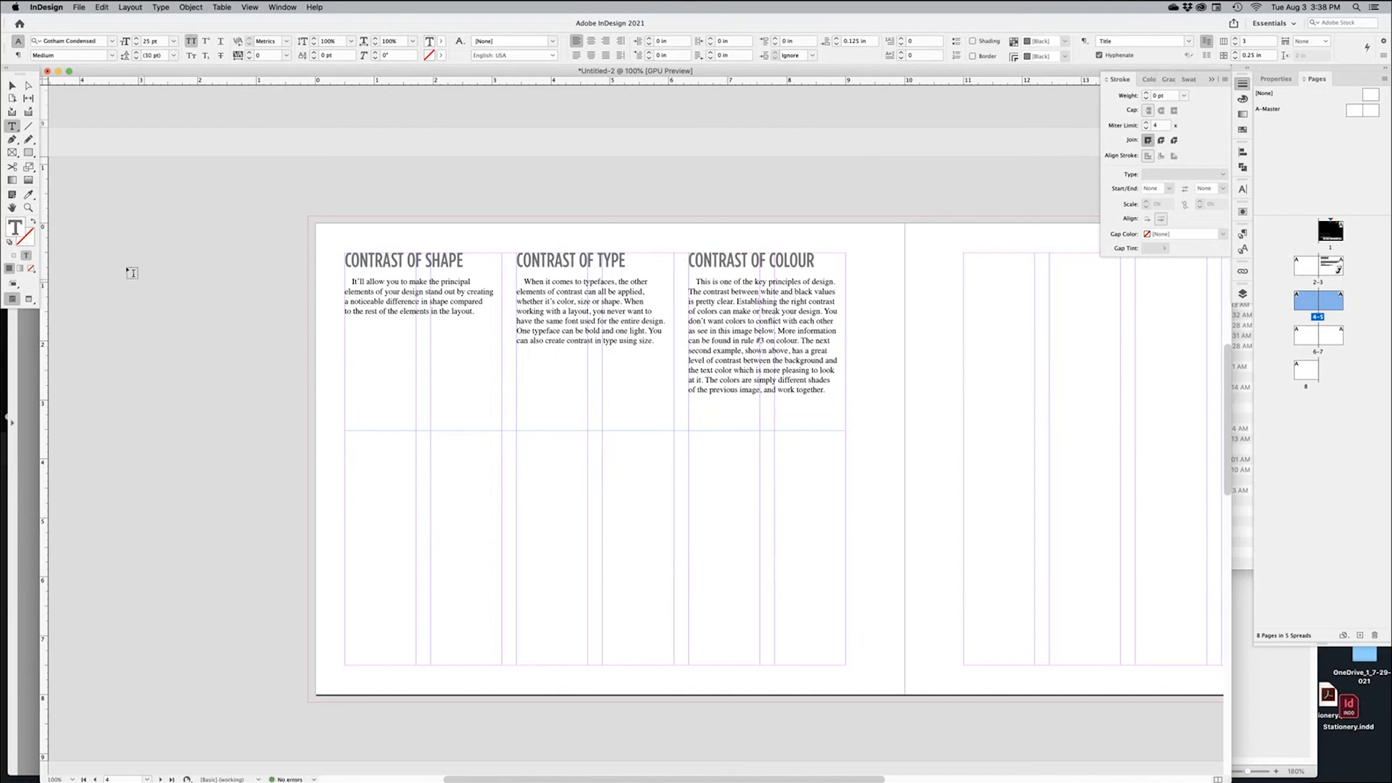
pyautogui.press('Escape')
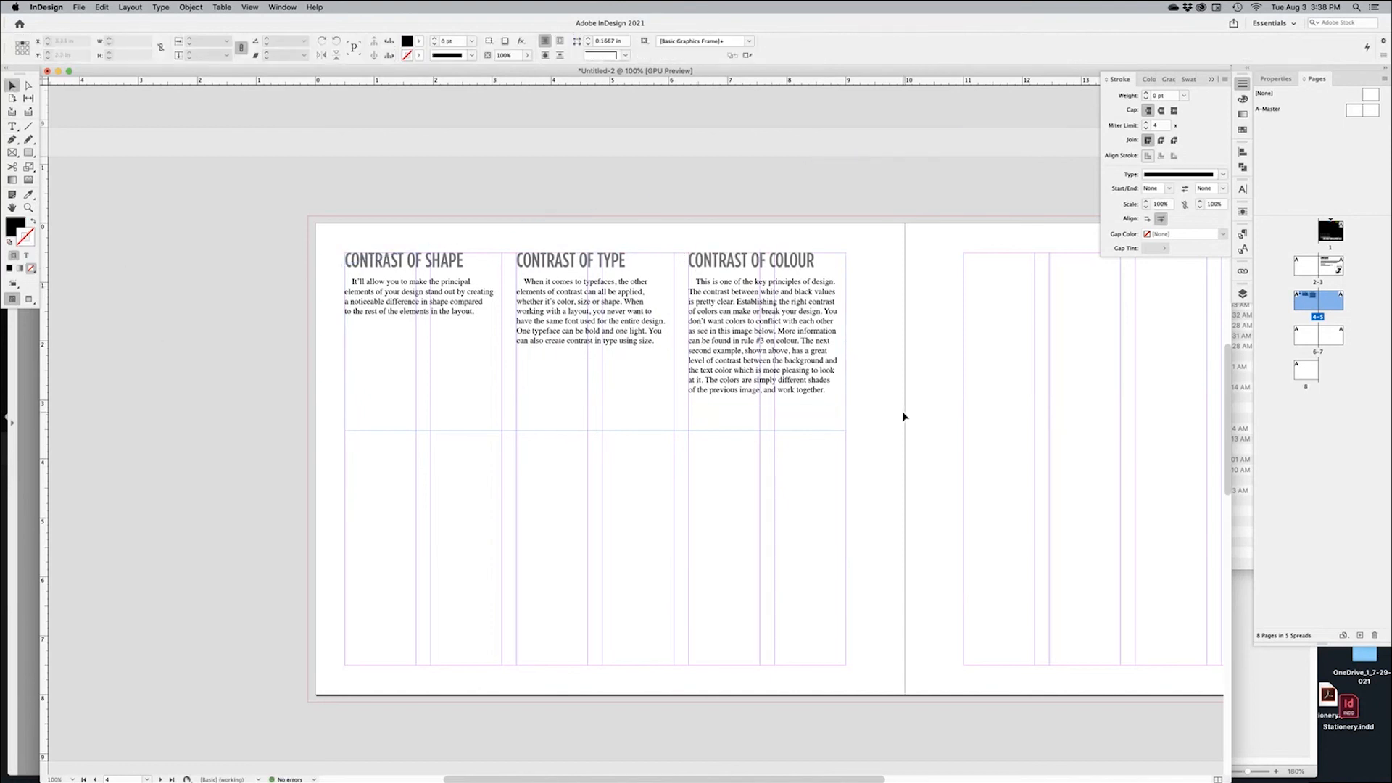
# Preview the columns, then zoom out to 75% and reselect the text frame
pyautogui.press('w')
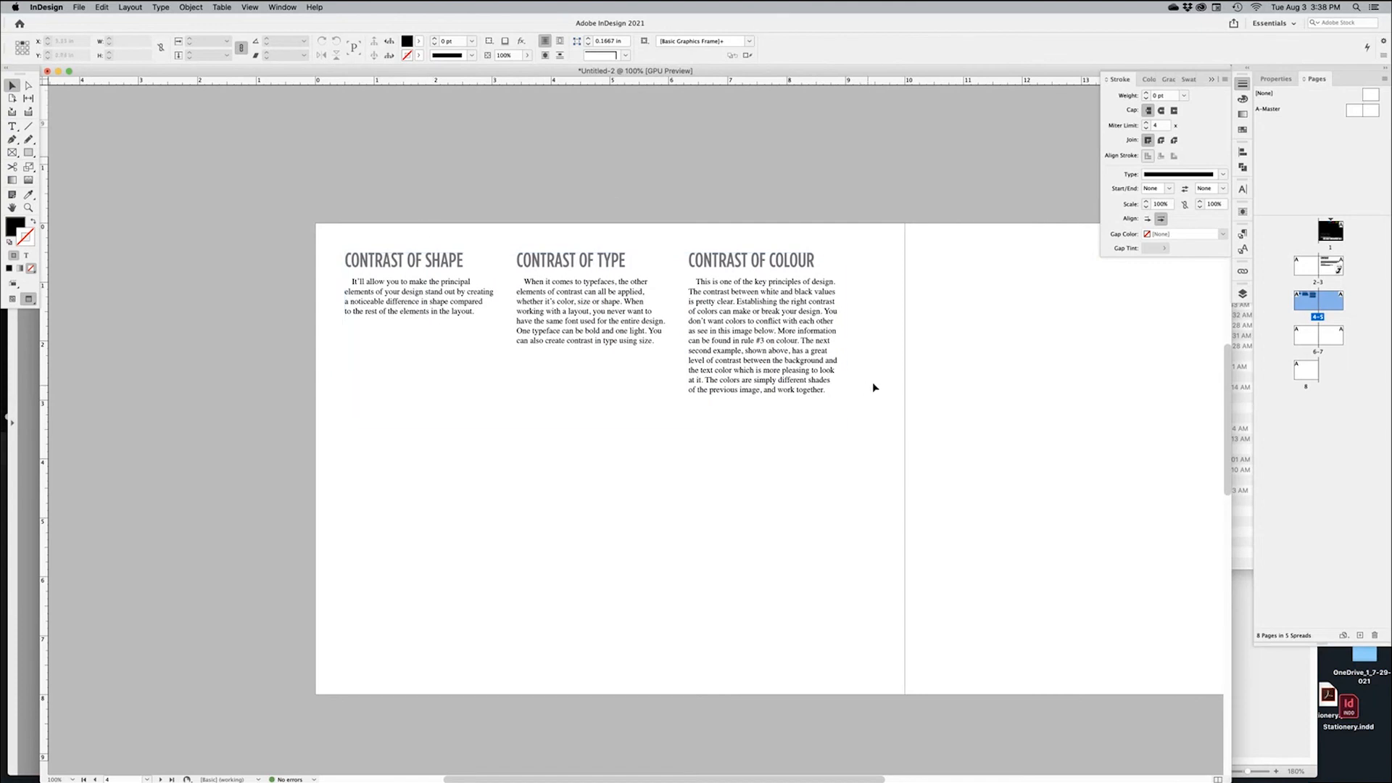
pyautogui.press('w')
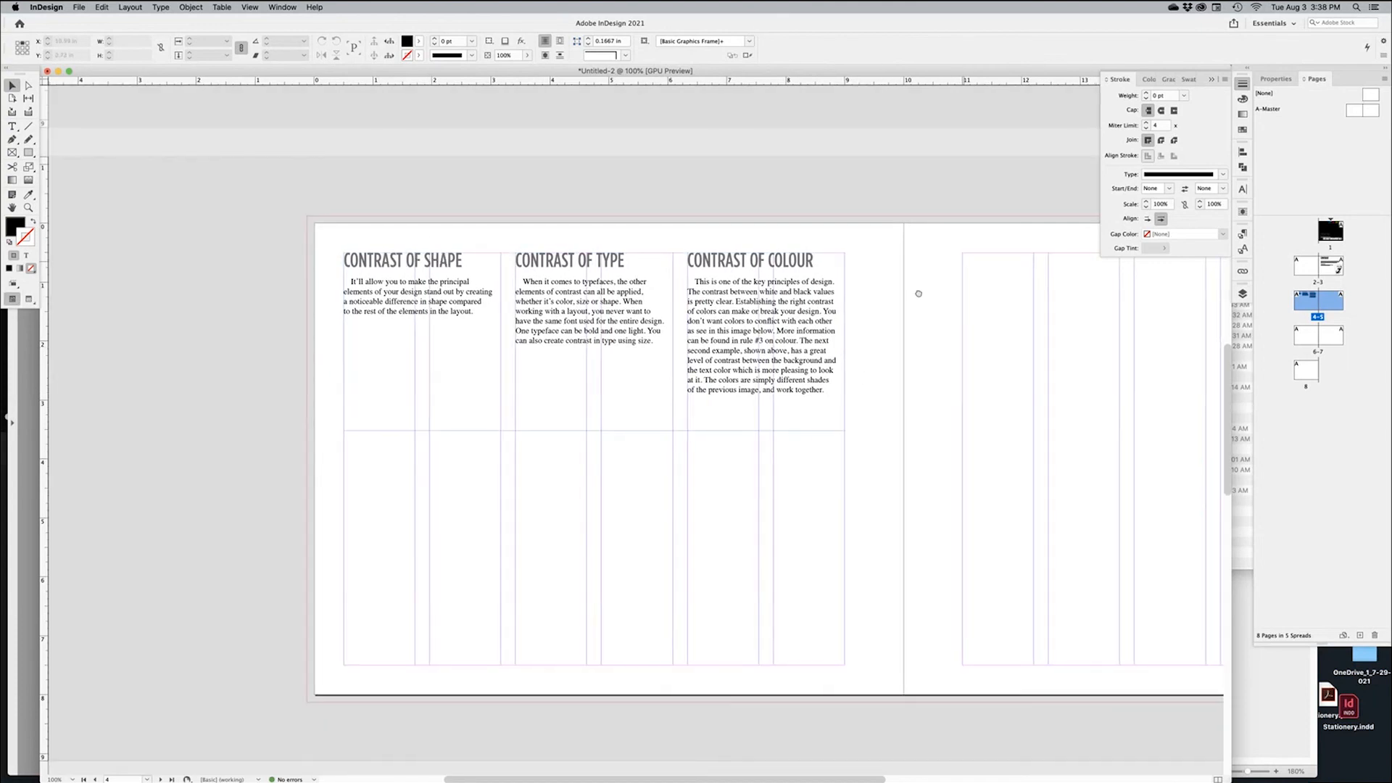
pyautogui.hscroll(2, 917, 289)
pyautogui.press('super+minus')
pyautogui.moveTo(932, 266); pyautogui.dragTo(925, 371)
pyautogui.click(682, 458)
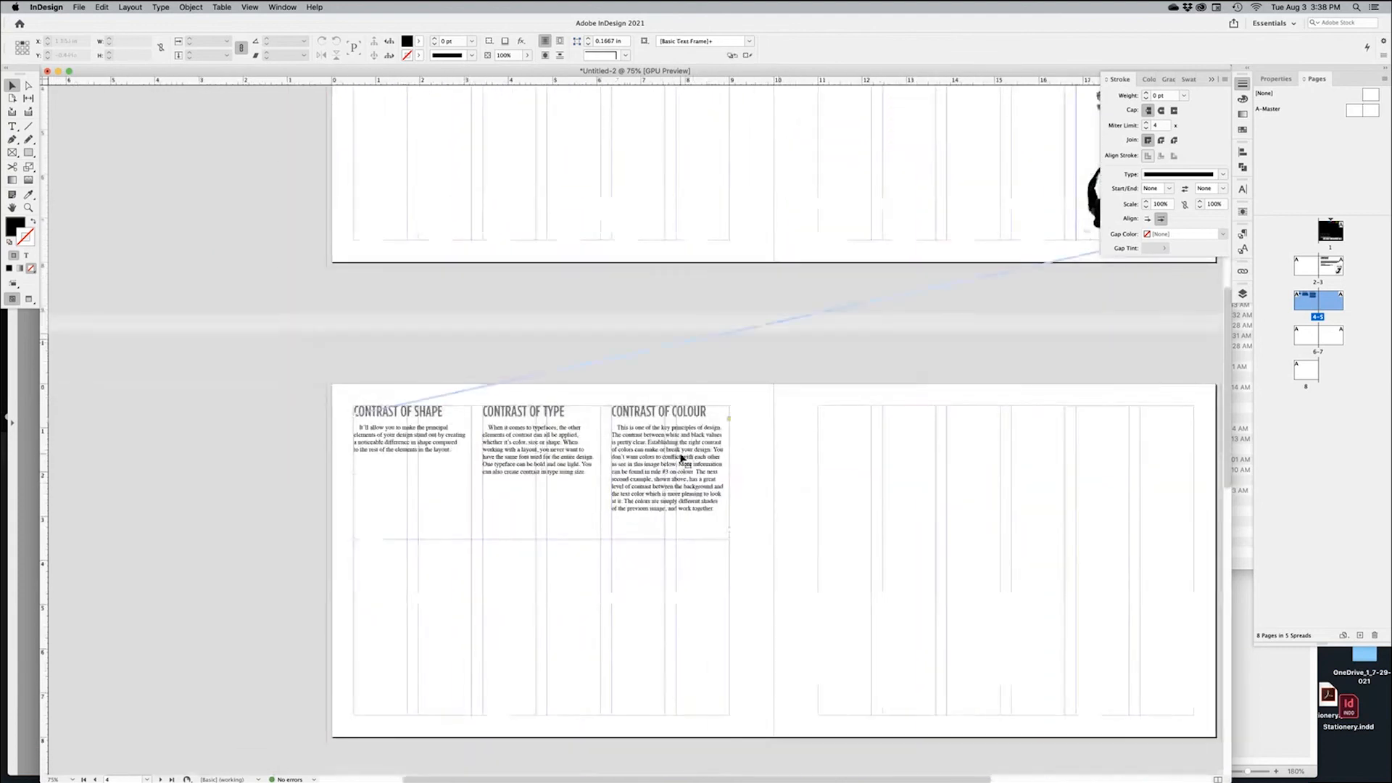
pyautogui.scroll(5, 681, 458)
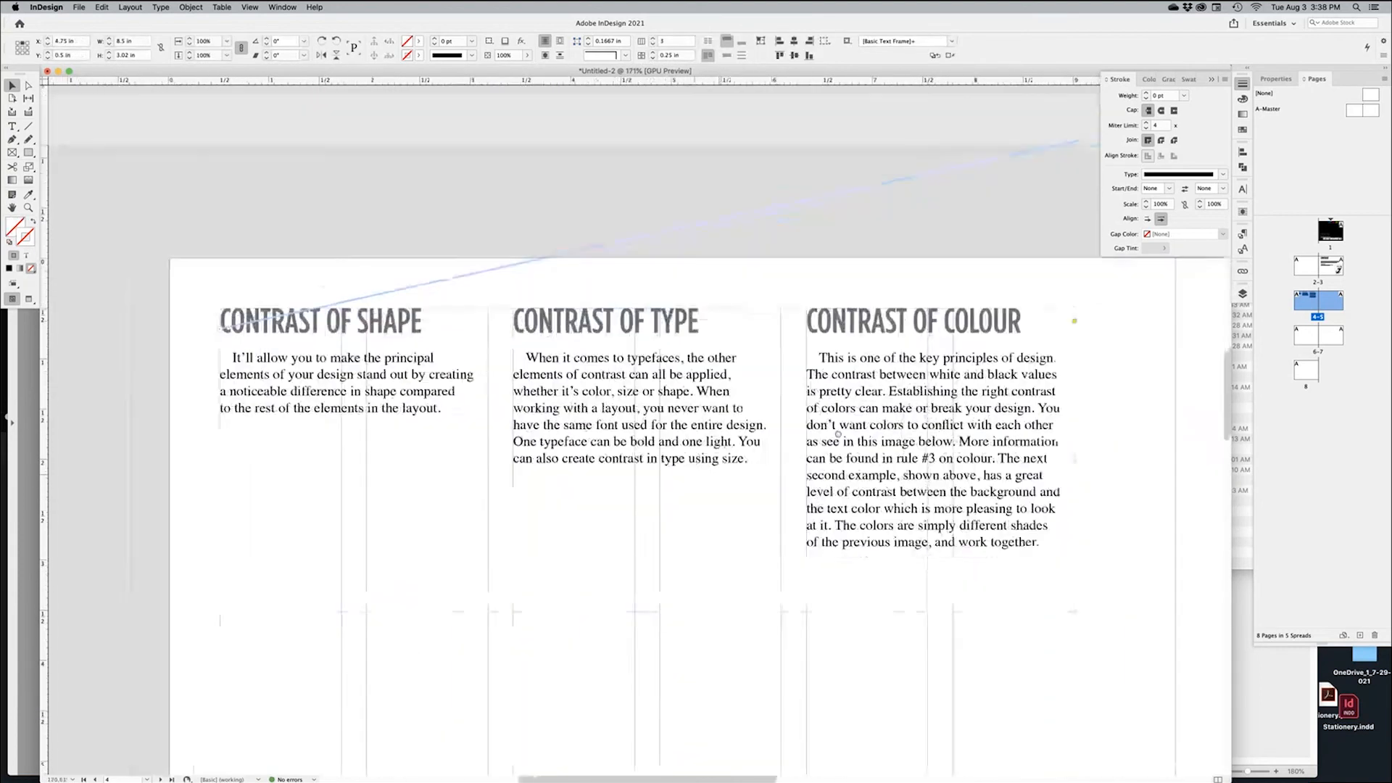
# Turn on column rules in Text Frame Options at 0.5 pt weight and 30% tint
pyautogui.rightClick(838, 437)
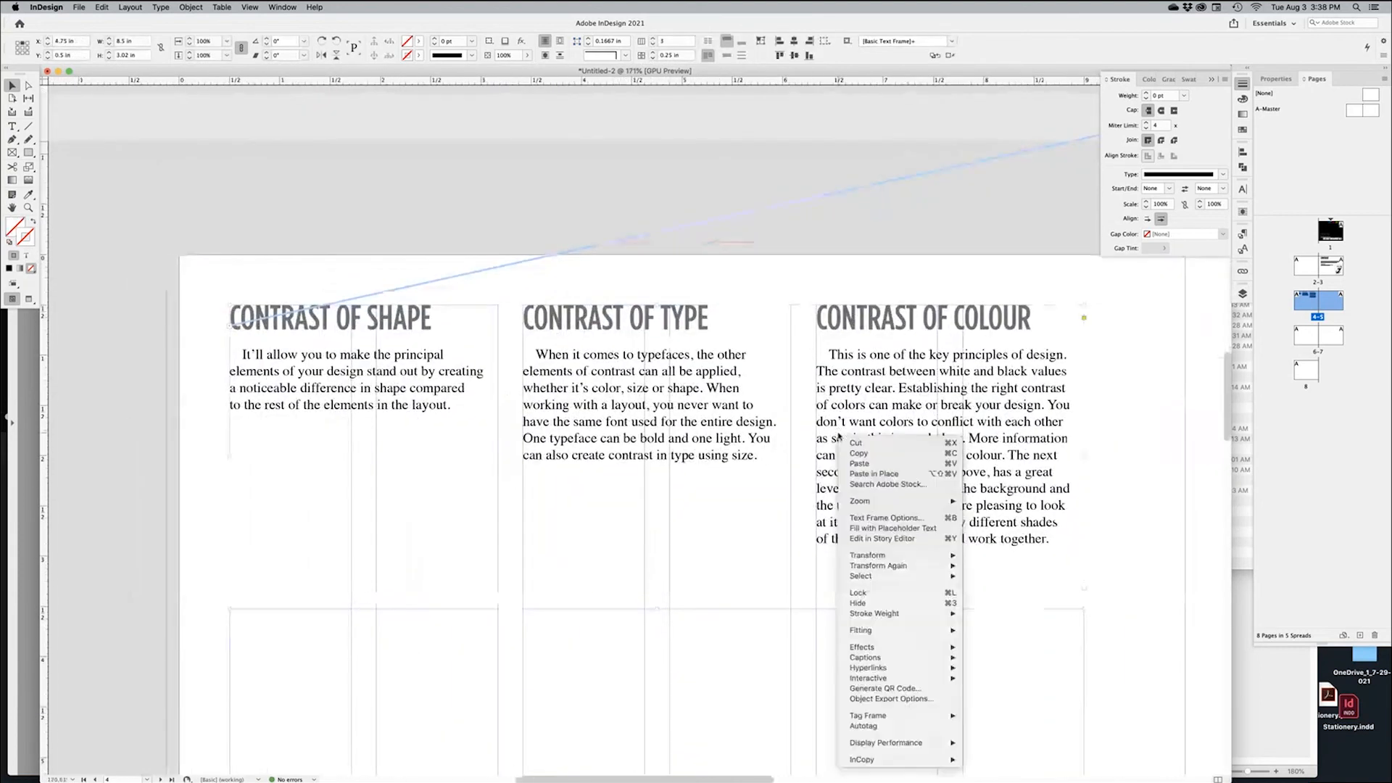
pyautogui.click(899, 519)
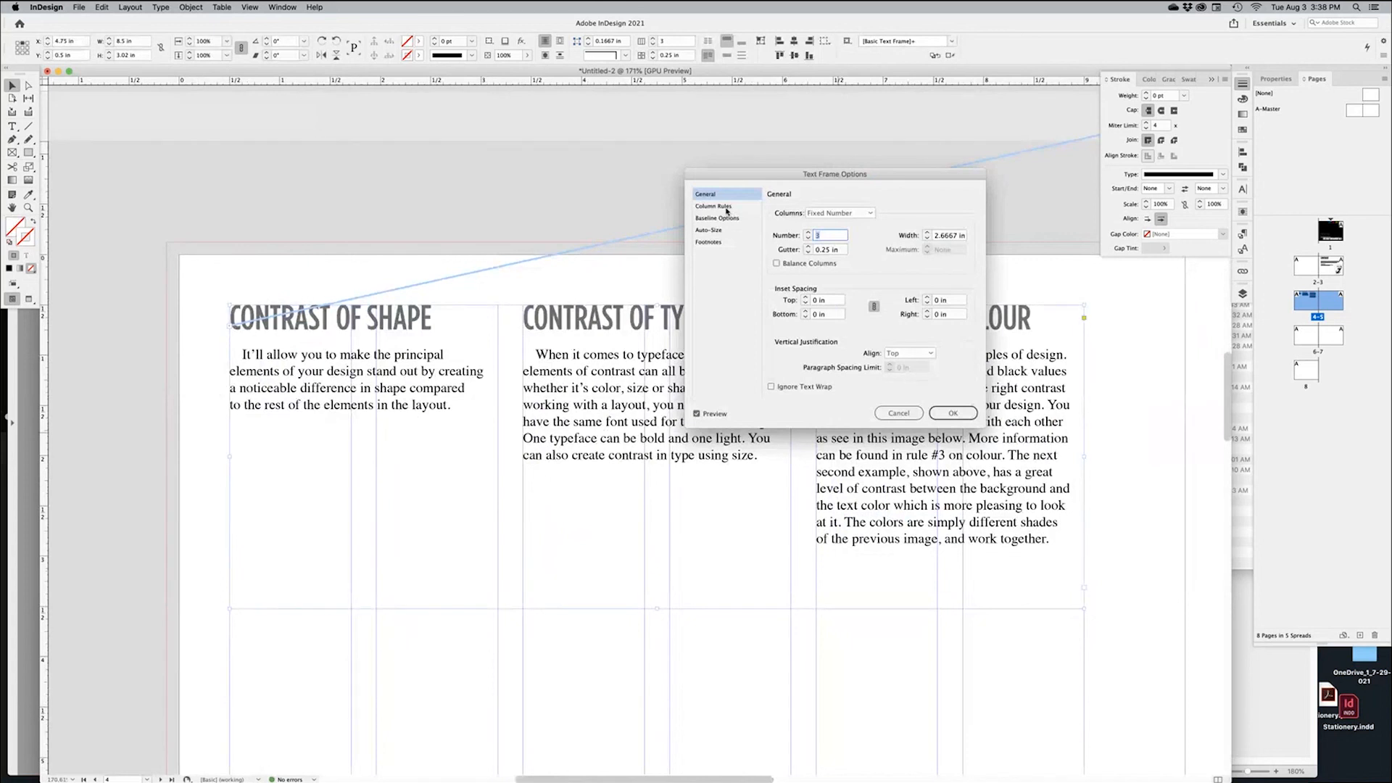
pyautogui.click(728, 210)
pyautogui.moveTo(825, 175); pyautogui.dragTo(969, 178)
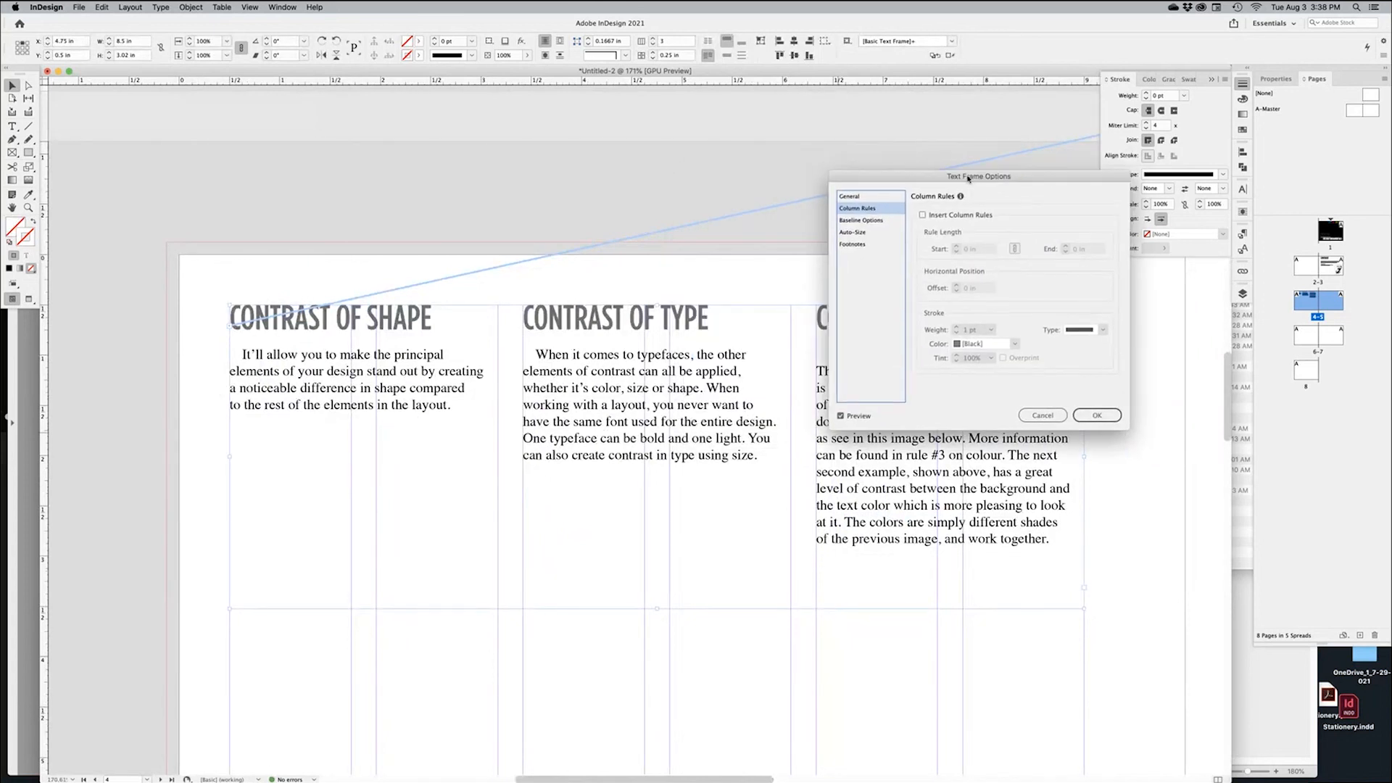
pyautogui.click(923, 215)
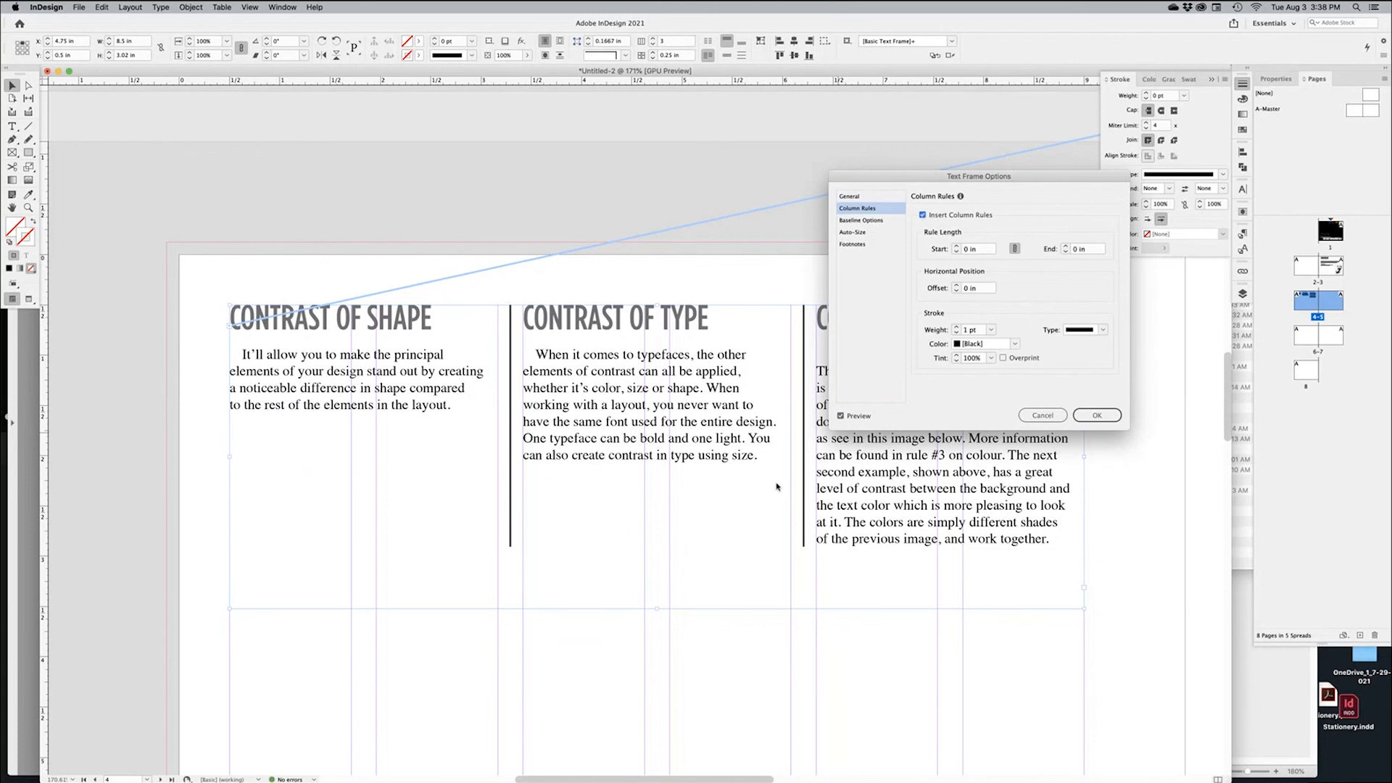
pyautogui.click(991, 330)
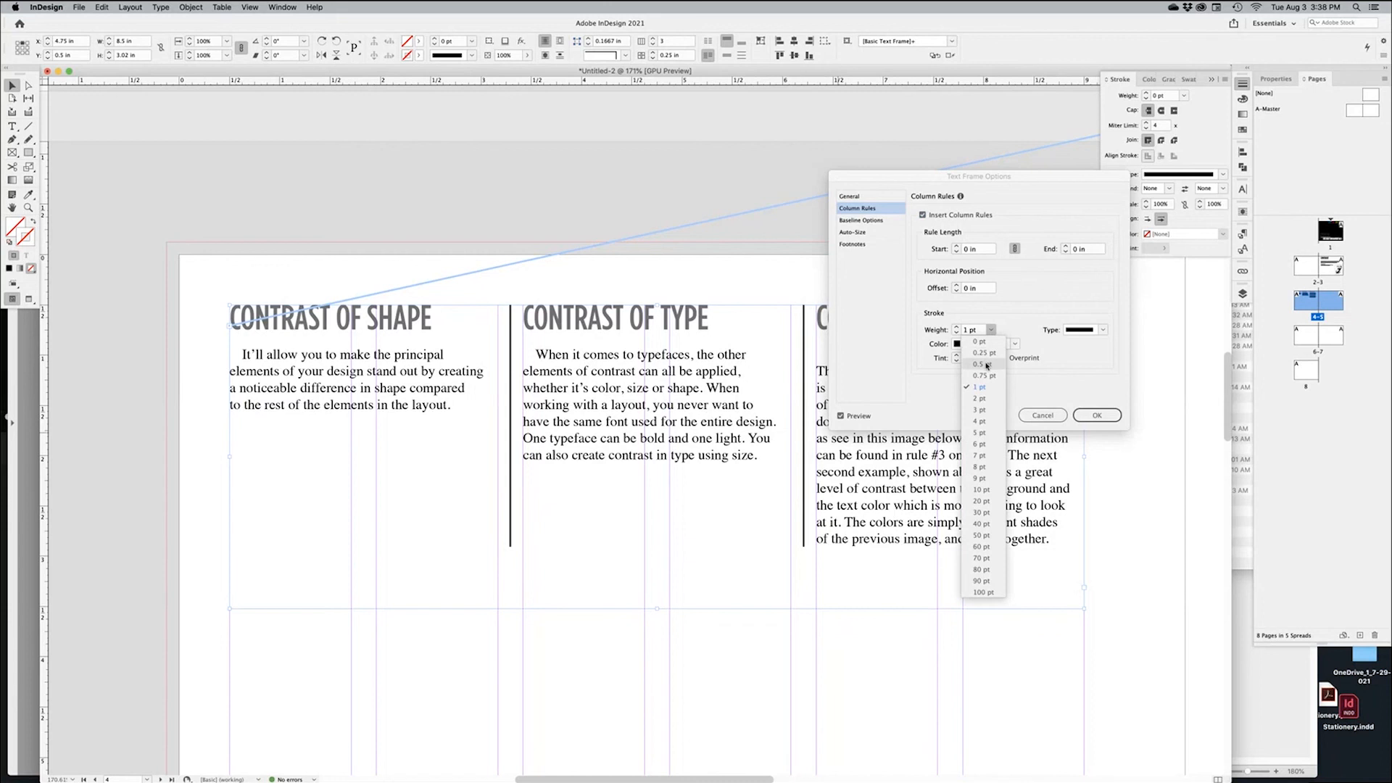
pyautogui.click(987, 363)
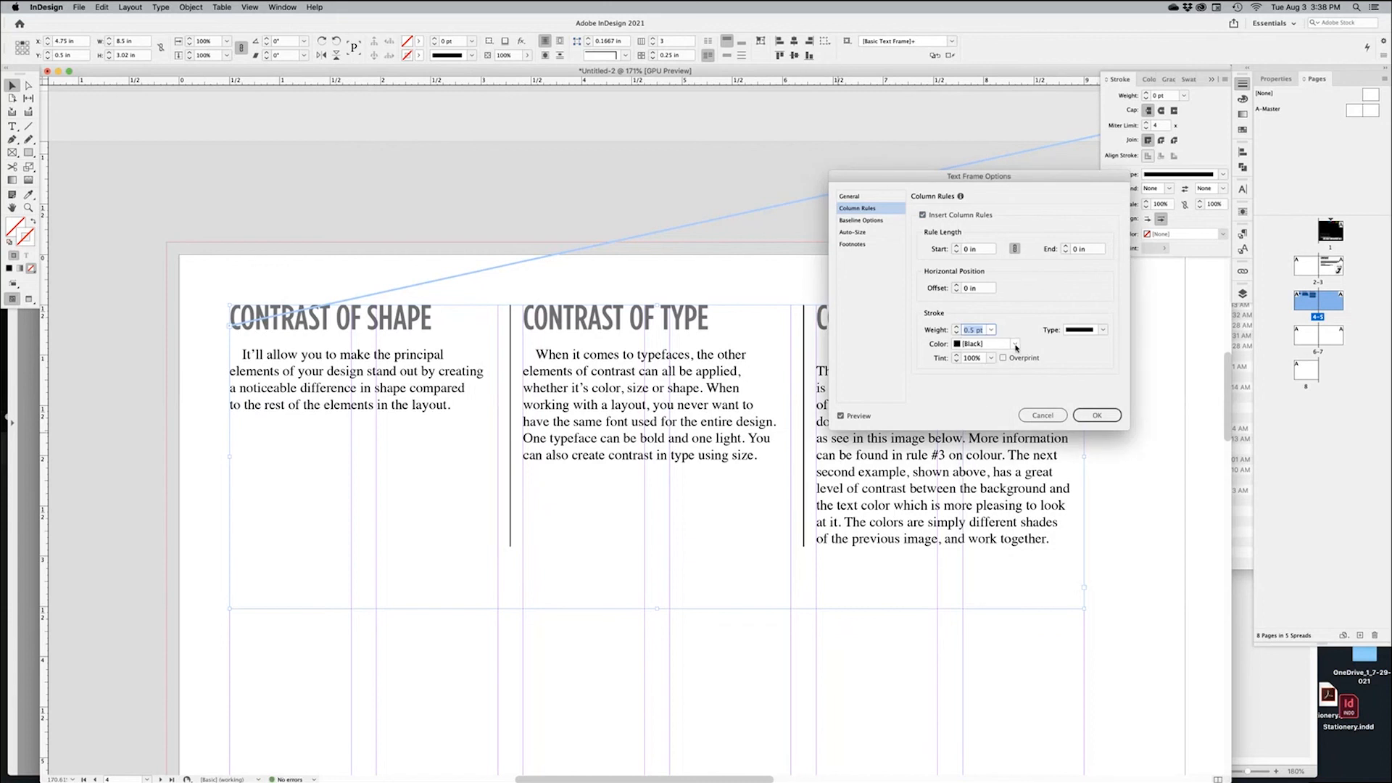
pyautogui.click(966, 358)
pyautogui.write('50')
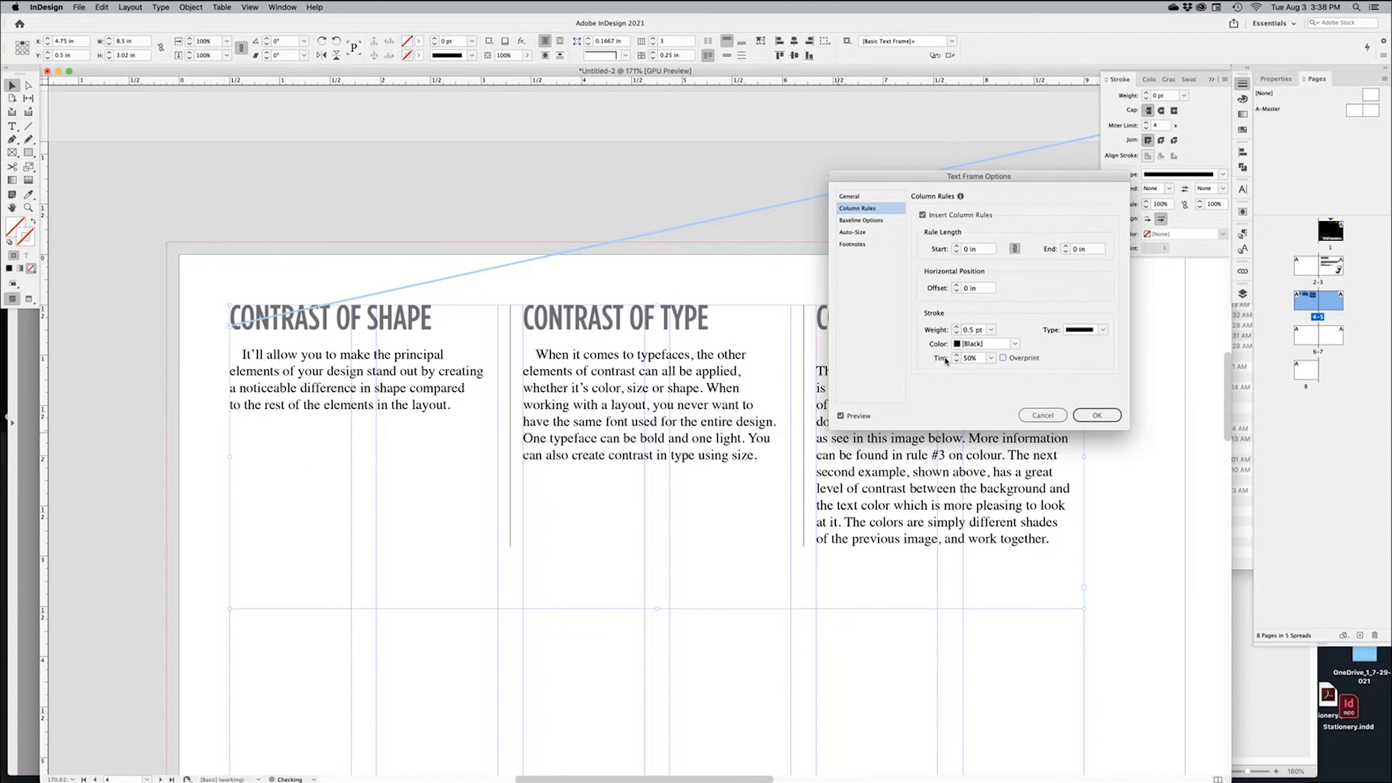
pyautogui.moveTo(980, 359); pyautogui.dragTo(936, 360)
pyautogui.write('30')
pyautogui.click(1097, 417)
pyautogui.click(575, 185)
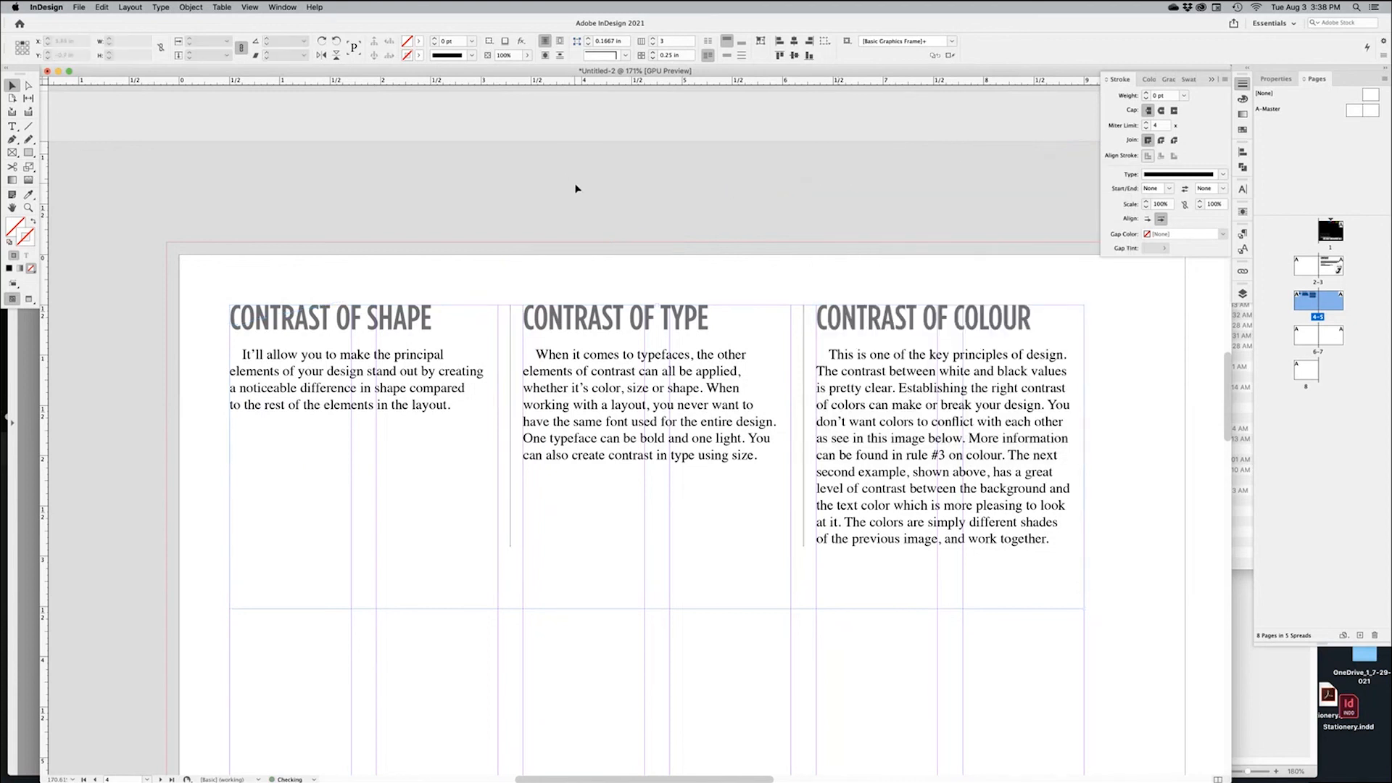
pyautogui.press('w')
pyautogui.keyDown('alt'); pyautogui.keyDown('super'); pyautogui.click(660, 398); pyautogui.keyUp('super'); pyautogui.keyUp('alt')
pyautogui.keyDown('alt'); pyautogui.keyDown('super'); pyautogui.click(653, 478); pyautogui.keyUp('super'); pyautogui.keyUp('alt')
pyautogui.moveTo(652, 487); pyautogui.dragTo(520, 405)
pyautogui.moveTo(632, 423); pyautogui.dragTo(643, 462)
pyautogui.press('super+minus')
pyautogui.moveTo(725, 422); pyautogui.dragTo(607, 443)
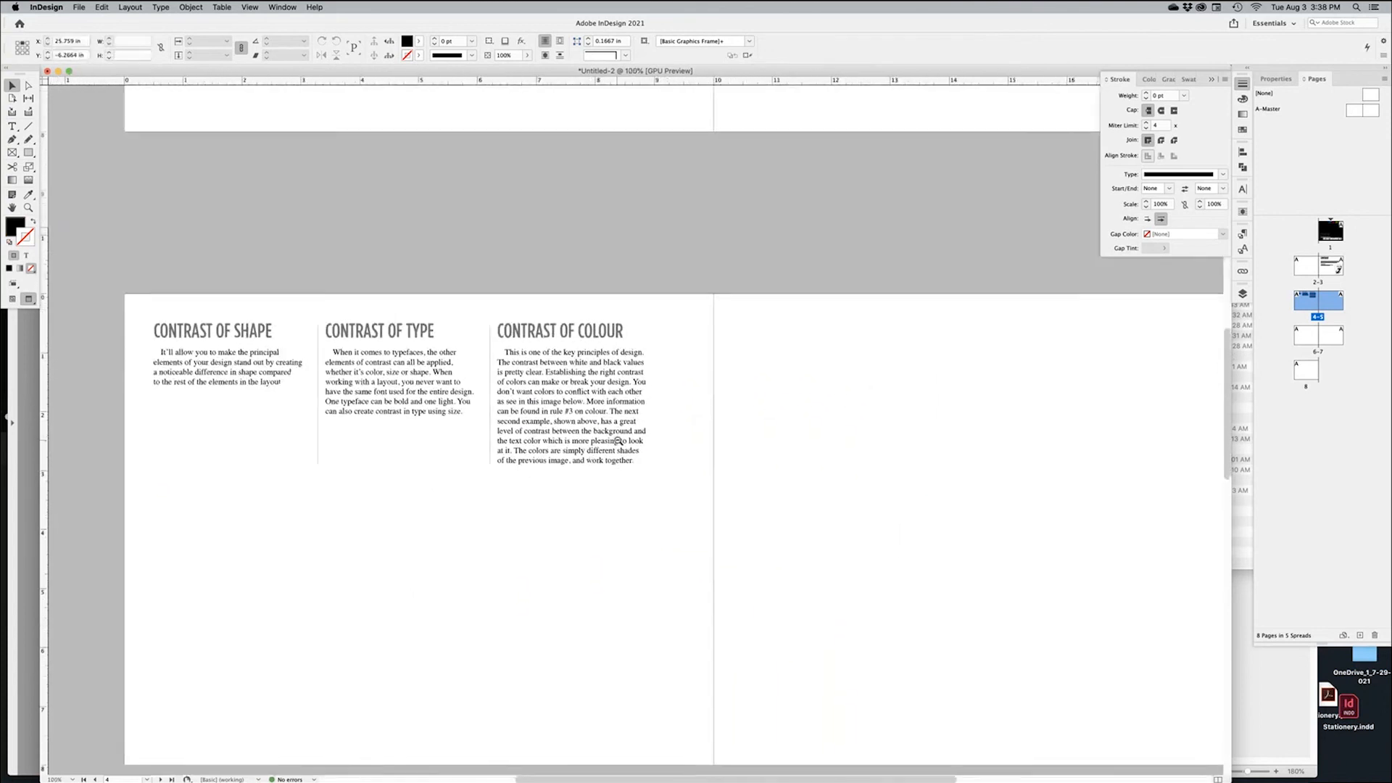
pyautogui.press('super+minus')
pyautogui.moveTo(670, 488); pyautogui.dragTo(661, 572)
pyautogui.moveTo(700, 406); pyautogui.dragTo(644, 580)
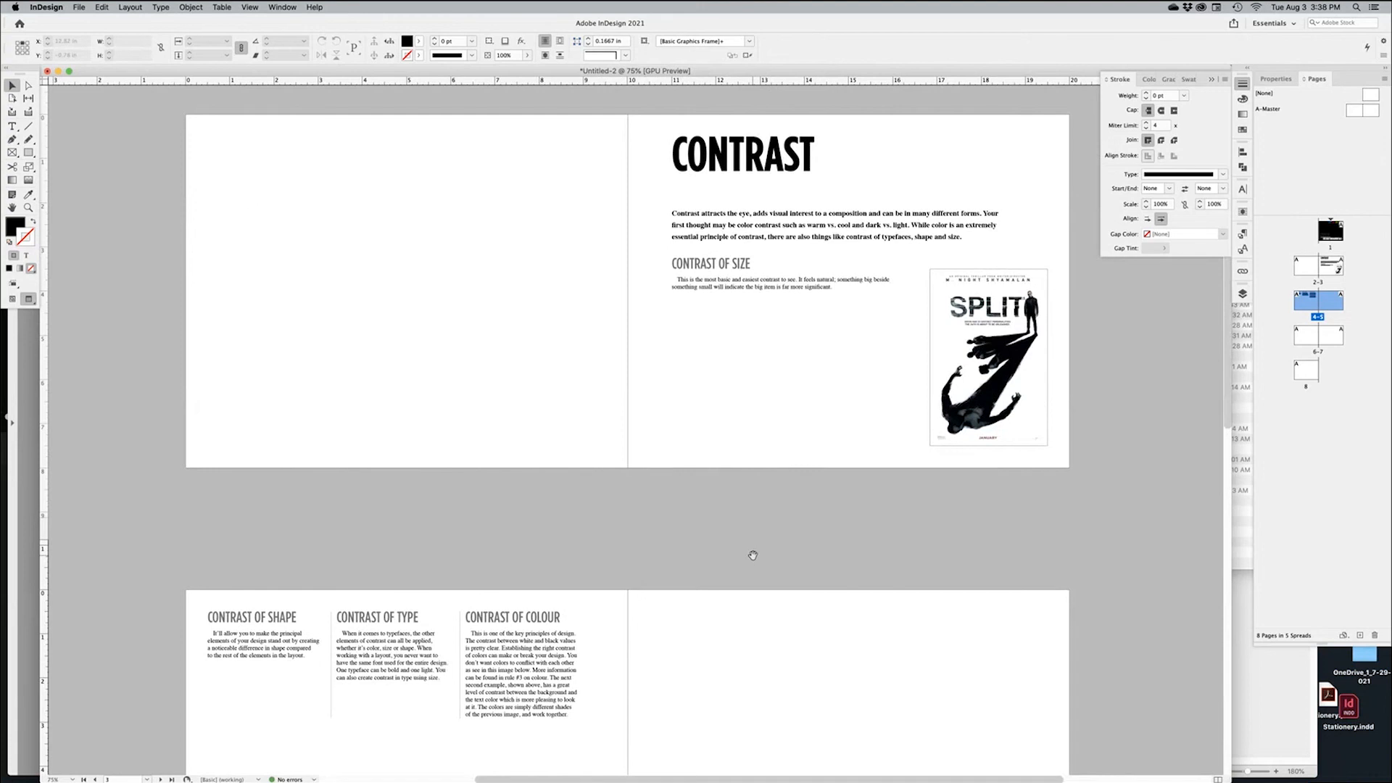
pyautogui.moveTo(734, 566); pyautogui.dragTo(751, 541)
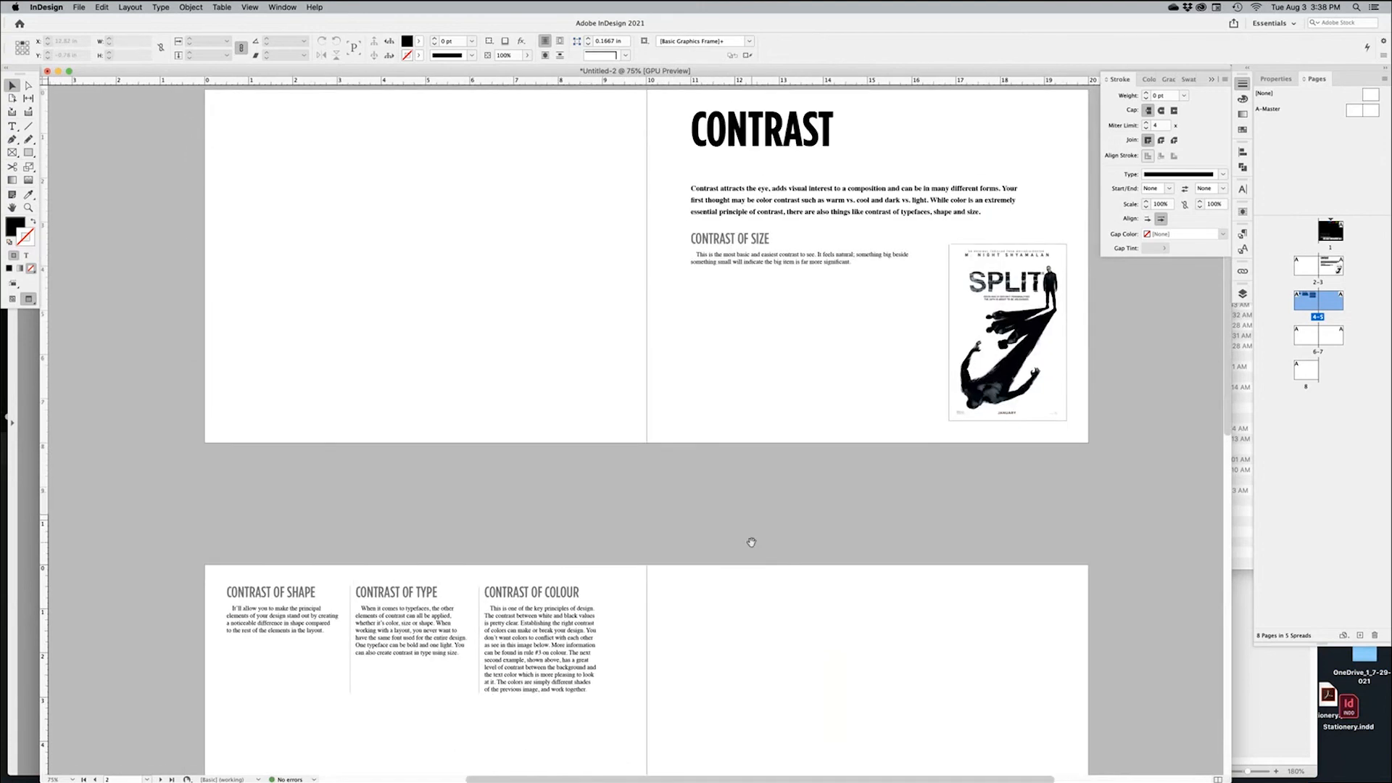
pyautogui.moveTo(714, 618); pyautogui.dragTo(730, 425)
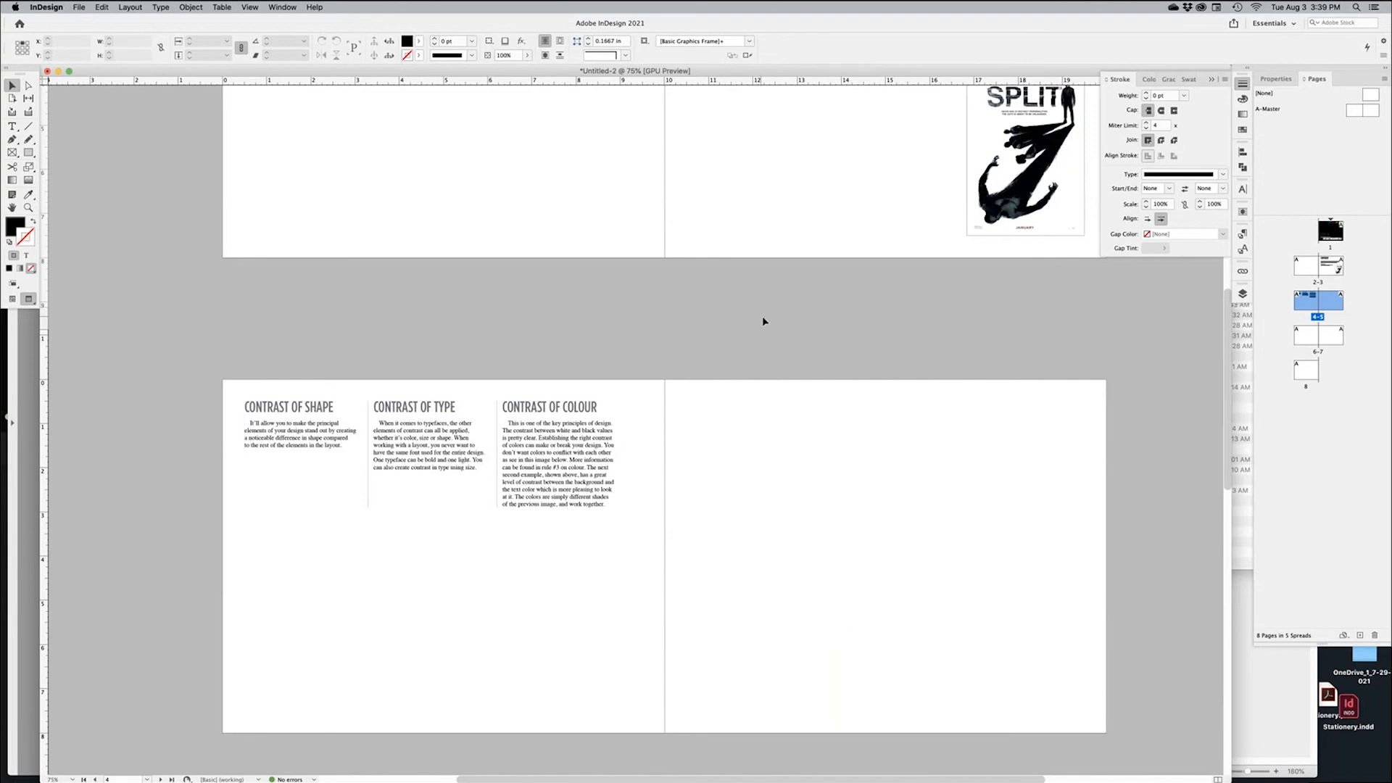
# Select two JPEG posters in Finder's CONTRAST folder and drag them into the InDesign layout
pyautogui.press('super+Tab')
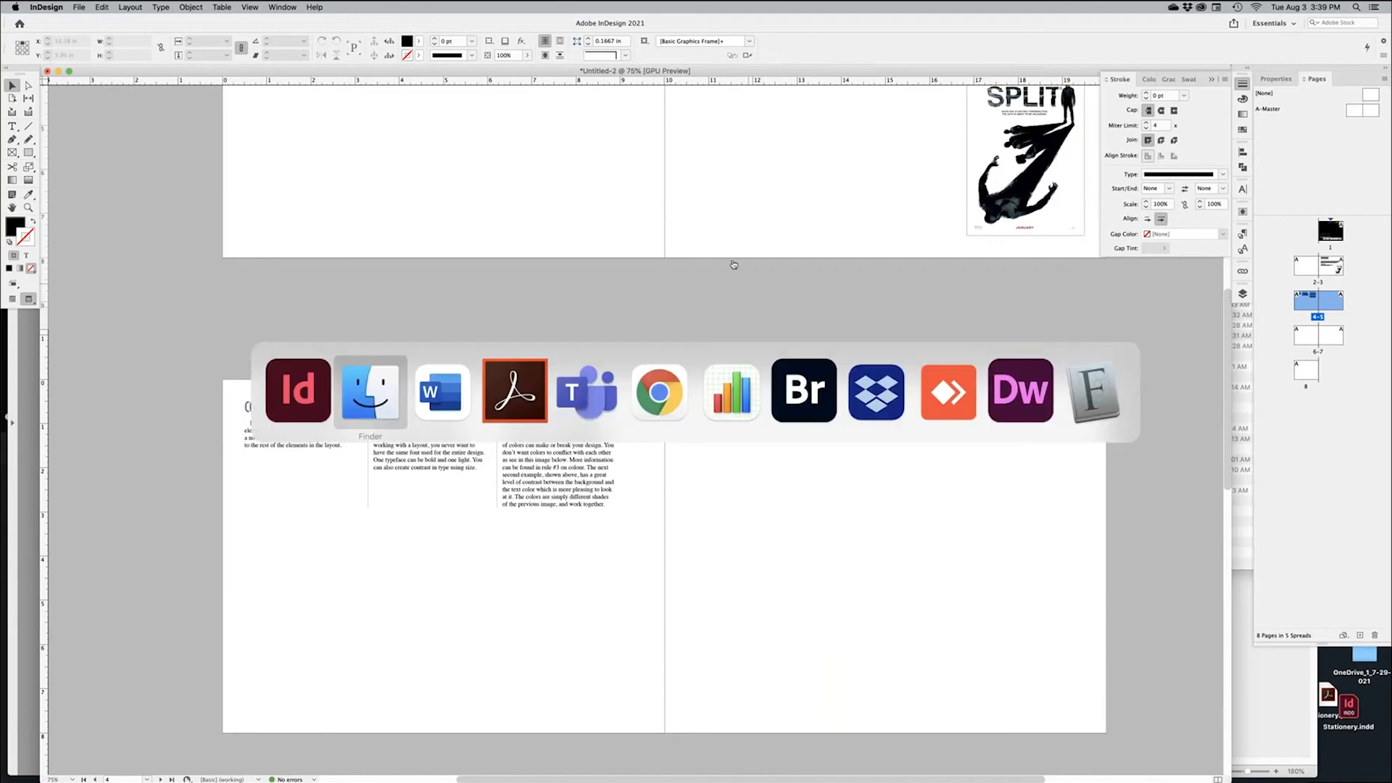
pyautogui.click(392, 405)
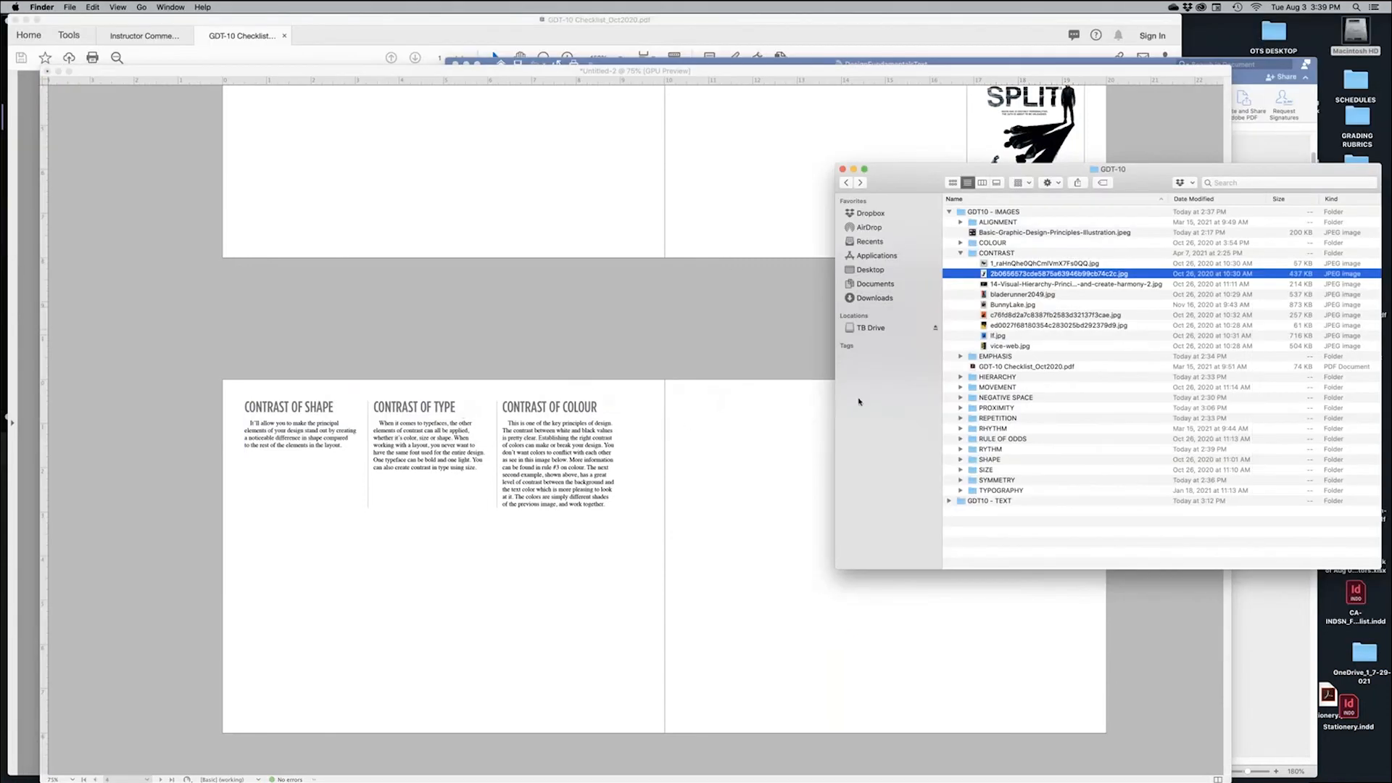
pyautogui.click(1033, 336)
pyautogui.press('Up')
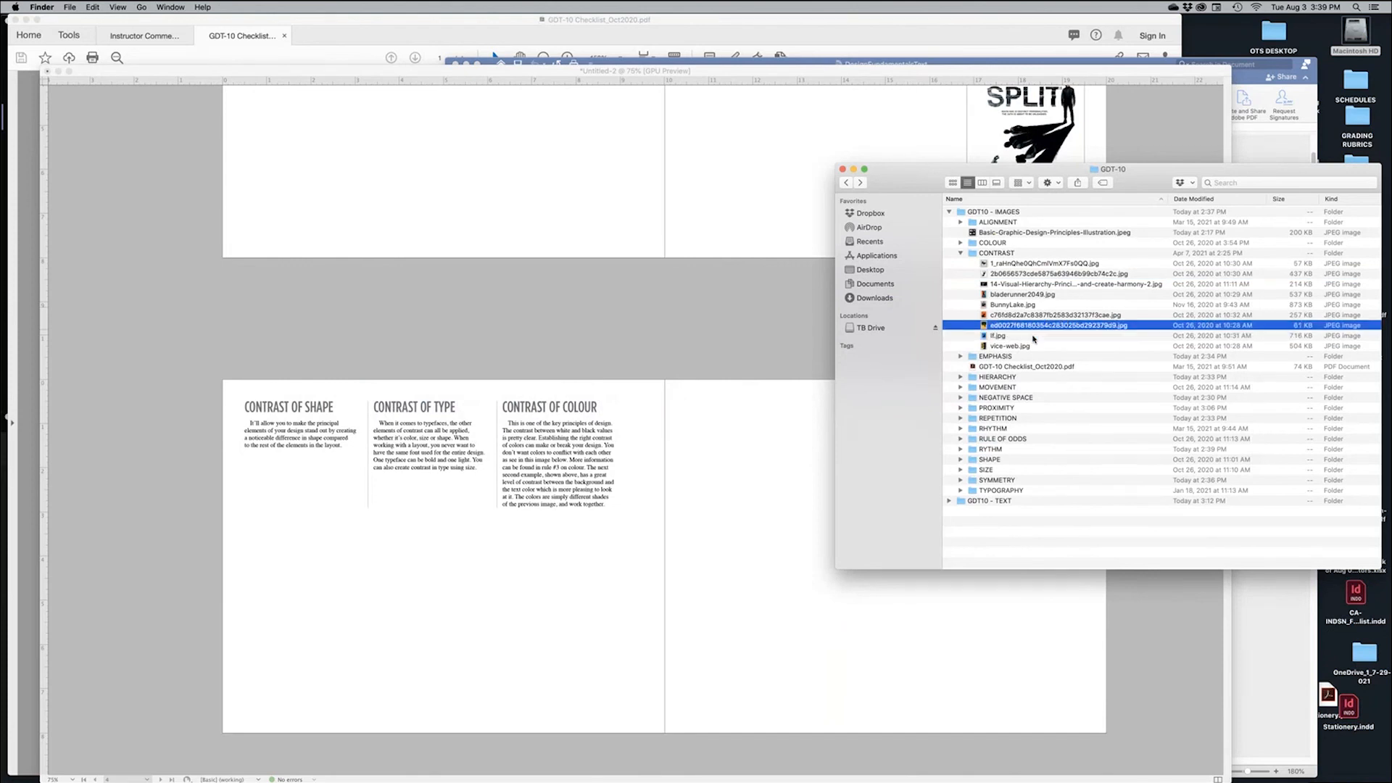
pyautogui.keyDown('shift'); pyautogui.click(1034, 336); pyautogui.keyUp('shift')
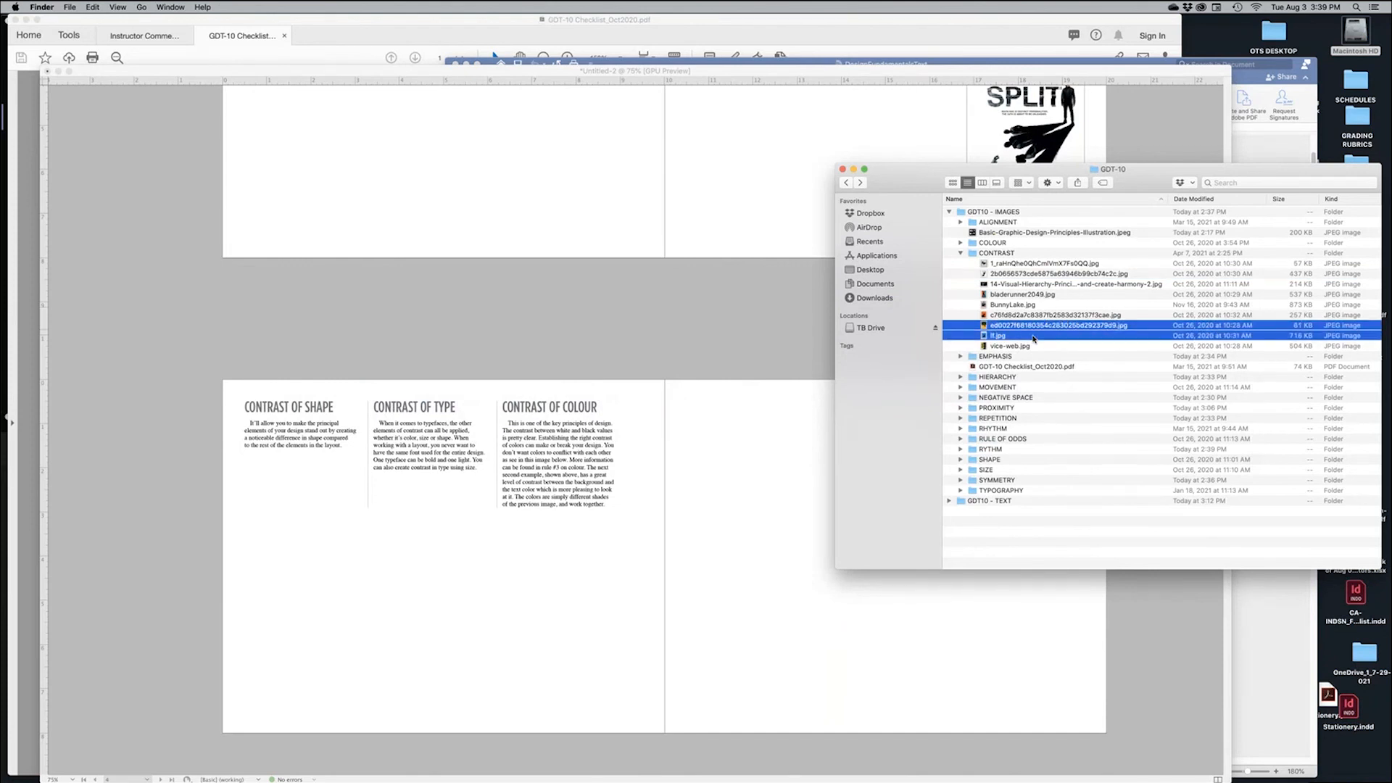
pyautogui.moveTo(1033, 335); pyautogui.dragTo(590, 631)
pyautogui.press('w')
pyautogui.press('super+space')
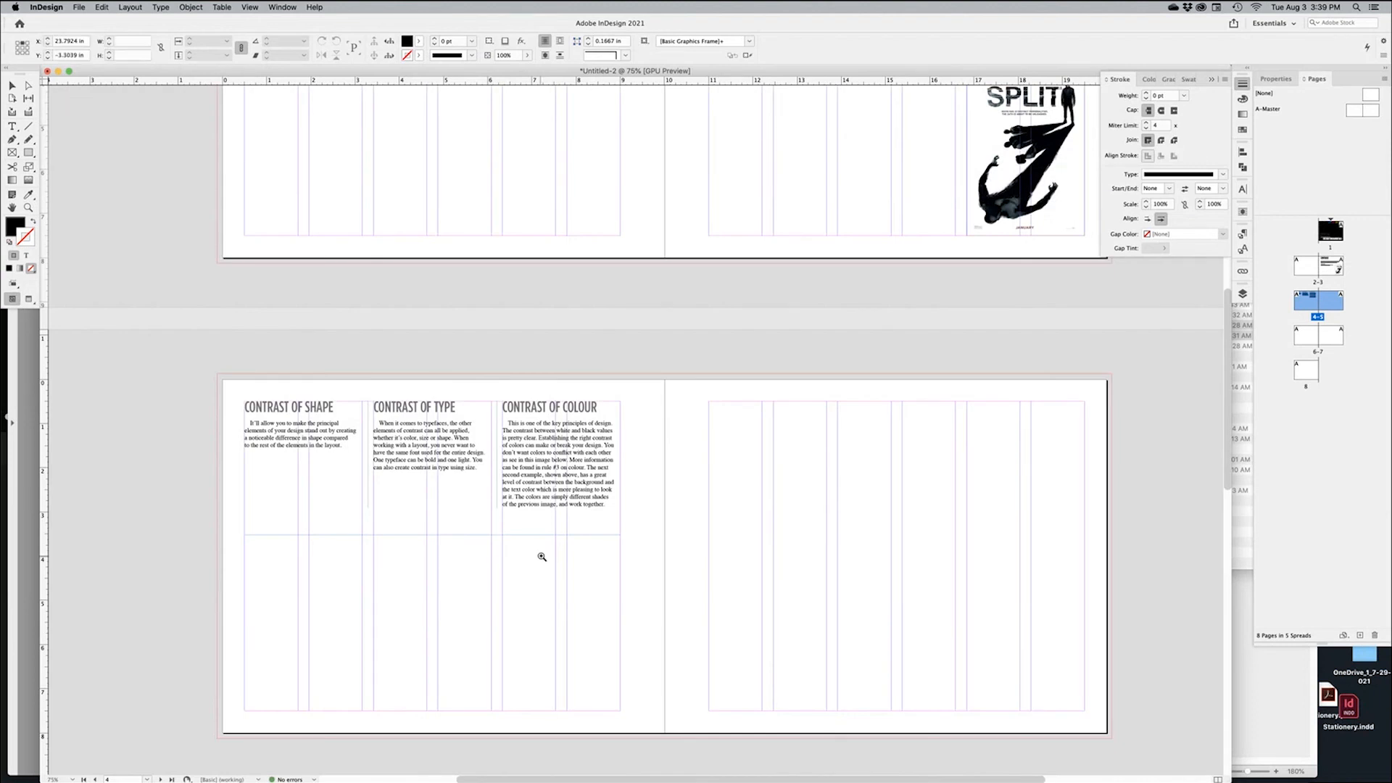
# Place the Taxi Driver and Exodus posters below the colour text, enlarging Exodus proportionally
pyautogui.keyDown('super'); pyautogui.moveTo(542, 558); pyautogui.dragTo(732, 544); pyautogui.keyUp('super')
pyautogui.scroll(-5, 679, 420)
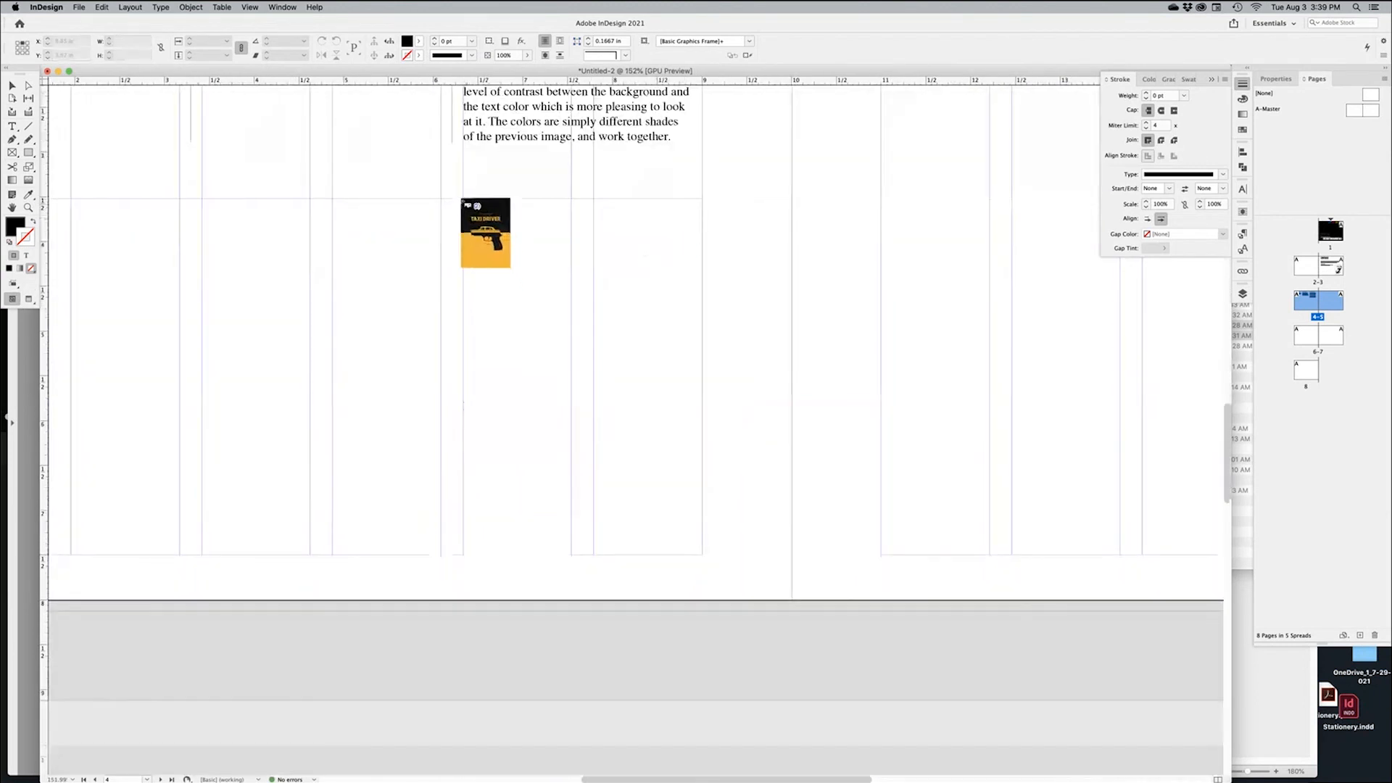
pyautogui.moveTo(464, 198); pyautogui.dragTo(625, 398)
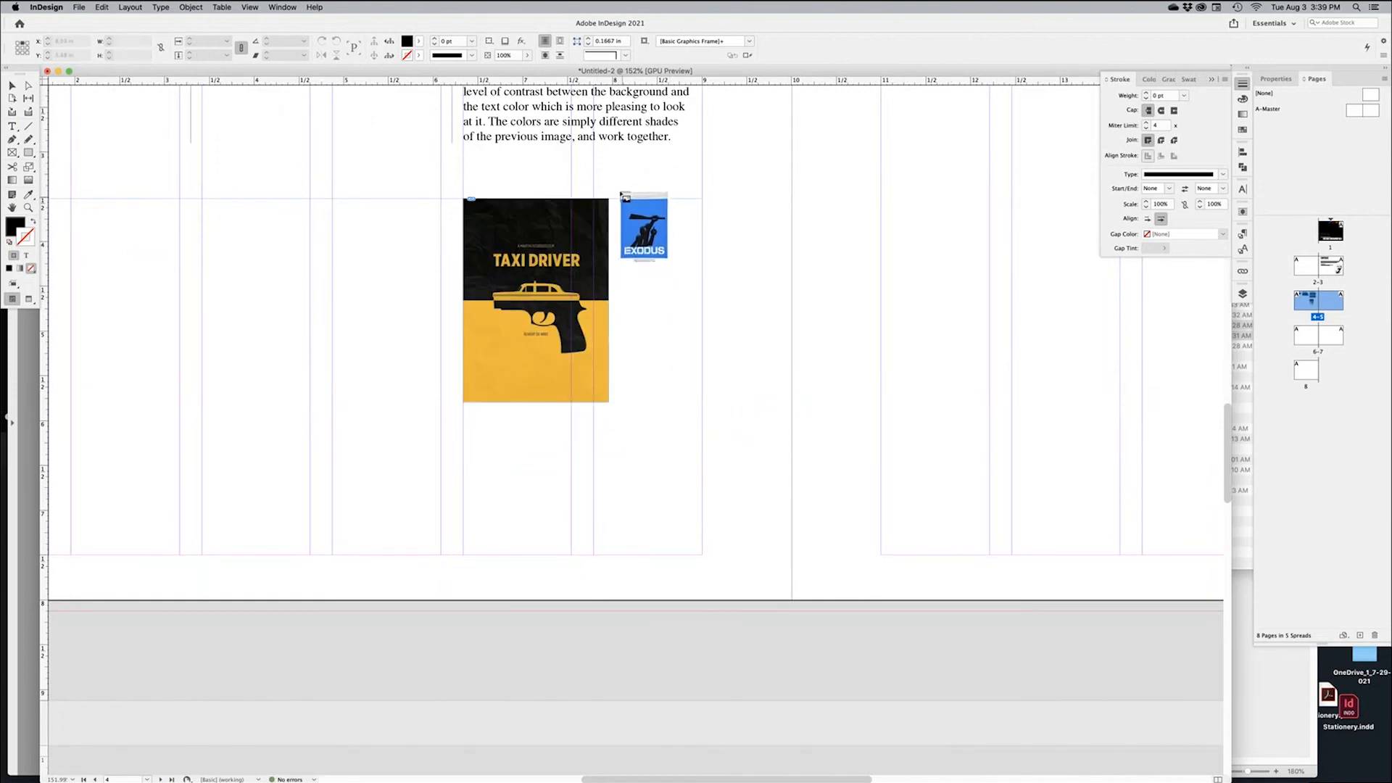
pyautogui.moveTo(572, 412); pyautogui.dragTo(705, 582)
pyautogui.moveTo(681, 447); pyautogui.dragTo(690, 421)
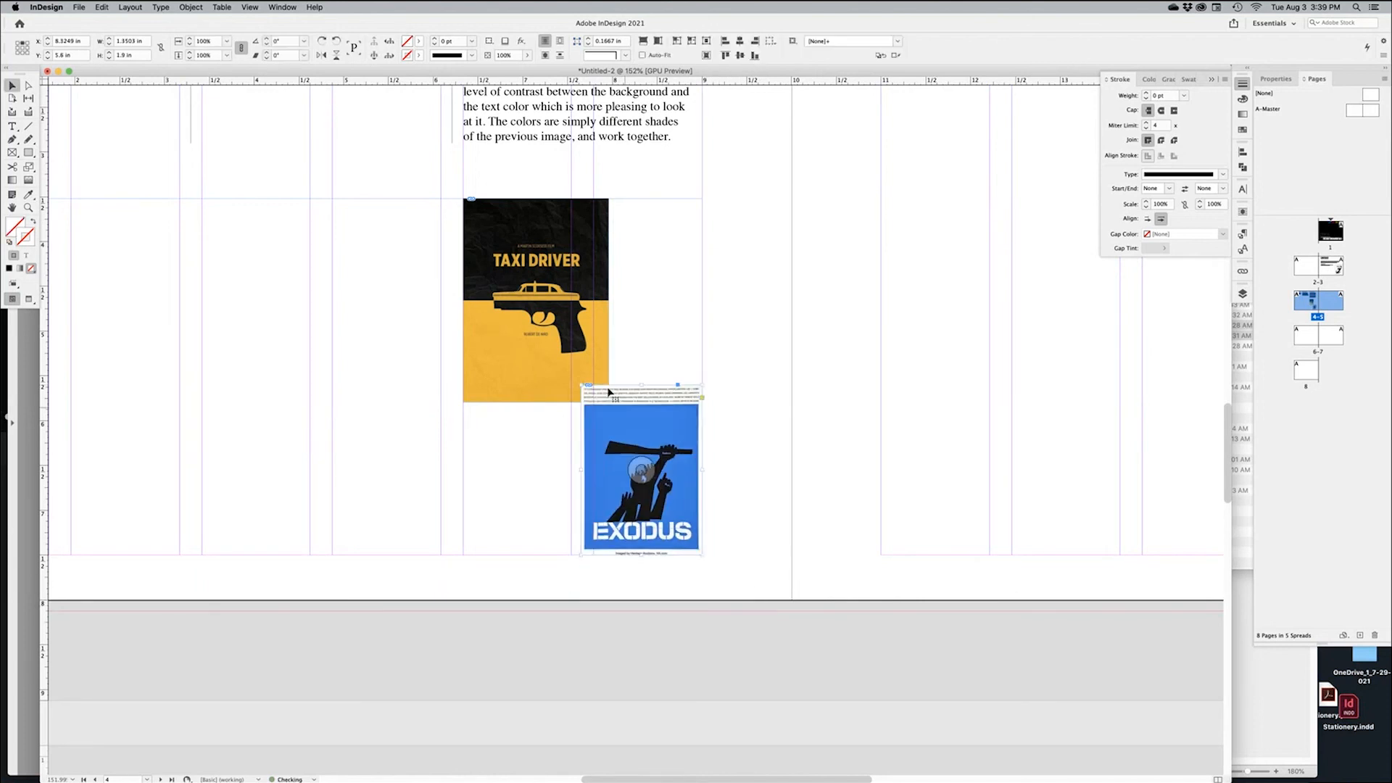
pyautogui.moveTo(582, 385); pyautogui.dragTo(553, 345)
pyautogui.moveTo(590, 278); pyautogui.dragTo(519, 431)
# Enlarge the Taxi Driver poster to match Exodus and zoom out to review both side by side
pyautogui.moveTo(780, 426); pyautogui.dragTo(861, 438)
pyautogui.click(861, 438)
pyautogui.press('w')
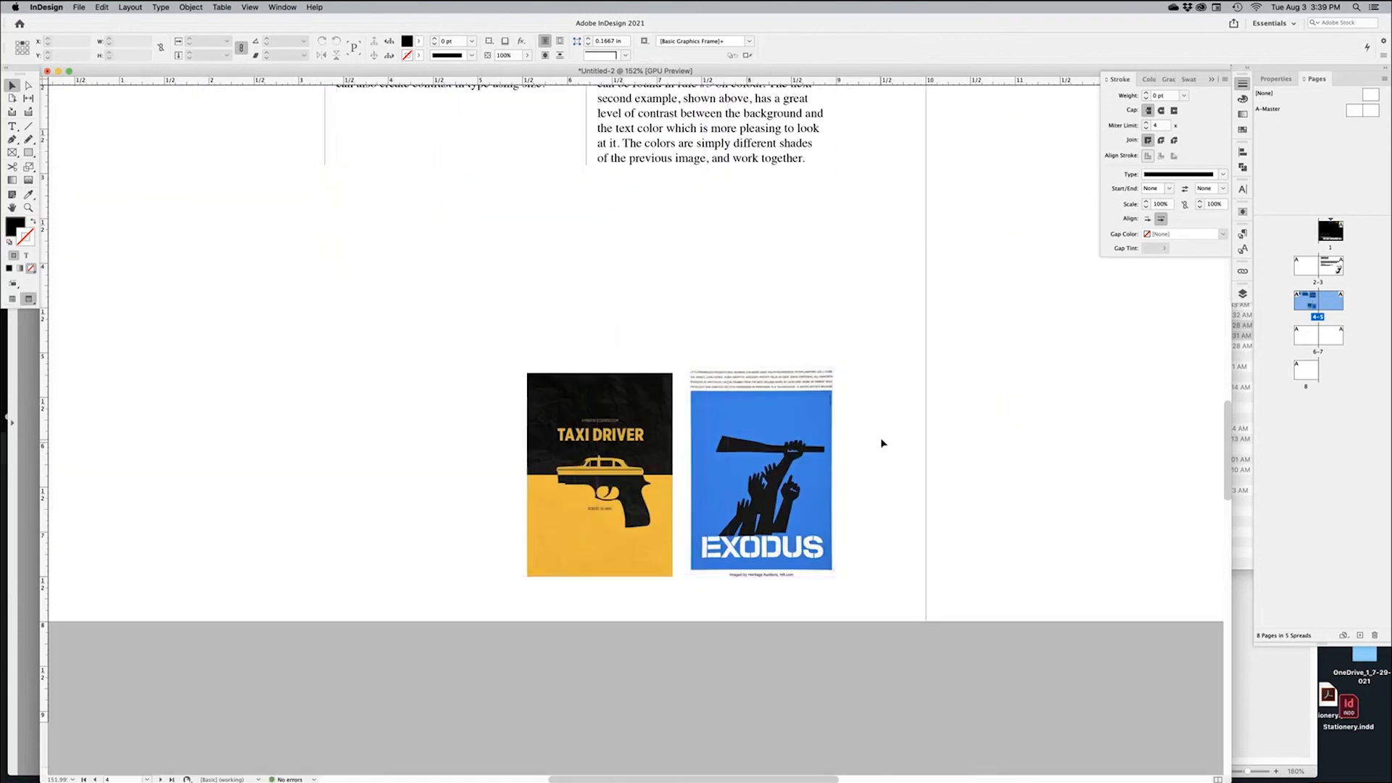
pyautogui.click(625, 378)
pyautogui.press('w')
pyautogui.moveTo(527, 374); pyautogui.dragTo(522, 366)
pyautogui.press('shift+super+a')
pyautogui.press('w')
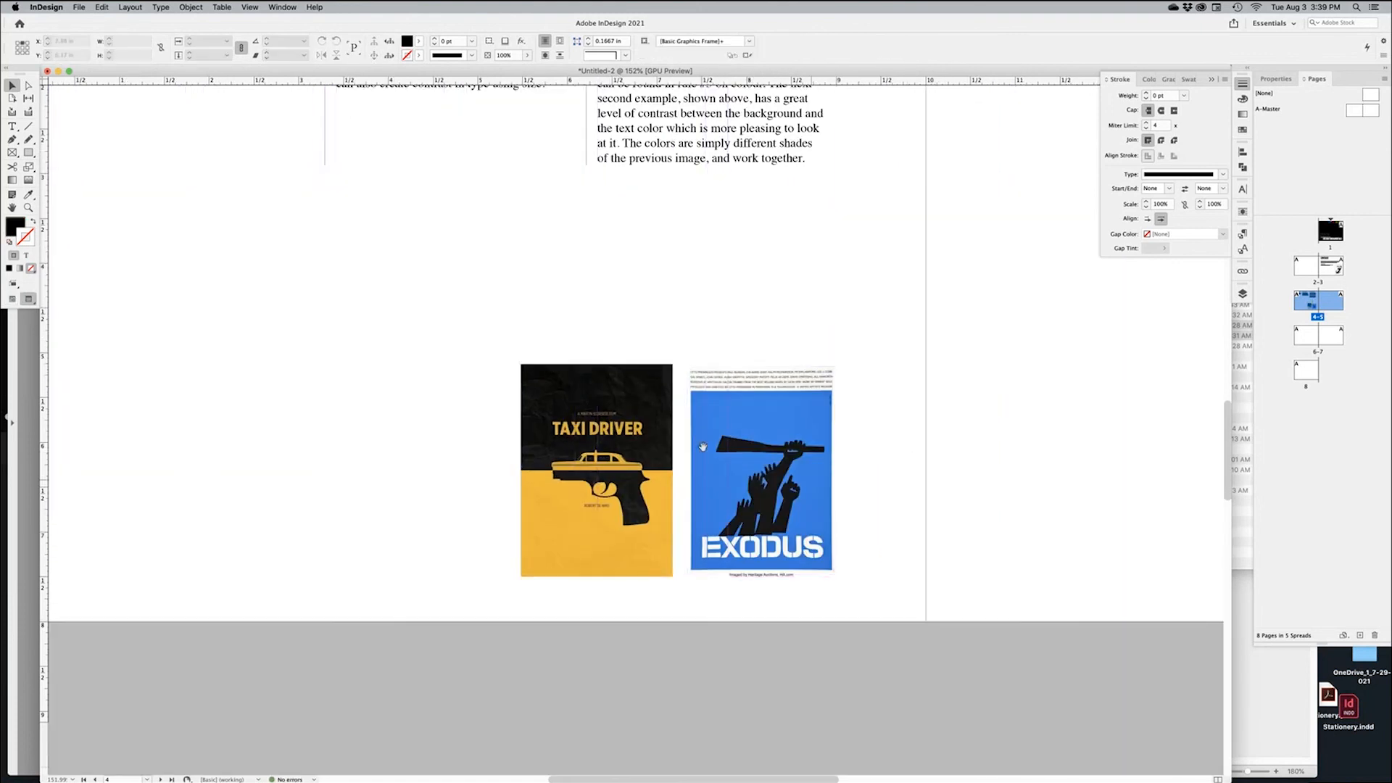
pyautogui.press('super+minus')
pyautogui.moveTo(827, 501); pyautogui.dragTo(963, 501)
pyautogui.scroll(2, 963, 501)
pyautogui.hscroll(-2, 963, 501)
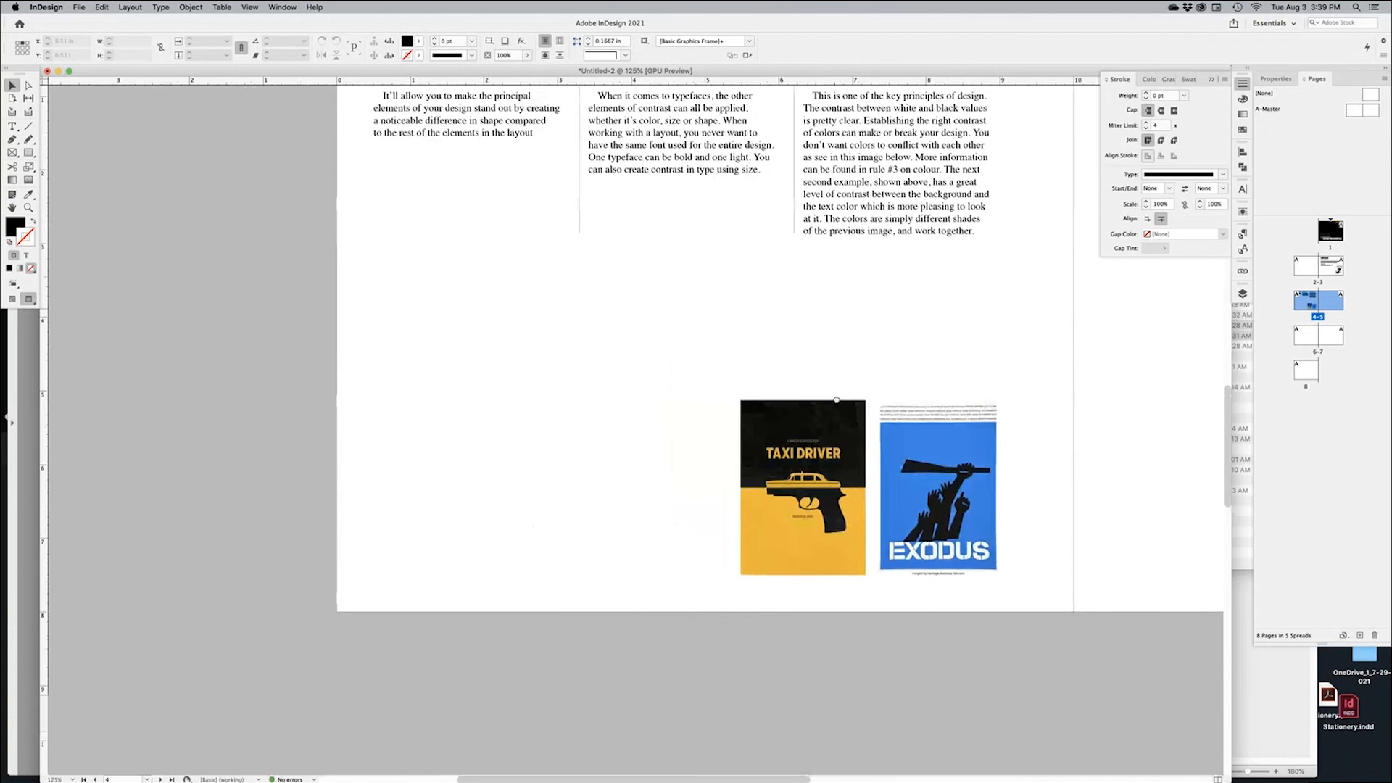
pyautogui.scroll(3, 831, 402)
pyautogui.press('super+Tab')
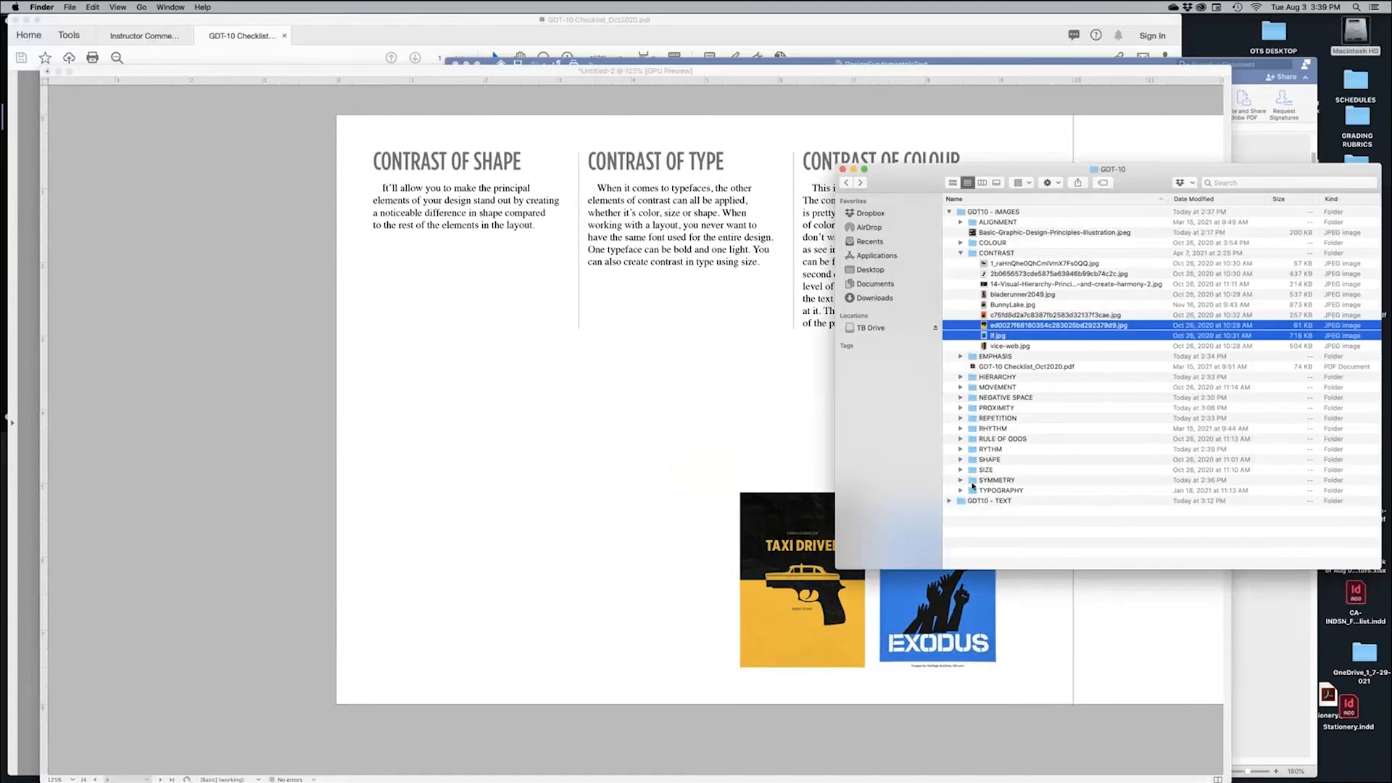
# Preview the TYPOGRAPHY images in Quick Look and drag the KUNSTWERK 'K' JPEG into InDesign
pyautogui.click(961, 491)
pyautogui.click(1032, 410)
pyautogui.click(1034, 402)
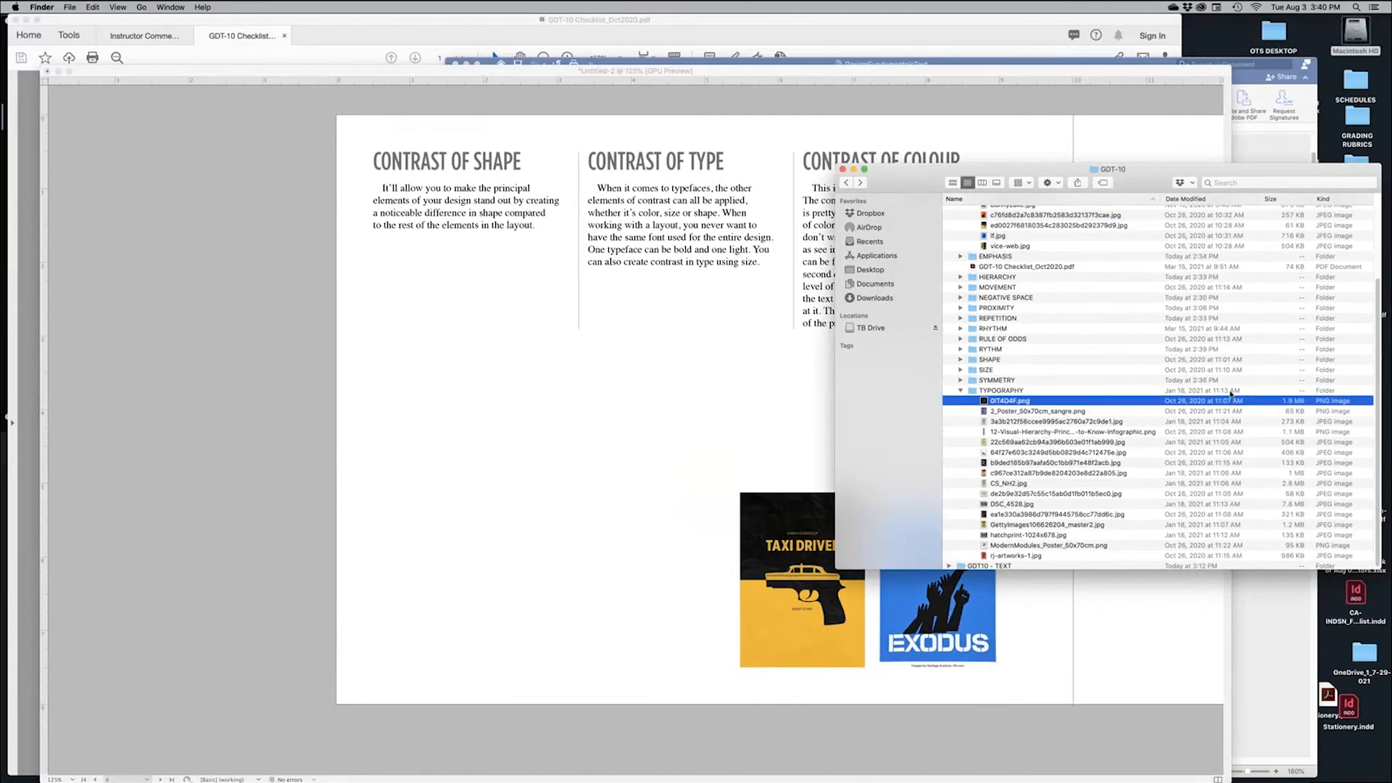
pyautogui.press('space')
pyautogui.press('Down')
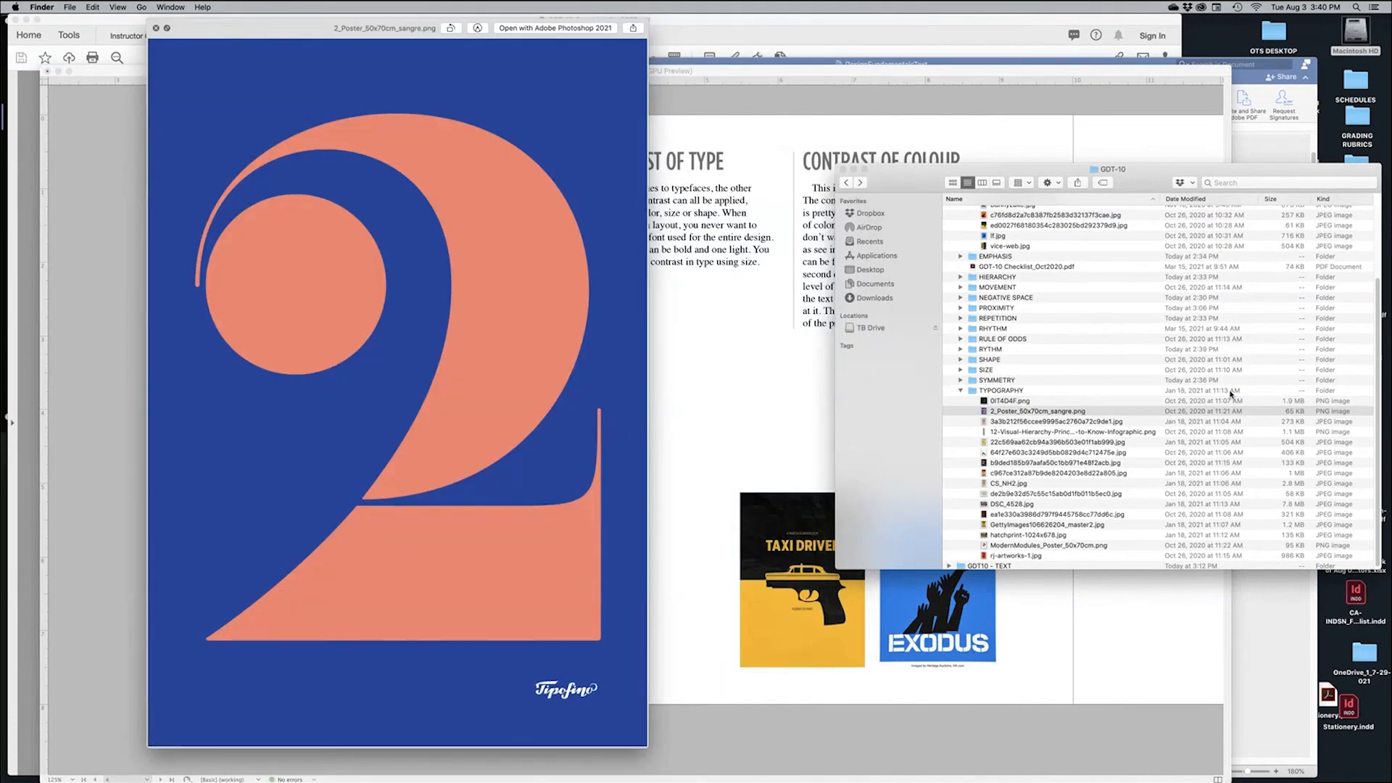
pyautogui.press('Down')
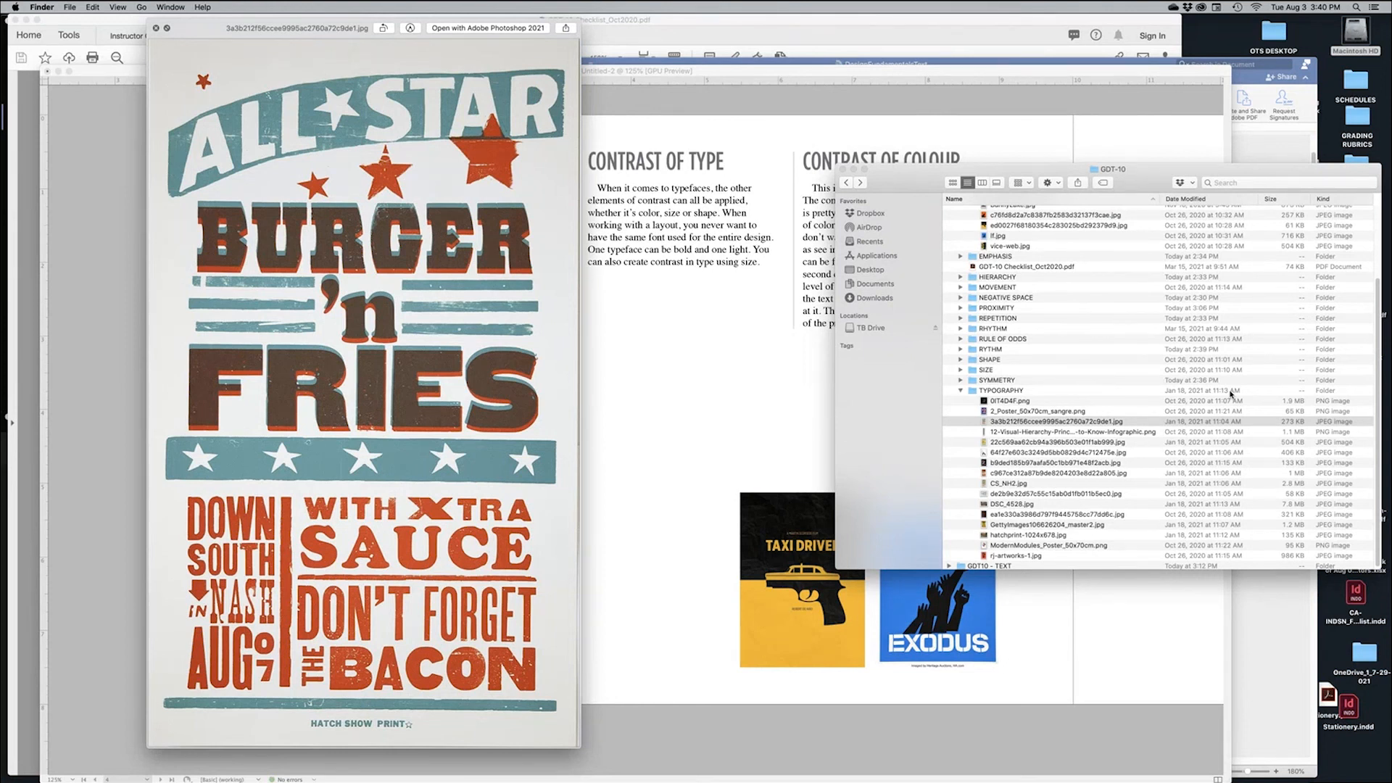
pyautogui.press('Down')
pyautogui.press('Down')
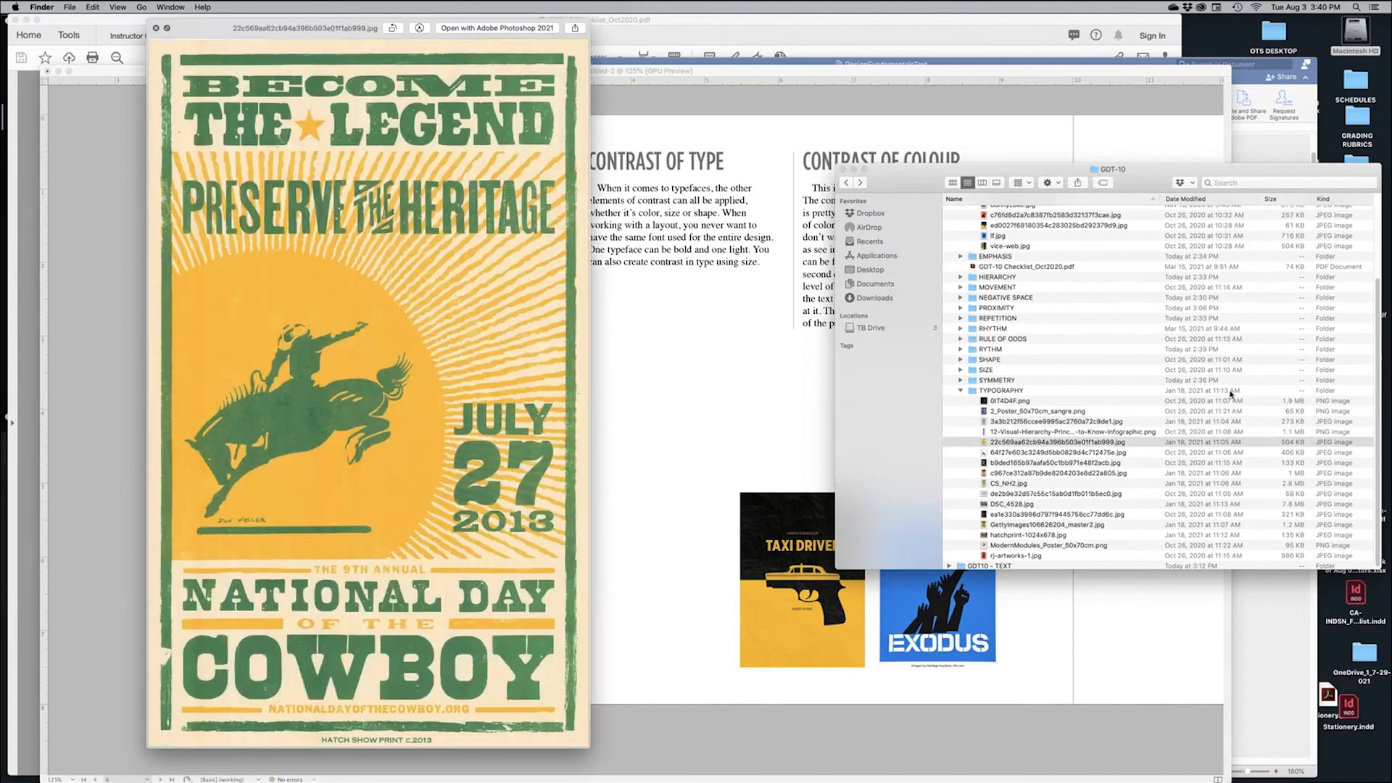
pyautogui.press('Down')
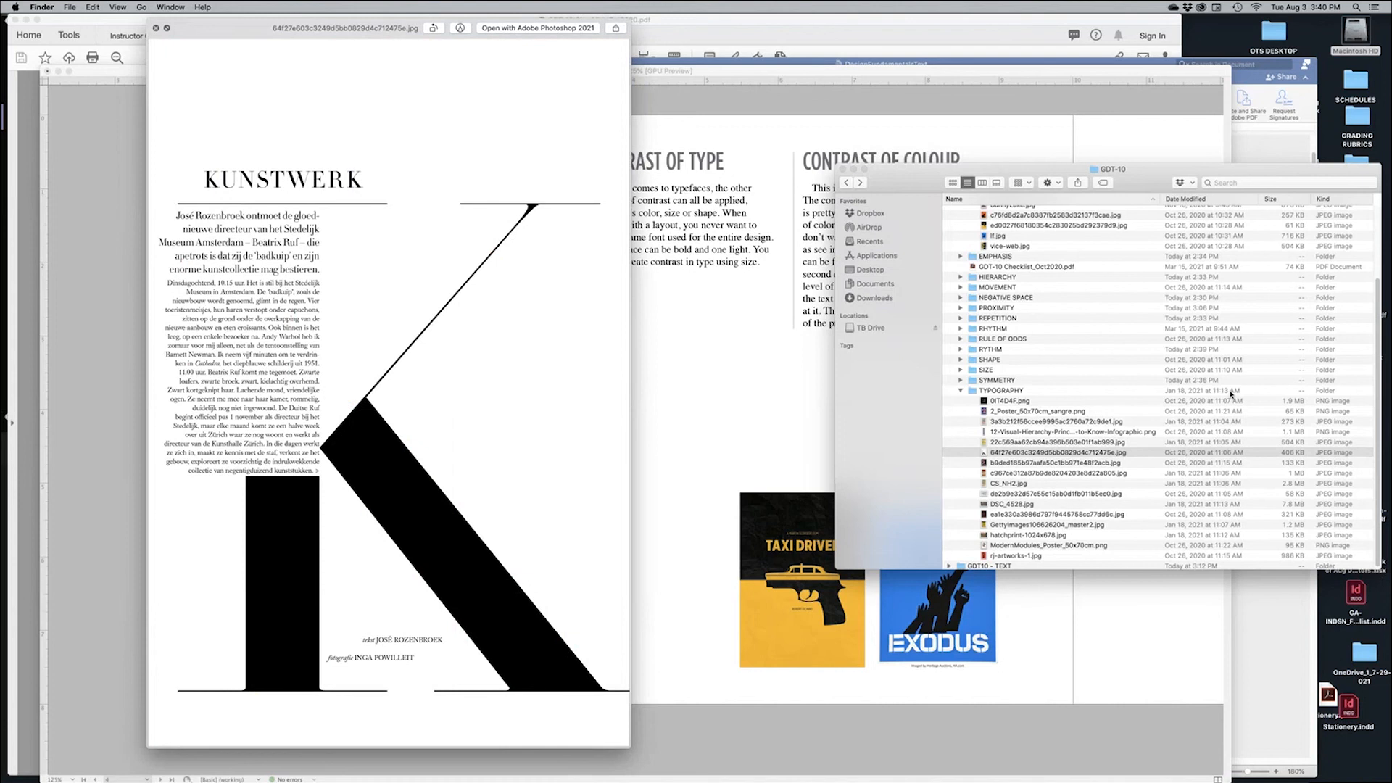
pyautogui.press('space')
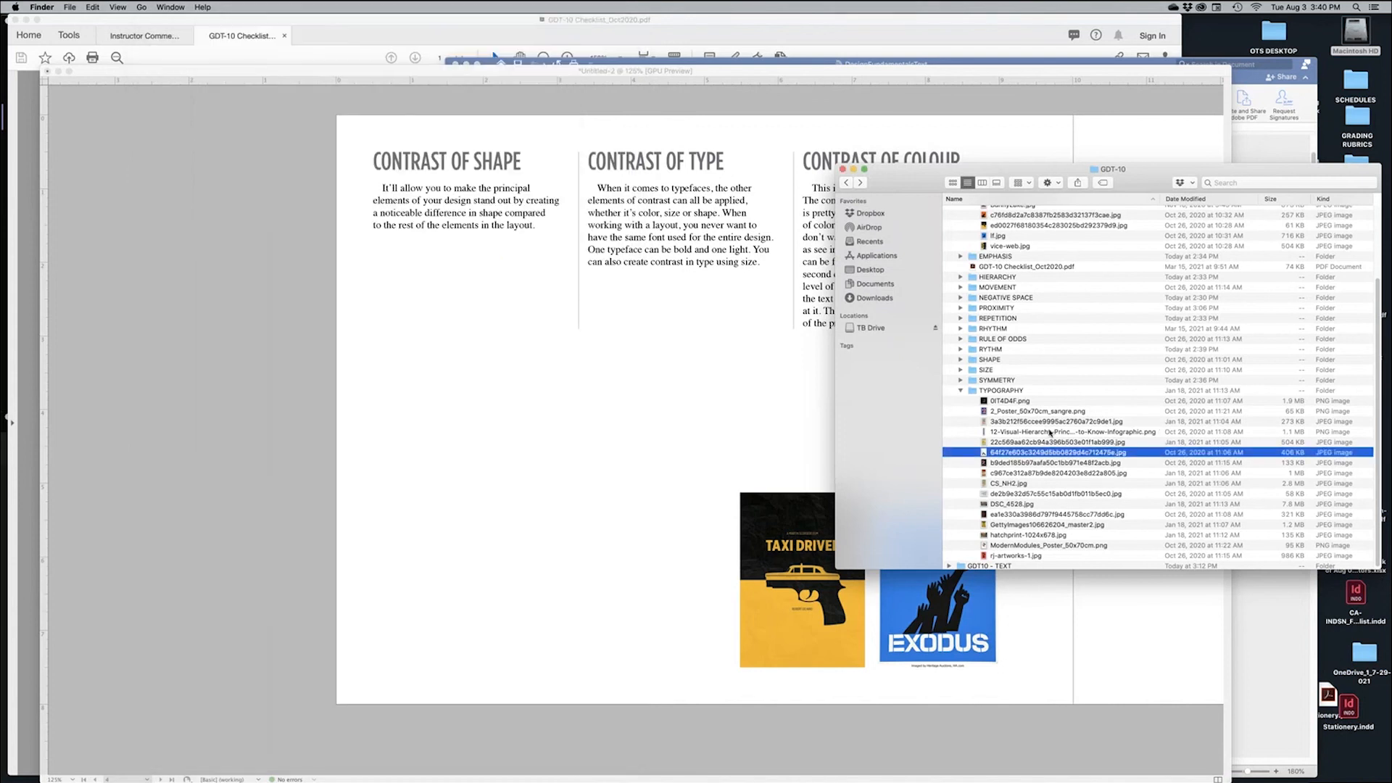
pyautogui.moveTo(986, 453); pyautogui.dragTo(535, 455)
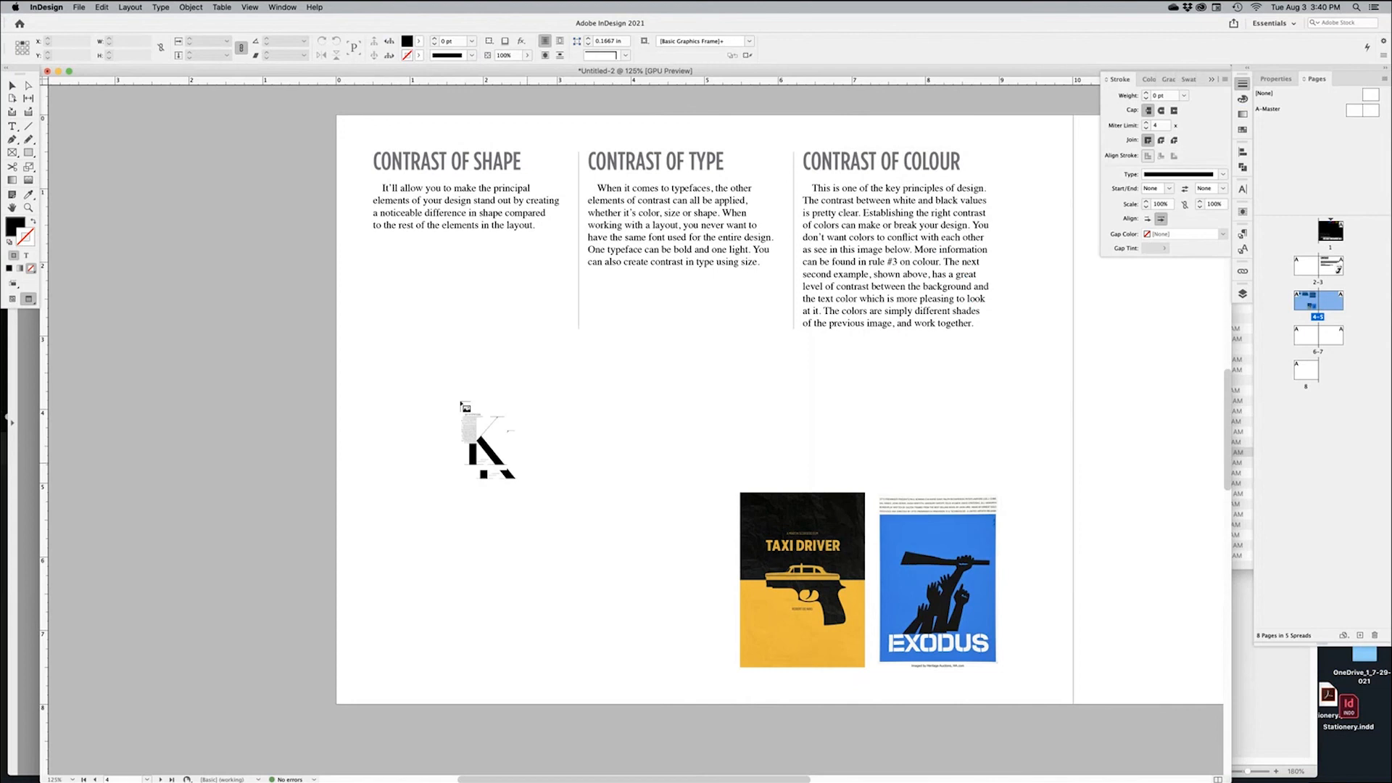
# Move and enlarge the KUNSTWERK K image beside the Taxi Driver poster on page 4
pyautogui.moveTo(428, 348); pyautogui.dragTo(628, 601)
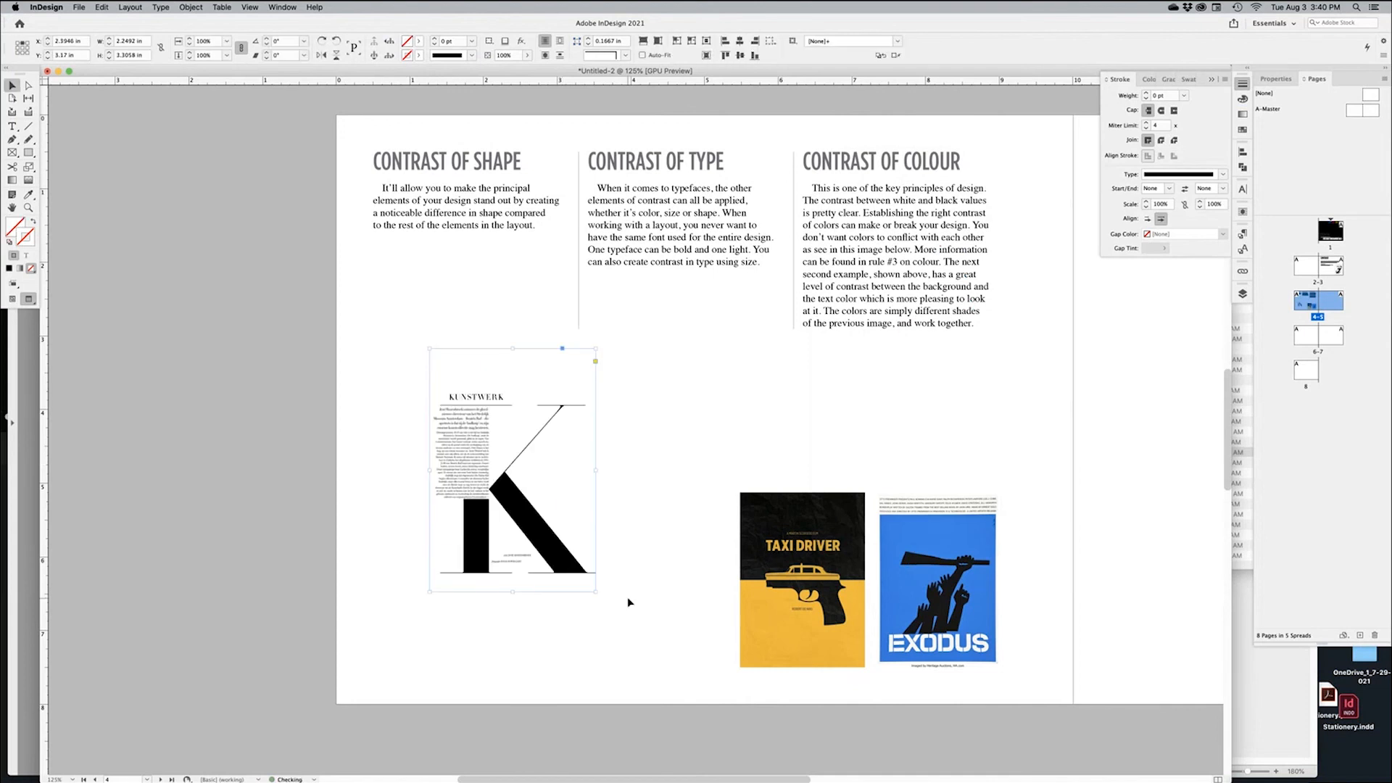
pyautogui.press('w')
pyautogui.click(627, 479)
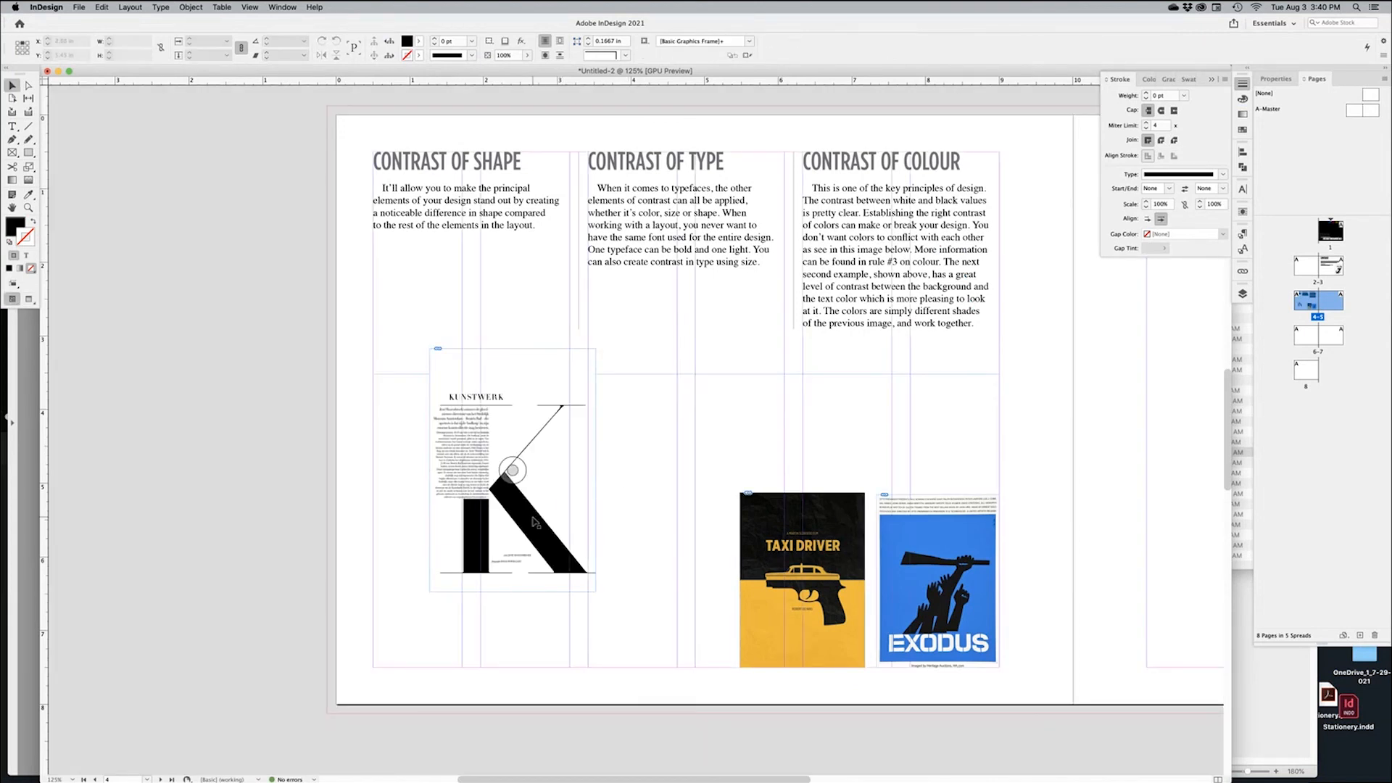
pyautogui.moveTo(535, 520); pyautogui.dragTo(680, 599)
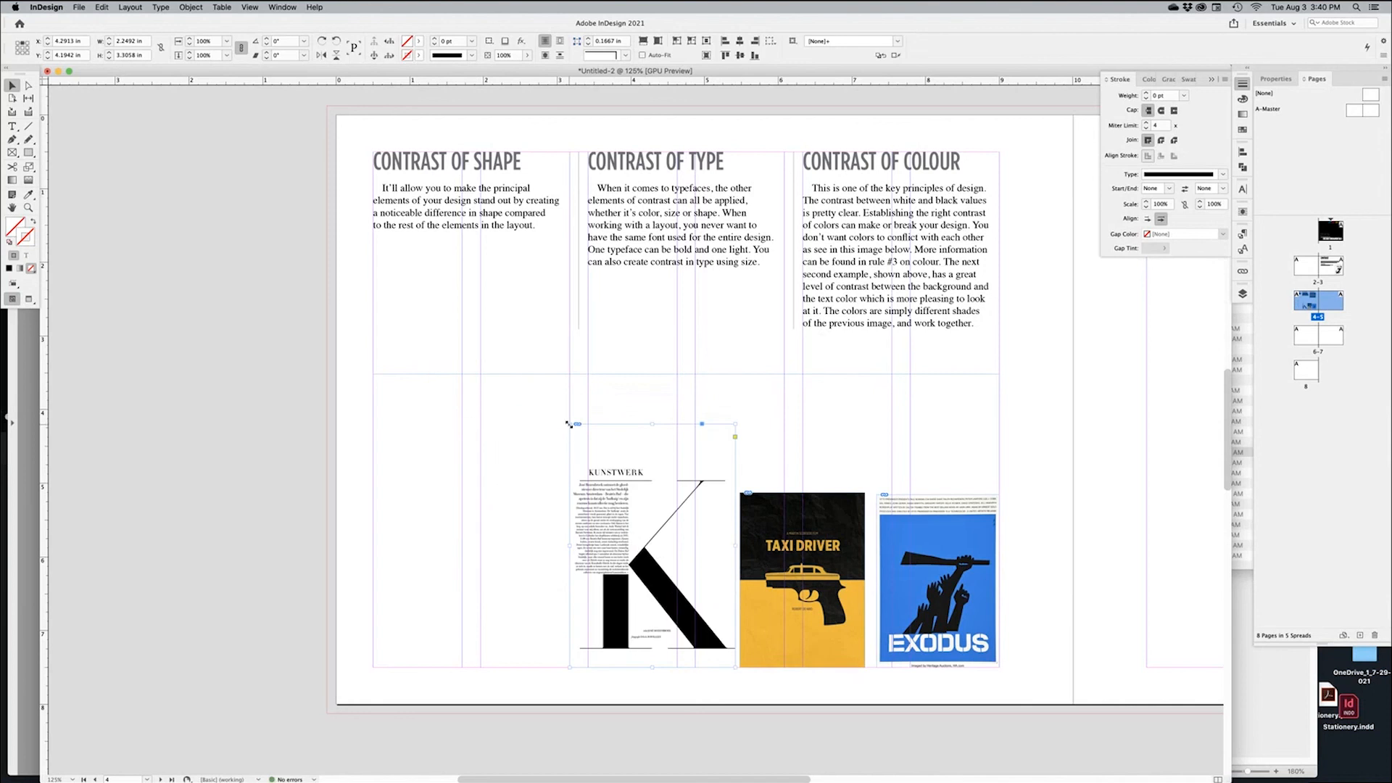
pyautogui.moveTo(568, 424); pyautogui.dragTo(531, 392)
pyautogui.click(705, 725)
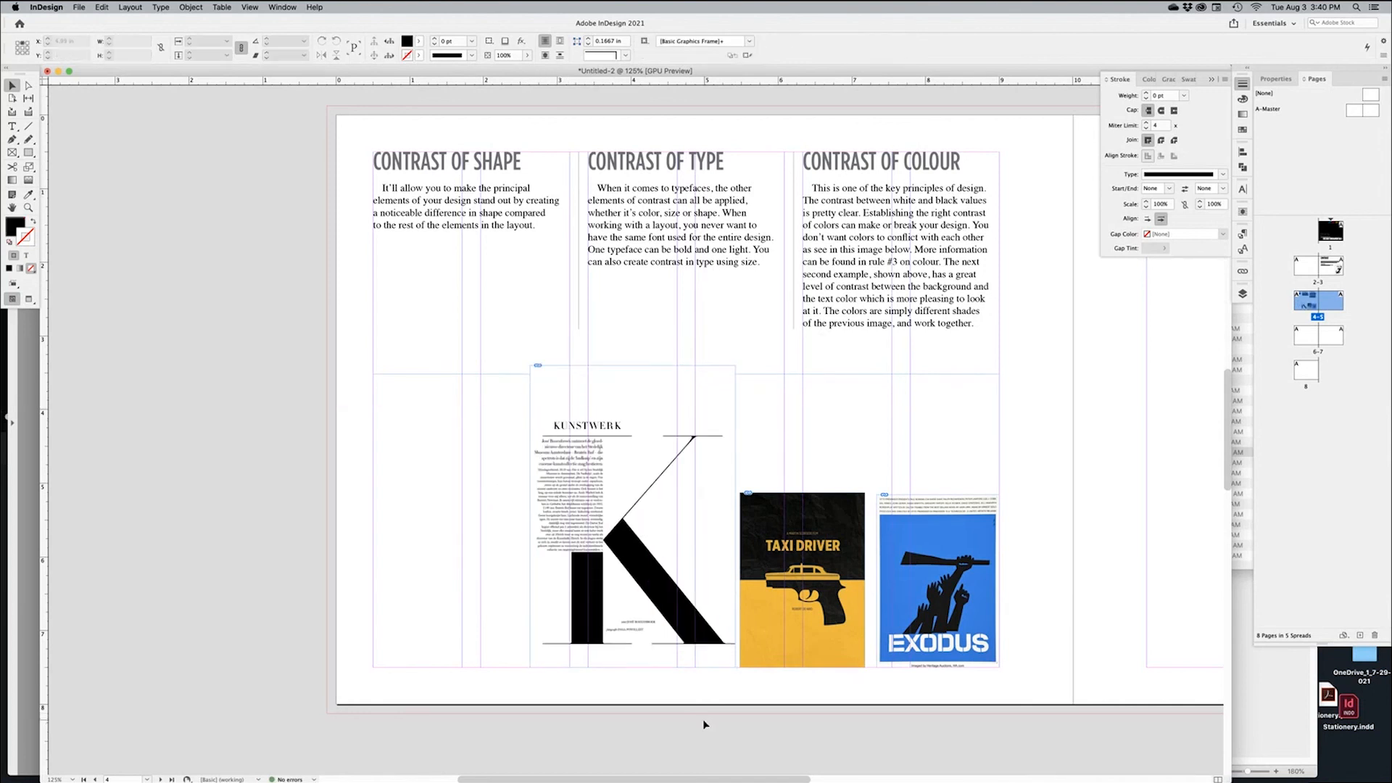
pyautogui.press('super+Tab')
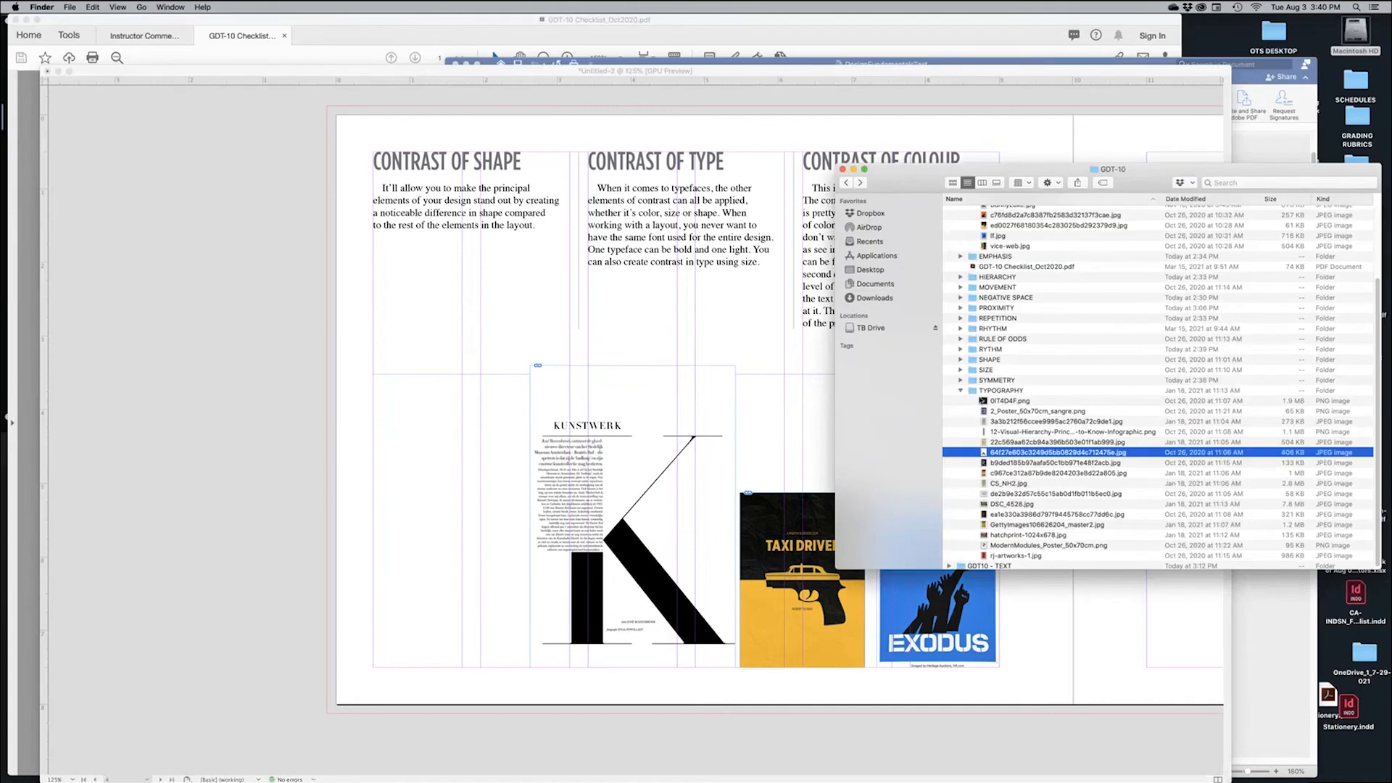
# Browse the NEGATIVE SPACE and SHAPE posters in Quick Look to pick the red plant poster
pyautogui.click(961, 390)
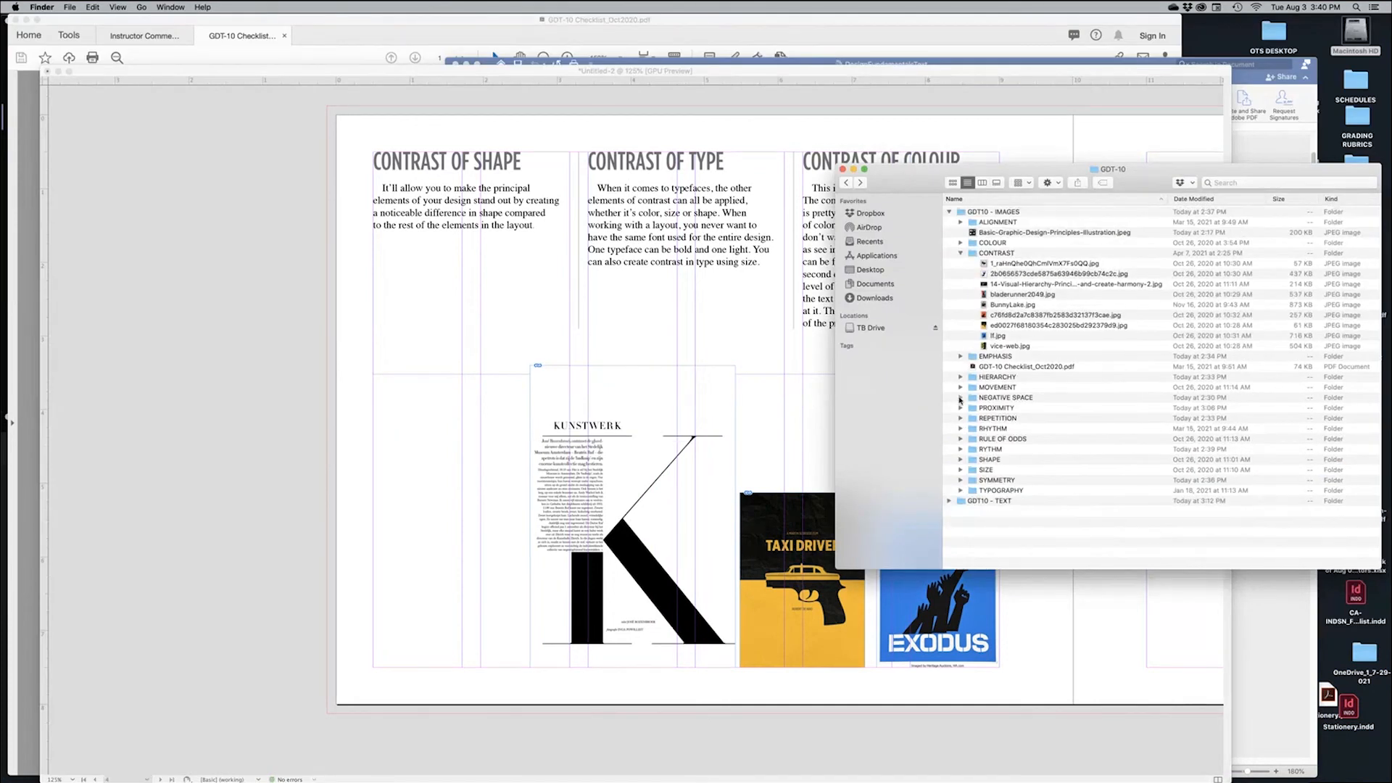
pyautogui.click(961, 398)
pyautogui.click(1112, 409)
pyautogui.press('space')
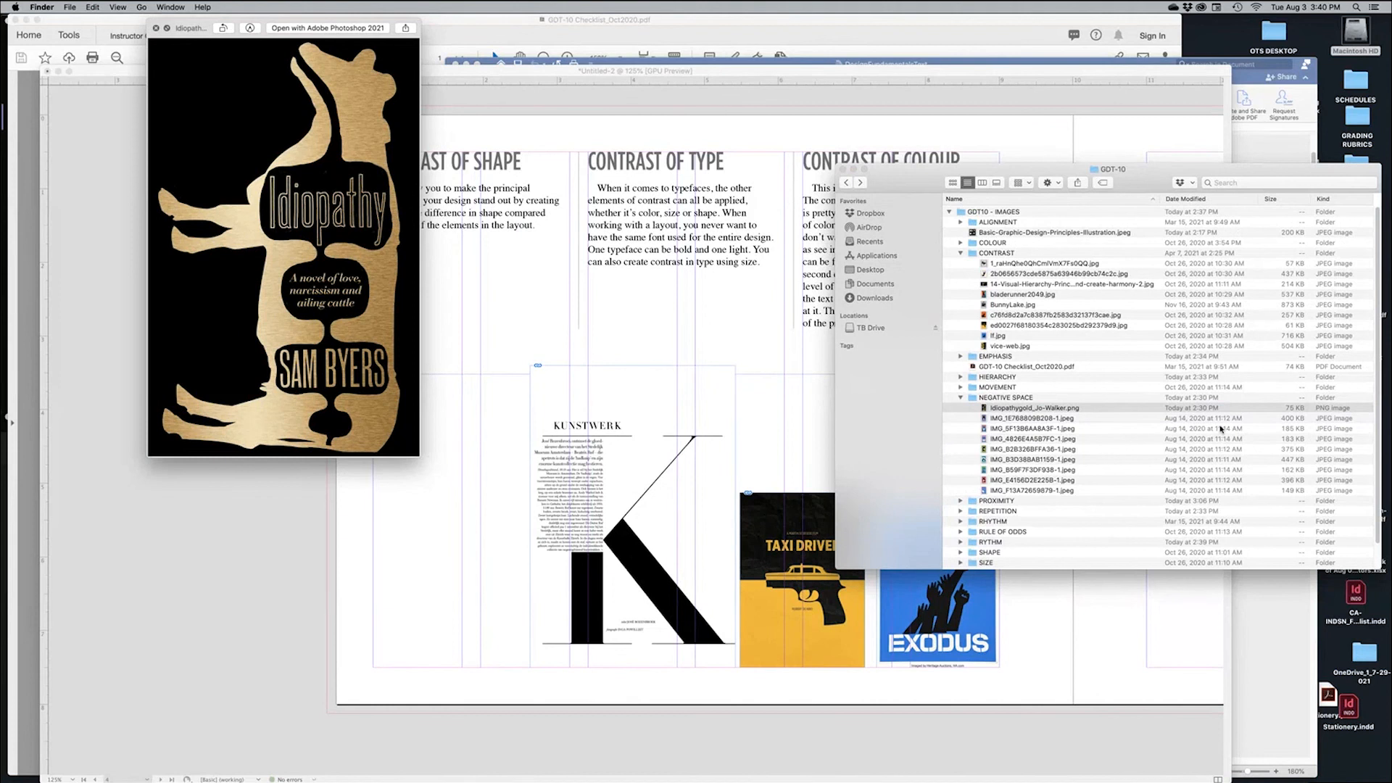
pyautogui.press('Down')
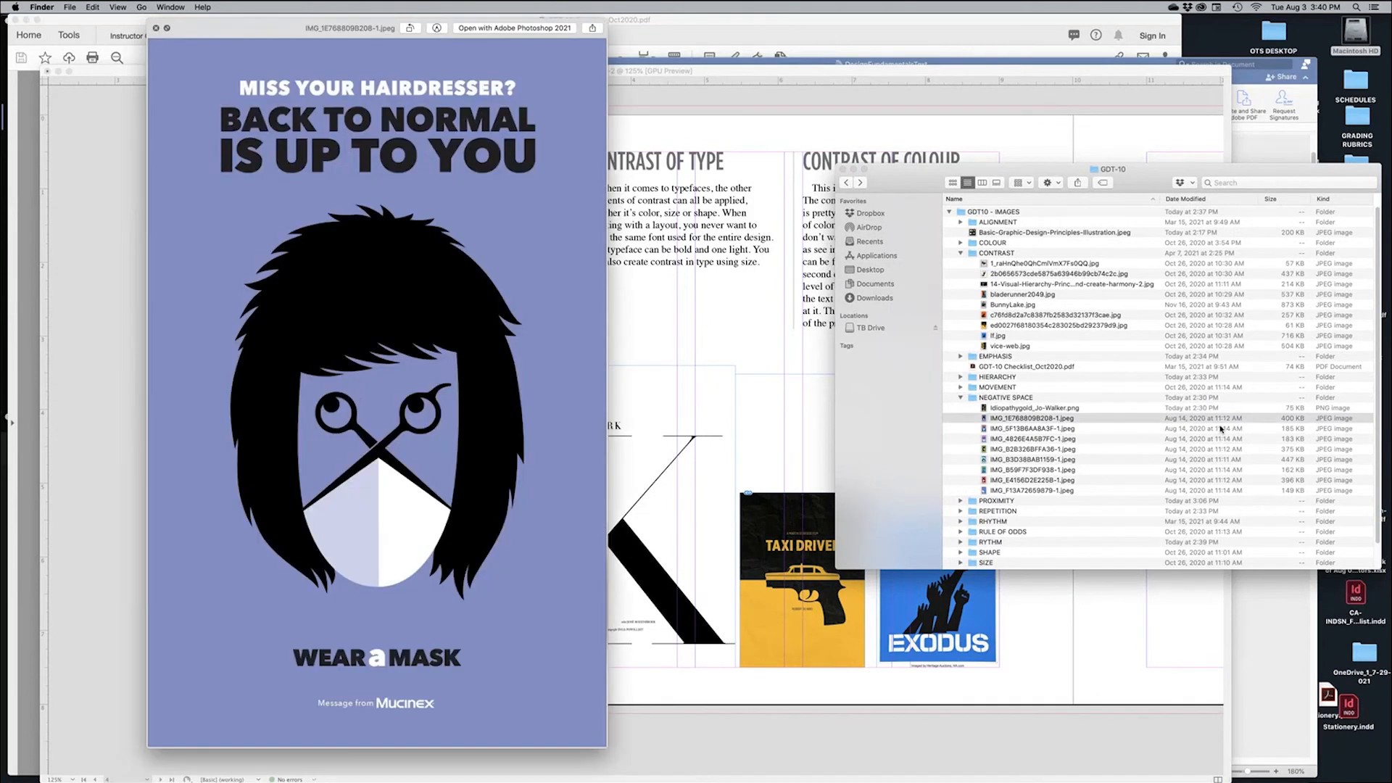
pyautogui.press('Down')
pyautogui.press('Down')
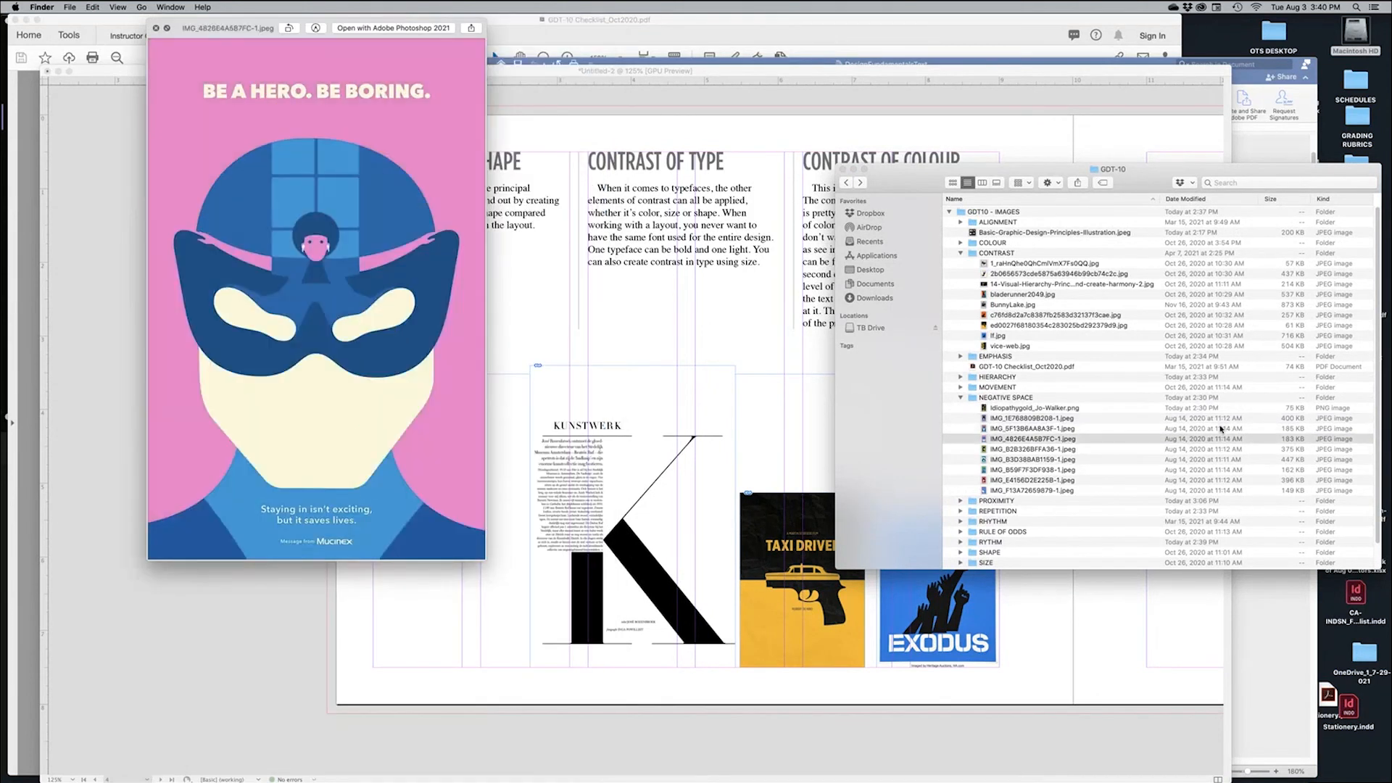
pyautogui.press('Down')
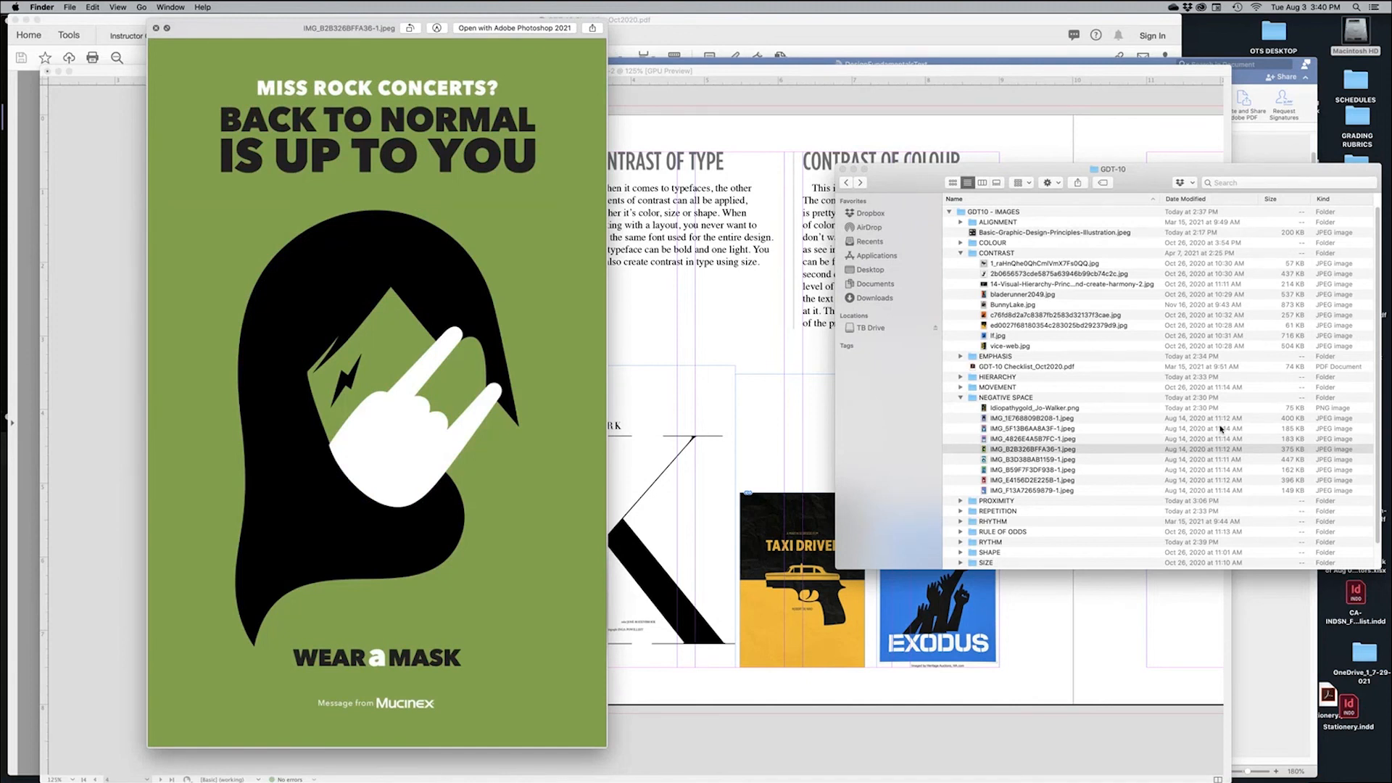
pyautogui.press('Down')
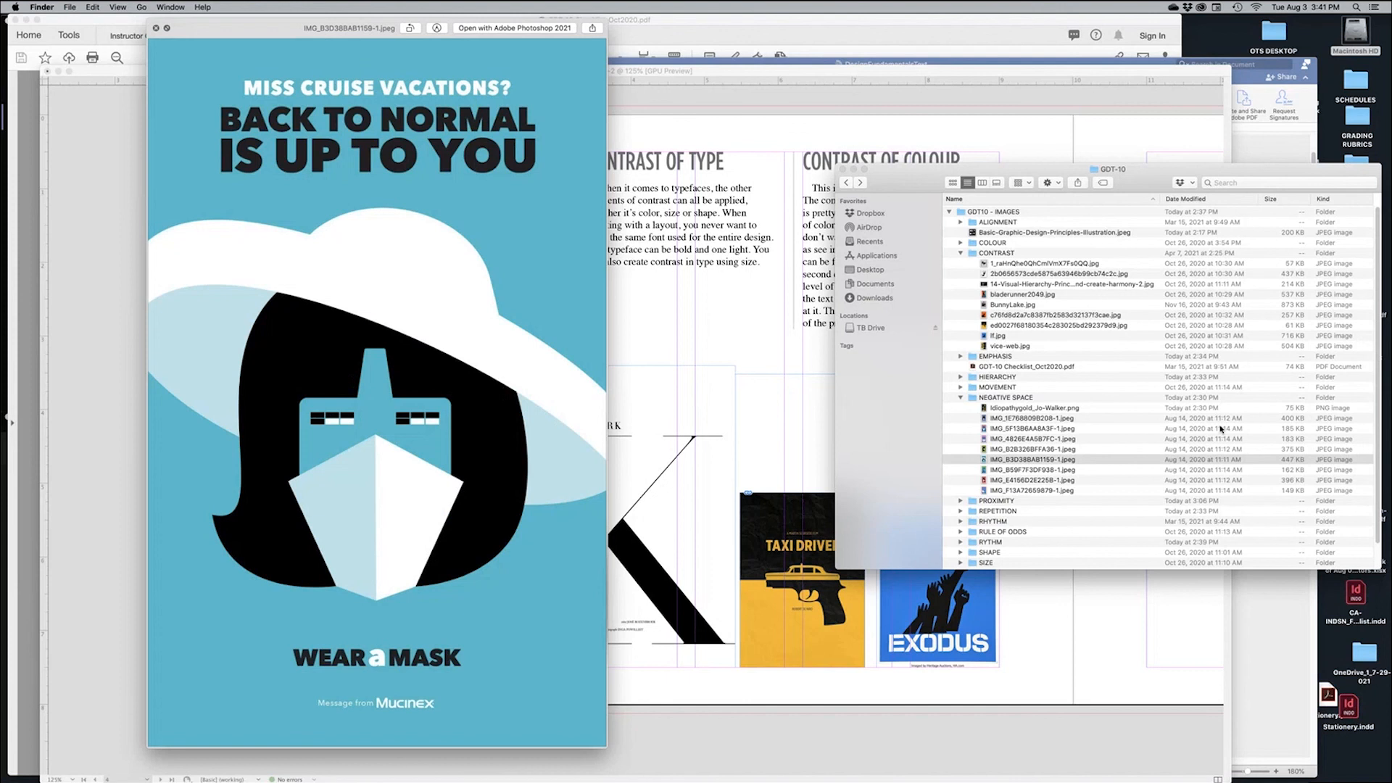
pyautogui.press('Down')
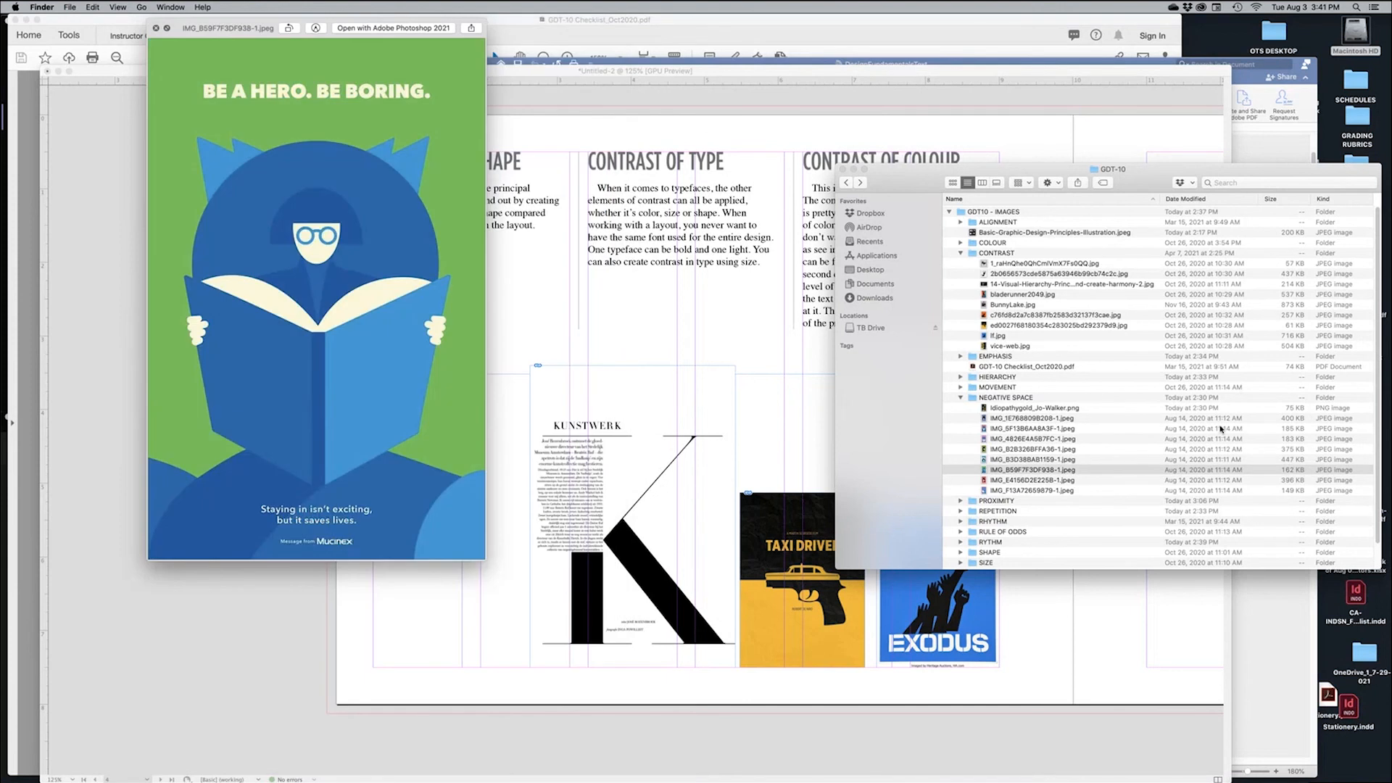
pyautogui.press('Down')
pyautogui.press('Down')
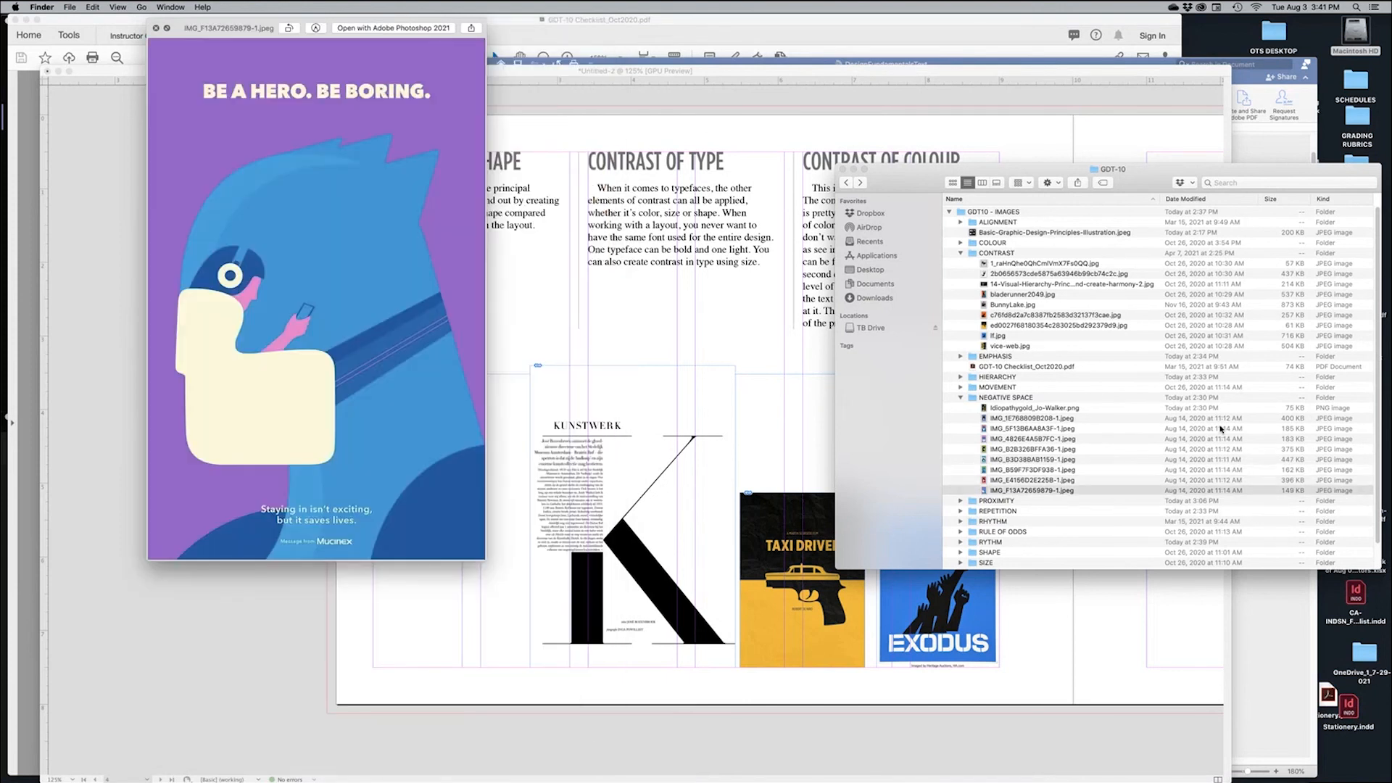
pyautogui.press('Up')
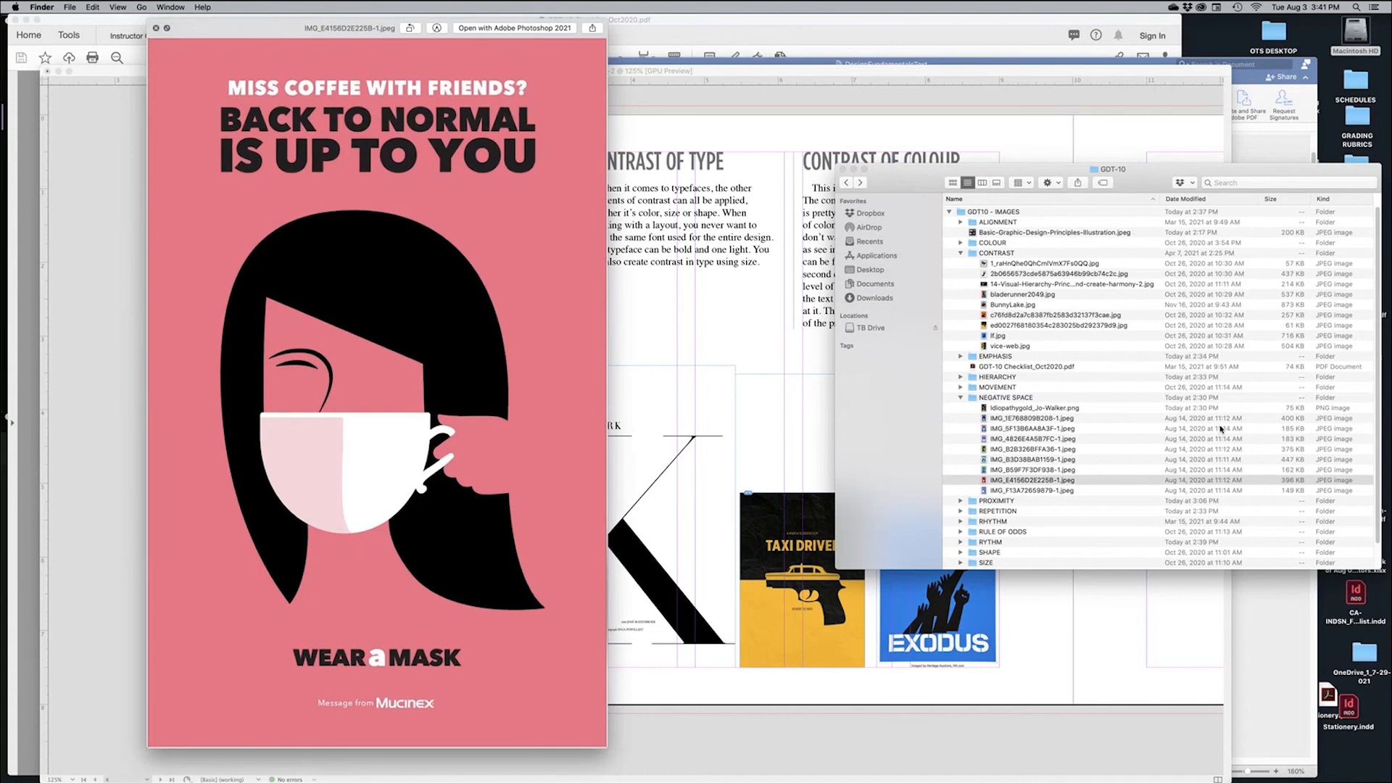
pyautogui.press('Up')
pyautogui.press('Up')
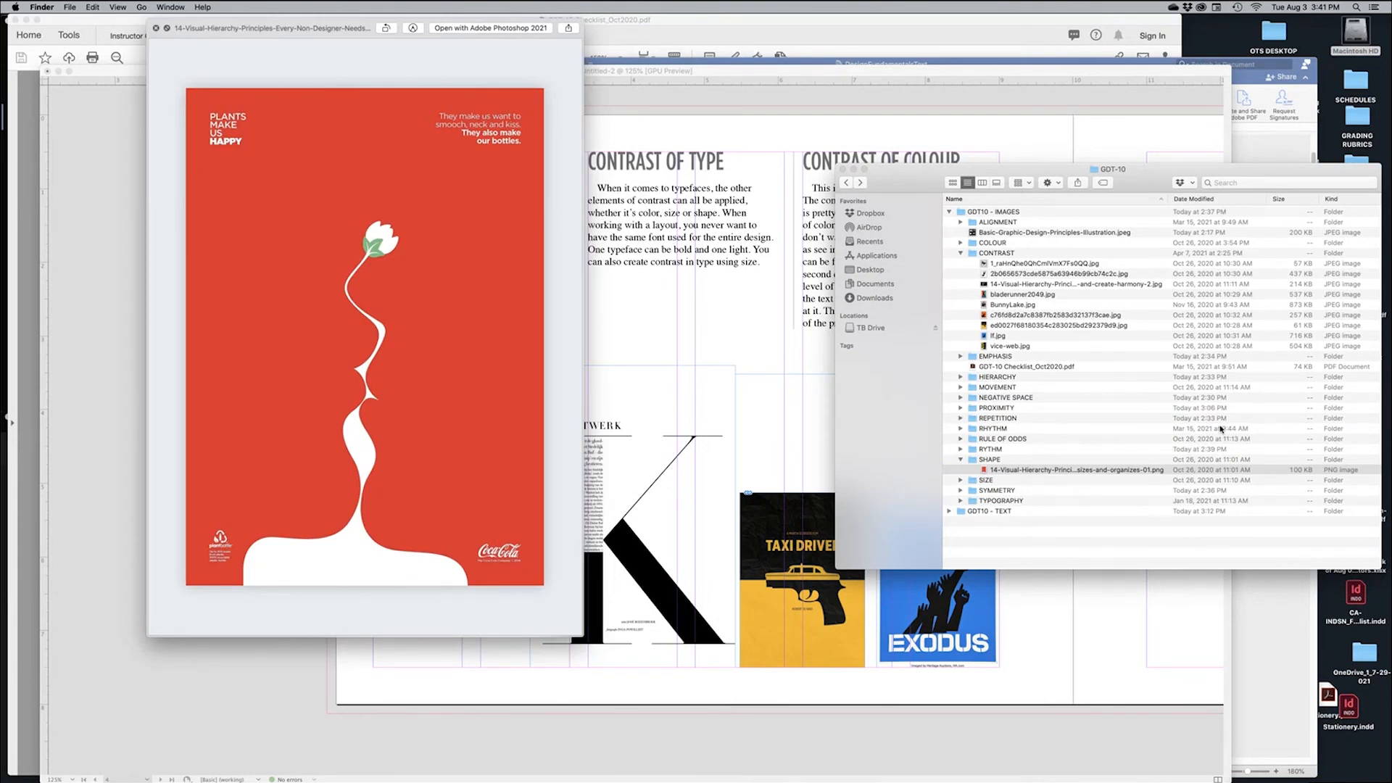
pyautogui.press('space')
# Place the red plant poster PNG, crop it, and scale it up from the bottom-left margin
pyautogui.moveTo(986, 471); pyautogui.dragTo(525, 607)
pyautogui.scroll(5, 430, 529)
pyautogui.moveTo(298, 217); pyautogui.dragTo(328, 262)
pyautogui.moveTo(655, 713); pyautogui.dragTo(622, 672)
pyautogui.press('super+minus')
pyautogui.moveTo(630, 435); pyautogui.dragTo(609, 563)
pyautogui.click(17, 54)
pyautogui.click(206, 42)
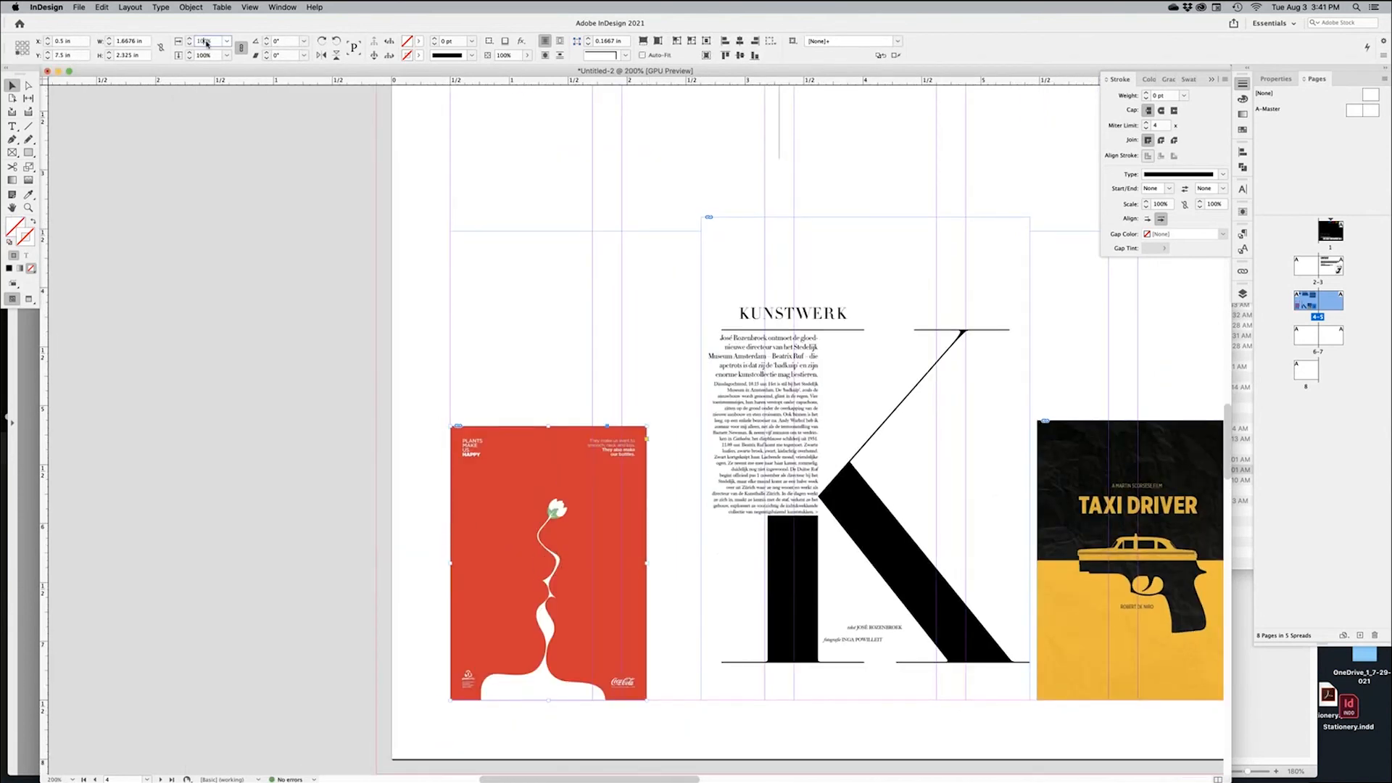
pyautogui.press('Up')
pyautogui.press('Up')
pyautogui.press('Up')
pyautogui.press('Up')
pyautogui.press('Up')
pyautogui.press('Up')
pyautogui.press('Up')
pyautogui.press('Up')
pyautogui.press('Up')
pyautogui.press('Up')
pyautogui.press('Up')
pyautogui.press('Up')
pyautogui.press('Up')
pyautogui.press('Up')
pyautogui.press('Up')
pyautogui.press('Up')
pyautogui.press('Up')
pyautogui.press('Up')
pyautogui.press('Up')
pyautogui.press('Up')
# Trim the K image's frame and lower it onto the bottom margin with the other images
pyautogui.click(754, 536)
pyautogui.press('super+minus')
pyautogui.hscroll(2, 573, 615)
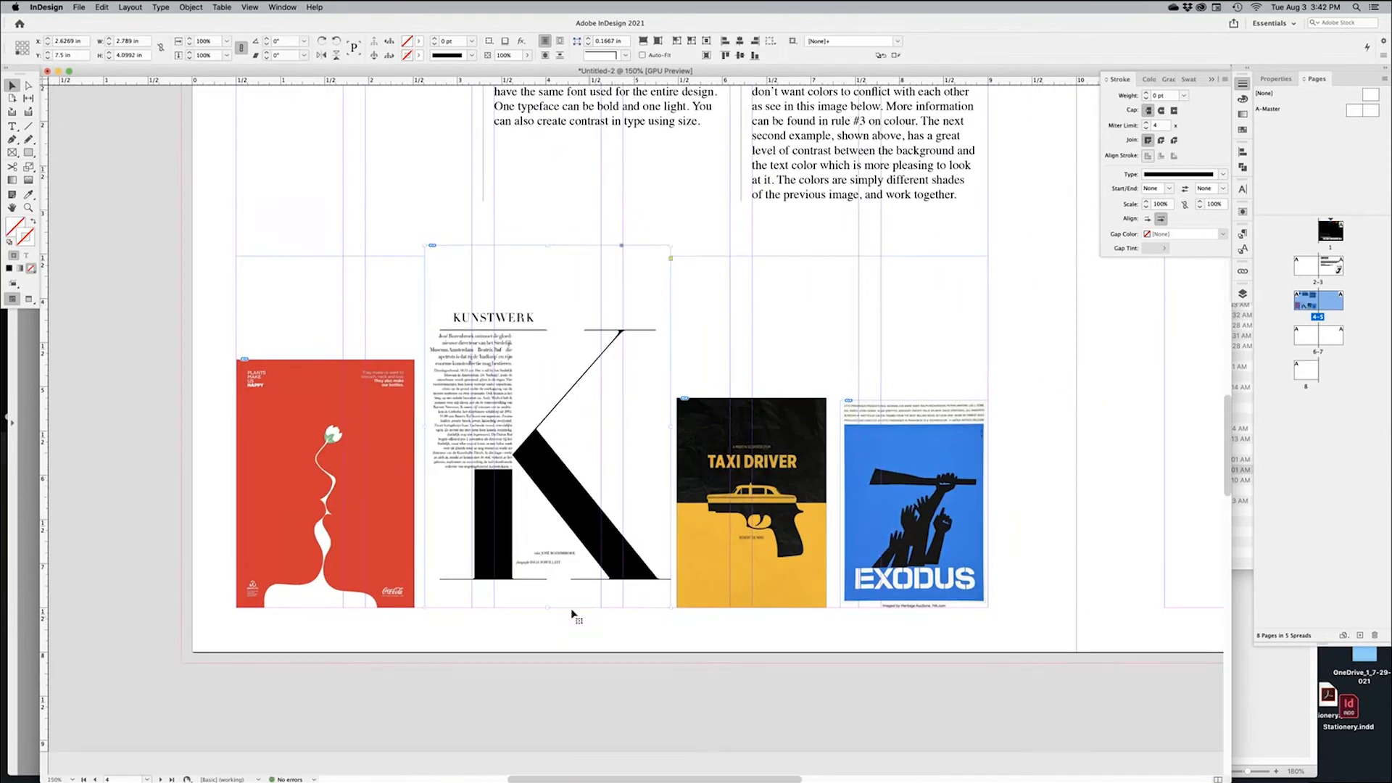
pyautogui.moveTo(548, 608); pyautogui.dragTo(548, 580)
pyautogui.moveTo(588, 492); pyautogui.dragTo(590, 520)
pyautogui.click(619, 662)
pyautogui.press('w')
pyautogui.press('super+minus')
pyautogui.press('super+minus')
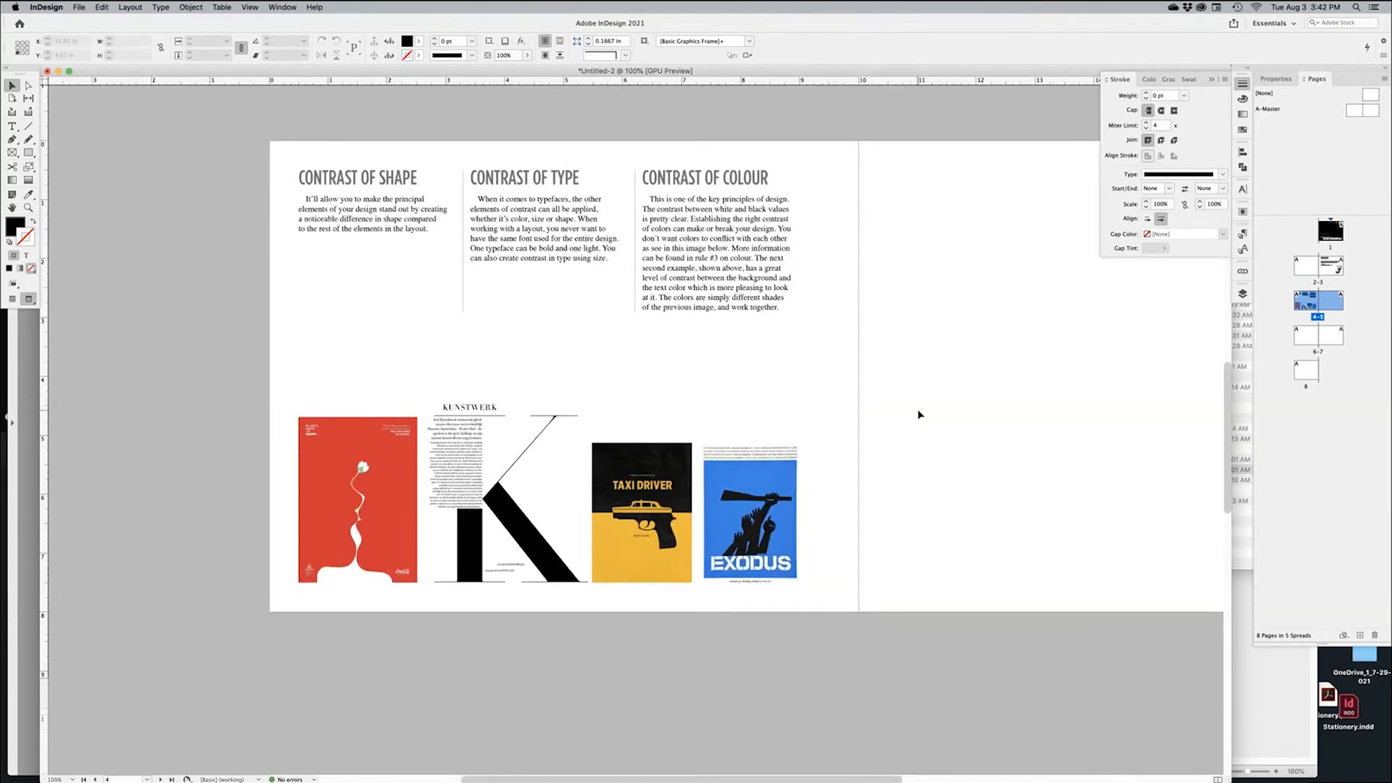
# Zoom out over the booklet, restore guides, and select the cover's DESIGN FUNDAMENTALS title frame
pyautogui.moveTo(834, 338); pyautogui.dragTo(721, 608)
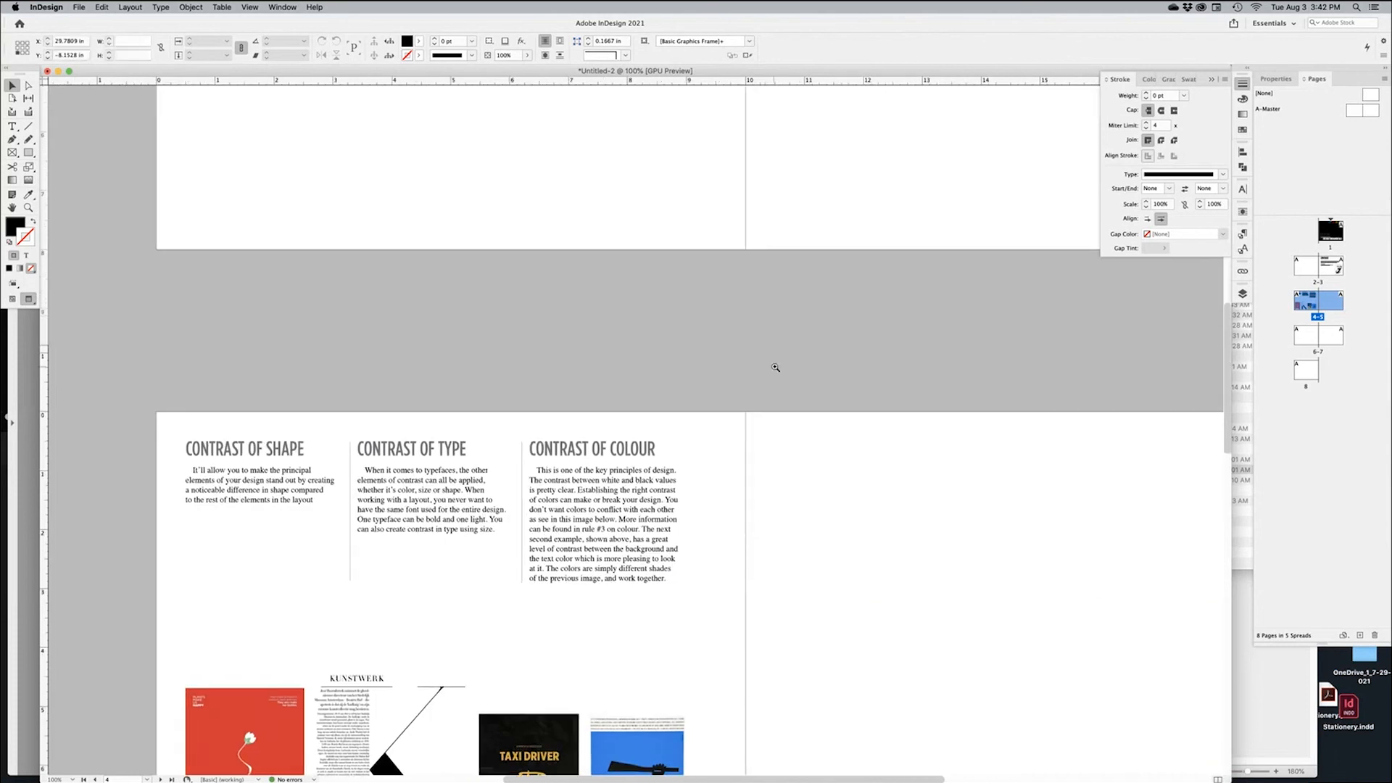
pyautogui.keyDown('alt'); pyautogui.keyDown('super'); pyautogui.click(776, 366); pyautogui.keyUp('super'); pyautogui.keyUp('alt')
pyautogui.scroll(3, 801, 422)
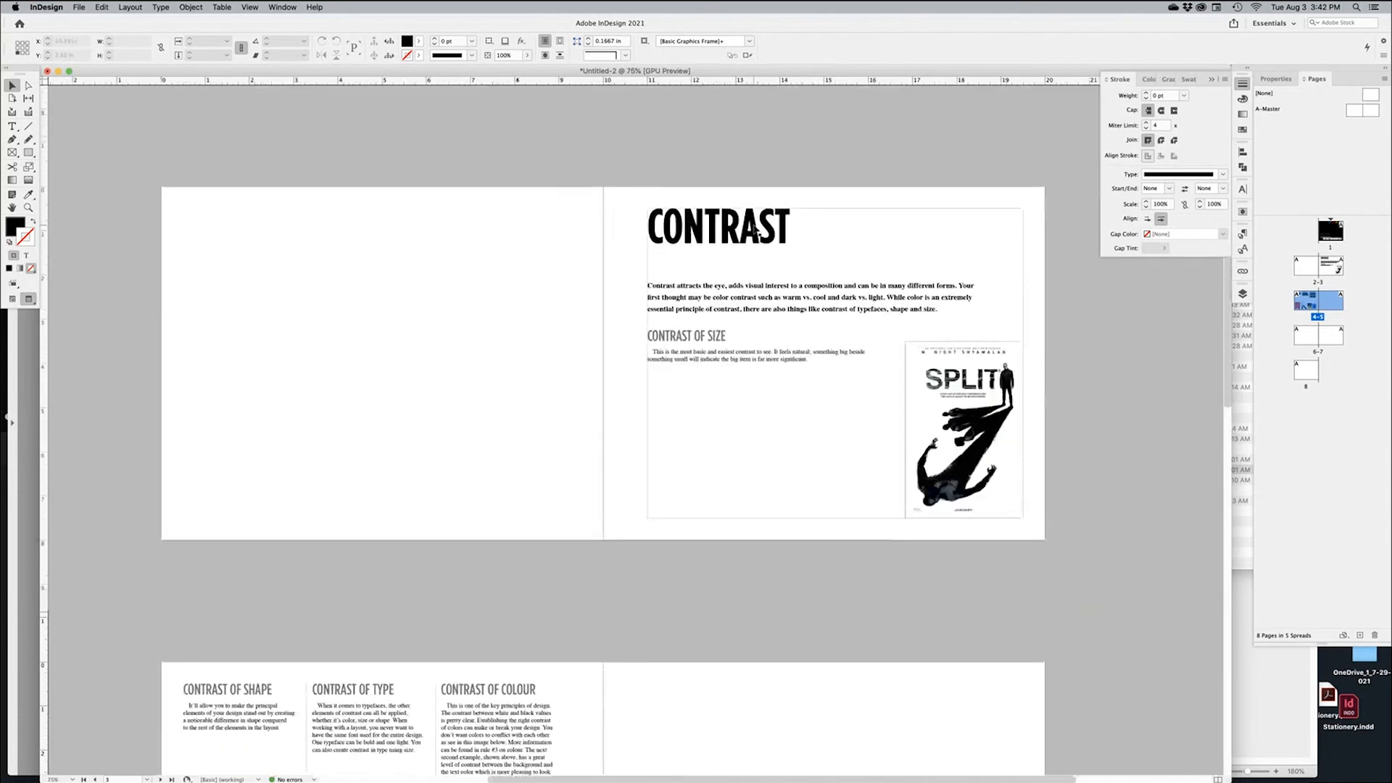
pyautogui.scroll(-2, 748, 260)
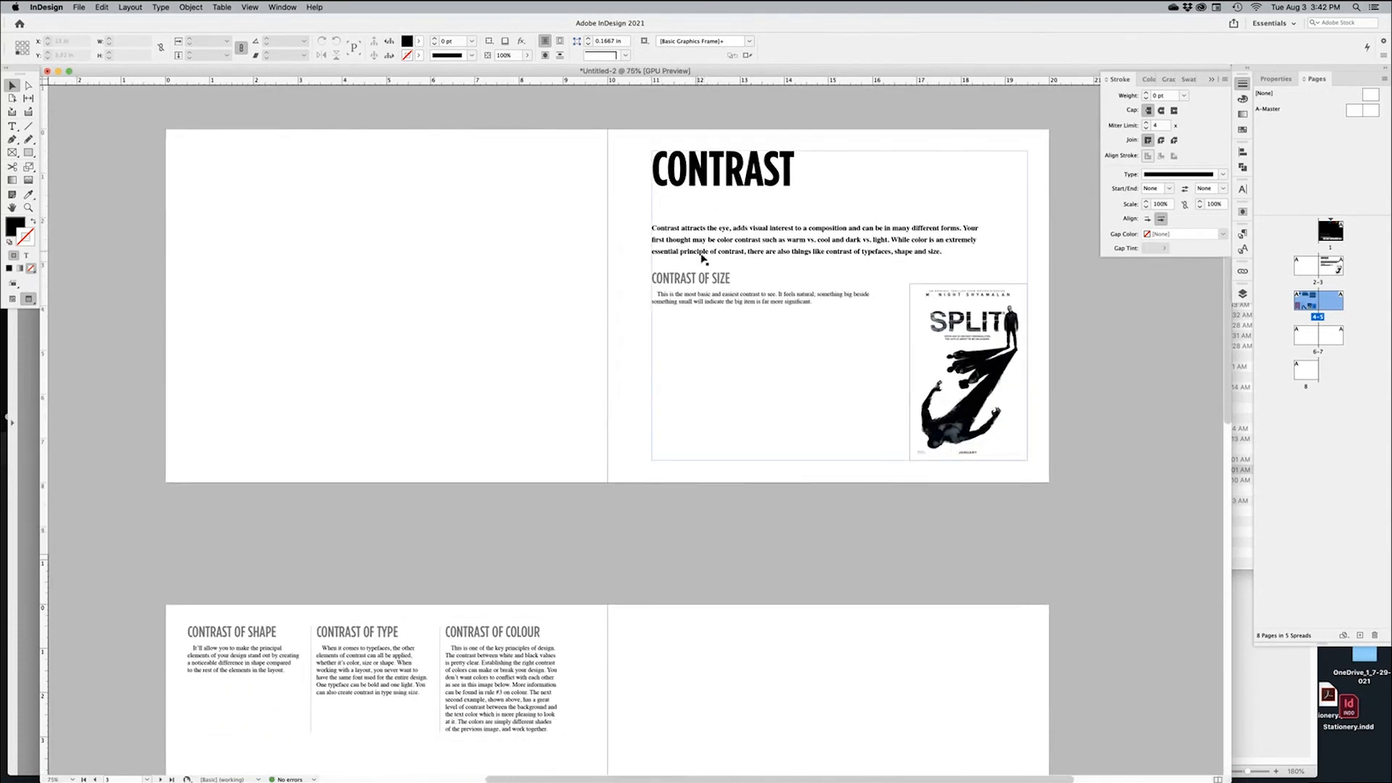
pyautogui.press('super+minus')
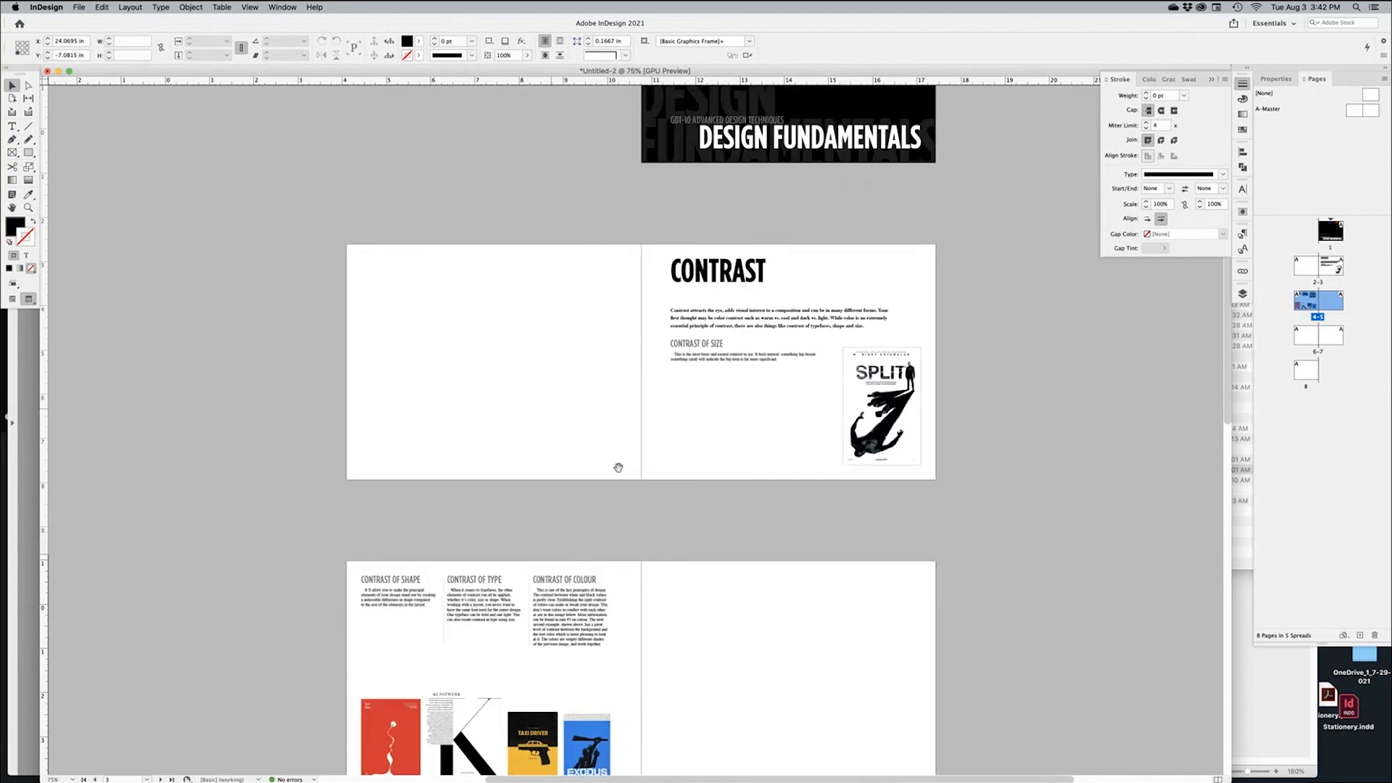
pyautogui.scroll(-2, 648, 443)
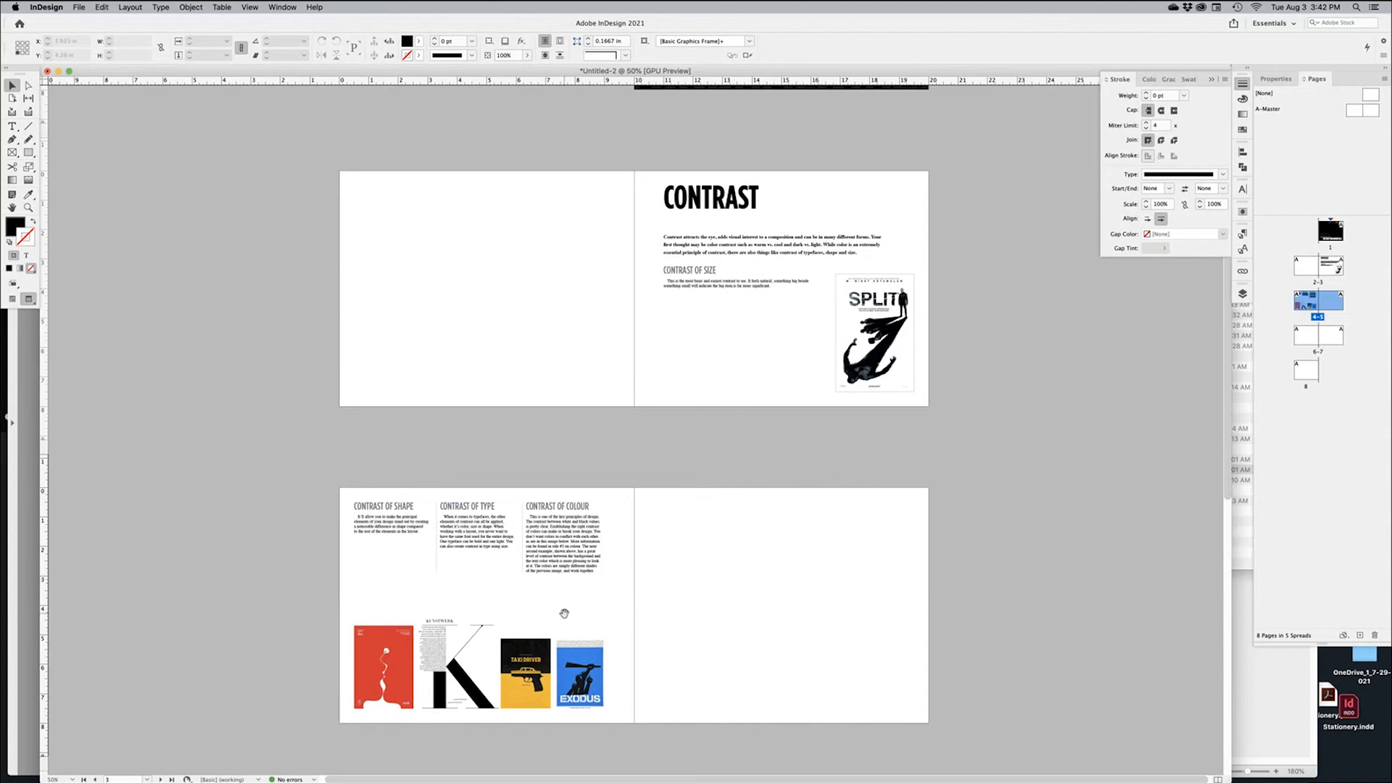
pyautogui.scroll(-1, 563, 614)
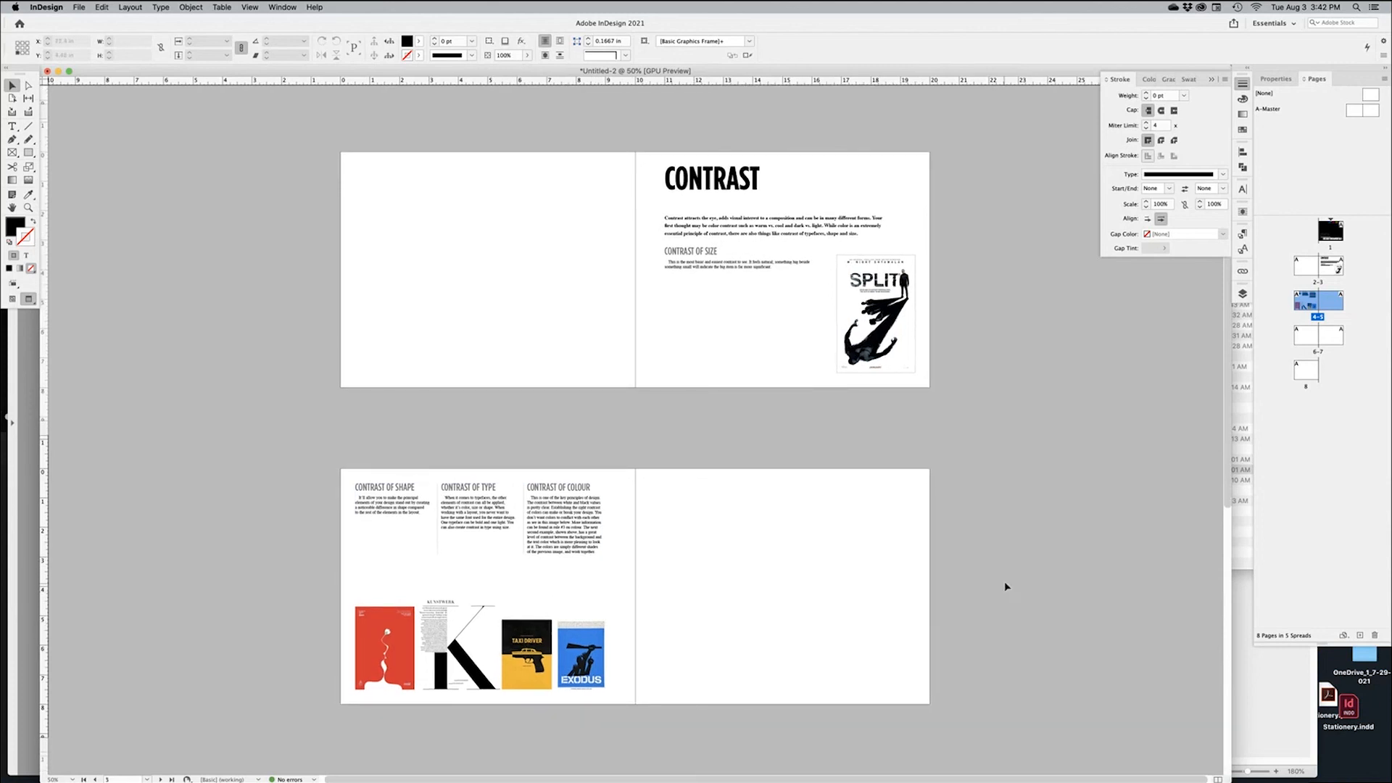
pyautogui.press('w')
pyautogui.scroll(10, 856, 411)
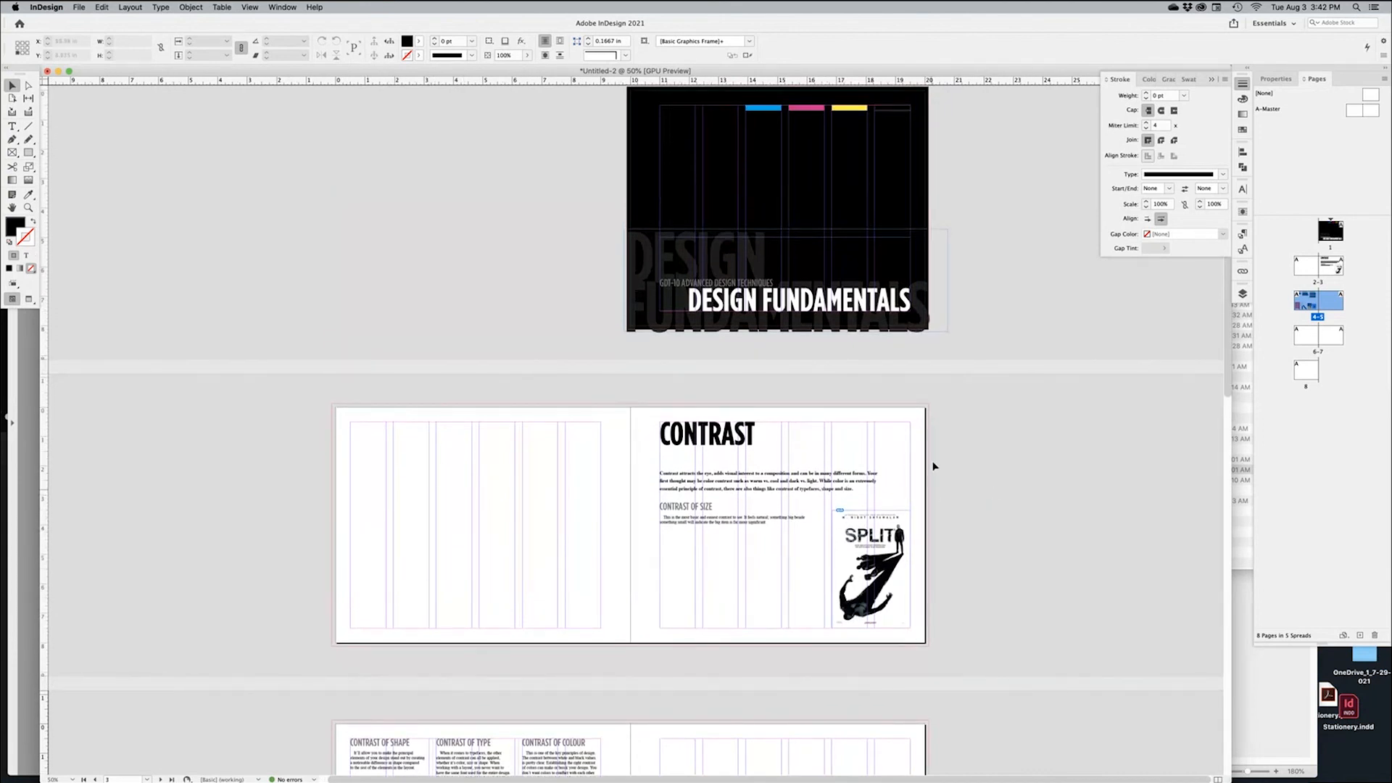
pyautogui.click(922, 627)
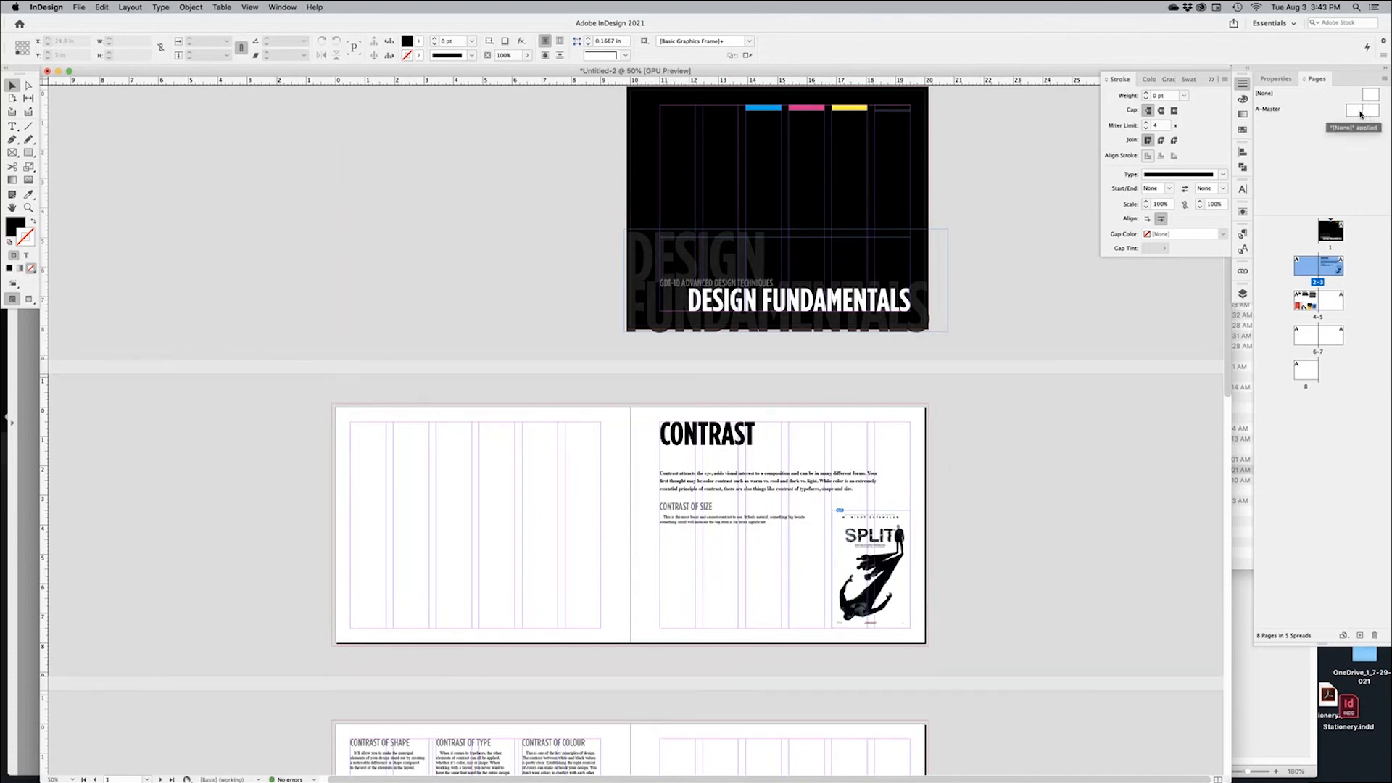
pyautogui.click(714, 297)
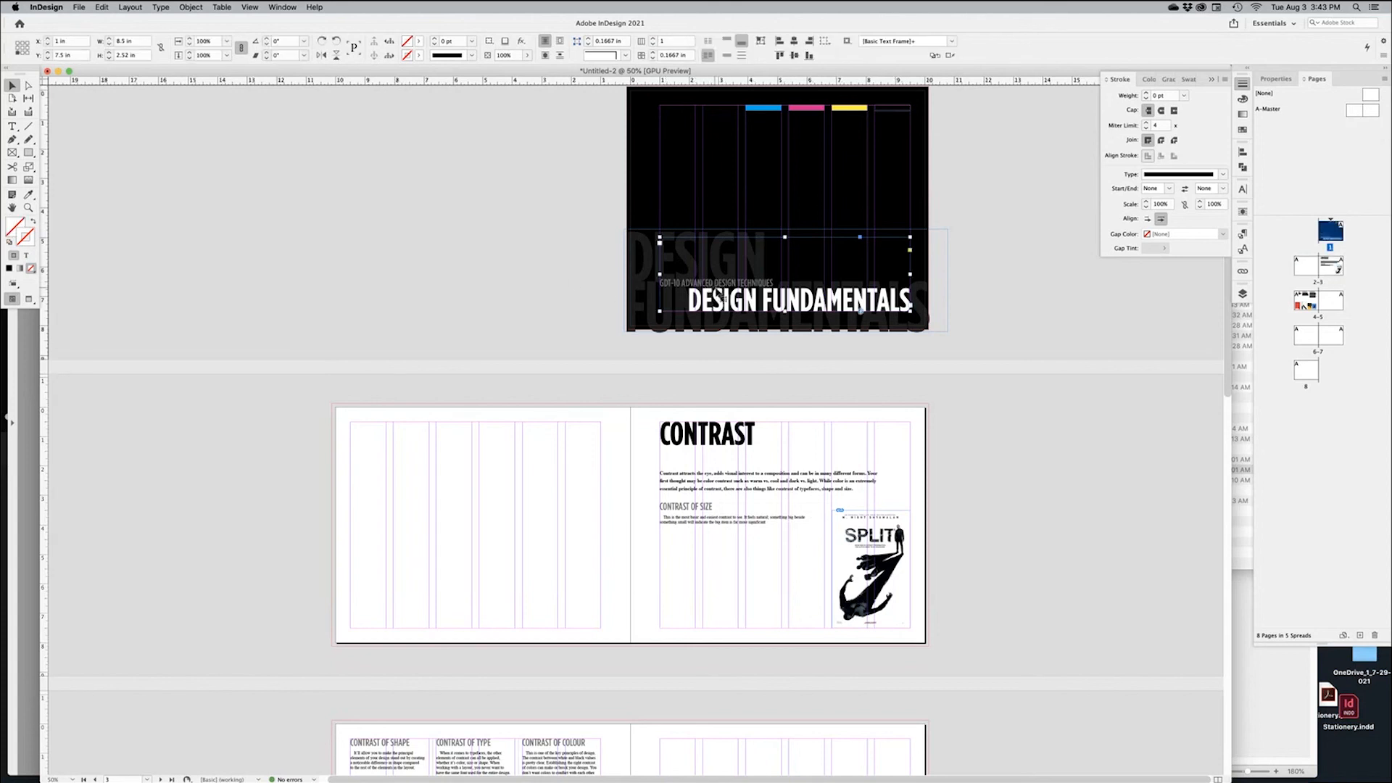
# Paste the course title frame onto the A-Master and give it Title formatting at 8 pt
pyautogui.doubleClick(1364, 112)
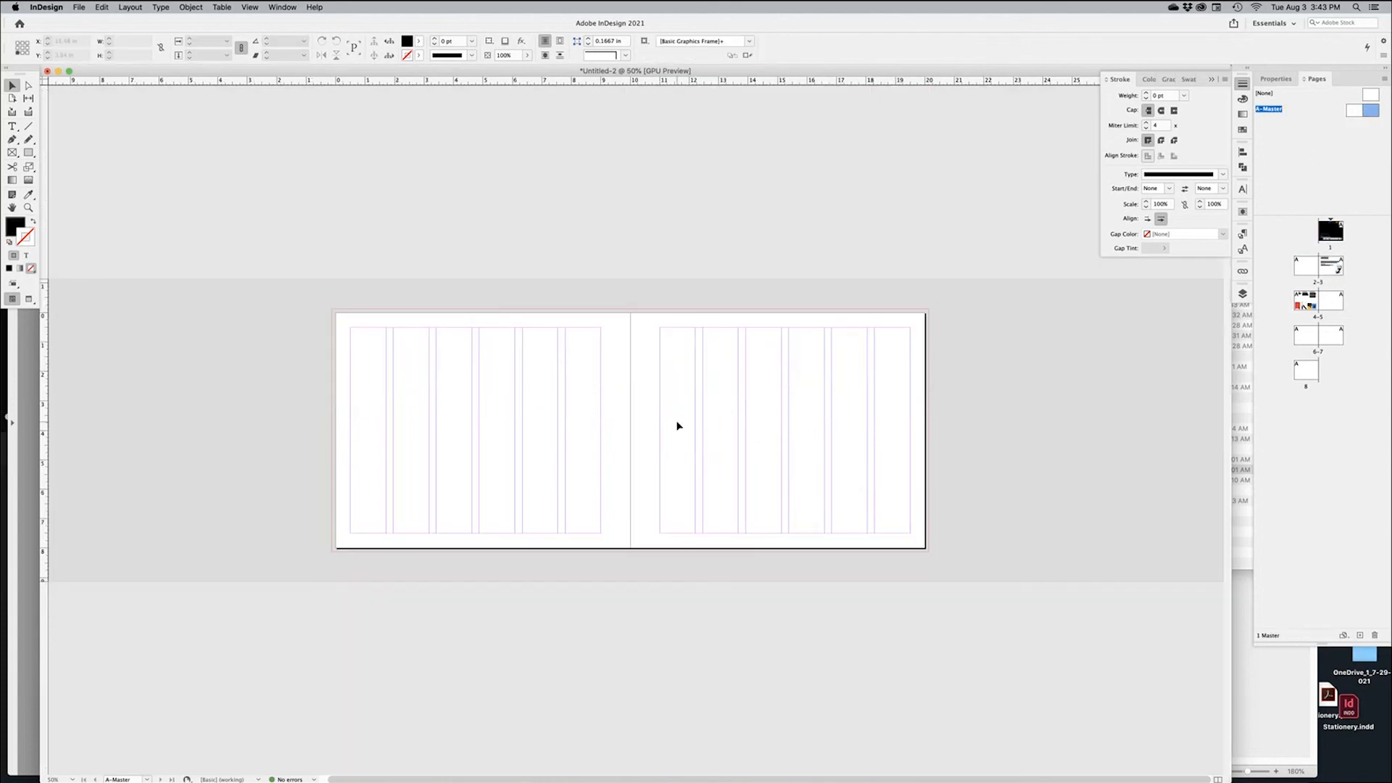
pyautogui.press('super+v')
pyautogui.press('super+equal')
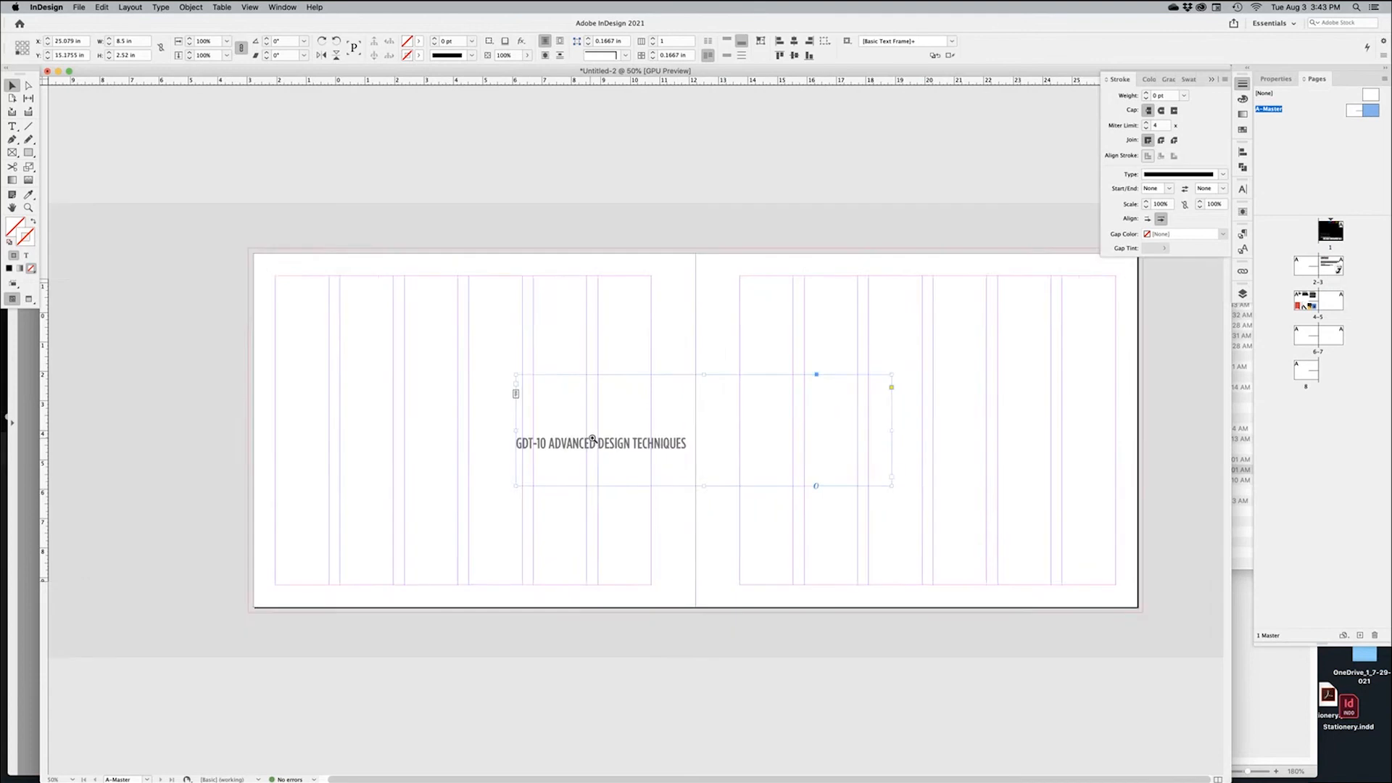
pyautogui.press('super+equal')
pyautogui.doubleClick(646, 472)
pyautogui.press('super+a')
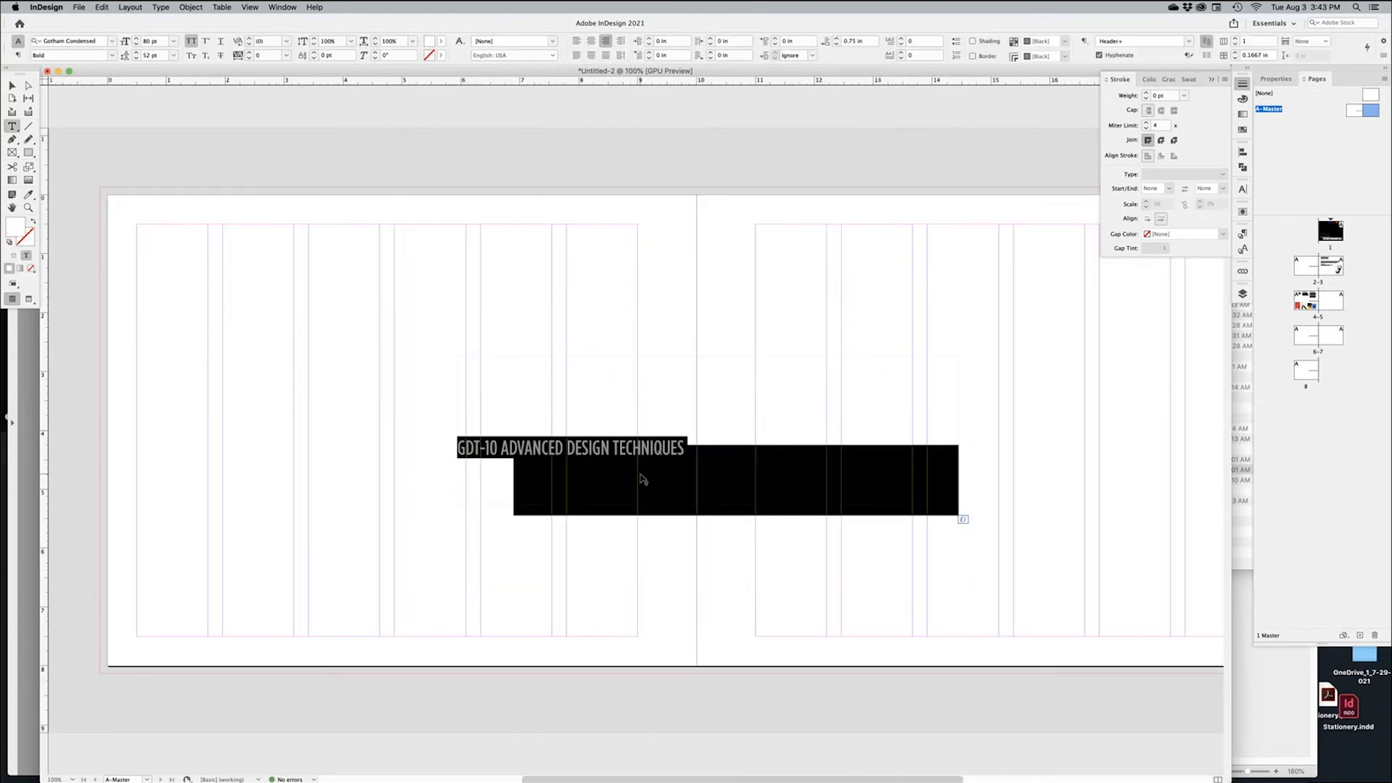
pyautogui.click(30, 196)
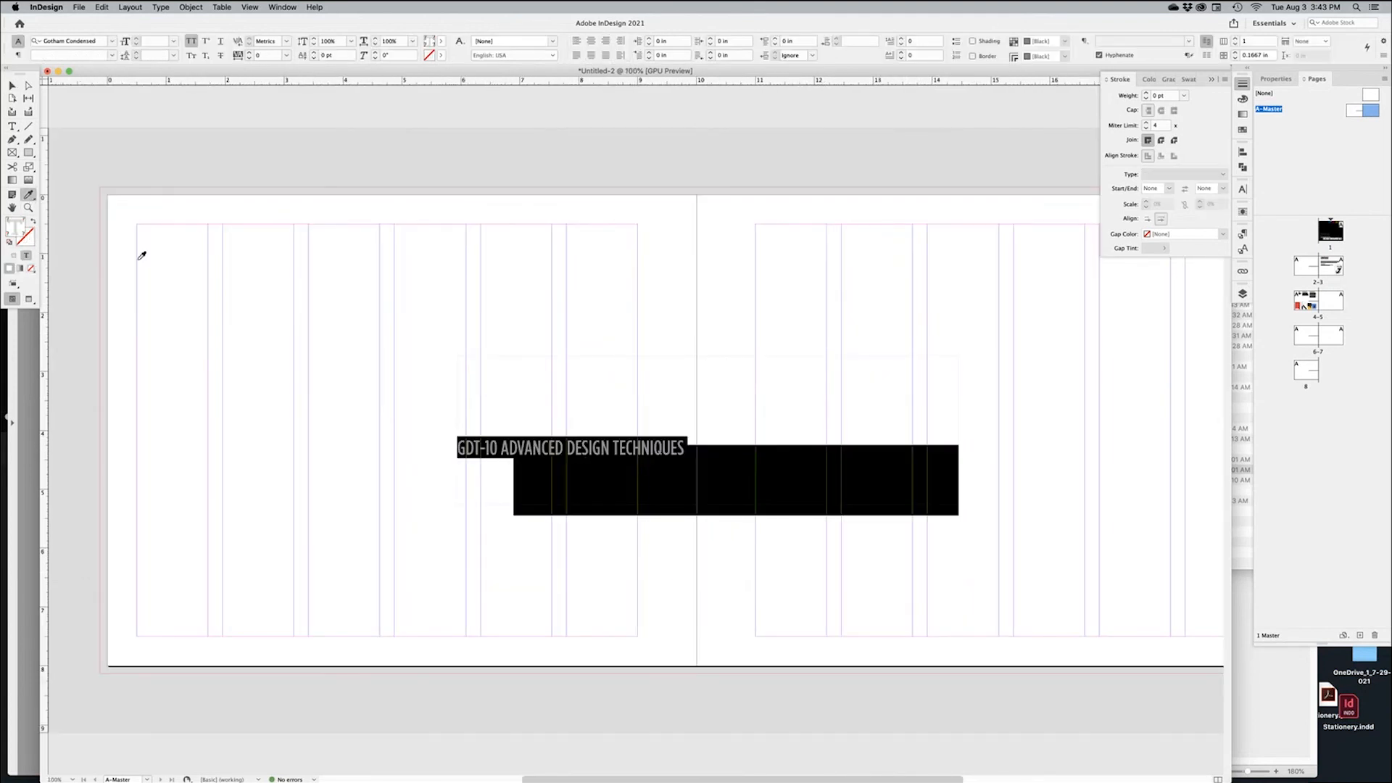
pyautogui.click(527, 442)
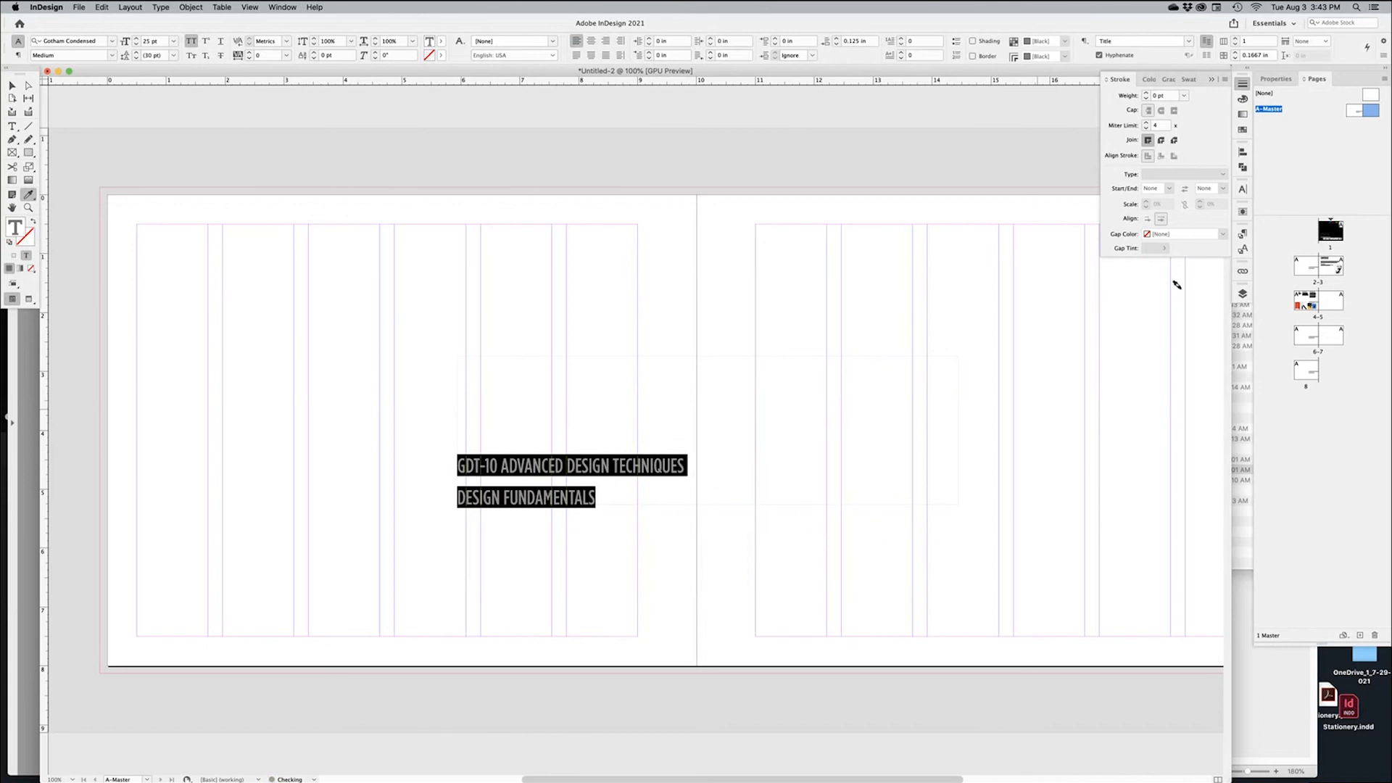
pyautogui.click(14, 127)
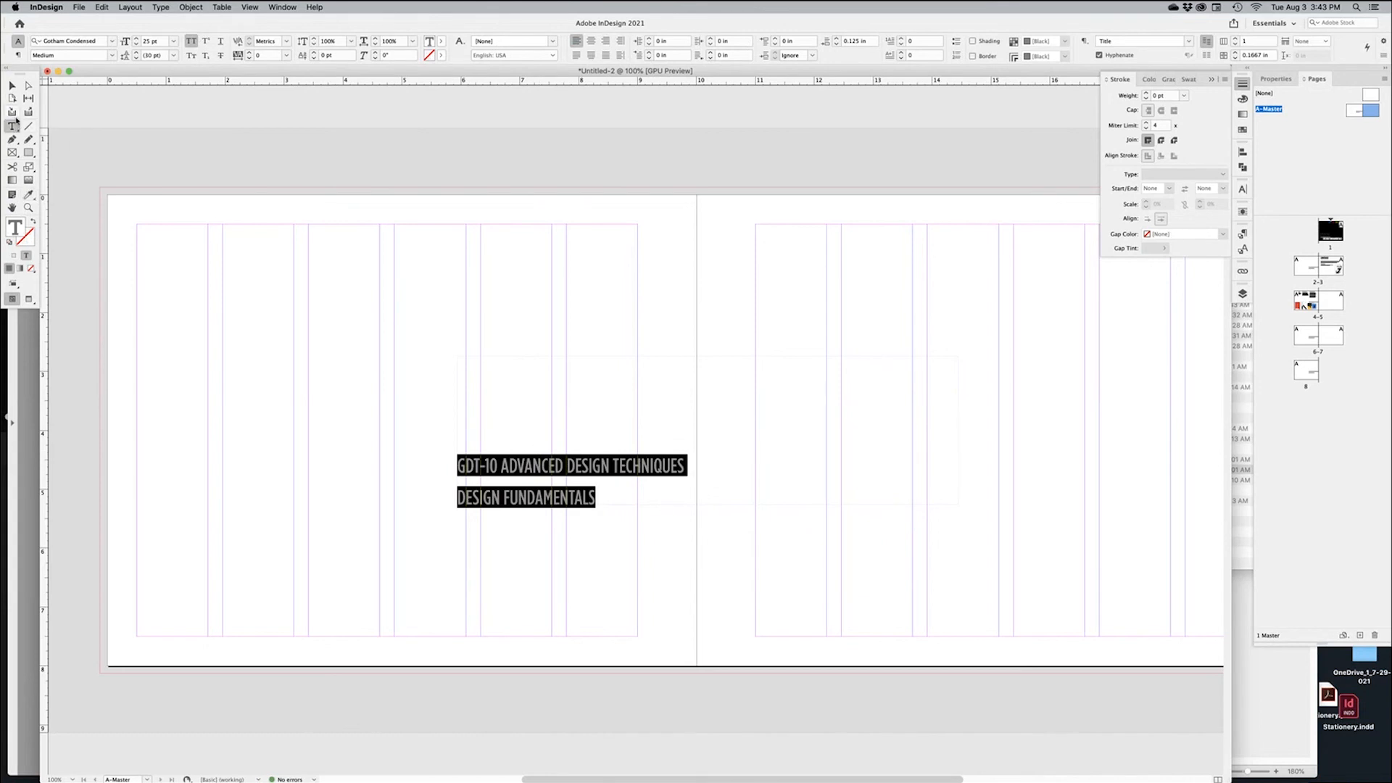
pyautogui.click(135, 44)
pyautogui.click(535, 482)
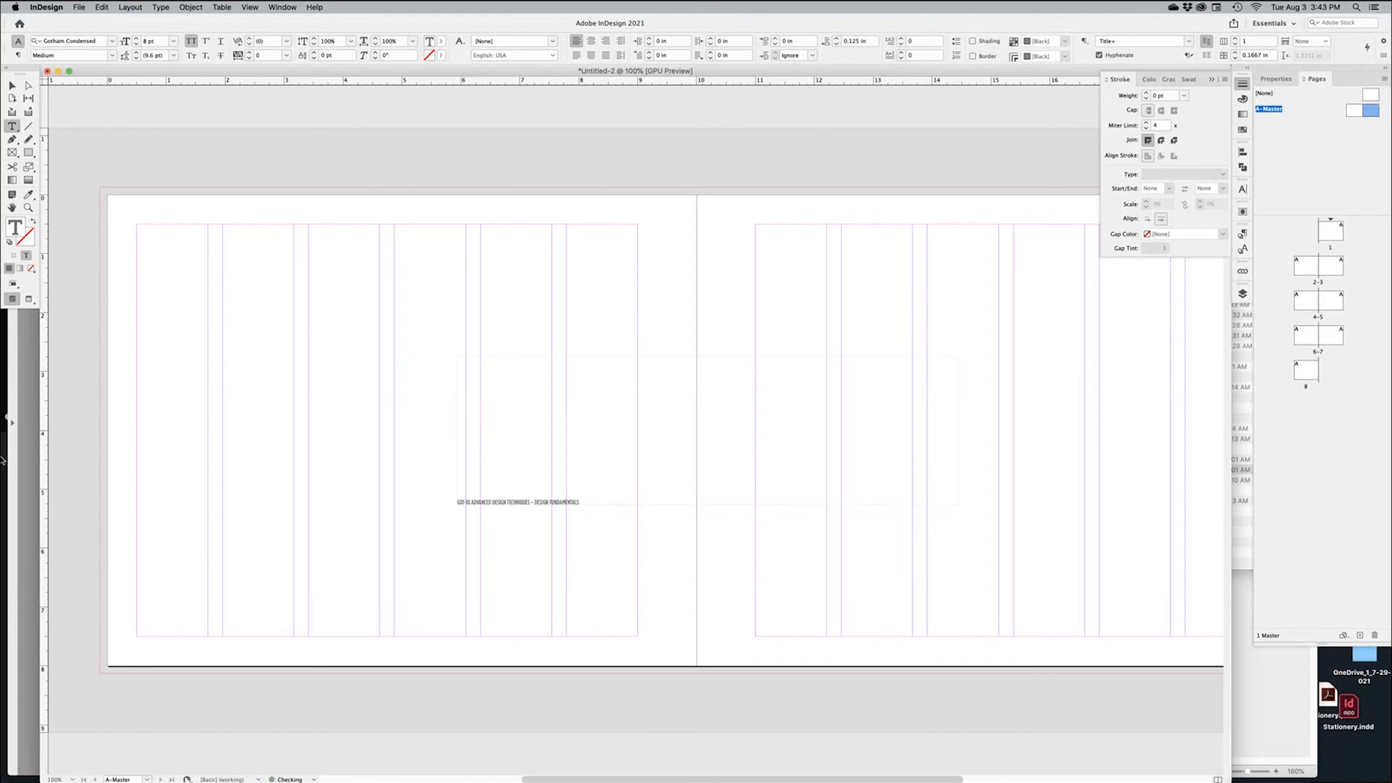
# Colour the words DESIGN FUNDAMENTALS solid [Black] at 100% tint
pyautogui.press('super+equal')
pyautogui.press('super+equal')
pyautogui.press('super+equal')
pyautogui.press('super+equal')
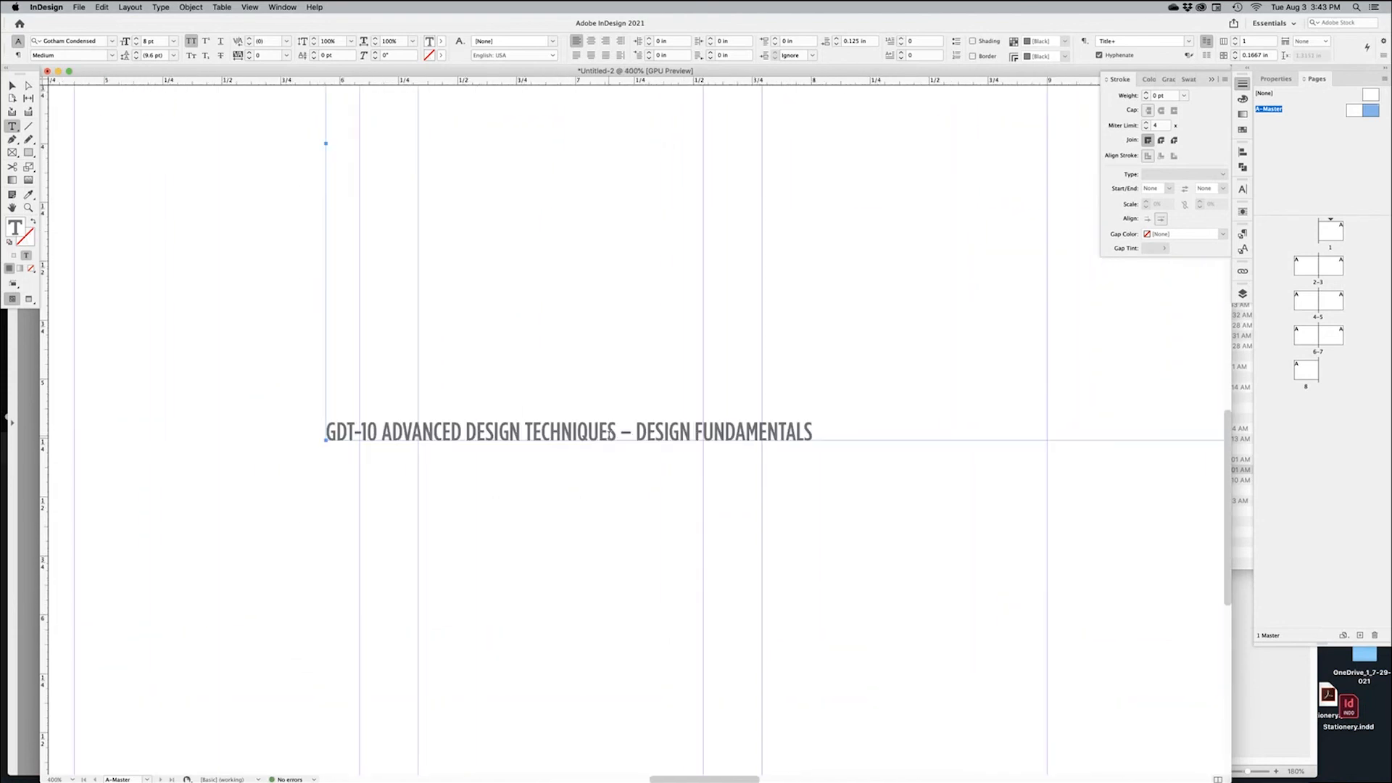
pyautogui.moveTo(642, 431); pyautogui.dragTo(858, 442)
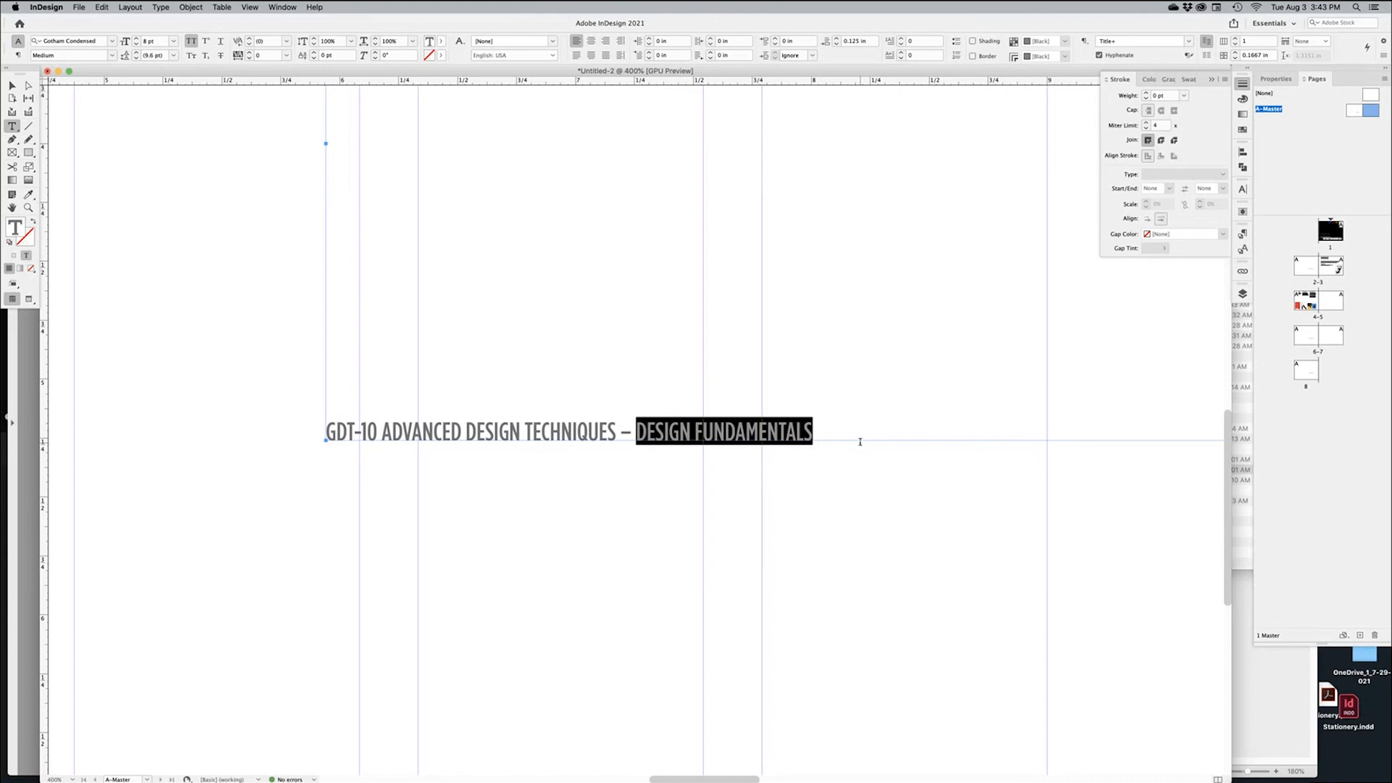
pyautogui.click(1243, 131)
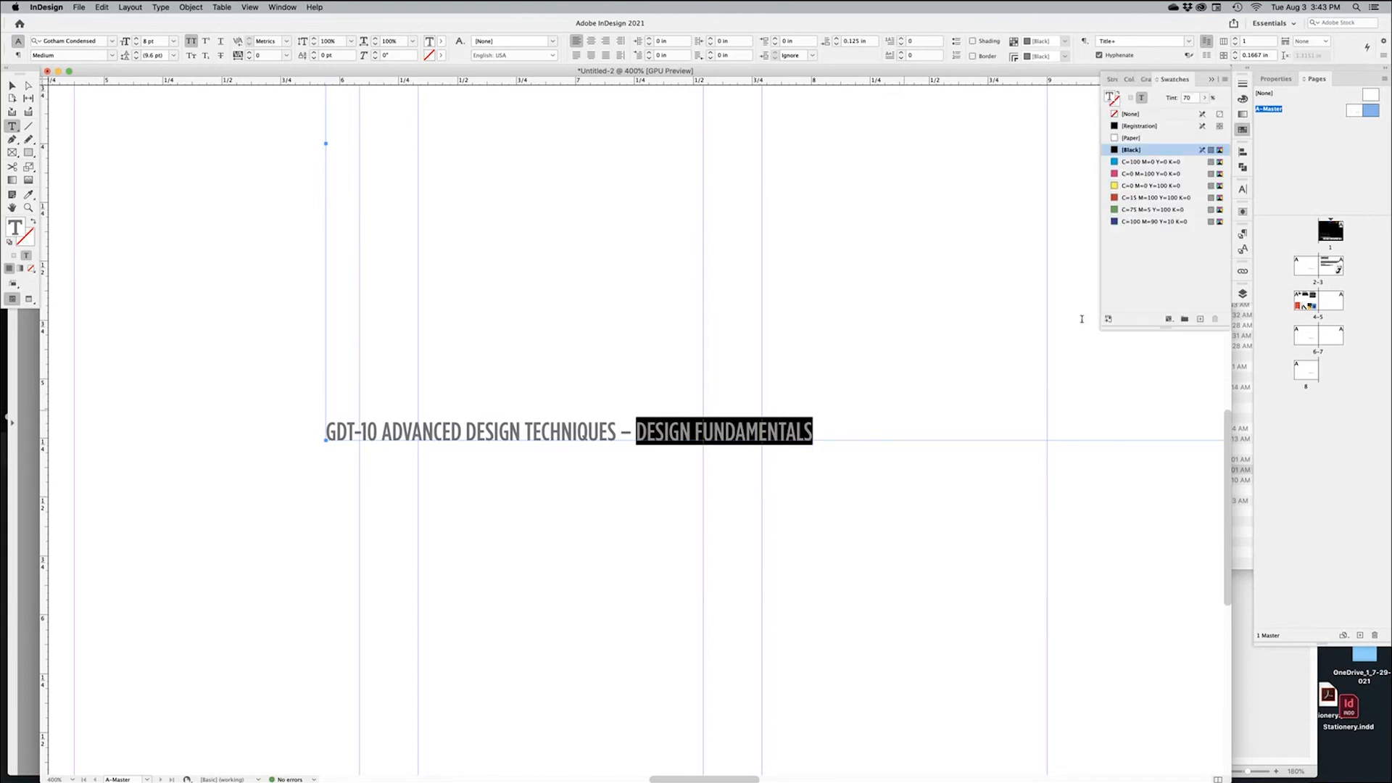
pyautogui.click(1162, 151)
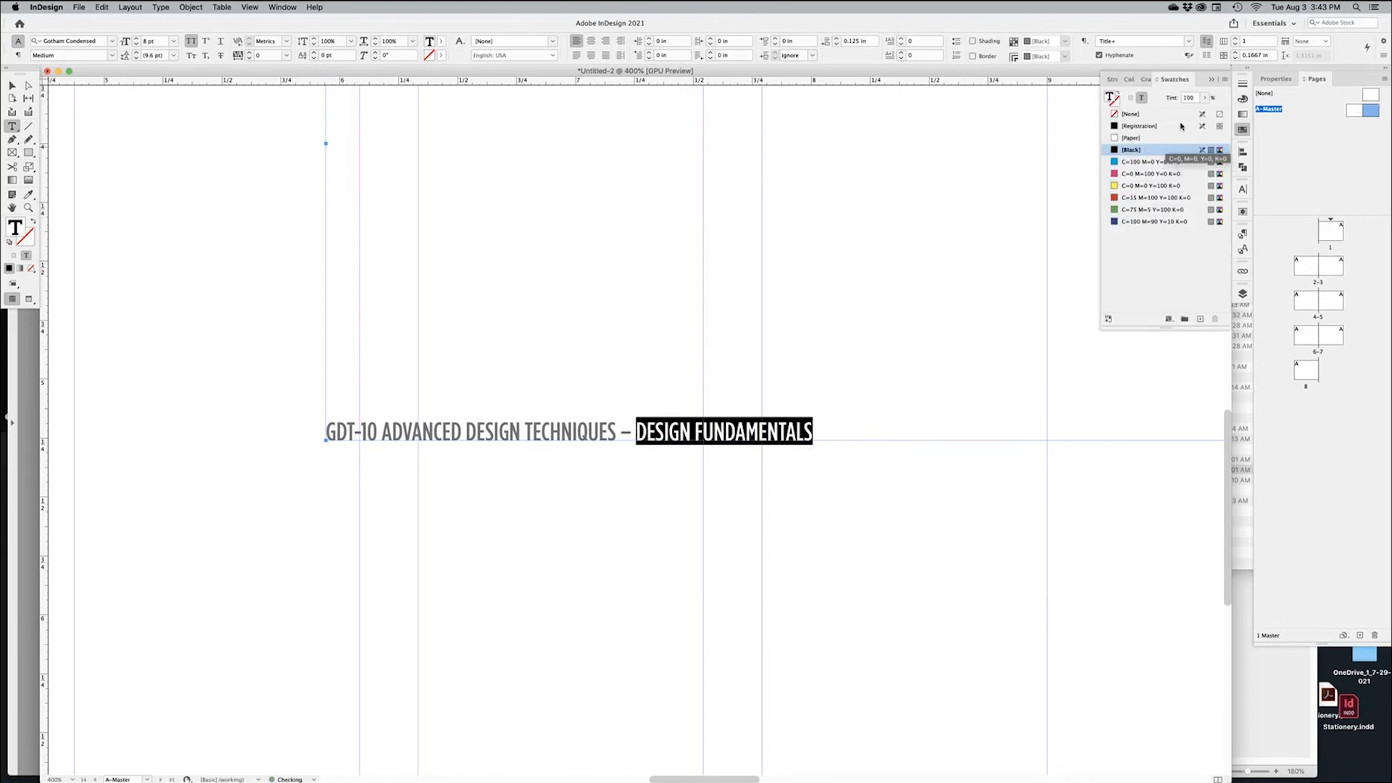
pyautogui.click(12, 85)
# Zoom back out and move the title frame toward the page's lower left
pyautogui.click(61, 136)
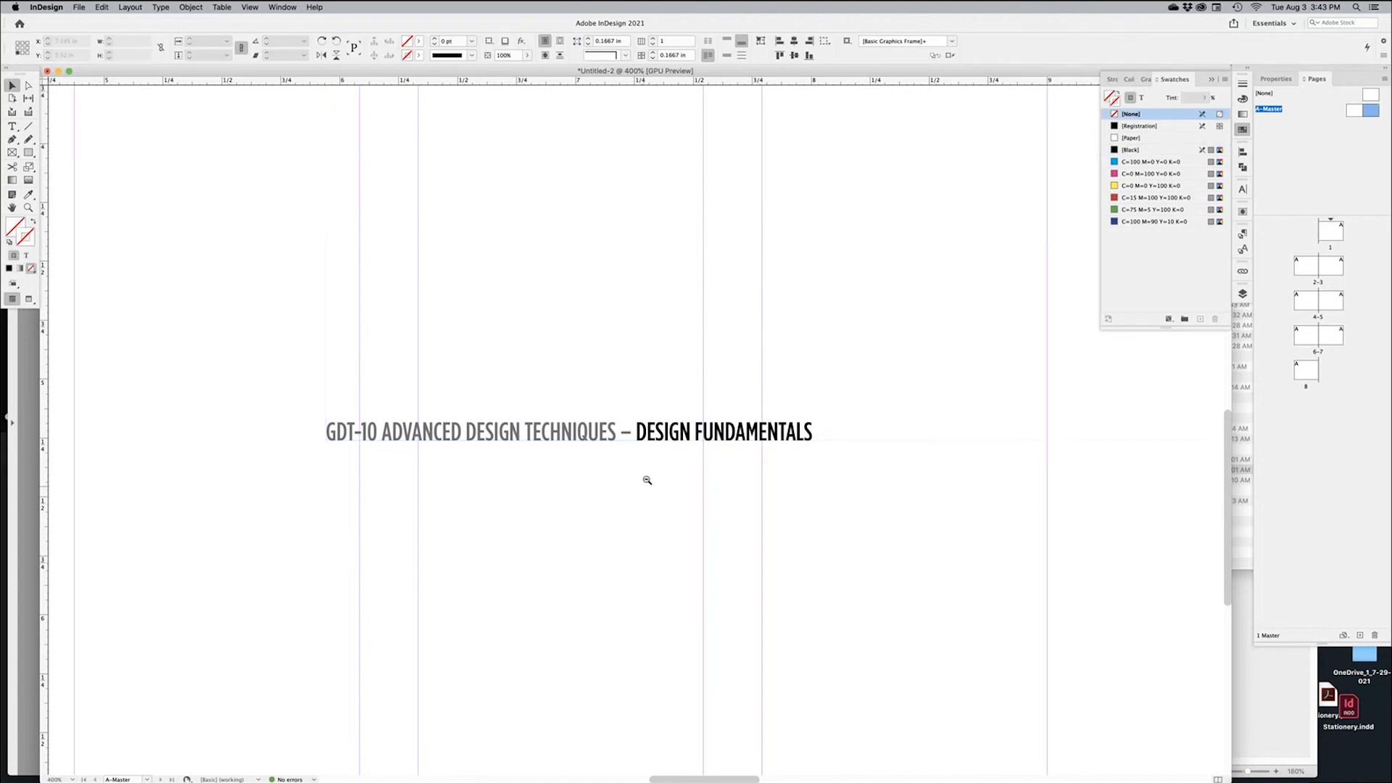
pyautogui.keyDown('alt'); pyautogui.keyDown('super'); pyautogui.click(647, 478); pyautogui.keyUp('super'); pyautogui.keyUp('alt')
pyautogui.keyDown('alt'); pyautogui.keyDown('super'); pyautogui.click(649, 475); pyautogui.keyUp('super'); pyautogui.keyUp('alt')
pyautogui.keyDown('alt'); pyautogui.keyDown('super'); pyautogui.click(650, 475); pyautogui.keyUp('super'); pyautogui.keyUp('alt')
pyautogui.moveTo(628, 469); pyautogui.dragTo(839, 483)
pyautogui.keyDown('alt'); pyautogui.keyDown('super'); pyautogui.click(839, 483); pyautogui.keyUp('super'); pyautogui.keyUp('alt')
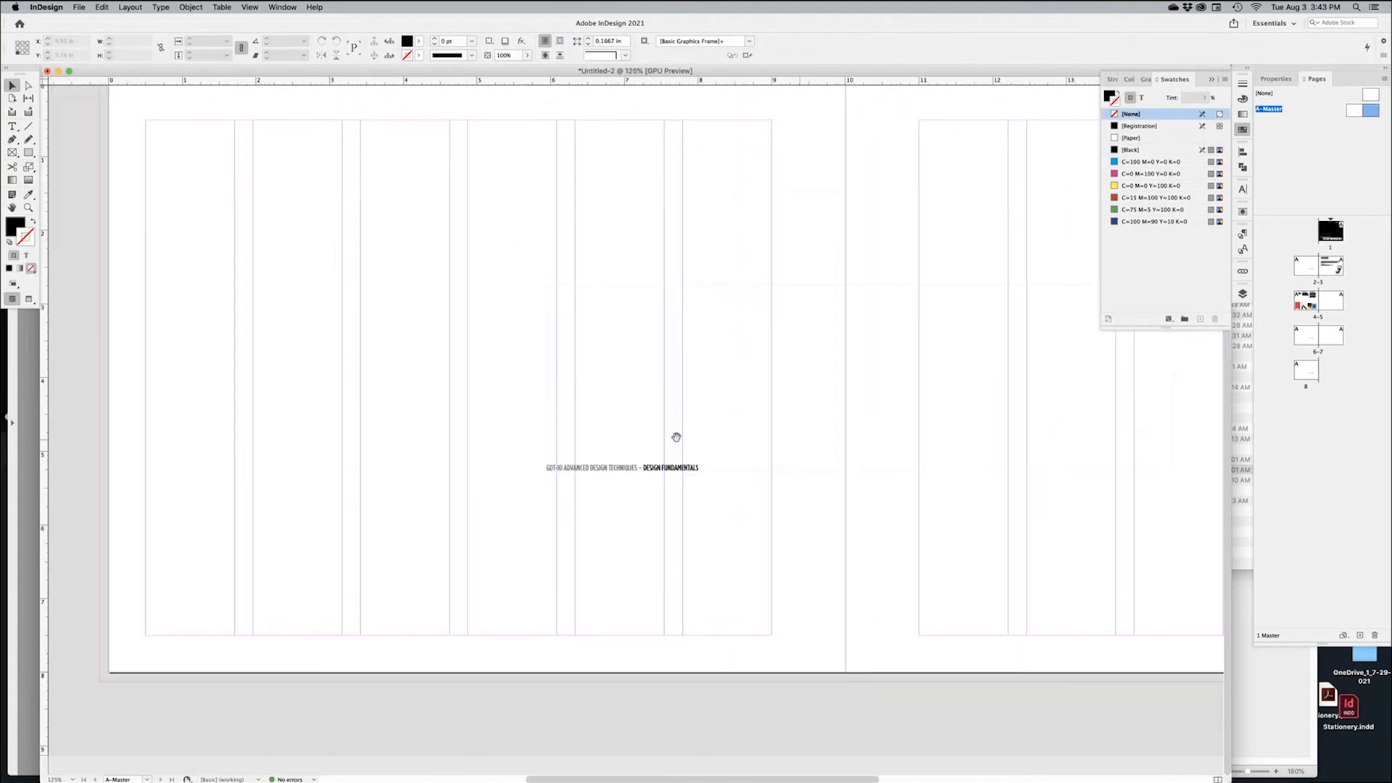
pyautogui.click(653, 454)
pyautogui.moveTo(942, 348); pyautogui.dragTo(601, 491)
# Fit the title frame to its text, align it bottom-left, and stretch it to the page edge
pyautogui.rightClick(601, 491)
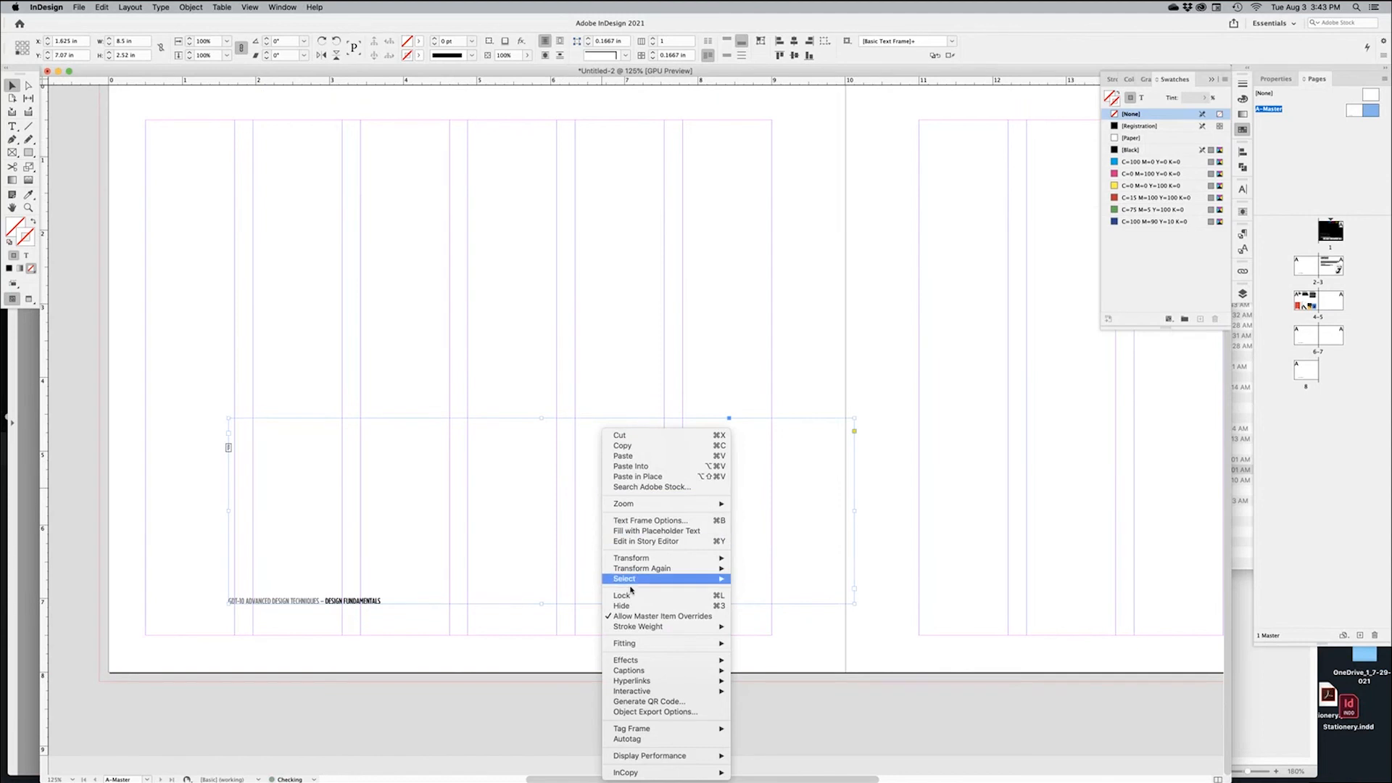
pyautogui.moveTo(640, 644)
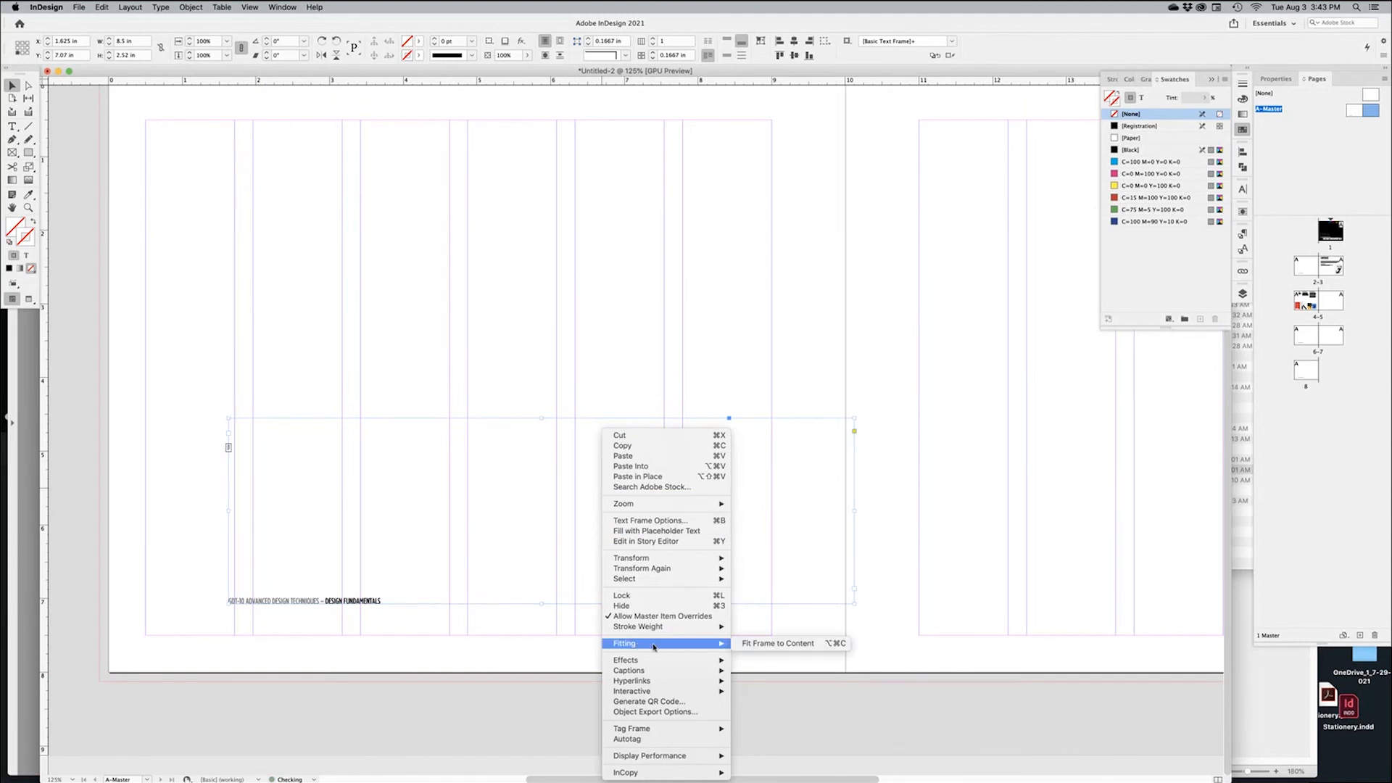
pyautogui.click(760, 644)
pyautogui.moveTo(323, 423); pyautogui.dragTo(563, 585)
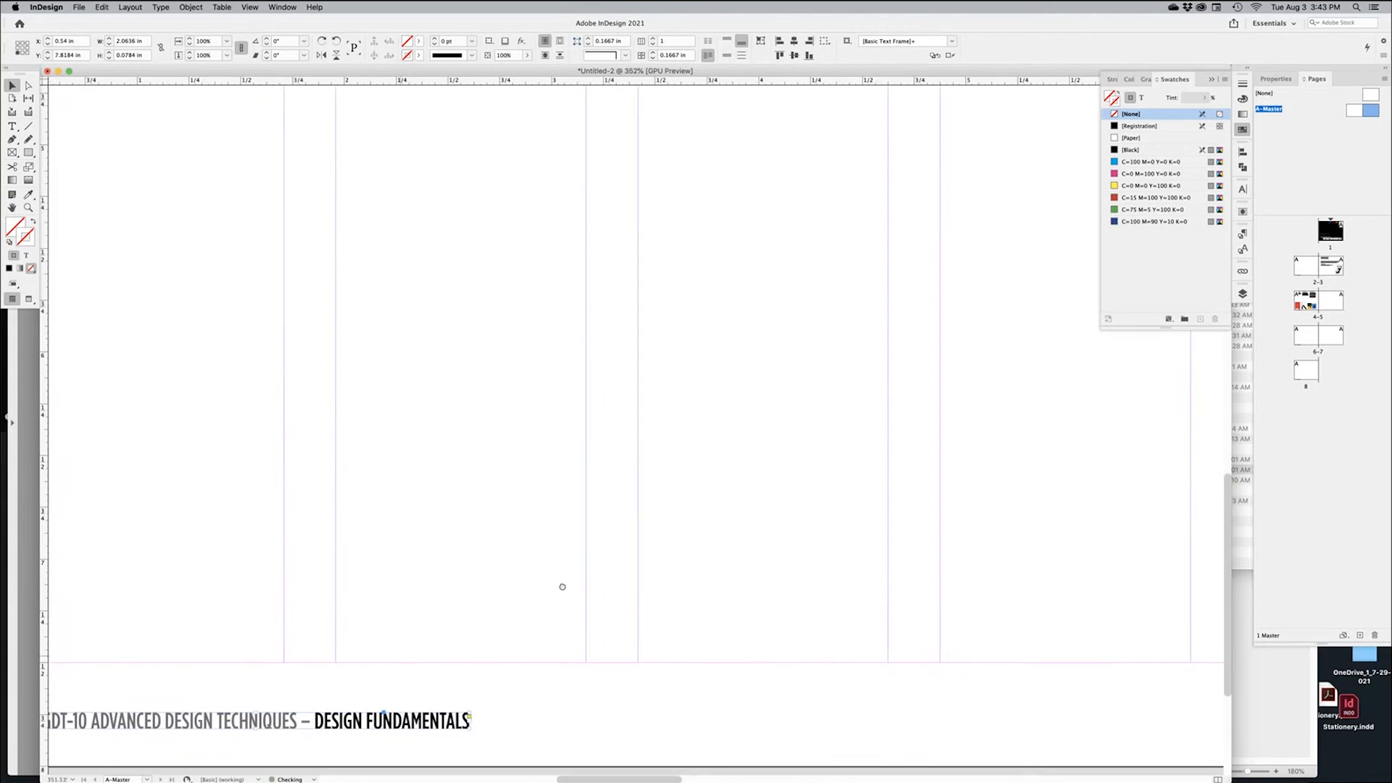
pyautogui.moveTo(344, 682); pyautogui.dragTo(786, 537)
pyautogui.moveTo(710, 584); pyautogui.dragTo(692, 564)
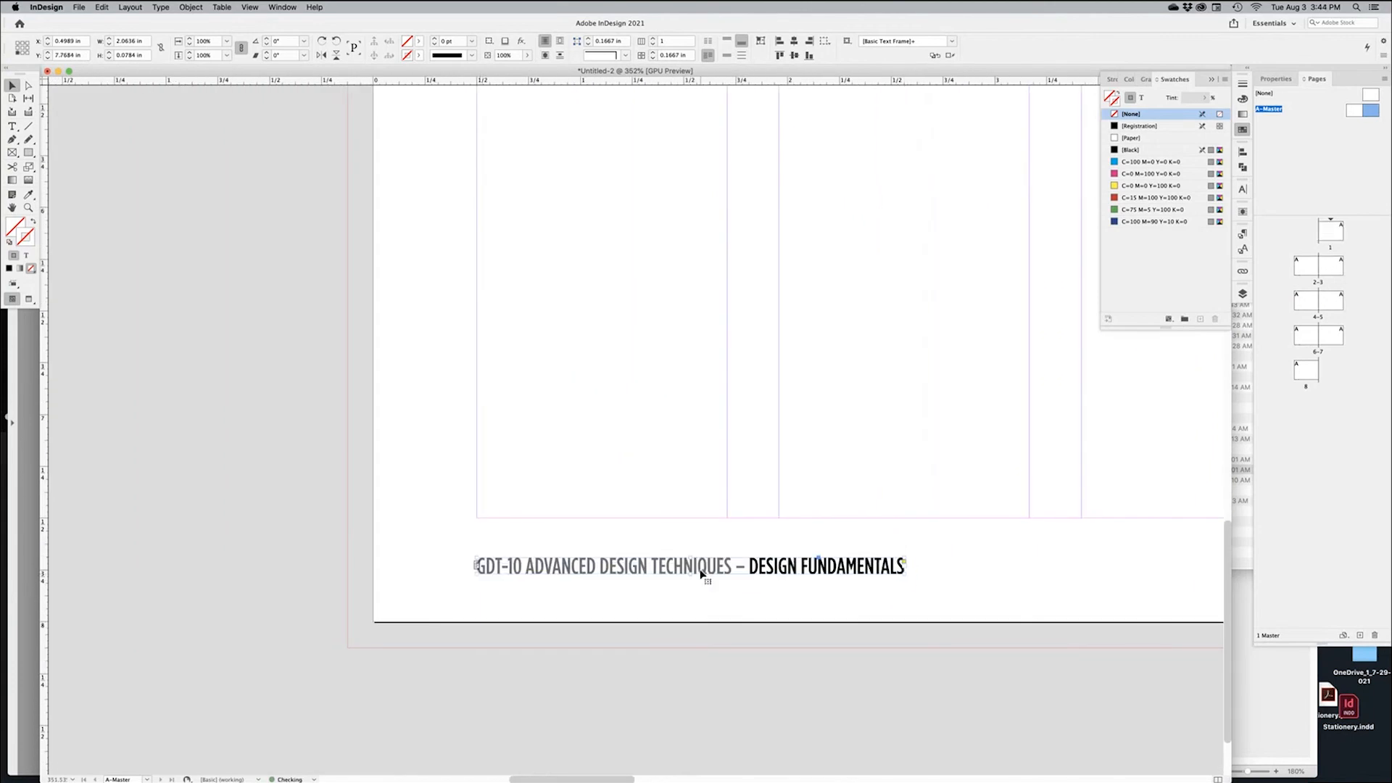
pyautogui.click(737, 613)
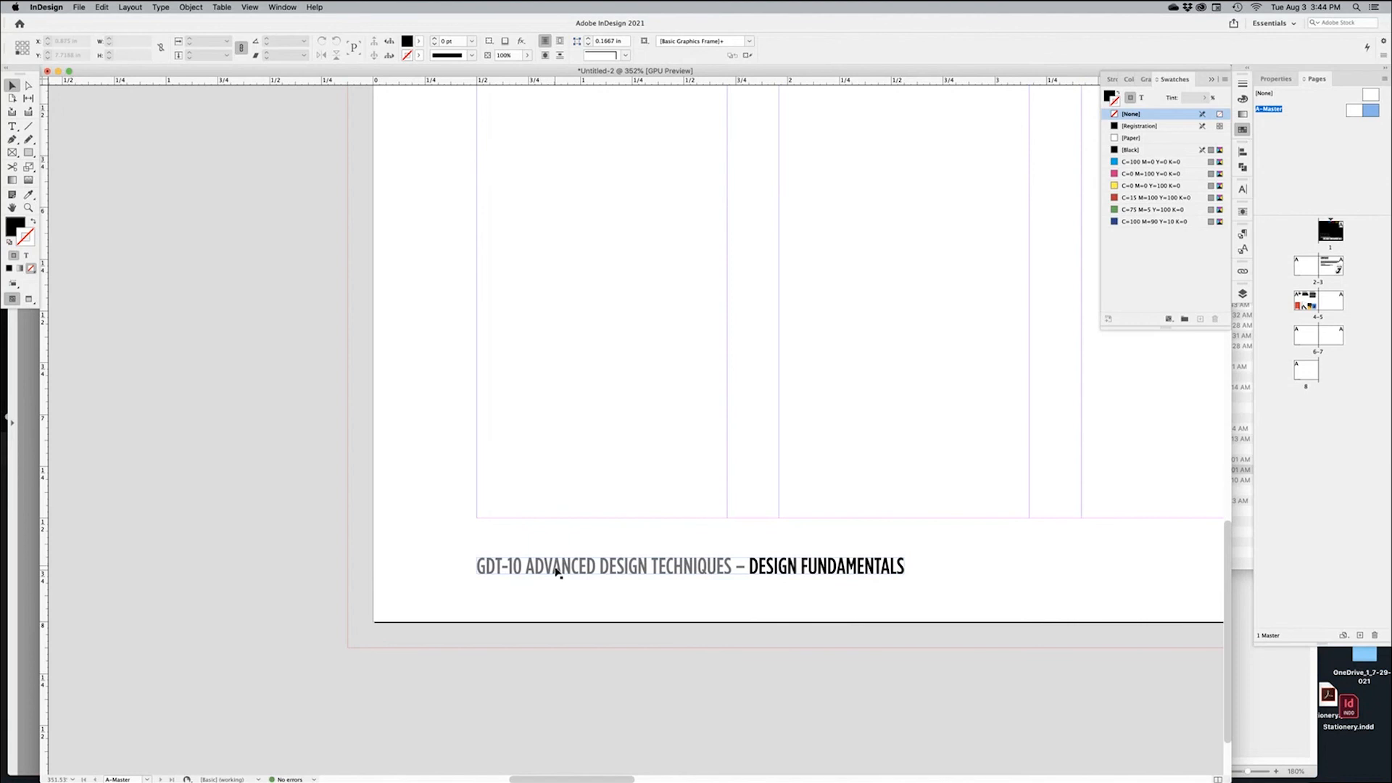
pyautogui.moveTo(555, 570); pyautogui.dragTo(557, 541)
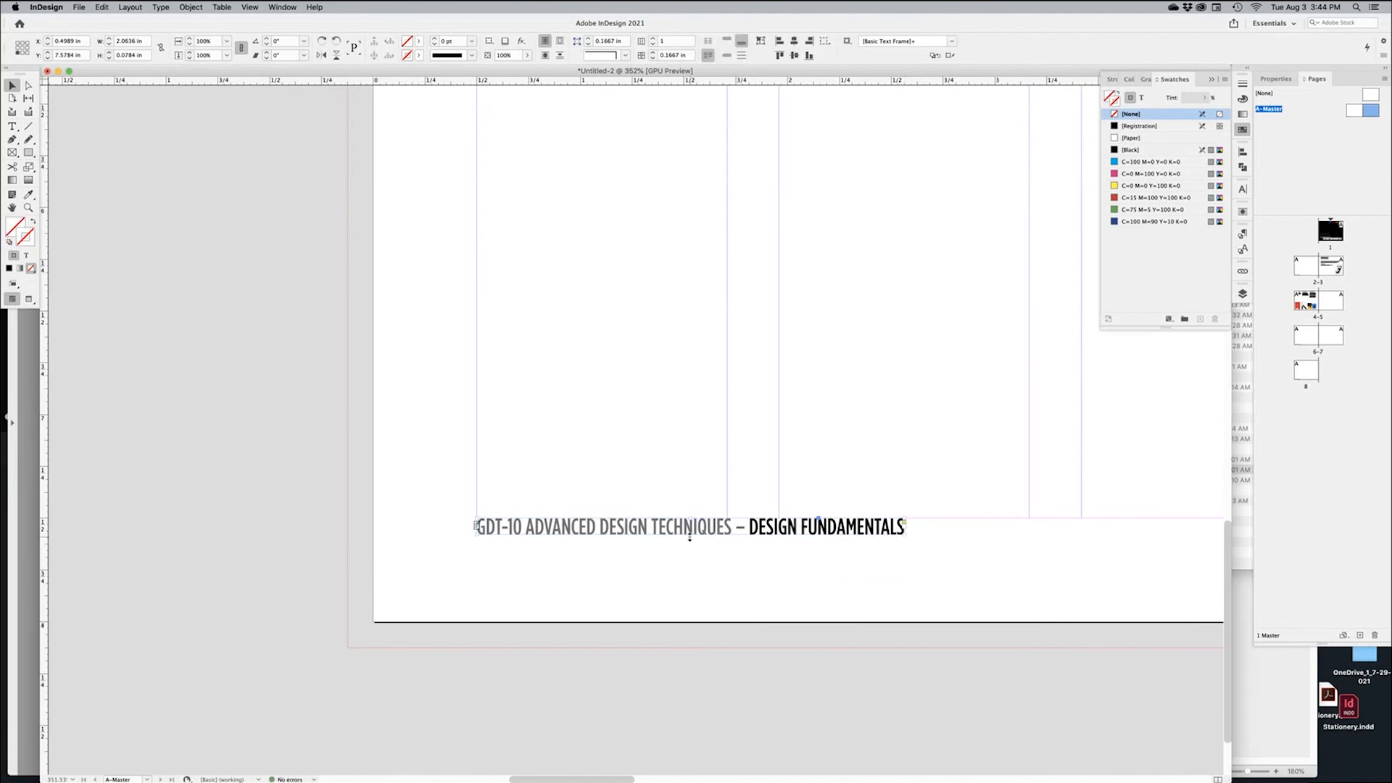
pyautogui.moveTo(693, 538); pyautogui.dragTo(693, 625)
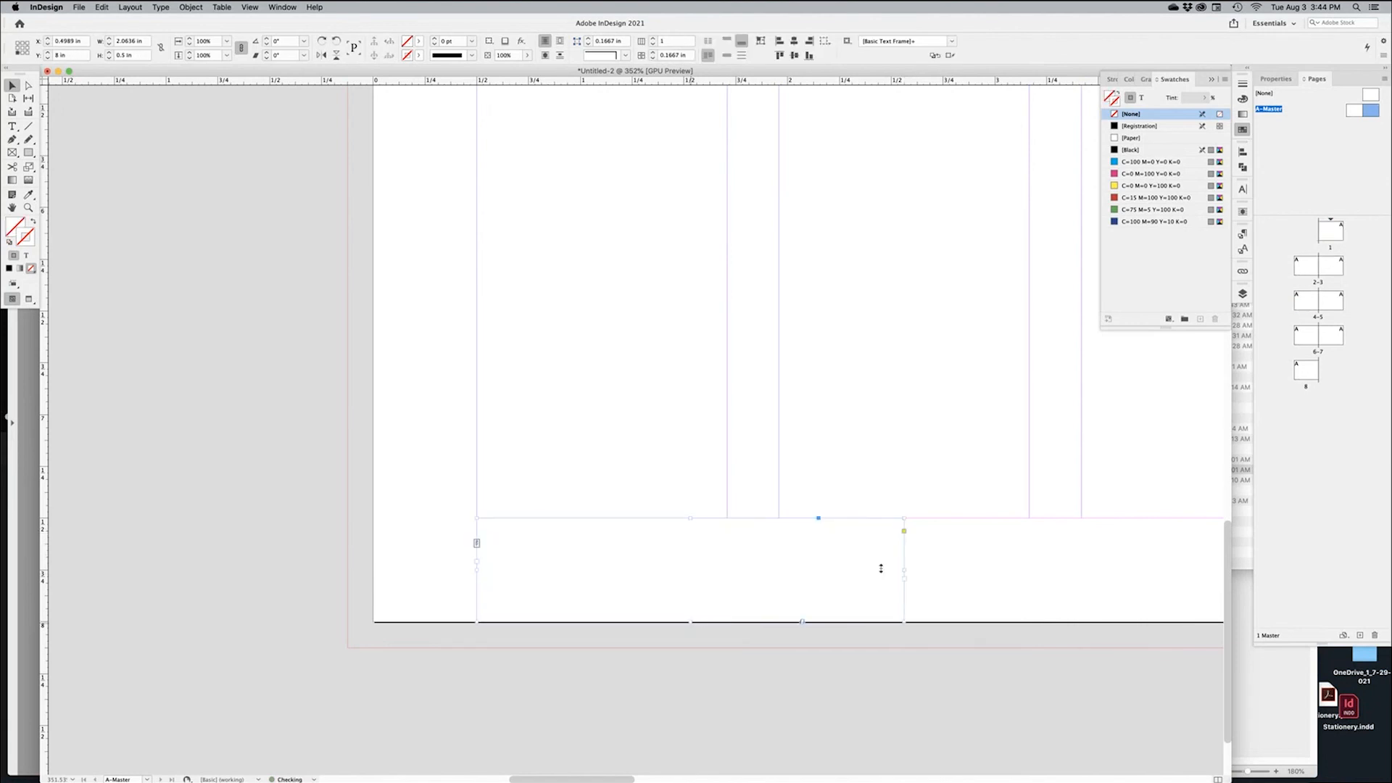
pyautogui.rightClick(826, 574)
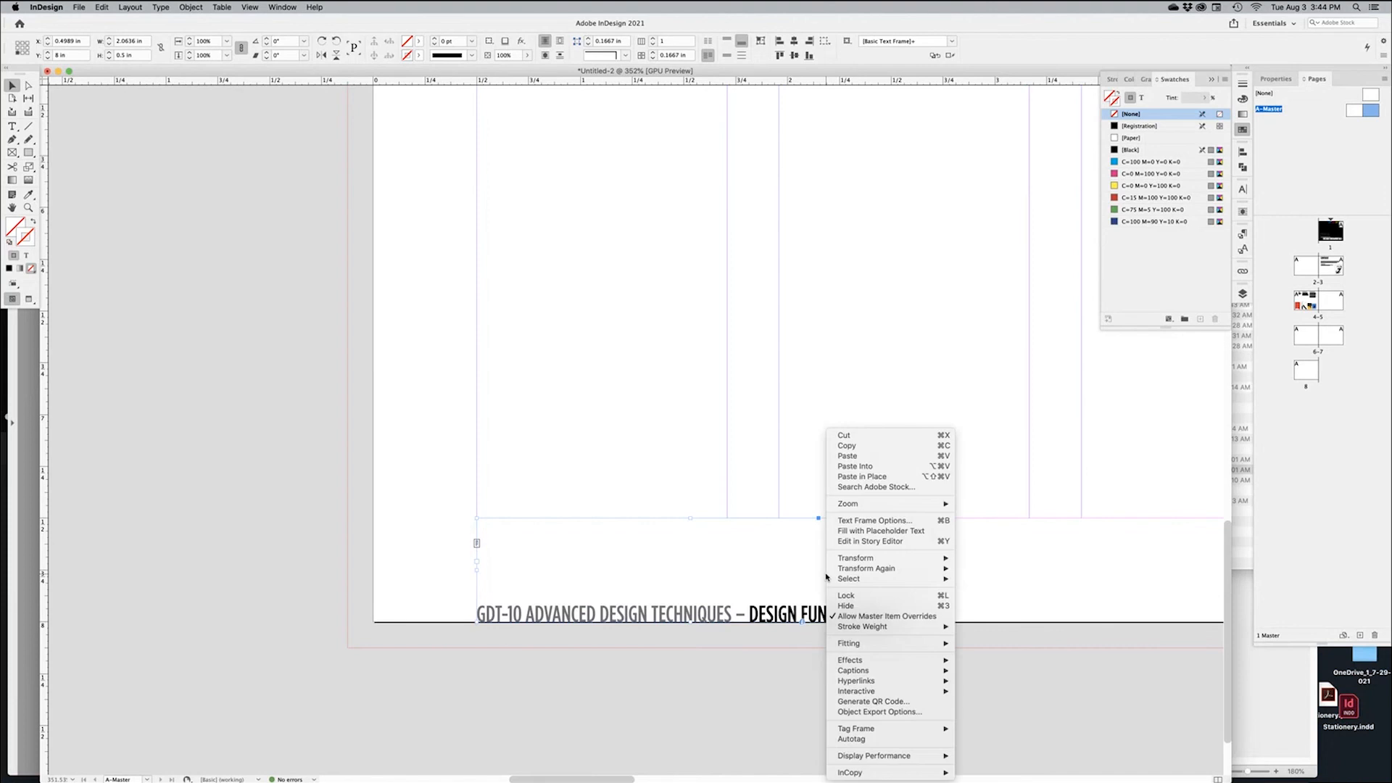
# Set the footer title frame's vertical justification to Center
pyautogui.click(866, 520)
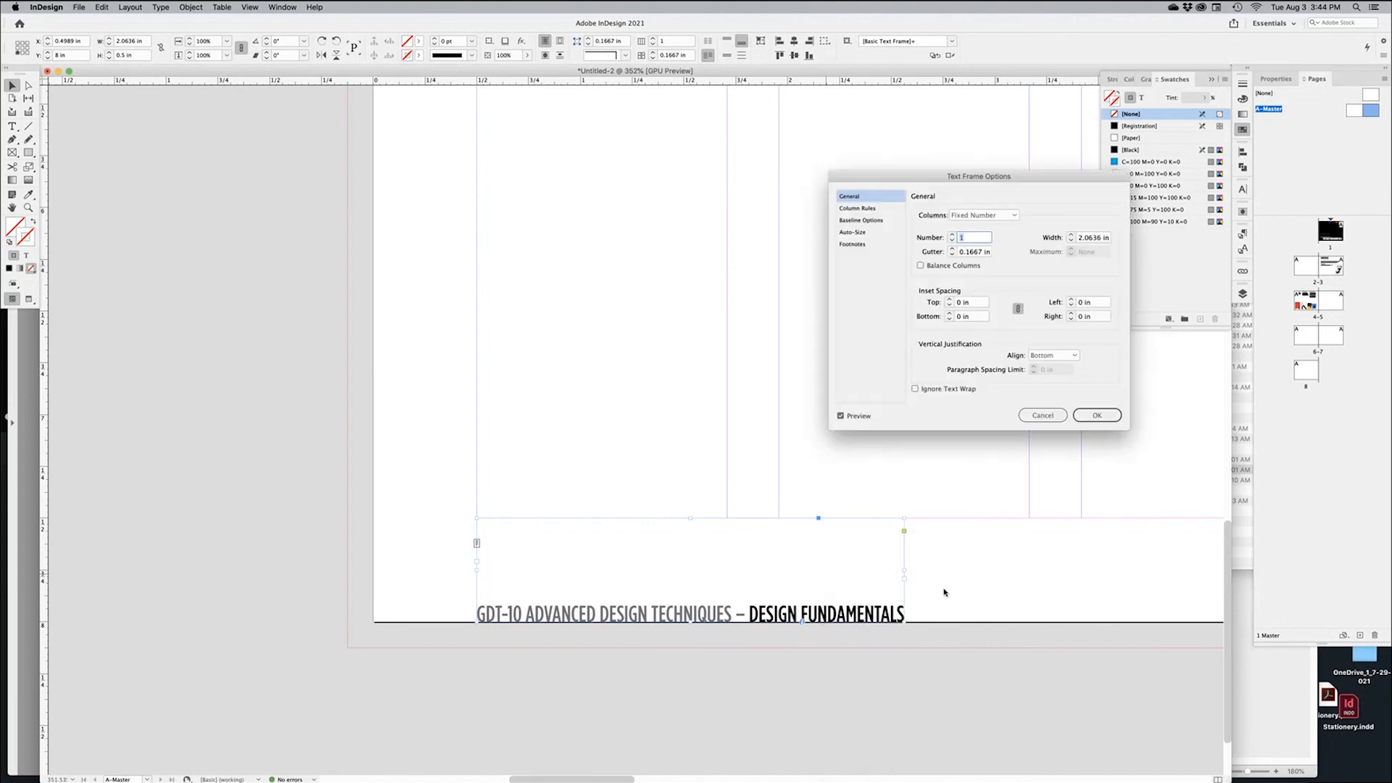
pyautogui.click(1047, 357)
pyautogui.click(1049, 372)
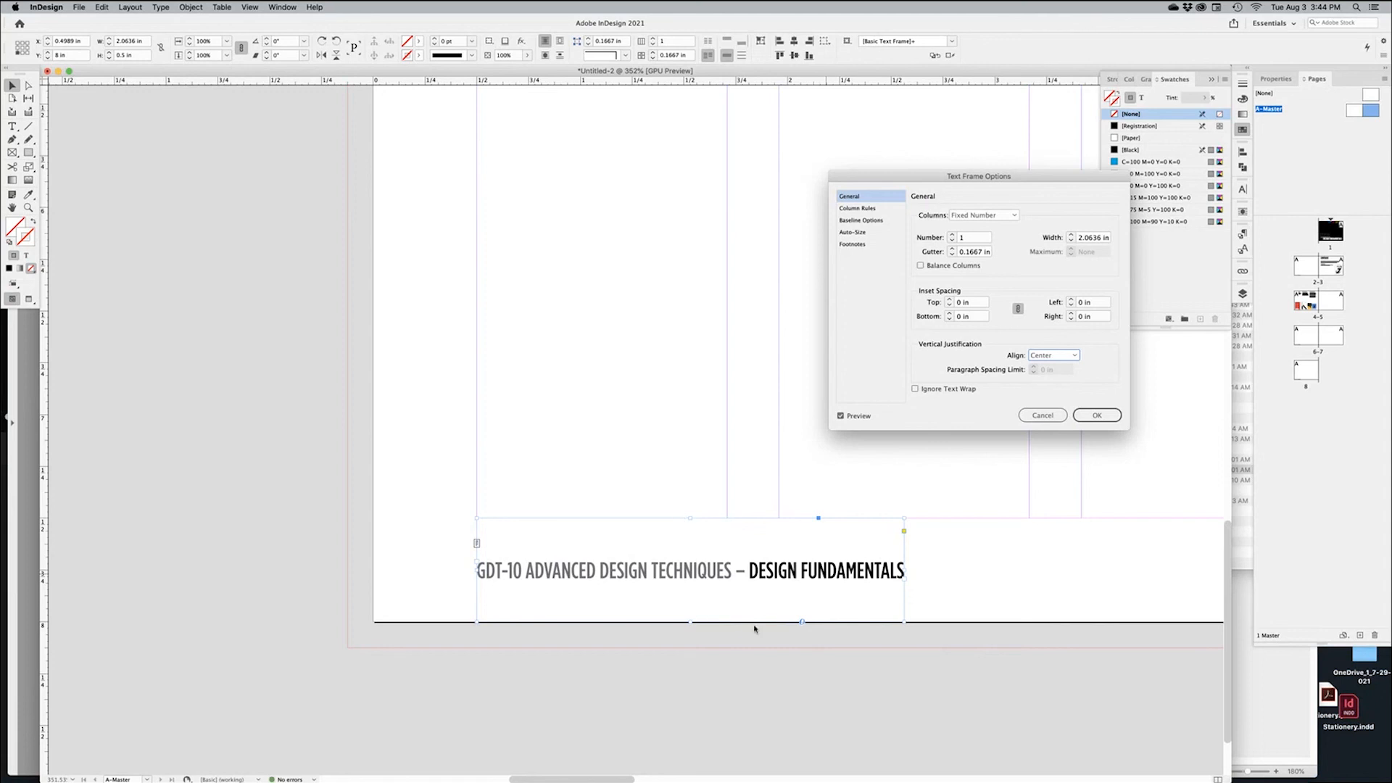
pyautogui.click(1097, 415)
pyautogui.click(1043, 612)
# Draw a small text frame at the page's bottom-left corner containing '1'
pyautogui.click(26, 137)
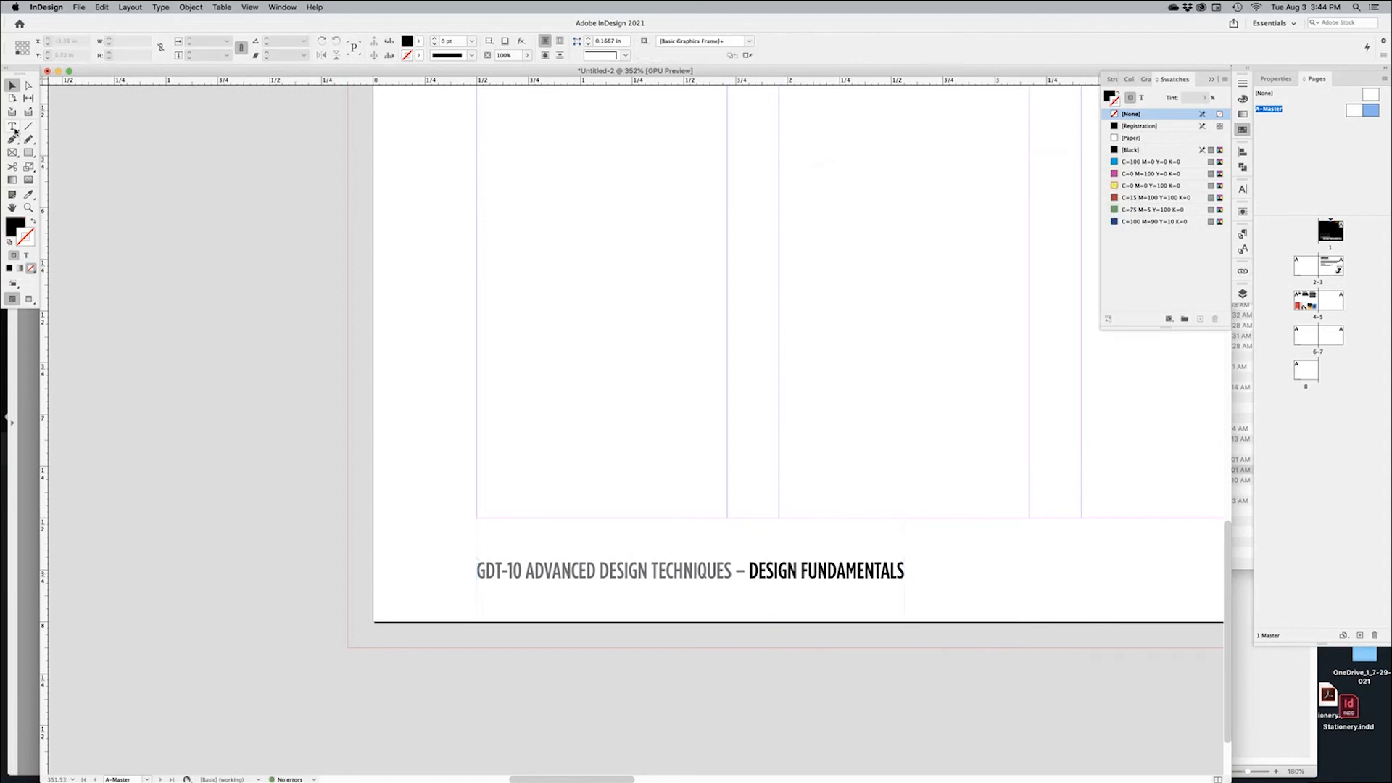
pyautogui.click(13, 129)
pyautogui.click(491, 574)
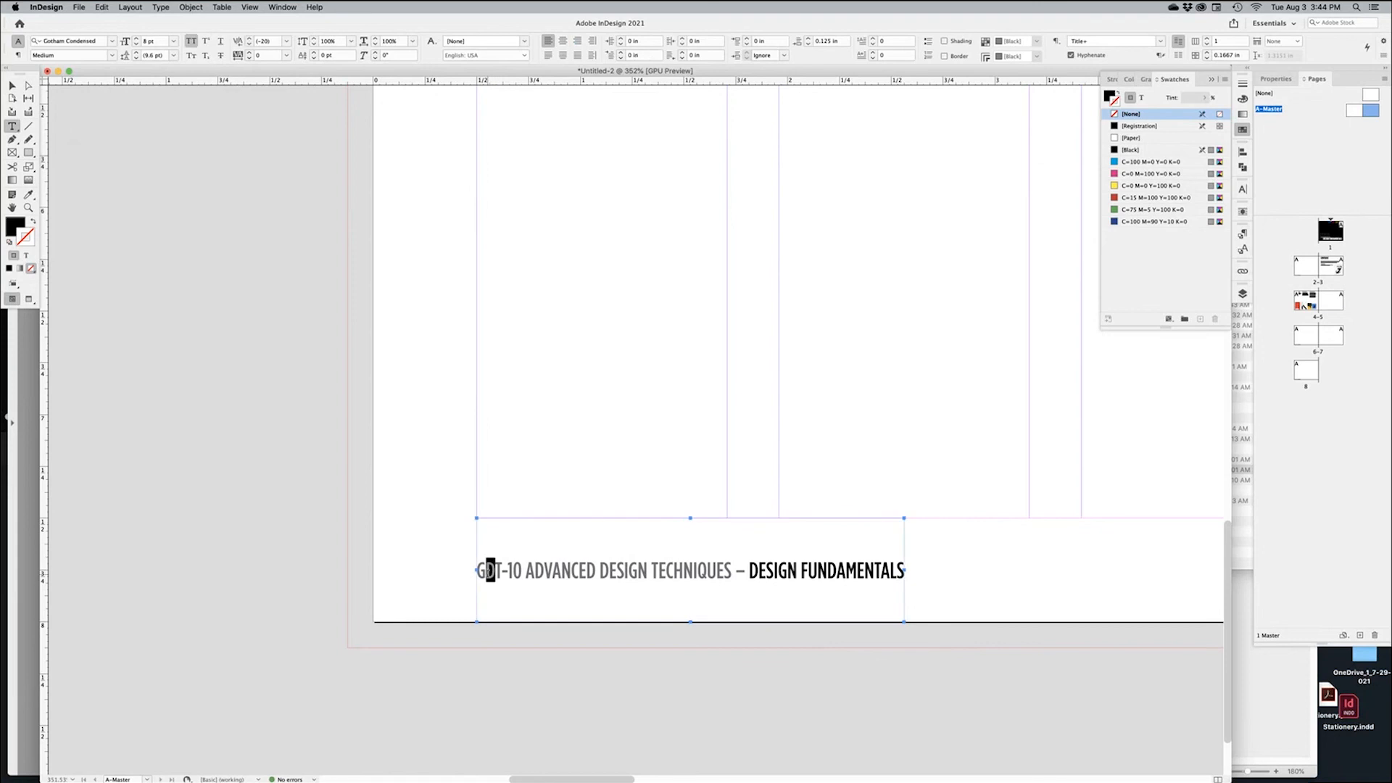
pyautogui.moveTo(485, 573); pyautogui.dragTo(497, 573)
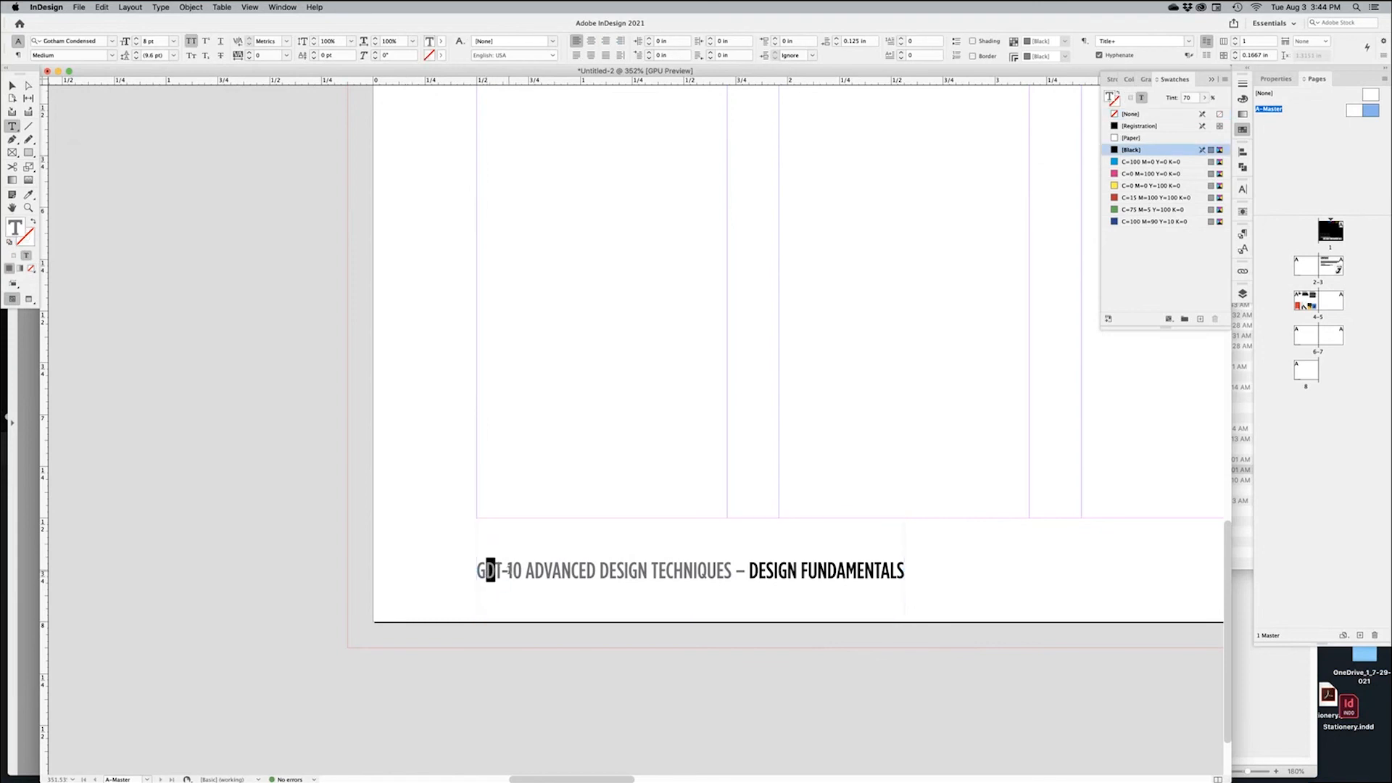
pyautogui.press('Escape')
pyautogui.moveTo(375, 518); pyautogui.dragTo(475, 618)
pyautogui.write('1')
pyautogui.press('Escape')
# Centre the '1' both vertically and horizontally within its small footer frame
pyautogui.rightClick(433, 572)
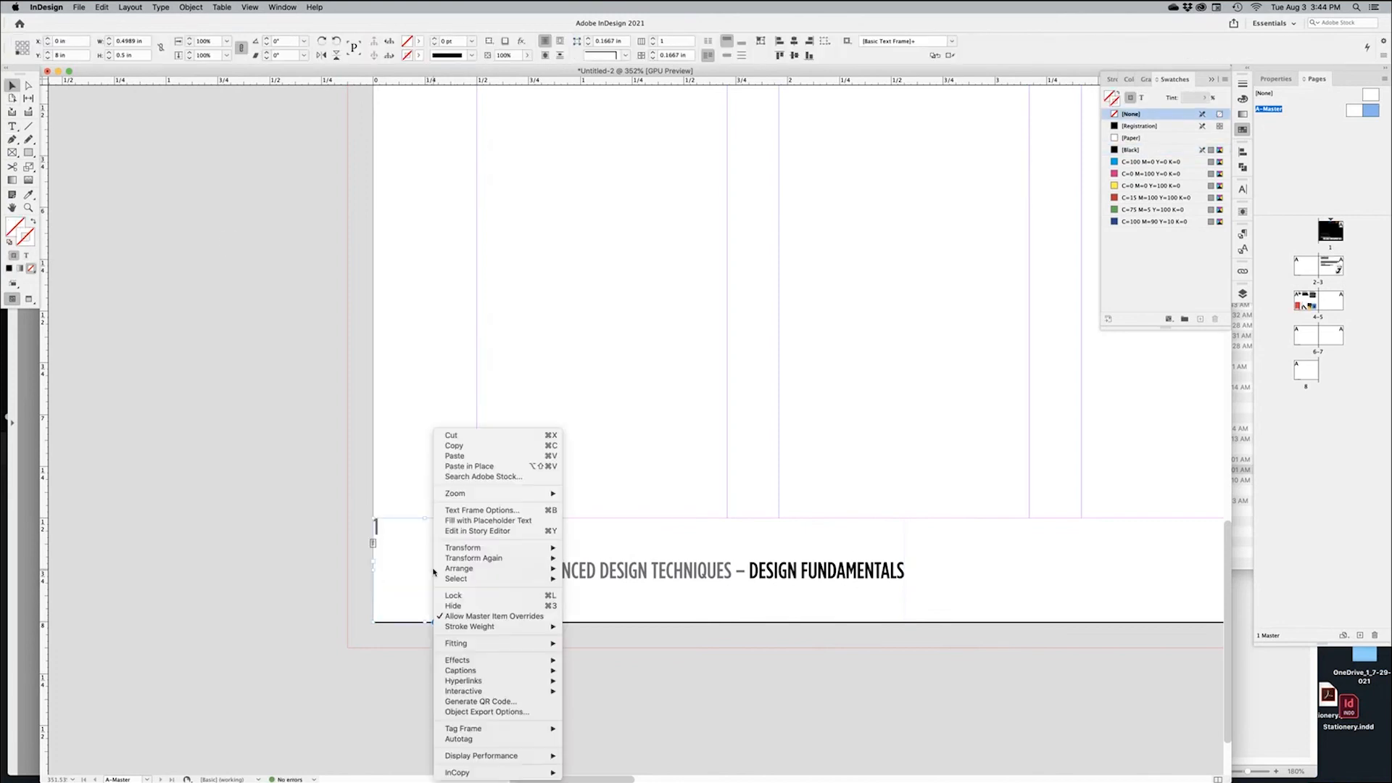
pyautogui.click(500, 512)
pyautogui.click(1081, 357)
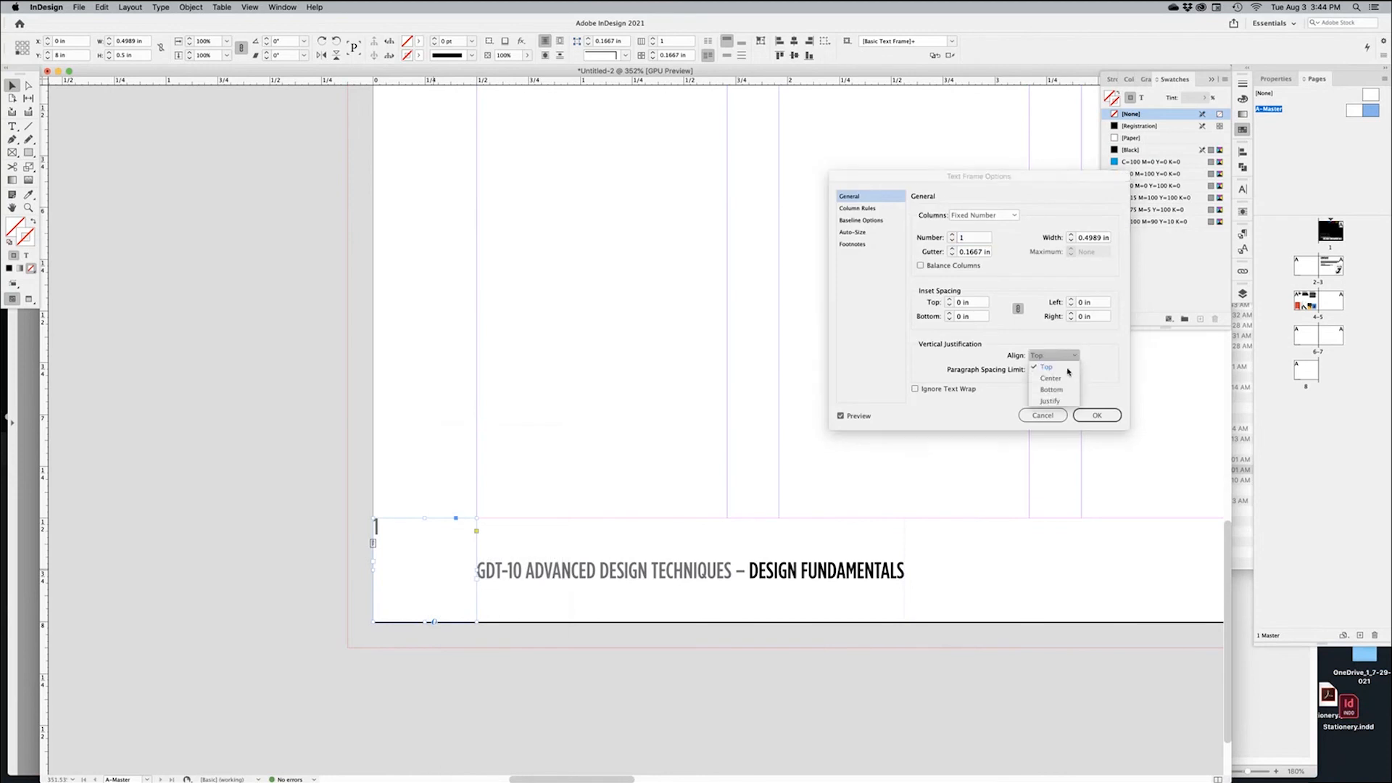
pyautogui.click(1059, 378)
pyautogui.click(1093, 417)
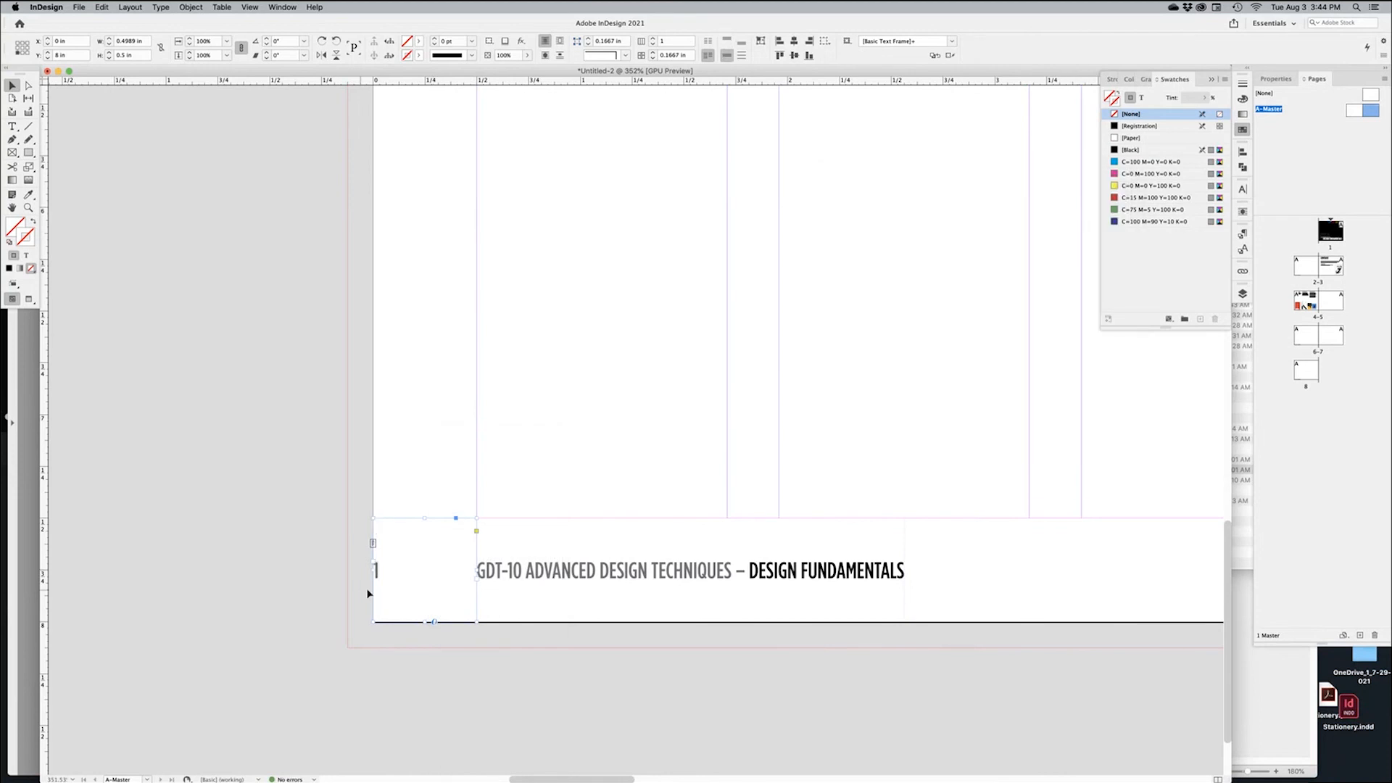
pyautogui.tripleClick(410, 569)
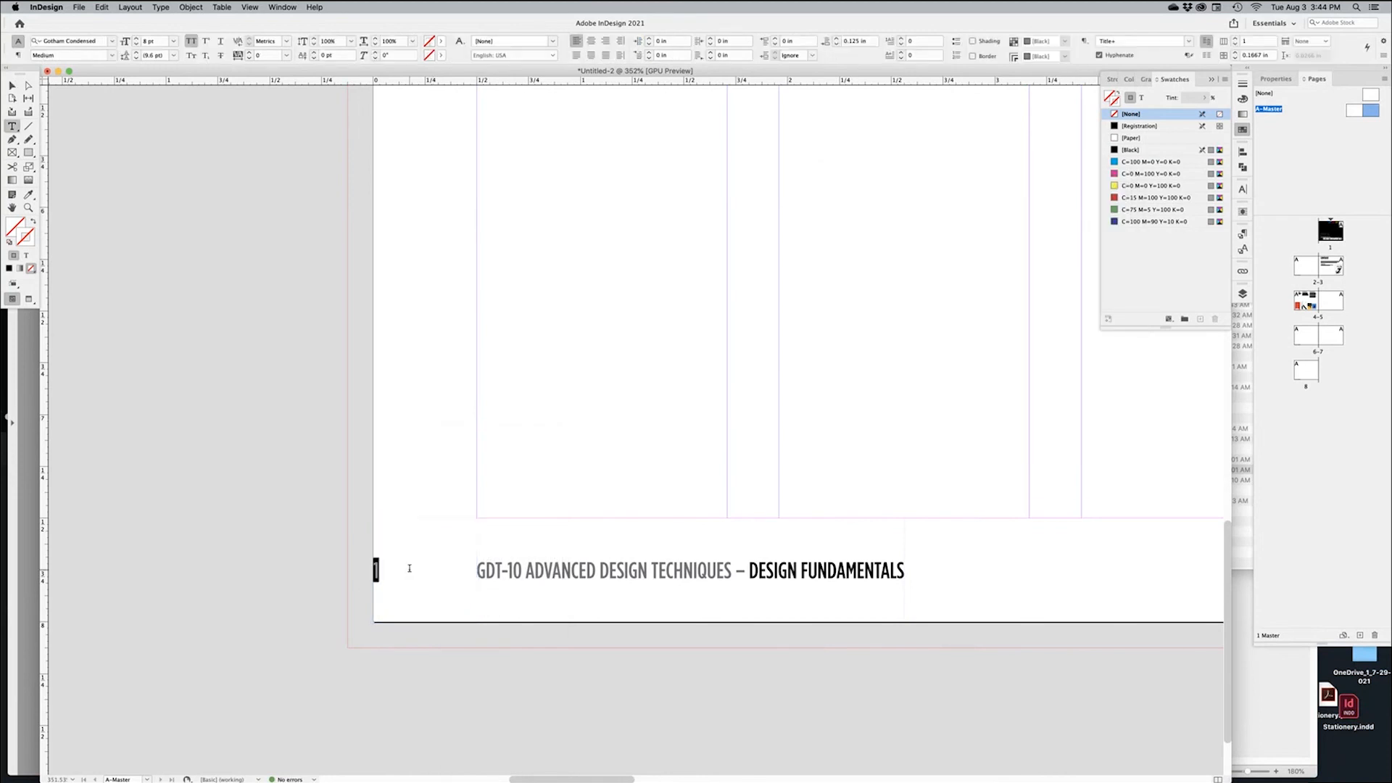
pyautogui.click(591, 43)
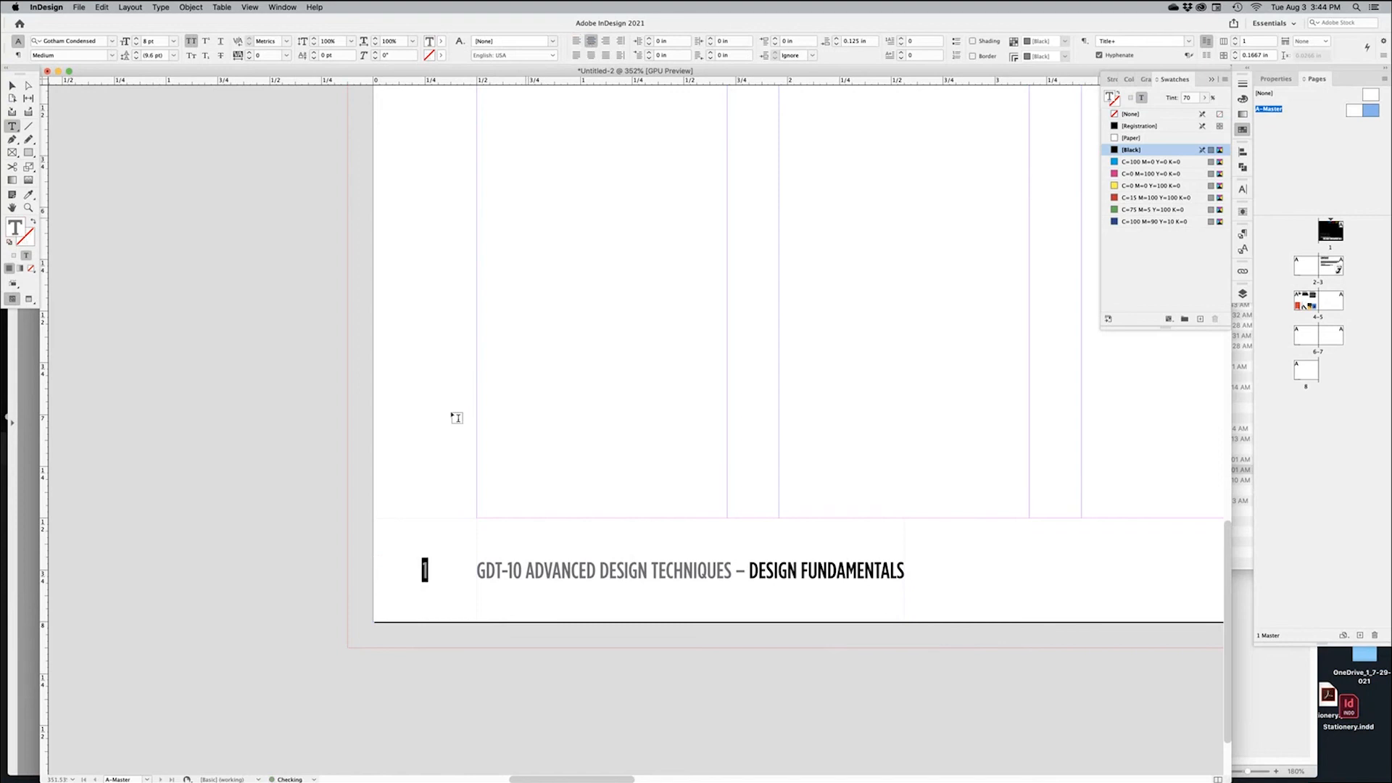
pyautogui.click(428, 572)
# Replace the '1' with a Current Page Number marker, which shows as 'A'
pyautogui.doubleClick(425, 571)
pyautogui.rightClick(431, 571)
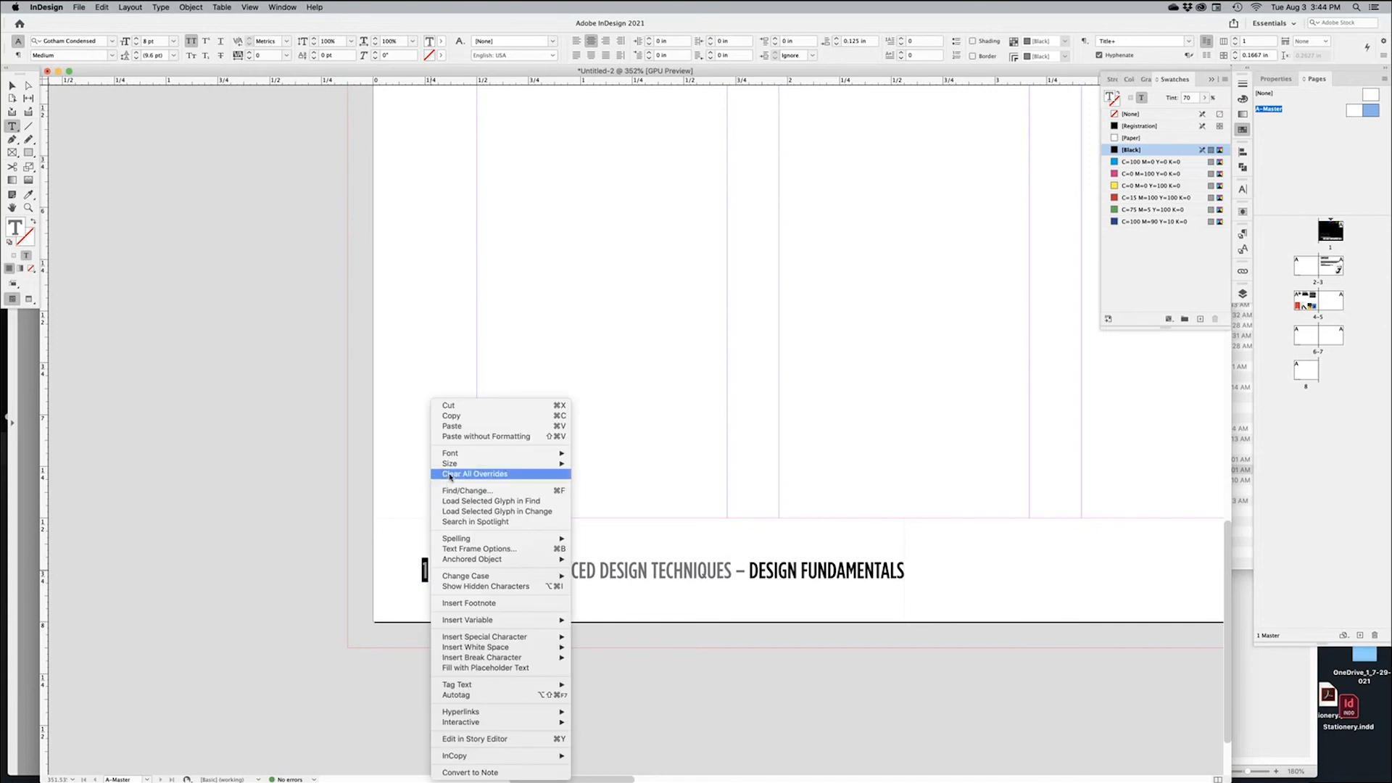
pyautogui.moveTo(452, 637)
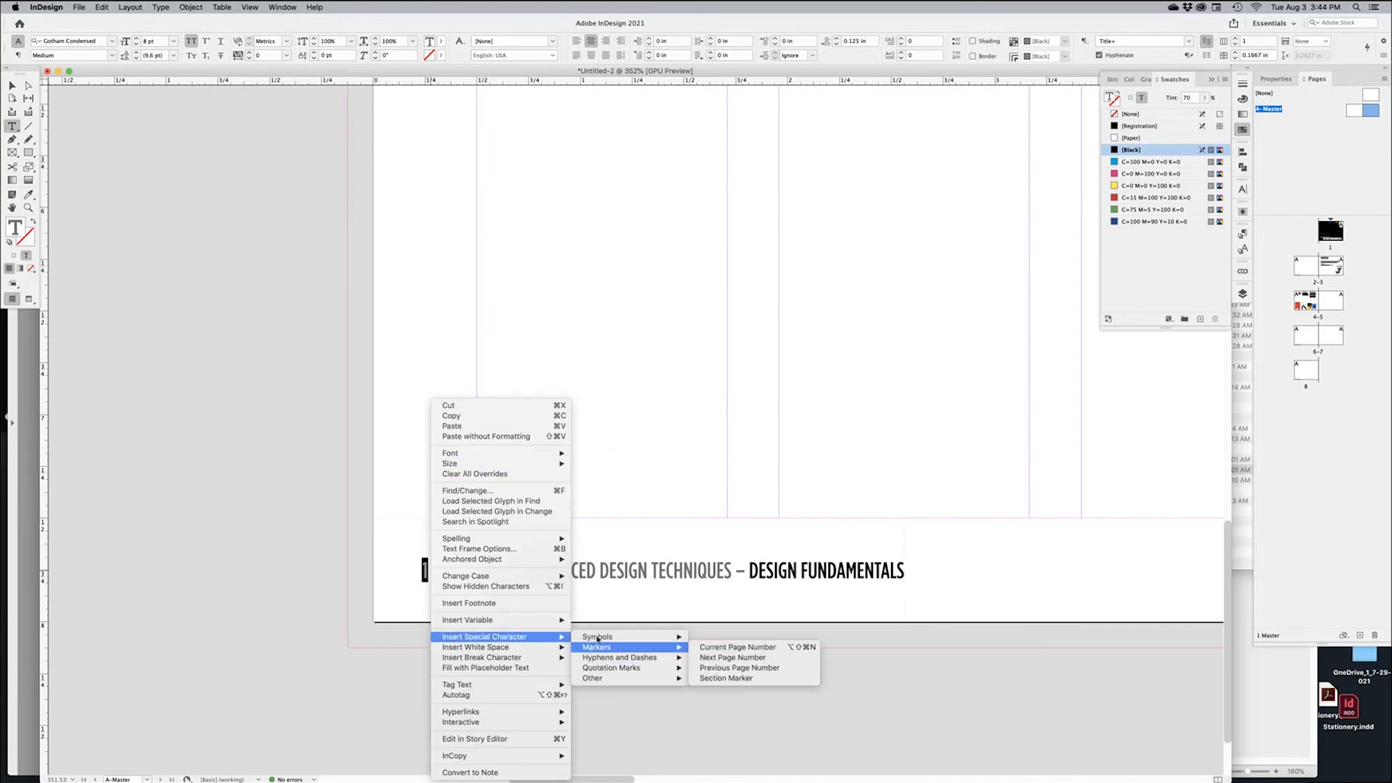
pyautogui.moveTo(596, 647)
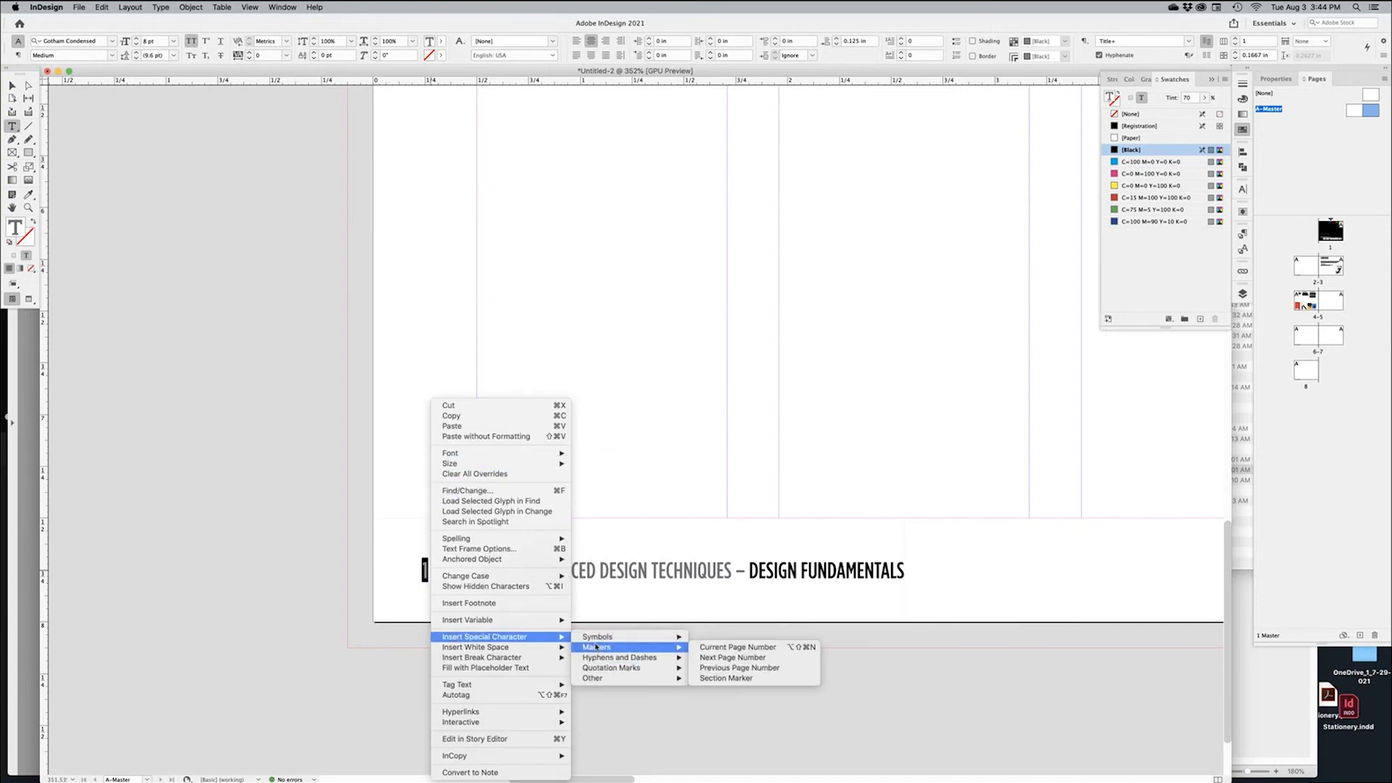
pyautogui.click(742, 648)
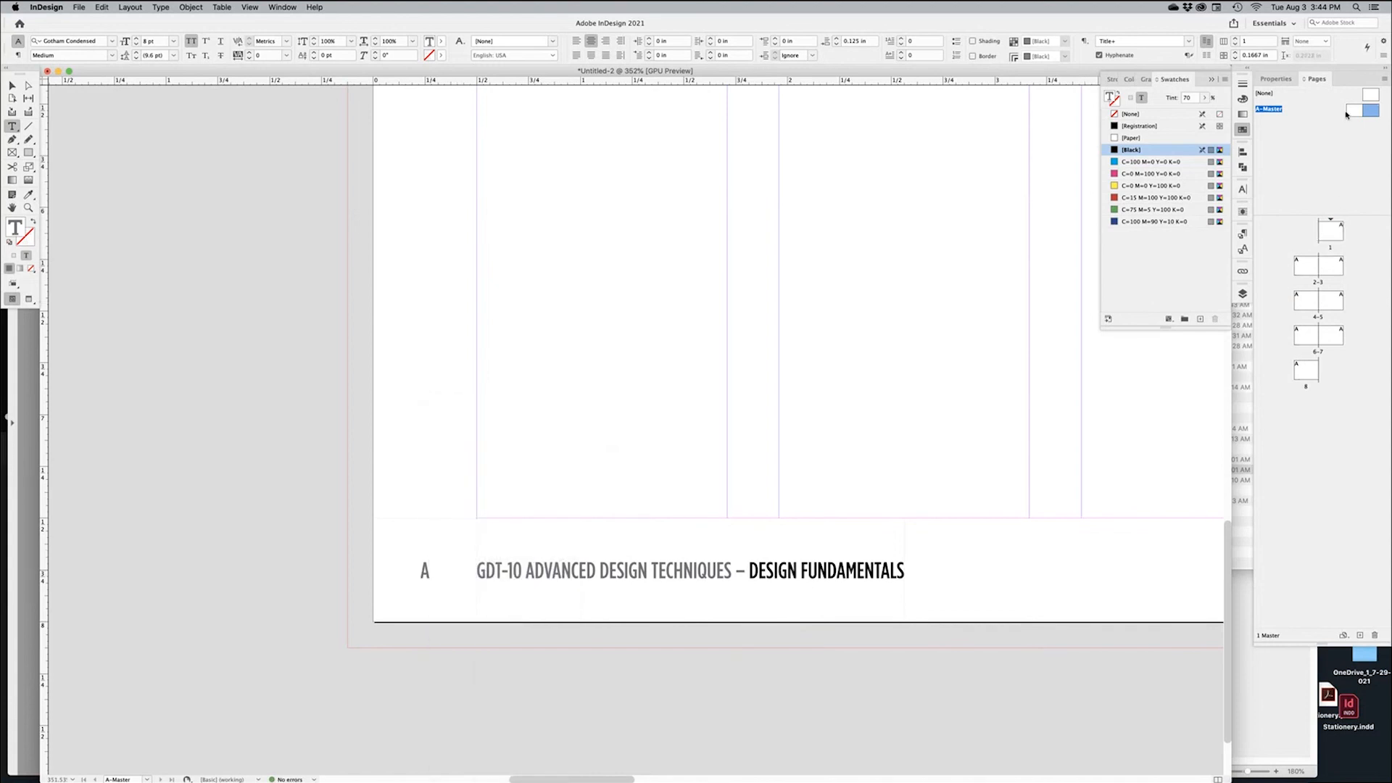
pyautogui.click(11, 86)
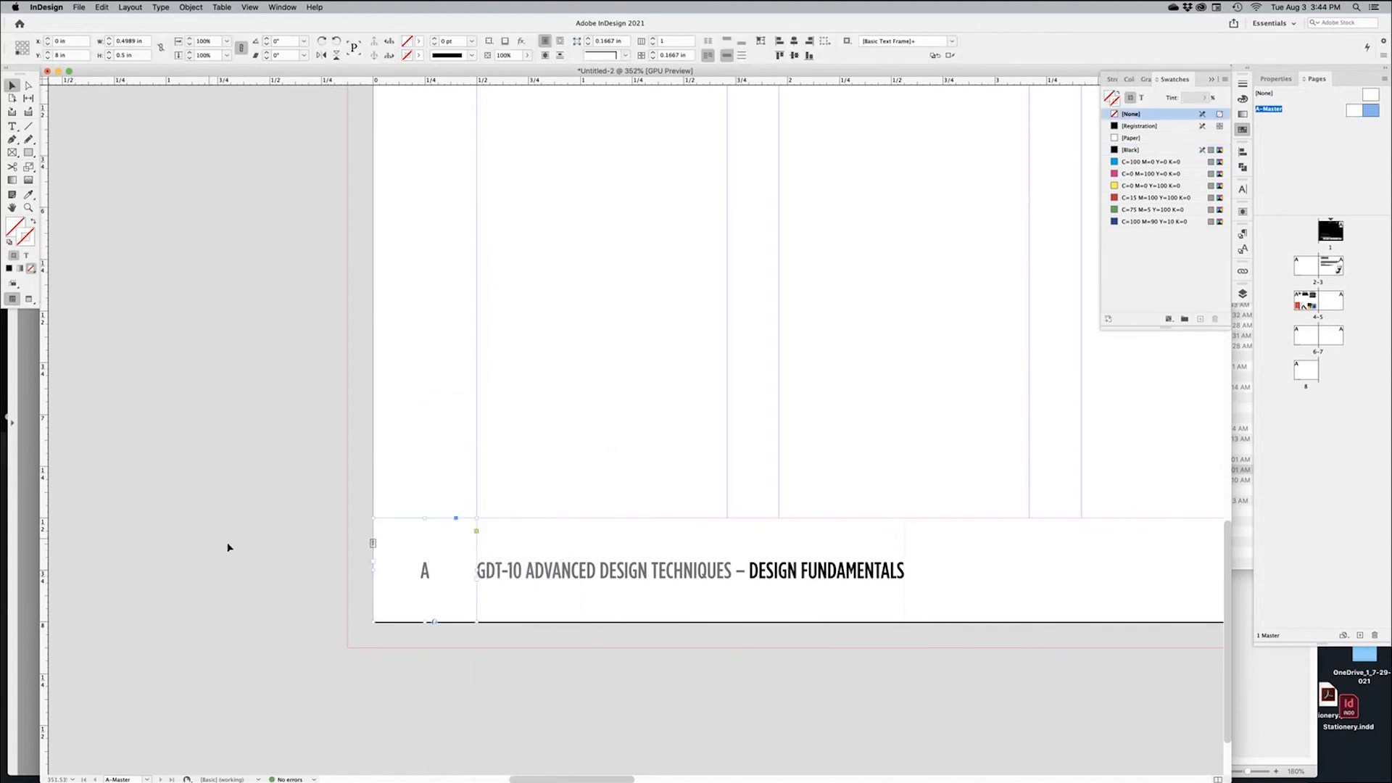
# Select 'GDT-10 ADVANCED DESIGN TECHNIQUES –' in the A-Master footer, including the en dash
pyautogui.scroll(8, 479, 527)
pyautogui.scroll(-5, 622, 563)
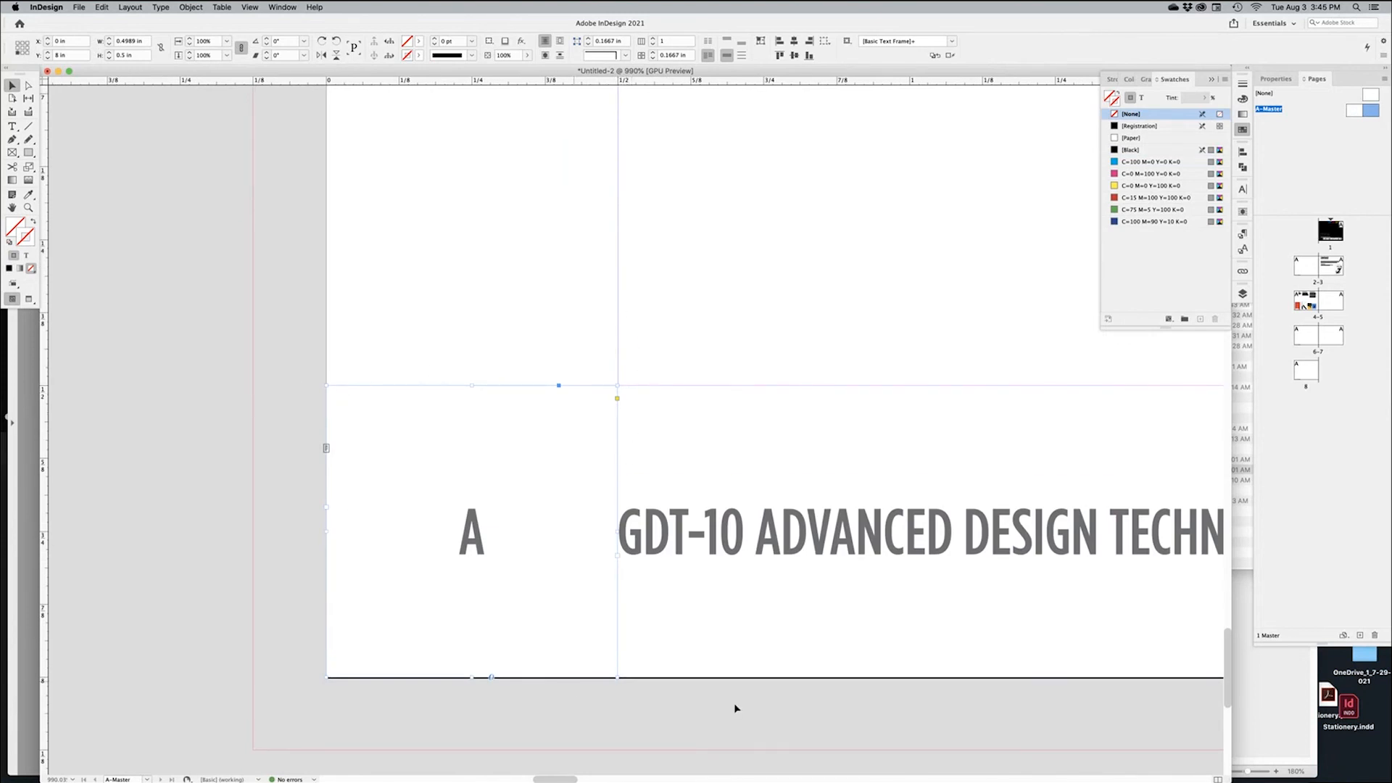
pyautogui.click(703, 708)
pyautogui.scroll(-1, 1019, 519)
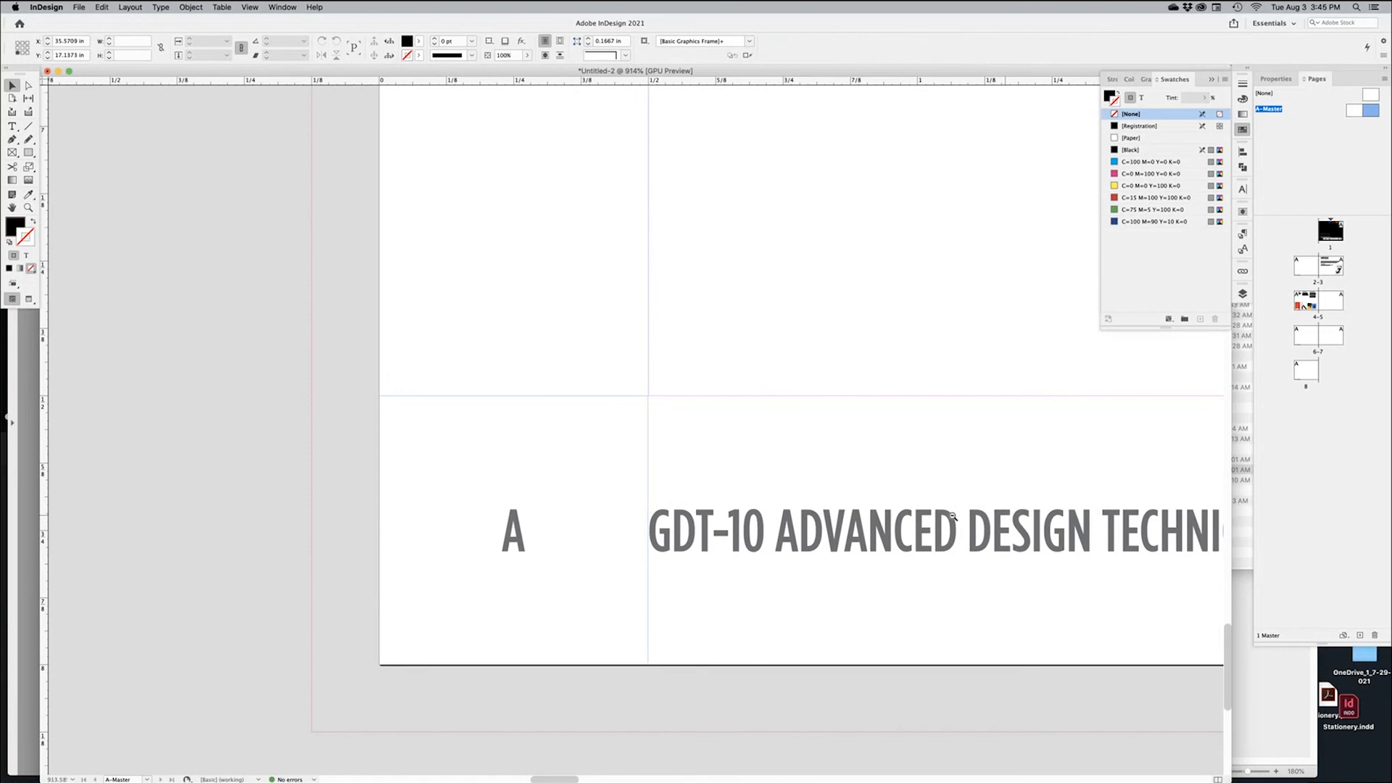
pyautogui.scroll(-10, 952, 516)
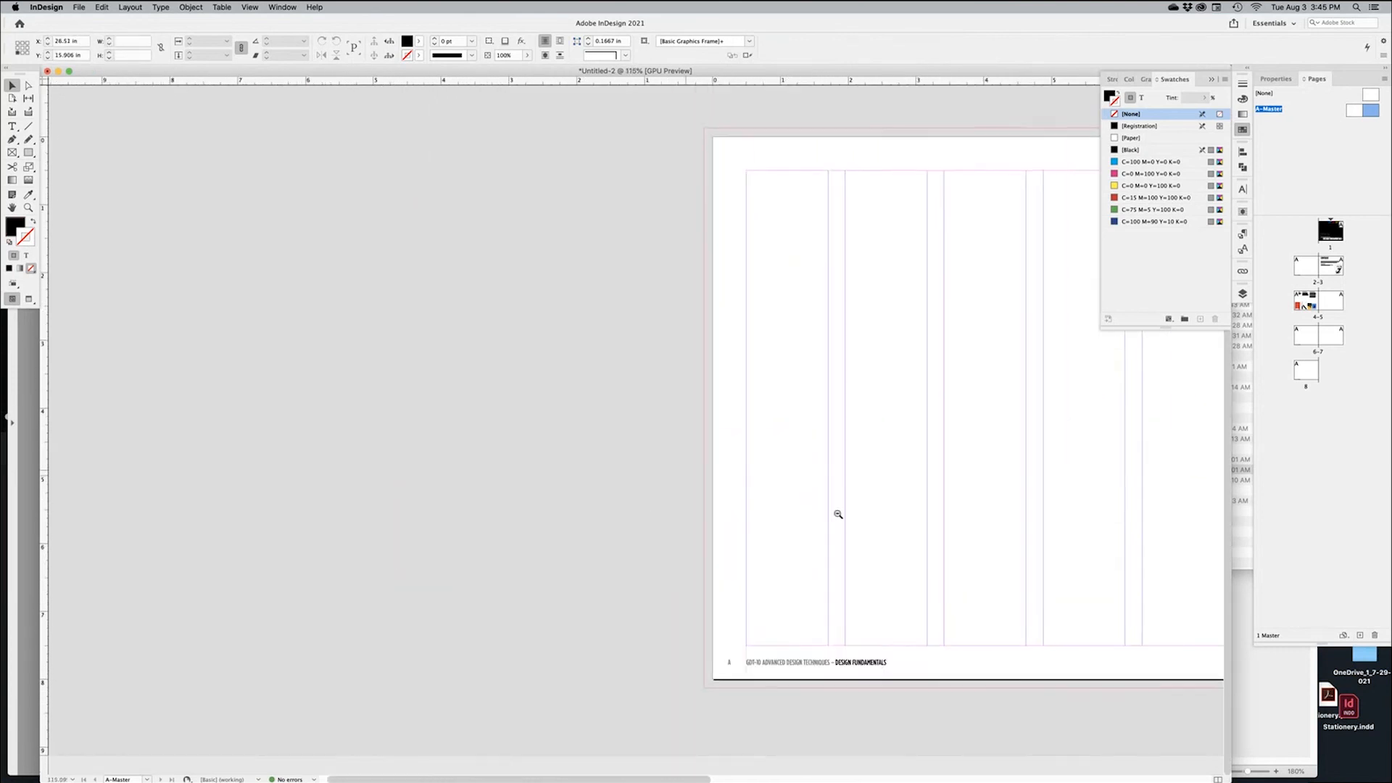
pyautogui.moveTo(890, 508); pyautogui.dragTo(370, 471)
pyautogui.moveTo(551, 612); pyautogui.dragTo(518, 615)
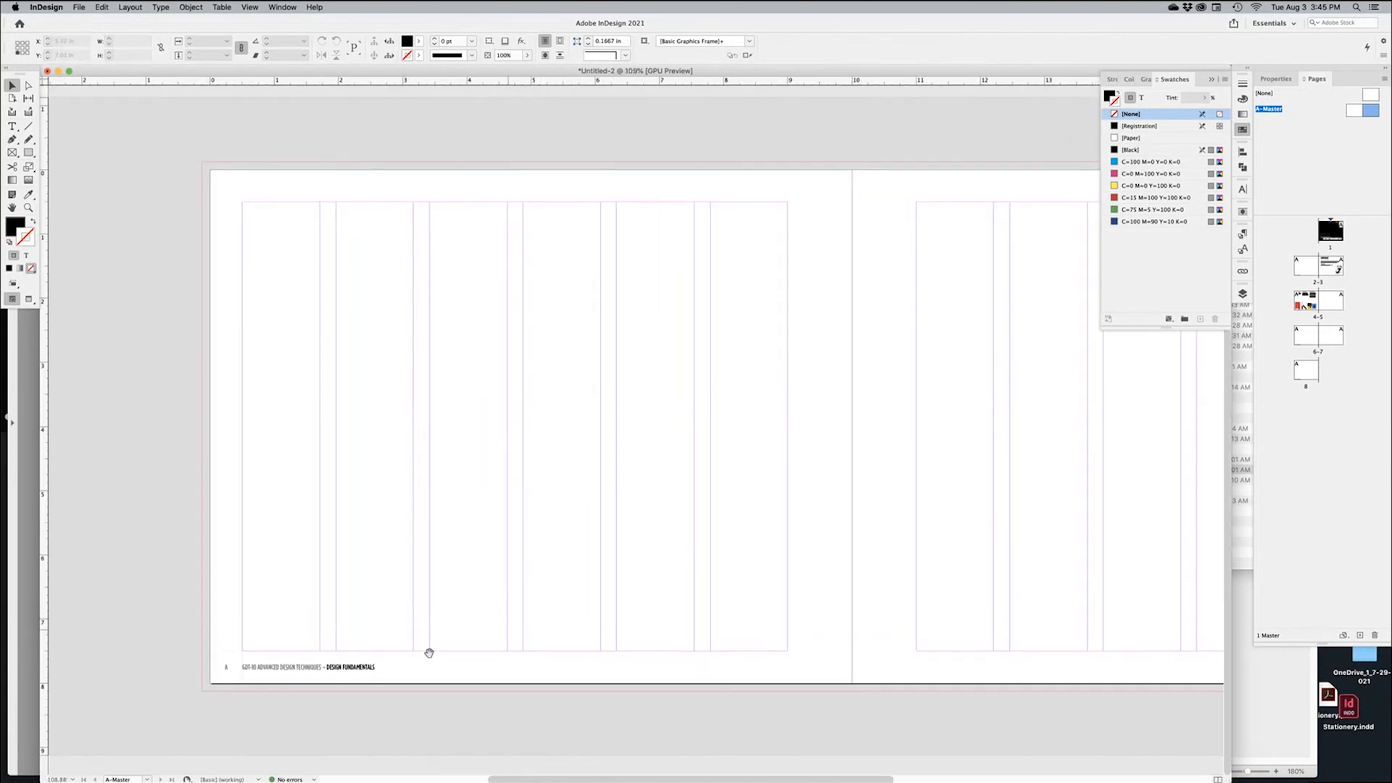
pyautogui.scroll(6, 358, 668)
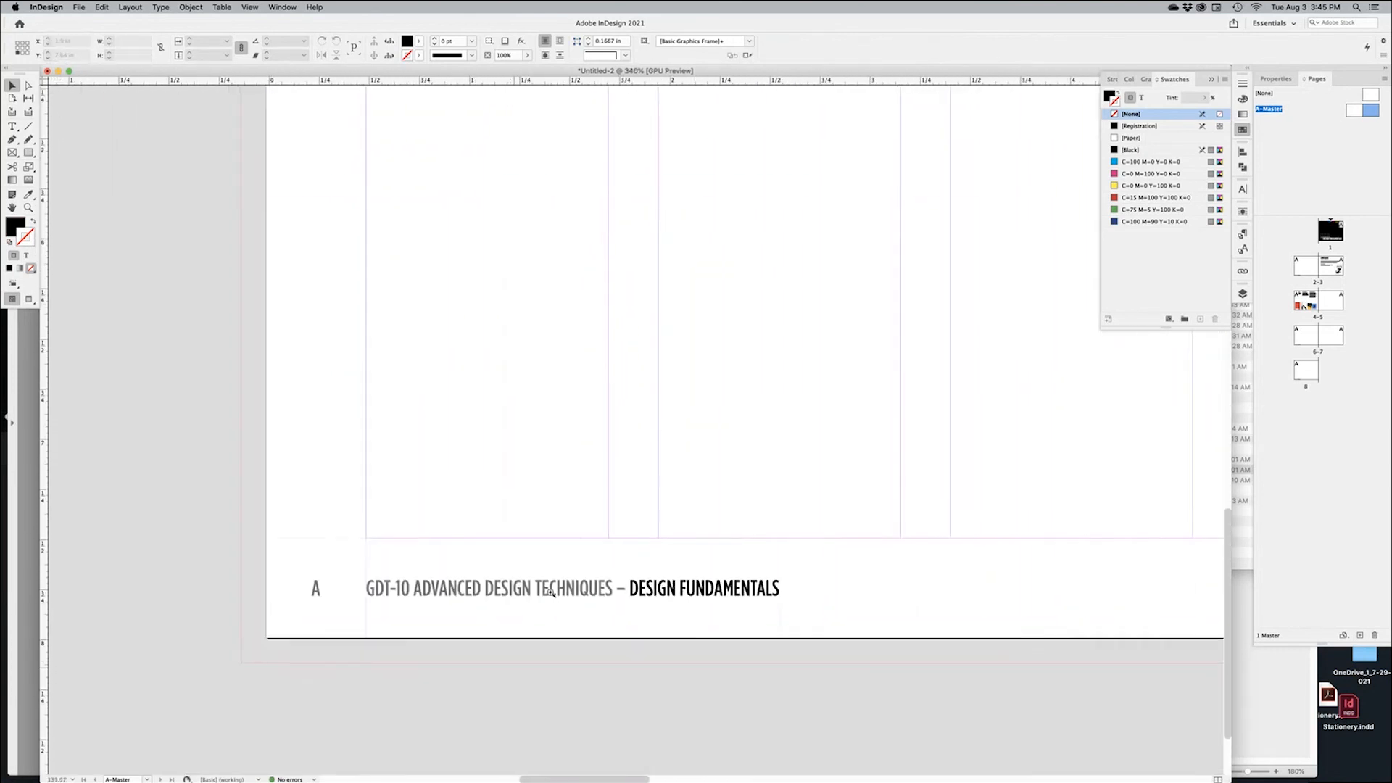
pyautogui.scroll(2, 551, 593)
pyautogui.doubleClick(357, 587)
pyautogui.moveTo(631, 589); pyautogui.dragTo(249, 575)
pyautogui.moveTo(643, 584); pyautogui.dragTo(649, 586)
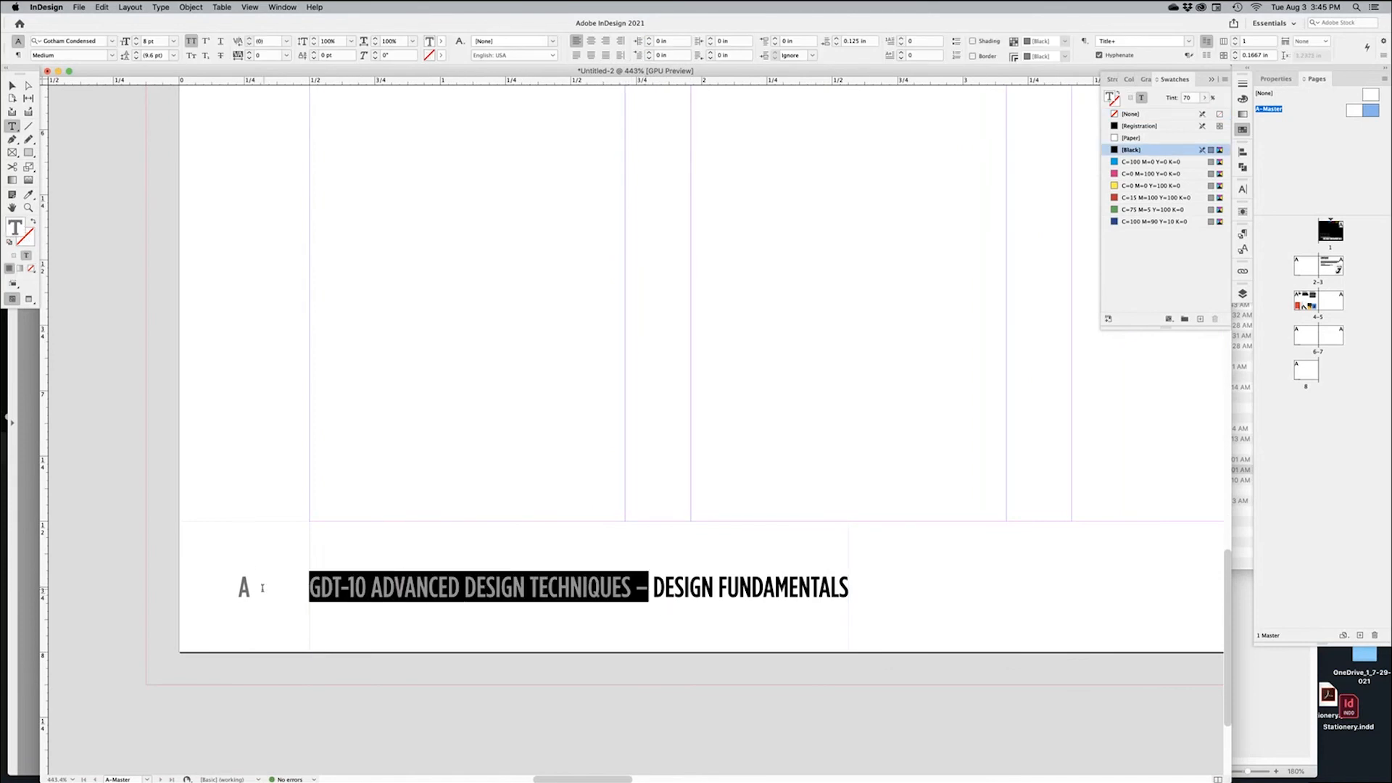
# Set the selected course name to the Thin font style
pyautogui.click(113, 57)
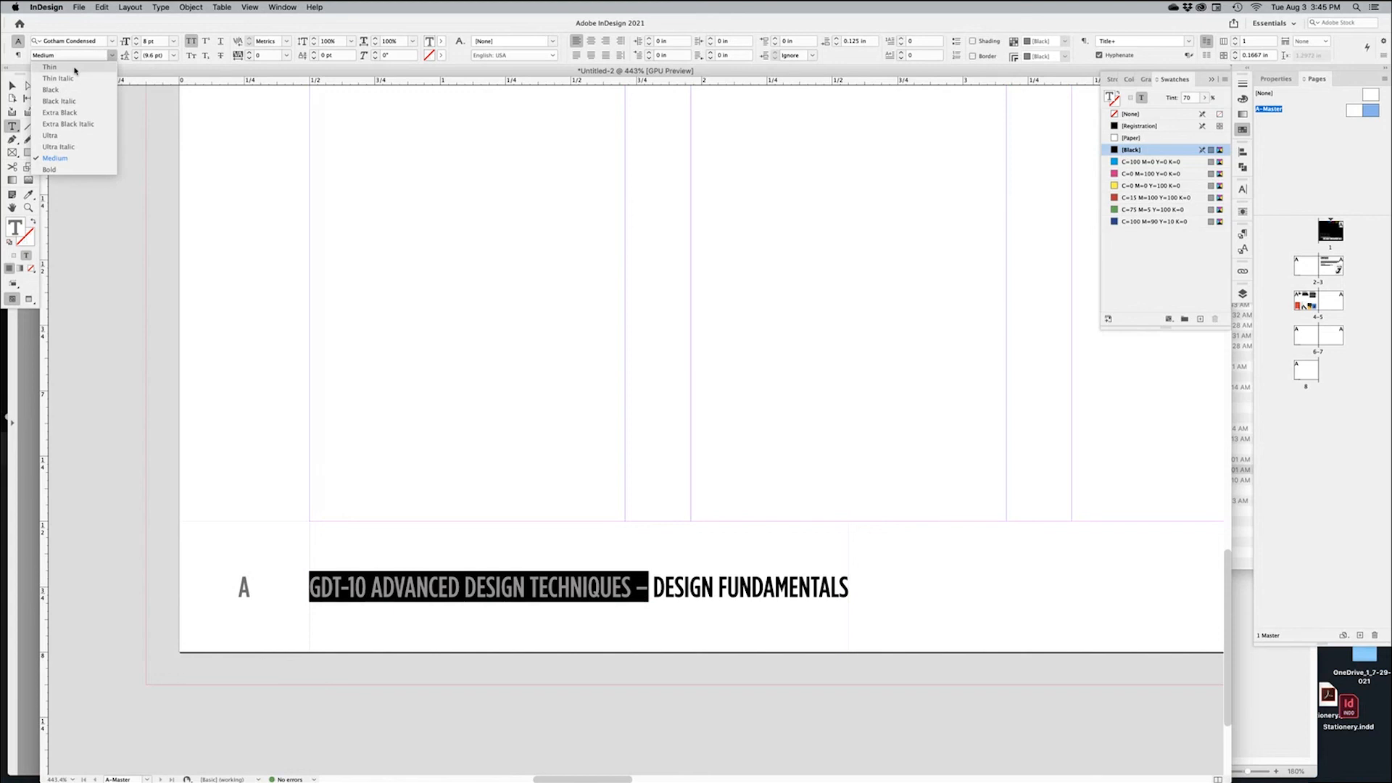
pyautogui.click(49, 67)
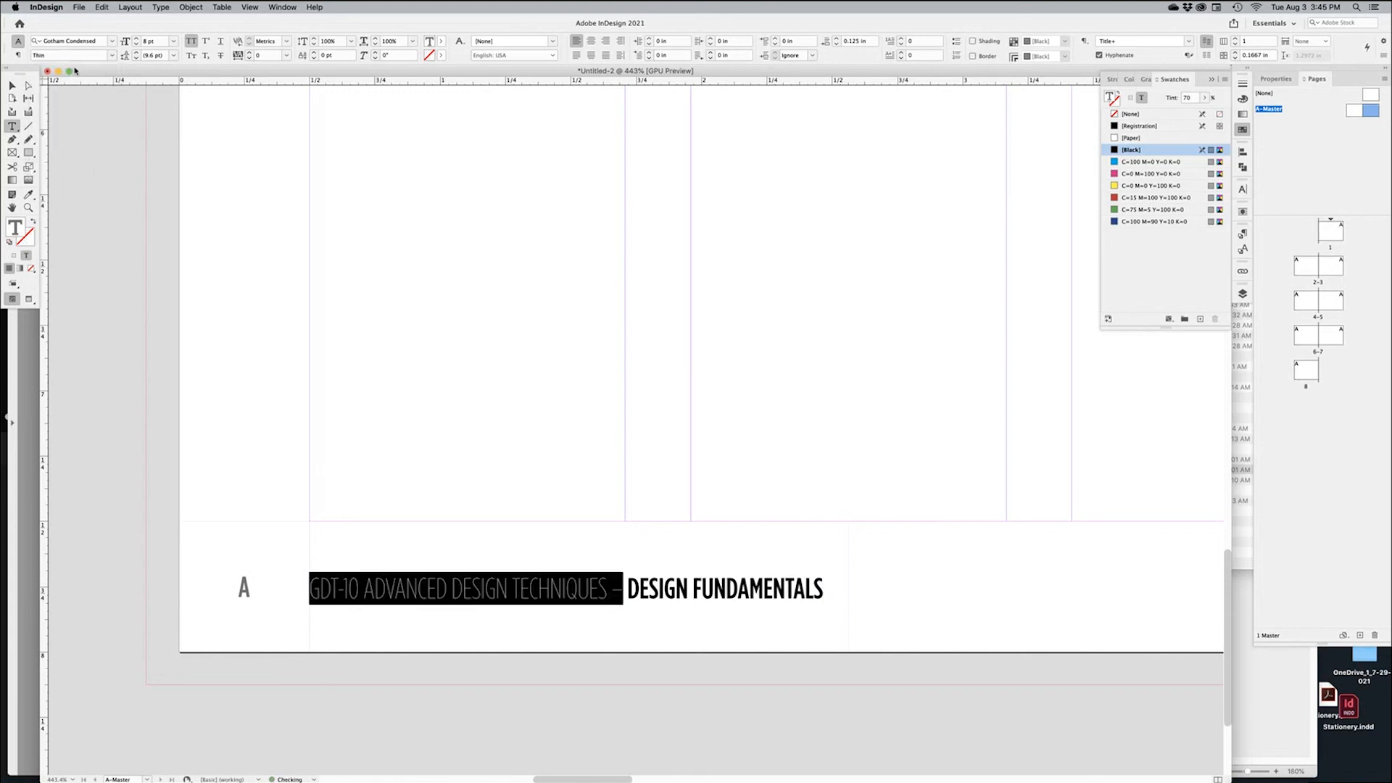
pyautogui.click(767, 683)
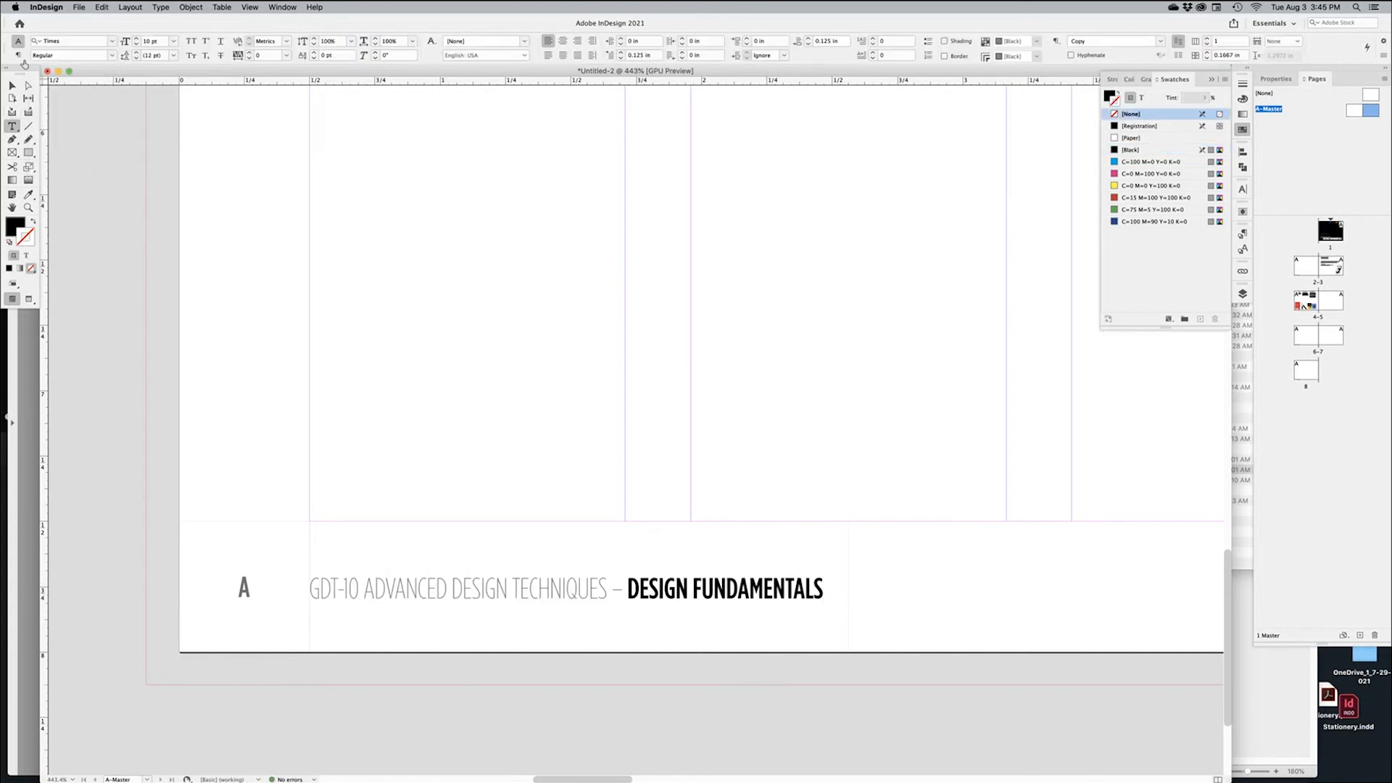
pyautogui.click(13, 87)
pyautogui.keyDown('alt'); pyautogui.keyDown('super'); pyautogui.click(682, 557); pyautogui.keyUp('super'); pyautogui.keyUp('alt')
pyautogui.keyDown('alt'); pyautogui.keyDown('super'); pyautogui.click(681, 448); pyautogui.keyUp('super'); pyautogui.keyUp('alt')
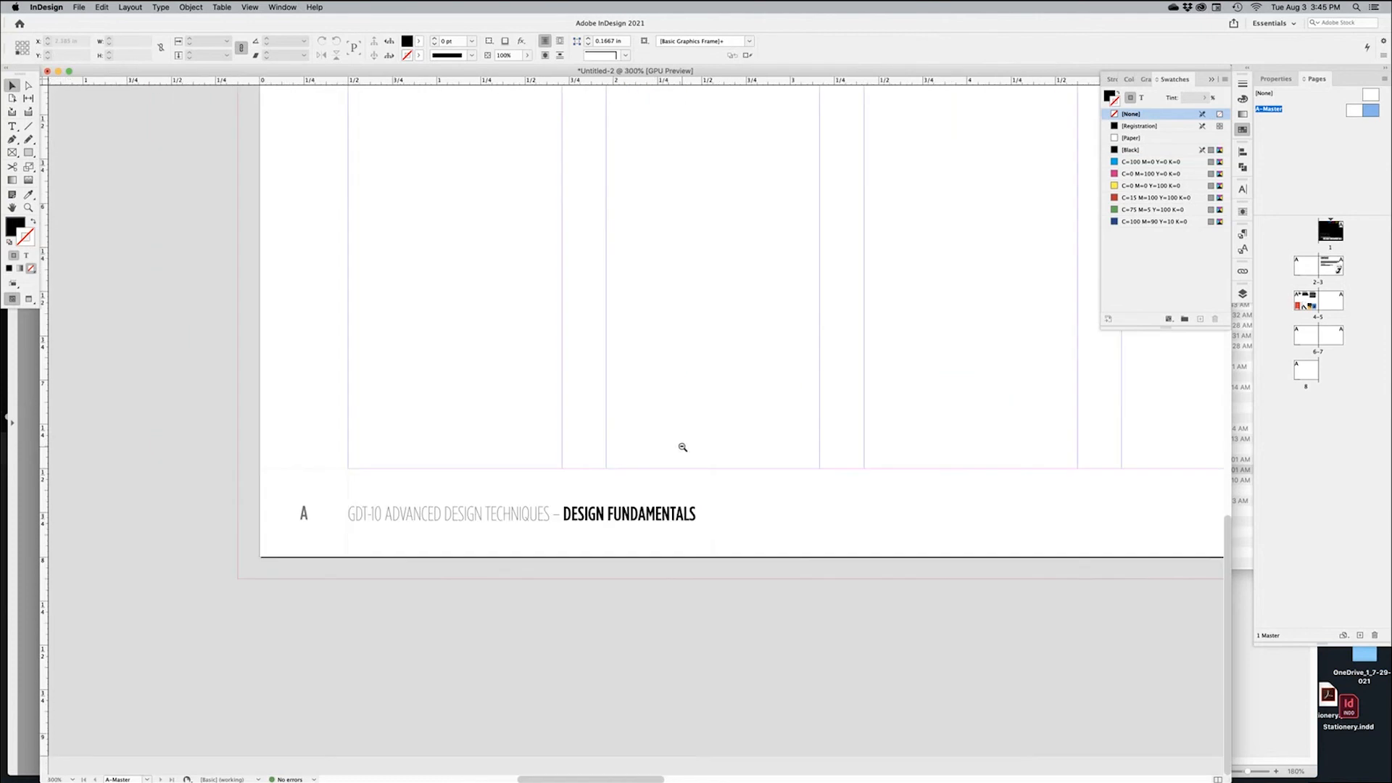
# Copy the footer and page-letter frames onto the right master page, moving A to the outer edge
pyautogui.keyDown('alt'); pyautogui.keyDown('super'); pyautogui.click(681, 444); pyautogui.keyUp('super'); pyautogui.keyUp('alt')
pyautogui.keyDown('alt'); pyautogui.keyDown('super'); pyautogui.click(681, 444); pyautogui.keyUp('super'); pyautogui.keyUp('alt')
pyautogui.moveTo(681, 445); pyautogui.dragTo(310, 580)
pyautogui.keyDown('alt'); pyautogui.keyDown('super'); pyautogui.click(619, 565); pyautogui.keyUp('super'); pyautogui.keyUp('alt')
pyautogui.moveTo(318, 597); pyautogui.dragTo(70, 696)
pyautogui.moveTo(134, 657); pyautogui.dragTo(975, 666)
pyautogui.hscroll(3, 374, 546)
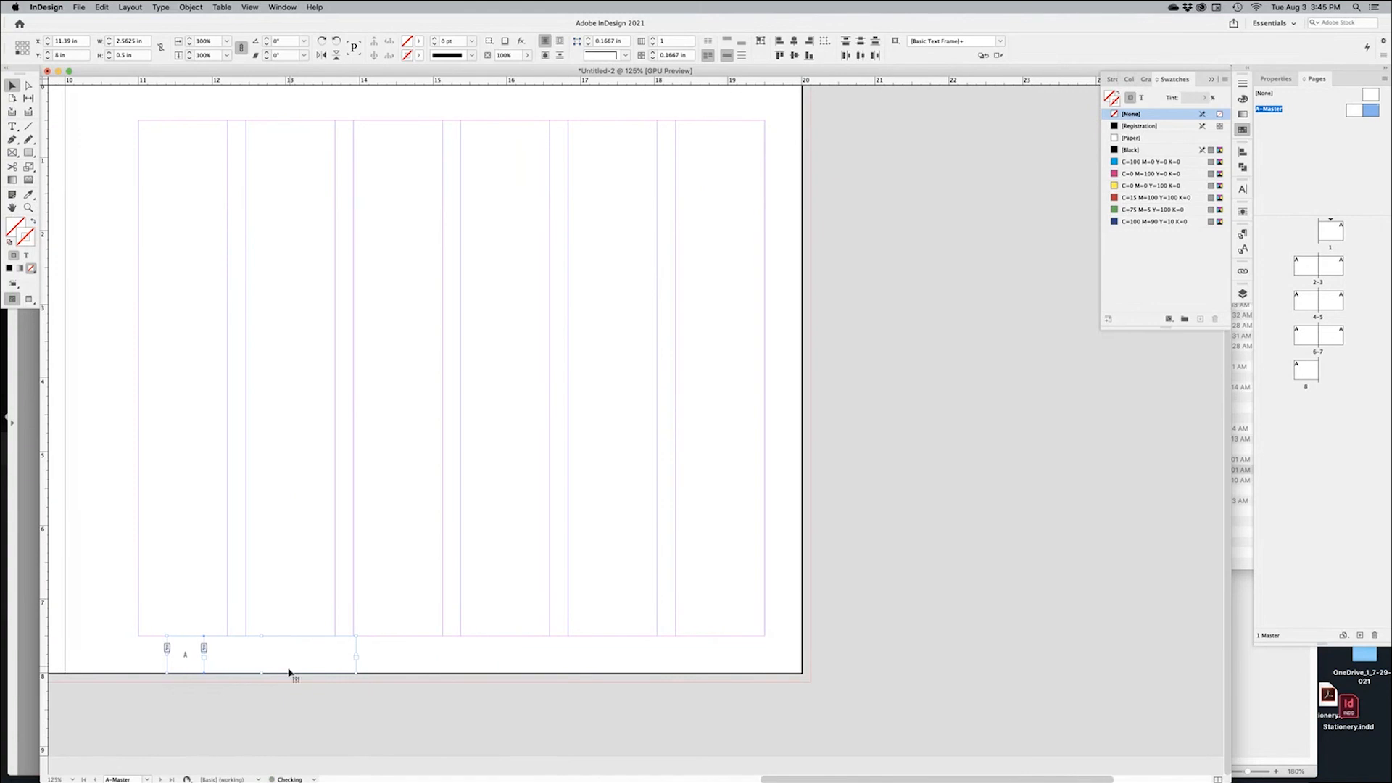
pyautogui.moveTo(289, 665); pyautogui.dragTo(776, 522)
pyautogui.click(407, 650)
pyautogui.moveTo(444, 584); pyautogui.dragTo(826, 603)
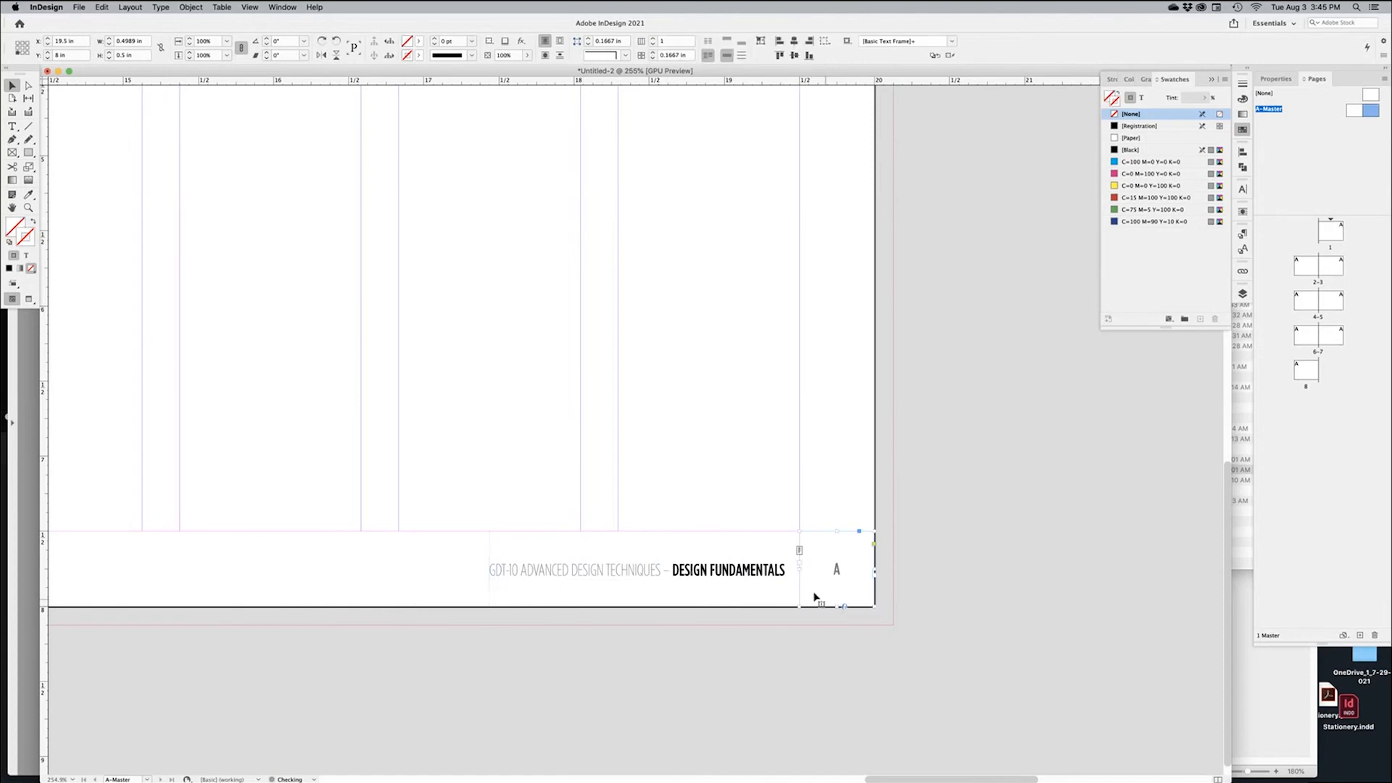
# Right-align all of the course-title footer text on the right master page
pyautogui.doubleClick(734, 533)
pyautogui.press('super+a')
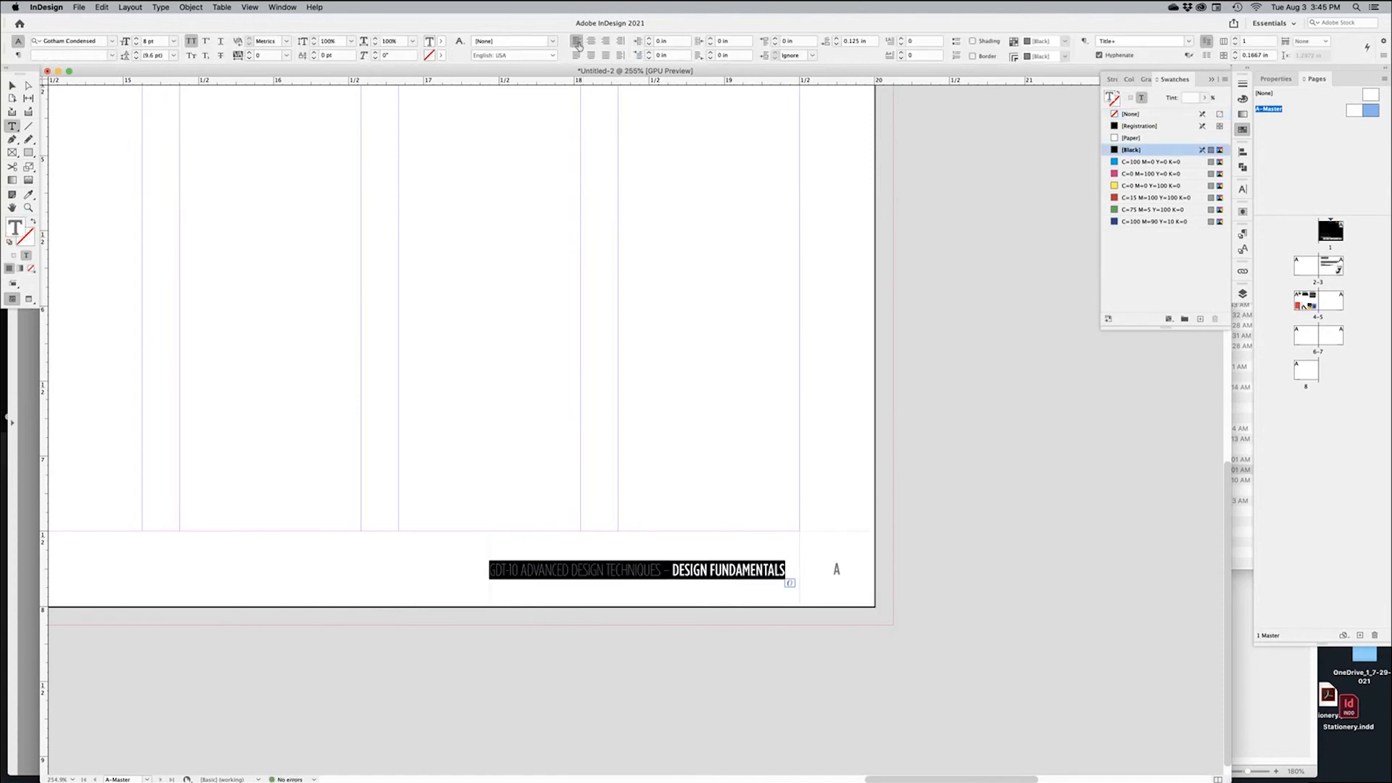
pyautogui.click(604, 43)
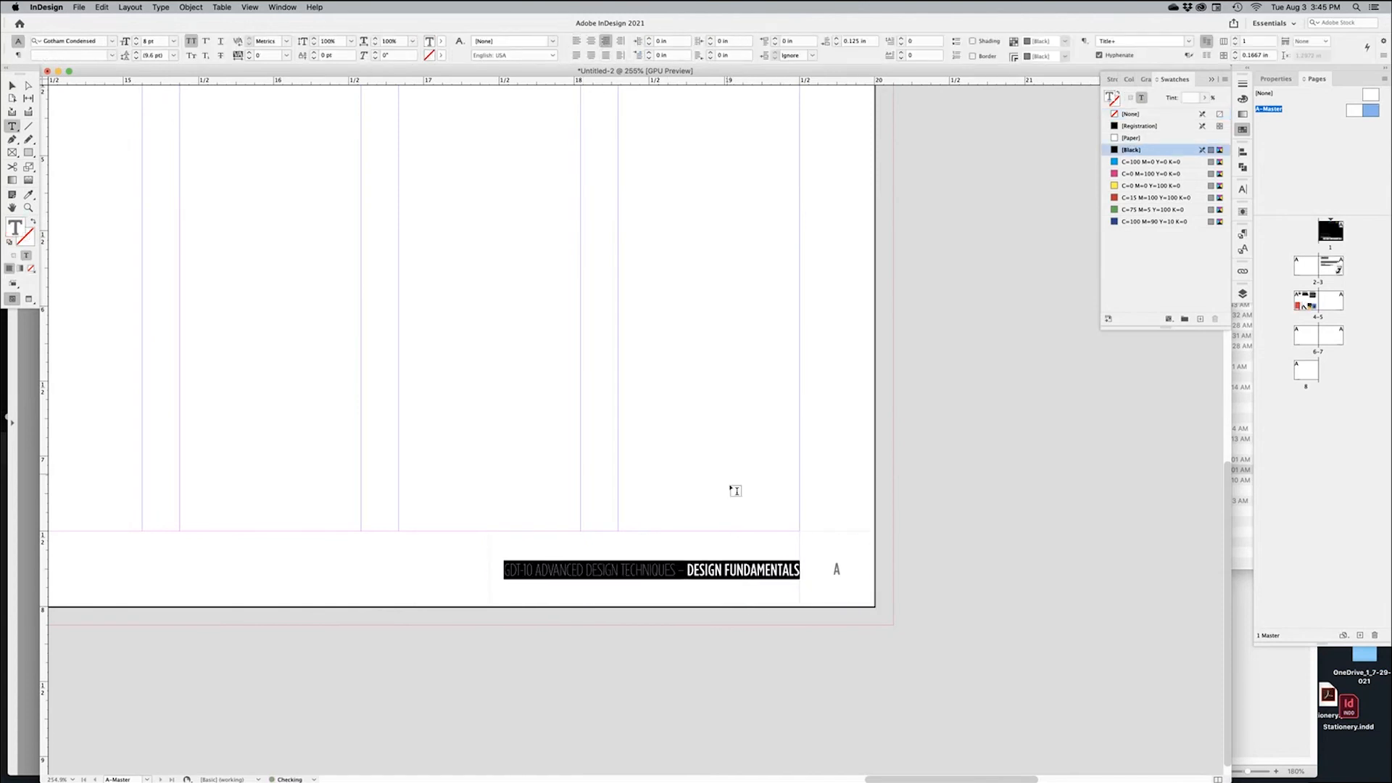
pyautogui.press('Escape')
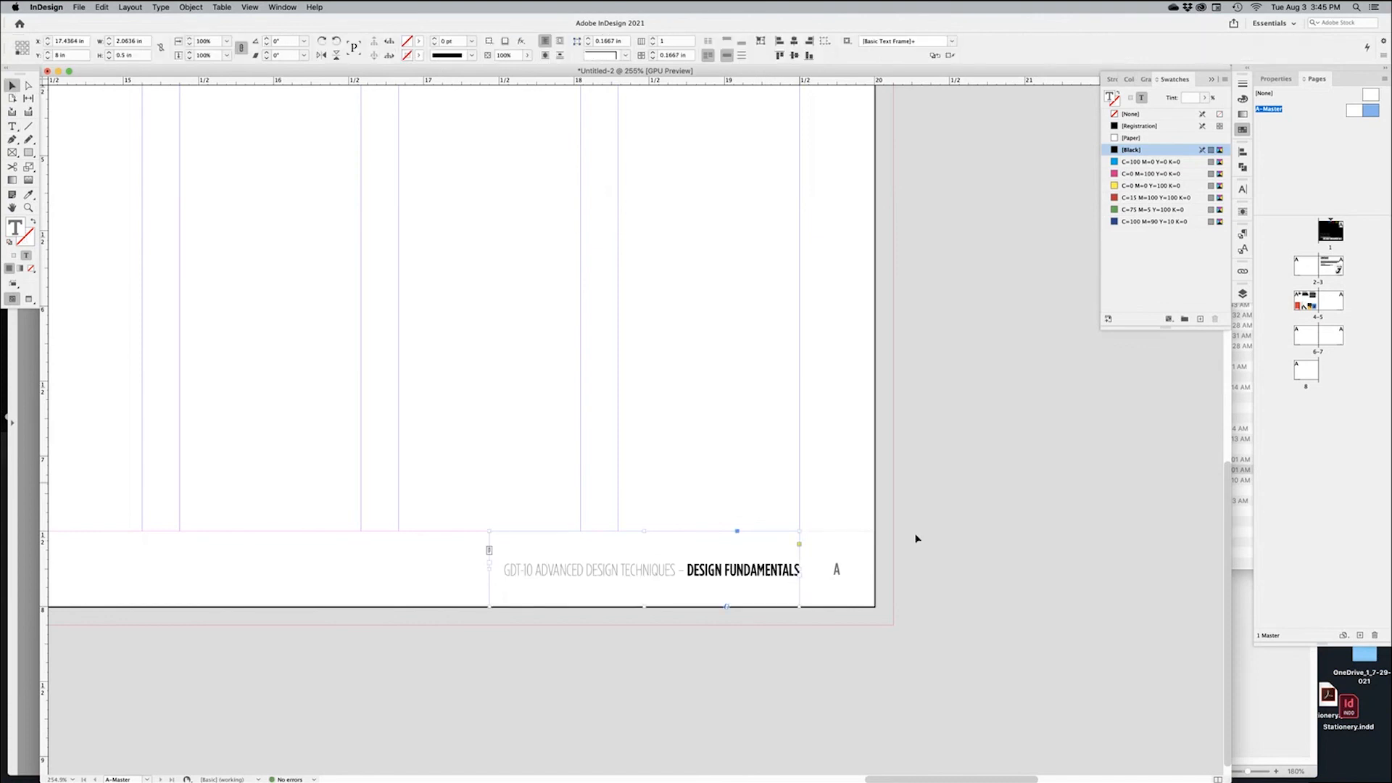
pyautogui.keyDown('alt'); pyautogui.keyDown('super'); pyautogui.click(571, 500); pyautogui.keyUp('super'); pyautogui.keyUp('alt')
pyautogui.keyDown('alt'); pyautogui.keyDown('super'); pyautogui.click(573, 502); pyautogui.keyUp('super'); pyautogui.keyUp('alt')
pyautogui.keyDown('alt'); pyautogui.keyDown('super'); pyautogui.click(573, 501); pyautogui.keyUp('super'); pyautogui.keyUp('alt')
pyautogui.keyDown('alt'); pyautogui.keyDown('super'); pyautogui.click(572, 502); pyautogui.keyUp('super'); pyautogui.keyUp('alt')
pyautogui.moveTo(499, 565); pyautogui.dragTo(808, 562)
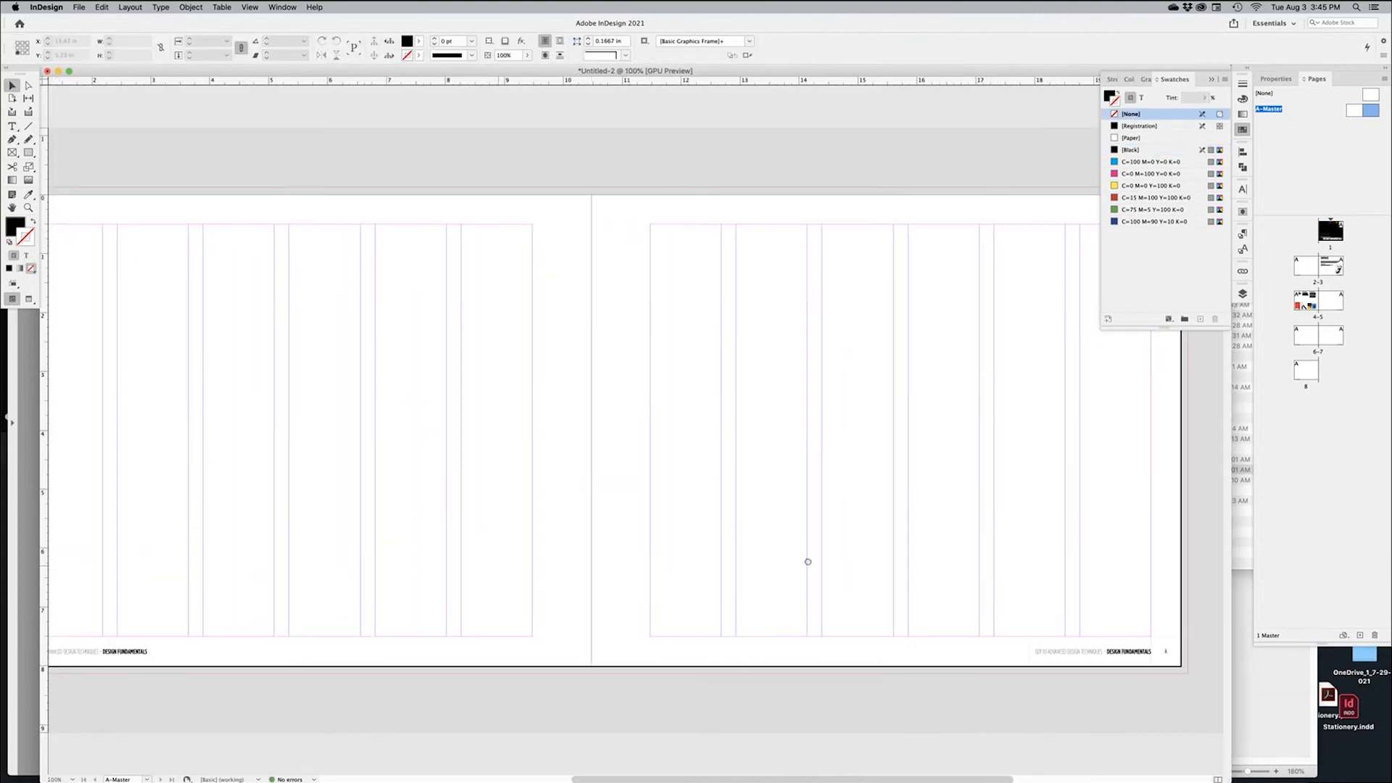
pyautogui.keyDown('alt'); pyautogui.keyDown('super'); pyautogui.click(326, 602); pyautogui.keyUp('super'); pyautogui.keyUp('alt')
pyautogui.moveTo(466, 613); pyautogui.dragTo(417, 578)
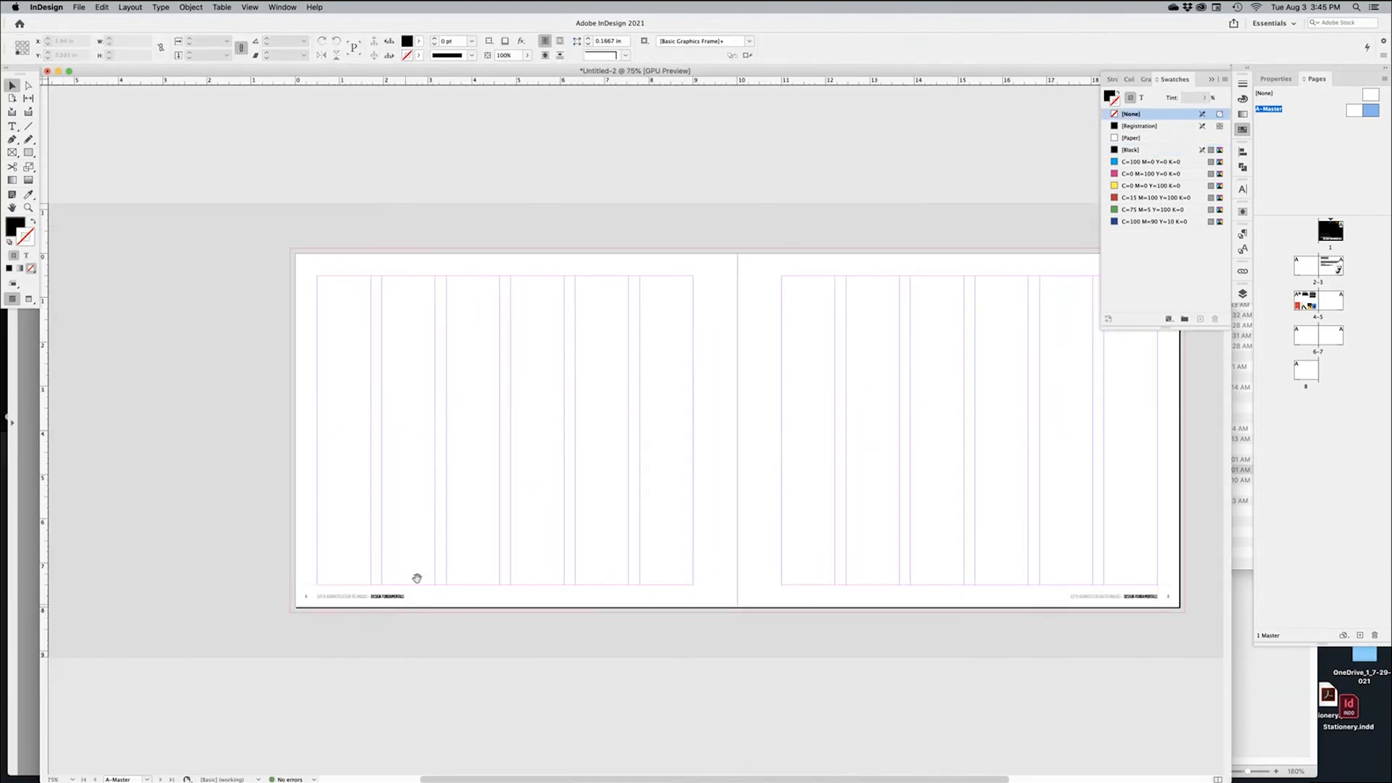
pyautogui.moveTo(748, 561); pyautogui.dragTo(636, 561)
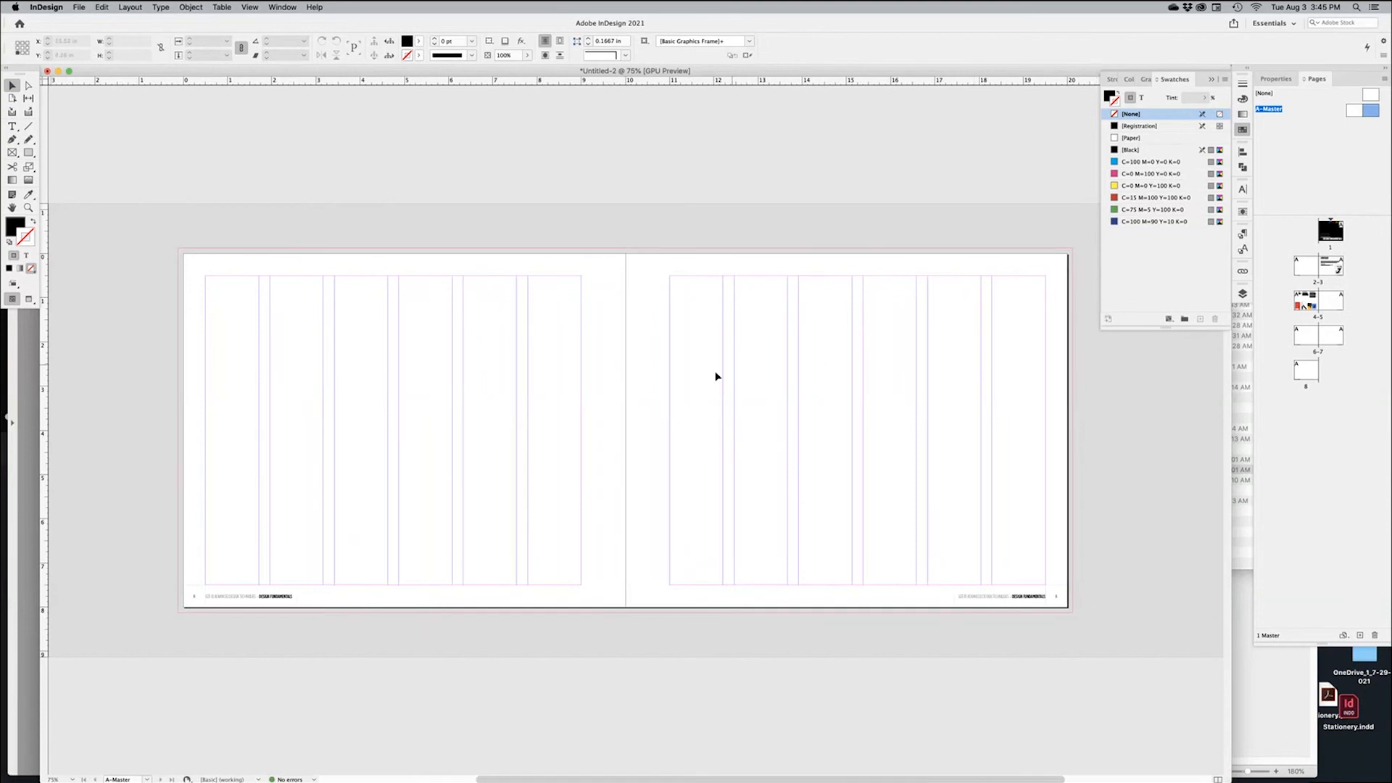
# Toggle Preview mode with W to check the master spread without guides, then return to the normal view
pyautogui.press('w')
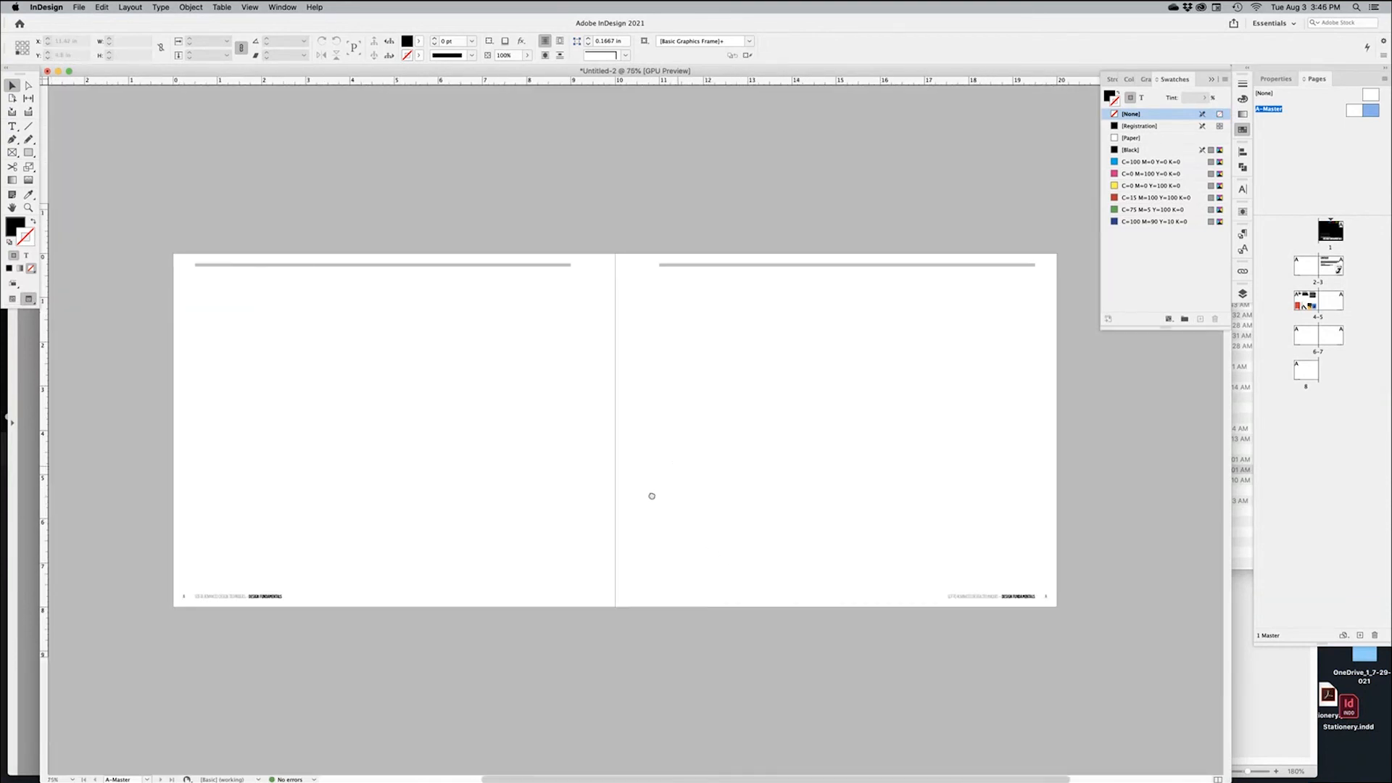
pyautogui.hscroll(2, 572, 313)
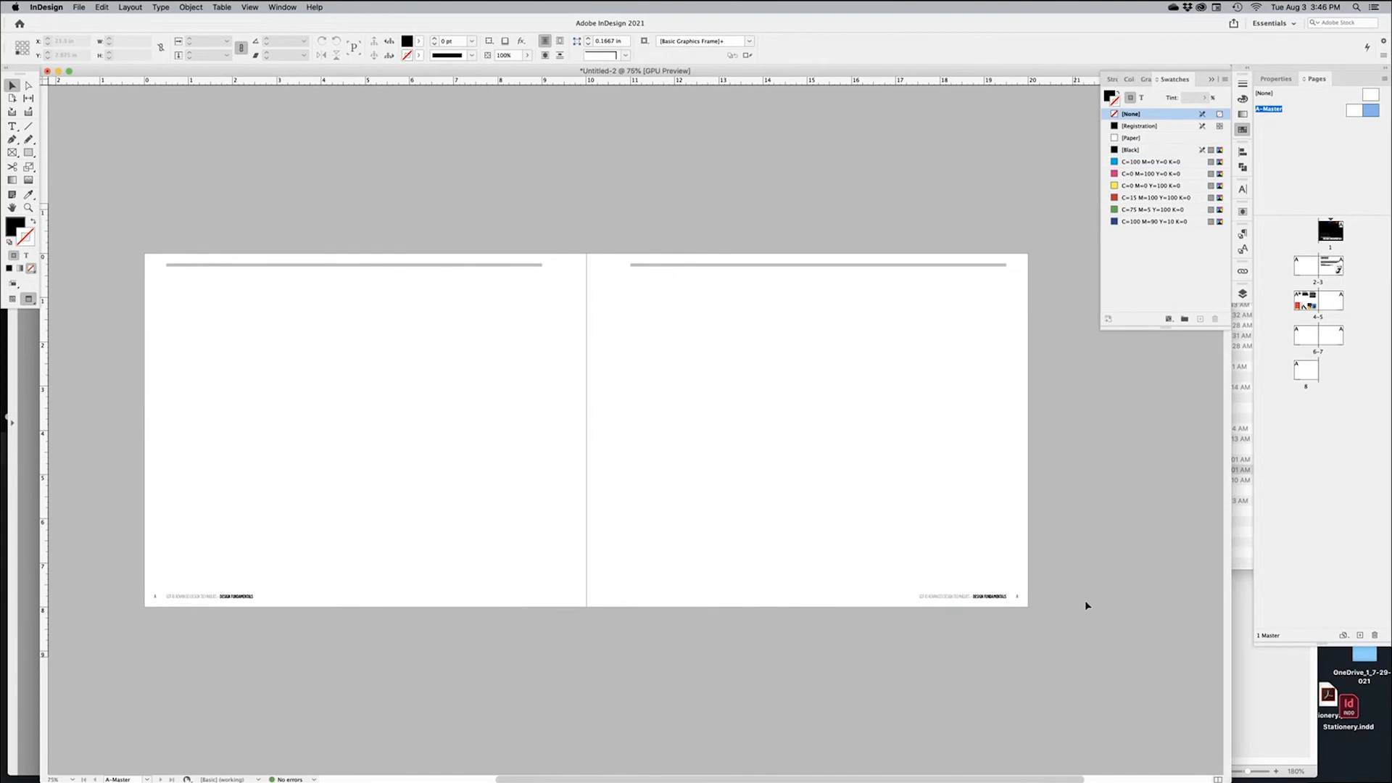
pyautogui.press('w')
pyautogui.press('w')
# Return to the document at spread 2-3 and scroll up to the DESIGN FUNDAMENTALS cover
pyautogui.doubleClick(1305, 266)
pyautogui.hscroll(5, 759, 497)
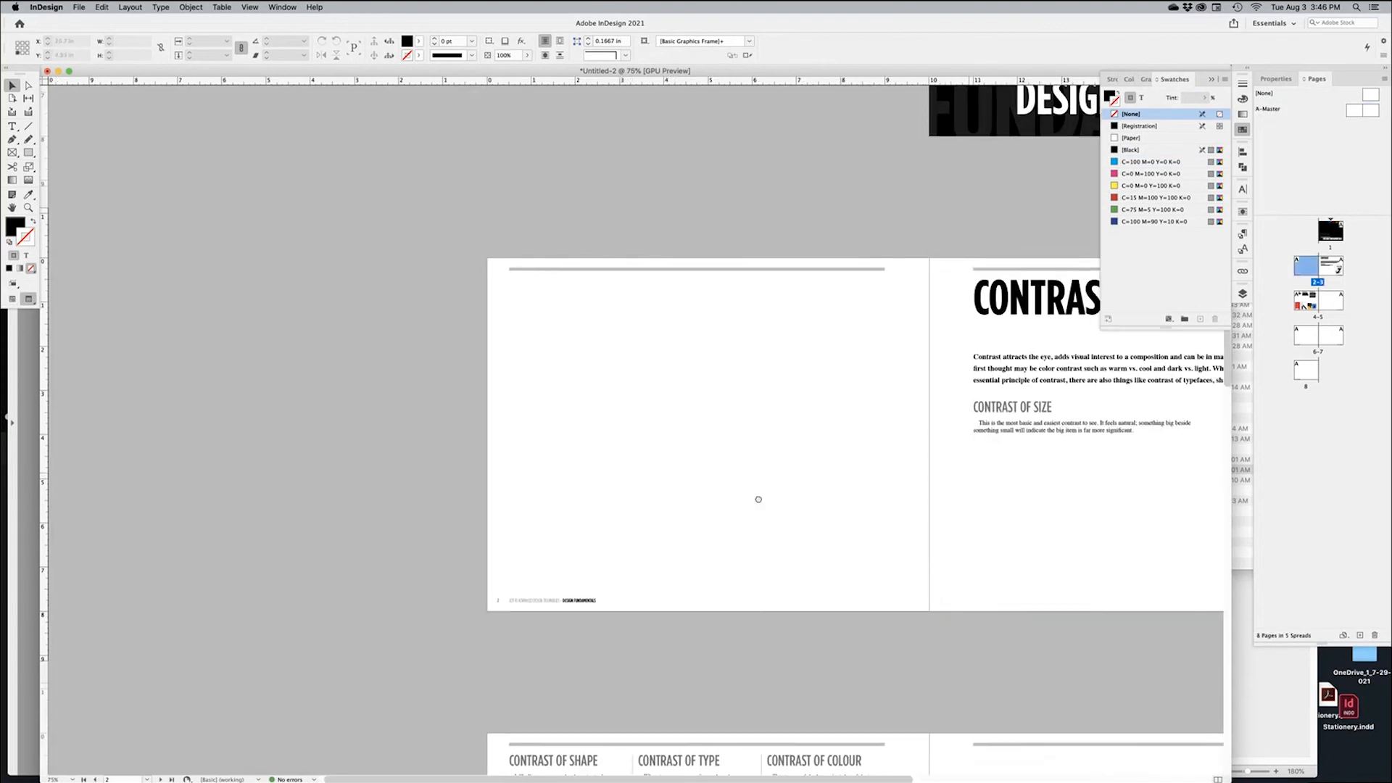
pyautogui.scroll(-10, 990, 506)
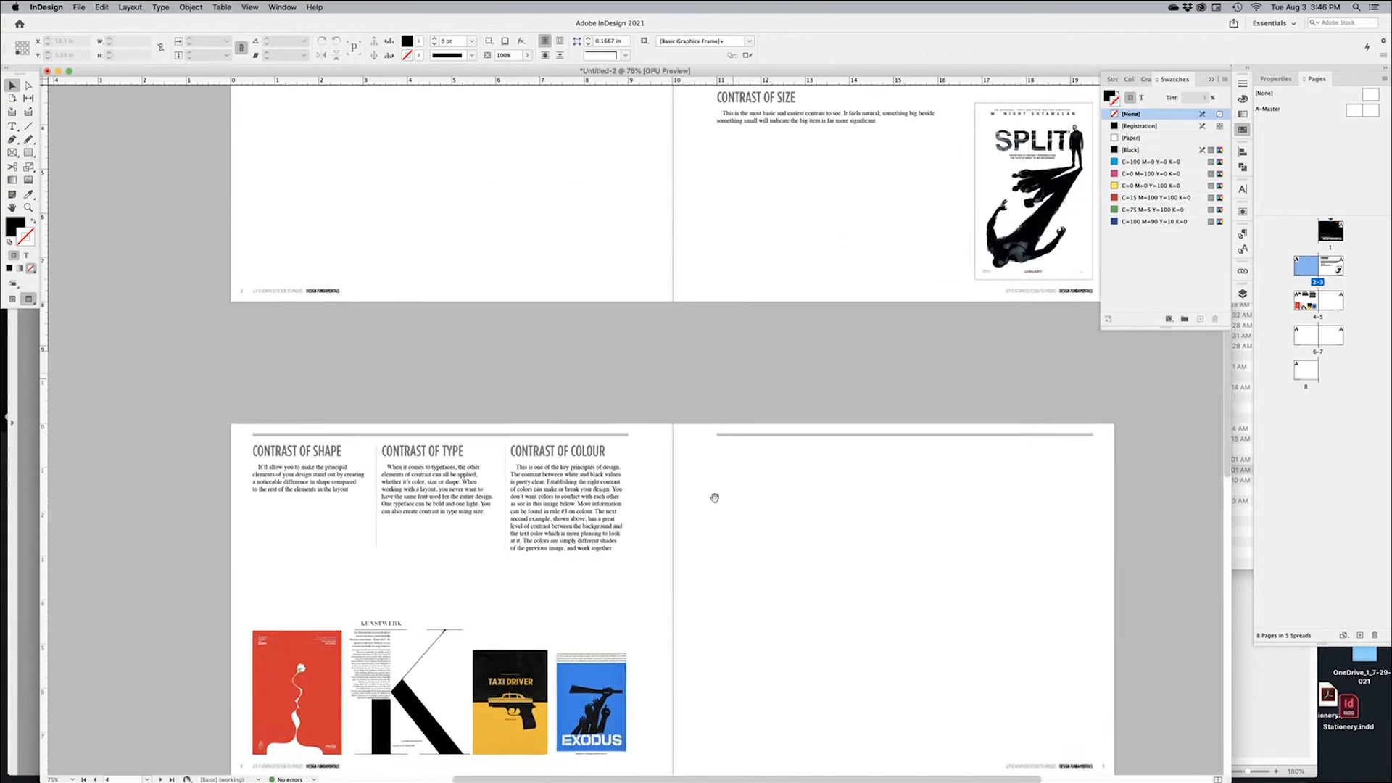
pyautogui.scroll(-5, 606, 457)
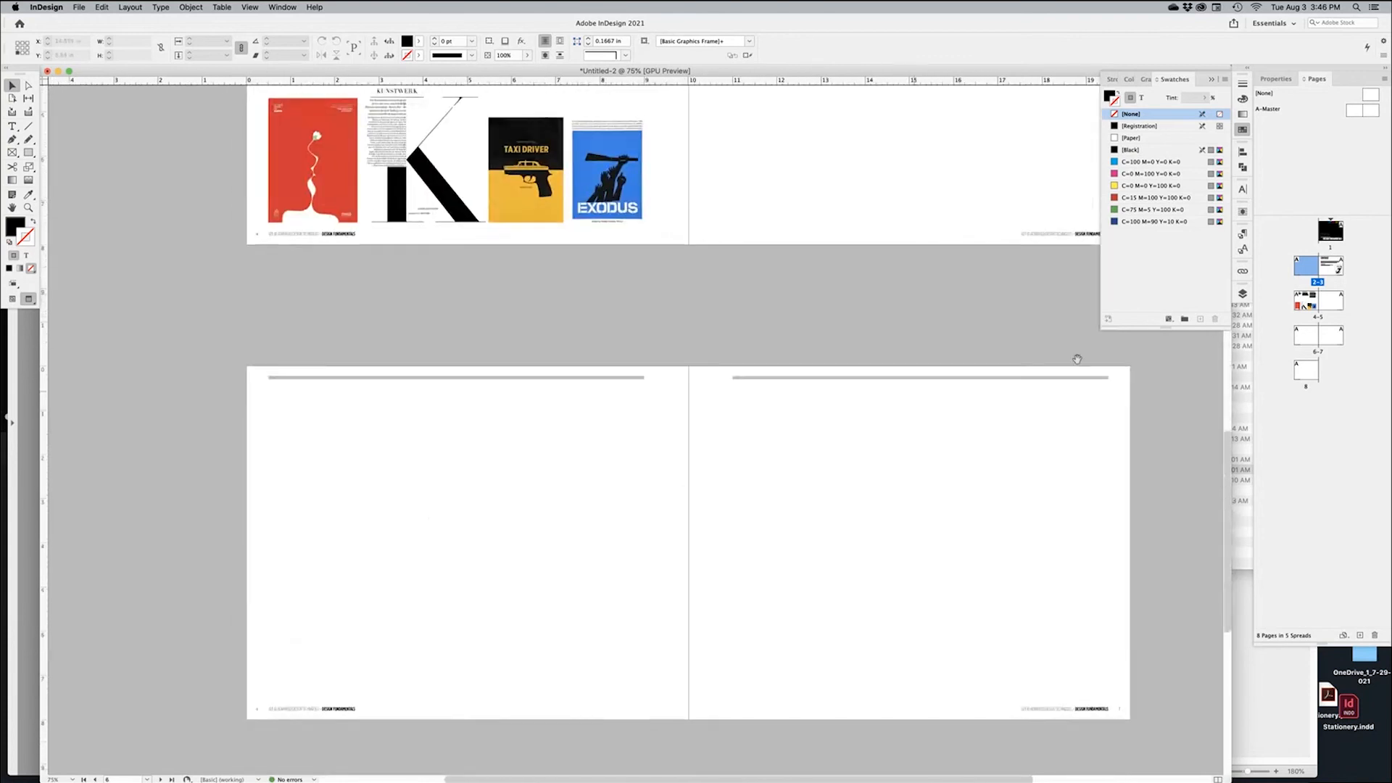
pyautogui.scroll(-10, 898, 410)
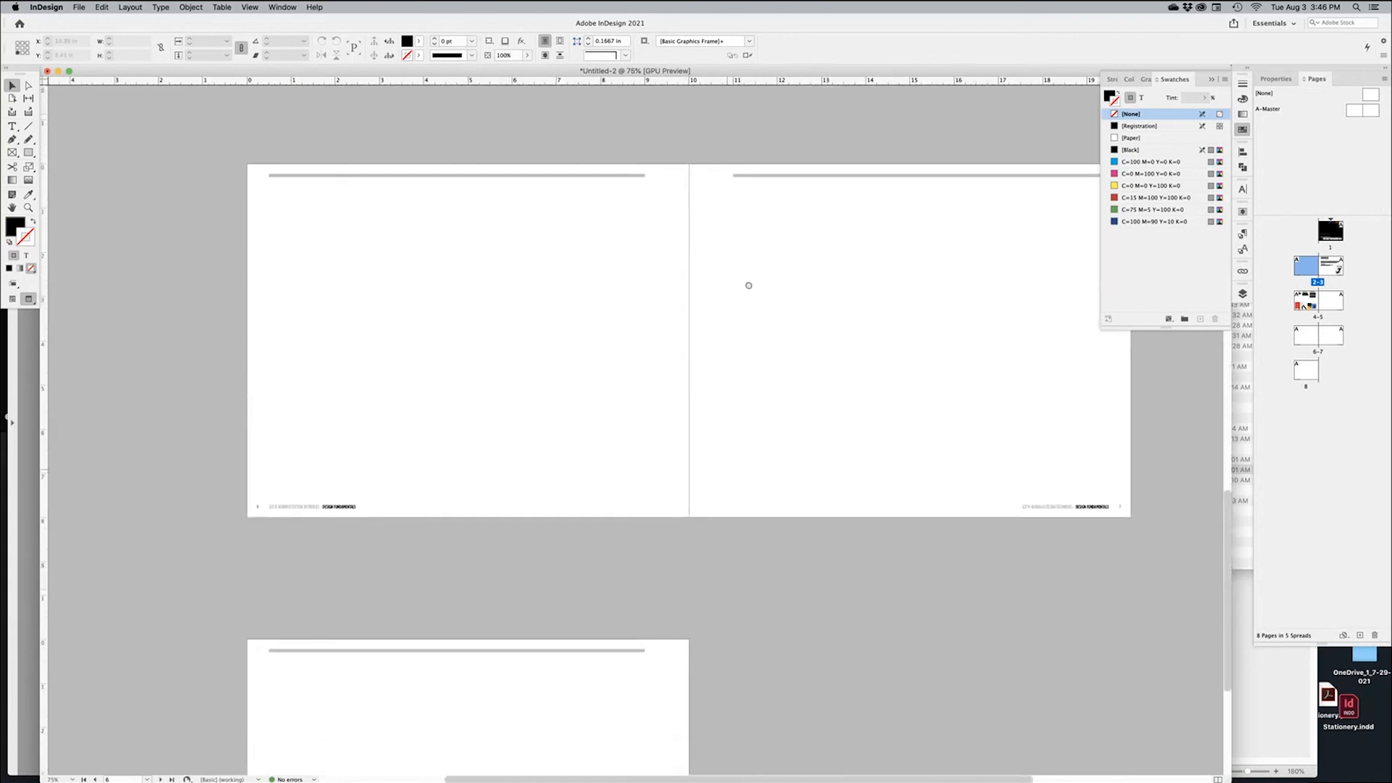
pyautogui.scroll(20, 758, 327)
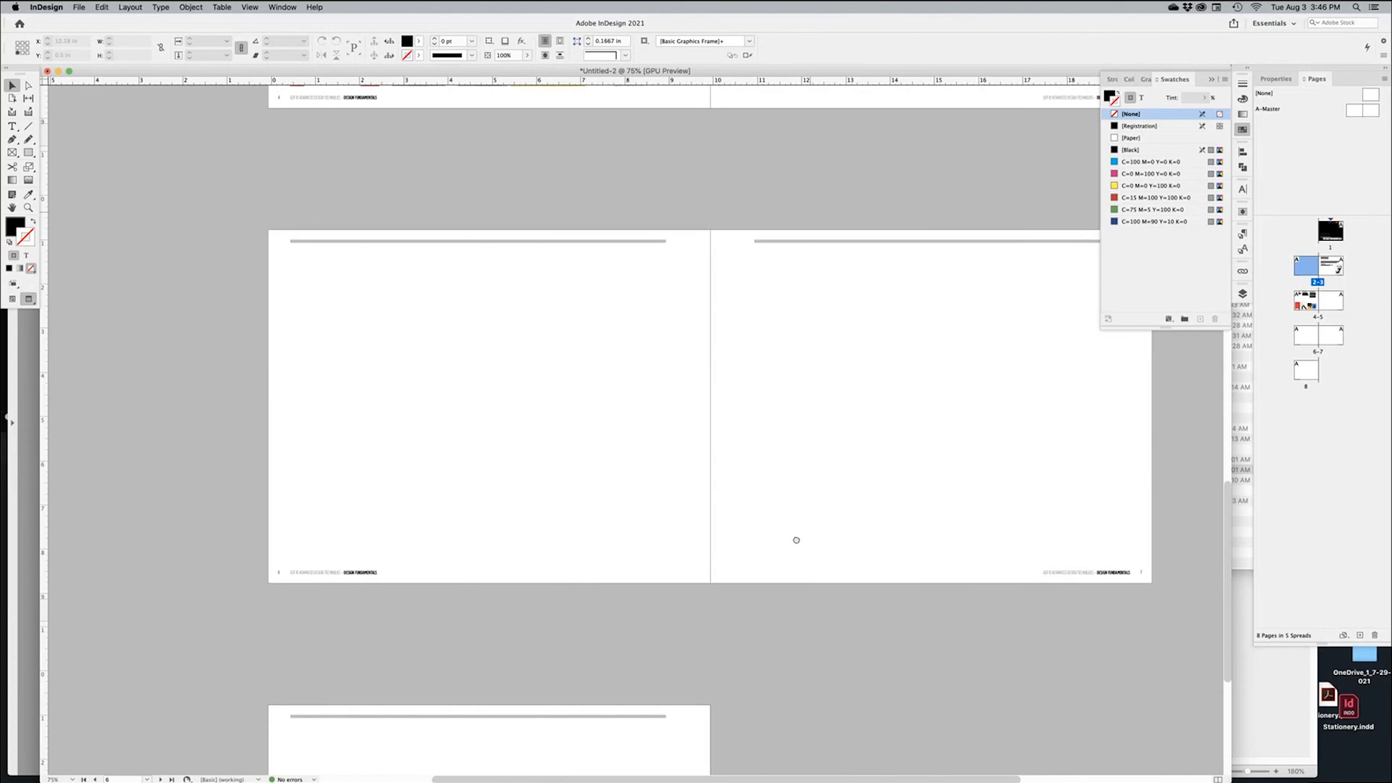
pyautogui.scroll(15, 797, 627)
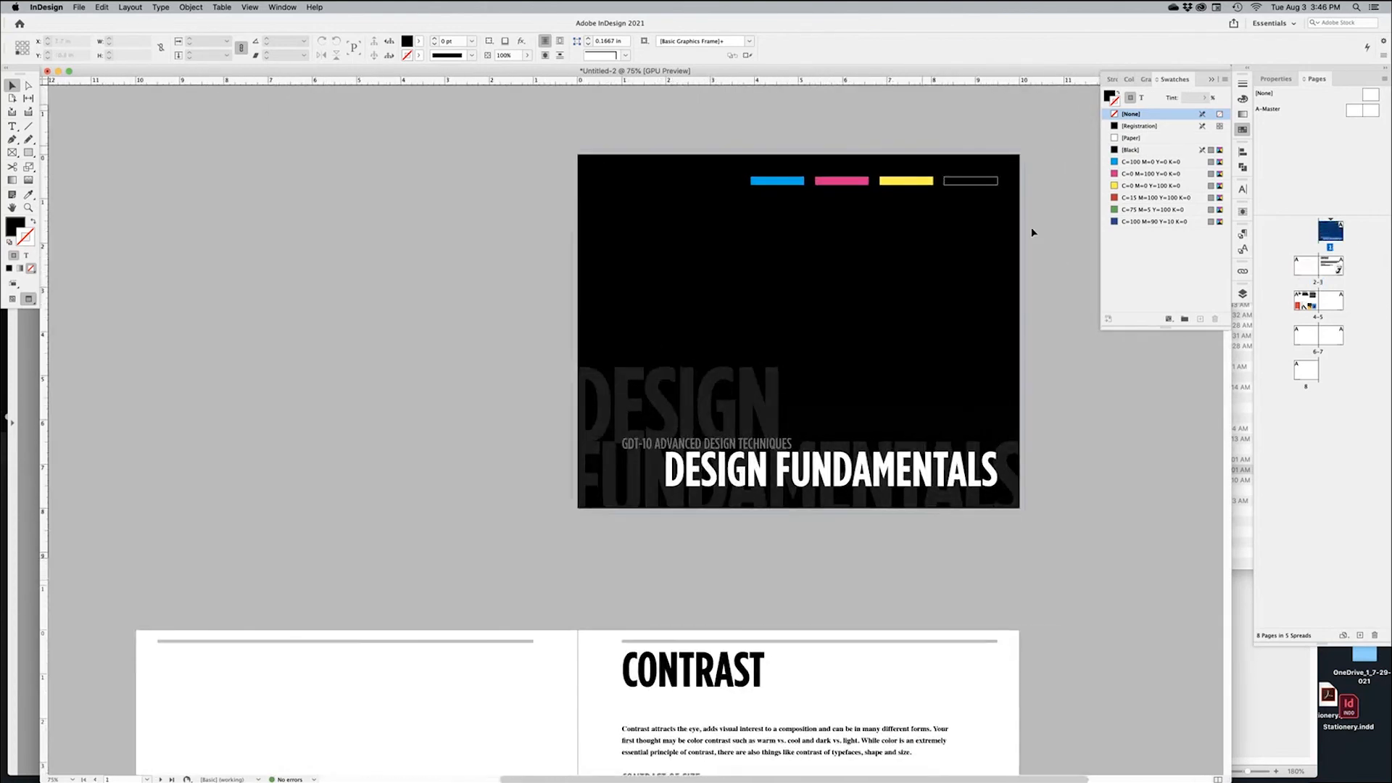
# Apply the [None] master to page 1, moving the black cover frame aside and back
pyautogui.click(989, 235)
pyautogui.moveTo(989, 237); pyautogui.dragTo(620, 279)
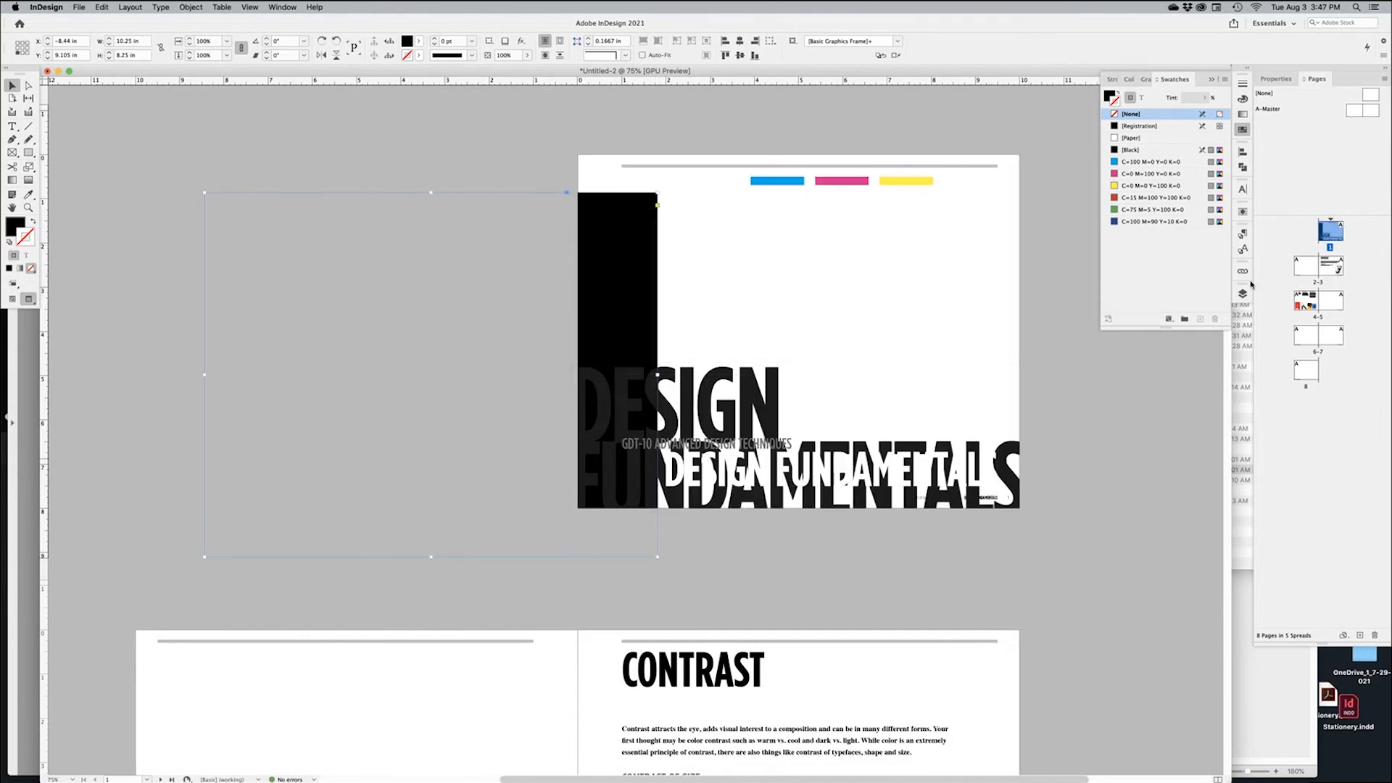
pyautogui.click(1370, 97)
pyautogui.moveTo(1370, 97); pyautogui.dragTo(1333, 232)
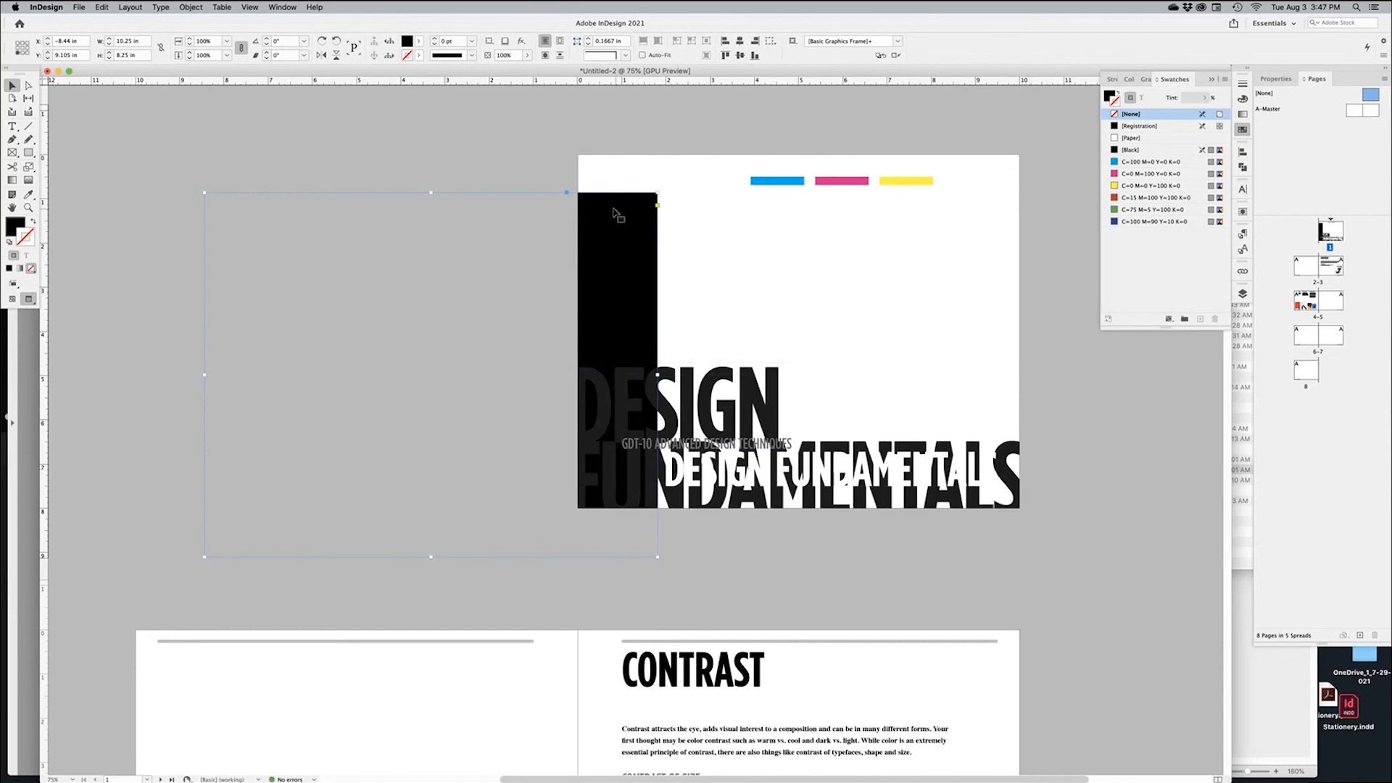
pyautogui.moveTo(622, 211); pyautogui.dragTo(981, 170)
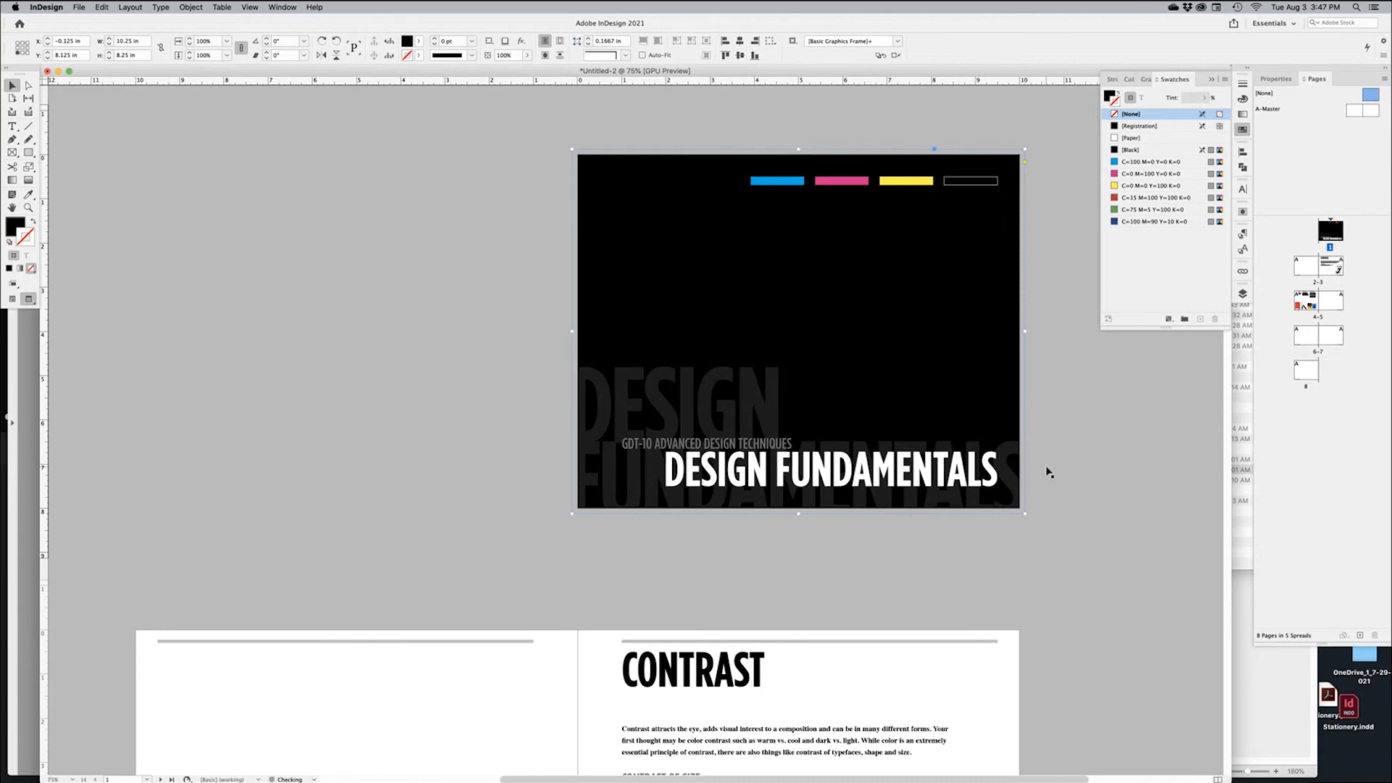
pyautogui.click(1053, 475)
pyautogui.click(728, 587)
# Pan to the Contrast spread and switch over to Finder
pyautogui.moveTo(673, 585); pyautogui.dragTo(796, 264)
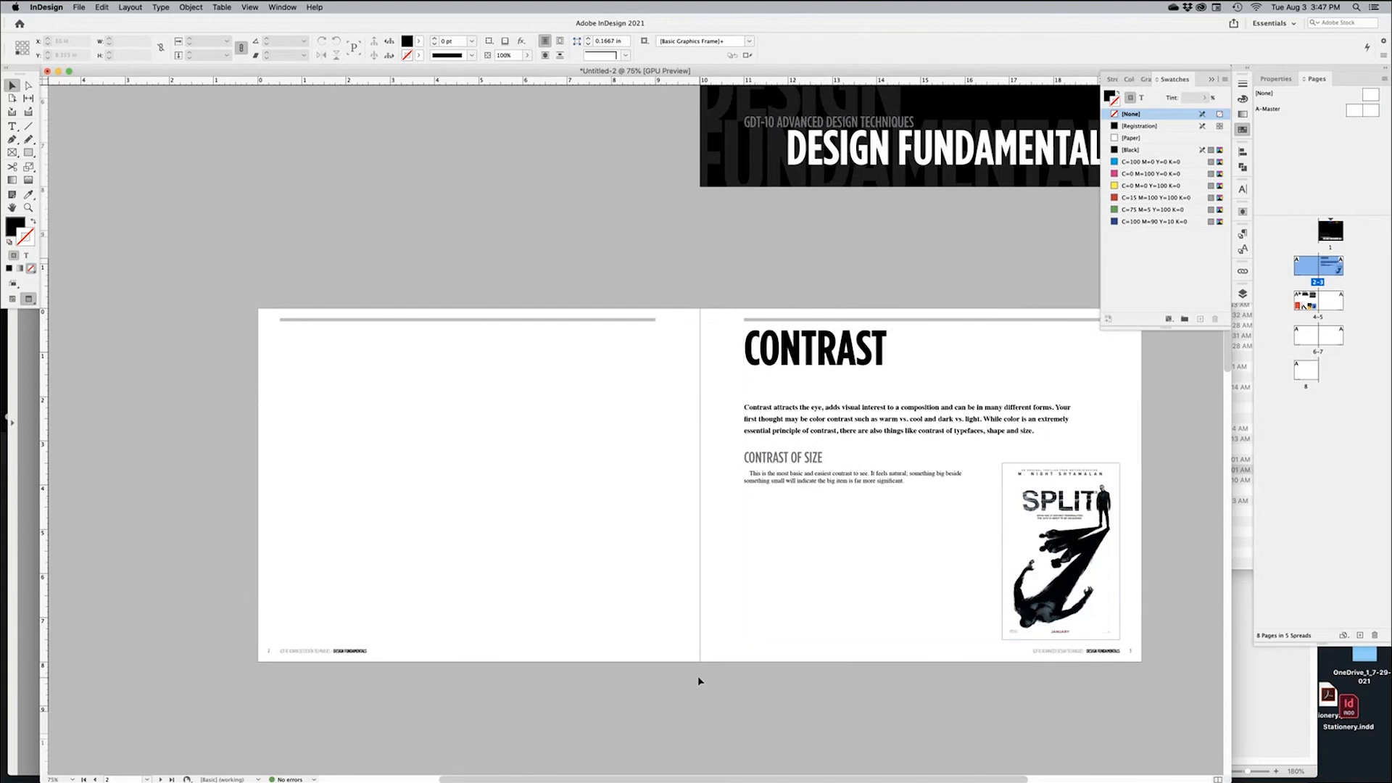
pyautogui.press('super+Tab')
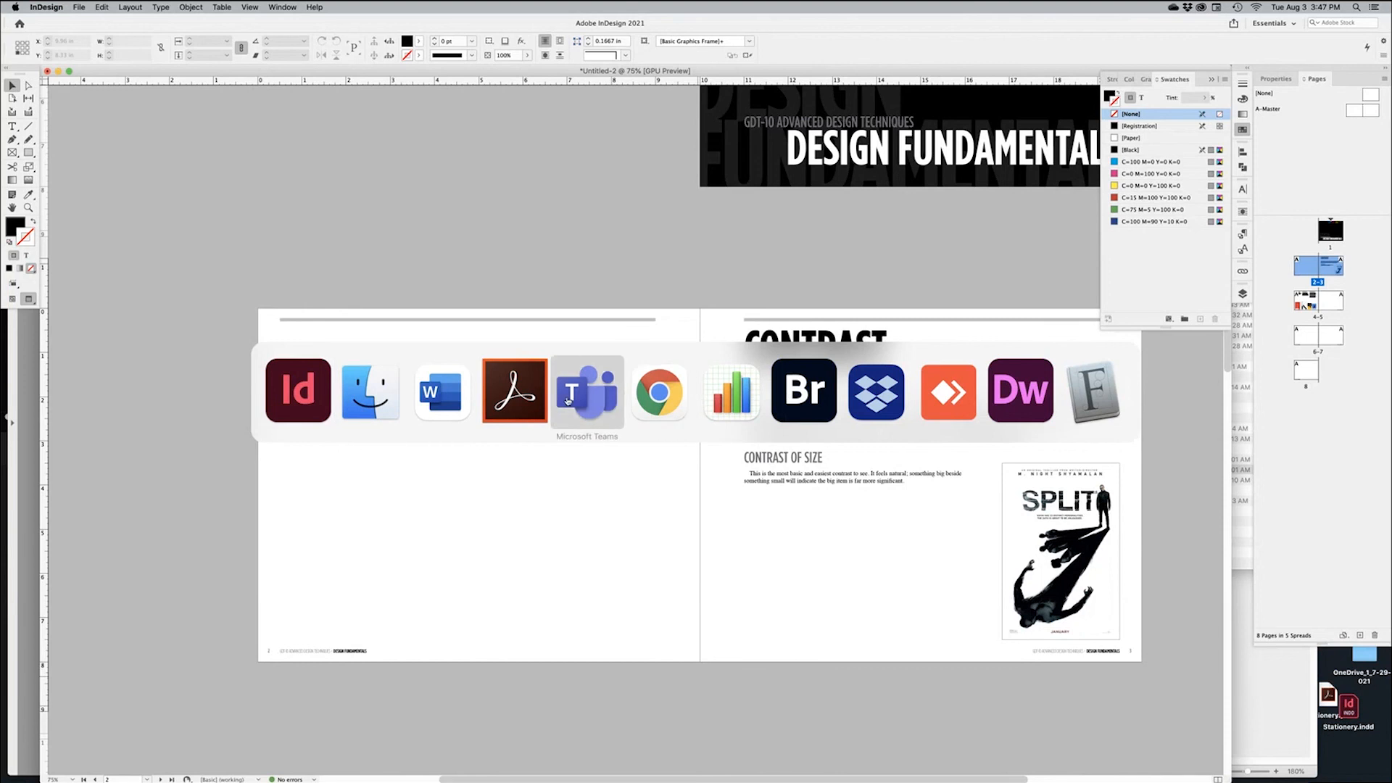
pyautogui.click(371, 391)
# Browse the GDT-10 EBOOKS folder and open Graphic Design – The New Basics 2nd Edition (2015).pdf
pyautogui.moveTo(1152, 170); pyautogui.dragTo(948, 150)
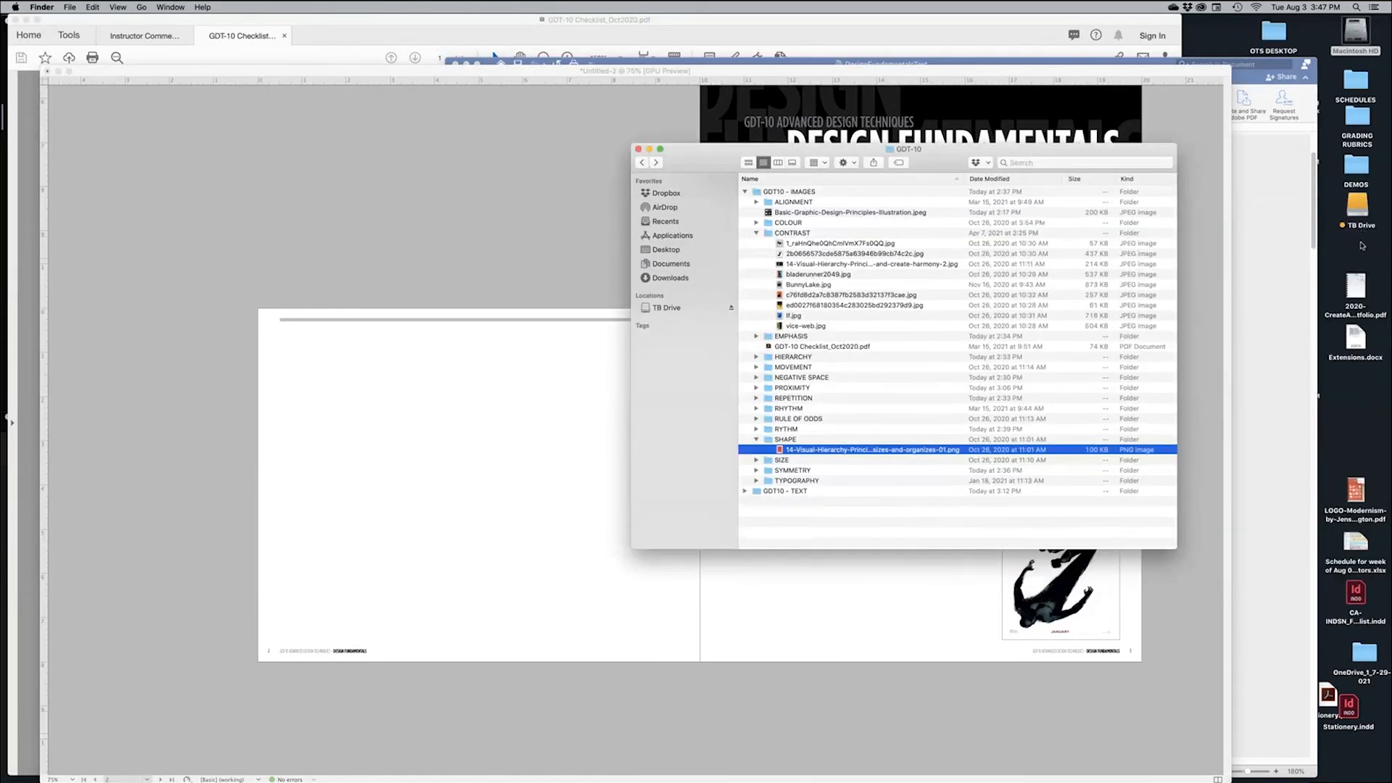
pyautogui.doubleClick(1358, 207)
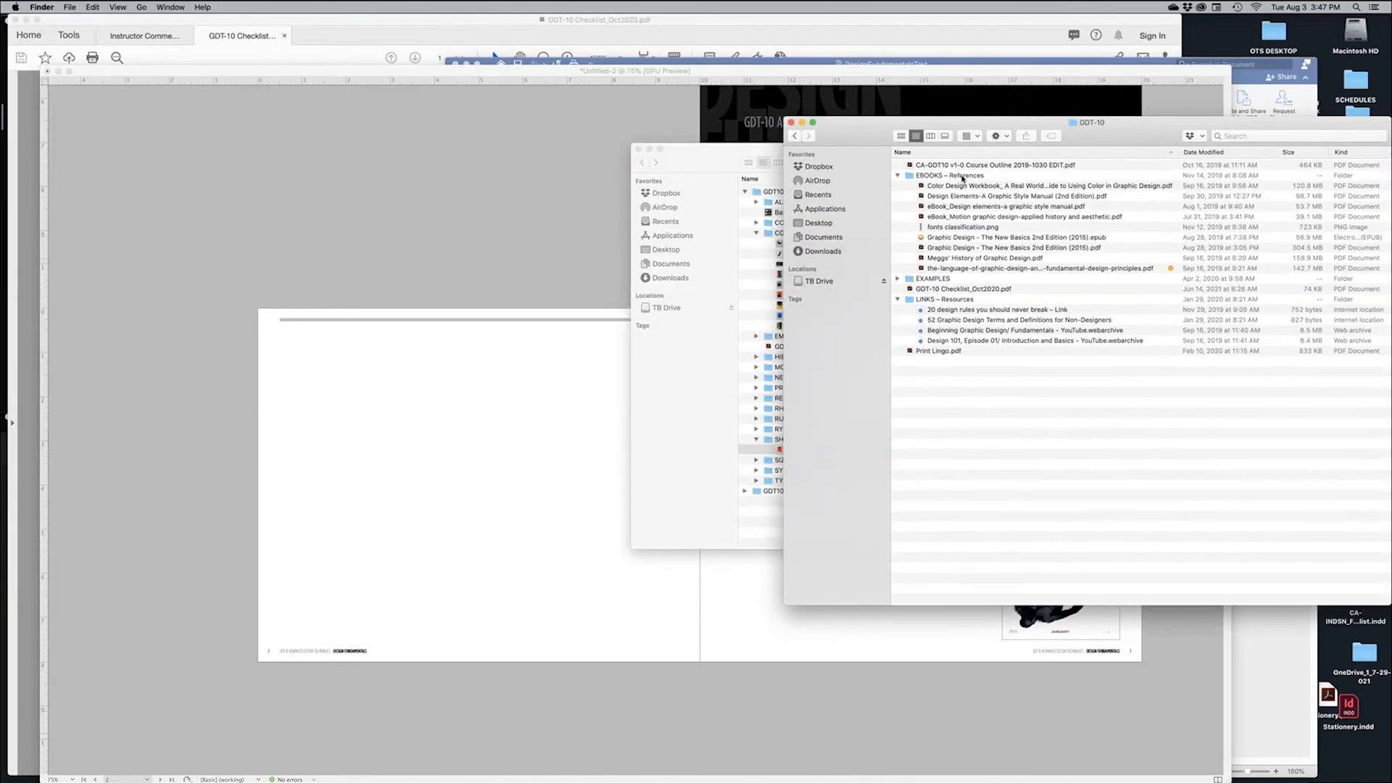
pyautogui.click(969, 259)
pyautogui.click(970, 217)
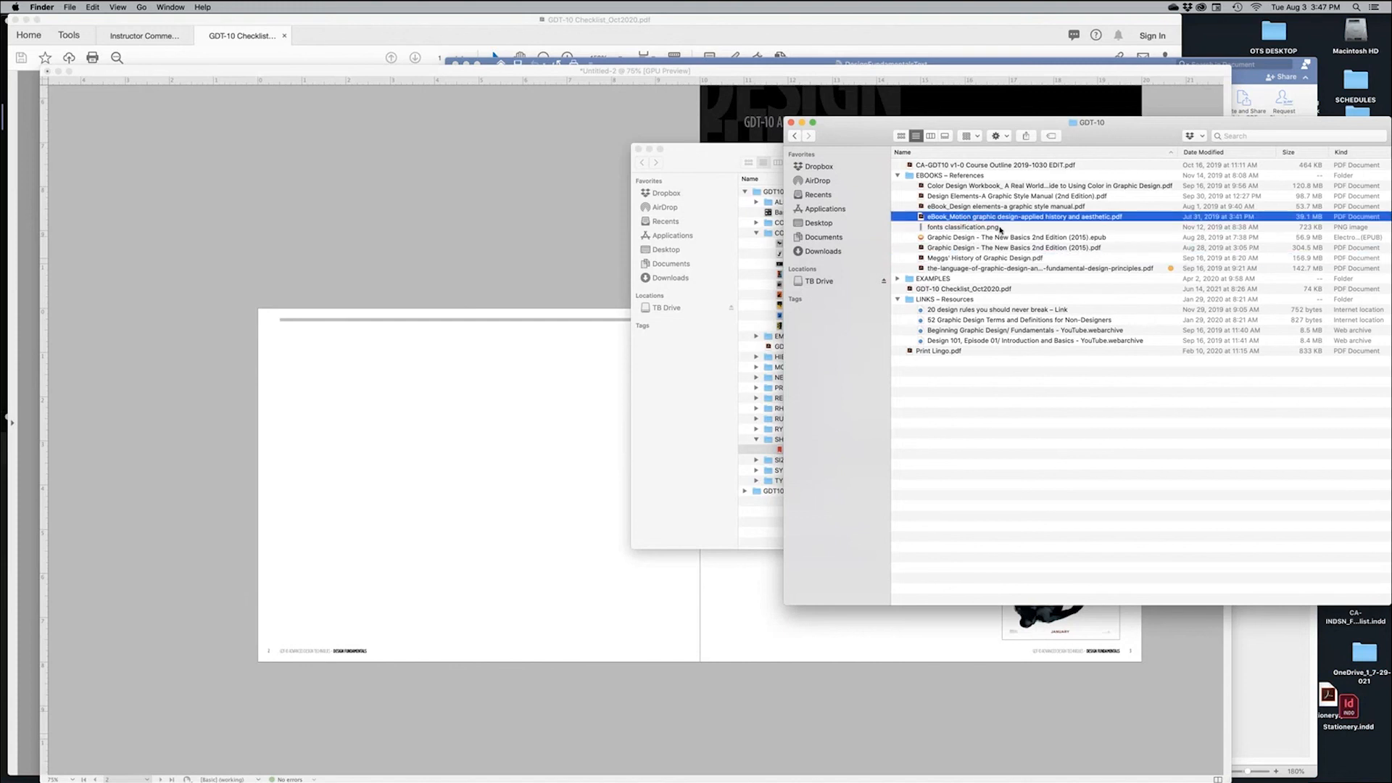
pyautogui.doubleClick(1019, 208)
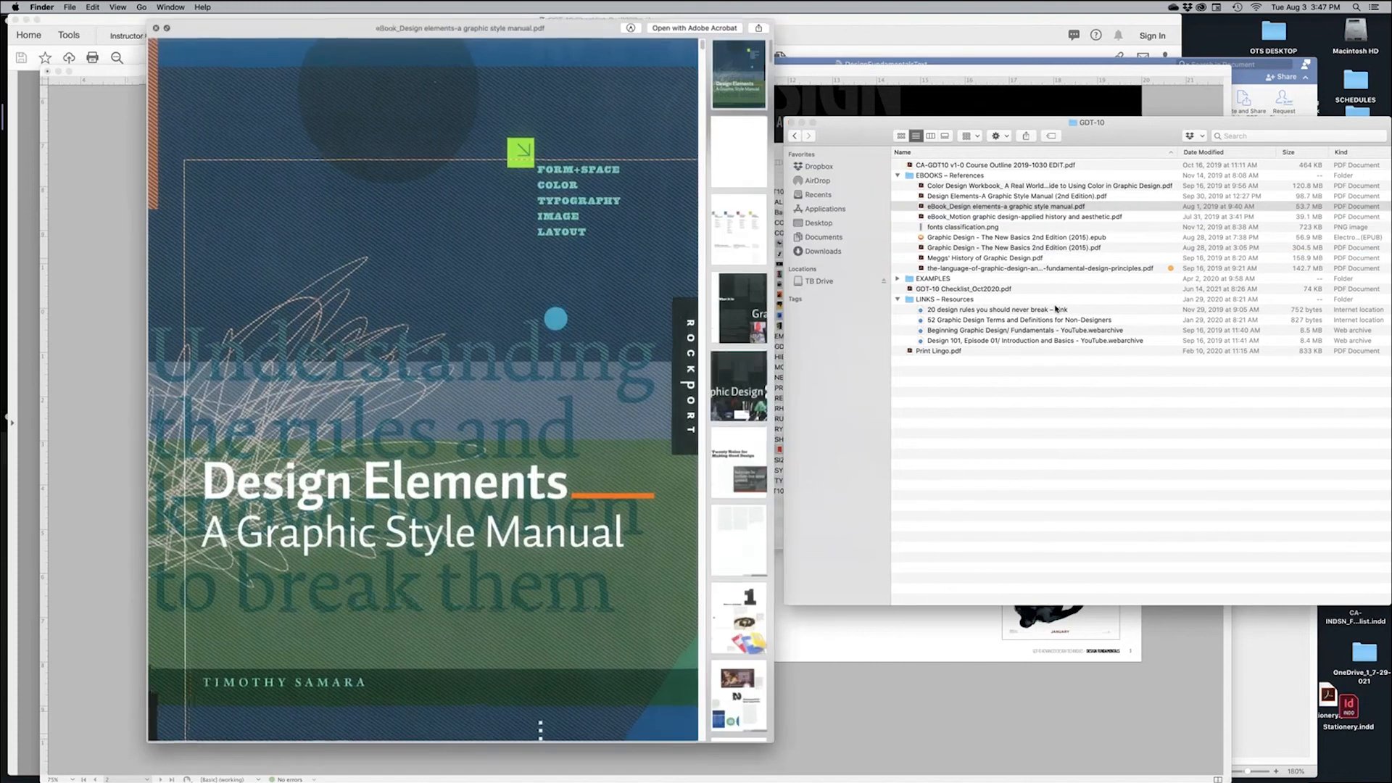
pyautogui.press('Down')
pyautogui.press('Down')
pyautogui.press('Down')
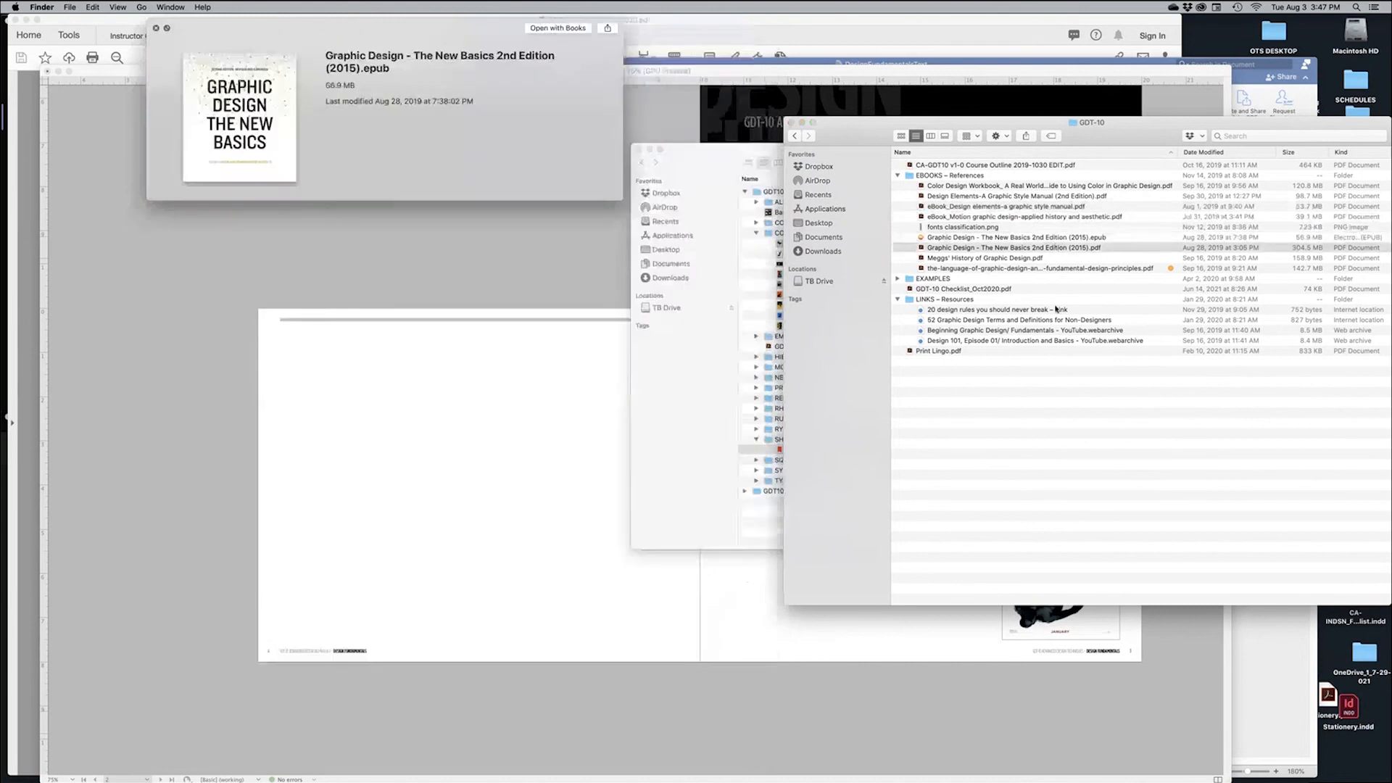
pyautogui.press('Down')
pyautogui.press('space')
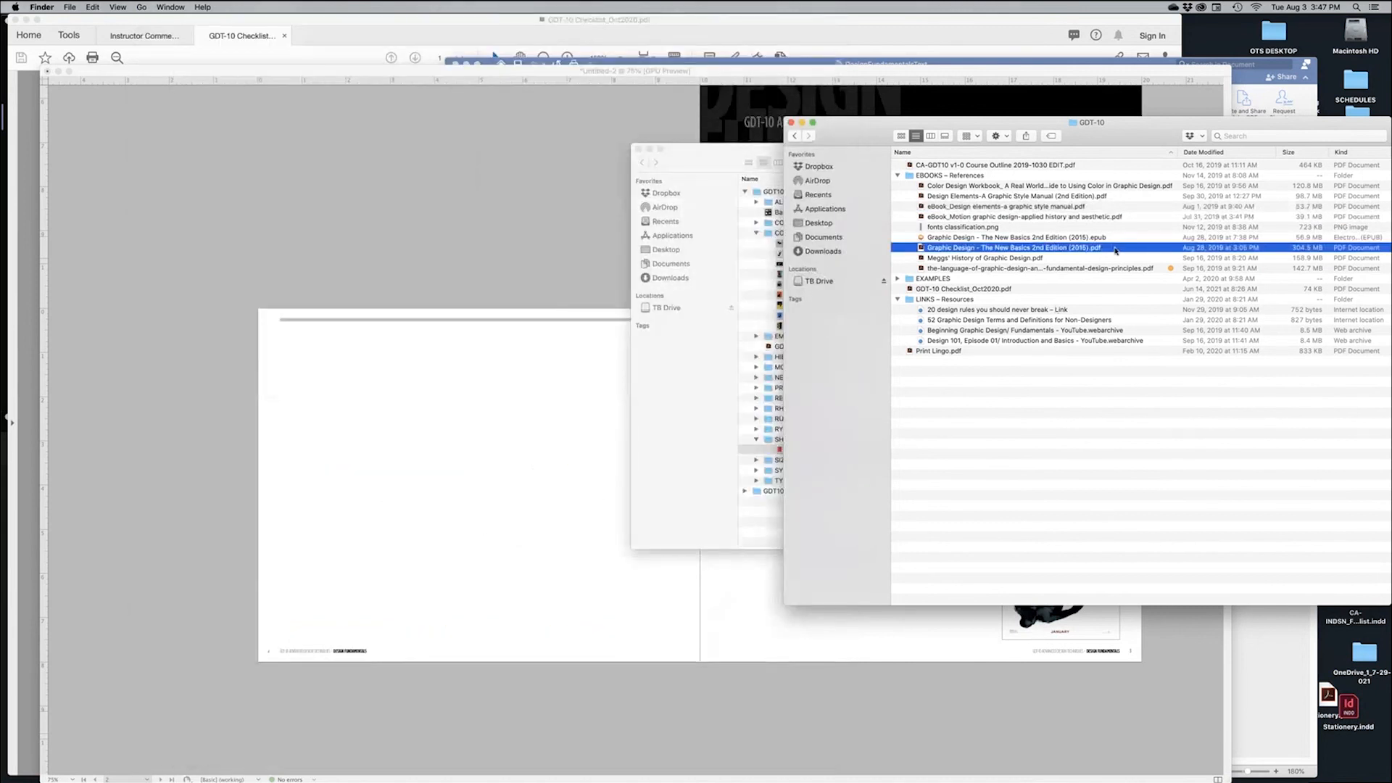
pyautogui.doubleClick(1116, 249)
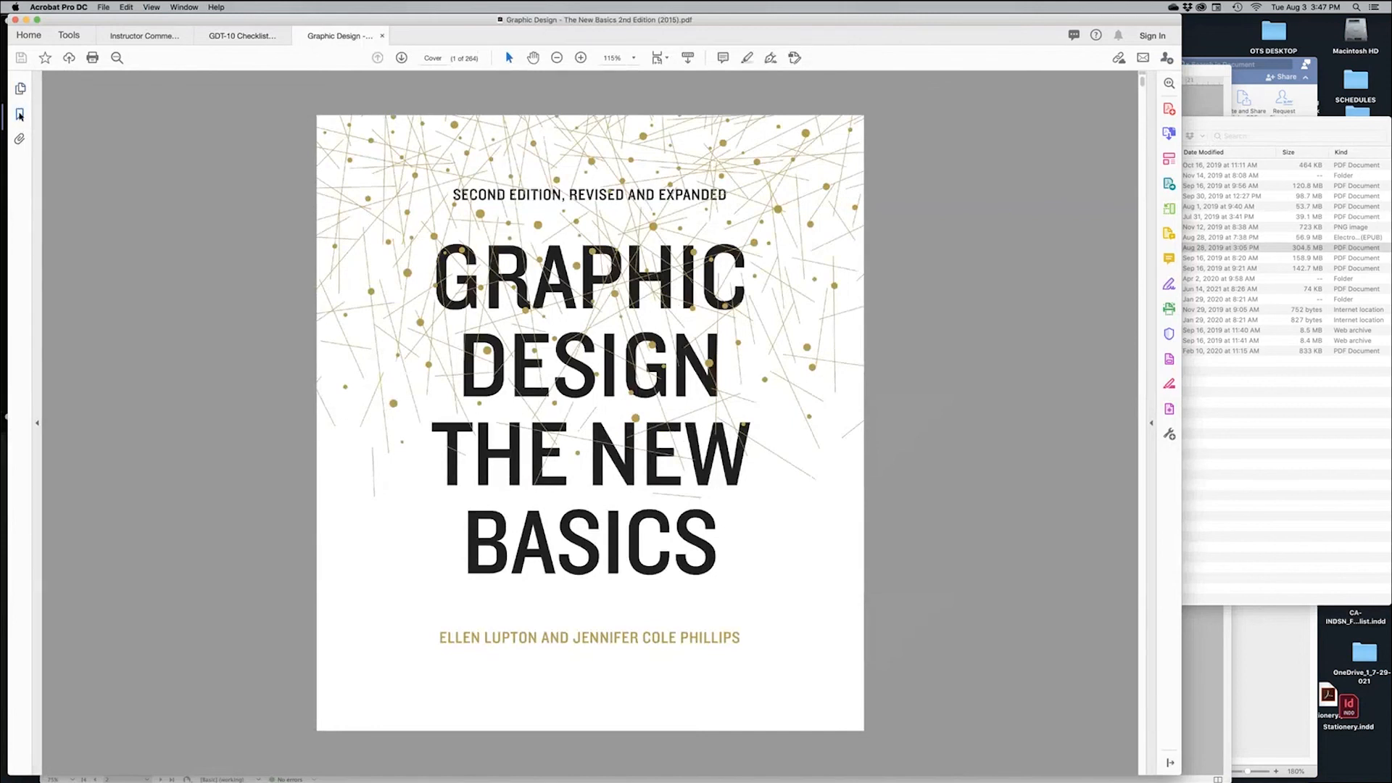
# Via the Gestalt Principles bookmark, copy page 138's Dimensional Hierarchy passage and return to InDesign
pyautogui.click(20, 115)
pyautogui.click(87, 129)
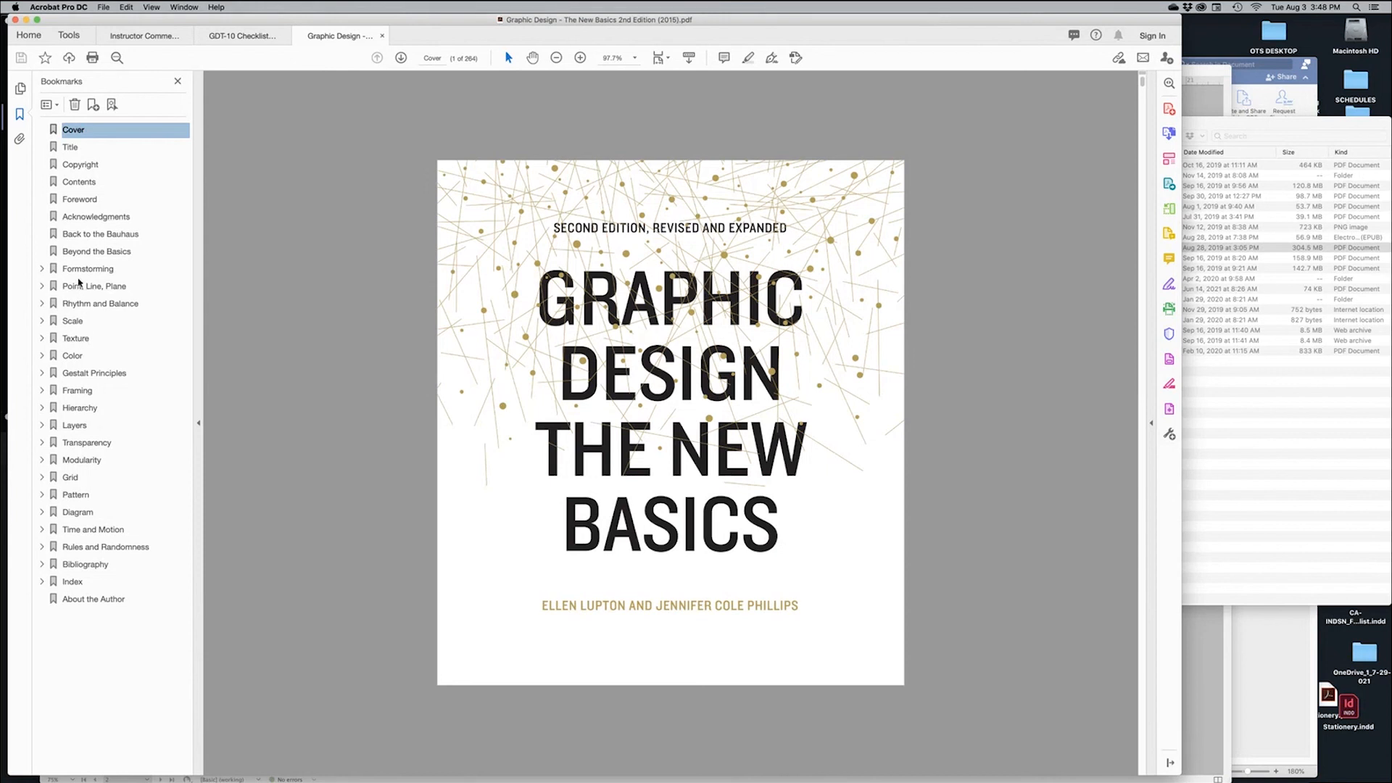
pyautogui.click(94, 372)
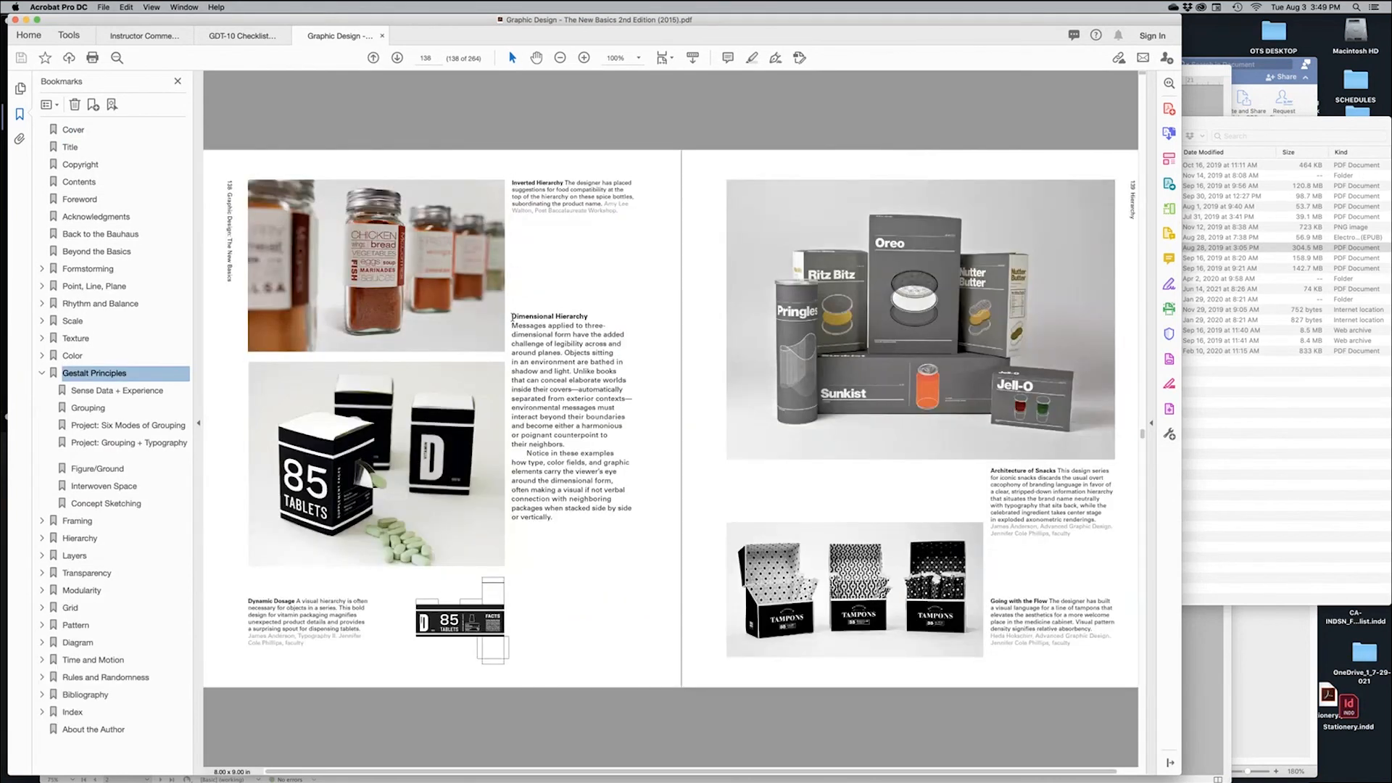
pyautogui.moveTo(512, 316); pyautogui.dragTo(550, 520)
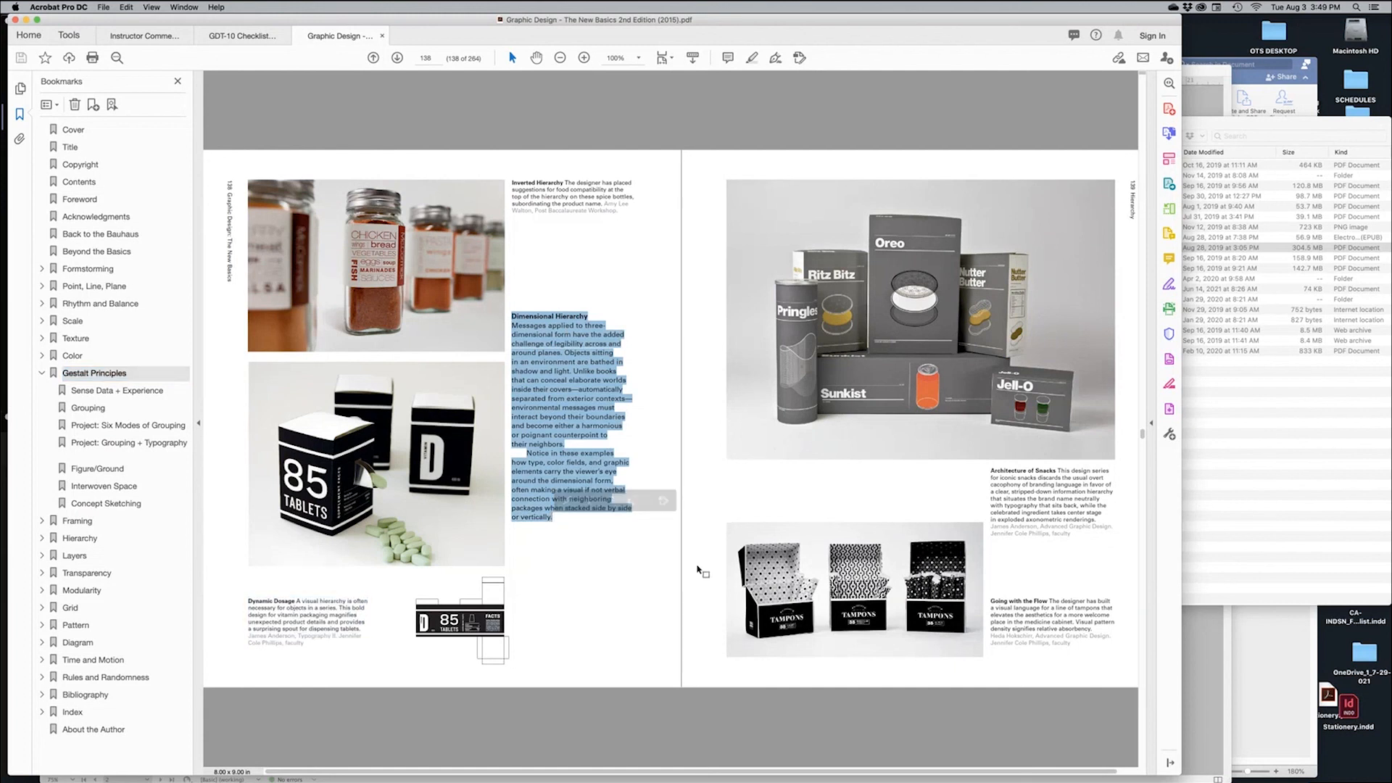
pyautogui.press('super+Tab')
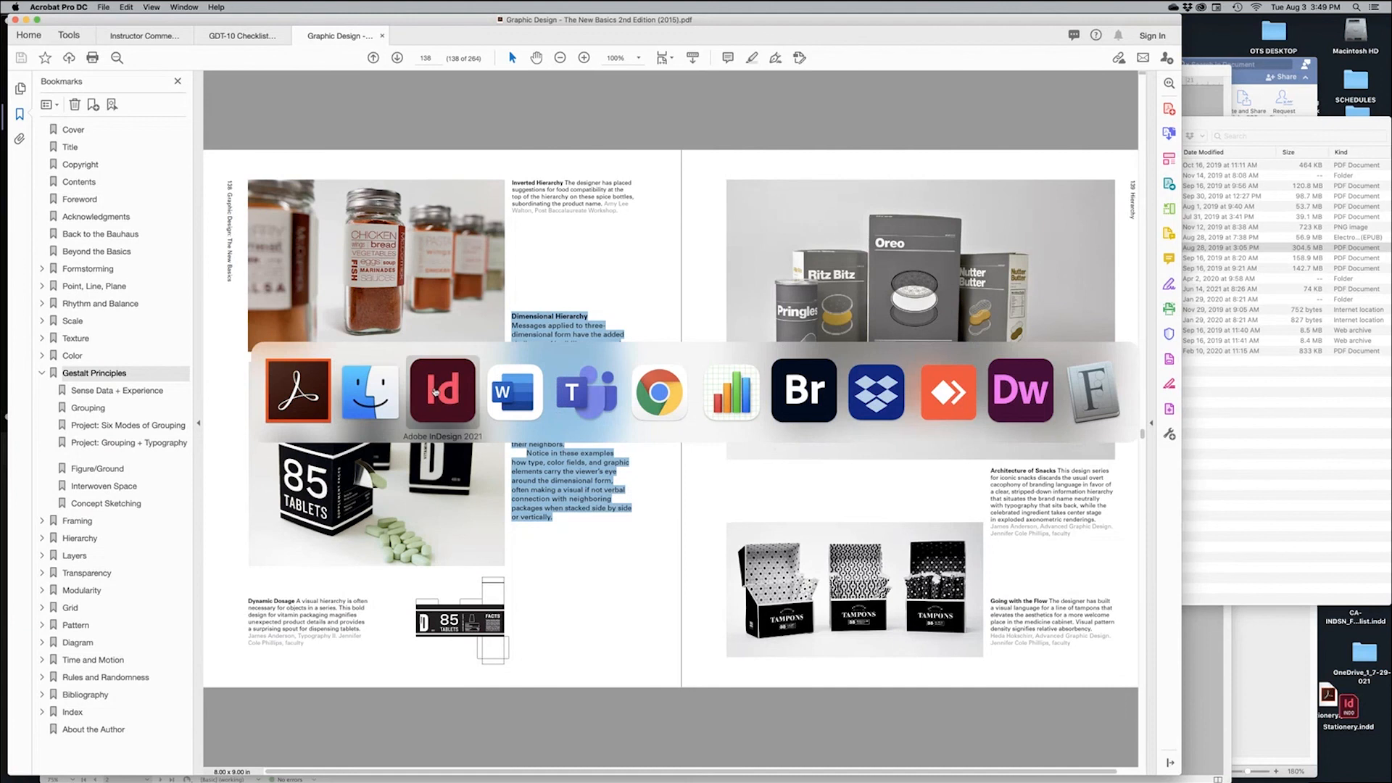
pyautogui.click(435, 392)
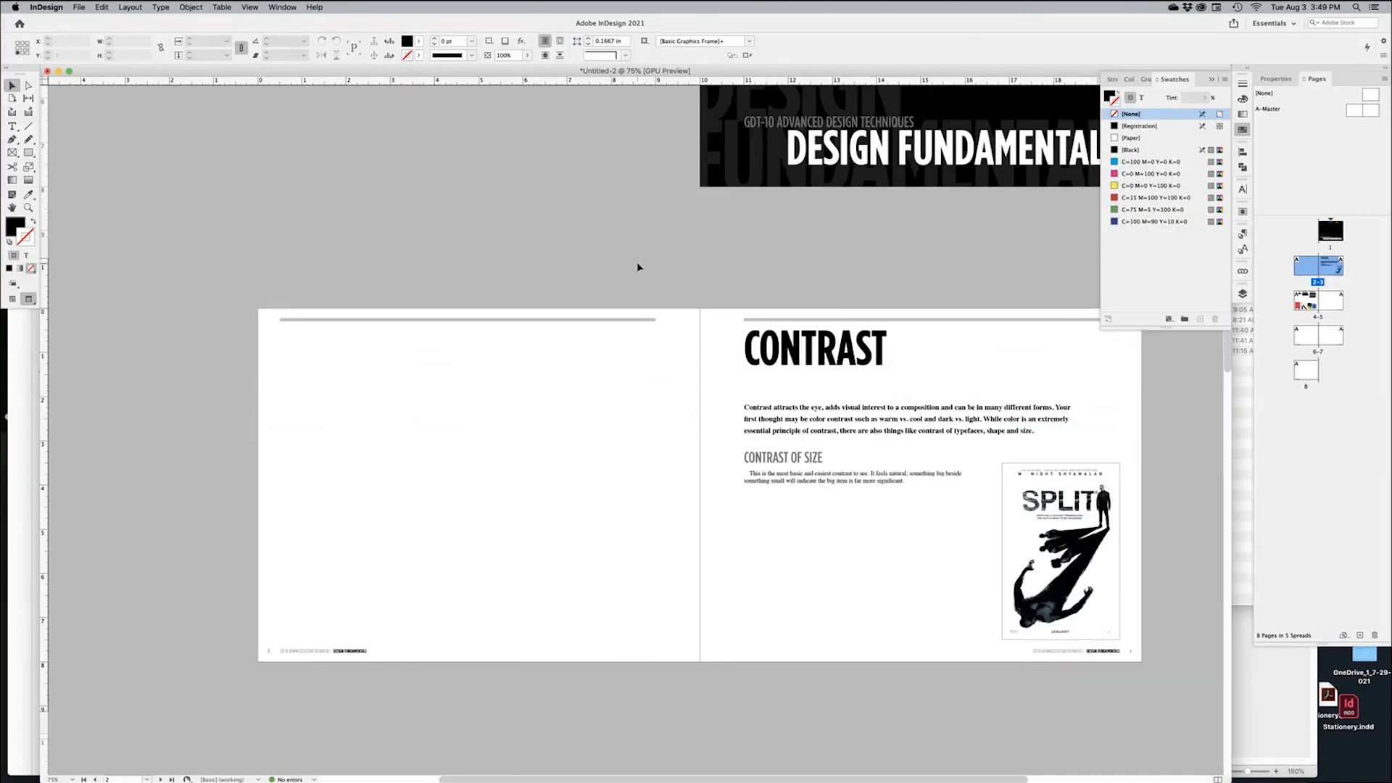
# Draw a text frame in page 5's last column and paste the Dimensional Hierarchy passage into it
pyautogui.scroll(-10, 631, 279)
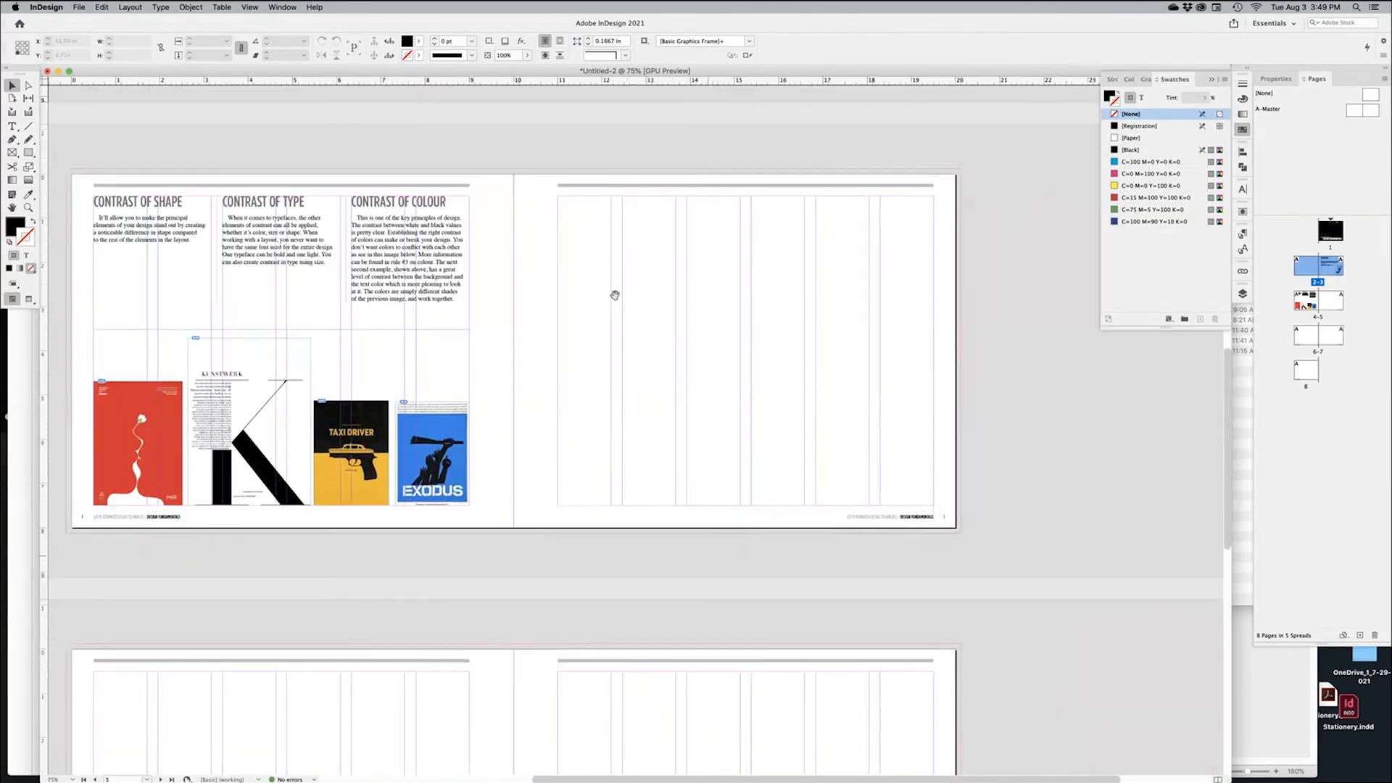
pyautogui.press('t')
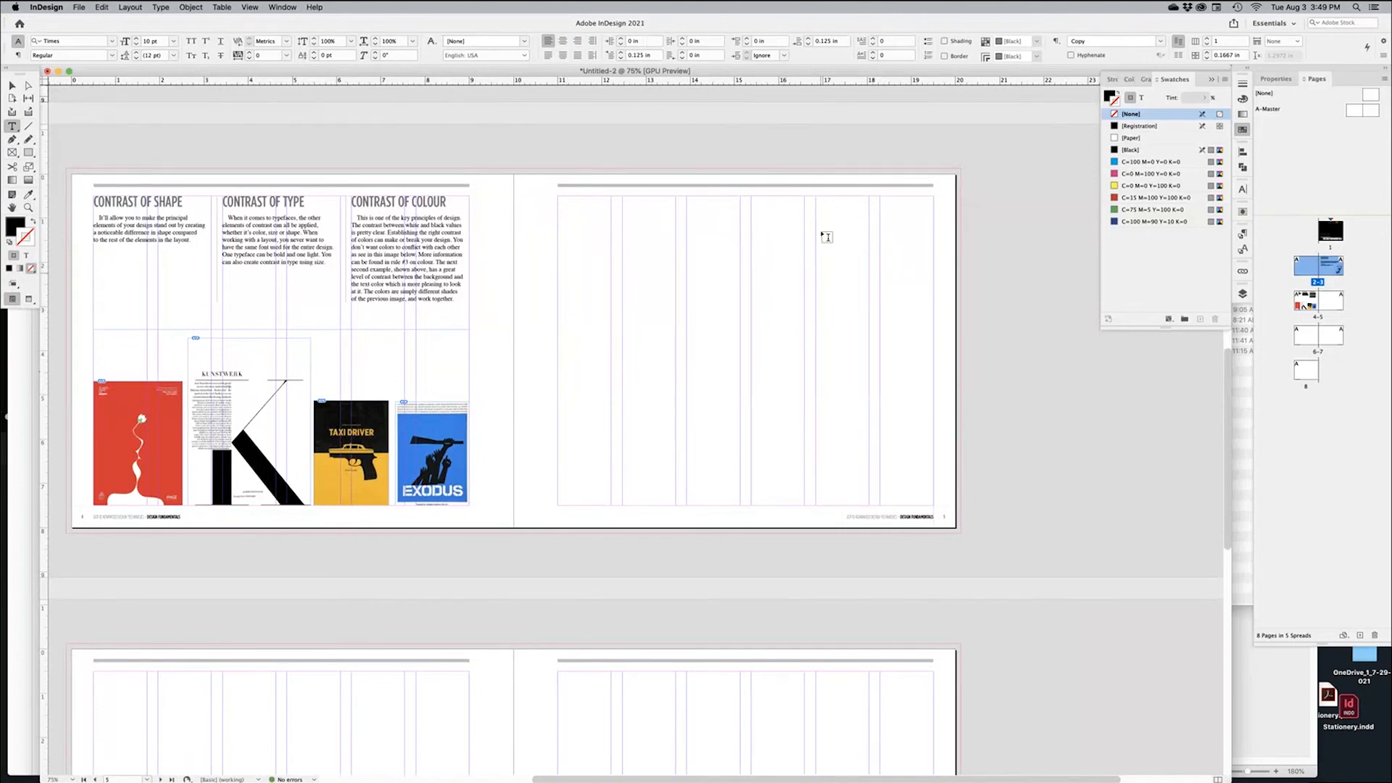
pyautogui.moveTo(820, 198); pyautogui.dragTo(928, 500)
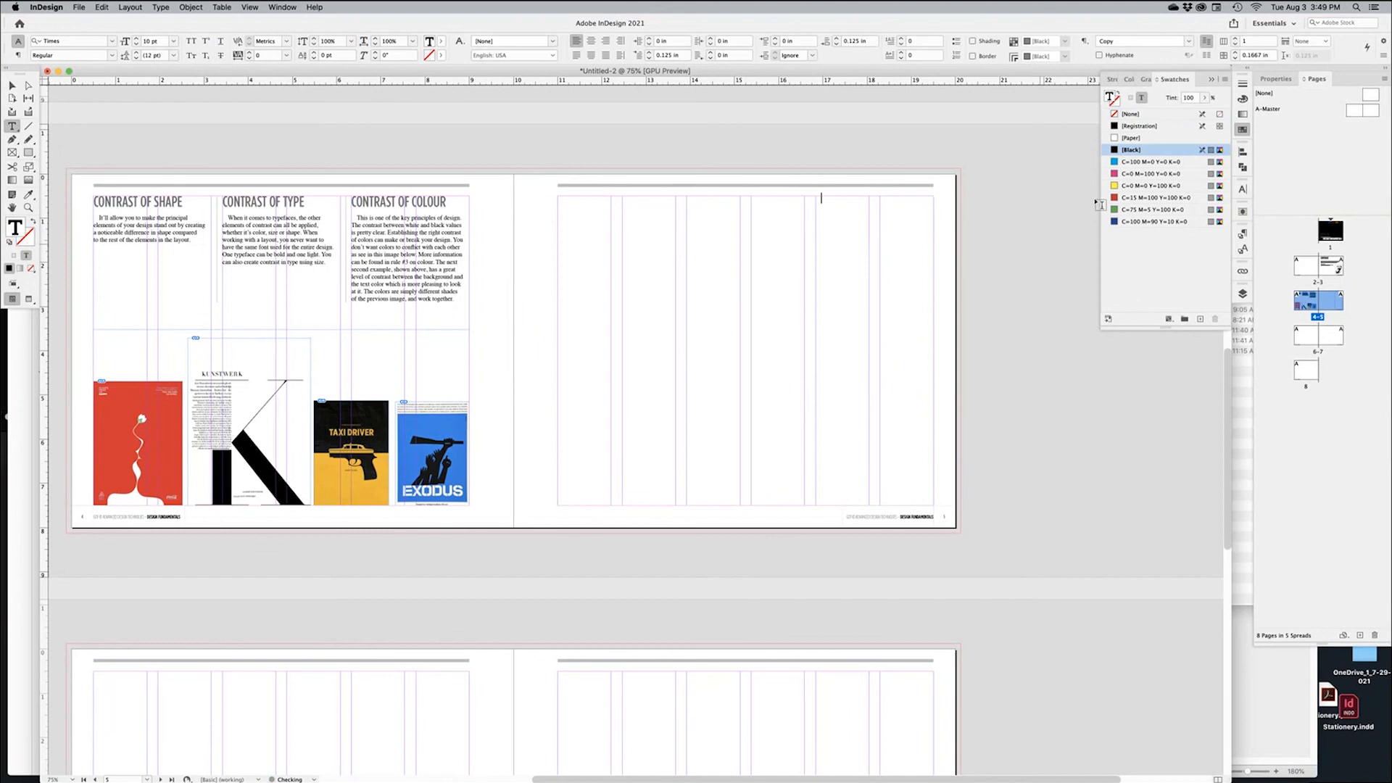
pyautogui.click(1242, 236)
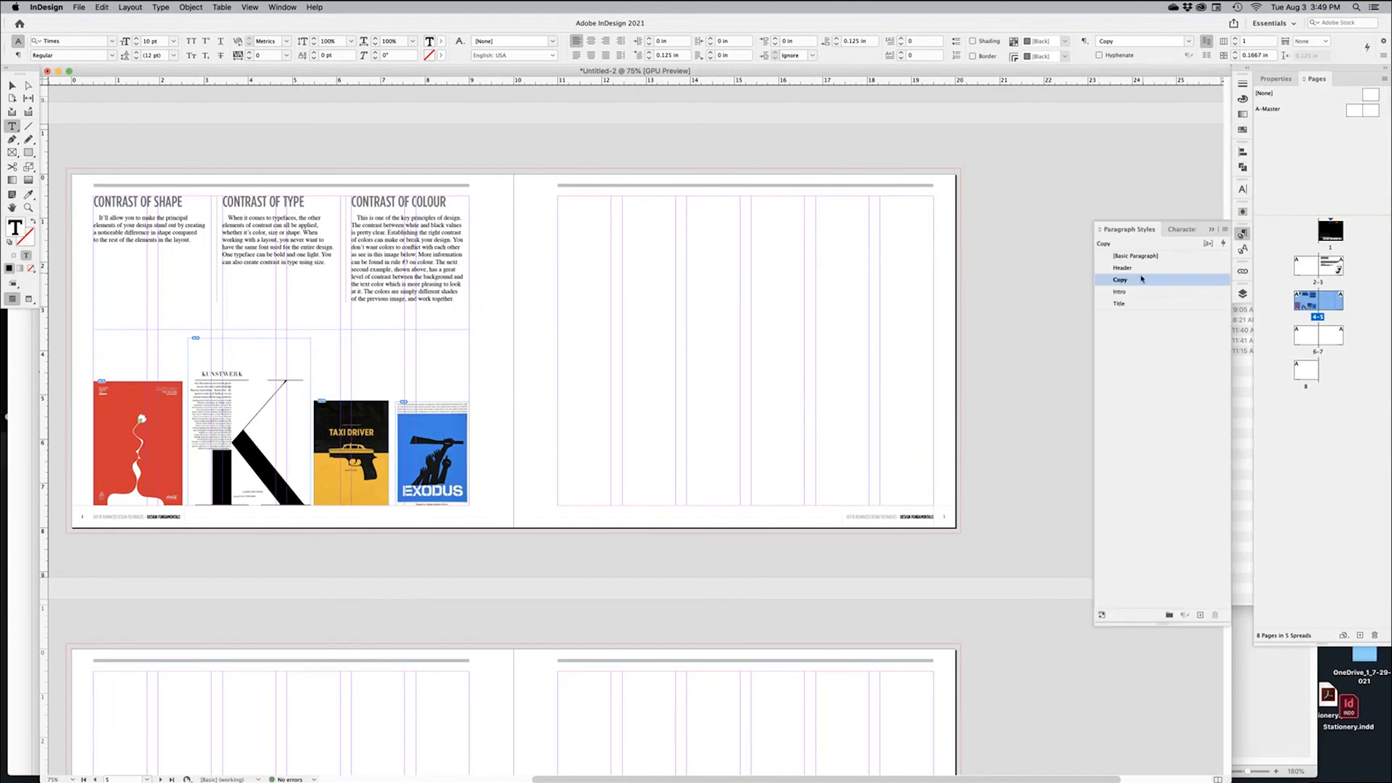
pyautogui.click(892, 210)
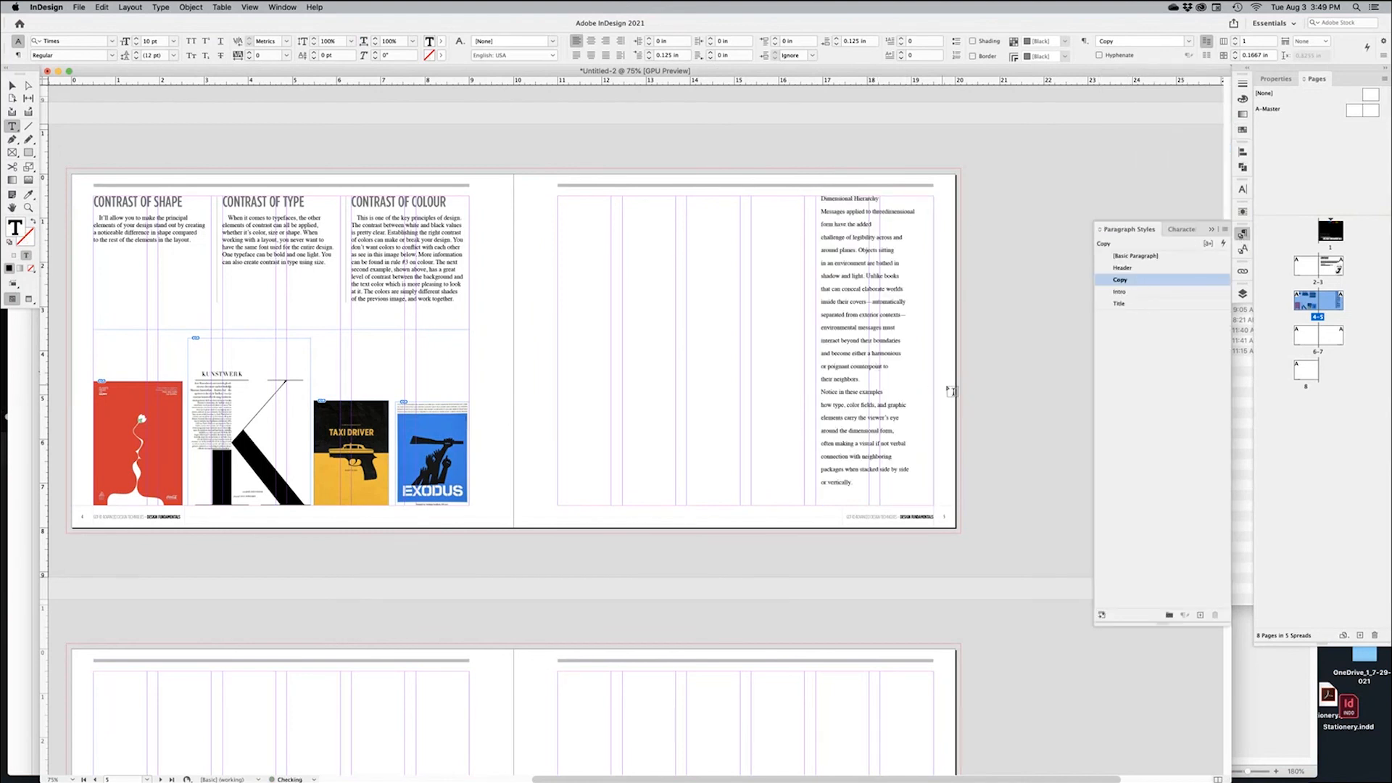
pyautogui.moveTo(920, 358); pyautogui.dragTo(823, 382)
pyautogui.moveTo(765, 310); pyautogui.dragTo(920, 326)
pyautogui.moveTo(921, 251); pyautogui.dragTo(1007, 587)
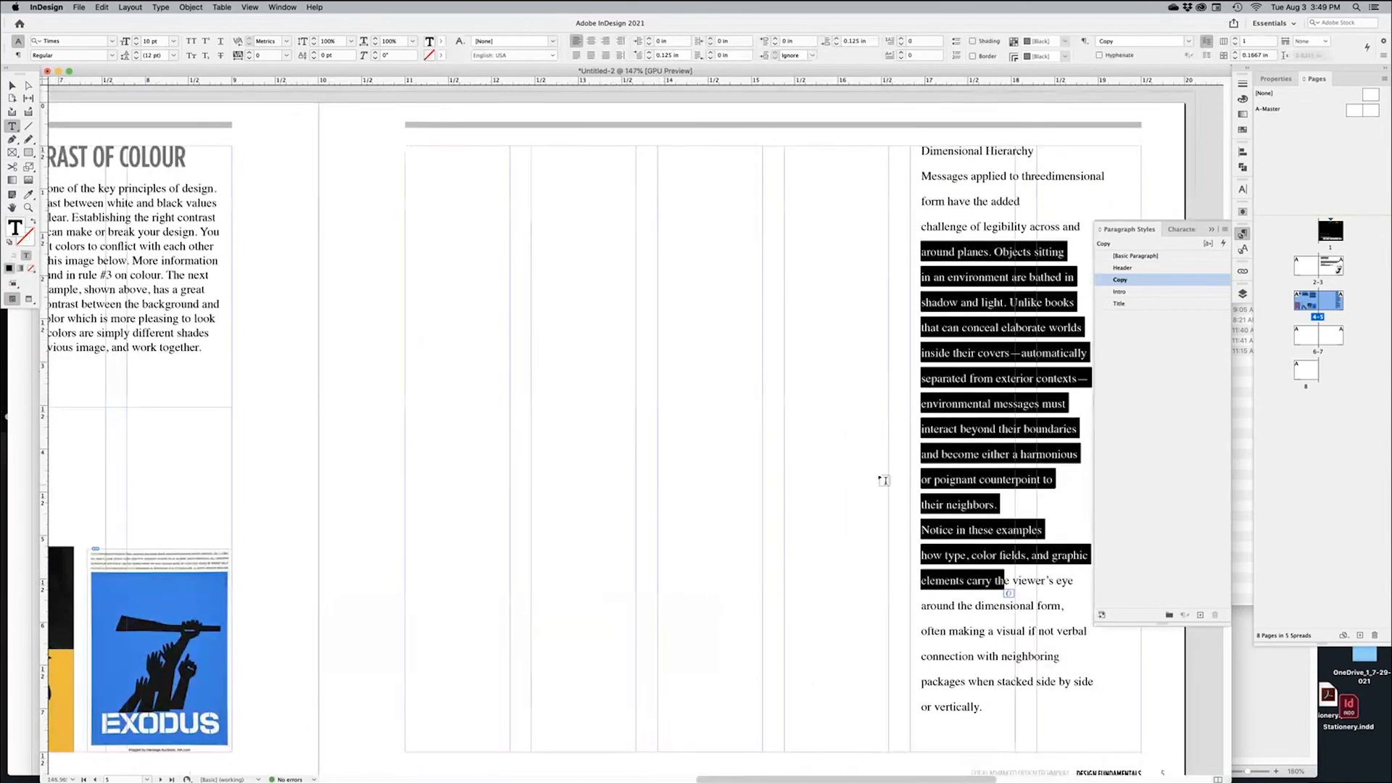
# Turn on Type > Show Hidden Characters to reveal the pasted text's line-end returns
pyautogui.click(367, 438)
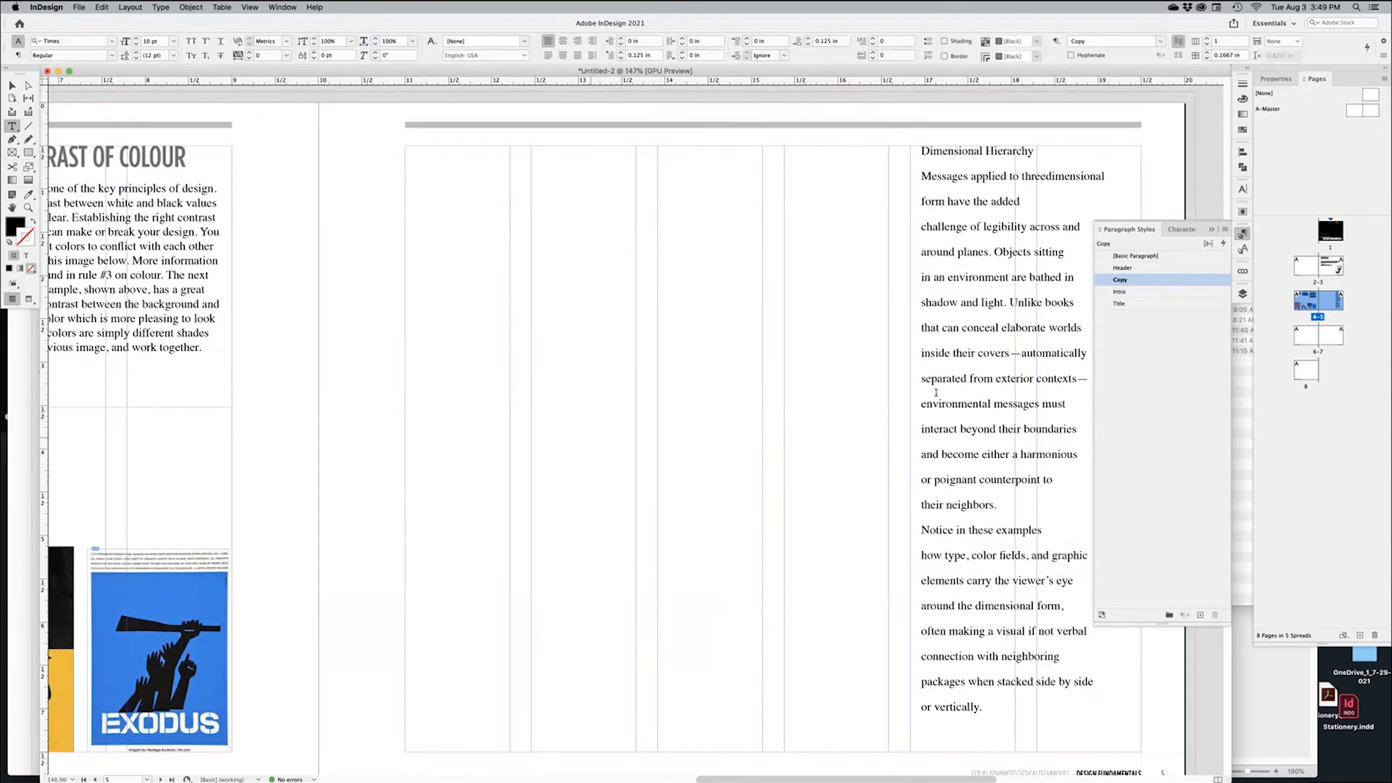
pyautogui.hscroll(5, 677, 345)
pyautogui.scroll(-1, 678, 345)
pyautogui.scroll(2, 678, 292)
pyautogui.hscroll(-1, 679, 292)
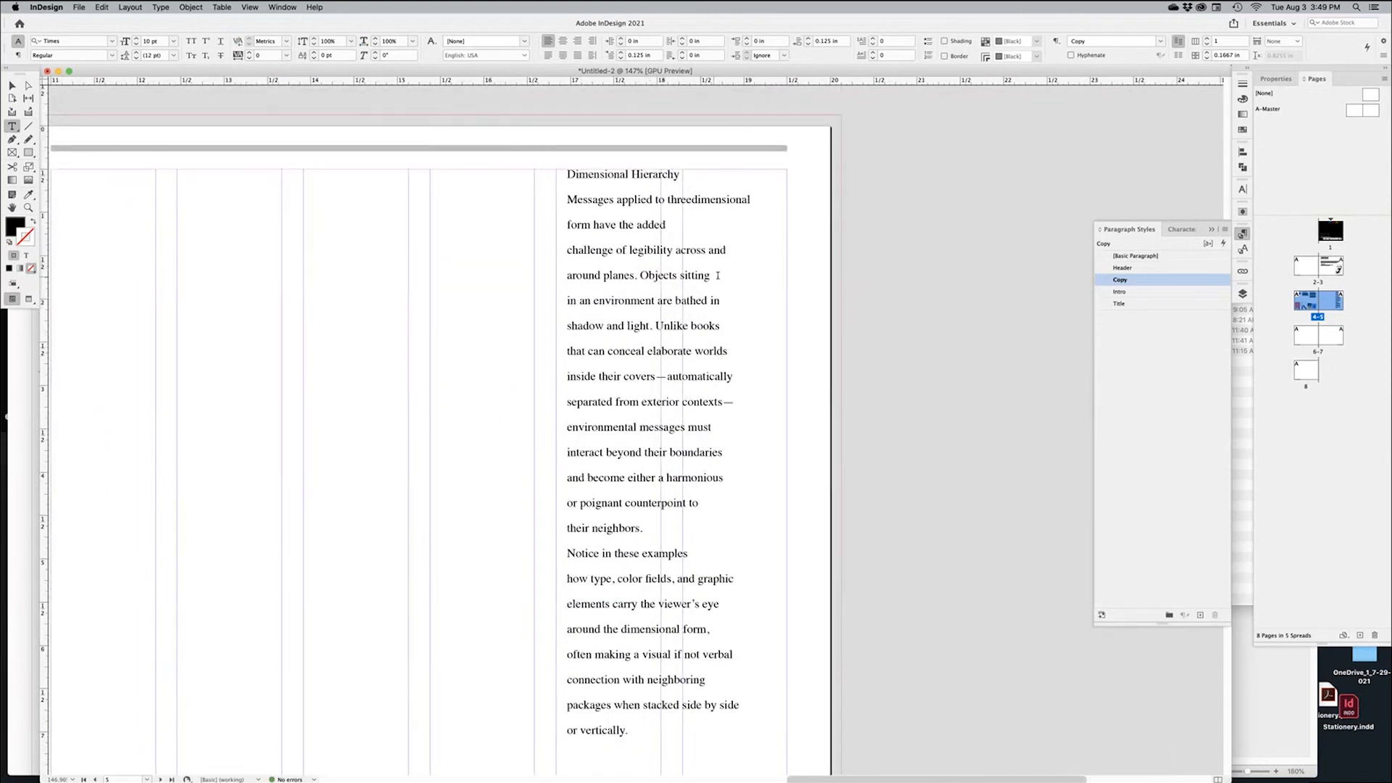
pyautogui.click(159, 7)
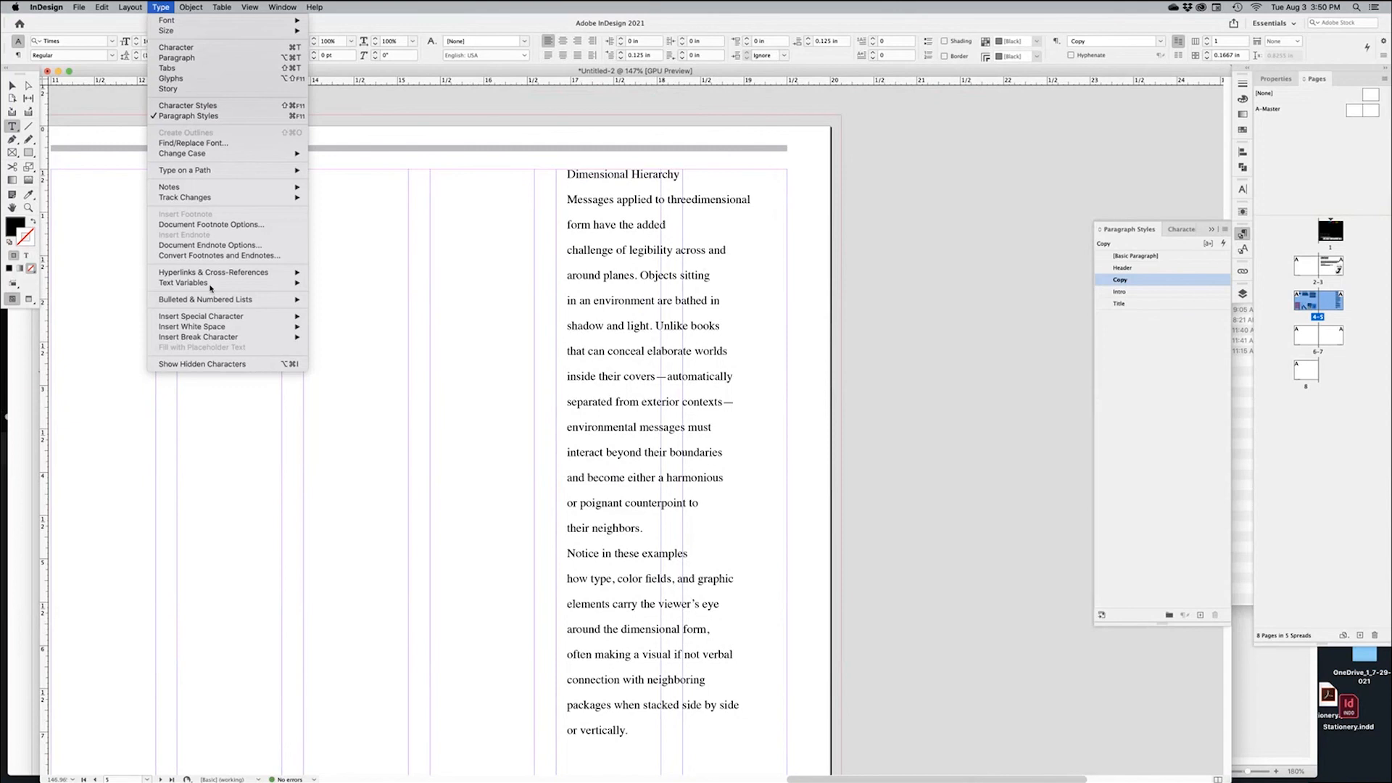
pyautogui.click(210, 364)
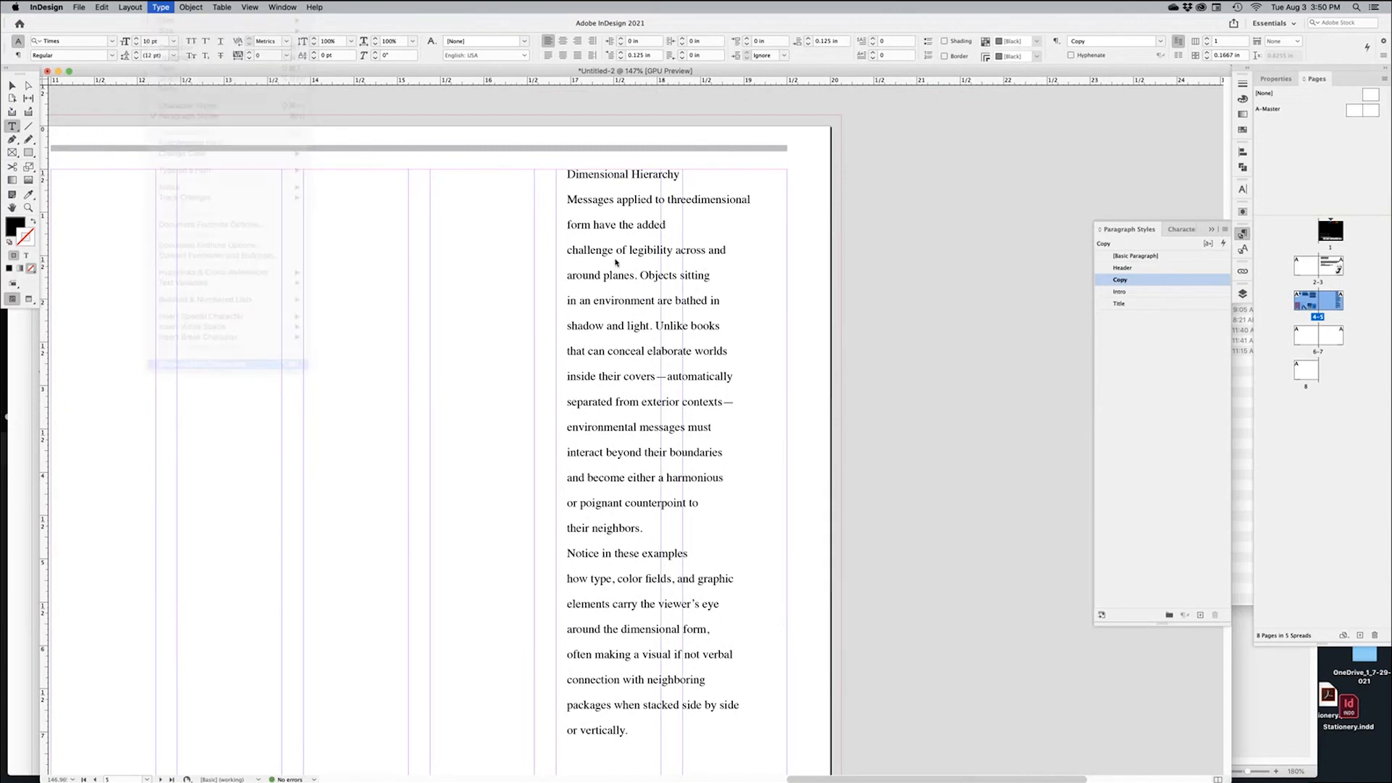
# Delete line-end returns after threedimensional, added, across and, sitting, bathed in and Unlike books
pyautogui.click(682, 175)
pyautogui.press('Down')
pyautogui.press('Down')
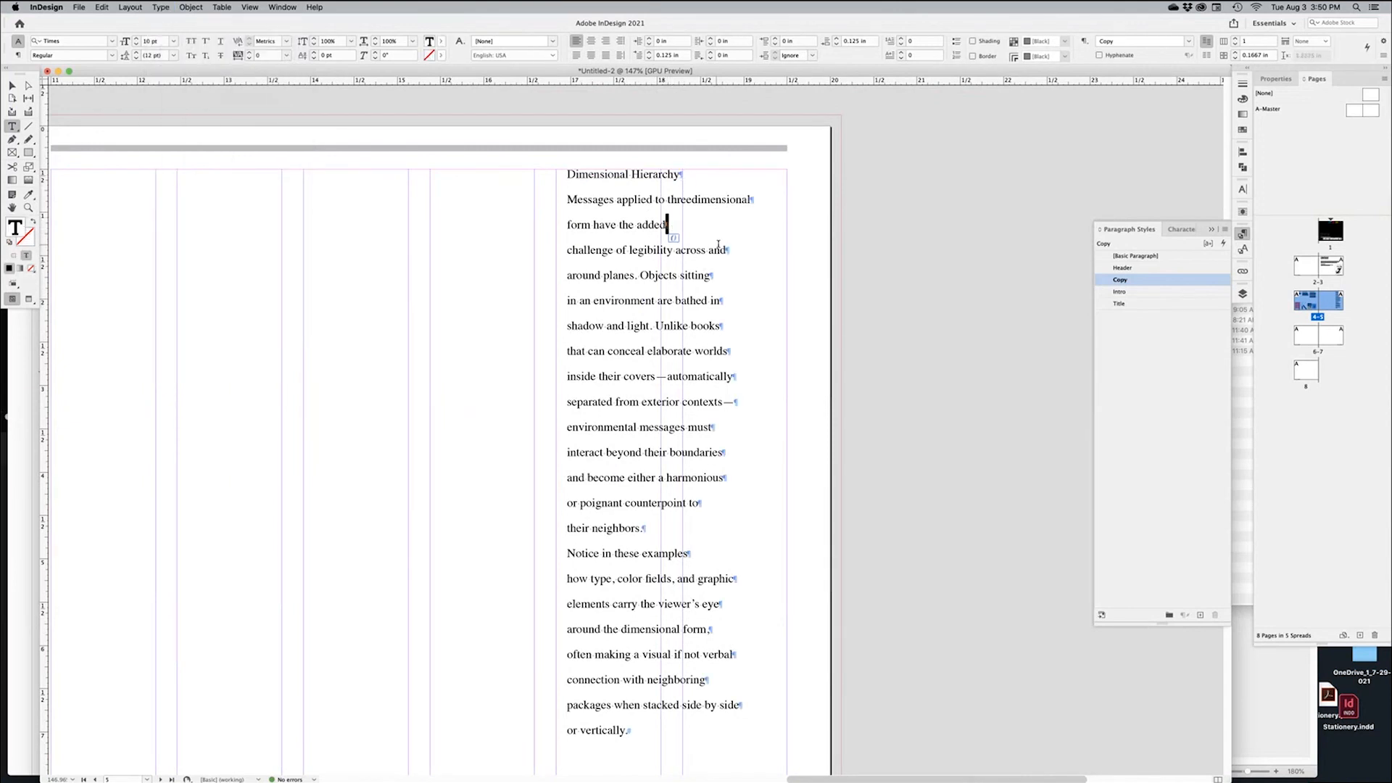
pyautogui.doubleClick(727, 250)
pyautogui.click(754, 200)
pyautogui.press('Delete')
pyautogui.click(665, 217)
pyautogui.press('Delete')
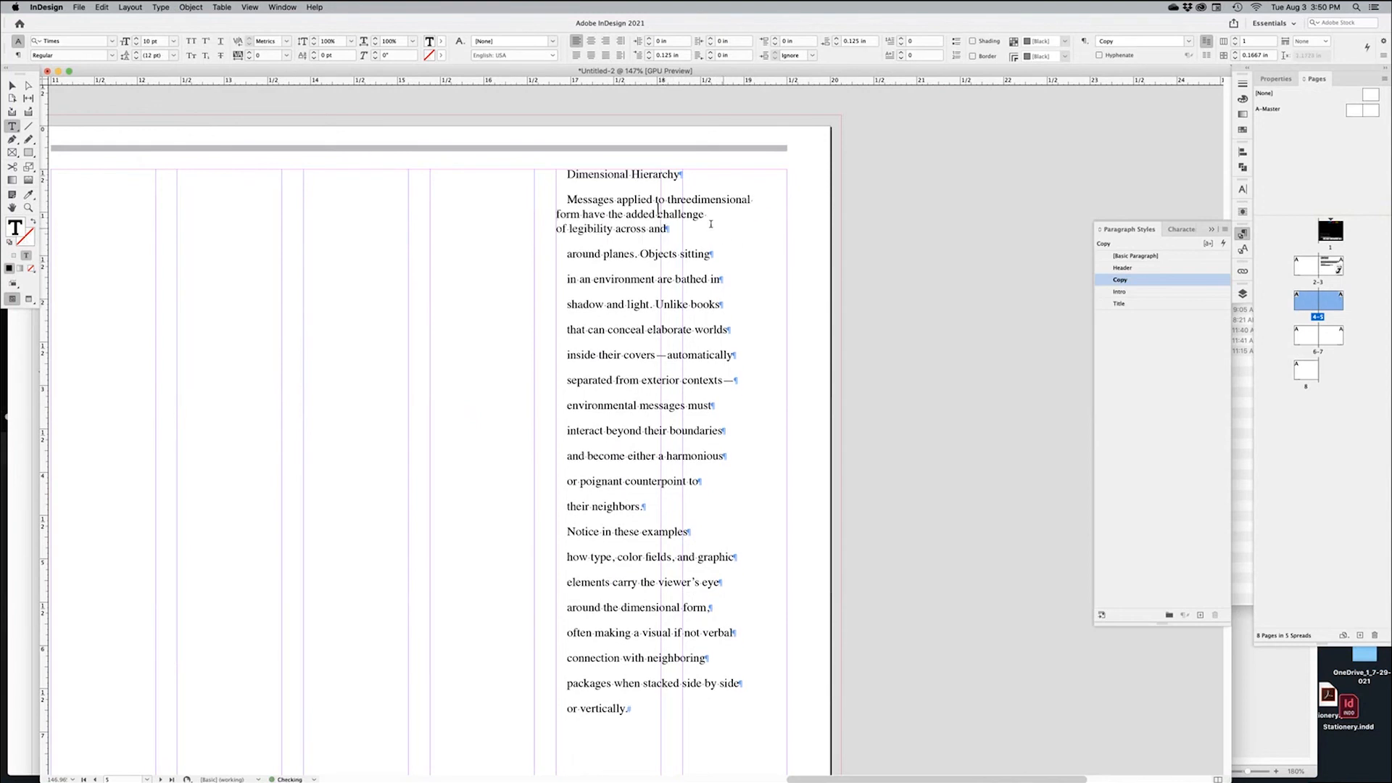
pyautogui.click(673, 230)
pyautogui.press('Delete')
pyautogui.click(755, 229)
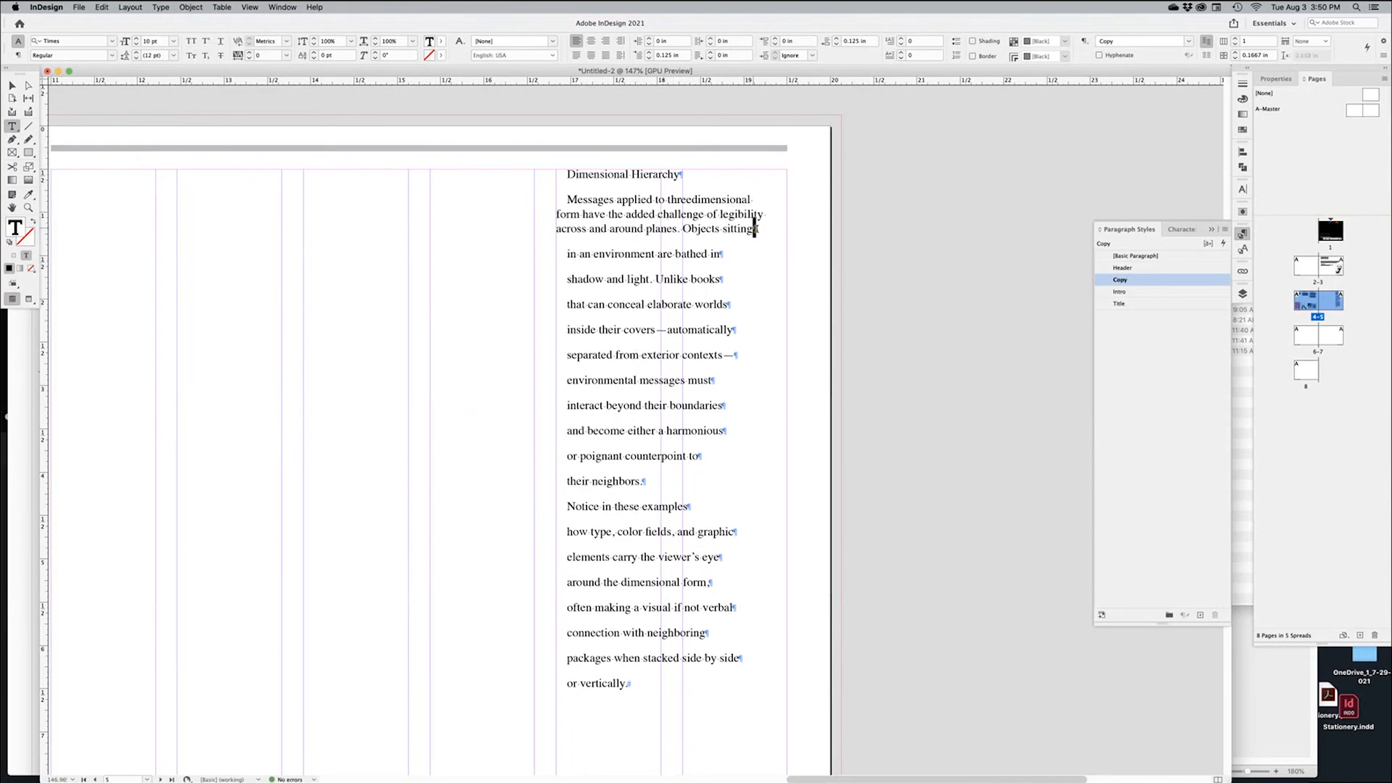
pyautogui.press('Delete')
pyautogui.click(712, 245)
pyautogui.press('Delete')
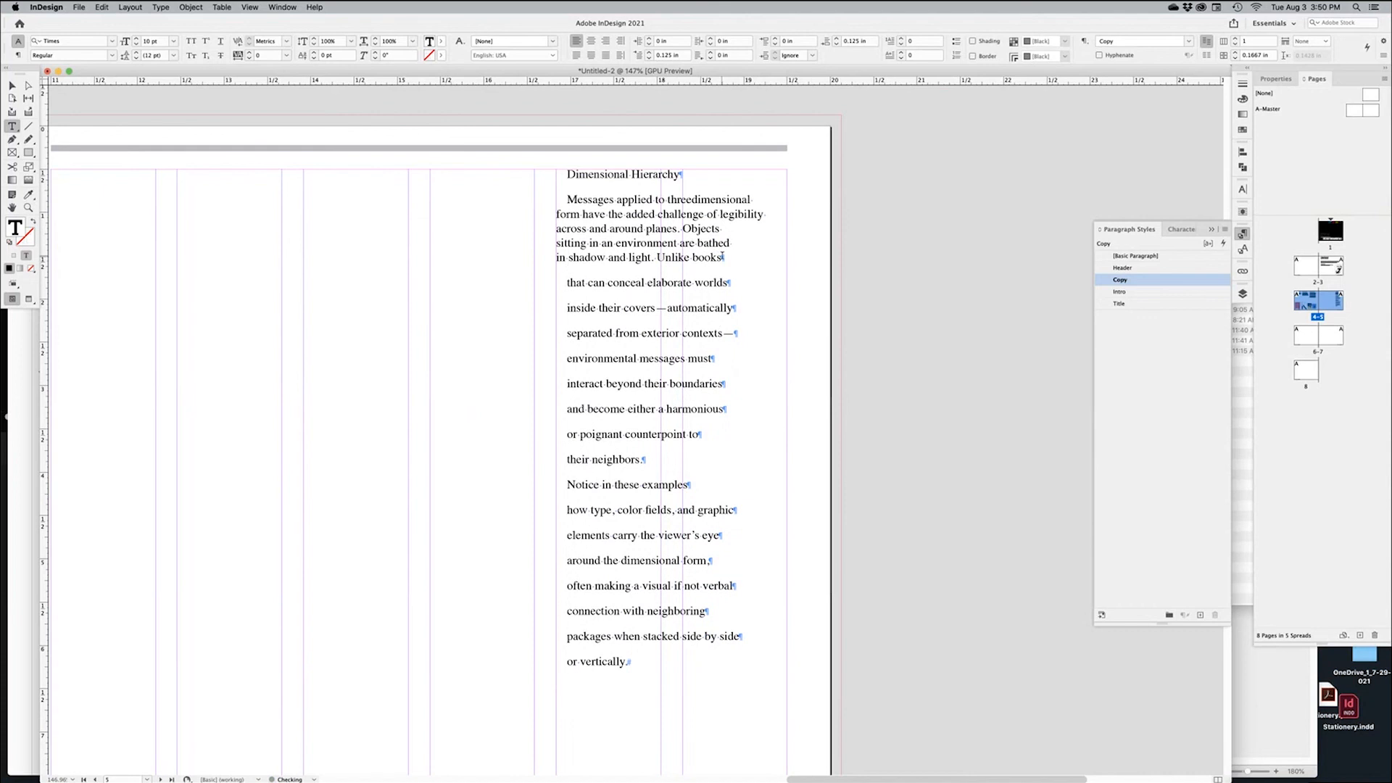
pyautogui.click(723, 255)
pyautogui.press('Delete')
# Remove the remaining line-end returns so the passage forms two flowing paragraphs
pyautogui.click(789, 257)
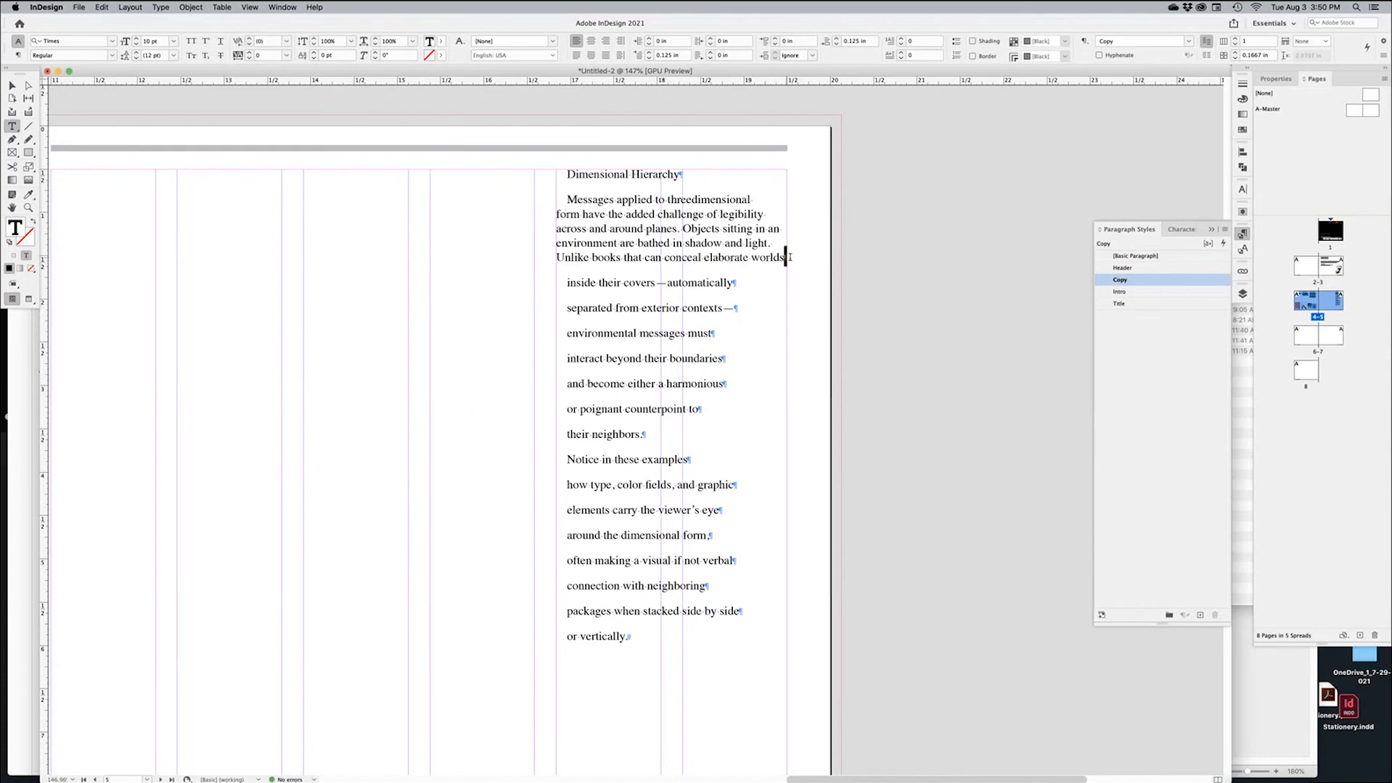
pyautogui.moveTo(757, 271); pyautogui.dragTo(763, 271)
pyautogui.moveTo(673, 287); pyautogui.dragTo(762, 303)
pyautogui.moveTo(721, 327)
pyautogui.mouseDown()
pyautogui.moveTo(694, 355)
pyautogui.moveTo(708, 370)
pyautogui.mouseUp()
pyautogui.moveTo(635, 384); pyautogui.dragTo(642, 384)
pyautogui.moveTo(761, 384); pyautogui.dragTo(768, 385)
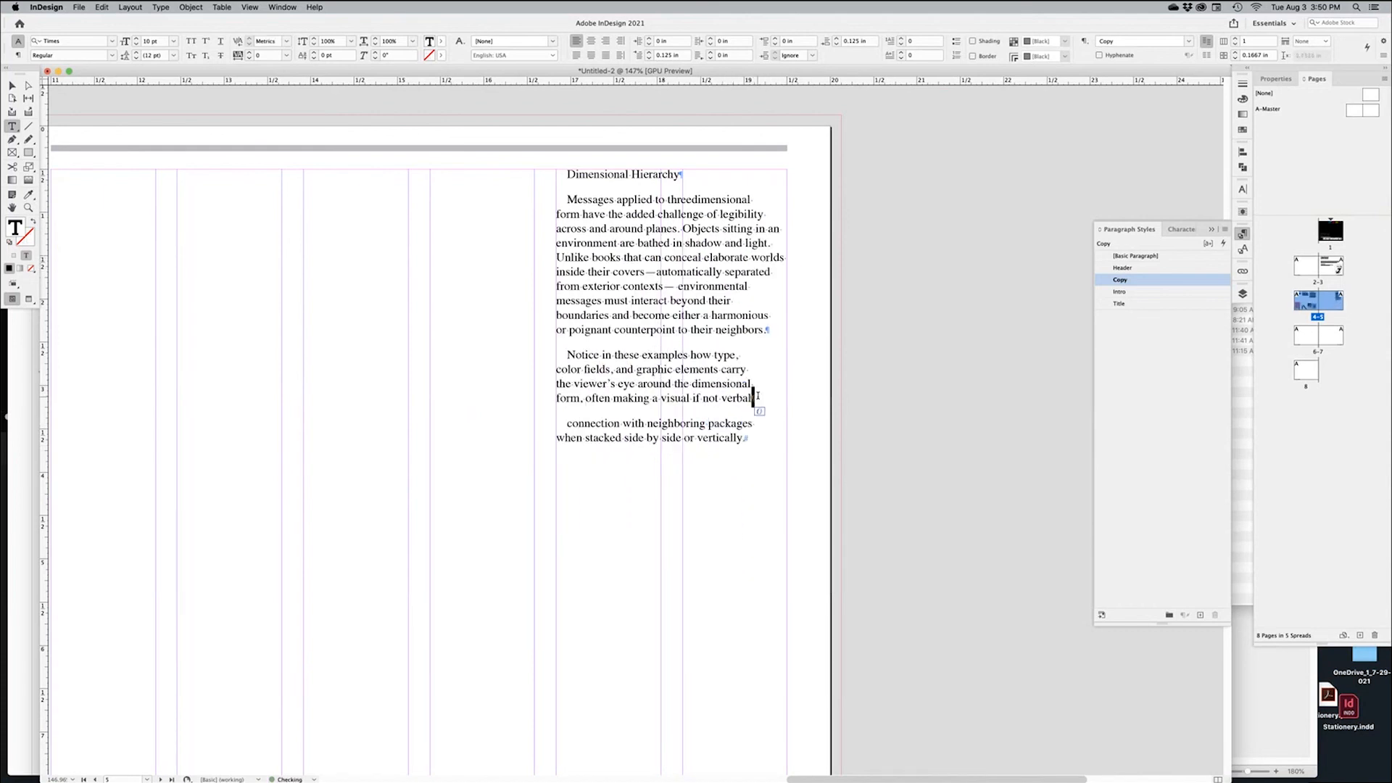
# Apply the Title paragraph style to the Dimensional Hierarchy heading
pyautogui.click(1121, 304)
pyautogui.click(892, 385)
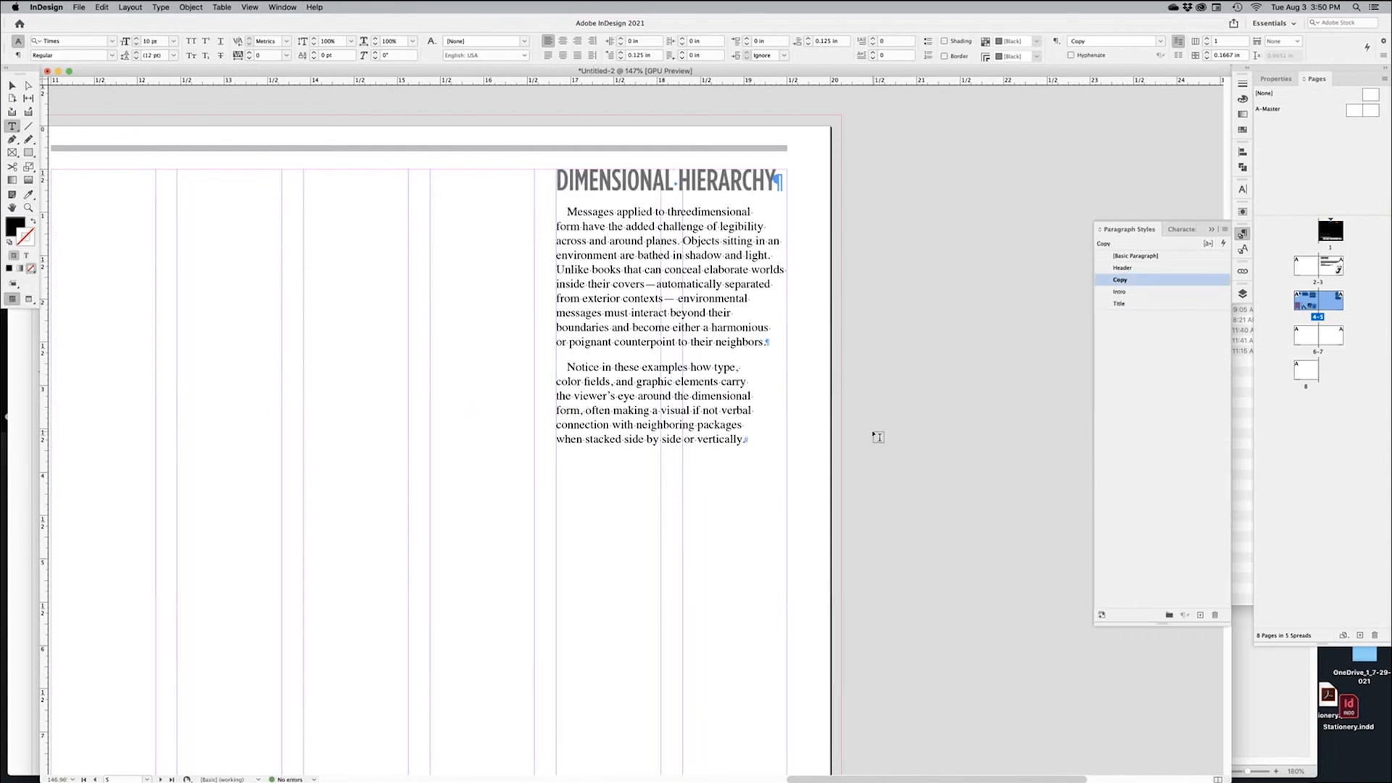
pyautogui.press('super+minus')
pyautogui.press('super+minus')
pyautogui.hscroll(-2, 689, 439)
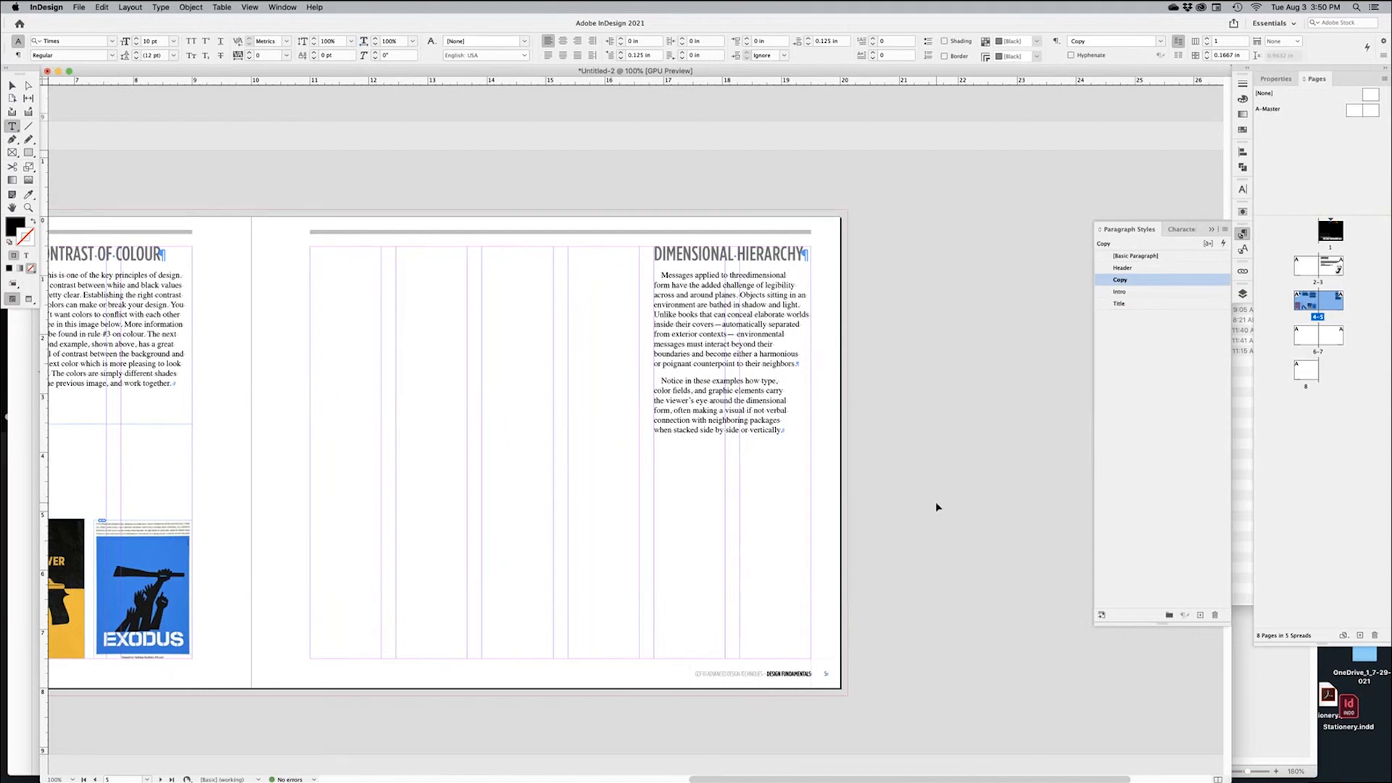
pyautogui.press('super+Tab')
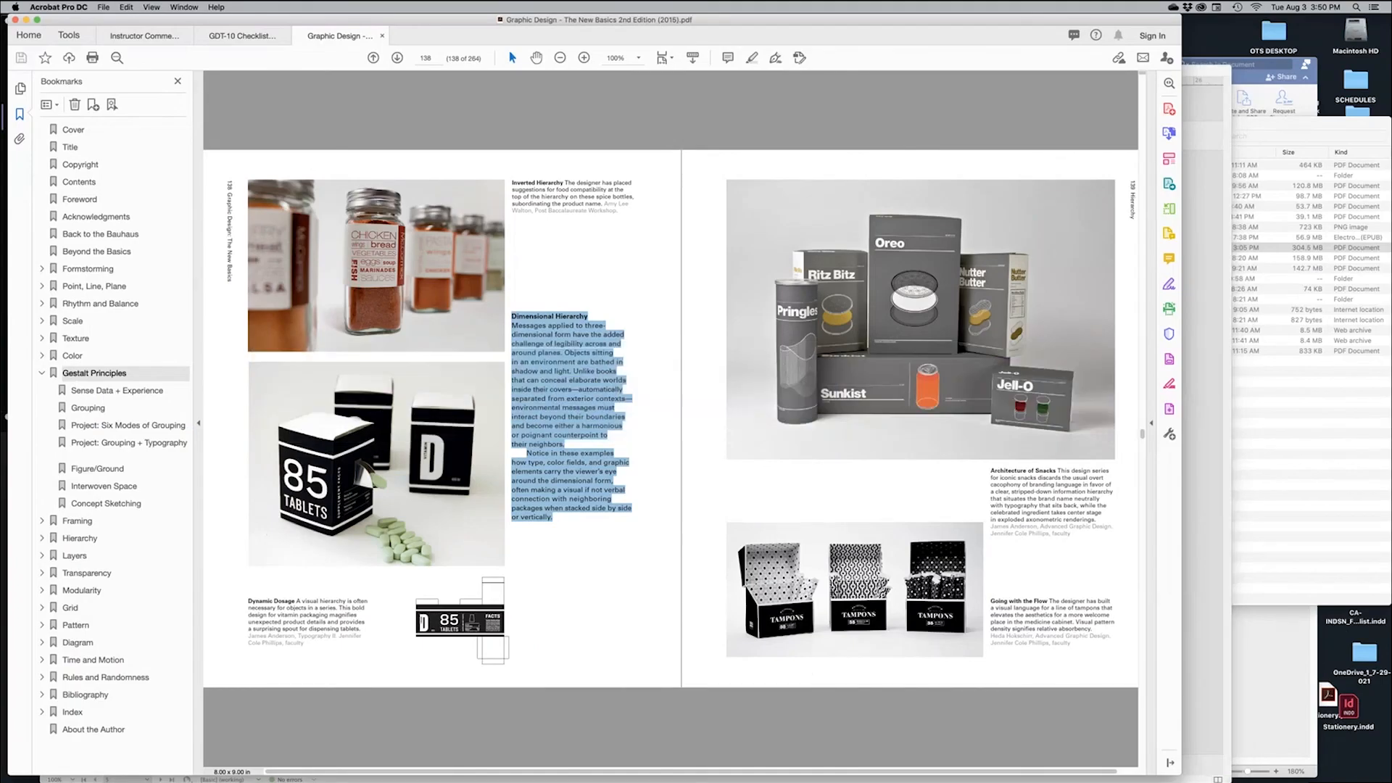
# Go to the book's title spread via the Title bookmark and copy the title and author lines
pyautogui.click(73, 130)
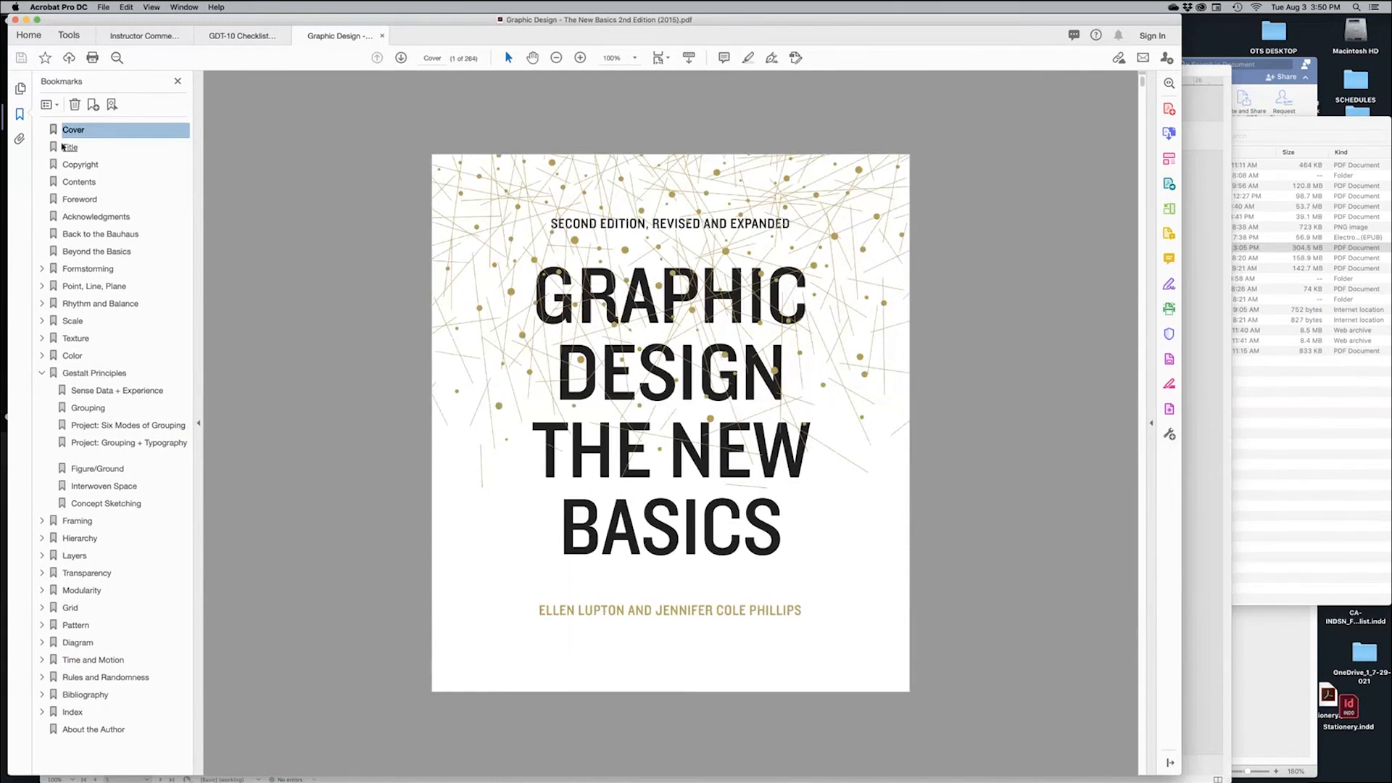
pyautogui.click(64, 148)
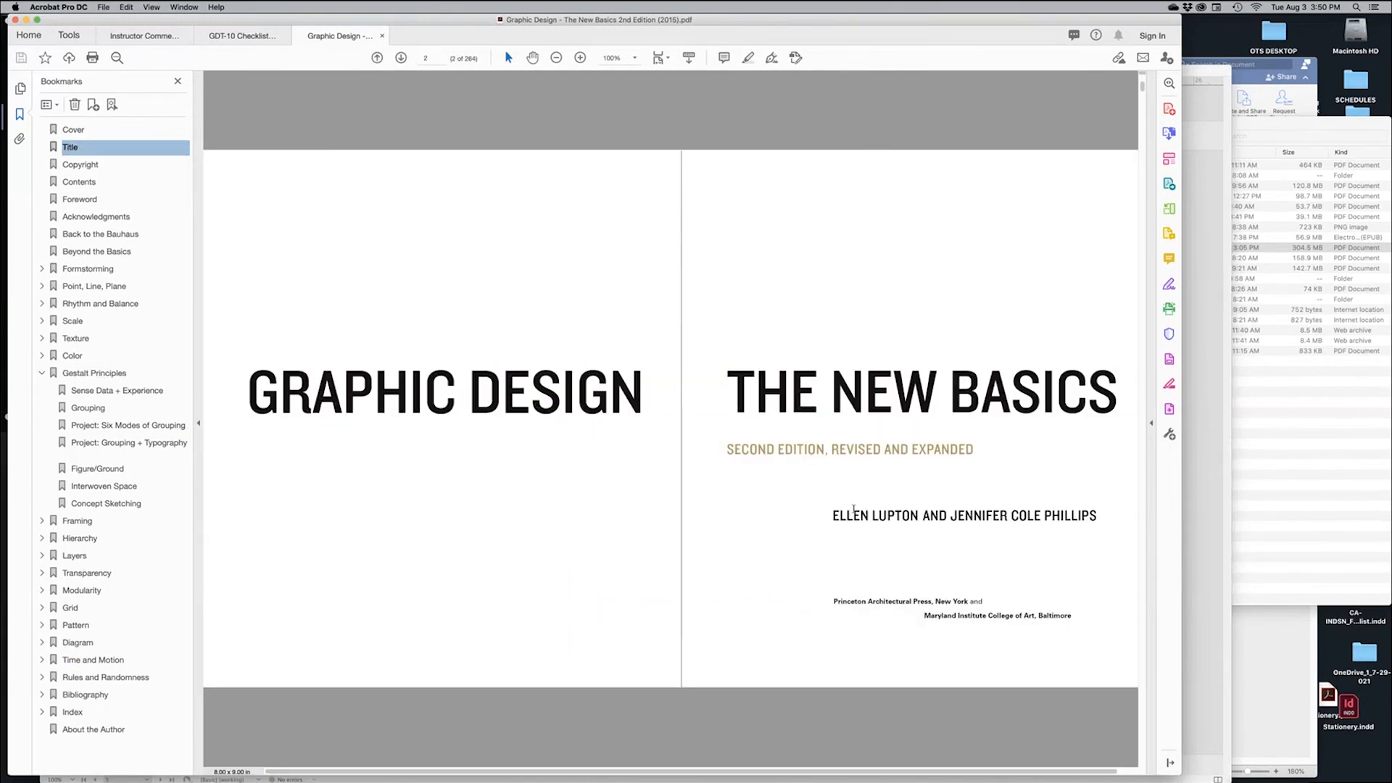
pyautogui.moveTo(264, 397); pyautogui.dragTo(963, 678)
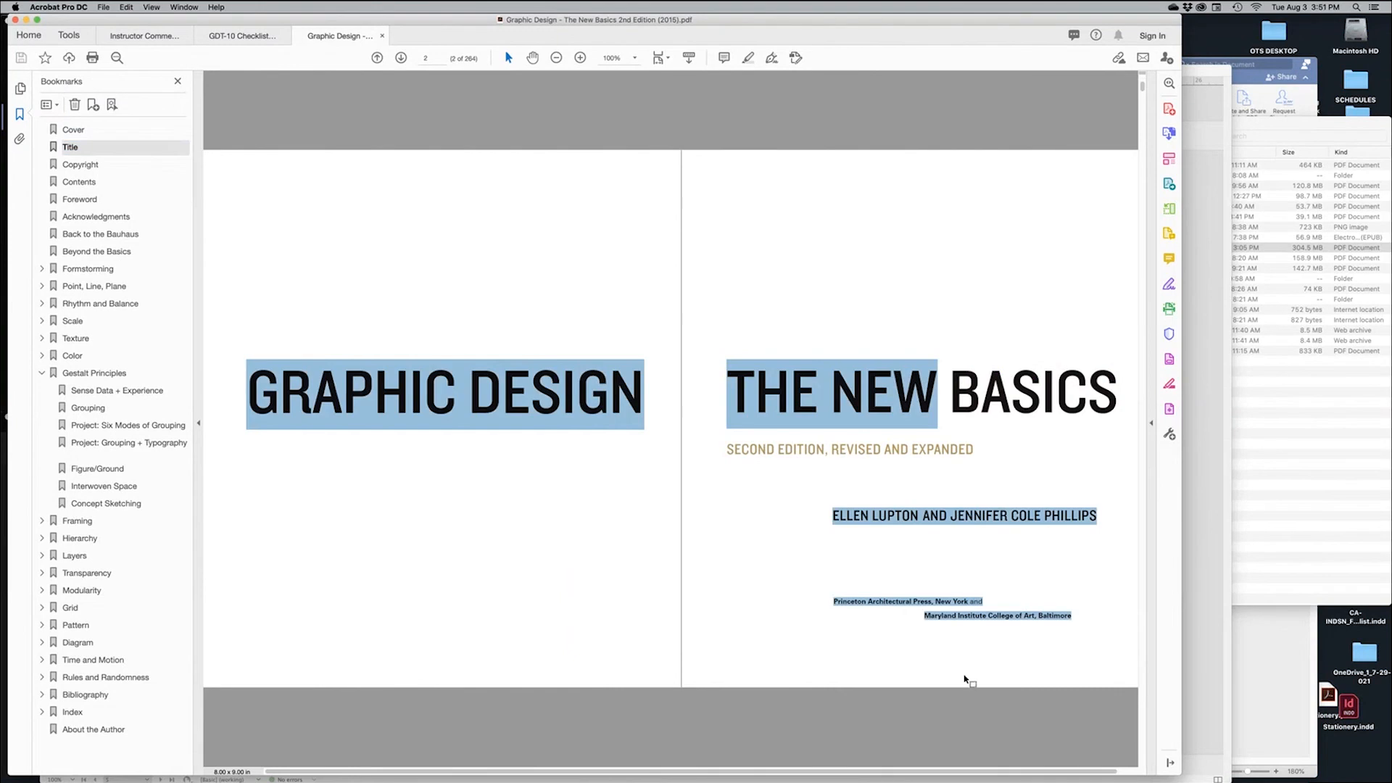
pyautogui.moveTo(1117, 411); pyautogui.dragTo(473, 397)
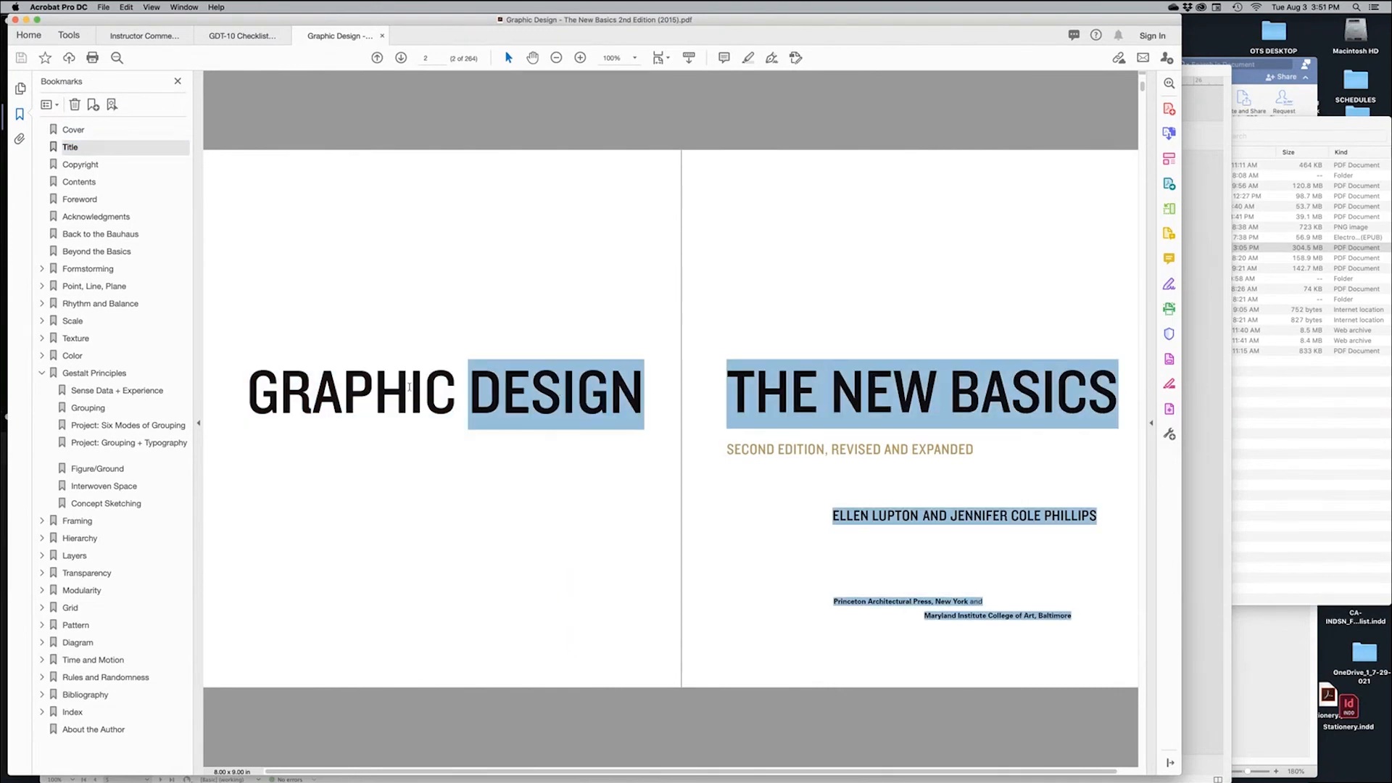
pyautogui.press('super+Tab')
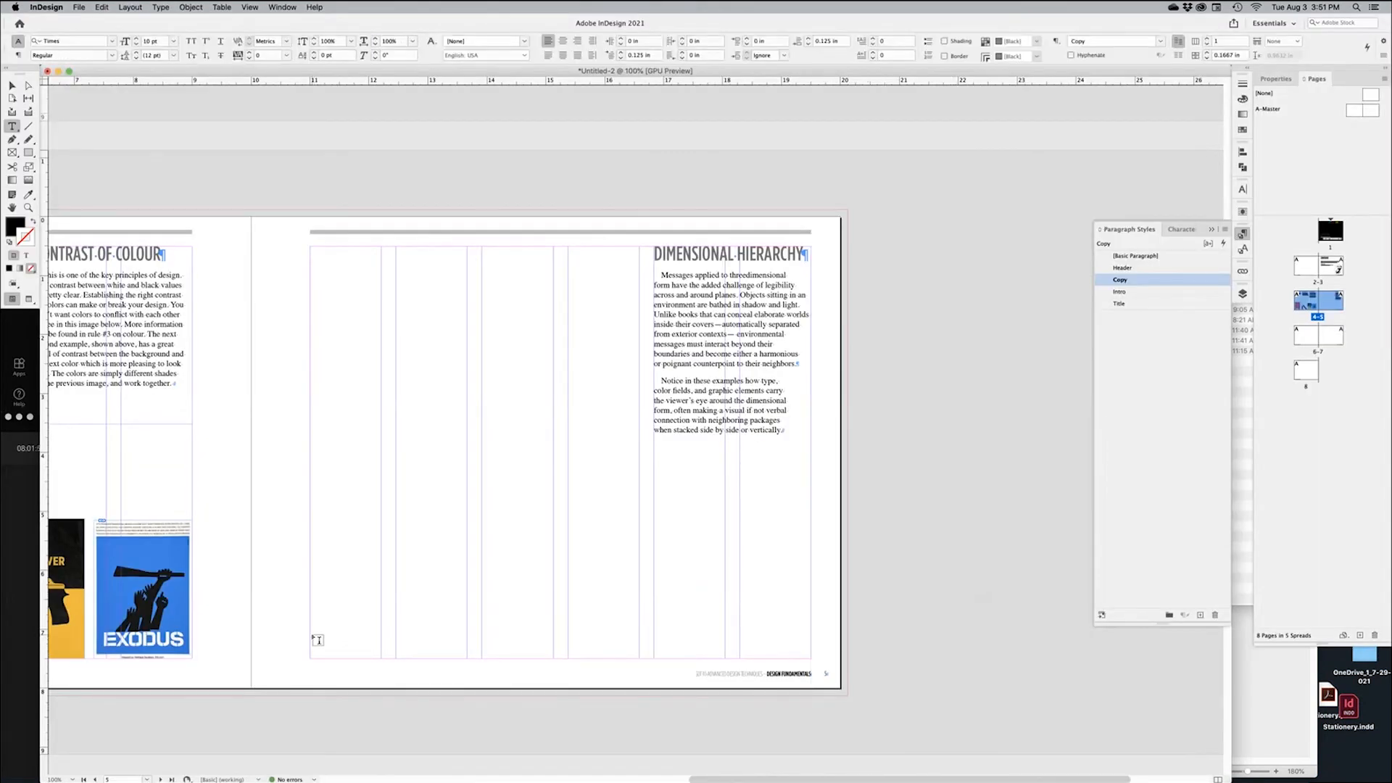
# Paste the citation into a page-bottom frame with 0 first-line indent and space after, then create a style
pyautogui.moveTo(310, 631); pyautogui.dragTo(493, 643)
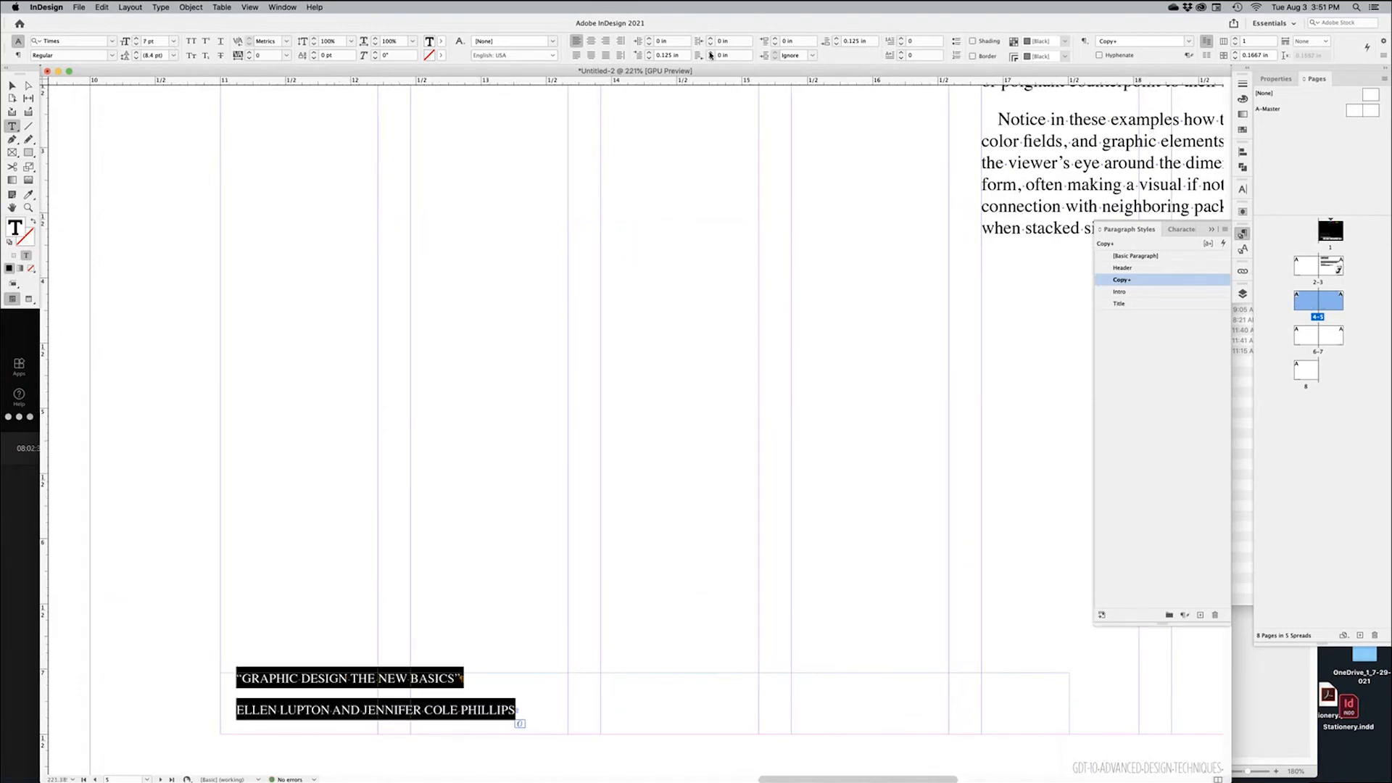
pyautogui.click(649, 58)
pyautogui.click(650, 53)
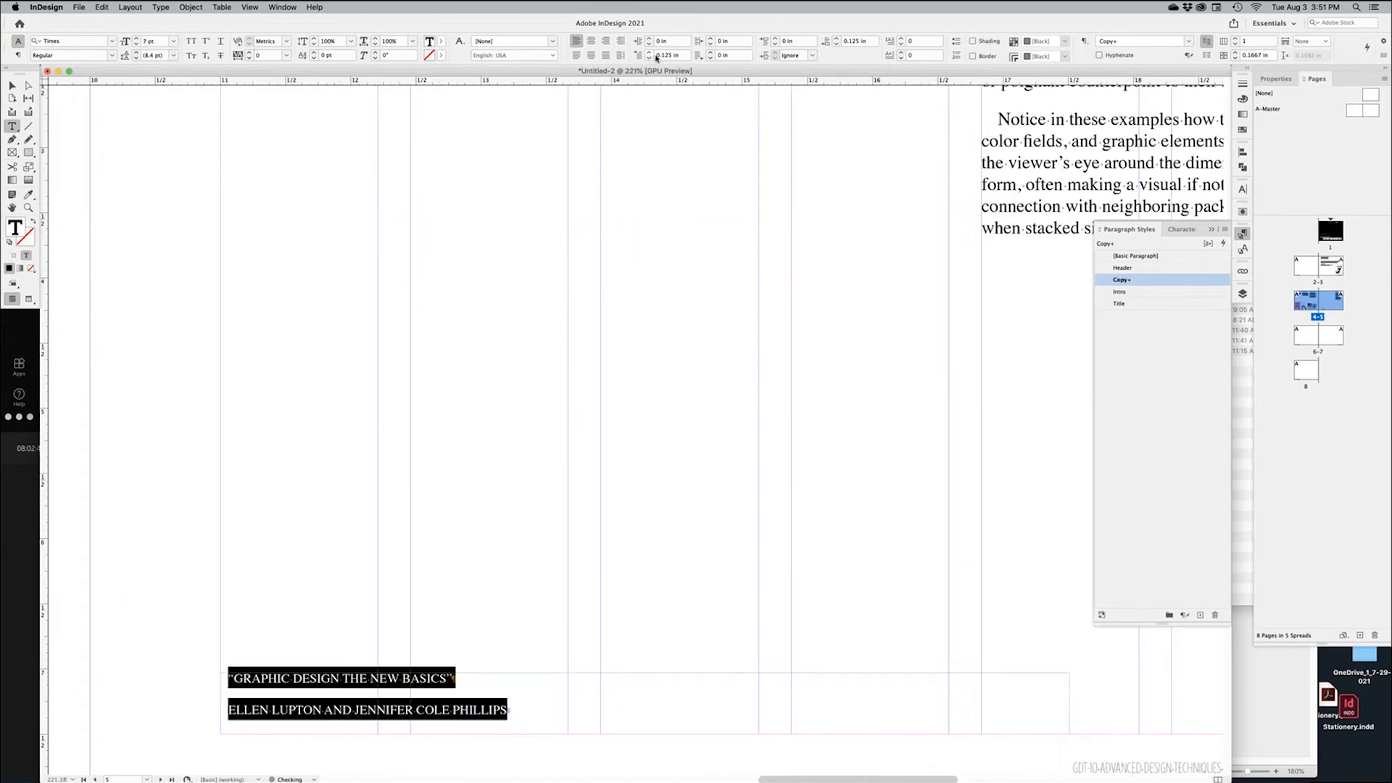
pyautogui.click(838, 45)
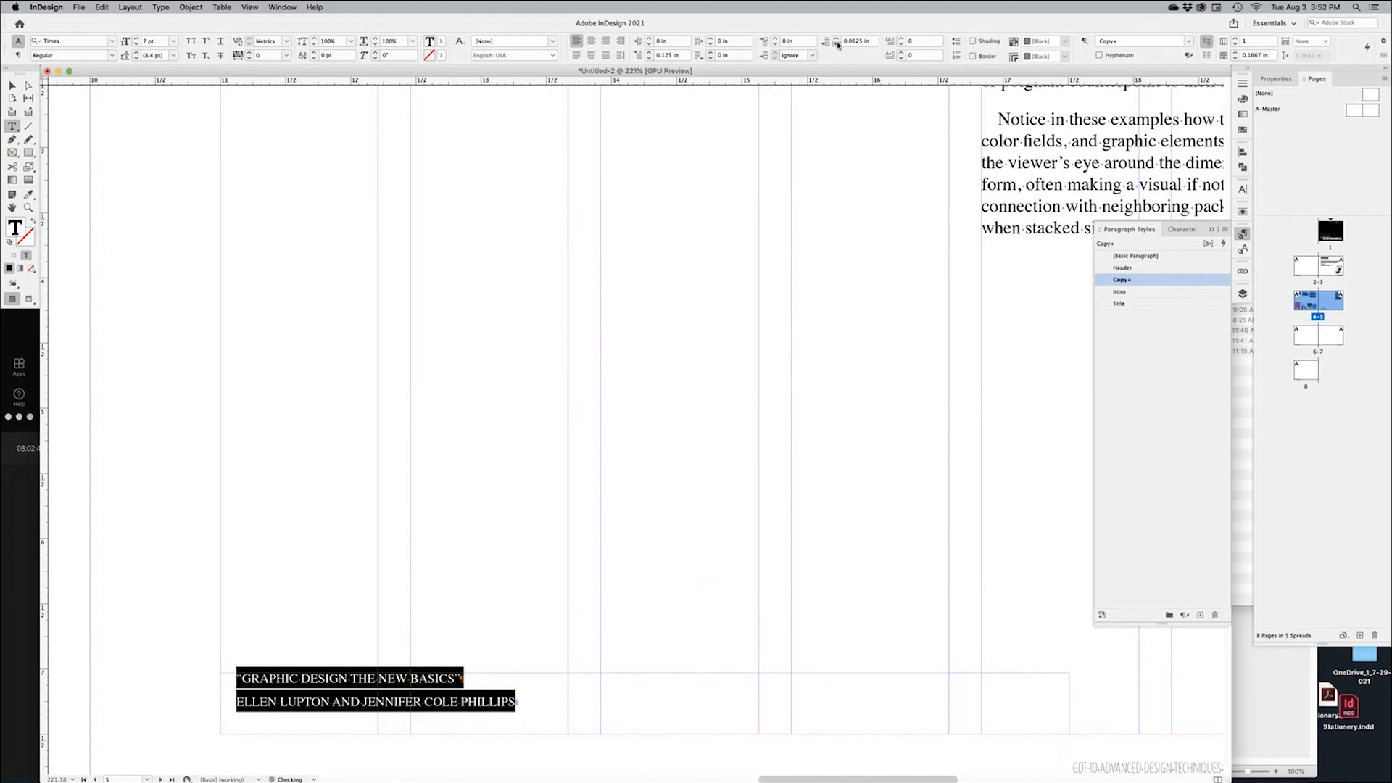
pyautogui.click(838, 44)
pyautogui.click(649, 58)
pyautogui.click(649, 58)
pyautogui.click(649, 59)
pyautogui.click(788, 410)
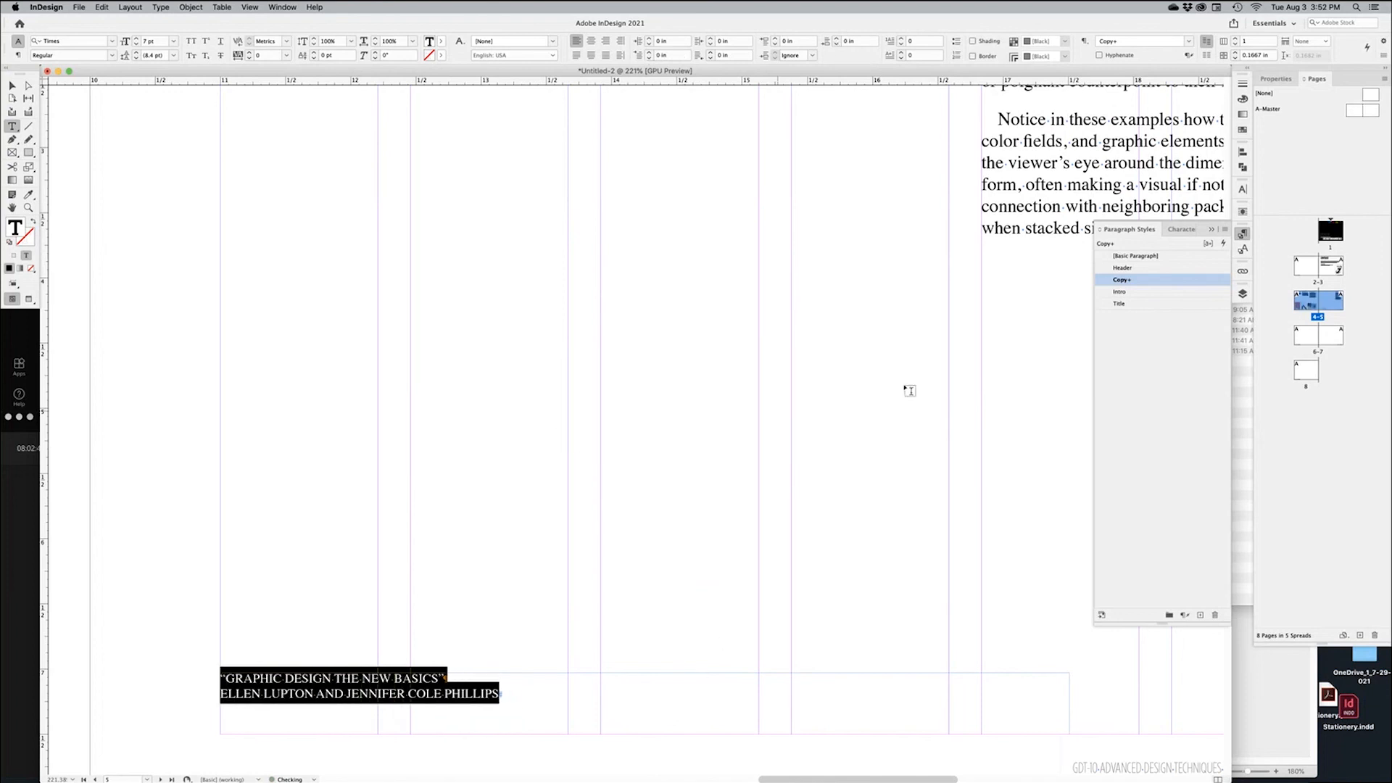
pyautogui.click(1200, 615)
# Rename Paragraph Style 1 to 'Footnote' and turn on a 0.5 pt Rule Above, offset 0.125 in
pyautogui.doubleClick(1170, 293)
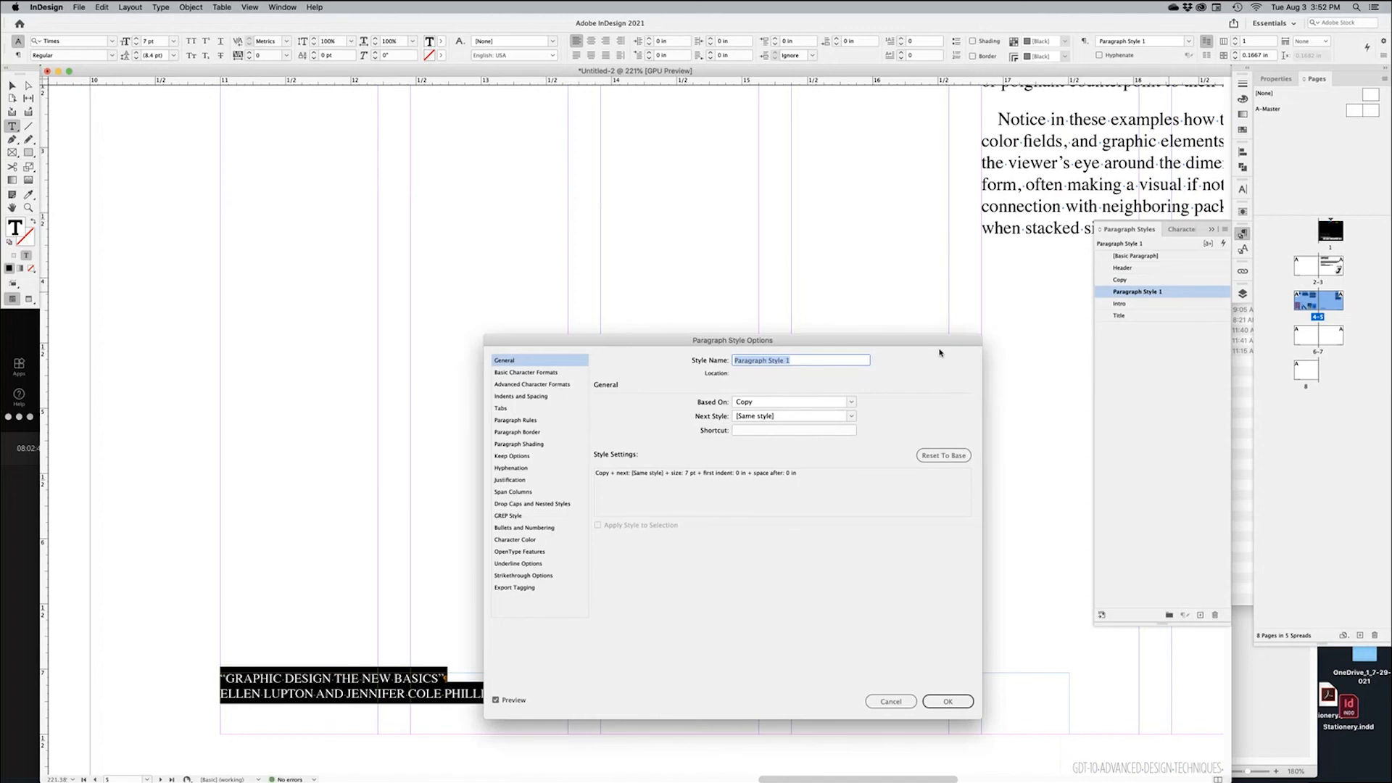
pyautogui.write('Footnote')
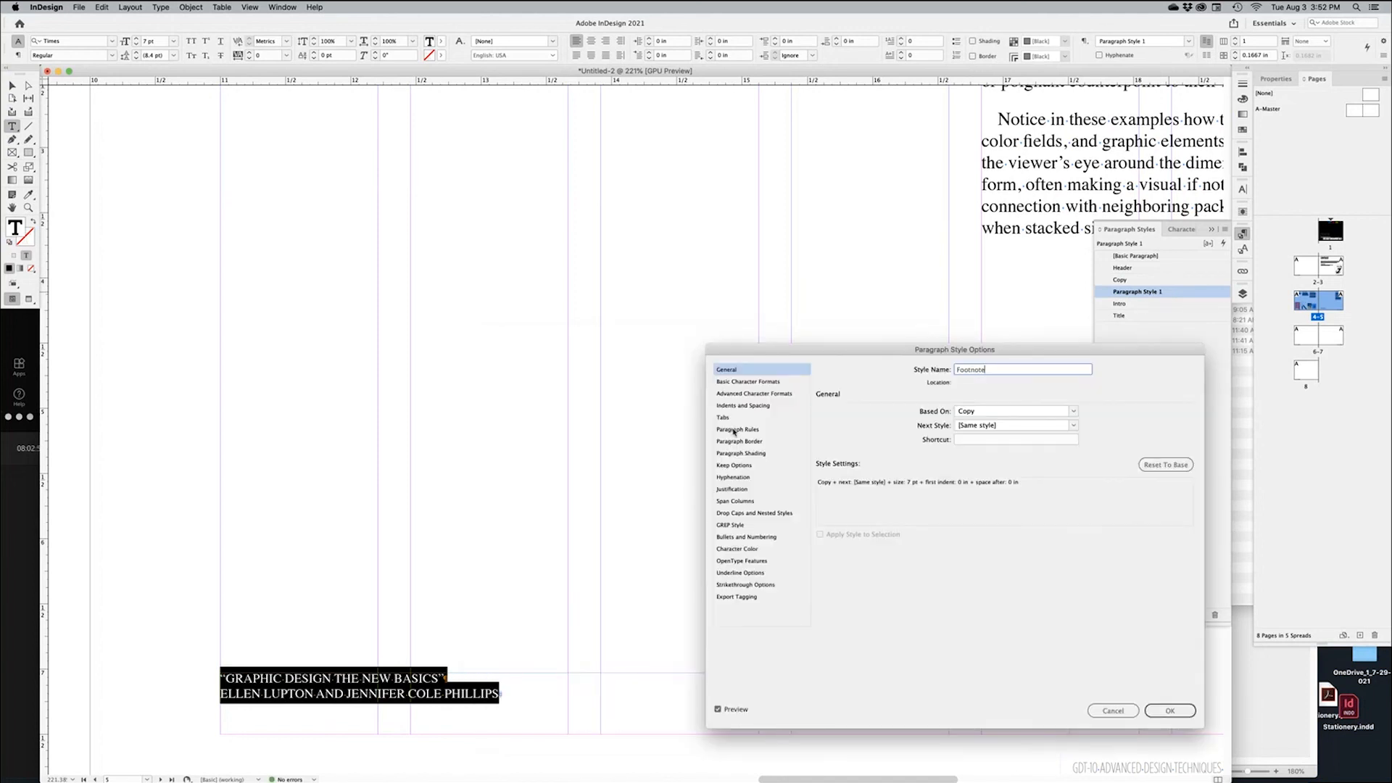
pyautogui.click(735, 430)
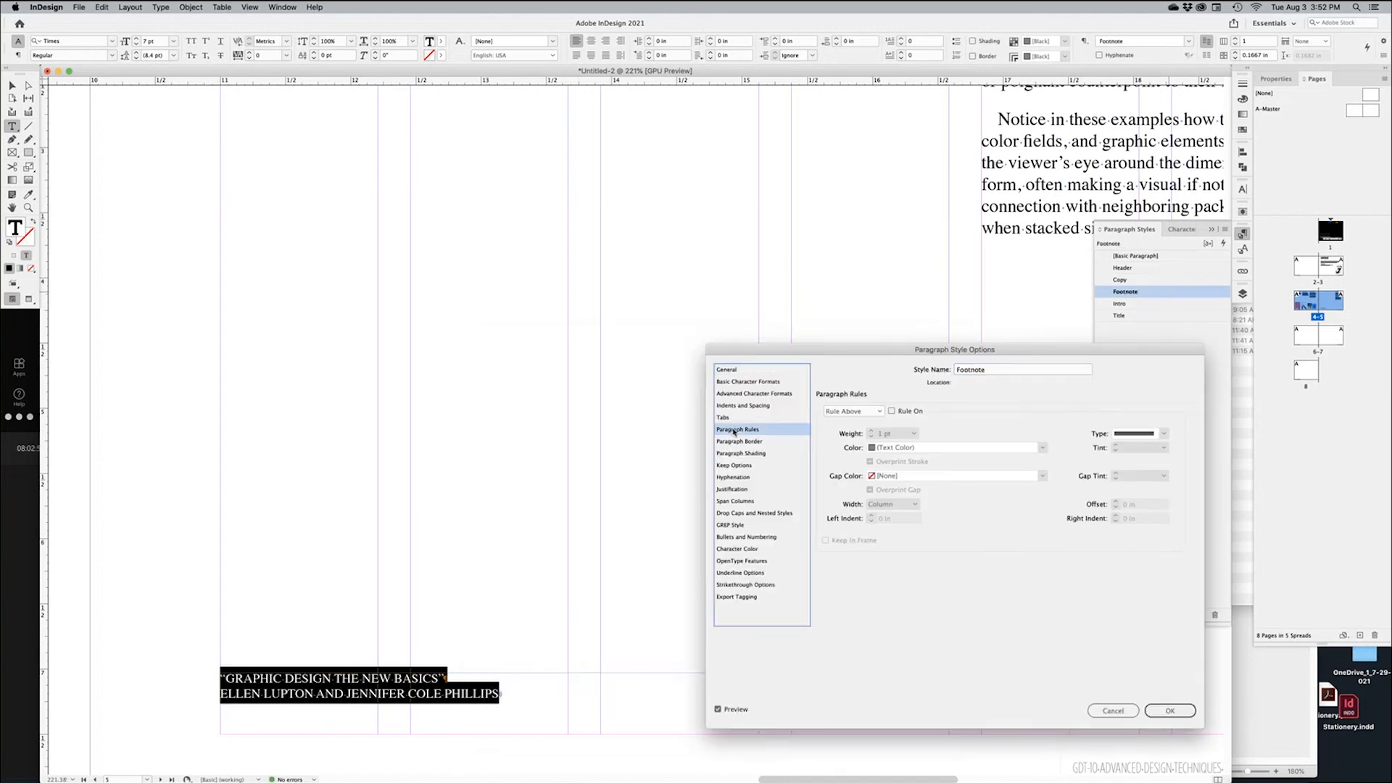
pyautogui.click(892, 411)
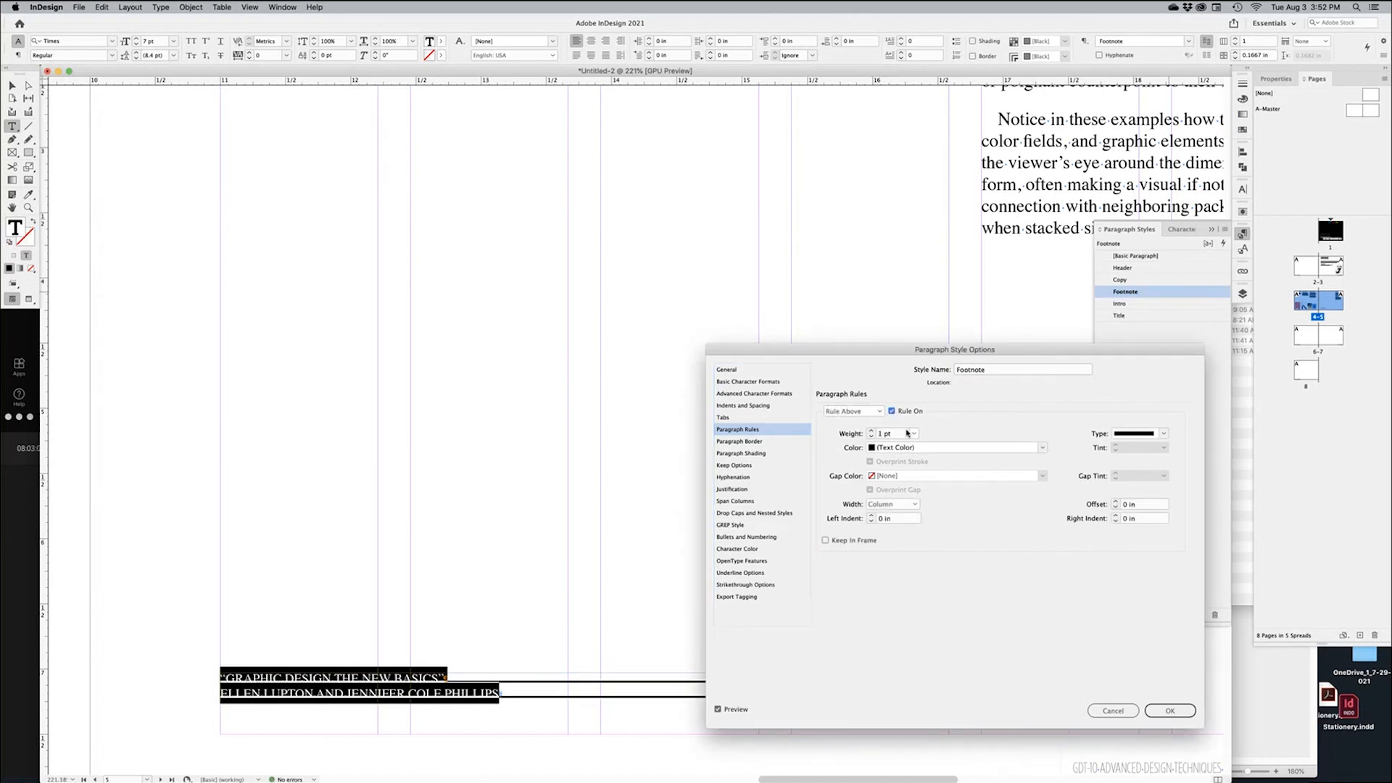
pyautogui.click(914, 434)
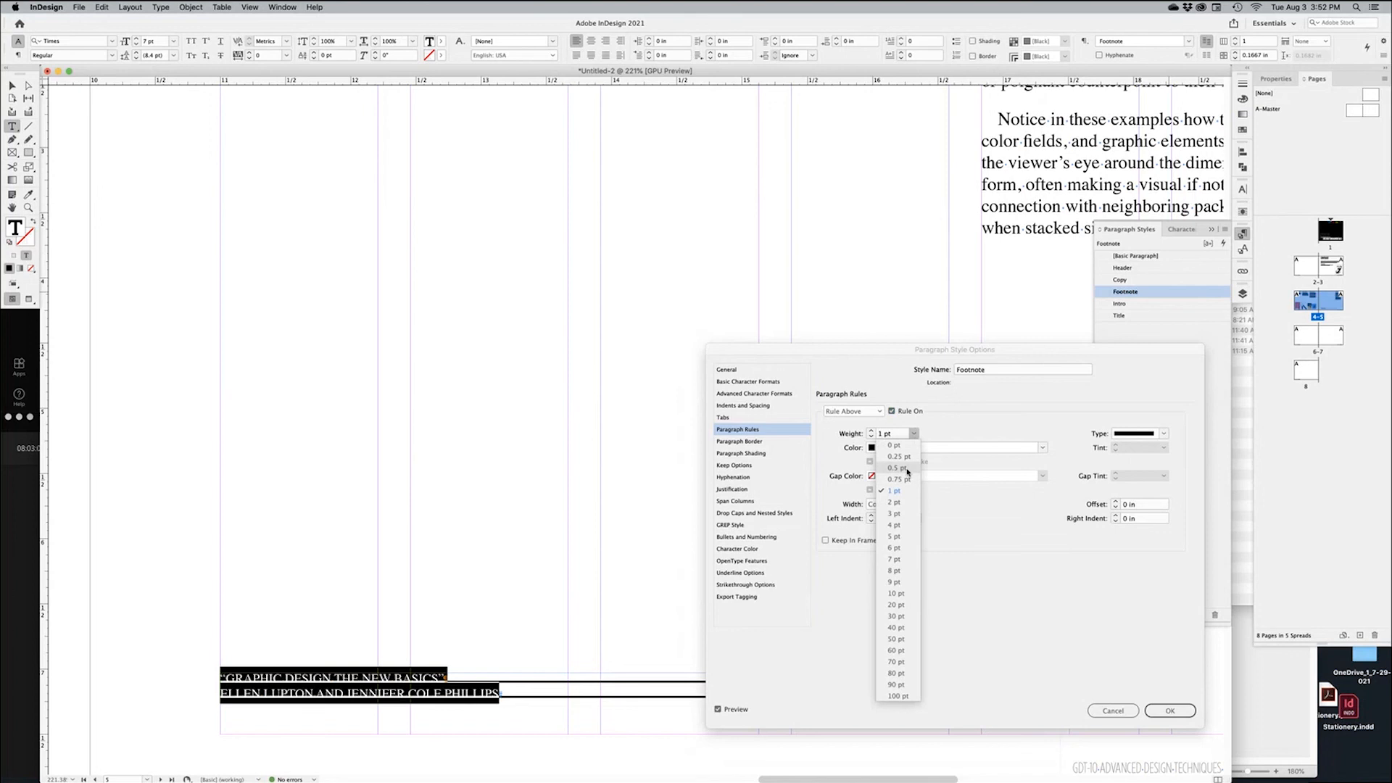
pyautogui.click(906, 469)
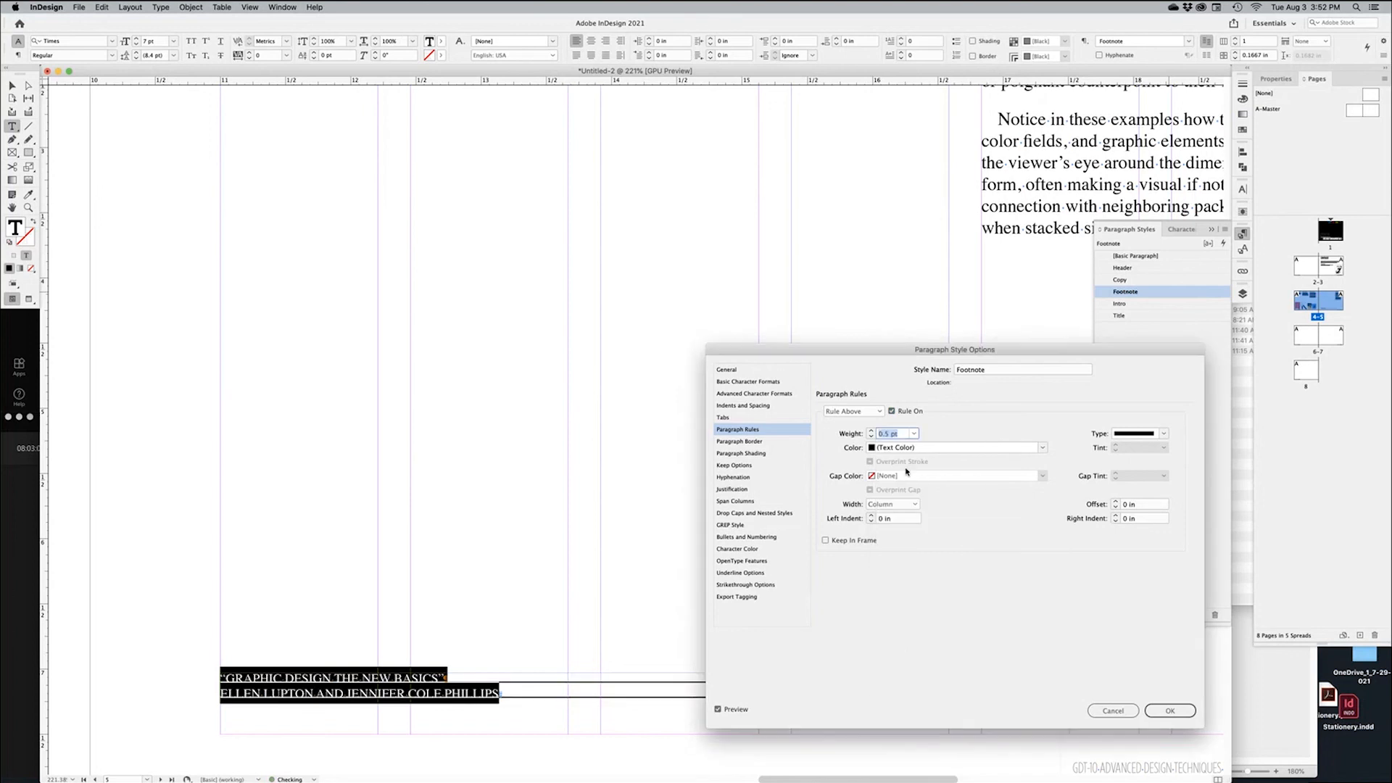
pyautogui.click(1117, 502)
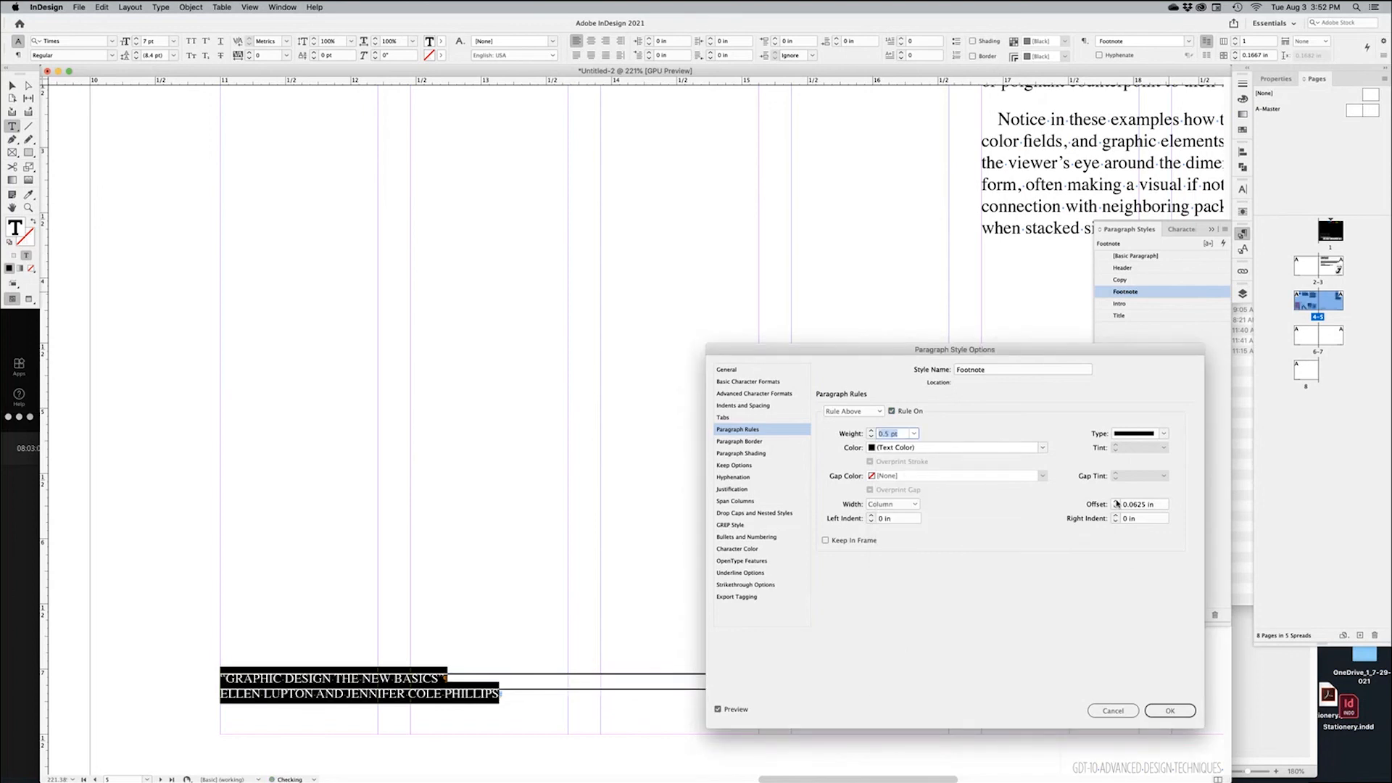
pyautogui.click(1116, 502)
pyautogui.click(1164, 712)
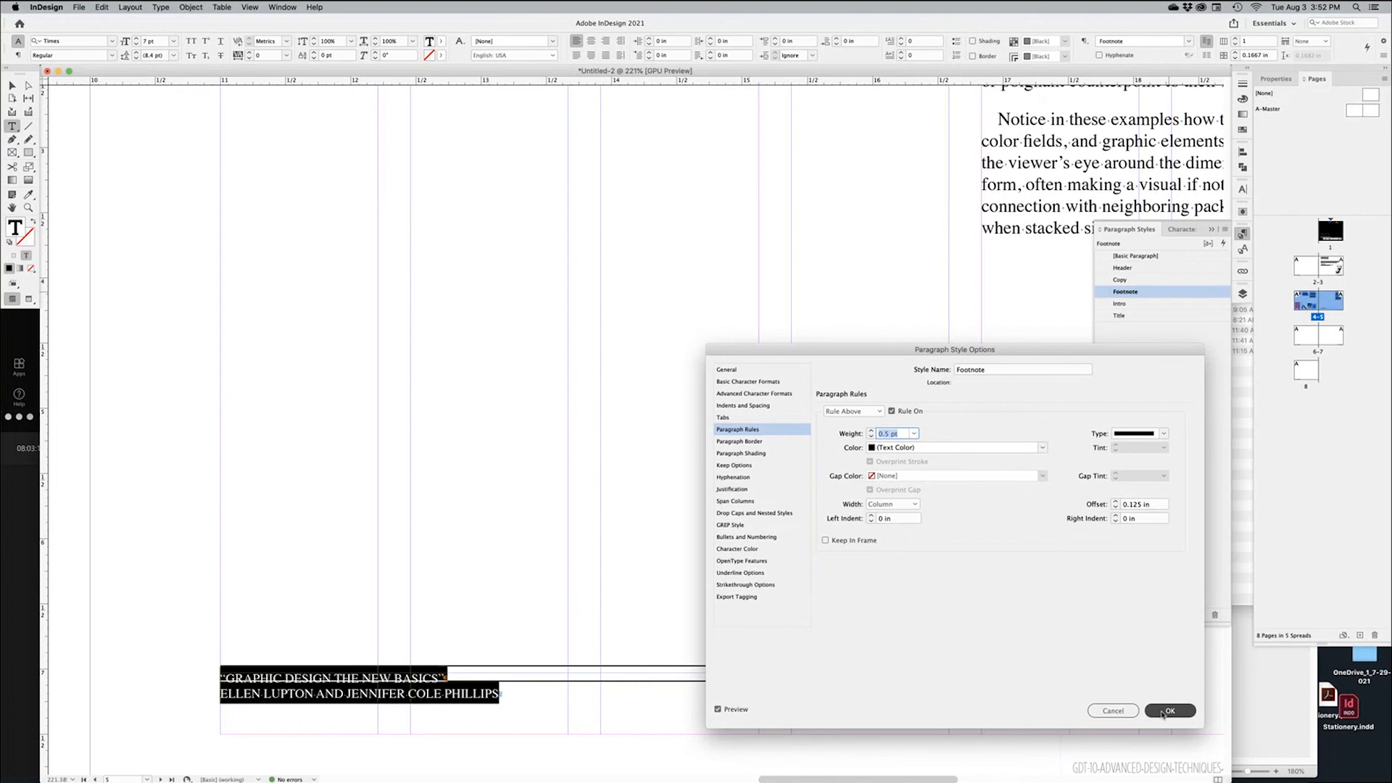
pyautogui.click(461, 677)
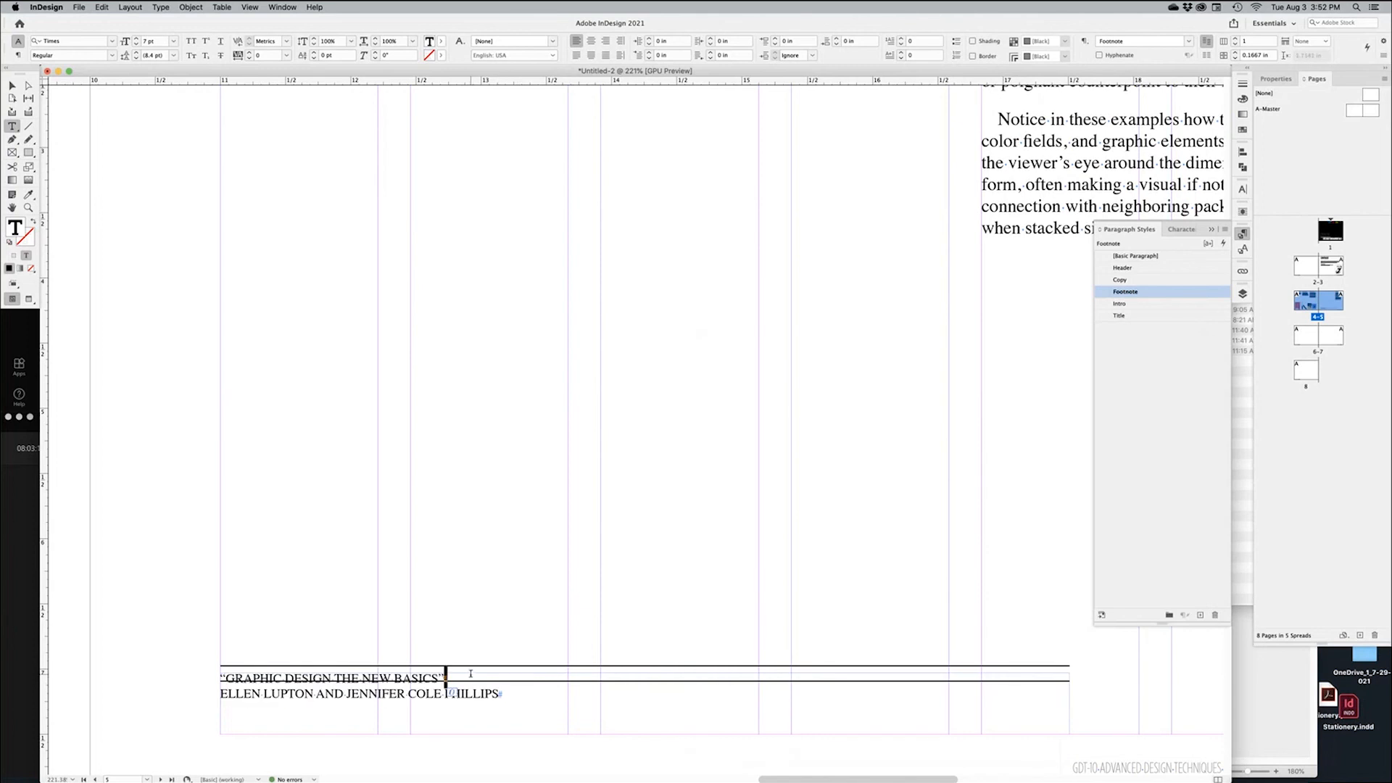
# Join the footnote citation's two lines with a soft line break
pyautogui.hotkey('shift', 'Return')
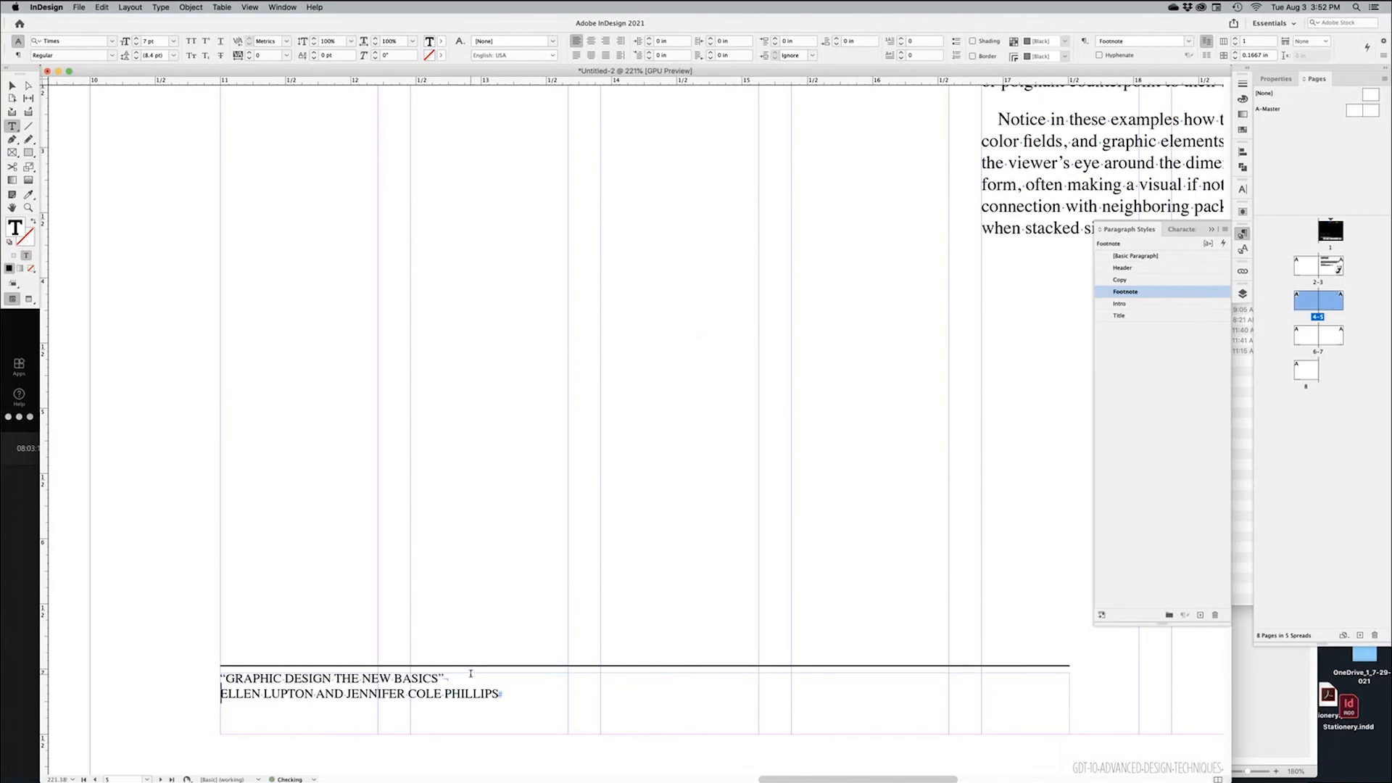
pyautogui.click(12, 85)
pyautogui.click(129, 512)
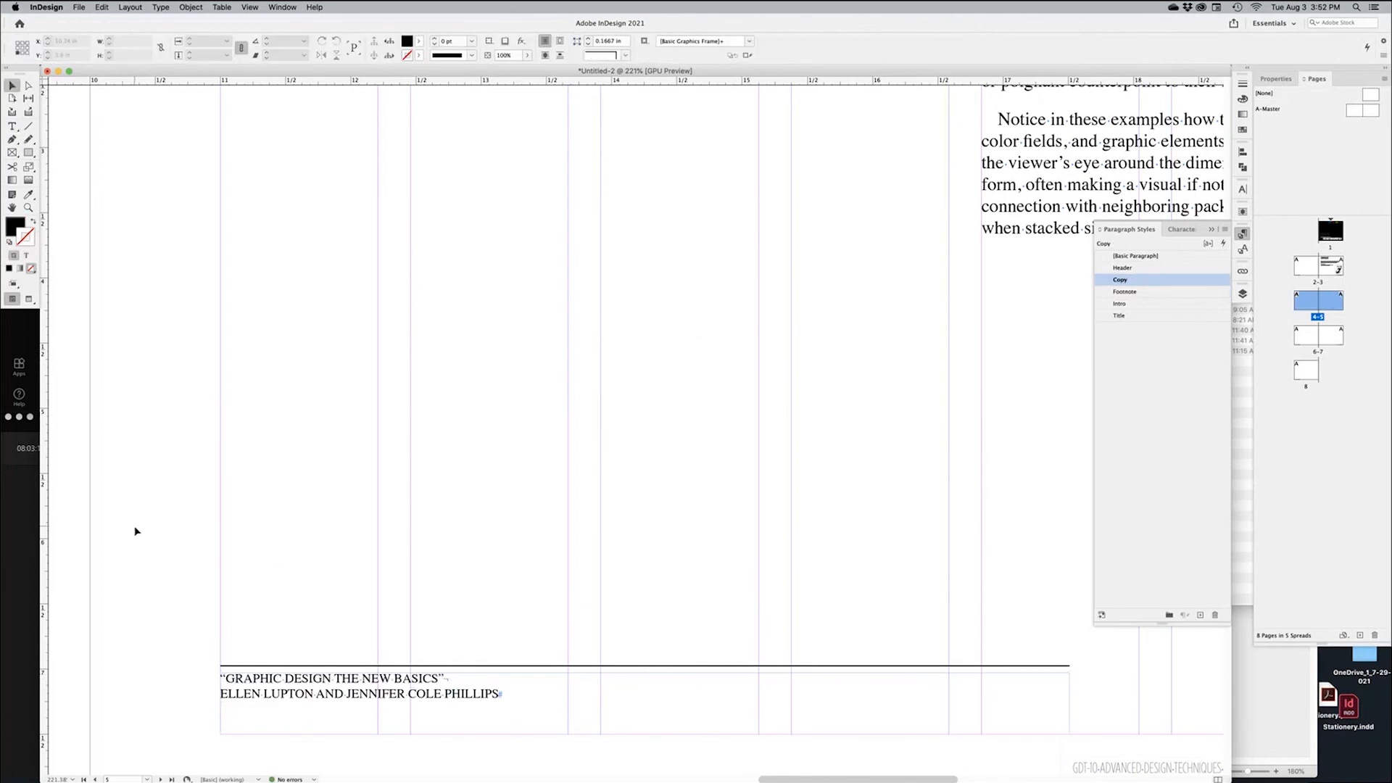
pyautogui.press('w')
pyautogui.keyDown('alt'); pyautogui.keyDown('super'); pyautogui.click(639, 578); pyautogui.keyUp('super'); pyautogui.keyUp('alt')
pyautogui.keyDown('alt'); pyautogui.keyDown('super'); pyautogui.click(646, 578); pyautogui.keyUp('super'); pyautogui.keyUp('alt')
pyautogui.press('w')
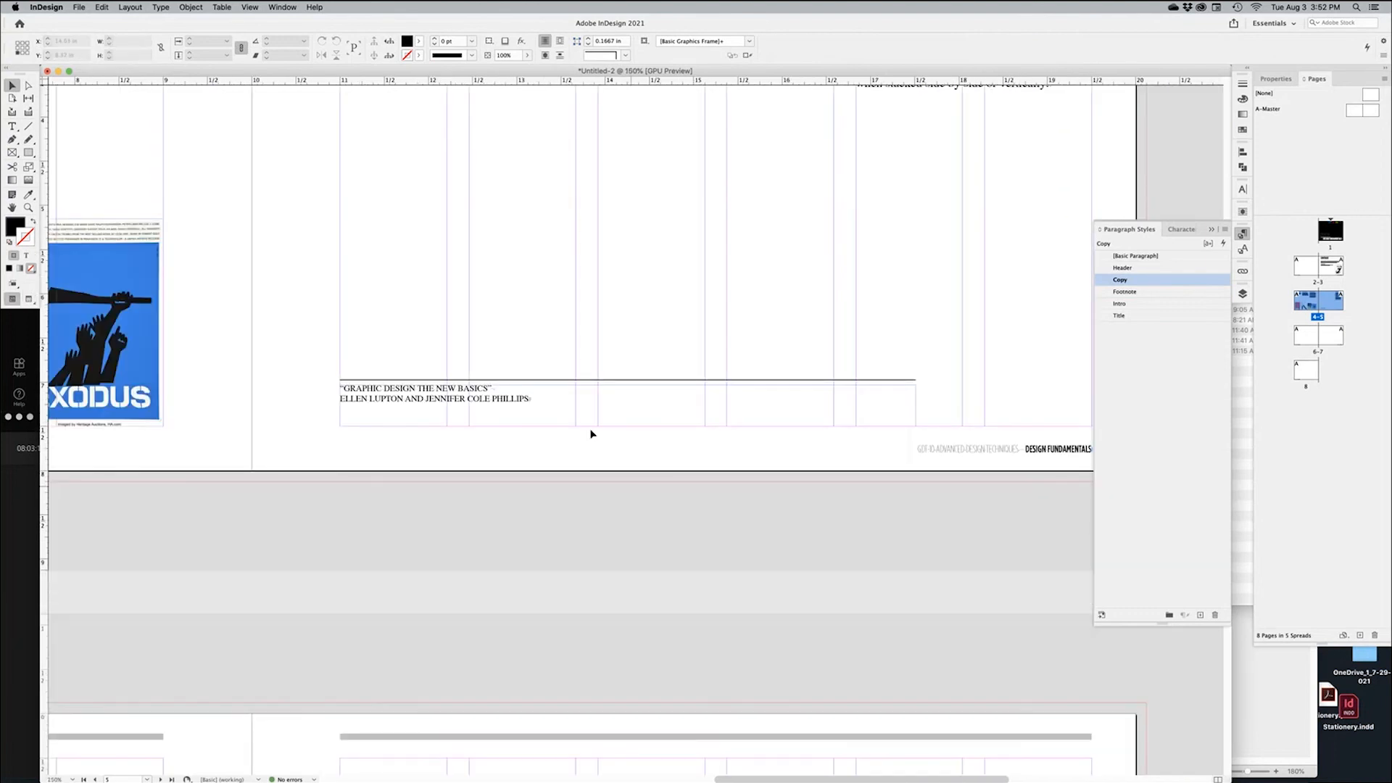
pyautogui.click(580, 410)
pyautogui.moveTo(572, 409); pyautogui.dragTo(653, 442)
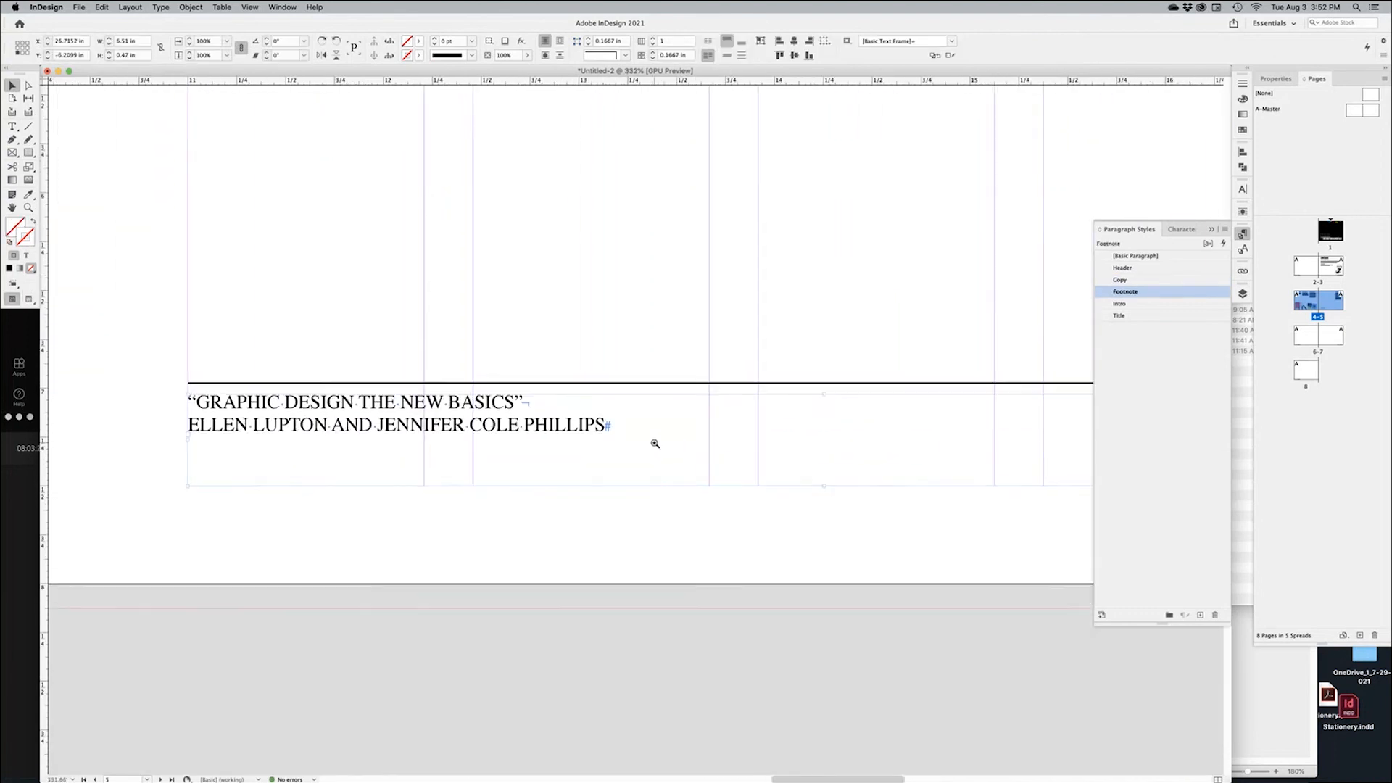
# Change the whole footnote citation to Title Case
pyautogui.doubleClick(512, 412)
pyautogui.press('super+a')
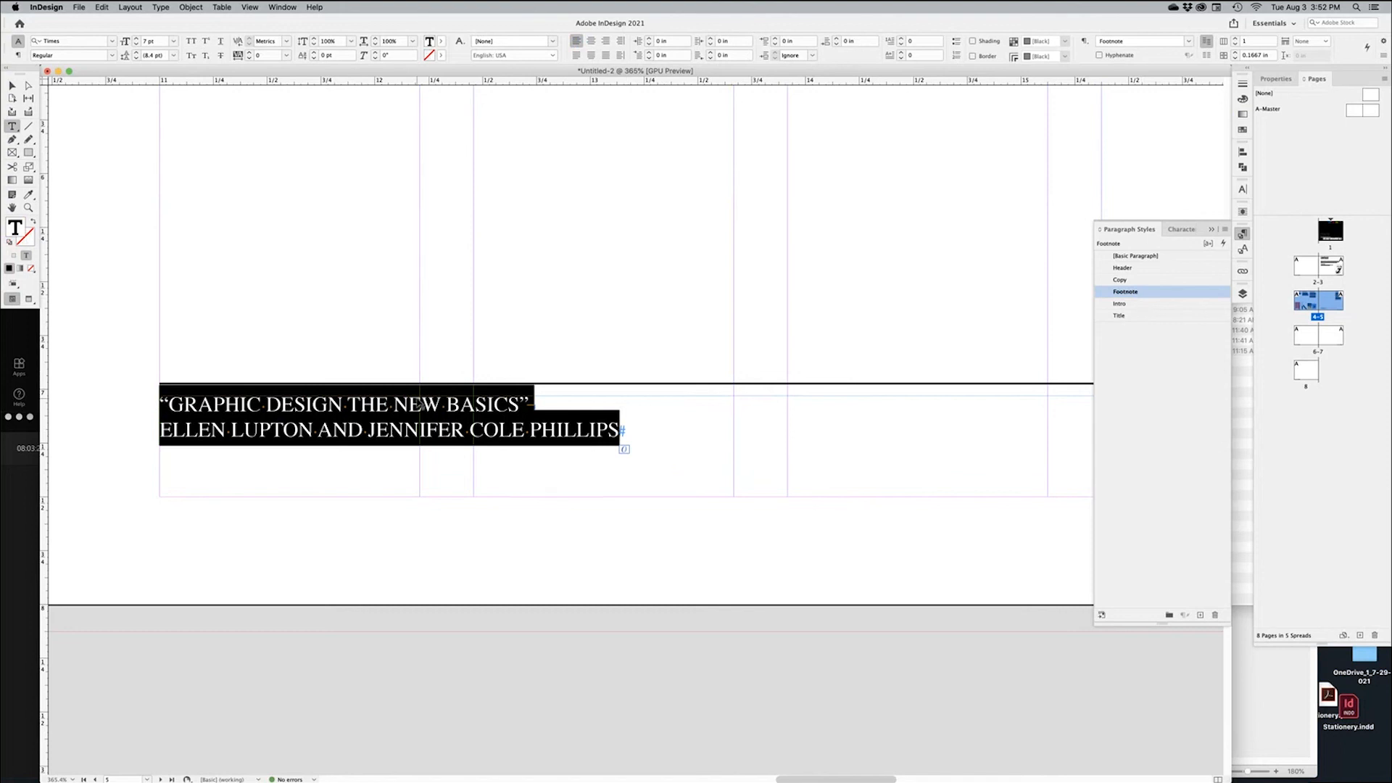
pyautogui.click(160, 8)
pyautogui.moveTo(217, 153)
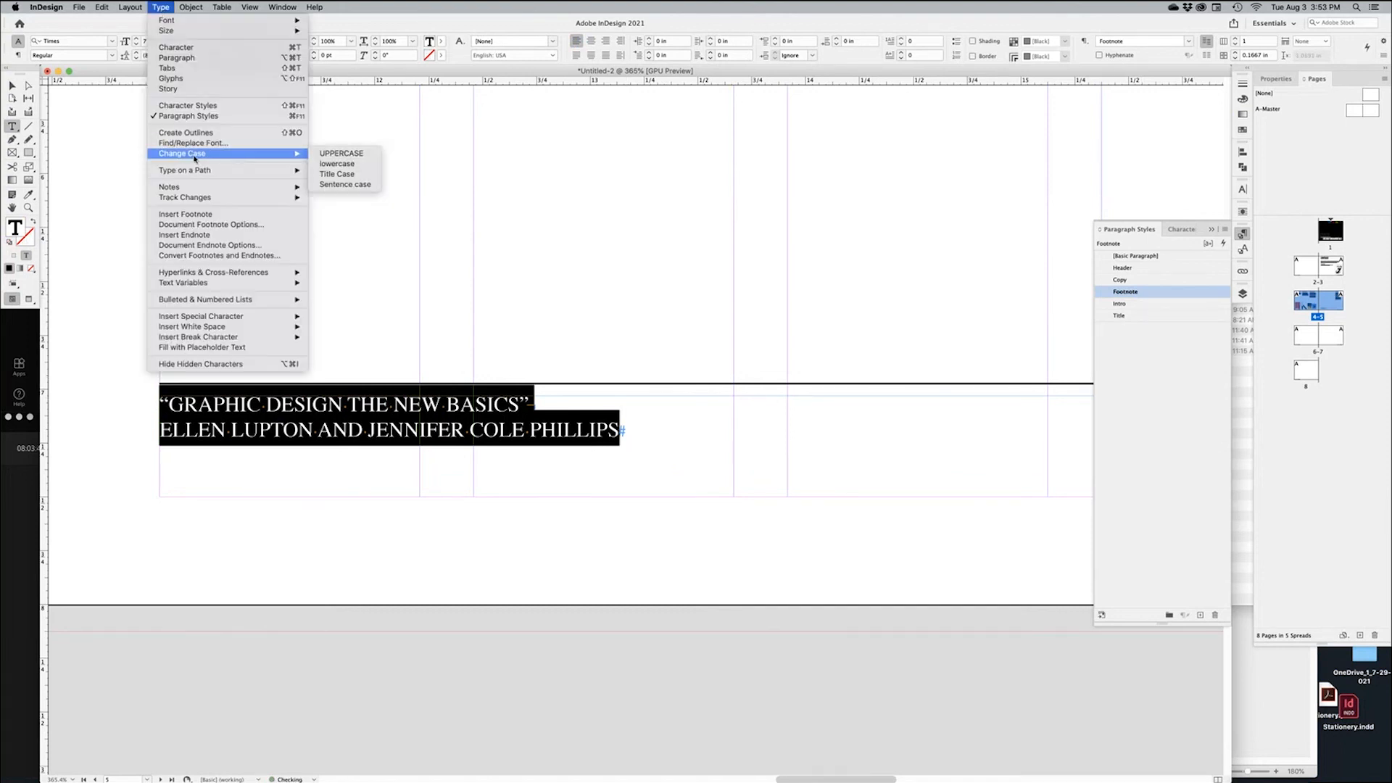
pyautogui.click(356, 176)
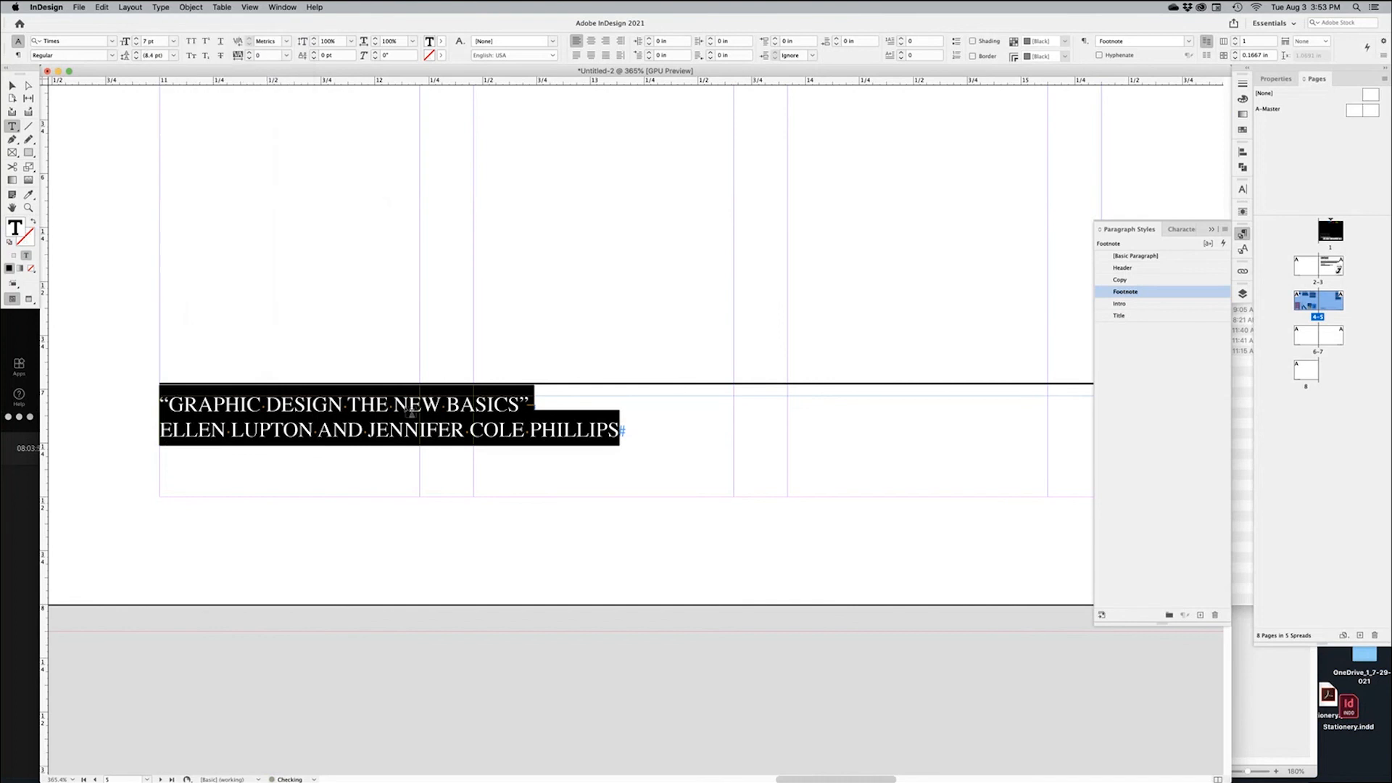
# Lowercase the 'And' in the citation back to 'and'
pyautogui.click(304, 432)
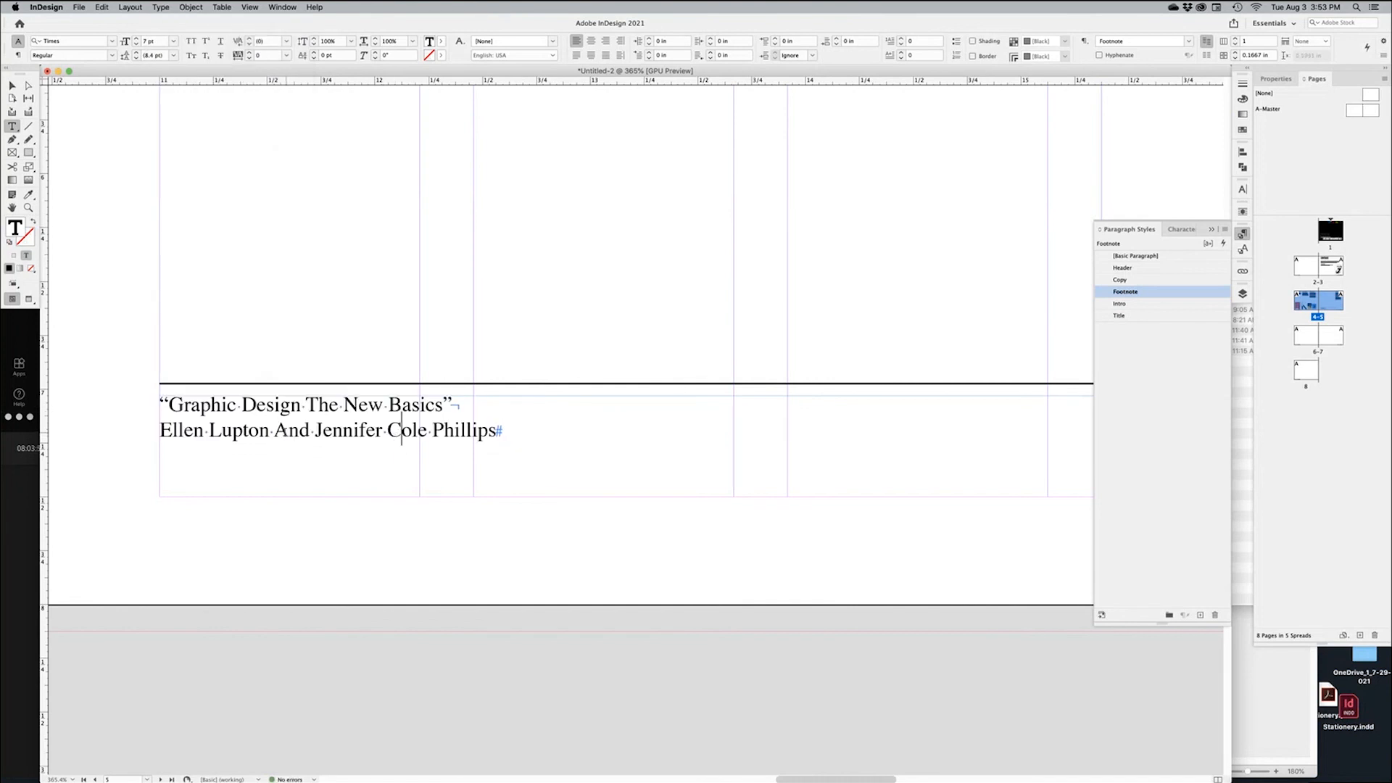
pyautogui.moveTo(272, 431); pyautogui.dragTo(289, 433)
pyautogui.write('a')
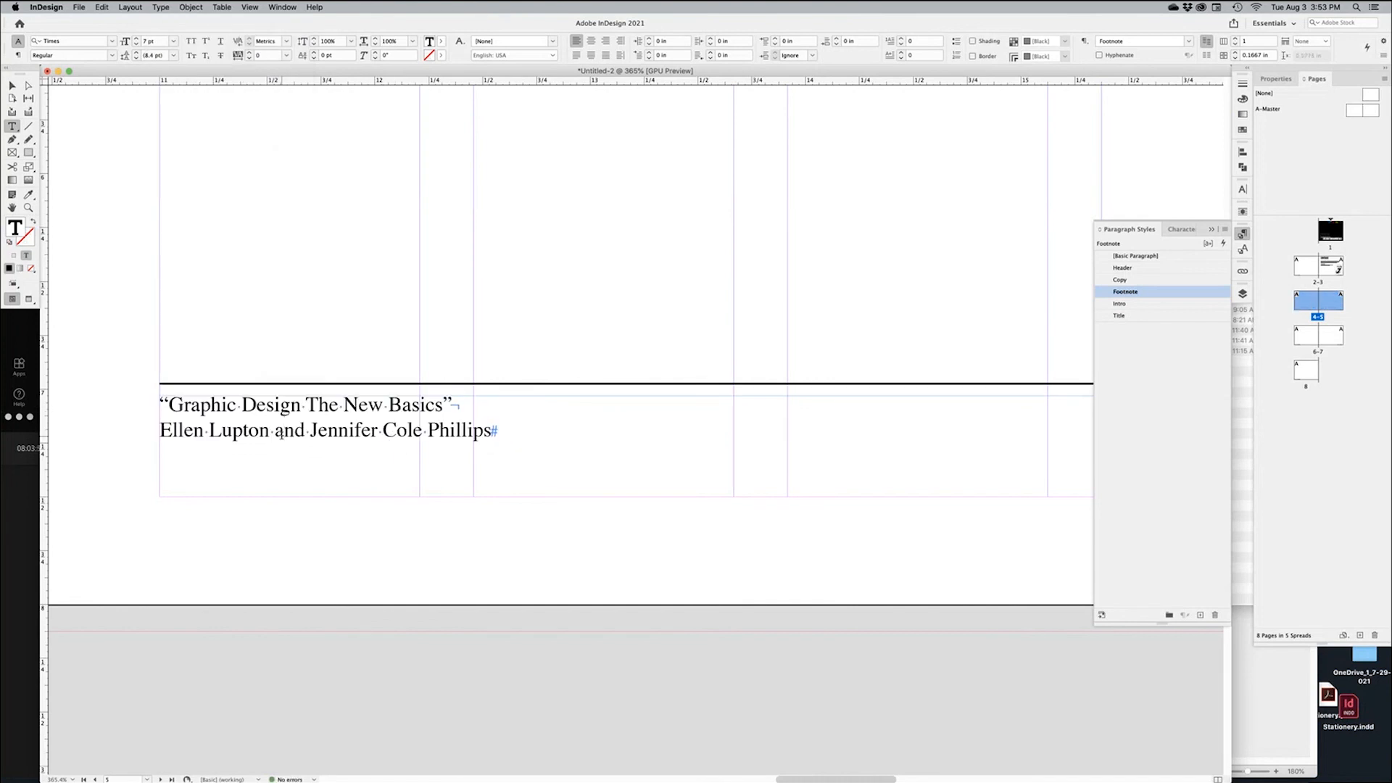
pyautogui.press('Escape')
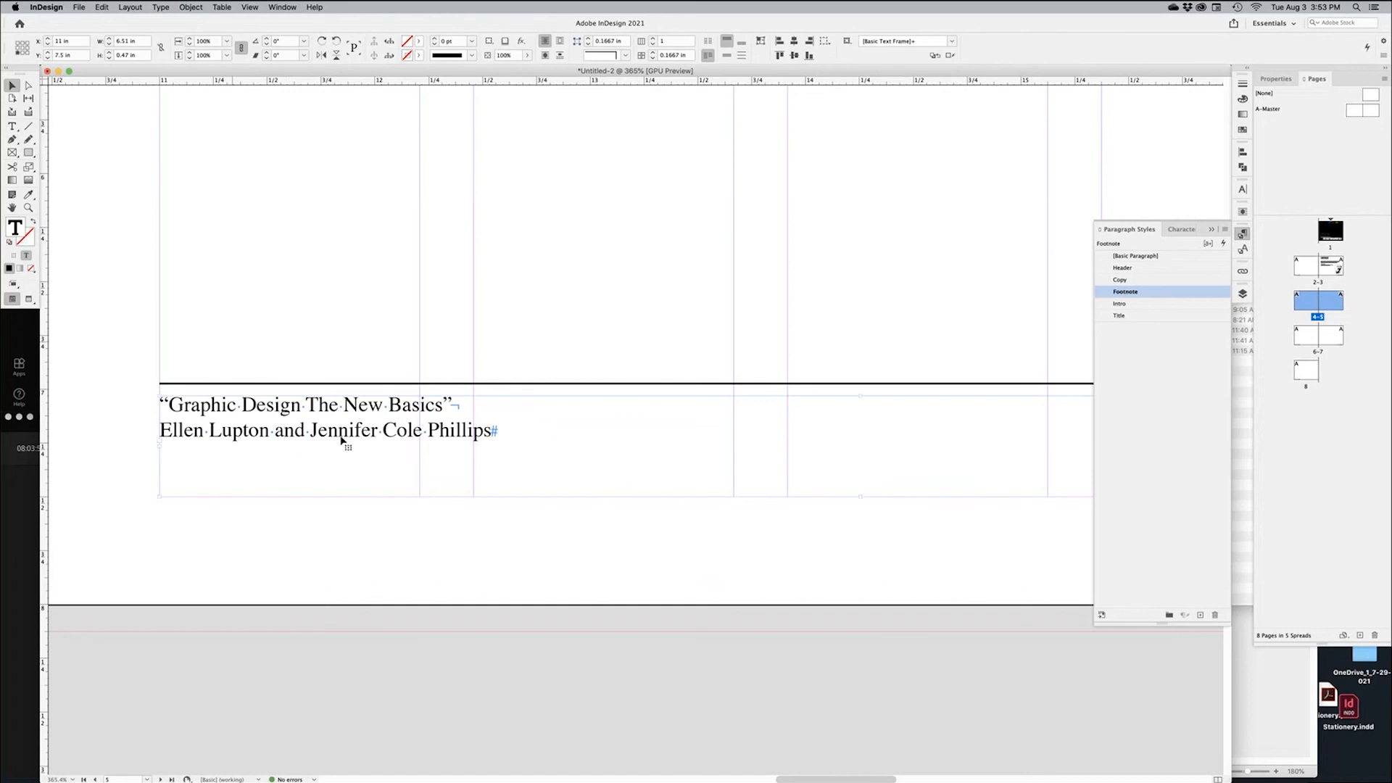
# Fit the footnote frame to its text, move it to the bottom-right margin, and right-align it
pyautogui.keyDown('alt'); pyautogui.keyDown('super'); pyautogui.click(553, 408); pyautogui.keyUp('super'); pyautogui.keyUp('alt')
pyautogui.keyDown('alt'); pyautogui.keyDown('super'); pyautogui.click(565, 411); pyautogui.keyUp('super'); pyautogui.keyUp('alt')
pyautogui.keyDown('alt'); pyautogui.keyDown('super'); pyautogui.click(615, 419); pyautogui.keyUp('super'); pyautogui.keyUp('alt')
pyautogui.keyDown('alt'); pyautogui.keyDown('super'); pyautogui.click(671, 434); pyautogui.keyUp('super'); pyautogui.keyUp('alt')
pyautogui.moveTo(684, 438); pyautogui.dragTo(483, 510)
pyautogui.press('alt+super+c')
pyautogui.moveTo(596, 501); pyautogui.dragTo(743, 523)
pyautogui.press('shift+super+r')
pyautogui.click(920, 549)
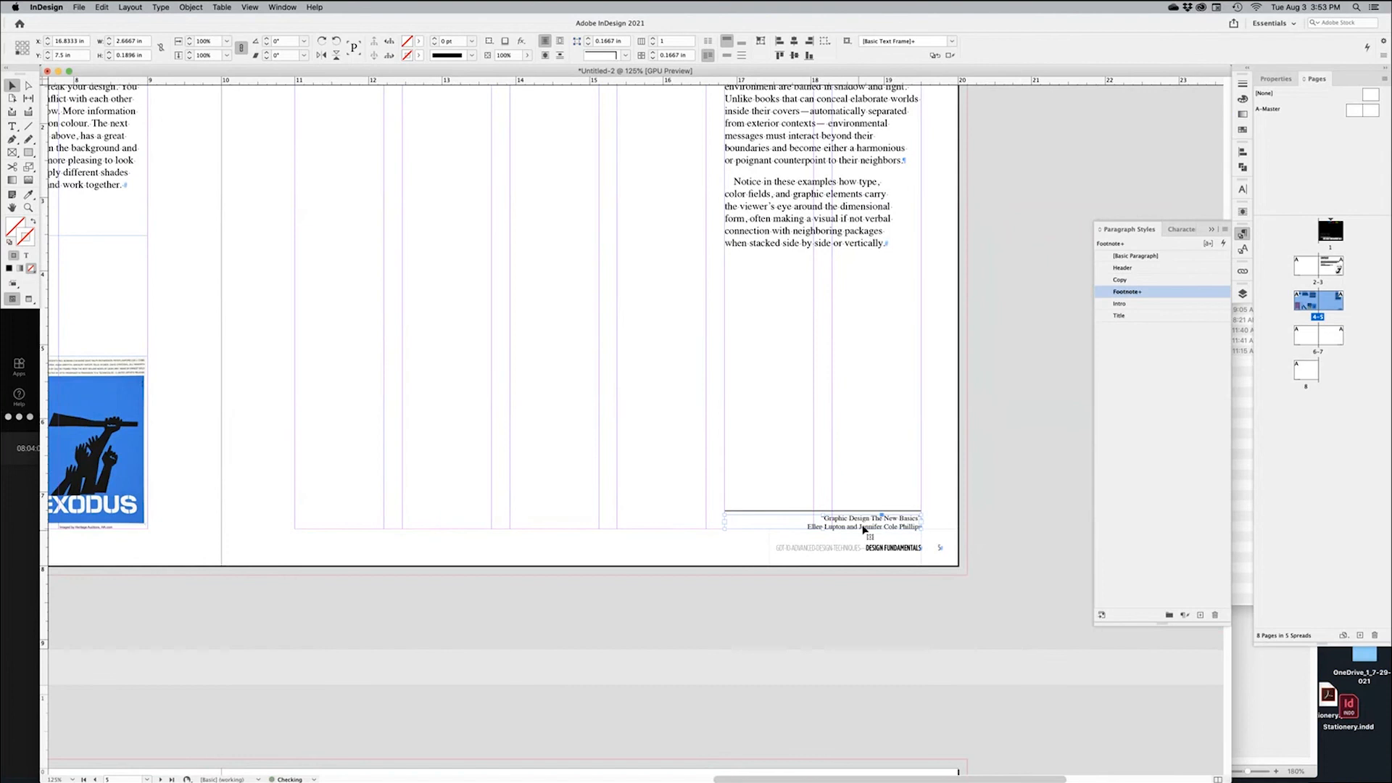
# Cancel the Footnote style options unchanged and view the spread in Preview mode at 75%
pyautogui.doubleClick(1151, 292)
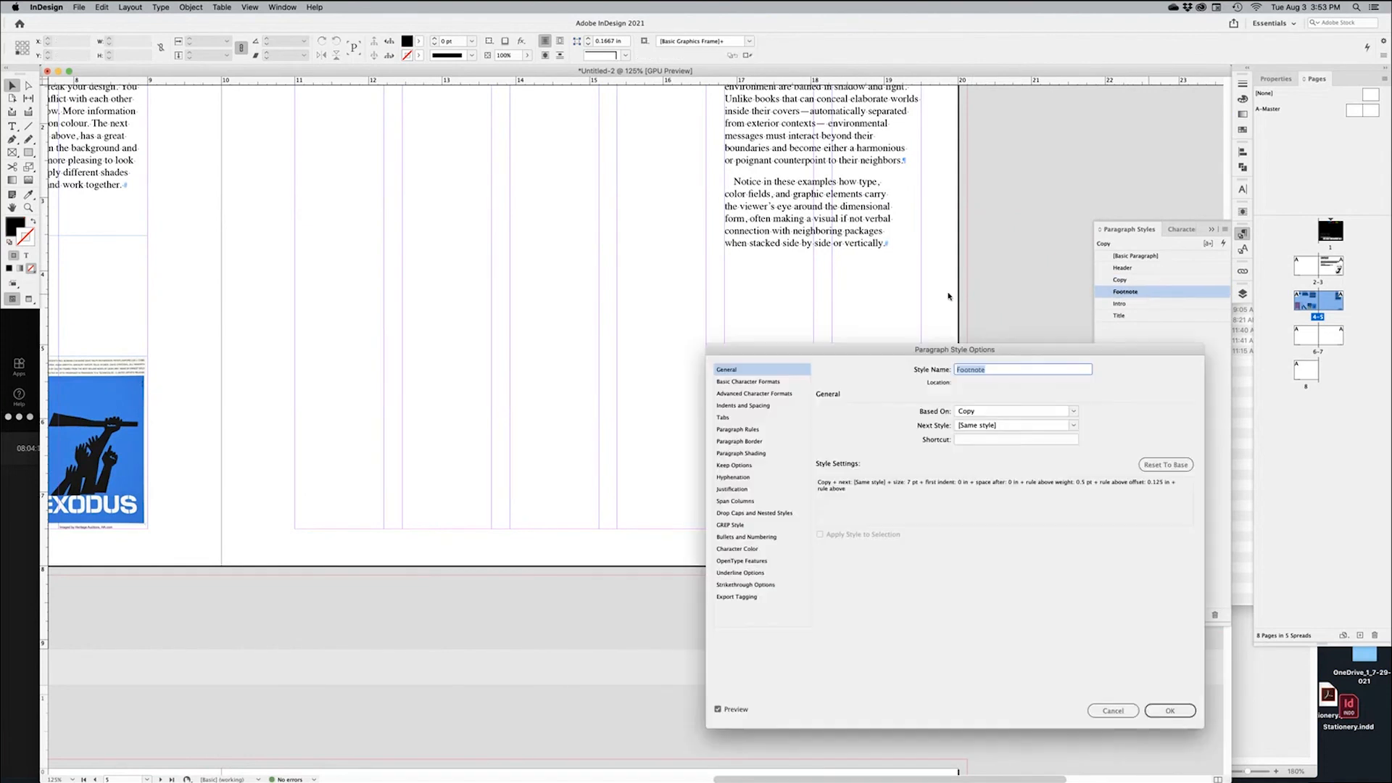
pyautogui.click(1113, 711)
pyautogui.press('w')
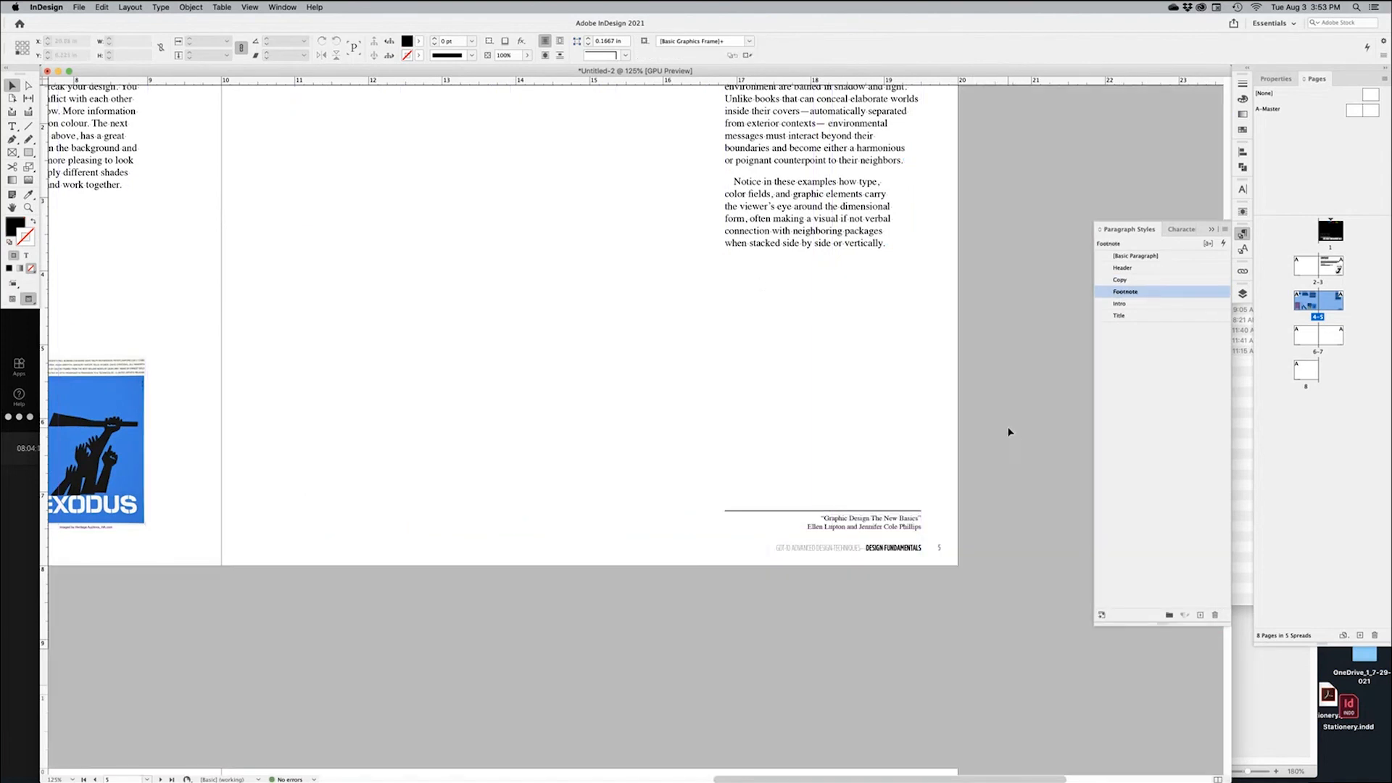
pyautogui.press('super+minus')
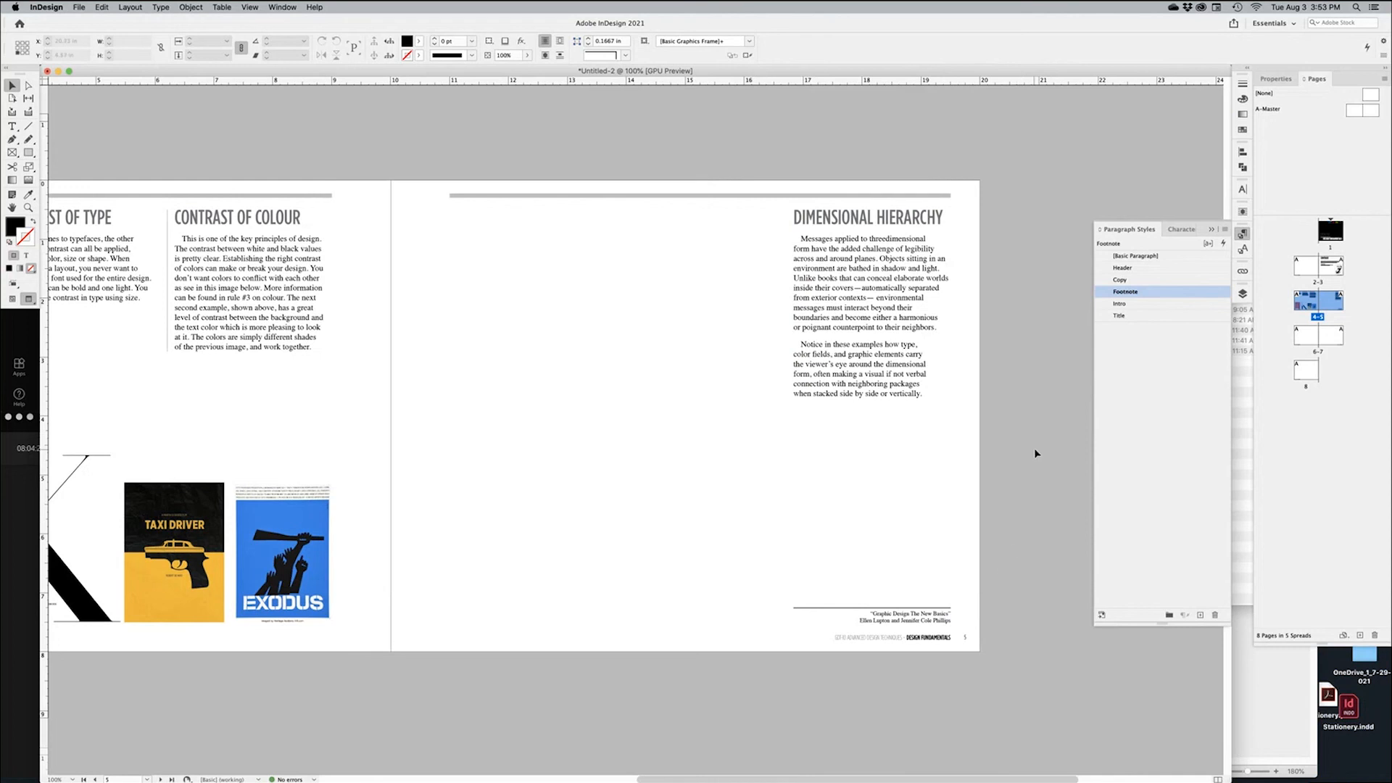
pyautogui.moveTo(522, 473); pyautogui.dragTo(778, 488)
pyautogui.press('super+minus')
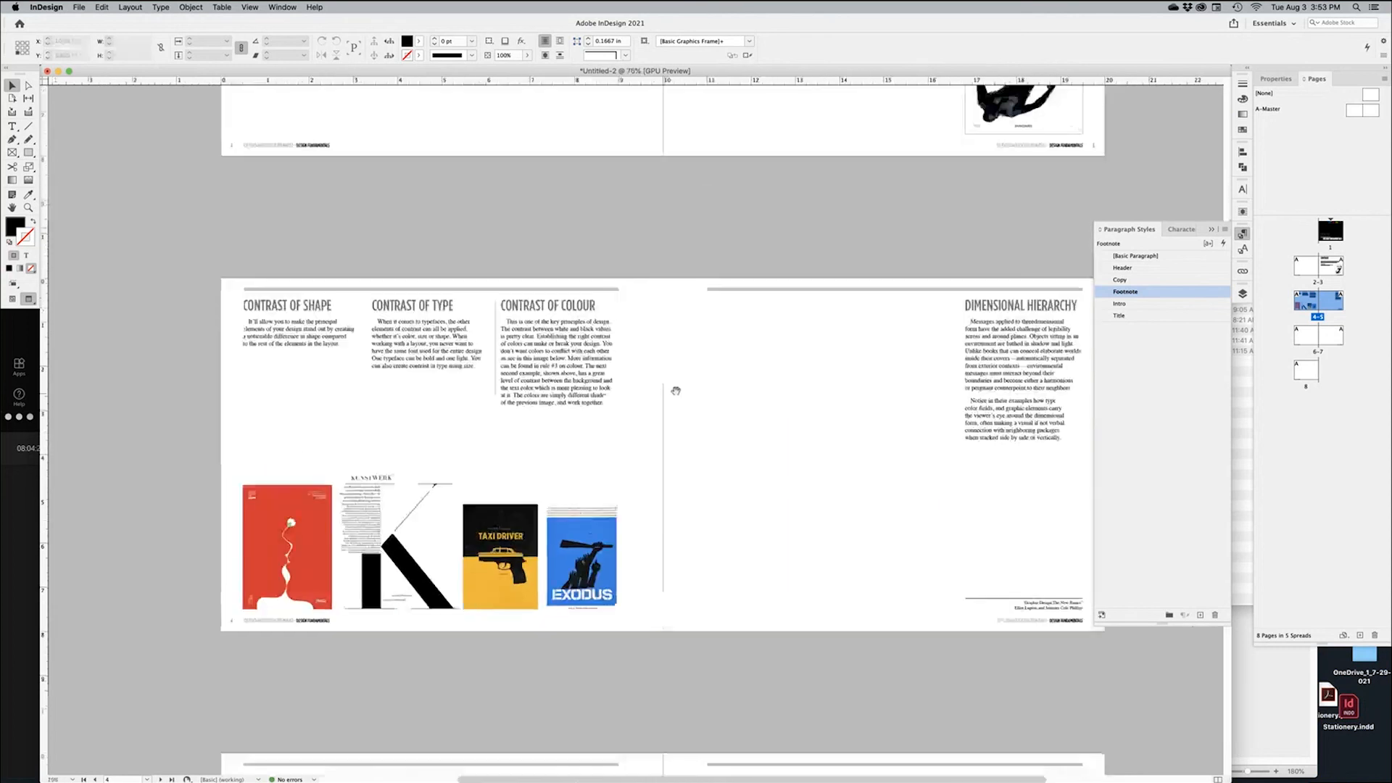
pyautogui.moveTo(675, 390); pyautogui.dragTo(649, 442)
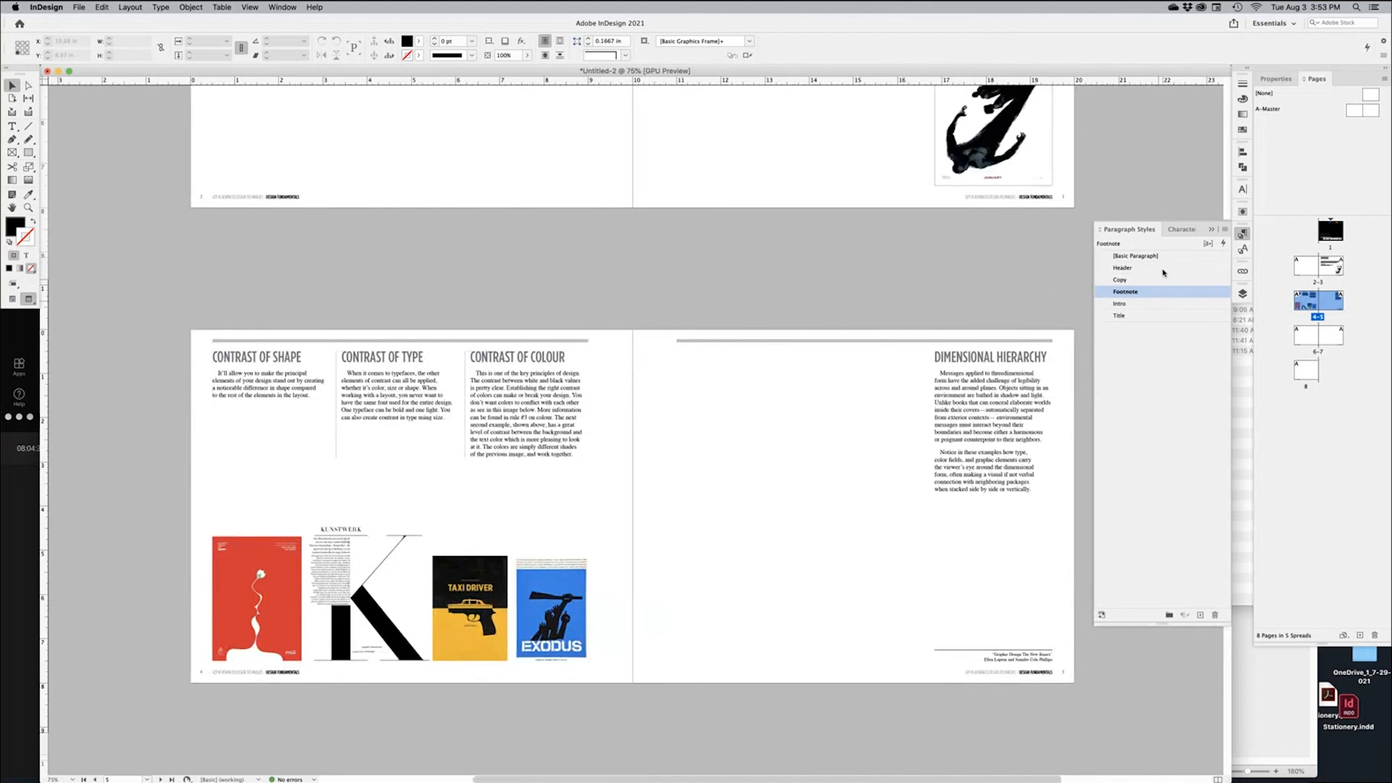
# Scroll up through the spreads toward the cover and back down to the pages 2–3 Contrast spread
pyautogui.scroll(10, 745, 296)
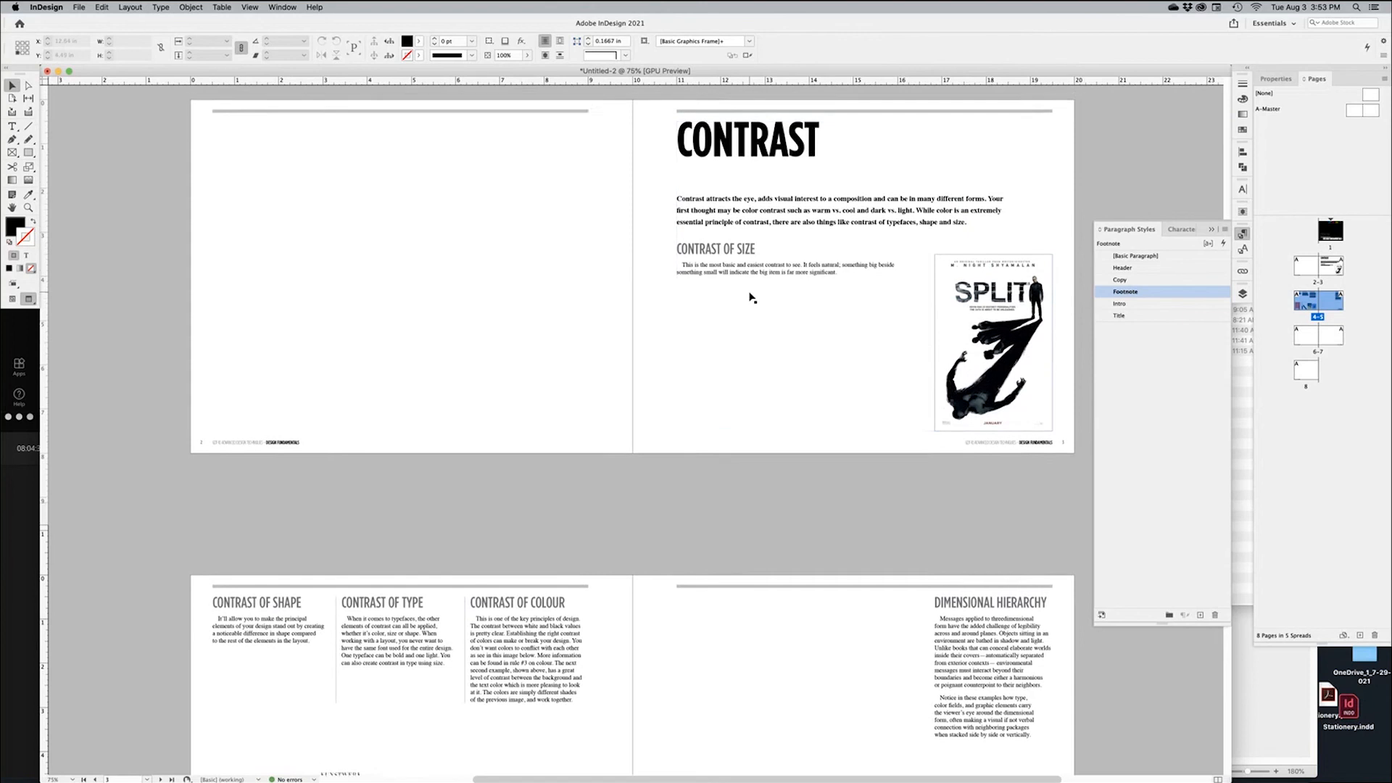
pyautogui.scroll(1, 773, 262)
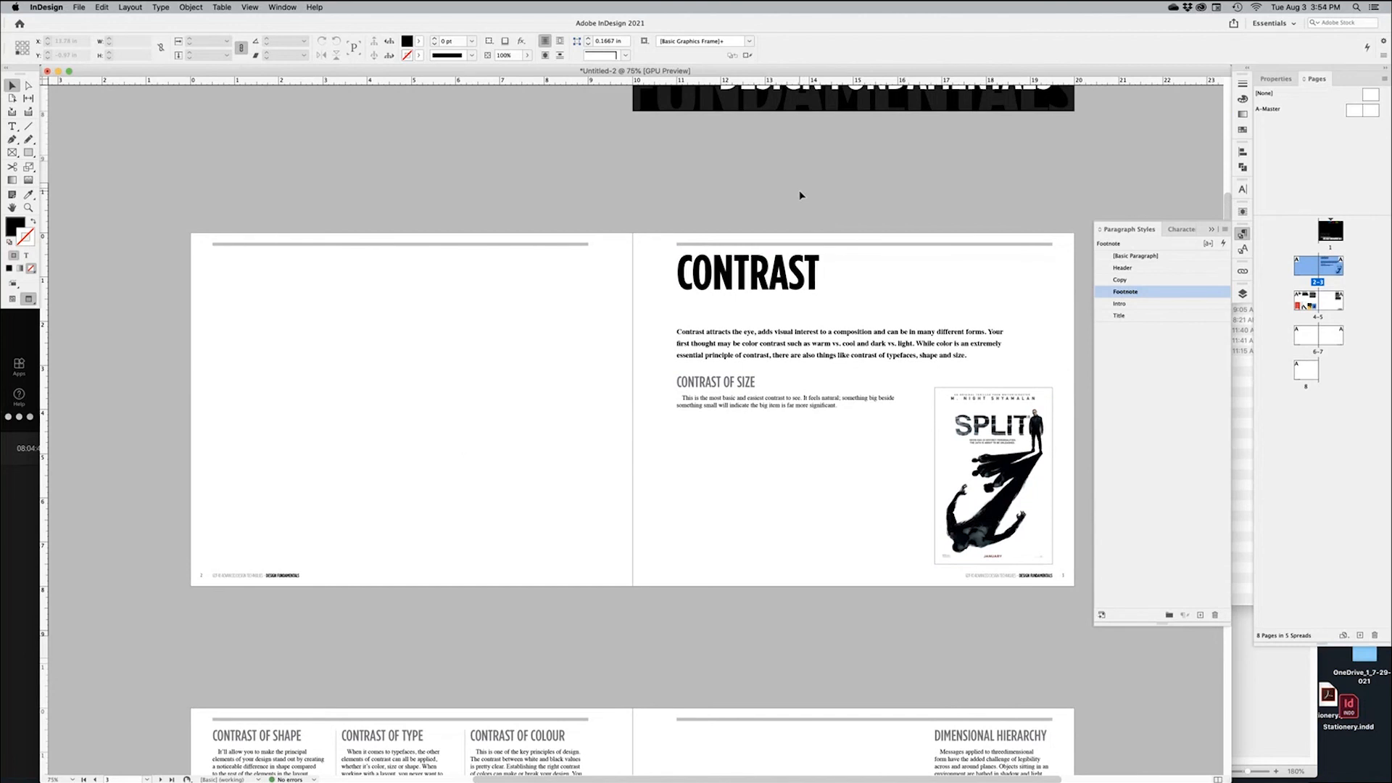
pyautogui.scroll(10, 802, 195)
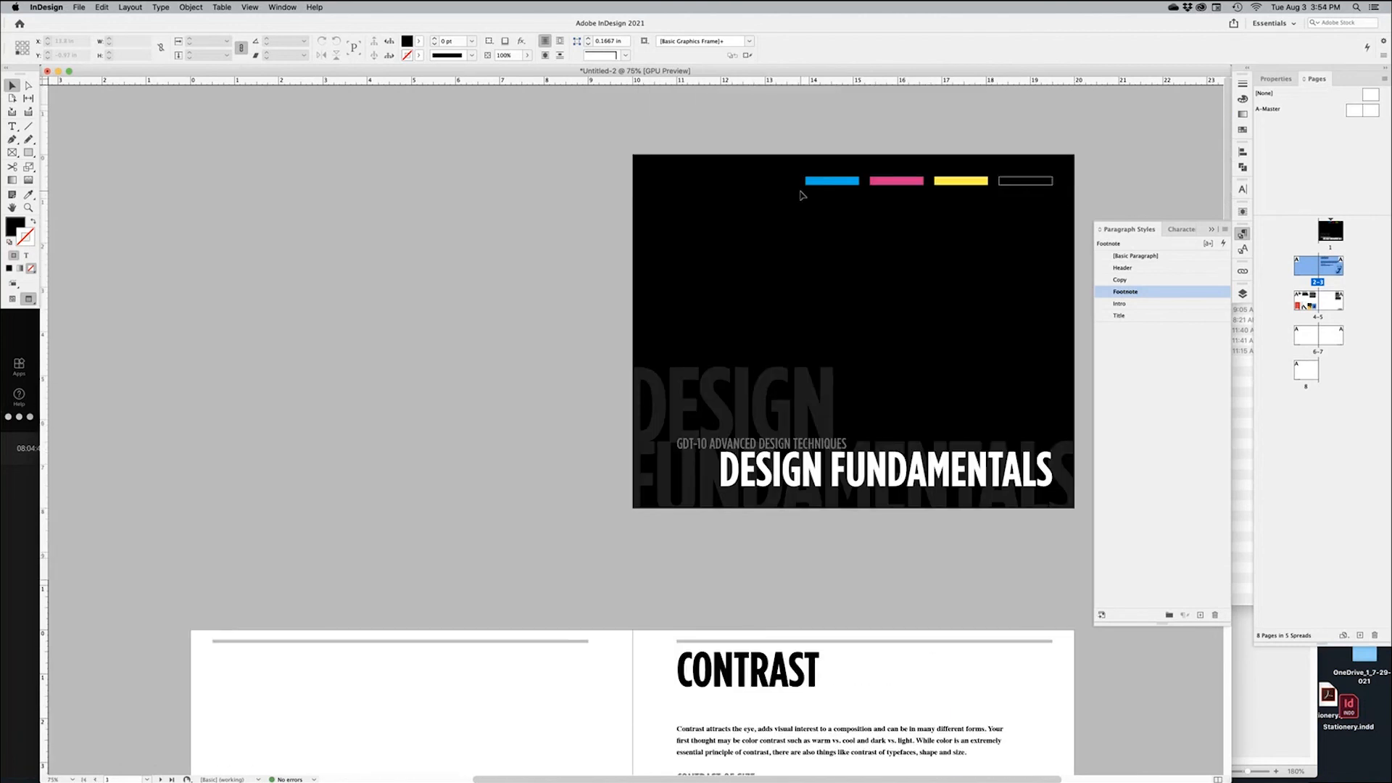
pyautogui.scroll(-9, 801, 195)
pyautogui.scroll(-1, 811, 212)
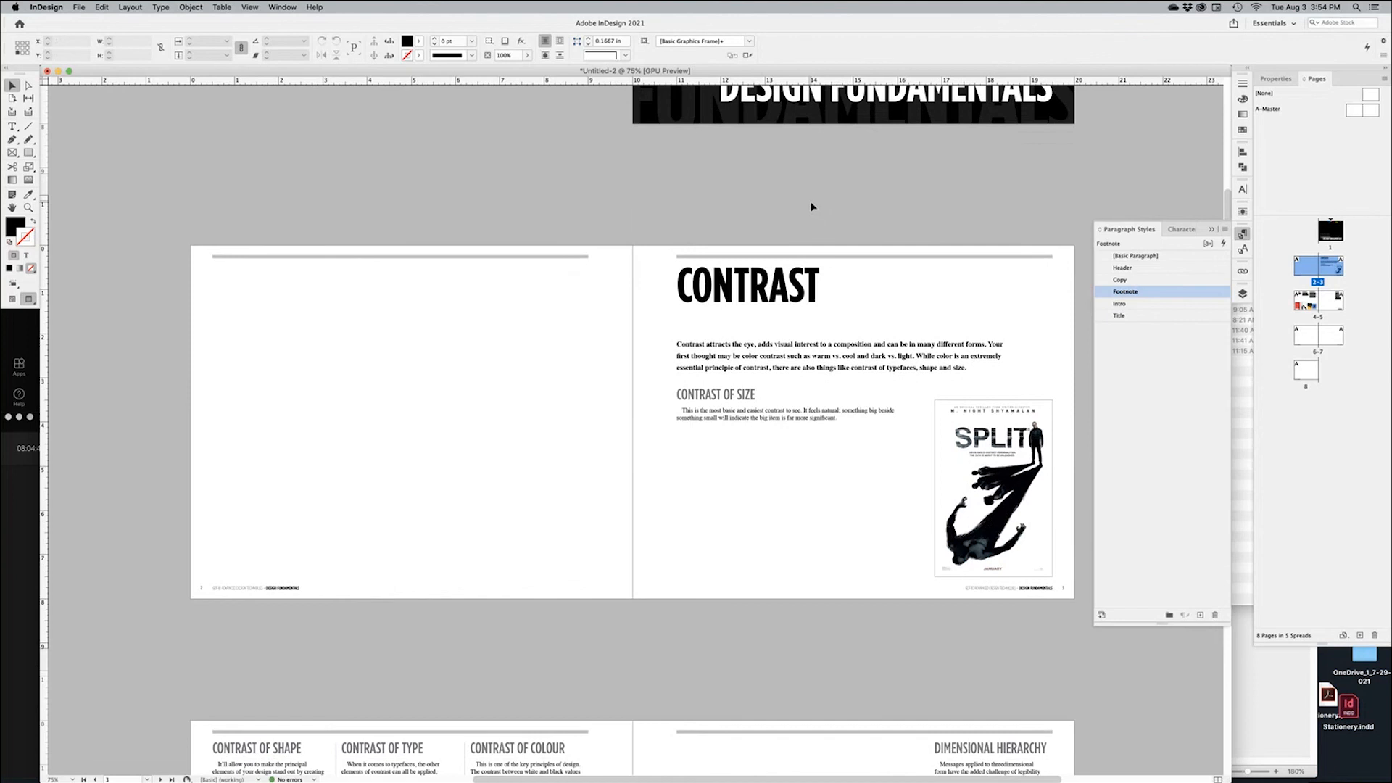
pyautogui.press('super+Tab')
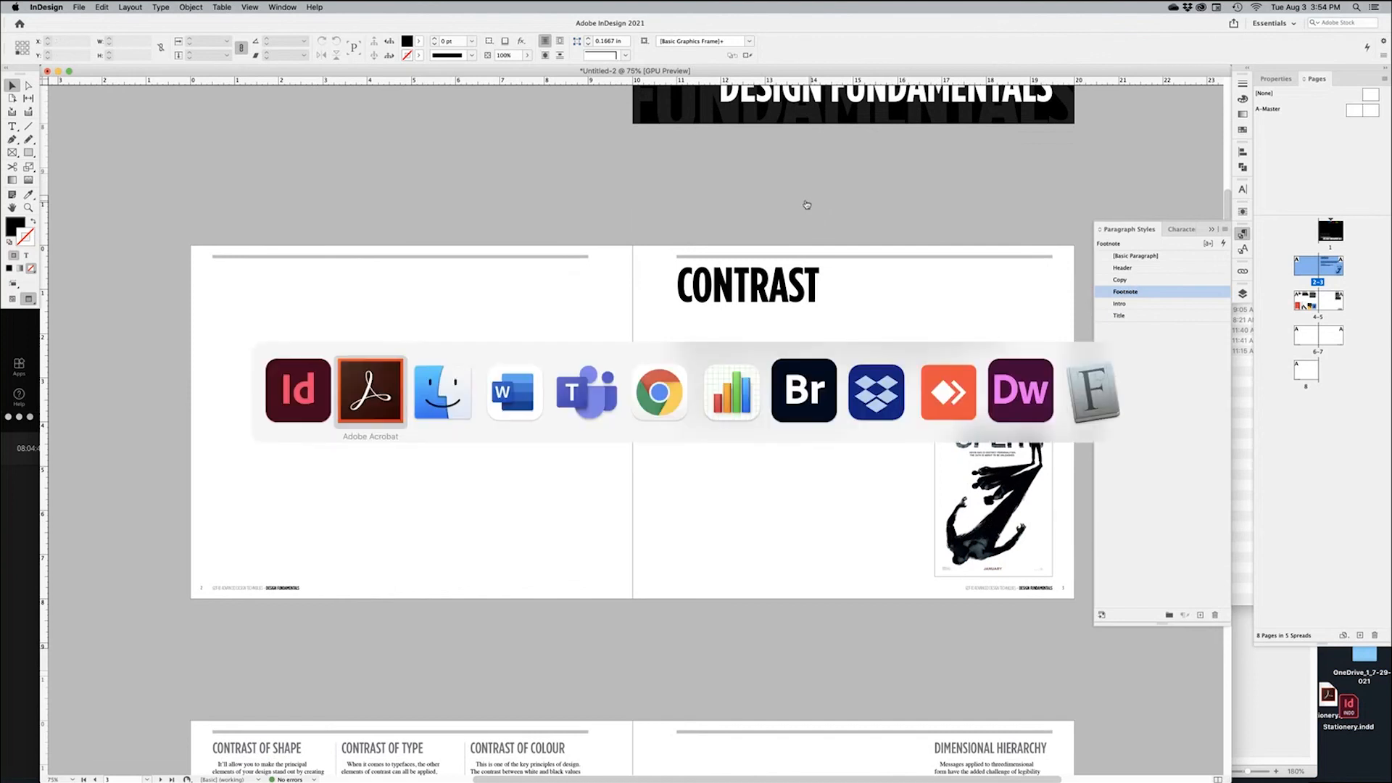
# Select the GDT-10 checklist's Design Fundamentals list, Contrast through Variety, then return to InDesign's Contrast page
pyautogui.click(376, 414)
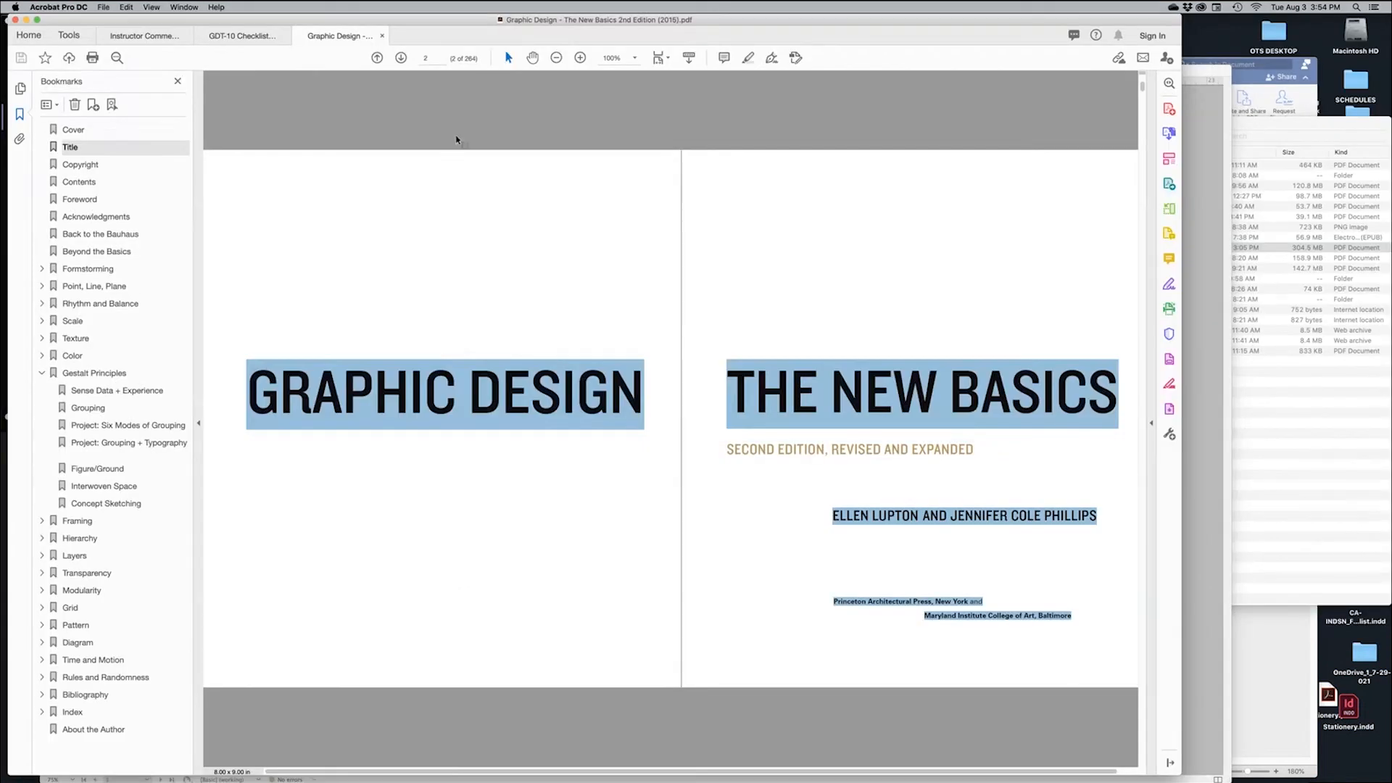
pyautogui.click(246, 35)
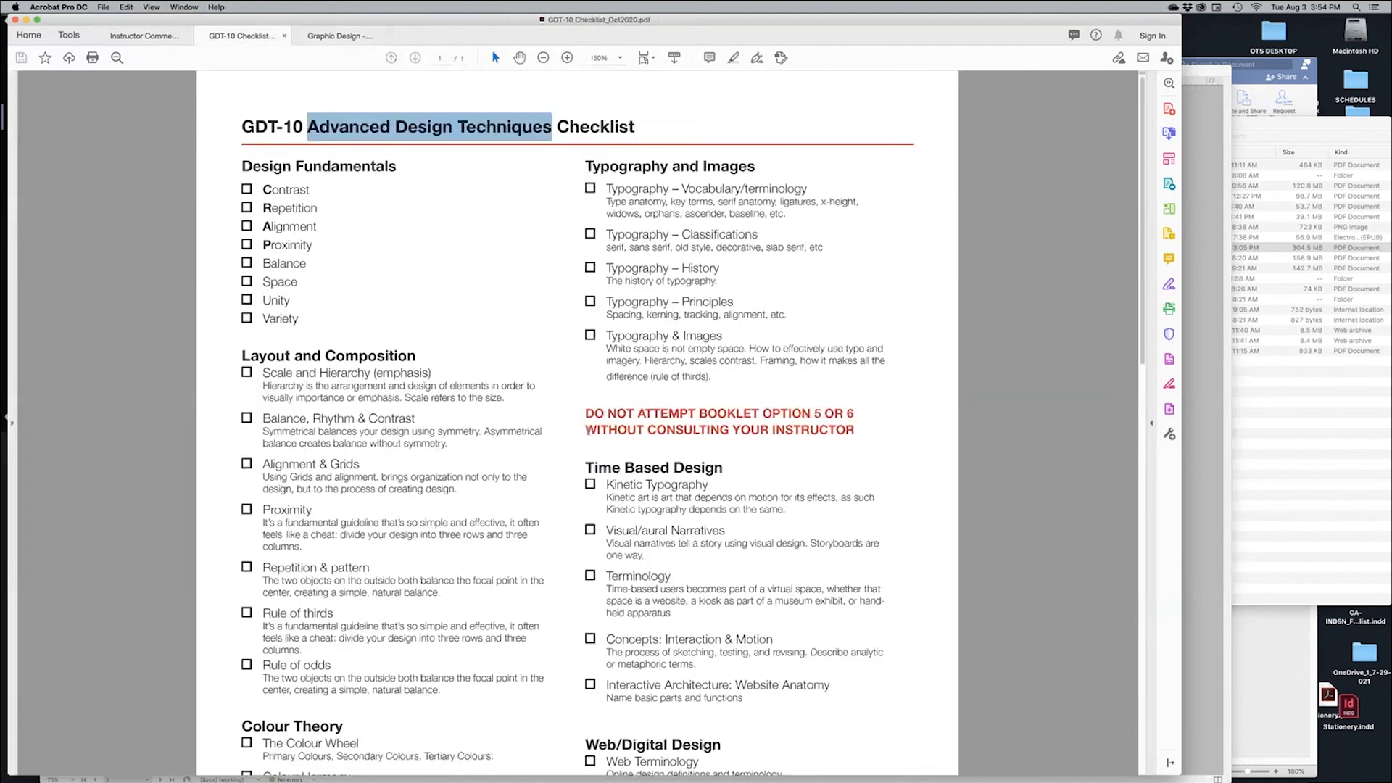
pyautogui.click(484, 249)
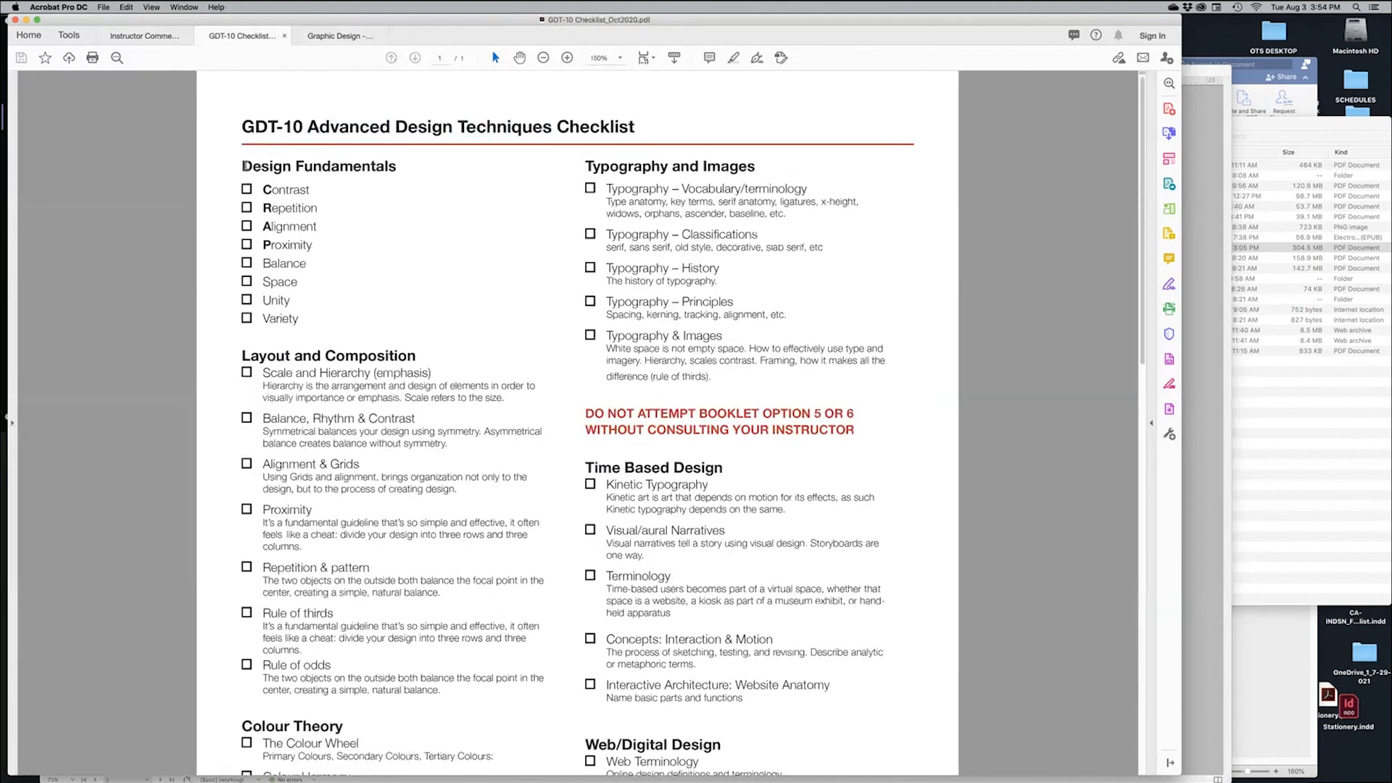
pyautogui.moveTo(244, 166); pyautogui.dragTo(302, 317)
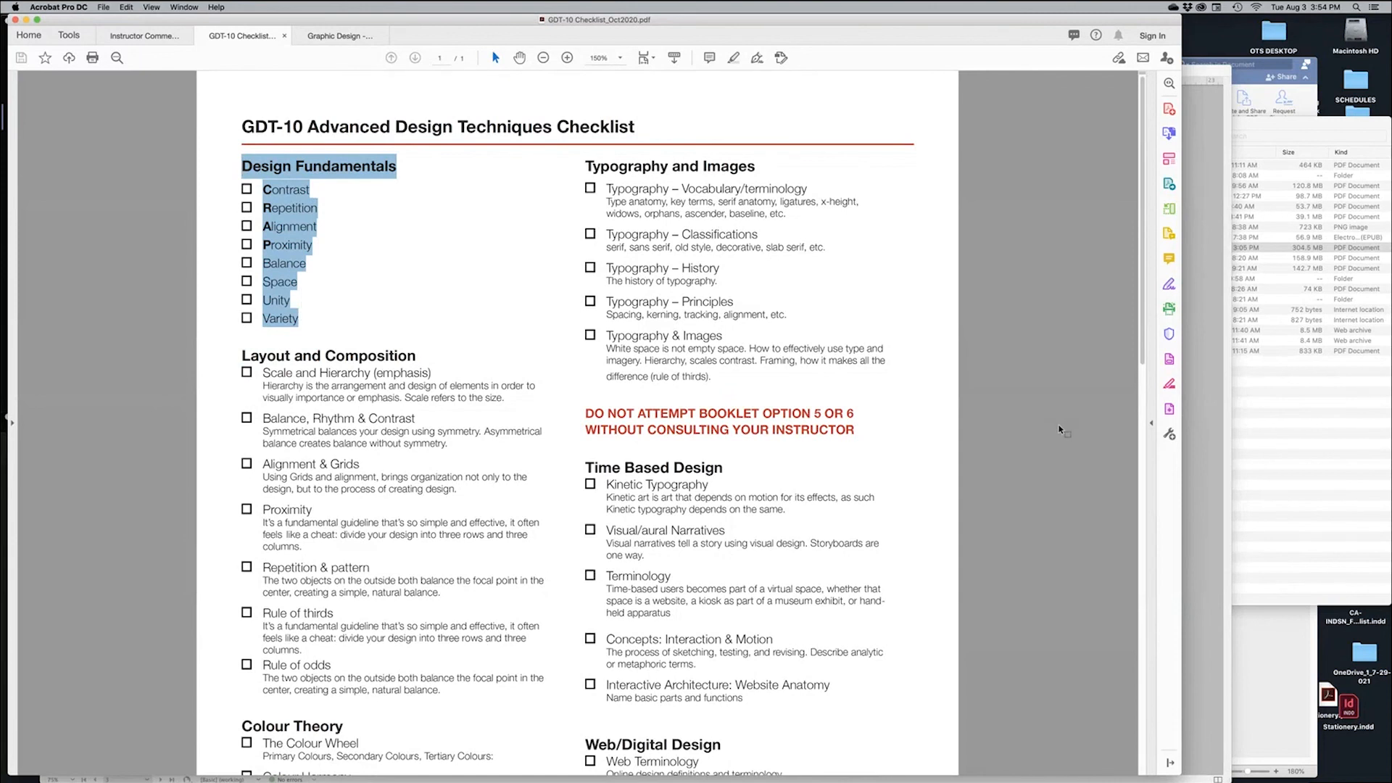
pyautogui.press('super+Tab')
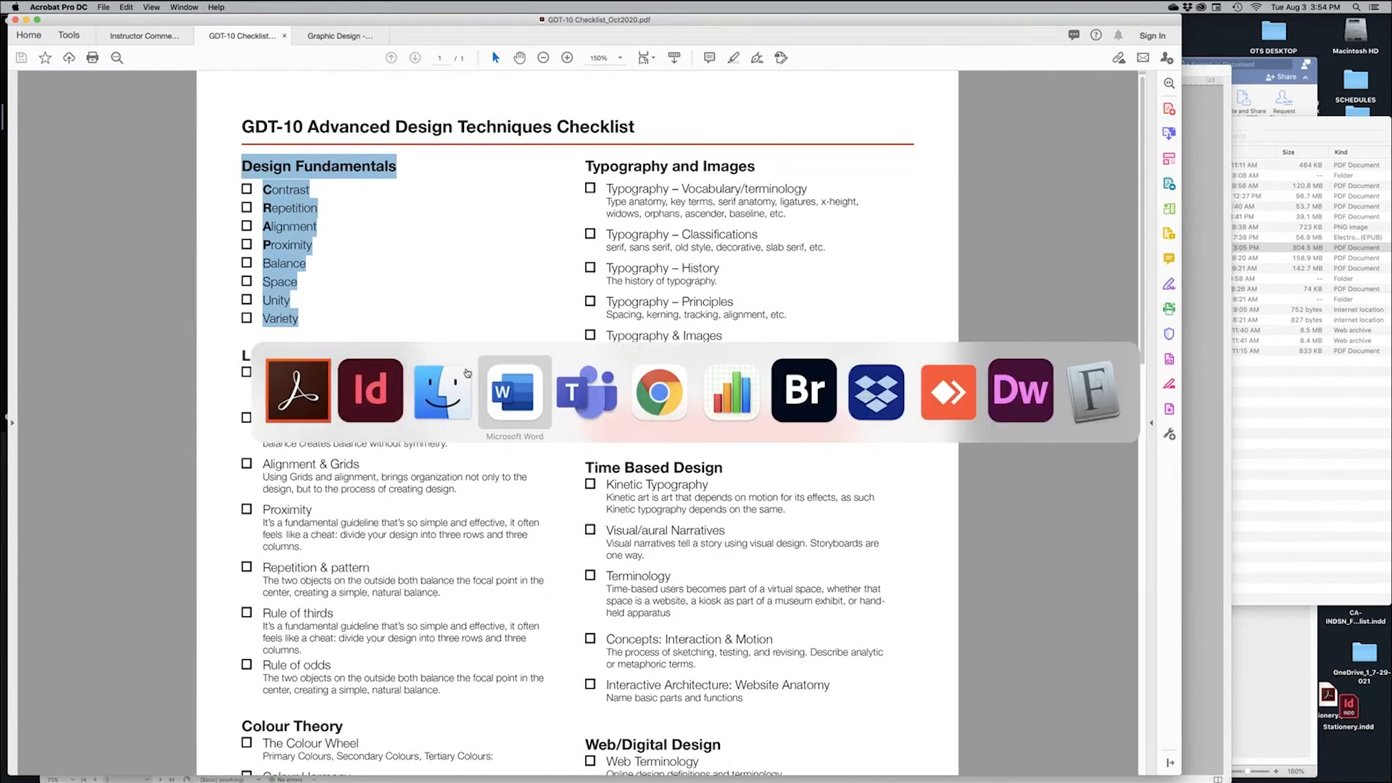
pyautogui.click(375, 398)
pyautogui.moveTo(795, 413); pyautogui.dragTo(657, 348)
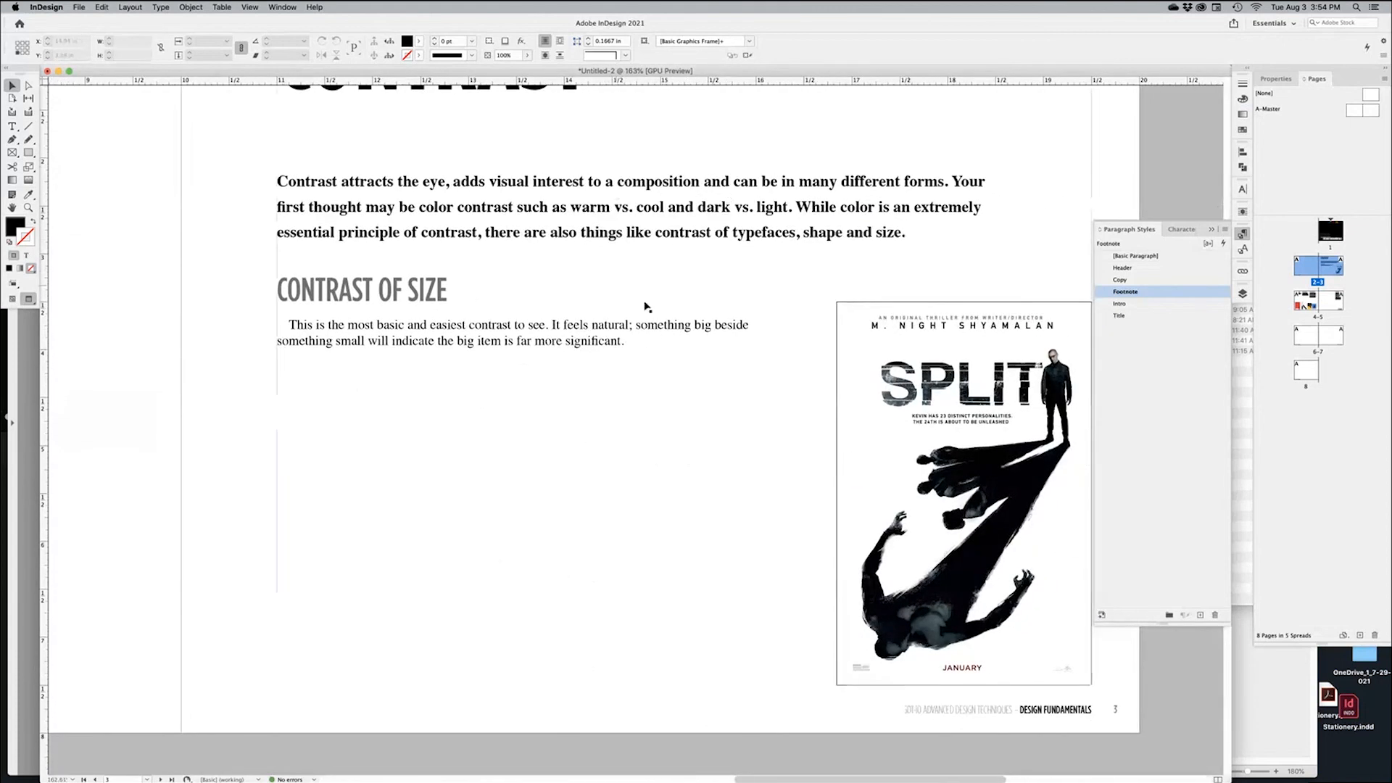
pyautogui.click(364, 292)
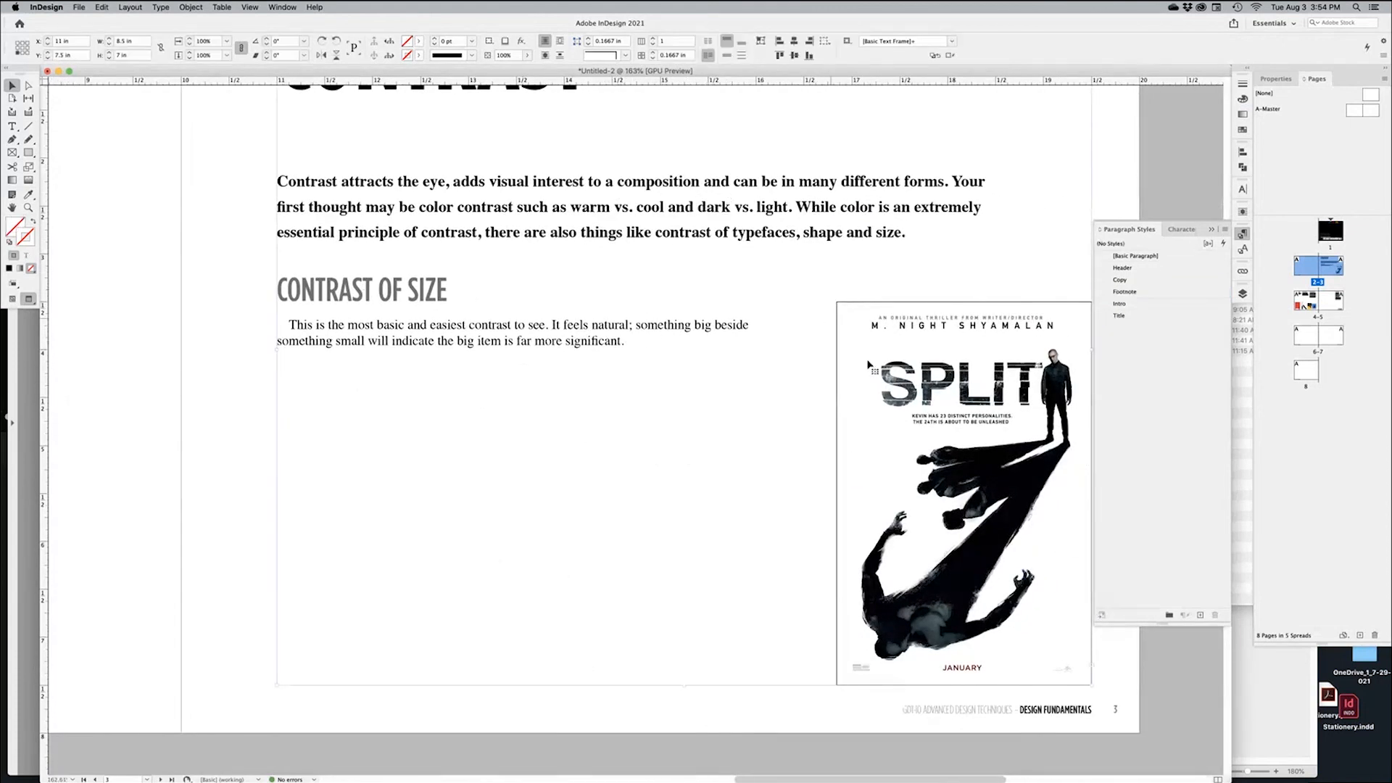
pyautogui.click(1175, 718)
pyautogui.moveTo(339, 573); pyautogui.dragTo(733, 173)
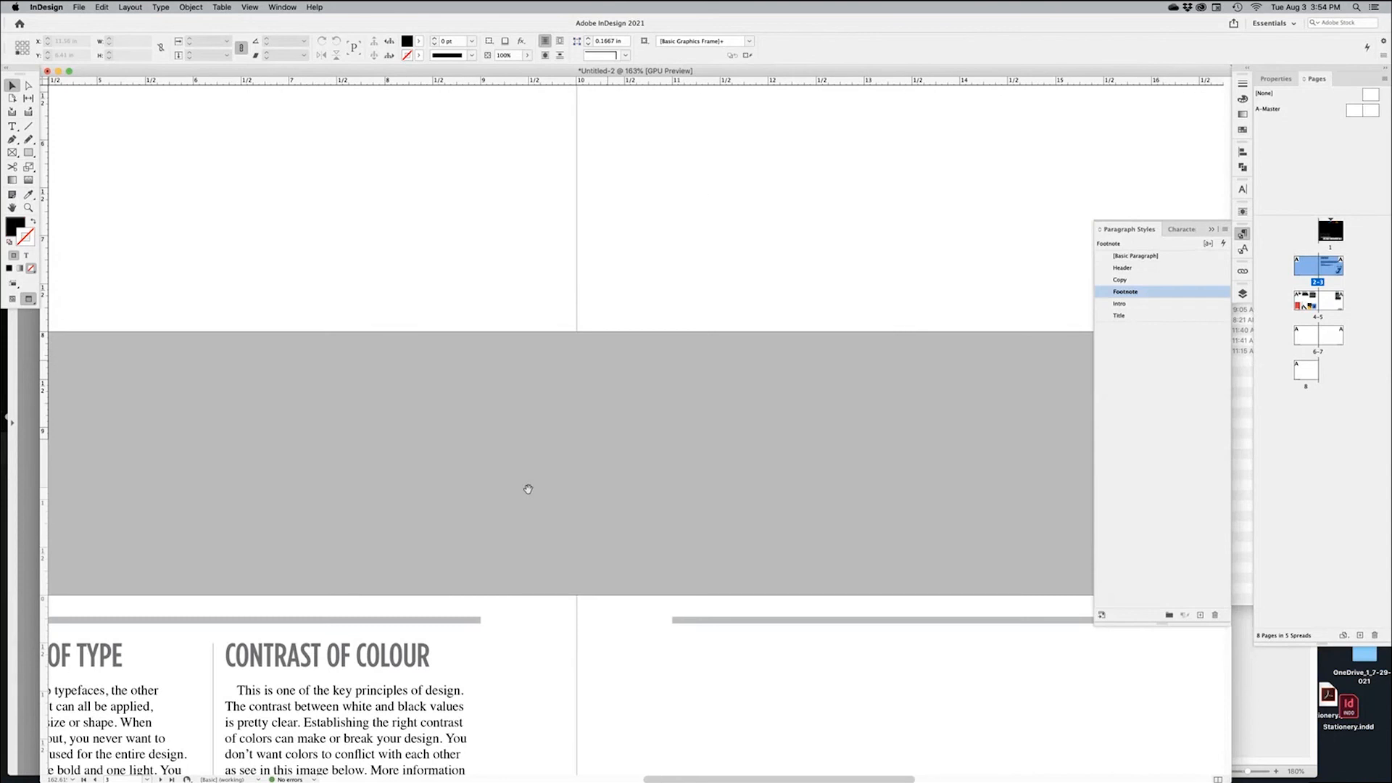
pyautogui.moveTo(529, 485); pyautogui.dragTo(963, 183)
pyautogui.moveTo(617, 456); pyautogui.dragTo(841, 259)
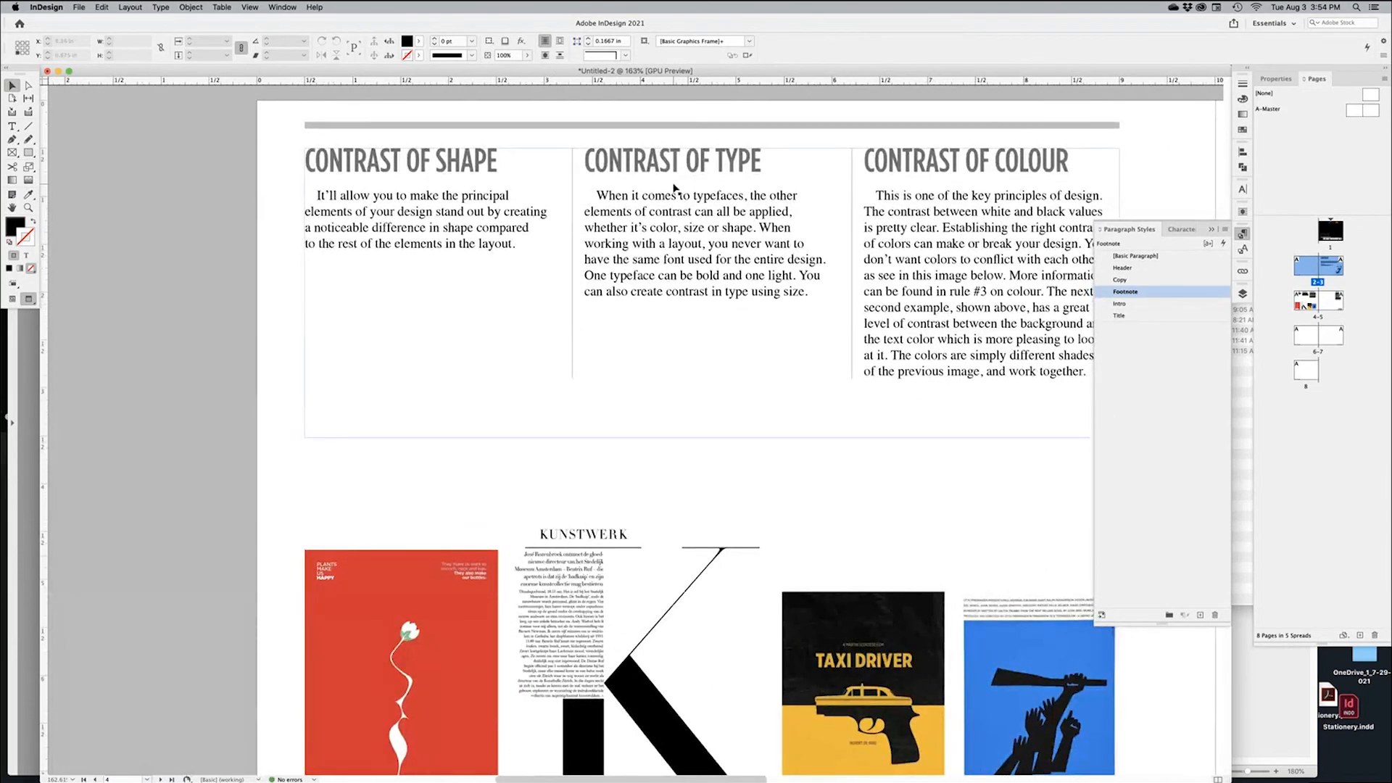
pyautogui.click(1211, 229)
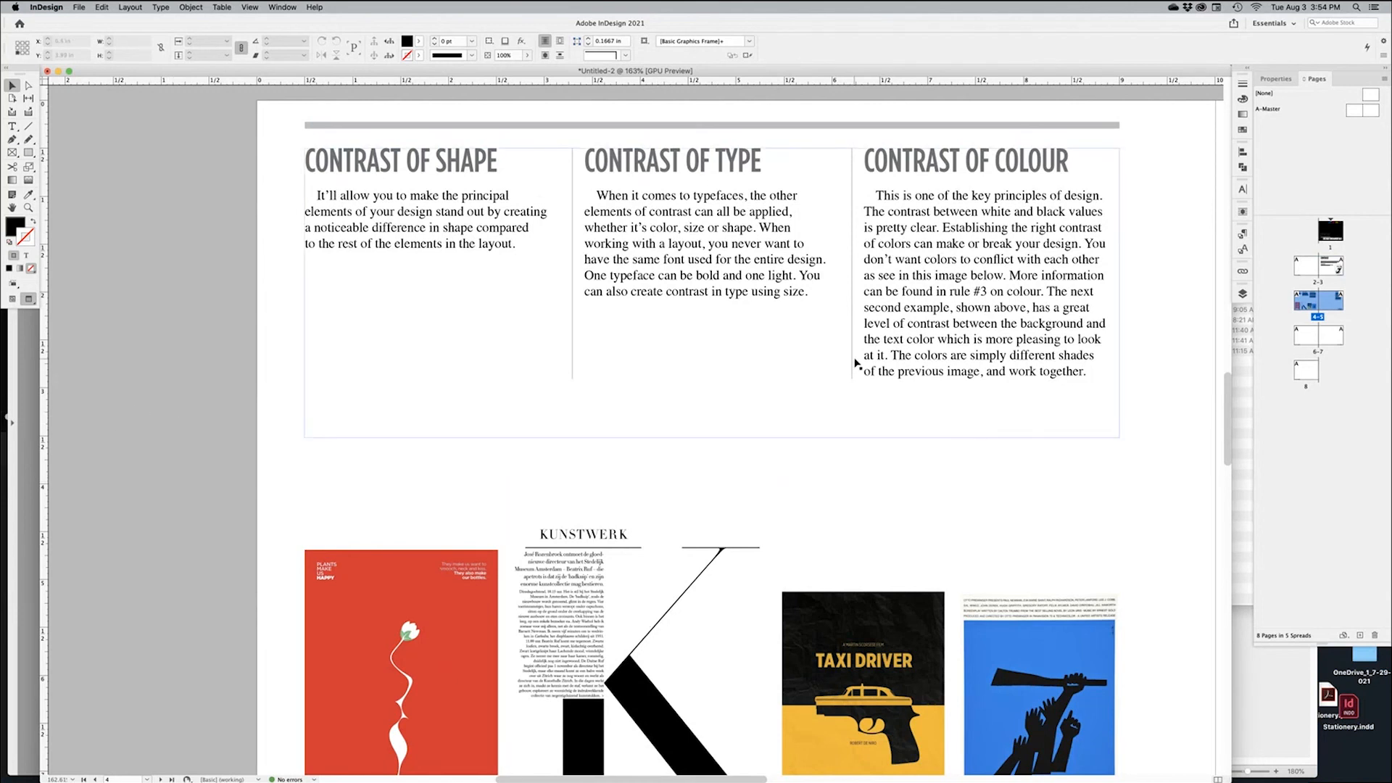
pyautogui.keyDown('alt'); pyautogui.keyDown('super'); pyautogui.click(865, 452); pyautogui.keyUp('super'); pyautogui.keyUp('alt')
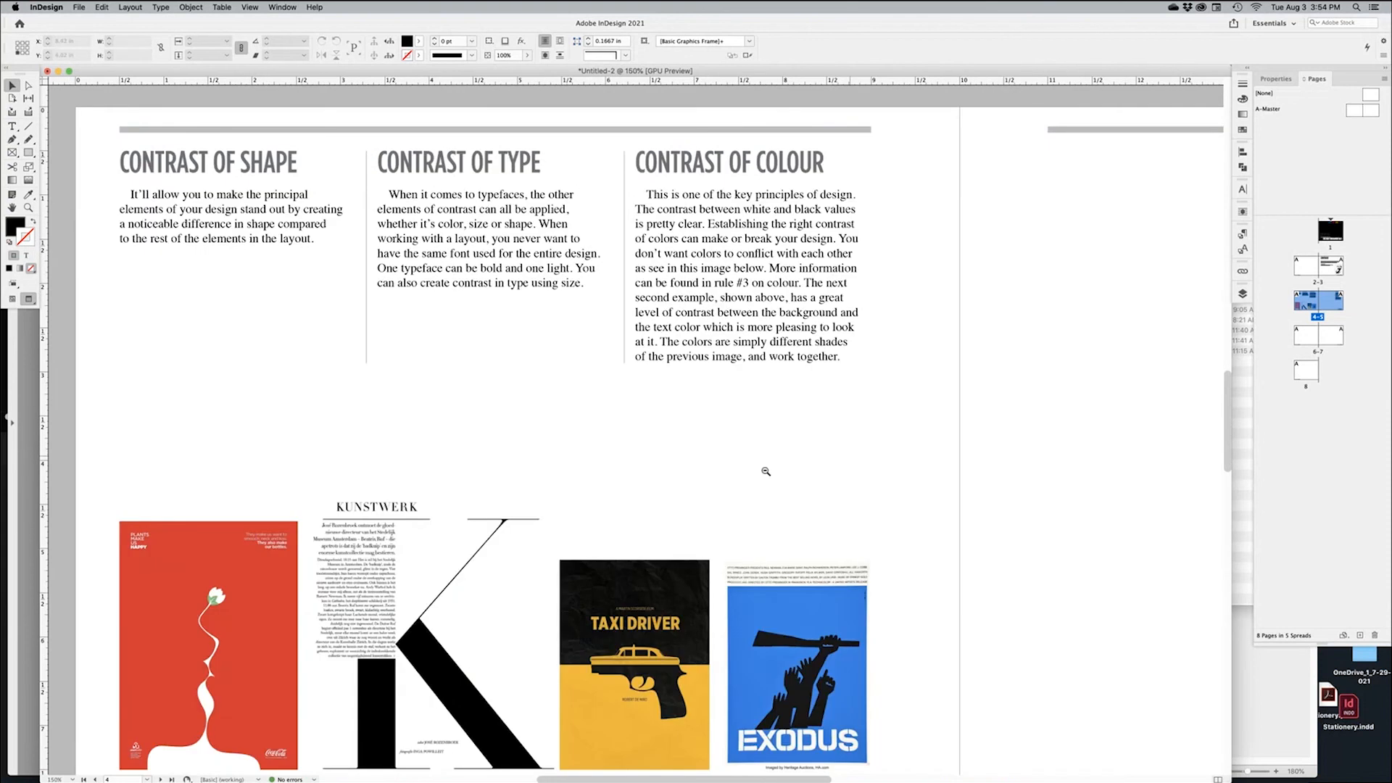
pyautogui.keyDown('alt'); pyautogui.keyDown('super'); pyautogui.click(728, 472); pyautogui.keyUp('super'); pyautogui.keyUp('alt')
pyautogui.moveTo(740, 341); pyautogui.dragTo(762, 429)
pyautogui.keyDown('alt'); pyautogui.keyDown('super'); pyautogui.click(762, 430); pyautogui.keyUp('super'); pyautogui.keyUp('alt')
pyautogui.scroll(10, 788, 243)
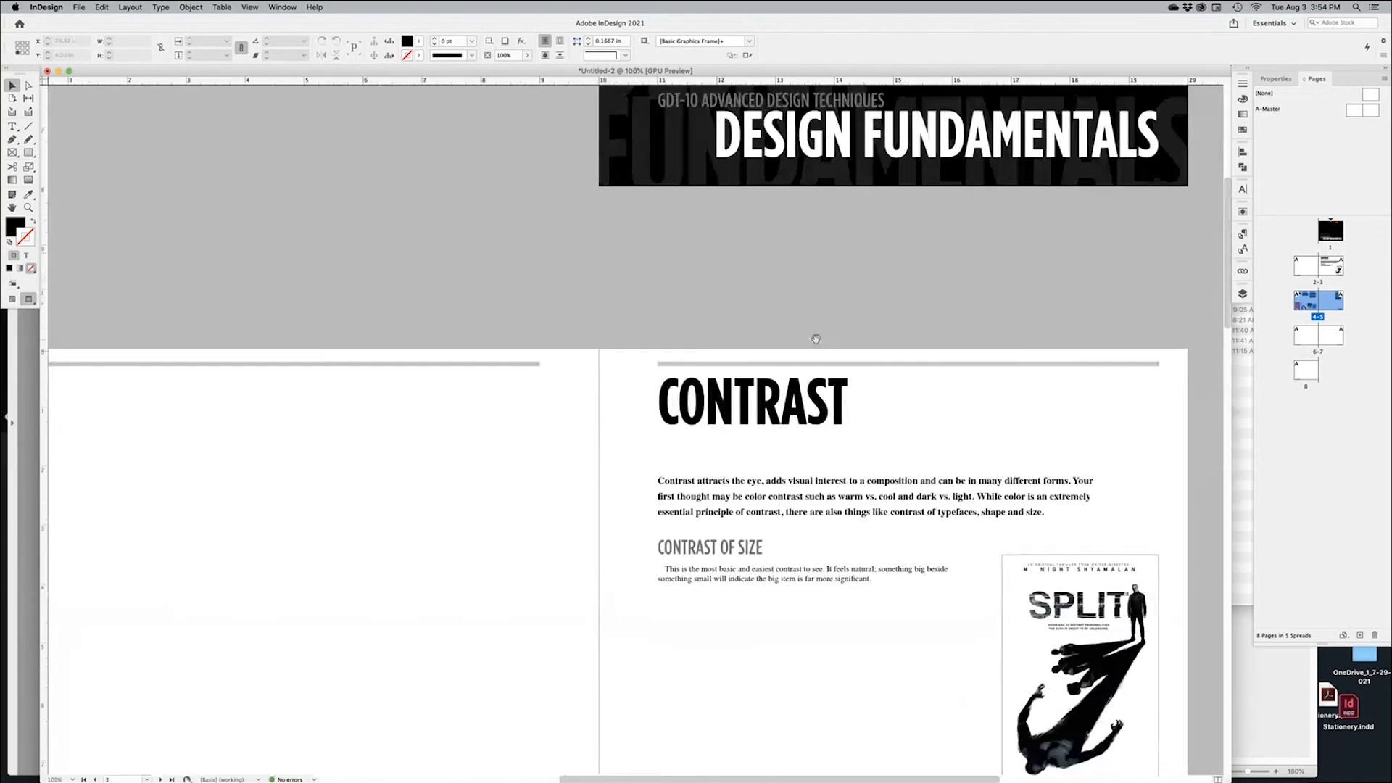
pyautogui.moveTo(816, 339); pyautogui.dragTo(861, 190)
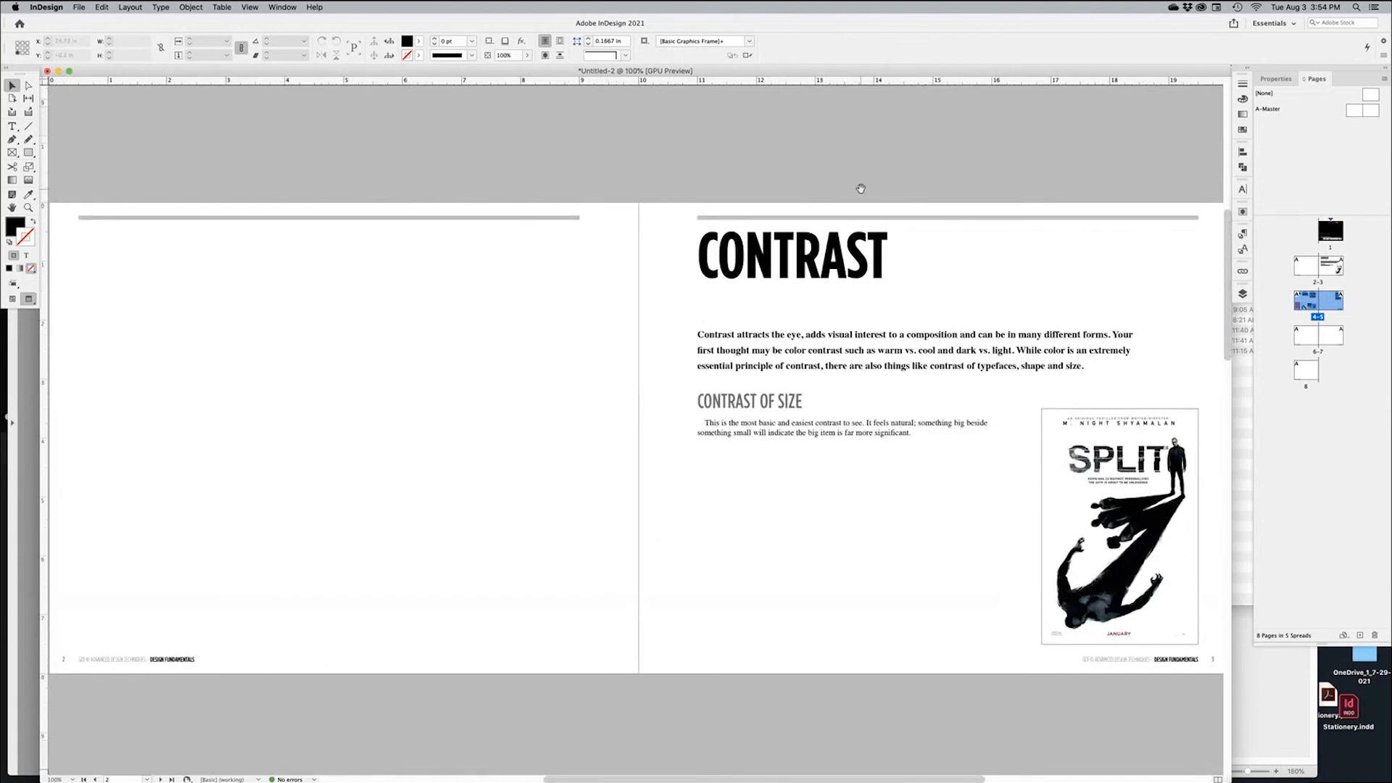
pyautogui.press('super+Tab')
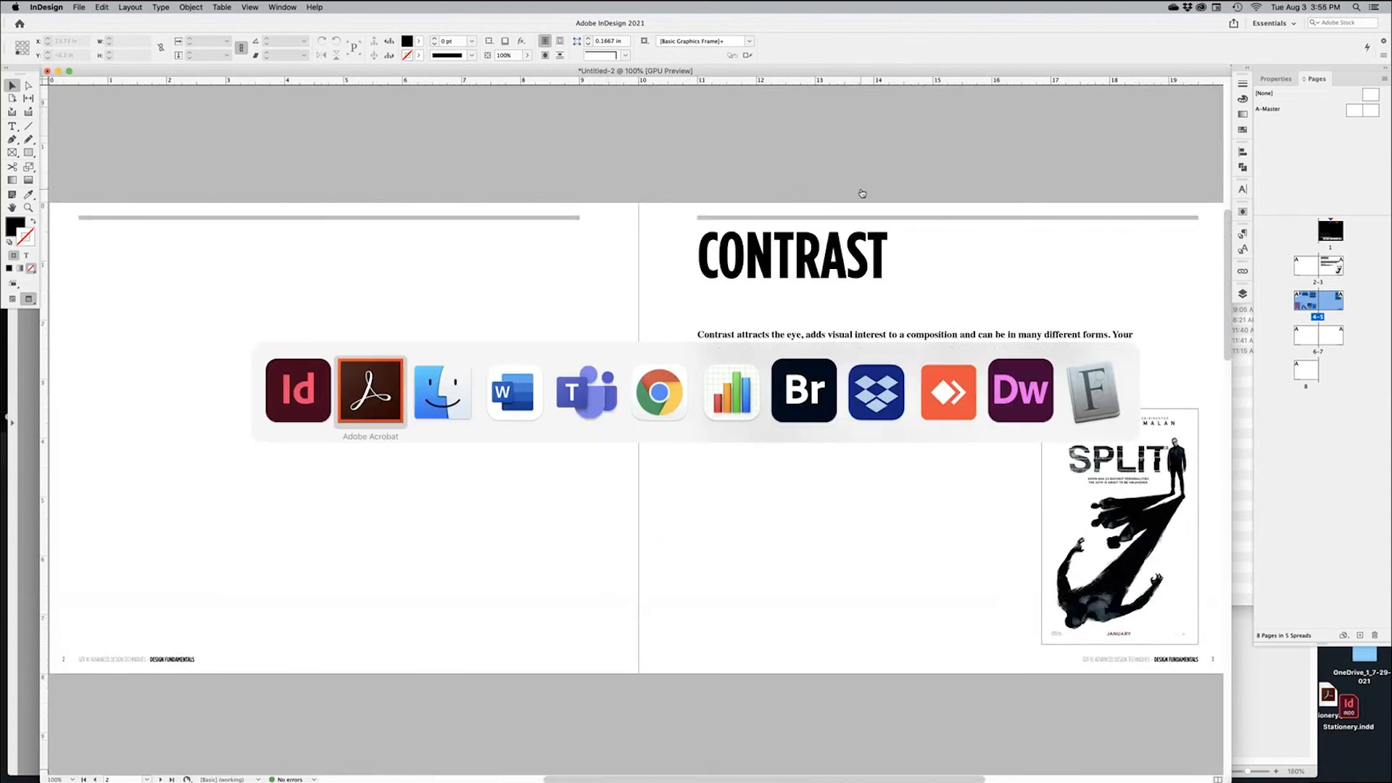
pyautogui.click(306, 409)
pyautogui.moveTo(1190, 766)
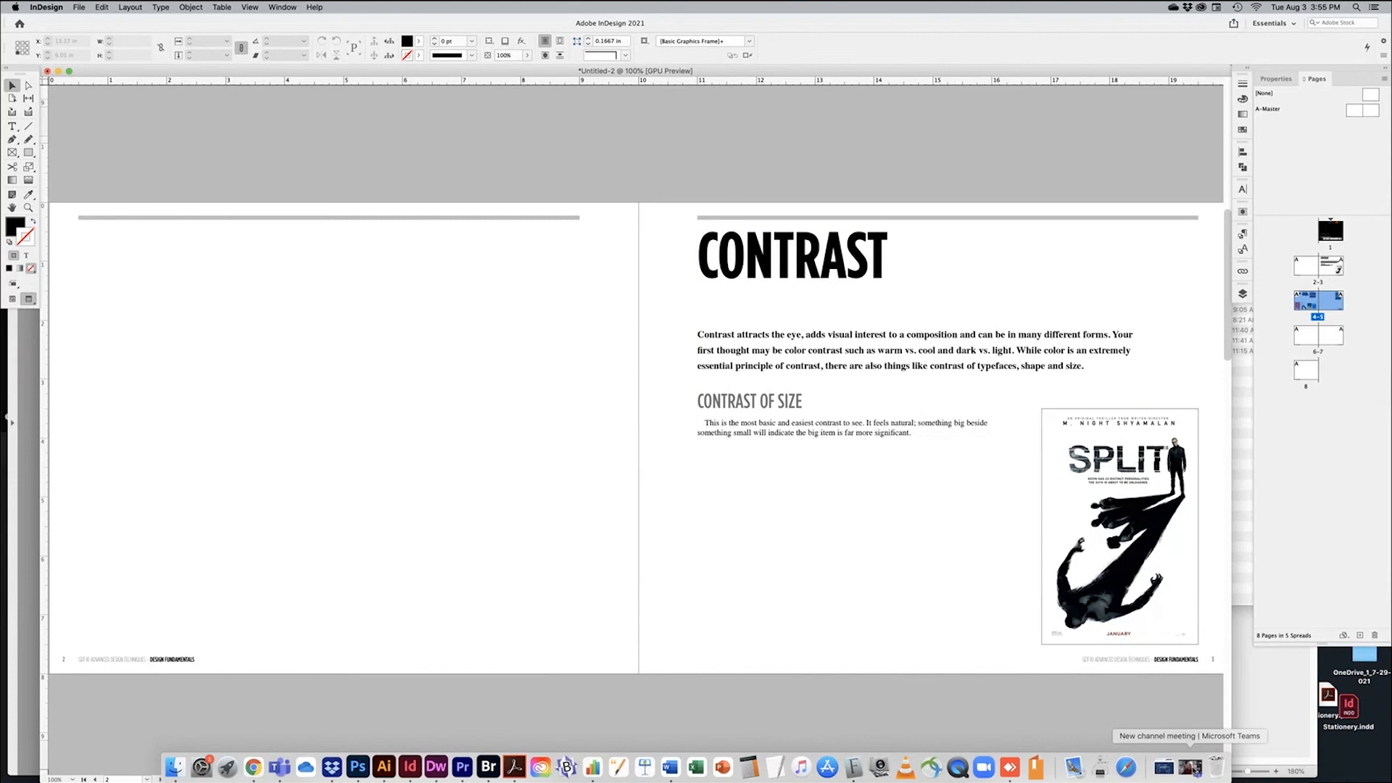